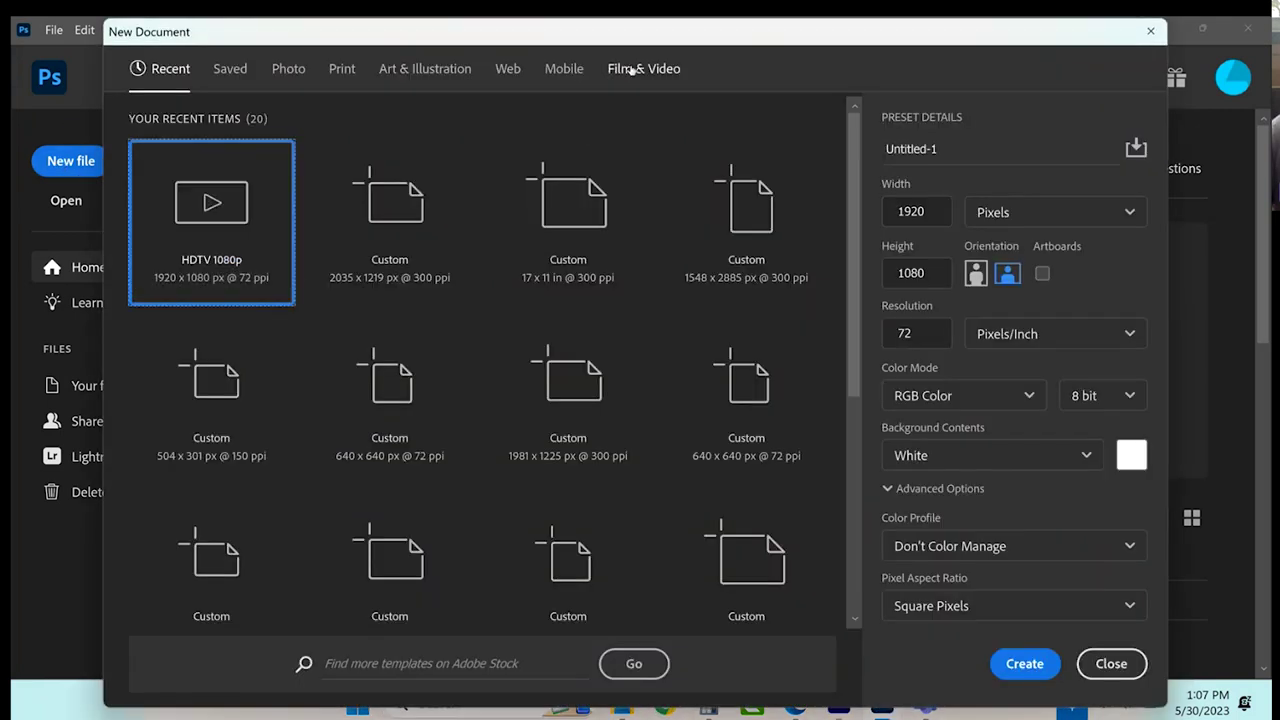
Create a 1920×1080 HDTV 1080p document from the Film & Video presets and clear its guides.
{"action": "left_click", "coordinate": [631, 68]}
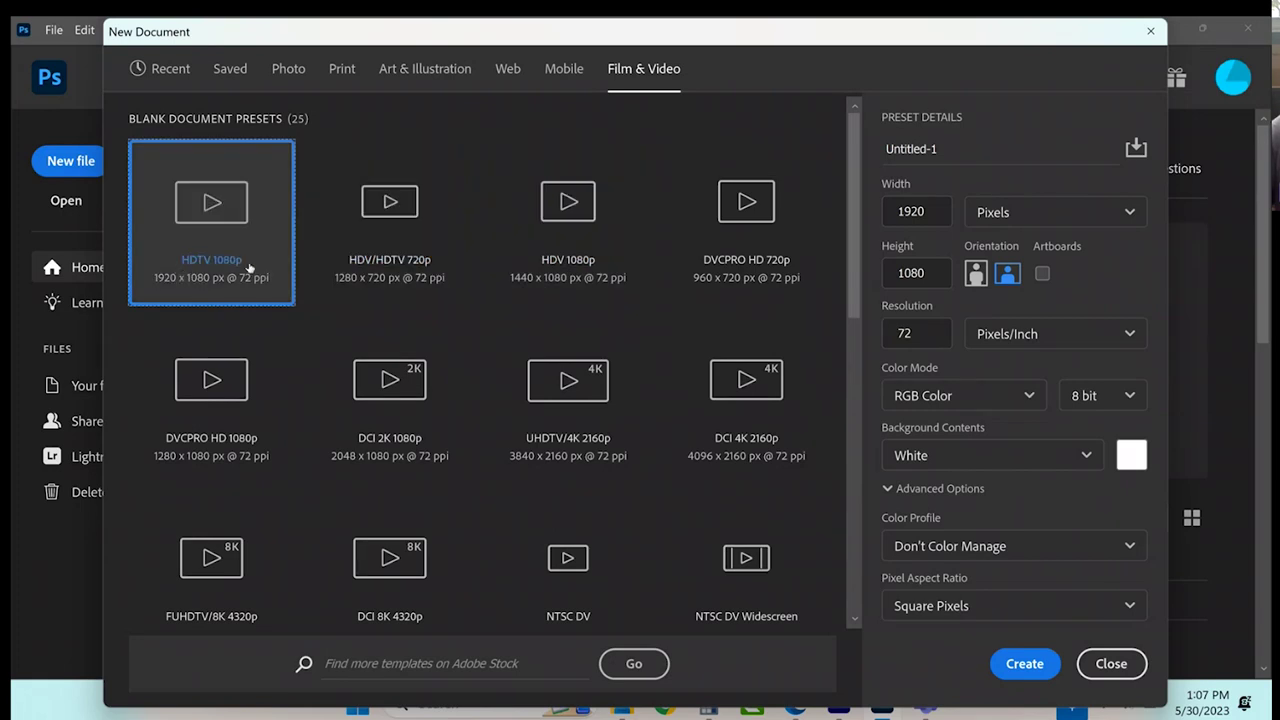
{"action": "left_click", "coordinate": [1025, 665]}
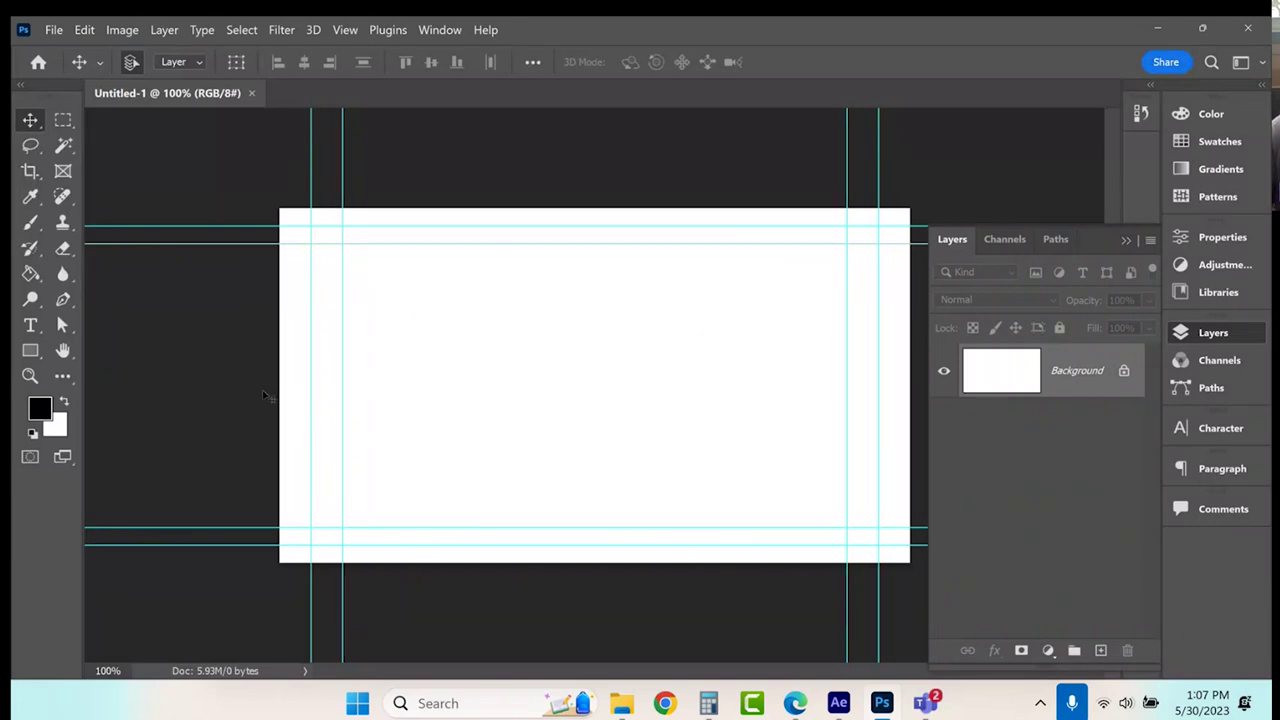
{"action": "left_click", "coordinate": [342, 32]}
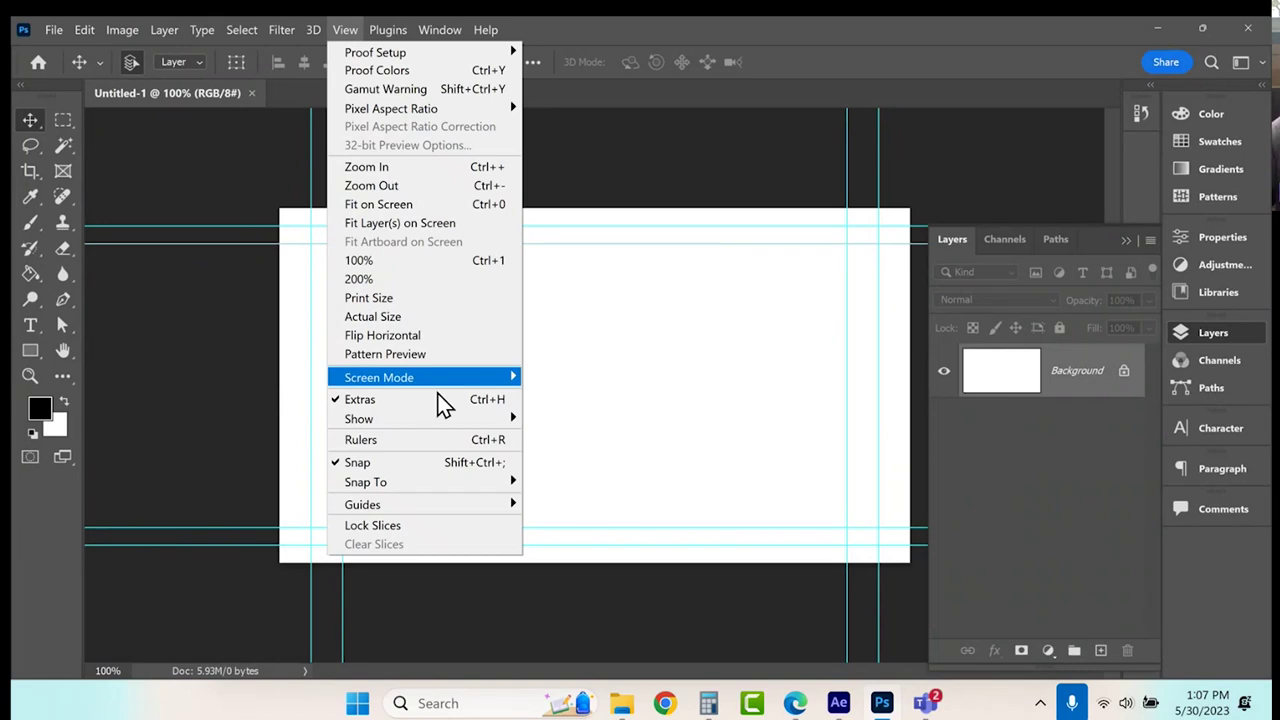
{"action": "mouse_move", "coordinate": [449, 506]}
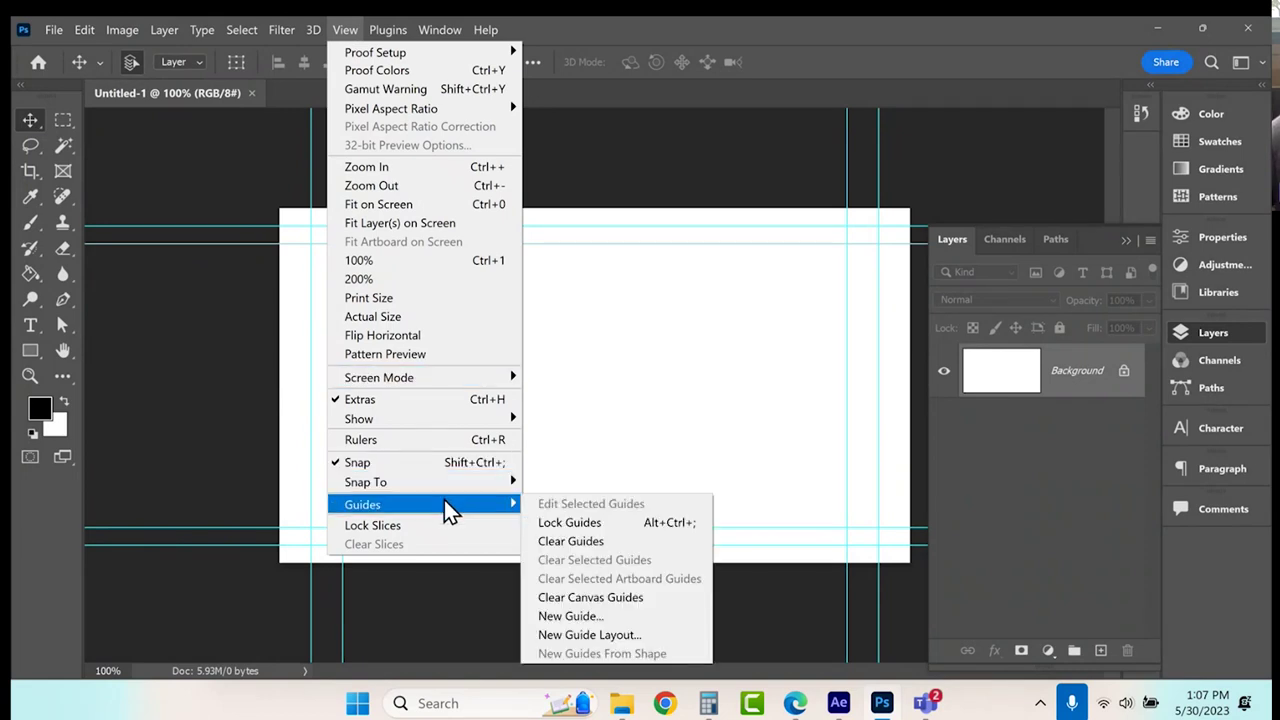
{"action": "left_click", "coordinate": [594, 545]}
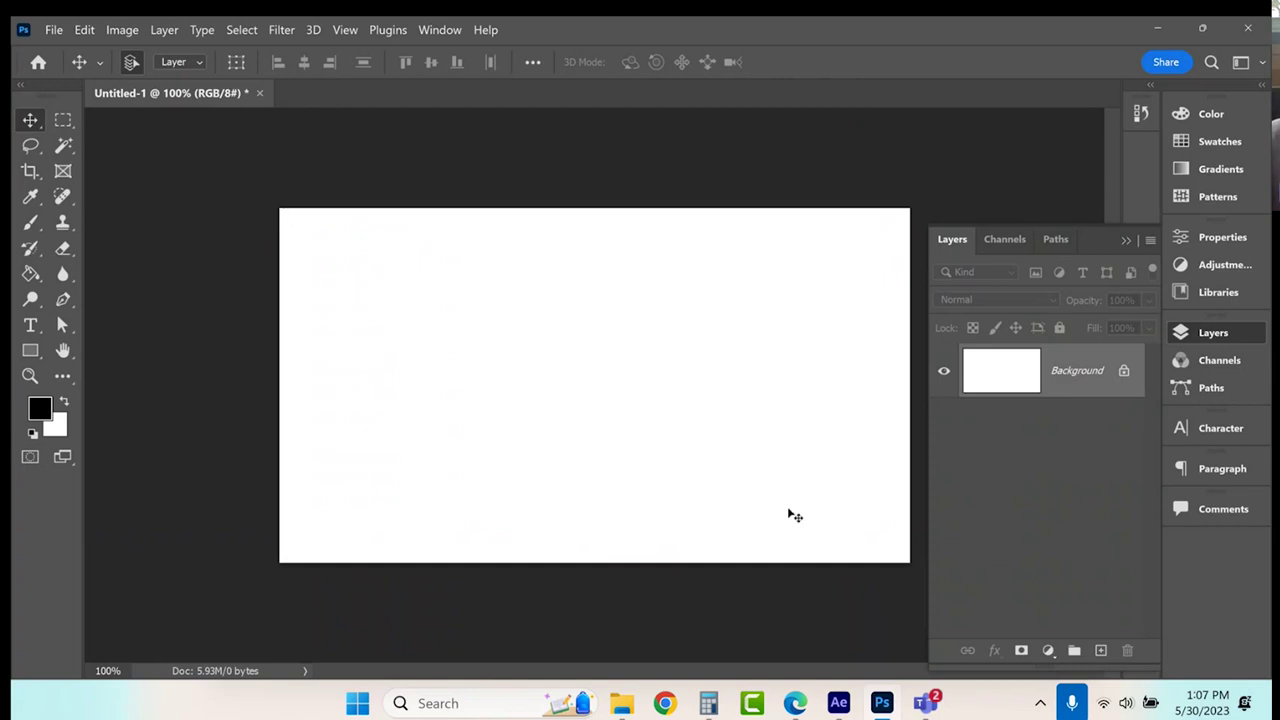
Place Embedded the 'original Painting' file from the Desktop's AiTampa > Spring 2023 > Animated Painting folder.
{"action": "left_click", "coordinate": [54, 29]}
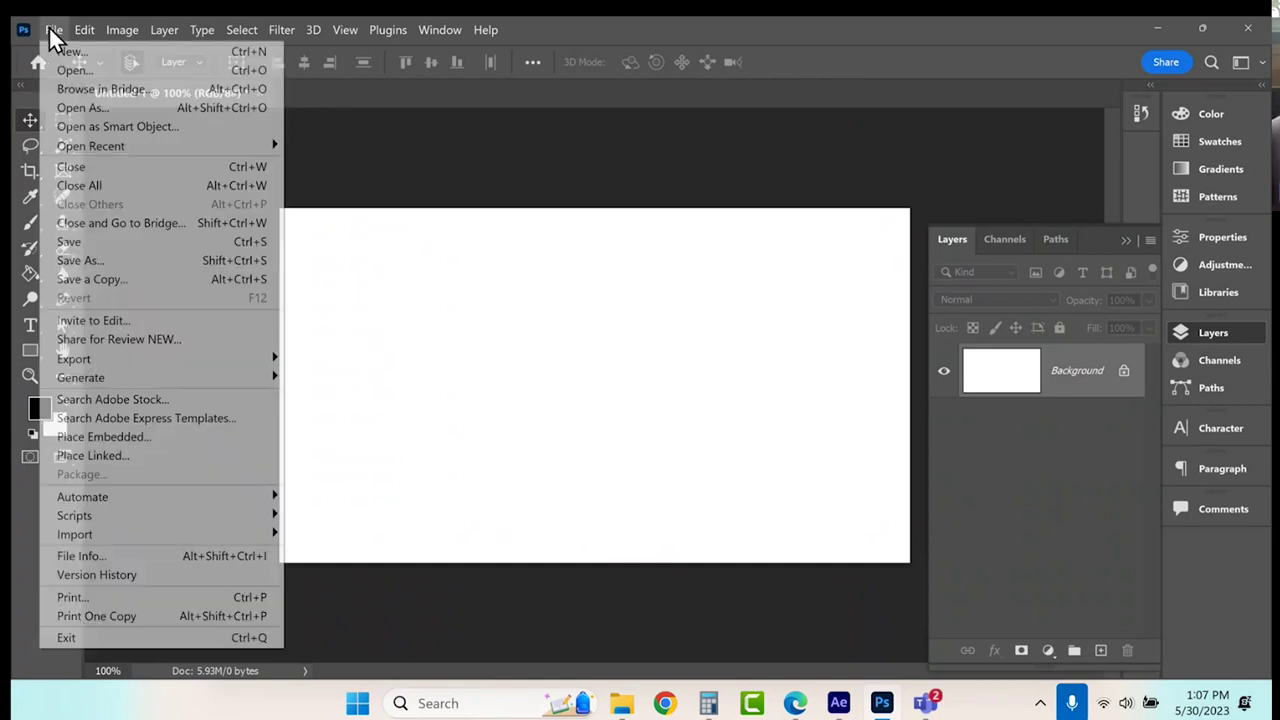
{"action": "left_click", "coordinate": [193, 436]}
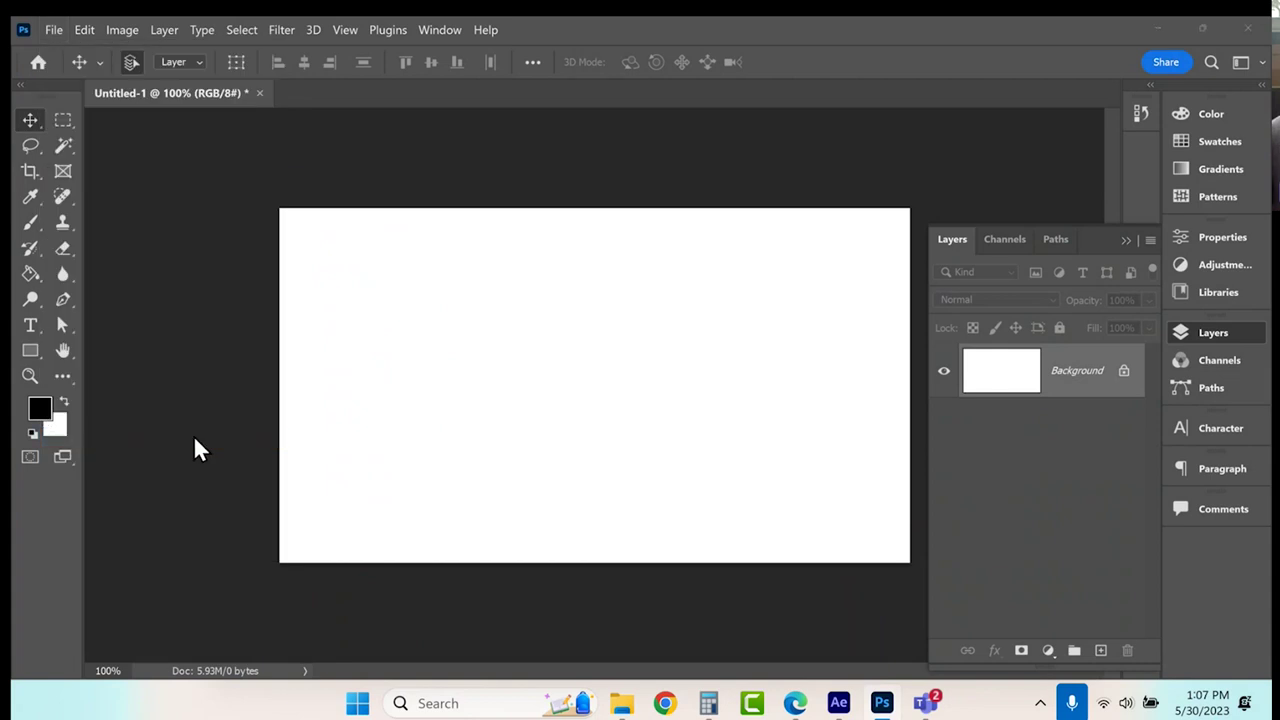
{"action": "left_click", "coordinate": [105, 200]}
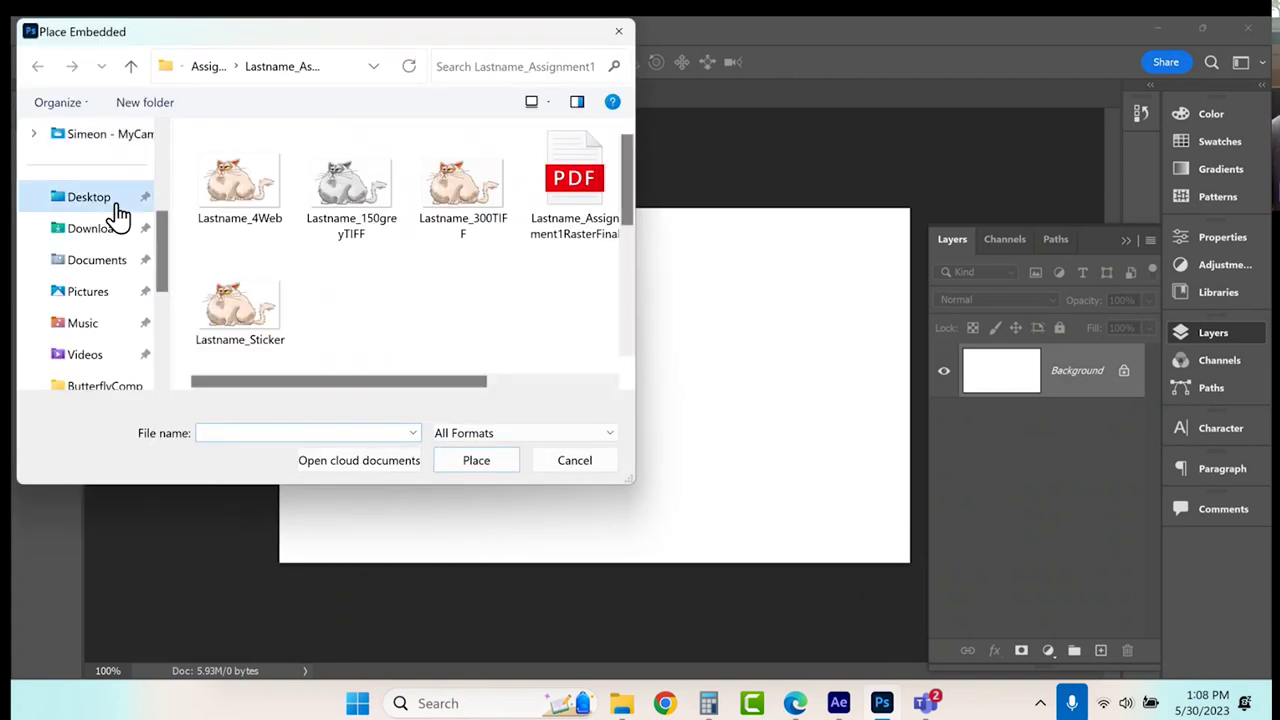
{"action": "double_click", "coordinate": [252, 258]}
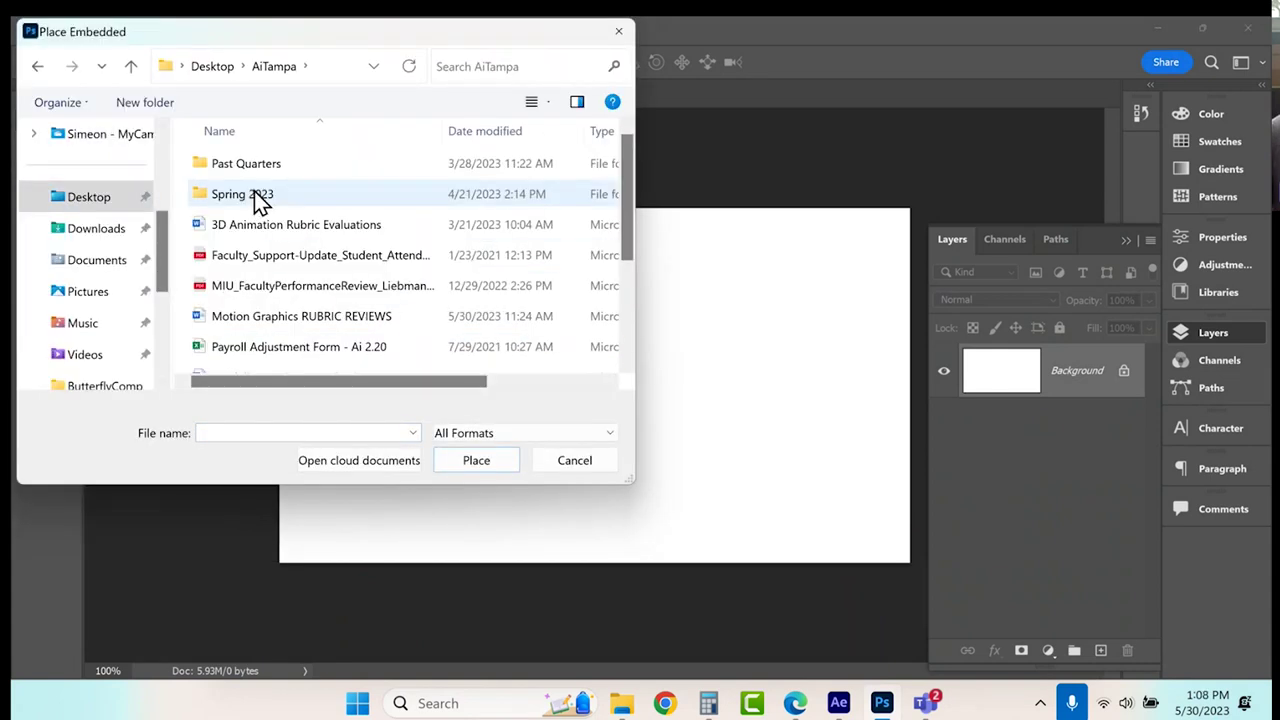
{"action": "double_click", "coordinate": [253, 200]}
{"action": "double_click", "coordinate": [260, 168]}
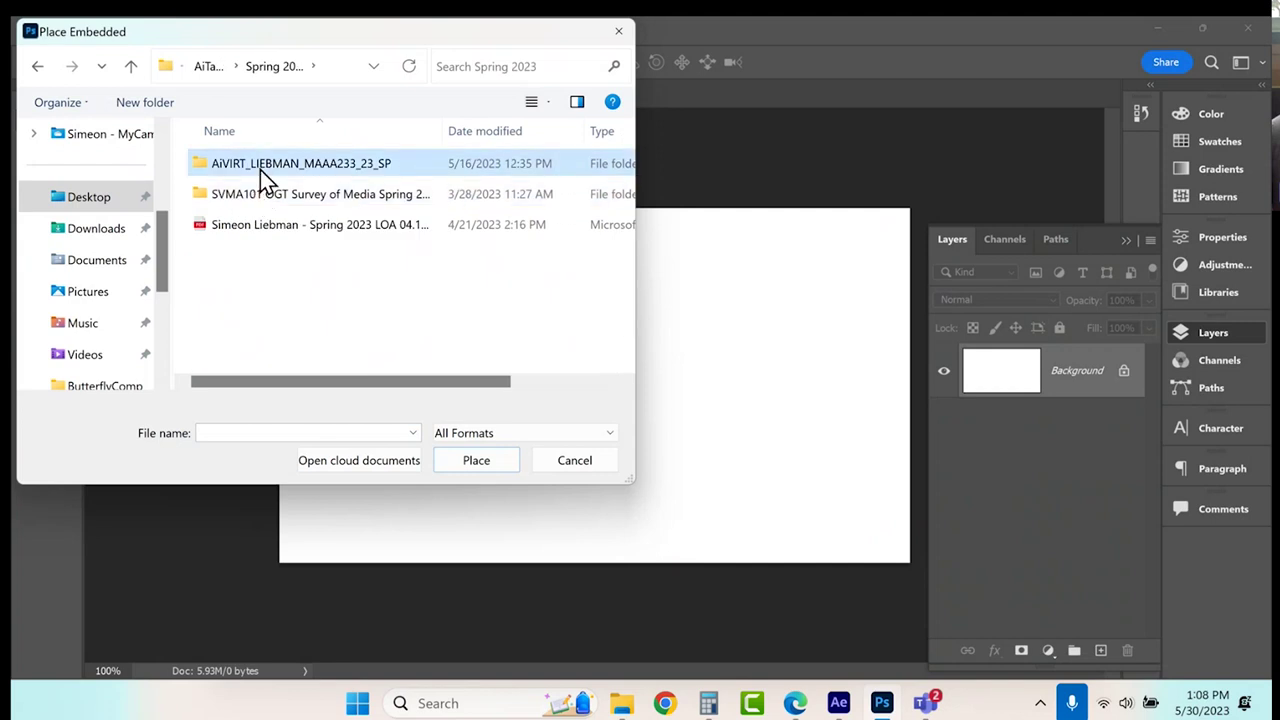
{"action": "double_click", "coordinate": [261, 318]}
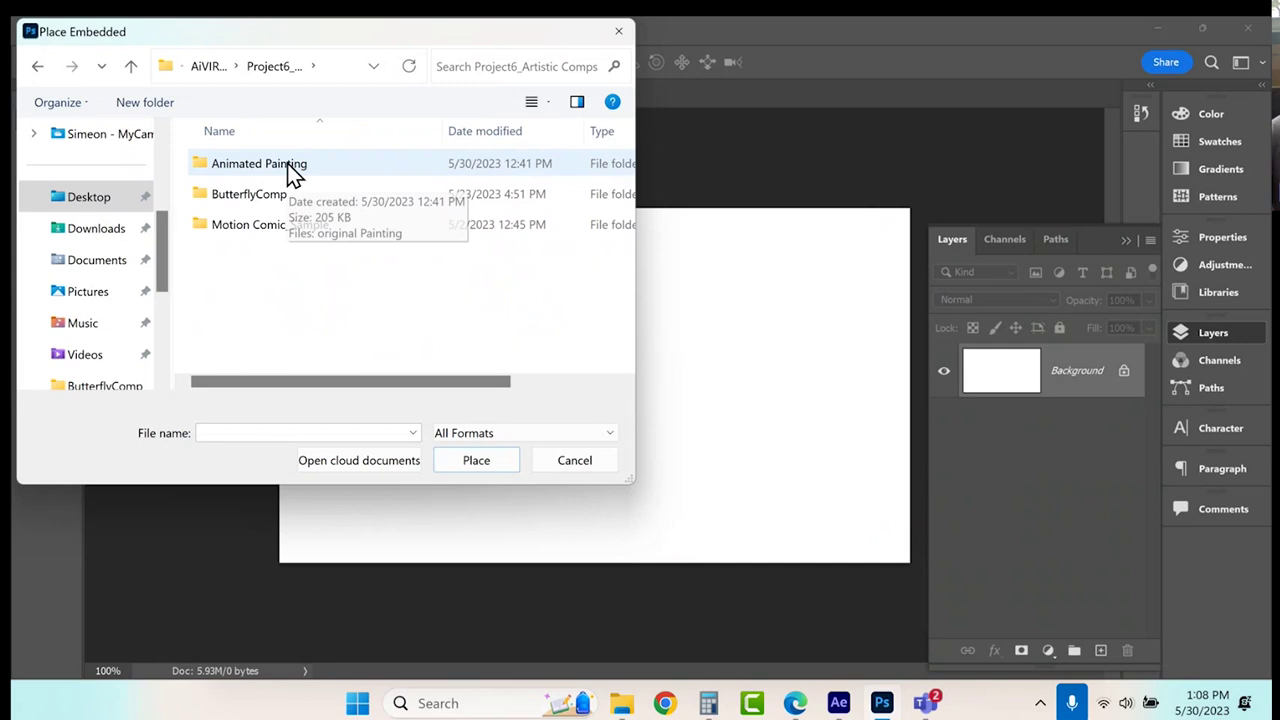
{"action": "double_click", "coordinate": [291, 172]}
{"action": "left_click", "coordinate": [277, 205]}
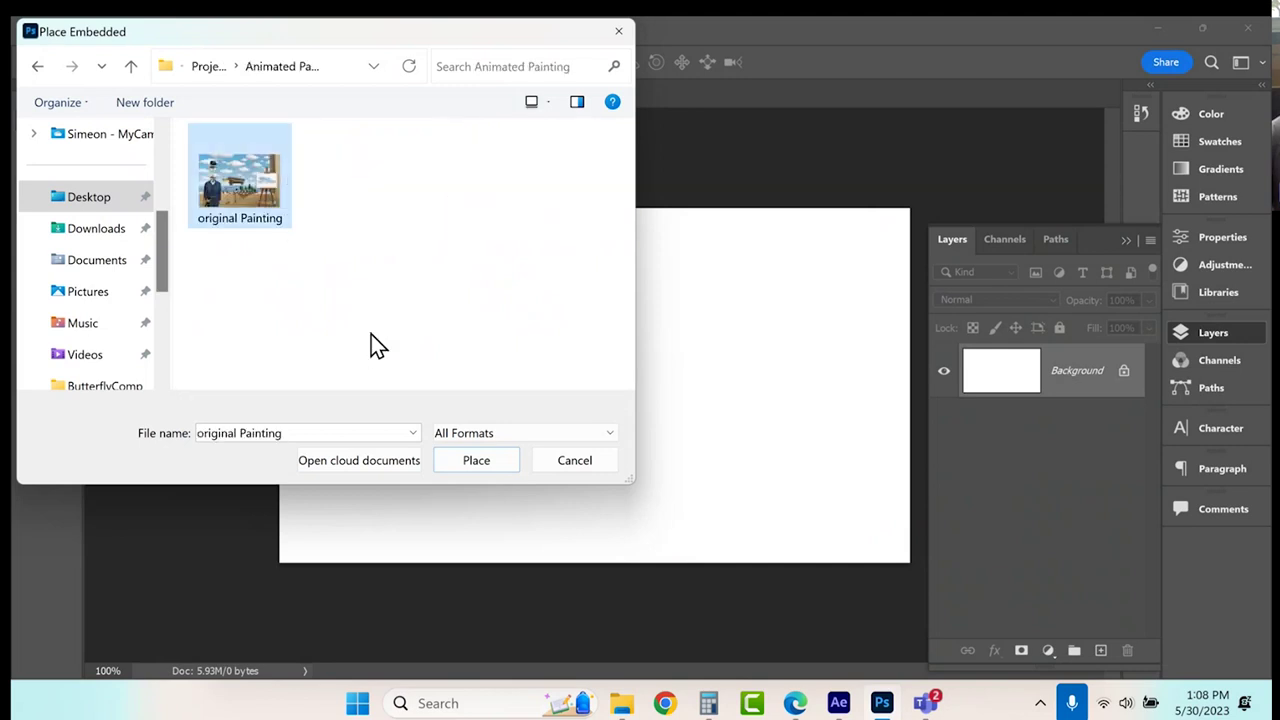
{"action": "left_click", "coordinate": [487, 462]}
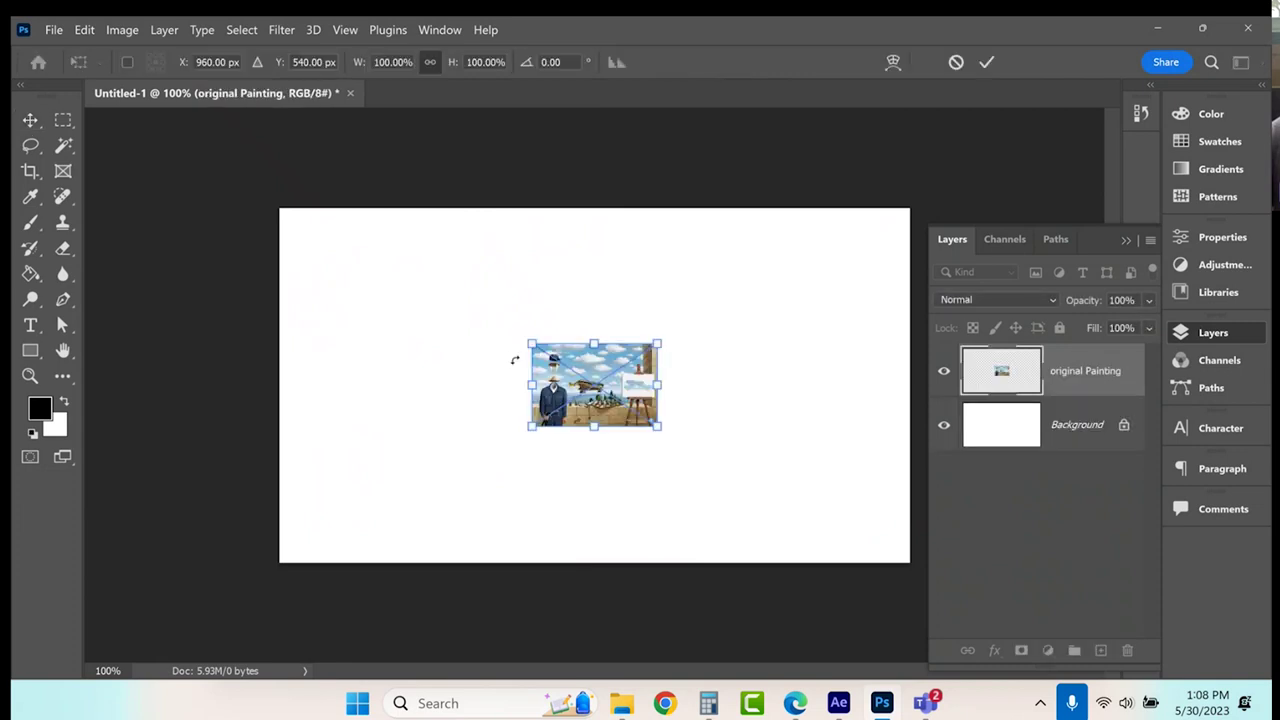
Scale the placed painting up to about 432.82% so it fills the canvas height, and commit.
{"action": "left_click_drag", "start_coordinate": [530, 343], "coordinate": [318, 207]}
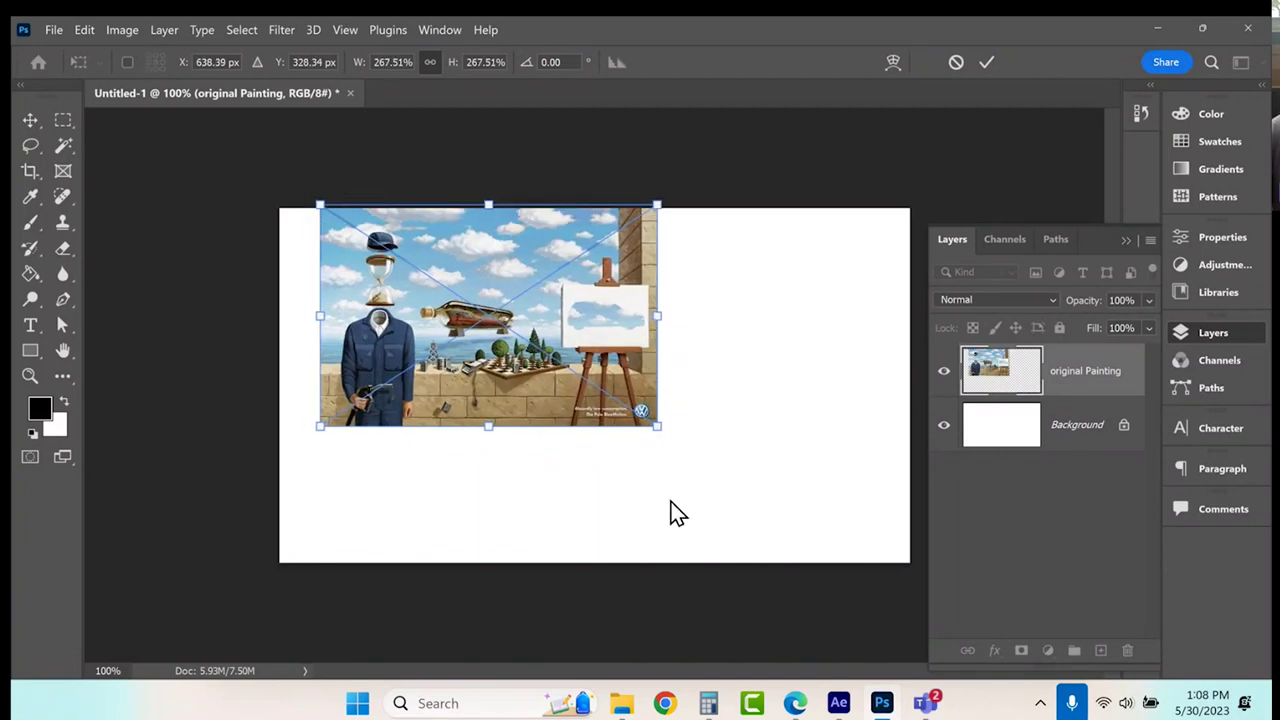
{"action": "mouse_move", "coordinate": [657, 427]}
{"action": "left_mouse_down"}
{"action": "mouse_move", "coordinate": [818, 554]}
{"action": "mouse_move", "coordinate": [856, 589]}
{"action": "mouse_move", "coordinate": [849, 600]}
{"action": "left_mouse_up"}
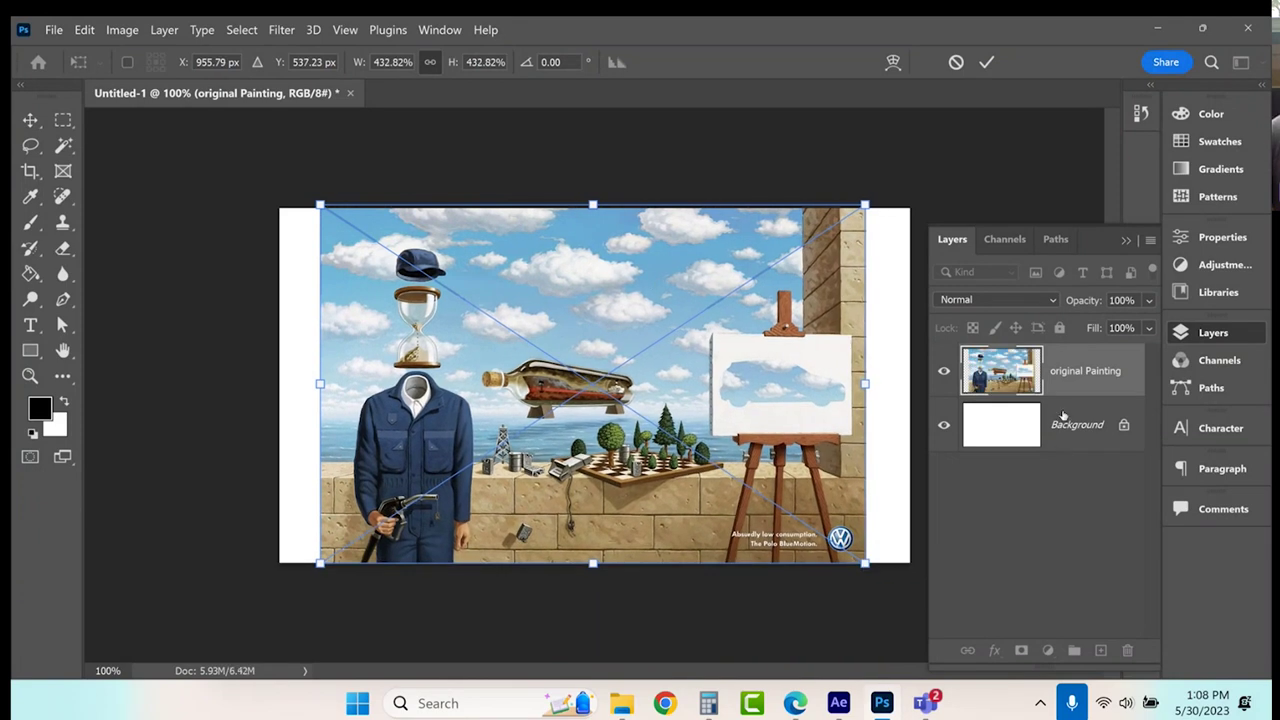
{"action": "left_click", "coordinate": [31, 121]}
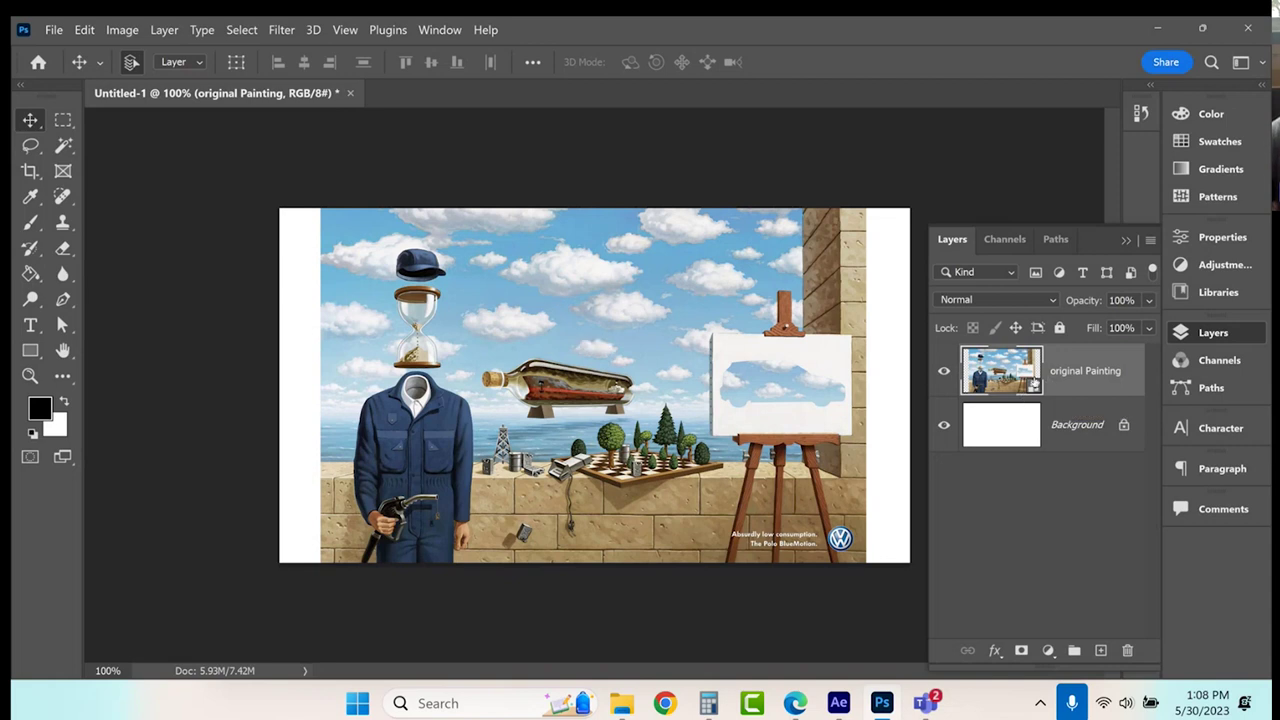
Rasterize the original Painting layer and lock it completely.
{"action": "right_click", "coordinate": [1036, 382]}
{"action": "right_click", "coordinate": [1062, 384]}
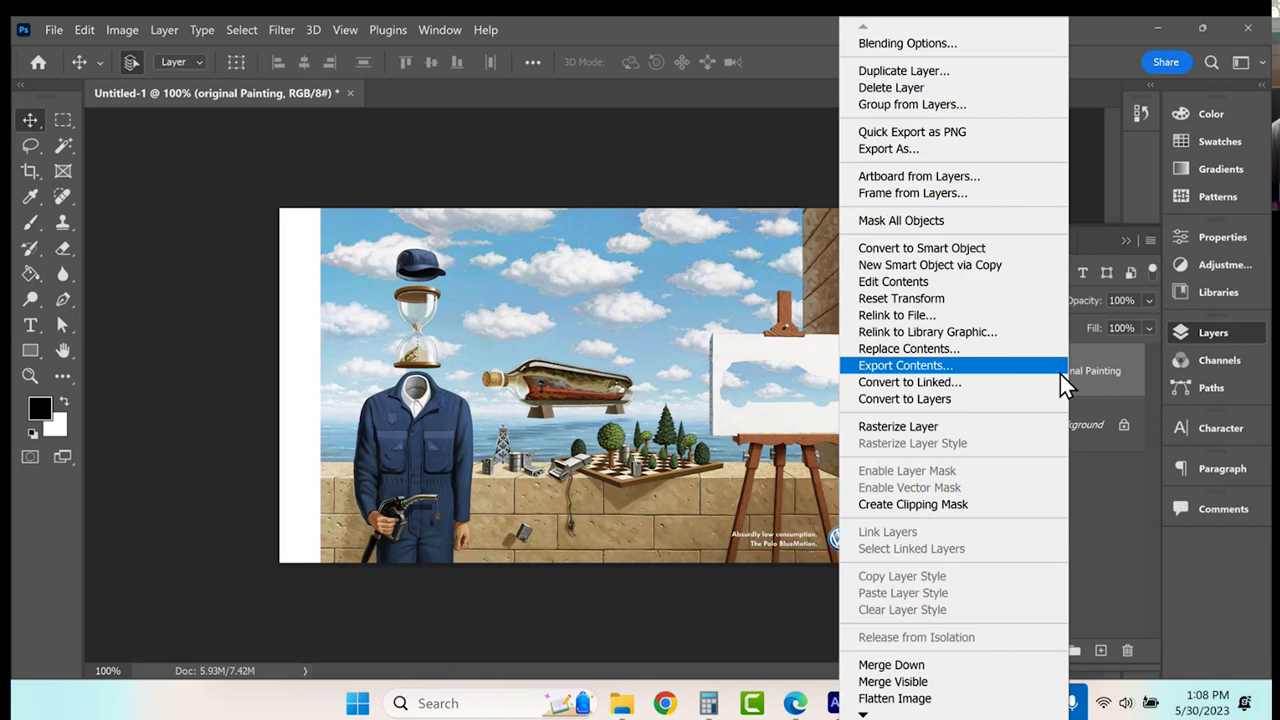
{"action": "left_click", "coordinate": [979, 428]}
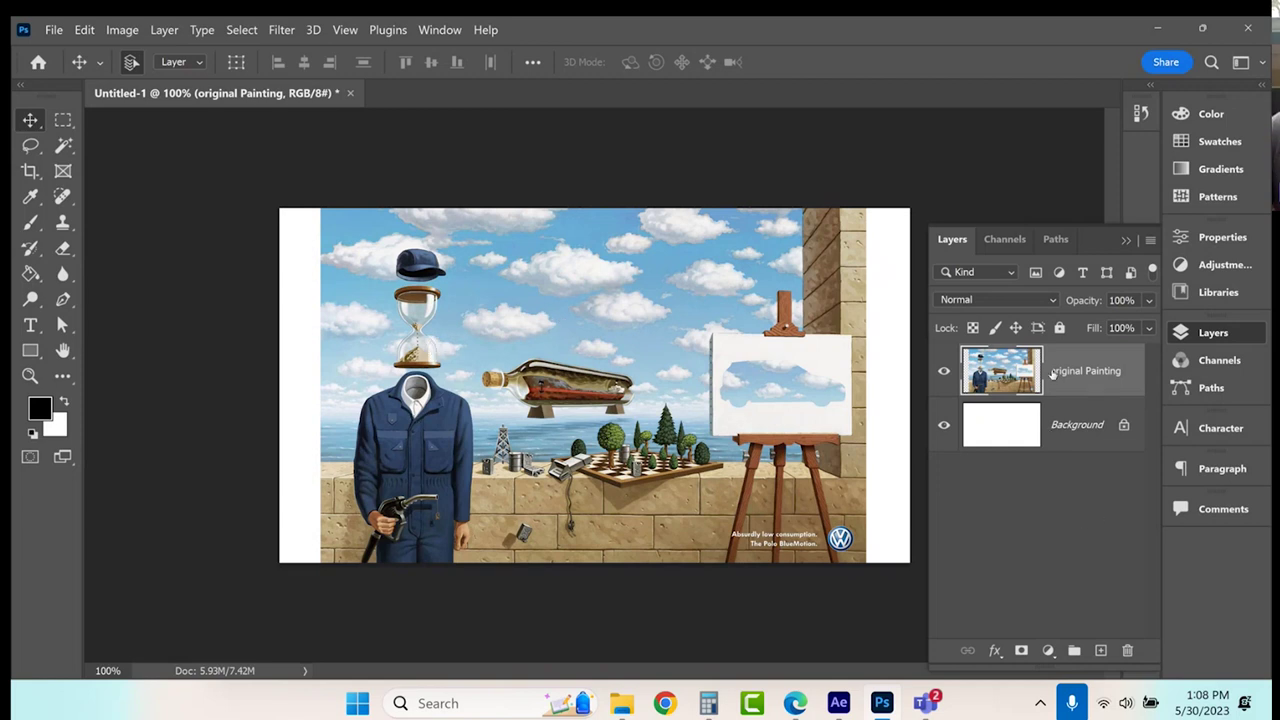
{"action": "left_click", "coordinate": [1059, 328]}
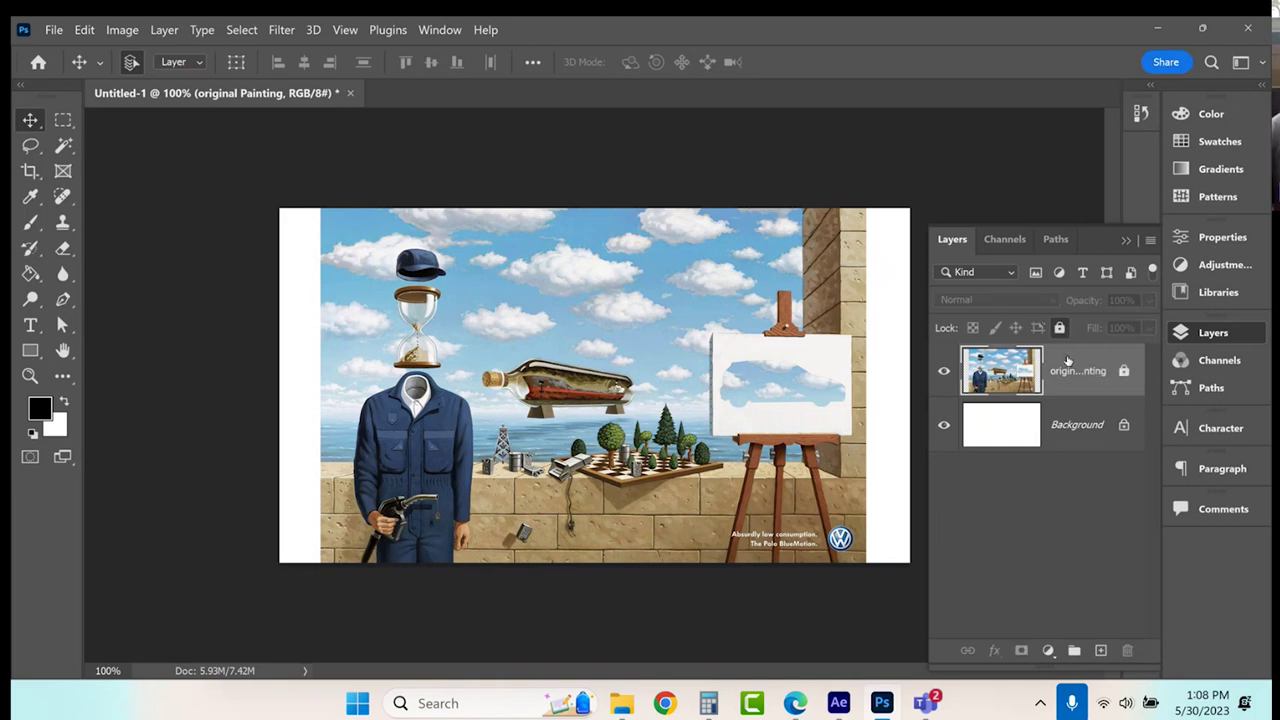
Duplicate the painting layer and unlock the 'original Painting copy'.
{"action": "left_click", "coordinate": [1151, 241]}
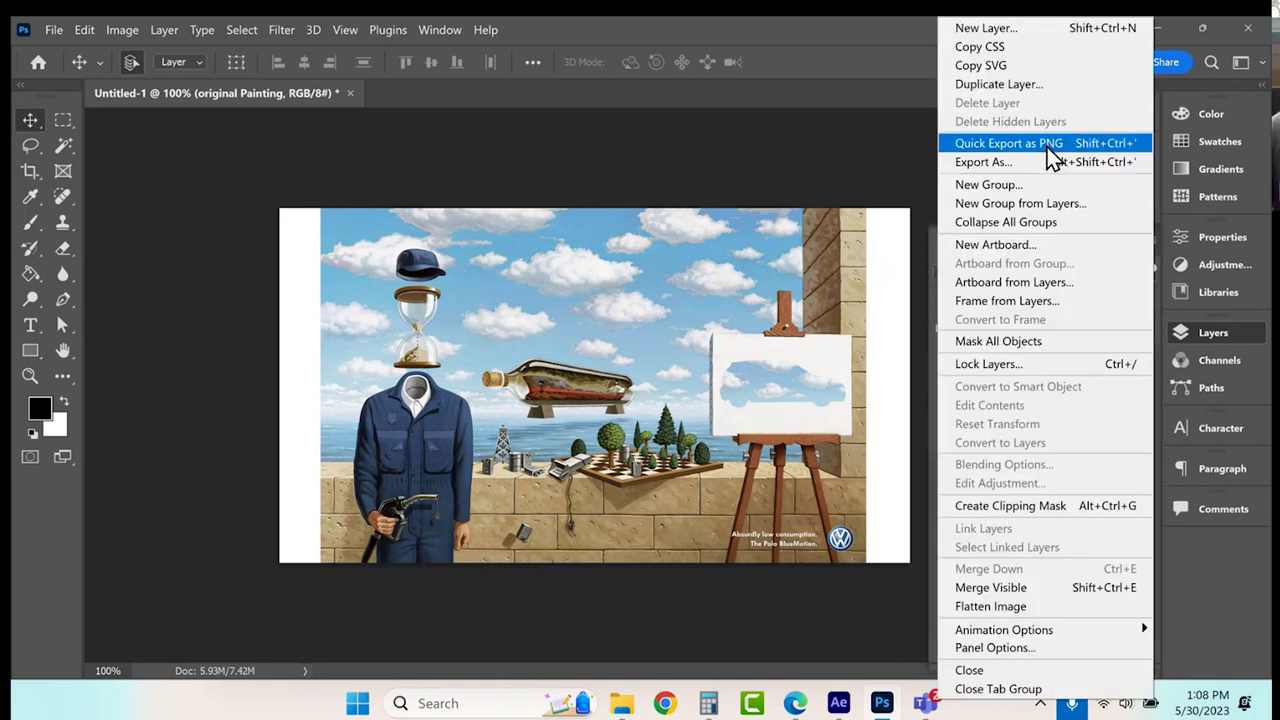
{"action": "left_click", "coordinate": [1027, 88]}
{"action": "left_click", "coordinate": [801, 196]}
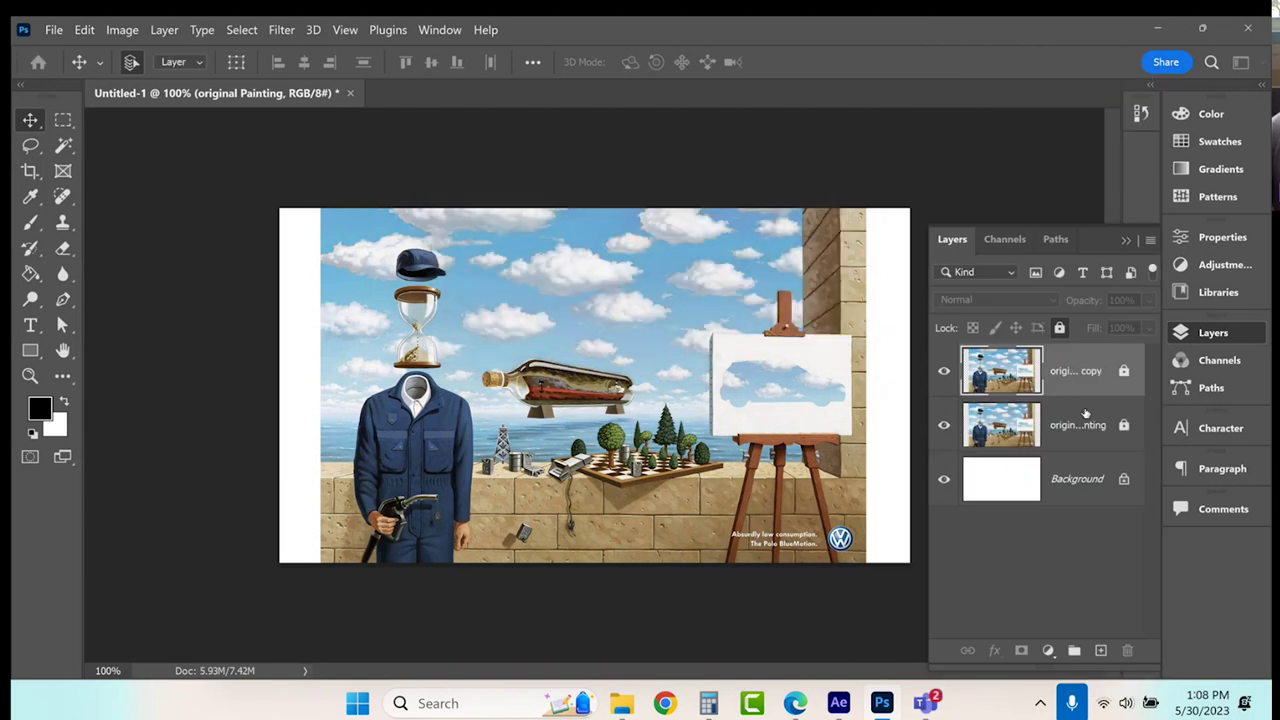
{"action": "left_click", "coordinate": [1123, 372]}
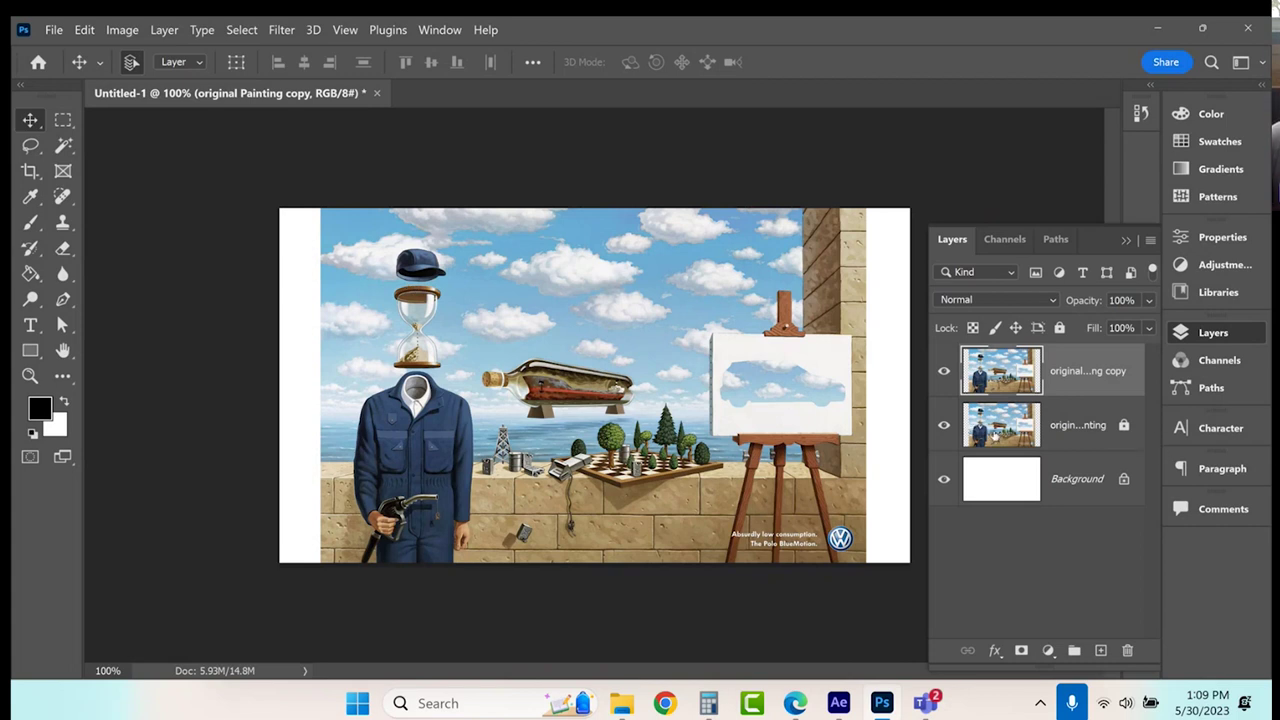
Zoom in on the floating blue cap, lasso around it and copy it to Layer 1 with Ctrl+J.
{"action": "left_click", "coordinate": [30, 375]}
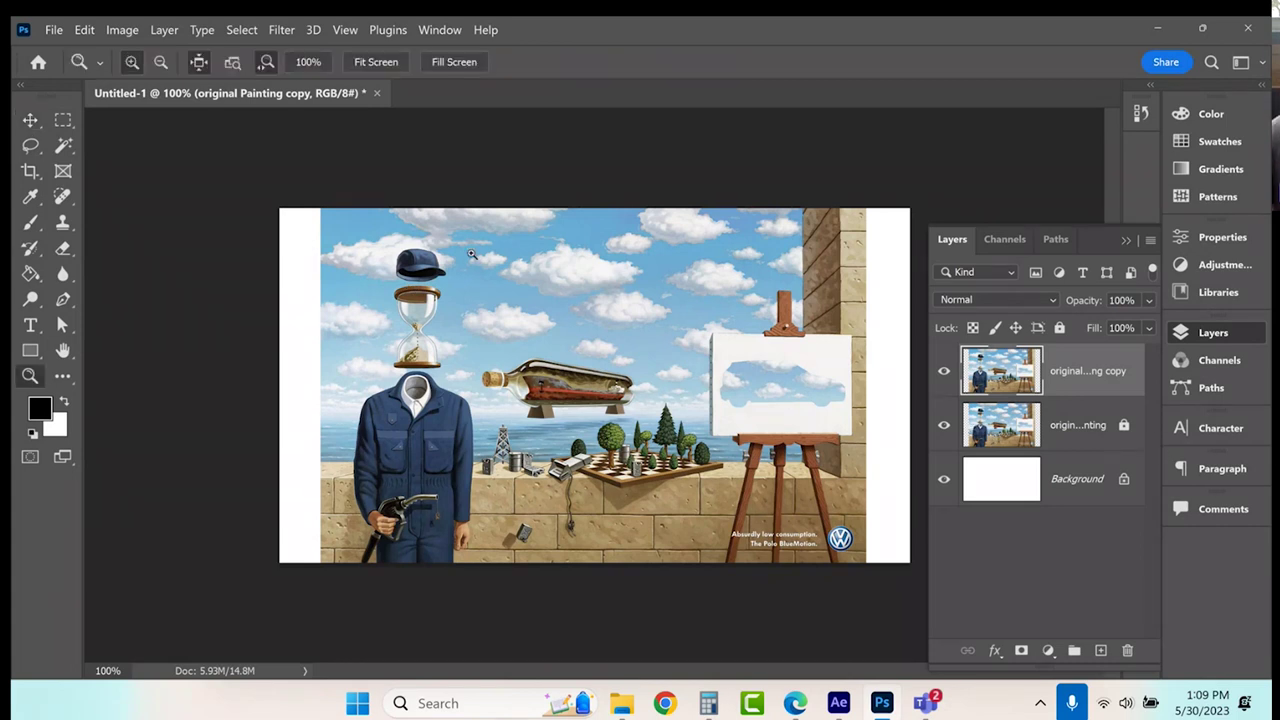
{"action": "left_click", "coordinate": [414, 269]}
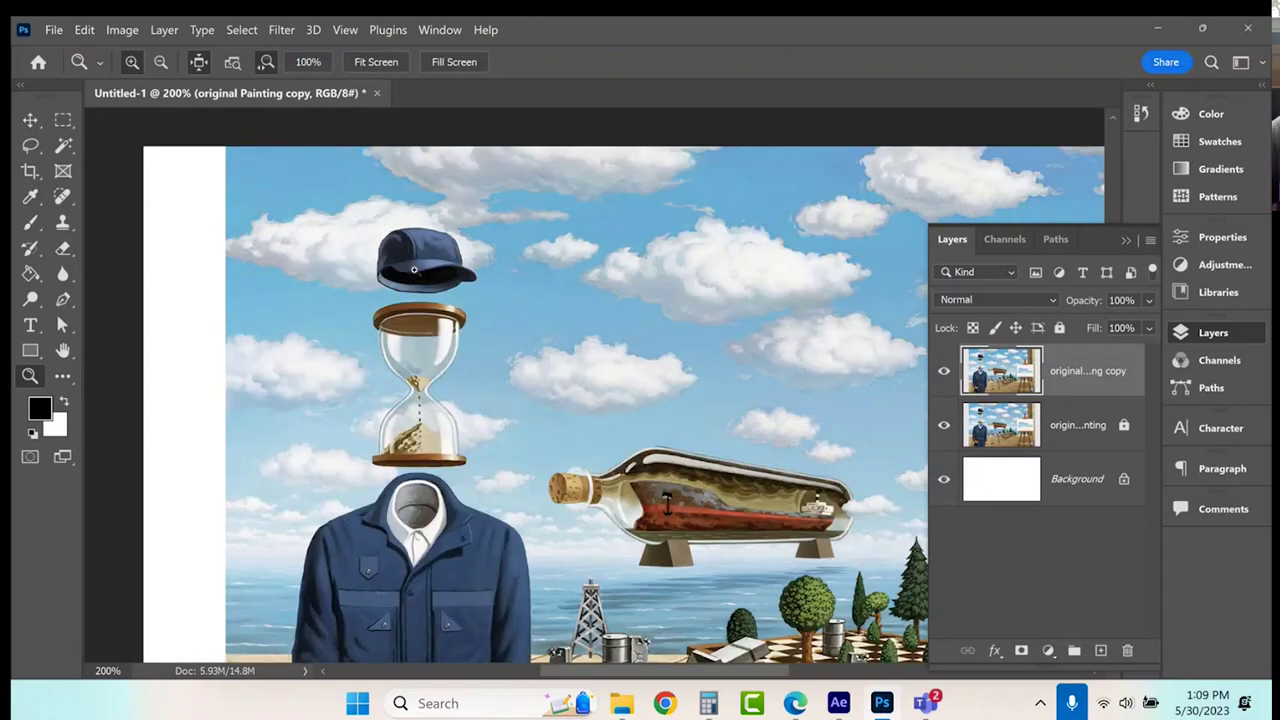
{"action": "left_click", "coordinate": [414, 269]}
{"action": "left_click", "coordinate": [414, 269]}
{"action": "left_click", "coordinate": [414, 269]}
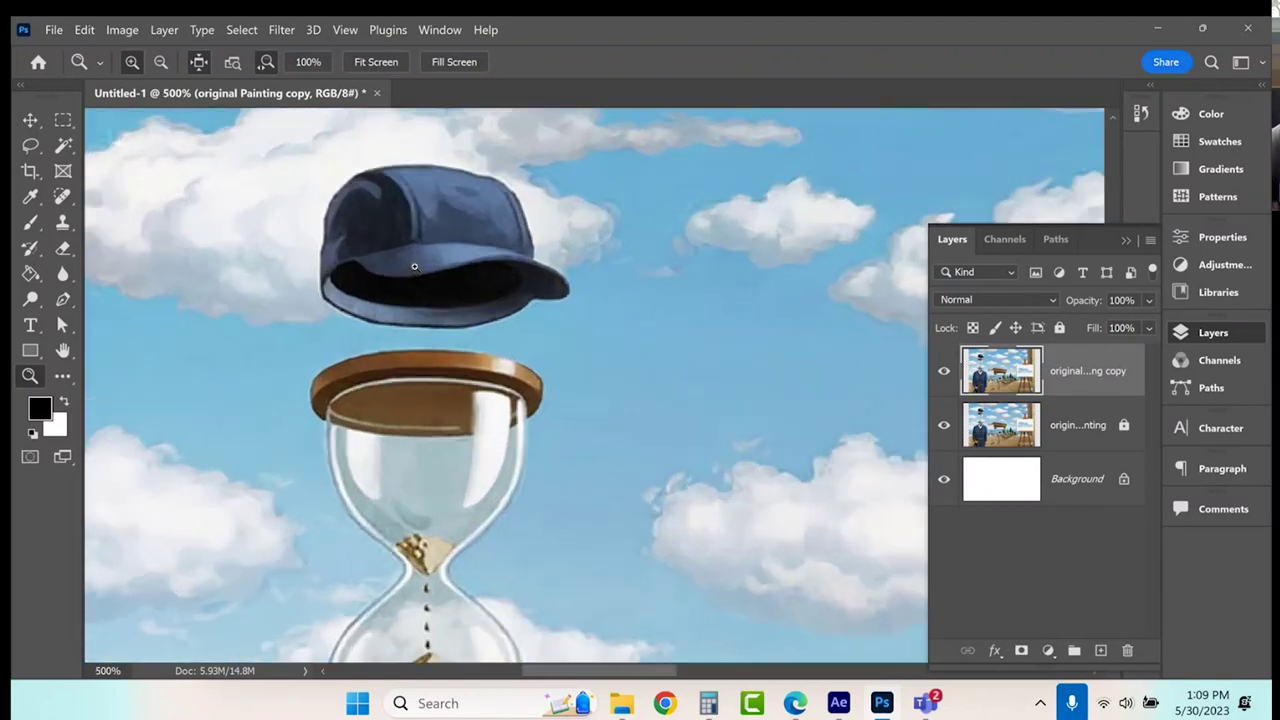
{"action": "key", "text": "l"}
{"action": "mouse_move", "coordinate": [400, 158]}
{"action": "left_mouse_down"}
{"action": "mouse_move", "coordinate": [366, 157]}
{"action": "mouse_move", "coordinate": [321, 204]}
{"action": "mouse_move", "coordinate": [328, 316]}
{"action": "mouse_move", "coordinate": [380, 351]}
{"action": "mouse_move", "coordinate": [526, 337]}
{"action": "mouse_move", "coordinate": [580, 309]}
{"action": "mouse_move", "coordinate": [536, 200]}
{"action": "mouse_move", "coordinate": [458, 150]}
{"action": "left_mouse_up"}
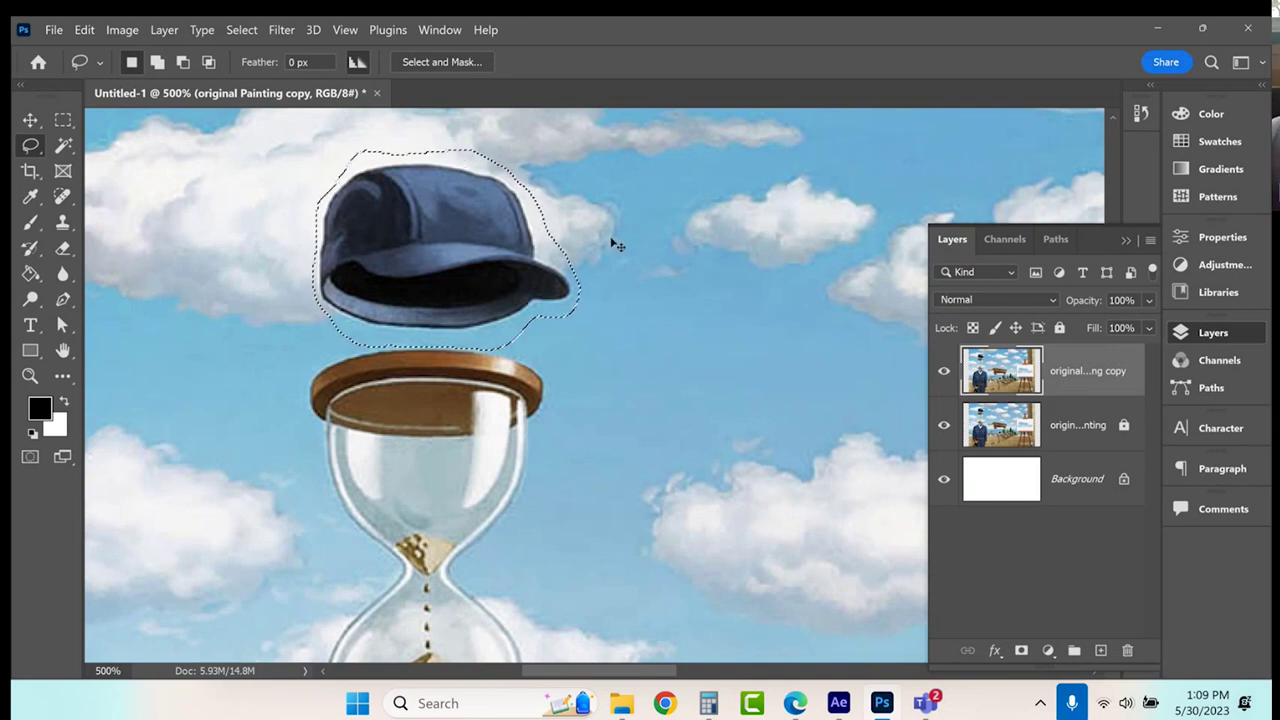
{"action": "key", "text": "ctrl+j"}
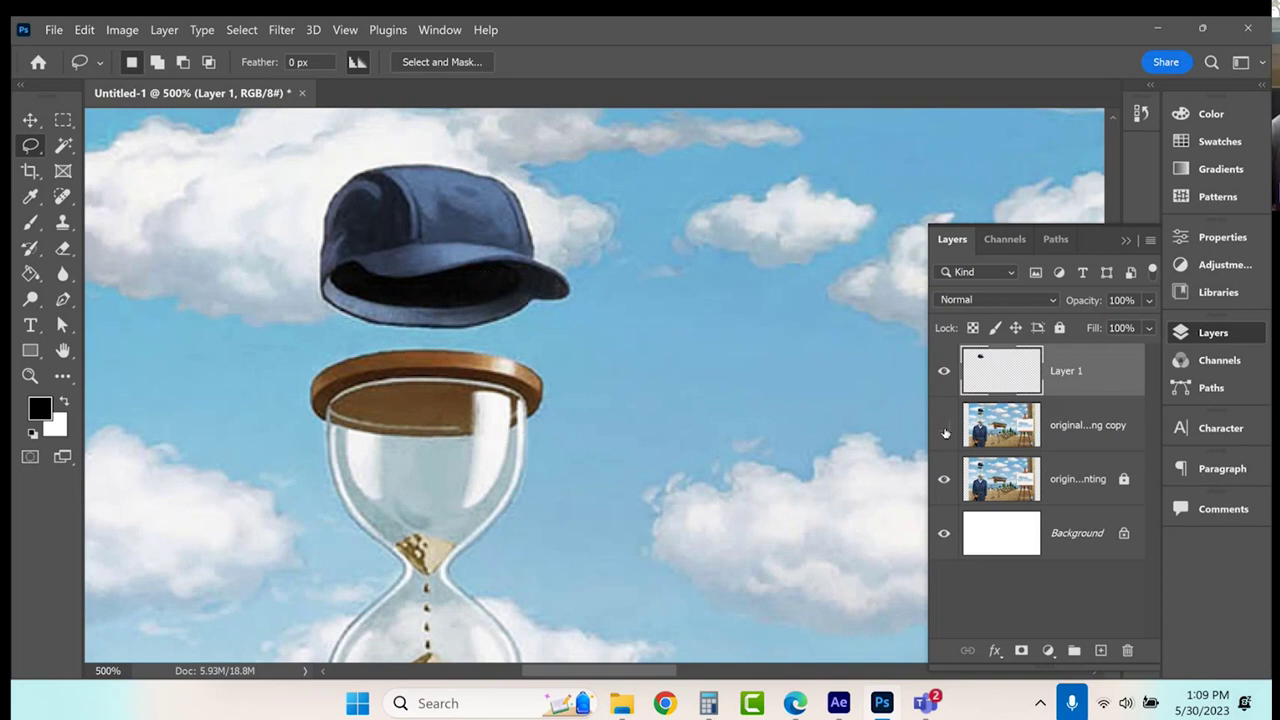
Hide the original Painting layer and Magic Wand-select the cap, undoing the halo addition.
{"action": "left_click", "coordinate": [943, 479]}
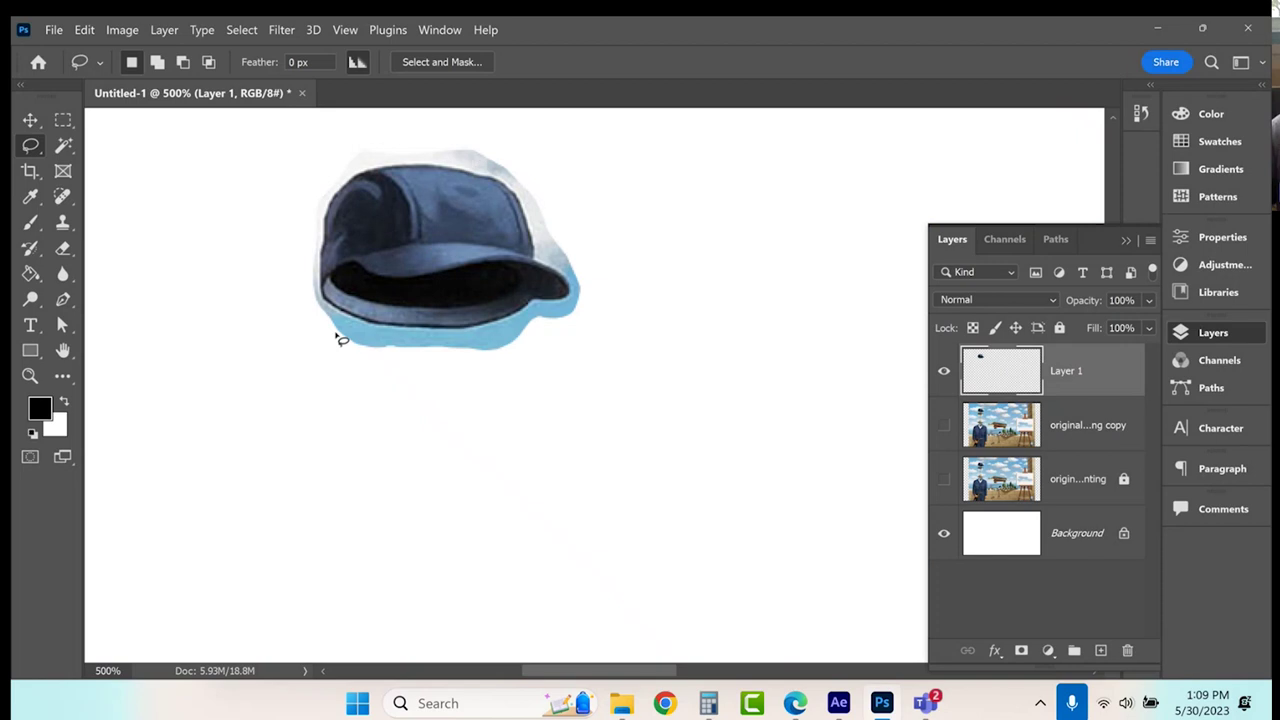
{"action": "left_click", "coordinate": [63, 146]}
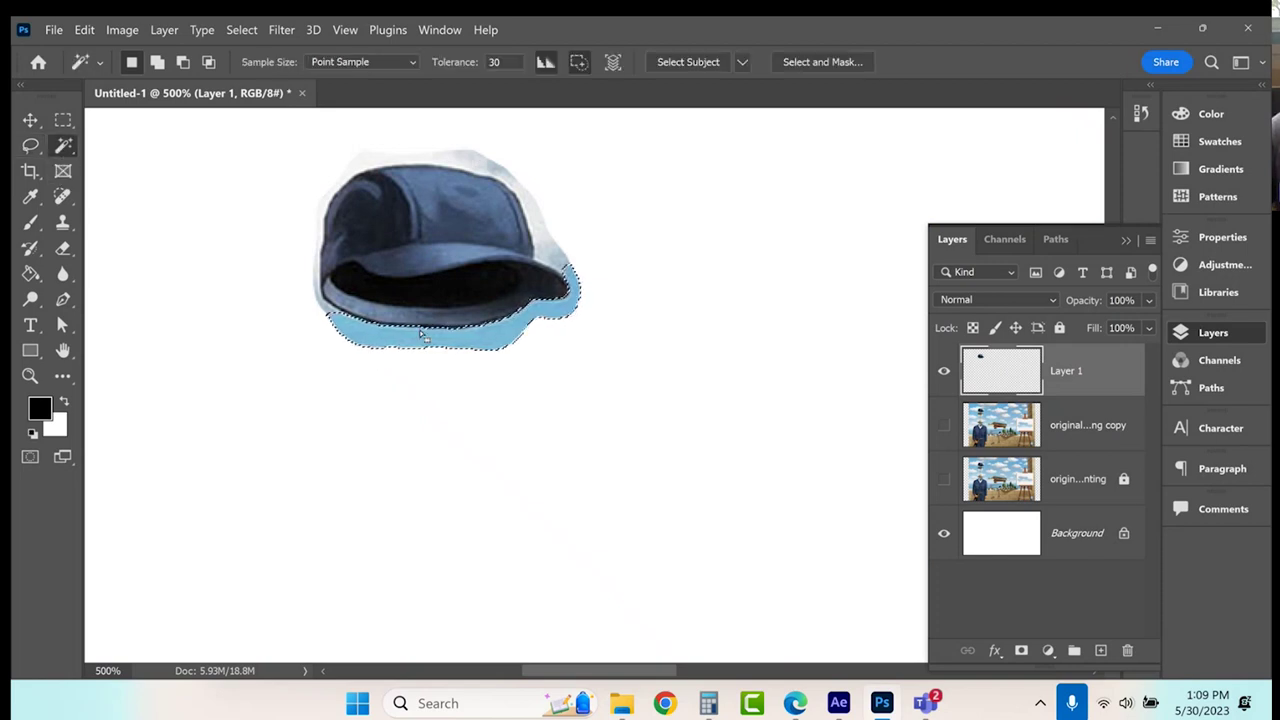
{"action": "key", "text": "shift"}
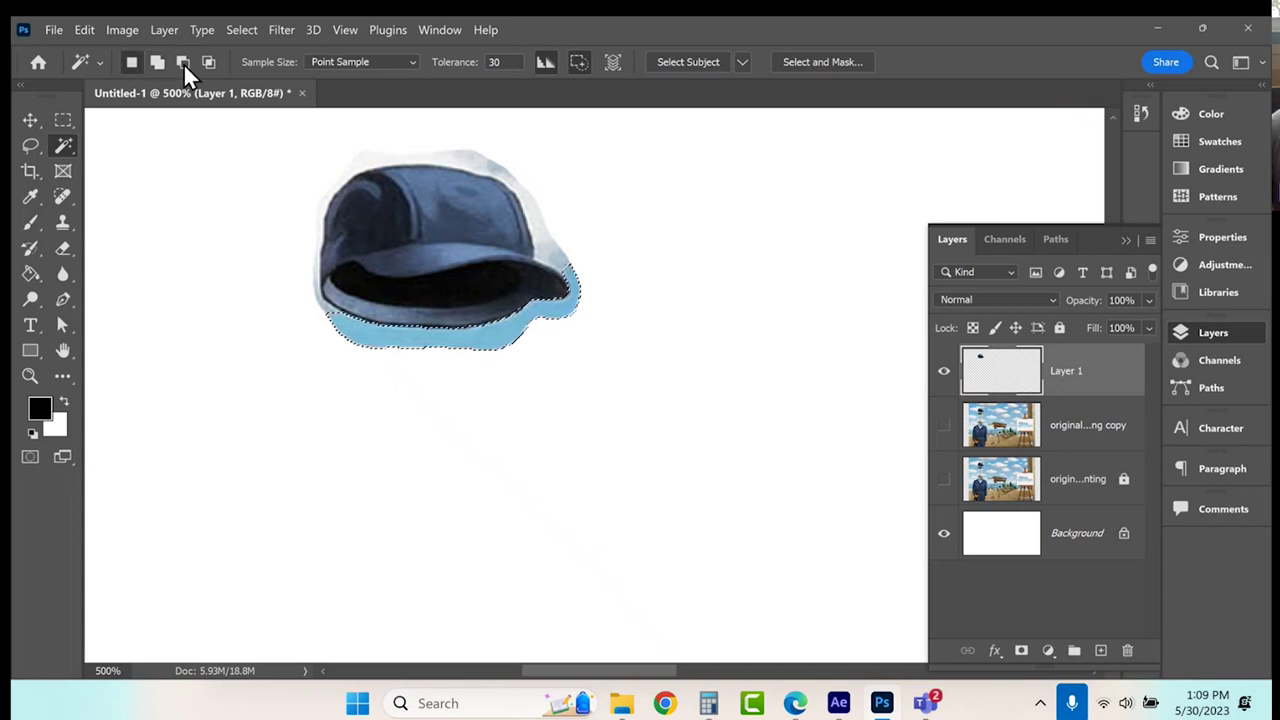
{"action": "left_click", "coordinate": [159, 66]}
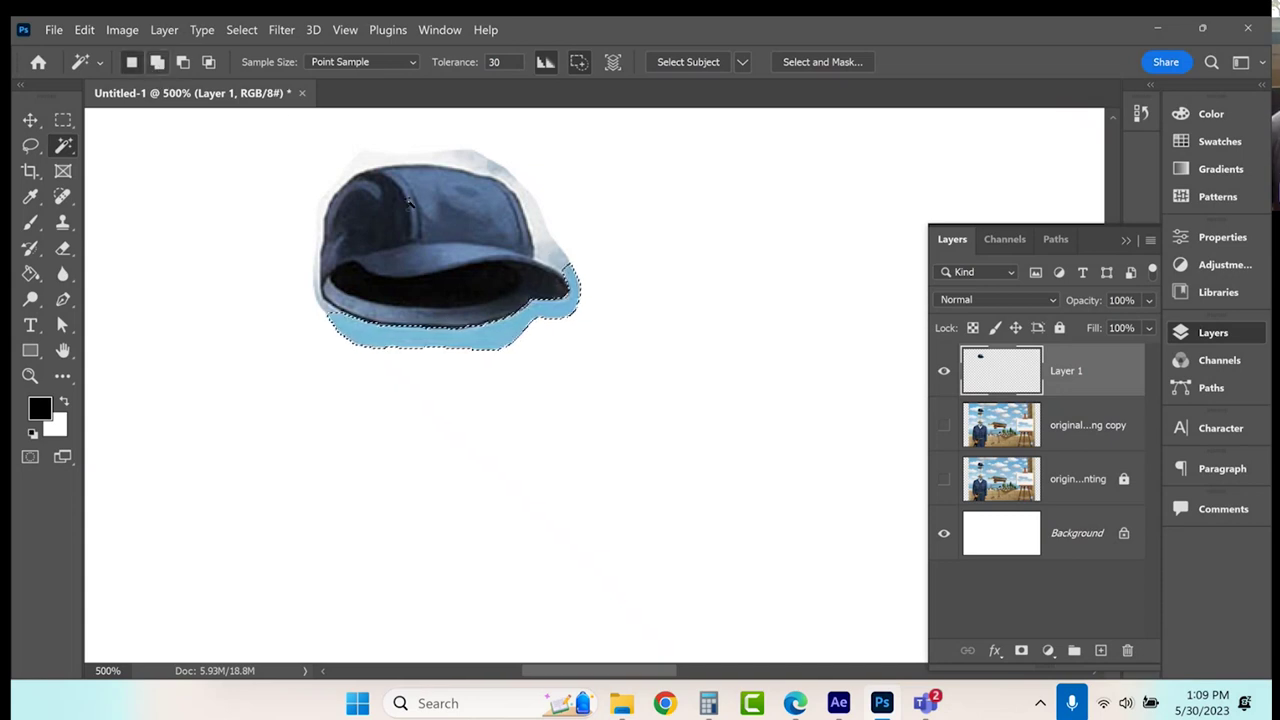
{"action": "left_click", "coordinate": [537, 222]}
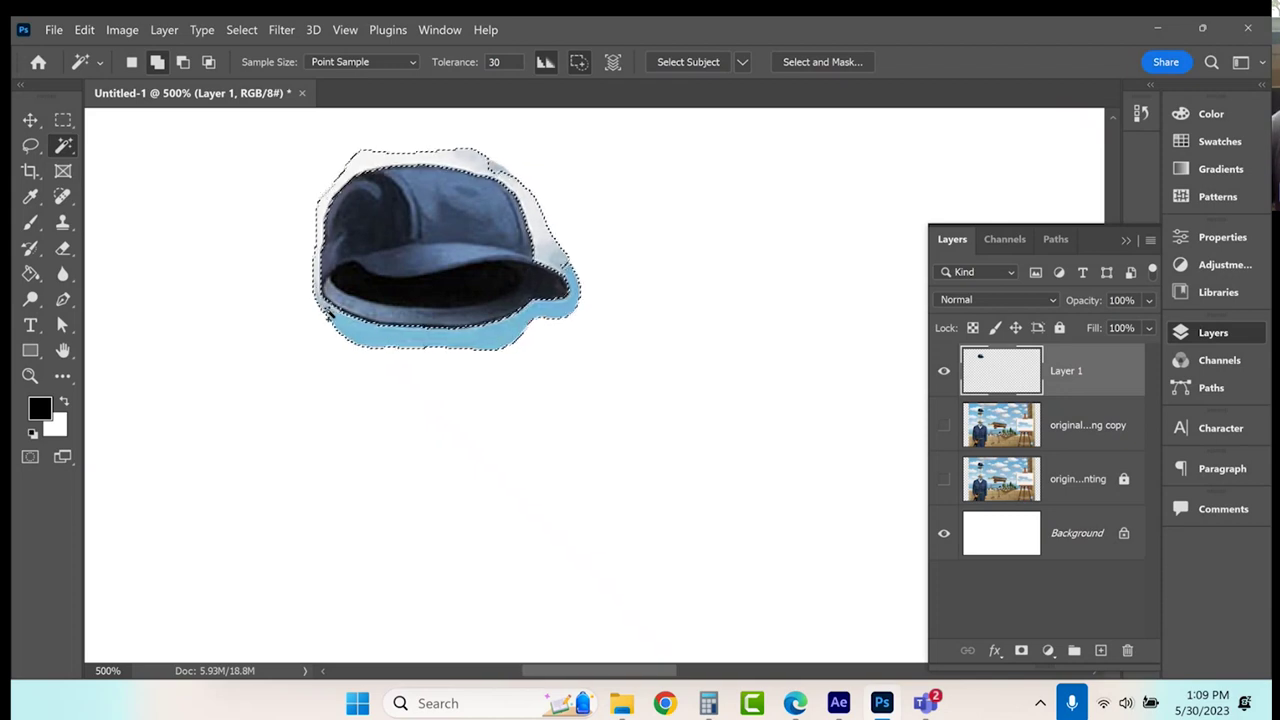
{"action": "key", "text": "ctrl+z"}
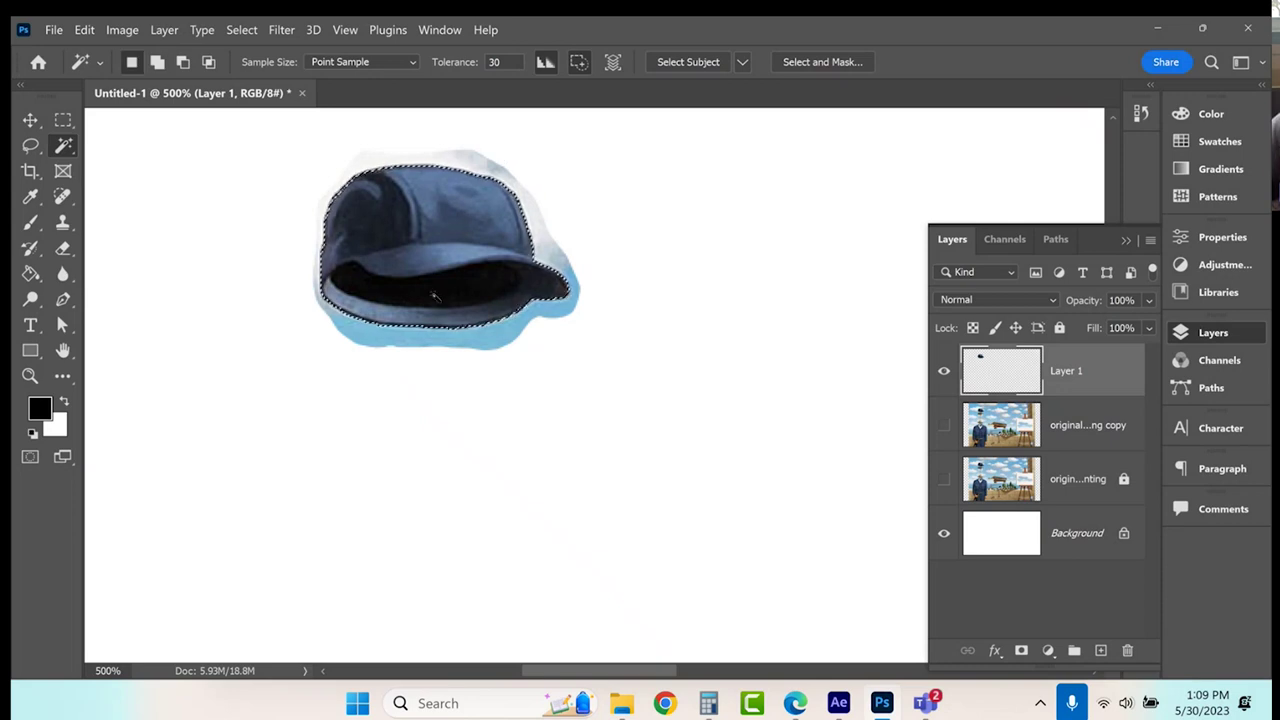
Open Select and Mask on the cap selection in Black & White view, zoomed in.
{"action": "left_click", "coordinate": [812, 62]}
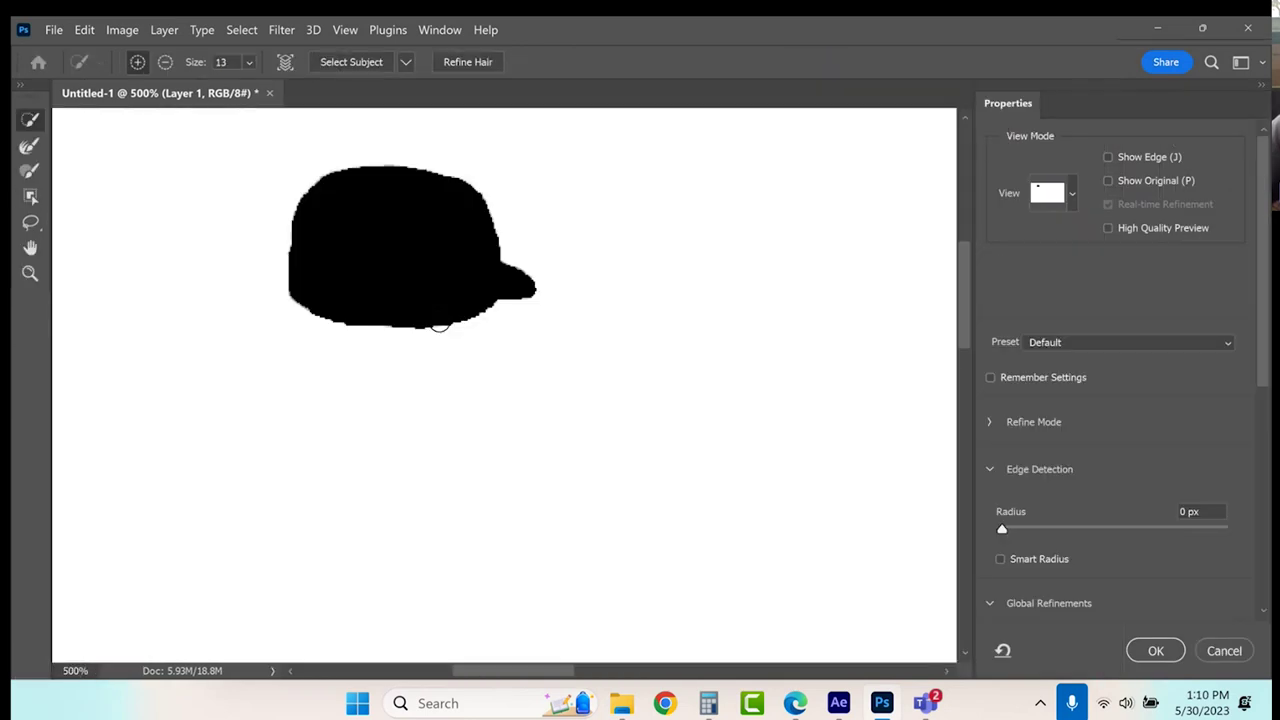
{"action": "left_click", "coordinate": [1072, 192]}
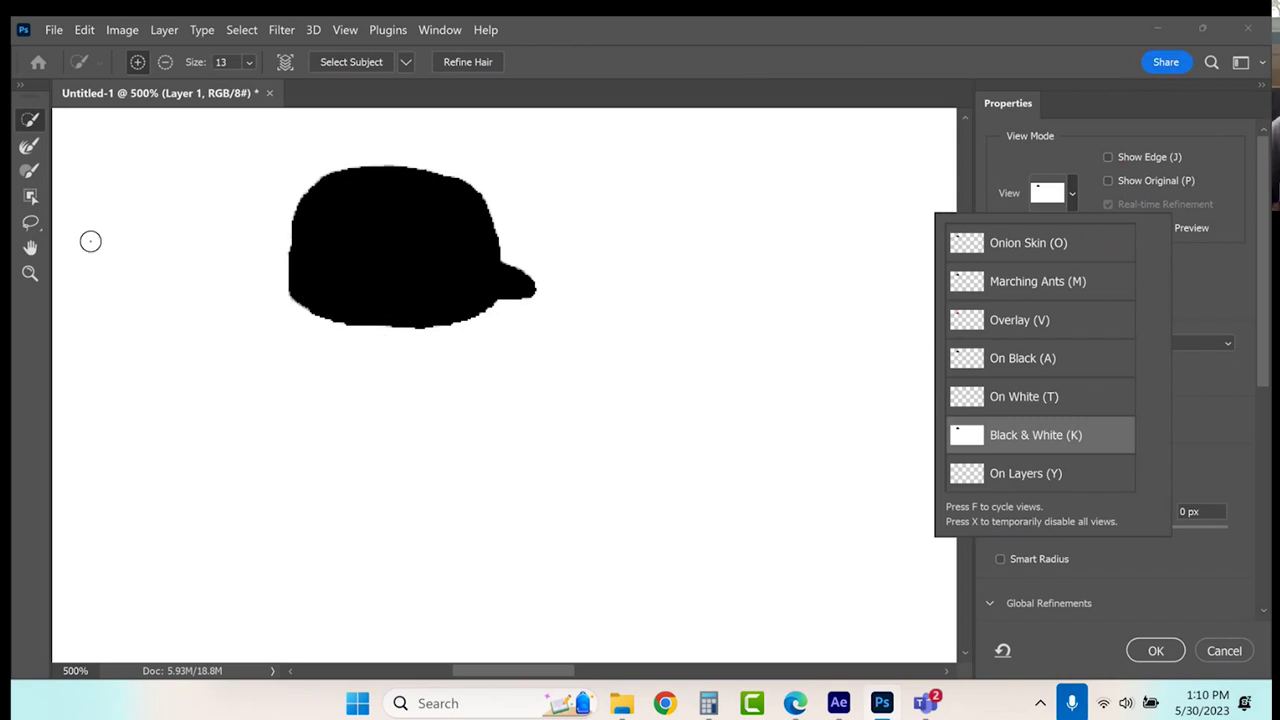
{"action": "left_click", "coordinate": [29, 273]}
{"action": "left_click", "coordinate": [429, 240]}
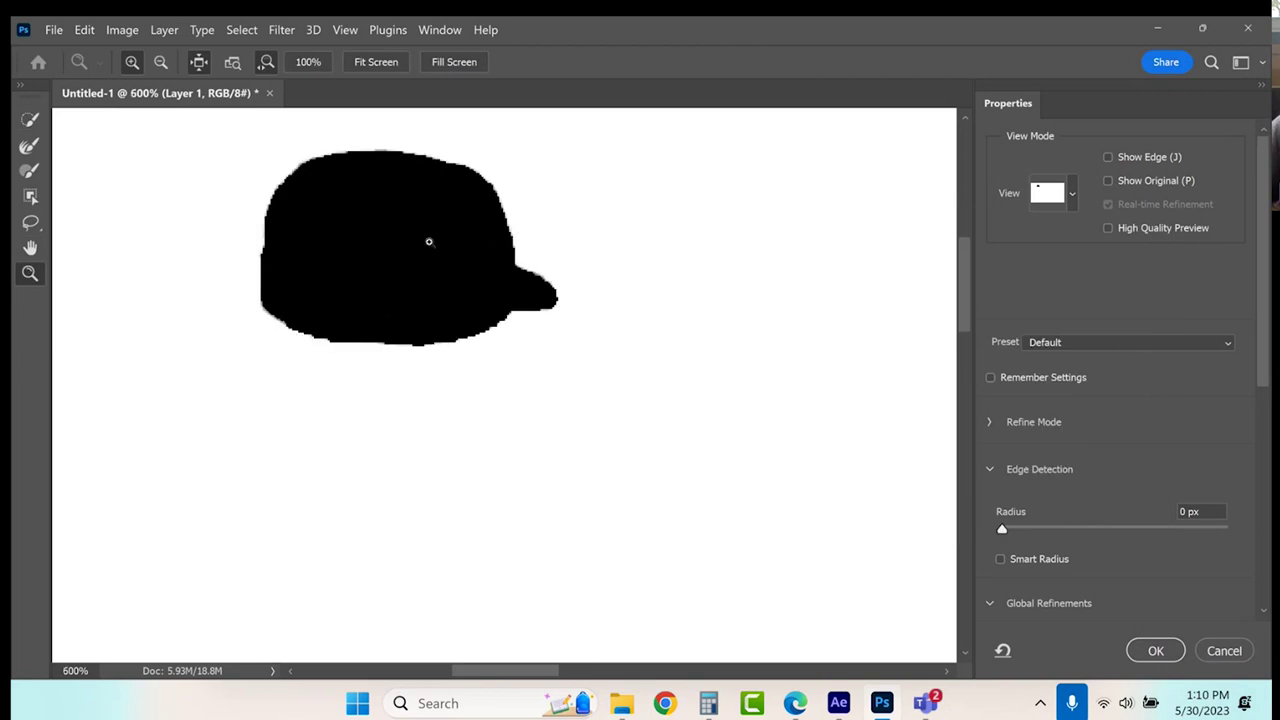
{"action": "left_click", "coordinate": [389, 233]}
{"action": "left_click", "coordinate": [375, 231]}
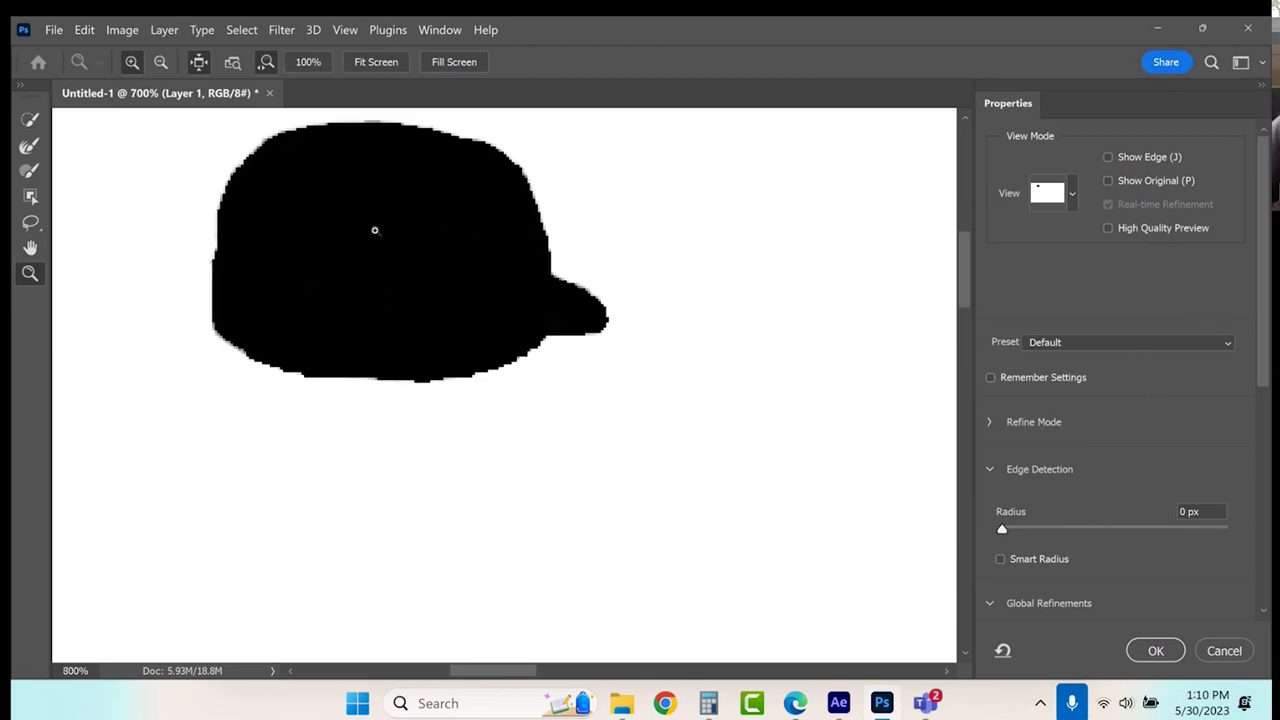
Refine the edge with Smooth 4, Feather 0.5 px and Shift Edge about +7%, then apply.
{"action": "left_click", "coordinate": [31, 121]}
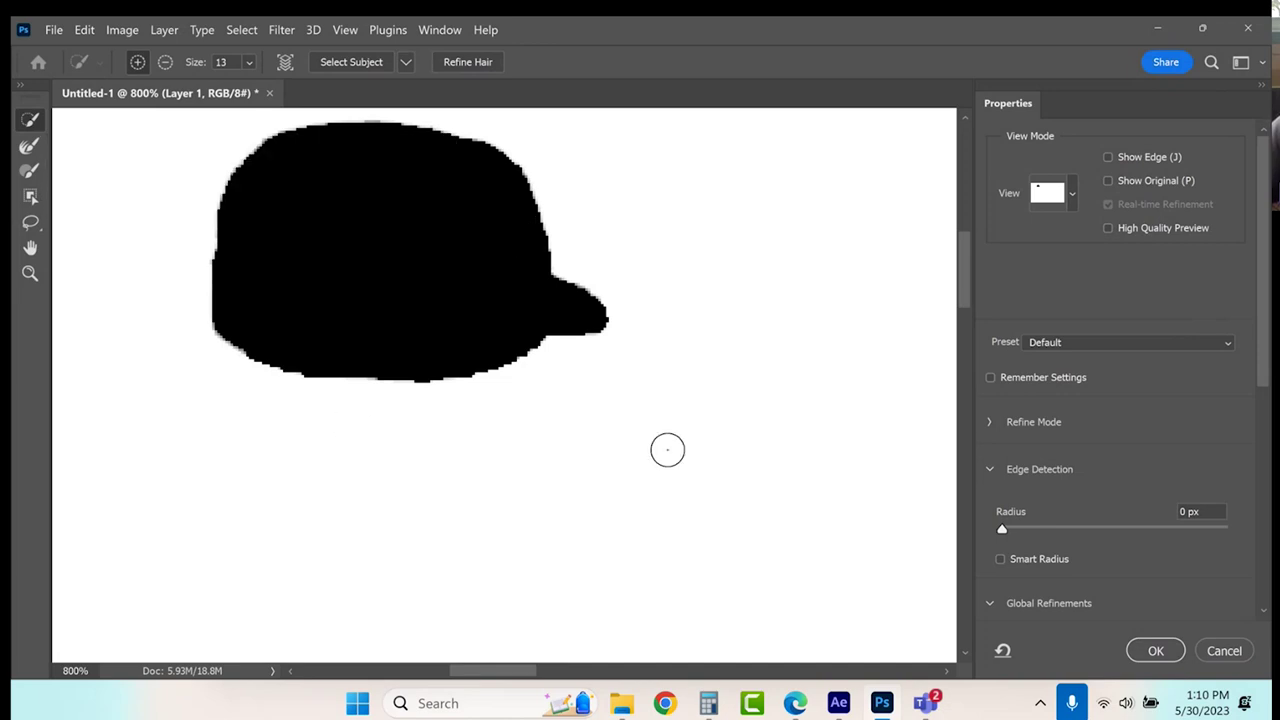
{"action": "scroll", "coordinate": [1164, 522], "scroll_direction": "down", "scroll_amount": 3}
{"action": "scroll", "coordinate": [1164, 524], "scroll_direction": "down", "scroll_amount": 2}
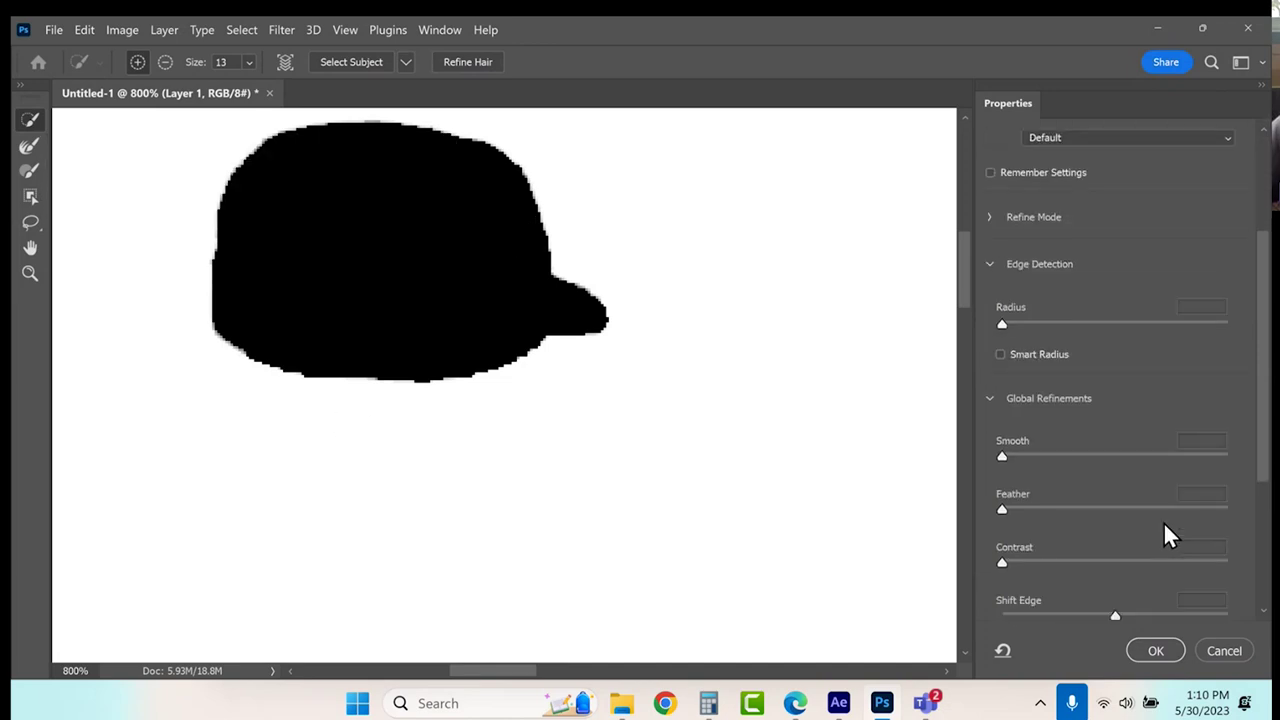
{"action": "left_click_drag", "start_coordinate": [1003, 410], "coordinate": [1011, 410]}
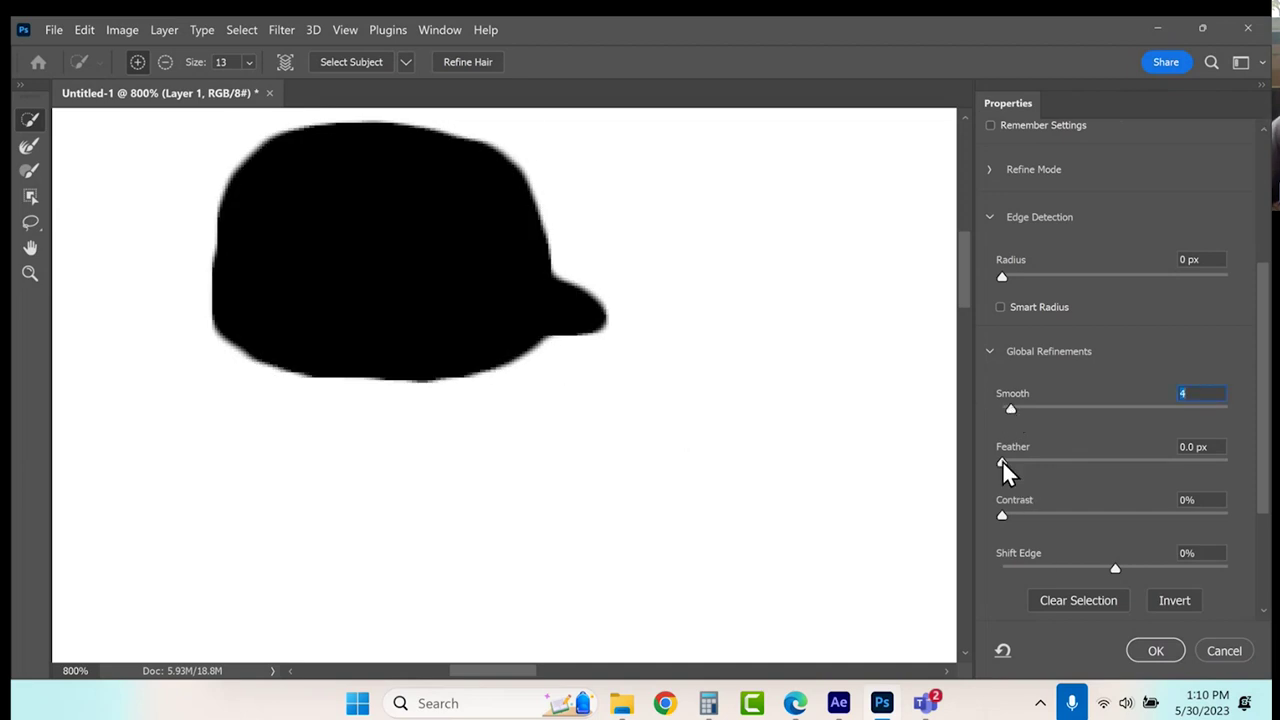
{"action": "left_click_drag", "start_coordinate": [1002, 462], "coordinate": [1008, 461]}
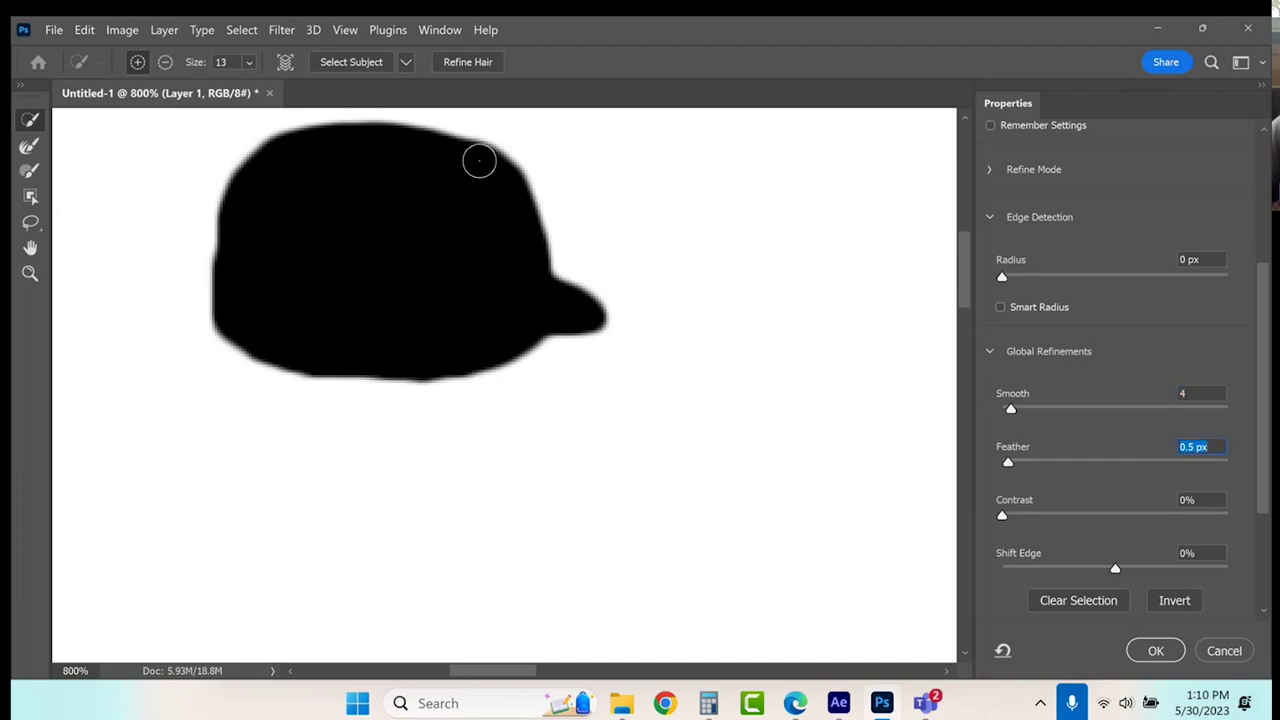
{"action": "left_click_drag", "start_coordinate": [1114, 568], "coordinate": [1122, 568]}
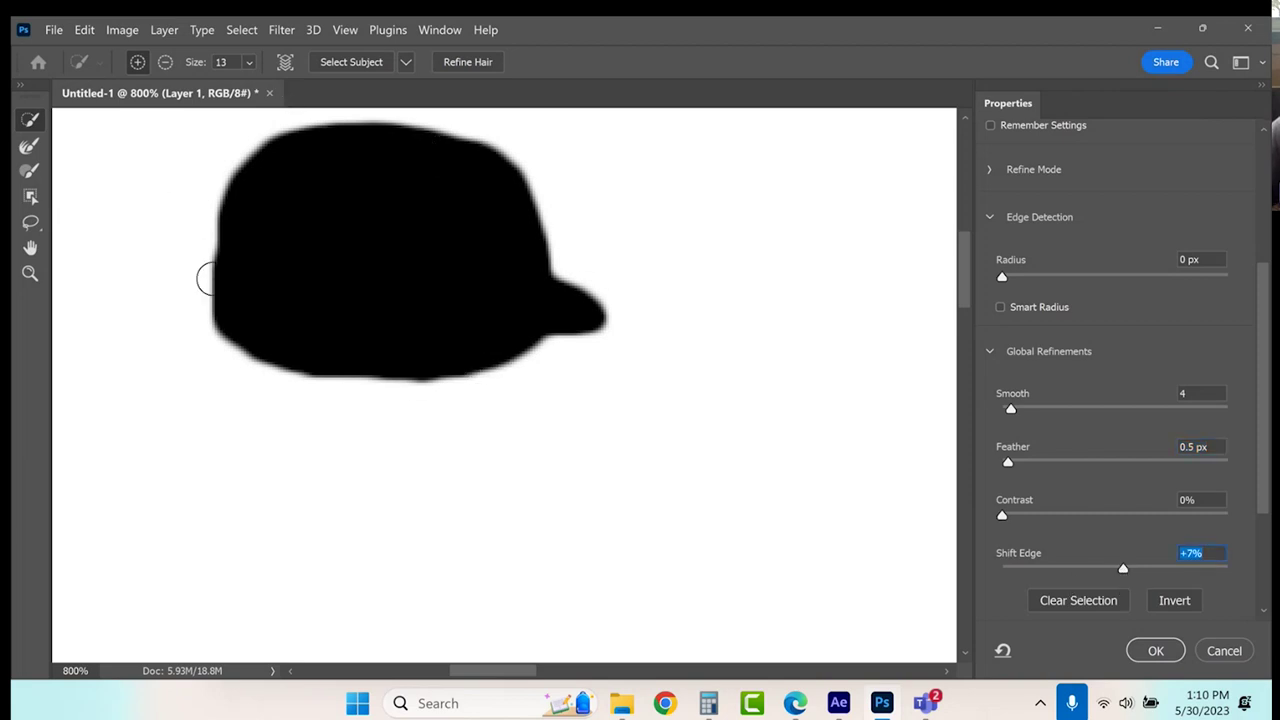
{"action": "left_click", "coordinate": [1156, 651]}
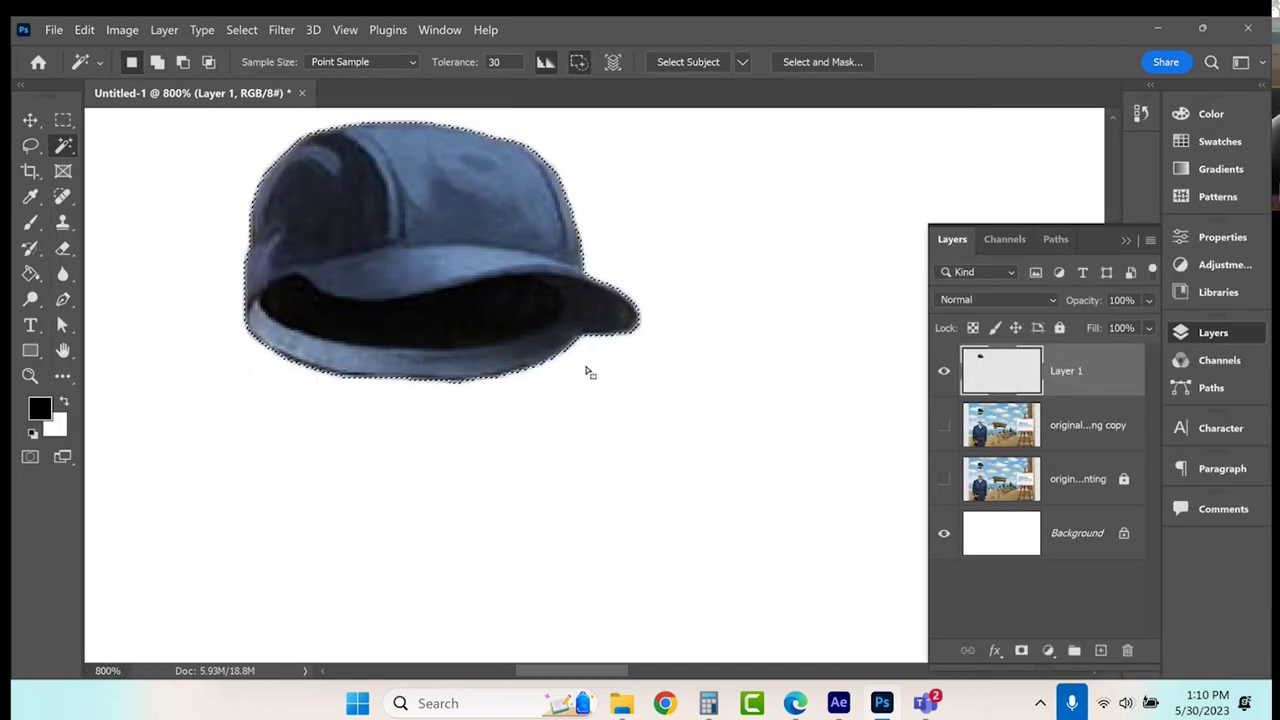
{"action": "left_click", "coordinate": [62, 120]}
Deselect the cap, show the painting copy, hide Layer 1 and zoom out to 400%.
{"action": "left_click", "coordinate": [165, 200]}
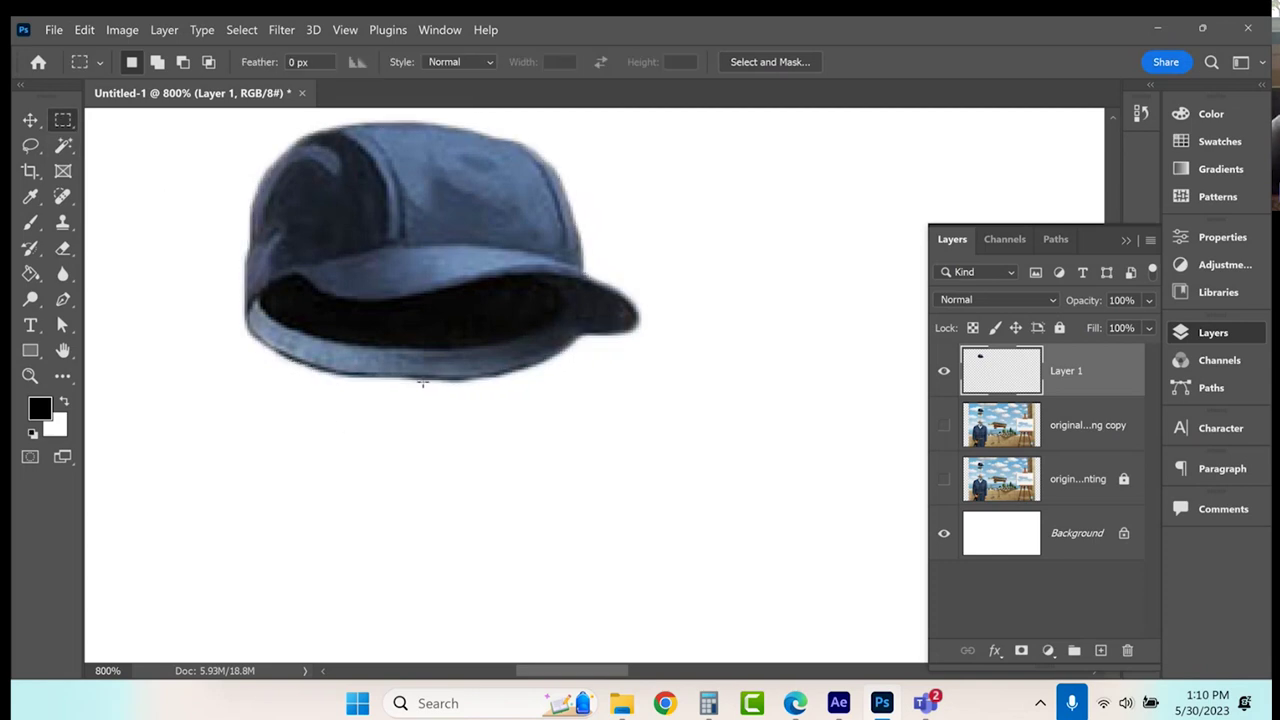
{"action": "left_click", "coordinate": [943, 427]}
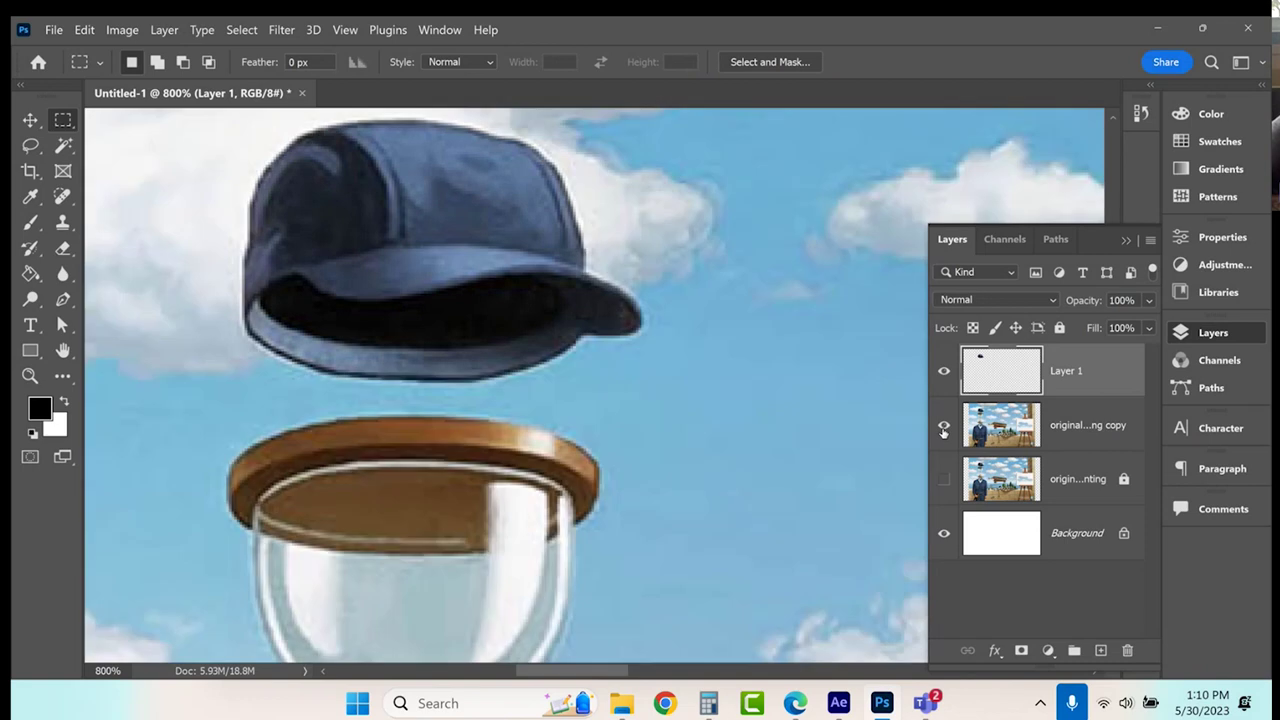
{"action": "left_click", "coordinate": [944, 372]}
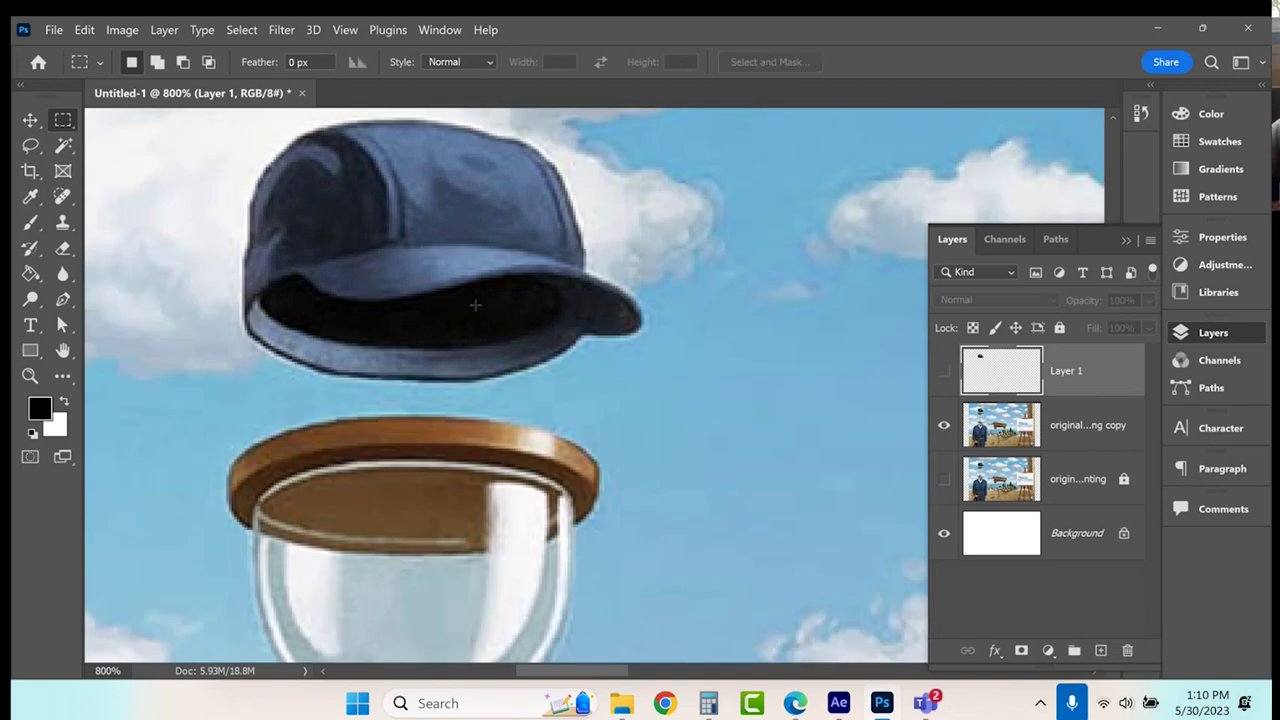
{"action": "key", "text": "ctrl+minus"}
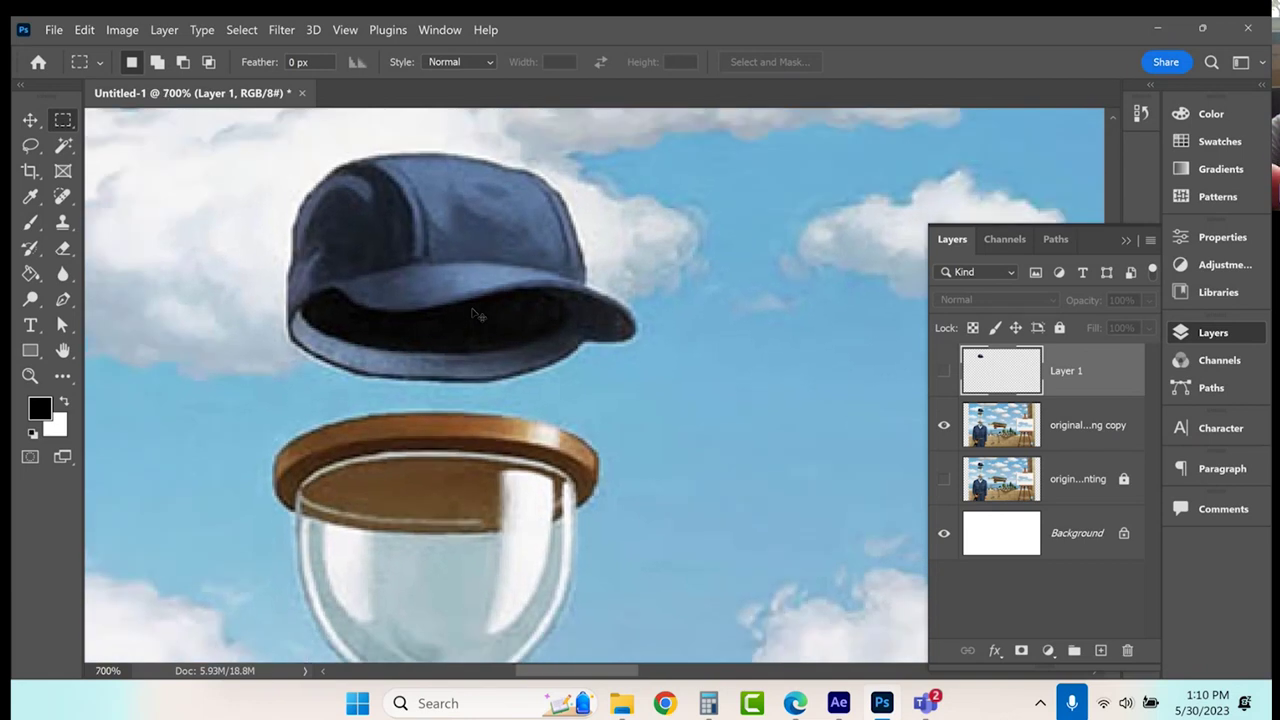
{"action": "key", "text": "ctrl+minus"}
{"action": "key", "text": "ctrl+minus"}
{"action": "key", "text": "ctrl+minus"}
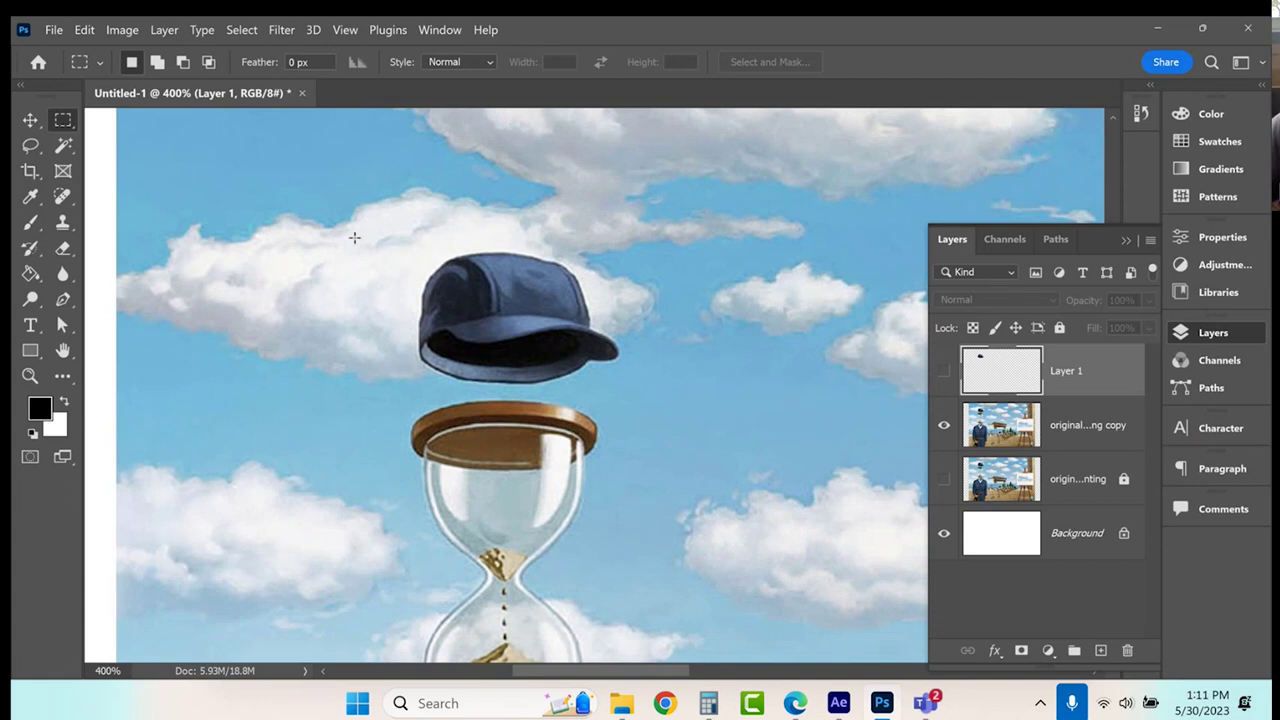
{"action": "left_click", "coordinate": [34, 119]}
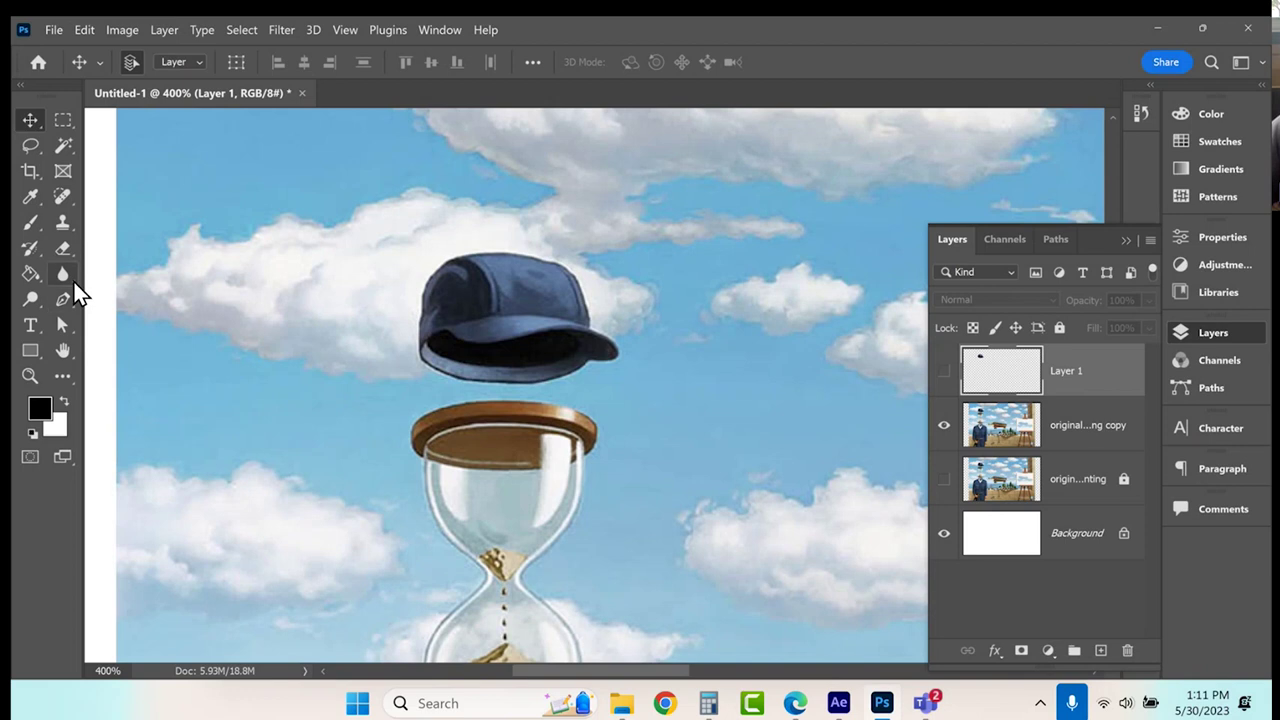
{"action": "left_click", "coordinate": [64, 223]}
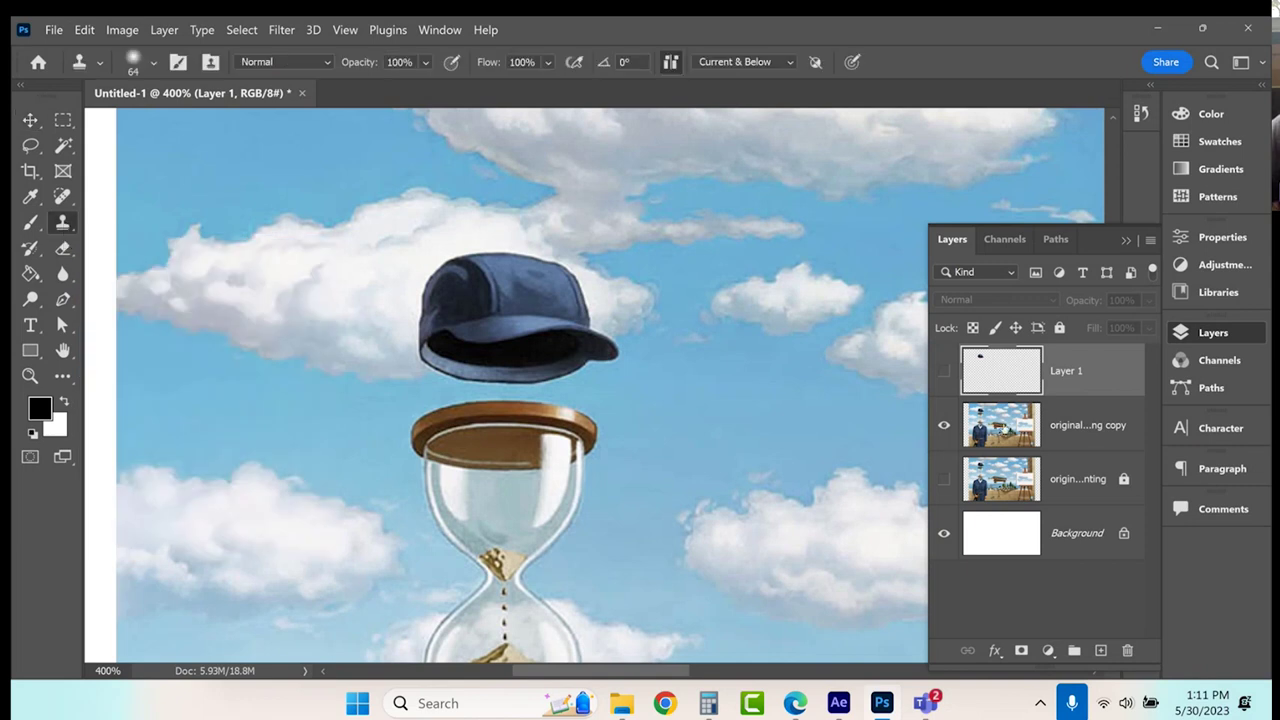
Target the painting copy layer and set the Clone Stamp brush to 44 px, 22% hardness.
{"action": "left_click", "coordinate": [1006, 430]}
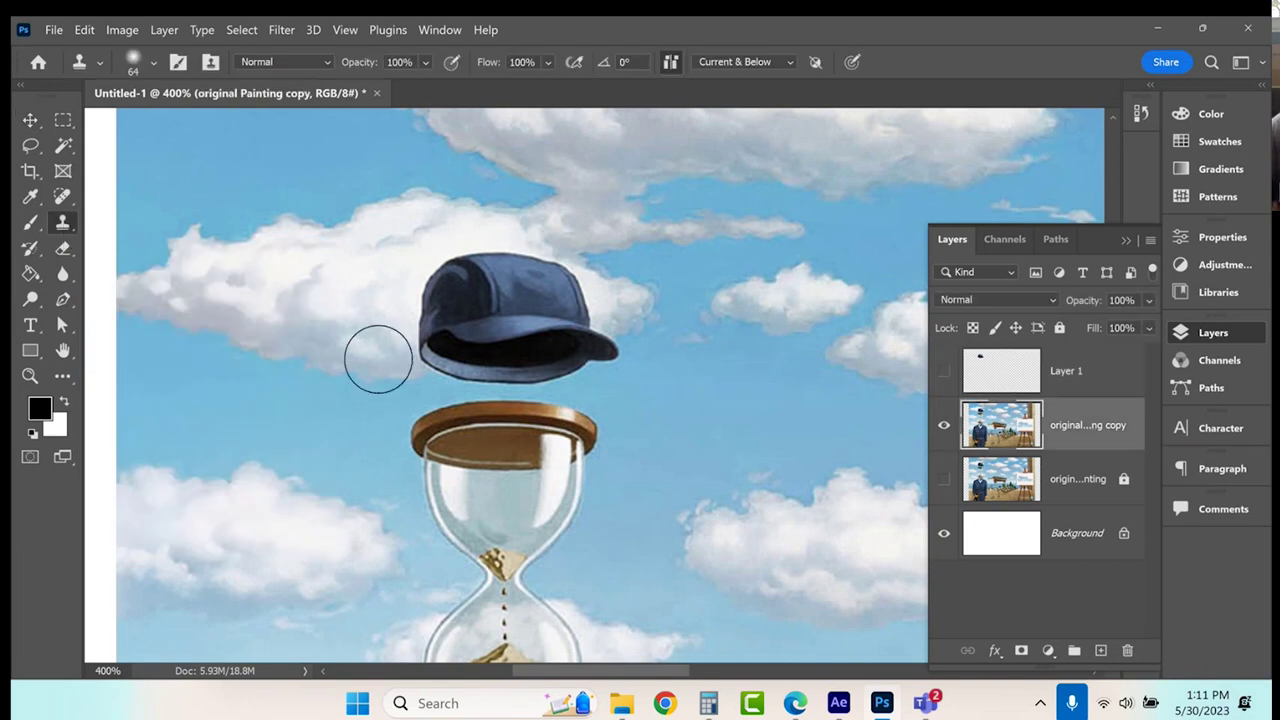
{"action": "scroll", "coordinate": [297, 486], "scroll_direction": "down", "scroll_amount": 2}
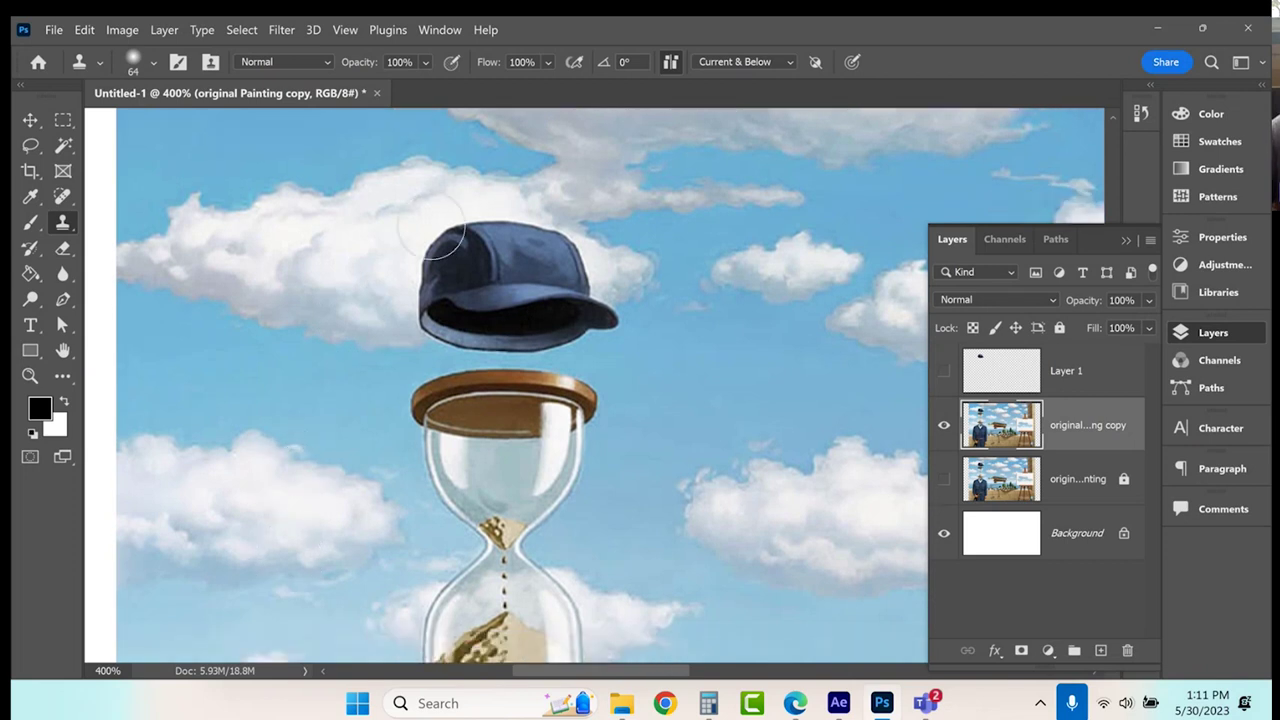
{"action": "left_click", "coordinate": [145, 62]}
{"action": "mouse_move", "coordinate": [122, 170]}
{"action": "left_mouse_down"}
{"action": "mouse_move", "coordinate": [148, 166]}
{"action": "mouse_move", "coordinate": [151, 124]}
{"action": "left_mouse_up"}
{"action": "left_click", "coordinate": [60, 503]}
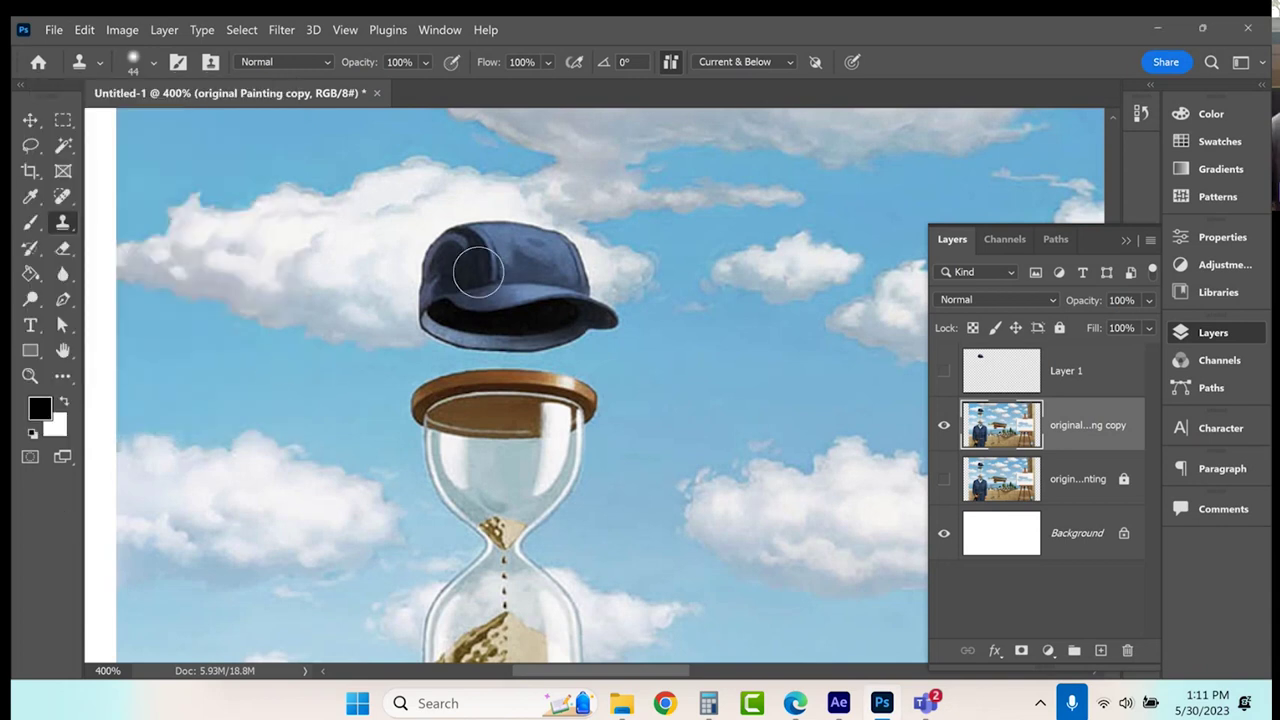
Clone nearby cloud over the cap's underside, left half and upper part.
{"action": "left_click", "coordinate": [366, 309], "text": "alt"}
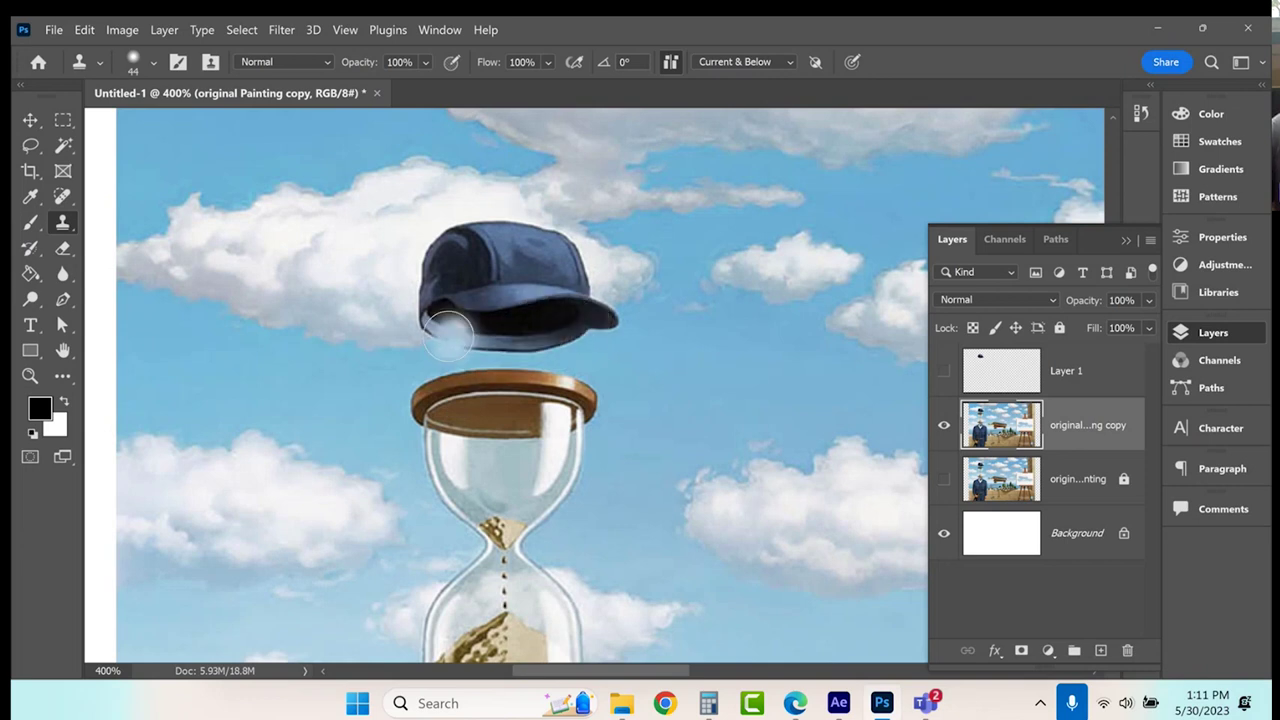
{"action": "left_click_drag", "start_coordinate": [442, 328], "coordinate": [602, 318]}
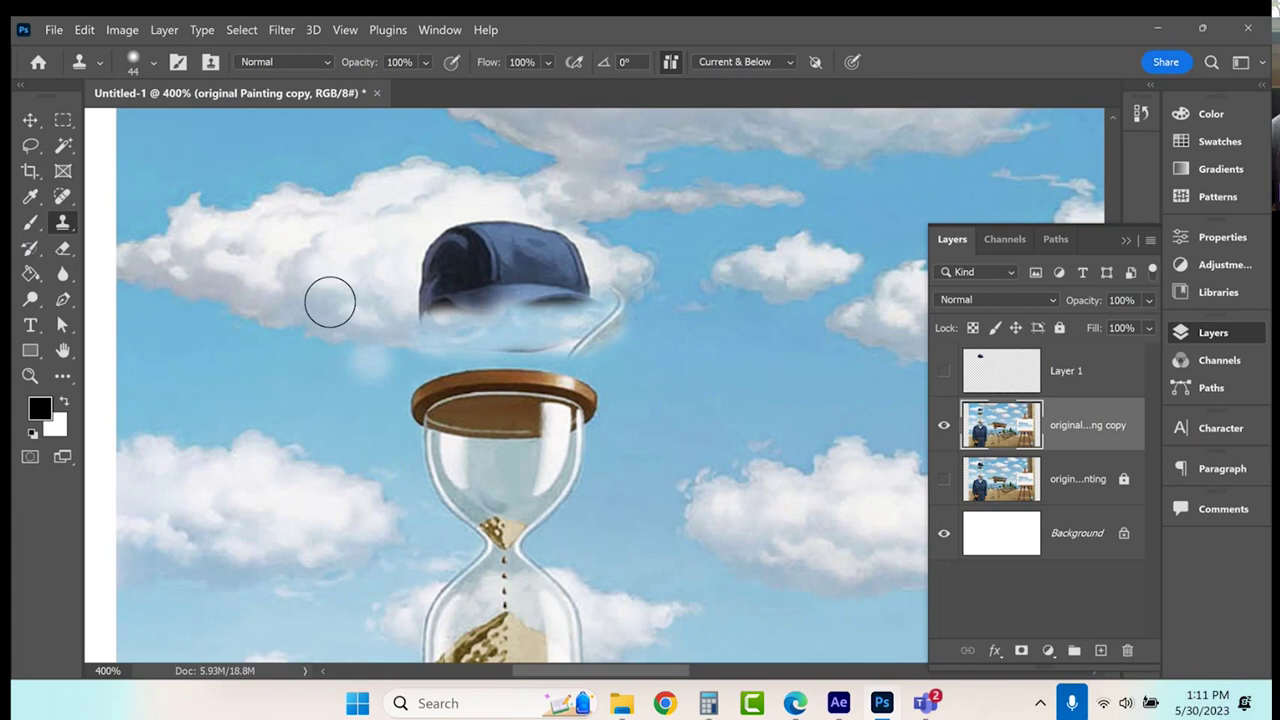
{"action": "left_click", "coordinate": [286, 267], "text": "alt"}
{"action": "mouse_move", "coordinate": [456, 300]}
{"action": "left_mouse_down"}
{"action": "mouse_move", "coordinate": [432, 262]}
{"action": "mouse_move", "coordinate": [458, 244]}
{"action": "mouse_move", "coordinate": [427, 273]}
{"action": "mouse_move", "coordinate": [433, 321]}
{"action": "mouse_move", "coordinate": [495, 298]}
{"action": "mouse_move", "coordinate": [484, 252]}
{"action": "mouse_move", "coordinate": [495, 249]}
{"action": "mouse_move", "coordinate": [500, 276]}
{"action": "mouse_move", "coordinate": [577, 316]}
{"action": "mouse_move", "coordinate": [585, 302]}
{"action": "mouse_move", "coordinate": [560, 287]}
{"action": "left_mouse_up"}
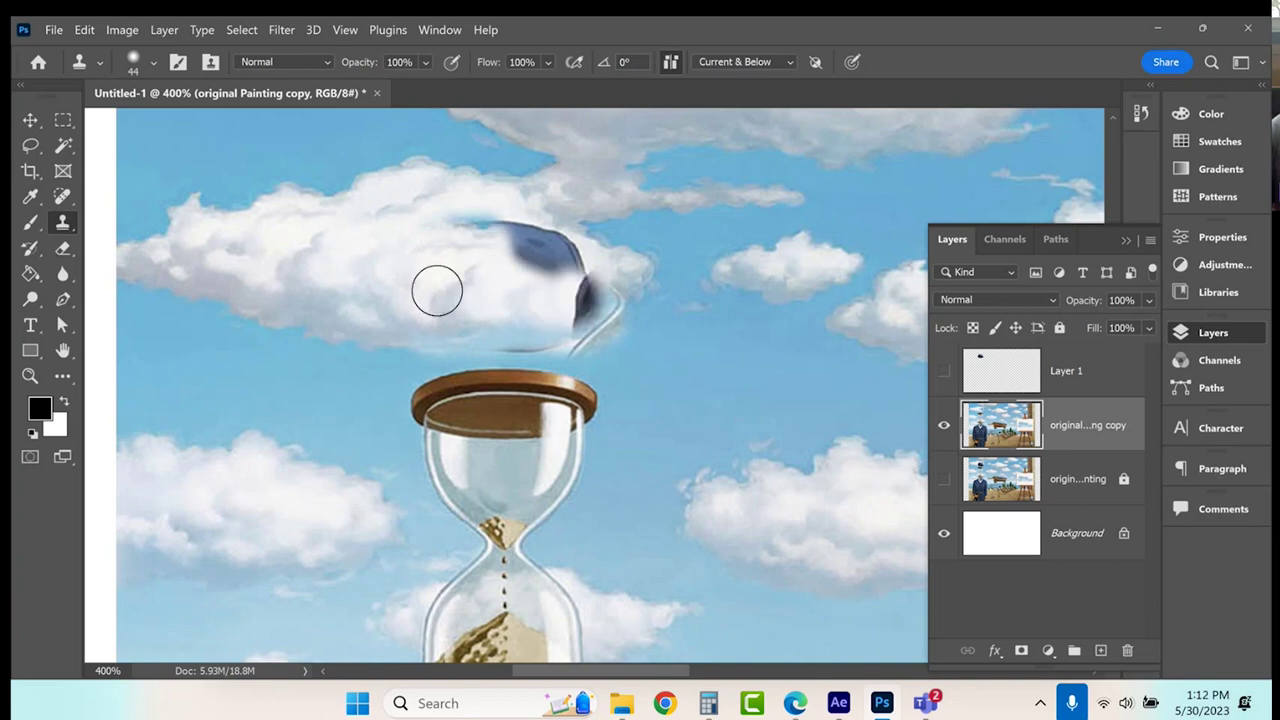
{"action": "left_click", "coordinate": [381, 220], "text": "alt"}
{"action": "mouse_move", "coordinate": [515, 240]}
{"action": "left_mouse_down"}
{"action": "mouse_move", "coordinate": [543, 245]}
{"action": "mouse_move", "coordinate": [502, 231]}
{"action": "mouse_move", "coordinate": [471, 245]}
{"action": "mouse_move", "coordinate": [486, 217]}
{"action": "mouse_move", "coordinate": [511, 220]}
{"action": "mouse_move", "coordinate": [545, 262]}
{"action": "left_mouse_up"}
Clone more cloud over the remaining blue streak and light edge streak.
{"action": "left_click", "coordinate": [349, 252], "text": "alt"}
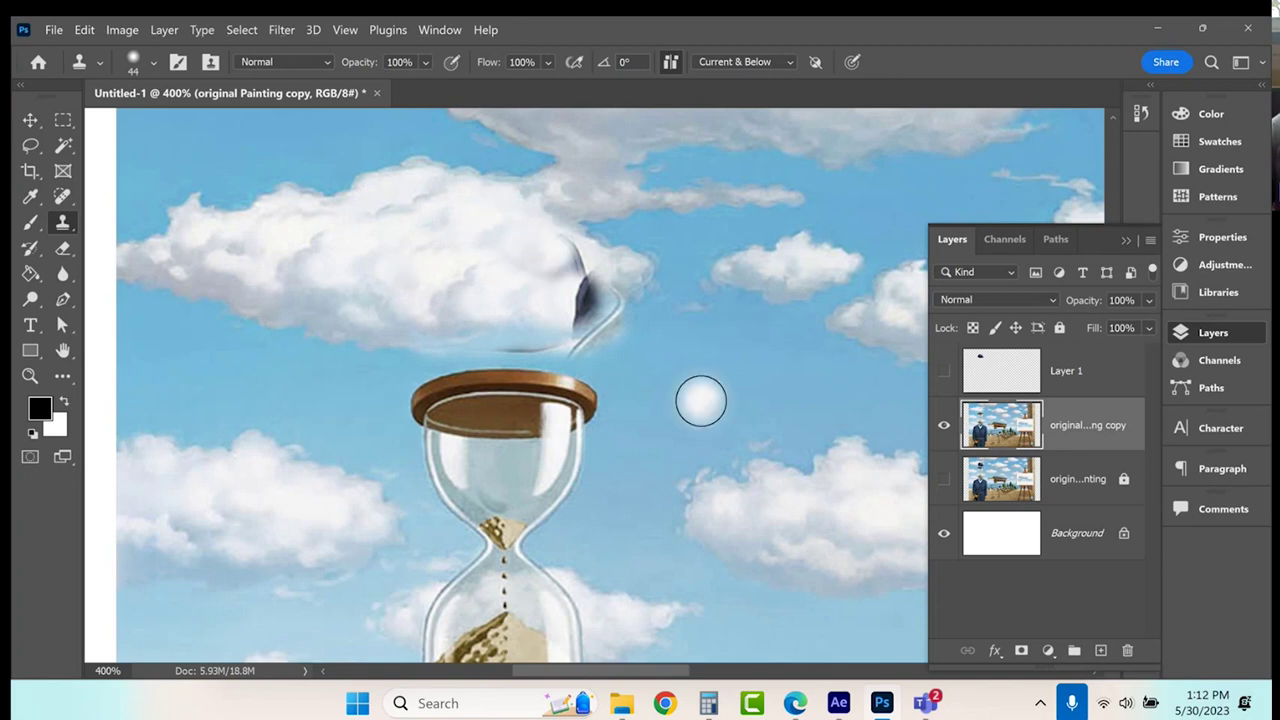
{"action": "left_click", "coordinate": [1124, 240]}
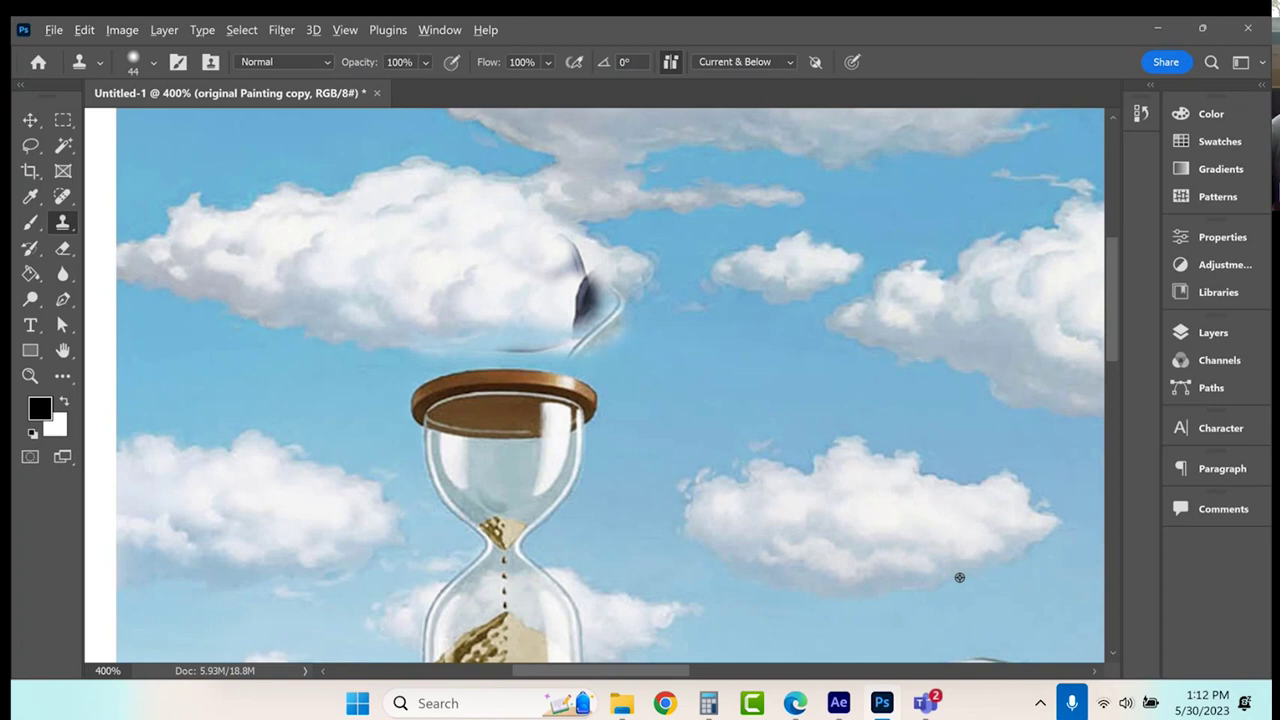
{"action": "mouse_move", "coordinate": [507, 336]}
{"action": "left_mouse_down"}
{"action": "mouse_move", "coordinate": [616, 325]}
{"action": "mouse_move", "coordinate": [569, 300]}
{"action": "mouse_move", "coordinate": [571, 266]}
{"action": "mouse_move", "coordinate": [594, 303]}
{"action": "left_mouse_up"}
{"action": "left_click", "coordinate": [381, 254], "text": "alt"}
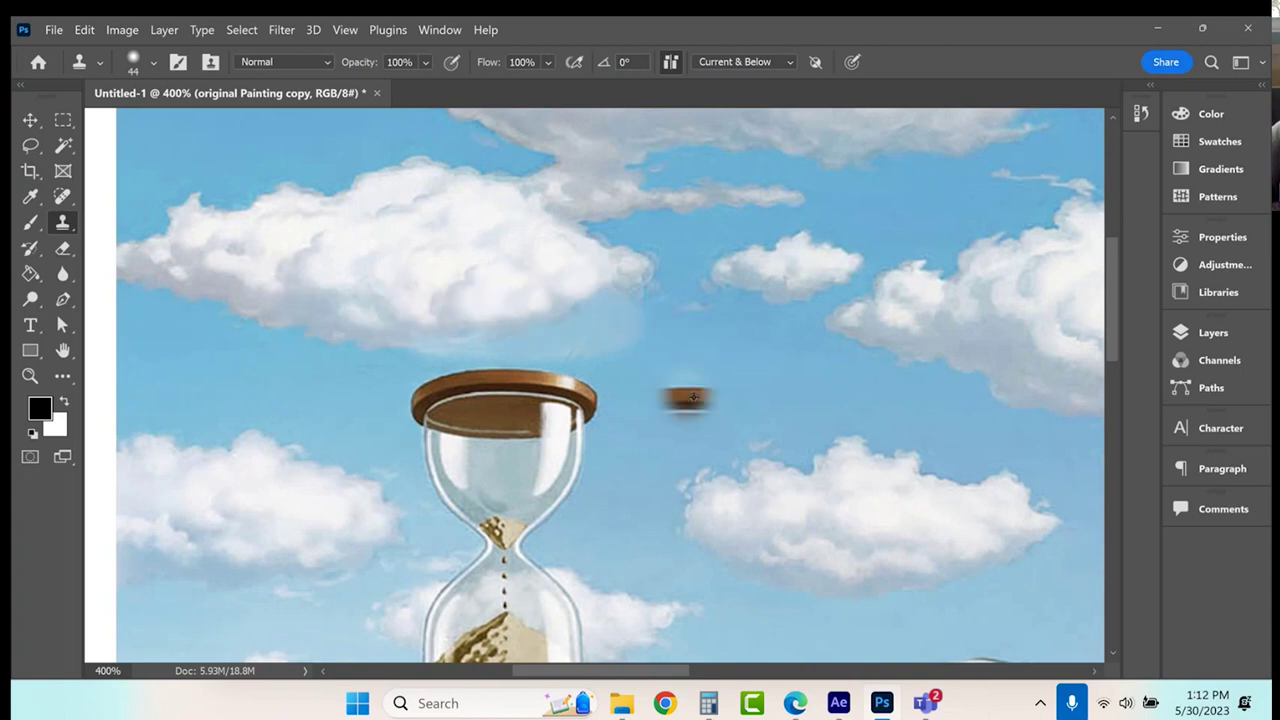
{"action": "left_click_drag", "start_coordinate": [591, 346], "coordinate": [651, 337]}
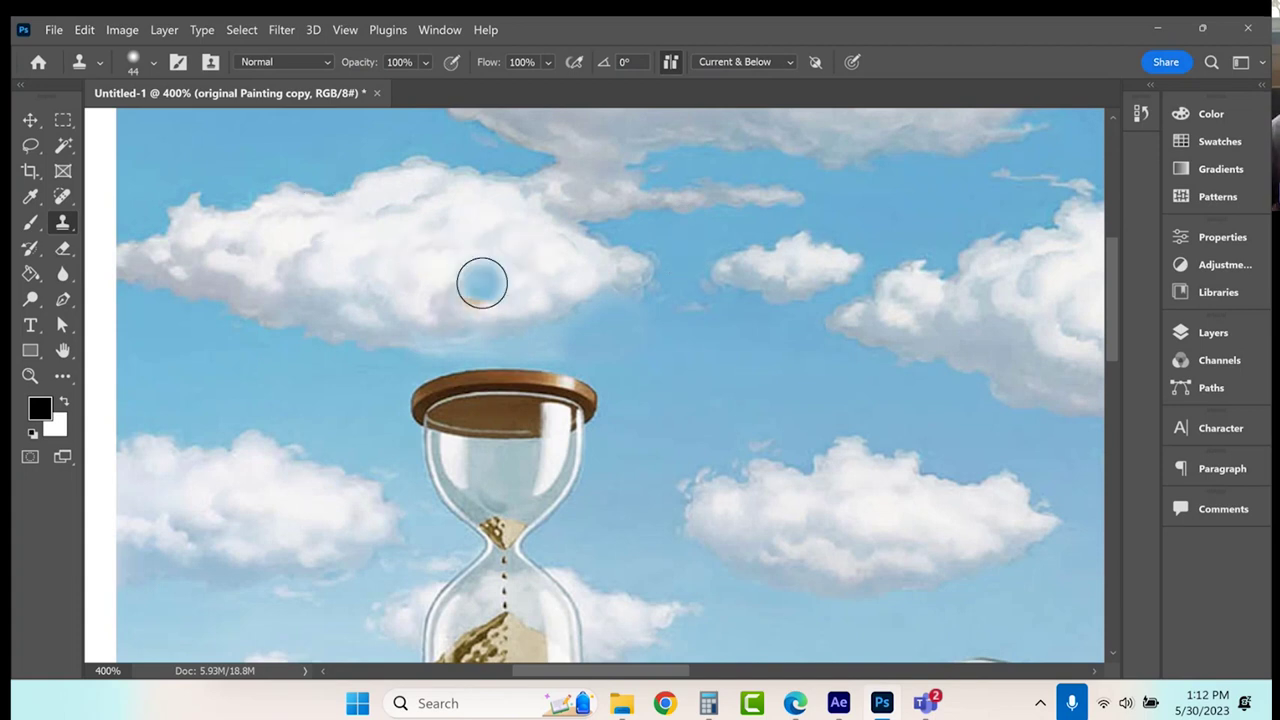
{"action": "scroll", "coordinate": [482, 284], "scroll_direction": "down", "scroll_amount": 3}
Lasso the hourglass, Shift-add its lower right edge, copy it to Layer 2 and hide the painting copy.
{"action": "left_click", "coordinate": [31, 146]}
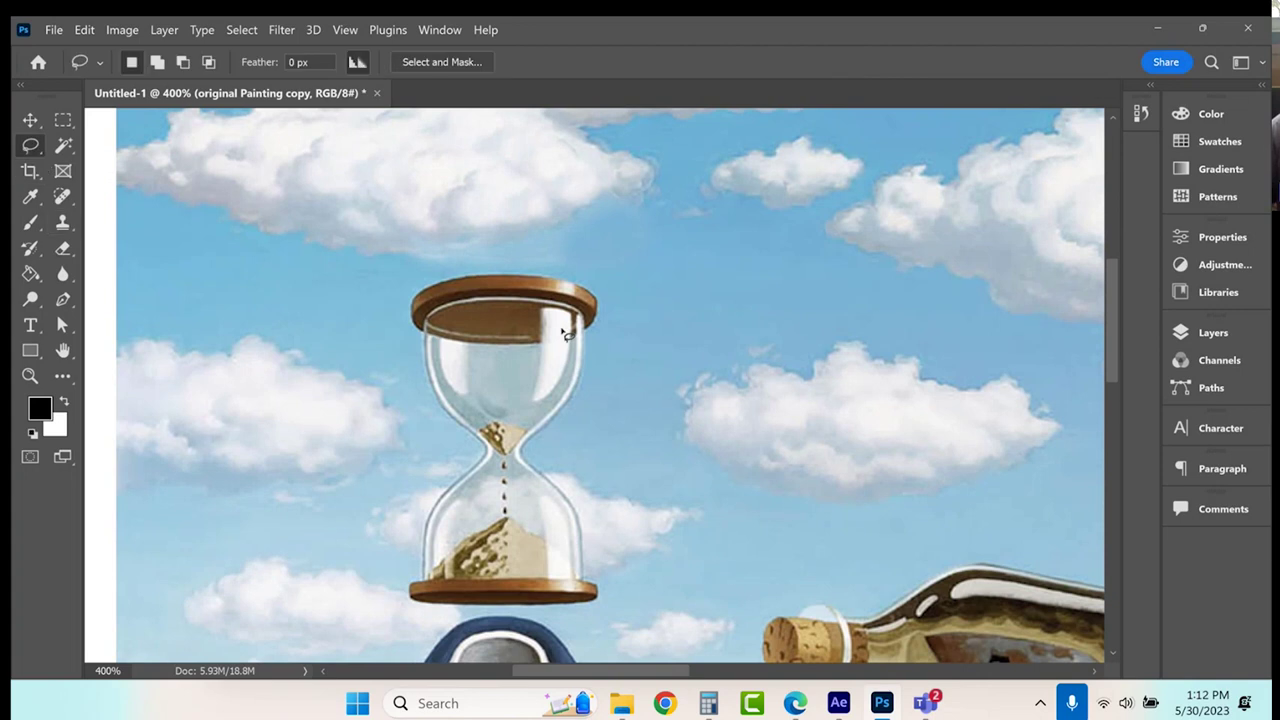
{"action": "left_click", "coordinate": [1190, 336]}
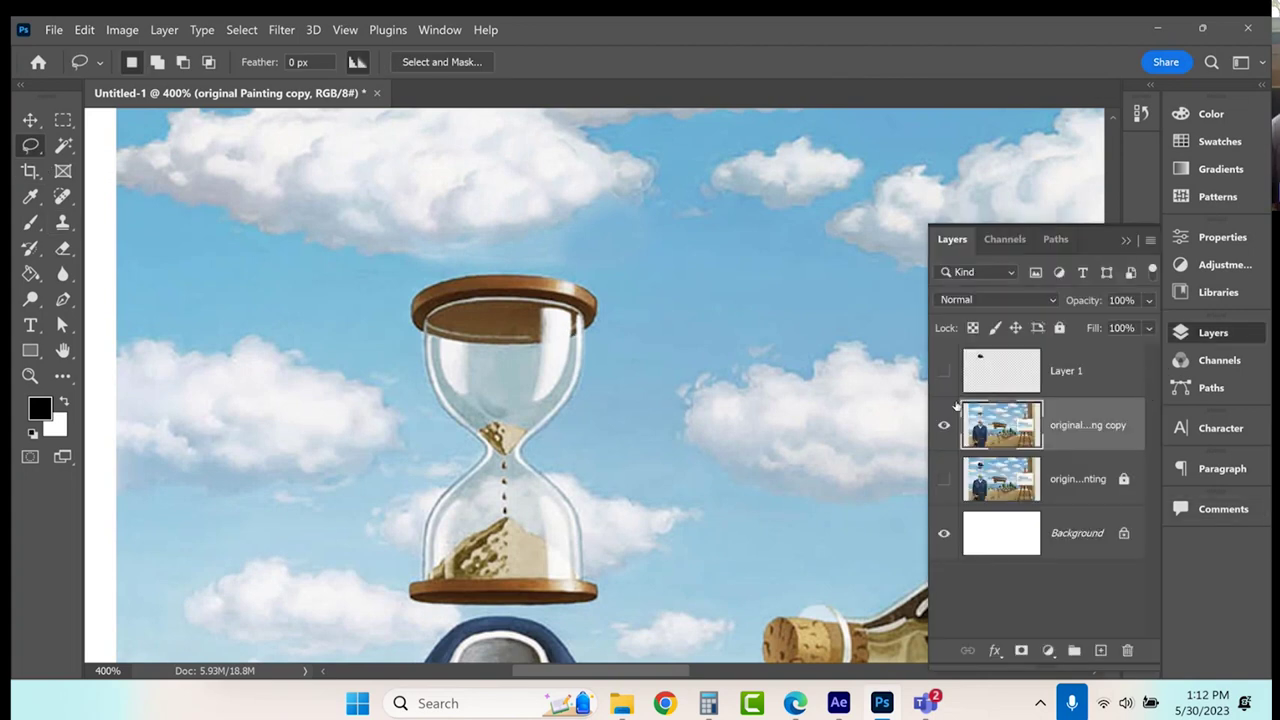
{"action": "left_click", "coordinate": [945, 372]}
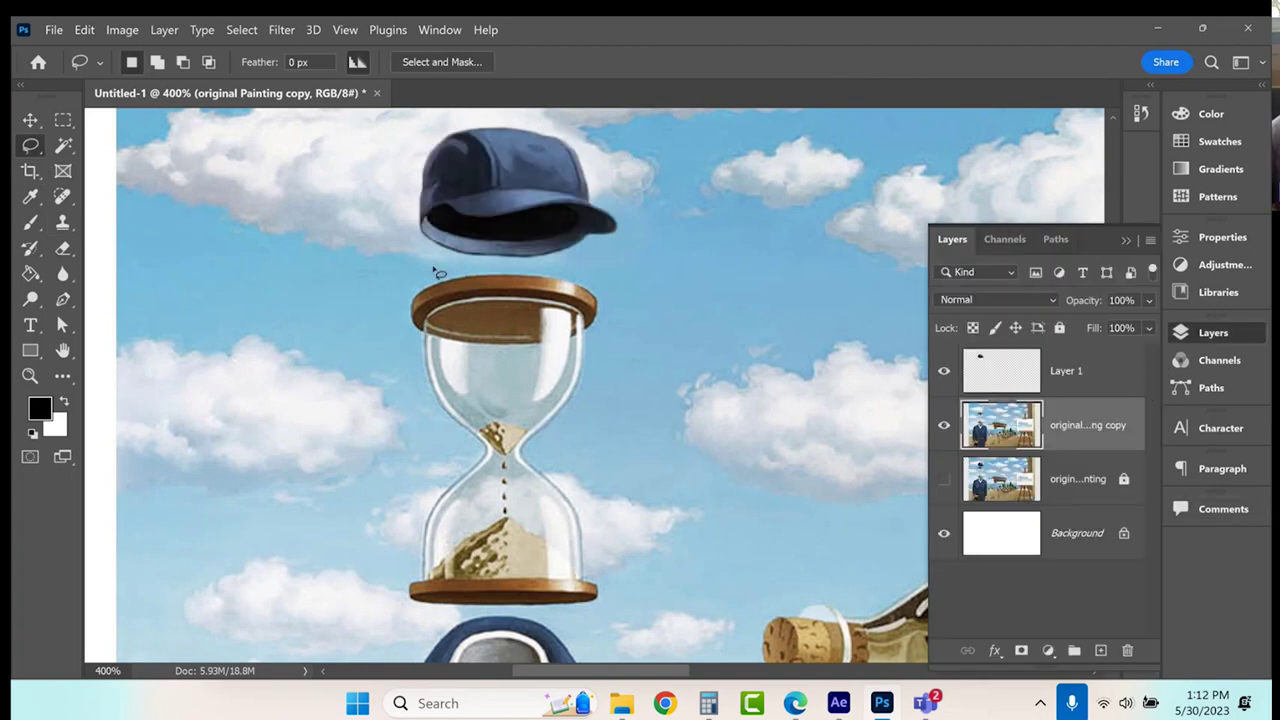
{"action": "mouse_move", "coordinate": [457, 268]}
{"action": "left_mouse_down"}
{"action": "mouse_move", "coordinate": [400, 290]}
{"action": "mouse_move", "coordinate": [446, 451]}
{"action": "mouse_move", "coordinate": [436, 522]}
{"action": "mouse_move", "coordinate": [406, 585]}
{"action": "mouse_move", "coordinate": [466, 616]}
{"action": "mouse_move", "coordinate": [585, 628]}
{"action": "left_mouse_up"}
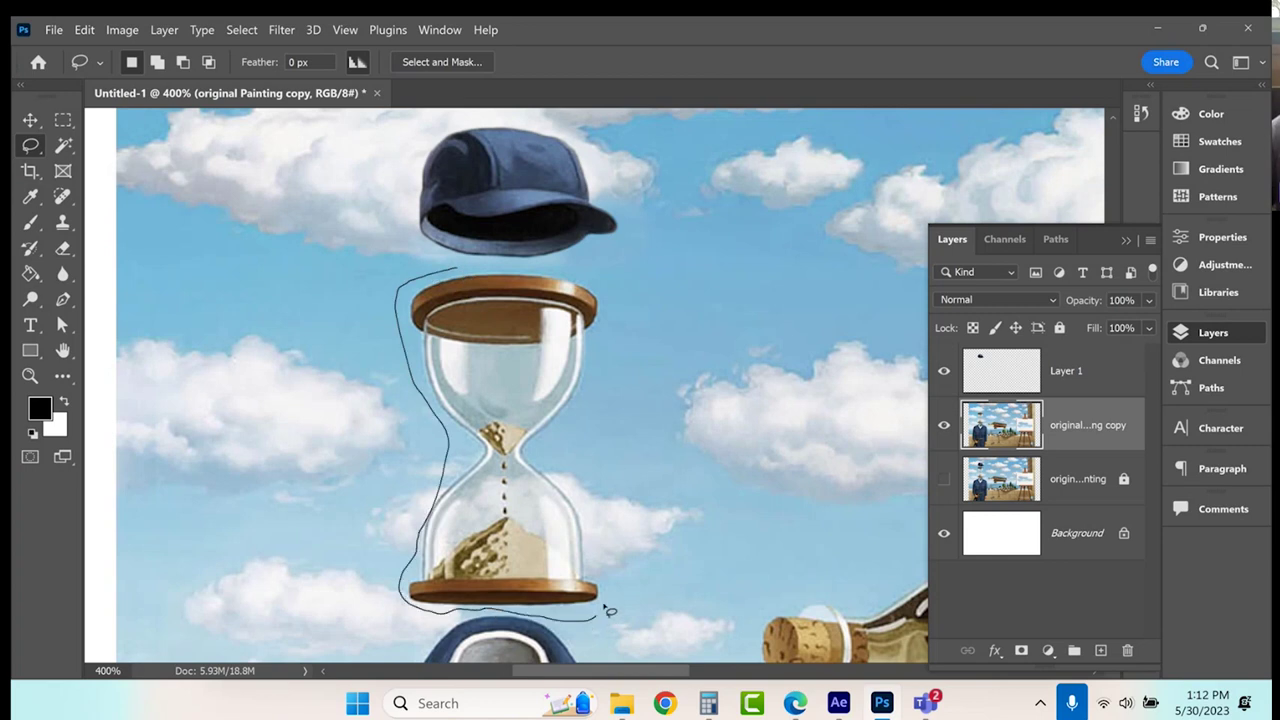
{"action": "mouse_move", "coordinate": [583, 543]}
{"action": "left_mouse_down"}
{"action": "mouse_move", "coordinate": [566, 468]}
{"action": "mouse_move", "coordinate": [610, 336]}
{"action": "mouse_move", "coordinate": [600, 278]}
{"action": "mouse_move", "coordinate": [560, 275]}
{"action": "left_mouse_up"}
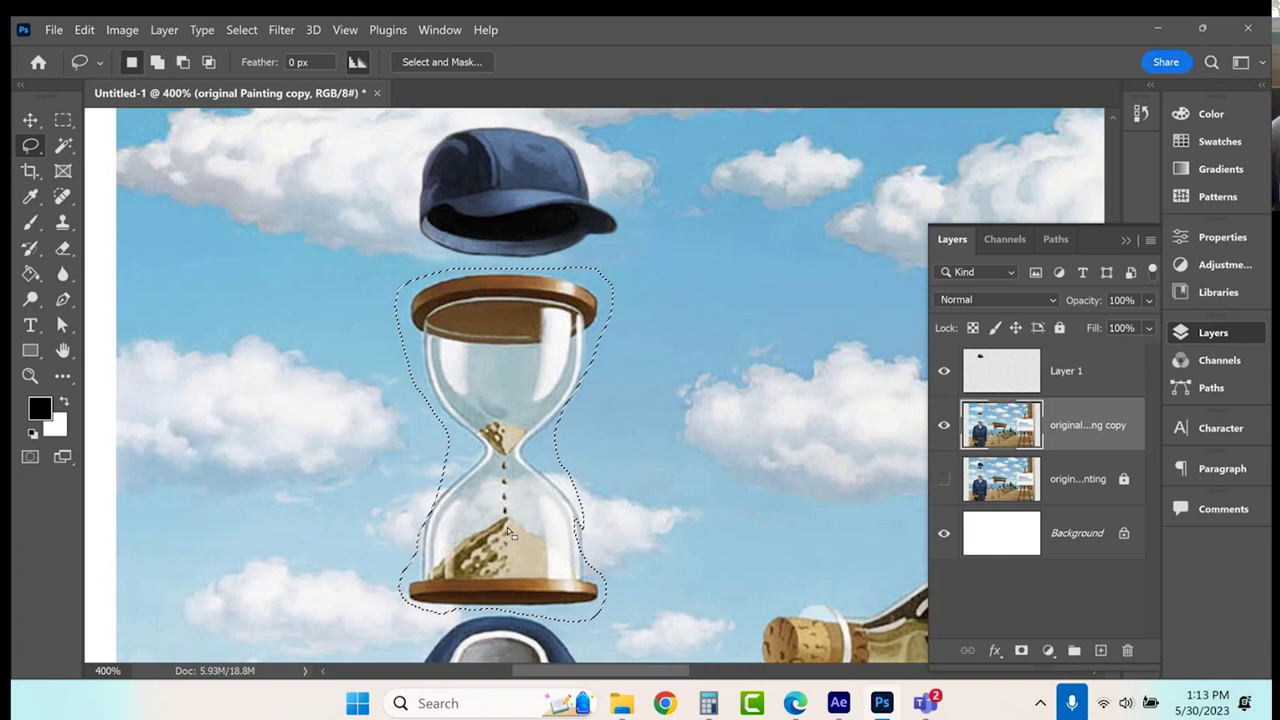
{"action": "key", "text": "shift"}
{"action": "mouse_move", "coordinate": [597, 521]}
{"action": "left_mouse_down"}
{"action": "mouse_move", "coordinate": [582, 535]}
{"action": "mouse_move", "coordinate": [604, 569]}
{"action": "left_mouse_up"}
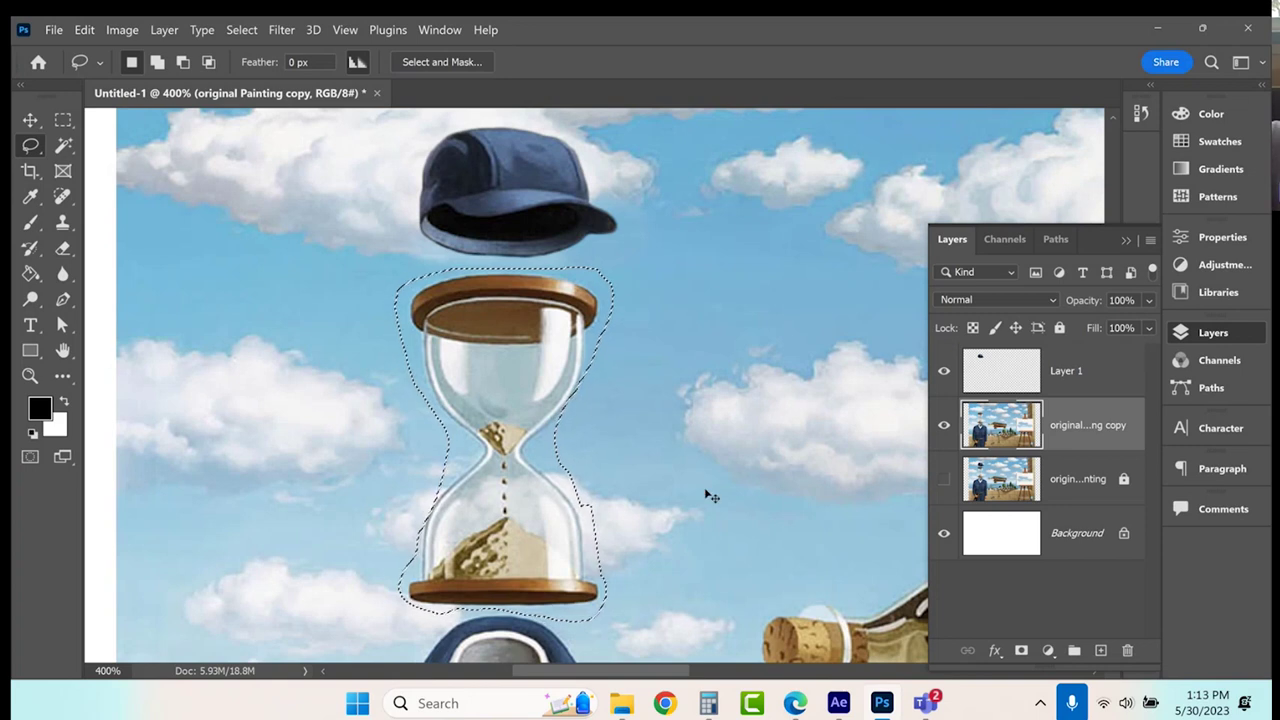
{"action": "key", "text": "ctrl+j"}
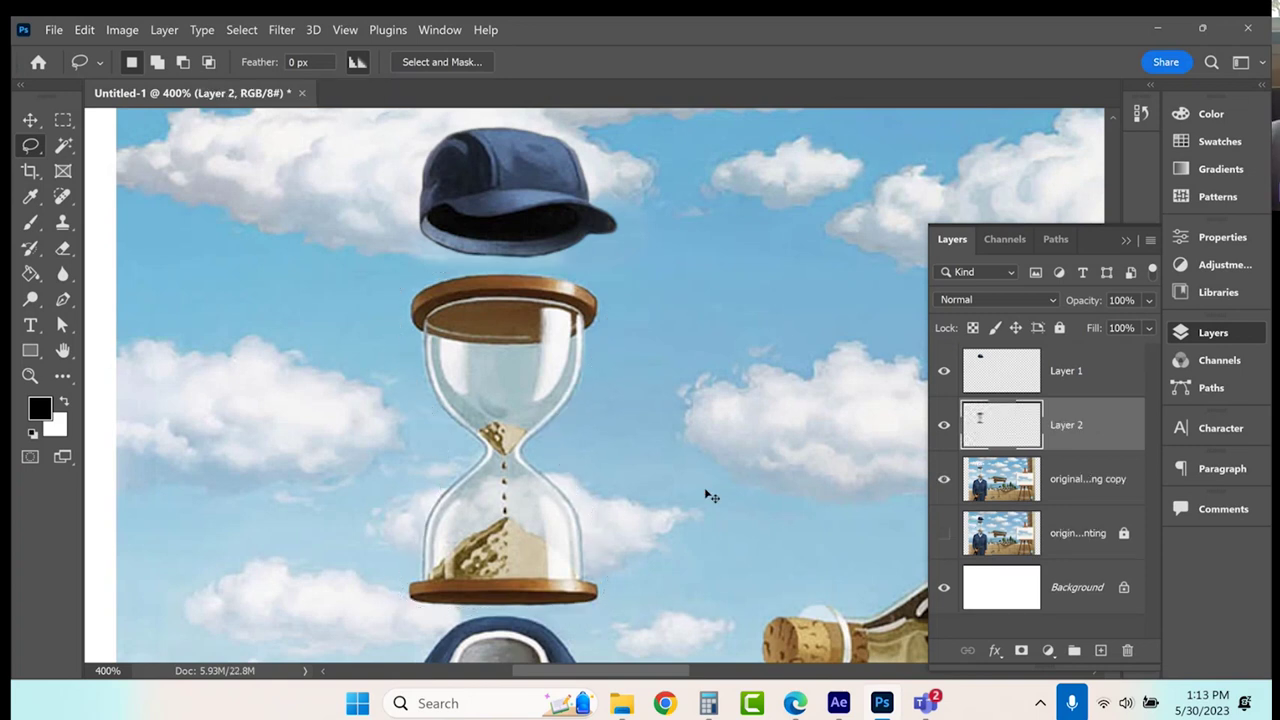
{"action": "left_click", "coordinate": [943, 480]}
Magic Wand the hourglass on Layer 2 at Tolerance 15 and open Select and Mask.
{"action": "left_click", "coordinate": [62, 145]}
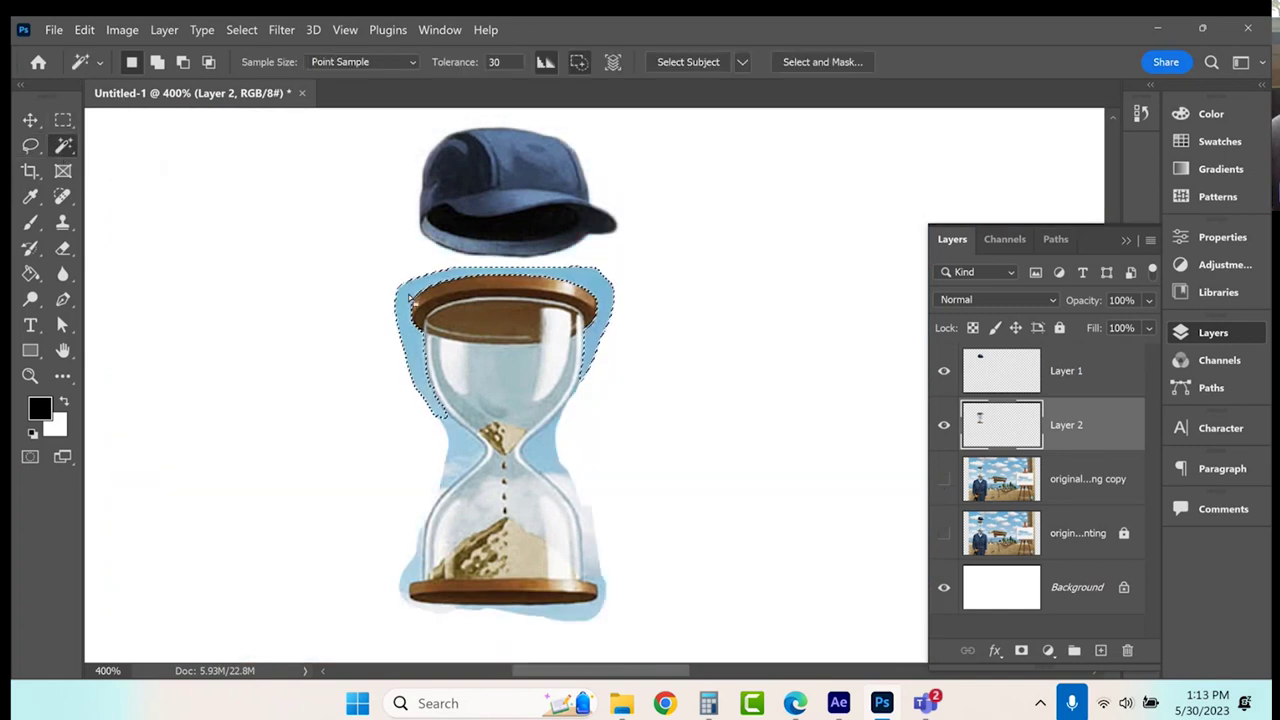
{"action": "key", "text": "shift"}
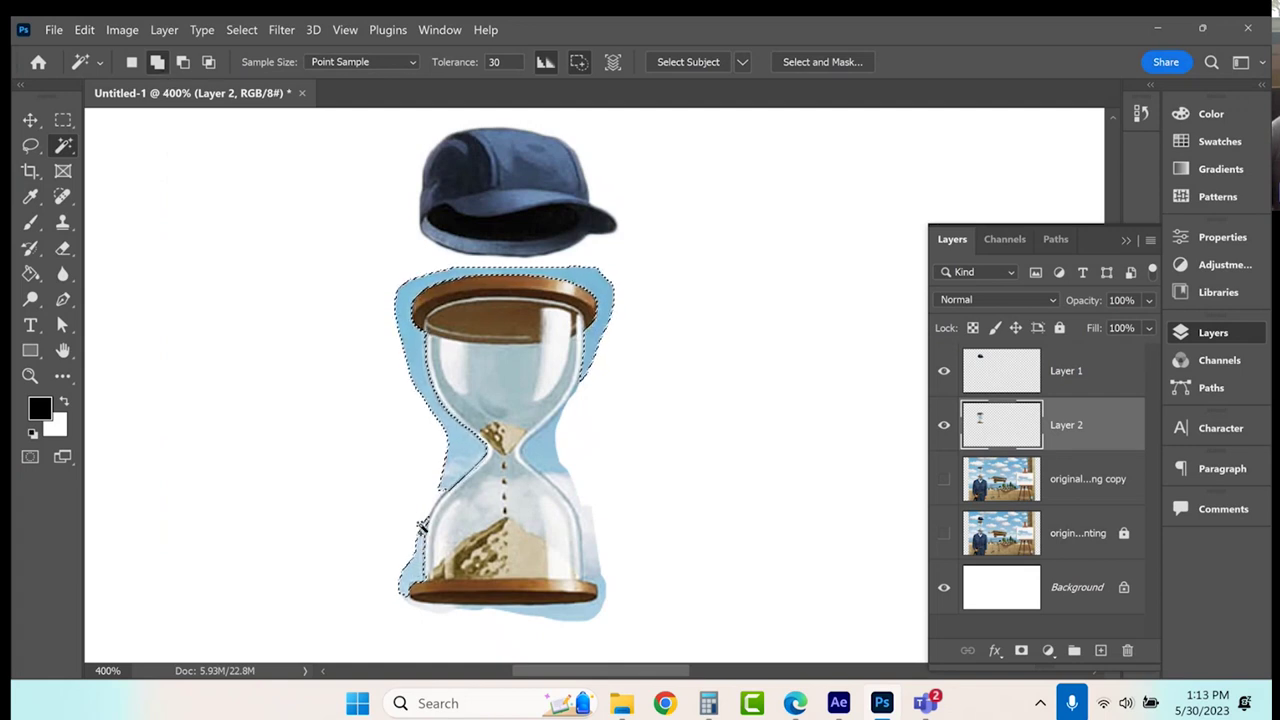
{"action": "left_click", "coordinate": [426, 515]}
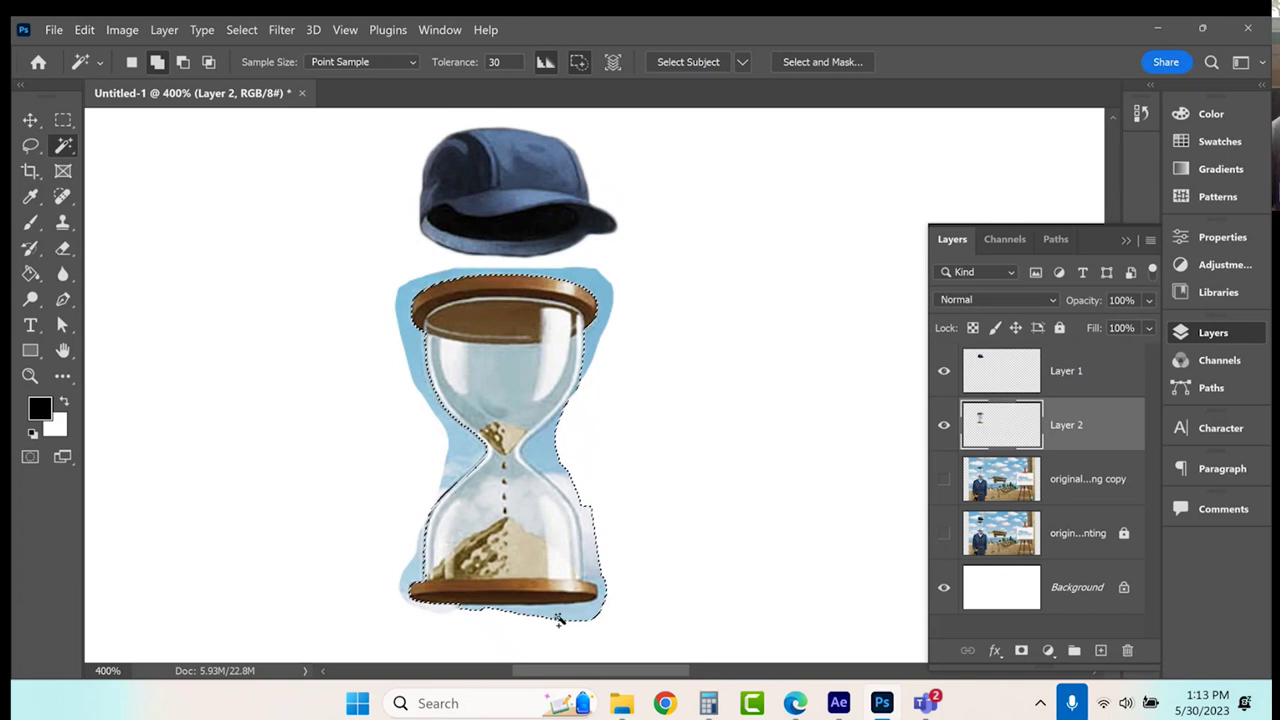
{"action": "key", "text": "shift"}
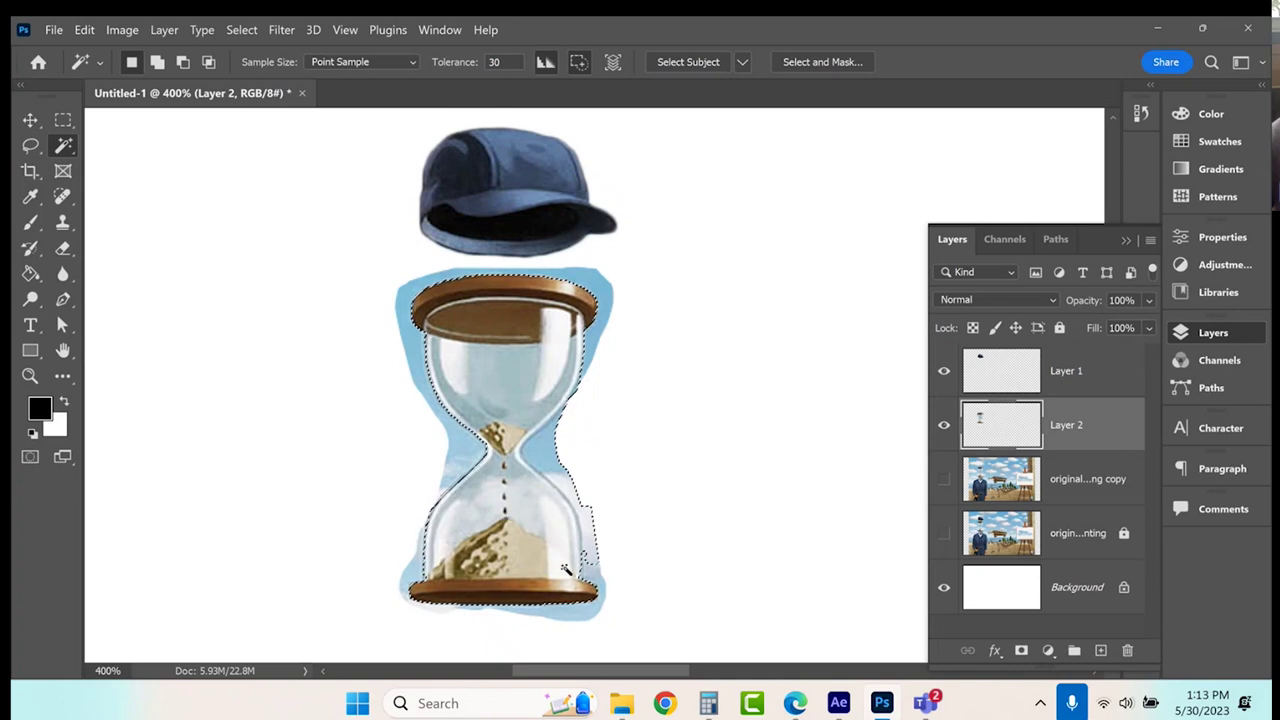
{"action": "left_click", "coordinate": [496, 62]}
{"action": "type", "text": "15"}
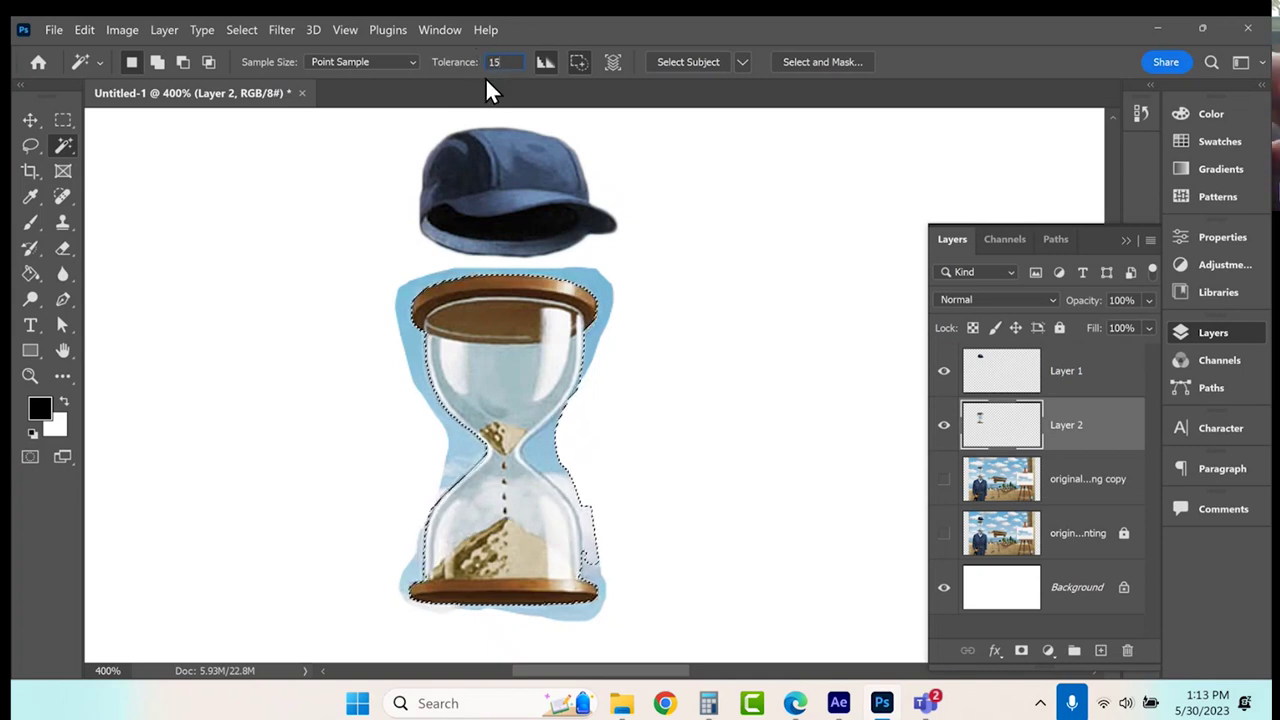
{"action": "key", "text": "shift"}
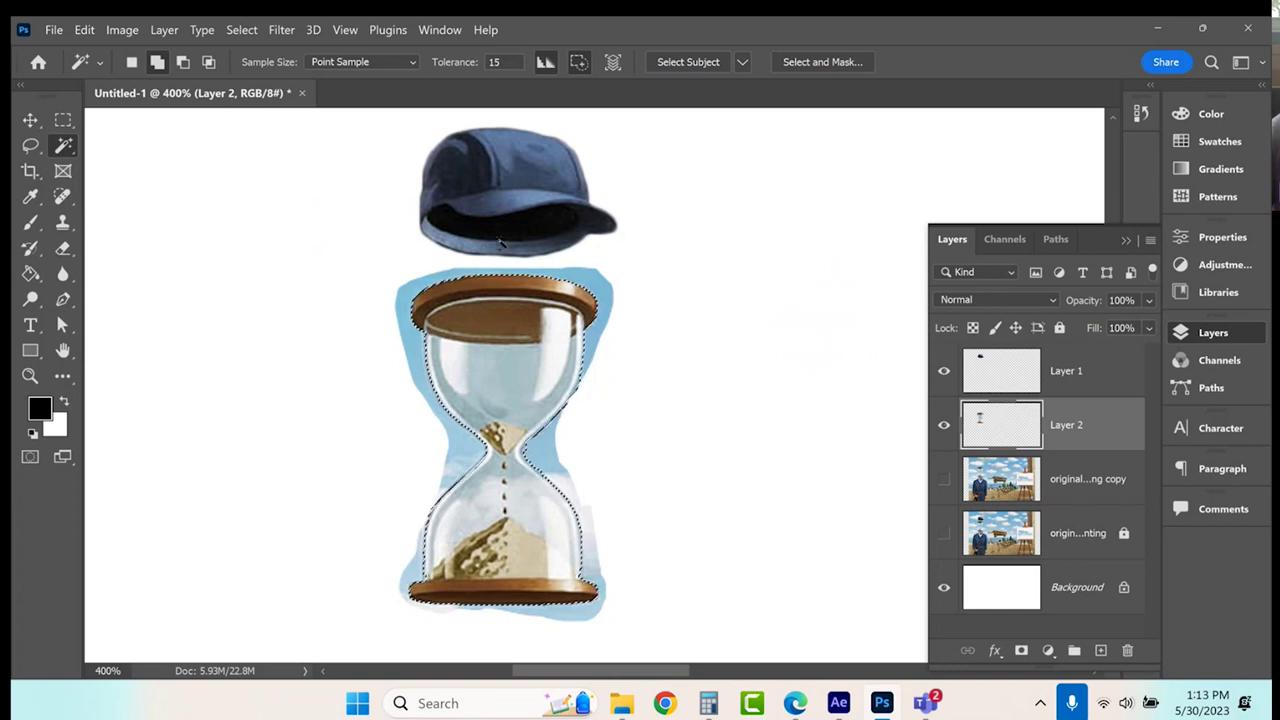
{"action": "left_click", "coordinate": [808, 62]}
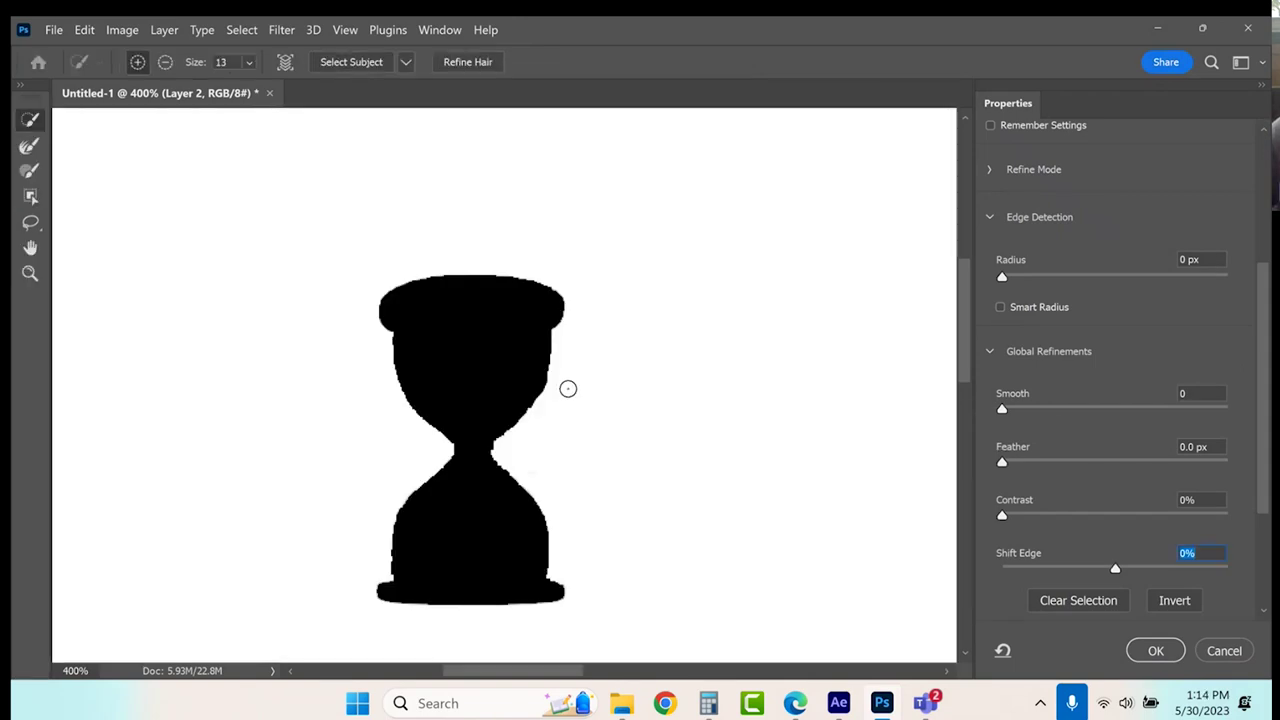
Refine the hourglass edge with more Smooth, 0.3 px Feather and +14% Shift Edge, then apply.
{"action": "left_click", "coordinate": [1009, 408]}
{"action": "left_click_drag", "start_coordinate": [1003, 462], "coordinate": [1006, 464]}
{"action": "left_click_drag", "start_coordinate": [1116, 567], "coordinate": [1131, 565]}
{"action": "left_click", "coordinate": [1150, 651]}
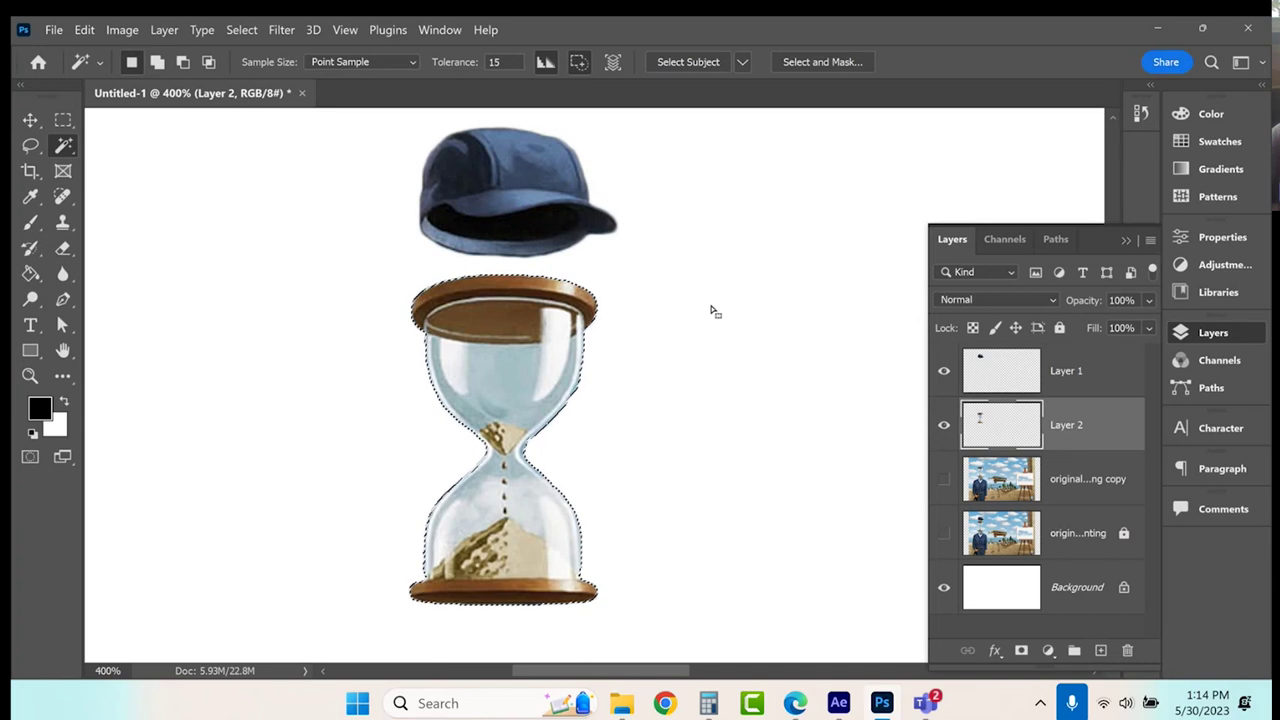
{"action": "left_click", "coordinate": [63, 122]}
Deselect, show the painting copy as the active layer, and hide Layer 2 and Layer 1.
{"action": "left_click", "coordinate": [175, 166]}
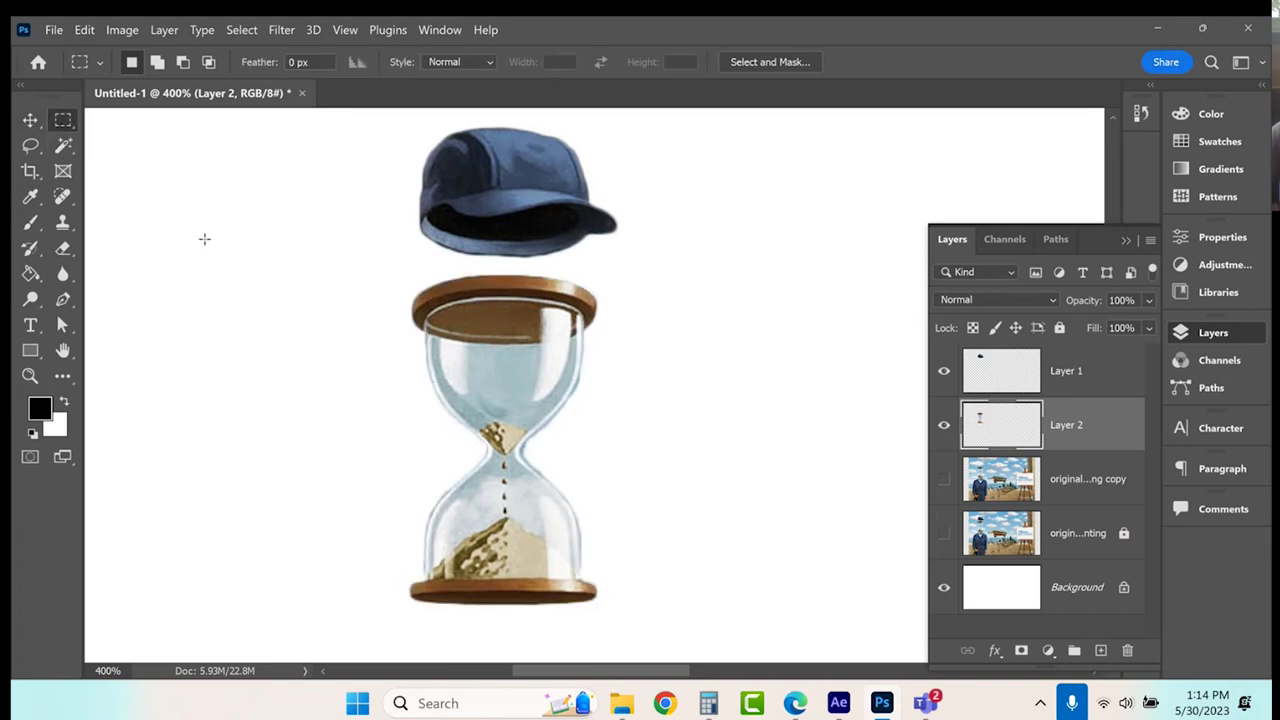
{"action": "left_click", "coordinate": [28, 121]}
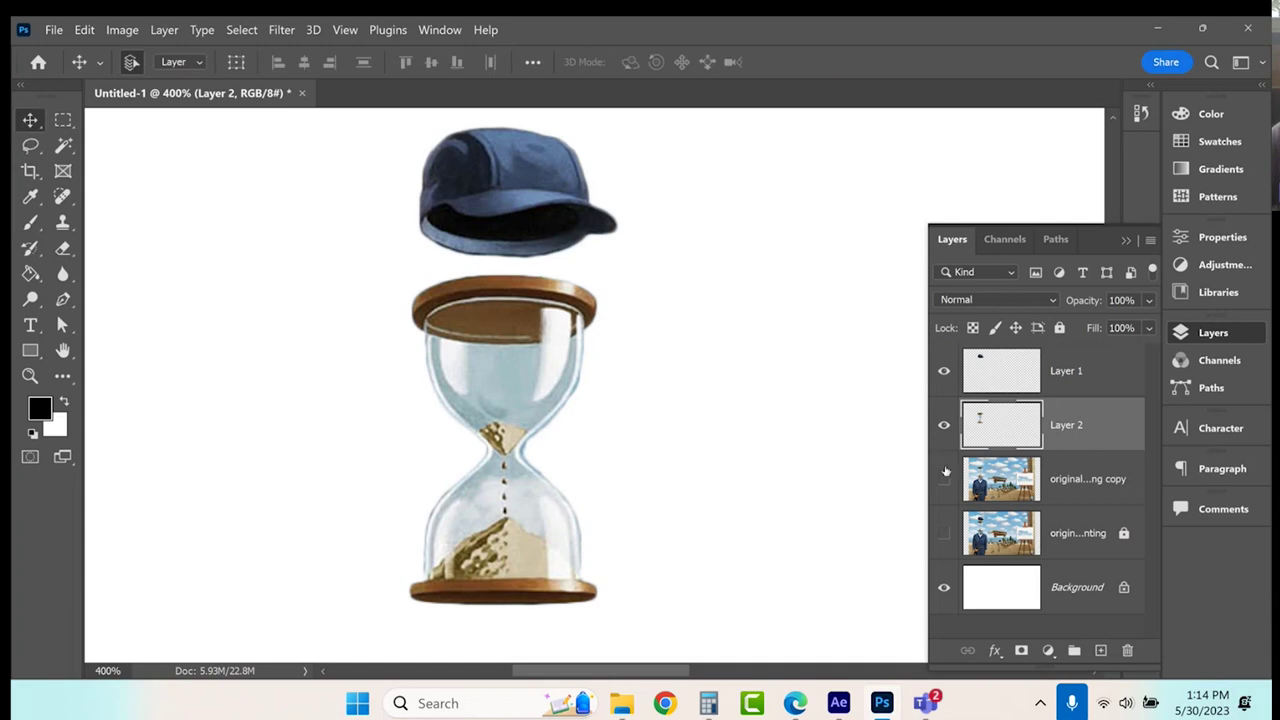
{"action": "left_click", "coordinate": [944, 479]}
{"action": "left_click", "coordinate": [944, 430]}
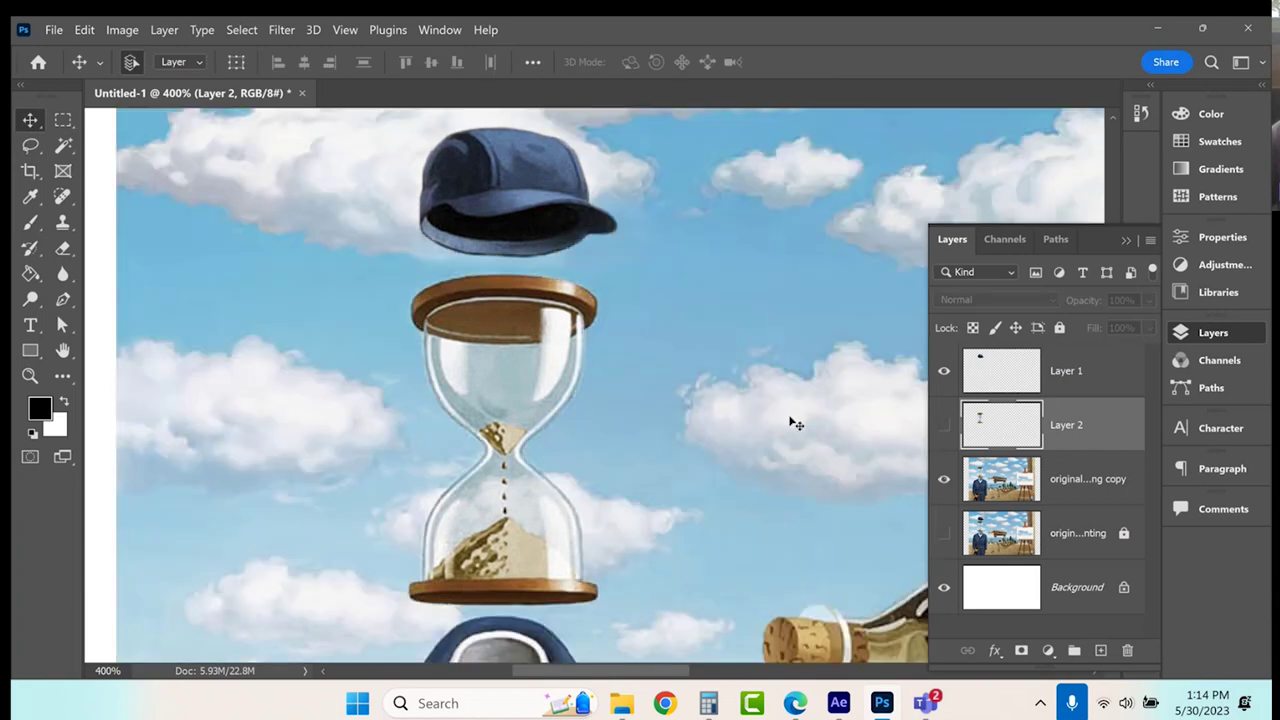
{"action": "left_click", "coordinate": [632, 358]}
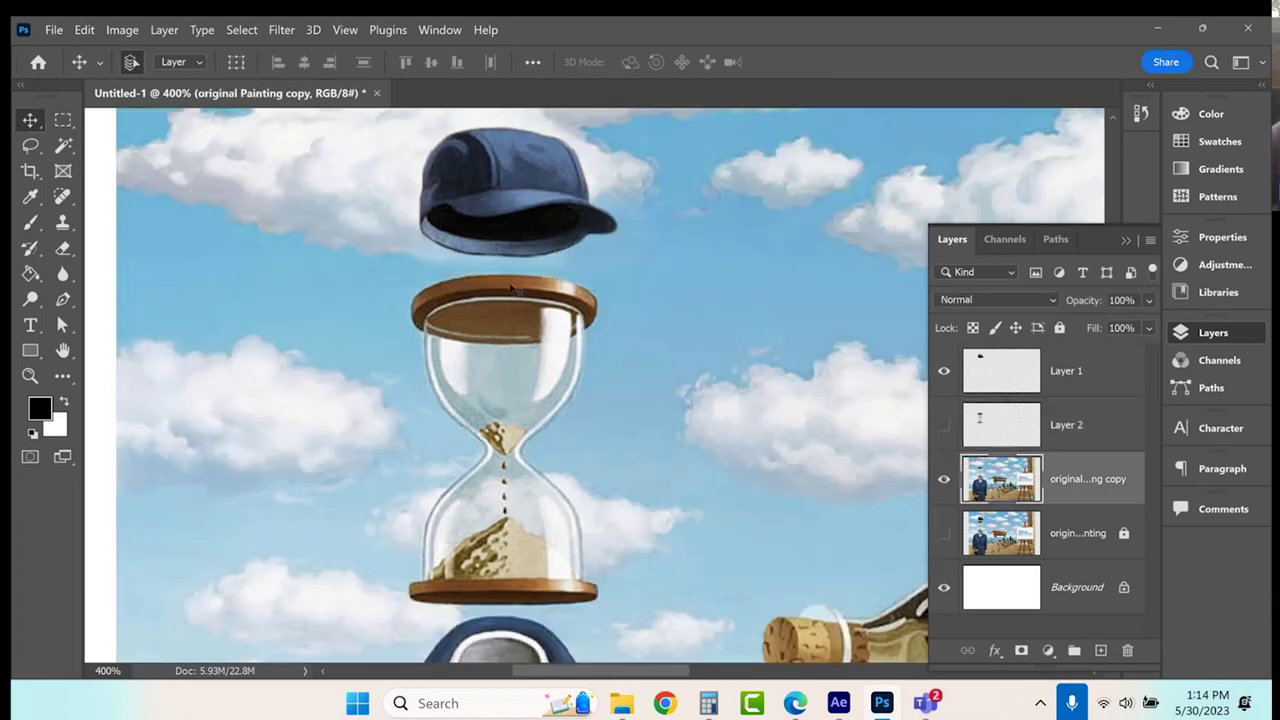
{"action": "left_click", "coordinate": [944, 371]}
{"action": "scroll", "coordinate": [663, 343], "scroll_direction": "down", "scroll_amount": 2}
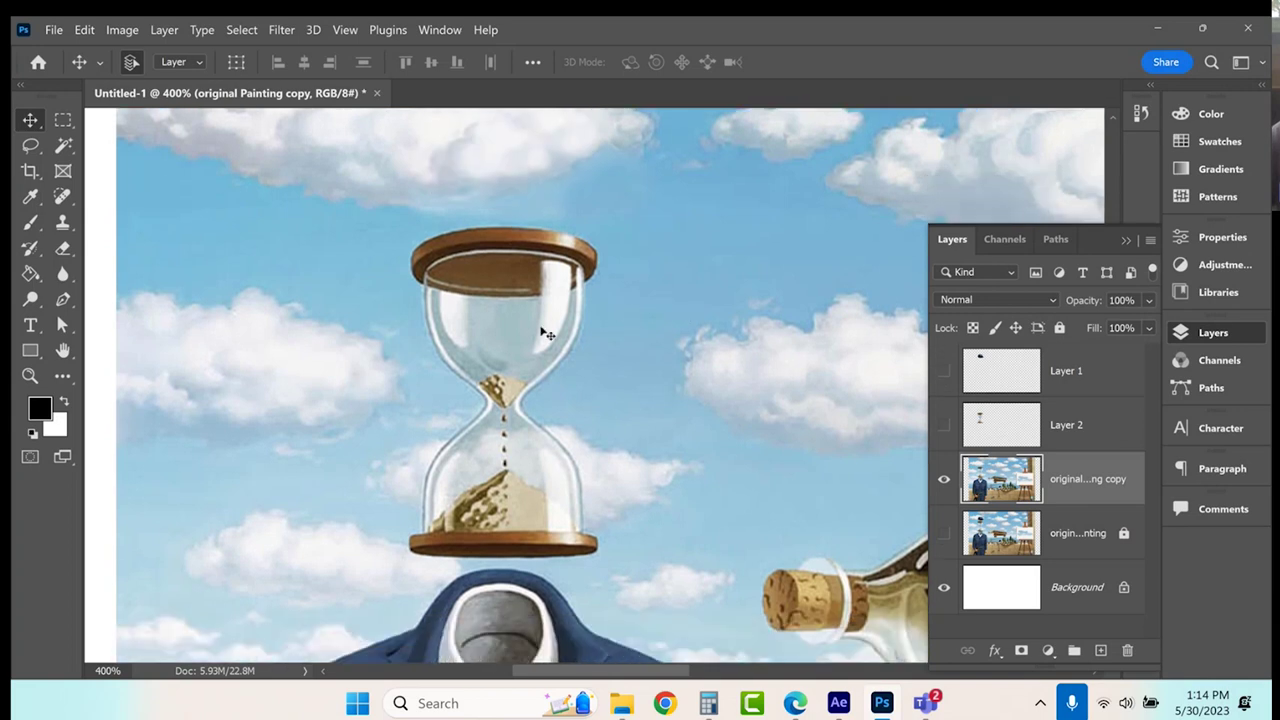
{"action": "scroll", "coordinate": [545, 333], "scroll_direction": "down", "scroll_amount": 1}
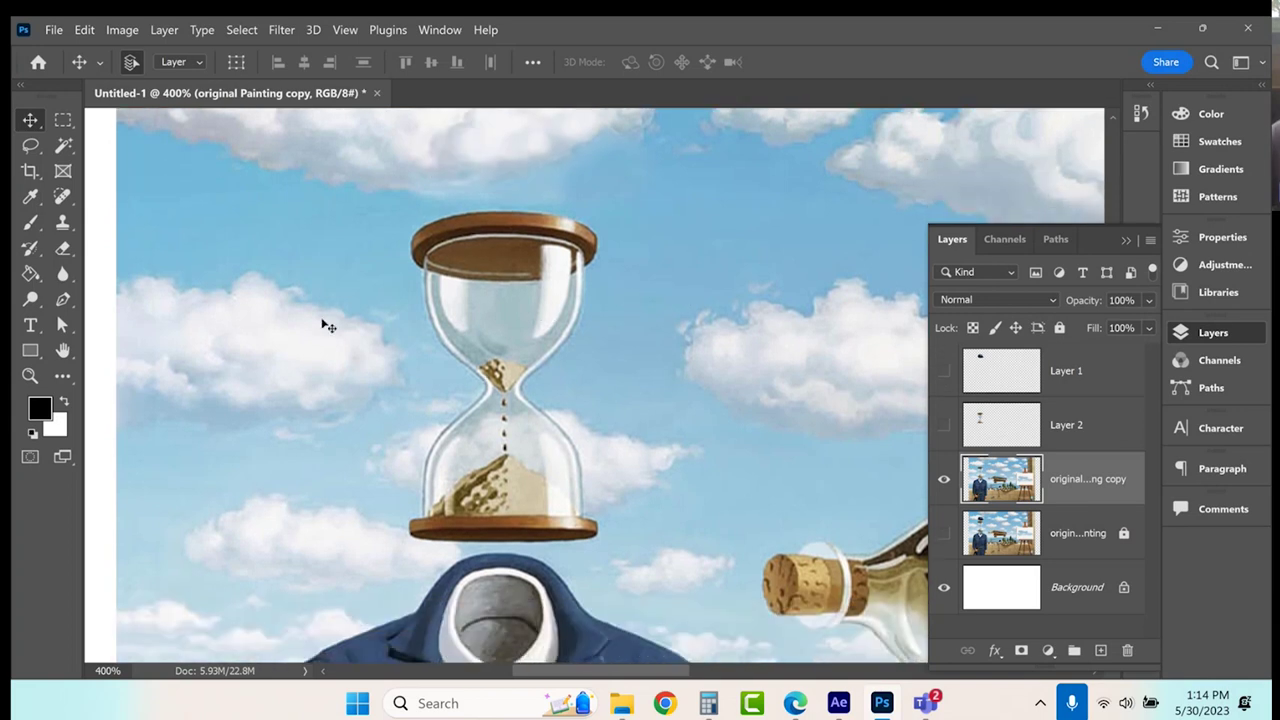
Clone Stamp nearby sky over the hourglass neck, upper bulb and lid.
{"action": "left_click", "coordinate": [57, 219]}
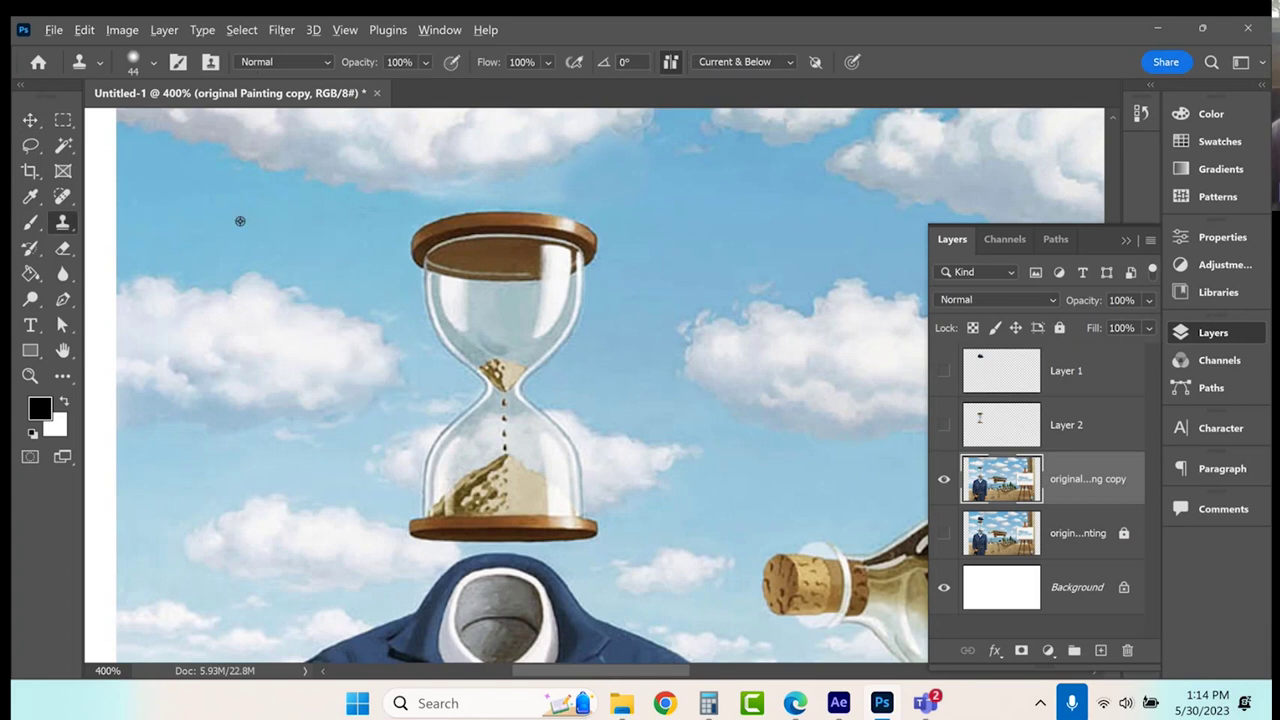
{"action": "left_click", "coordinate": [287, 302], "text": "alt"}
{"action": "mouse_move", "coordinate": [507, 409]}
{"action": "left_mouse_down"}
{"action": "mouse_move", "coordinate": [517, 417]}
{"action": "mouse_move", "coordinate": [520, 397]}
{"action": "mouse_move", "coordinate": [500, 390]}
{"action": "mouse_move", "coordinate": [446, 417]}
{"action": "mouse_move", "coordinate": [543, 434]}
{"action": "mouse_move", "coordinate": [437, 457]}
{"action": "mouse_move", "coordinate": [478, 490]}
{"action": "mouse_move", "coordinate": [571, 474]}
{"action": "mouse_move", "coordinate": [463, 357]}
{"action": "mouse_move", "coordinate": [540, 363]}
{"action": "mouse_move", "coordinate": [517, 343]}
{"action": "mouse_move", "coordinate": [447, 337]}
{"action": "mouse_move", "coordinate": [577, 331]}
{"action": "mouse_move", "coordinate": [590, 342]}
{"action": "left_mouse_up"}
{"action": "left_click", "coordinate": [634, 265], "text": "alt"}
{"action": "left_click_drag", "start_coordinate": [557, 294], "coordinate": [588, 226]}
{"action": "left_click", "coordinate": [614, 294], "text": "alt"}
{"action": "mouse_move", "coordinate": [520, 250]}
{"action": "left_mouse_down"}
{"action": "mouse_move", "coordinate": [451, 314]}
{"action": "mouse_move", "coordinate": [477, 326]}
{"action": "left_mouse_up"}
{"action": "mouse_move", "coordinate": [541, 236]}
{"action": "left_mouse_down"}
{"action": "mouse_move", "coordinate": [526, 237]}
{"action": "mouse_move", "coordinate": [563, 229]}
{"action": "mouse_move", "coordinate": [517, 223]}
{"action": "mouse_move", "coordinate": [479, 256]}
{"action": "mouse_move", "coordinate": [438, 240]}
{"action": "mouse_move", "coordinate": [429, 263]}
{"action": "mouse_move", "coordinate": [460, 294]}
{"action": "mouse_move", "coordinate": [420, 237]}
{"action": "mouse_move", "coordinate": [441, 234]}
{"action": "left_mouse_up"}
{"action": "left_click", "coordinate": [566, 289], "text": "alt"}
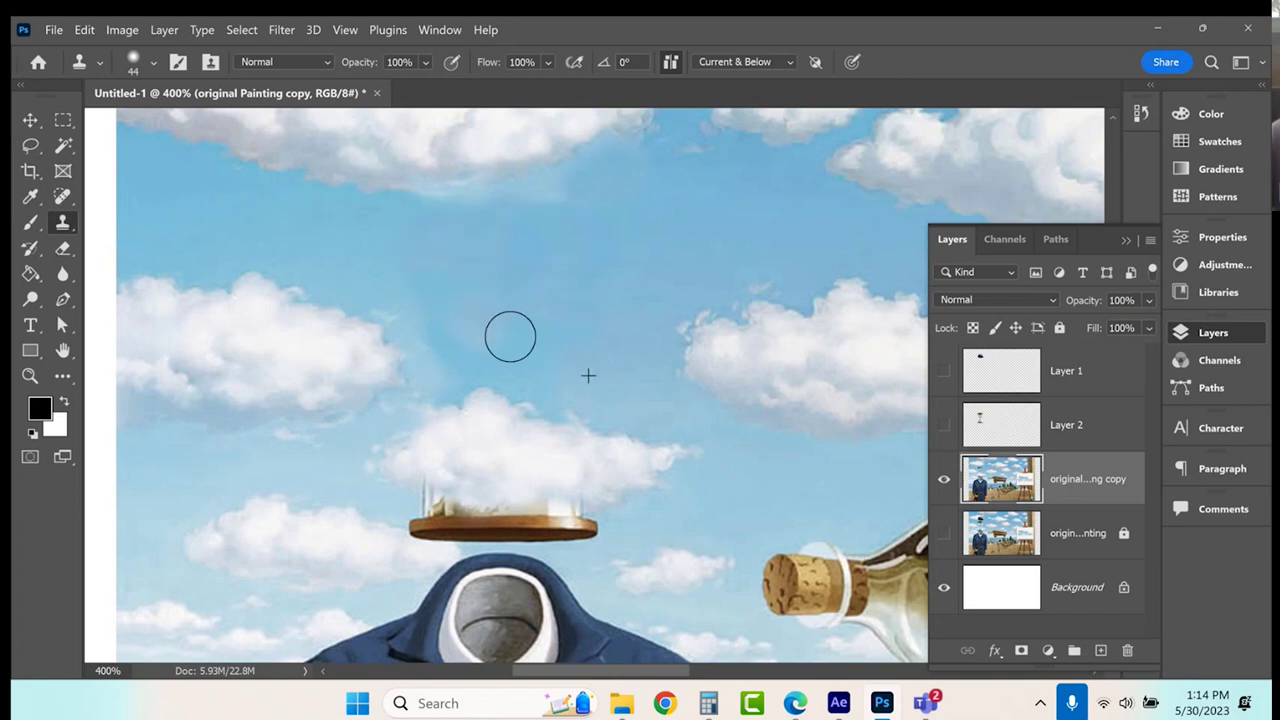
Undo the last sky strokes and the stray clone attempts near the collar and tray.
{"action": "scroll", "coordinate": [563, 337], "scroll_direction": "down", "scroll_amount": 5}
{"action": "key", "text": "ctrl+z"}
{"action": "key", "text": "ctrl+z"}
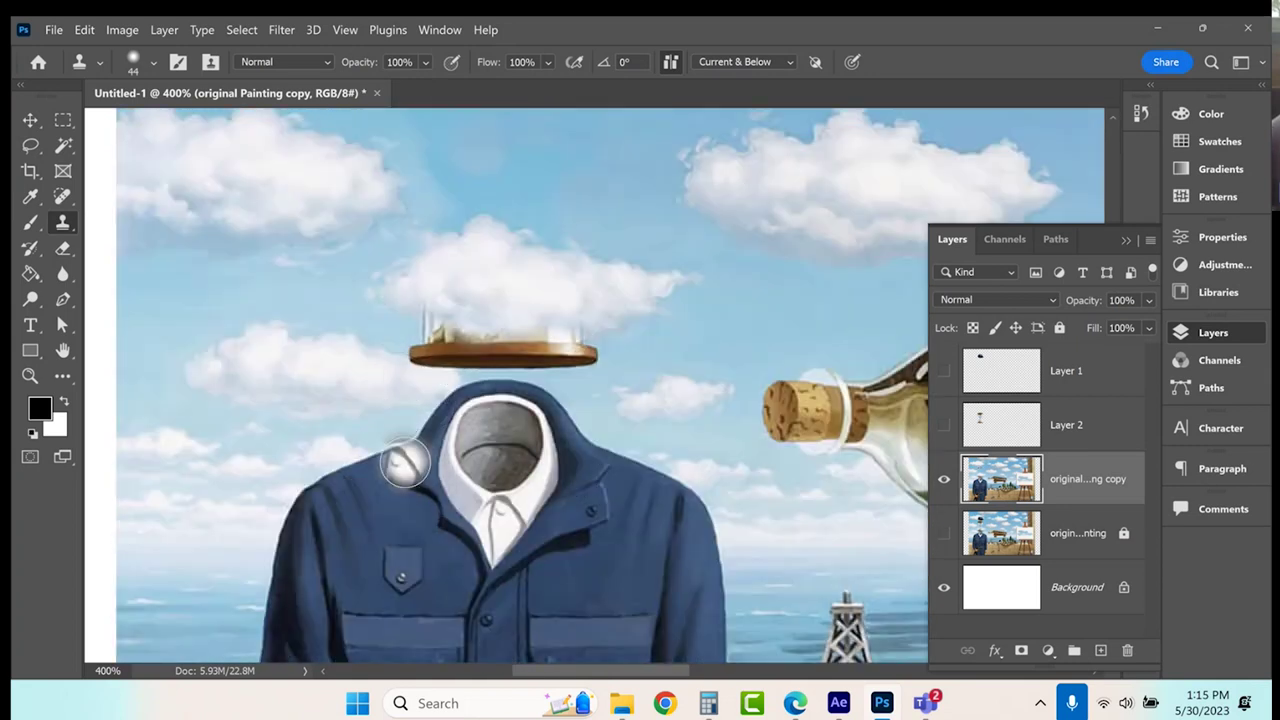
{"action": "left_click_drag", "start_coordinate": [405, 455], "coordinate": [430, 405]}
{"action": "key", "text": "ctrl+z"}
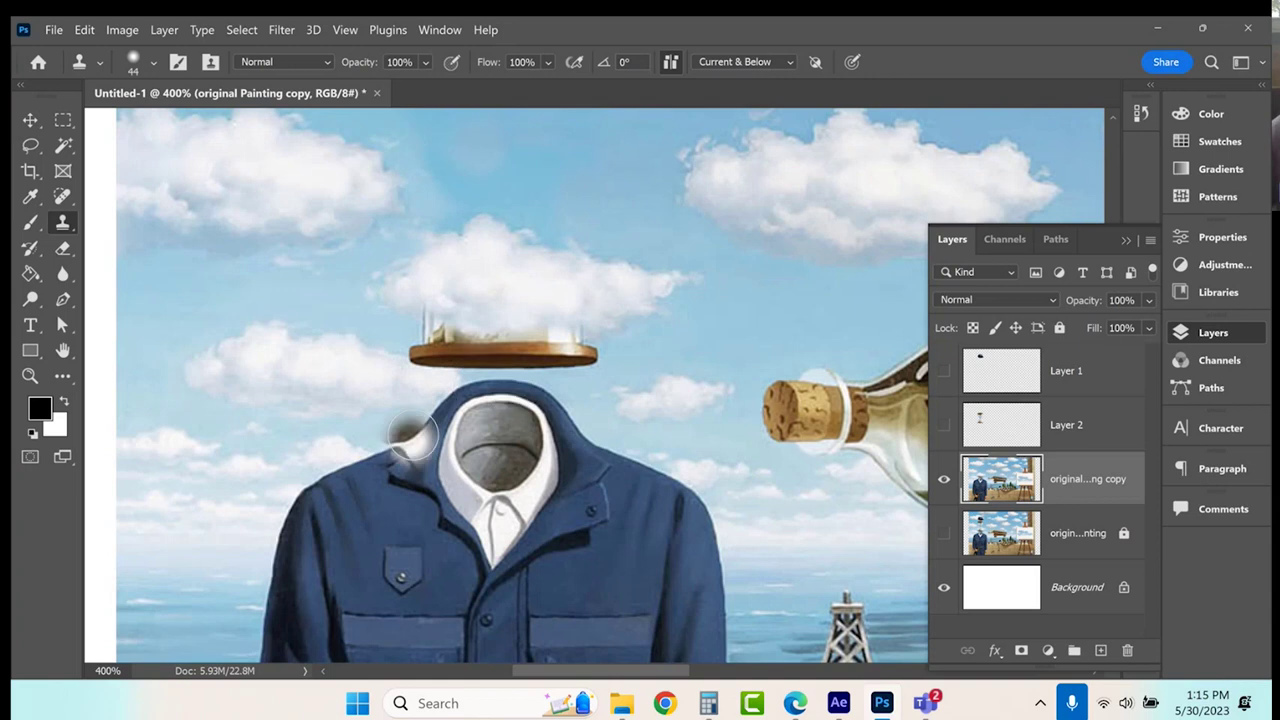
{"action": "left_click_drag", "start_coordinate": [555, 358], "coordinate": [595, 357]}
{"action": "key", "text": "ctrl+z"}
Lasso a loose loop from the cloud down along the shoulder and back up into the sky.
{"action": "key", "text": "l"}
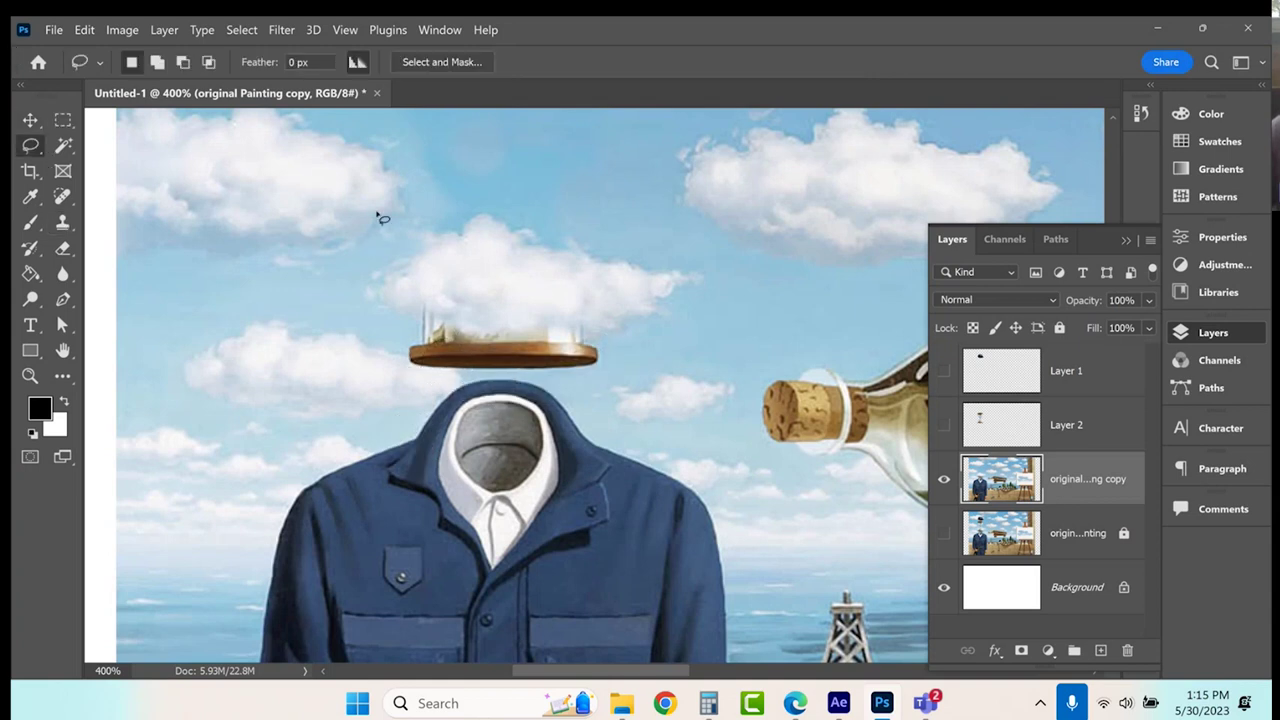
{"action": "left_click_drag", "start_coordinate": [344, 177], "coordinate": [365, 424]}
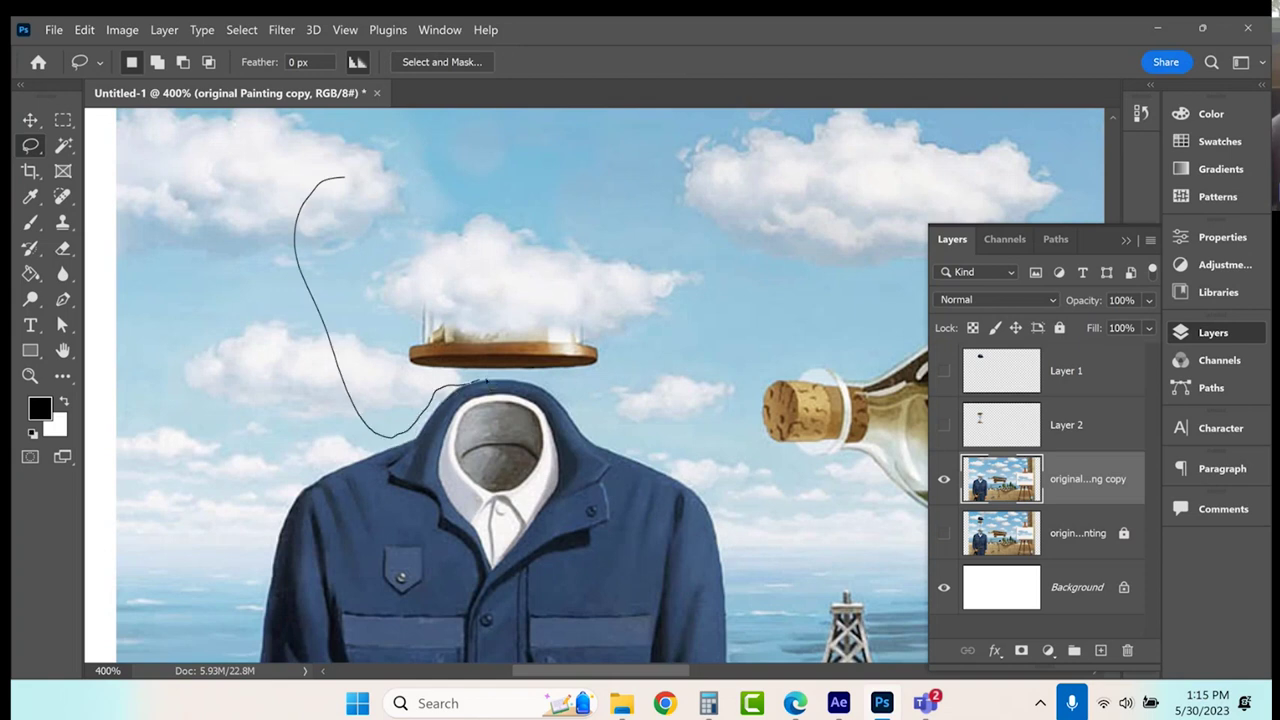
{"action": "left_click_drag", "start_coordinate": [560, 392], "coordinate": [657, 385]}
{"action": "left_click_drag", "start_coordinate": [712, 316], "coordinate": [712, 237]}
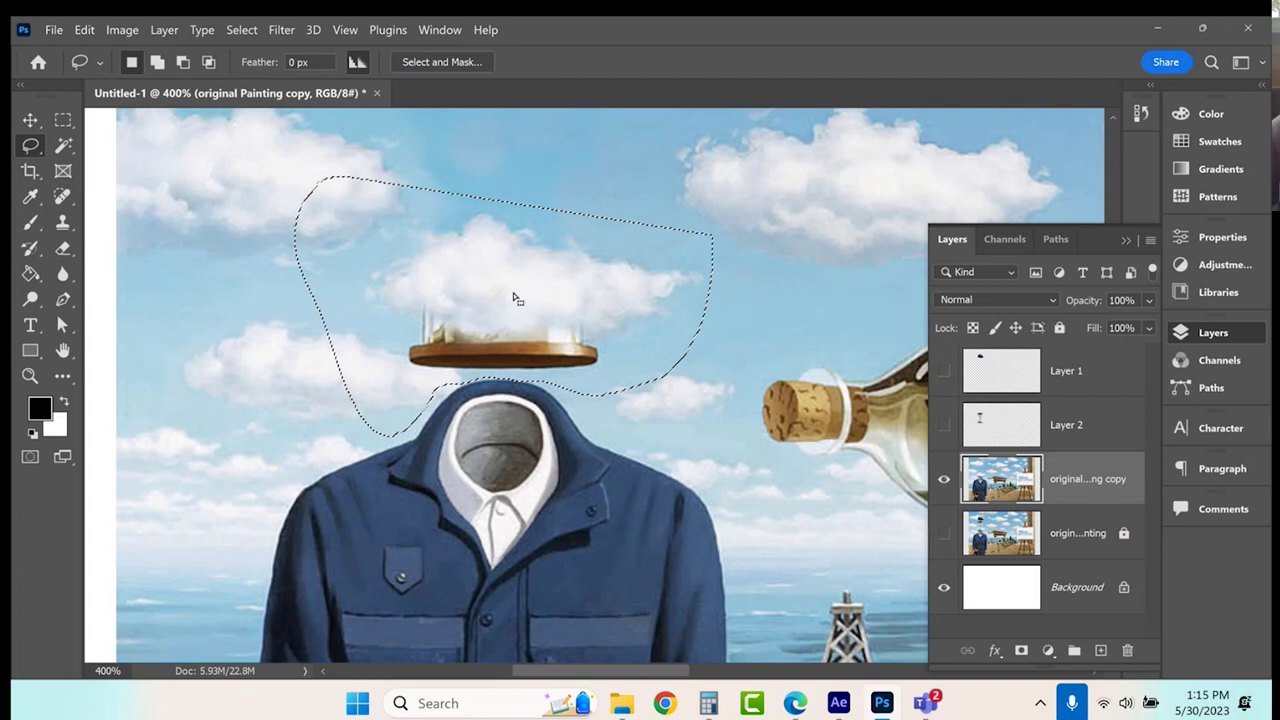
Clone sky and the left cloud over the remaining hourglass disc inside the lasso selection.
{"action": "left_click", "coordinate": [64, 223]}
{"action": "left_click_drag", "start_coordinate": [508, 343], "coordinate": [583, 351]}
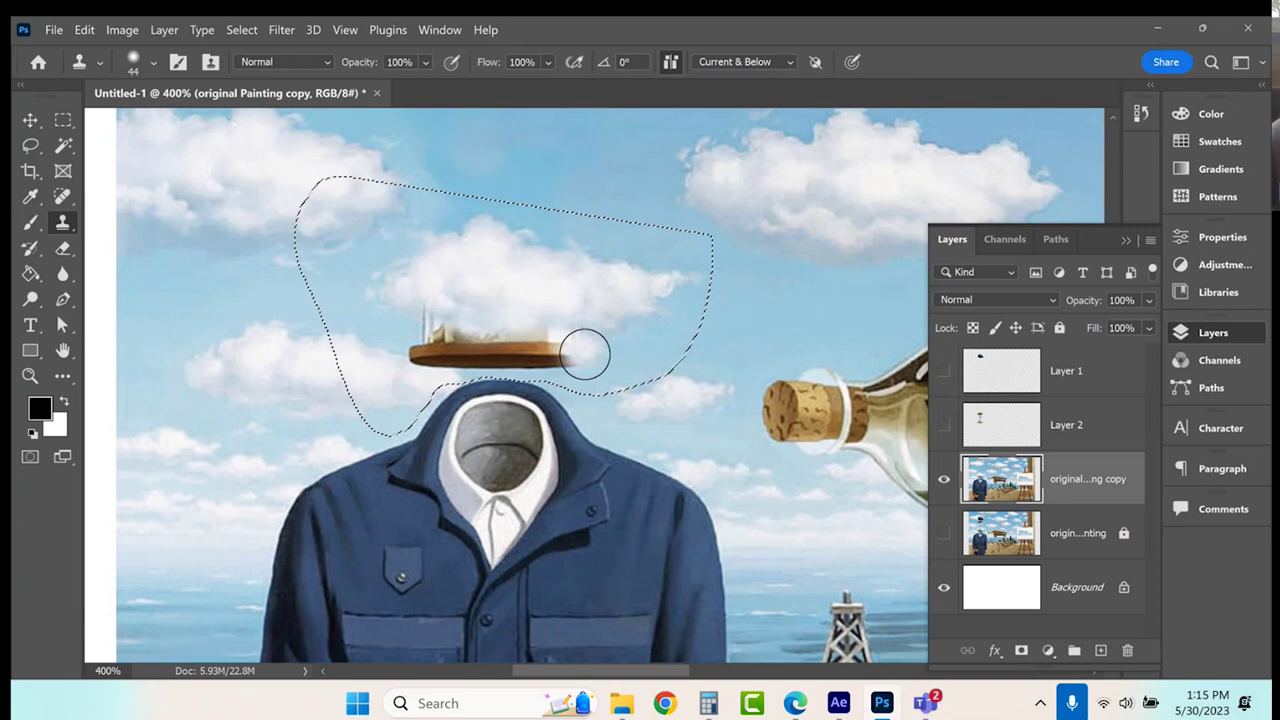
{"action": "key", "text": "ctrl+z"}
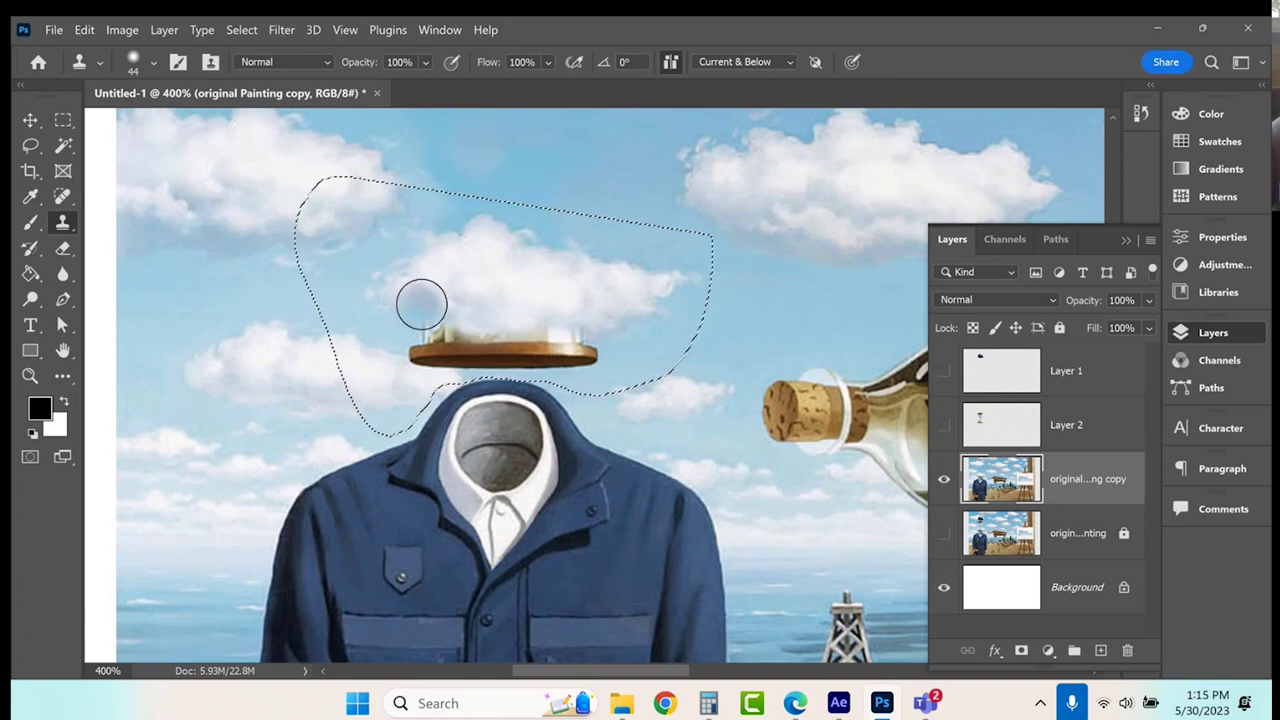
{"action": "mouse_move", "coordinate": [426, 314]}
{"action": "left_mouse_down"}
{"action": "mouse_move", "coordinate": [540, 354]}
{"action": "mouse_move", "coordinate": [571, 340]}
{"action": "mouse_move", "coordinate": [587, 357]}
{"action": "left_mouse_up"}
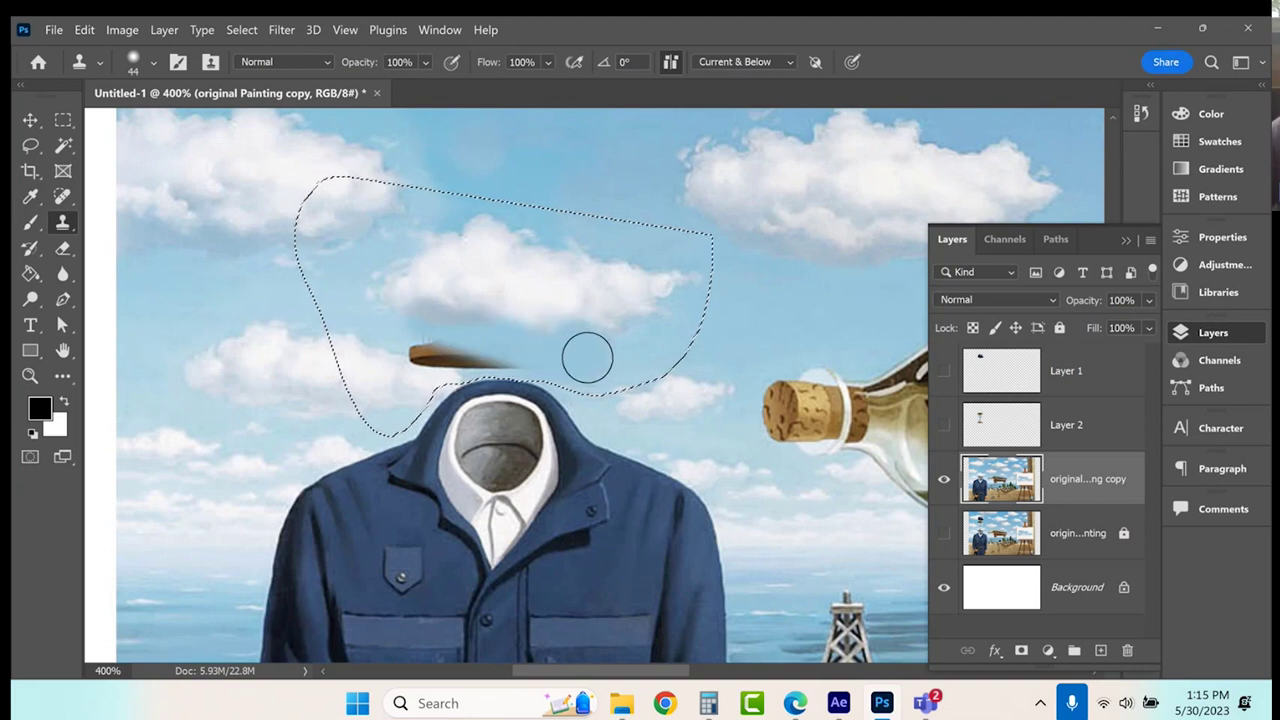
{"action": "left_click", "coordinate": [303, 336], "text": "alt"}
{"action": "mouse_move", "coordinate": [415, 360]}
{"action": "left_mouse_down"}
{"action": "mouse_move", "coordinate": [514, 366]}
{"action": "mouse_move", "coordinate": [397, 360]}
{"action": "left_mouse_up"}
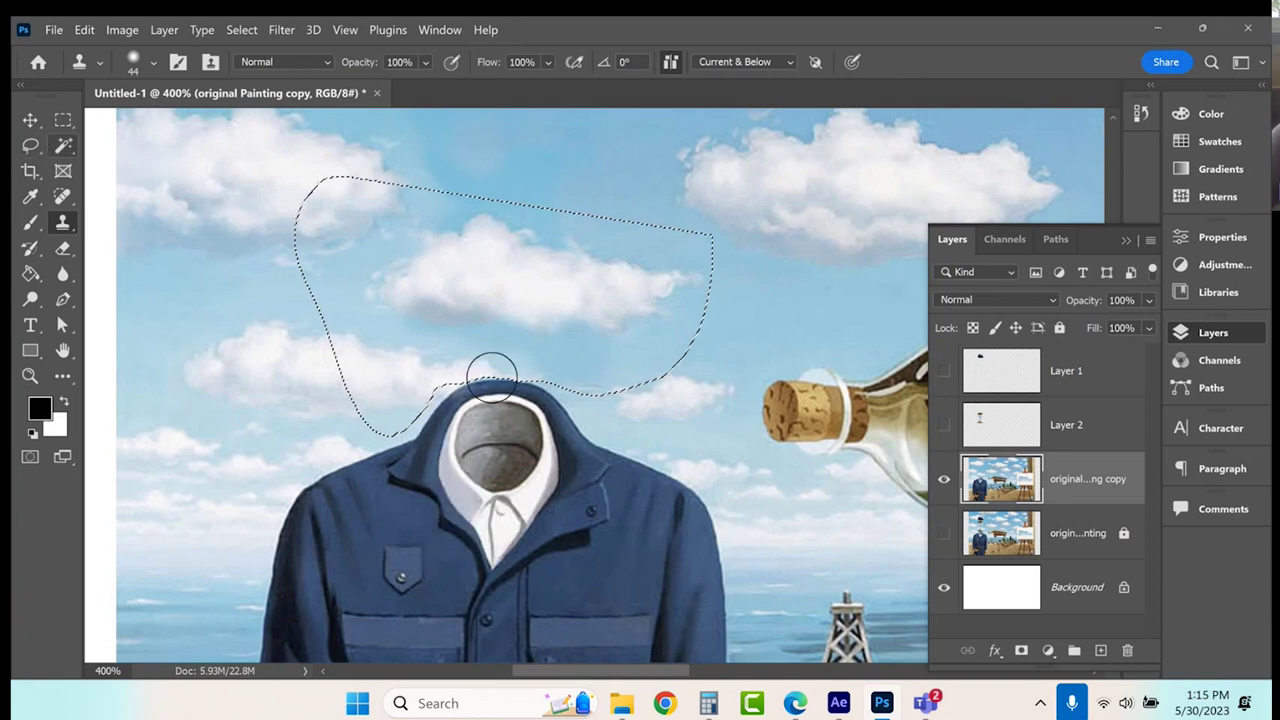
Drop the freehand sky selection.
{"action": "left_click", "coordinate": [63, 120]}
{"action": "left_click", "coordinate": [654, 444]}
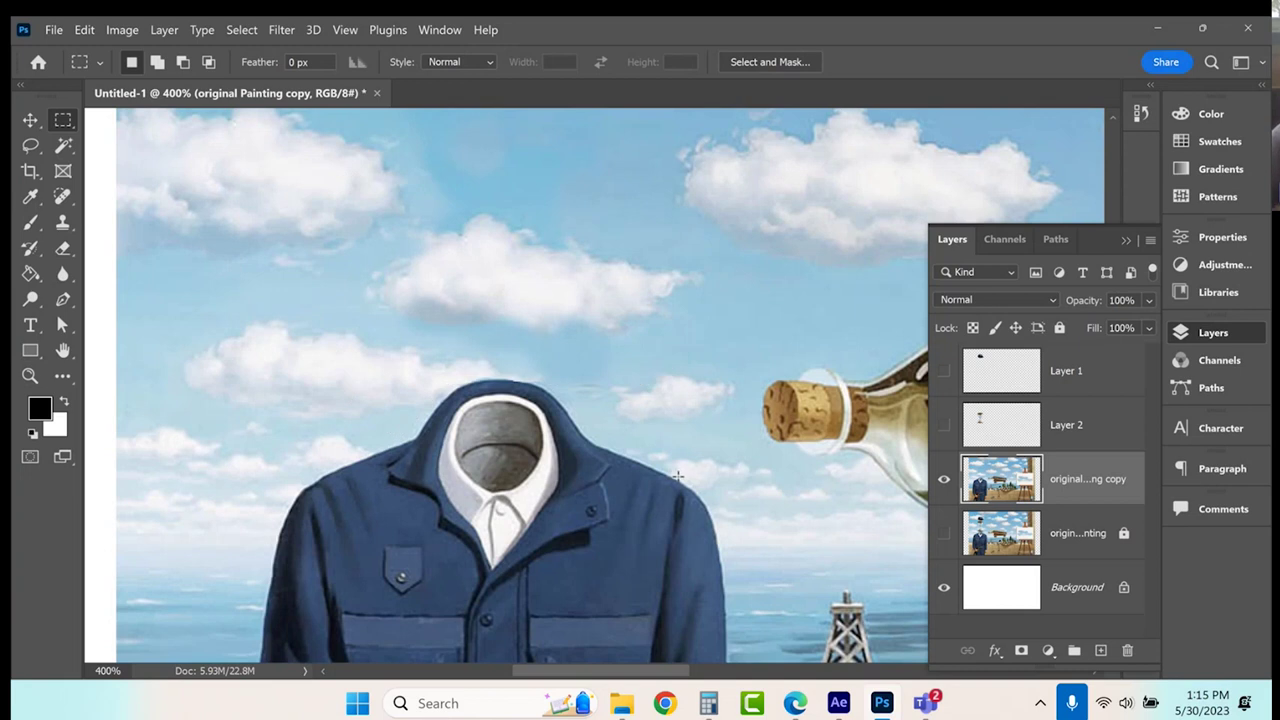
{"action": "scroll", "coordinate": [677, 477], "scroll_direction": "down", "scroll_amount": 8}
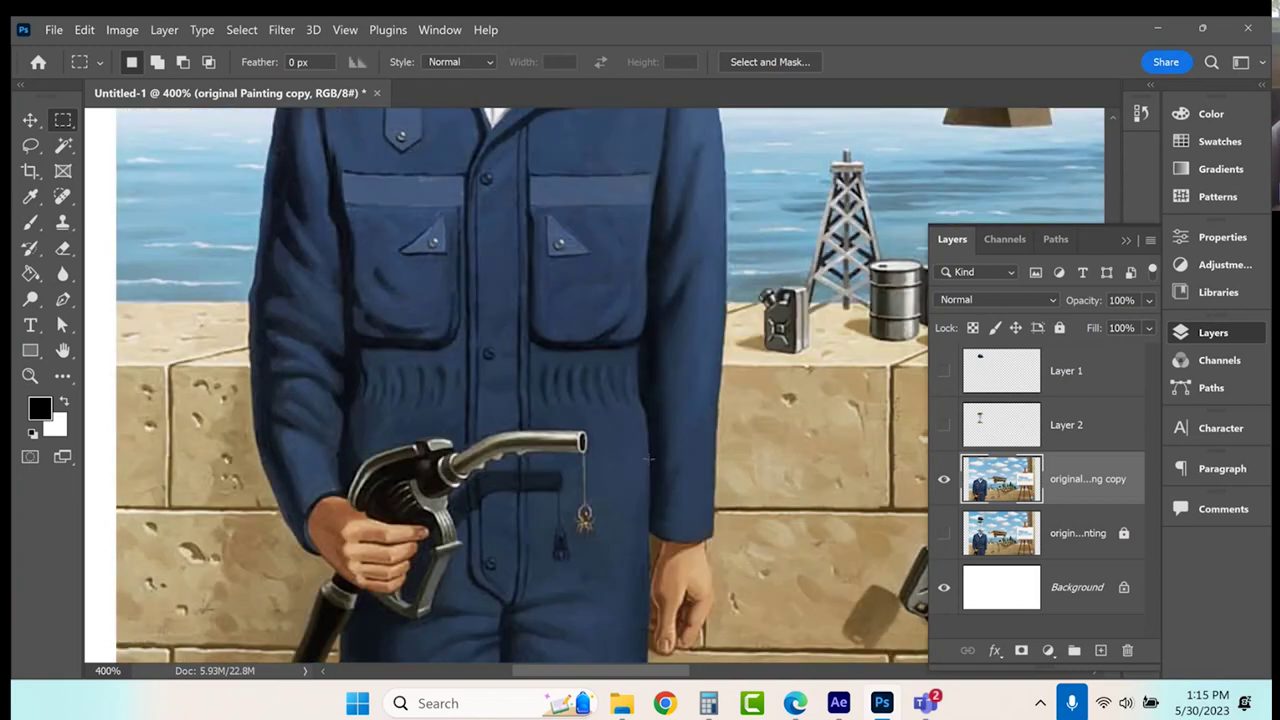
{"action": "scroll", "coordinate": [648, 459], "scroll_direction": "down", "scroll_amount": 4}
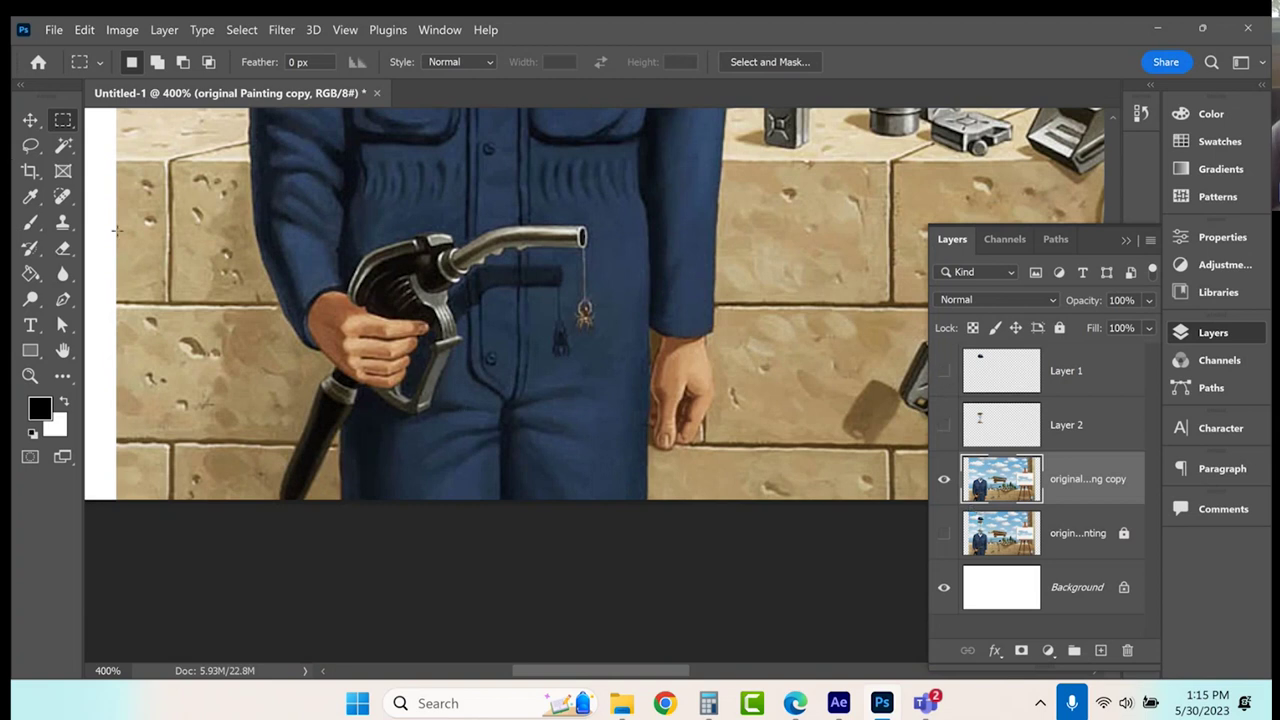
Lasso around the jacket figure from the left shoulder, along the bottom and up the right edge.
{"action": "left_click", "coordinate": [32, 144]}
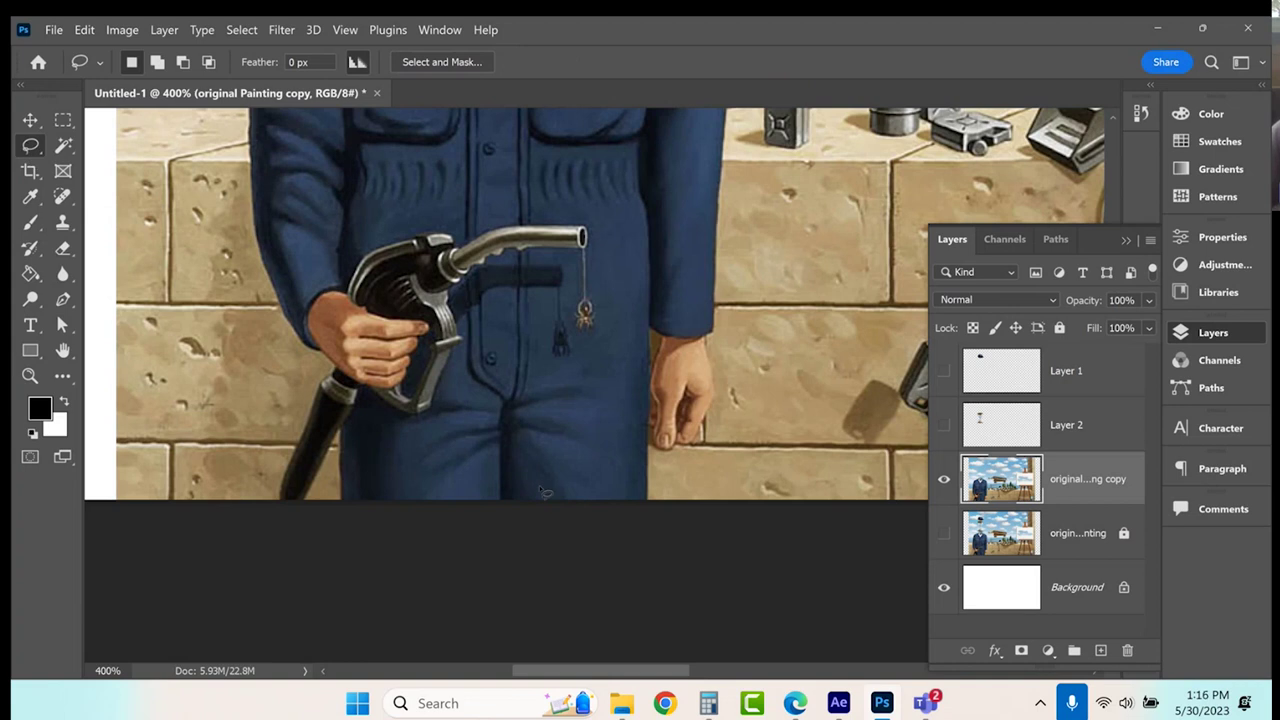
{"action": "scroll", "coordinate": [617, 474], "scroll_direction": "up", "scroll_amount": 10}
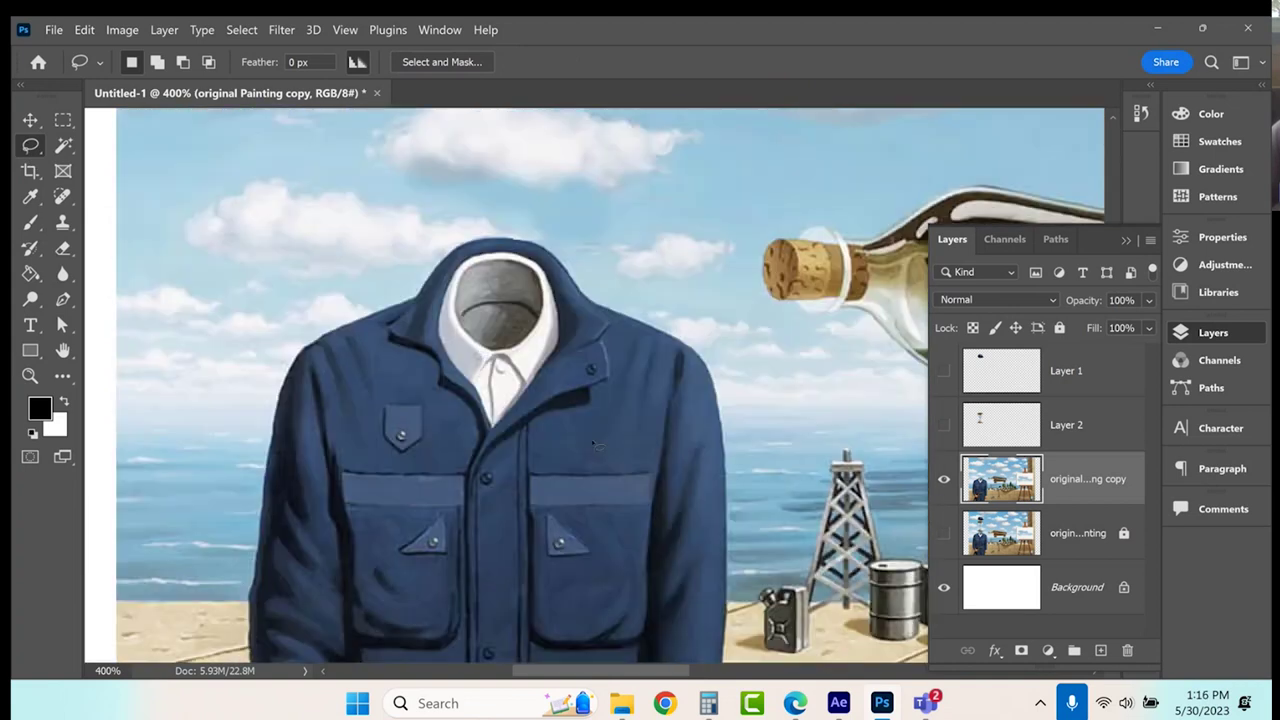
{"action": "left_click_drag", "start_coordinate": [430, 248], "coordinate": [392, 290]}
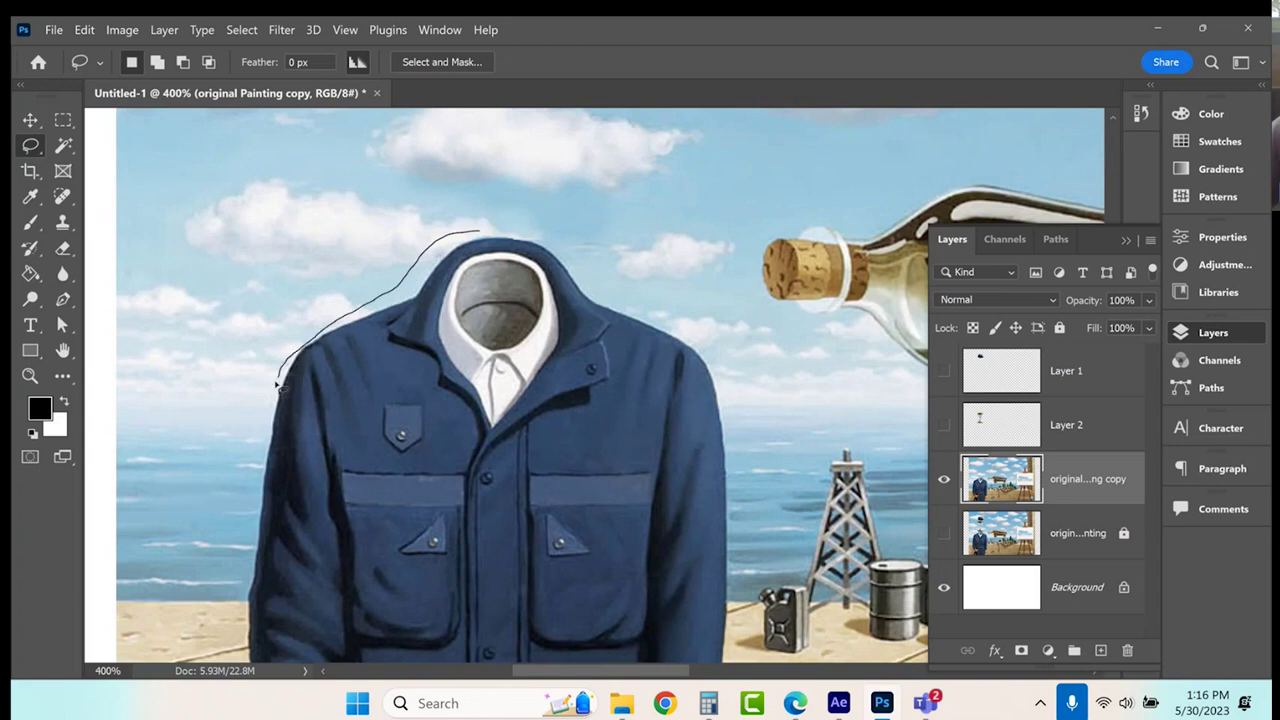
{"action": "left_click_drag", "start_coordinate": [262, 437], "coordinate": [254, 560]}
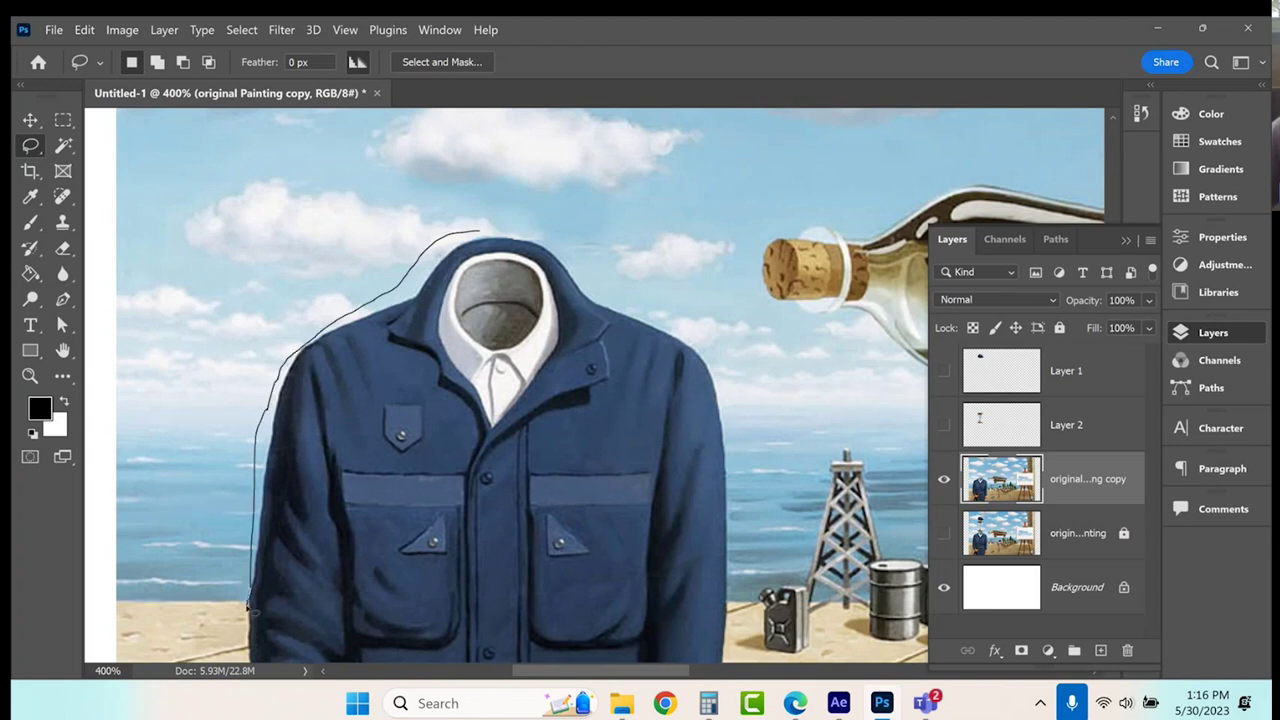
{"action": "left_click_drag", "start_coordinate": [250, 660], "coordinate": [544, 684]}
{"action": "left_click_drag", "start_coordinate": [744, 520], "coordinate": [737, 416]}
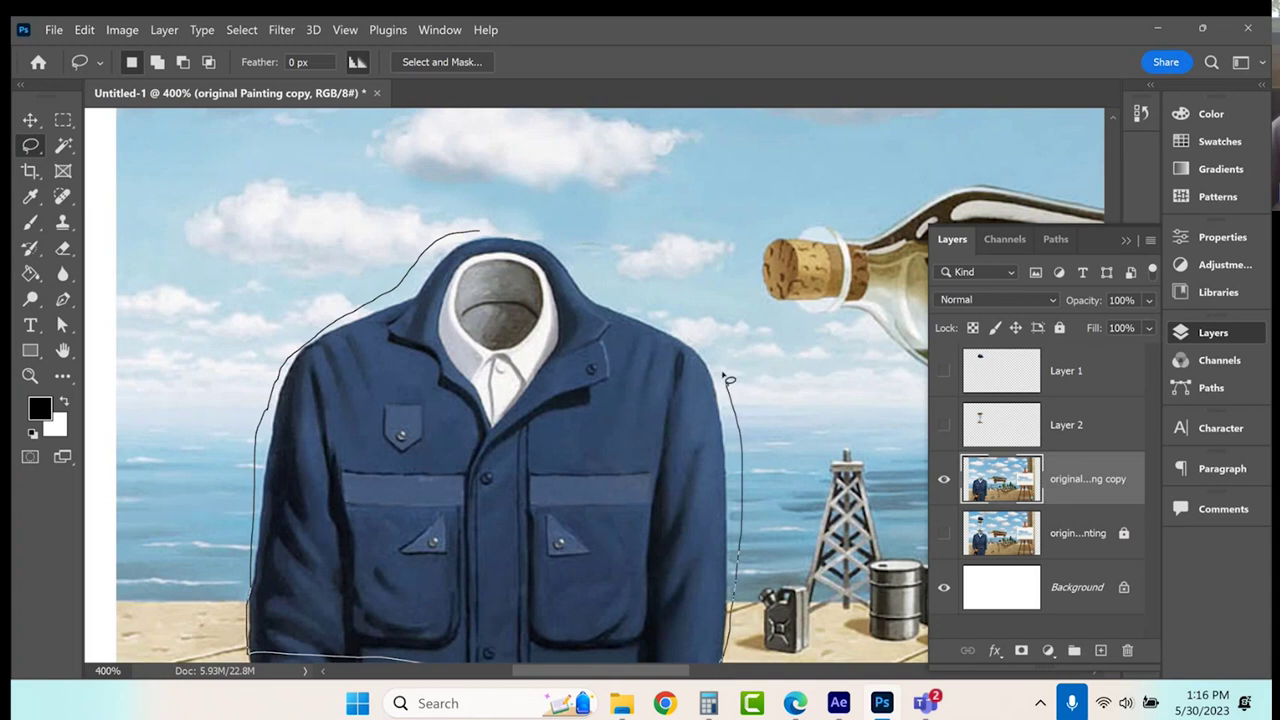
{"action": "left_click_drag", "start_coordinate": [563, 249], "coordinate": [517, 228]}
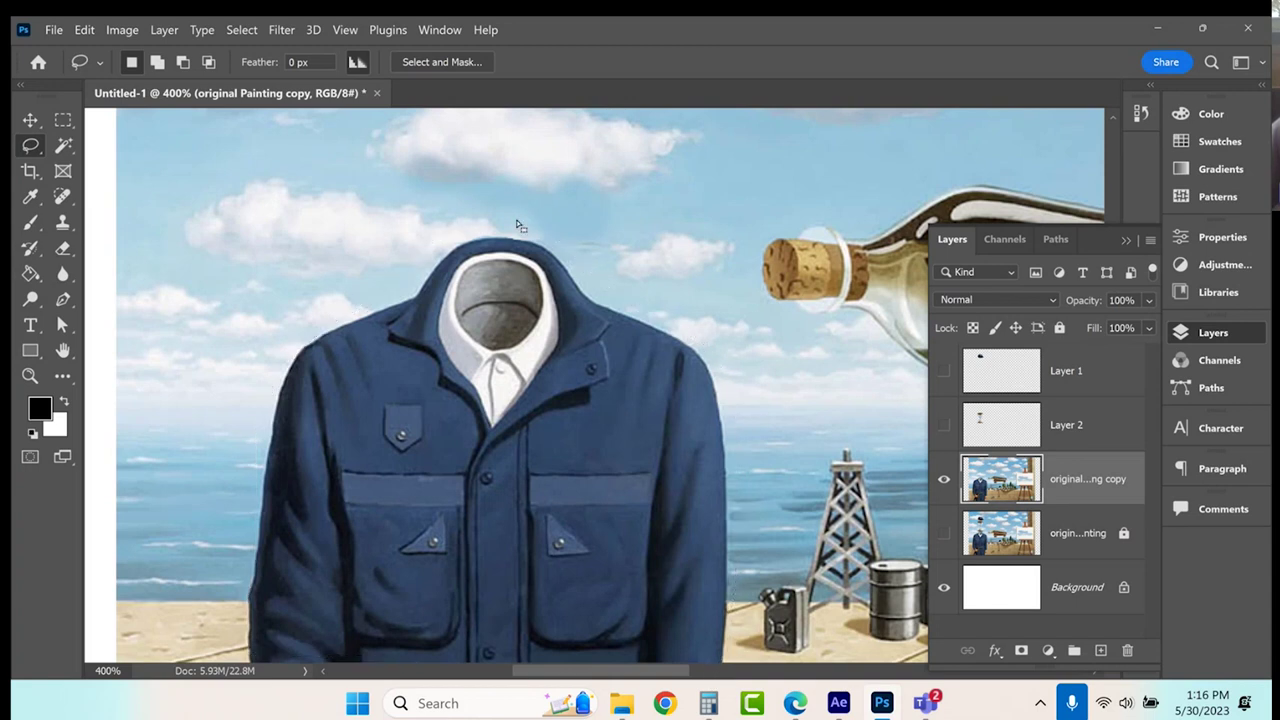
{"action": "scroll", "coordinate": [497, 385], "scroll_direction": "down", "scroll_amount": 5}
{"action": "scroll", "coordinate": [497, 385], "scroll_direction": "down", "scroll_amount": 1}
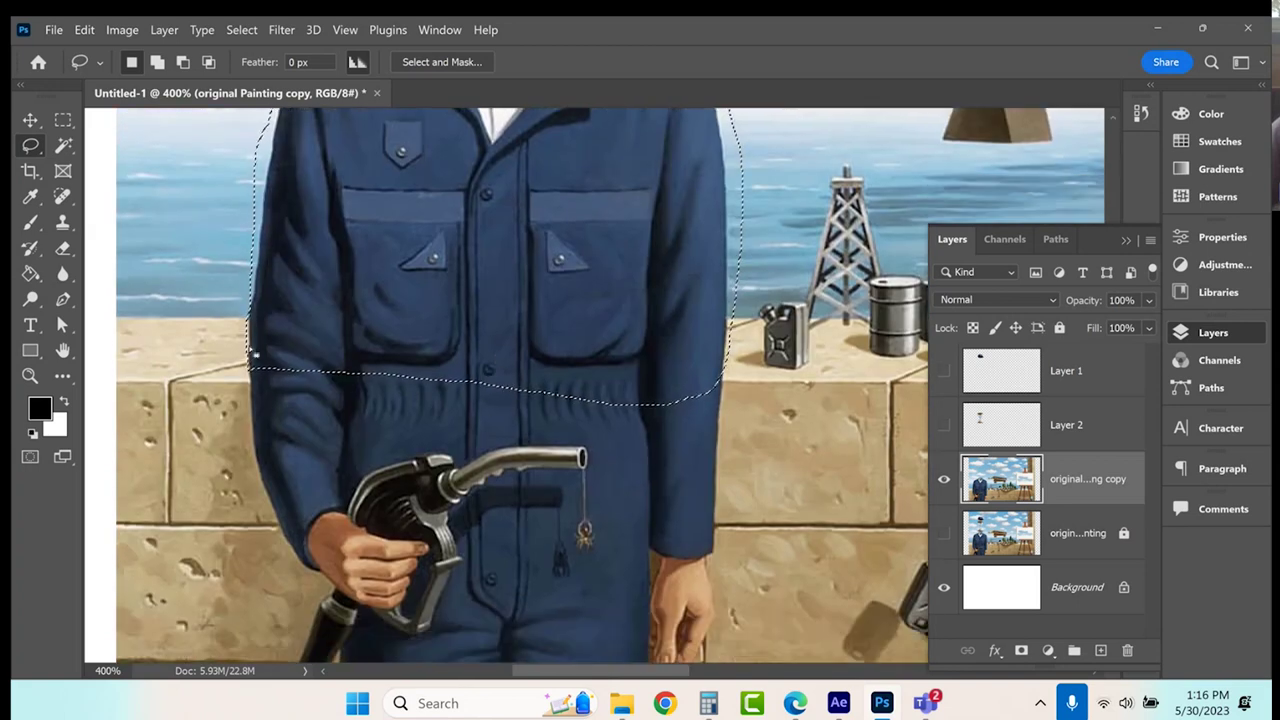
Add the lower body and the strip under the hose, then copy the figure to Layer 3.
{"action": "left_click", "coordinate": [156, 62]}
{"action": "left_click_drag", "start_coordinate": [247, 370], "coordinate": [260, 484]}
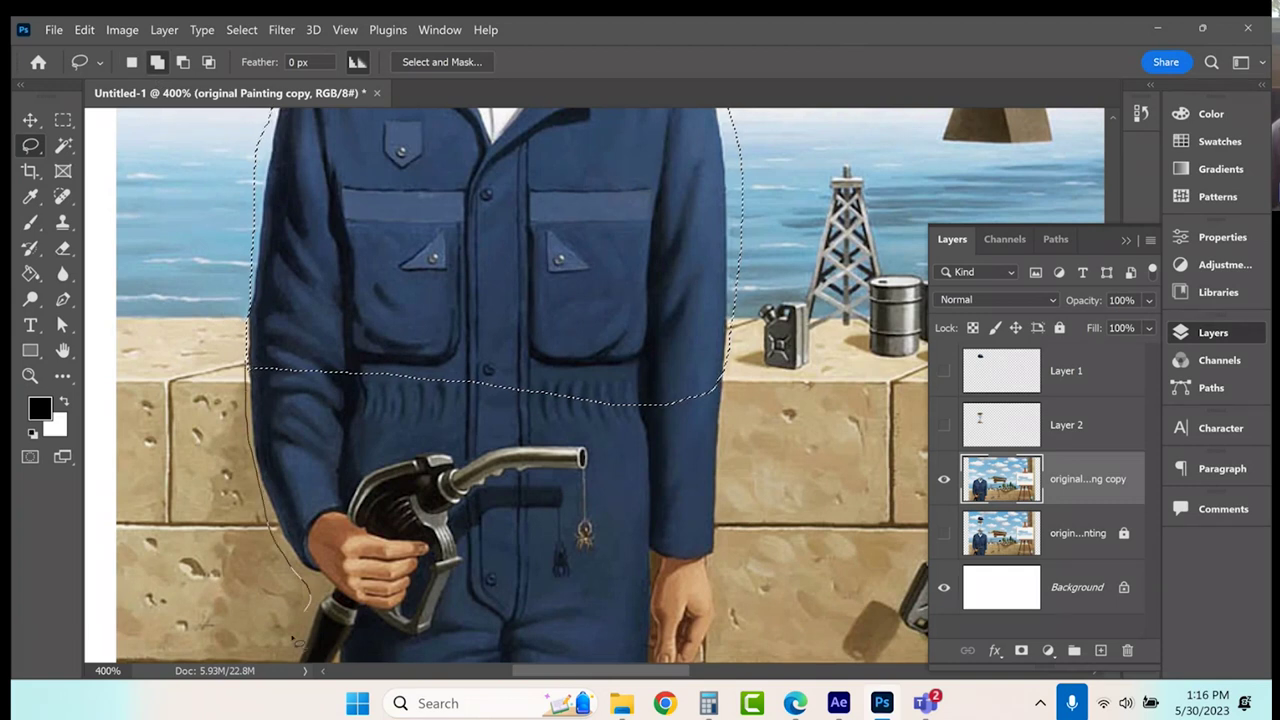
{"action": "left_click_drag", "start_coordinate": [709, 688], "coordinate": [729, 628]}
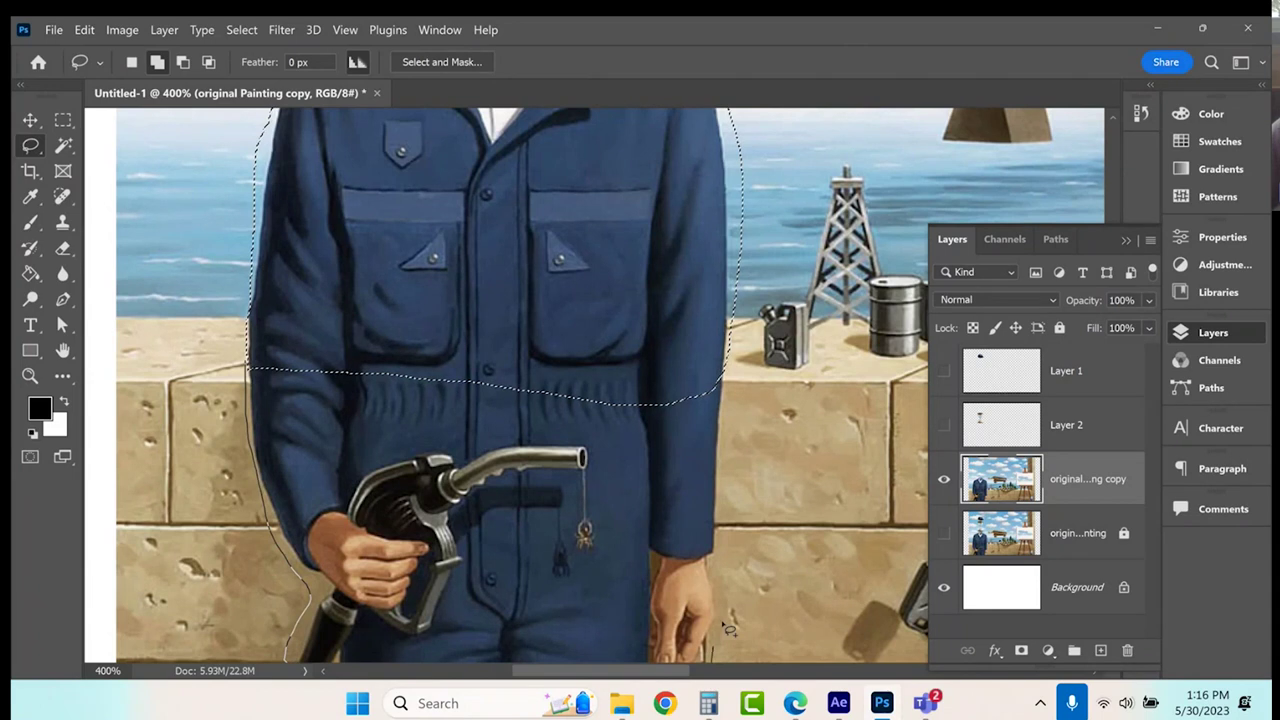
{"action": "left_click_drag", "start_coordinate": [717, 521], "coordinate": [736, 372]}
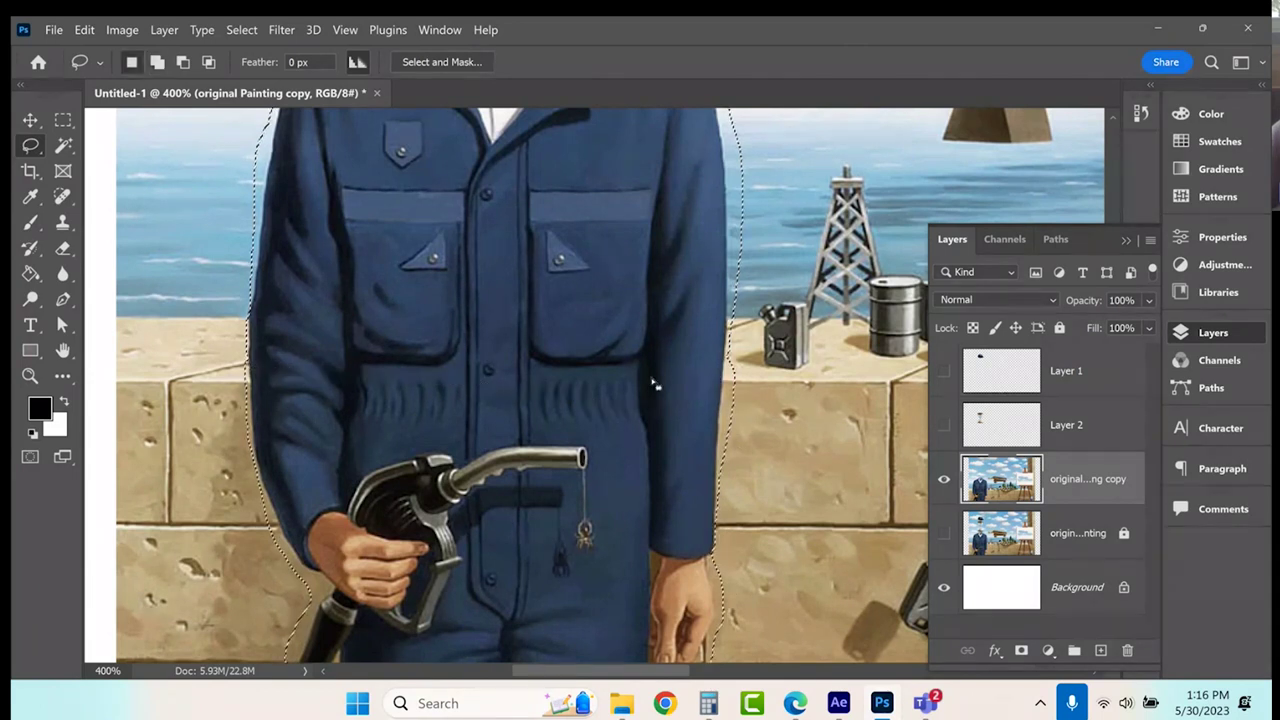
{"action": "scroll", "coordinate": [648, 387], "scroll_direction": "down", "scroll_amount": 3}
{"action": "scroll", "coordinate": [648, 387], "scroll_direction": "down", "scroll_amount": 2}
{"action": "key", "text": "shift"}
{"action": "left_click_drag", "start_coordinate": [393, 508], "coordinate": [361, 497]}
{"action": "left_click_drag", "start_coordinate": [338, 428], "coordinate": [338, 428]}
{"action": "mouse_move", "coordinate": [314, 479]}
{"action": "left_mouse_down"}
{"action": "mouse_move", "coordinate": [275, 488]}
{"action": "mouse_move", "coordinate": [302, 406]}
{"action": "left_mouse_up"}
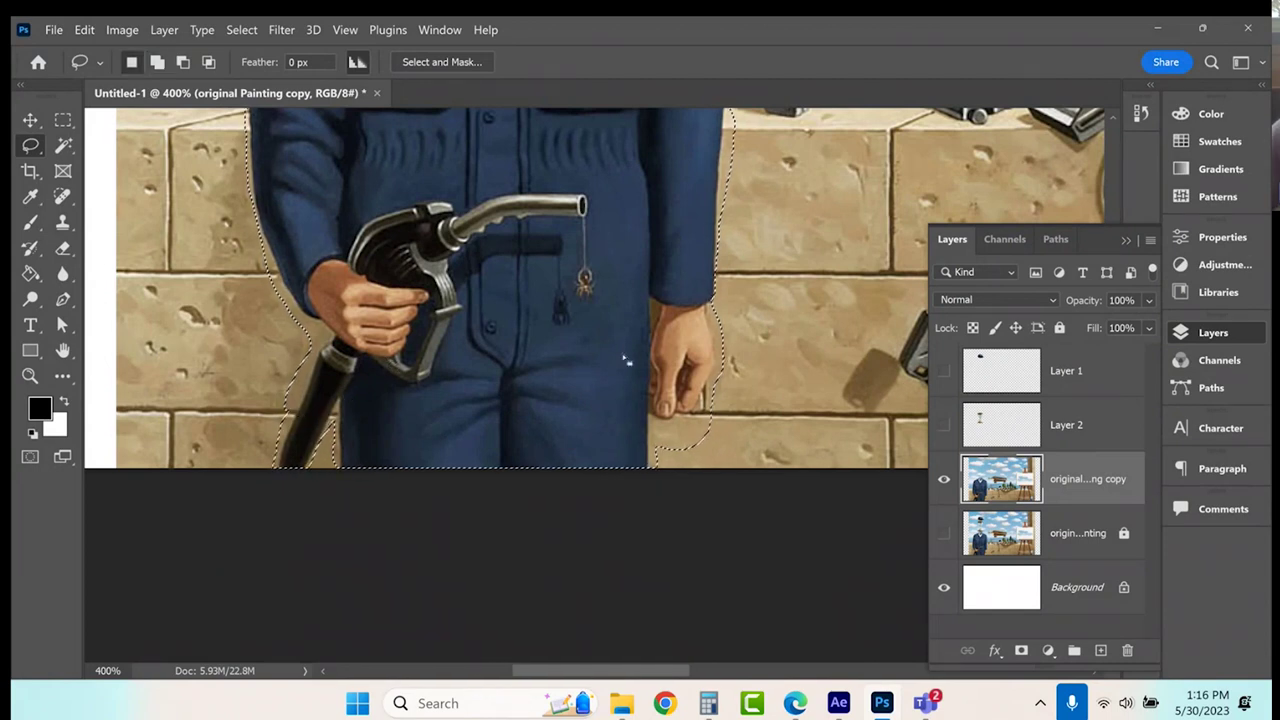
{"action": "scroll", "coordinate": [620, 356], "scroll_direction": "up", "scroll_amount": 2}
{"action": "scroll", "coordinate": [617, 355], "scroll_direction": "up", "scroll_amount": 6}
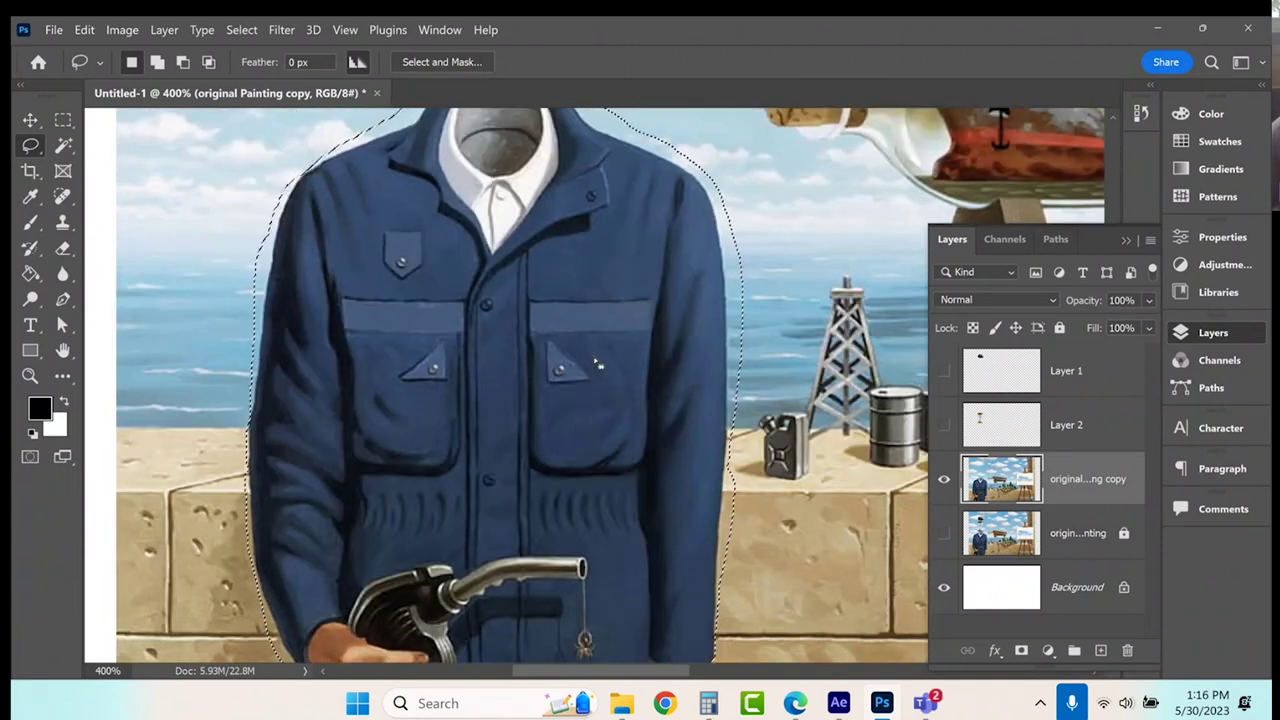
{"action": "scroll", "coordinate": [525, 394], "scroll_direction": "up", "scroll_amount": 2}
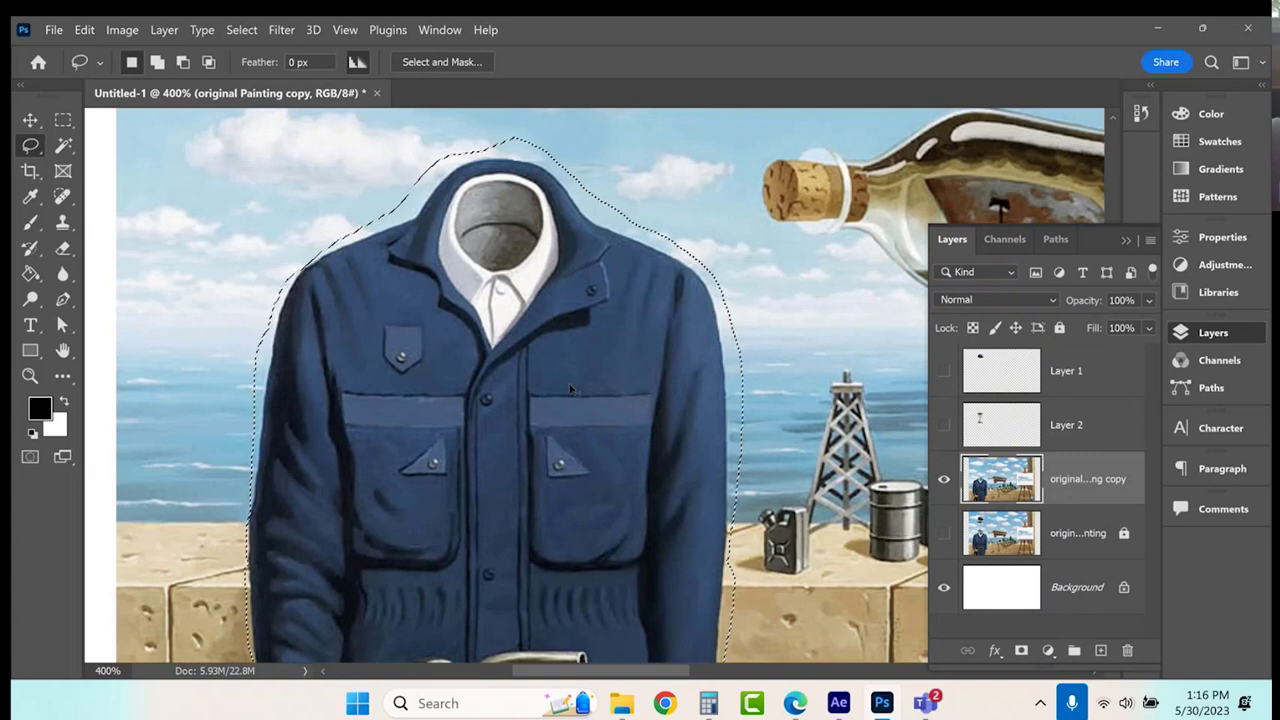
{"action": "key", "text": "ctrl+j"}
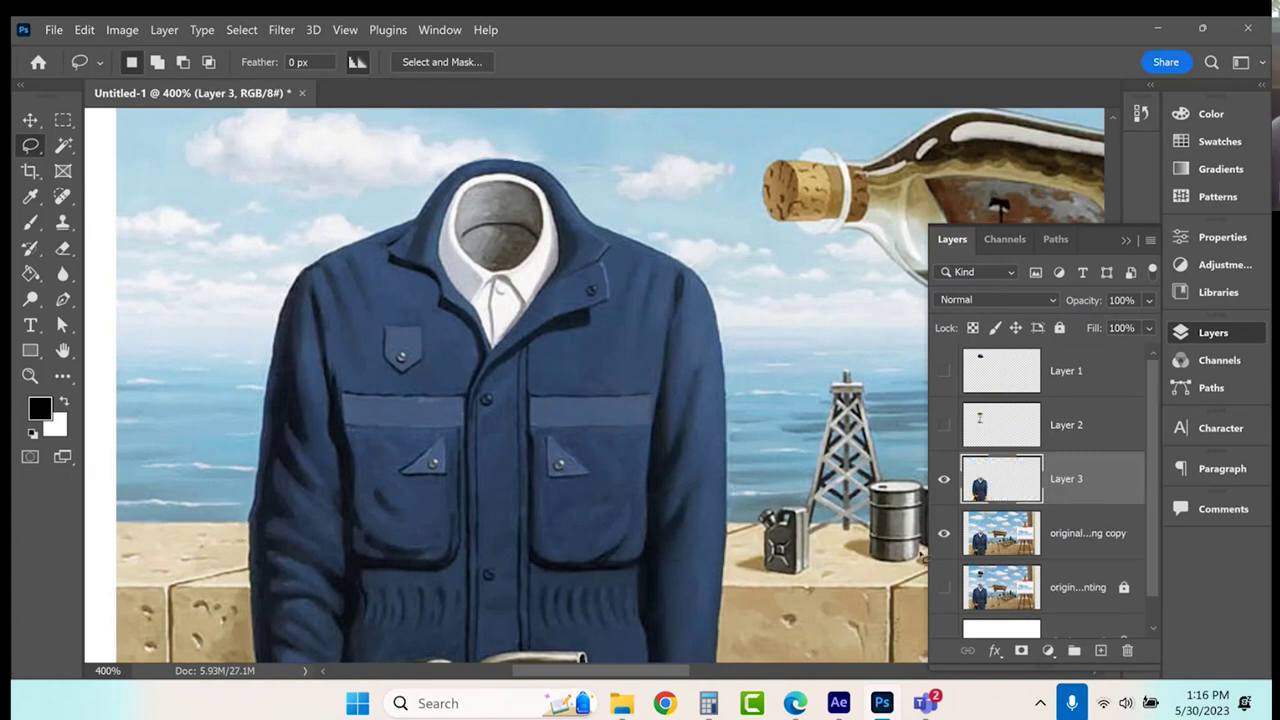
Hide the painting copy and Magic Wand the light-blue fringe at the collar and left shoulder.
{"action": "left_click", "coordinate": [944, 533]}
{"action": "left_click", "coordinate": [60, 144]}
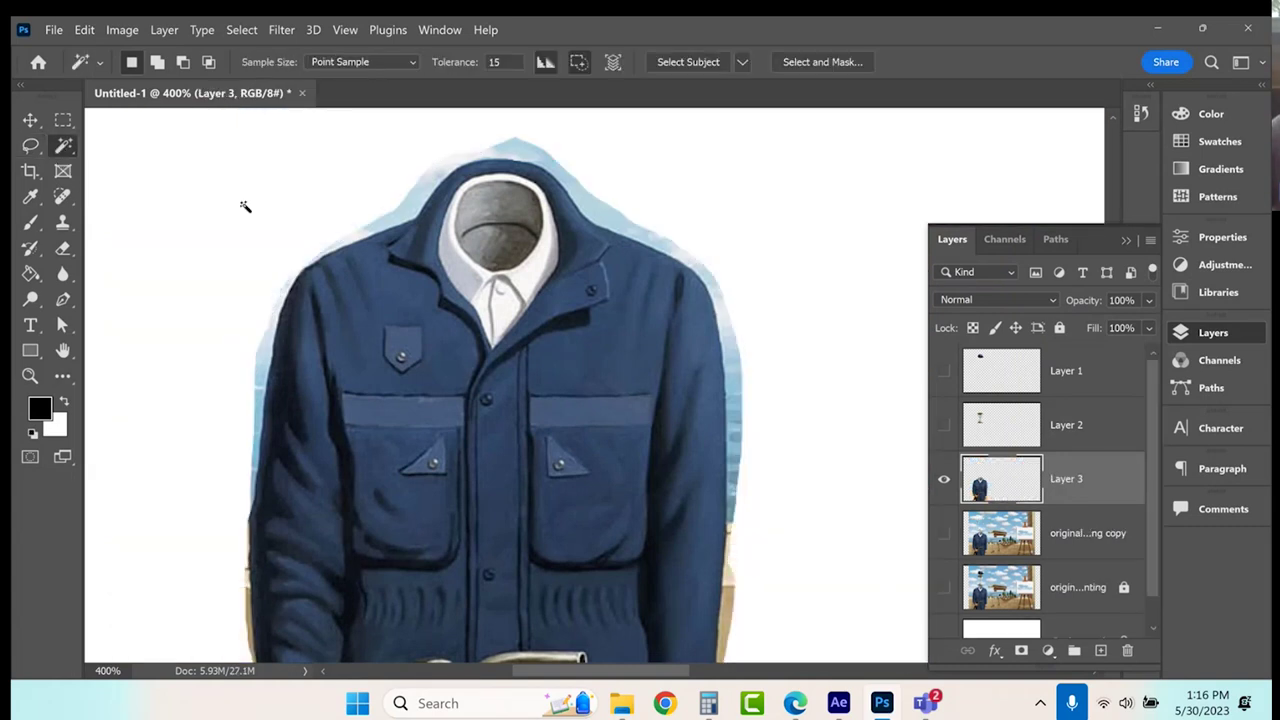
{"action": "left_click", "coordinate": [541, 161], "text": "shift"}
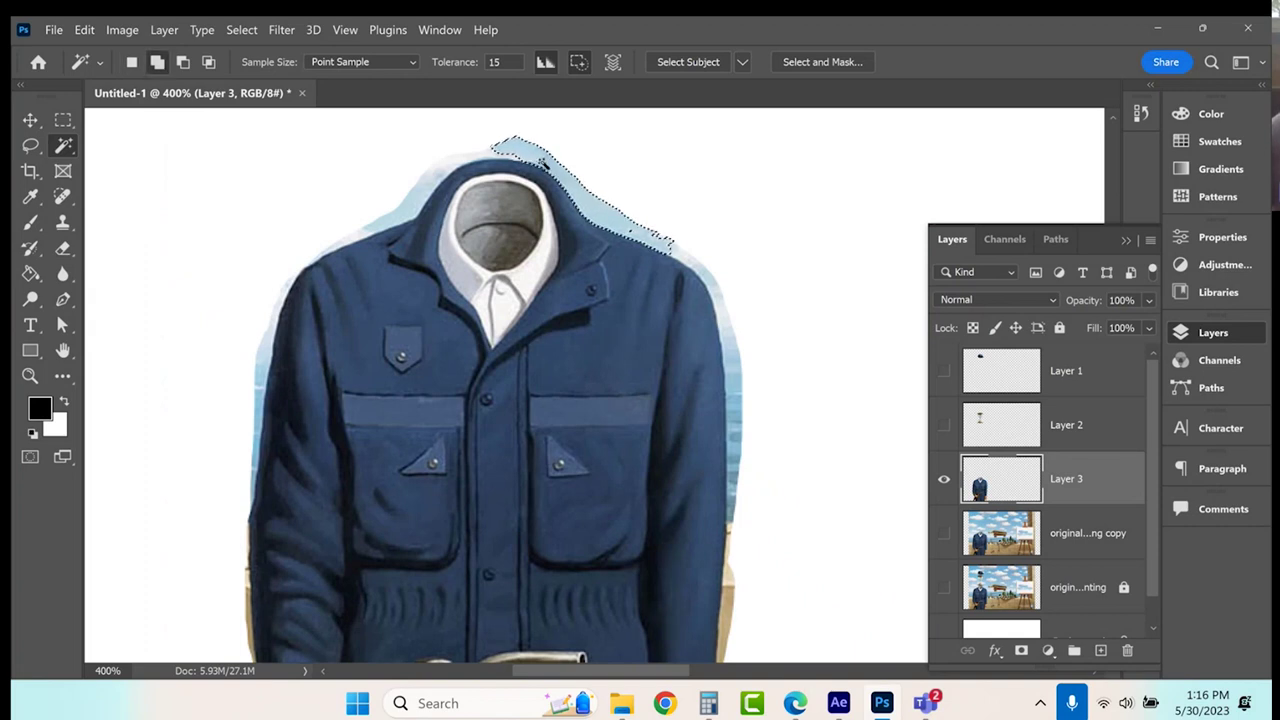
{"action": "left_click", "coordinate": [421, 190]}
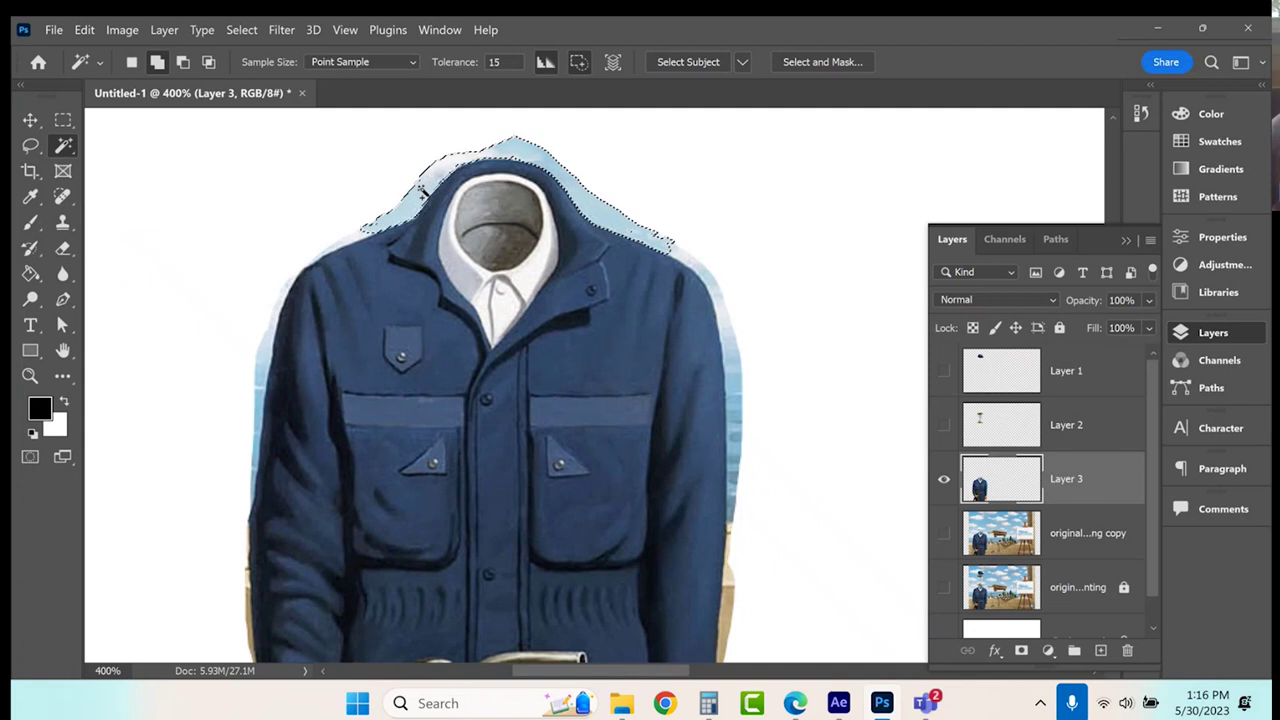
{"action": "left_click", "coordinate": [336, 242]}
{"action": "left_click", "coordinate": [371, 214]}
{"action": "key", "text": "ctrl+z"}
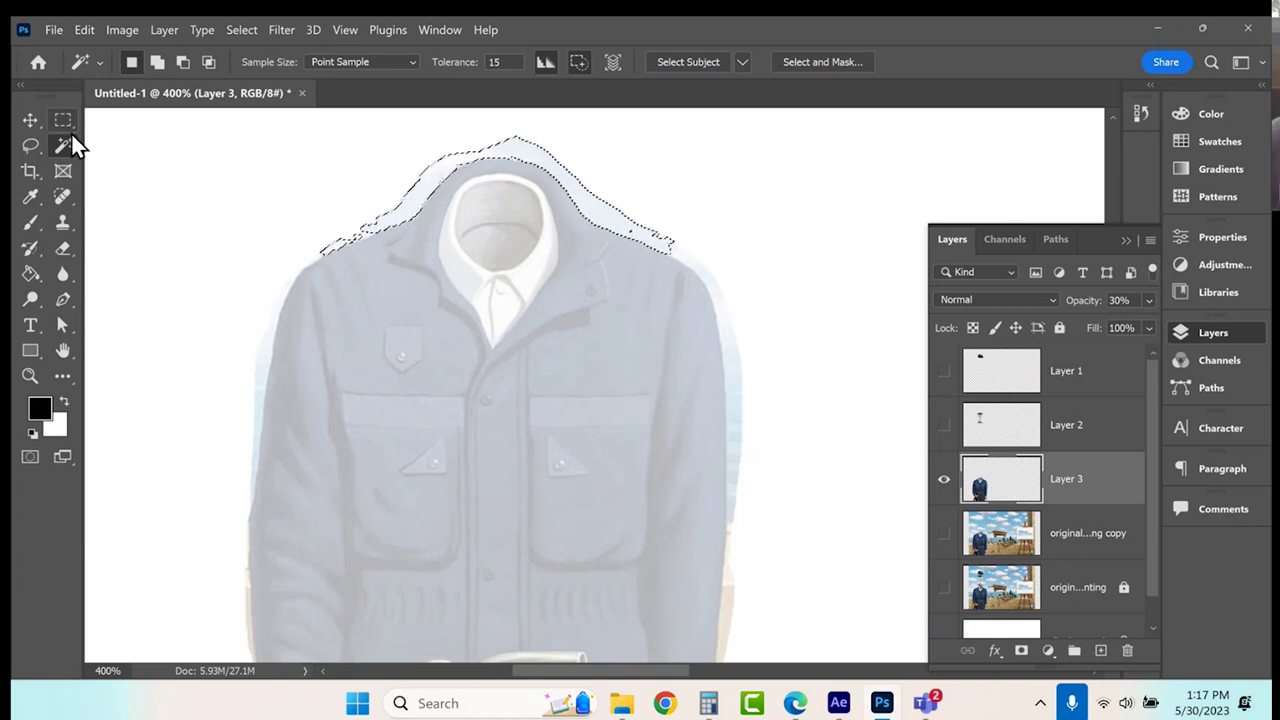
Set Tolerance to 30 and add the fringe down the jacket's right edge to the selection.
{"action": "key", "text": "0"}
{"action": "double_click", "coordinate": [512, 62]}
{"action": "type", "text": "30"}
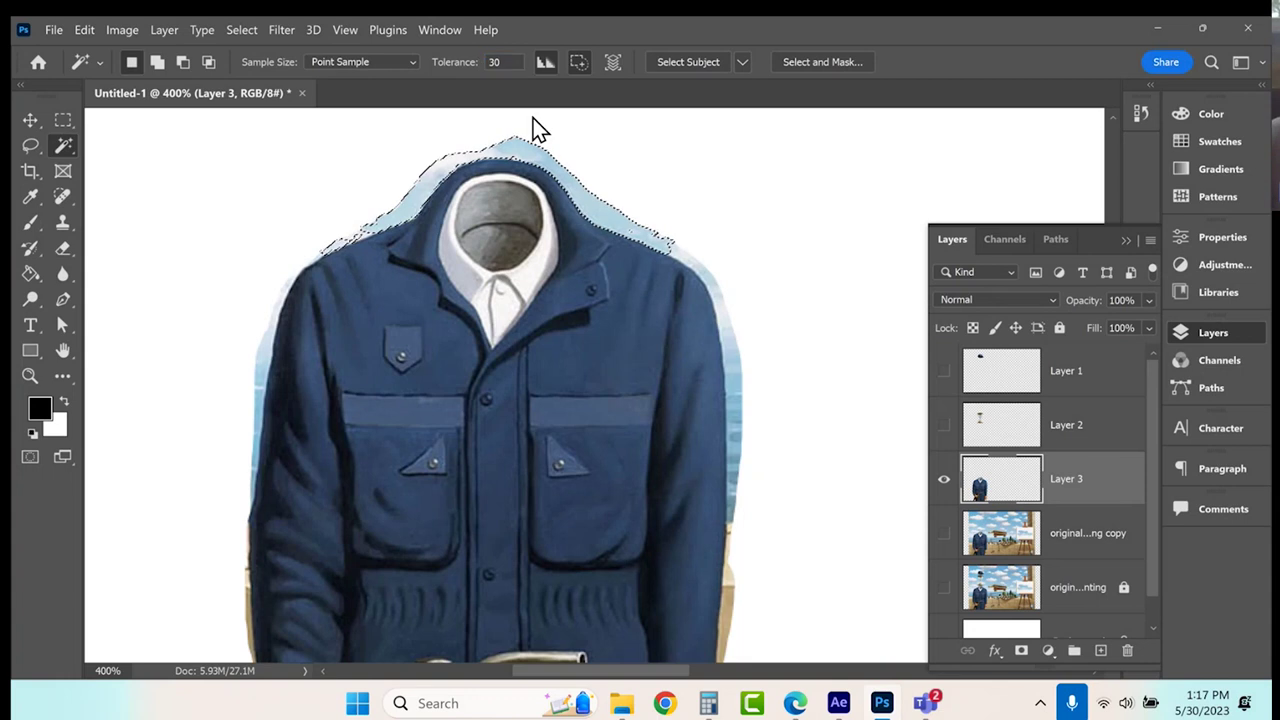
{"action": "key", "text": "shift"}
{"action": "left_click", "coordinate": [738, 372], "text": "shift"}
{"action": "left_click", "coordinate": [734, 451], "text": "shift"}
{"action": "left_click", "coordinate": [731, 500], "text": "shift"}
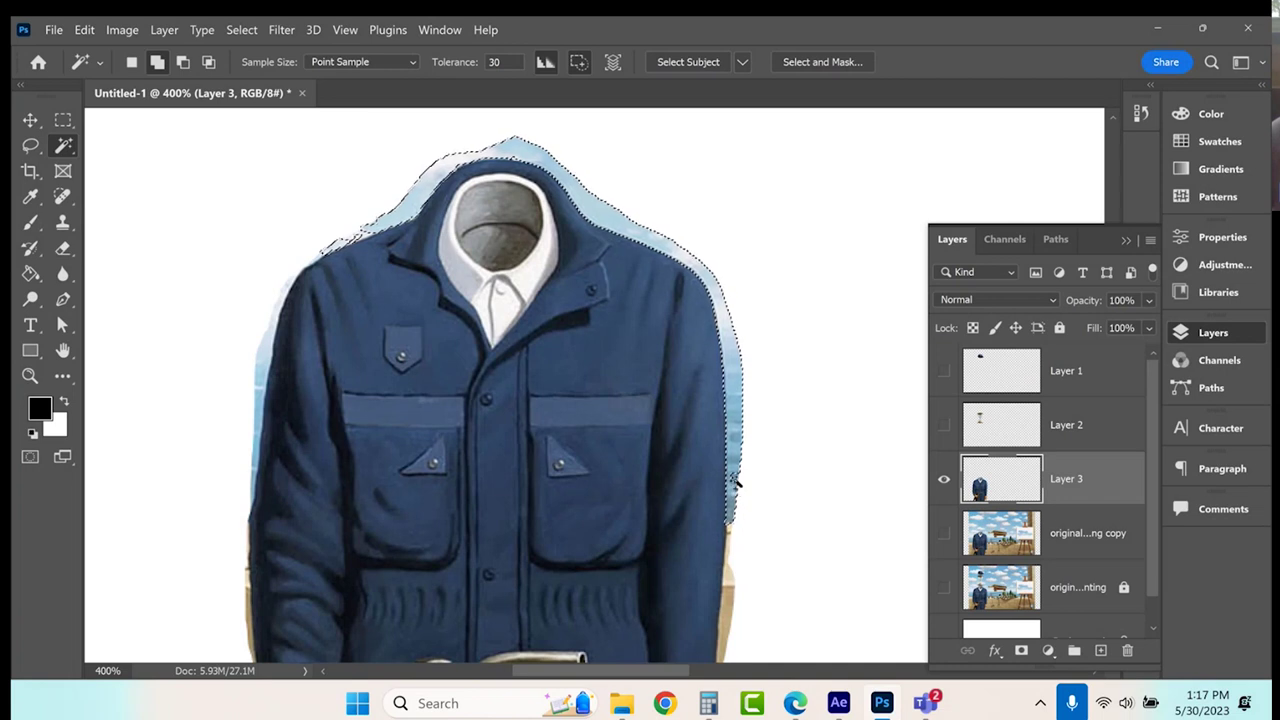
{"action": "left_click", "coordinate": [728, 533], "text": "shift"}
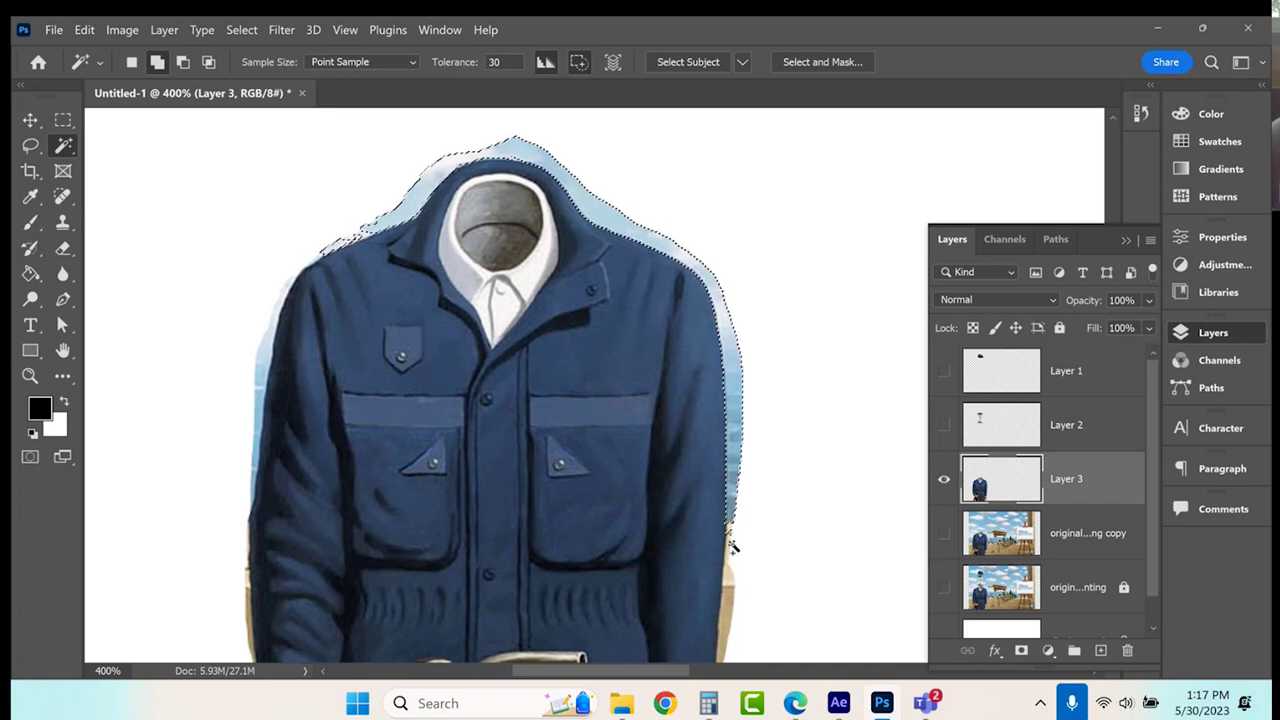
{"action": "left_click", "coordinate": [730, 606], "text": "shift"}
Undo the last wand additions and add the beige fringe beside the hand and hose.
{"action": "key", "text": "ctrl+z"}
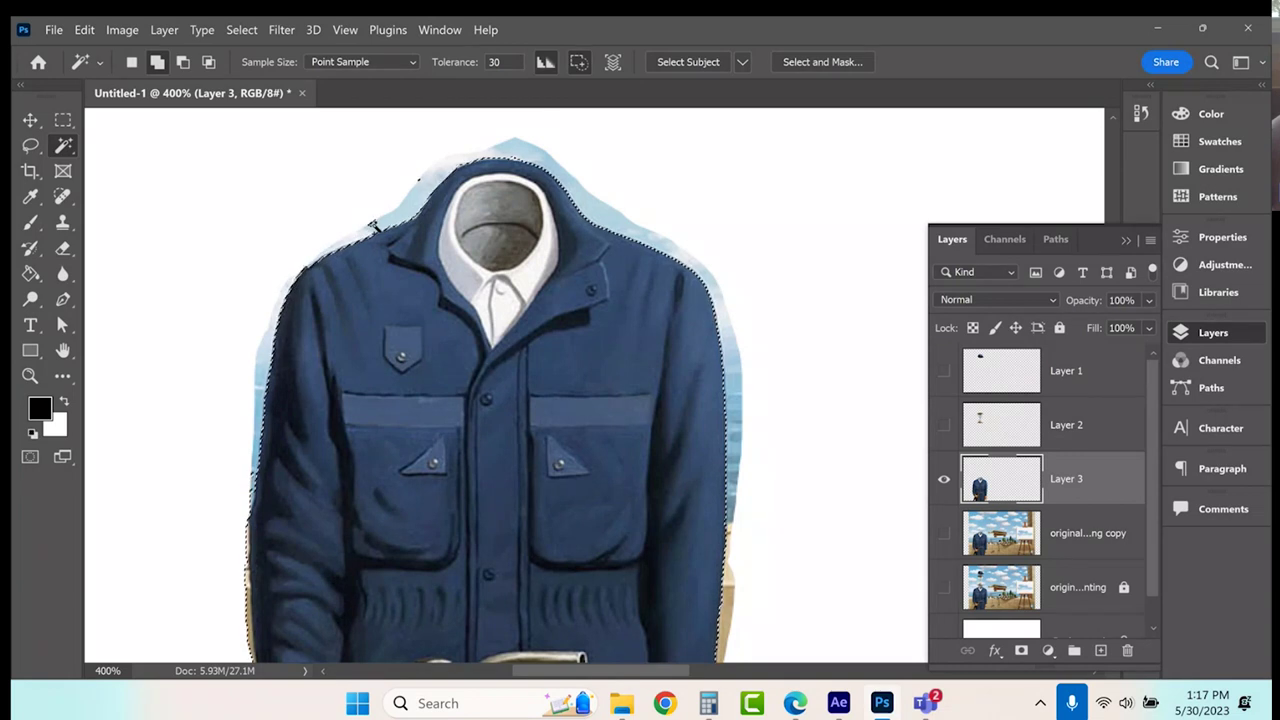
{"action": "scroll", "coordinate": [496, 340], "scroll_direction": "down", "scroll_amount": 3}
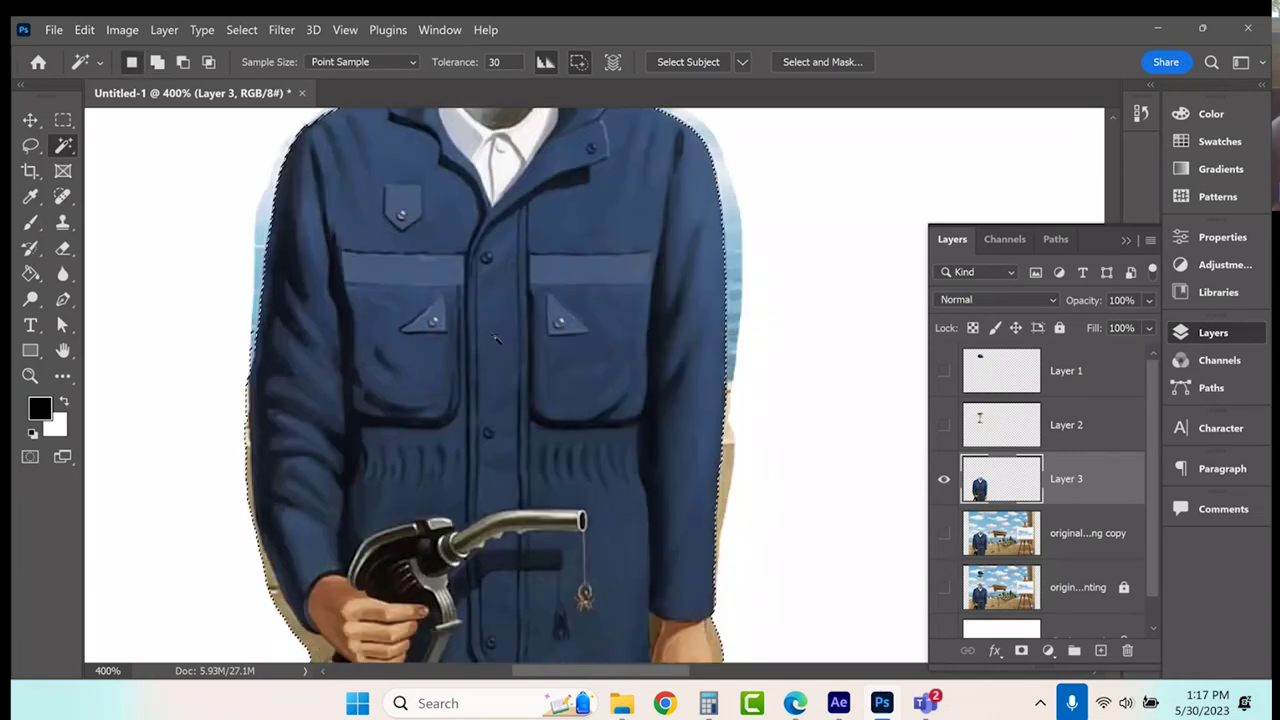
{"action": "scroll", "coordinate": [496, 340], "scroll_direction": "down", "scroll_amount": 5}
{"action": "left_click", "coordinate": [323, 445]}
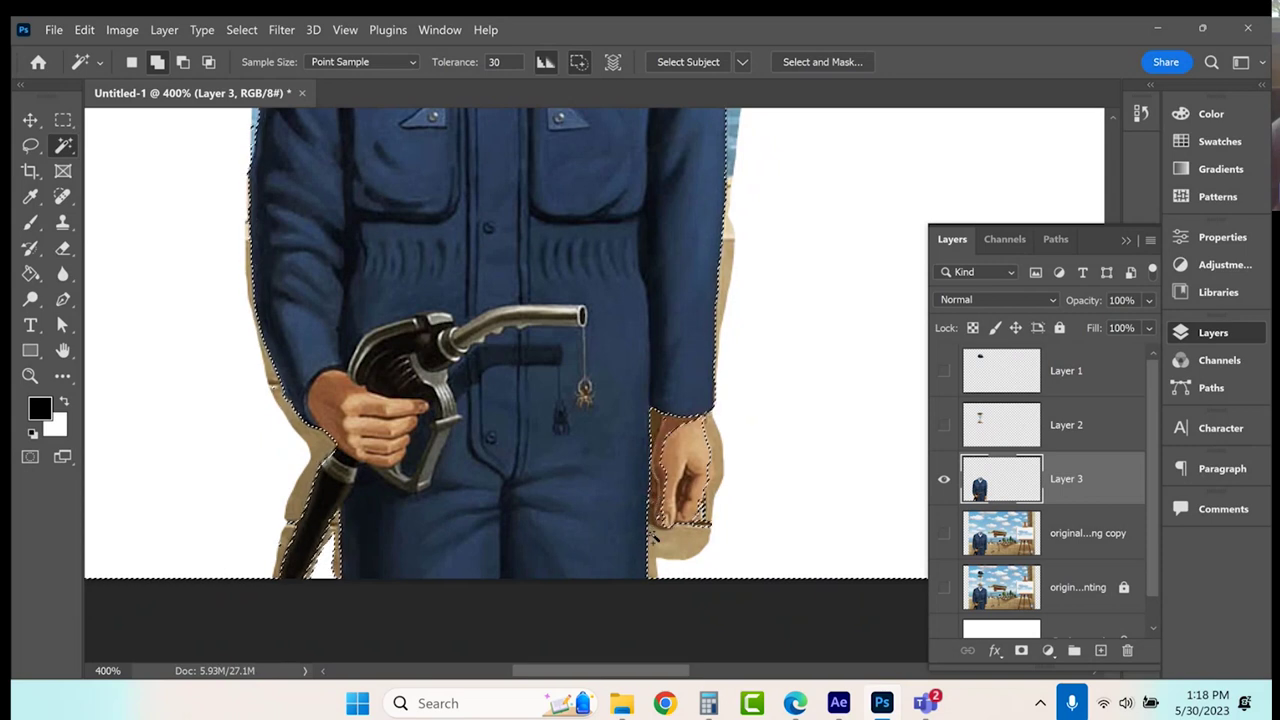
{"action": "key", "text": "shift"}
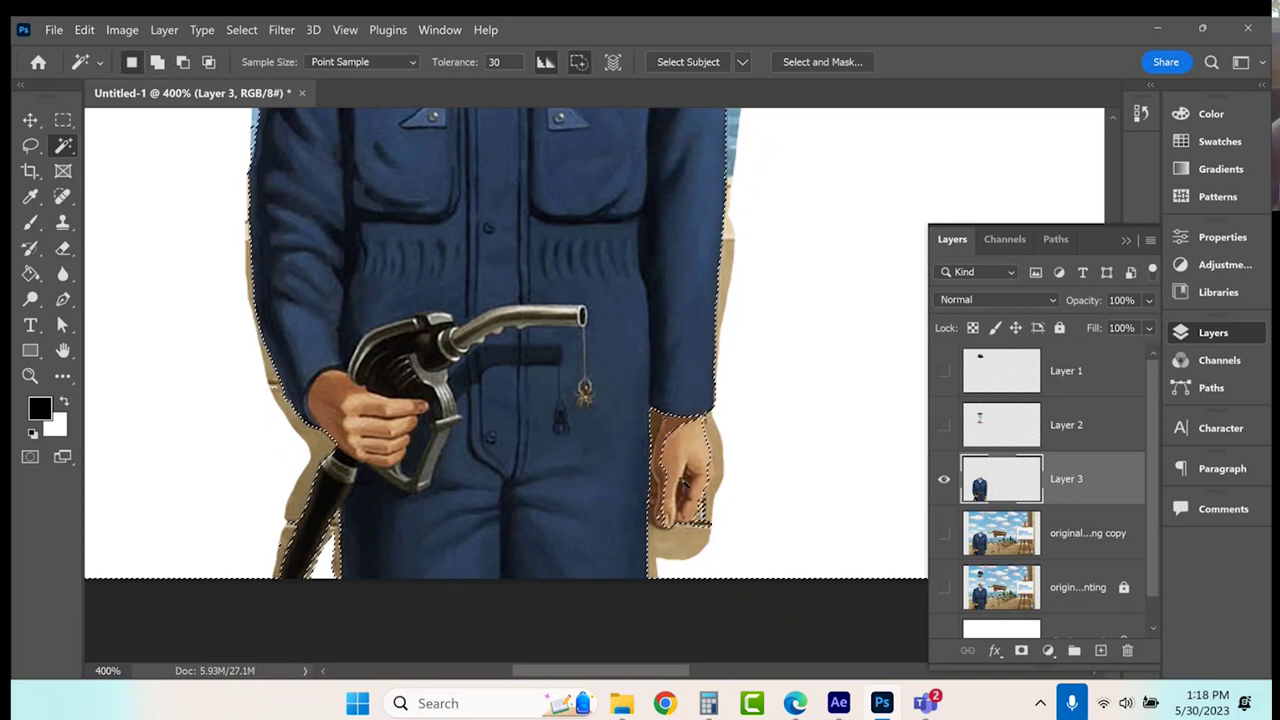
{"action": "left_click", "coordinate": [30, 375]}
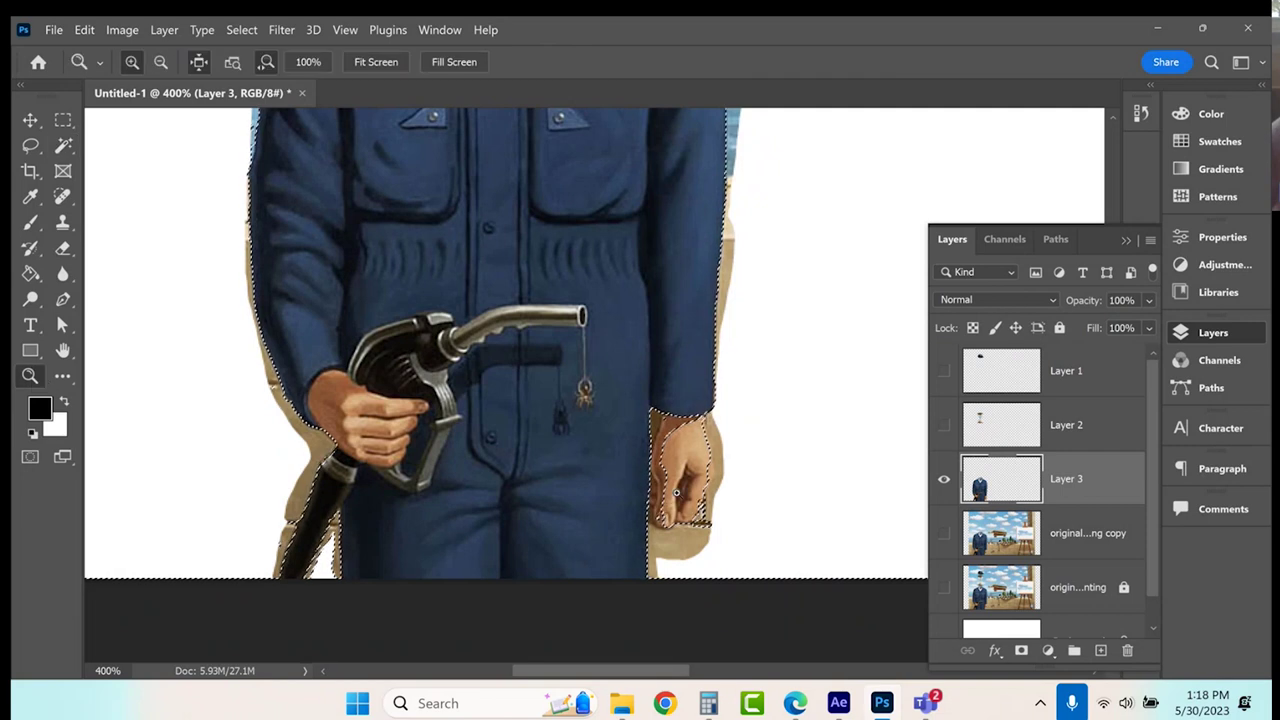
Zoom in on the right hand and lasso-subtract its edge up to the cuff.
{"action": "left_click", "coordinate": [676, 492]}
{"action": "left_click", "coordinate": [670, 478]}
{"action": "left_click", "coordinate": [665, 462]}
{"action": "left_click", "coordinate": [659, 447]}
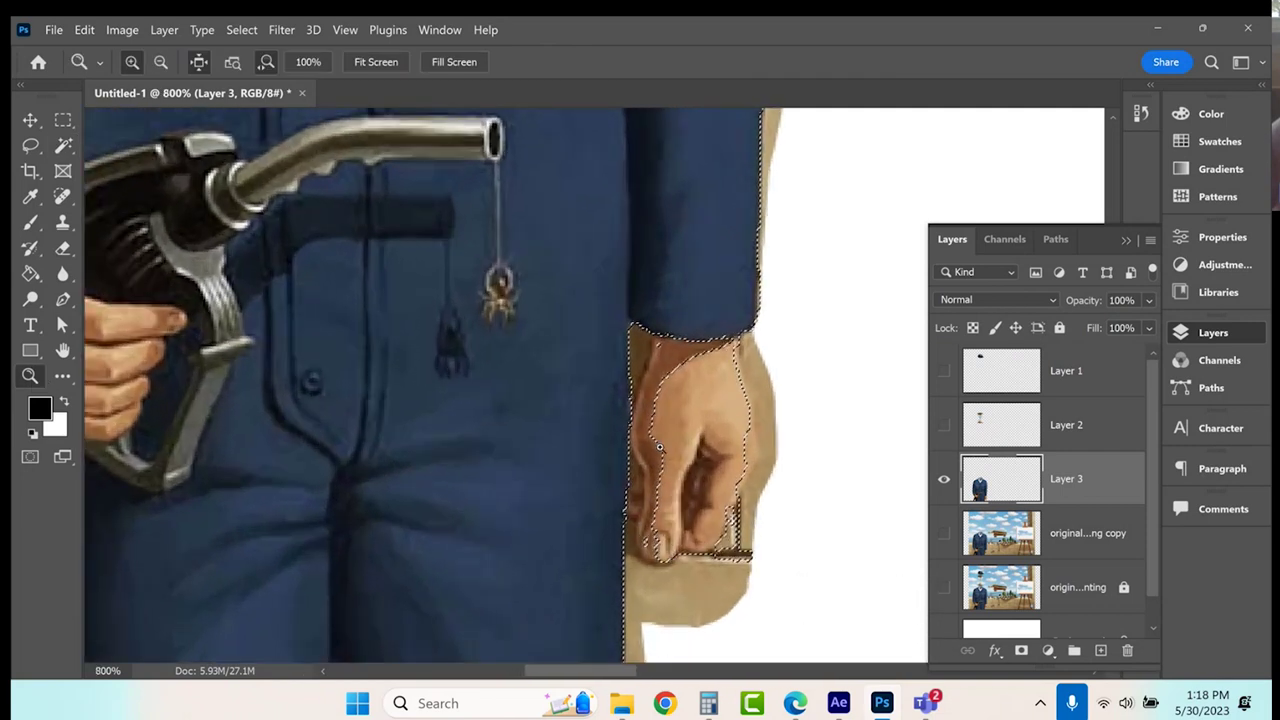
{"action": "left_click", "coordinate": [32, 143]}
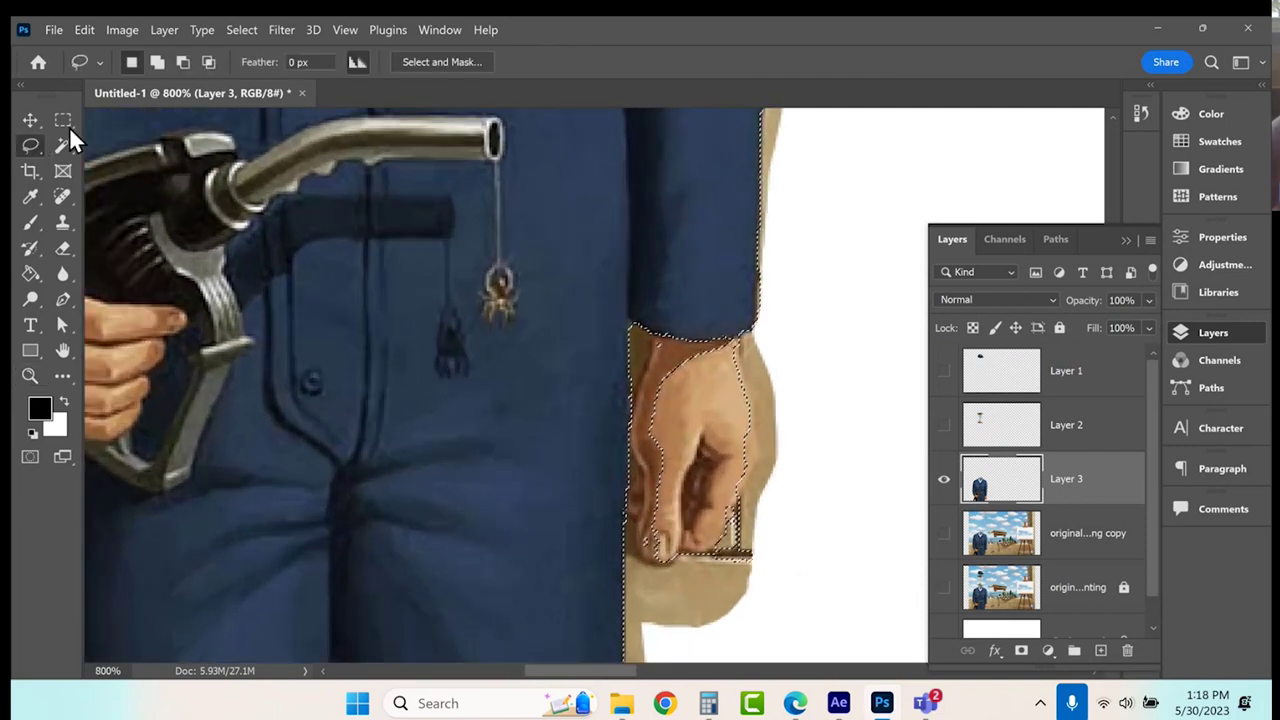
{"action": "left_click", "coordinate": [182, 61]}
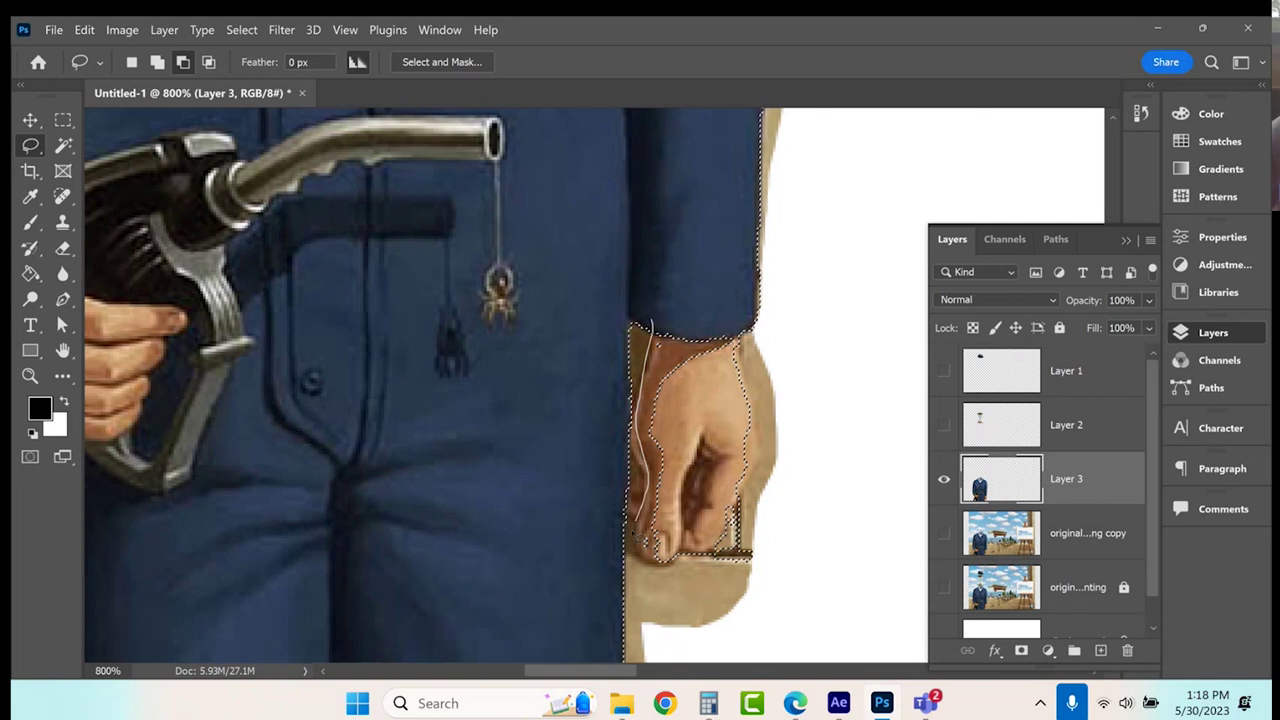
{"action": "left_click_drag", "start_coordinate": [660, 566], "coordinate": [704, 466]}
{"action": "mouse_move", "coordinate": [729, 411]}
{"action": "left_mouse_down"}
{"action": "mouse_move", "coordinate": [742, 343]}
{"action": "mouse_move", "coordinate": [724, 318]}
{"action": "left_mouse_up"}
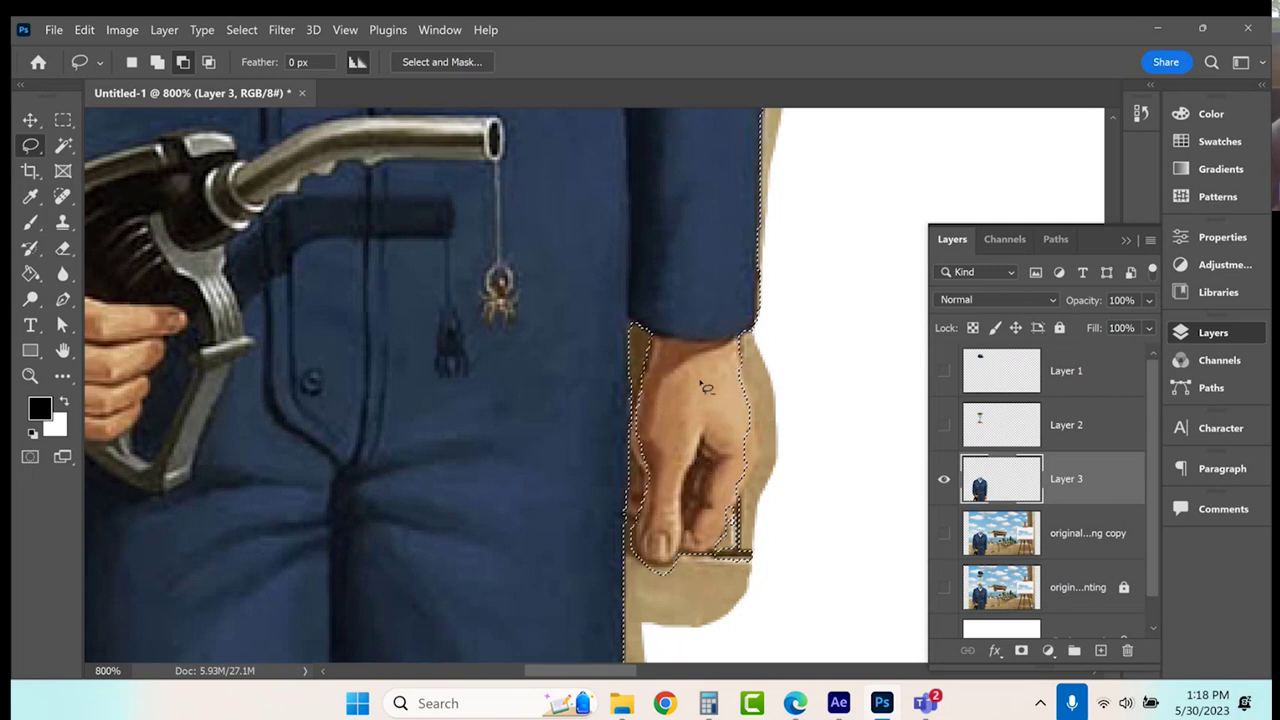
Add the wall strip and area below the hand, trim its edge, and open Select and Mask.
{"action": "left_click", "coordinate": [157, 61]}
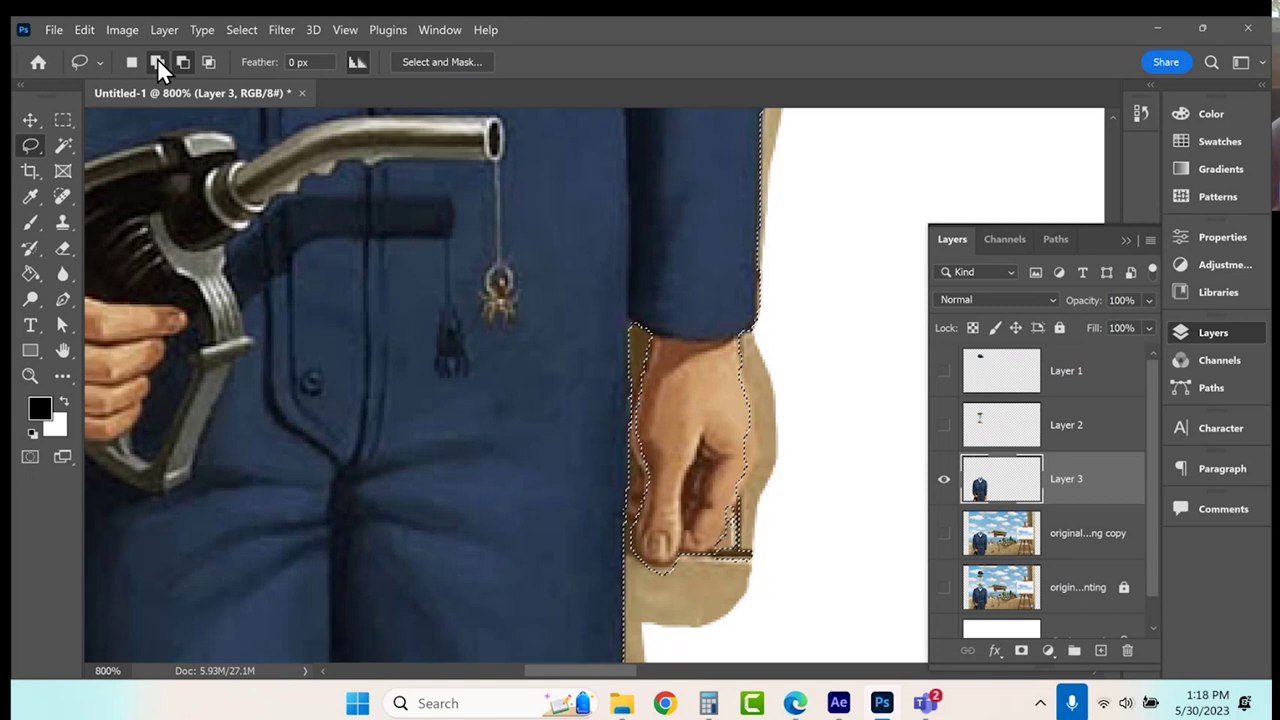
{"action": "left_click_drag", "start_coordinate": [744, 403], "coordinate": [766, 448]}
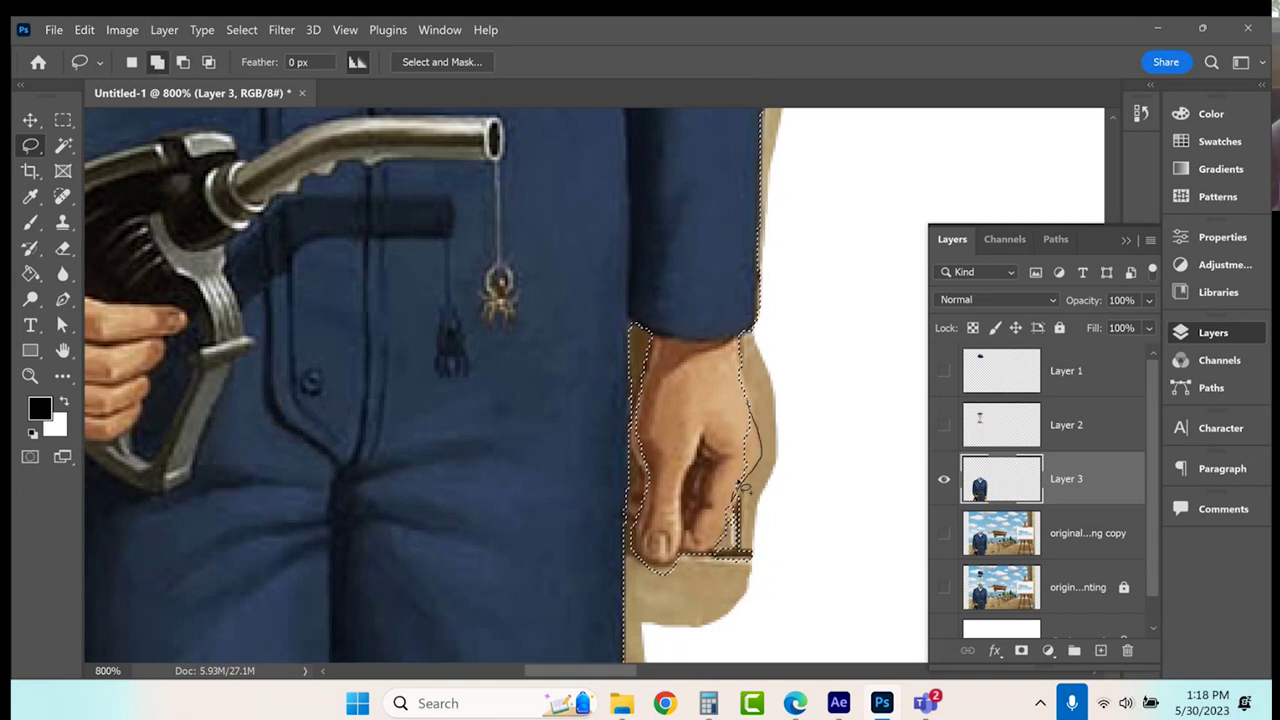
{"action": "left_click", "coordinate": [183, 61]}
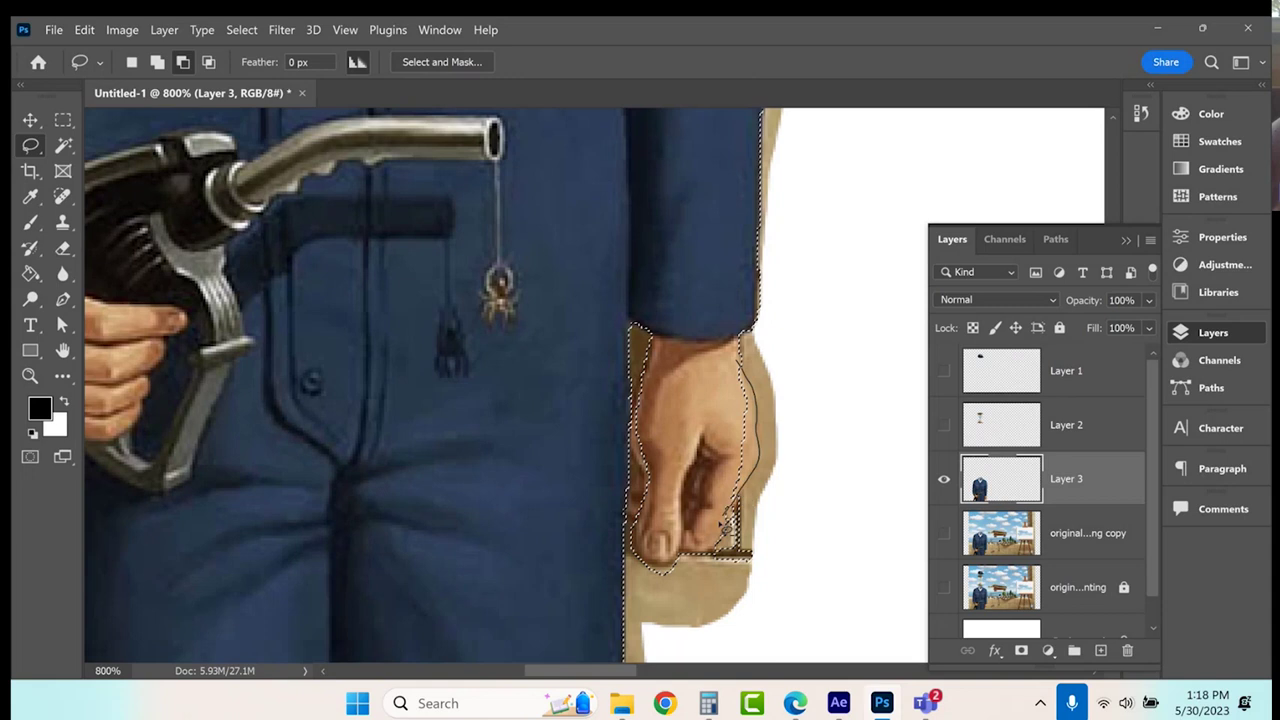
{"action": "left_click_drag", "start_coordinate": [690, 506], "coordinate": [692, 508]}
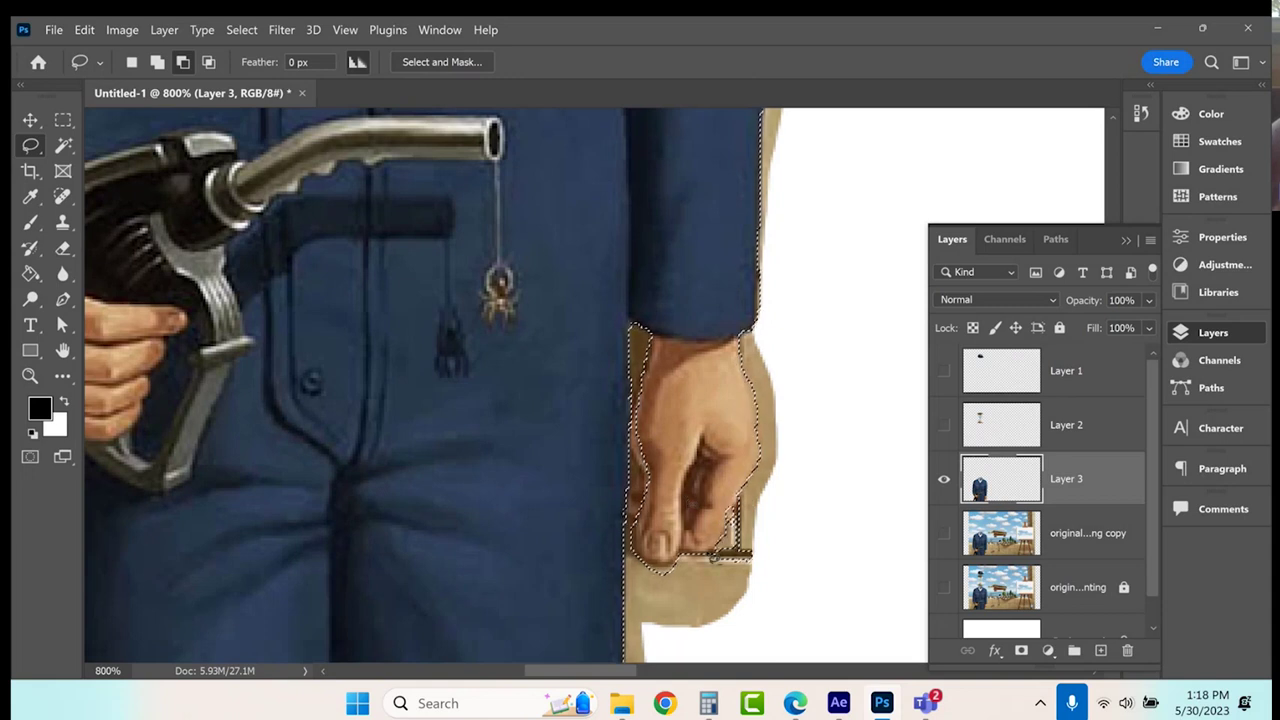
{"action": "left_click", "coordinate": [157, 61]}
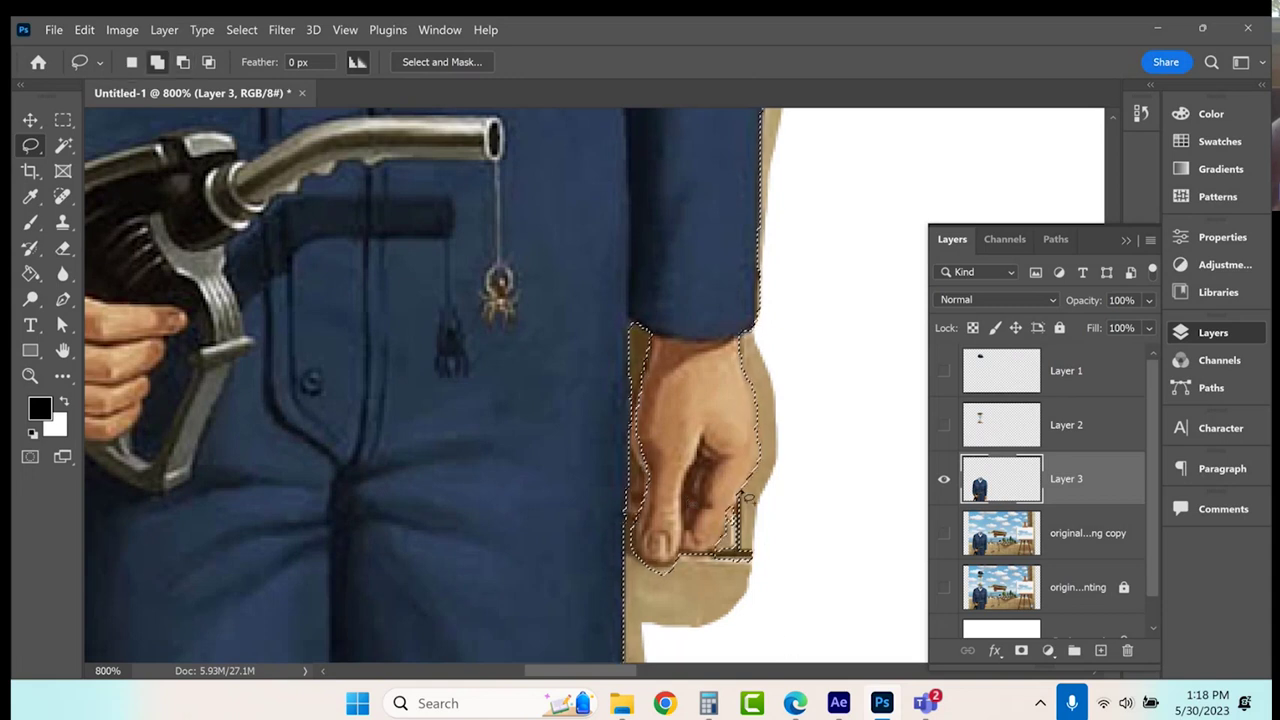
{"action": "mouse_move", "coordinate": [703, 569]}
{"action": "left_mouse_down"}
{"action": "mouse_move", "coordinate": [777, 606]}
{"action": "mouse_move", "coordinate": [809, 543]}
{"action": "mouse_move", "coordinate": [749, 583]}
{"action": "mouse_move", "coordinate": [705, 566]}
{"action": "left_mouse_up"}
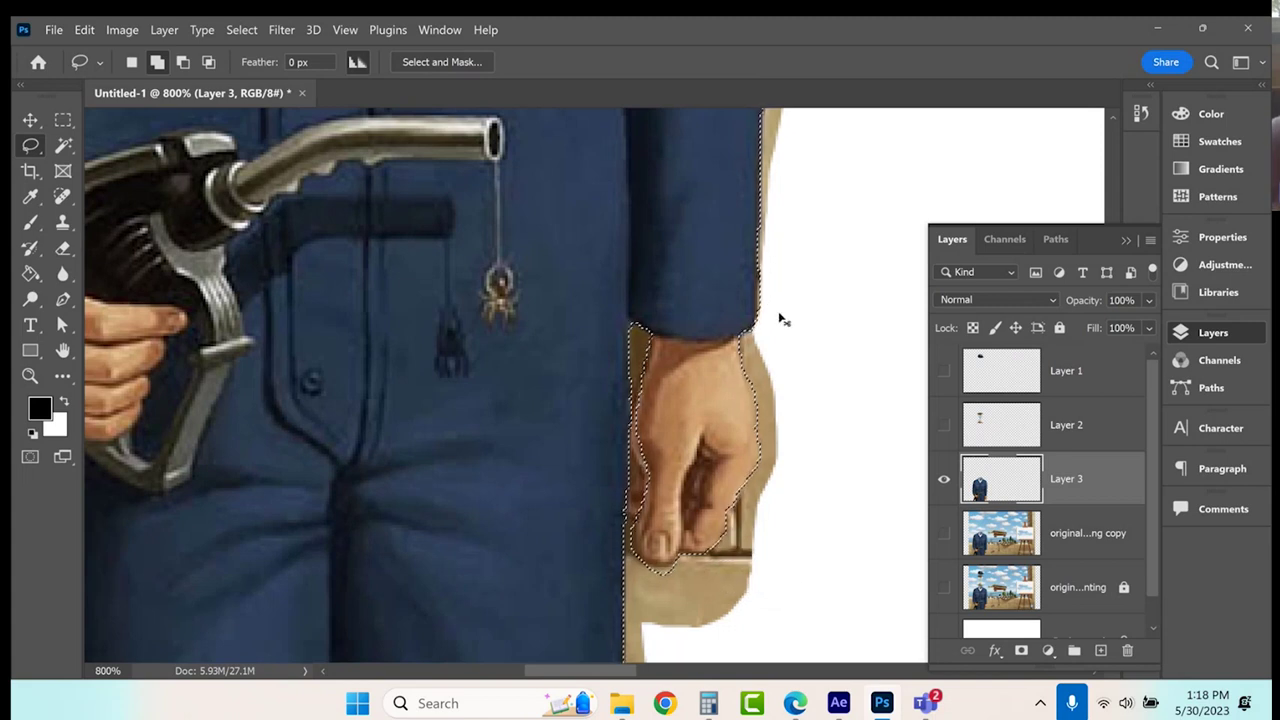
{"action": "key", "text": "ctrl+minus"}
{"action": "key", "text": "ctrl+minus"}
{"action": "key", "text": "ctrl+minus"}
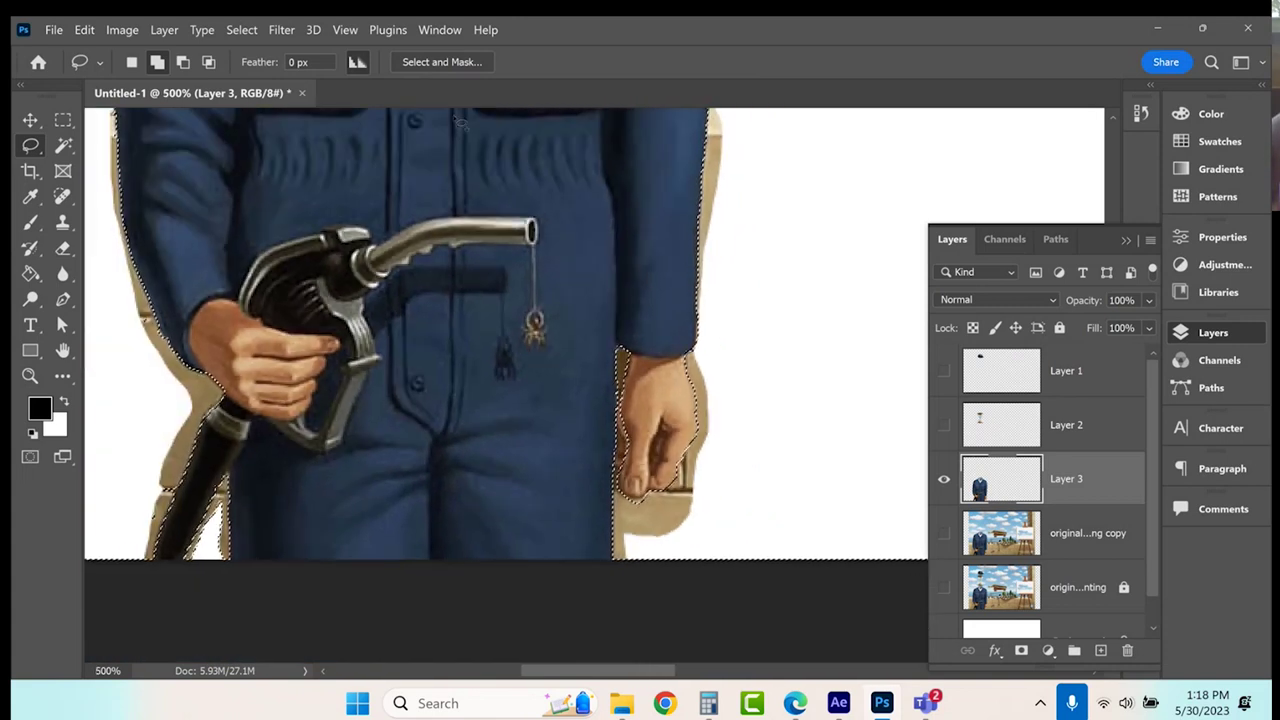
{"action": "left_click", "coordinate": [440, 61]}
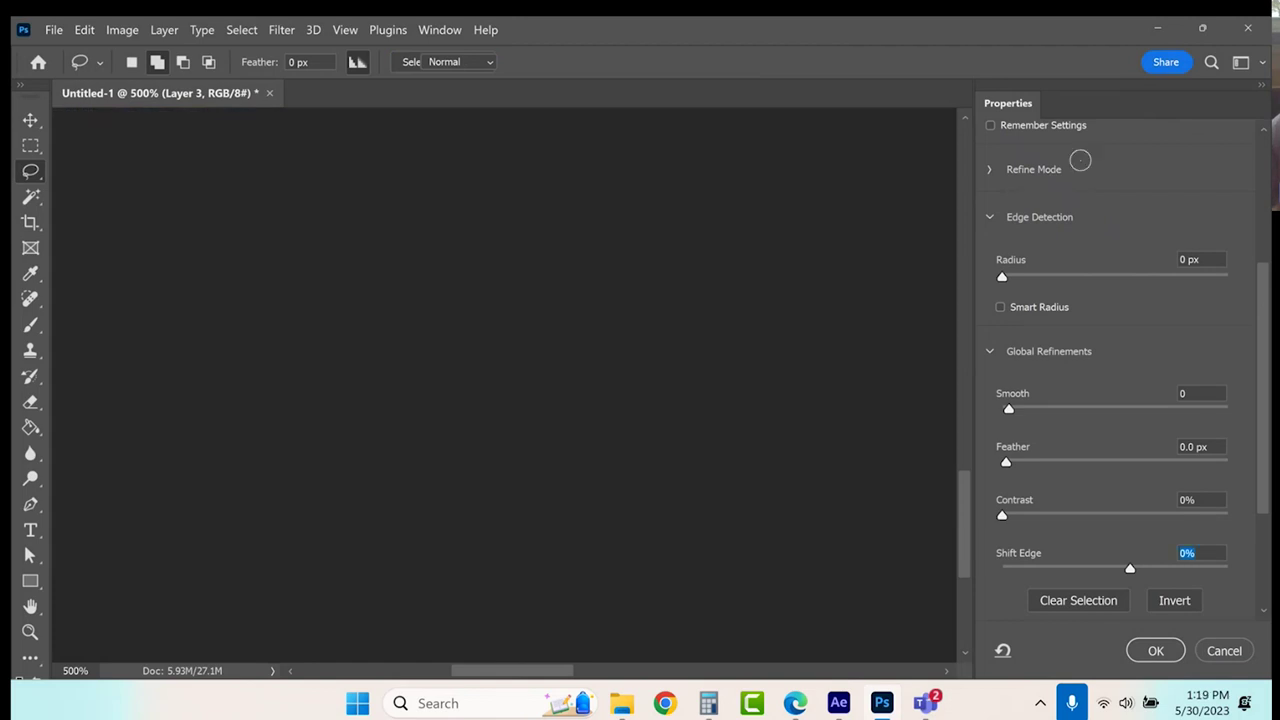
Set the mask view to Black & White and lasso-clean the stray strip by the hose.
{"action": "scroll", "coordinate": [1122, 257], "scroll_direction": "up", "scroll_amount": 2}
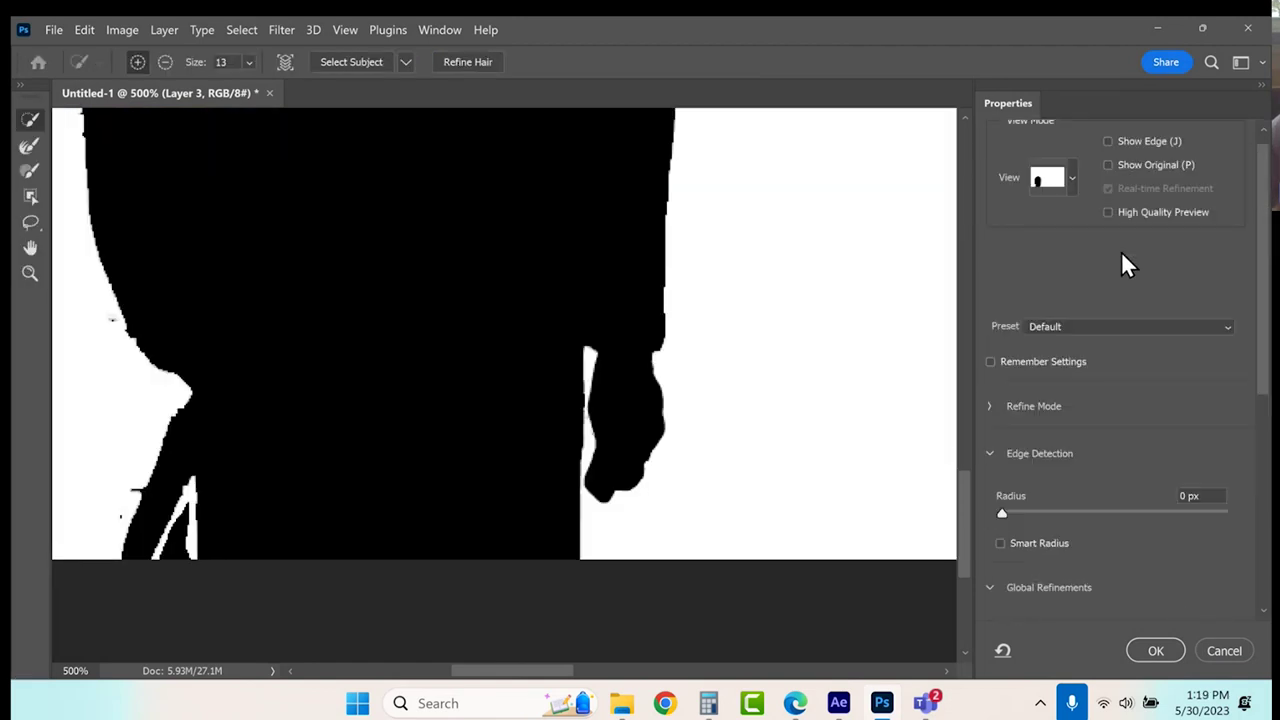
{"action": "left_click", "coordinate": [1064, 170]}
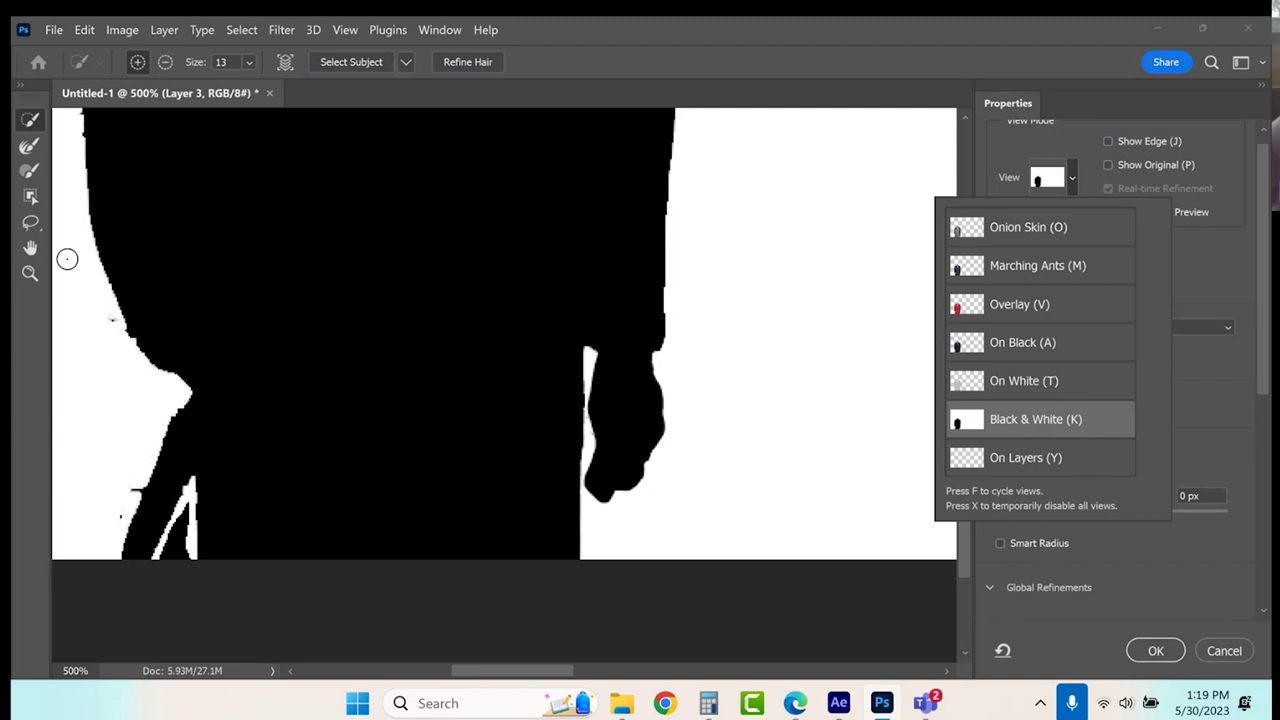
{"action": "left_click", "coordinate": [32, 222]}
{"action": "left_click", "coordinate": [31, 222]}
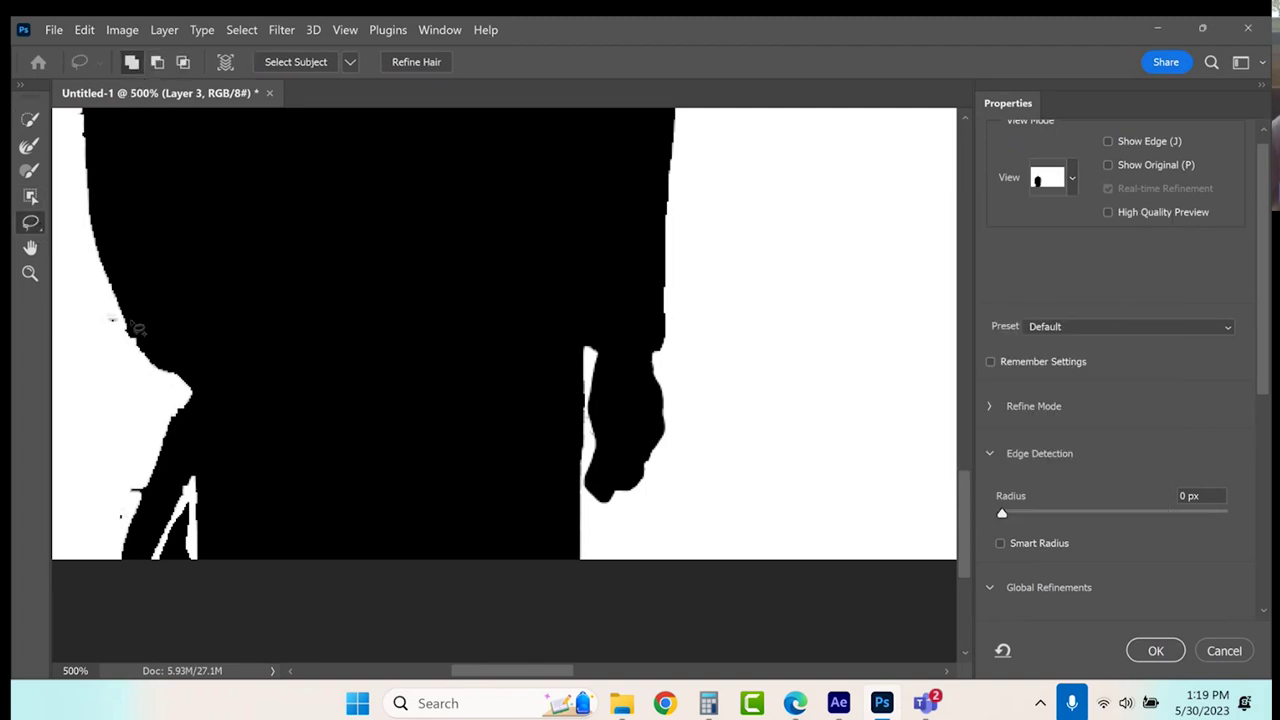
{"action": "mouse_move", "coordinate": [106, 286]}
{"action": "left_mouse_down"}
{"action": "mouse_move", "coordinate": [150, 356]}
{"action": "mouse_move", "coordinate": [114, 371]}
{"action": "left_mouse_up"}
{"action": "mouse_move", "coordinate": [150, 455]}
{"action": "left_mouse_down"}
{"action": "mouse_move", "coordinate": [133, 543]}
{"action": "mouse_move", "coordinate": [106, 460]}
{"action": "left_mouse_up"}
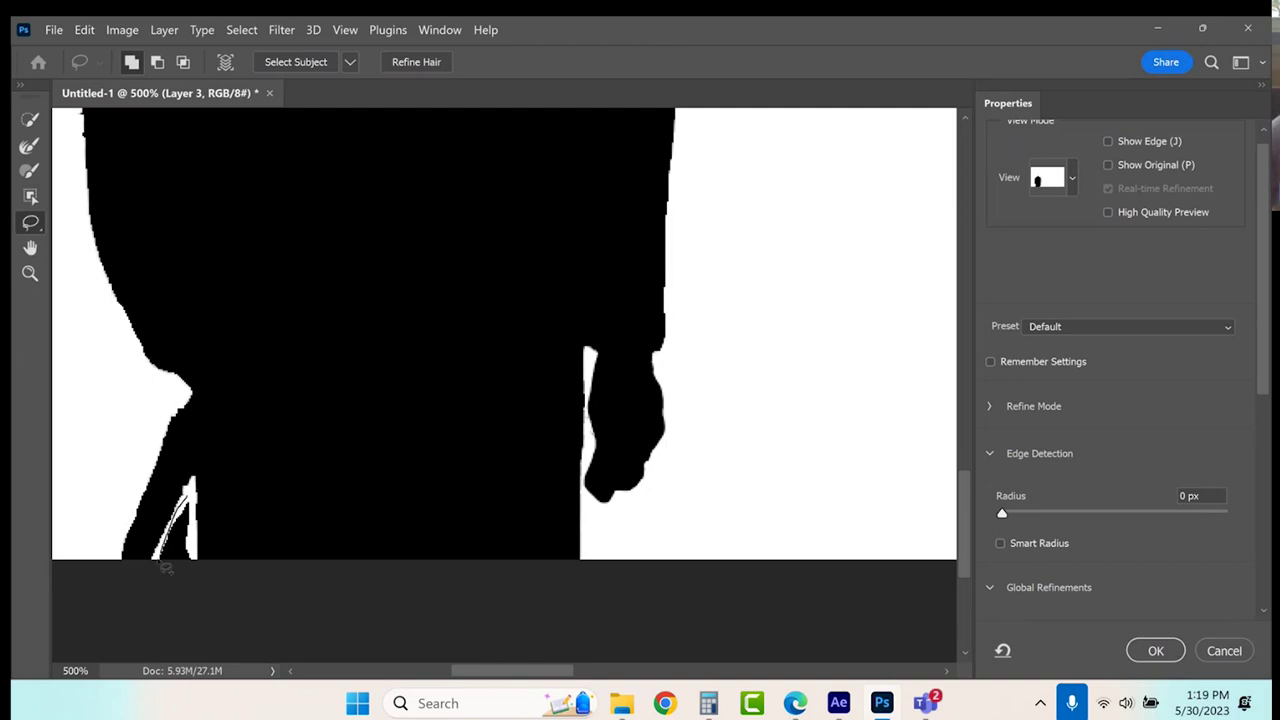
{"action": "left_click_drag", "start_coordinate": [199, 578], "coordinate": [197, 509]}
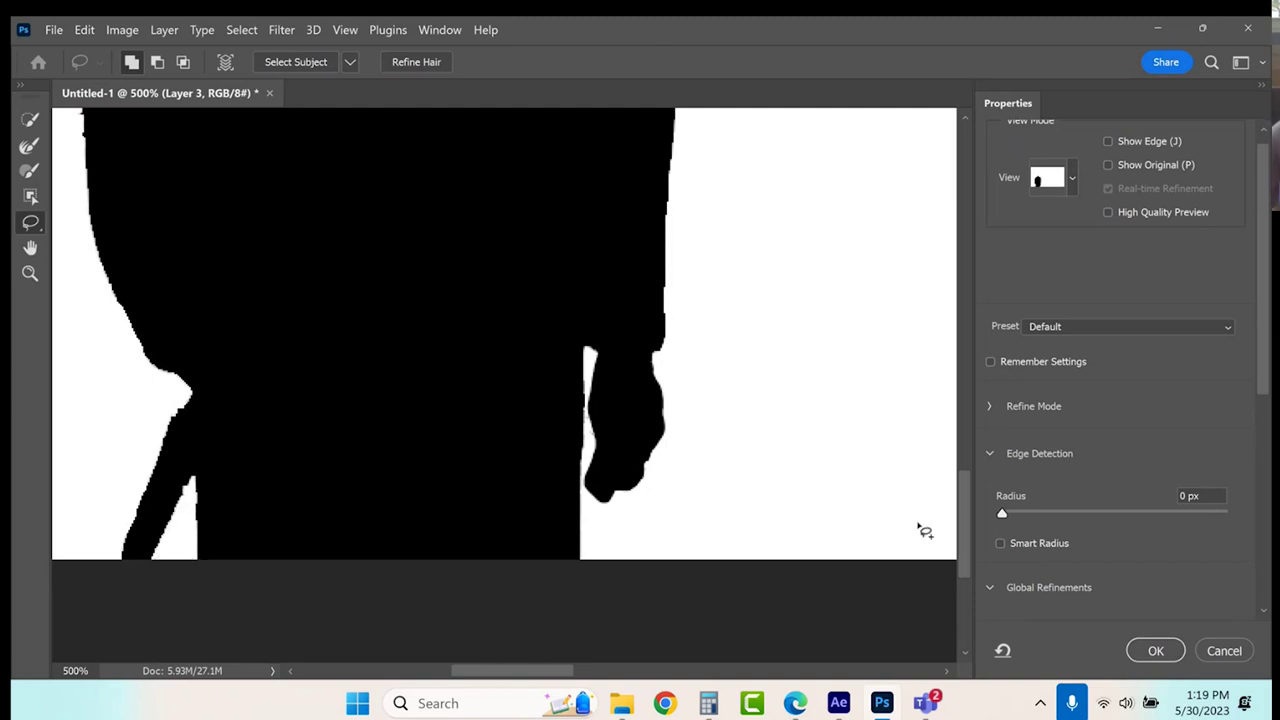
Set Smooth 3, Feather 0.6 px and Shift Edge +24%, then apply the refinement.
{"action": "scroll", "coordinate": [1146, 526], "scroll_direction": "down", "scroll_amount": 5}
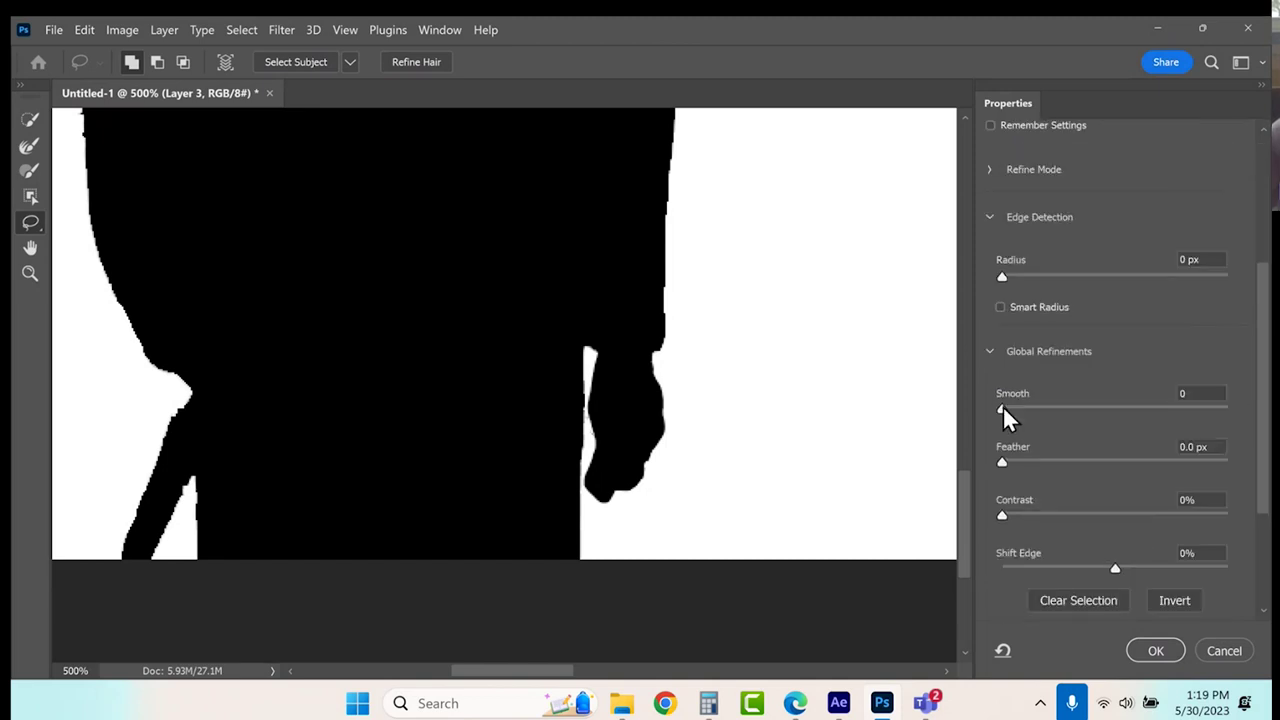
{"action": "left_click_drag", "start_coordinate": [1003, 409], "coordinate": [1009, 409]}
{"action": "left_click_drag", "start_coordinate": [1002, 464], "coordinate": [1009, 463]}
{"action": "left_click_drag", "start_coordinate": [1117, 567], "coordinate": [1142, 565]}
{"action": "left_click", "coordinate": [1156, 650]}
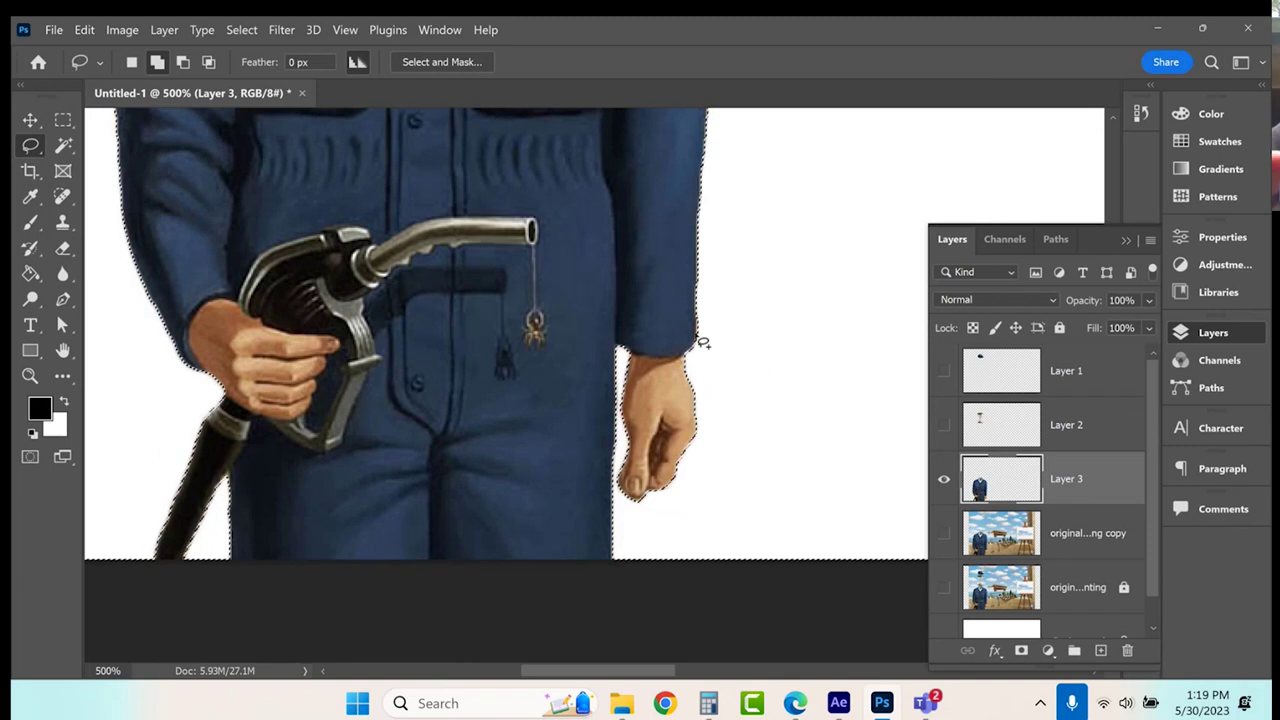
Deselect, hide Layer 3's figure cut-out, show the original painting copy, and choose the Clone Stamp tool.
{"action": "scroll", "coordinate": [700, 342], "scroll_direction": "down", "scroll_amount": 3}
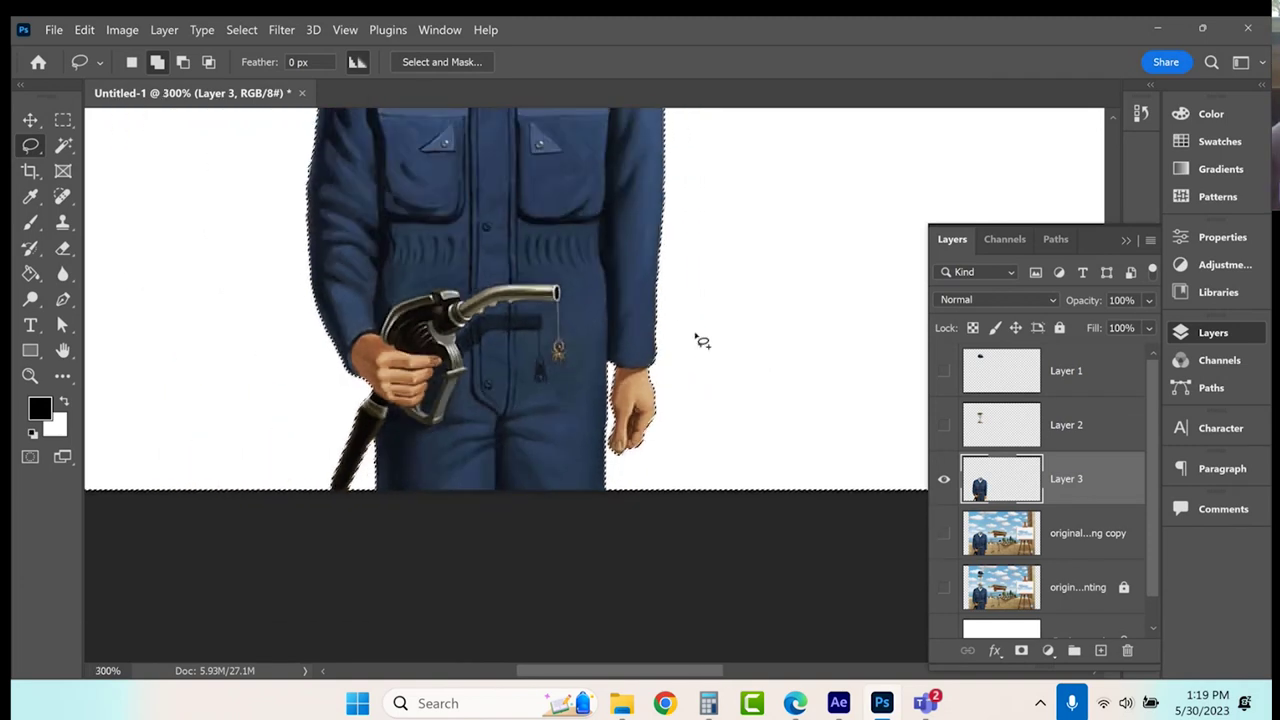
{"action": "scroll", "coordinate": [682, 328], "scroll_direction": "up", "scroll_amount": 4}
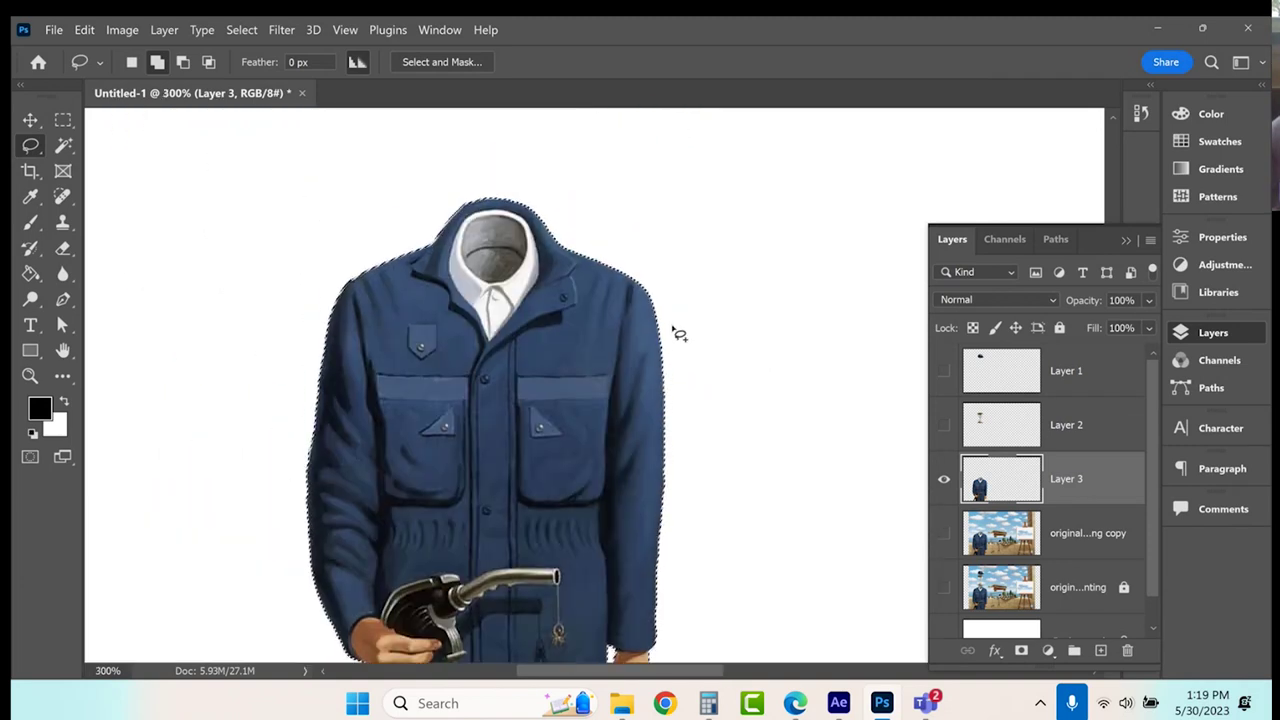
{"action": "scroll", "coordinate": [677, 339], "scroll_direction": "down", "scroll_amount": 1}
{"action": "left_click", "coordinate": [63, 119]}
{"action": "left_click", "coordinate": [214, 206]}
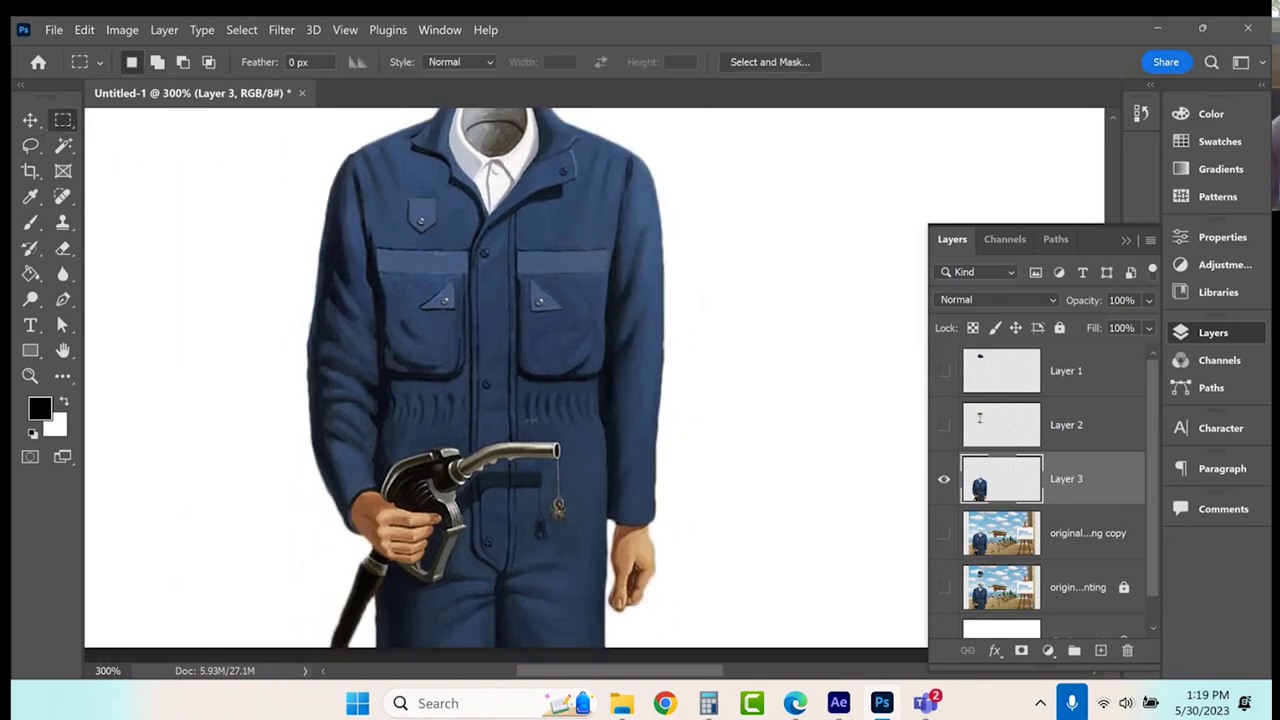
{"action": "left_click", "coordinate": [943, 535], "text": "alt"}
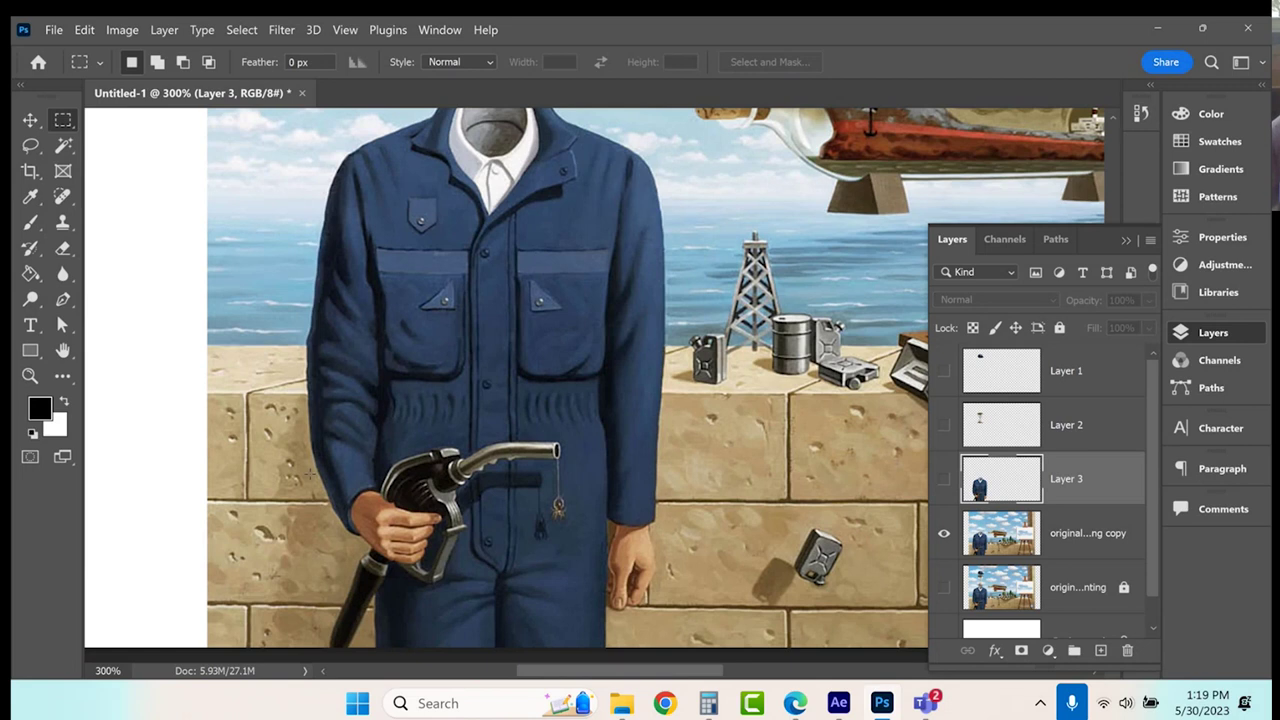
{"action": "scroll", "coordinate": [330, 480], "scroll_direction": "down", "scroll_amount": 3}
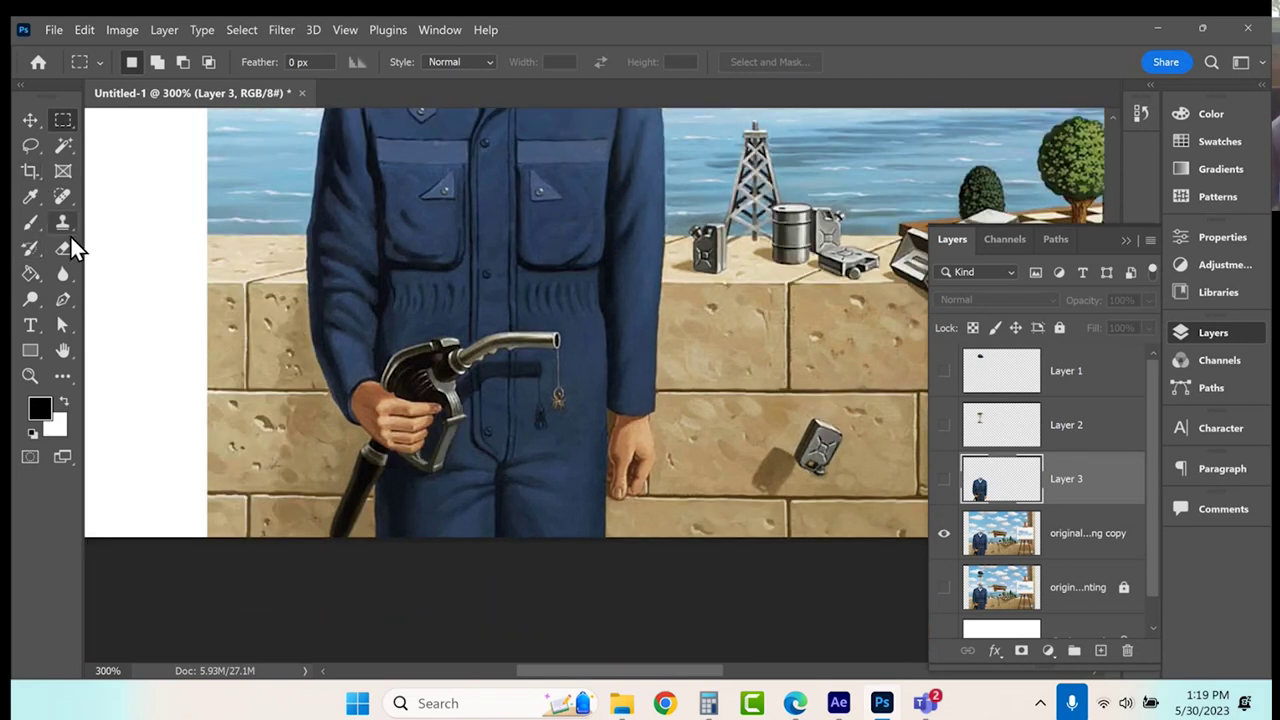
{"action": "left_click", "coordinate": [62, 222]}
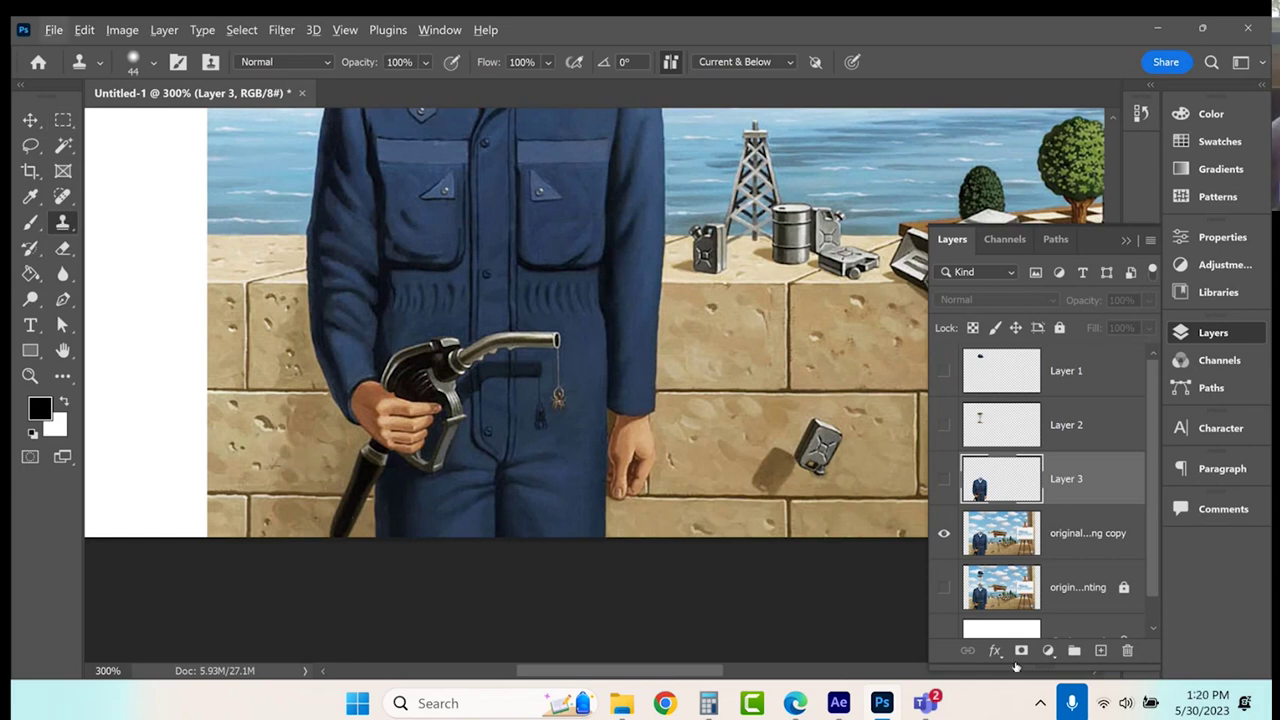
On the painting copy, clone wall over the sleeve cuff, wrist, trousers and area under the nozzle.
{"action": "left_click", "coordinate": [956, 532]}
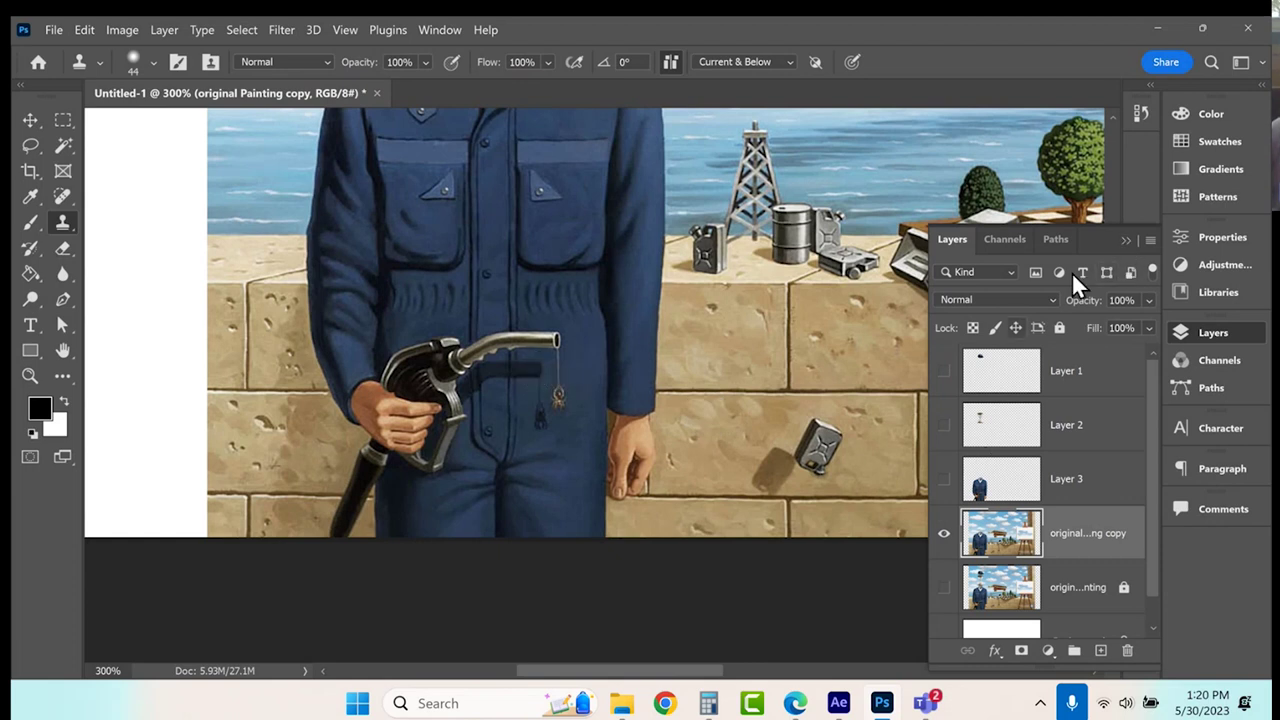
{"action": "left_click", "coordinate": [1127, 239]}
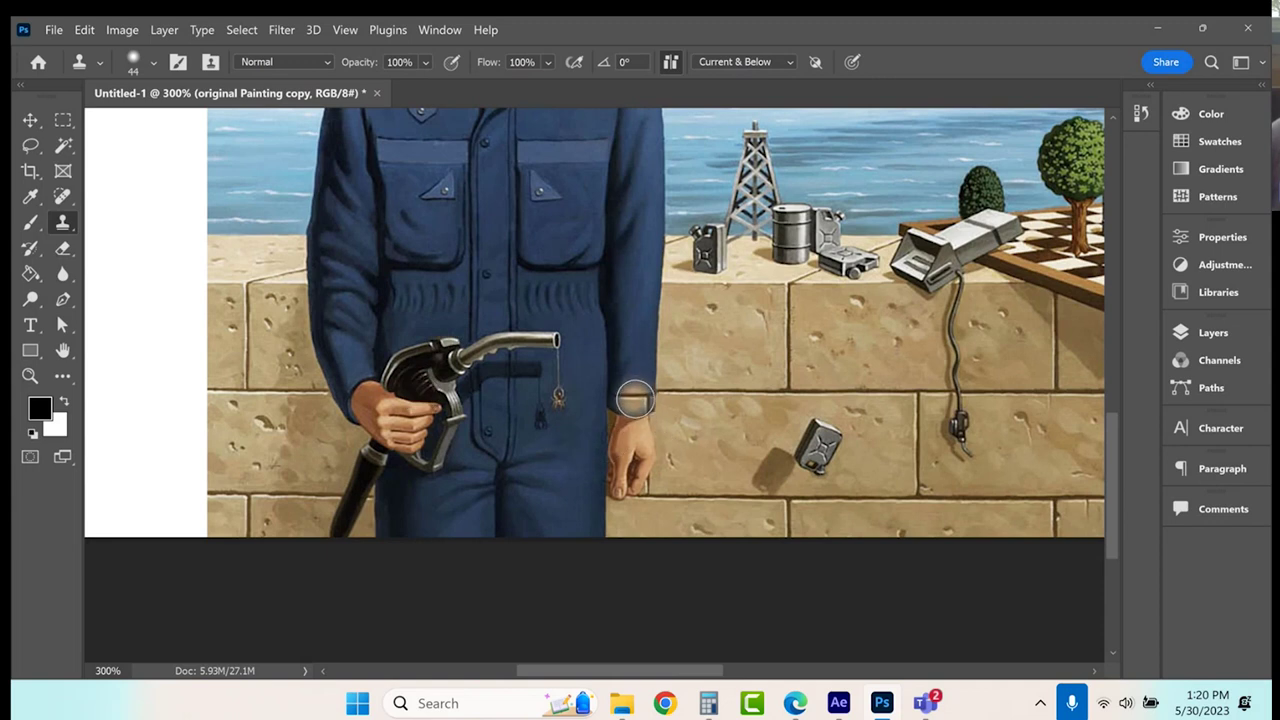
{"action": "mouse_move", "coordinate": [634, 394]}
{"action": "left_mouse_down"}
{"action": "mouse_move", "coordinate": [632, 372]}
{"action": "mouse_move", "coordinate": [645, 480]}
{"action": "mouse_move", "coordinate": [630, 495]}
{"action": "mouse_move", "coordinate": [603, 398]}
{"action": "mouse_move", "coordinate": [502, 380]}
{"action": "mouse_move", "coordinate": [388, 384]}
{"action": "left_mouse_up"}
{"action": "mouse_move", "coordinate": [432, 398]}
{"action": "left_mouse_down"}
{"action": "mouse_move", "coordinate": [580, 450]}
{"action": "mouse_move", "coordinate": [600, 520]}
{"action": "mouse_move", "coordinate": [560, 470]}
{"action": "mouse_move", "coordinate": [551, 509]}
{"action": "mouse_move", "coordinate": [483, 449]}
{"action": "mouse_move", "coordinate": [490, 515]}
{"action": "mouse_move", "coordinate": [437, 475]}
{"action": "mouse_move", "coordinate": [508, 534]}
{"action": "mouse_move", "coordinate": [346, 534]}
{"action": "mouse_move", "coordinate": [449, 566]}
{"action": "mouse_move", "coordinate": [330, 528]}
{"action": "mouse_move", "coordinate": [346, 479]}
{"action": "mouse_move", "coordinate": [390, 455]}
{"action": "mouse_move", "coordinate": [441, 508]}
{"action": "left_mouse_up"}
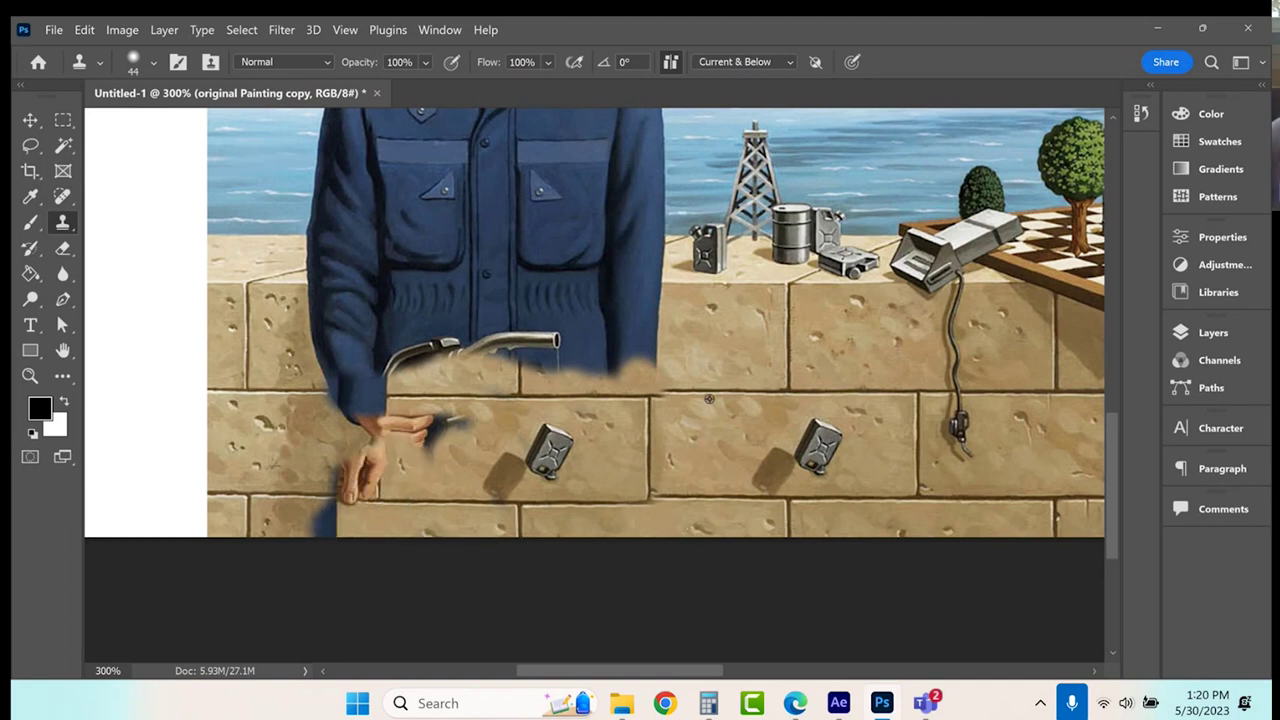
{"action": "left_click", "coordinate": [784, 388], "text": "alt"}
{"action": "mouse_move", "coordinate": [514, 394]}
{"action": "left_mouse_down"}
{"action": "mouse_move", "coordinate": [525, 302]}
{"action": "mouse_move", "coordinate": [618, 313]}
{"action": "mouse_move", "coordinate": [538, 346]}
{"action": "mouse_move", "coordinate": [600, 368]}
{"action": "mouse_move", "coordinate": [652, 355]}
{"action": "mouse_move", "coordinate": [642, 300]}
{"action": "mouse_move", "coordinate": [648, 361]}
{"action": "mouse_move", "coordinate": [470, 332]}
{"action": "mouse_move", "coordinate": [326, 346]}
{"action": "mouse_move", "coordinate": [428, 358]}
{"action": "mouse_move", "coordinate": [432, 378]}
{"action": "mouse_move", "coordinate": [490, 395]}
{"action": "mouse_move", "coordinate": [272, 400]}
{"action": "left_mouse_up"}
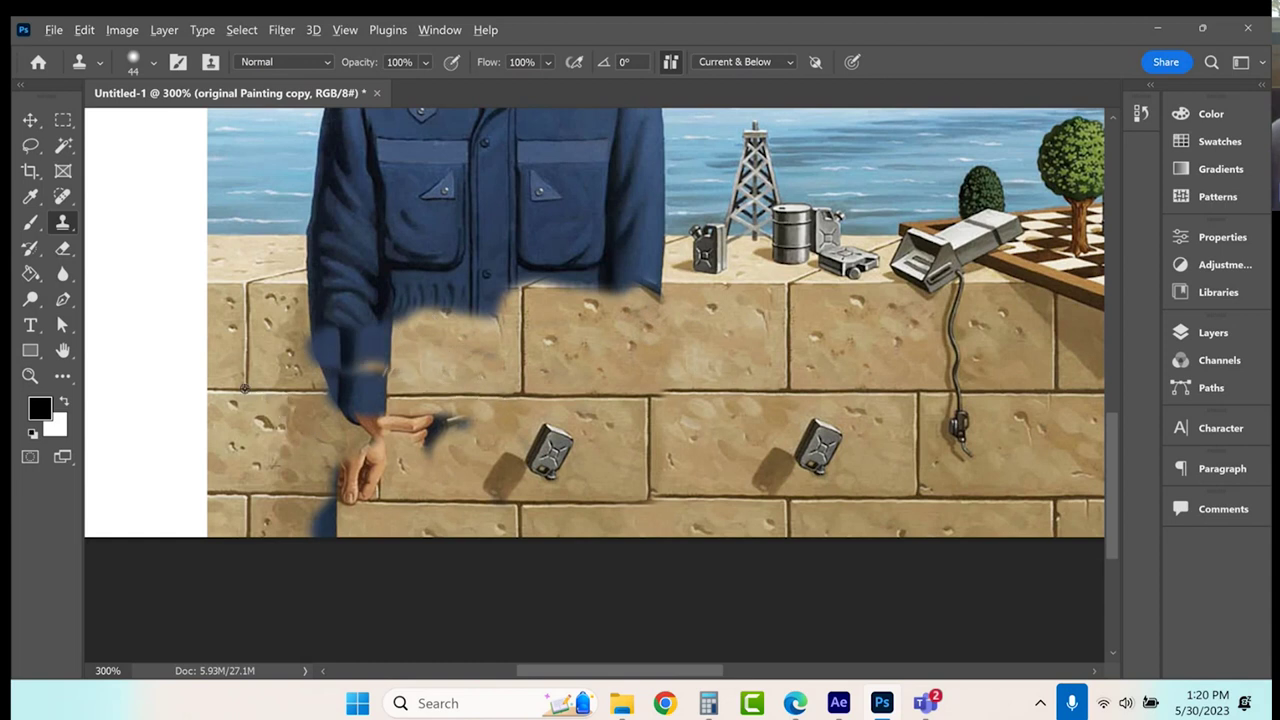
Clone wall texture over the hand's fingers, the blue mark and the jacket's lower-right edge.
{"action": "left_click", "coordinate": [246, 381], "text": "alt"}
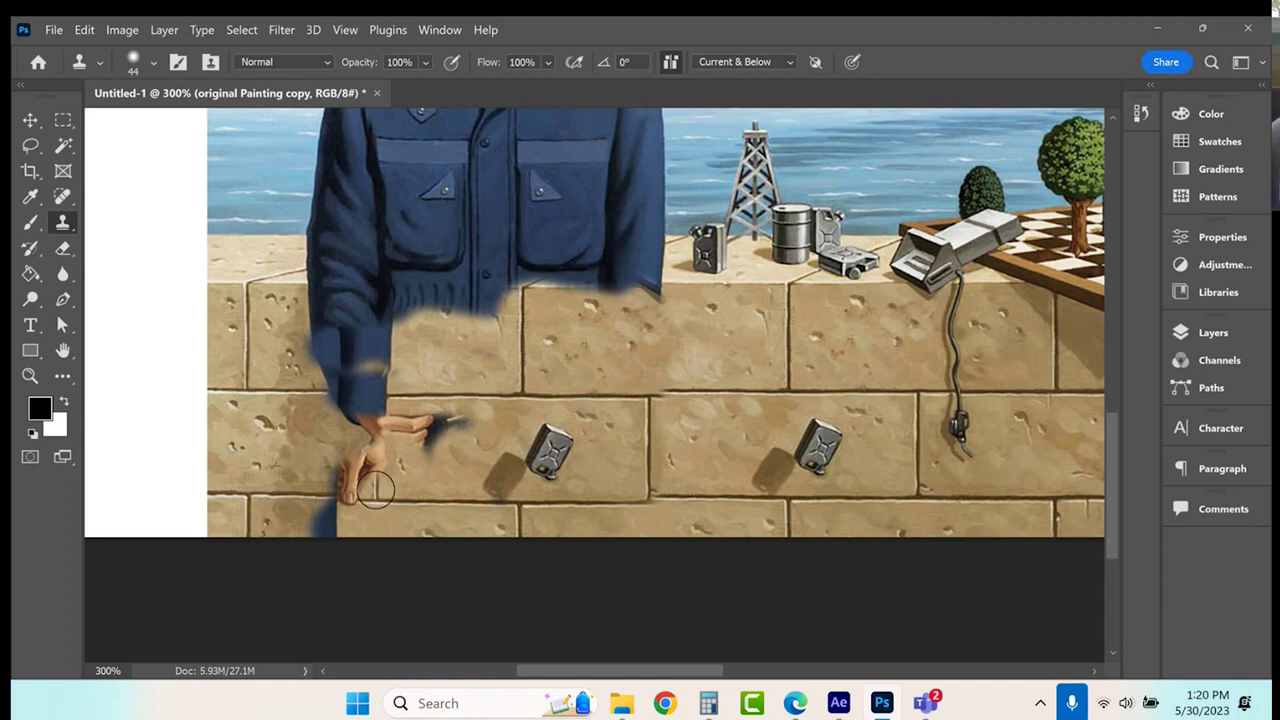
{"action": "mouse_move", "coordinate": [374, 480]}
{"action": "left_mouse_down"}
{"action": "mouse_move", "coordinate": [365, 420]}
{"action": "mouse_move", "coordinate": [435, 428]}
{"action": "mouse_move", "coordinate": [360, 410]}
{"action": "mouse_move", "coordinate": [348, 478]}
{"action": "mouse_move", "coordinate": [375, 490]}
{"action": "left_mouse_up"}
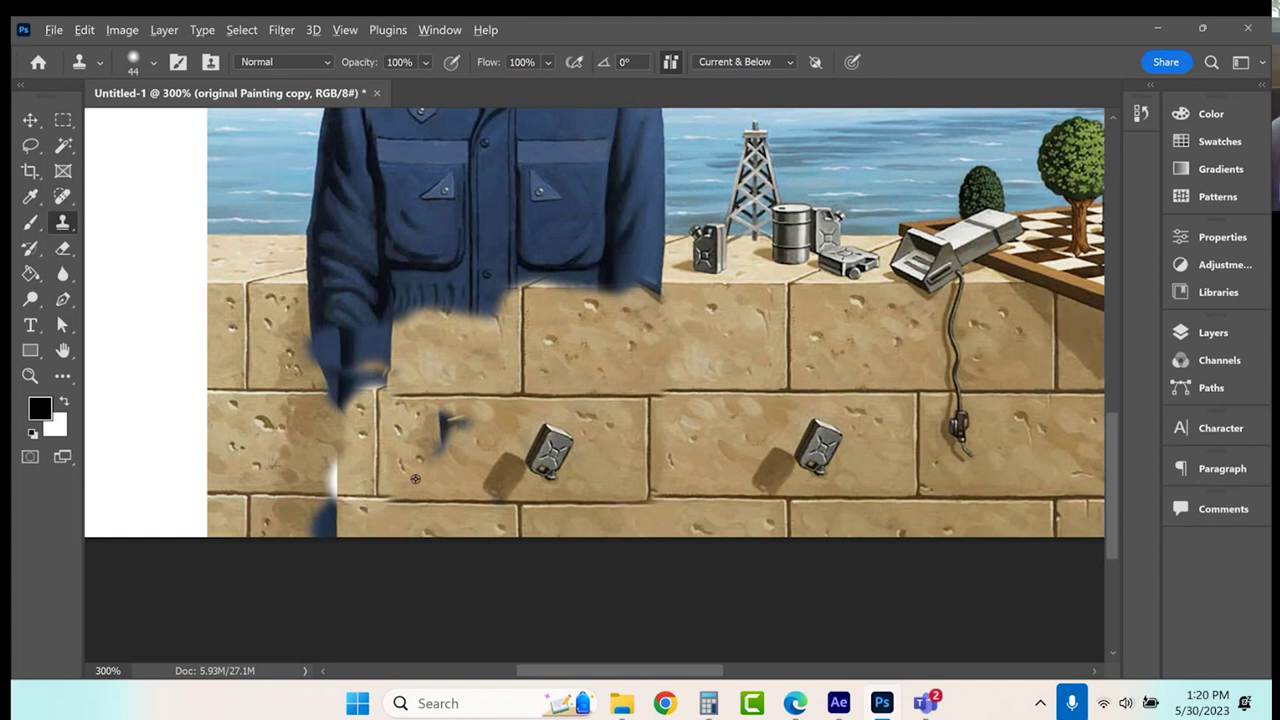
{"action": "left_click_drag", "start_coordinate": [446, 434], "coordinate": [455, 405]}
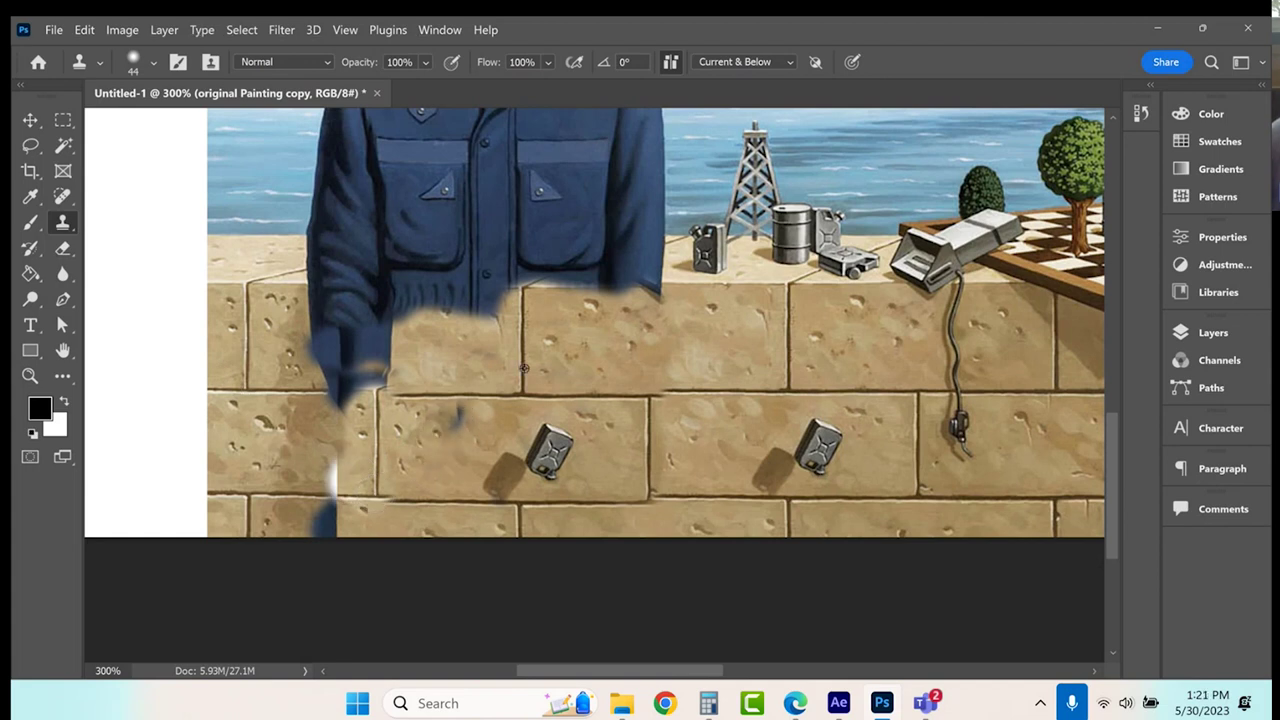
{"action": "left_click", "coordinate": [760, 295], "text": "alt"}
{"action": "left_click_drag", "start_coordinate": [655, 292], "coordinate": [492, 300]}
{"action": "mouse_move", "coordinate": [581, 303]}
{"action": "left_mouse_down"}
{"action": "mouse_move", "coordinate": [457, 289]}
{"action": "mouse_move", "coordinate": [550, 298]}
{"action": "mouse_move", "coordinate": [570, 325]}
{"action": "left_mouse_up"}
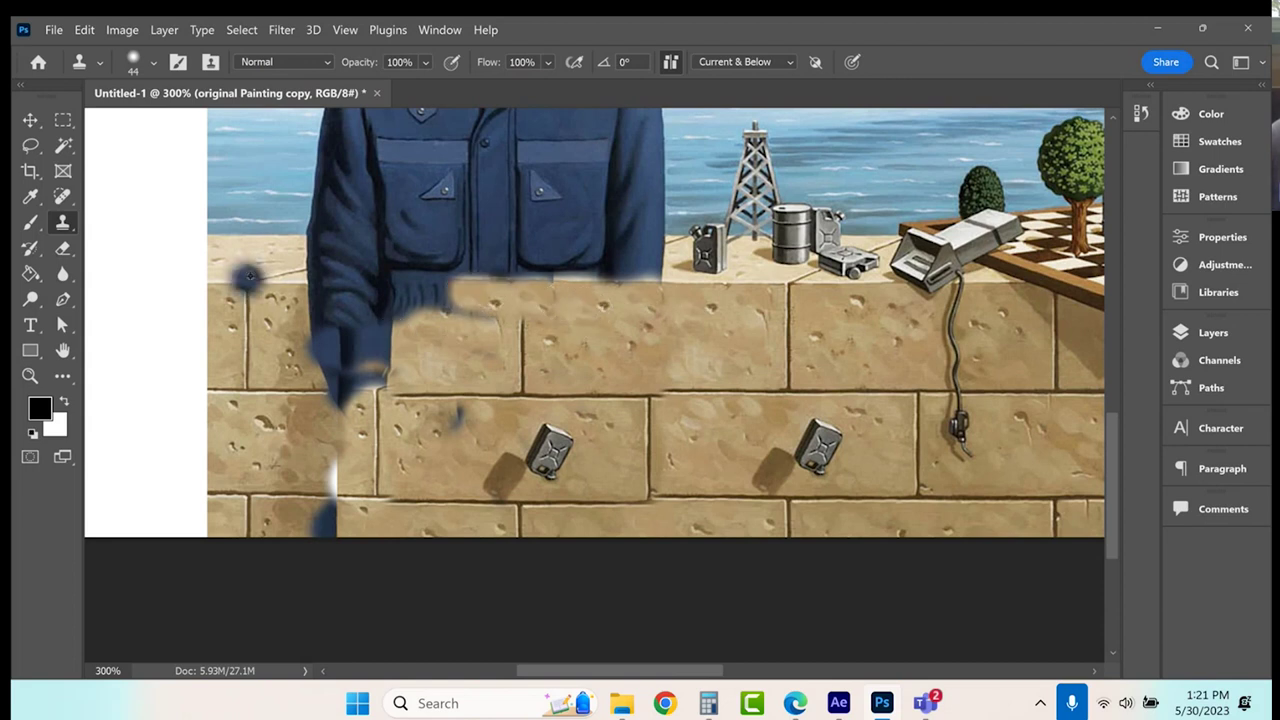
Cover the remaining blue patches at the jacket edge and painting bottom, plus the jerry can, with wall.
{"action": "left_click", "coordinate": [307, 301], "text": "alt"}
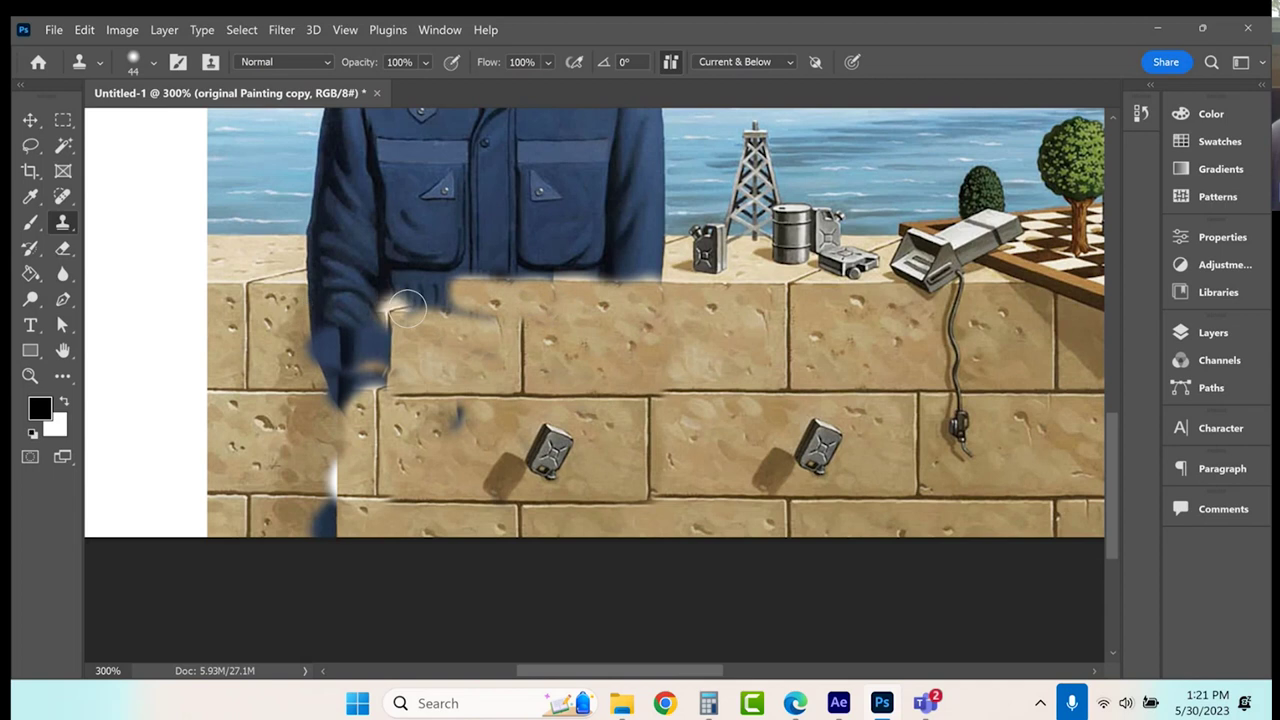
{"action": "mouse_move", "coordinate": [529, 286]}
{"action": "left_mouse_down"}
{"action": "mouse_move", "coordinate": [620, 292]}
{"action": "mouse_move", "coordinate": [534, 274]}
{"action": "mouse_move", "coordinate": [458, 279]}
{"action": "left_mouse_up"}
{"action": "mouse_move", "coordinate": [337, 455]}
{"action": "left_mouse_down"}
{"action": "mouse_move", "coordinate": [337, 486]}
{"action": "mouse_move", "coordinate": [345, 465]}
{"action": "left_mouse_up"}
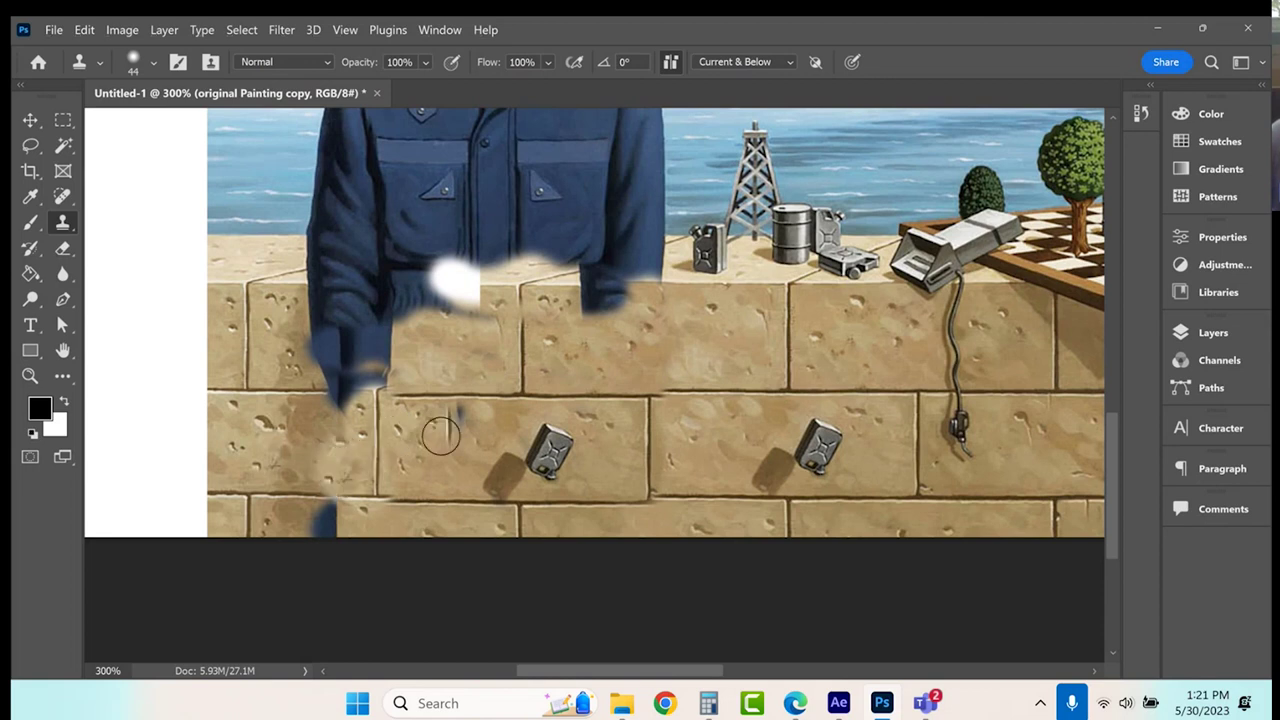
{"action": "scroll", "coordinate": [429, 455], "scroll_direction": "down", "scroll_amount": 2}
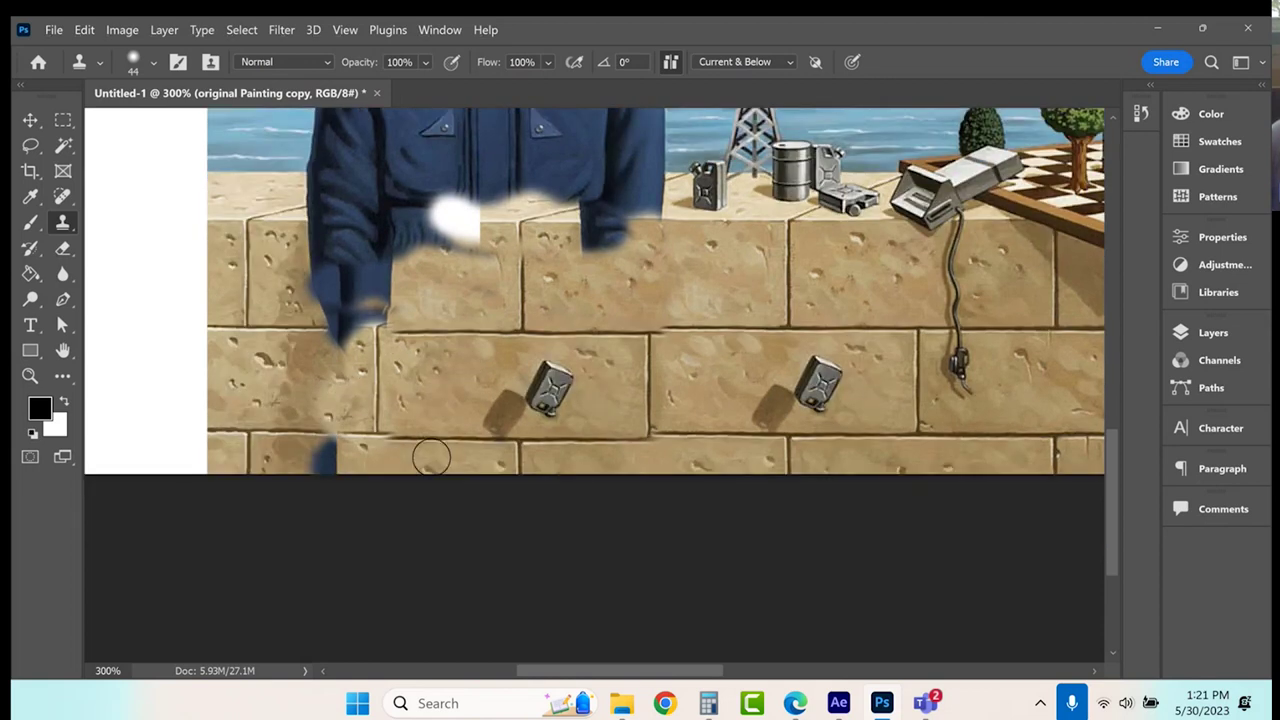
{"action": "mouse_move", "coordinate": [386, 413]}
{"action": "left_mouse_down"}
{"action": "mouse_move", "coordinate": [322, 420]}
{"action": "mouse_move", "coordinate": [339, 447]}
{"action": "left_mouse_up"}
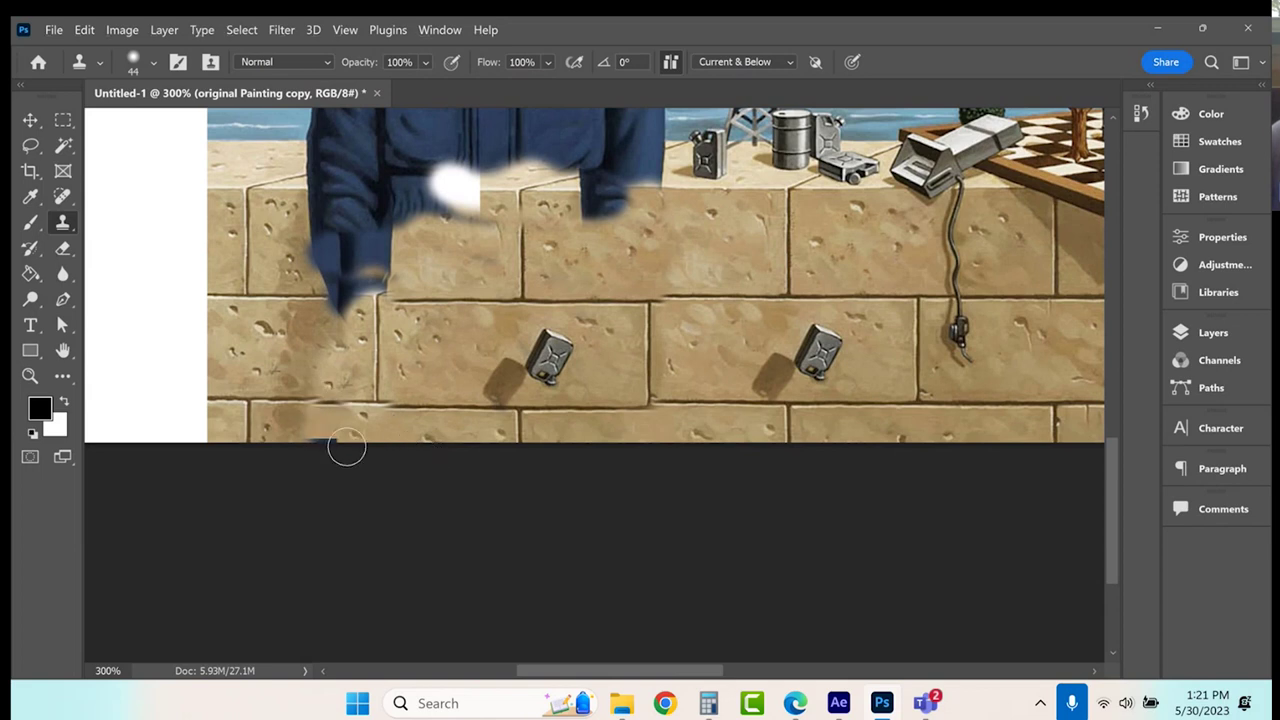
{"action": "mouse_move", "coordinate": [482, 359]}
{"action": "left_mouse_down"}
{"action": "mouse_move", "coordinate": [500, 374]}
{"action": "mouse_move", "coordinate": [556, 347]}
{"action": "mouse_move", "coordinate": [566, 353]}
{"action": "mouse_move", "coordinate": [549, 375]}
{"action": "mouse_move", "coordinate": [586, 377]}
{"action": "mouse_move", "coordinate": [580, 357]}
{"action": "mouse_move", "coordinate": [543, 371]}
{"action": "left_mouse_up"}
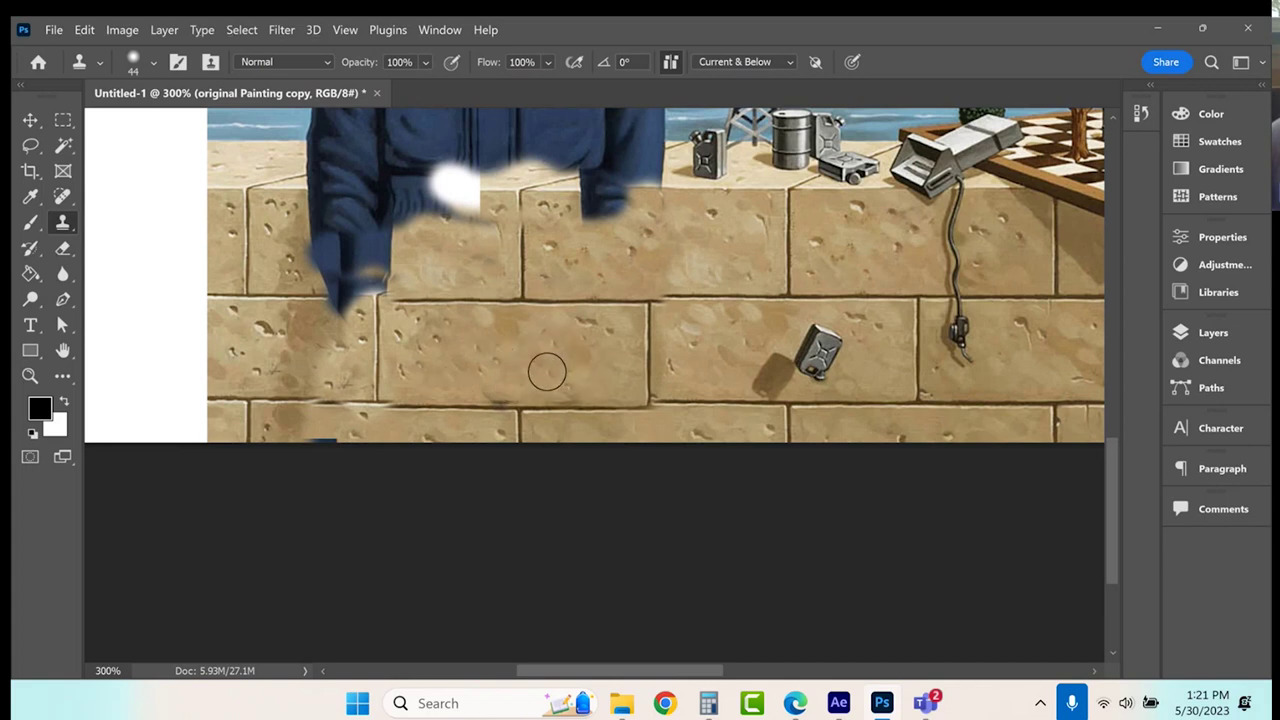
{"action": "scroll", "coordinate": [545, 373], "scroll_direction": "up", "scroll_amount": 1}
{"action": "scroll", "coordinate": [545, 373], "scroll_direction": "up", "scroll_amount": 5}
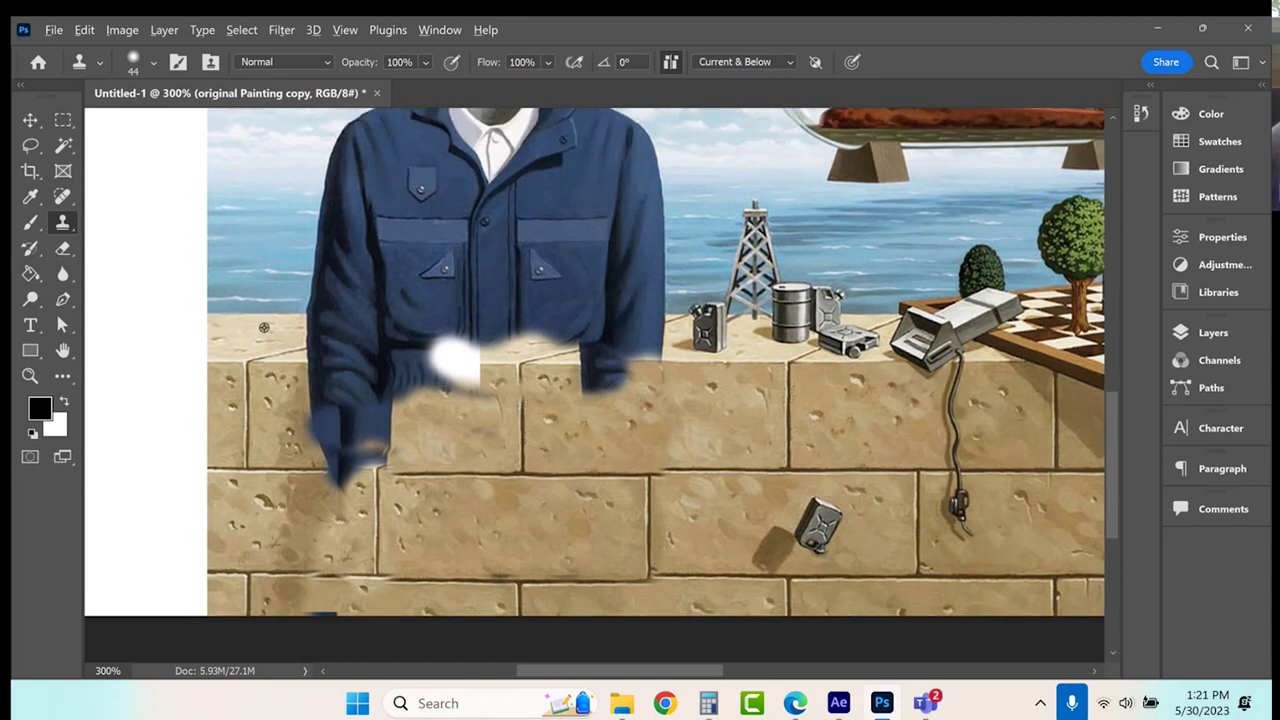
Clone clean sea over the jacket's left side and start covering its right edge.
{"action": "left_click", "coordinate": [291, 323], "text": "alt"}
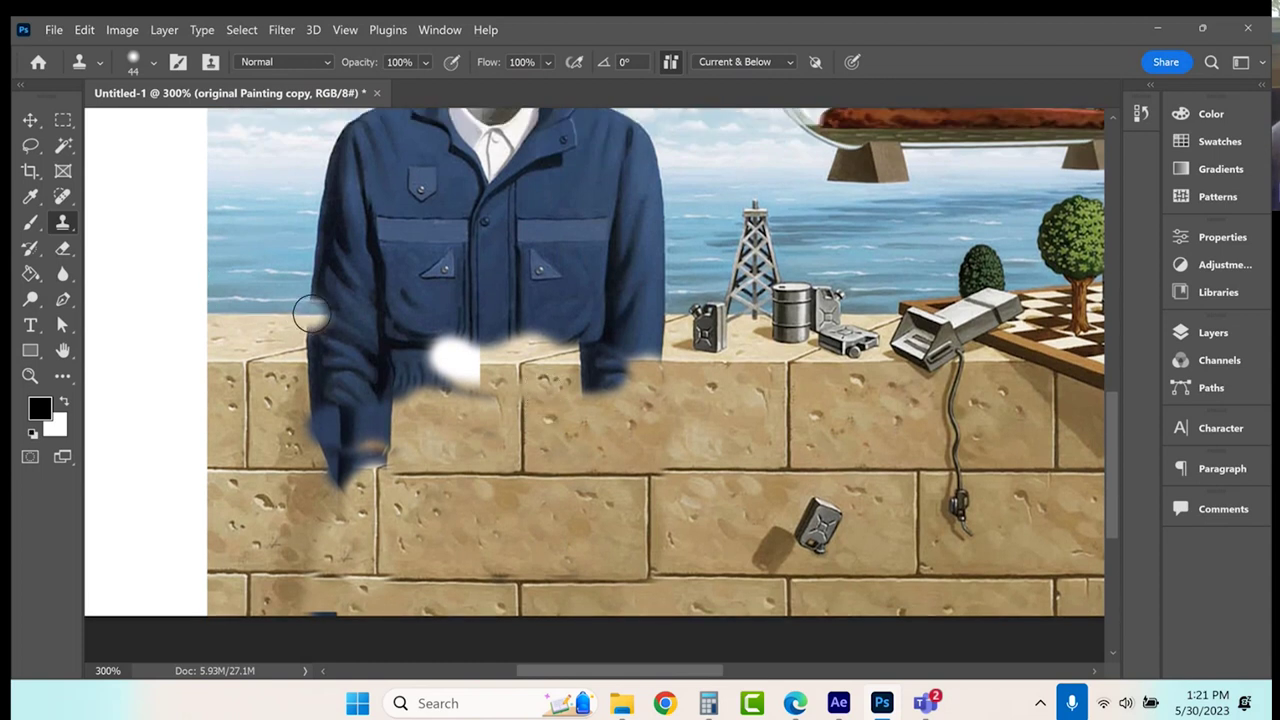
{"action": "mouse_move", "coordinate": [314, 314]}
{"action": "left_mouse_down"}
{"action": "mouse_move", "coordinate": [333, 315]}
{"action": "mouse_move", "coordinate": [330, 198]}
{"action": "mouse_move", "coordinate": [350, 265]}
{"action": "mouse_move", "coordinate": [338, 295]}
{"action": "mouse_move", "coordinate": [362, 318]}
{"action": "mouse_move", "coordinate": [400, 310]}
{"action": "mouse_move", "coordinate": [371, 279]}
{"action": "mouse_move", "coordinate": [345, 175]}
{"action": "mouse_move", "coordinate": [367, 195]}
{"action": "mouse_move", "coordinate": [413, 316]}
{"action": "left_mouse_up"}
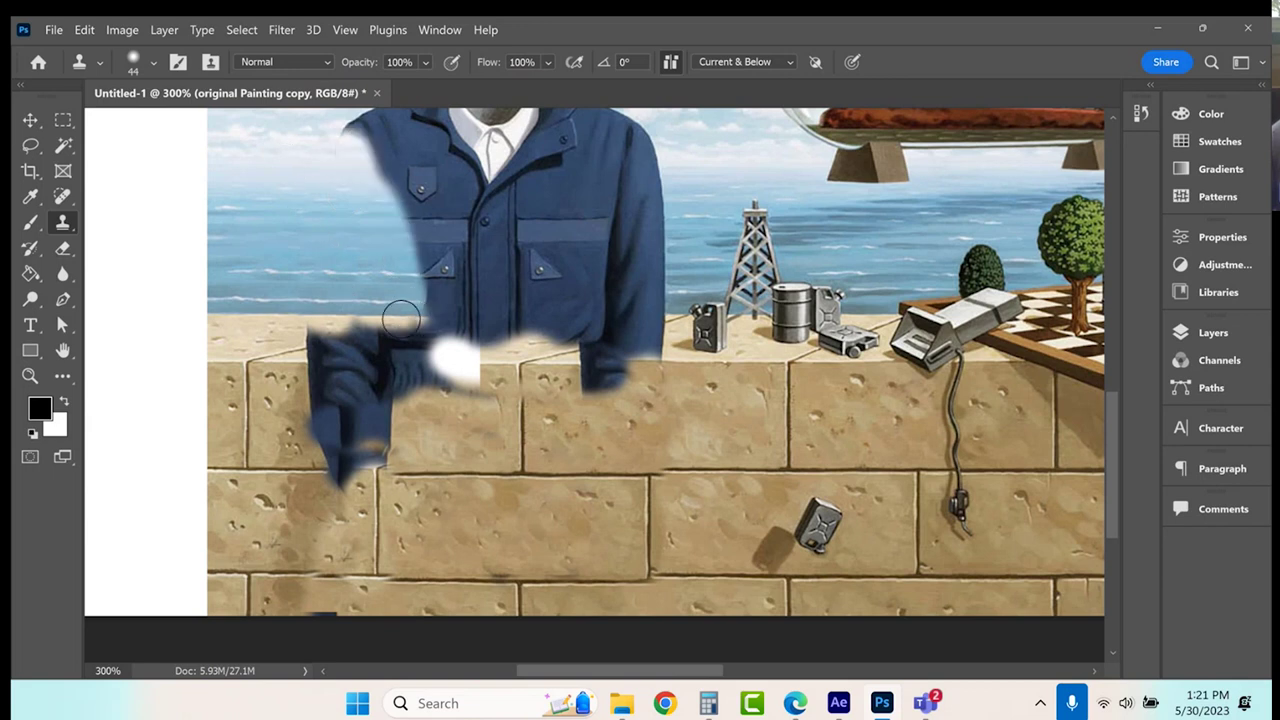
{"action": "left_click", "coordinate": [269, 312], "text": "alt"}
{"action": "mouse_move", "coordinate": [312, 313]}
{"action": "left_mouse_down"}
{"action": "mouse_move", "coordinate": [316, 333]}
{"action": "mouse_move", "coordinate": [386, 294]}
{"action": "mouse_move", "coordinate": [442, 320]}
{"action": "mouse_move", "coordinate": [420, 215]}
{"action": "mouse_move", "coordinate": [395, 175]}
{"action": "mouse_move", "coordinate": [470, 335]}
{"action": "mouse_move", "coordinate": [459, 306]}
{"action": "mouse_move", "coordinate": [428, 306]}
{"action": "left_mouse_up"}
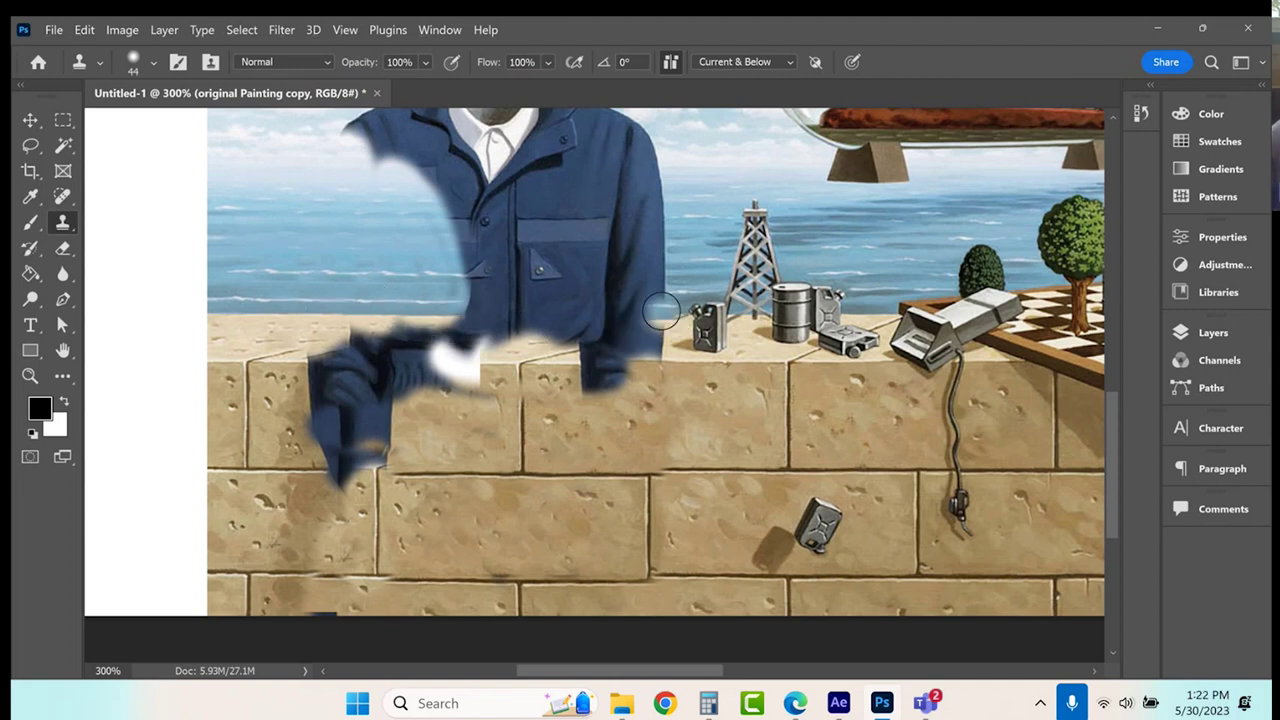
{"action": "mouse_move", "coordinate": [660, 310]}
{"action": "left_mouse_down"}
{"action": "mouse_move", "coordinate": [574, 302]}
{"action": "mouse_move", "coordinate": [648, 272]}
{"action": "mouse_move", "coordinate": [640, 253]}
{"action": "mouse_move", "coordinate": [610, 280]}
{"action": "mouse_move", "coordinate": [640, 205]}
{"action": "mouse_move", "coordinate": [655, 283]}
{"action": "left_mouse_up"}
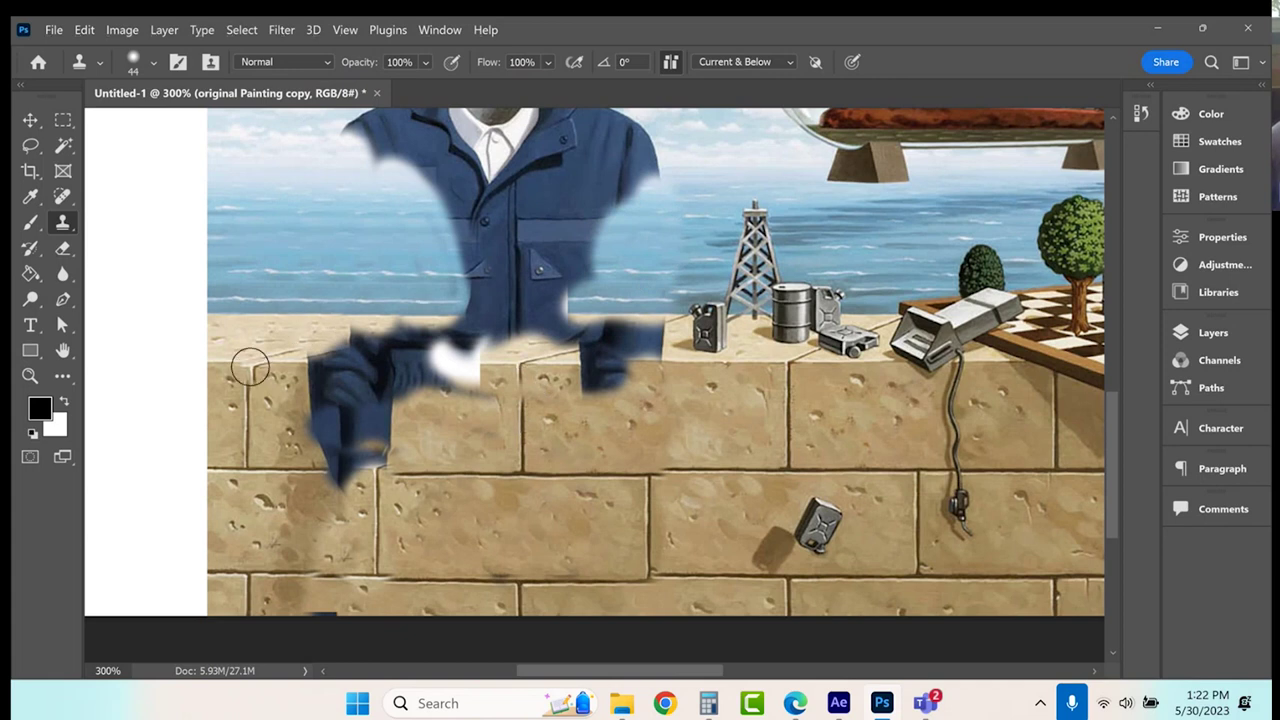
{"action": "mouse_move", "coordinate": [249, 365]}
{"action": "left_mouse_down"}
{"action": "mouse_move", "coordinate": [277, 346]}
{"action": "mouse_move", "coordinate": [336, 340]}
{"action": "mouse_move", "coordinate": [378, 445]}
{"action": "left_mouse_up"}
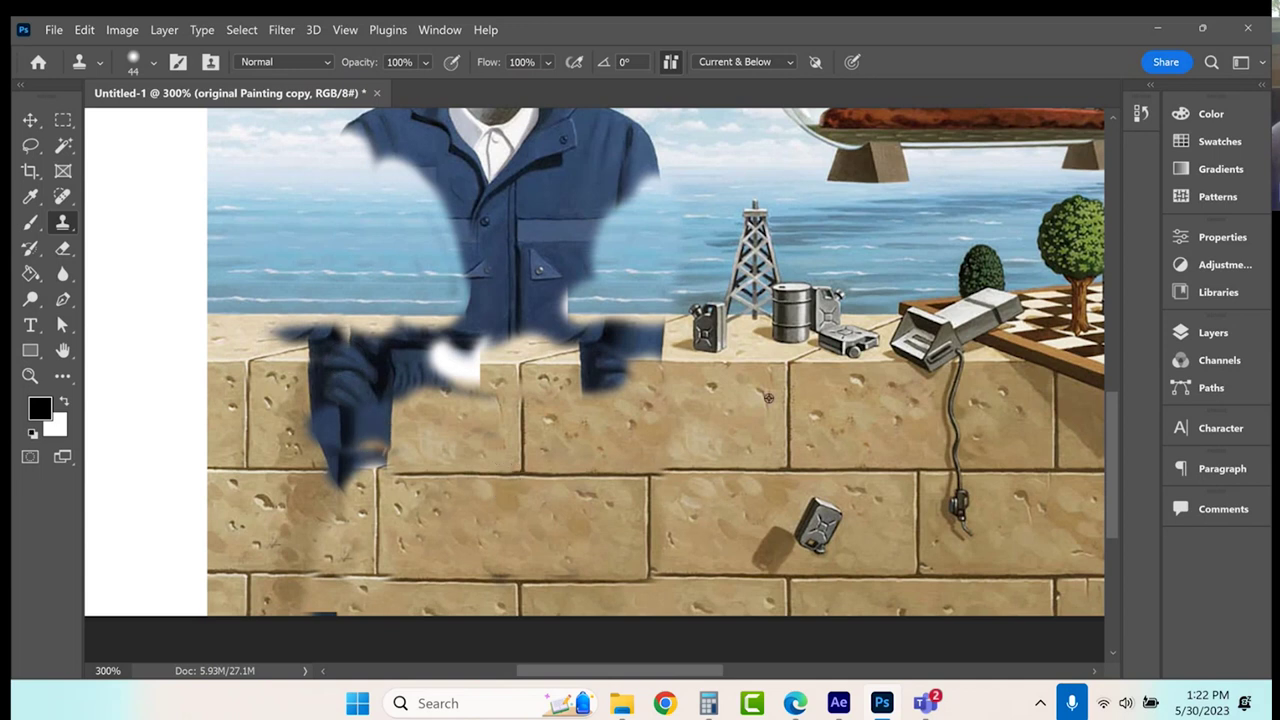
Replace the lower jacket, blue scraps and shirt bottom with cloned wall, sand and sky.
{"action": "mouse_move", "coordinate": [590, 368]}
{"action": "left_mouse_down"}
{"action": "mouse_move", "coordinate": [612, 370]}
{"action": "mouse_move", "coordinate": [590, 392]}
{"action": "mouse_move", "coordinate": [629, 374]}
{"action": "mouse_move", "coordinate": [616, 412]}
{"action": "left_mouse_up"}
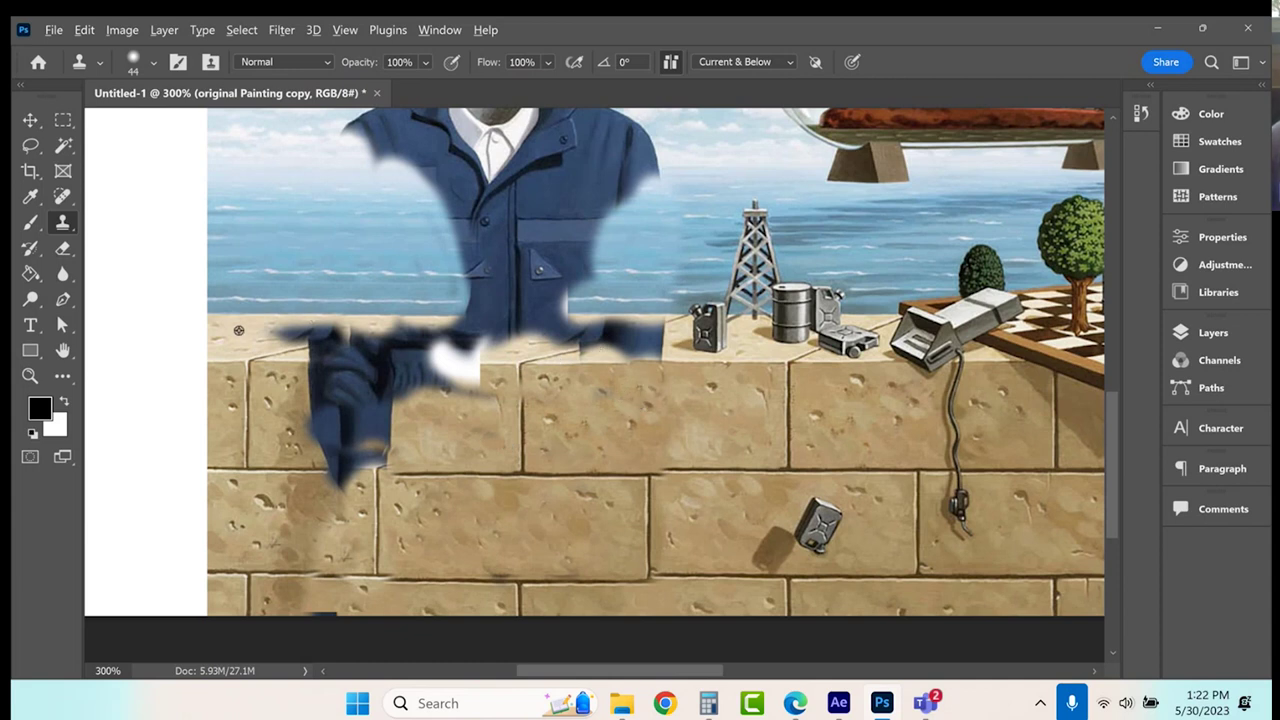
{"action": "mouse_move", "coordinate": [605, 340]}
{"action": "left_mouse_down"}
{"action": "mouse_move", "coordinate": [652, 342]}
{"action": "mouse_move", "coordinate": [626, 340]}
{"action": "left_mouse_up"}
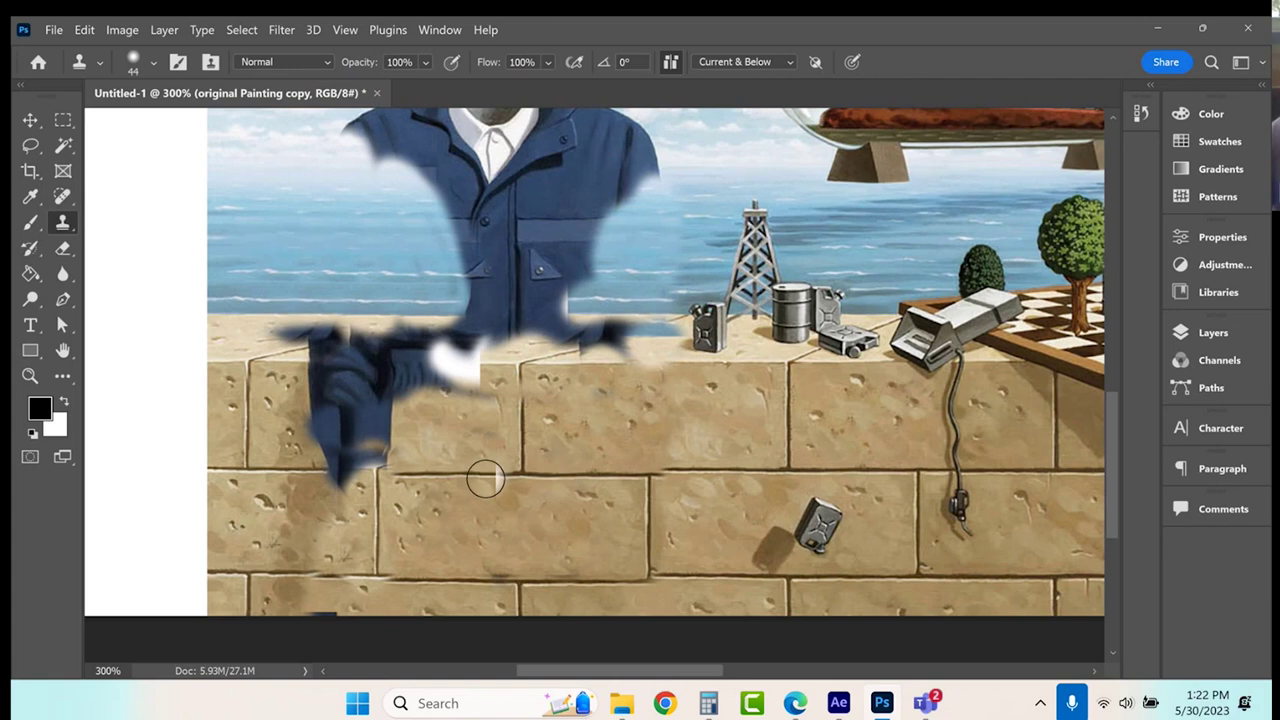
{"action": "scroll", "coordinate": [480, 474], "scroll_direction": "down", "scroll_amount": 1}
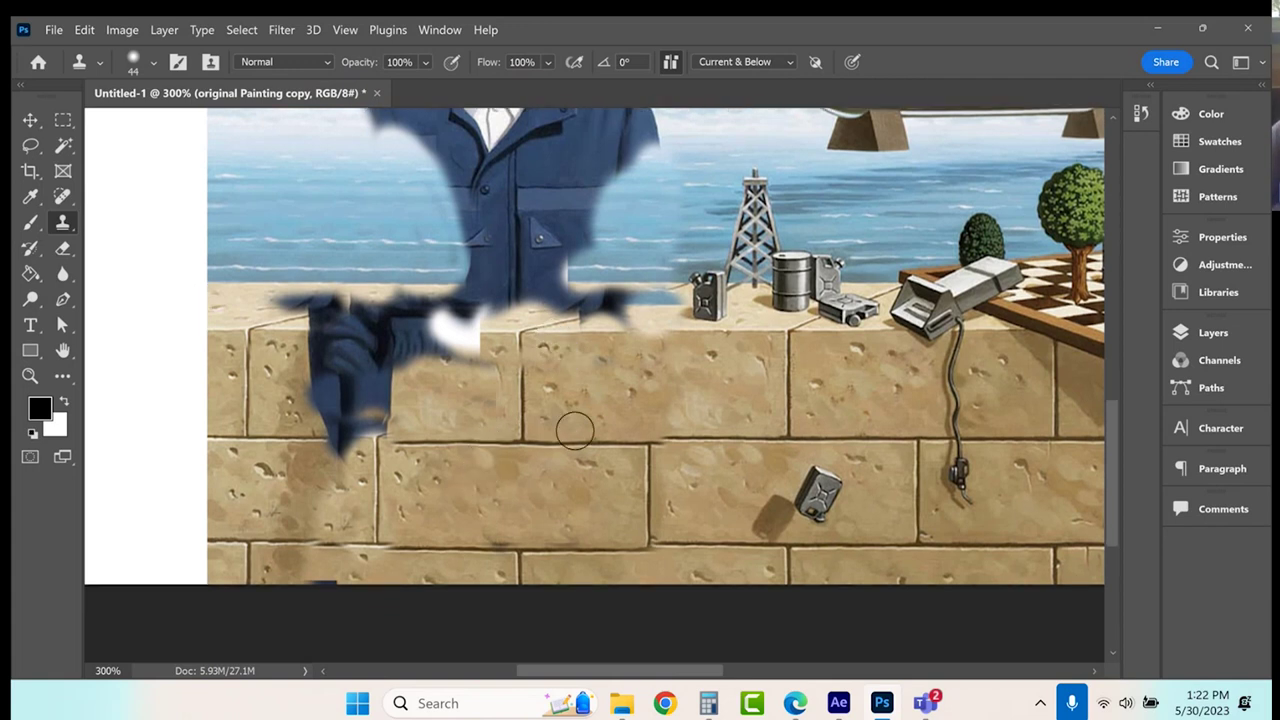
{"action": "left_click_drag", "start_coordinate": [501, 255], "coordinate": [502, 288]}
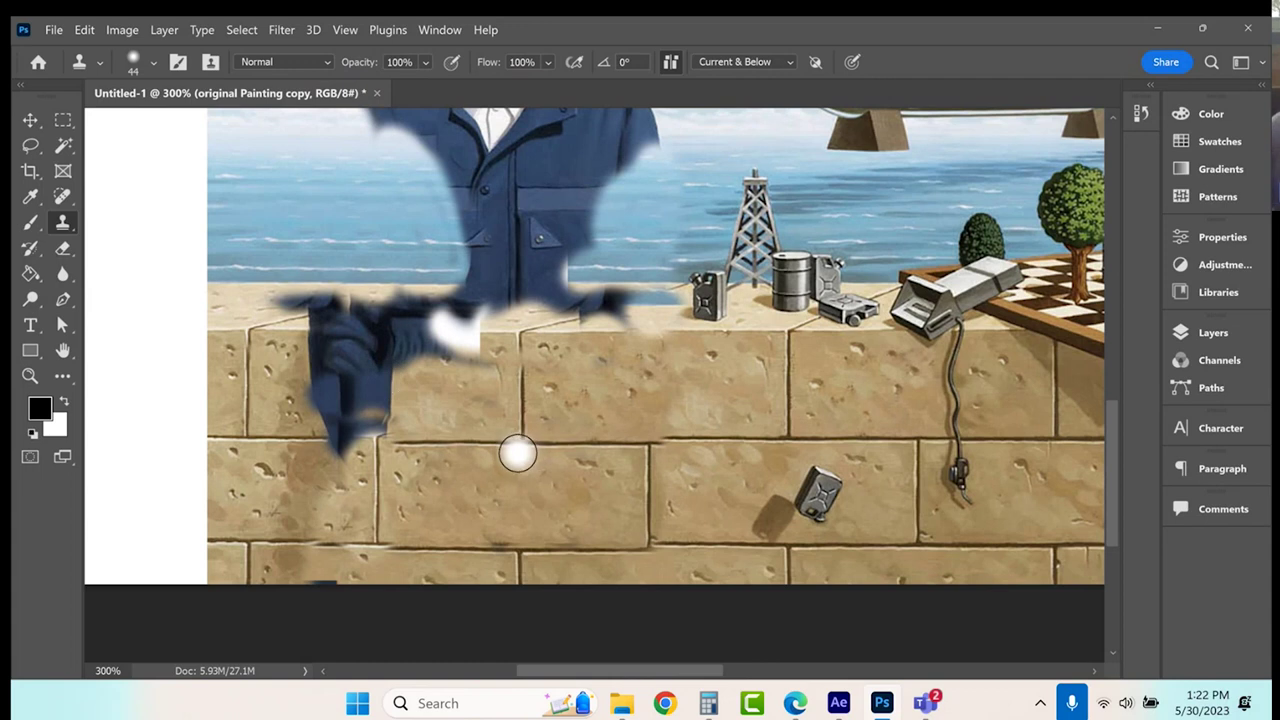
{"action": "left_click", "coordinate": [602, 376], "text": "alt"}
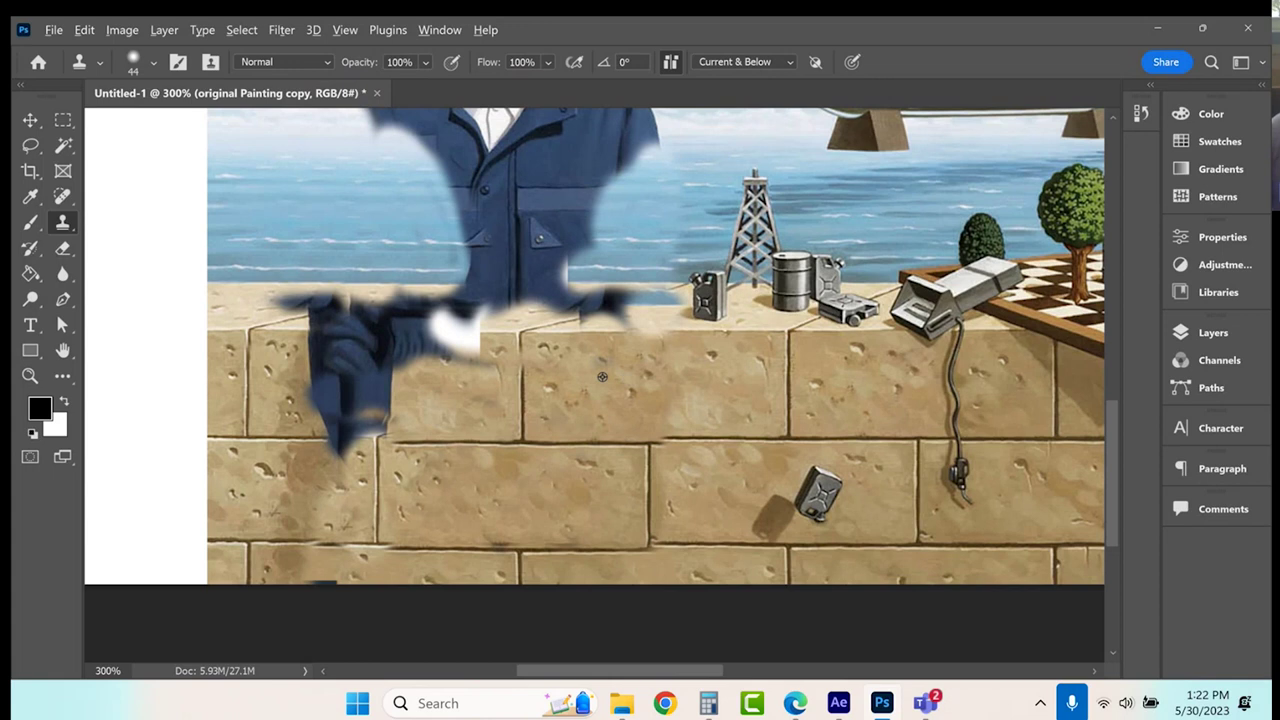
{"action": "mouse_move", "coordinate": [572, 303]}
{"action": "left_mouse_down"}
{"action": "mouse_move", "coordinate": [530, 290]}
{"action": "mouse_move", "coordinate": [523, 271]}
{"action": "mouse_move", "coordinate": [548, 289]}
{"action": "mouse_move", "coordinate": [474, 277]}
{"action": "mouse_move", "coordinate": [487, 278]}
{"action": "left_mouse_up"}
{"action": "left_click", "coordinate": [240, 282], "text": "alt"}
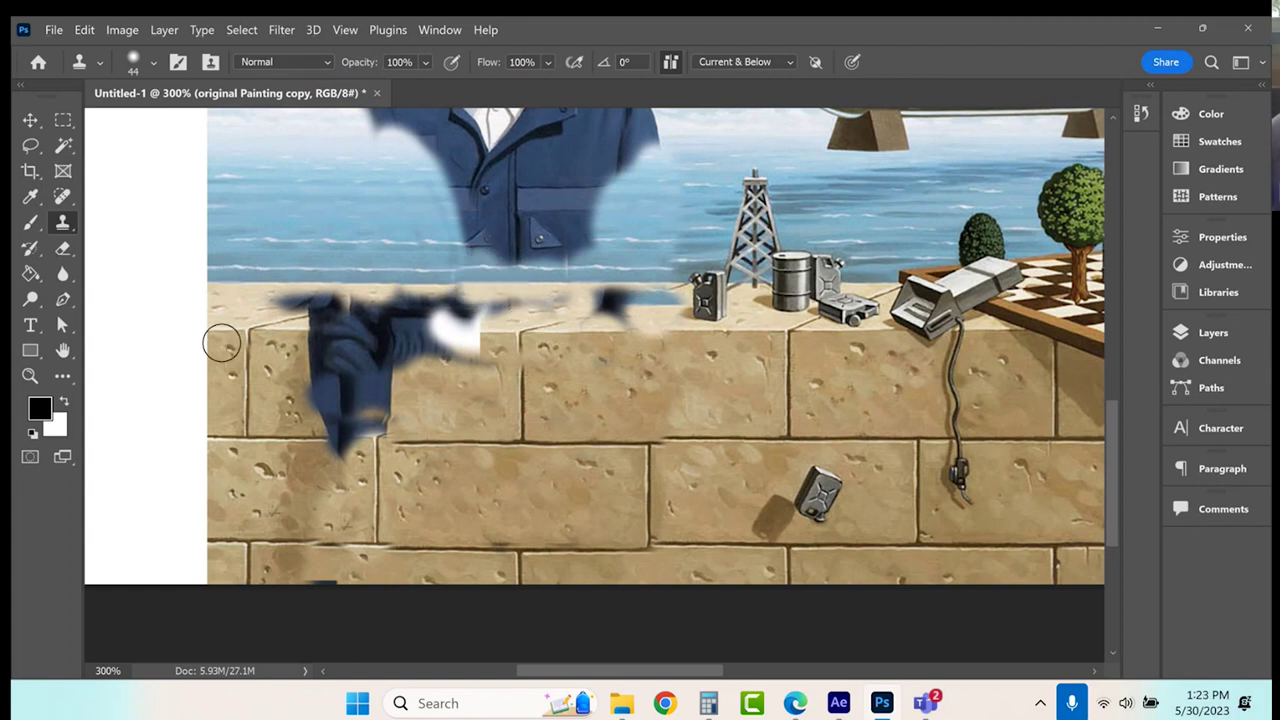
{"action": "left_click", "coordinate": [31, 146]}
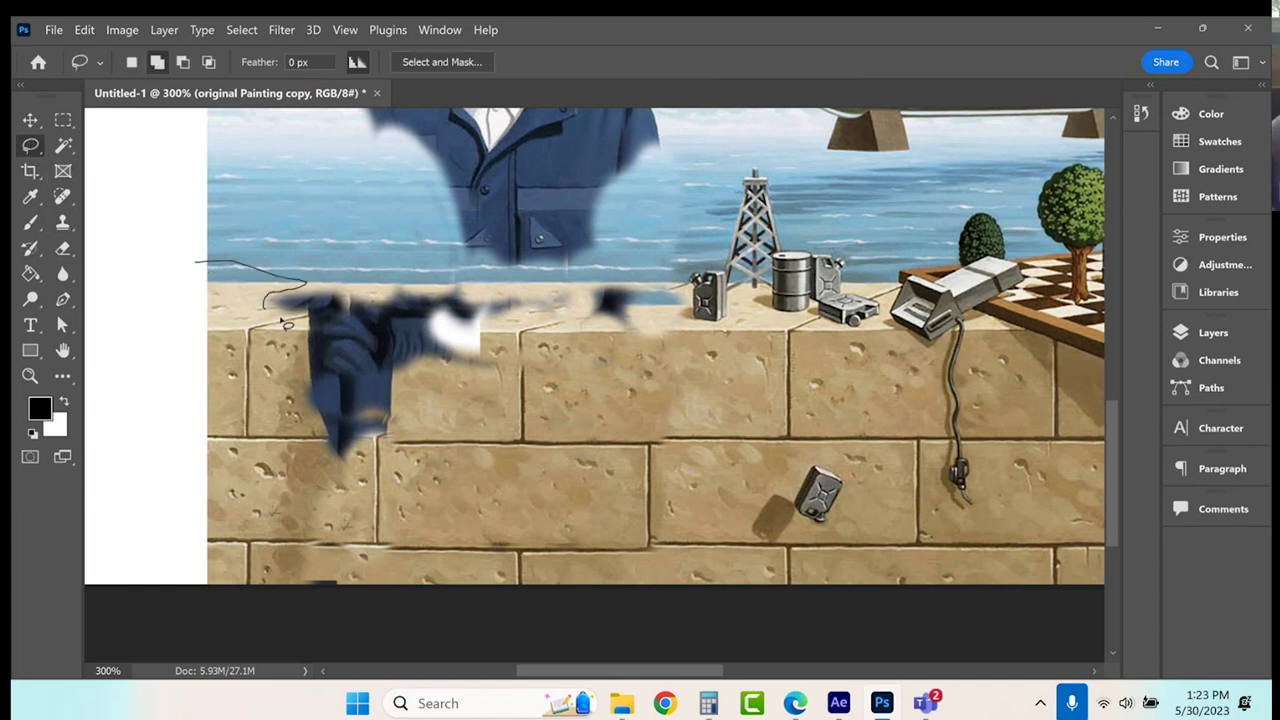
Lasso a clean patch of wall top-left and copy it onto a new Layer 4.
{"action": "left_click_drag", "start_coordinate": [228, 346], "coordinate": [226, 345]}
{"action": "key", "text": "alt"}
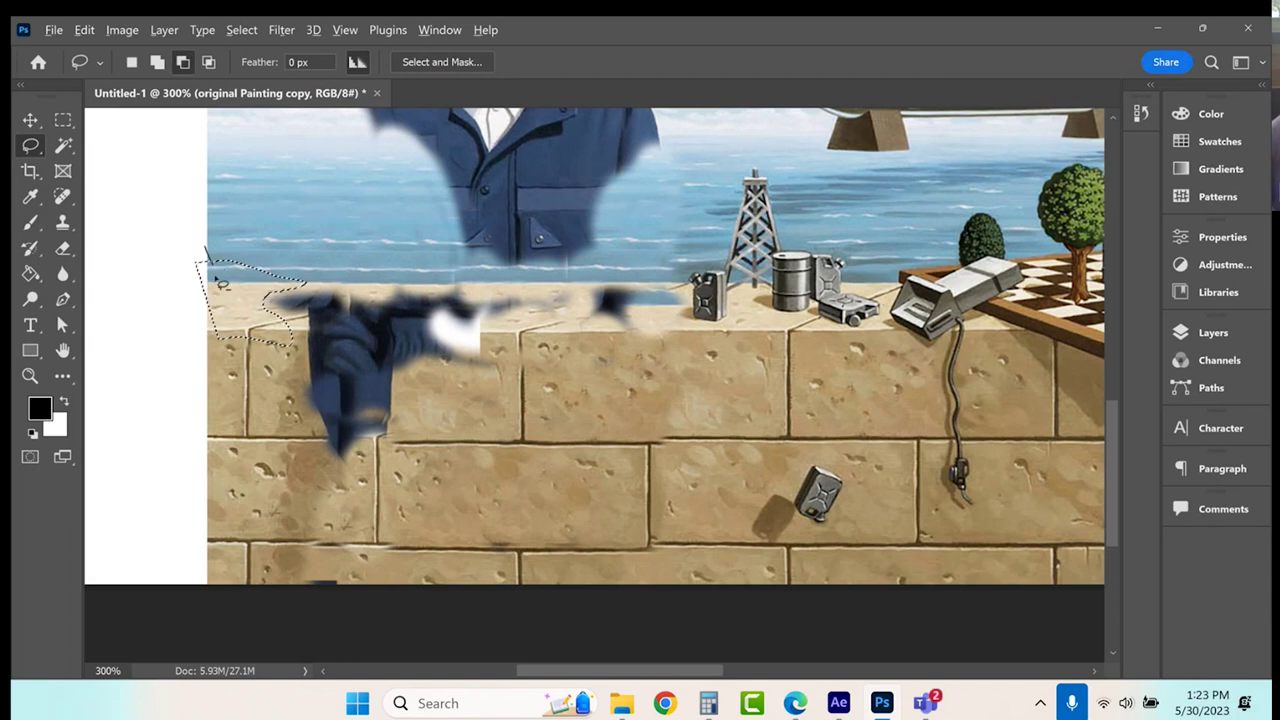
{"action": "mouse_move", "coordinate": [210, 317]}
{"action": "left_mouse_down"}
{"action": "mouse_move", "coordinate": [200, 257]}
{"action": "mouse_move", "coordinate": [218, 282]}
{"action": "left_mouse_up"}
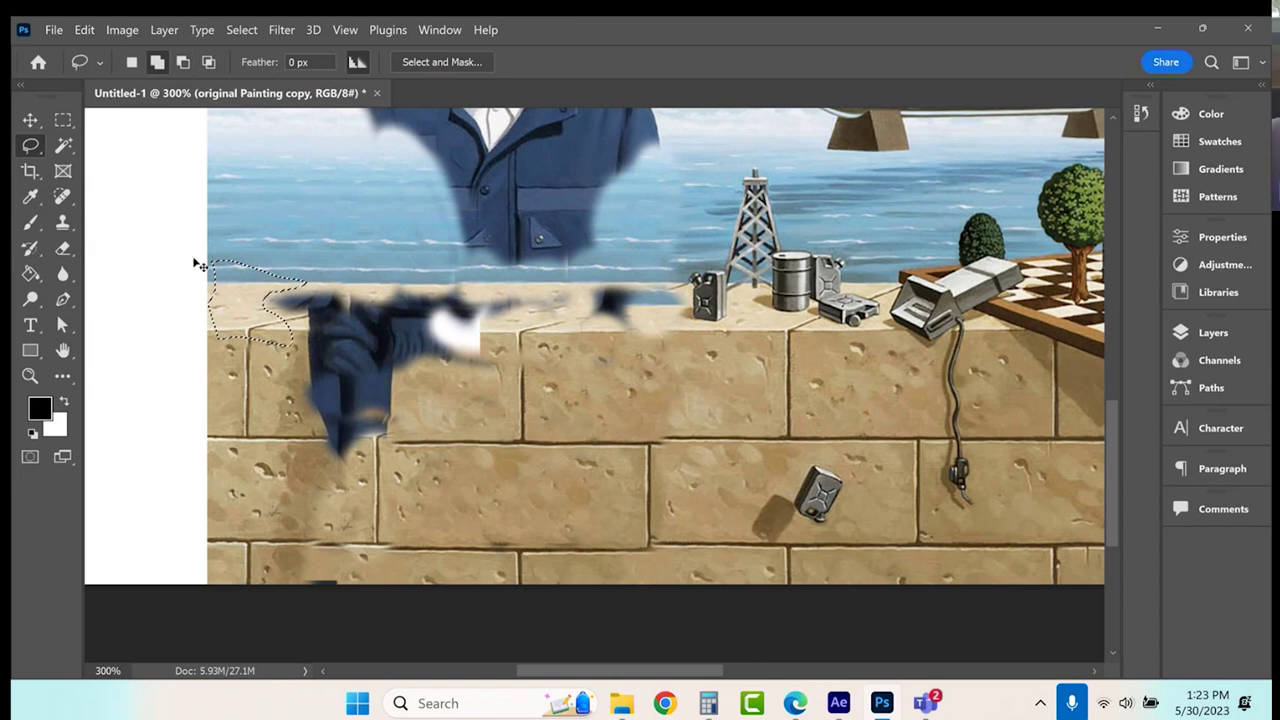
{"action": "key", "text": "ctrl+shift+j"}
Move the Layer 4 wall strip right over the dark scraps and merge it down into the painting copy.
{"action": "left_click", "coordinate": [30, 120]}
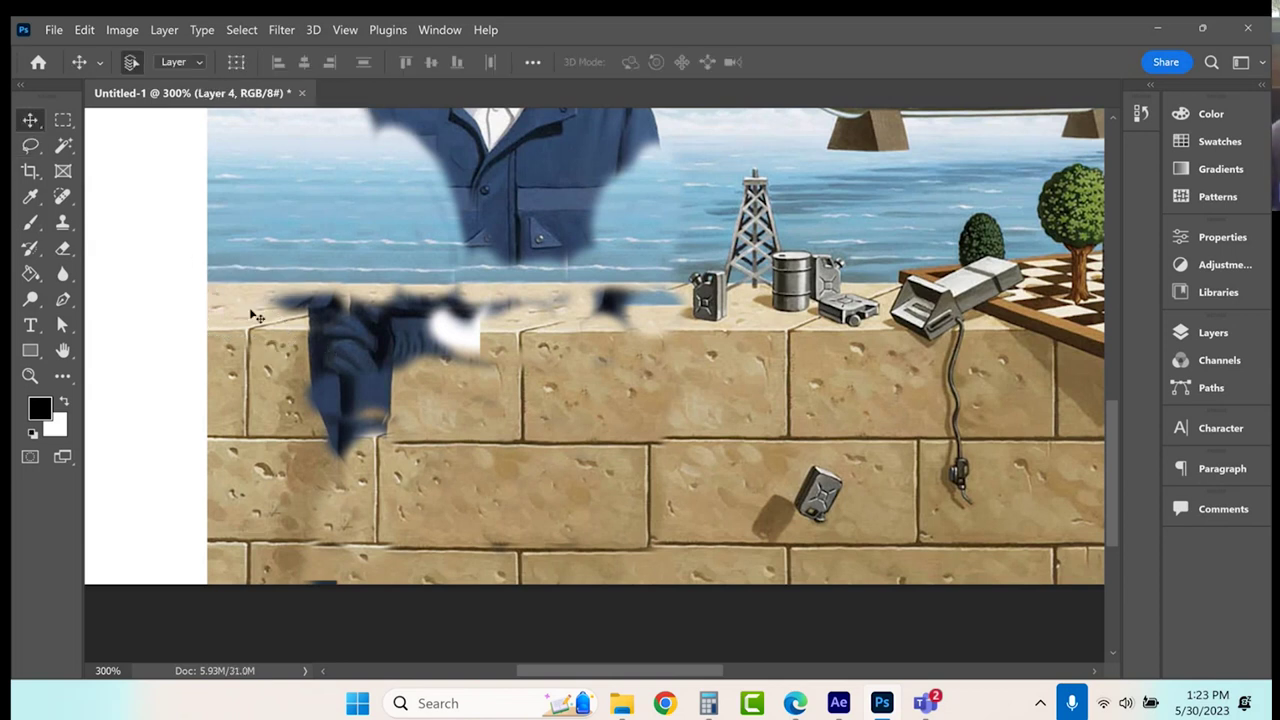
{"action": "left_click_drag", "start_coordinate": [243, 315], "coordinate": [510, 315]}
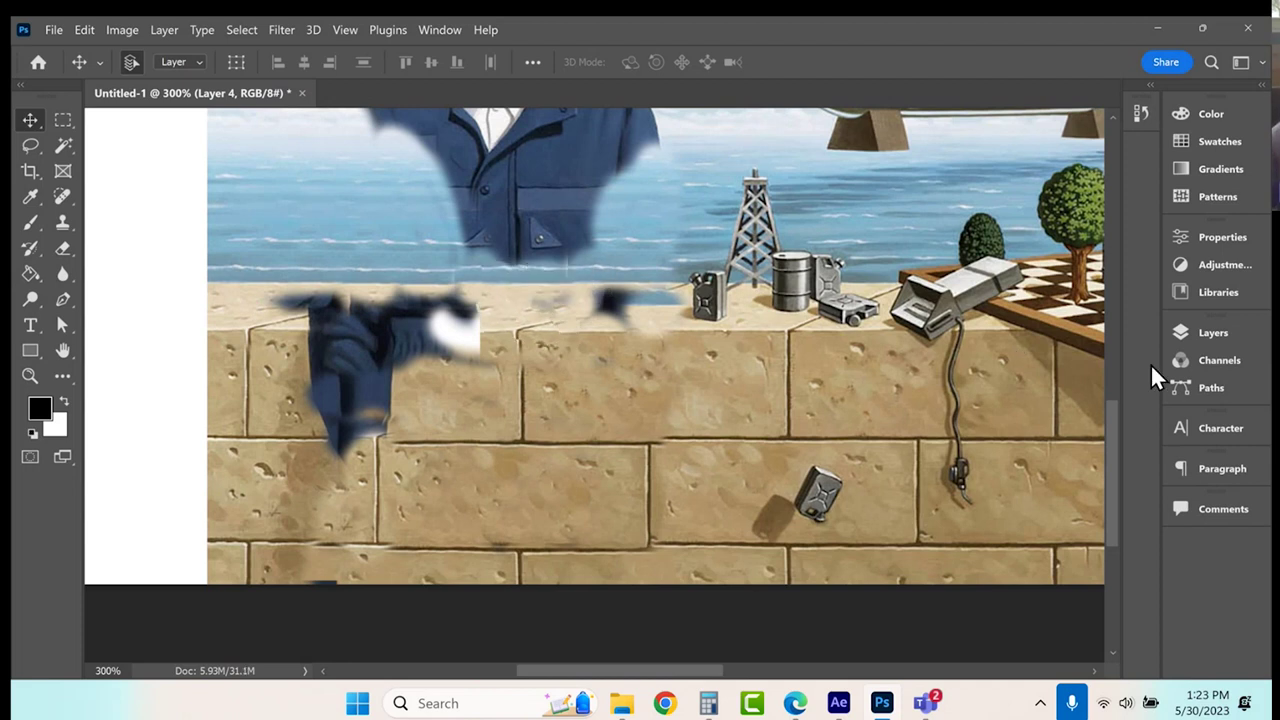
{"action": "left_click", "coordinate": [1208, 338]}
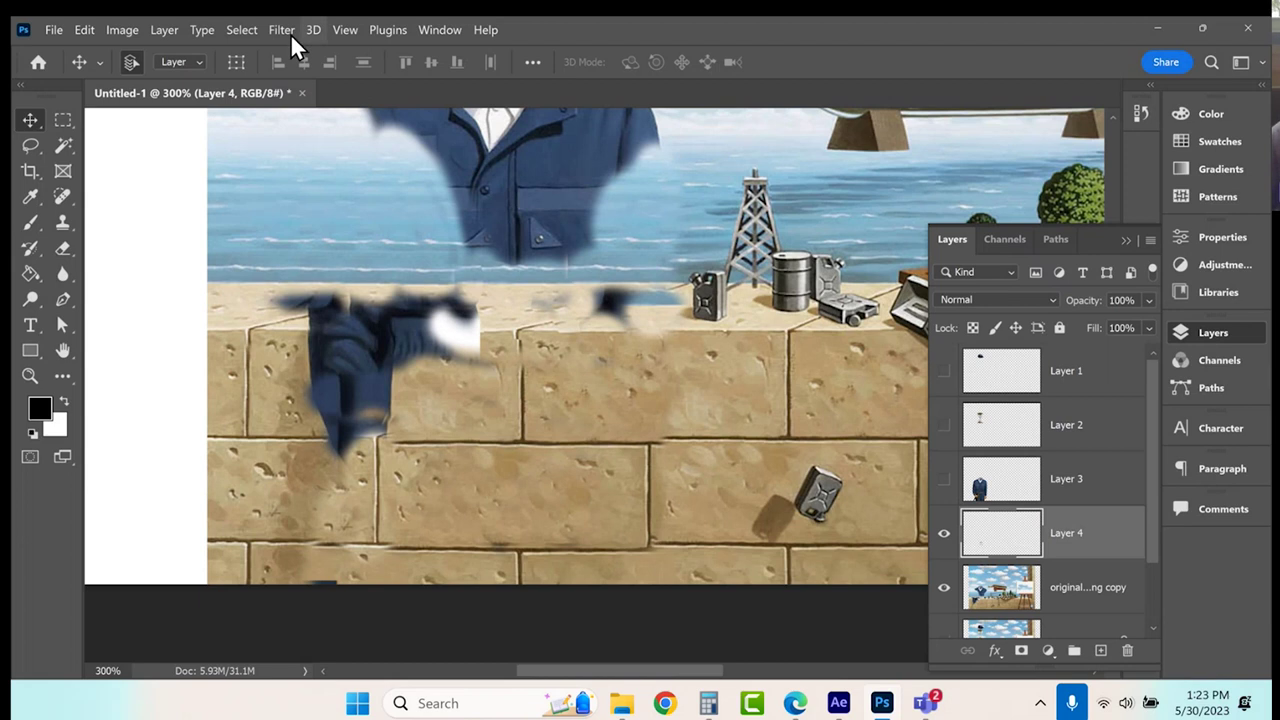
{"action": "left_click", "coordinate": [166, 30]}
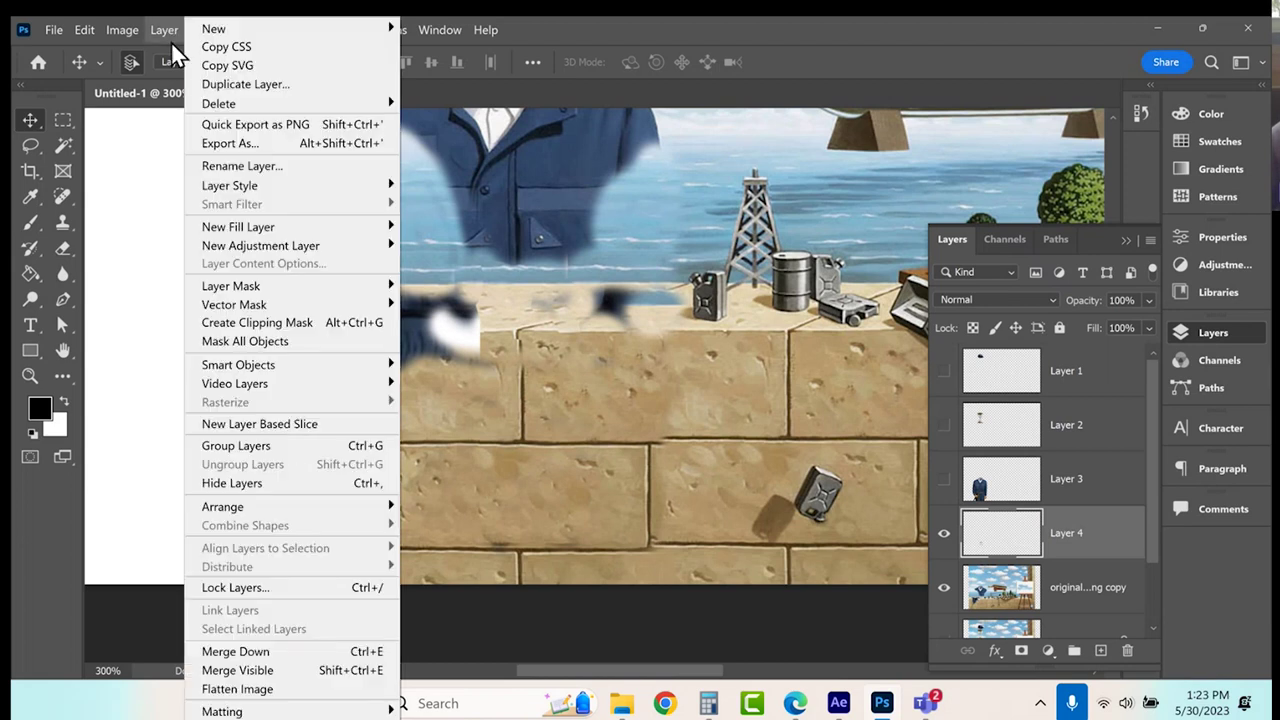
{"action": "left_click", "coordinate": [284, 651]}
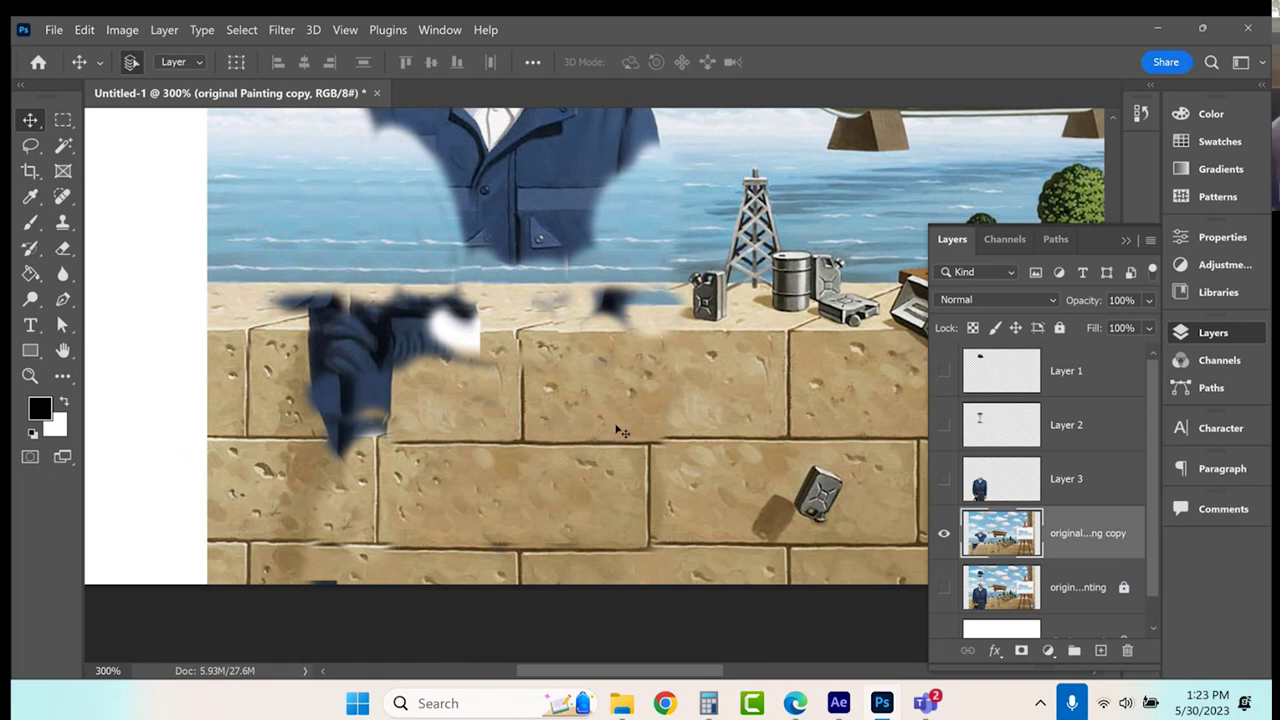
With the Clone Stamp, paint sea over the jacket's lower edges and sky over the collar area.
{"action": "scroll", "coordinate": [537, 349], "scroll_direction": "up", "scroll_amount": 2}
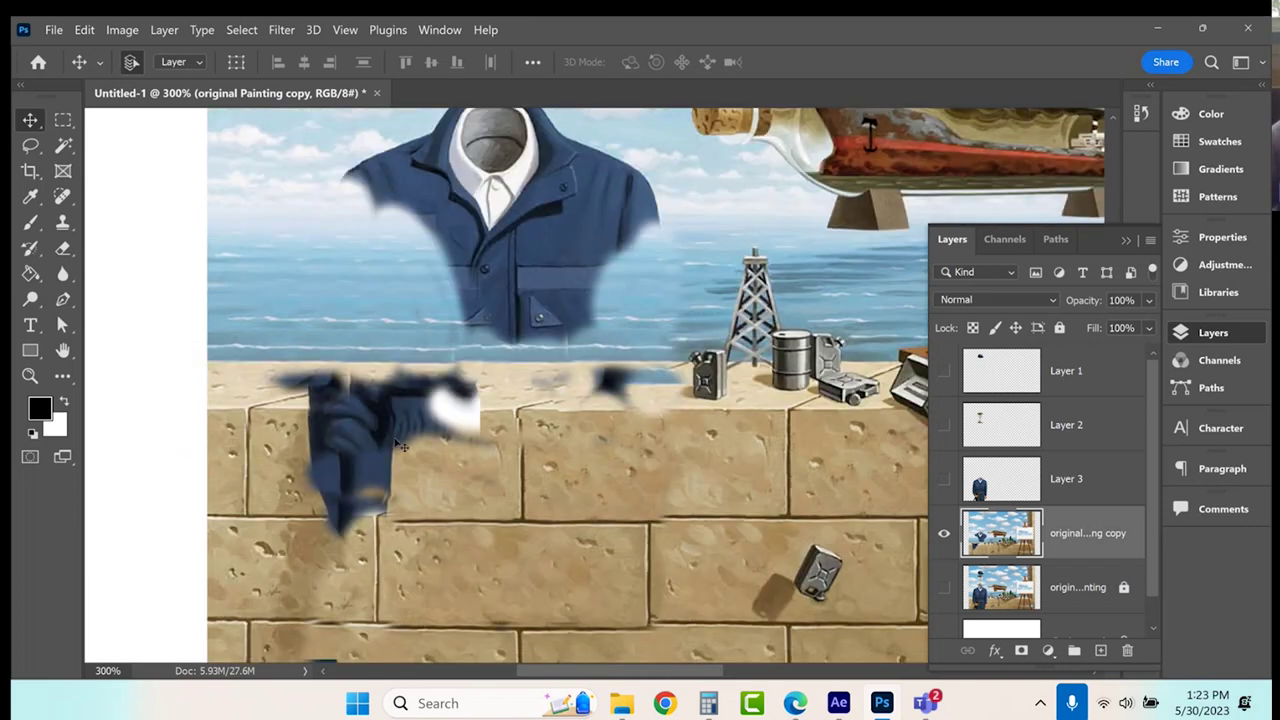
{"action": "scroll", "coordinate": [466, 443], "scroll_direction": "up", "scroll_amount": 2}
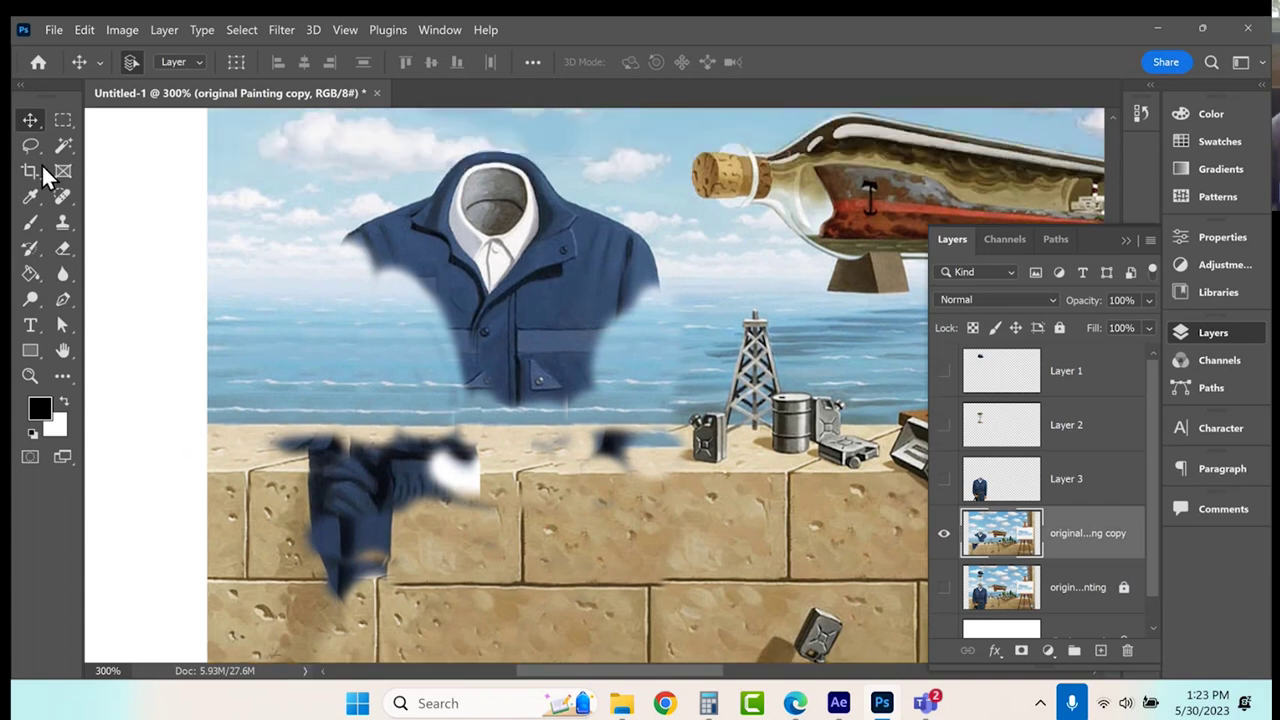
{"action": "left_click", "coordinate": [63, 224]}
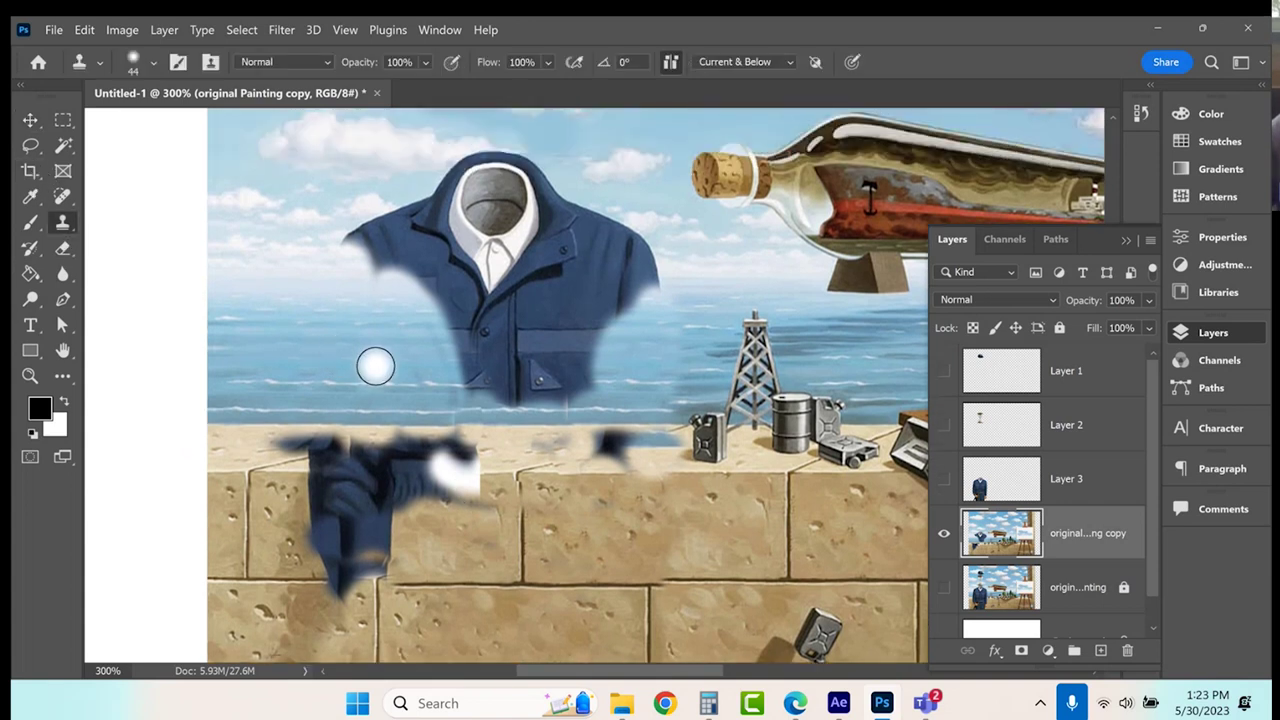
{"action": "left_click", "coordinate": [347, 361], "text": "alt"}
{"action": "mouse_move", "coordinate": [482, 408]}
{"action": "left_mouse_down"}
{"action": "mouse_move", "coordinate": [443, 306]}
{"action": "mouse_move", "coordinate": [360, 240]}
{"action": "mouse_move", "coordinate": [358, 225]}
{"action": "mouse_move", "coordinate": [394, 251]}
{"action": "mouse_move", "coordinate": [417, 210]}
{"action": "mouse_move", "coordinate": [397, 287]}
{"action": "left_mouse_up"}
{"action": "mouse_move", "coordinate": [417, 231]}
{"action": "left_mouse_down"}
{"action": "mouse_move", "coordinate": [465, 185]}
{"action": "mouse_move", "coordinate": [452, 225]}
{"action": "left_mouse_up"}
{"action": "mouse_move", "coordinate": [492, 333]}
{"action": "left_mouse_down"}
{"action": "mouse_move", "coordinate": [480, 400]}
{"action": "mouse_move", "coordinate": [531, 369]}
{"action": "left_mouse_up"}
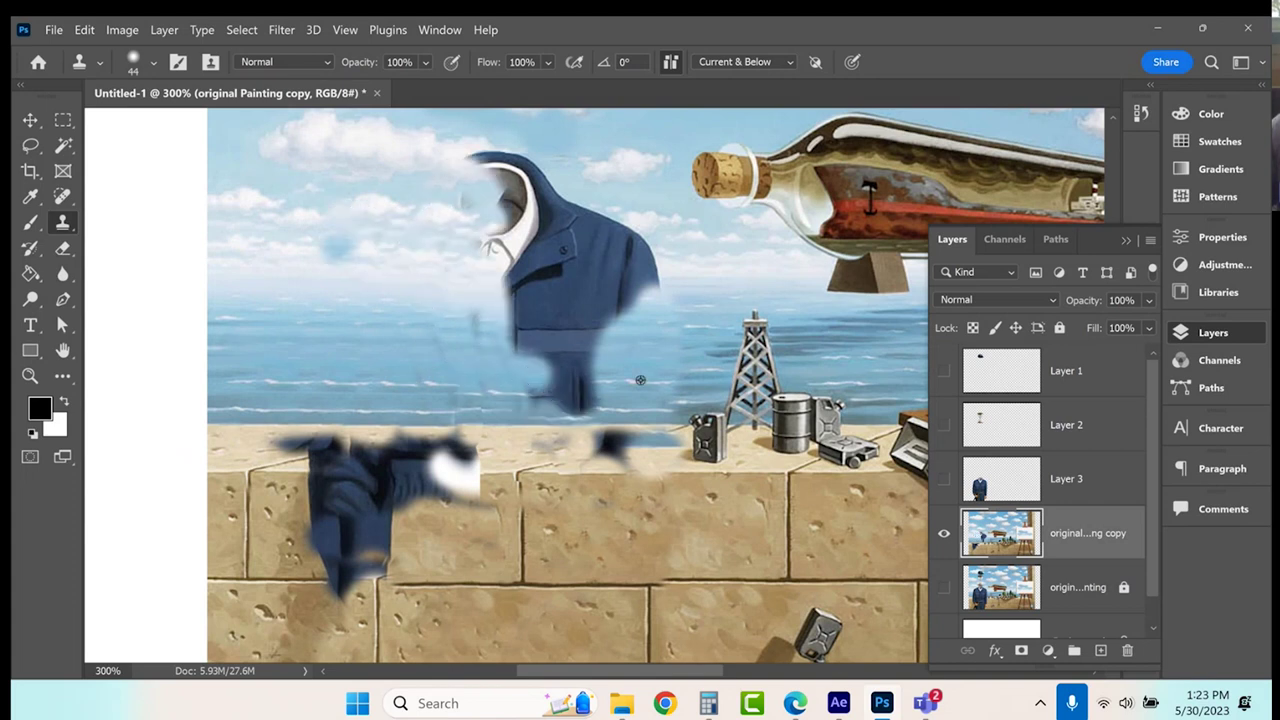
{"action": "mouse_move", "coordinate": [592, 400]}
{"action": "left_mouse_down"}
{"action": "mouse_move", "coordinate": [610, 305]}
{"action": "mouse_move", "coordinate": [649, 262]}
{"action": "mouse_move", "coordinate": [630, 237]}
{"action": "mouse_move", "coordinate": [608, 288]}
{"action": "mouse_move", "coordinate": [622, 286]}
{"action": "mouse_move", "coordinate": [604, 292]}
{"action": "mouse_move", "coordinate": [592, 291]}
{"action": "mouse_move", "coordinate": [589, 251]}
{"action": "mouse_move", "coordinate": [574, 260]}
{"action": "left_mouse_up"}
Paint clean sky over the top of the jacket and the dark triangle's left part.
{"action": "left_click", "coordinate": [404, 212], "text": "alt"}
{"action": "mouse_move", "coordinate": [484, 140]}
{"action": "left_mouse_down"}
{"action": "mouse_move", "coordinate": [546, 211]}
{"action": "mouse_move", "coordinate": [474, 157]}
{"action": "mouse_move", "coordinate": [490, 162]}
{"action": "left_mouse_up"}
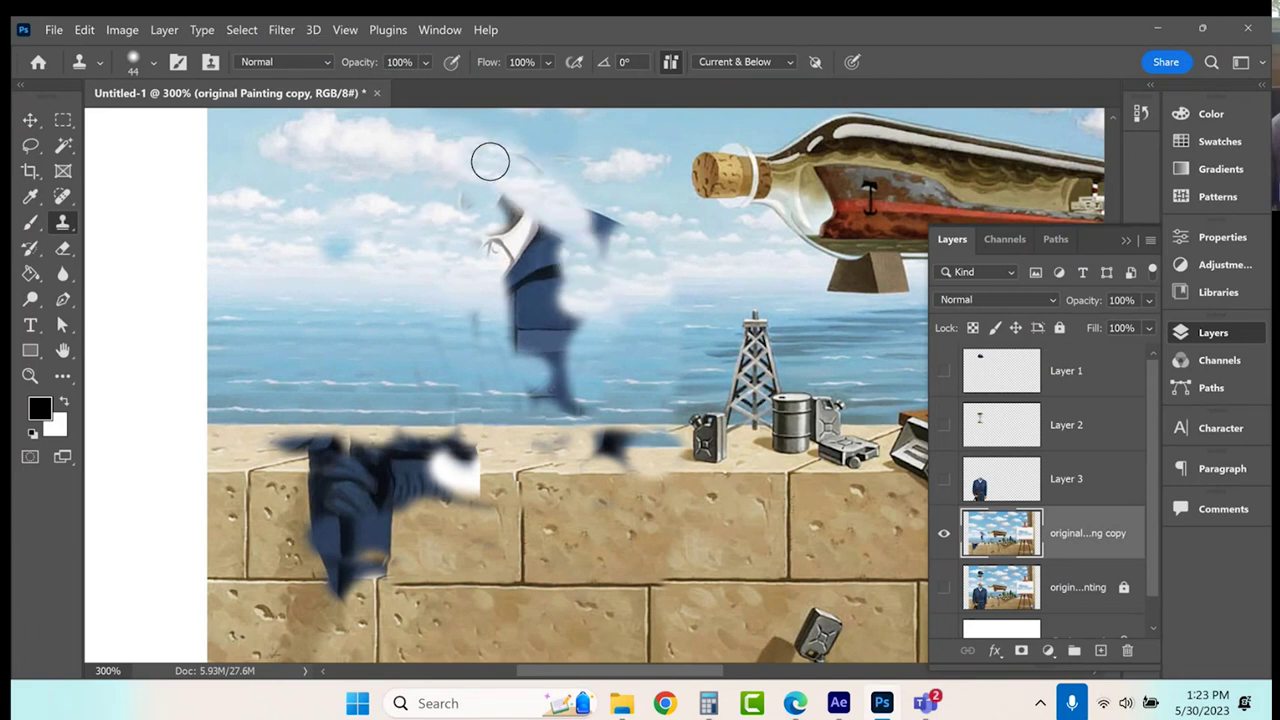
{"action": "left_click", "coordinate": [386, 214], "text": "alt"}
{"action": "mouse_move", "coordinate": [584, 224]}
{"action": "left_mouse_down"}
{"action": "mouse_move", "coordinate": [624, 241]}
{"action": "mouse_move", "coordinate": [525, 222]}
{"action": "mouse_move", "coordinate": [443, 185]}
{"action": "mouse_move", "coordinate": [520, 258]}
{"action": "mouse_move", "coordinate": [503, 295]}
{"action": "mouse_move", "coordinate": [526, 329]}
{"action": "mouse_move", "coordinate": [486, 303]}
{"action": "mouse_move", "coordinate": [580, 351]}
{"action": "mouse_move", "coordinate": [531, 386]}
{"action": "mouse_move", "coordinate": [603, 400]}
{"action": "left_mouse_up"}
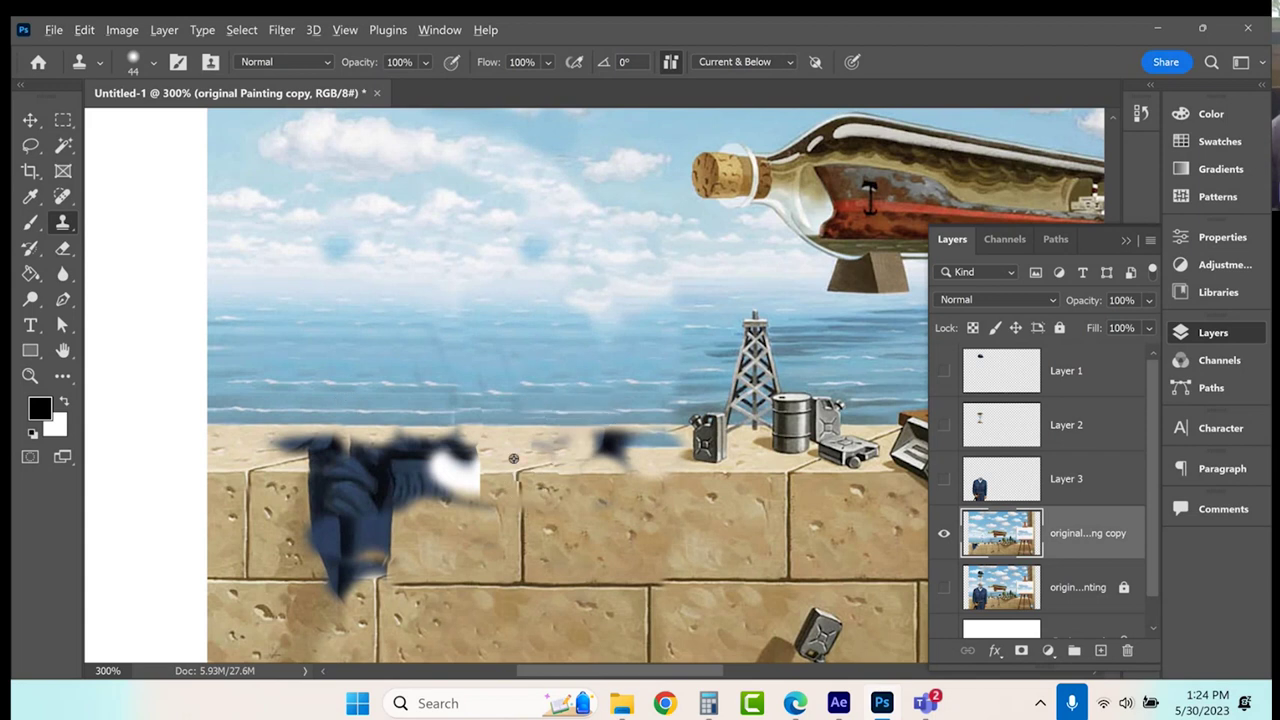
Paint sand over the blue smear and the dark smear's top edge on the wall.
{"action": "left_click", "coordinate": [511, 426], "text": "alt"}
{"action": "mouse_move", "coordinate": [663, 428]}
{"action": "left_mouse_down"}
{"action": "mouse_move", "coordinate": [674, 428]}
{"action": "mouse_move", "coordinate": [607, 425]}
{"action": "left_mouse_up"}
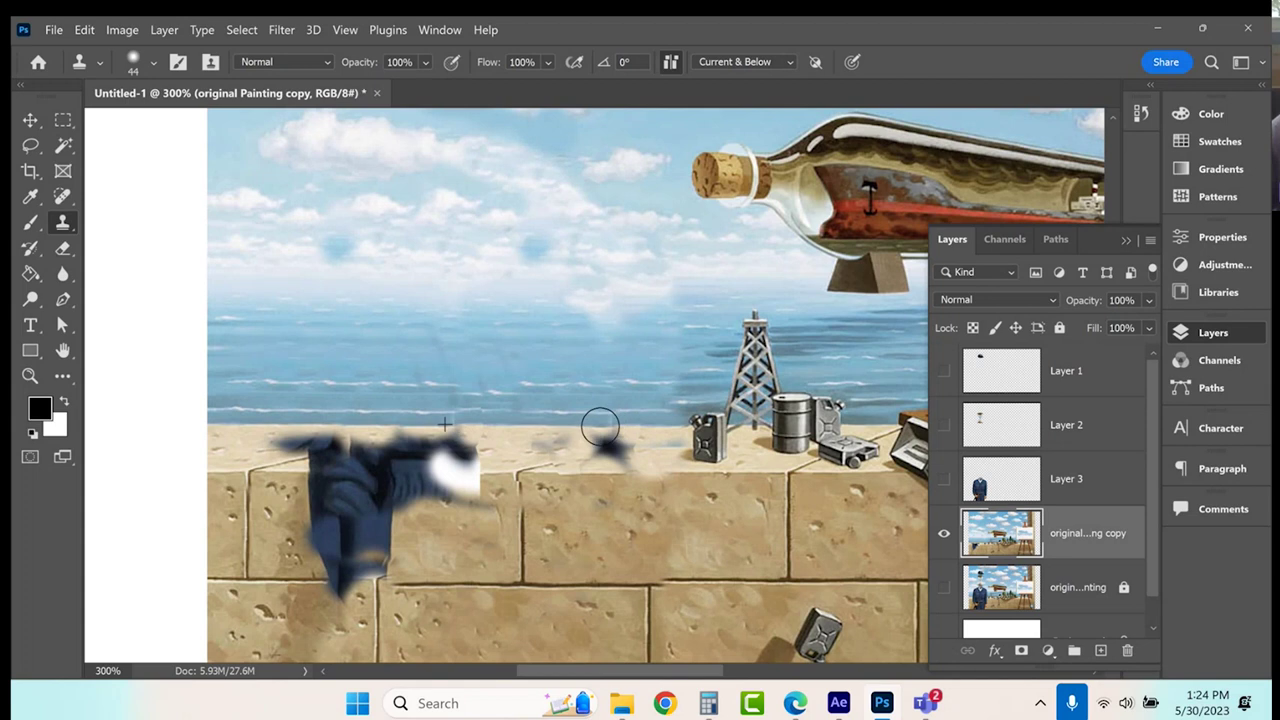
{"action": "left_click", "coordinate": [536, 430], "text": "alt"}
{"action": "mouse_move", "coordinate": [469, 429]}
{"action": "left_mouse_down"}
{"action": "mouse_move", "coordinate": [449, 442]}
{"action": "mouse_move", "coordinate": [474, 449]}
{"action": "mouse_move", "coordinate": [388, 443]}
{"action": "mouse_move", "coordinate": [451, 435]}
{"action": "mouse_move", "coordinate": [416, 431]}
{"action": "mouse_move", "coordinate": [408, 414]}
{"action": "mouse_move", "coordinate": [276, 440]}
{"action": "left_mouse_up"}
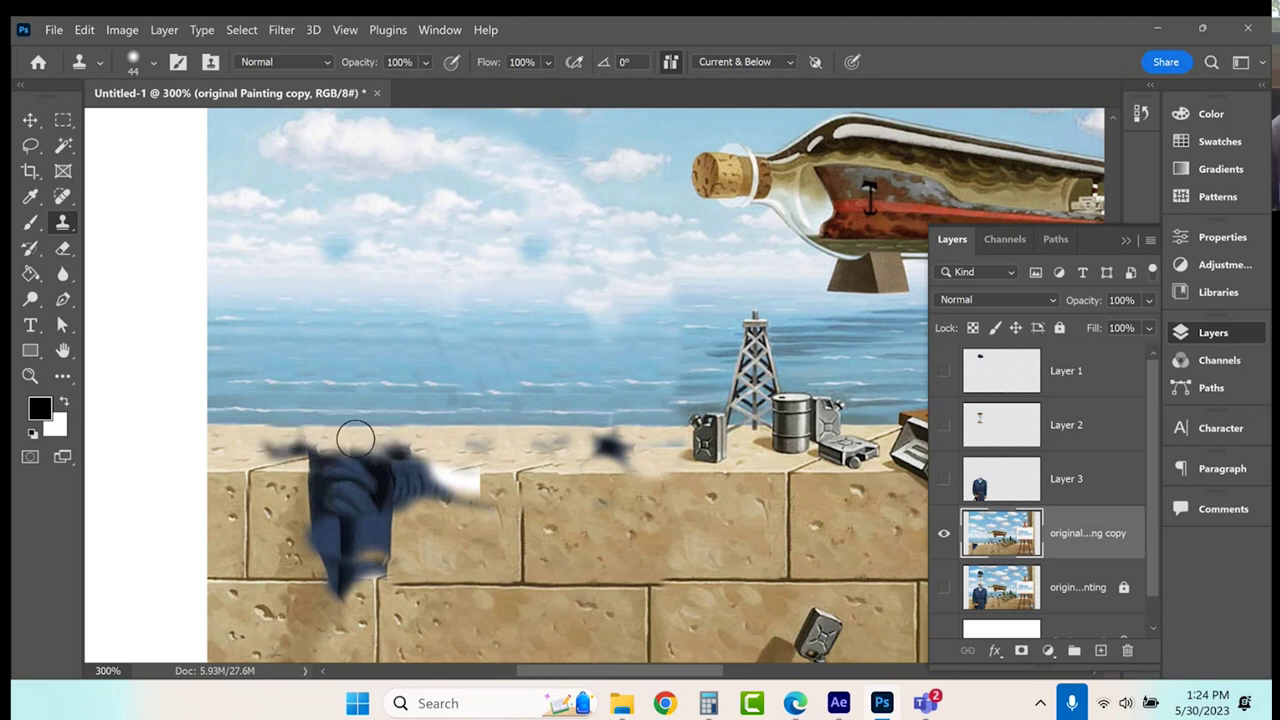
{"action": "left_click", "coordinate": [427, 431], "text": "alt"}
{"action": "left_click_drag", "start_coordinate": [386, 432], "coordinate": [363, 437]}
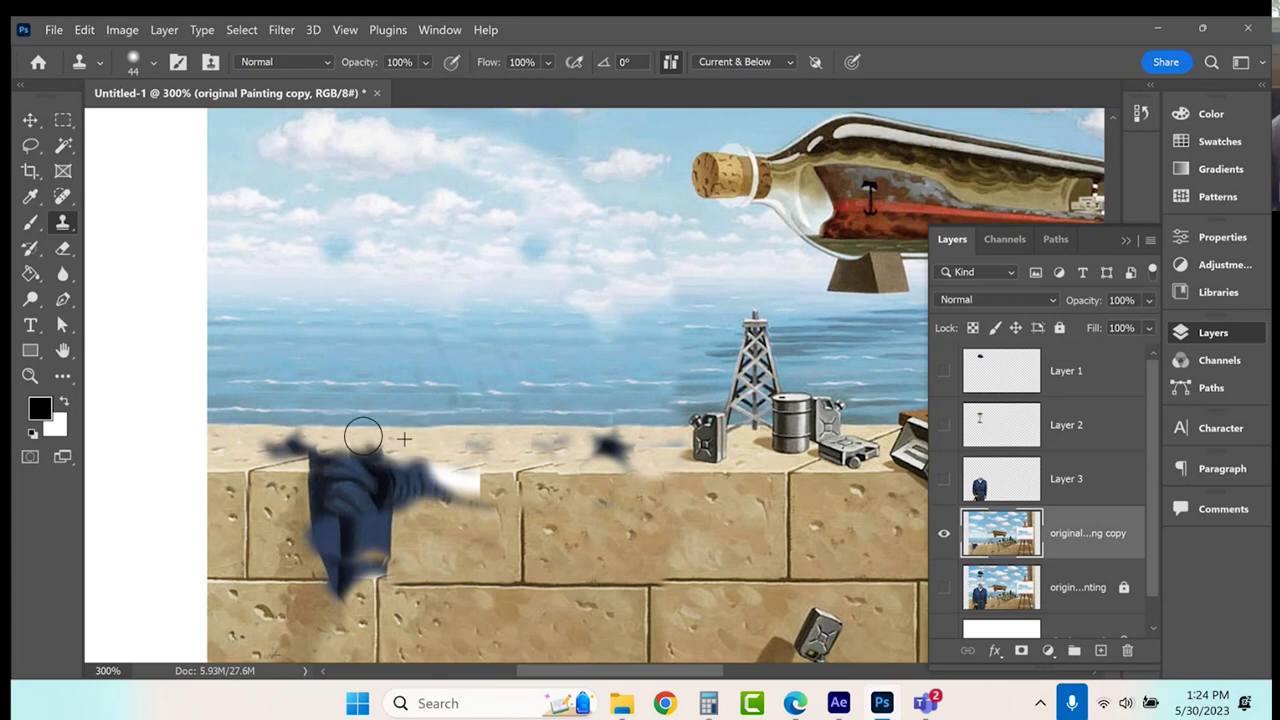
Clone wall texture over the blue figure's lower part and the white streak beside it.
{"action": "left_click", "coordinate": [282, 545], "text": "alt"}
{"action": "left_click_drag", "start_coordinate": [309, 493], "coordinate": [389, 586]}
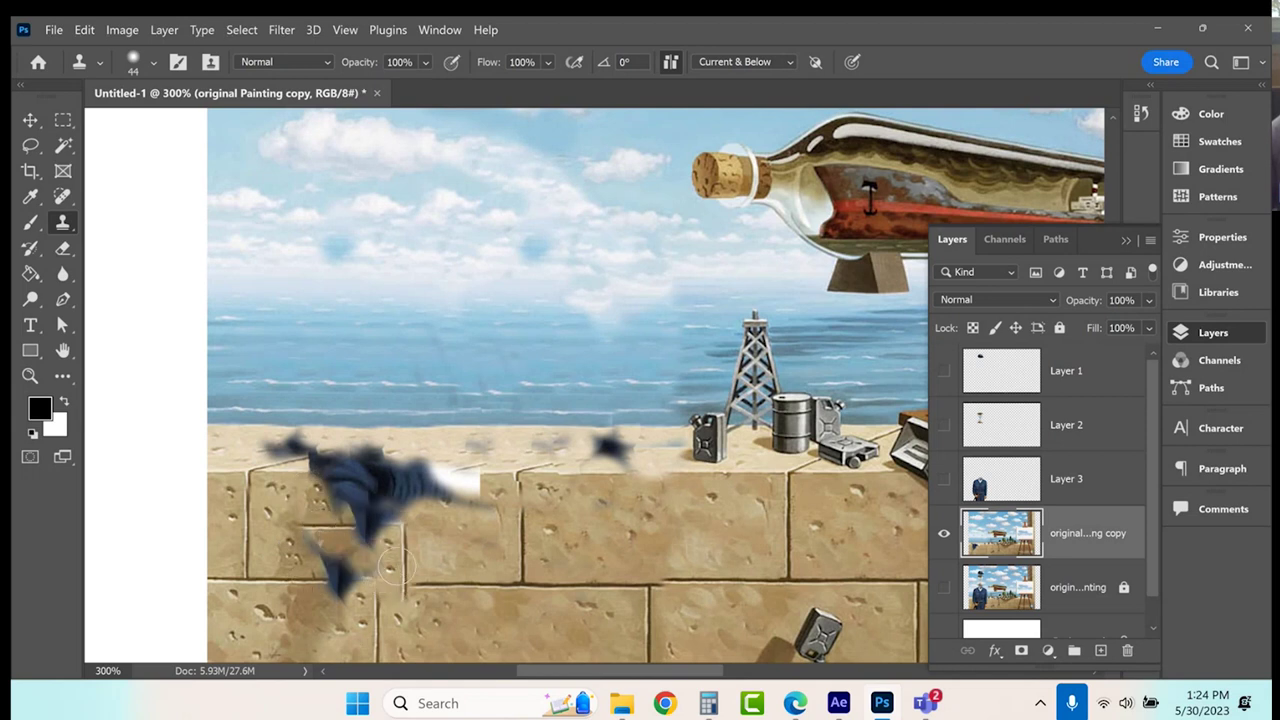
{"action": "left_click", "coordinate": [400, 556], "text": "alt"}
{"action": "left_click_drag", "start_coordinate": [333, 539], "coordinate": [343, 553]}
{"action": "left_click", "coordinate": [432, 539], "text": "alt"}
{"action": "left_click_drag", "start_coordinate": [491, 506], "coordinate": [369, 512]}
{"action": "left_click_drag", "start_coordinate": [458, 516], "coordinate": [341, 494]}
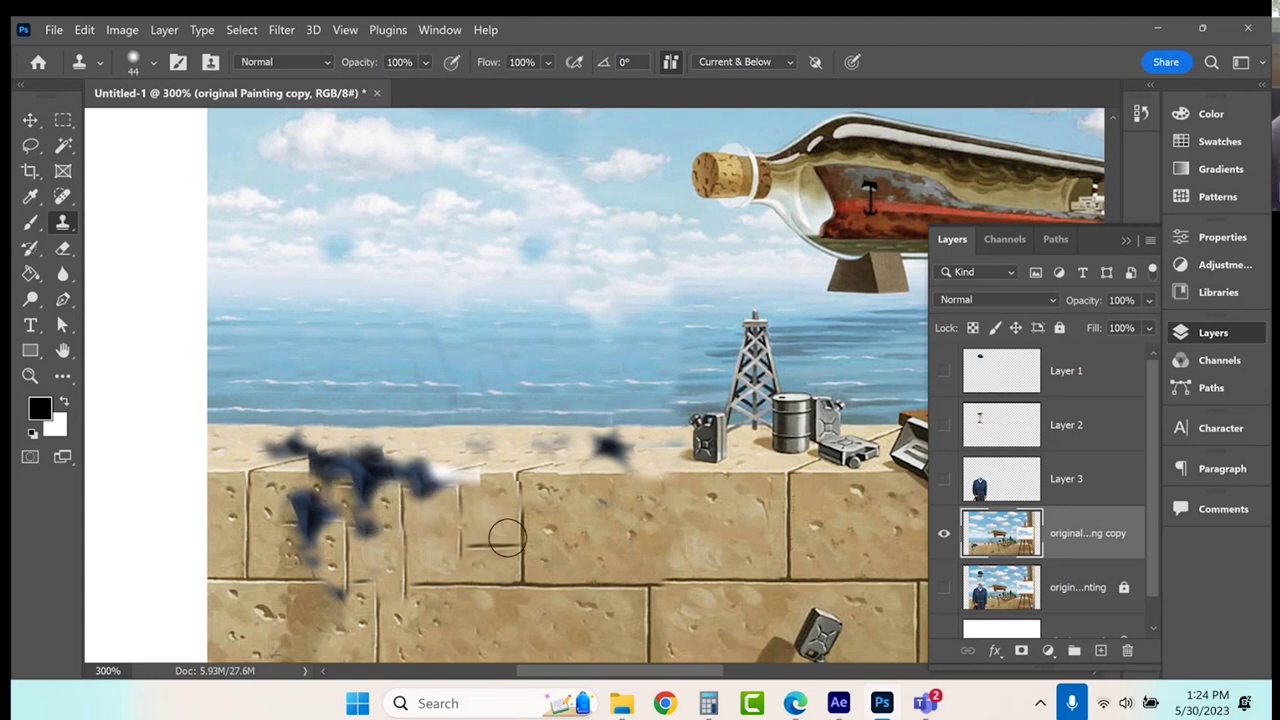
Clone wall from further right over the remaining blue blob and smudges.
{"action": "left_click", "coordinate": [644, 519], "text": "alt"}
{"action": "left_click_drag", "start_coordinate": [502, 538], "coordinate": [457, 509]}
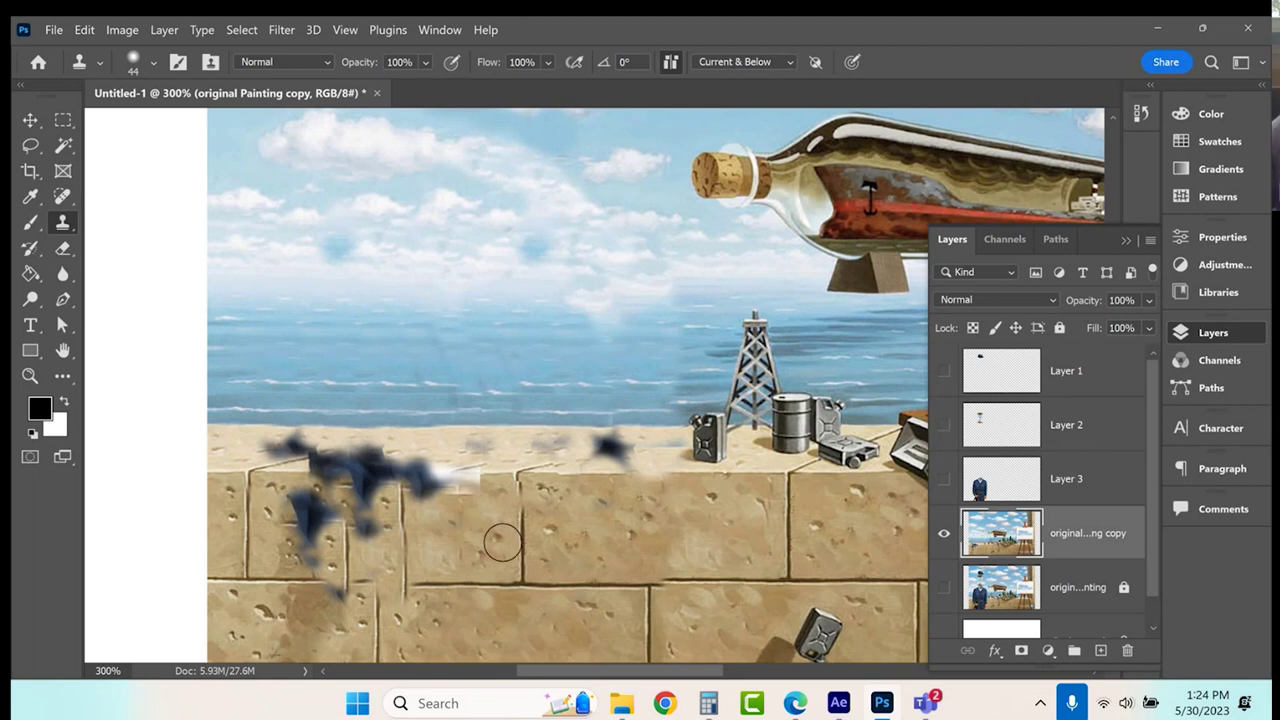
{"action": "left_click", "coordinate": [570, 474], "text": "alt"}
{"action": "mouse_move", "coordinate": [372, 468]}
{"action": "left_mouse_down"}
{"action": "mouse_move", "coordinate": [388, 476]}
{"action": "mouse_move", "coordinate": [316, 477]}
{"action": "left_mouse_up"}
{"action": "left_click_drag", "start_coordinate": [412, 472], "coordinate": [436, 468]}
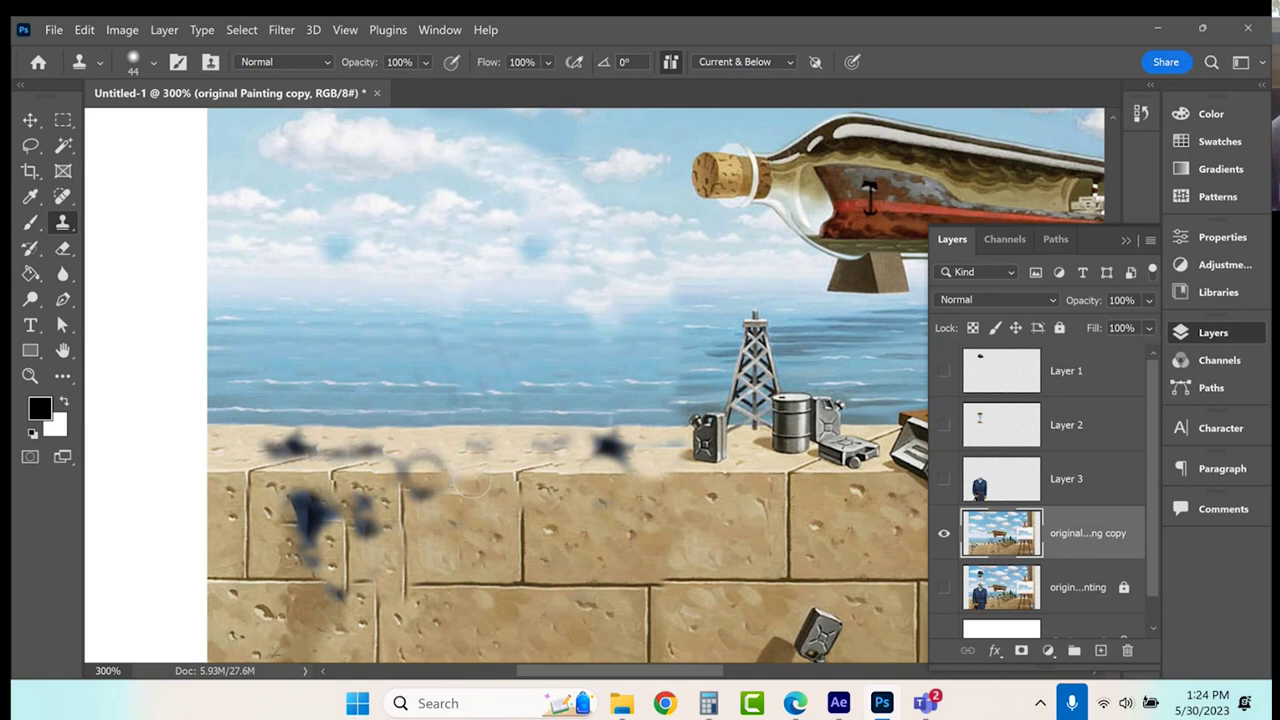
{"action": "mouse_move", "coordinate": [325, 519]}
{"action": "left_mouse_down"}
{"action": "mouse_move", "coordinate": [305, 500]}
{"action": "mouse_move", "coordinate": [340, 540]}
{"action": "left_mouse_up"}
{"action": "mouse_move", "coordinate": [430, 535]}
{"action": "left_mouse_down"}
{"action": "mouse_move", "coordinate": [400, 523]}
{"action": "mouse_move", "coordinate": [440, 540]}
{"action": "mouse_move", "coordinate": [407, 565]}
{"action": "mouse_move", "coordinate": [343, 523]}
{"action": "mouse_move", "coordinate": [357, 509]}
{"action": "mouse_move", "coordinate": [458, 509]}
{"action": "mouse_move", "coordinate": [300, 514]}
{"action": "mouse_move", "coordinate": [328, 491]}
{"action": "left_mouse_up"}
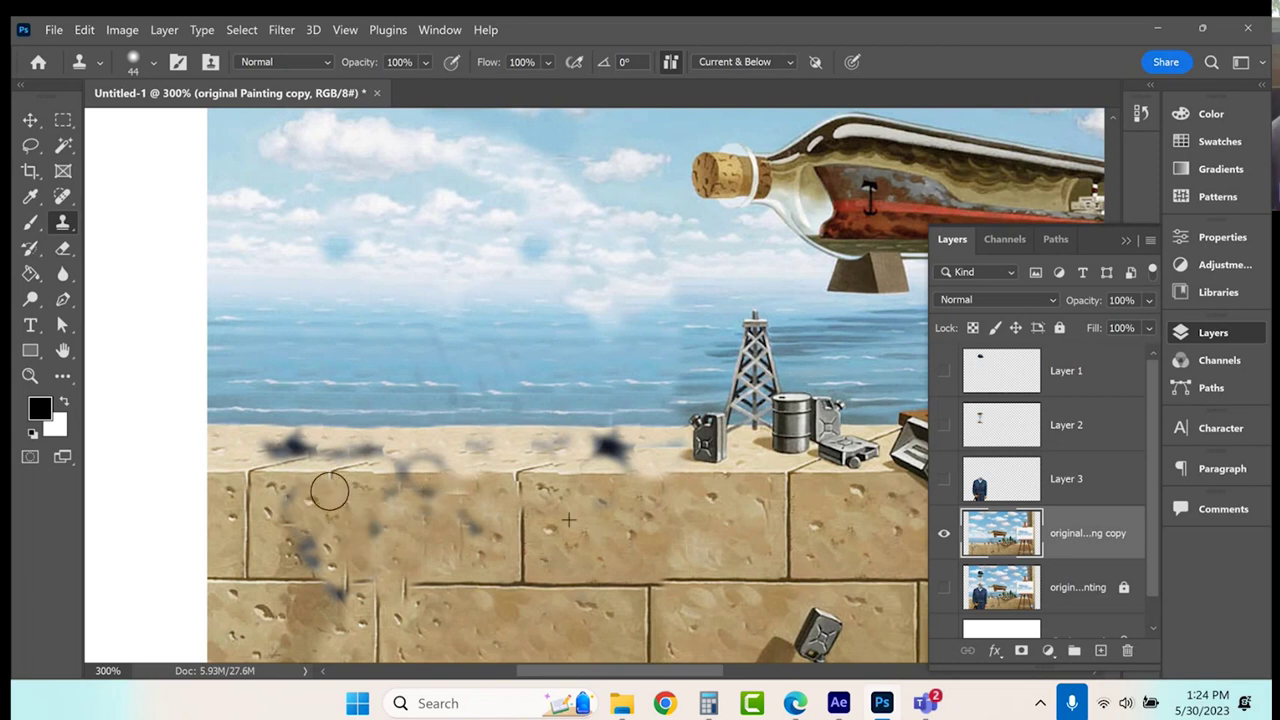
Zoom out to the whole painting, hide the Layers panel, and magnify the easel top to 400%.
{"action": "key", "text": "ctrl+minus"}
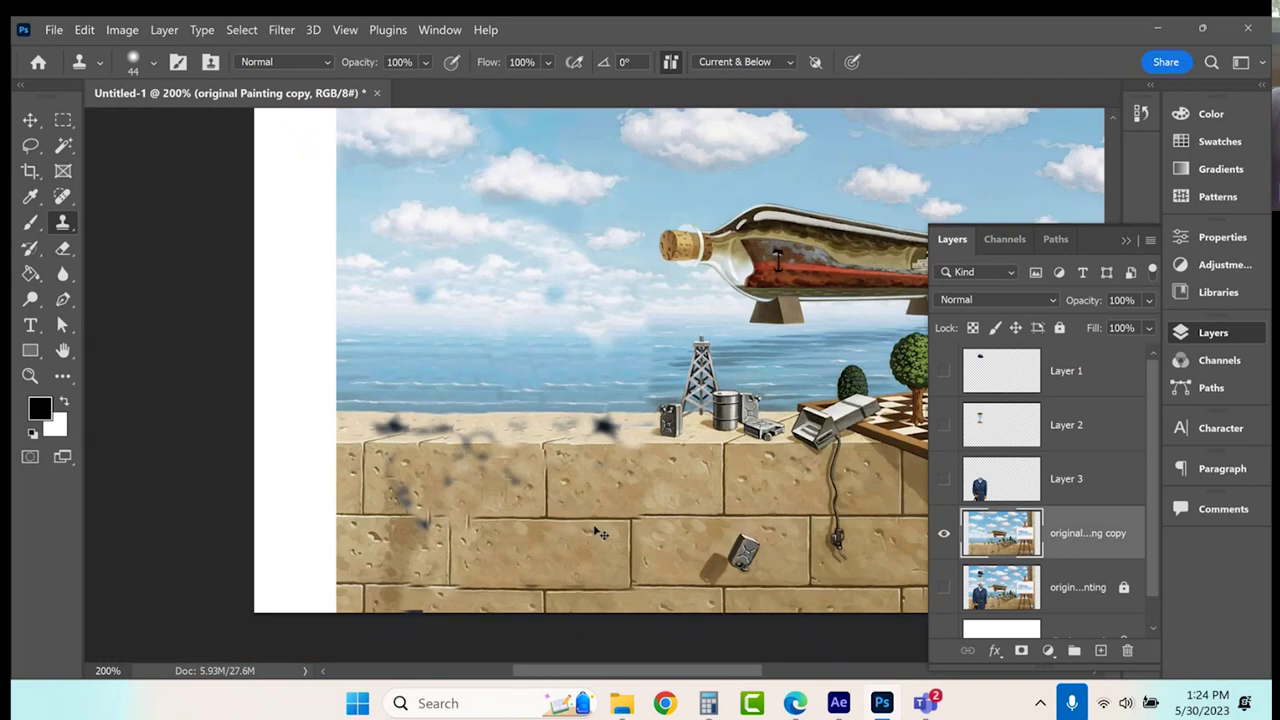
{"action": "mouse_move", "coordinate": [733, 494]}
{"action": "left_mouse_down"}
{"action": "mouse_move", "coordinate": [623, 420]}
{"action": "mouse_move", "coordinate": [531, 417]}
{"action": "left_mouse_up"}
{"action": "scroll", "coordinate": [760, 368], "scroll_direction": "up", "scroll_amount": 2}
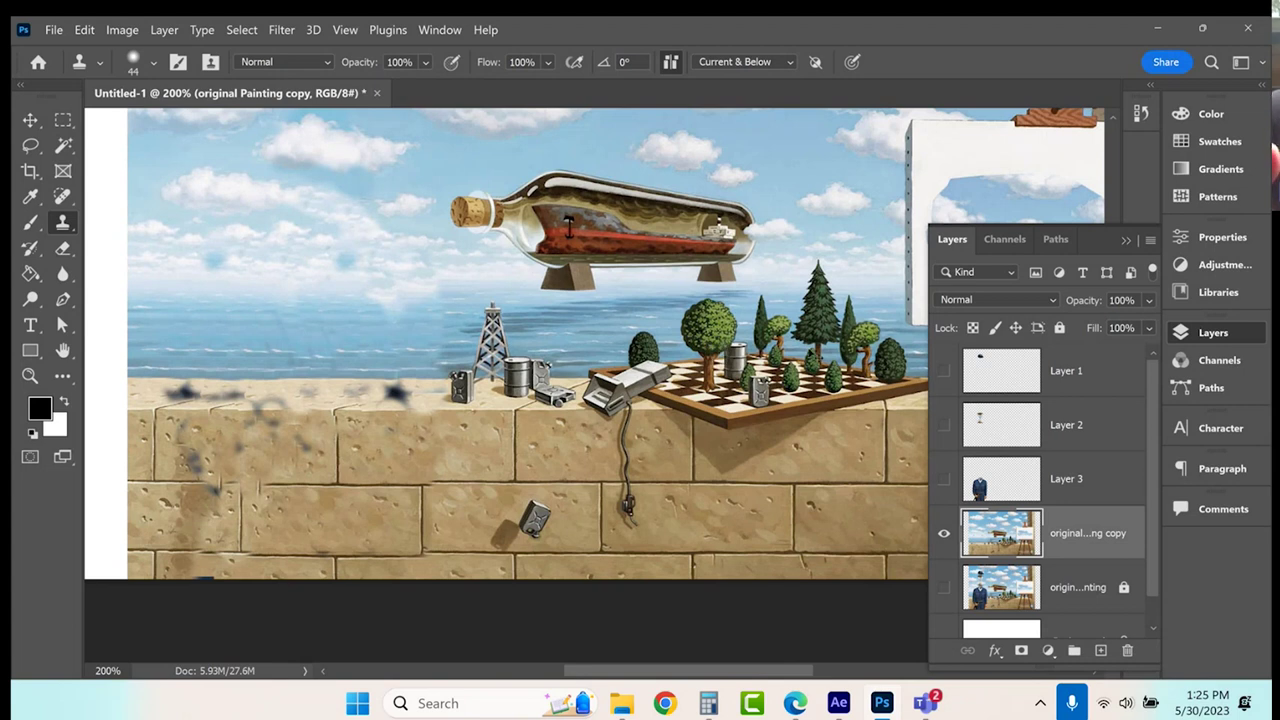
{"action": "key", "text": "ctrl+minus"}
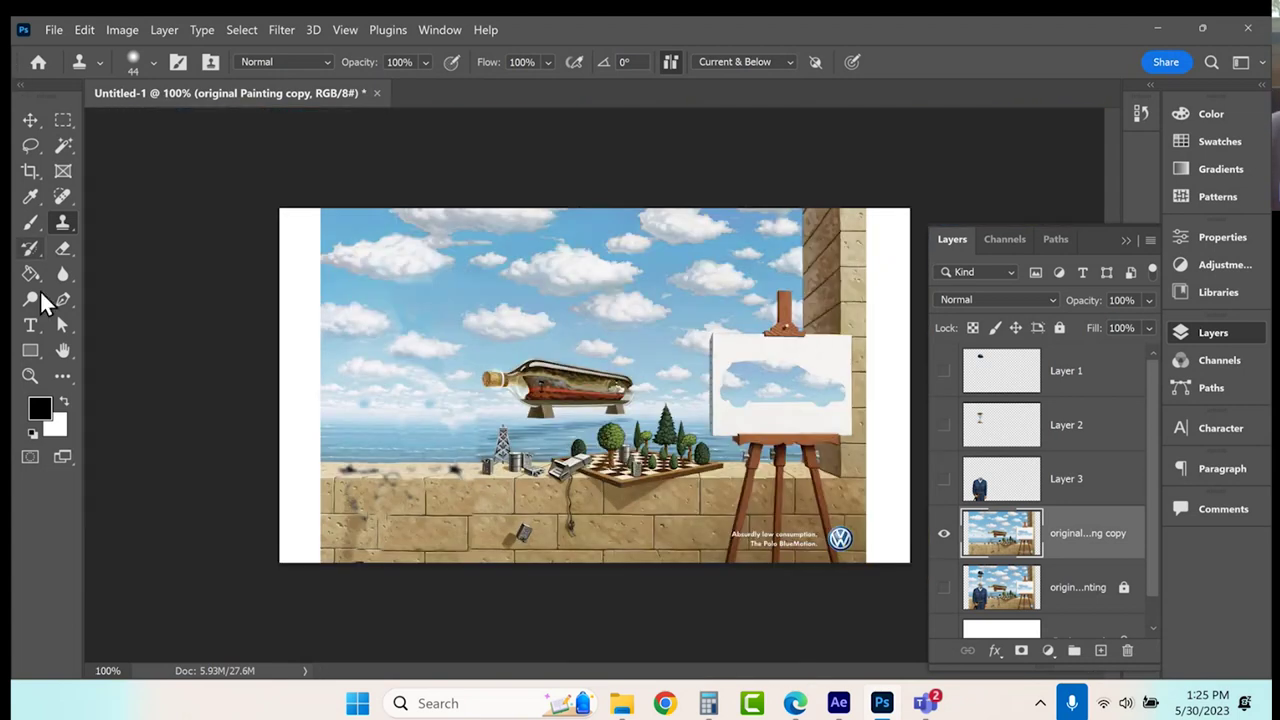
{"action": "left_click", "coordinate": [30, 376]}
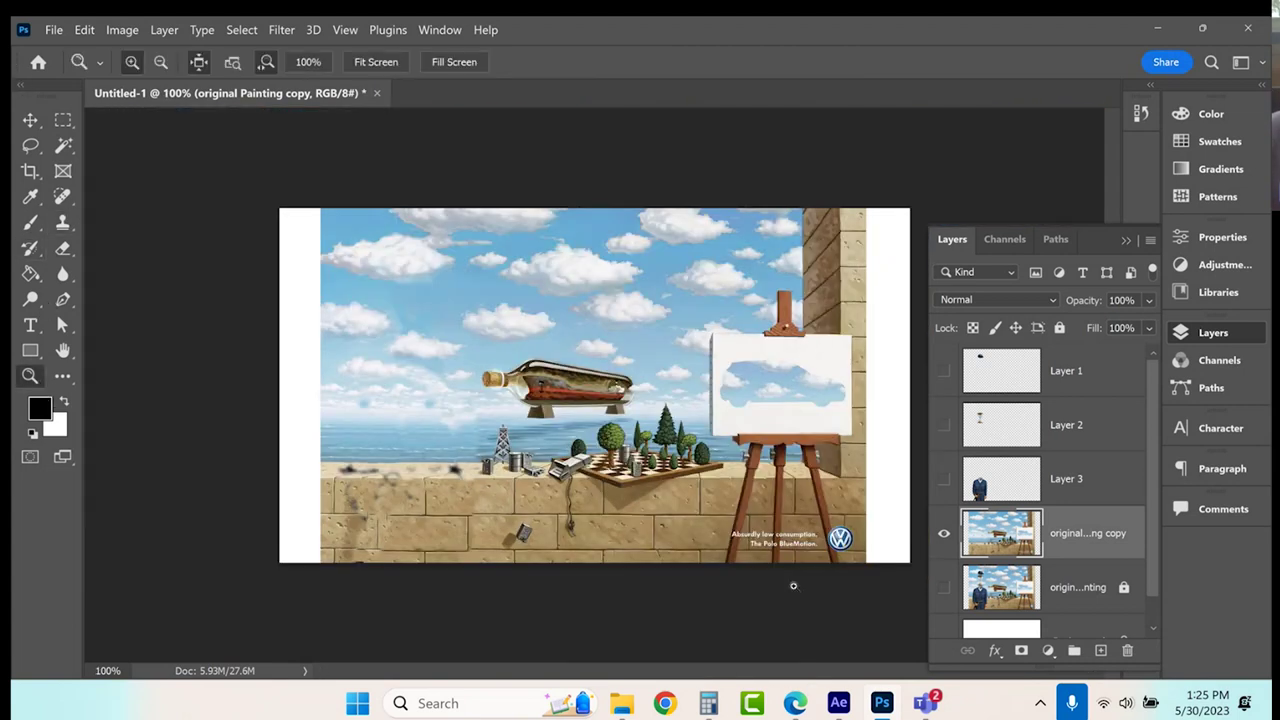
{"action": "left_click", "coordinate": [778, 416]}
{"action": "scroll", "coordinate": [778, 416], "scroll_direction": "down", "scroll_amount": 2}
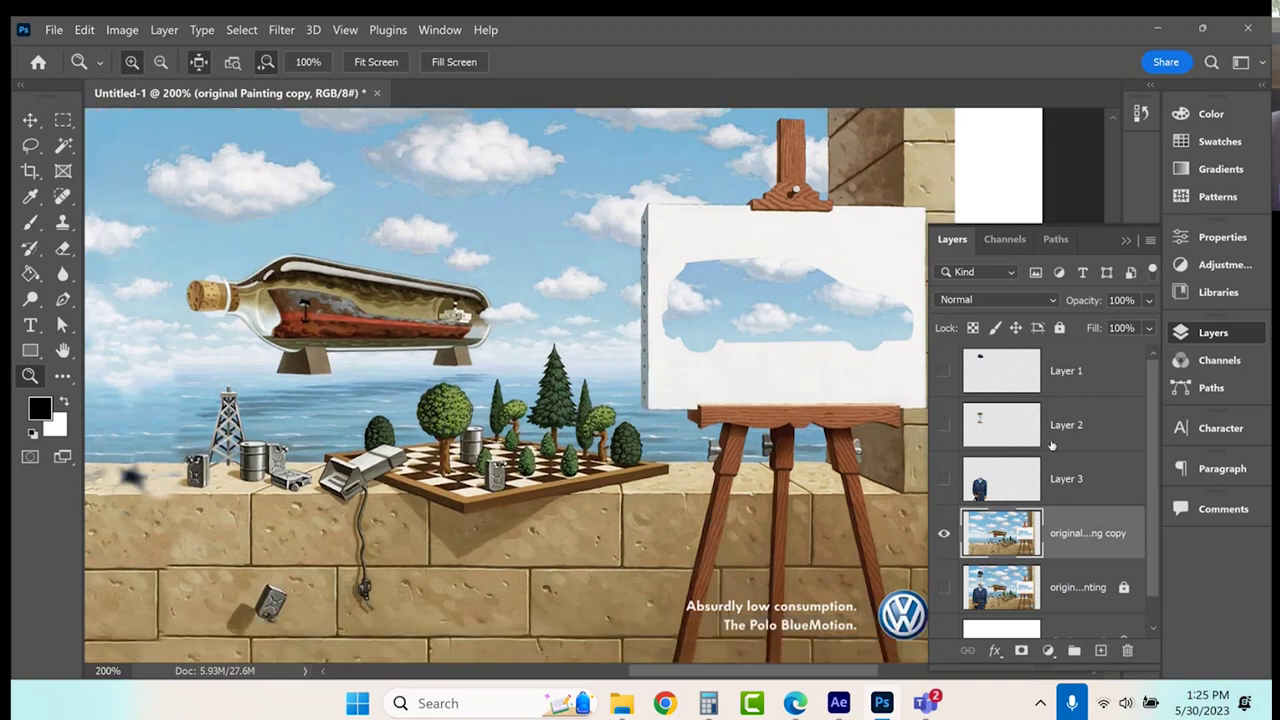
{"action": "left_click", "coordinate": [1127, 241]}
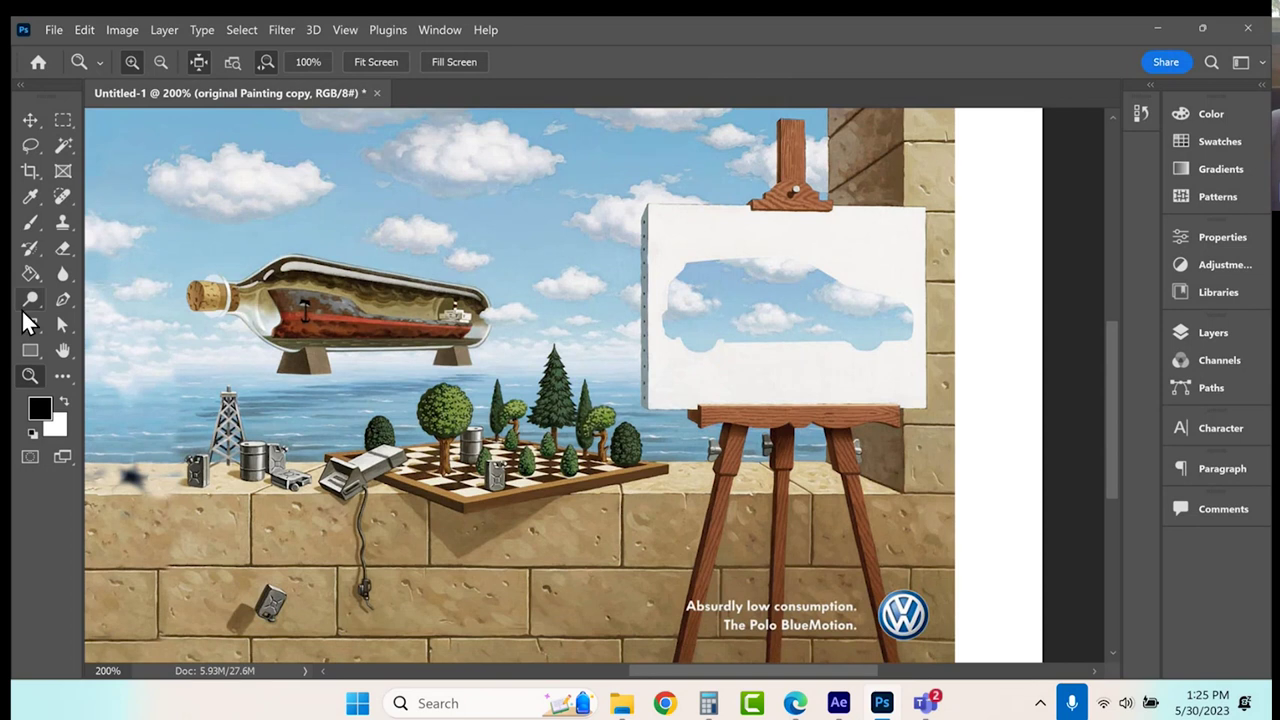
{"action": "left_click", "coordinate": [776, 215]}
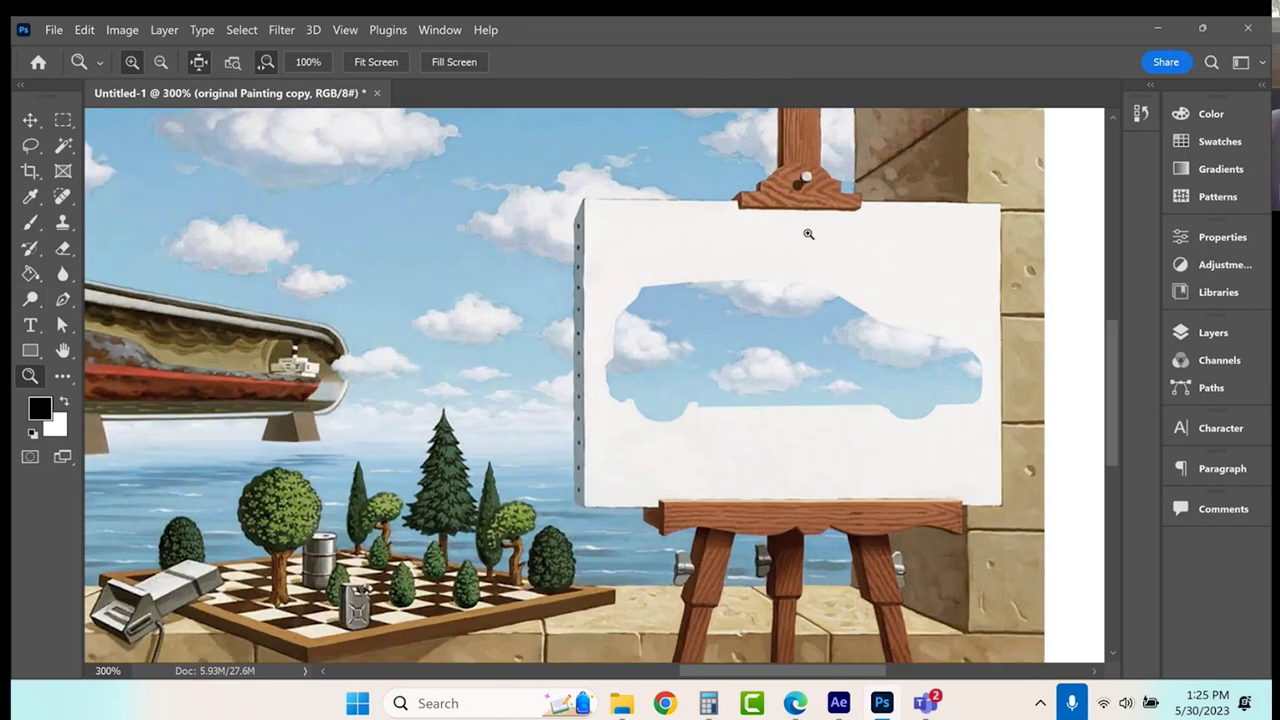
{"action": "left_click", "coordinate": [834, 219]}
{"action": "scroll", "coordinate": [914, 314], "scroll_direction": "up", "scroll_amount": 3}
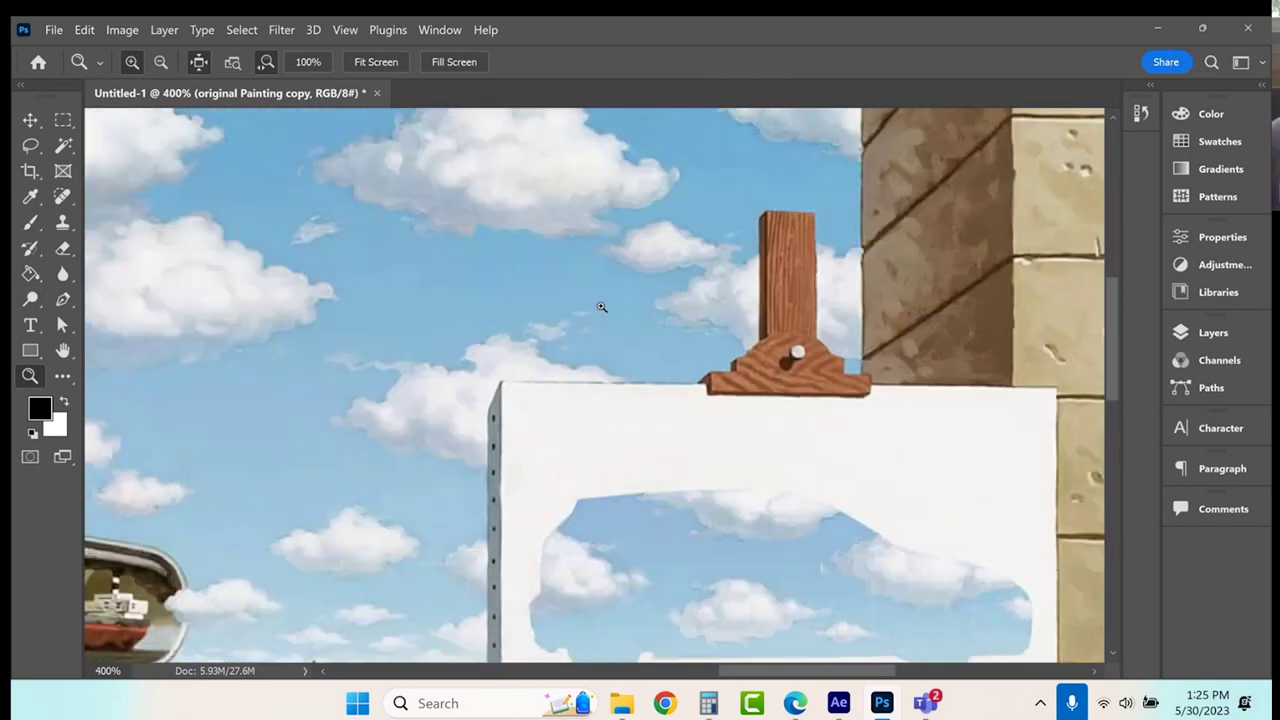
{"action": "right_click", "coordinate": [33, 141]}
Trace a Polygonal Lasso outline along the canvas top, easel post and clamp, down the right leg.
{"action": "left_click", "coordinate": [110, 163]}
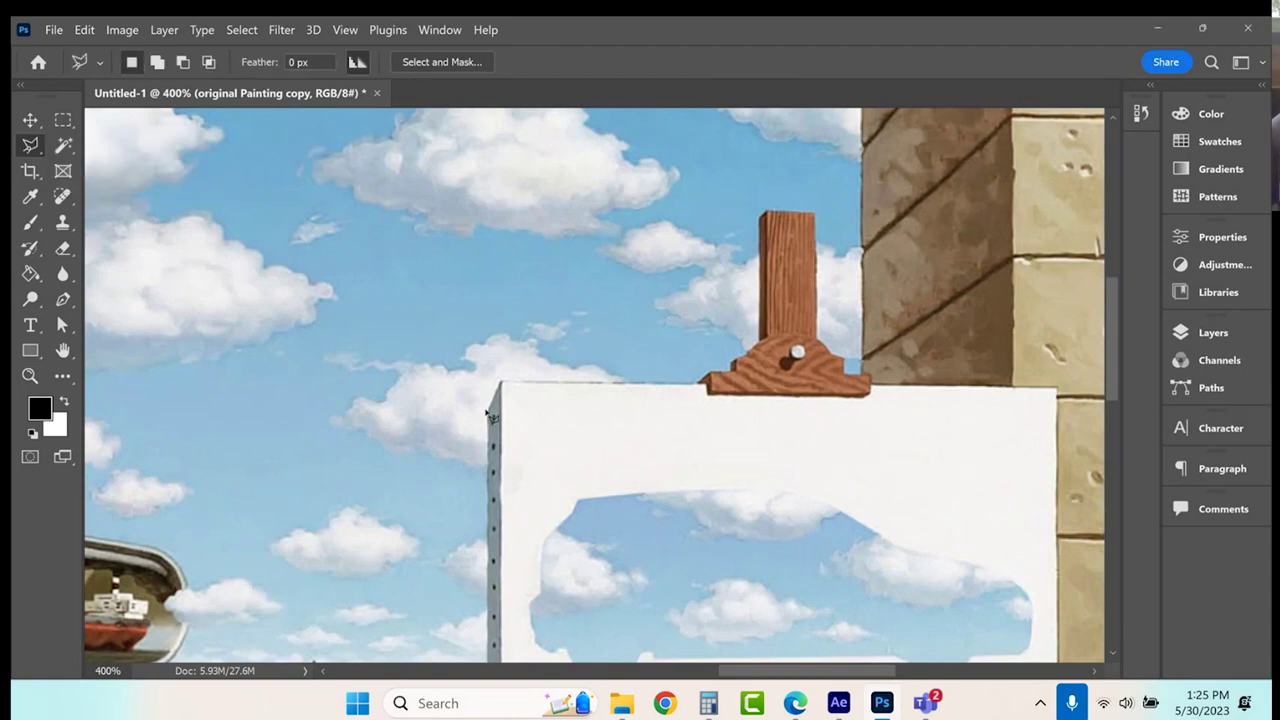
{"action": "left_click", "coordinate": [500, 381]}
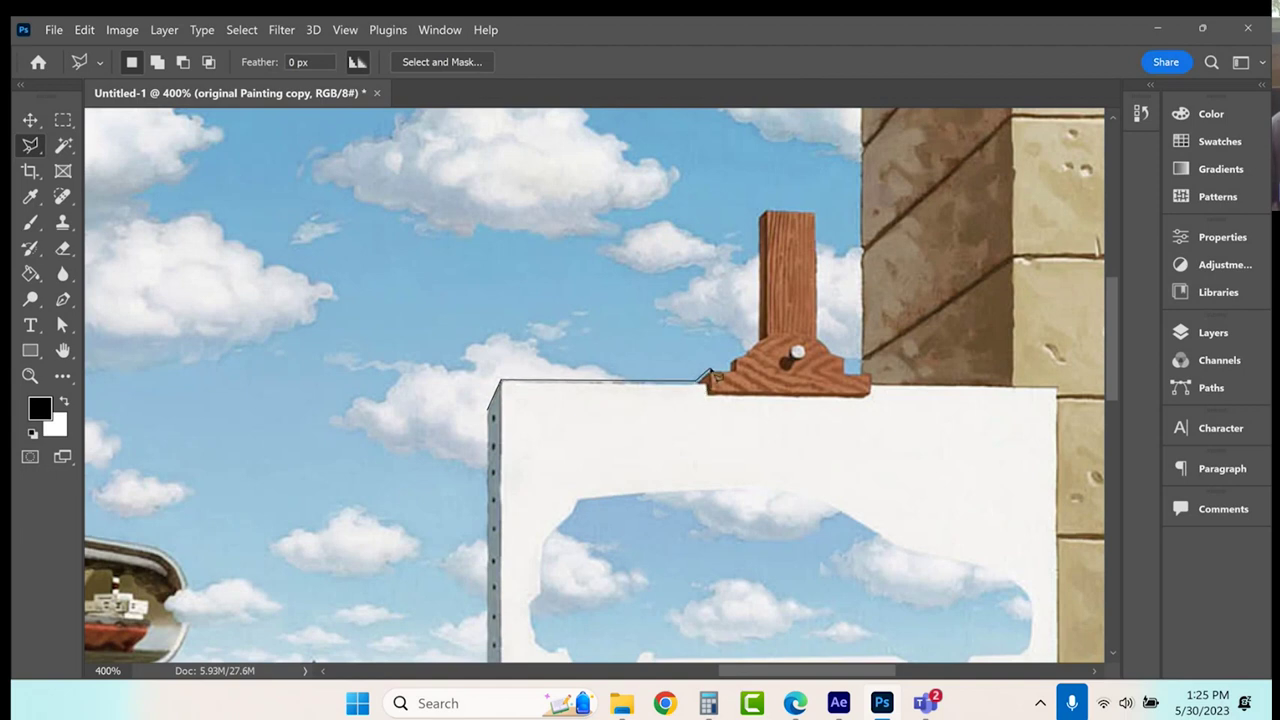
{"action": "left_click", "coordinate": [709, 371]}
{"action": "left_click", "coordinate": [761, 337]}
{"action": "left_click", "coordinate": [818, 214]}
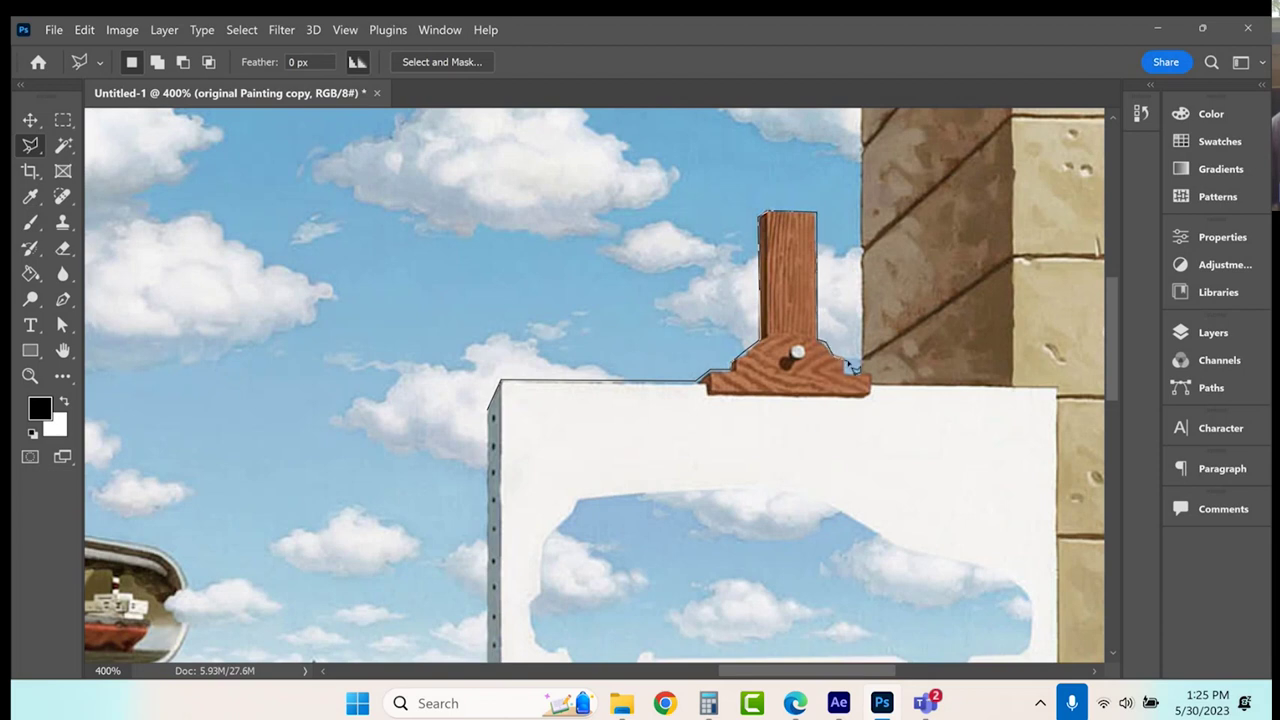
{"action": "left_click", "coordinate": [872, 386]}
{"action": "left_click", "coordinate": [1060, 396]}
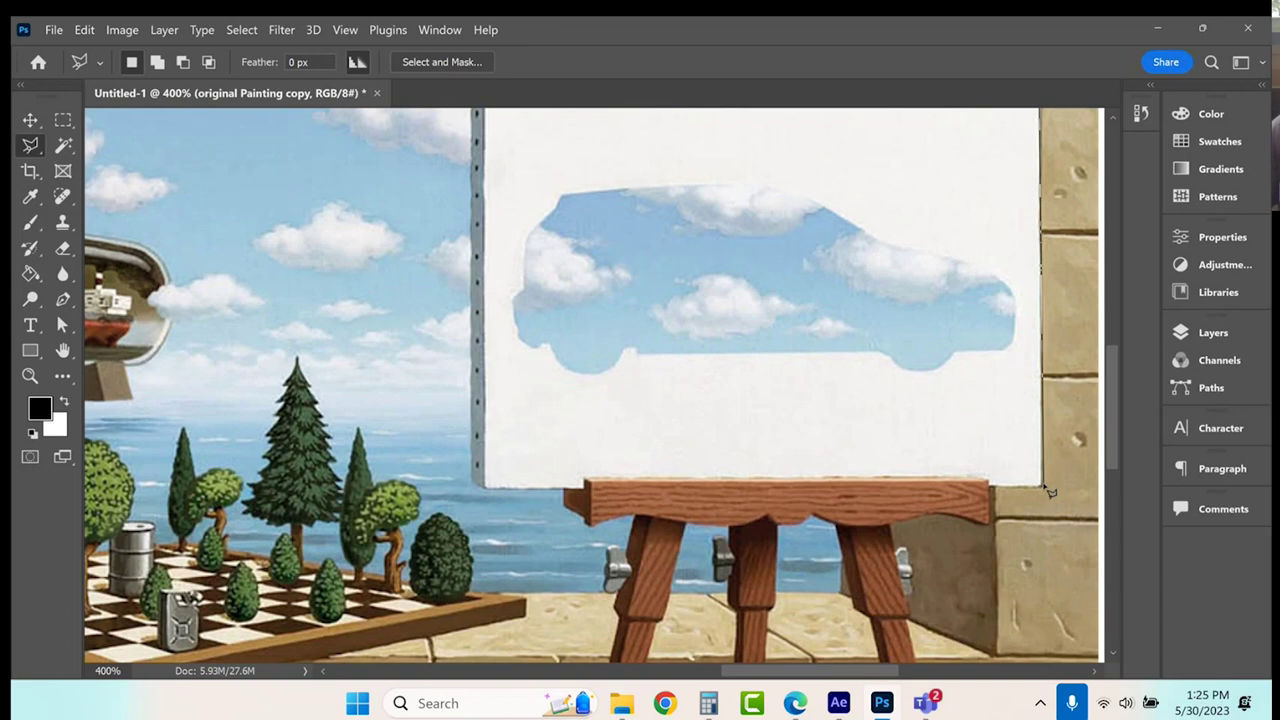
{"action": "left_click", "coordinate": [1043, 487]}
{"action": "left_click", "coordinate": [991, 489]}
{"action": "left_click", "coordinate": [911, 596]}
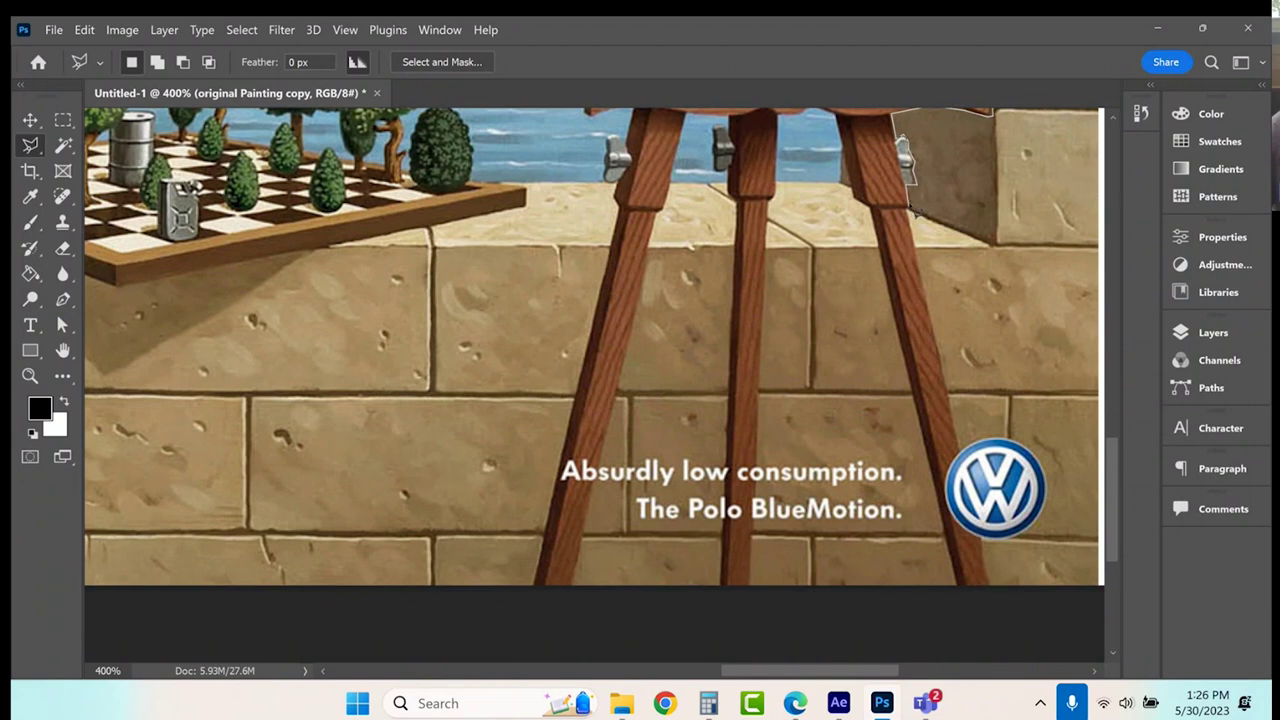
Carry the lasso outline around the bottoms of the right, middle and left easel legs.
{"action": "left_click", "coordinate": [989, 589]}
{"action": "left_click", "coordinate": [959, 589]}
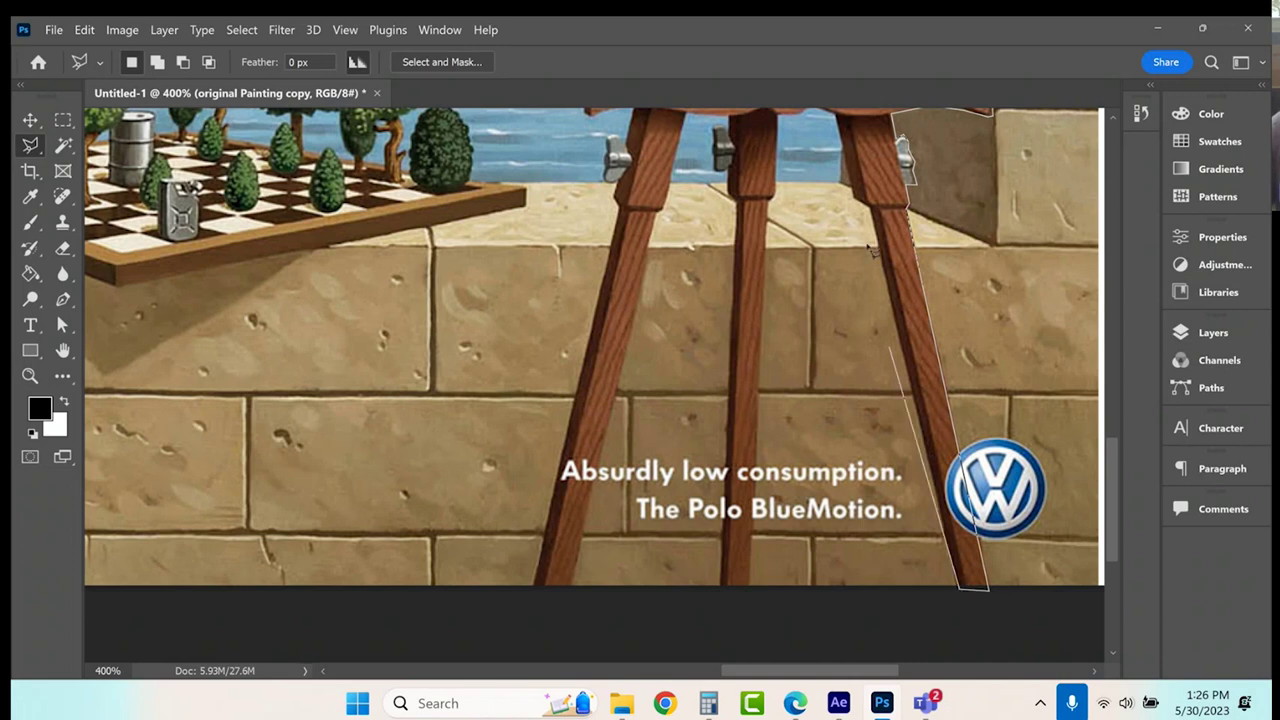
{"action": "left_click", "coordinate": [862, 205]}
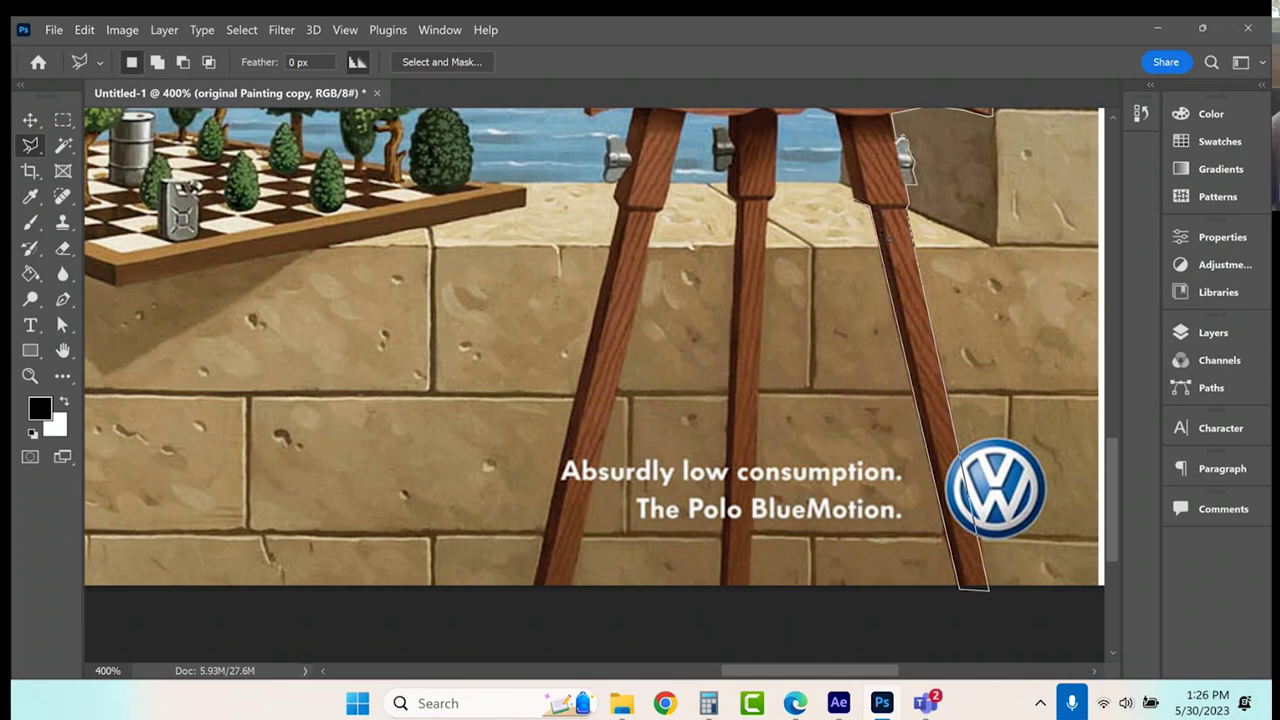
{"action": "scroll", "coordinate": [858, 148], "scroll_direction": "up", "scroll_amount": 1}
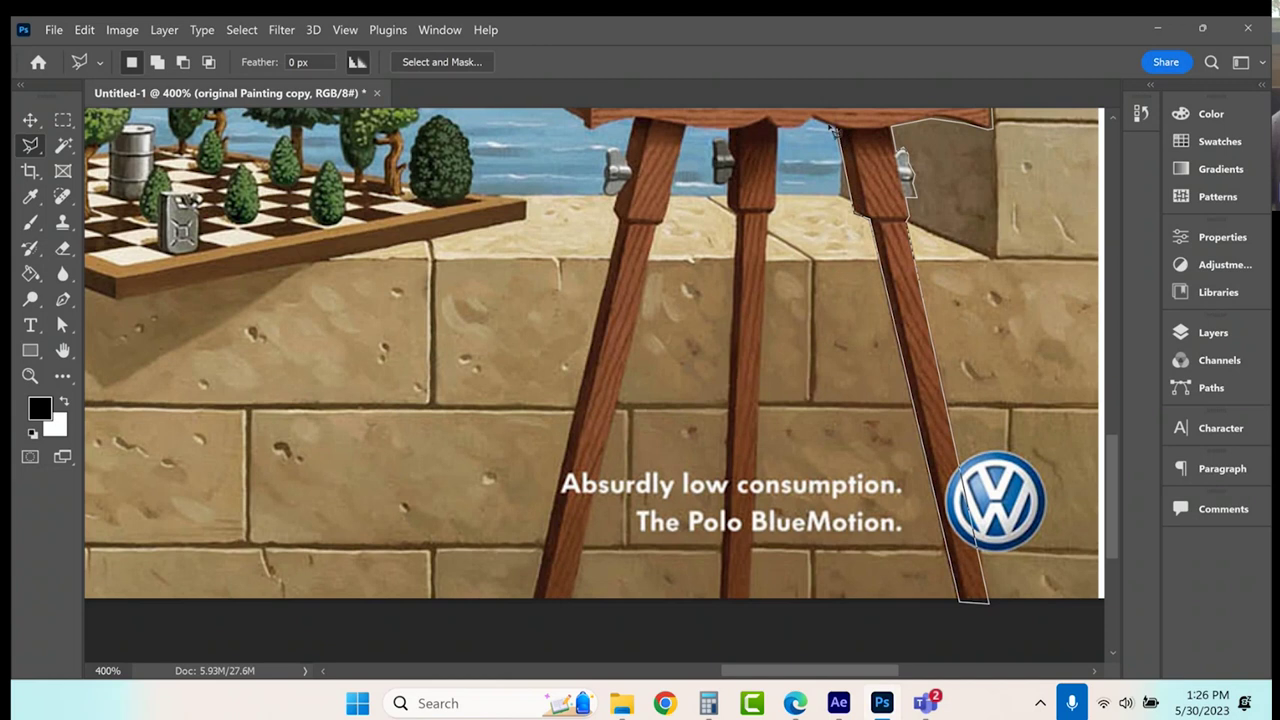
{"action": "left_click", "coordinate": [815, 120]}
{"action": "left_click", "coordinate": [751, 601]}
{"action": "left_click", "coordinate": [720, 604]}
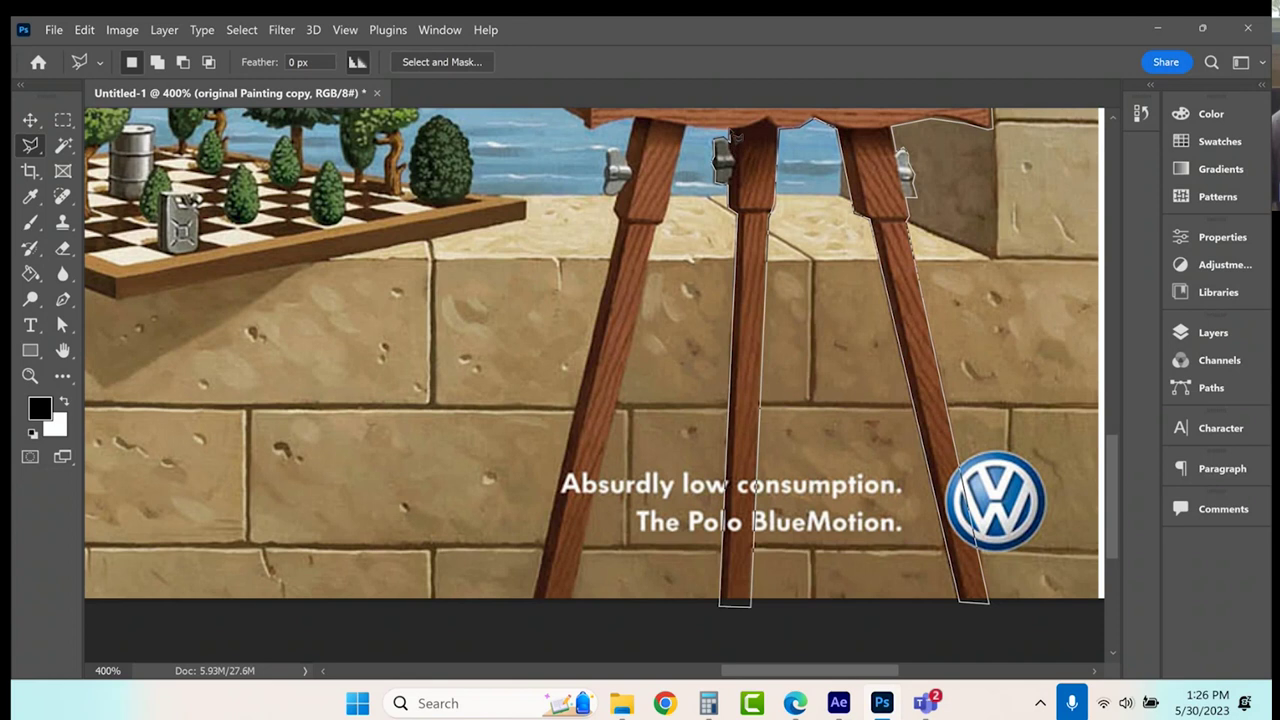
{"action": "left_click", "coordinate": [688, 130]}
{"action": "left_click", "coordinate": [664, 231]}
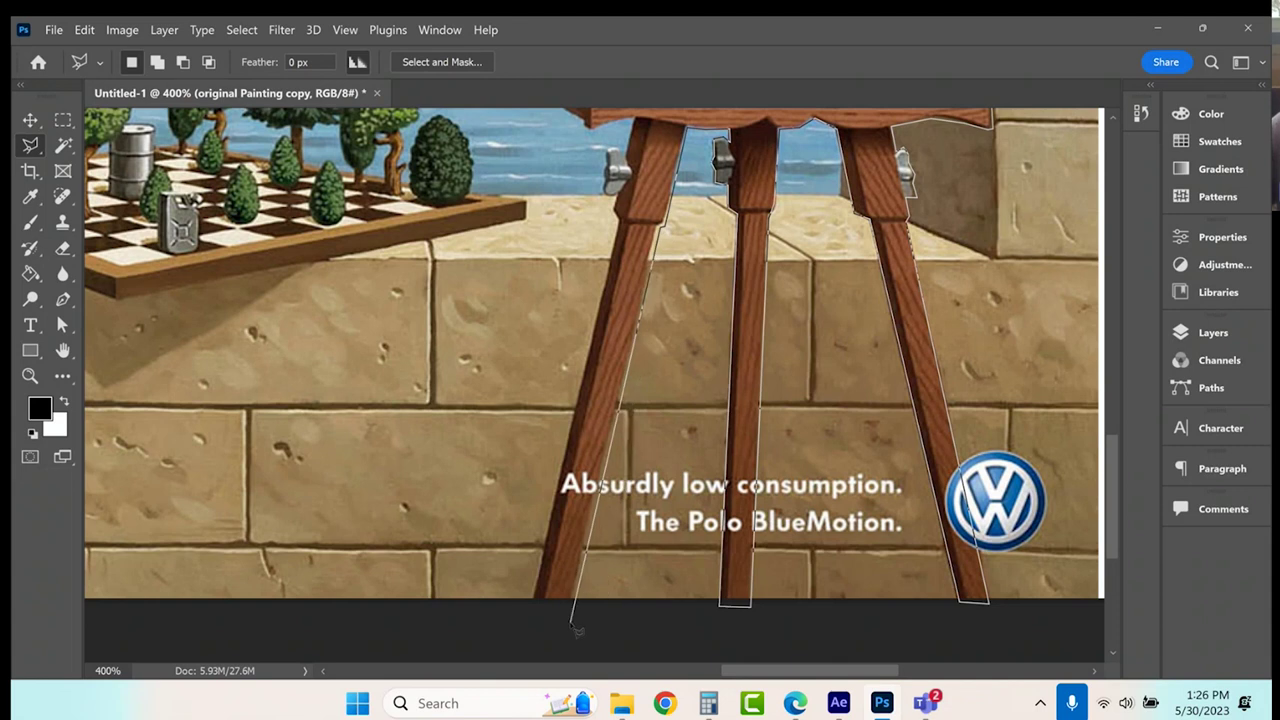
{"action": "left_click", "coordinate": [568, 627]}
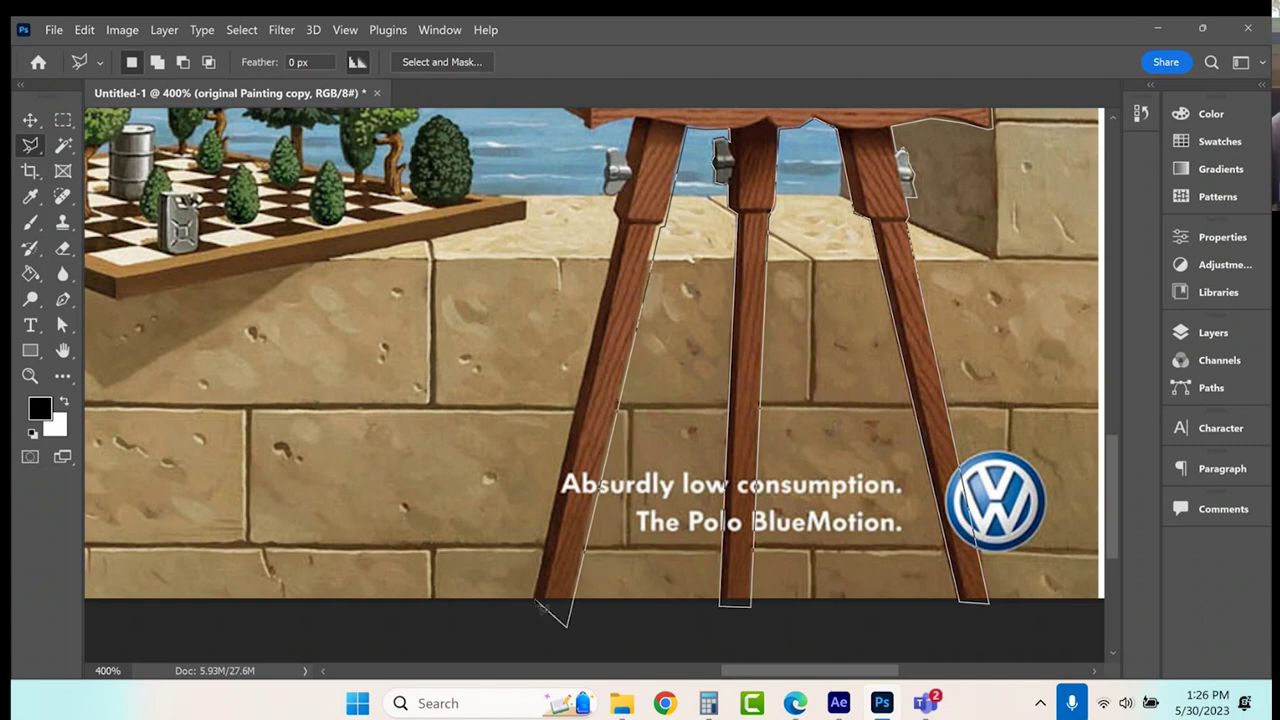
{"action": "left_click", "coordinate": [537, 601]}
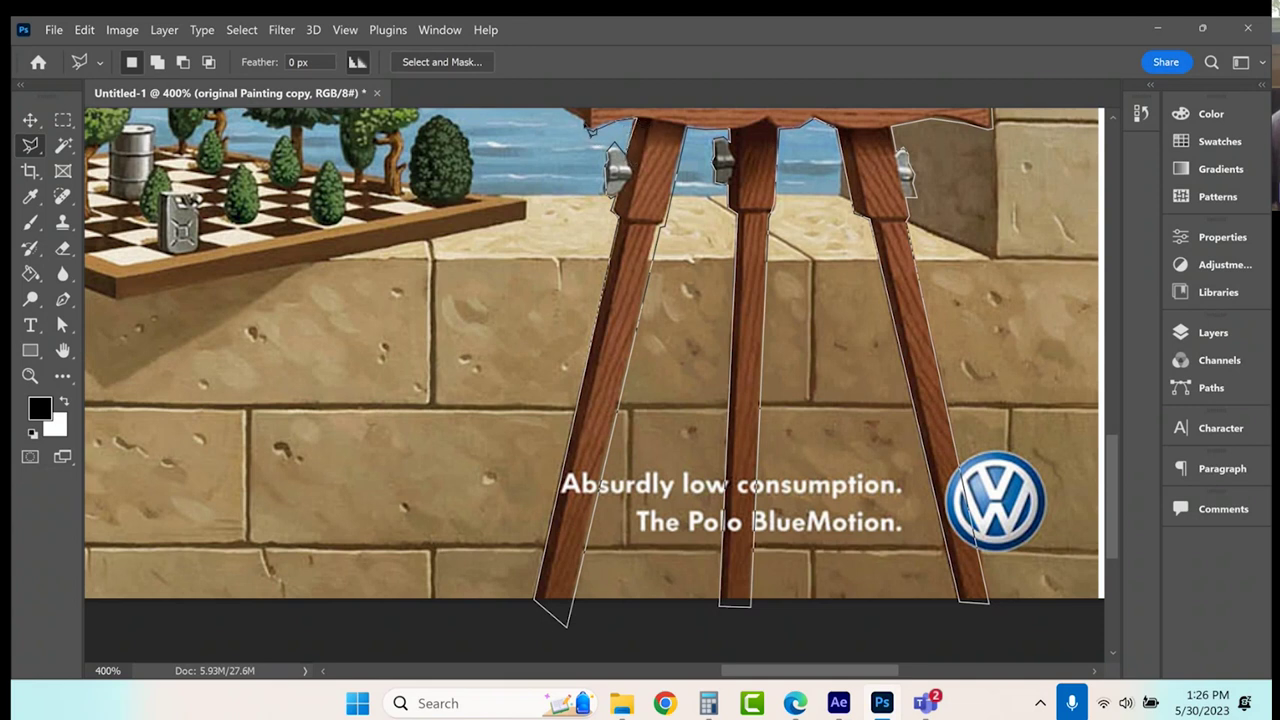
{"action": "left_click_drag", "start_coordinate": [575, 120], "coordinate": [580, 192]}
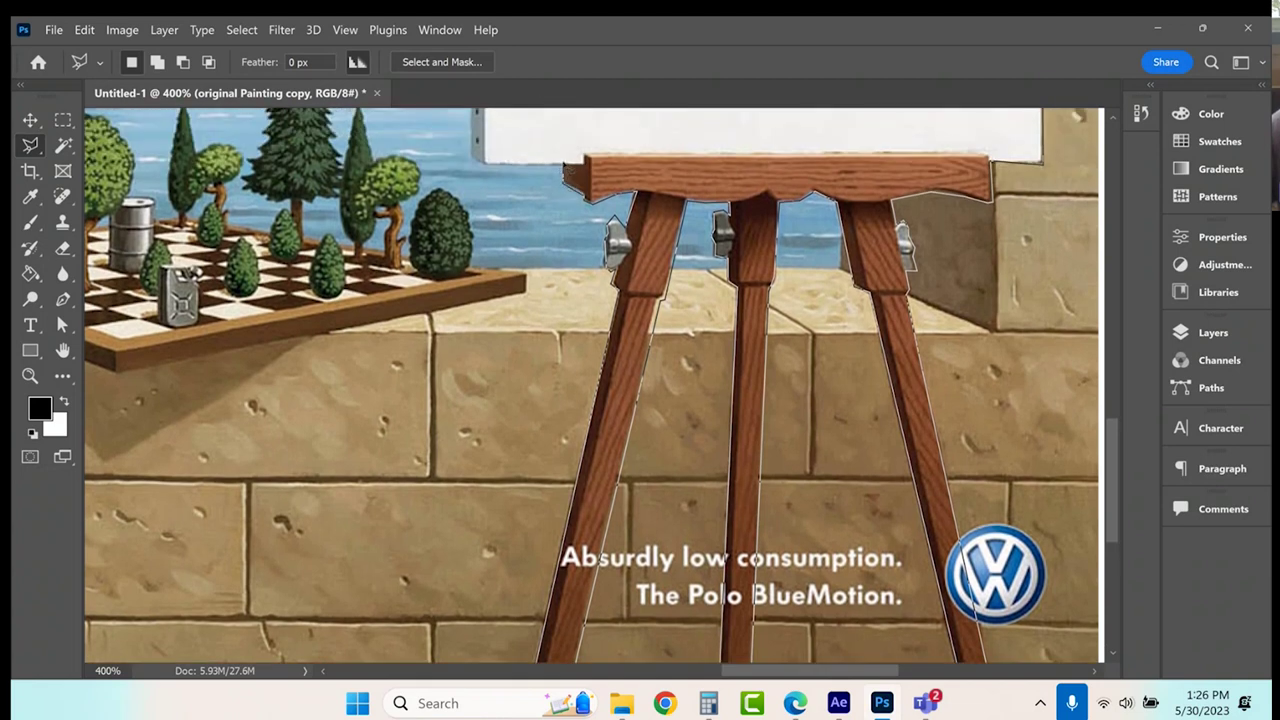
Add the canvas's lower-left corner, close the lasso outline, and open Select and Mask.
{"action": "left_click", "coordinate": [476, 160]}
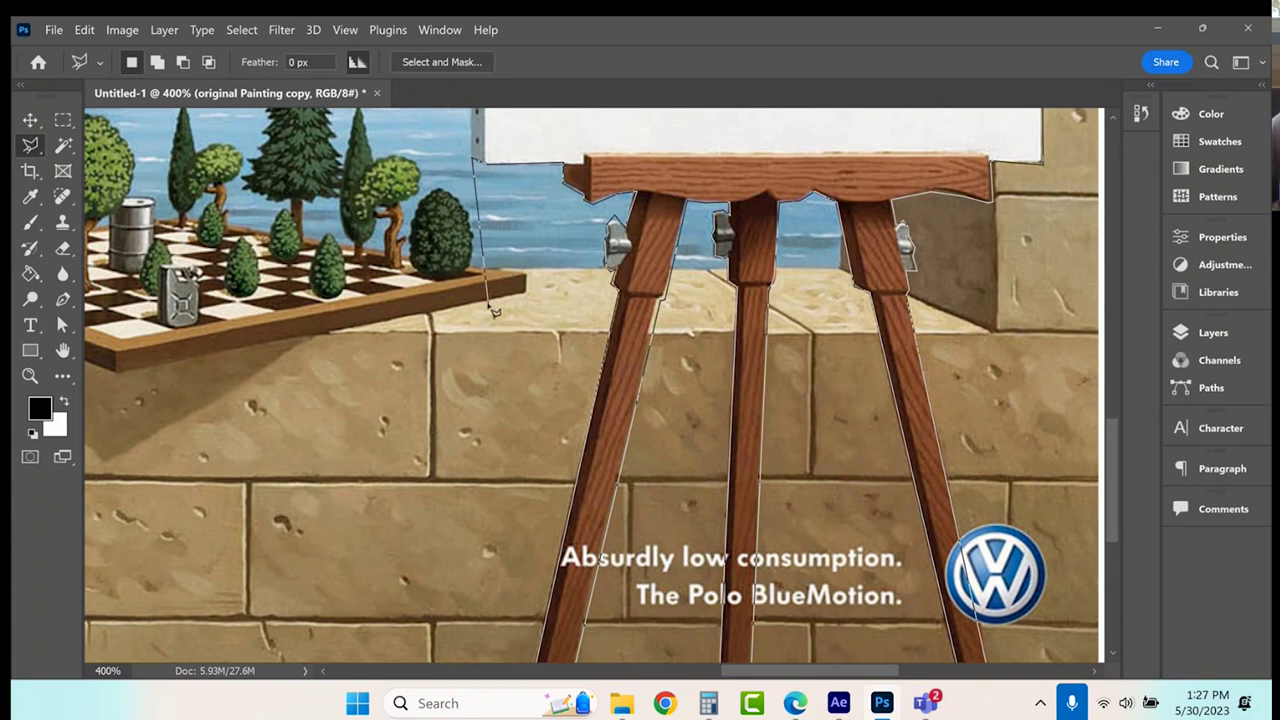
{"action": "mouse_move", "coordinate": [500, 92]}
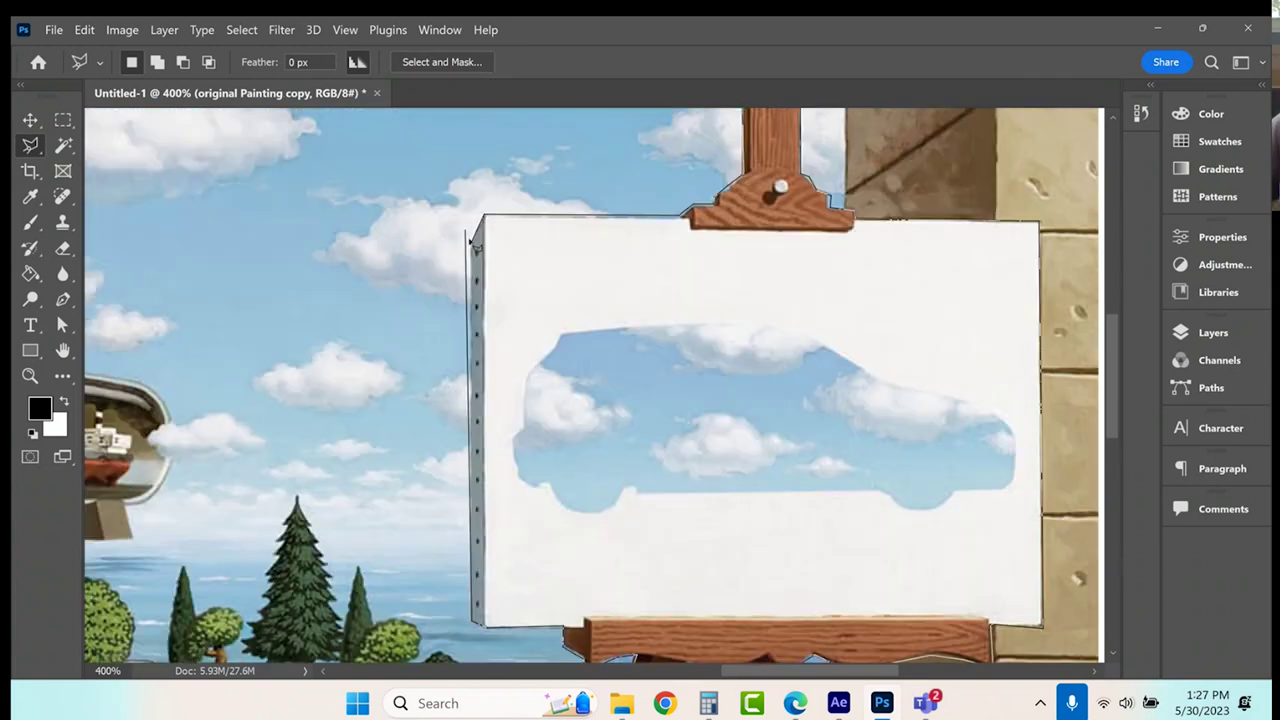
{"action": "left_click", "coordinate": [476, 252]}
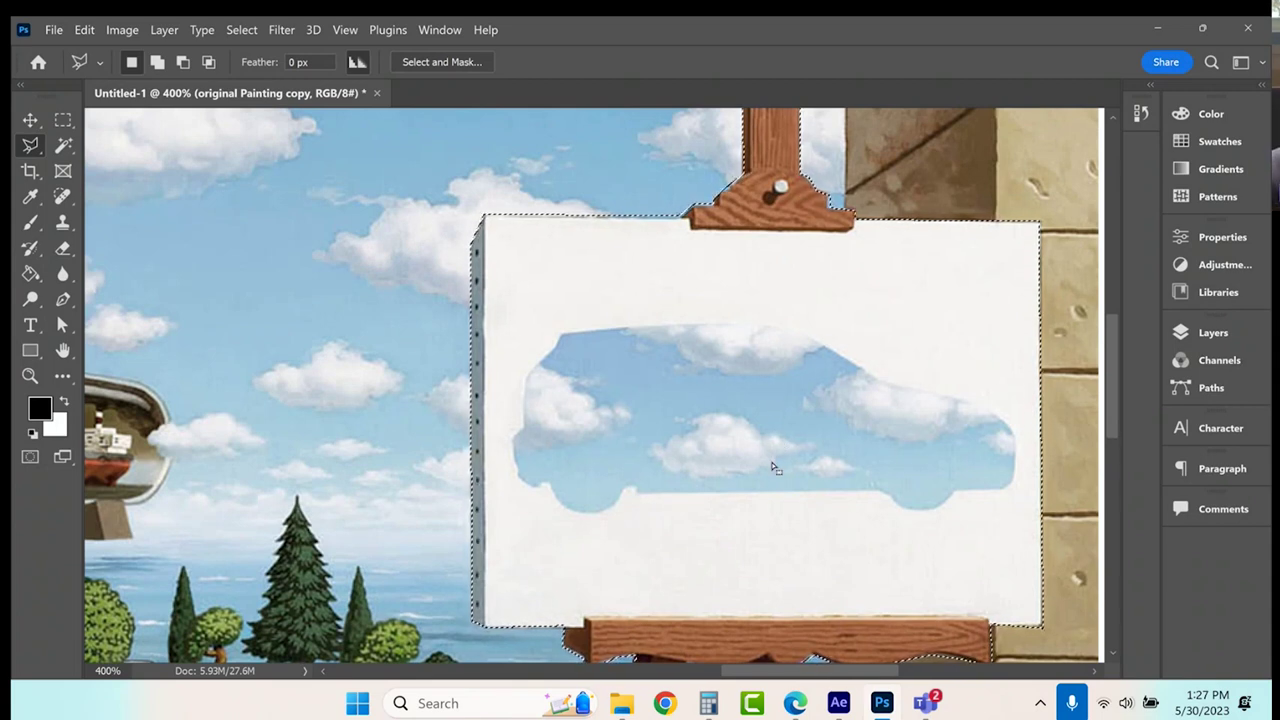
{"action": "left_click", "coordinate": [453, 61]}
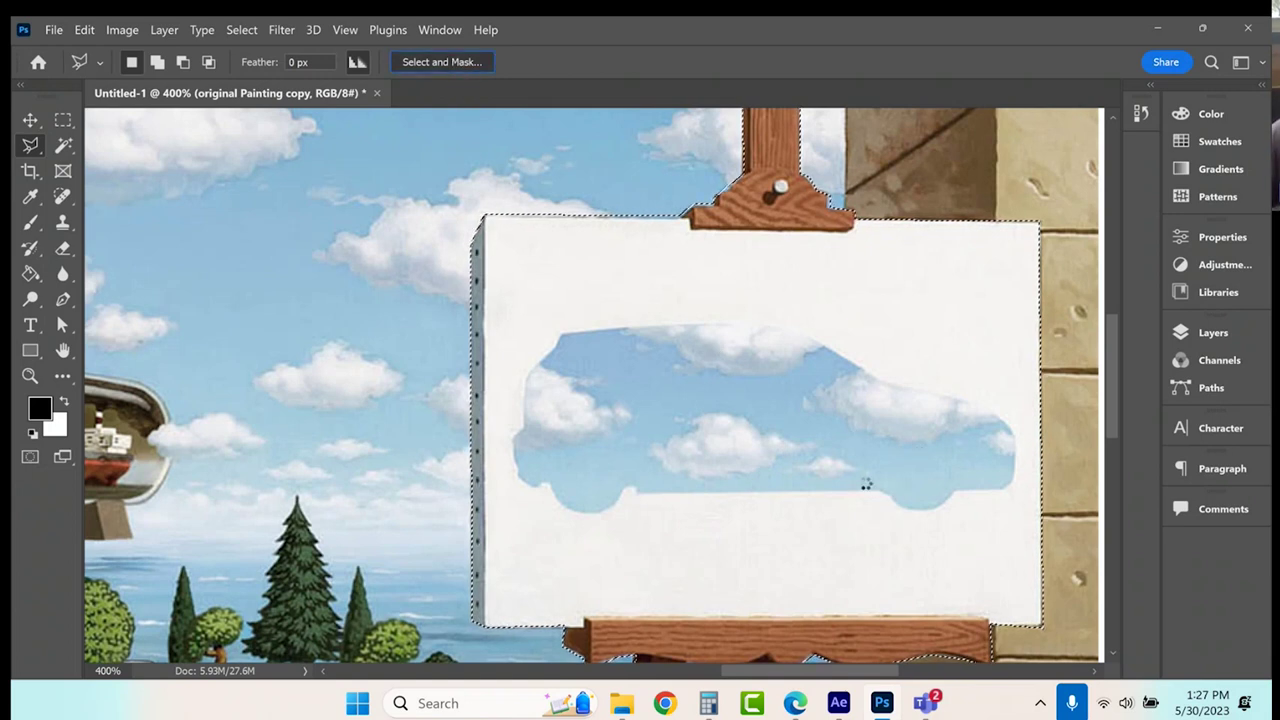
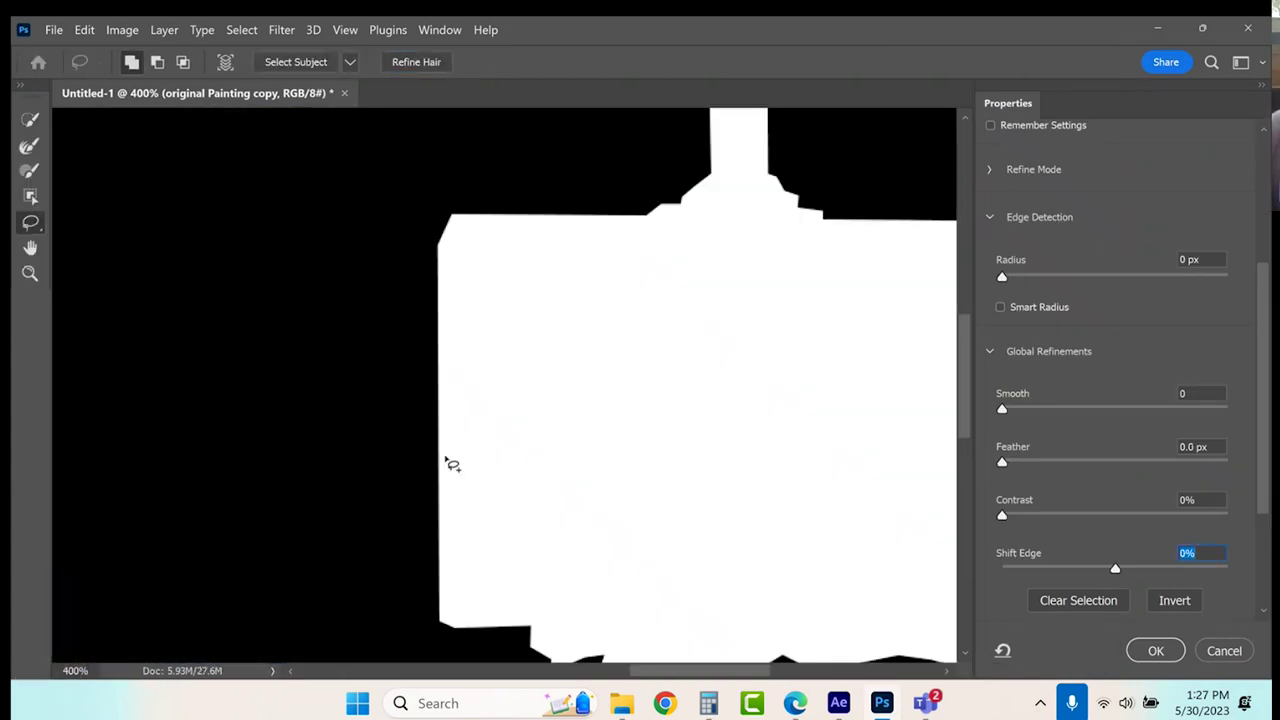
Refine the easel selection with 0.4 px feather and +14% shift edge, and apply it.
{"action": "left_click", "coordinate": [1006, 461]}
{"action": "left_click_drag", "start_coordinate": [1120, 569], "coordinate": [1131, 570]}
{"action": "left_click", "coordinate": [1143, 650]}
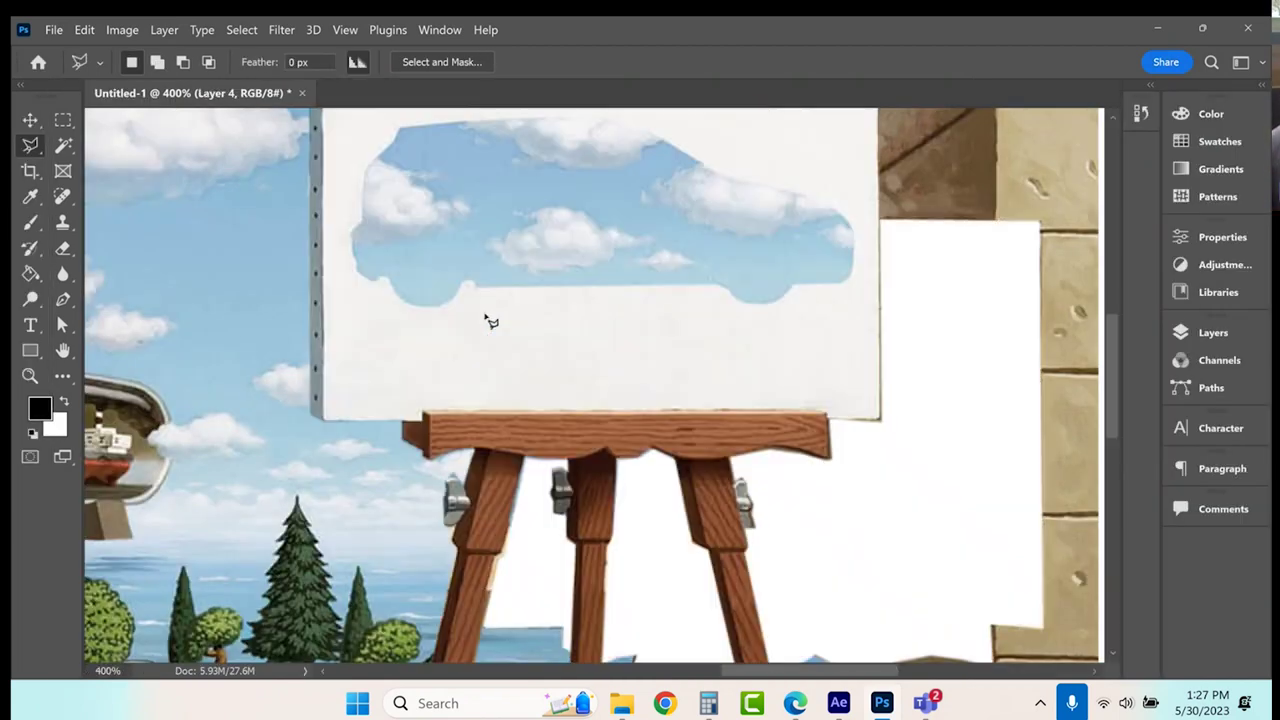
Fit the image in view and move the easel on Layer 4 down and to the right.
{"action": "left_click", "coordinate": [28, 122]}
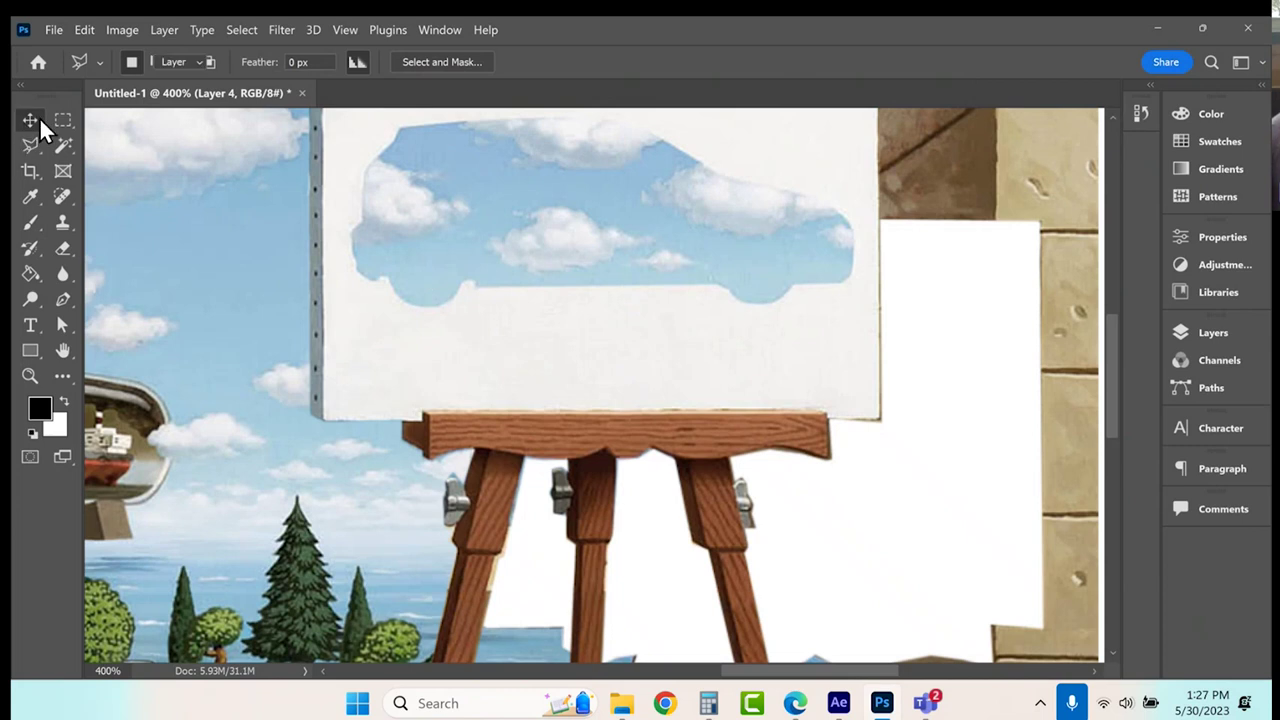
{"action": "key", "text": "ctrl+0"}
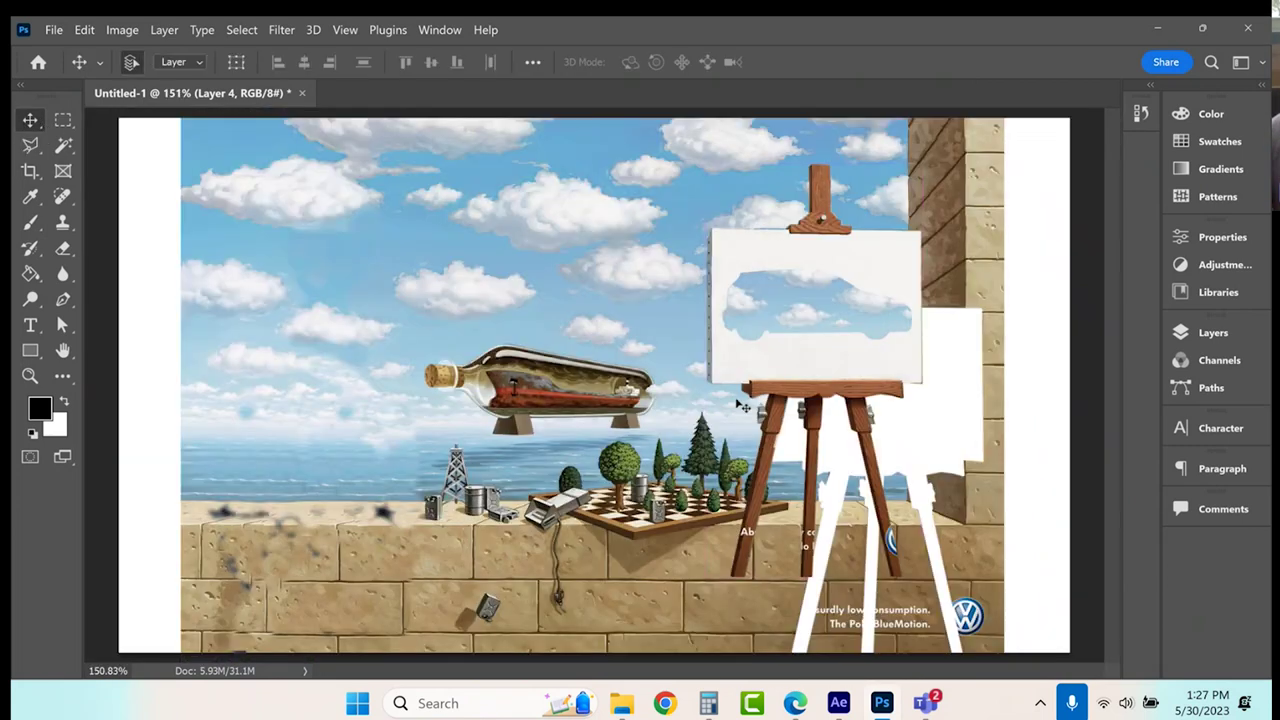
{"action": "left_click_drag", "start_coordinate": [830, 365], "coordinate": [885, 431]}
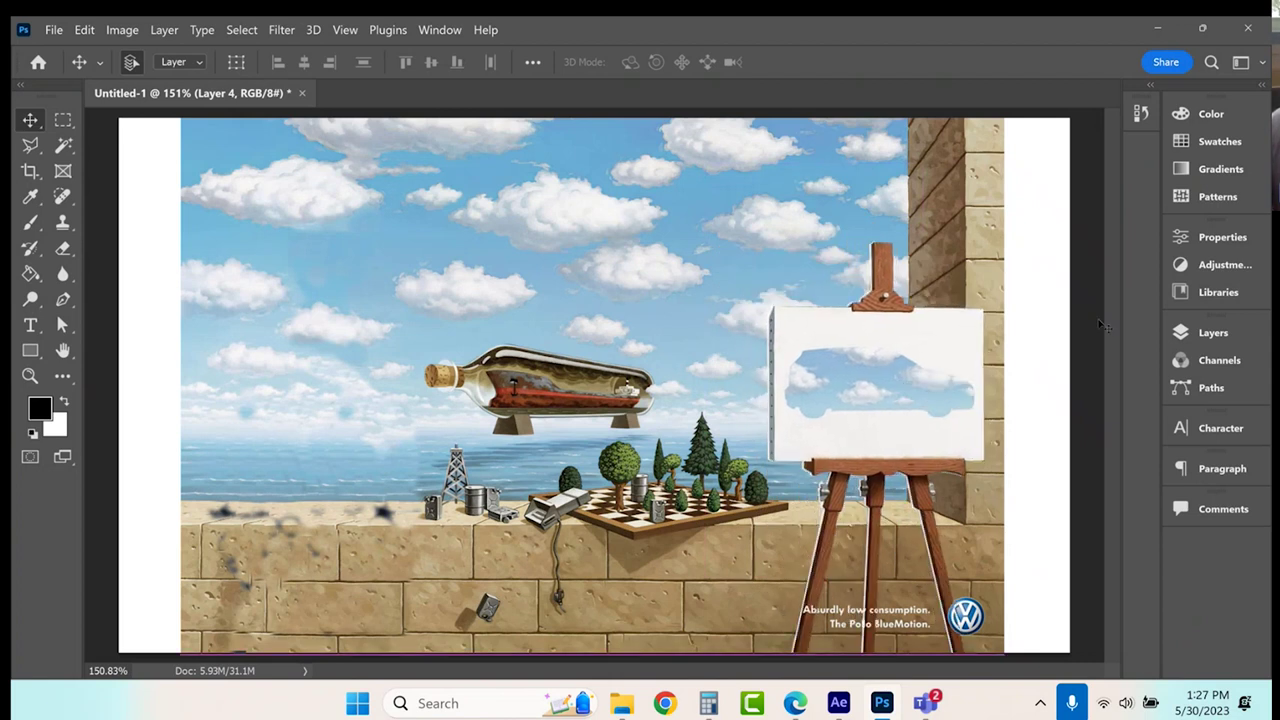
Hide Layer 4, make the original Painting copy active, and pick the Clone Stamp tool.
{"action": "left_click", "coordinate": [1176, 337]}
{"action": "left_click", "coordinate": [940, 538]}
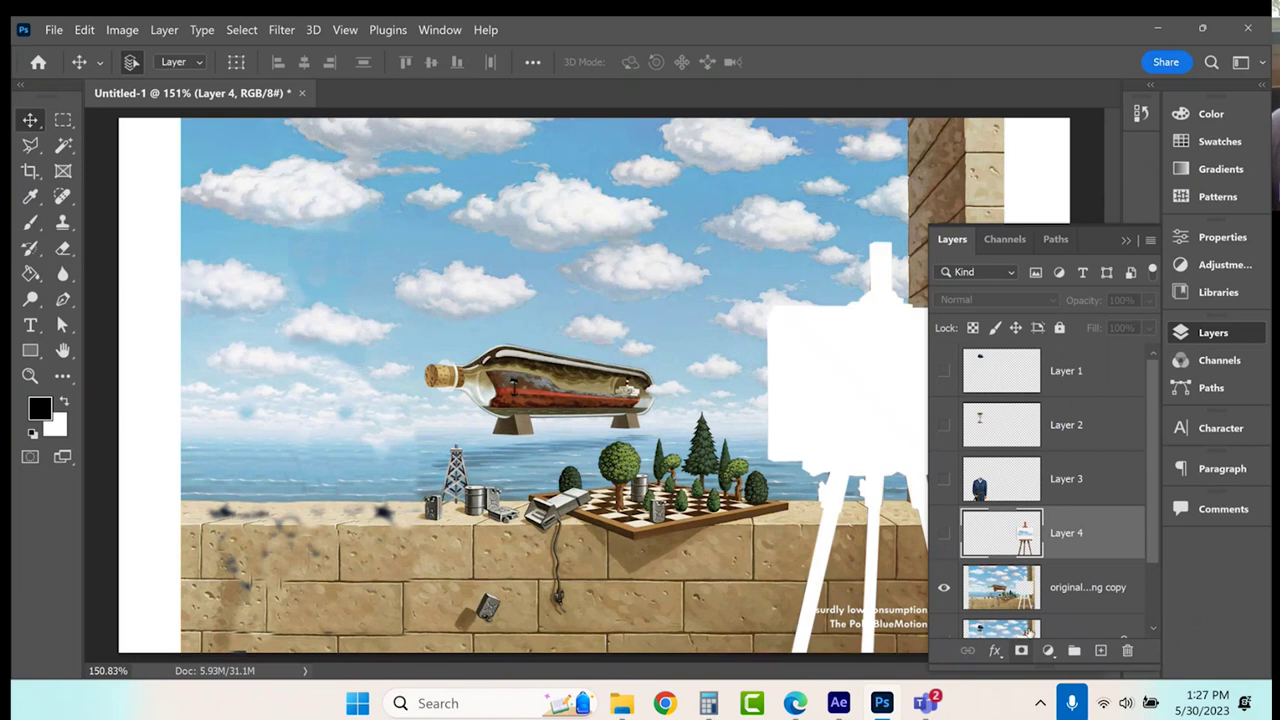
{"action": "left_click", "coordinate": [1028, 598]}
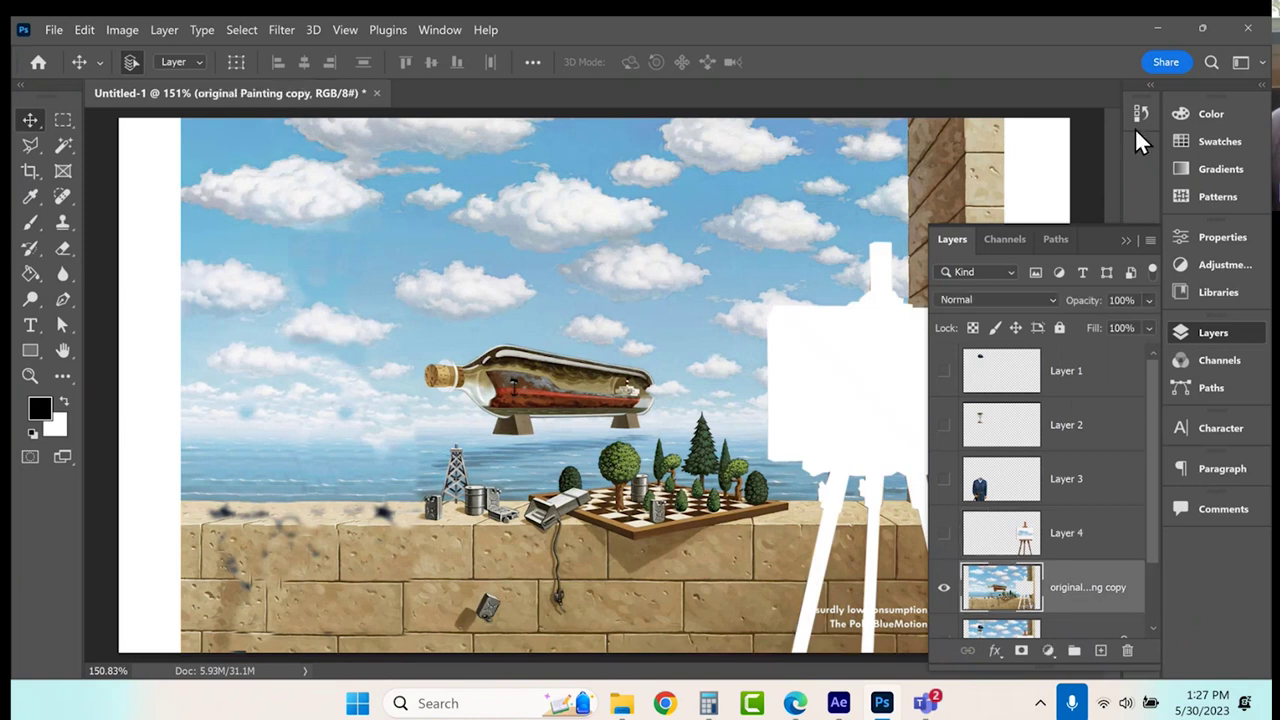
{"action": "left_click", "coordinate": [1124, 240]}
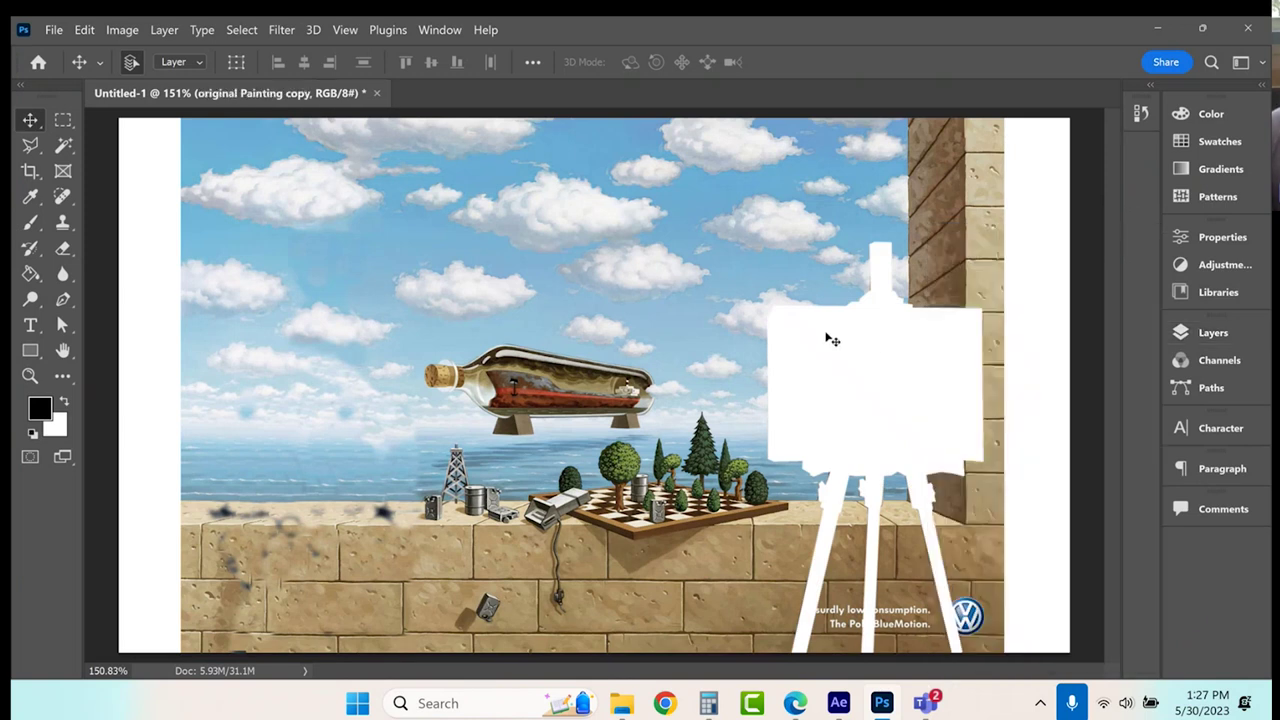
{"action": "left_click", "coordinate": [61, 248]}
{"action": "left_click", "coordinate": [62, 223]}
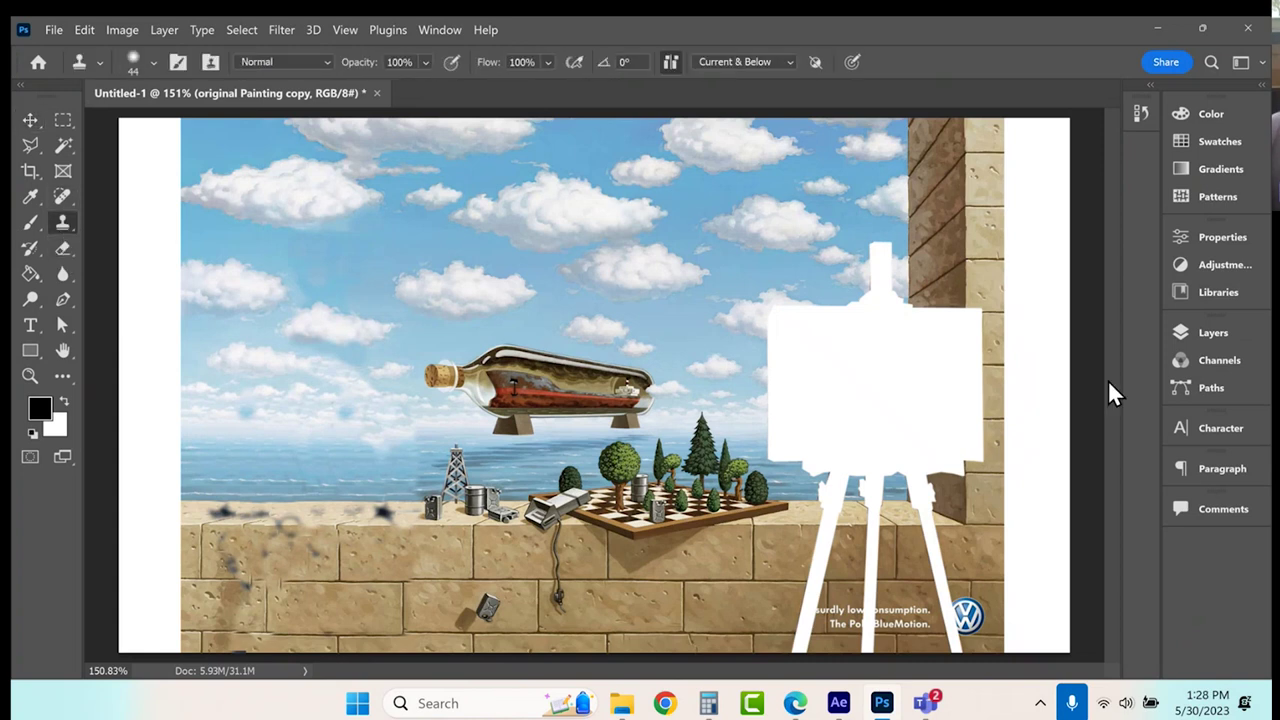
Set the Clone Stamp brush size to 97 px.
{"action": "left_click", "coordinate": [134, 64]}
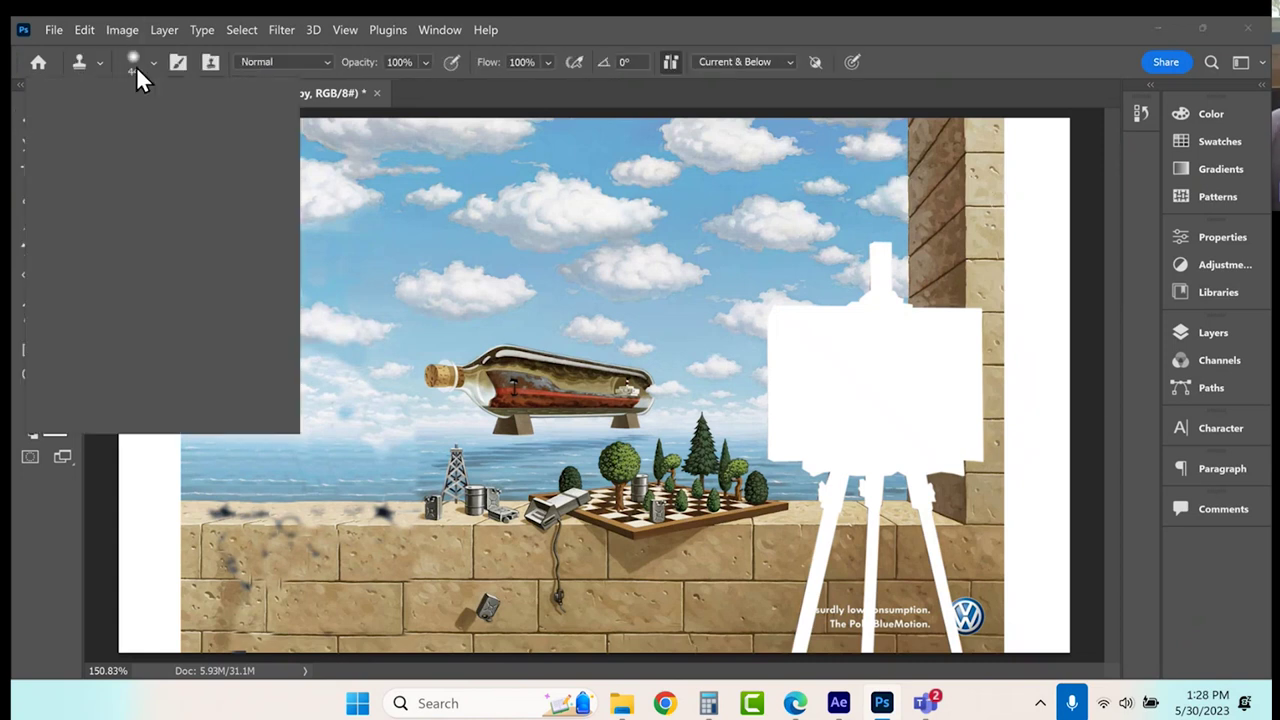
{"action": "left_click_drag", "start_coordinate": [173, 118], "coordinate": [181, 121]}
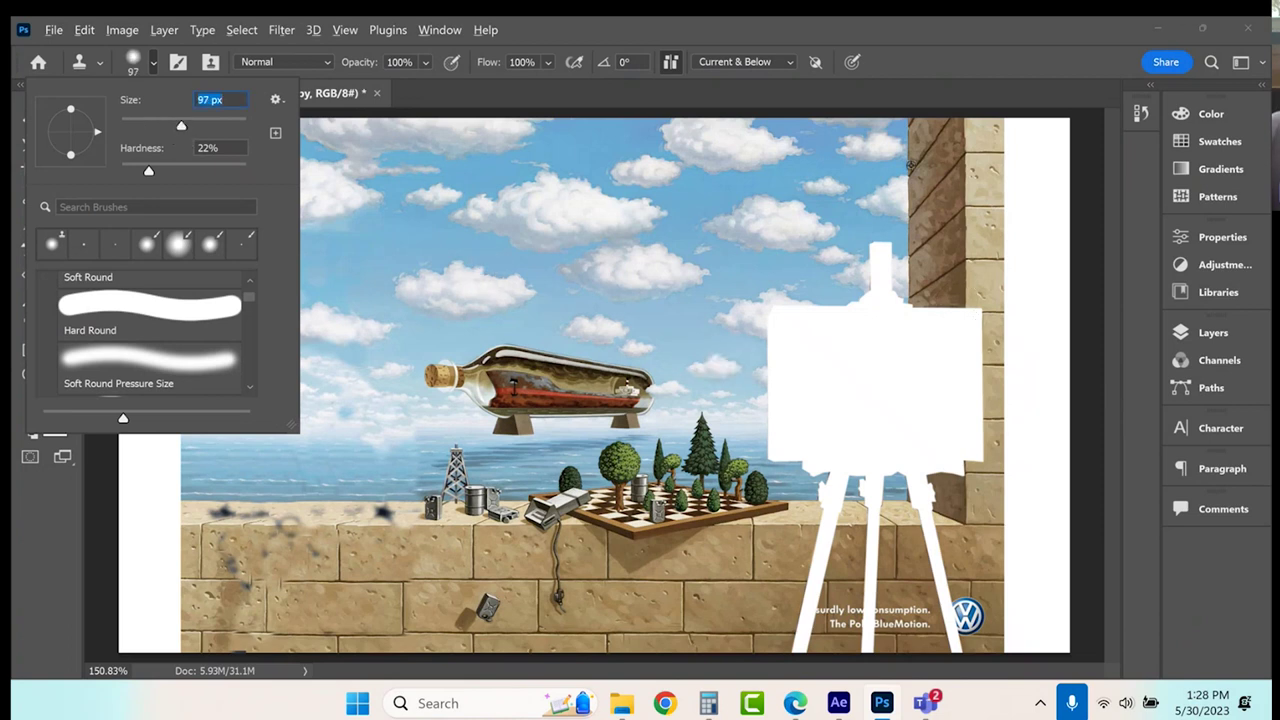
{"action": "key", "text": "Return"}
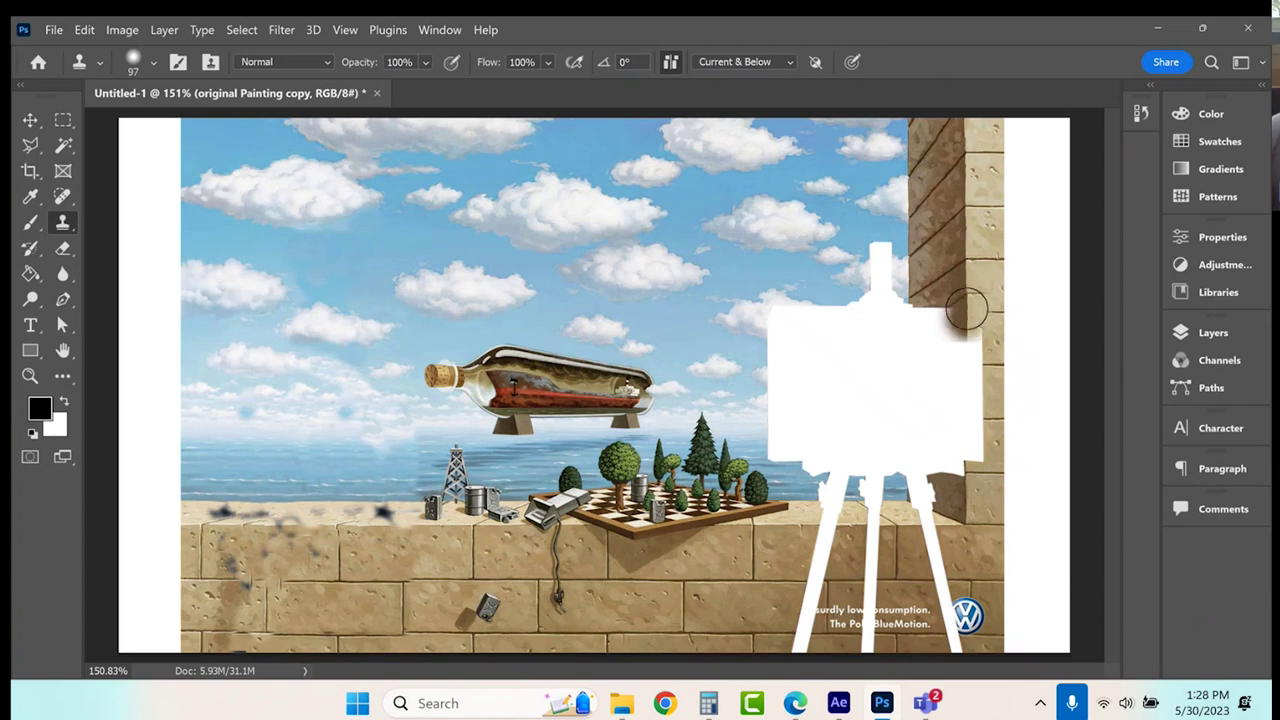
Clone wall texture over the hole's right edge and corner, undoing the last brick patch.
{"action": "left_click_drag", "start_coordinate": [971, 335], "coordinate": [970, 352]}
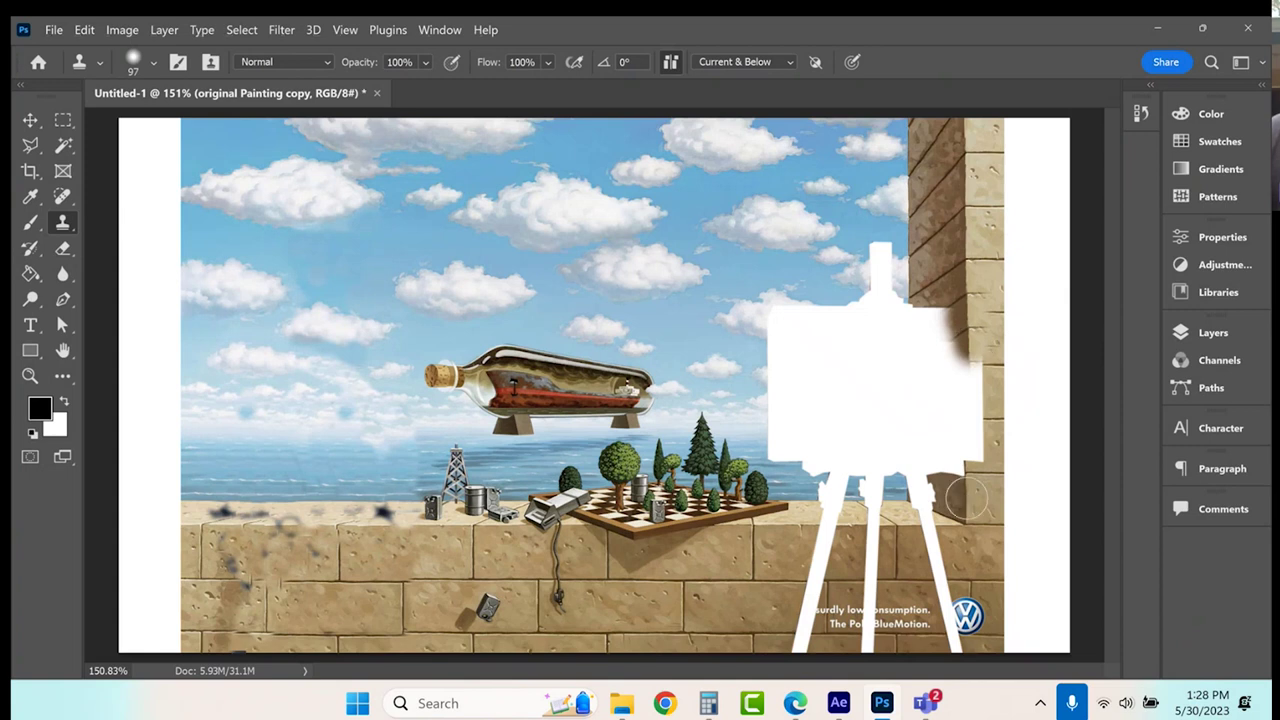
{"action": "mouse_move", "coordinate": [967, 498]}
{"action": "left_mouse_down"}
{"action": "mouse_move", "coordinate": [971, 355]}
{"action": "mouse_move", "coordinate": [972, 372]}
{"action": "mouse_move", "coordinate": [948, 320]}
{"action": "mouse_move", "coordinate": [867, 510]}
{"action": "left_mouse_up"}
{"action": "key", "text": "ctrl+z"}
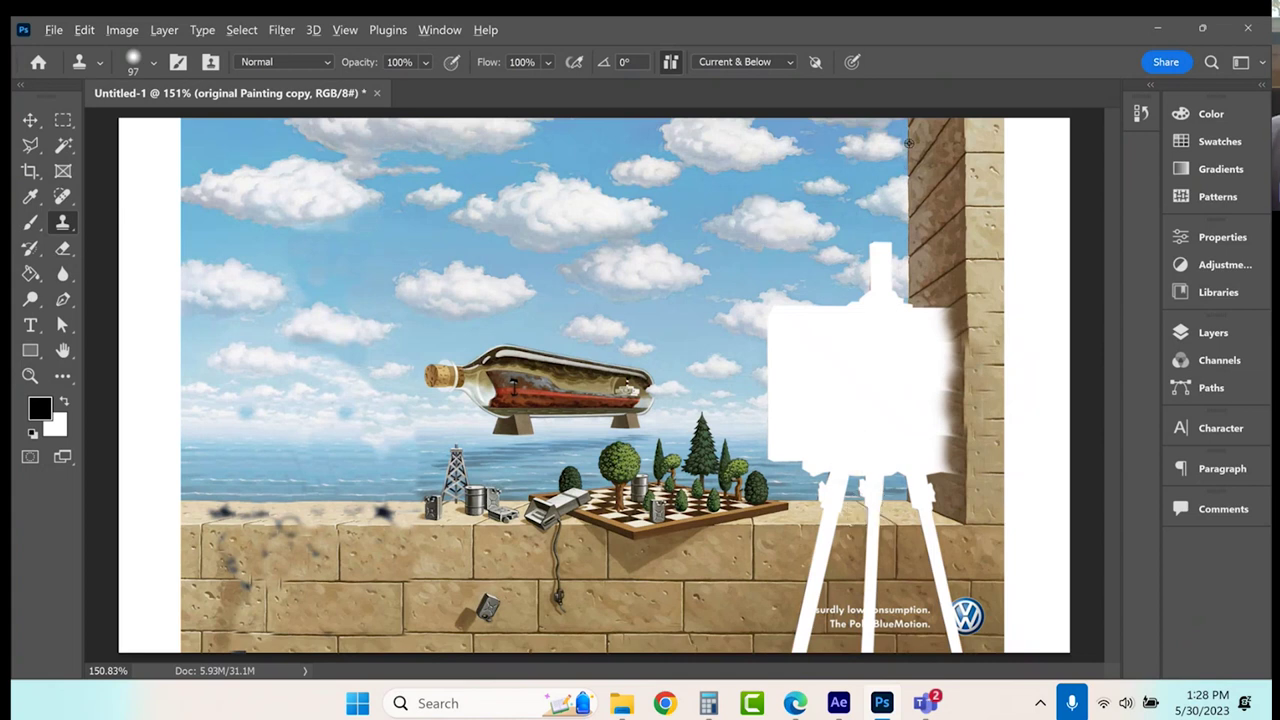
Clone nearby sky over the hole's top, right and upper-left areas.
{"action": "mouse_move", "coordinate": [908, 310]}
{"action": "left_mouse_down"}
{"action": "mouse_move", "coordinate": [889, 323]}
{"action": "mouse_move", "coordinate": [766, 320]}
{"action": "mouse_move", "coordinate": [898, 358]}
{"action": "left_mouse_up"}
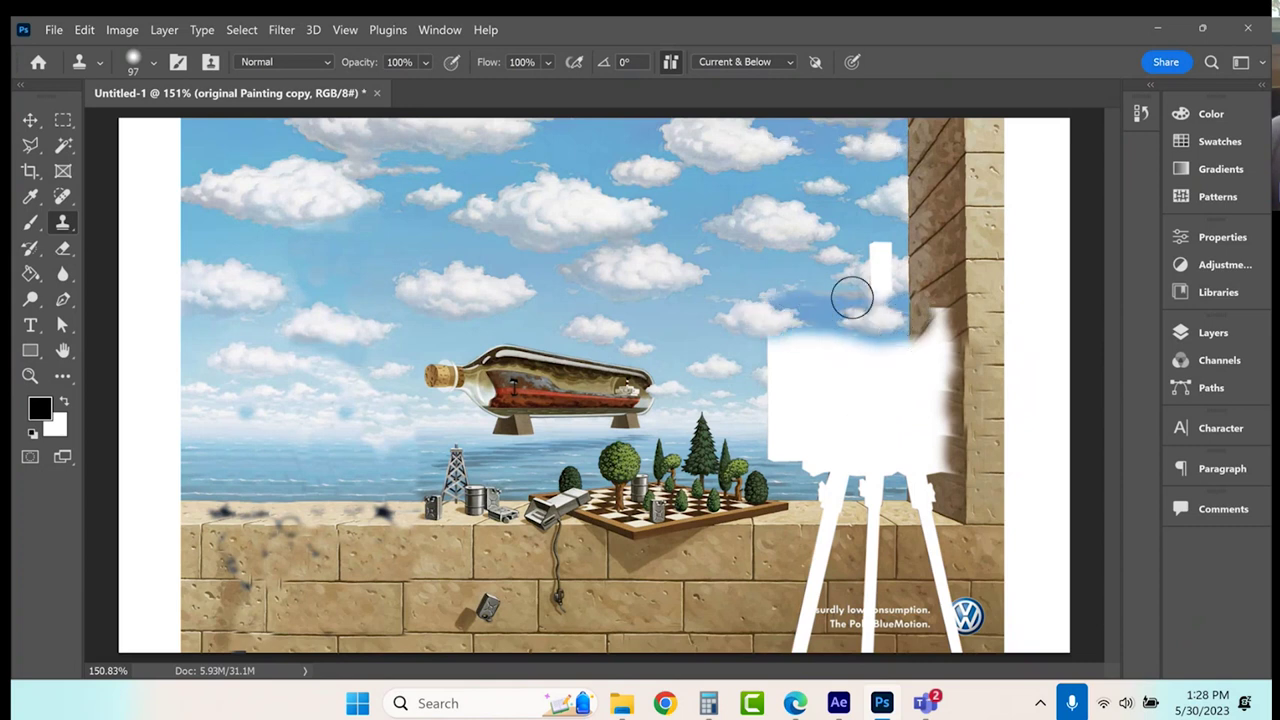
{"action": "left_click", "coordinate": [905, 203], "text": "alt"}
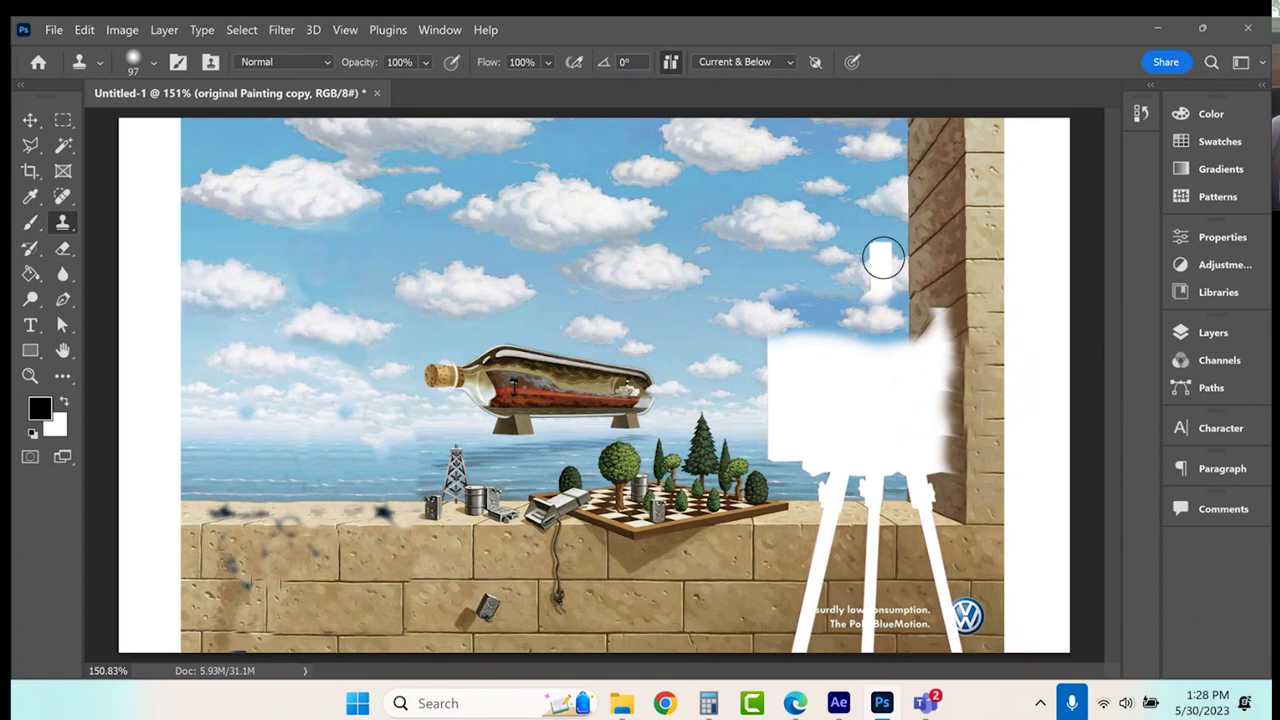
{"action": "mouse_move", "coordinate": [897, 266]}
{"action": "left_mouse_down"}
{"action": "mouse_move", "coordinate": [880, 266]}
{"action": "mouse_move", "coordinate": [880, 251]}
{"action": "mouse_move", "coordinate": [794, 349]}
{"action": "mouse_move", "coordinate": [798, 372]}
{"action": "mouse_move", "coordinate": [886, 369]}
{"action": "mouse_move", "coordinate": [857, 371]}
{"action": "left_mouse_up"}
{"action": "left_click", "coordinate": [746, 311], "text": "alt"}
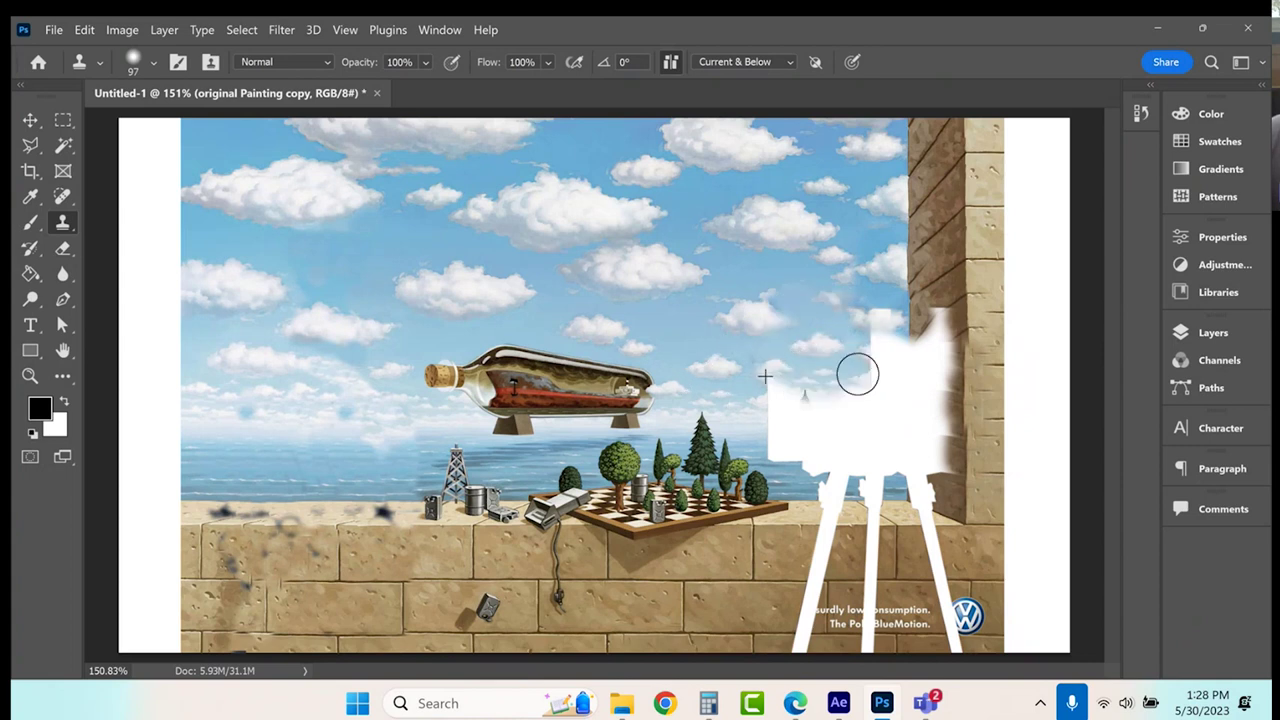
{"action": "mouse_move", "coordinate": [800, 405]}
{"action": "left_mouse_down"}
{"action": "mouse_move", "coordinate": [783, 389]}
{"action": "mouse_move", "coordinate": [811, 400]}
{"action": "left_mouse_up"}
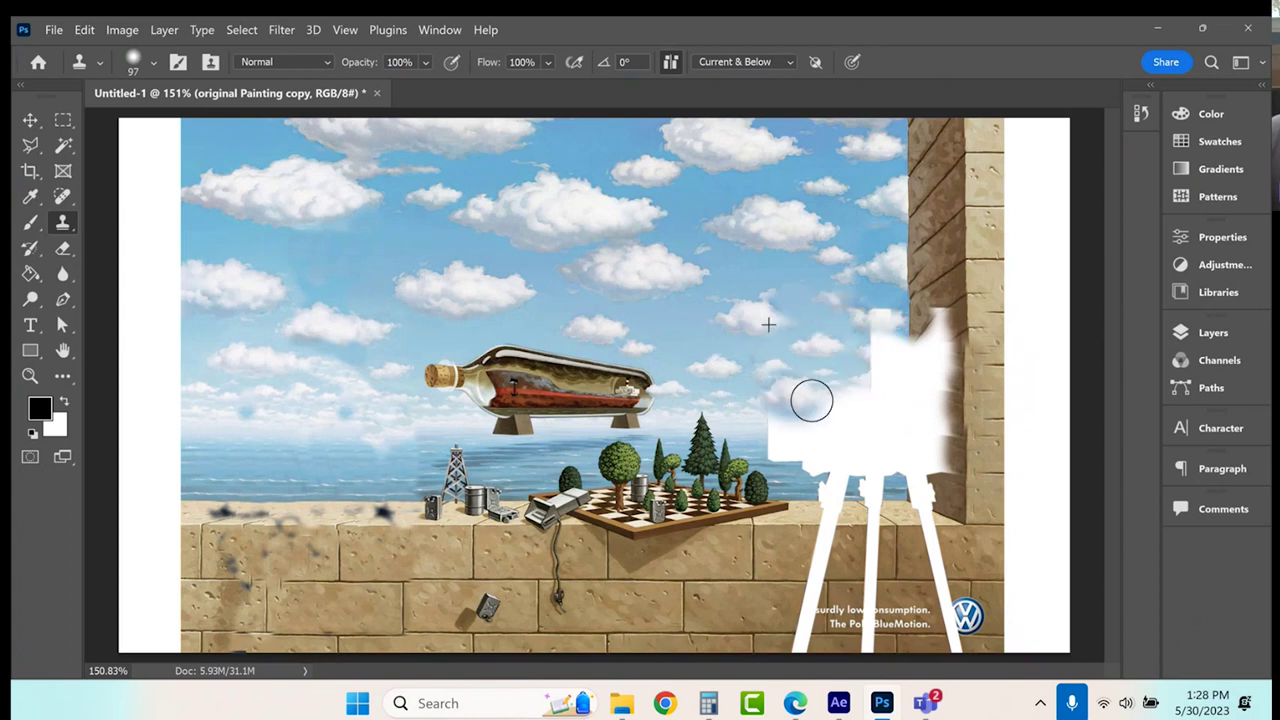
{"action": "mouse_move", "coordinate": [775, 478]}
{"action": "left_mouse_down"}
{"action": "mouse_move", "coordinate": [797, 423]}
{"action": "mouse_move", "coordinate": [871, 437]}
{"action": "mouse_move", "coordinate": [874, 337]}
{"action": "left_mouse_up"}
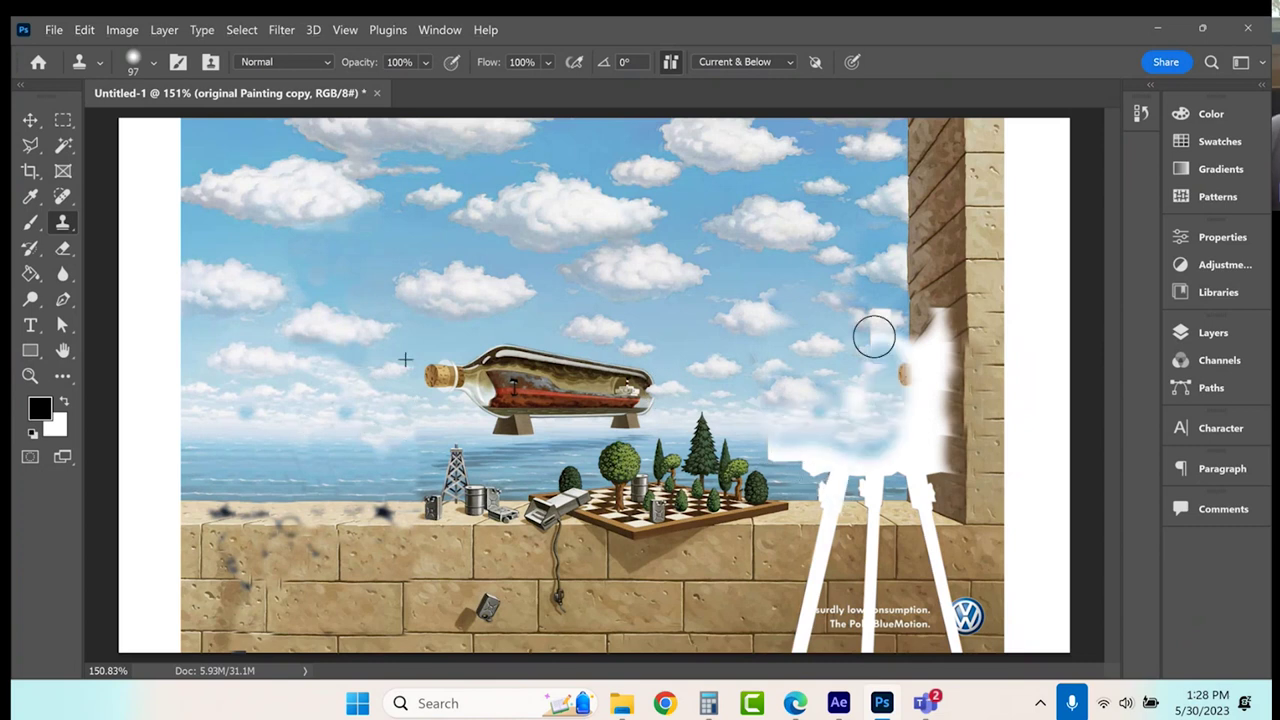
{"action": "left_click", "coordinate": [728, 577], "text": "alt"}
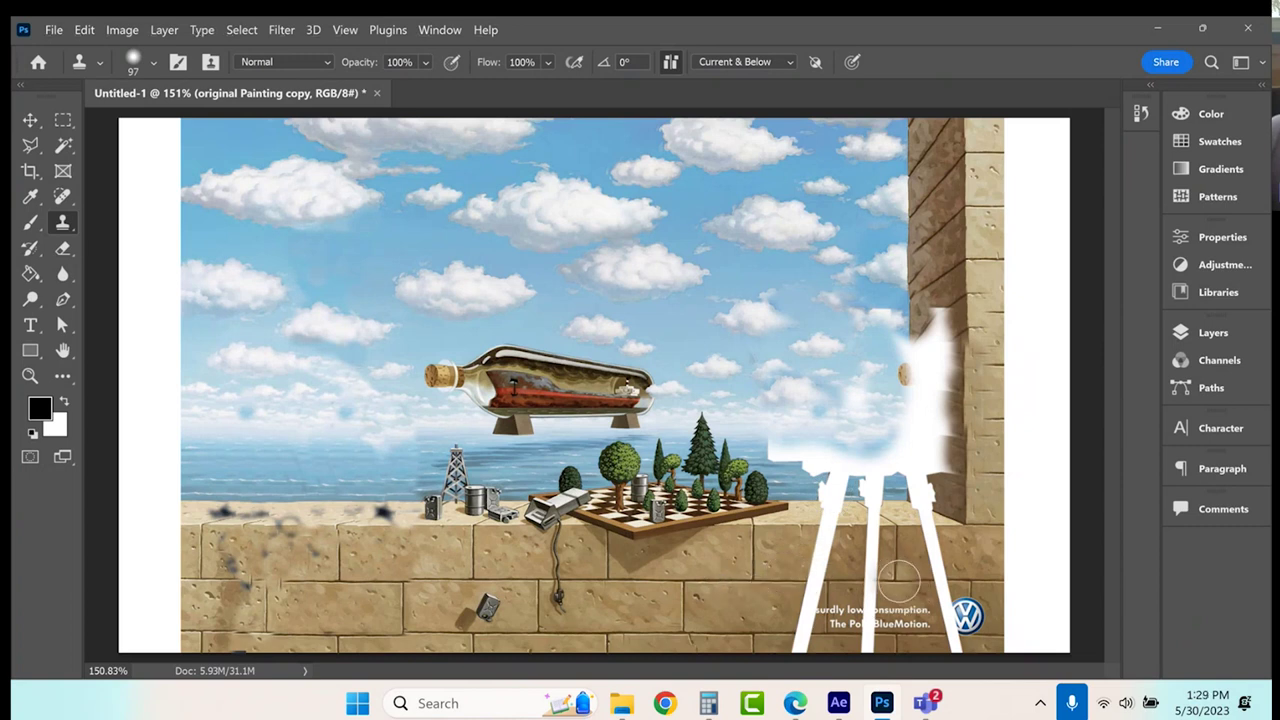
Clone brick and sea over the white easel legs and the bottom-right tagline.
{"action": "mouse_move", "coordinate": [815, 575]}
{"action": "left_mouse_down"}
{"action": "mouse_move", "coordinate": [800, 655]}
{"action": "mouse_move", "coordinate": [888, 655]}
{"action": "mouse_move", "coordinate": [909, 614]}
{"action": "mouse_move", "coordinate": [950, 640]}
{"action": "mouse_move", "coordinate": [966, 609]}
{"action": "mouse_move", "coordinate": [930, 535]}
{"action": "mouse_move", "coordinate": [898, 582]}
{"action": "left_mouse_up"}
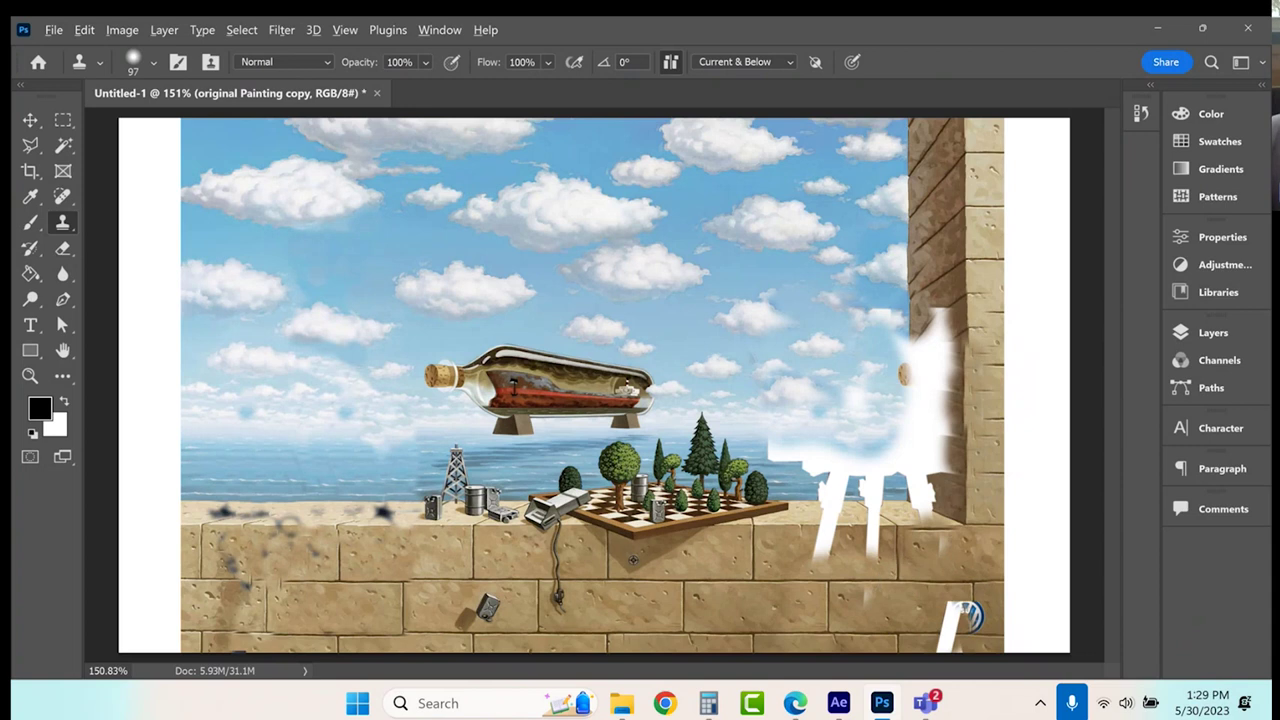
{"action": "left_click", "coordinate": [782, 534], "text": "alt"}
{"action": "mouse_move", "coordinate": [820, 545]}
{"action": "left_mouse_down"}
{"action": "mouse_move", "coordinate": [829, 531]}
{"action": "mouse_move", "coordinate": [875, 532]}
{"action": "mouse_move", "coordinate": [874, 545]}
{"action": "left_mouse_up"}
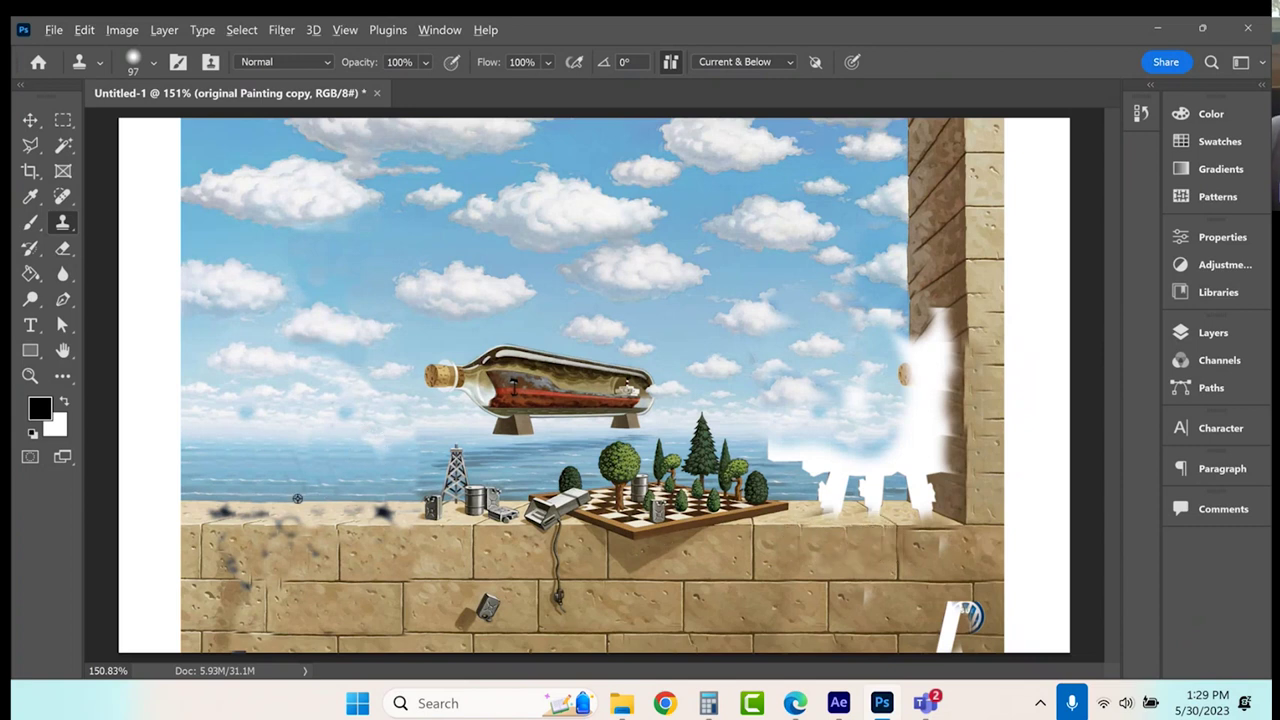
{"action": "mouse_move", "coordinate": [910, 518]}
{"action": "left_mouse_down"}
{"action": "mouse_move", "coordinate": [866, 491]}
{"action": "mouse_move", "coordinate": [834, 497]}
{"action": "mouse_move", "coordinate": [814, 457]}
{"action": "mouse_move", "coordinate": [780, 449]}
{"action": "mouse_move", "coordinate": [886, 481]}
{"action": "mouse_move", "coordinate": [857, 457]}
{"action": "left_mouse_up"}
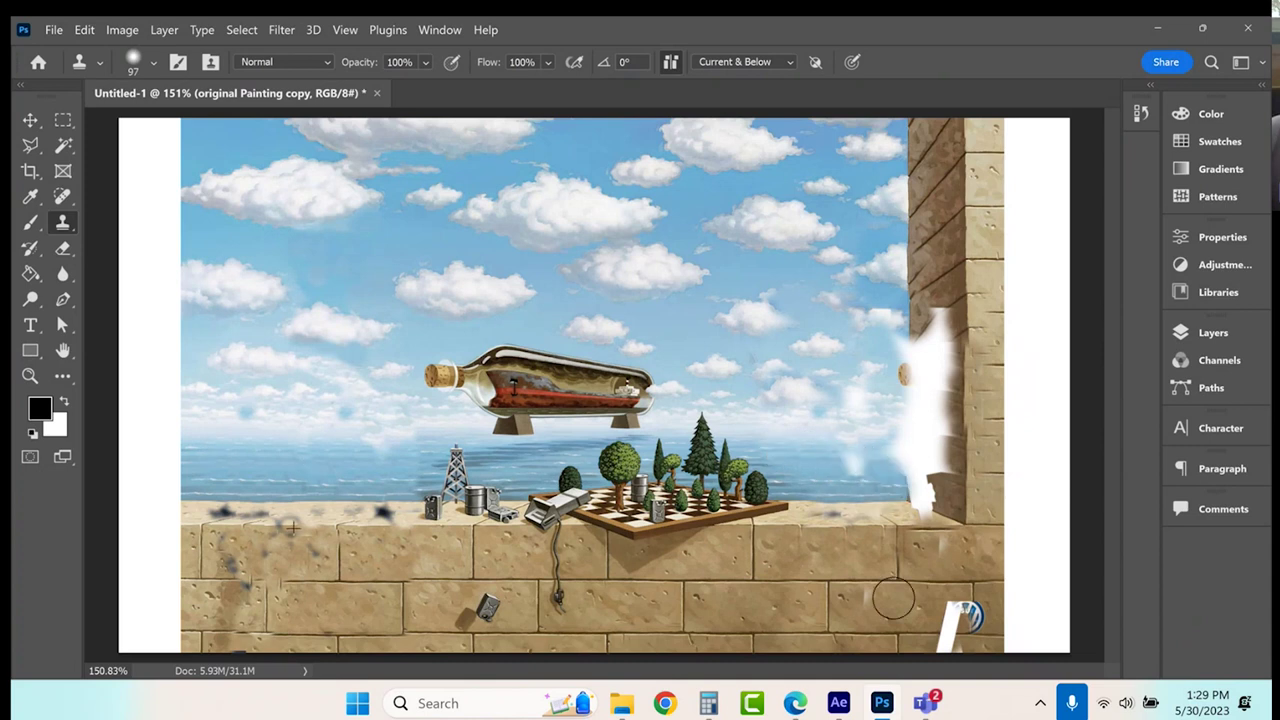
{"action": "left_click_drag", "start_coordinate": [968, 615], "coordinate": [945, 615]}
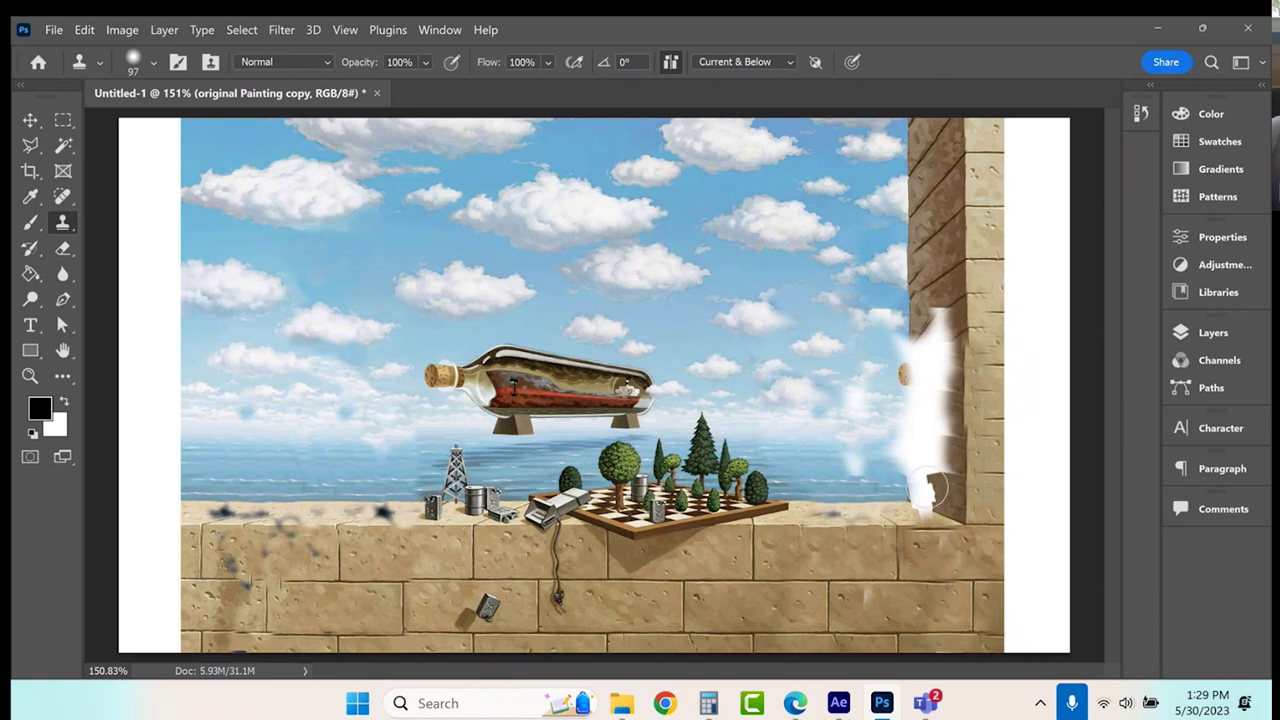
Fill the white patch along the wall edge with cloned brick.
{"action": "mouse_move", "coordinate": [928, 348]}
{"action": "left_mouse_down"}
{"action": "mouse_move", "coordinate": [908, 349]}
{"action": "mouse_move", "coordinate": [908, 491]}
{"action": "mouse_move", "coordinate": [939, 434]}
{"action": "mouse_move", "coordinate": [929, 349]}
{"action": "mouse_move", "coordinate": [952, 430]}
{"action": "mouse_move", "coordinate": [946, 505]}
{"action": "mouse_move", "coordinate": [936, 502]}
{"action": "left_mouse_up"}
{"action": "left_click", "coordinate": [934, 334], "text": "alt"}
{"action": "left_click", "coordinate": [932, 333], "text": "alt"}
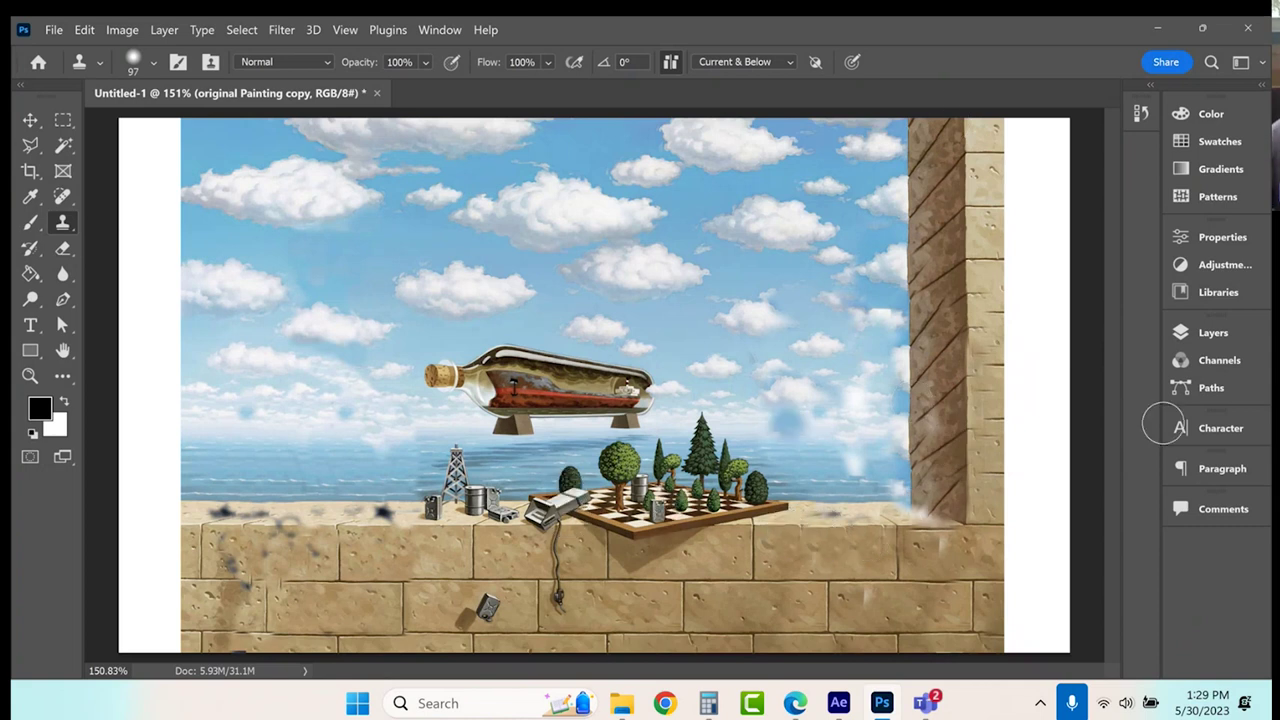
{"action": "left_click", "coordinate": [1215, 325]}
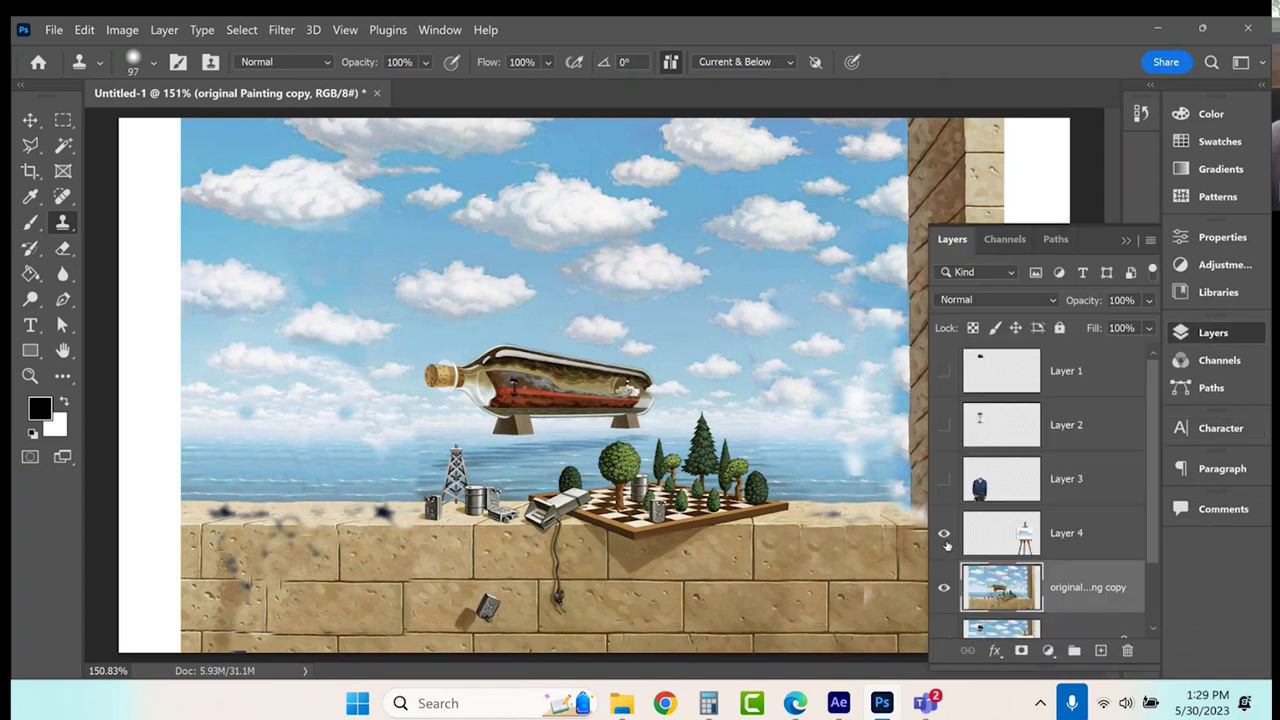
Show Layer 4 again and zoom to 400% on the easel's car-shaped cutout.
{"action": "left_click", "coordinate": [944, 535]}
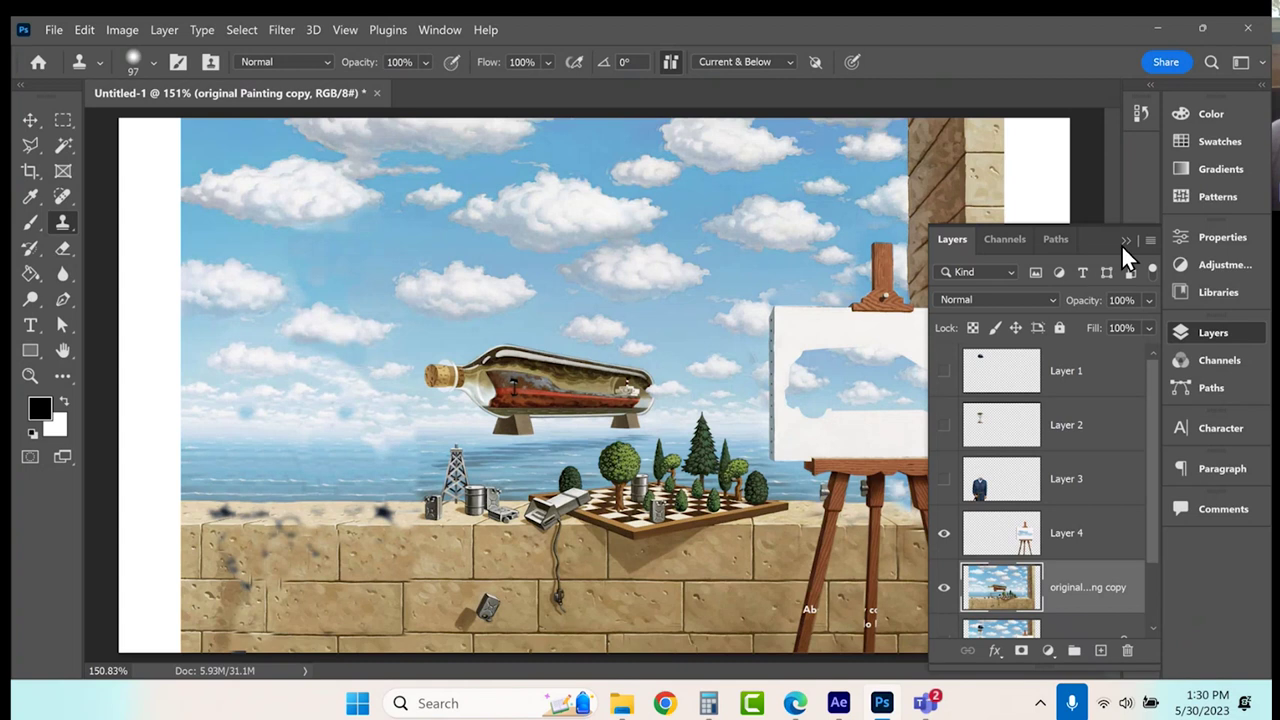
{"action": "left_click", "coordinate": [1123, 243]}
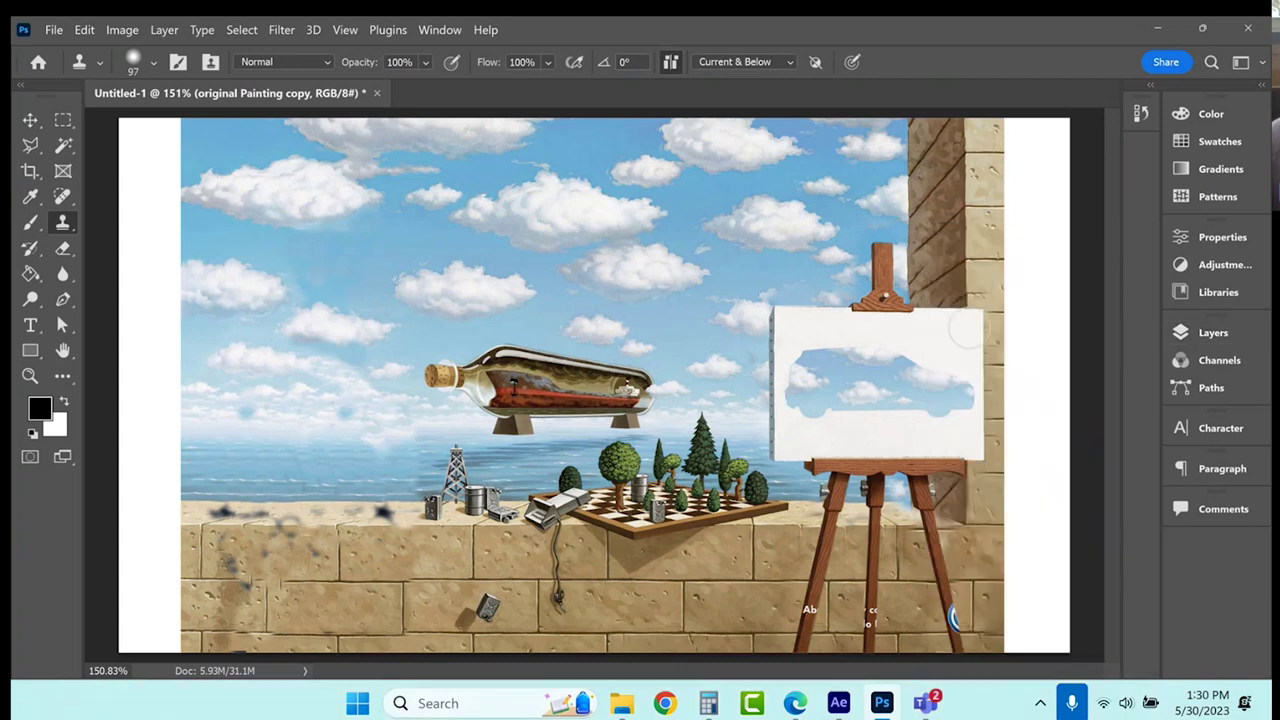
{"action": "left_click", "coordinate": [36, 374]}
{"action": "left_click", "coordinate": [886, 407]}
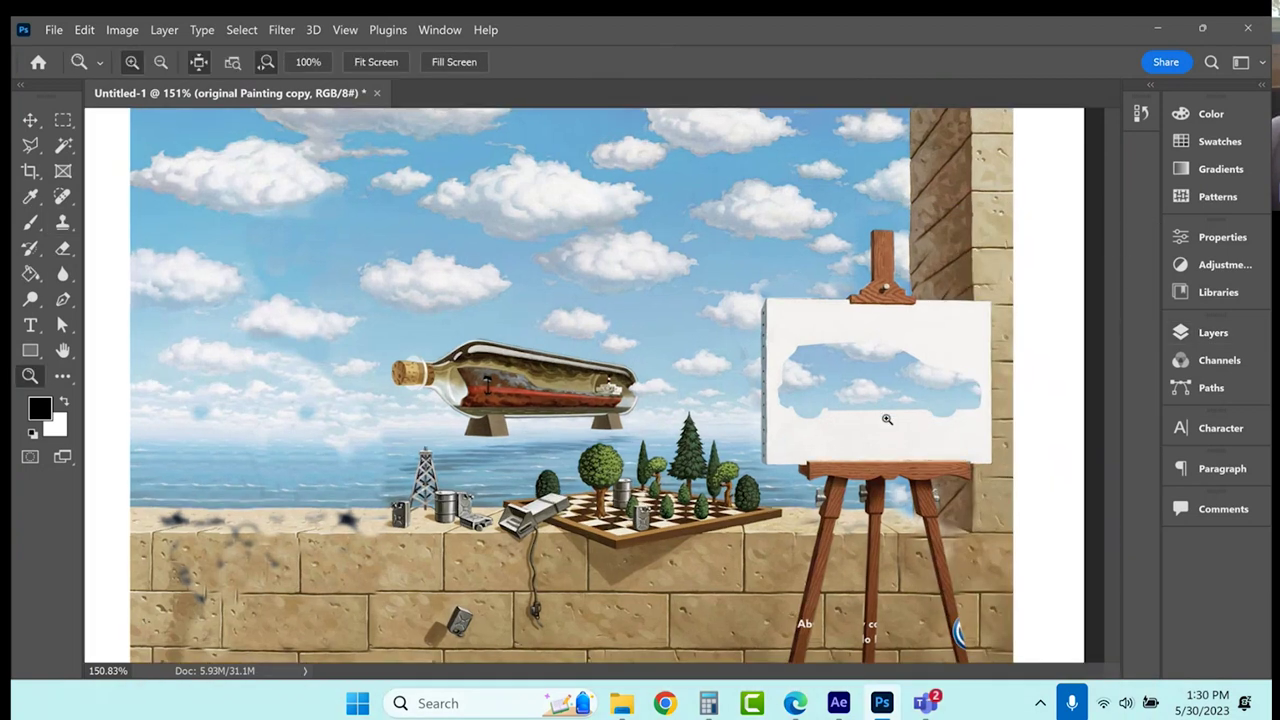
{"action": "left_click", "coordinate": [921, 407]}
{"action": "left_click", "coordinate": [923, 409]}
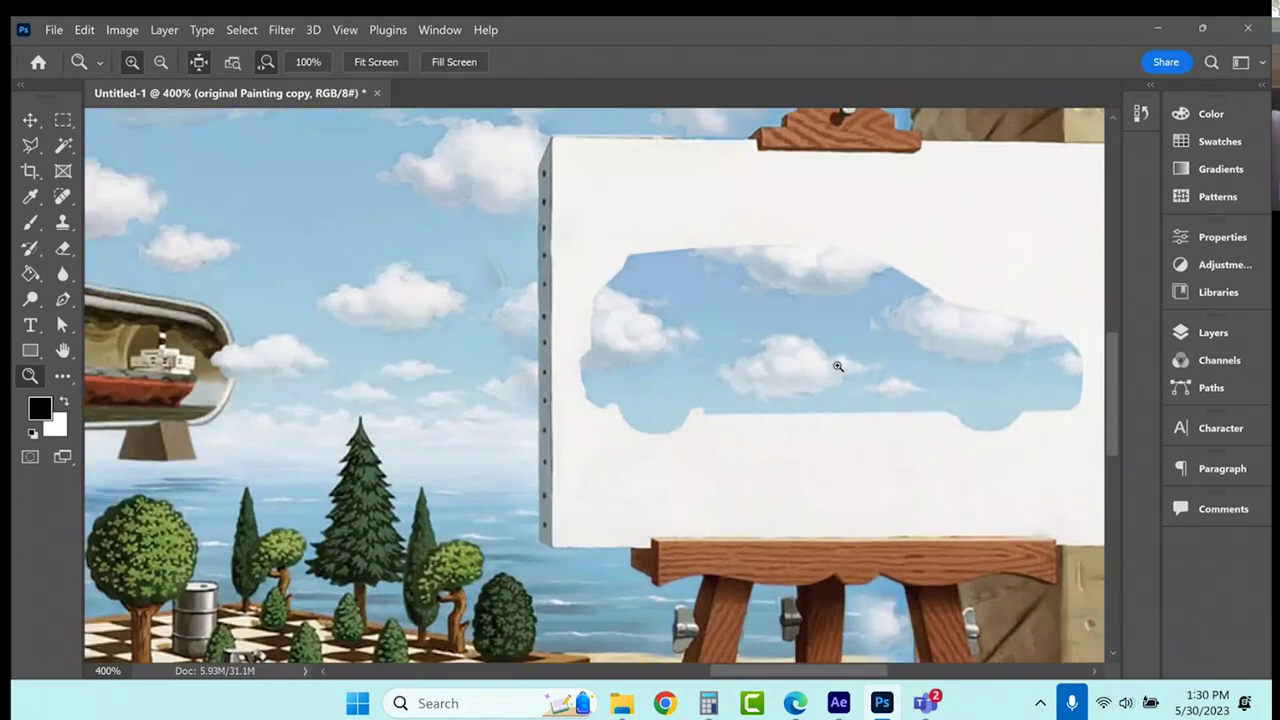
With the Magic Wand, make Layer 4 active and select the white canvas around the car window.
{"action": "left_click", "coordinate": [63, 147]}
{"action": "left_click", "coordinate": [654, 233]}
{"action": "left_click", "coordinate": [788, 229]}
{"action": "left_click", "coordinate": [1213, 334]}
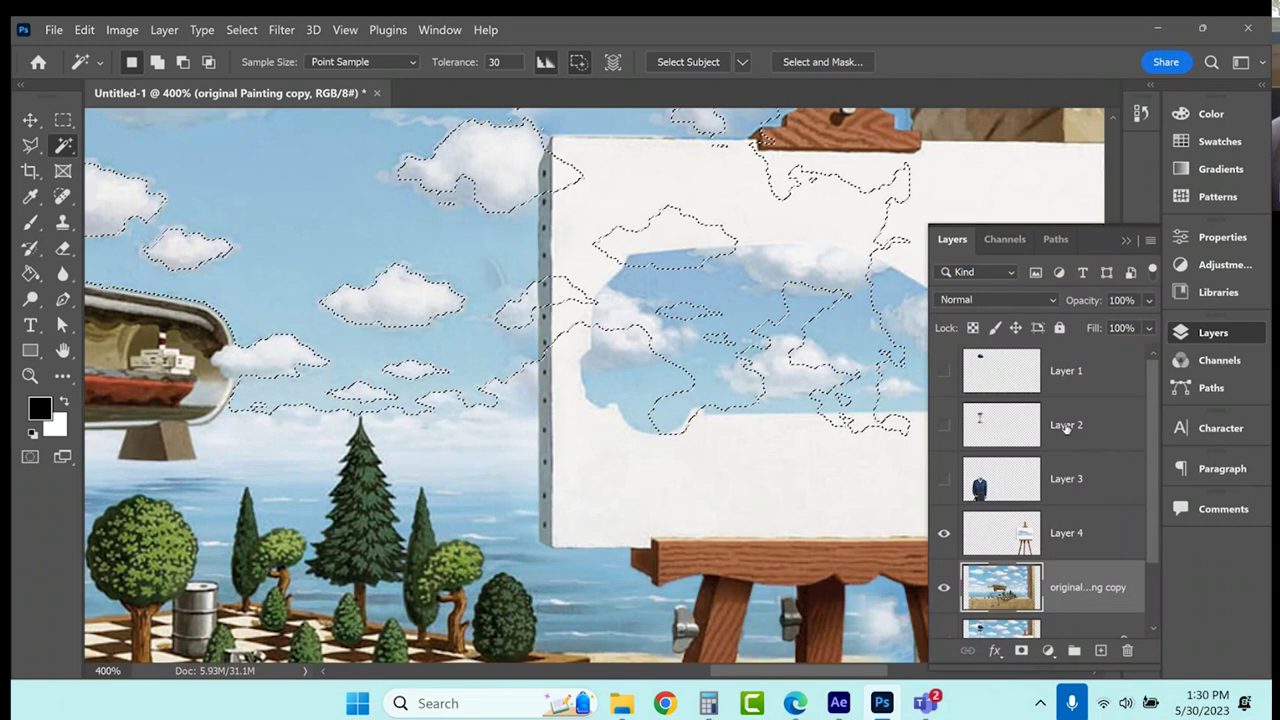
{"action": "left_click", "coordinate": [1066, 533]}
{"action": "left_click", "coordinate": [1126, 240]}
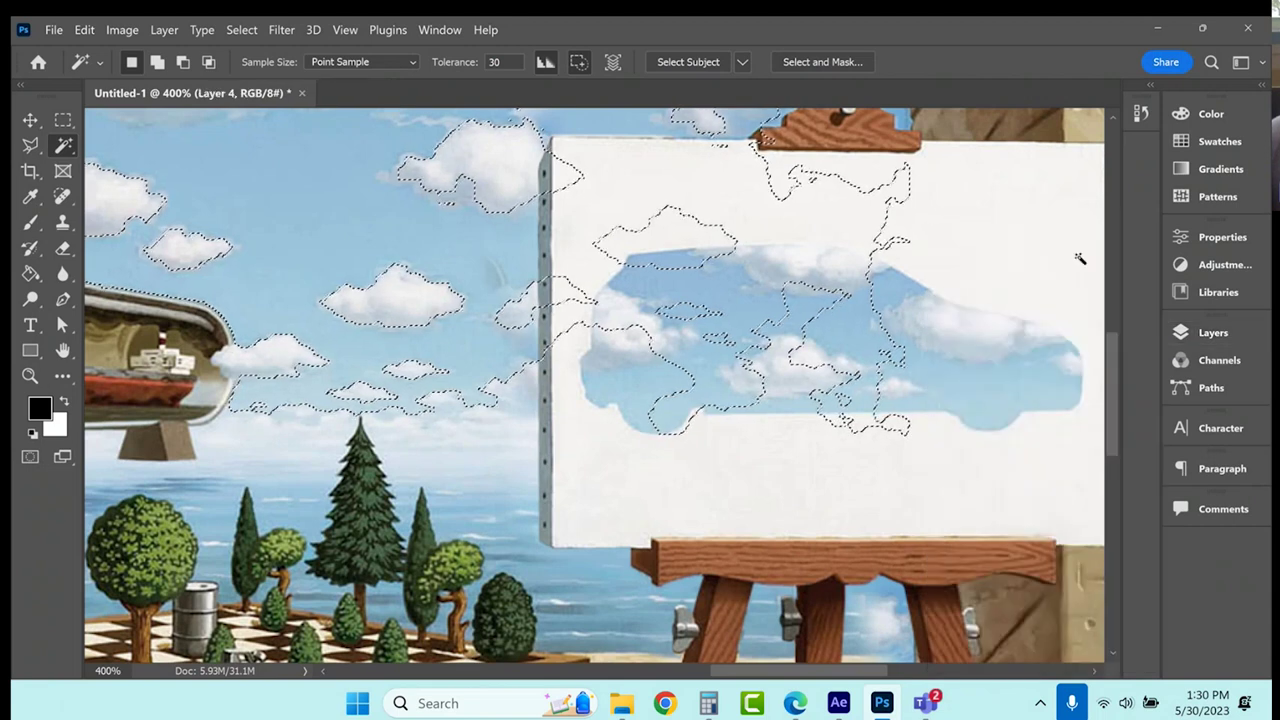
{"action": "left_click", "coordinate": [965, 228]}
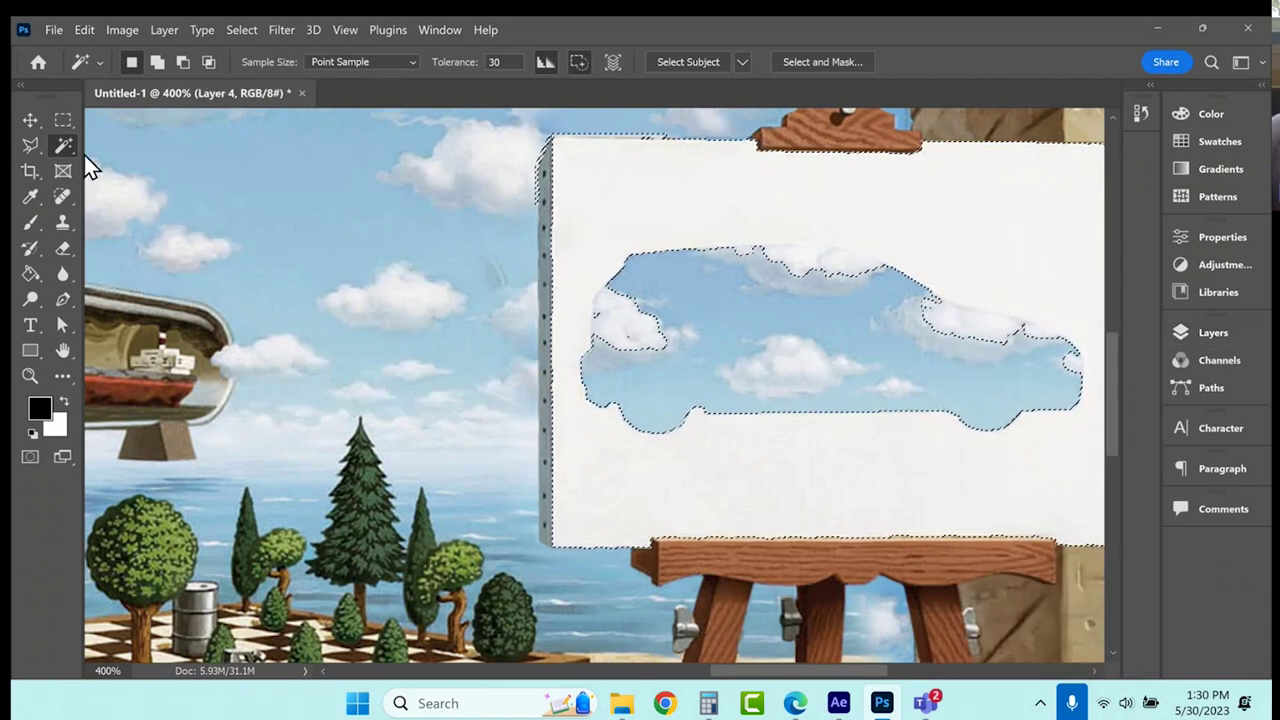
Set Magic Wand tolerance to 15 and reselect the white canvas.
{"action": "left_click", "coordinate": [468, 61]}
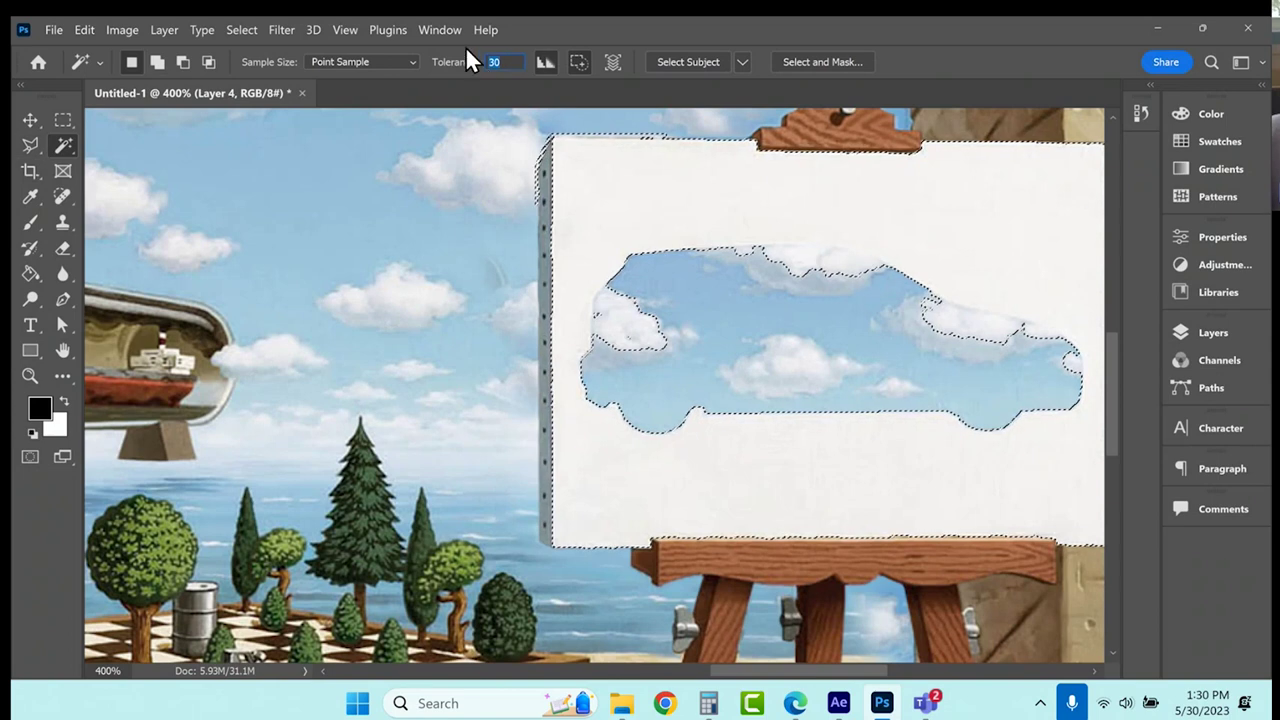
{"action": "type", "text": "1"}
{"action": "type", "text": "15"}
{"action": "key", "text": "Return"}
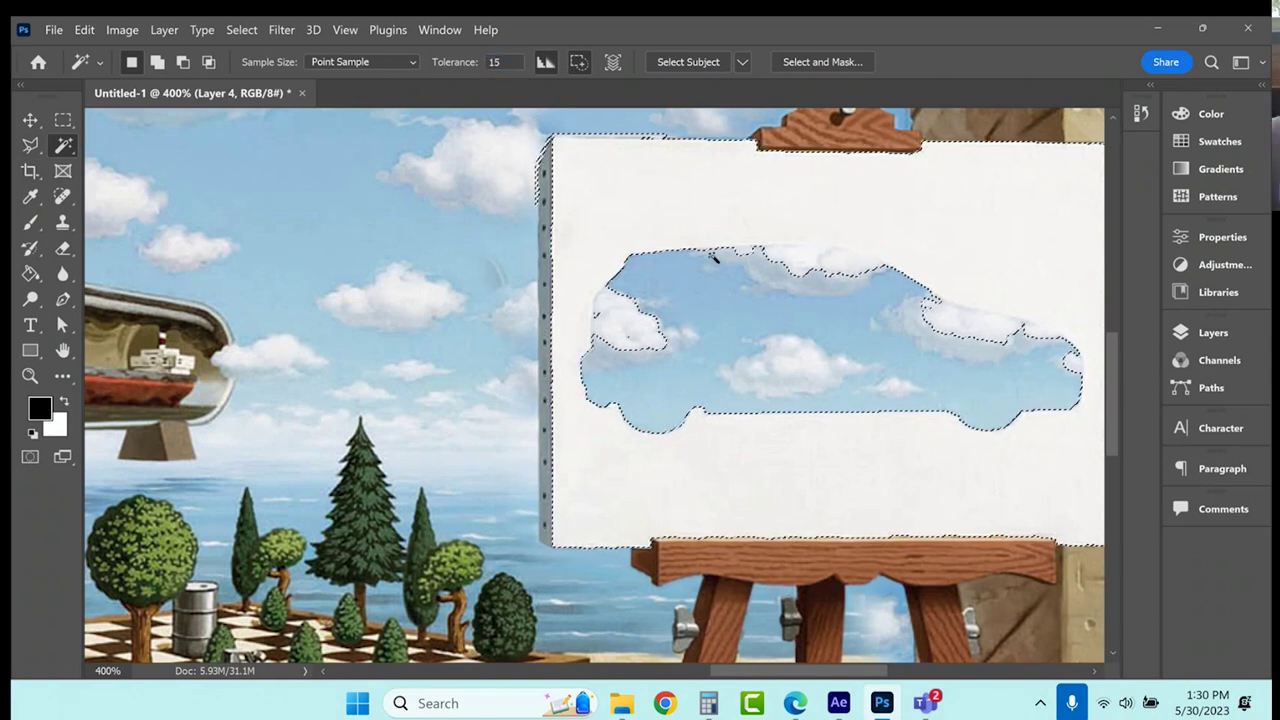
{"action": "left_click", "coordinate": [757, 217]}
{"action": "left_click", "coordinate": [808, 218]}
Trim the selection along the car's roof with the freehand Lasso in subtract mode.
{"action": "left_click", "coordinate": [31, 144]}
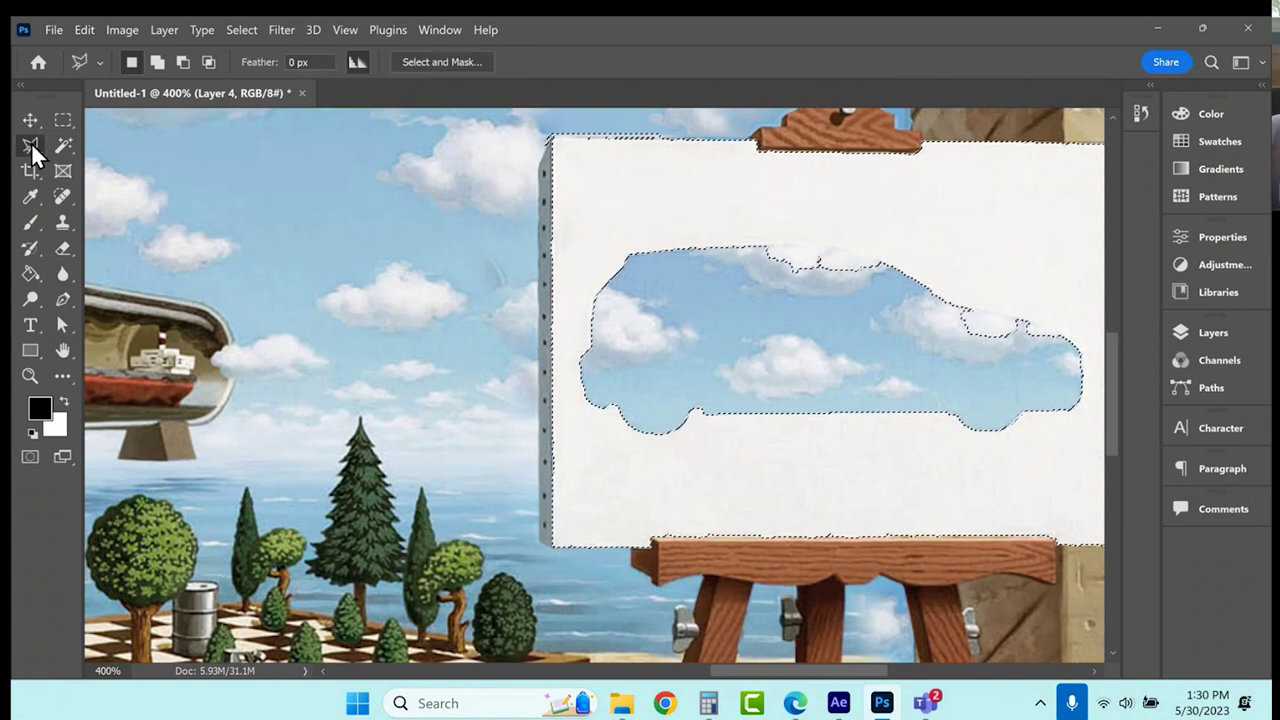
{"action": "right_click", "coordinate": [31, 142]}
{"action": "left_click", "coordinate": [121, 141]}
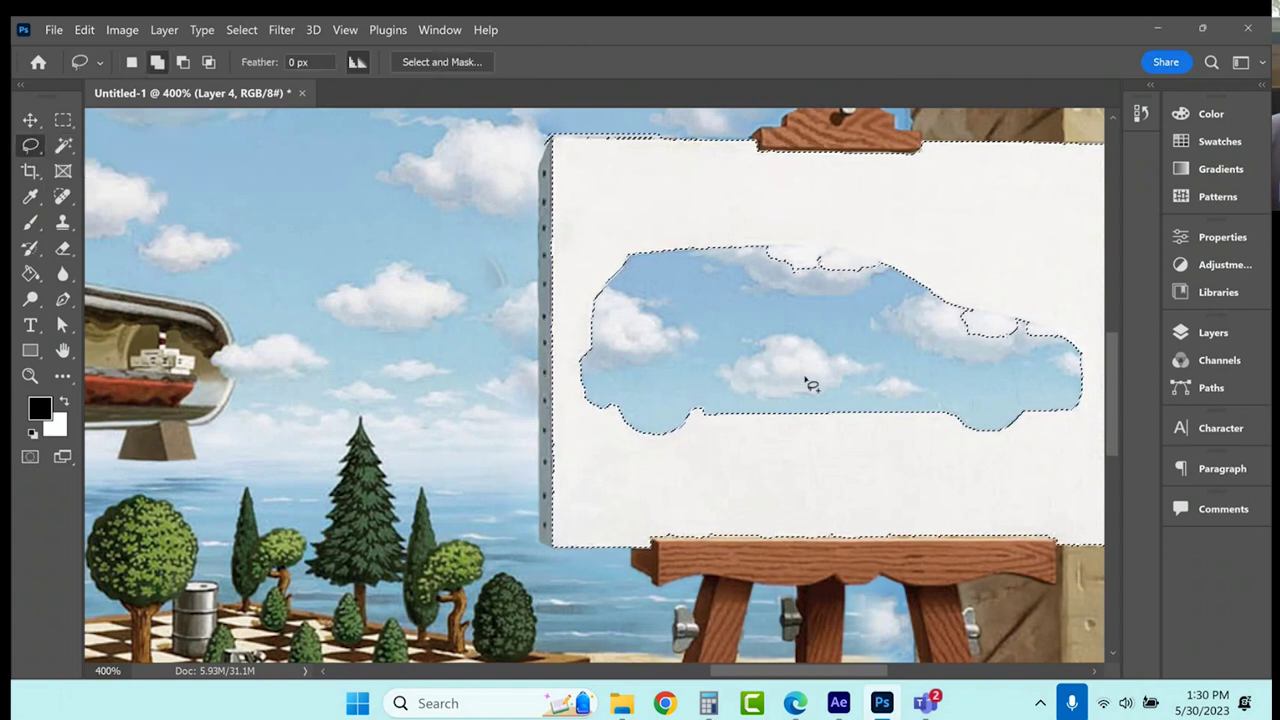
{"action": "key", "text": "alt"}
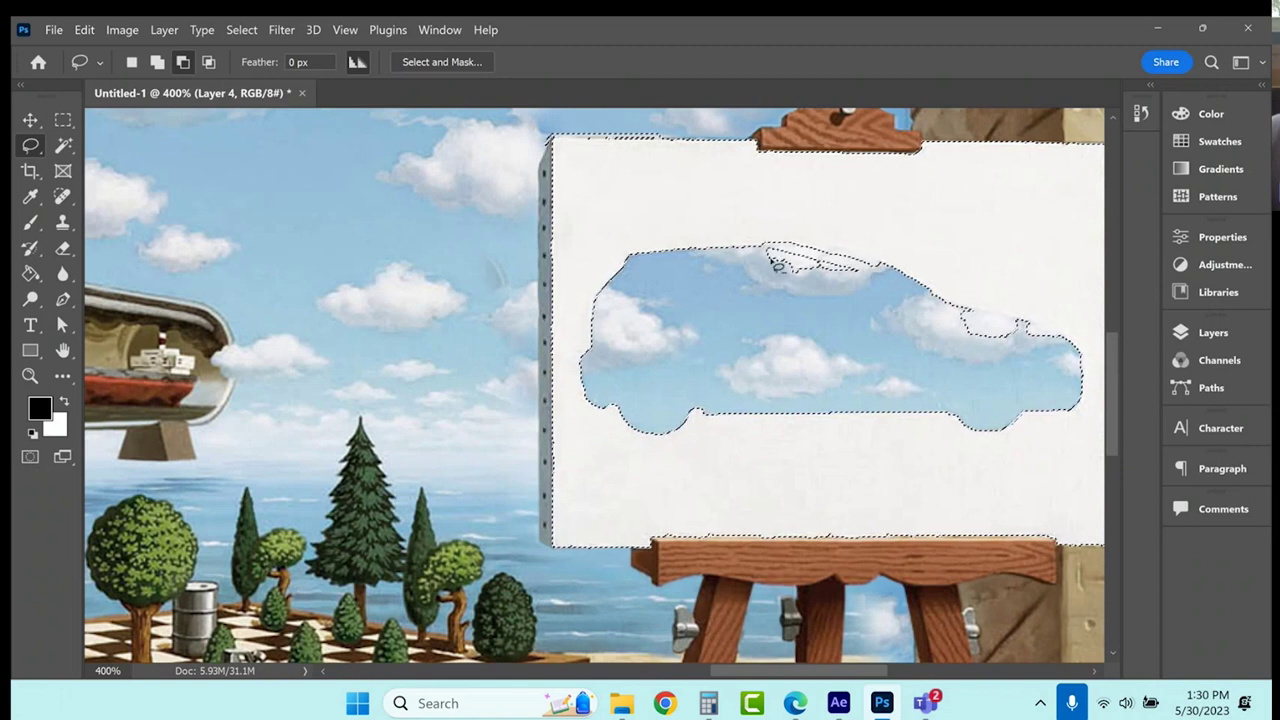
{"action": "left_click_drag", "start_coordinate": [866, 315], "coordinate": [830, 262]}
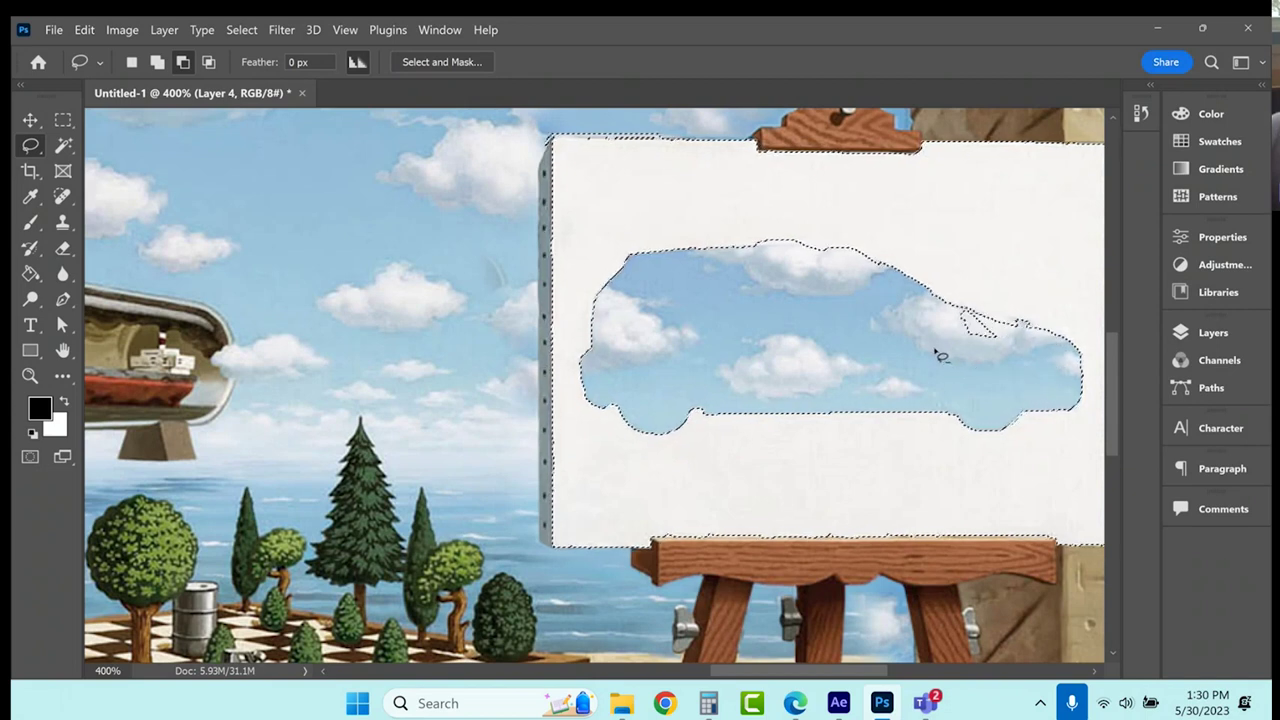
Switch the Lasso to add mode and check the selection by hiding and restoring the canvas.
{"action": "key", "text": "shift"}
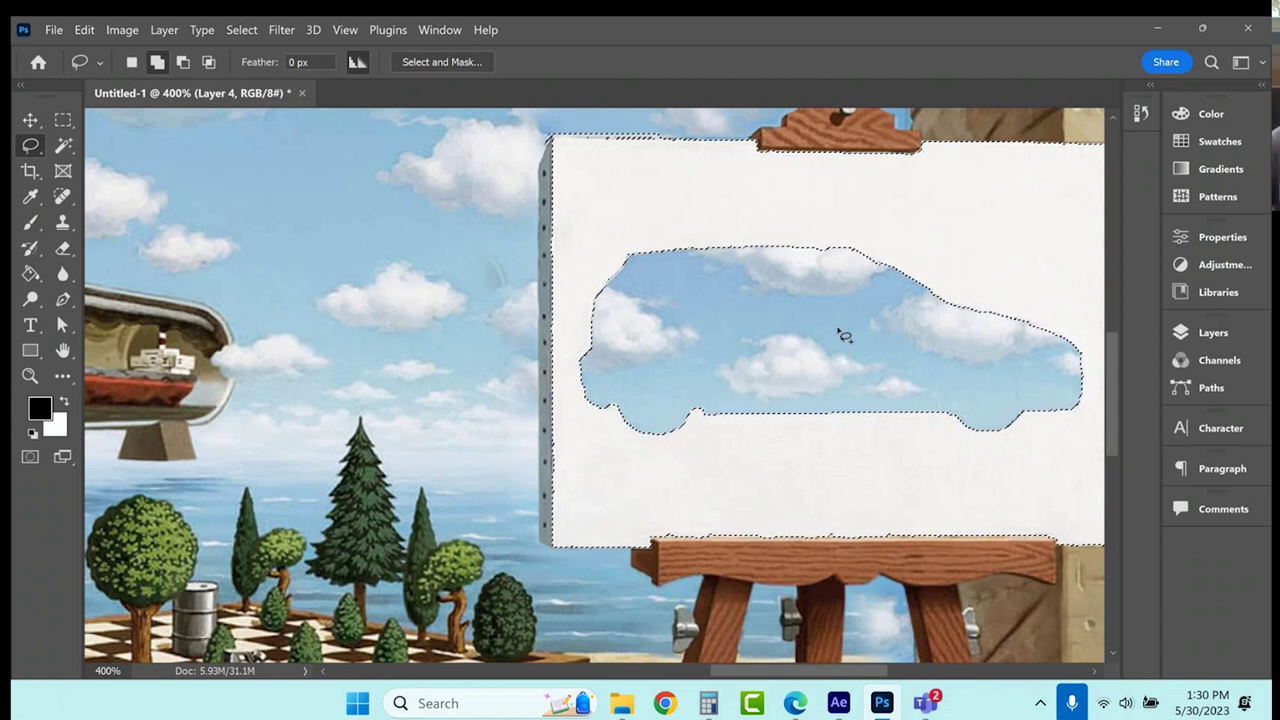
{"action": "key", "text": "Delete"}
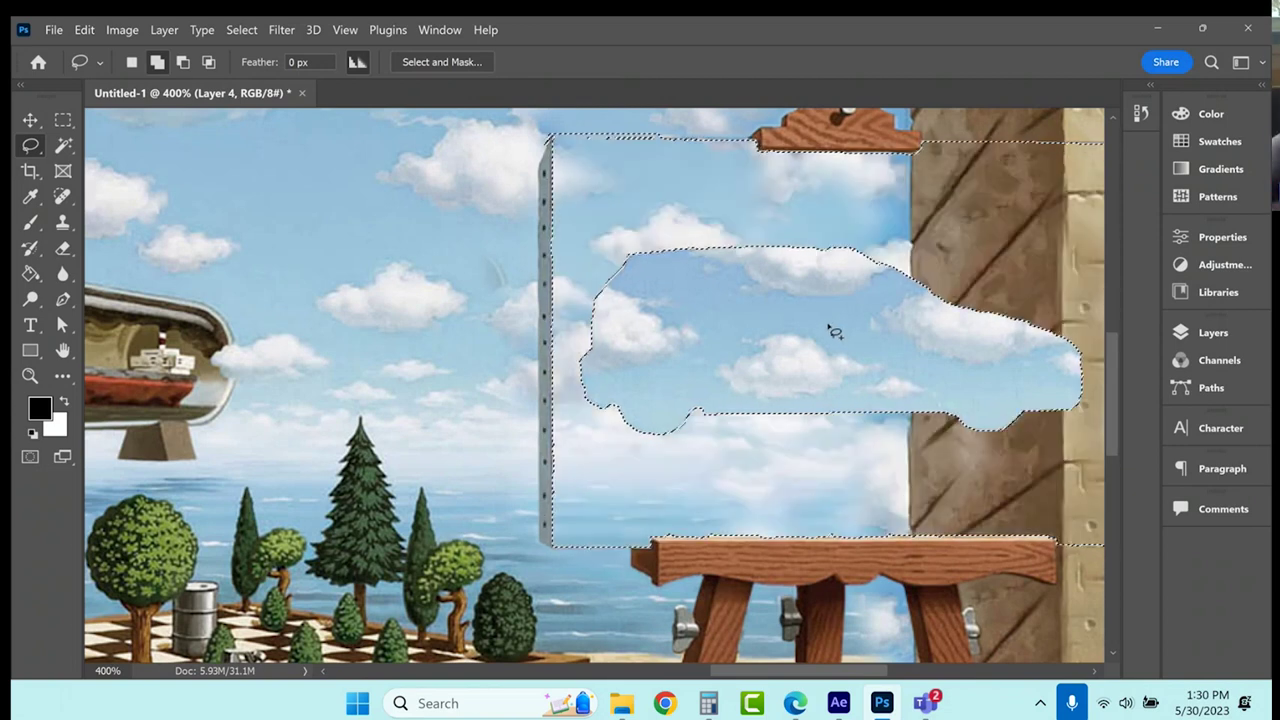
{"action": "key", "text": "ctrl+z"}
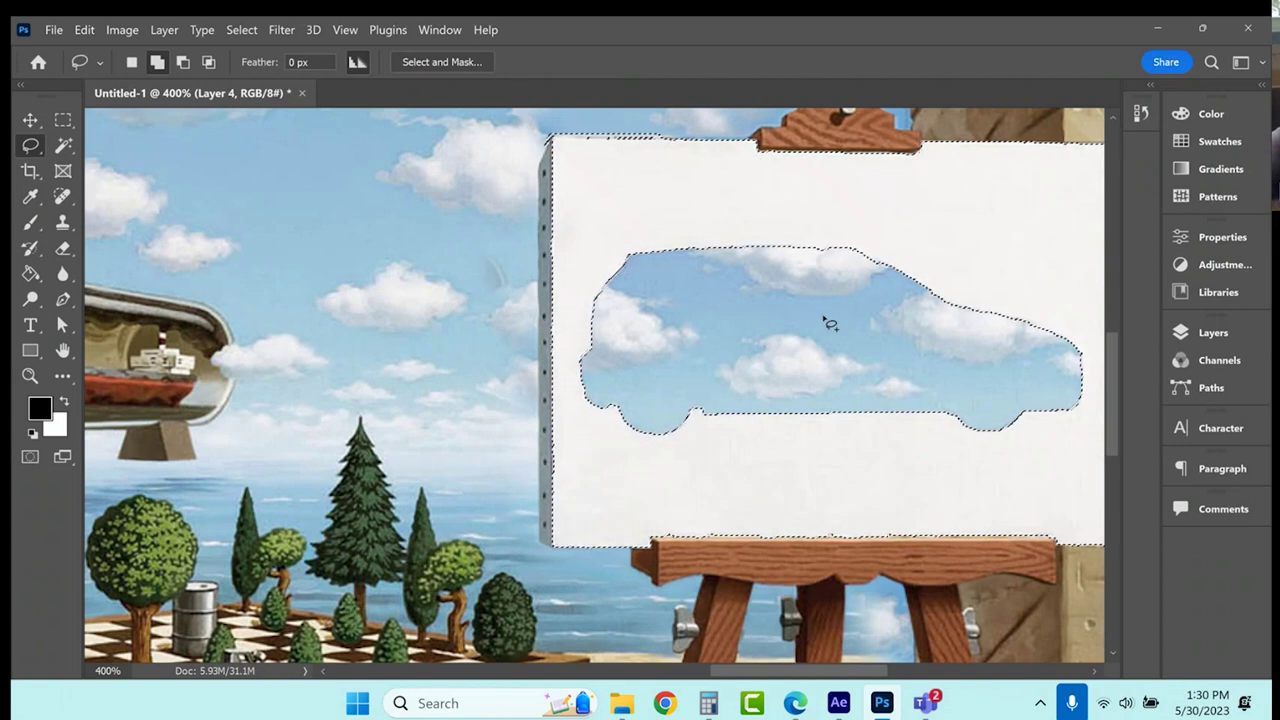
{"action": "left_click", "coordinate": [246, 27]}
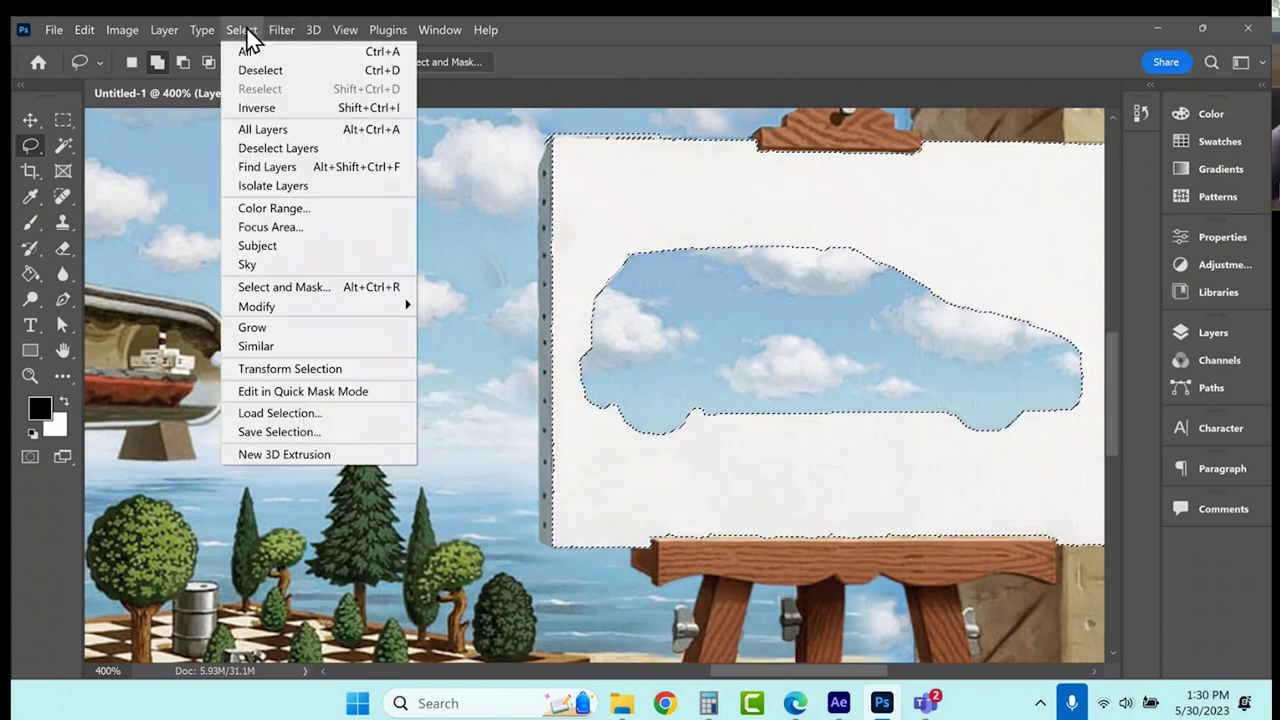
Invert the selection and erase the sky inside the car window with a 62 px eraser.
{"action": "left_click", "coordinate": [262, 106]}
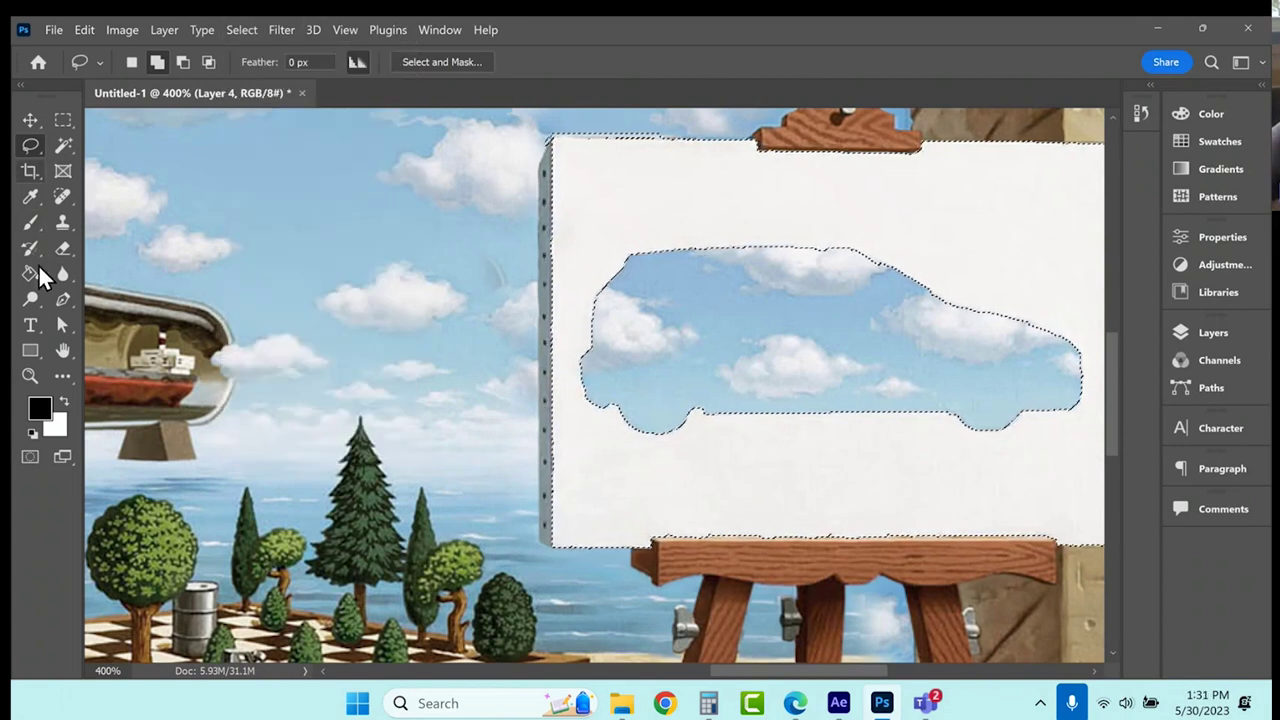
{"action": "left_click", "coordinate": [61, 248]}
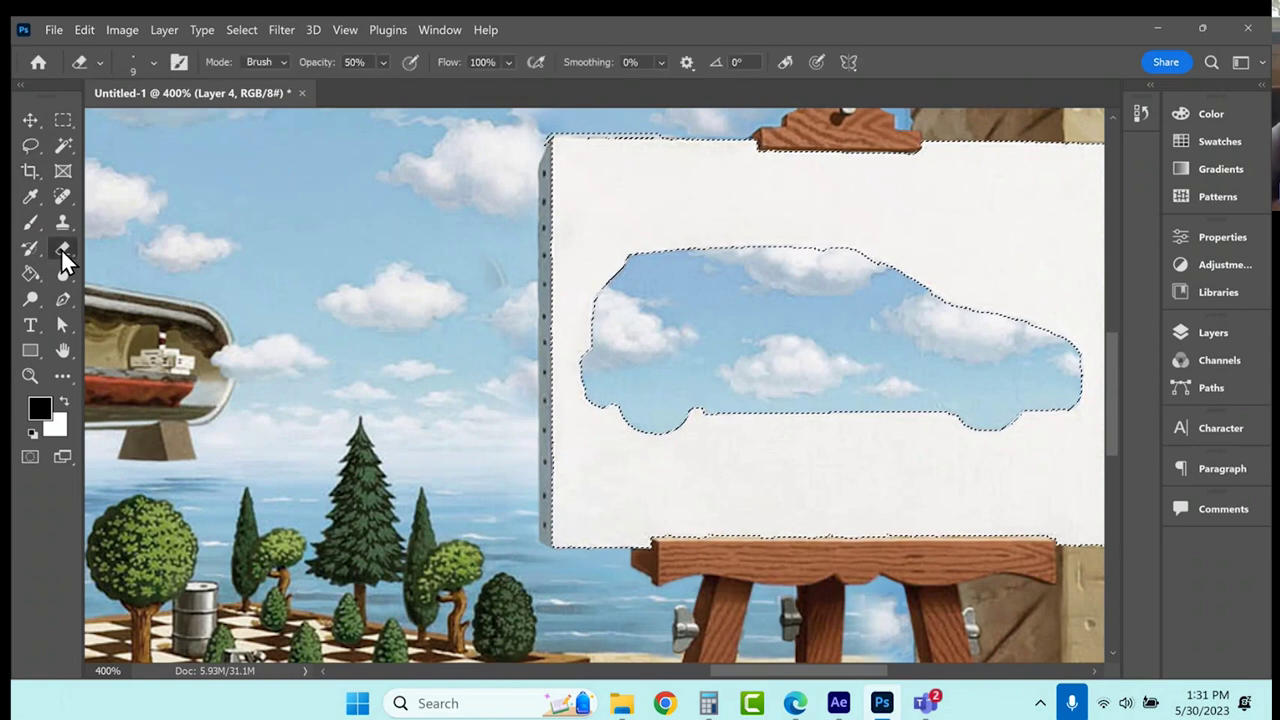
{"action": "left_click", "coordinate": [137, 62]}
{"action": "left_click_drag", "start_coordinate": [124, 120], "coordinate": [160, 115]}
{"action": "left_click", "coordinate": [687, 334]}
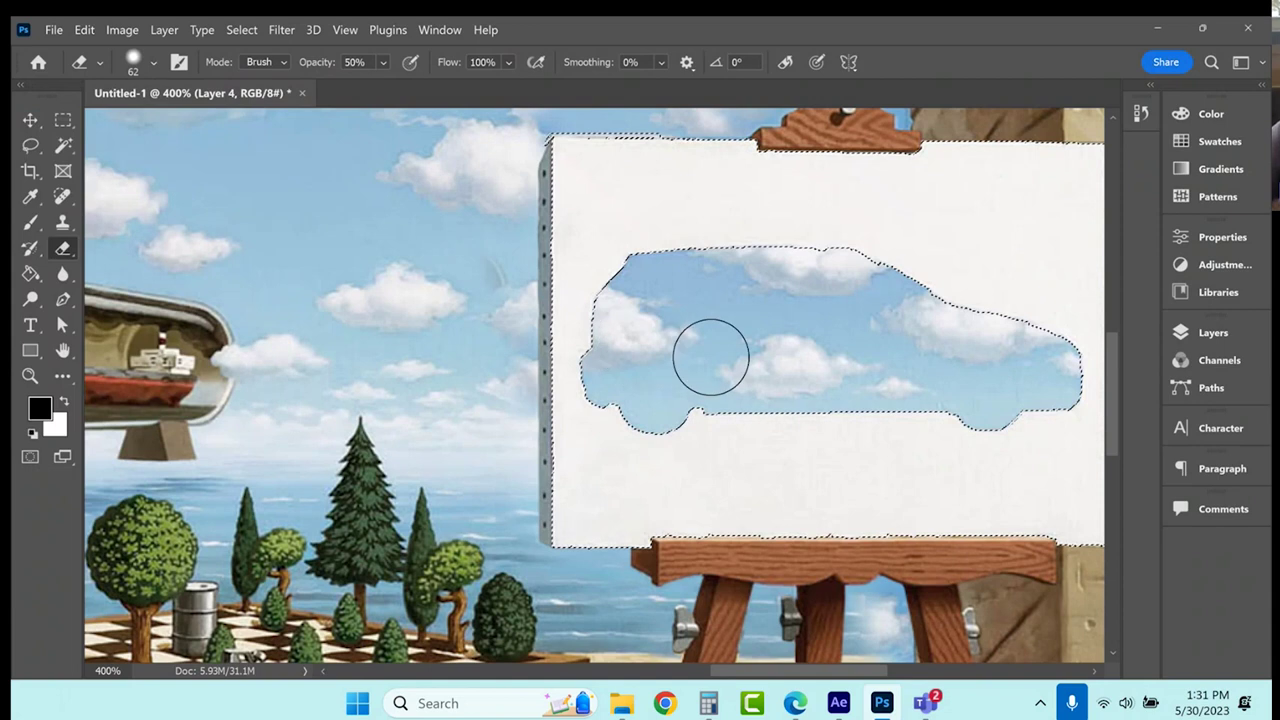
{"action": "left_click_drag", "start_coordinate": [709, 357], "coordinate": [586, 251]}
{"action": "mouse_move", "coordinate": [923, 324]}
{"action": "left_mouse_down"}
{"action": "mouse_move", "coordinate": [1150, 413]}
{"action": "mouse_move", "coordinate": [1080, 352]}
{"action": "left_mouse_up"}
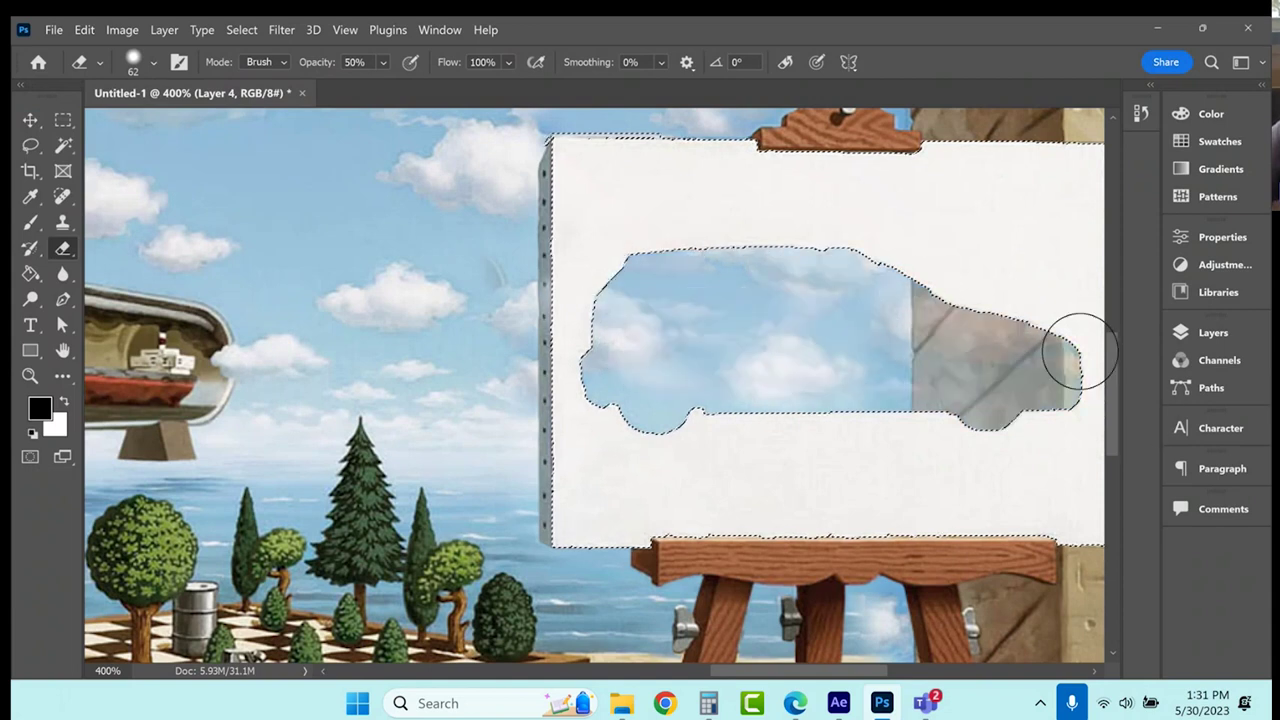
Erase the wall area inside the car at 100% opacity, then deselect.
{"action": "left_click", "coordinate": [384, 61]}
{"action": "left_click_drag", "start_coordinate": [416, 88], "coordinate": [1108, 423]}
{"action": "mouse_move", "coordinate": [1051, 371]}
{"action": "left_mouse_down"}
{"action": "mouse_move", "coordinate": [1070, 400]}
{"action": "mouse_move", "coordinate": [900, 360]}
{"action": "mouse_move", "coordinate": [650, 425]}
{"action": "mouse_move", "coordinate": [620, 395]}
{"action": "mouse_move", "coordinate": [640, 380]}
{"action": "mouse_move", "coordinate": [600, 340]}
{"action": "mouse_move", "coordinate": [651, 300]}
{"action": "mouse_move", "coordinate": [680, 343]}
{"action": "mouse_move", "coordinate": [623, 263]}
{"action": "mouse_move", "coordinate": [617, 374]}
{"action": "mouse_move", "coordinate": [657, 446]}
{"action": "mouse_move", "coordinate": [720, 343]}
{"action": "mouse_move", "coordinate": [771, 329]}
{"action": "mouse_move", "coordinate": [905, 374]}
{"action": "mouse_move", "coordinate": [1015, 365]}
{"action": "mouse_move", "coordinate": [1049, 343]}
{"action": "mouse_move", "coordinate": [993, 333]}
{"action": "mouse_move", "coordinate": [829, 251]}
{"action": "mouse_move", "coordinate": [729, 234]}
{"action": "mouse_move", "coordinate": [849, 280]}
{"action": "mouse_move", "coordinate": [773, 301]}
{"action": "left_mouse_up"}
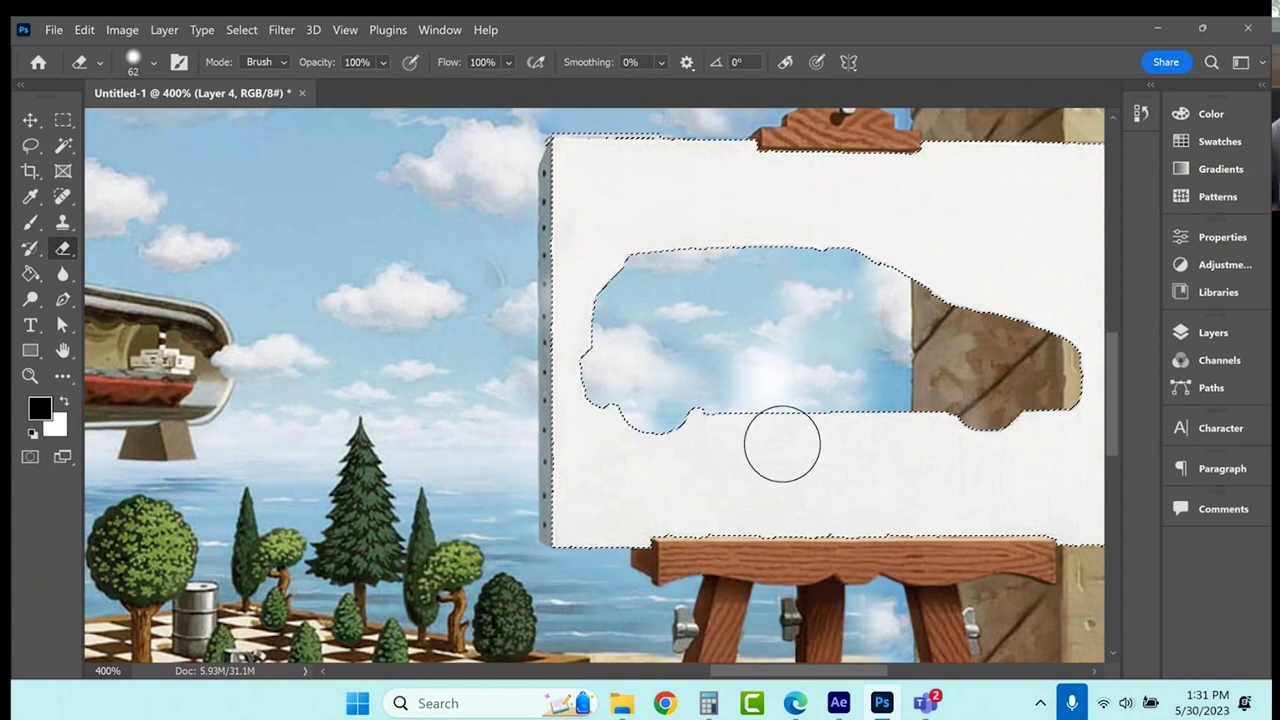
{"action": "left_click", "coordinate": [63, 119]}
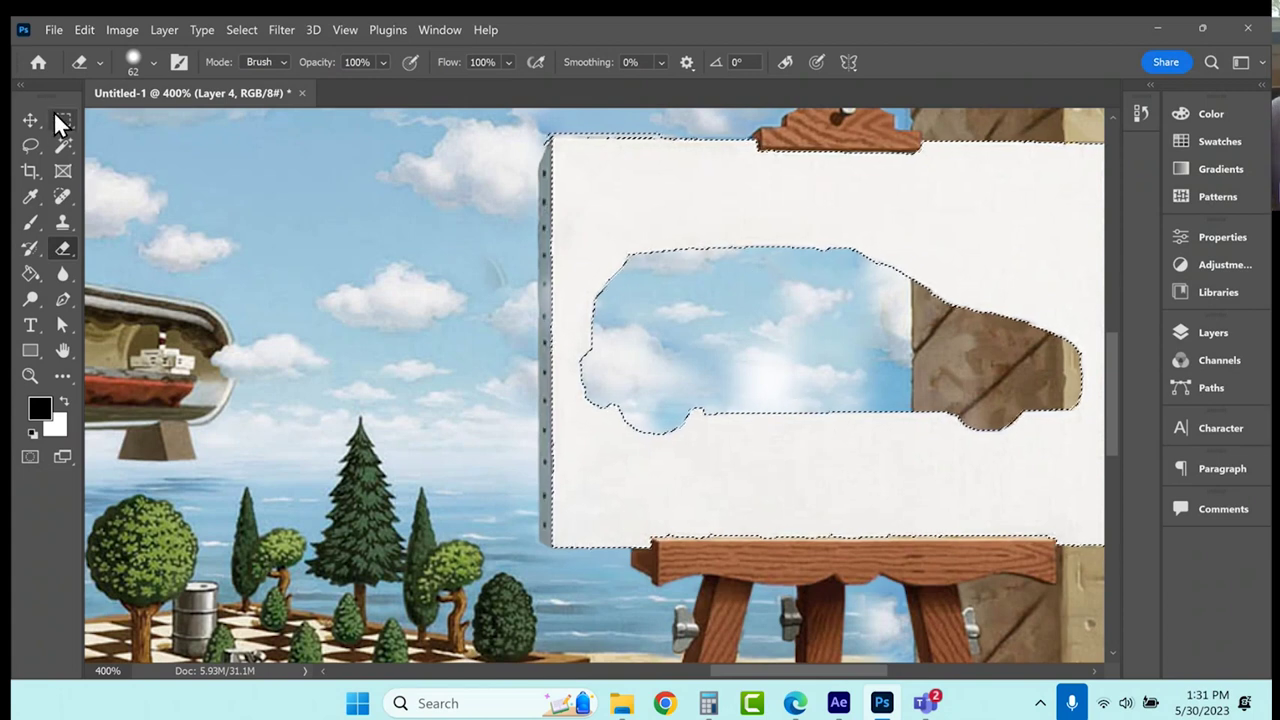
{"action": "key", "text": "ctrl+d"}
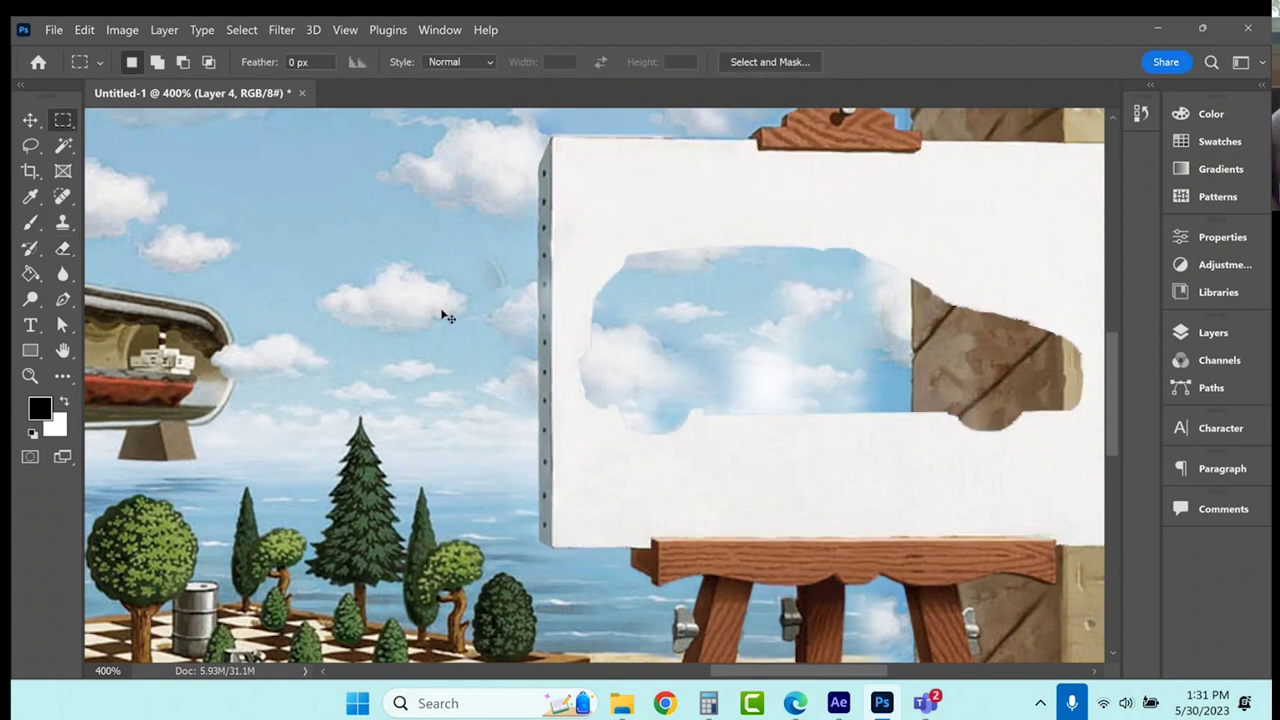
Zoom in on the easel legs and clone over the white caption text, undoing failed strokes.
{"action": "key", "text": "ctrl+0"}
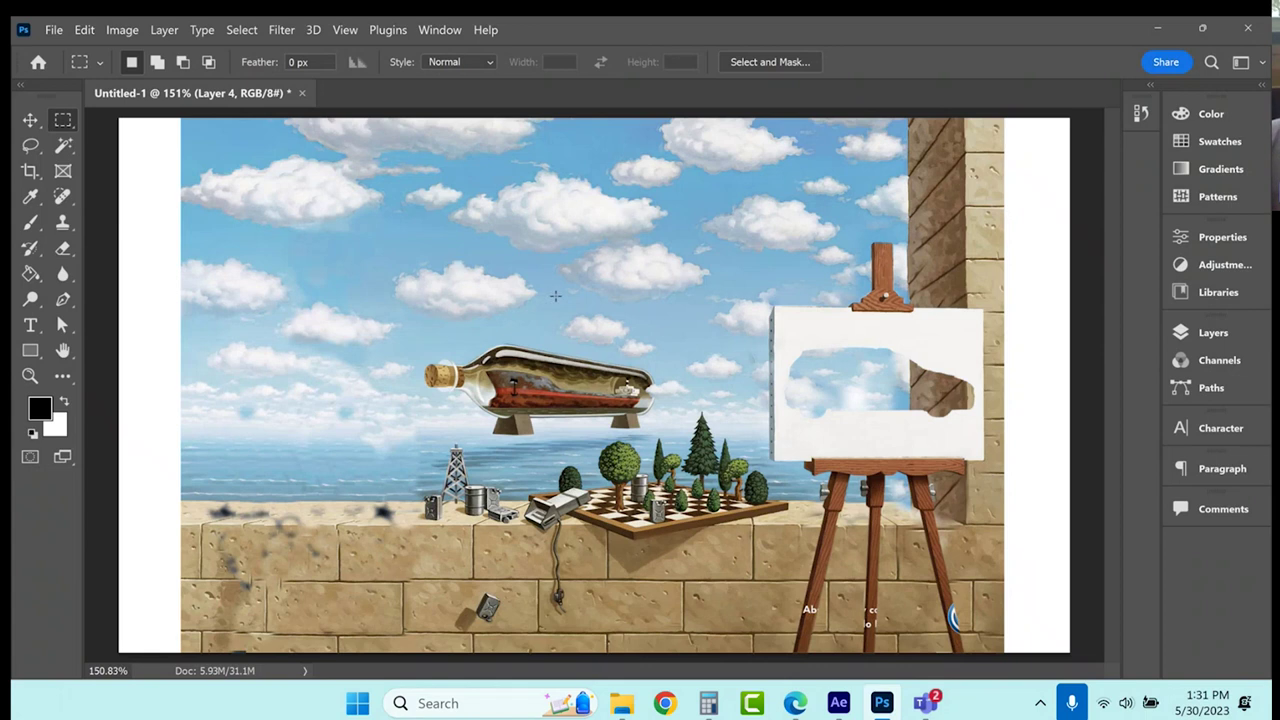
{"action": "left_click", "coordinate": [30, 375]}
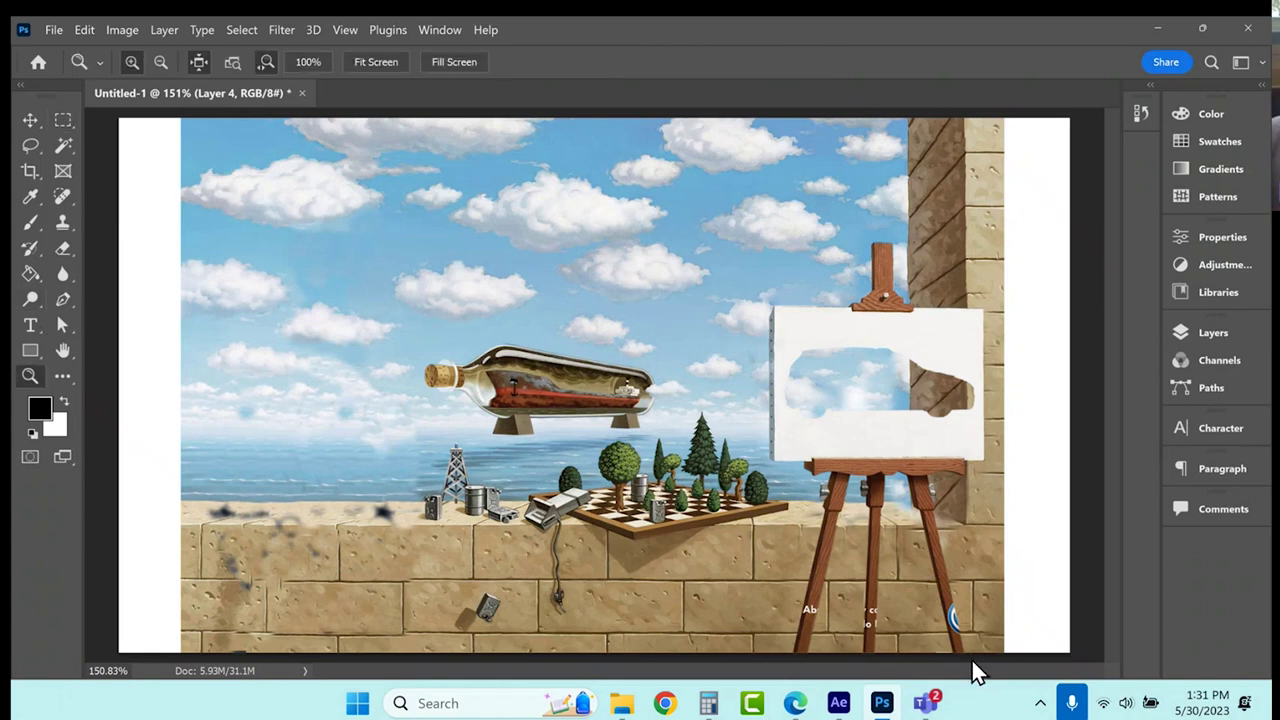
{"action": "left_click", "coordinate": [938, 636]}
{"action": "left_click", "coordinate": [946, 652]}
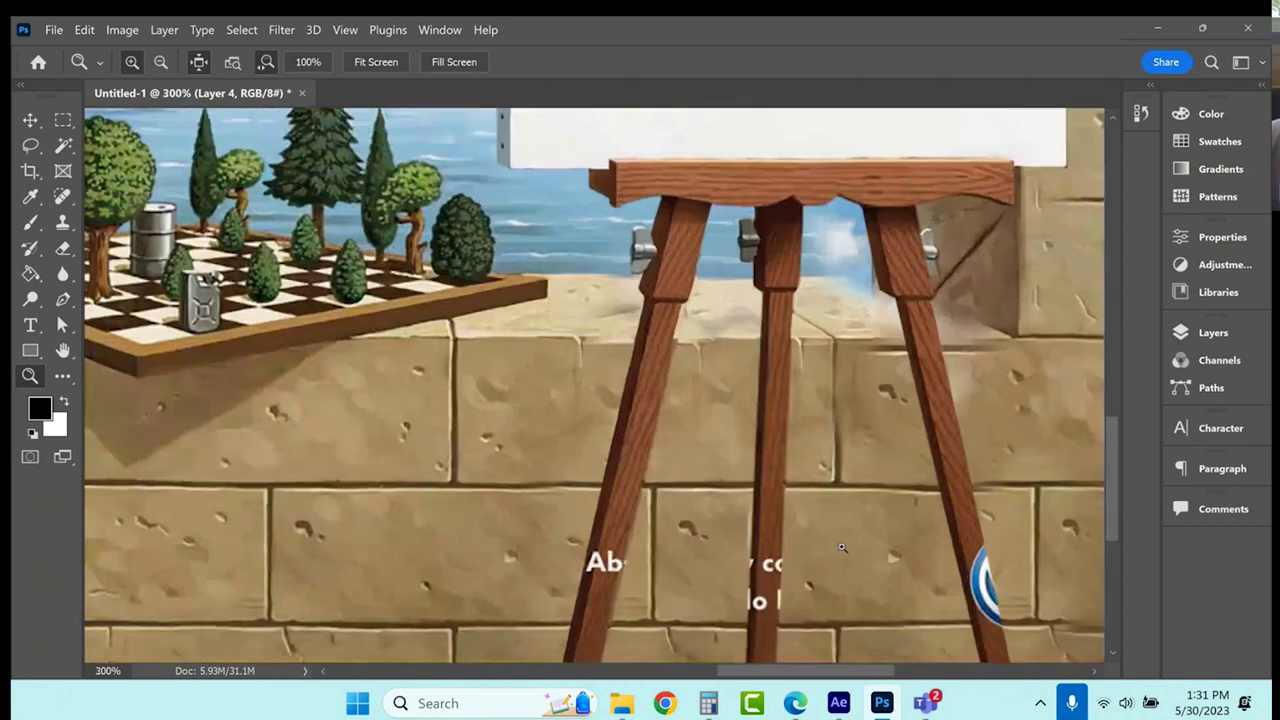
{"action": "scroll", "coordinate": [832, 538], "scroll_direction": "down", "scroll_amount": 1}
{"action": "left_click", "coordinate": [61, 222]}
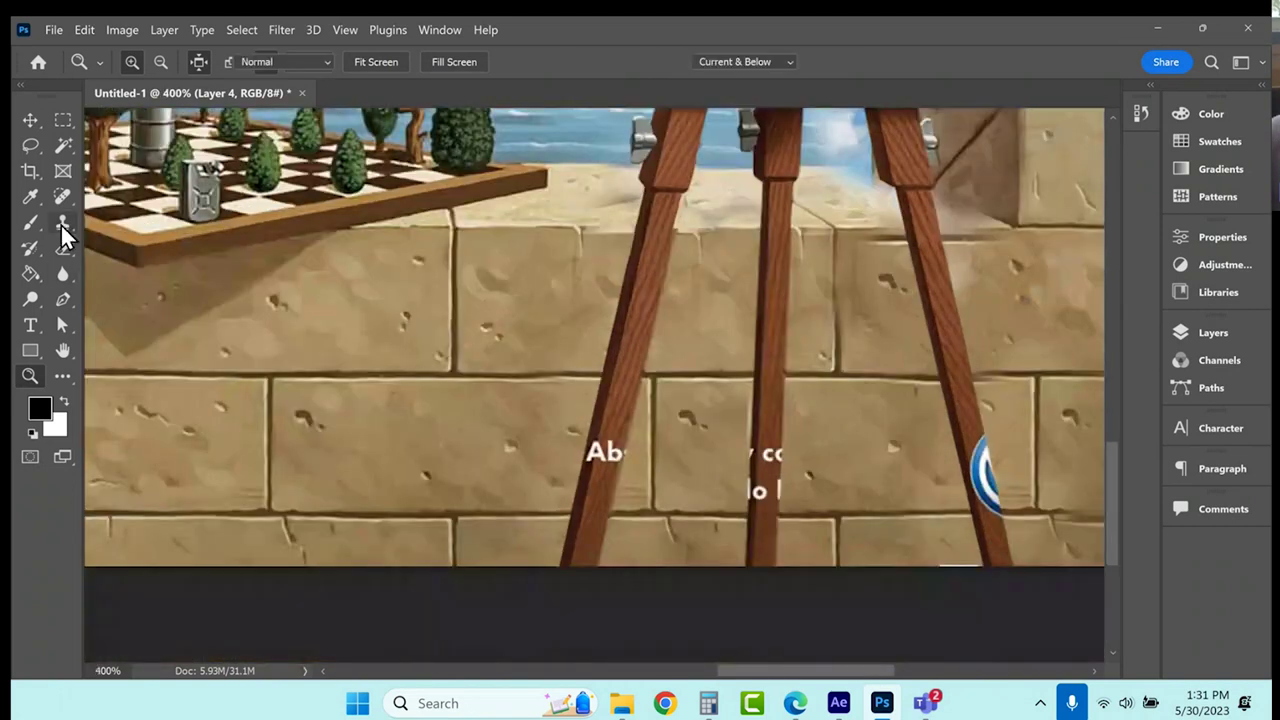
{"action": "left_click", "coordinate": [622, 368], "text": "alt"}
{"action": "left_click_drag", "start_coordinate": [600, 443], "coordinate": [606, 445]}
{"action": "key", "text": "ctrl+z"}
{"action": "left_click_drag", "start_coordinate": [600, 444], "coordinate": [605, 445]}
{"action": "key", "text": "ctrl+z"}
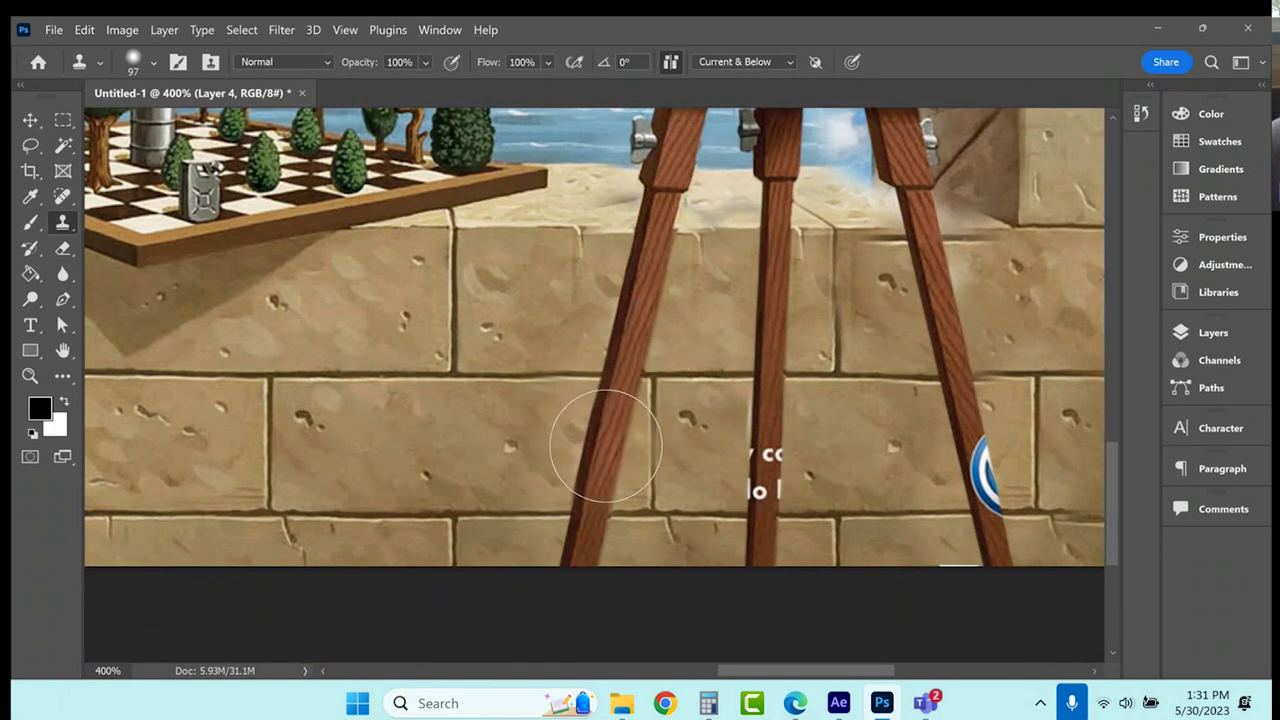
Clone over text on the middle leg and the blue logo on the right leg, then zoom out.
{"action": "left_click", "coordinate": [772, 303], "text": "alt"}
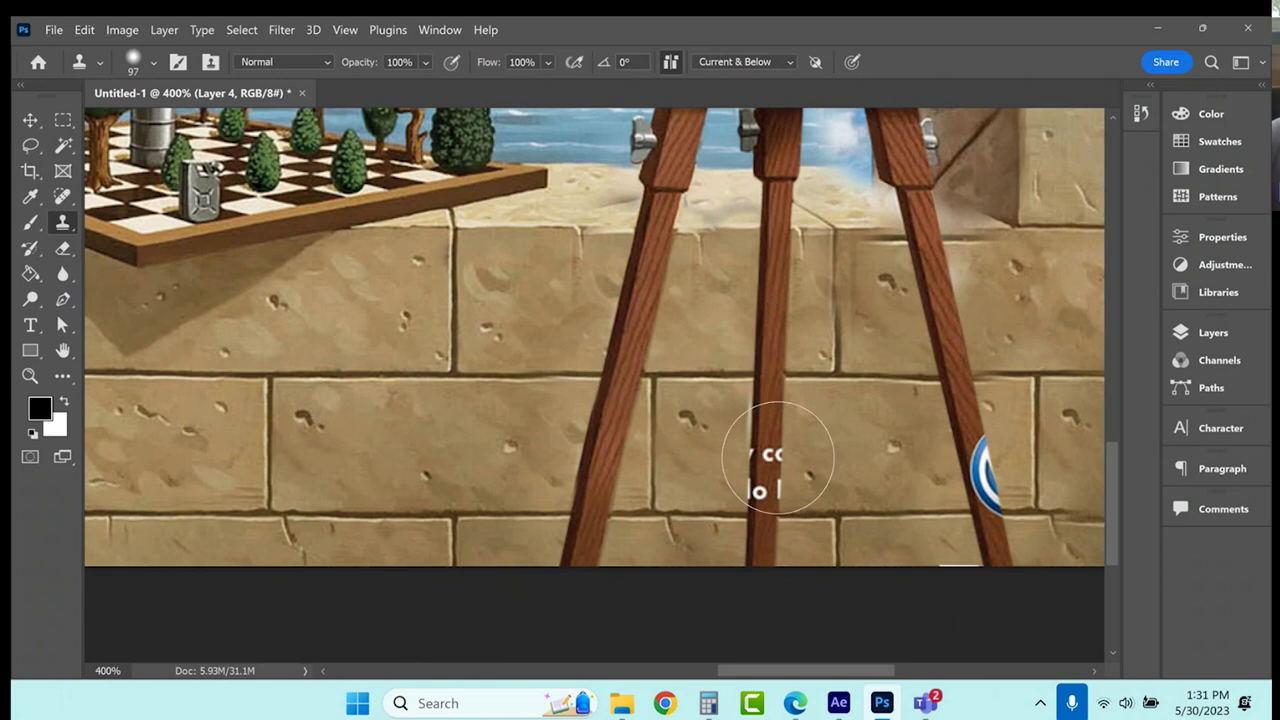
{"action": "left_click_drag", "start_coordinate": [771, 457], "coordinate": [766, 466]}
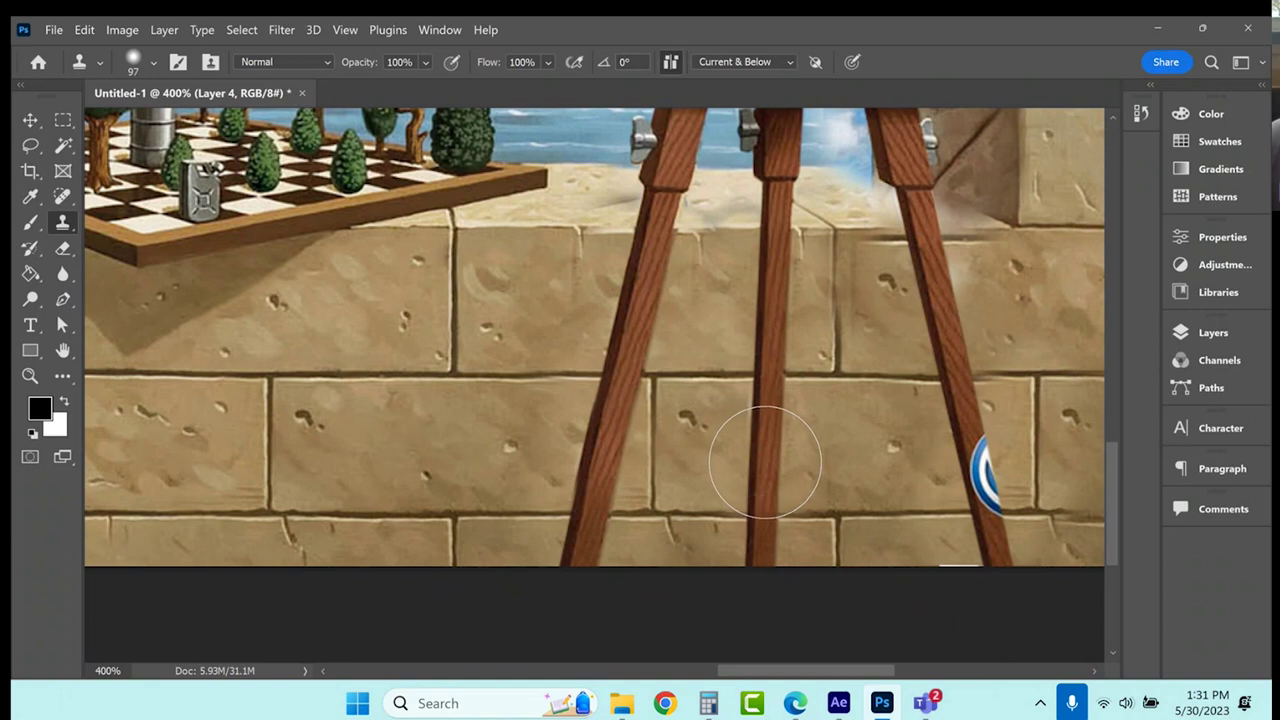
{"action": "left_click", "coordinate": [937, 303], "text": "alt"}
{"action": "left_click_drag", "start_coordinate": [982, 470], "coordinate": [966, 457]}
{"action": "key", "text": "ctrl+z"}
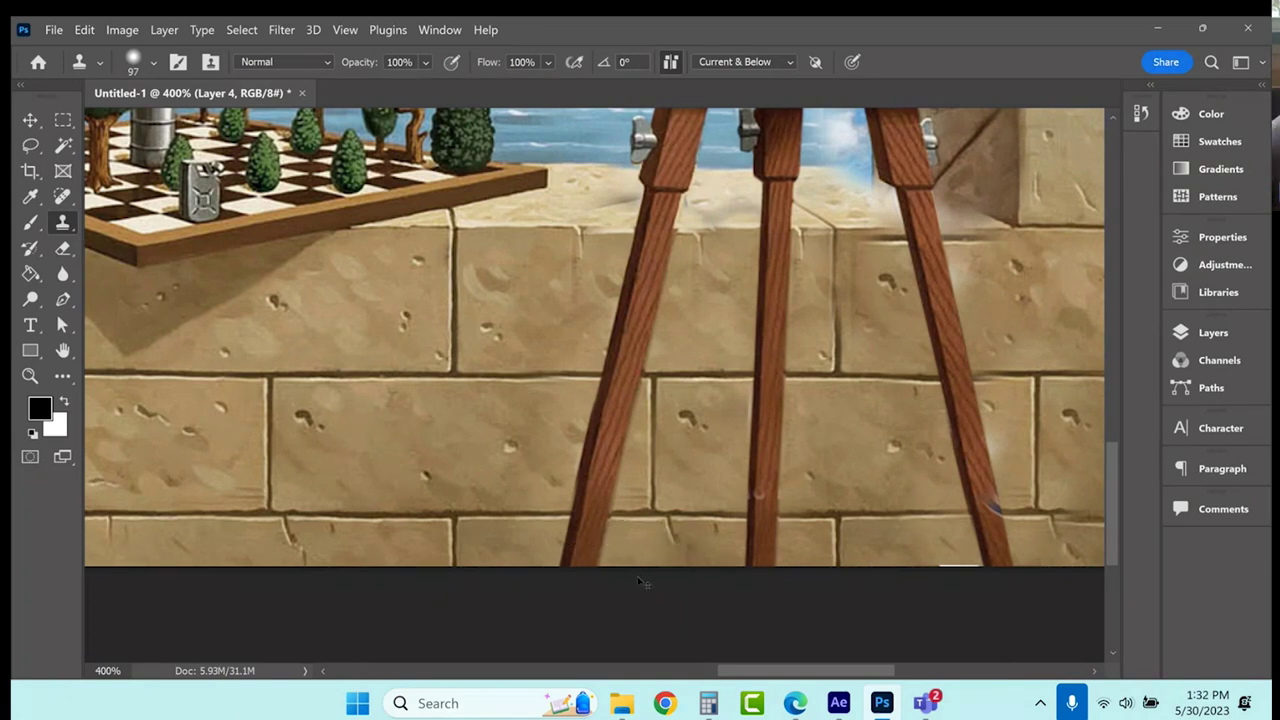
{"action": "key", "text": "ctrl+minus"}
{"action": "key", "text": "ctrl+minus"}
{"action": "key", "text": "ctrl+minus"}
{"action": "key", "text": "ctrl+minus"}
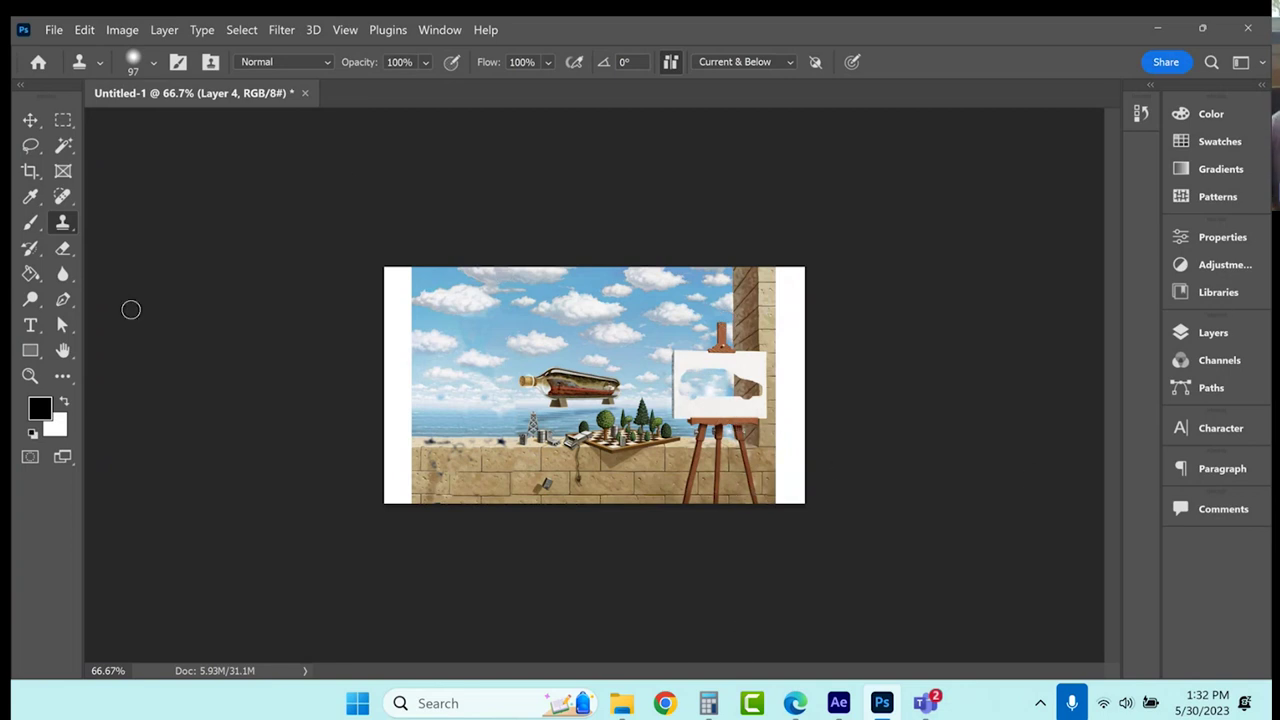
Hide Layer 4 and the Painting copy, show the original Painting, and zoom in on the VW logo.
{"action": "left_click", "coordinate": [30, 375]}
{"action": "left_click", "coordinate": [1216, 335]}
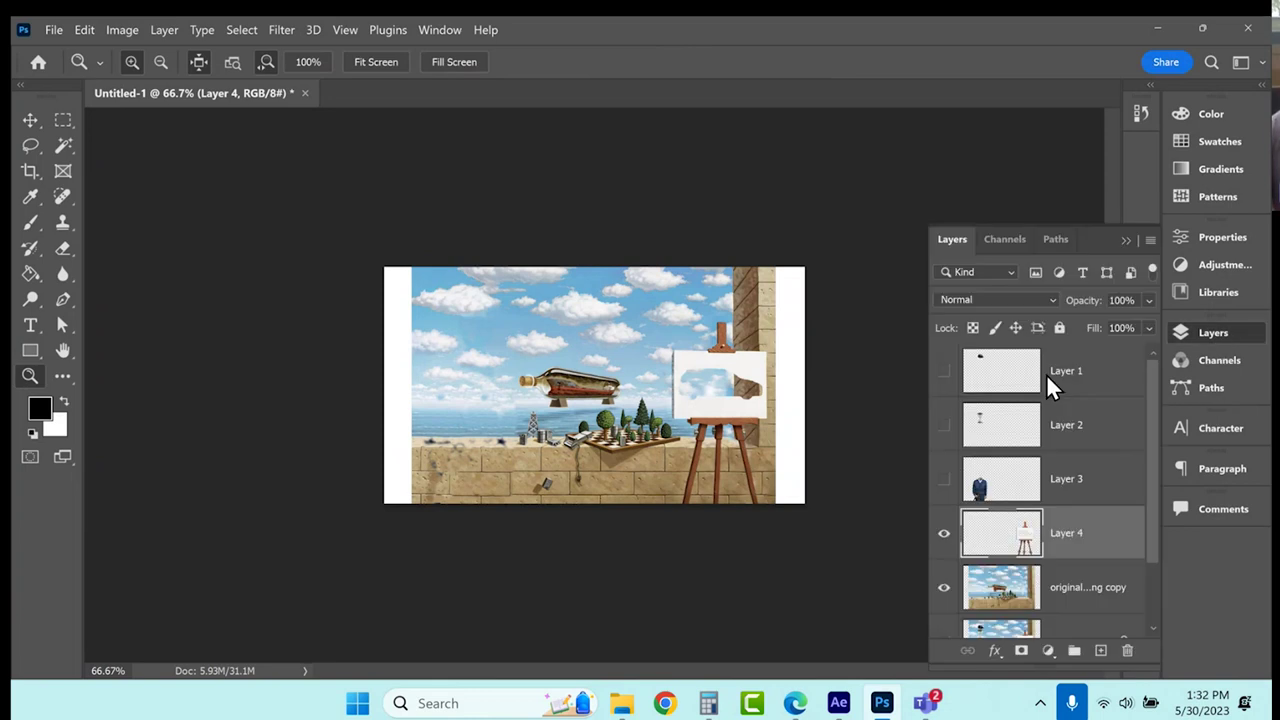
{"action": "left_click", "coordinate": [943, 534]}
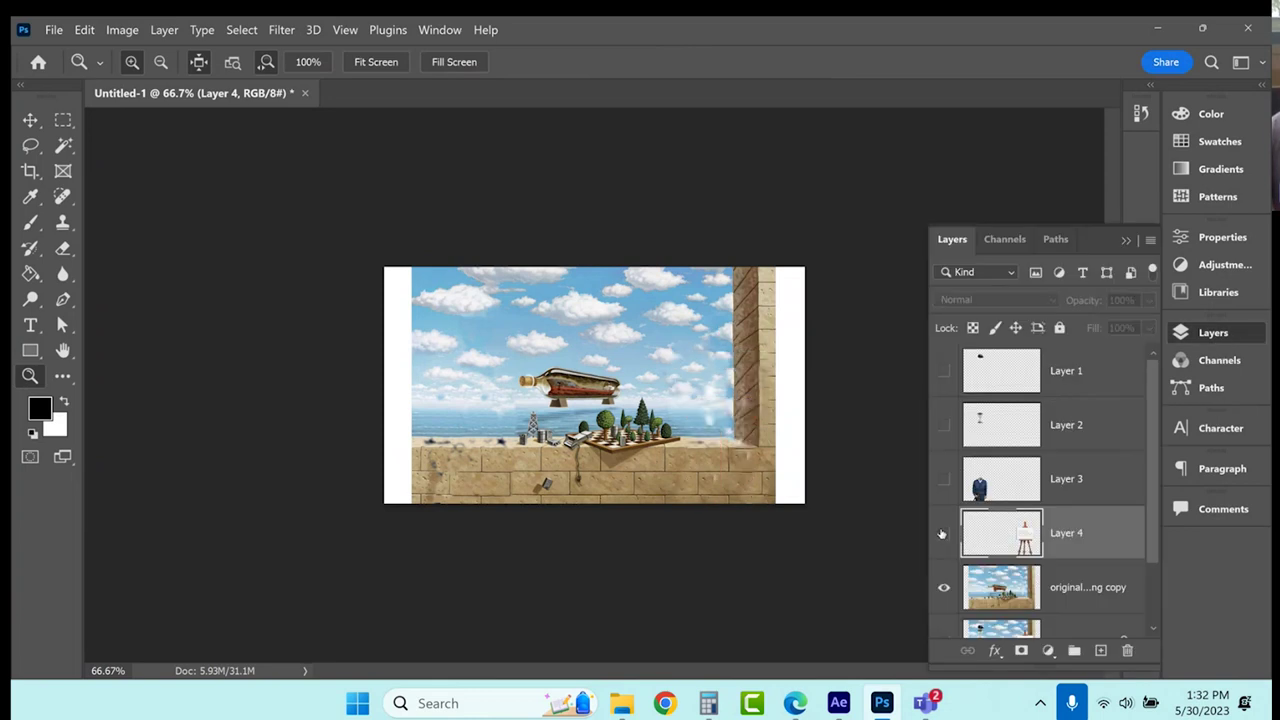
{"action": "left_click", "coordinate": [944, 592]}
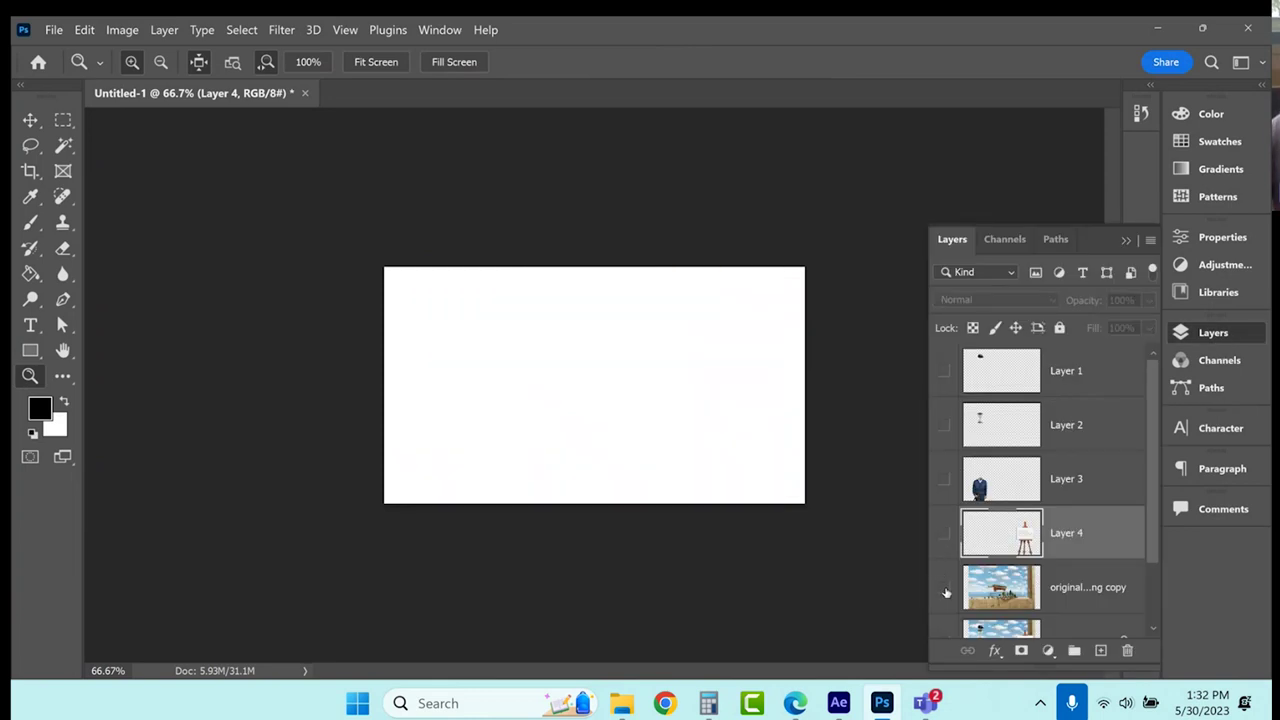
{"action": "scroll", "coordinate": [951, 610], "scroll_direction": "down", "scroll_amount": 2}
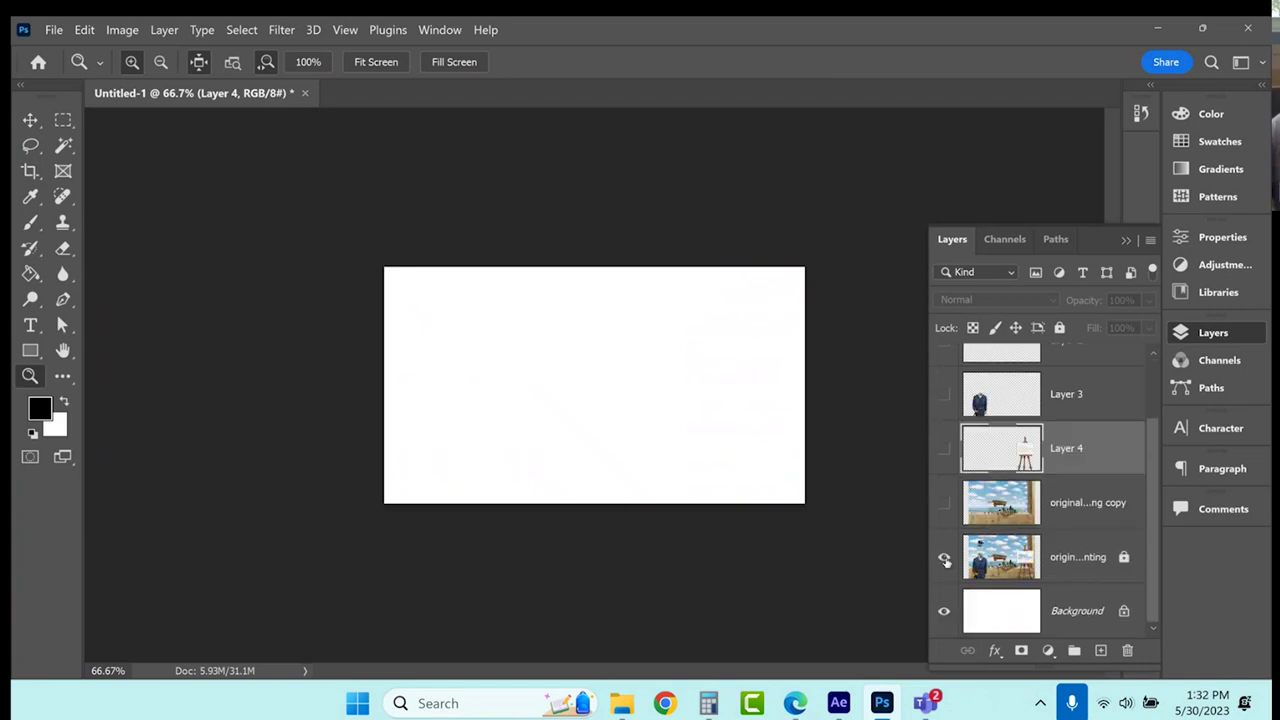
{"action": "left_click", "coordinate": [944, 558]}
{"action": "left_click", "coordinate": [763, 514]}
{"action": "left_click", "coordinate": [765, 516]}
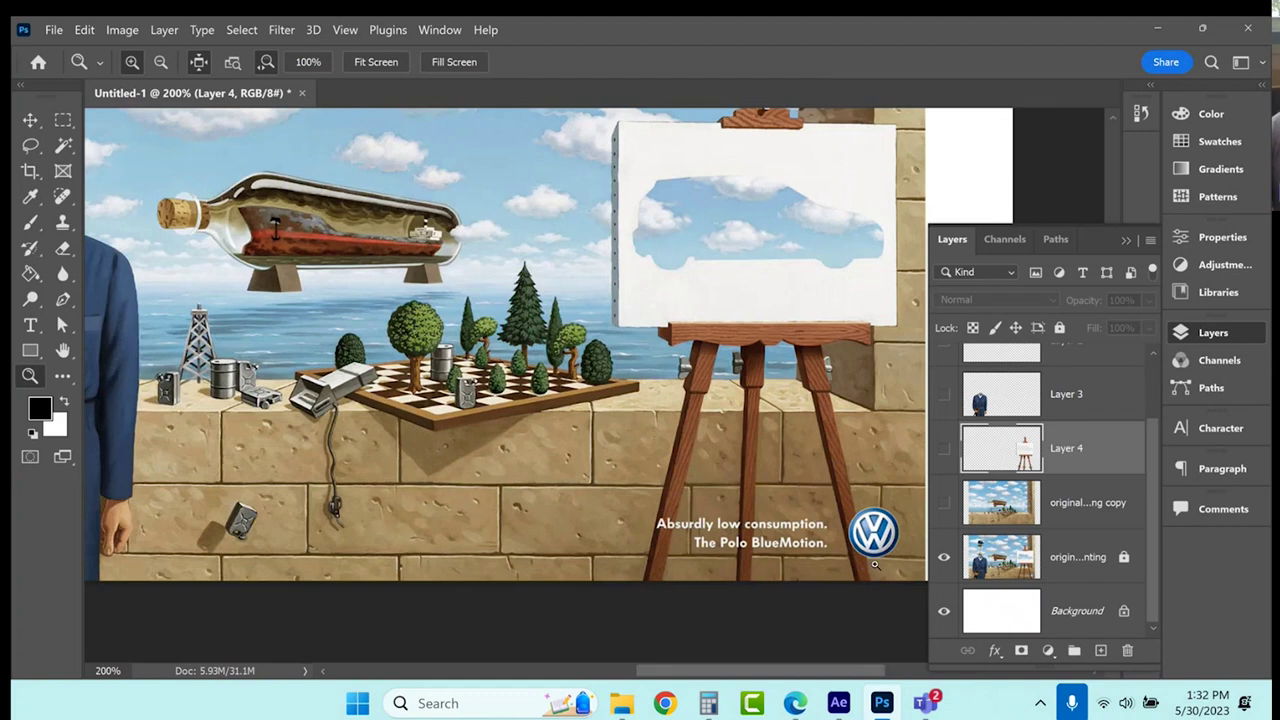
{"action": "left_click", "coordinate": [874, 564]}
{"action": "scroll", "coordinate": [874, 556], "scroll_direction": "down", "scroll_amount": 3}
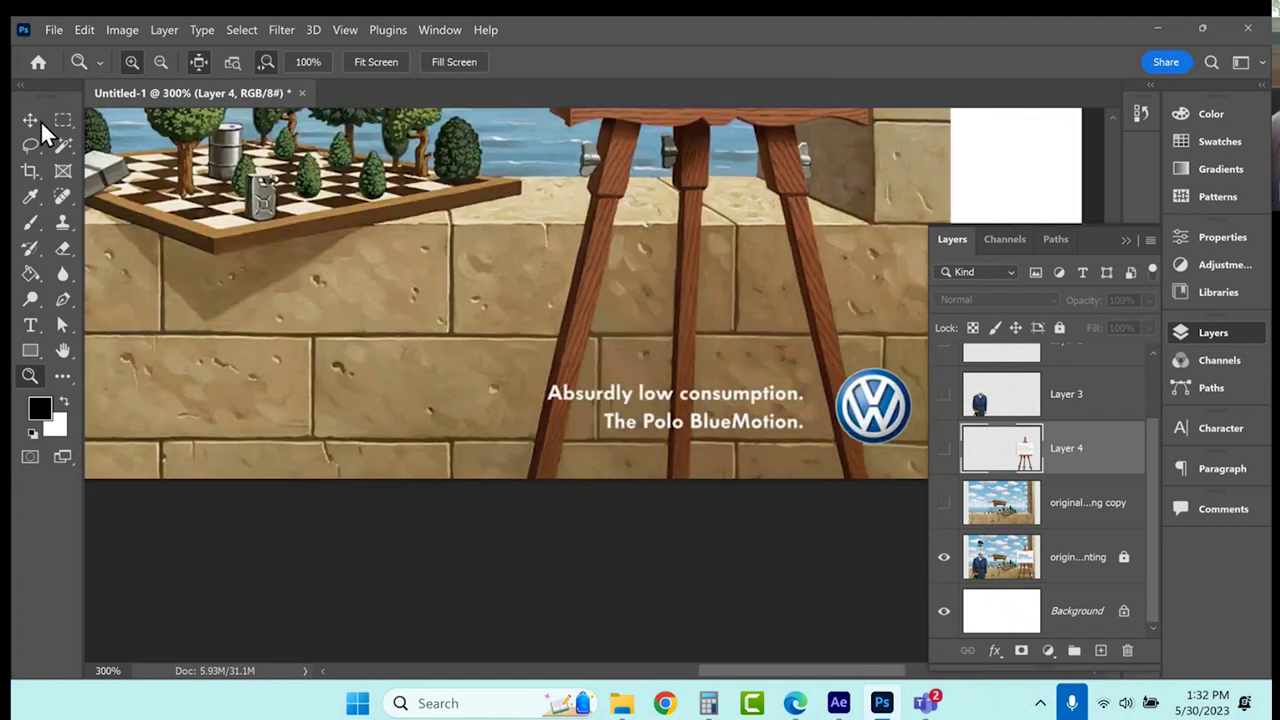
Select a circle around the VW logo with the Elliptical Marquee on the original Painting layer.
{"action": "left_click_drag", "start_coordinate": [61, 121], "coordinate": [120, 135]}
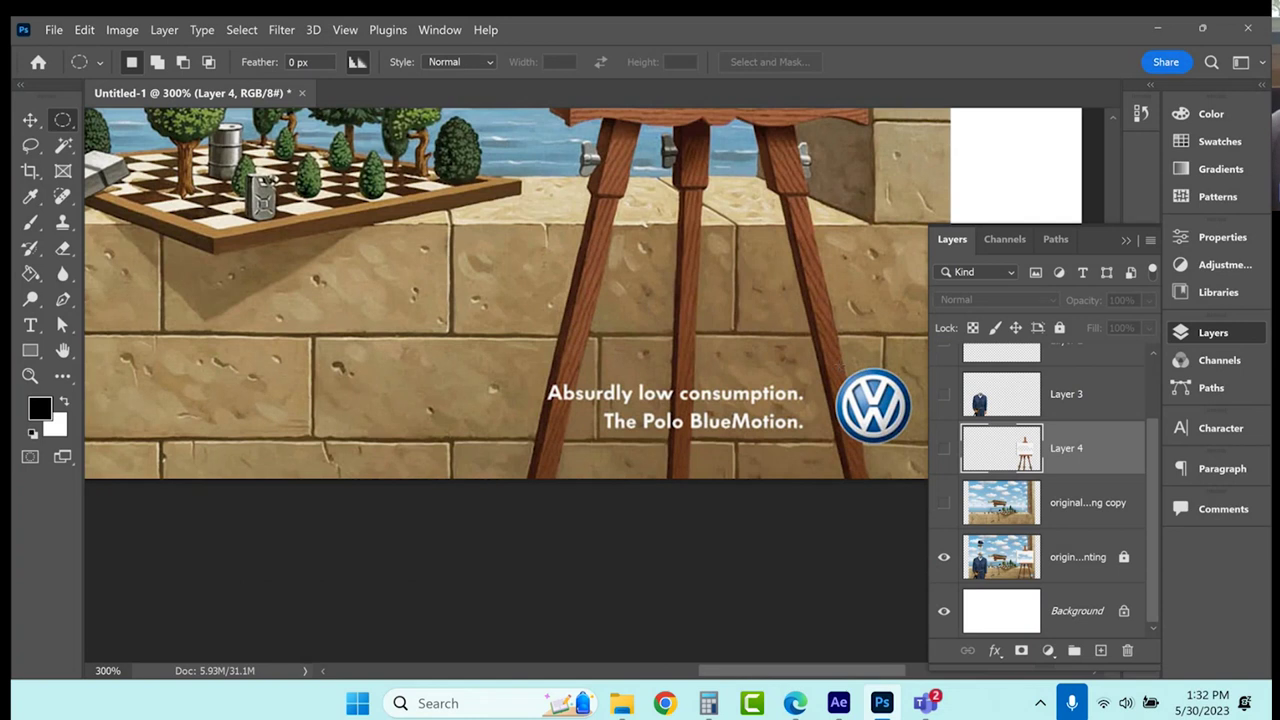
{"action": "left_click_drag", "start_coordinate": [834, 367], "coordinate": [914, 440]}
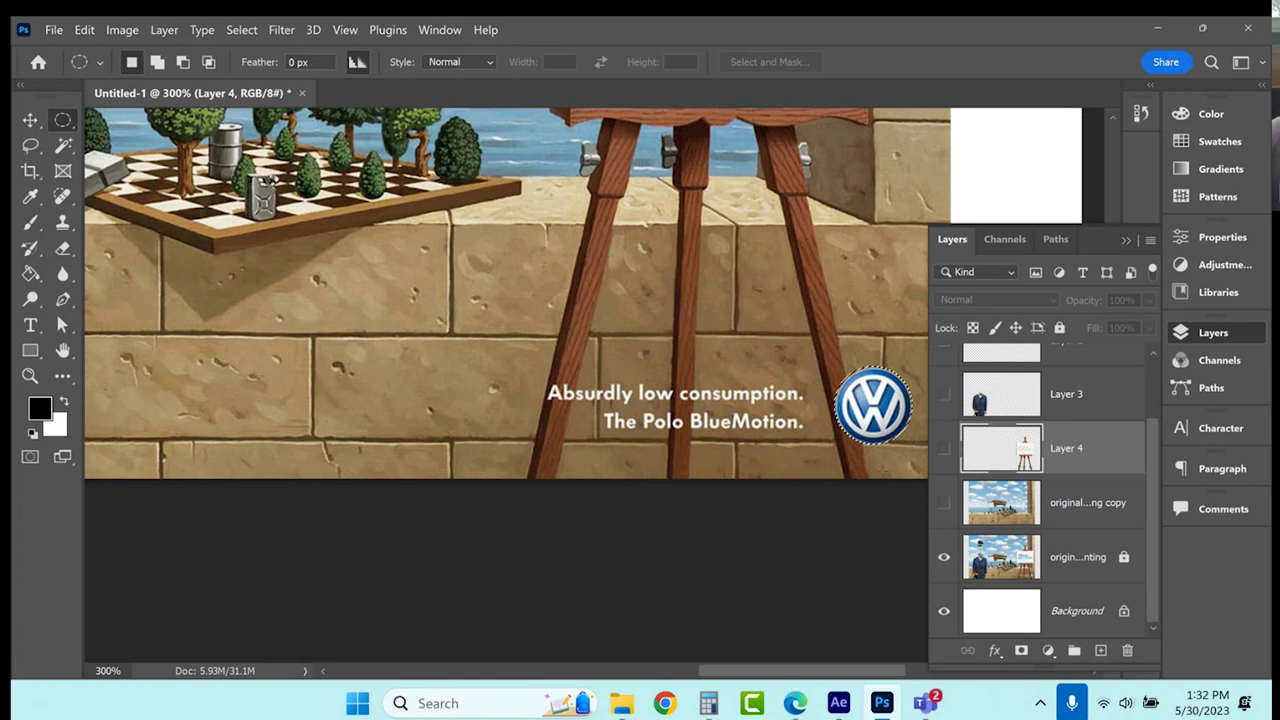
{"action": "left_click", "coordinate": [1062, 558]}
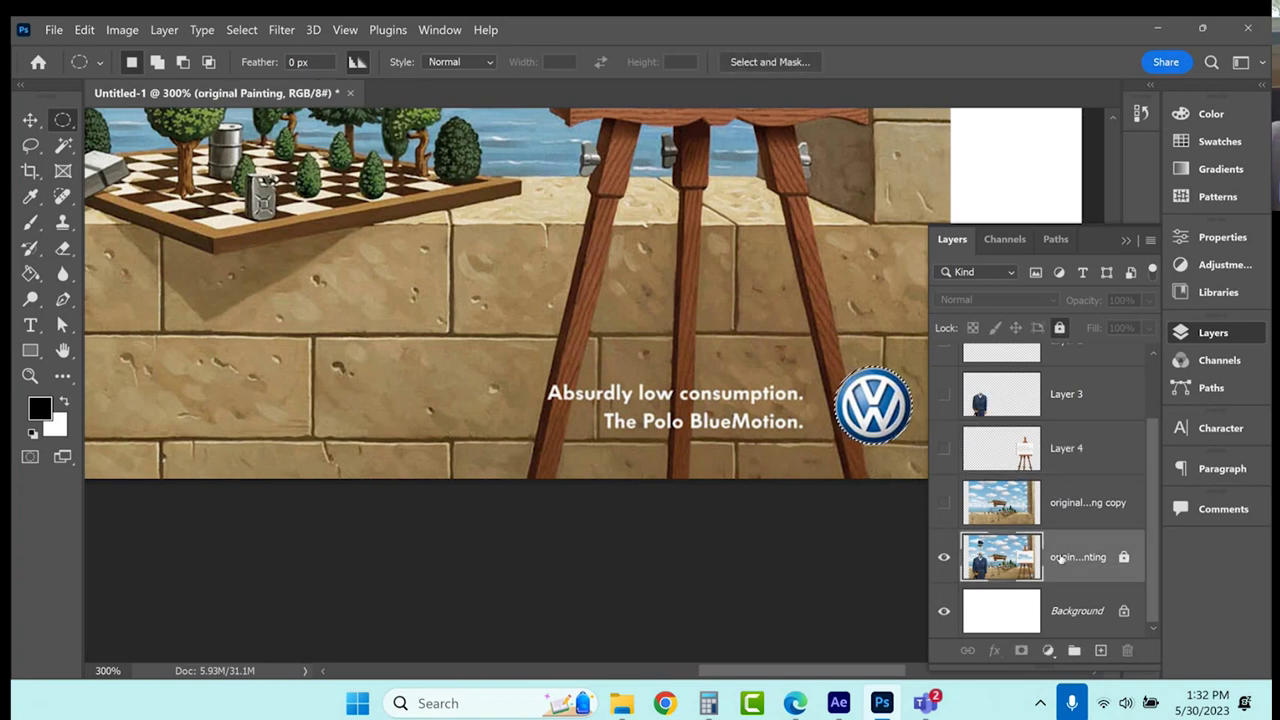
{"action": "key", "text": "ctrl+j"}
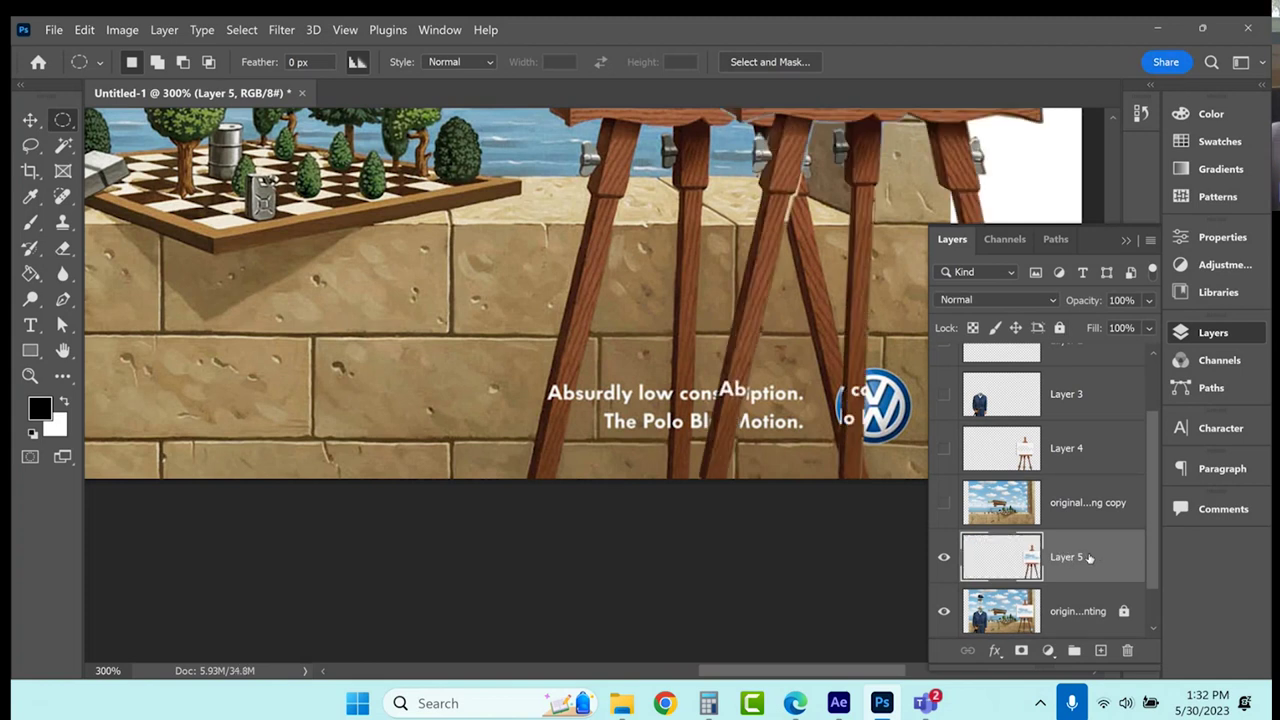
{"action": "key", "text": "ctrl+z"}
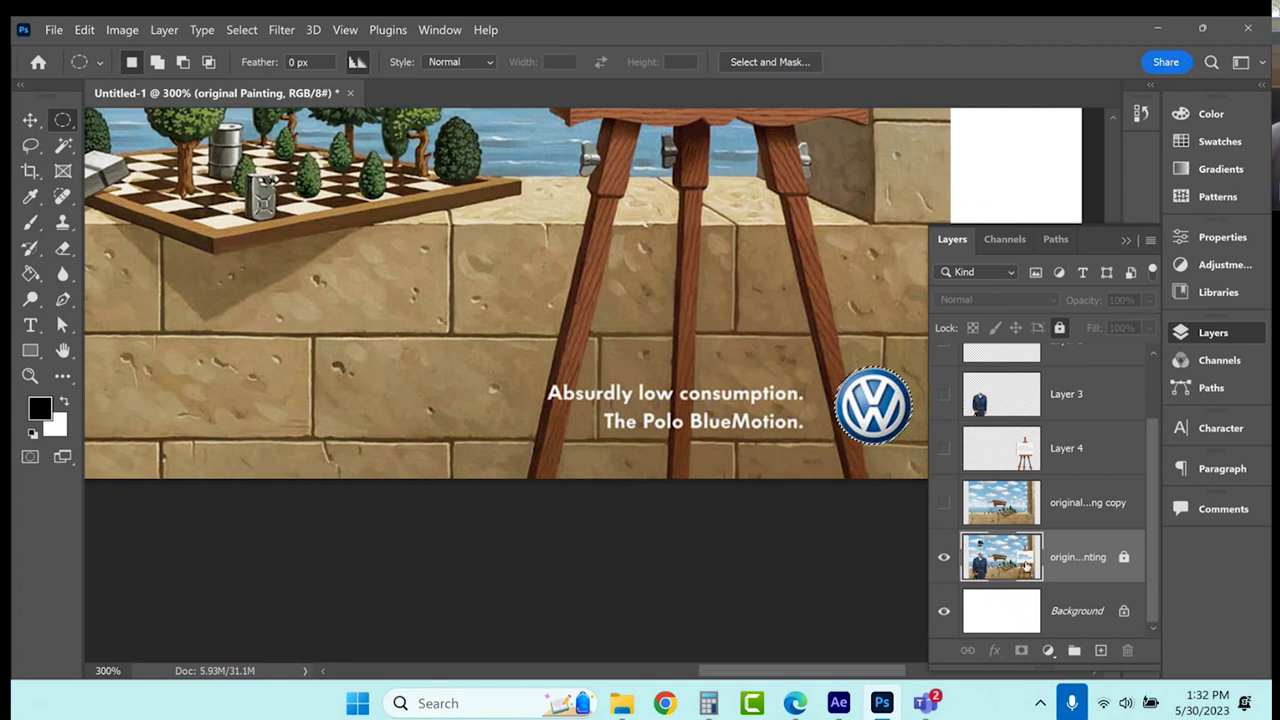
Unlock the Painting layer, fill the logo area white, paste the logo to Layer 5 and move it back.
{"action": "left_click", "coordinate": [1124, 558]}
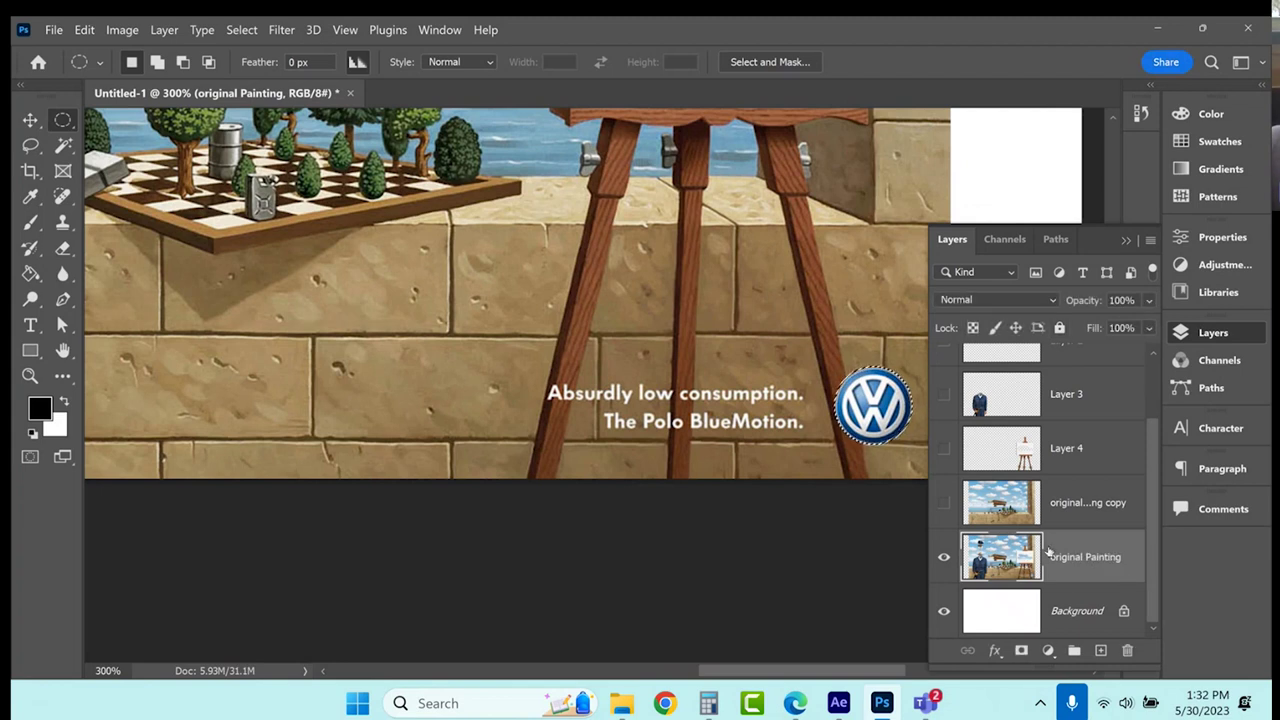
{"action": "key", "text": "Delete"}
{"action": "key", "text": "ctrl+v"}
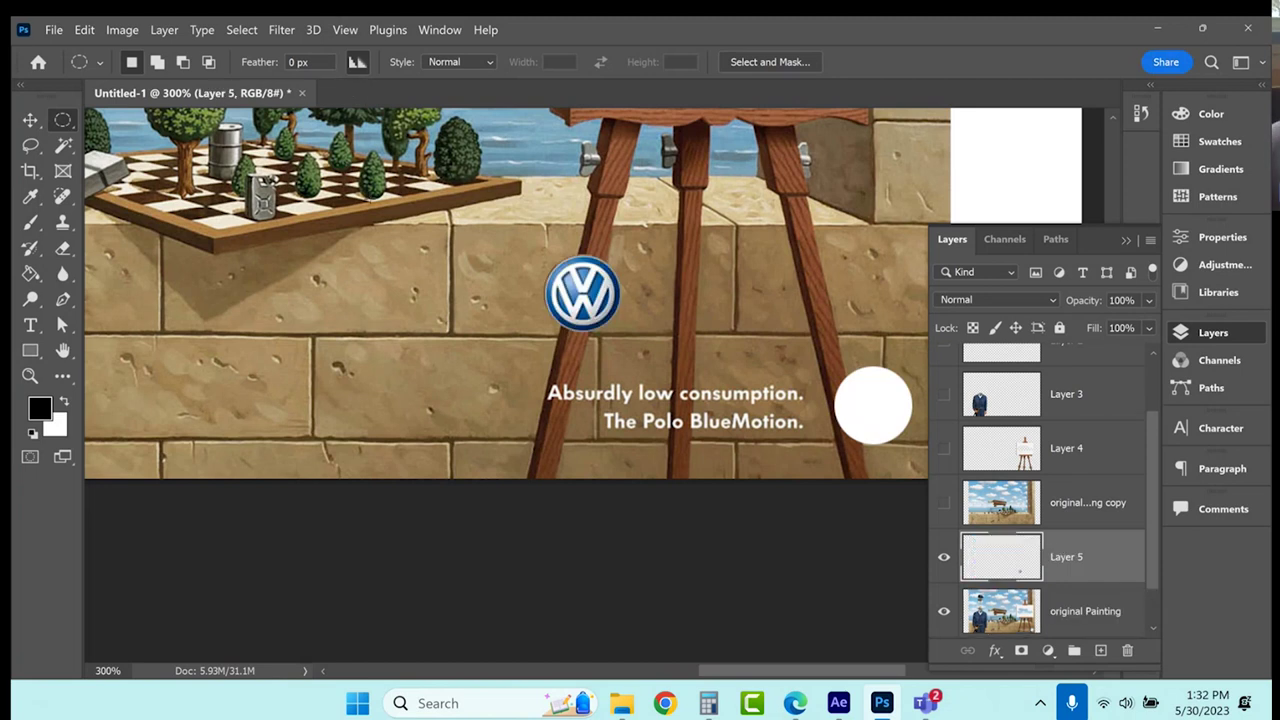
{"action": "left_click", "coordinate": [30, 120]}
{"action": "left_click_drag", "start_coordinate": [593, 290], "coordinate": [883, 404]}
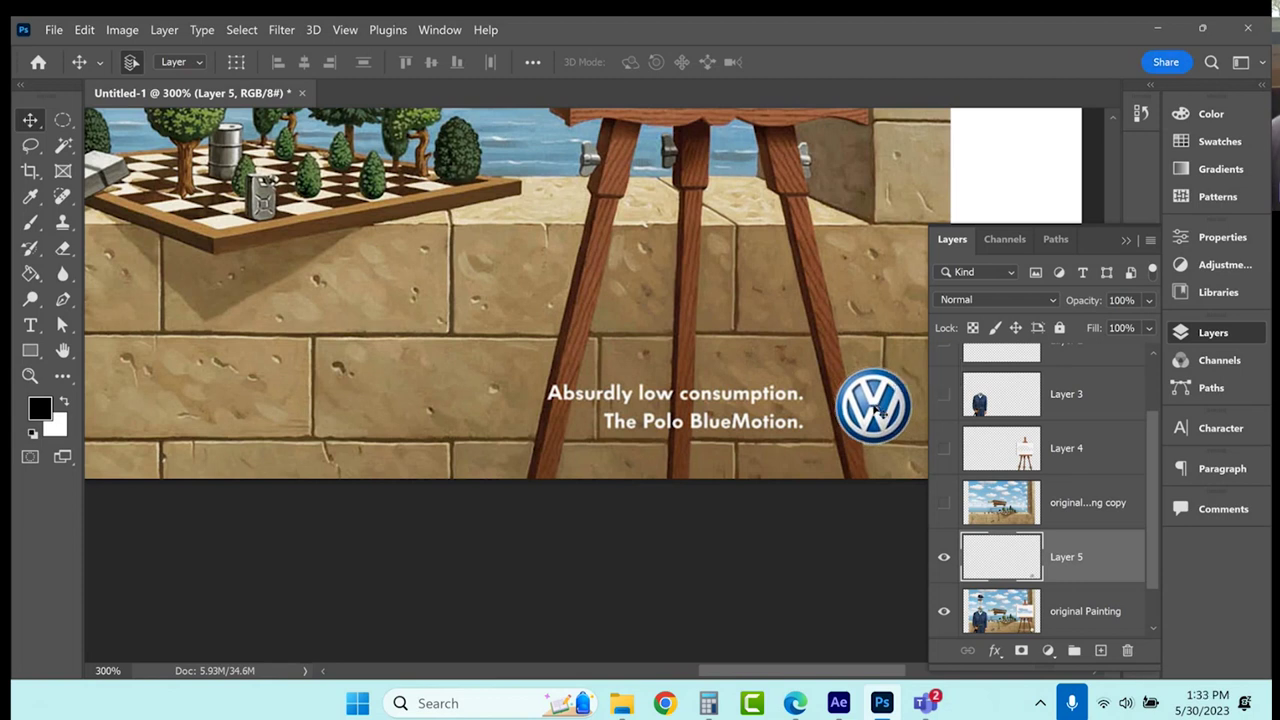
{"action": "left_click", "coordinate": [30, 325]}
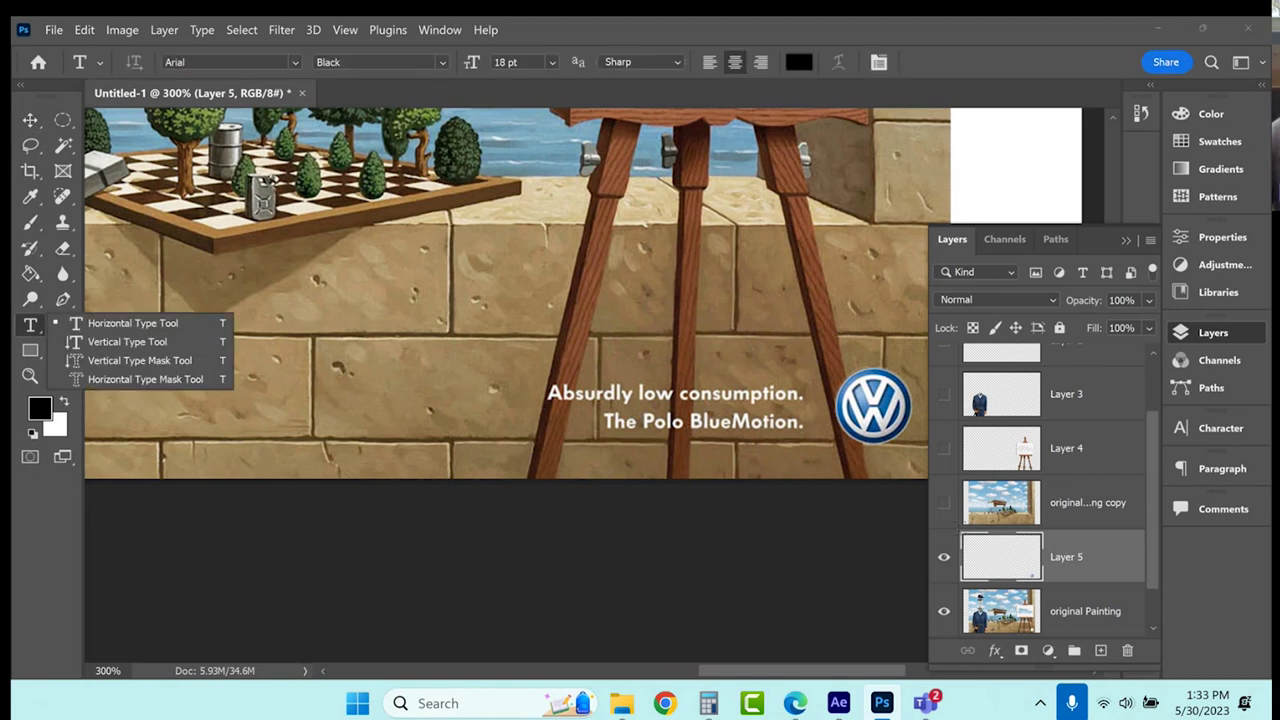
Move Layer 5 above the painting copy, make the copy visible and rename it BKG.
{"action": "left_click_drag", "start_coordinate": [1017, 568], "coordinate": [1006, 484]}
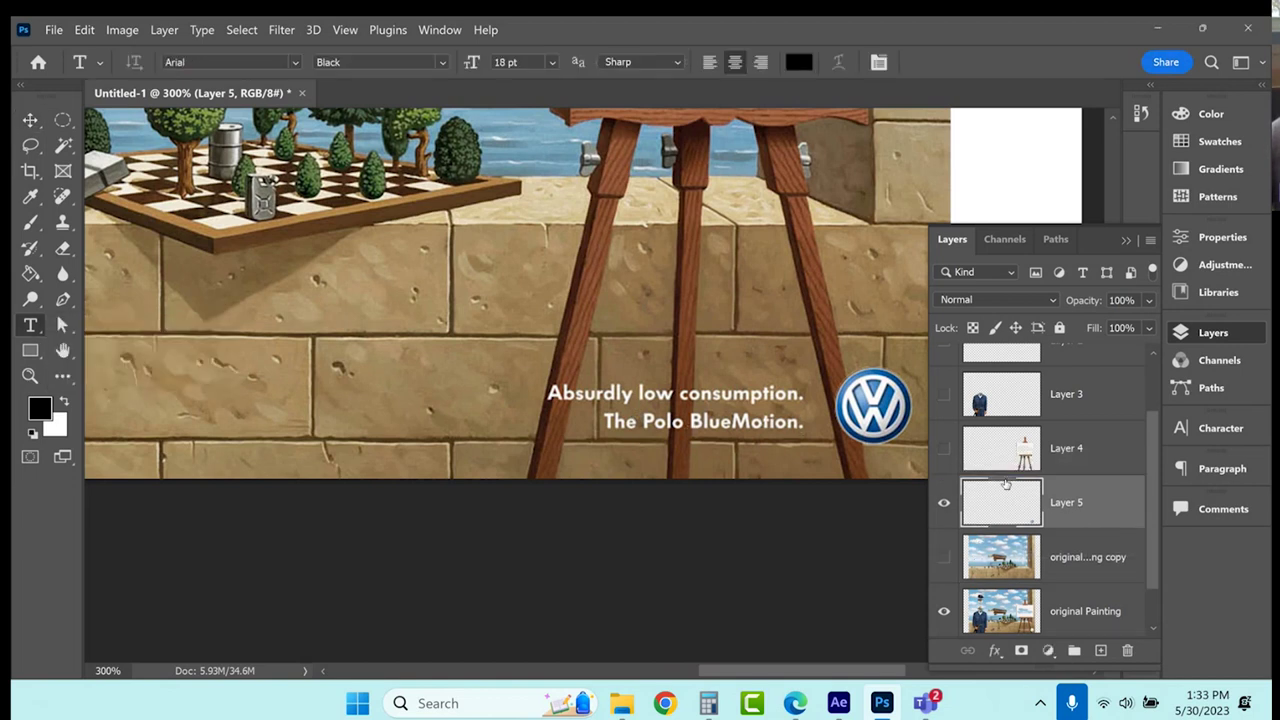
{"action": "left_click", "coordinate": [944, 567]}
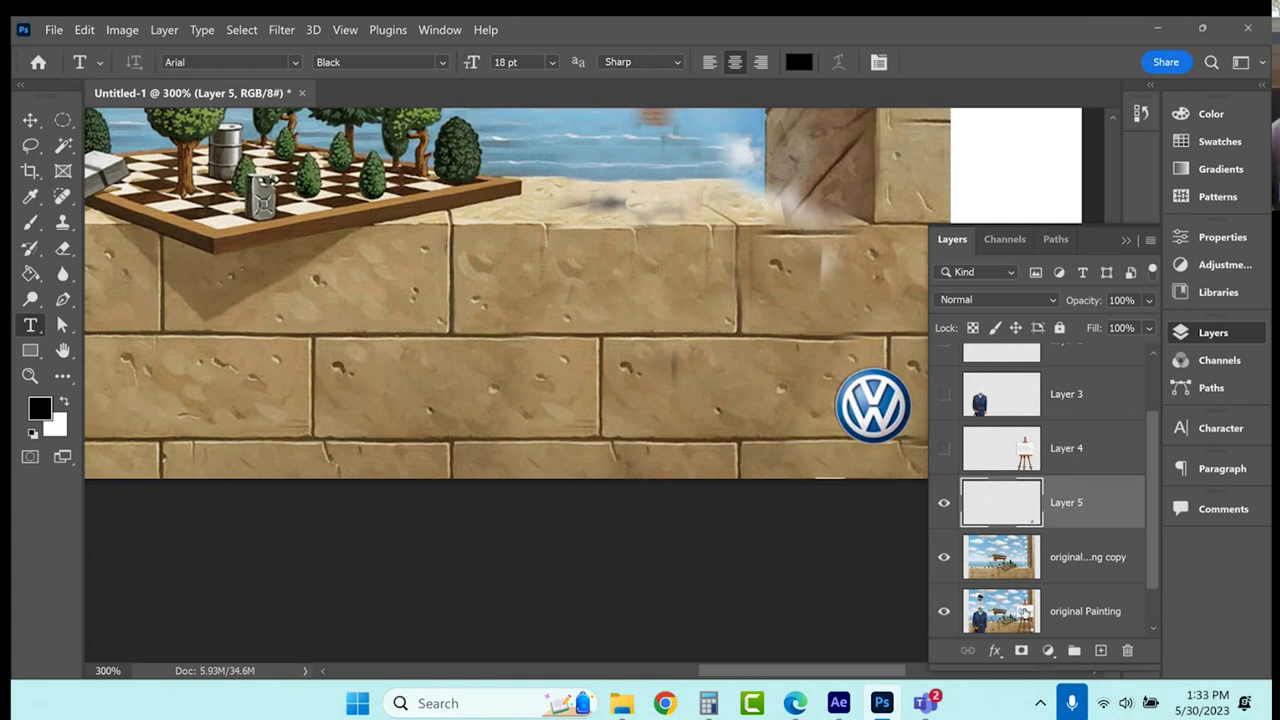
{"action": "double_click", "coordinate": [1062, 561]}
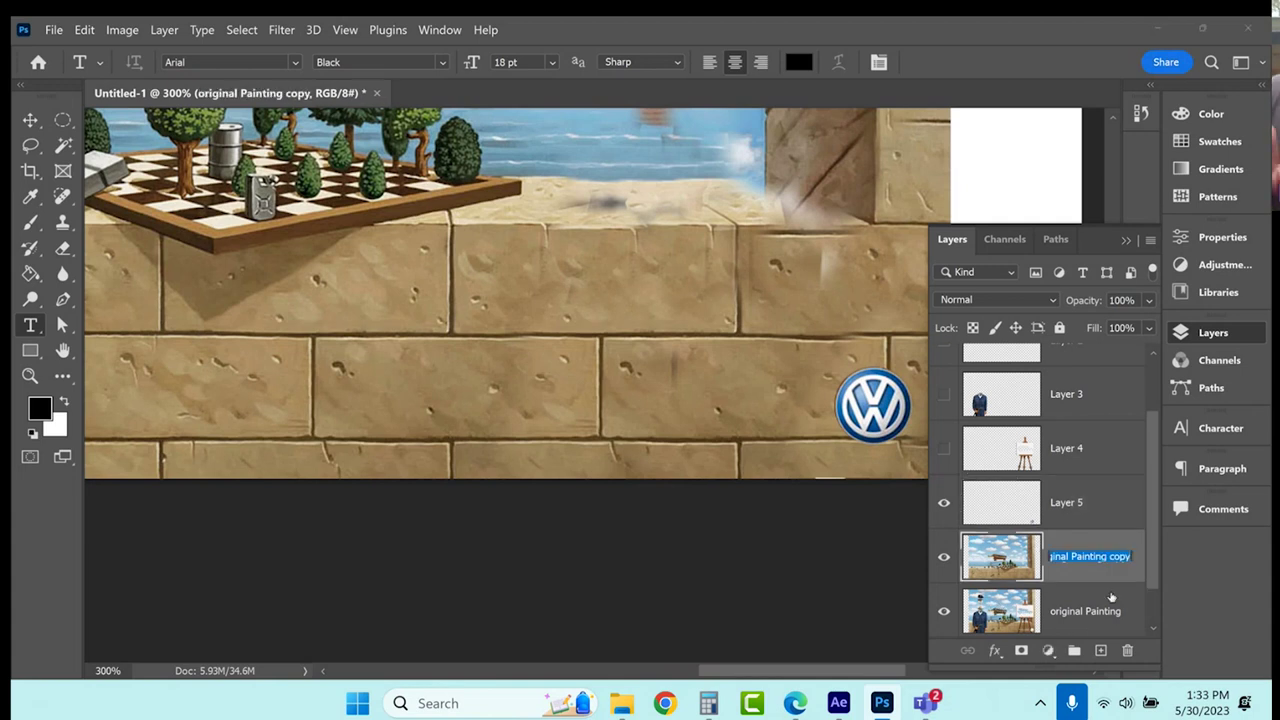
{"action": "type", "text": "BKG"}
{"action": "key", "text": "Return"}
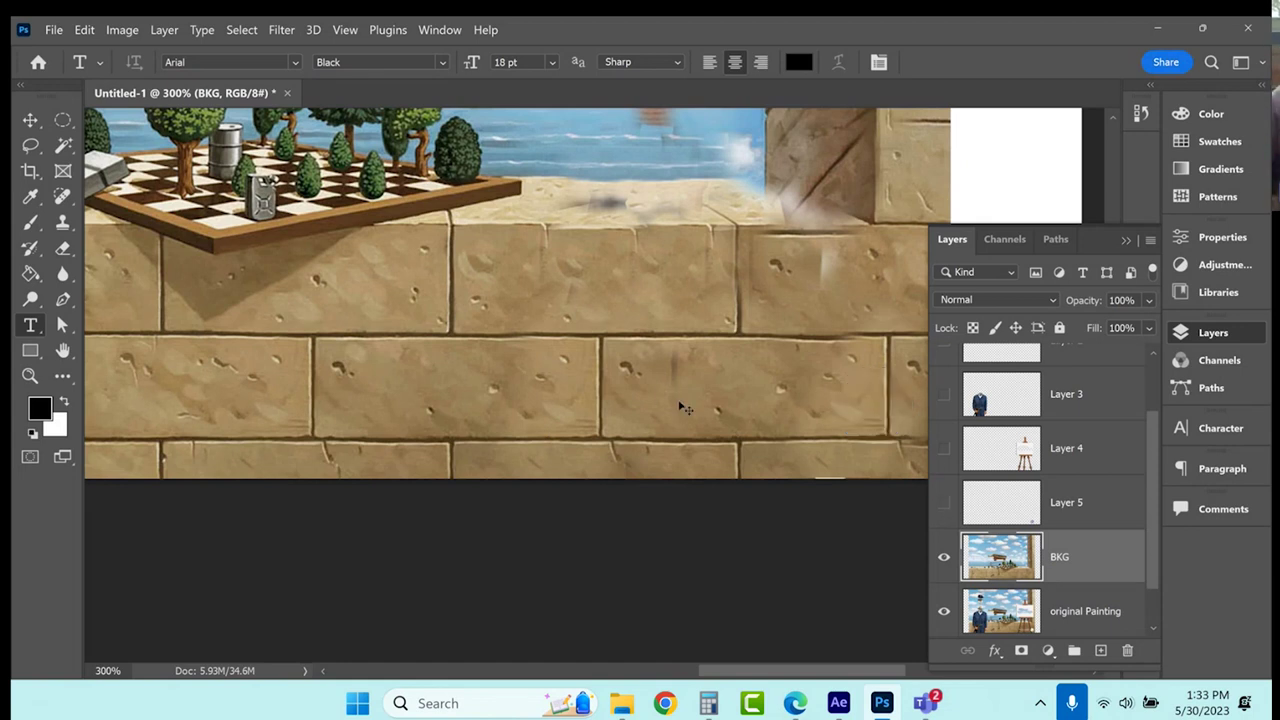
{"action": "key", "text": "ctrl+0"}
Try an elliptical marquee over the sky, discard it, and pick the Polygonal Lasso instead.
{"action": "left_click", "coordinate": [1126, 240]}
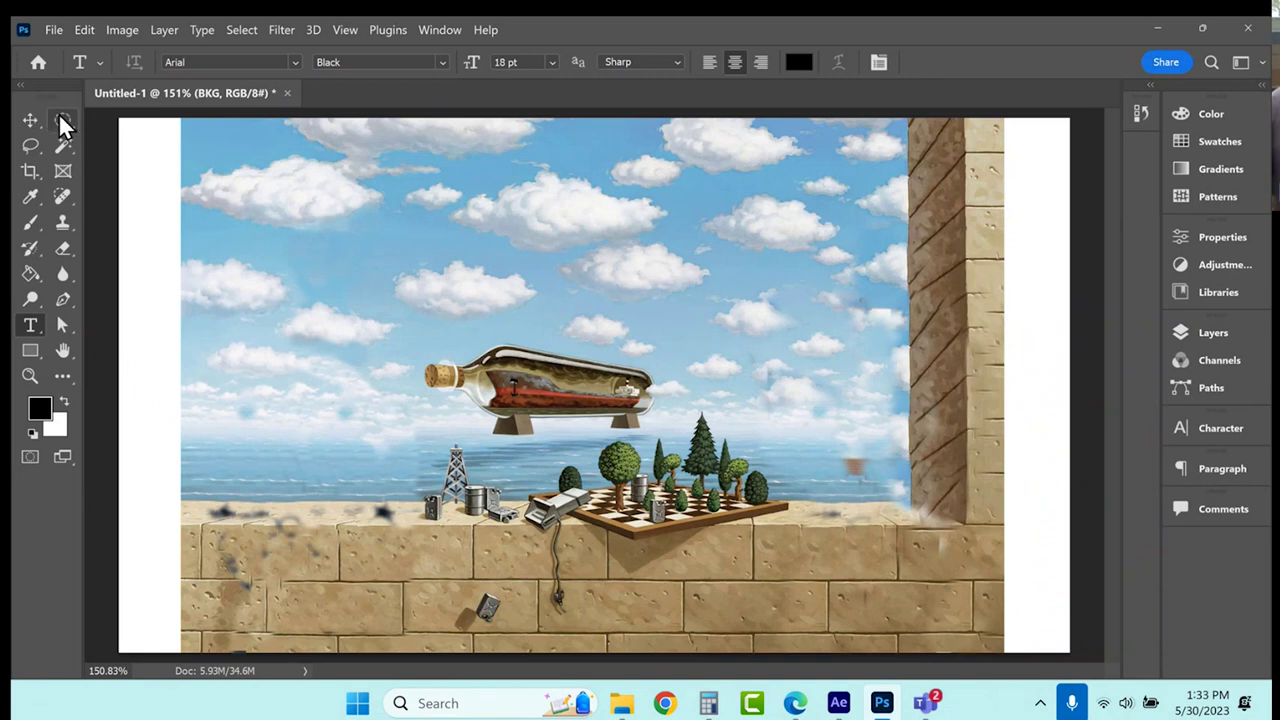
{"action": "left_click_drag", "start_coordinate": [62, 120], "coordinate": [145, 147]}
{"action": "left_click", "coordinate": [142, 139]}
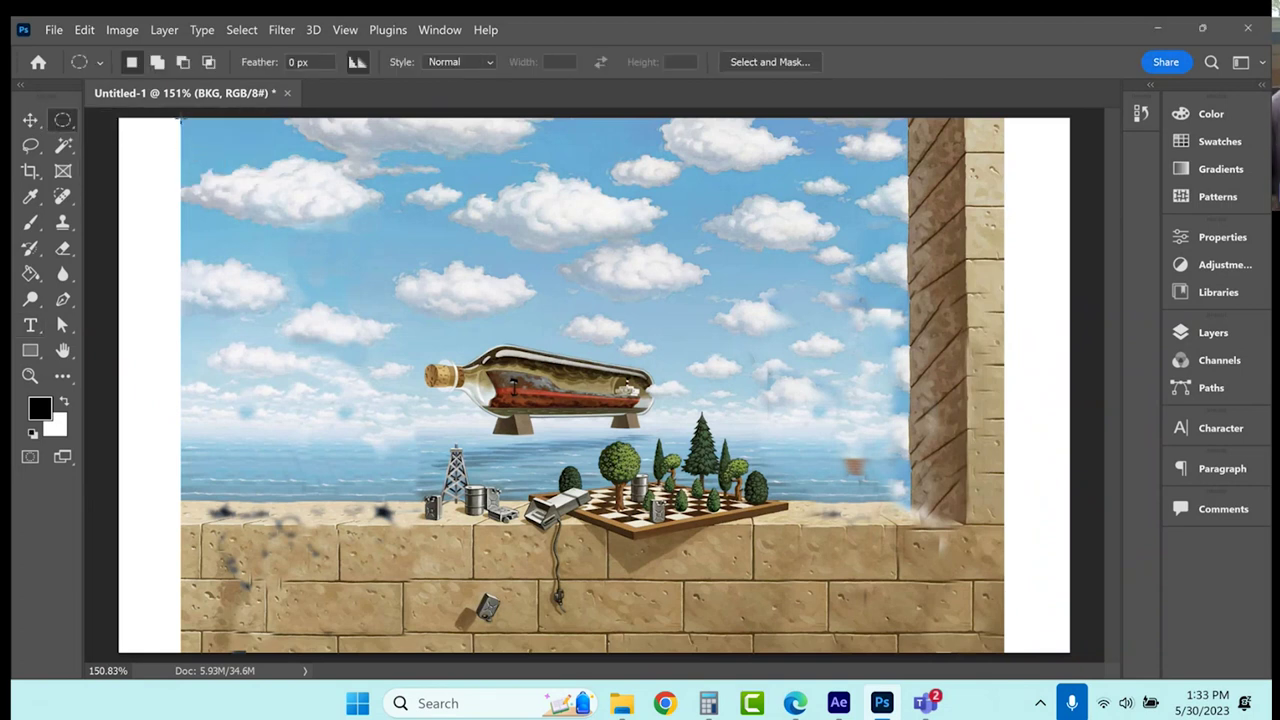
{"action": "left_click_drag", "start_coordinate": [182, 118], "coordinate": [450, 342]}
{"action": "left_click", "coordinate": [145, 148]}
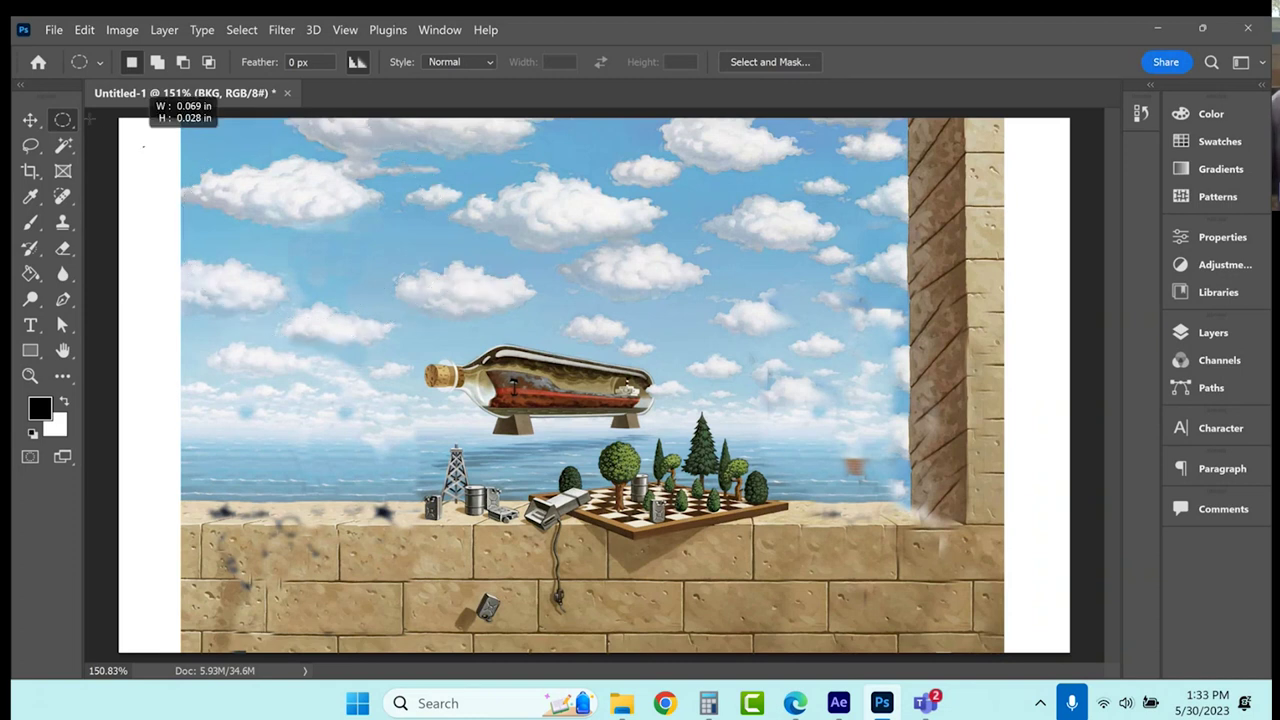
{"action": "left_click", "coordinate": [61, 119]}
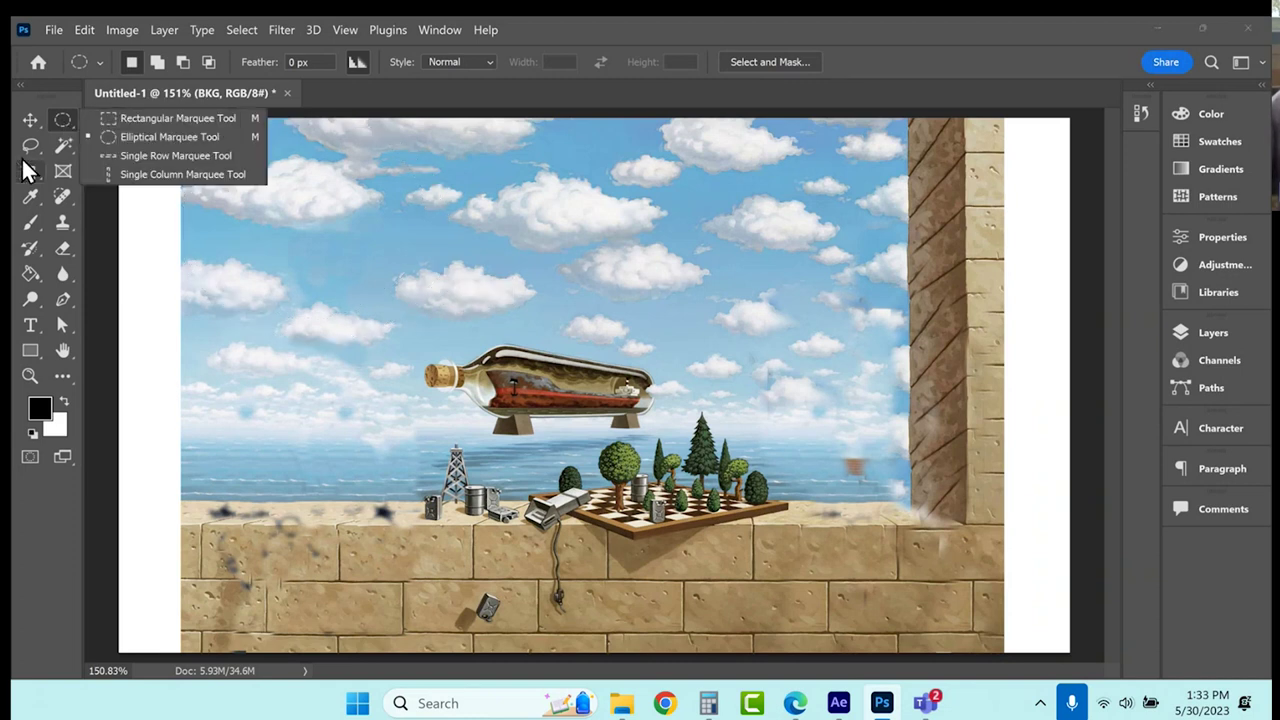
{"action": "left_click", "coordinate": [30, 145]}
{"action": "left_click", "coordinate": [110, 163]}
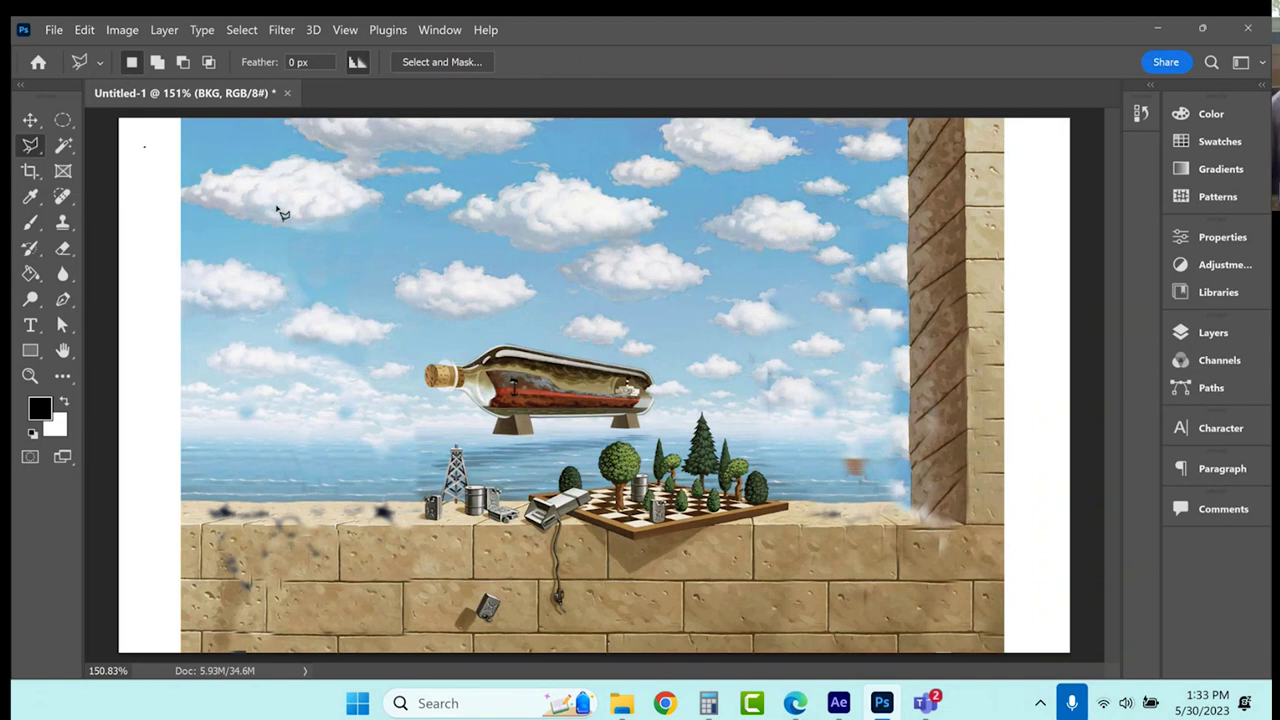
Trace a polygon from the top-left corner across to the pillar and back along the wall top.
{"action": "left_click", "coordinate": [184, 117]}
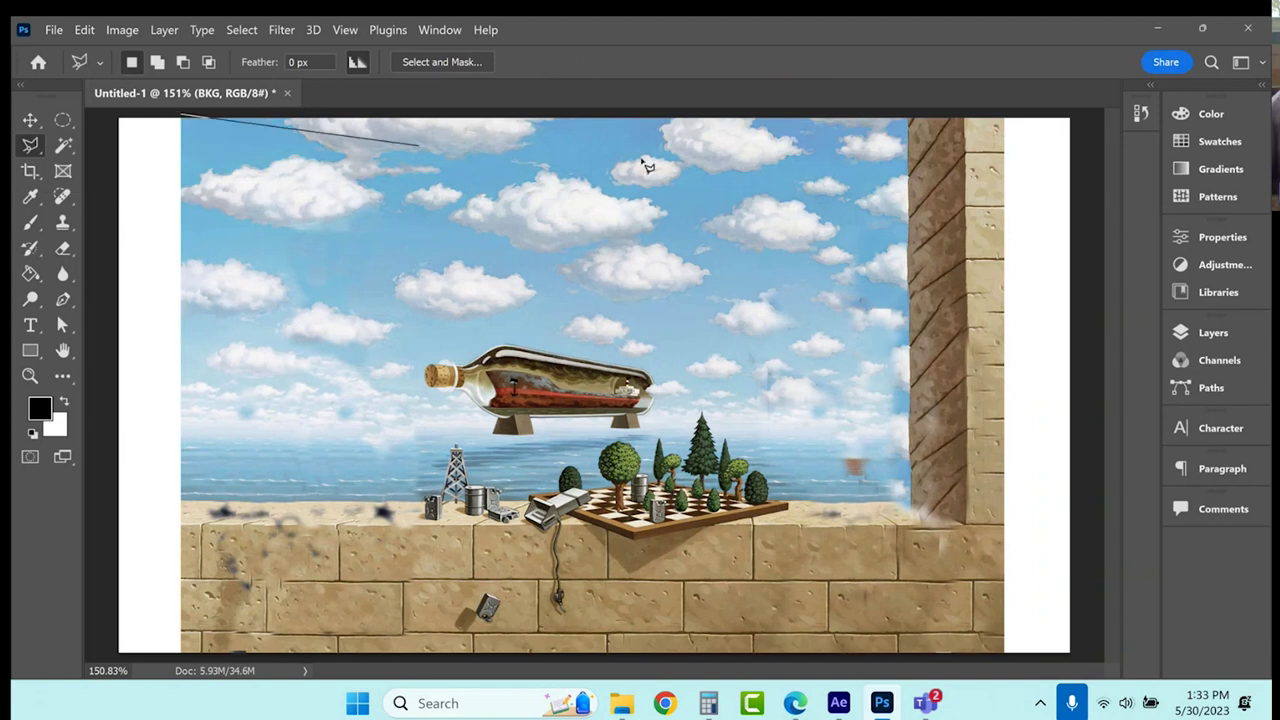
{"action": "left_click", "coordinate": [910, 118]}
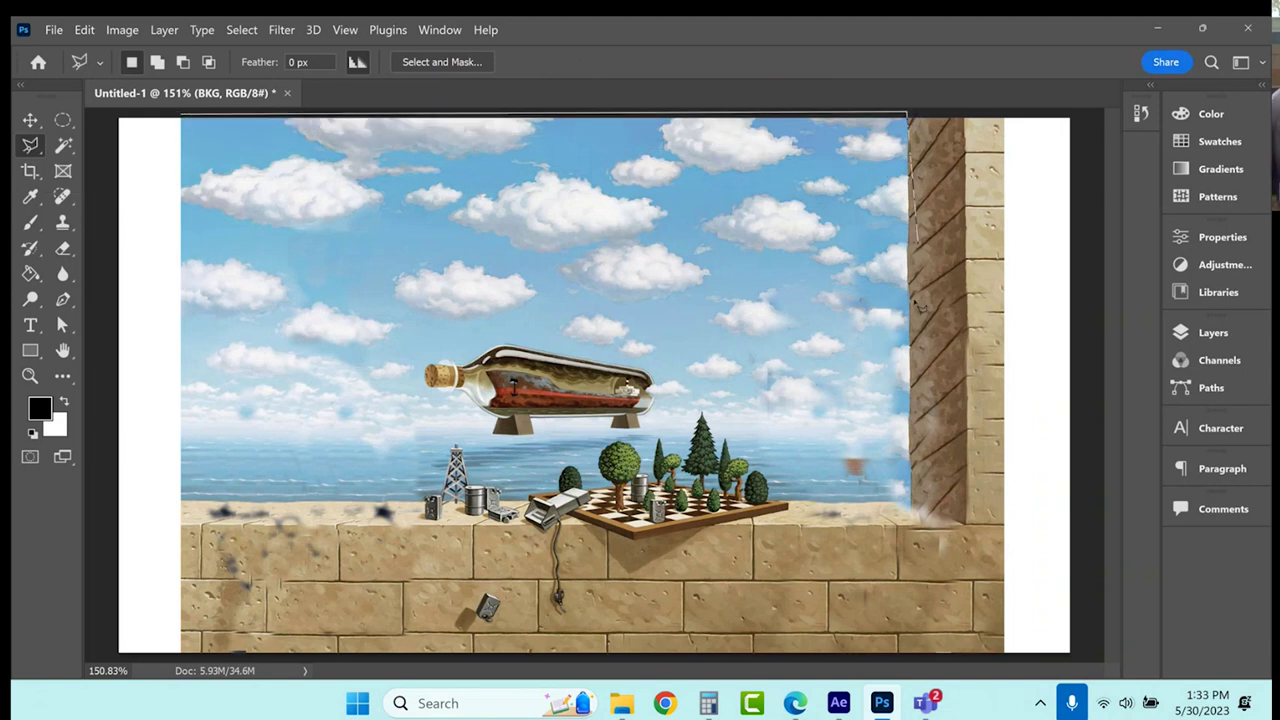
{"action": "left_click", "coordinate": [910, 498]}
{"action": "left_click", "coordinate": [183, 499]}
{"action": "left_click", "coordinate": [184, 506]}
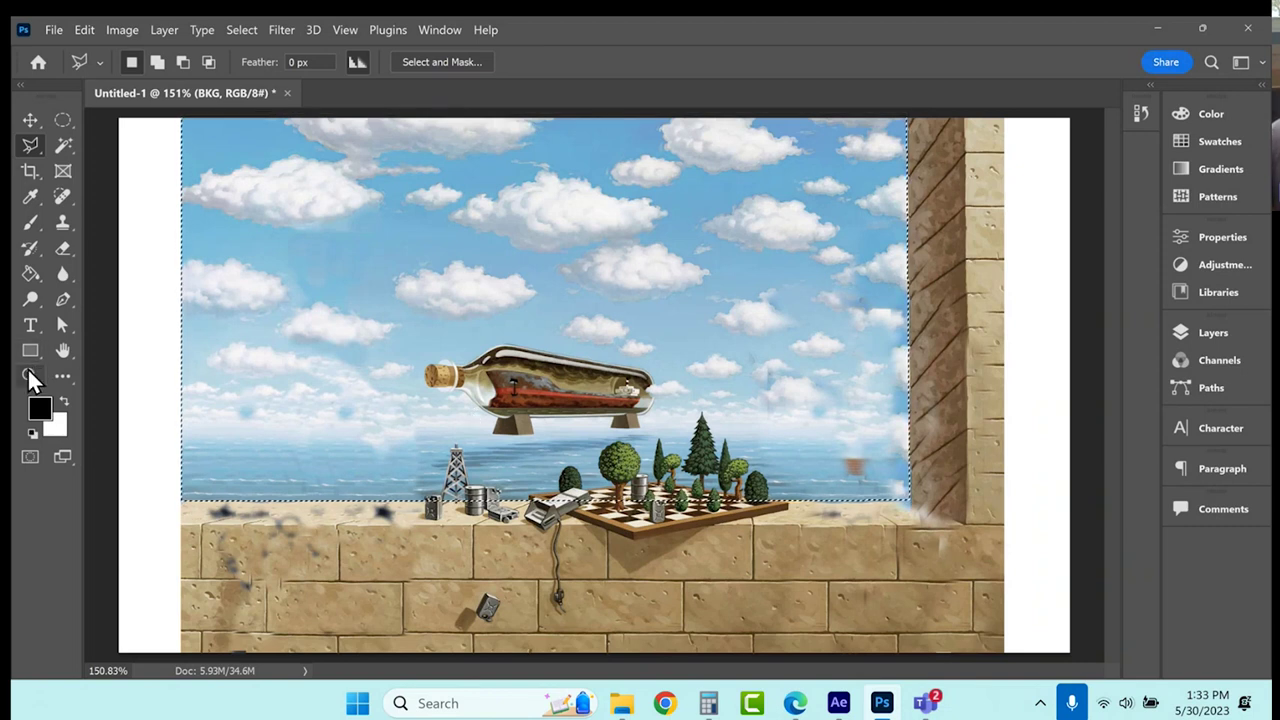
{"action": "left_click", "coordinate": [30, 376]}
{"action": "left_click", "coordinate": [700, 520]}
Zoom in on the chessboard and set the freehand Lasso to subtract from the selection.
{"action": "left_click", "coordinate": [700, 520]}
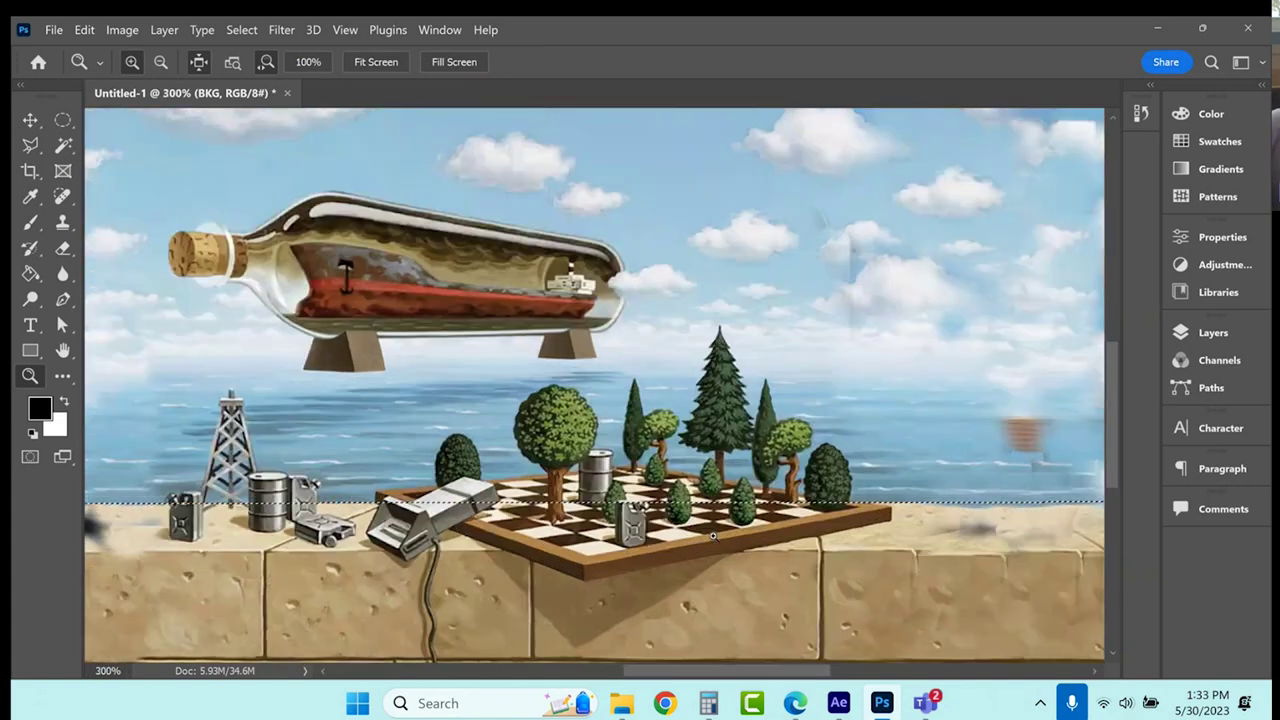
{"action": "left_click", "coordinate": [713, 537]}
{"action": "scroll", "coordinate": [690, 500], "scroll_direction": "down", "scroll_amount": 2}
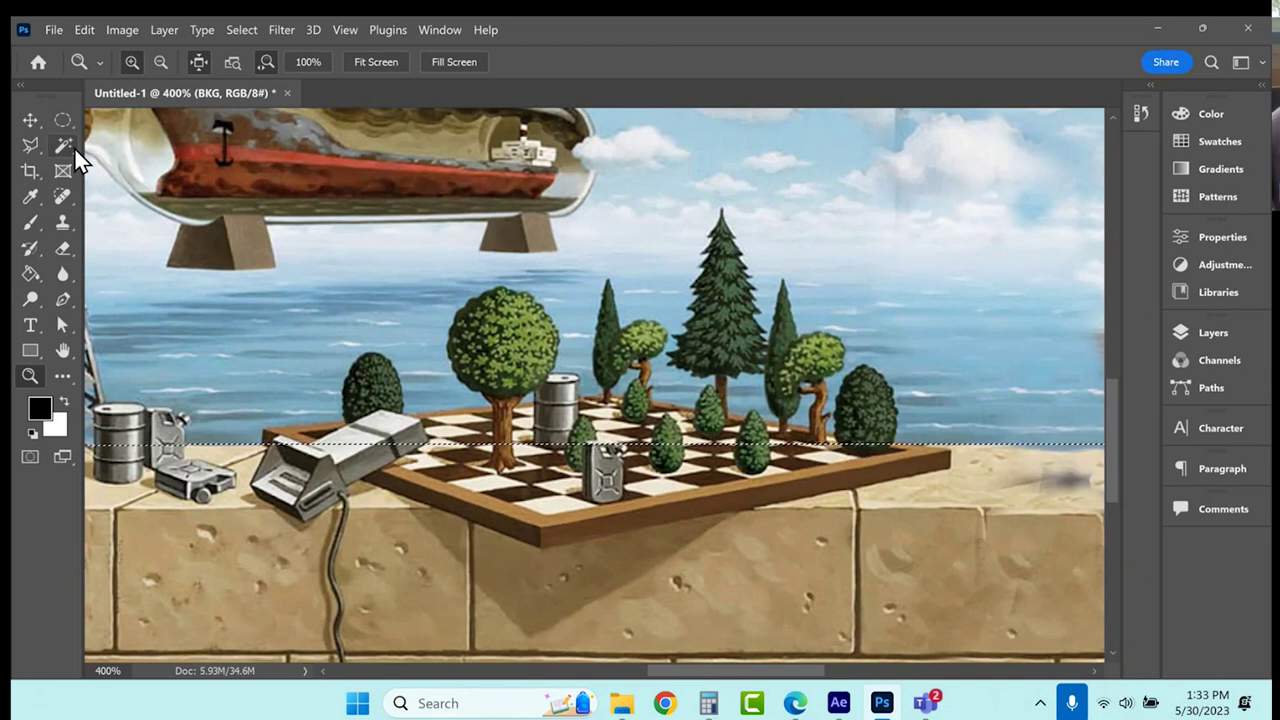
{"action": "left_click", "coordinate": [29, 145]}
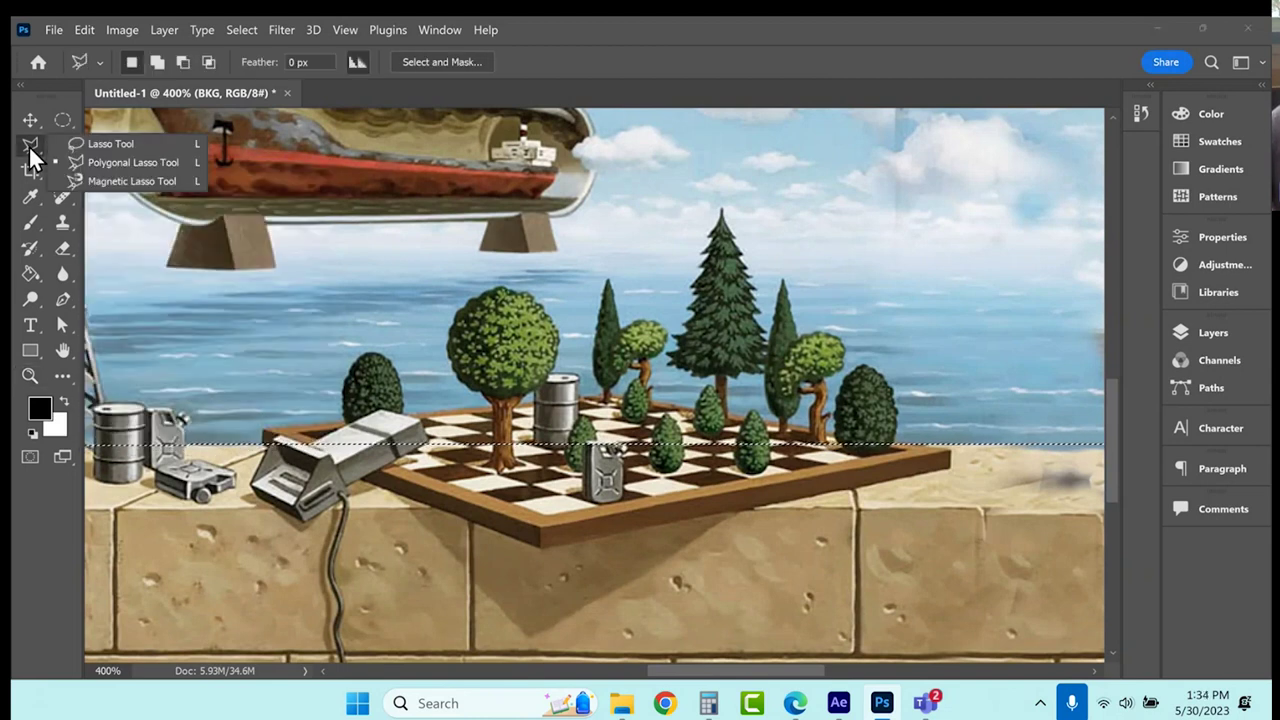
{"action": "left_click", "coordinate": [32, 143]}
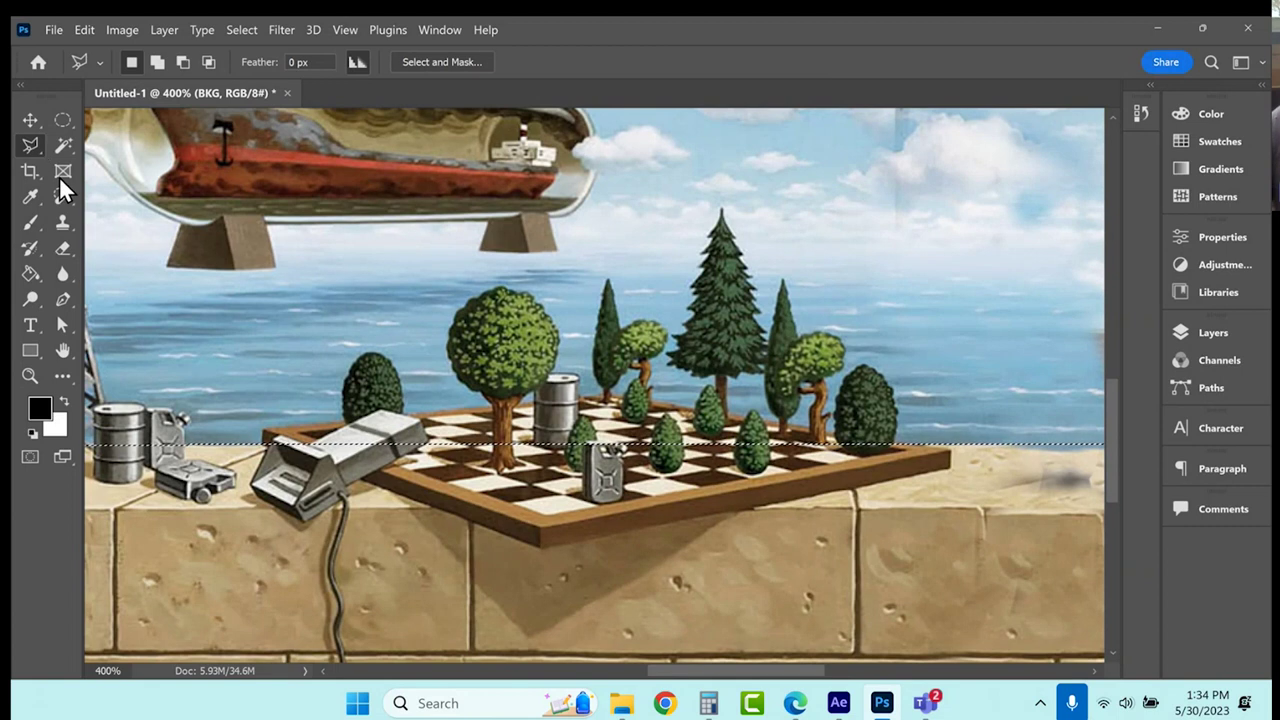
{"action": "key", "text": "w"}
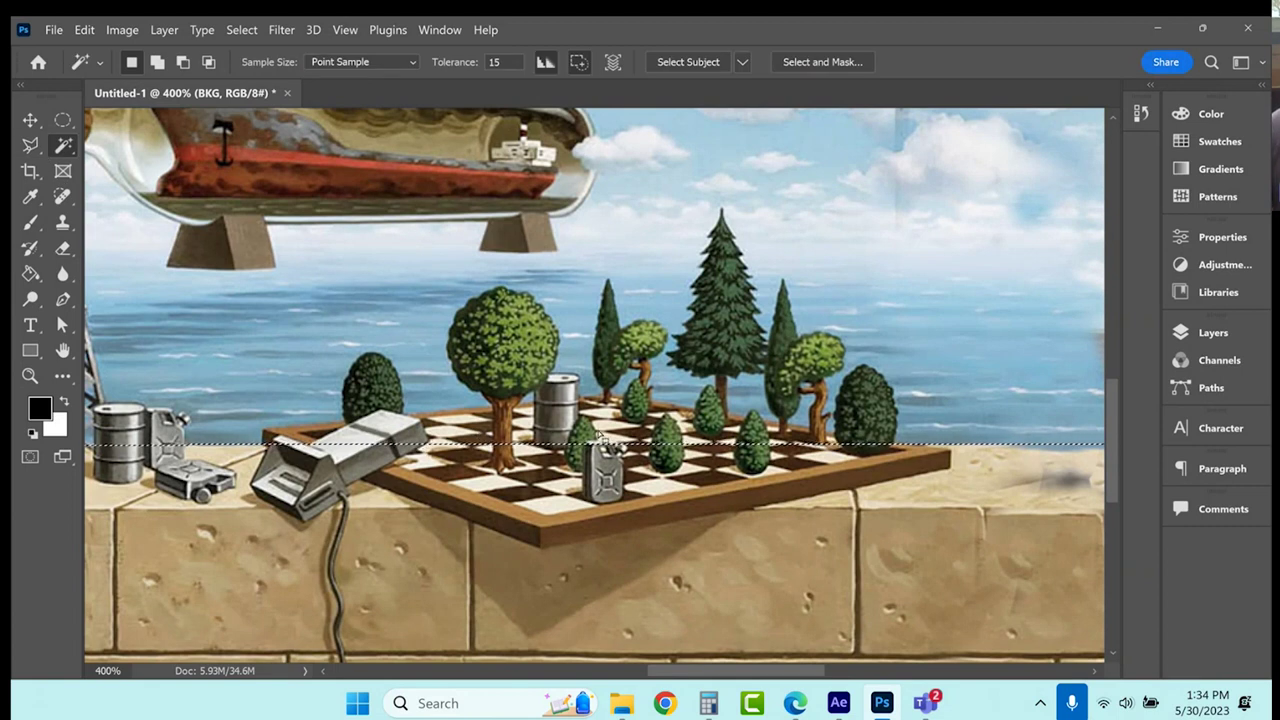
{"action": "key", "text": "alt"}
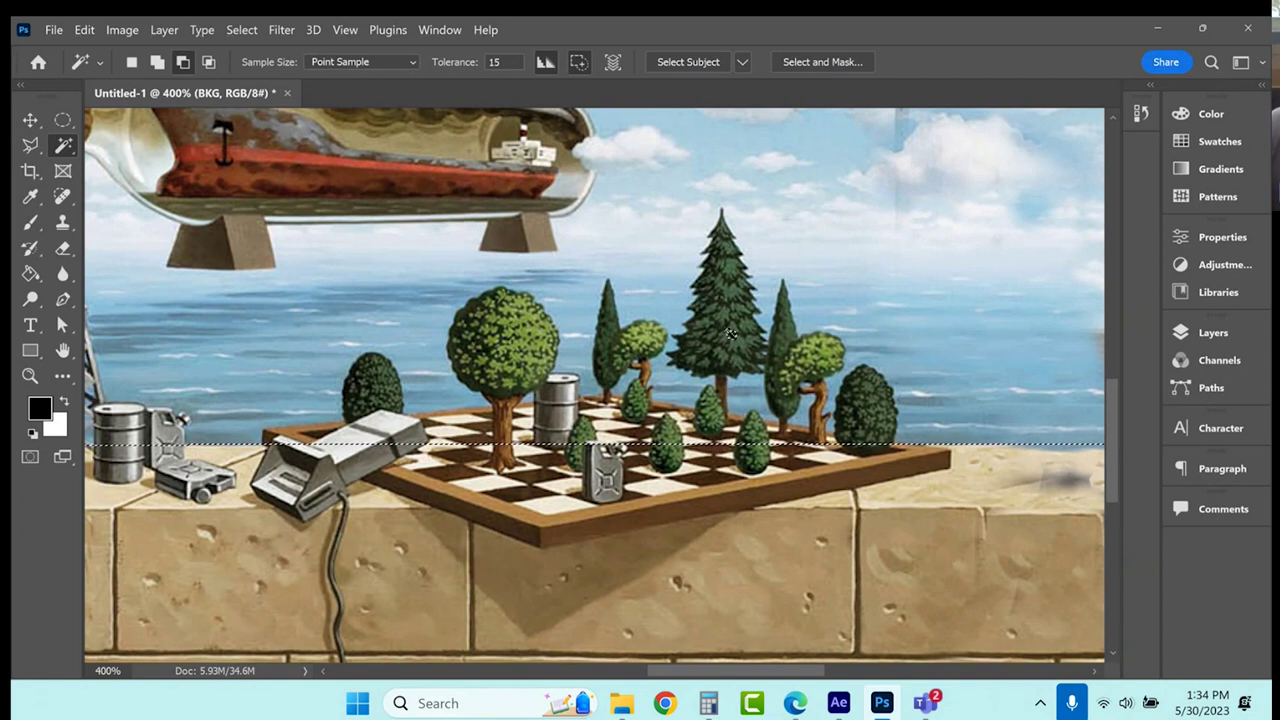
{"action": "right_click", "coordinate": [30, 146]}
{"action": "left_click", "coordinate": [108, 142]}
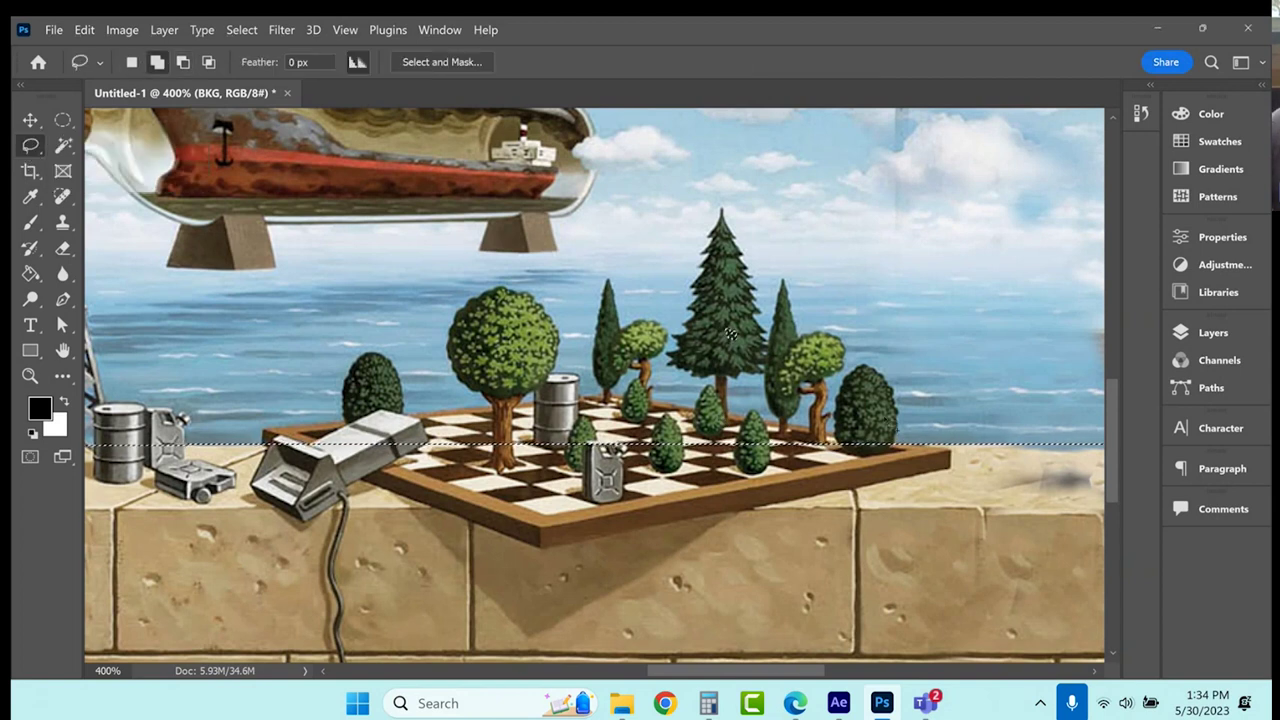
{"action": "key", "text": "alt"}
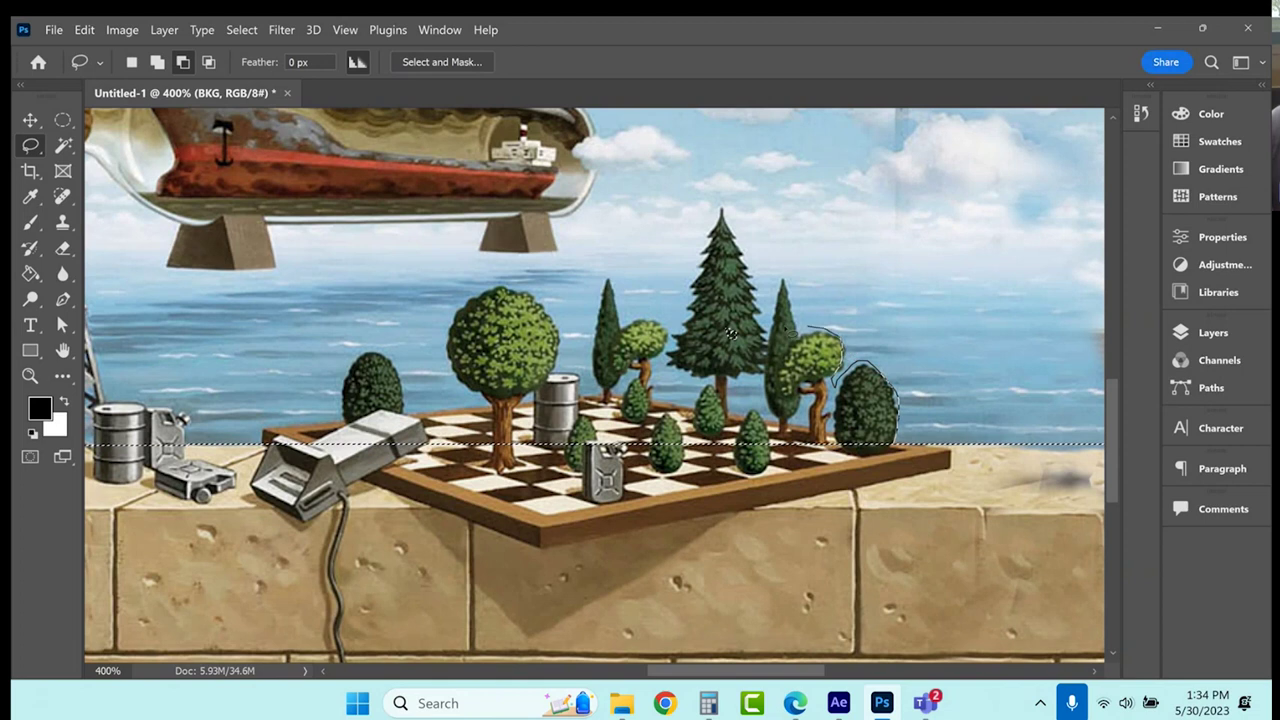
Trace around the thin tree, pine, cypress, round tree and bush, then add back the trunk gap.
{"action": "mouse_move", "coordinate": [795, 297]}
{"action": "left_mouse_down"}
{"action": "mouse_move", "coordinate": [713, 224]}
{"action": "mouse_move", "coordinate": [690, 300]}
{"action": "left_mouse_up"}
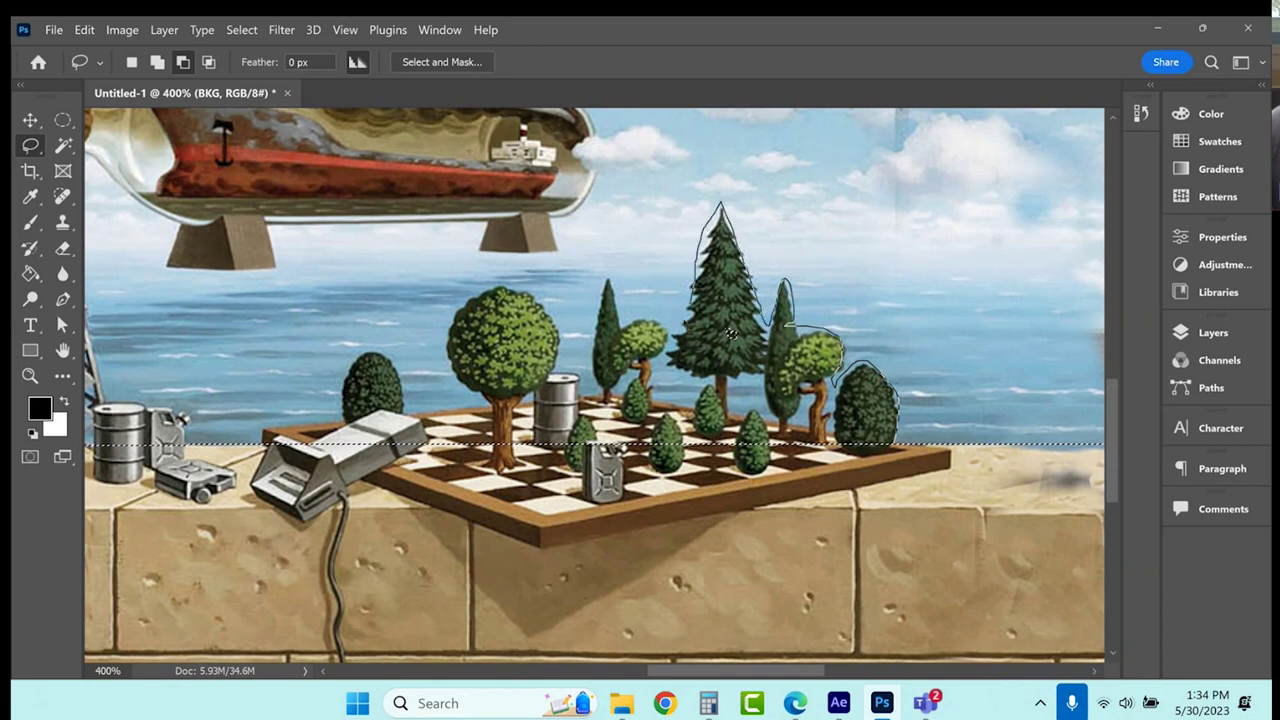
{"action": "mouse_move", "coordinate": [680, 378]}
{"action": "left_mouse_down"}
{"action": "mouse_move", "coordinate": [708, 384]}
{"action": "mouse_move", "coordinate": [656, 360]}
{"action": "left_mouse_up"}
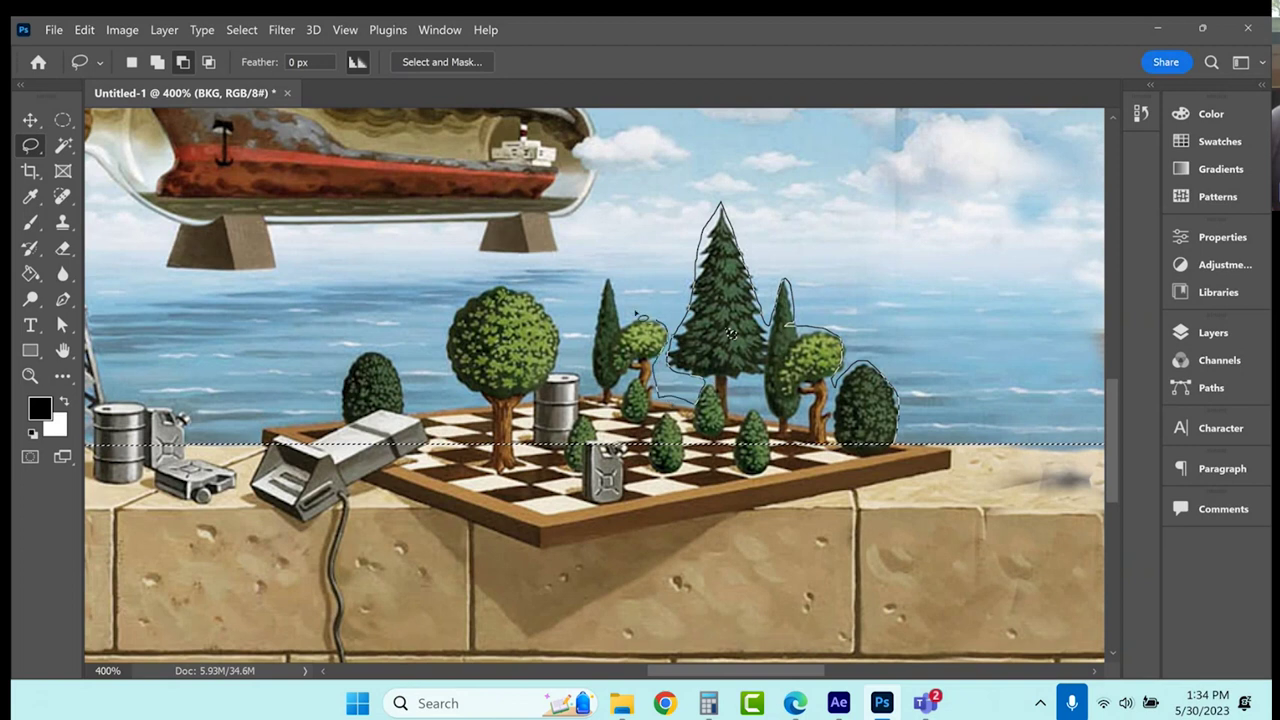
{"action": "left_click_drag", "start_coordinate": [613, 284], "coordinate": [598, 320]}
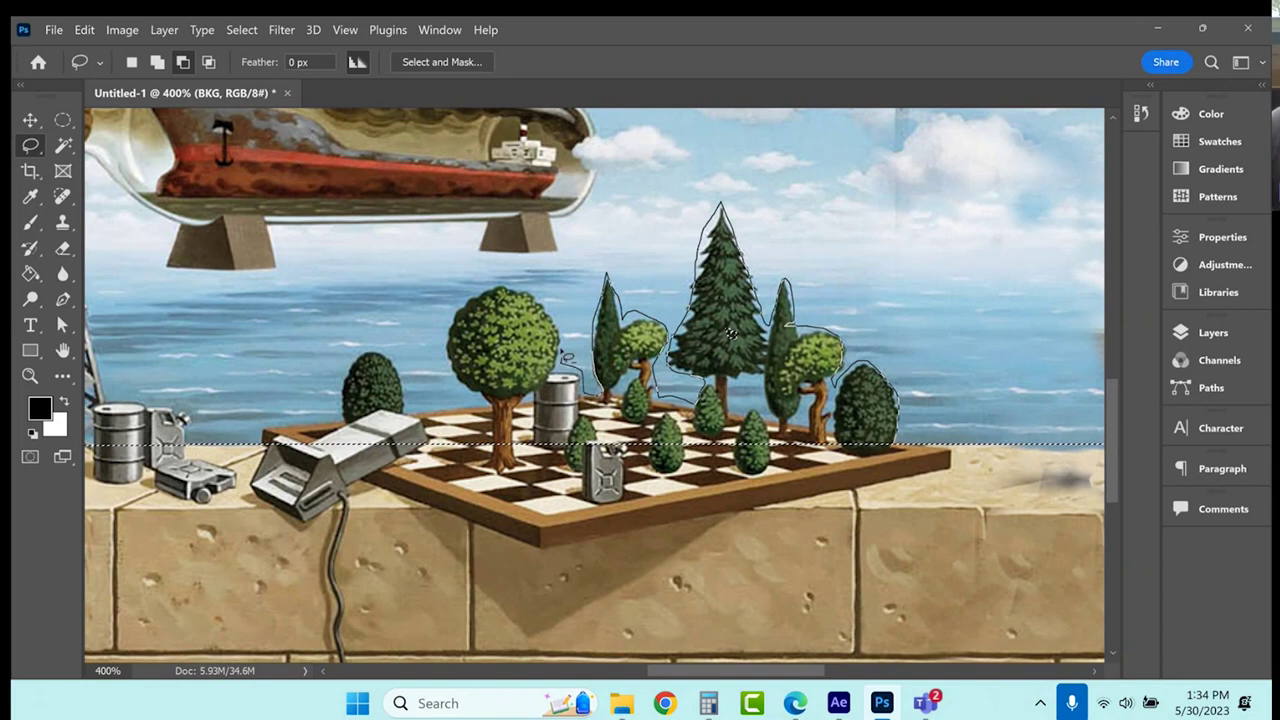
{"action": "mouse_move", "coordinate": [454, 314]}
{"action": "left_mouse_down"}
{"action": "mouse_move", "coordinate": [452, 350]}
{"action": "mouse_move", "coordinate": [497, 412]}
{"action": "mouse_move", "coordinate": [410, 420]}
{"action": "left_mouse_up"}
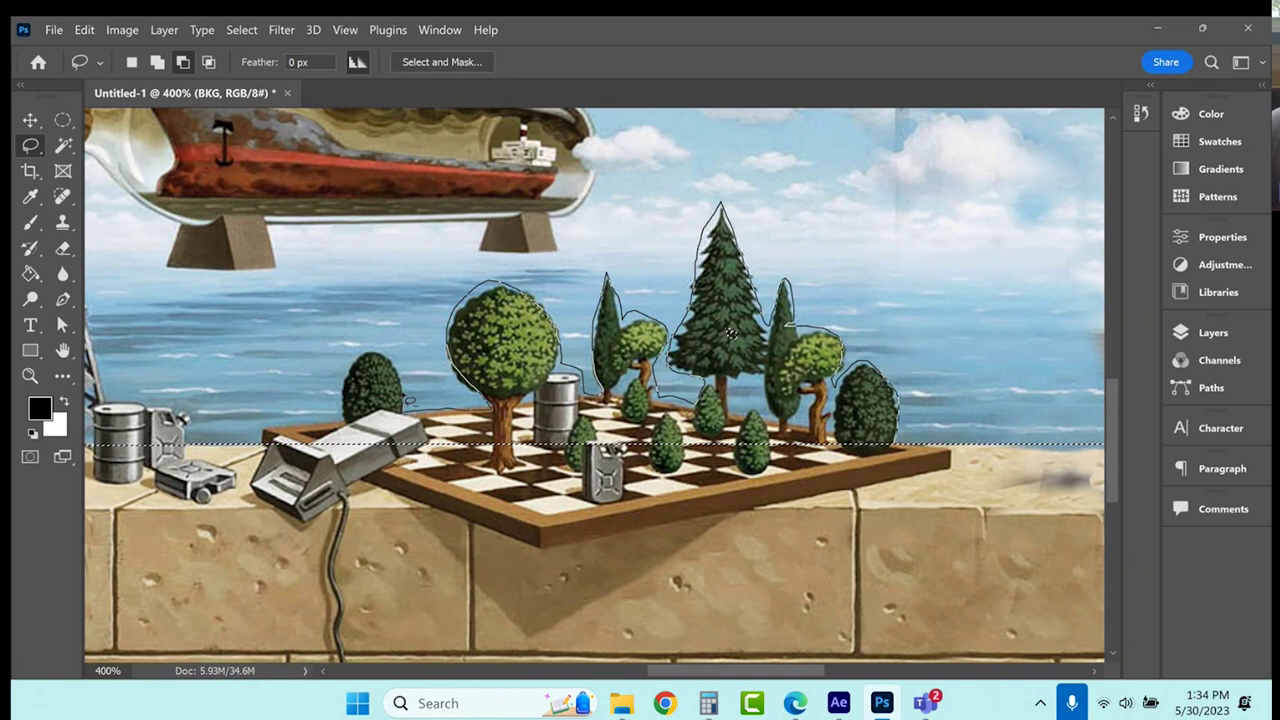
{"action": "left_click_drag", "start_coordinate": [340, 401], "coordinate": [313, 420]}
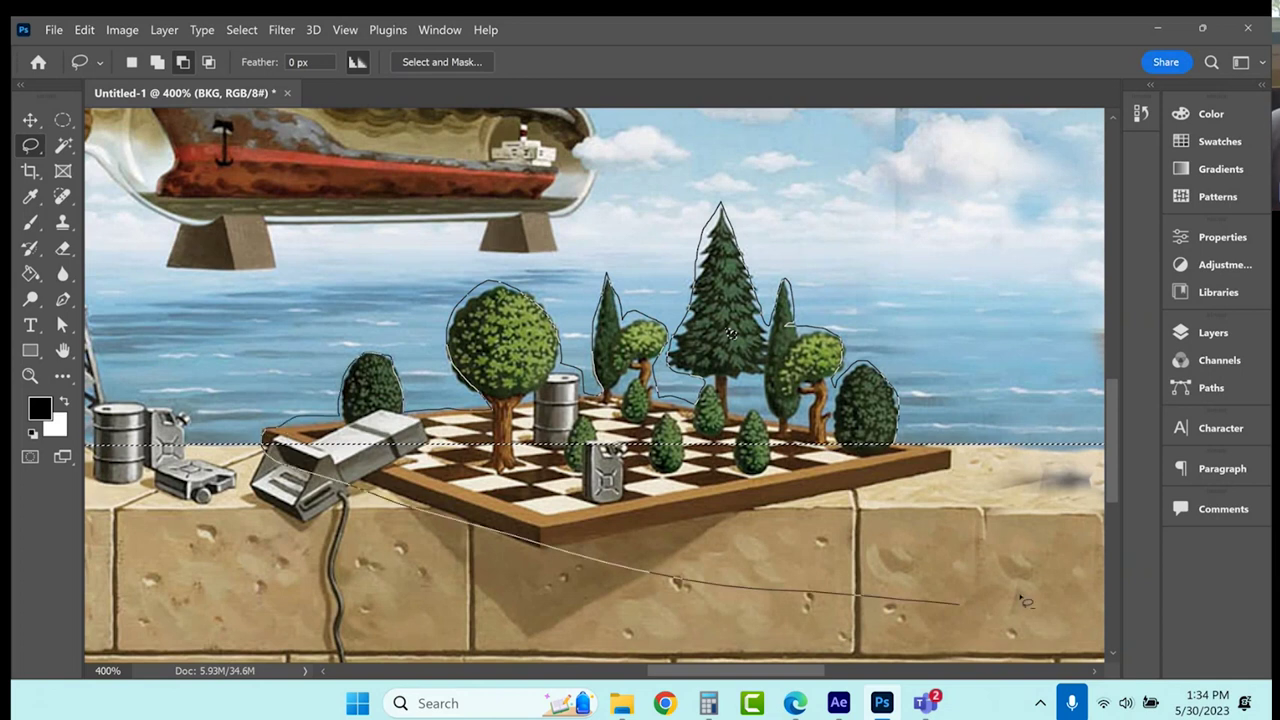
{"action": "left_click_drag", "start_coordinate": [262, 434], "coordinate": [262, 436]}
{"action": "key", "text": "shift"}
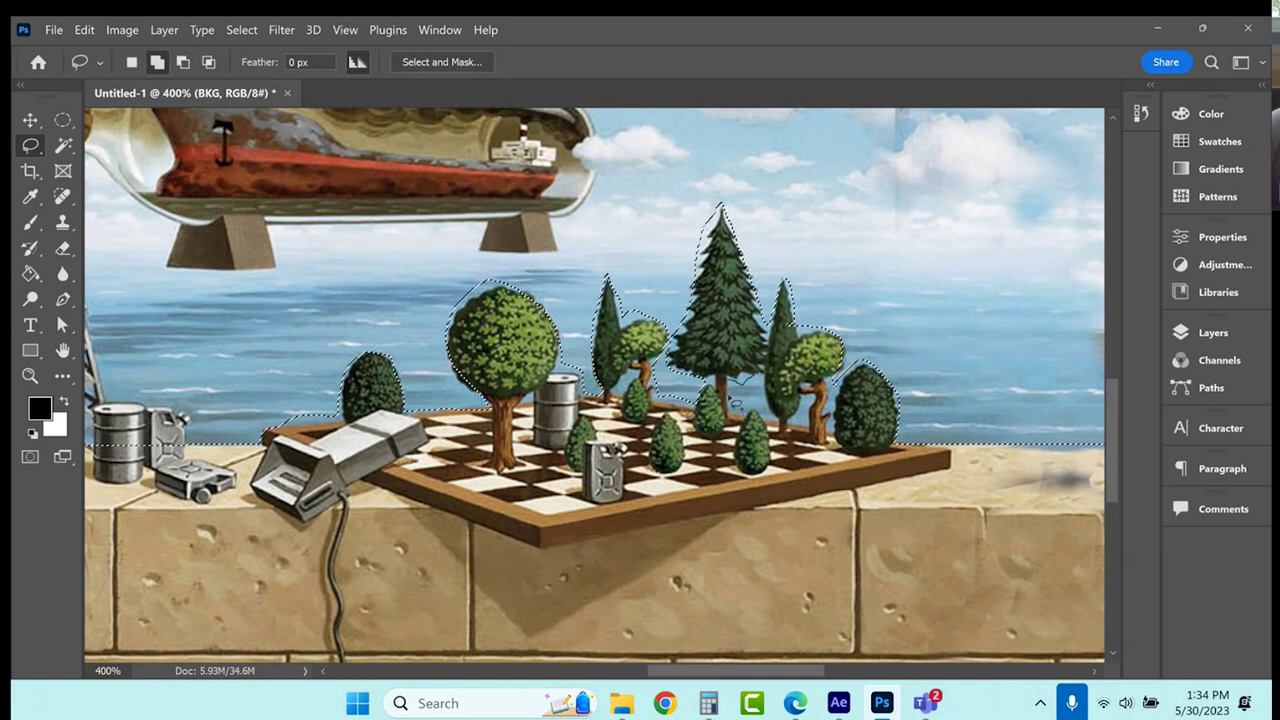
{"action": "left_click_drag", "start_coordinate": [765, 398], "coordinate": [762, 400]}
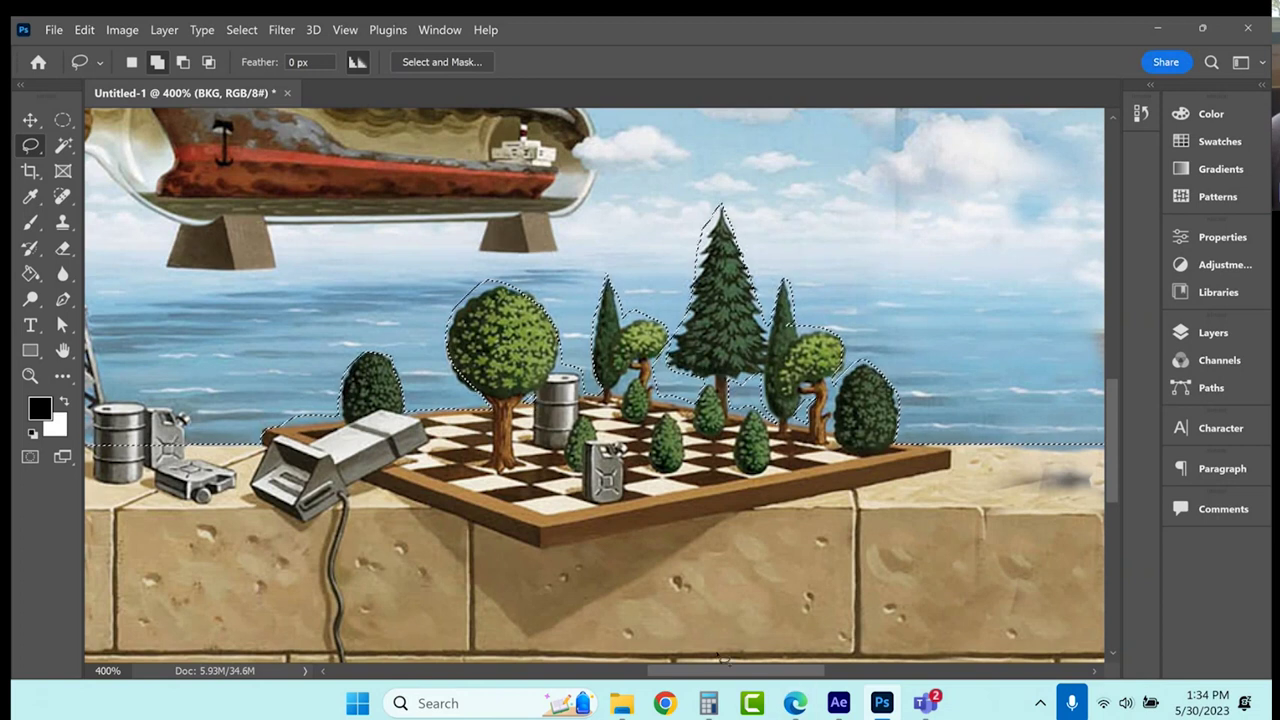
{"action": "left_click_drag", "start_coordinate": [708, 670], "coordinate": [640, 669]}
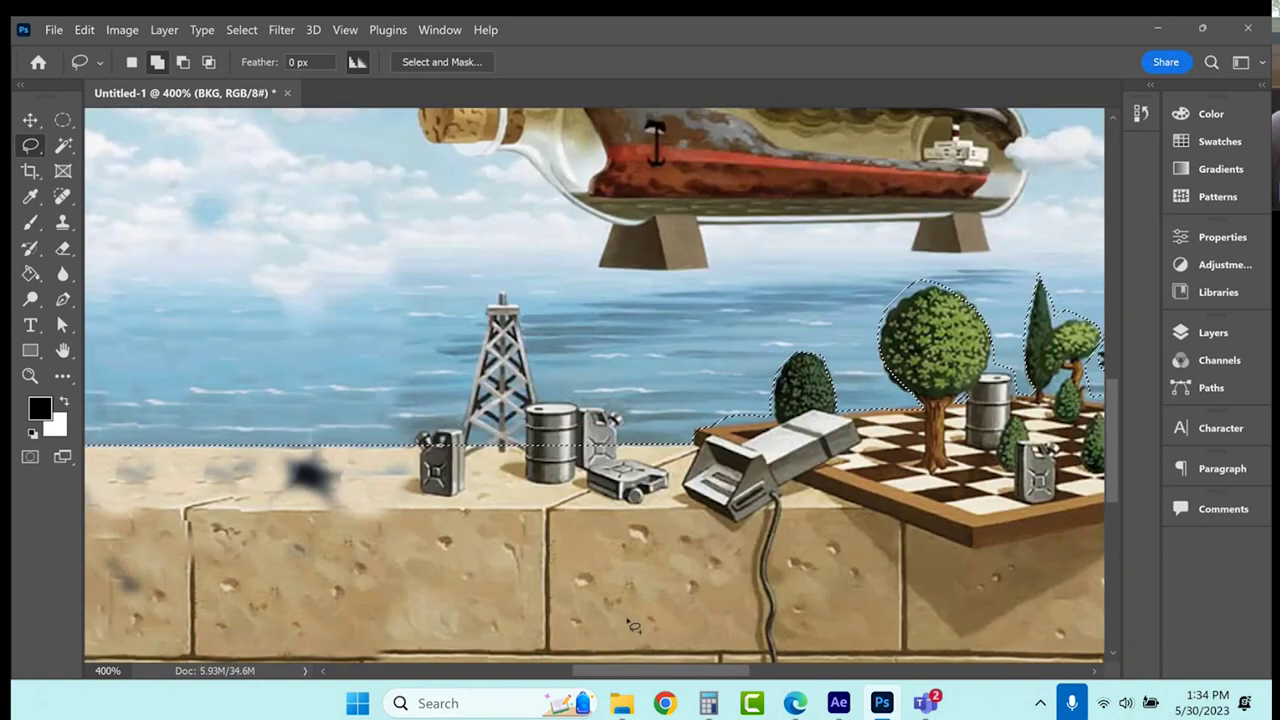
Lasso around the oil derrick and fuel cans to exclude them from the sky selection.
{"action": "key", "text": "alt"}
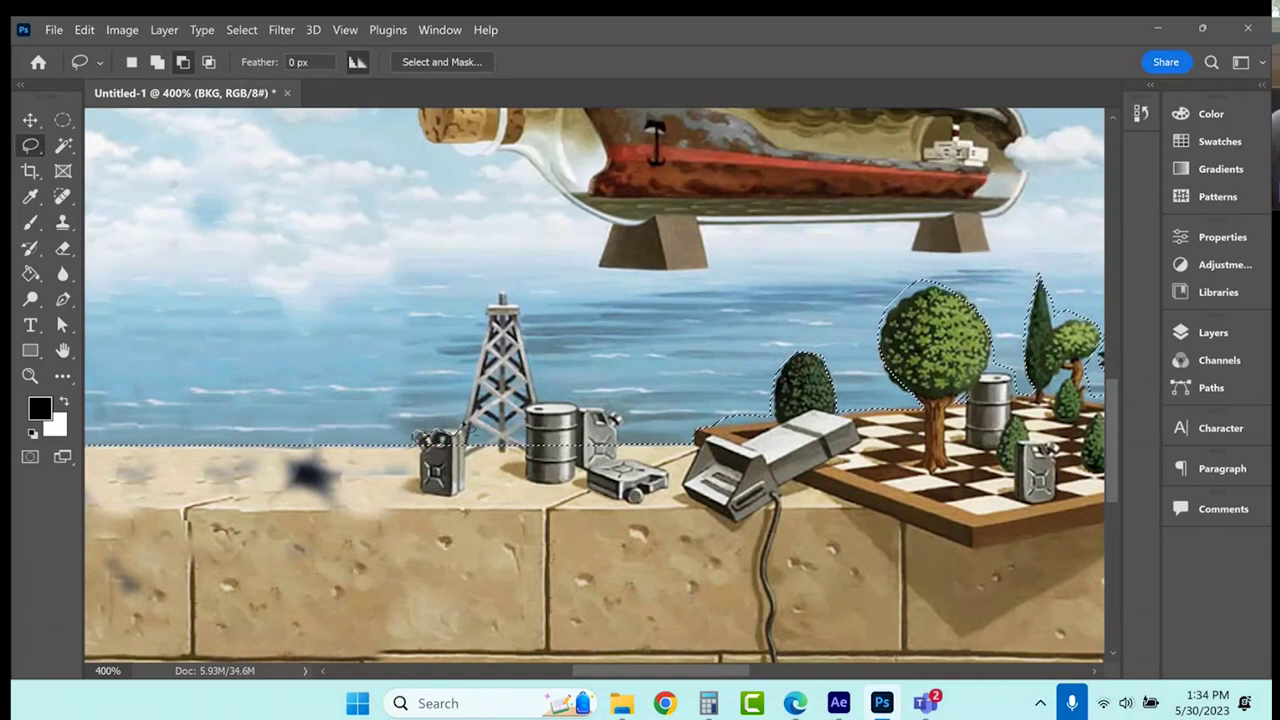
{"action": "mouse_move", "coordinate": [466, 389]}
{"action": "left_mouse_down"}
{"action": "mouse_move", "coordinate": [506, 292]}
{"action": "mouse_move", "coordinate": [527, 318]}
{"action": "left_mouse_up"}
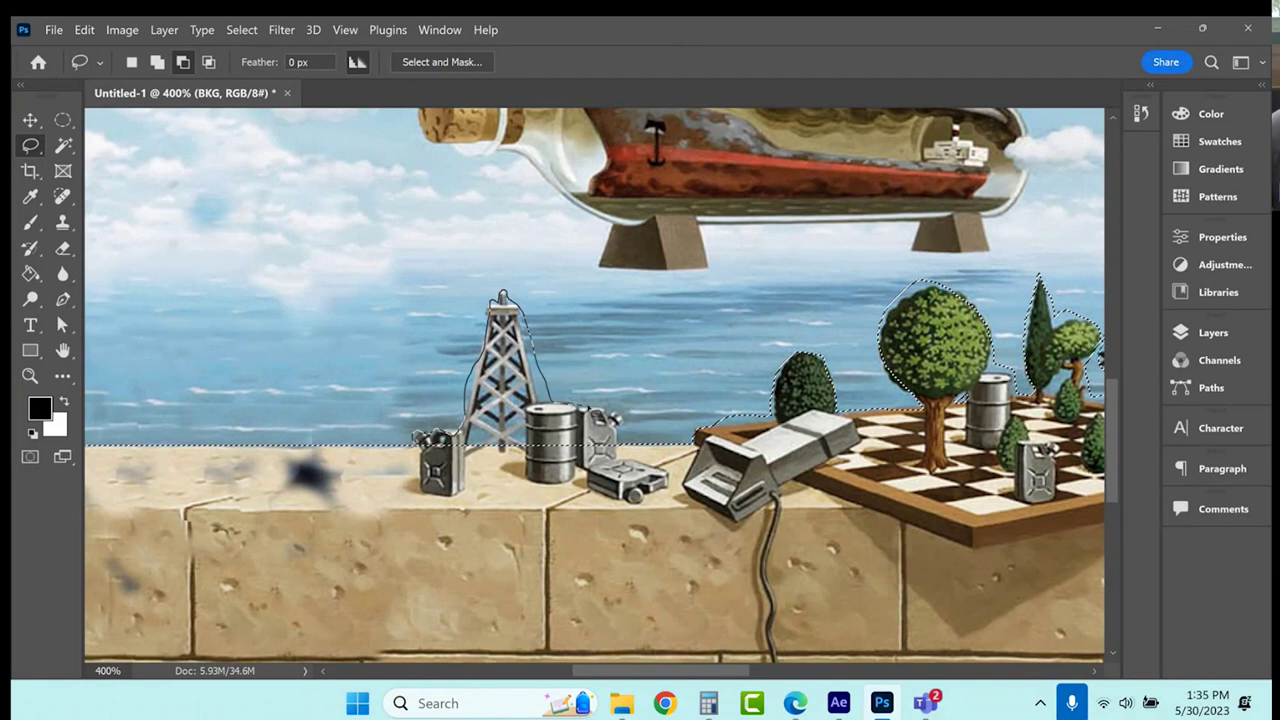
{"action": "left_click_drag", "start_coordinate": [627, 453], "coordinate": [627, 453]}
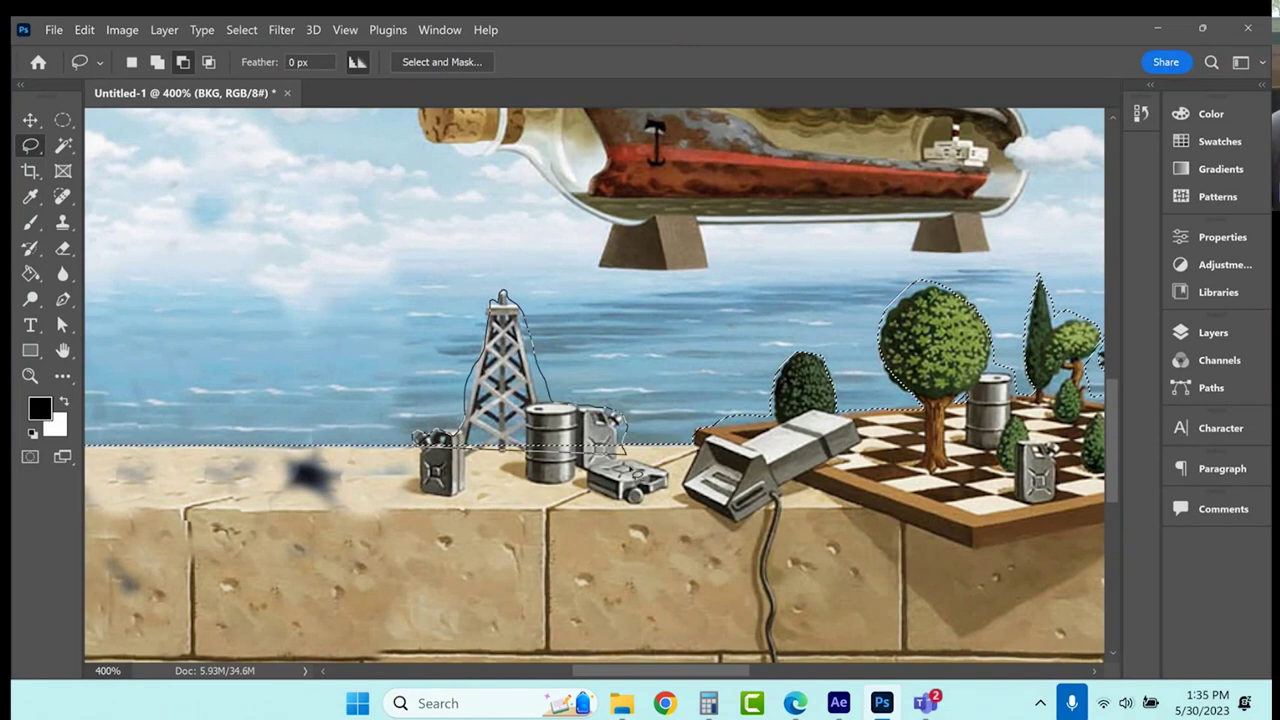
{"action": "scroll", "coordinate": [872, 352], "scroll_direction": "up", "scroll_amount": 5}
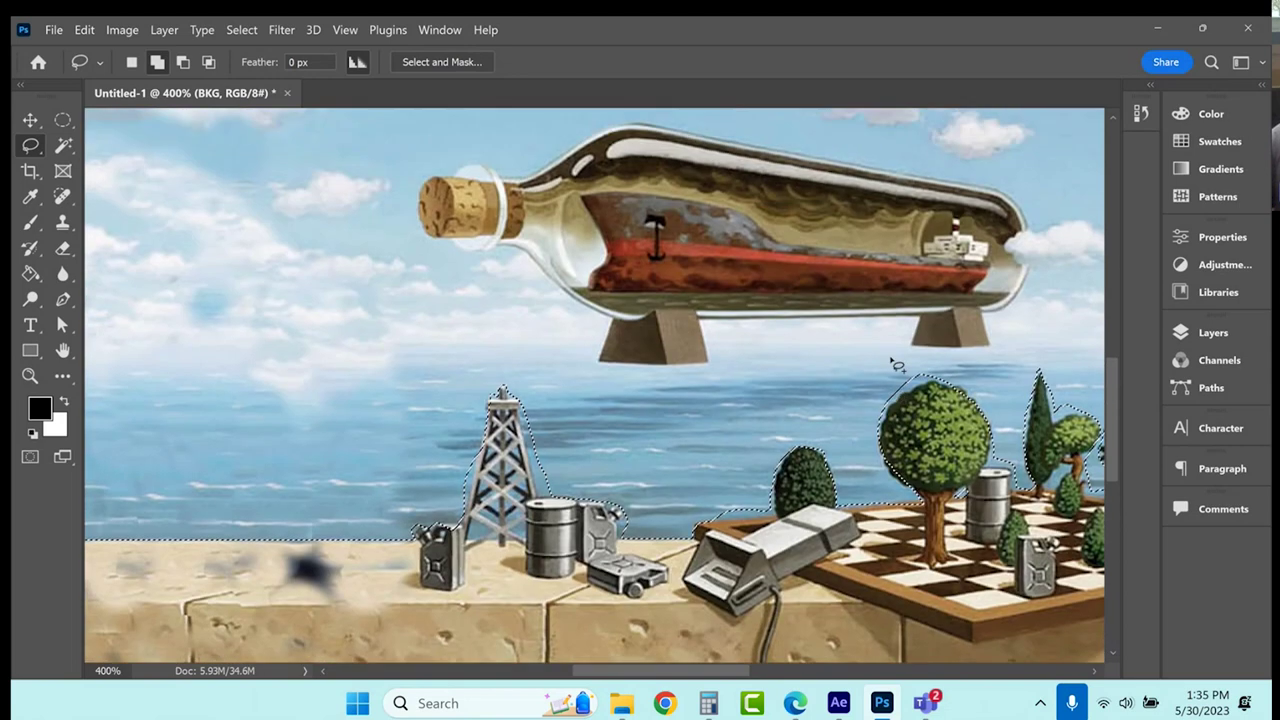
{"action": "scroll", "coordinate": [875, 358], "scroll_direction": "down", "scroll_amount": 3}
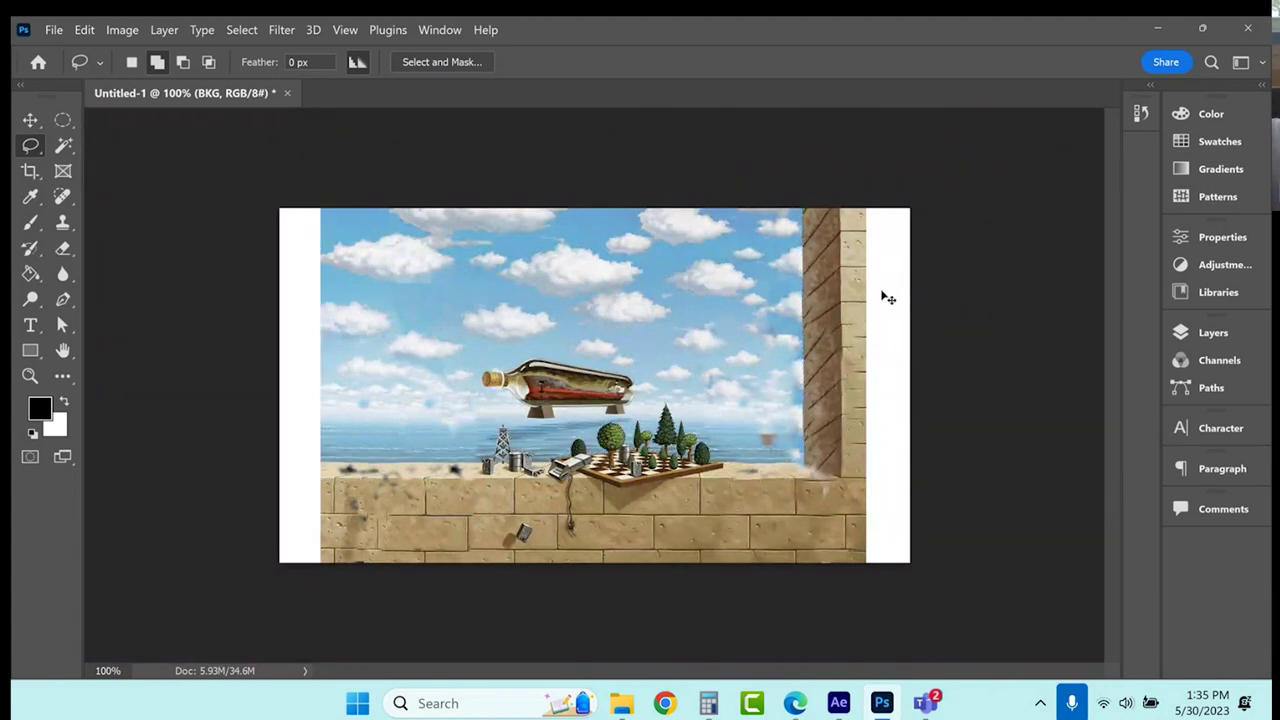
Copy the selection to a layer and undo it, invert the selection twice, and show the Layers list.
{"action": "key", "text": "ctrl+j"}
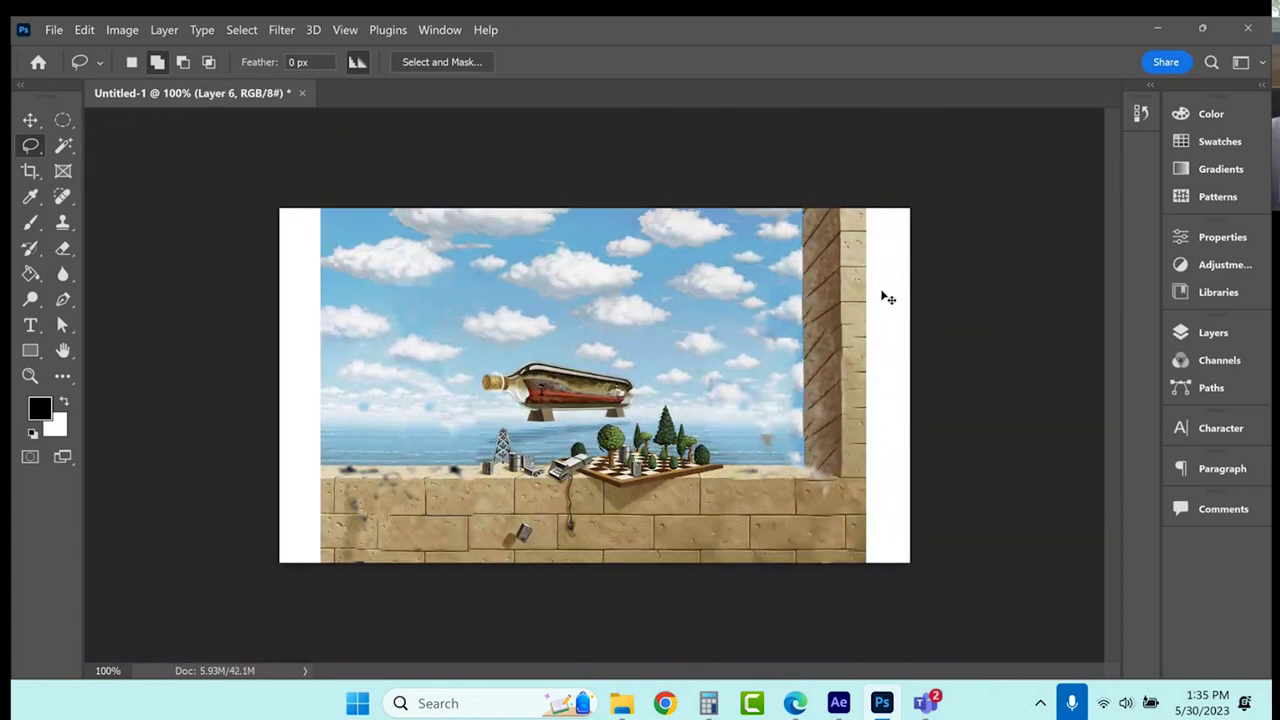
{"action": "key", "text": "ctrl+z"}
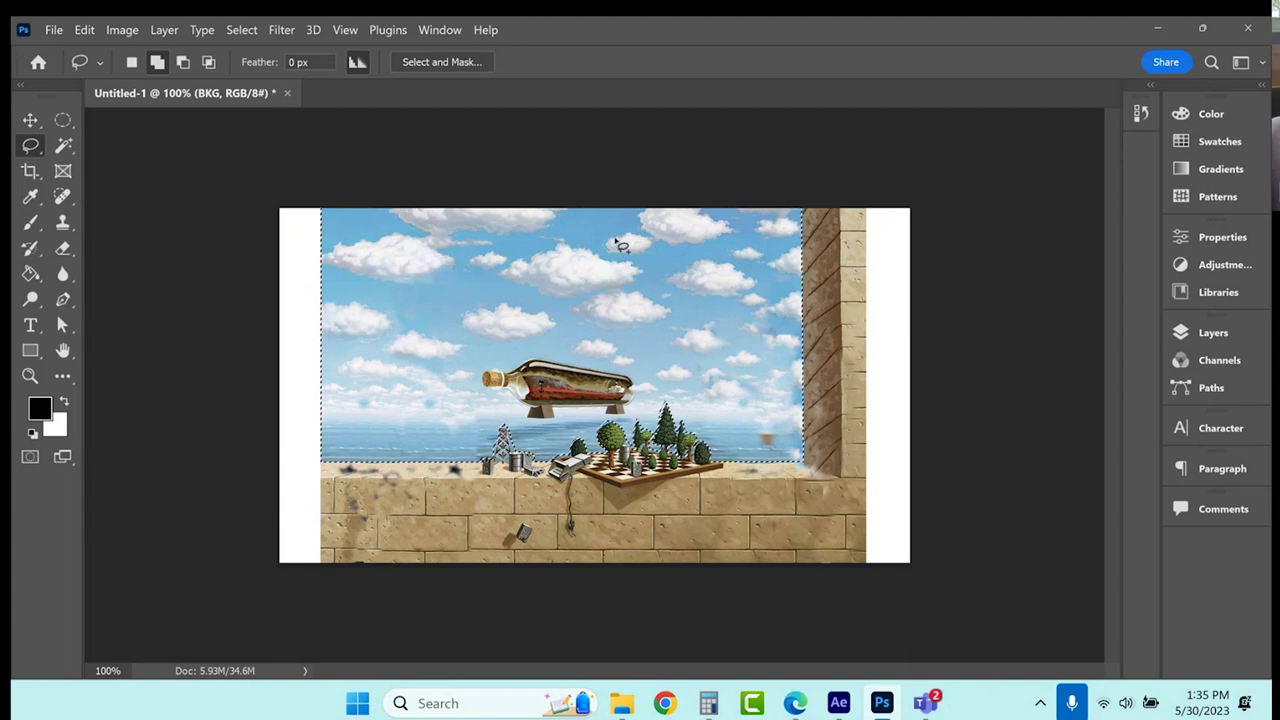
{"action": "left_click", "coordinate": [242, 29]}
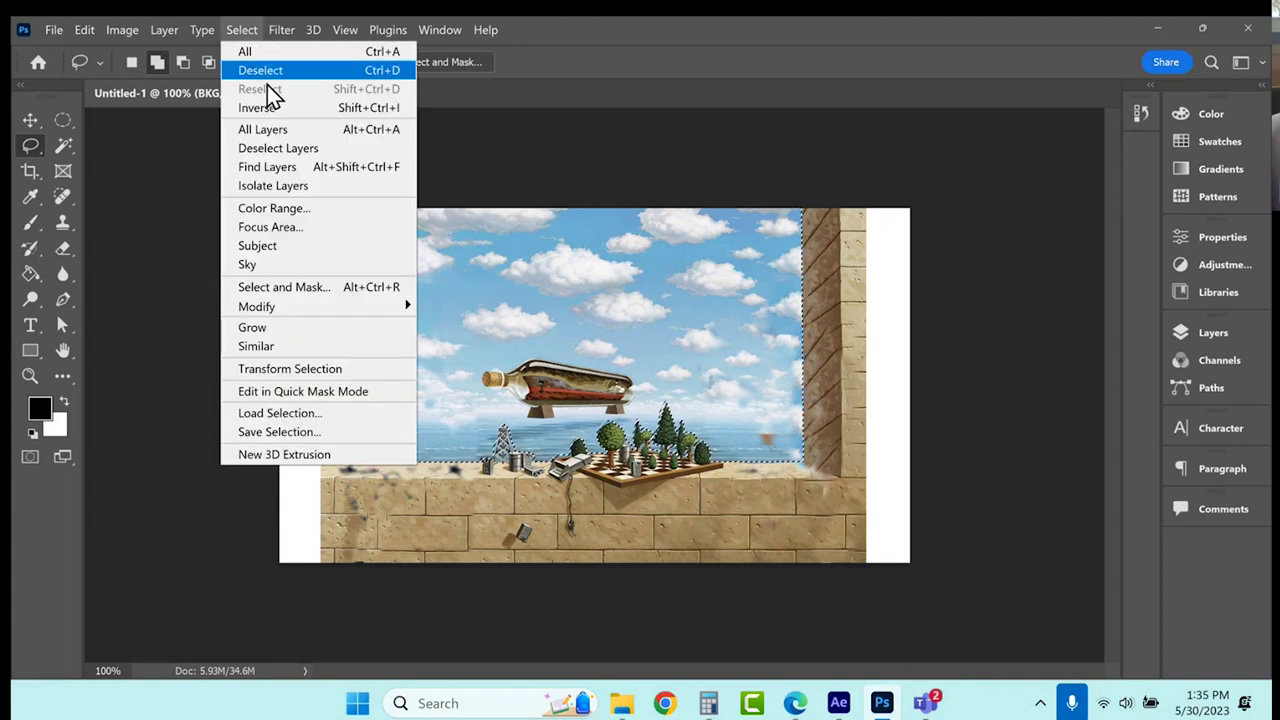
{"action": "left_click", "coordinate": [272, 106]}
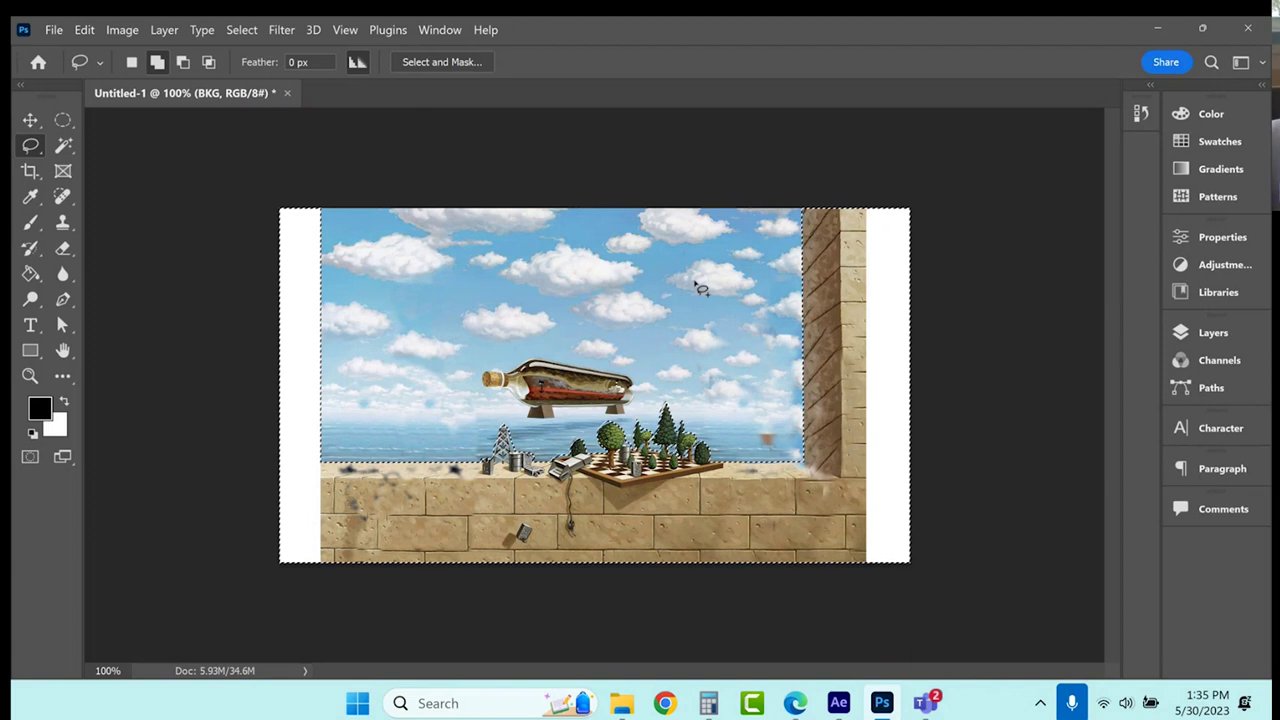
{"action": "left_click", "coordinate": [242, 29]}
{"action": "left_click", "coordinate": [261, 102]}
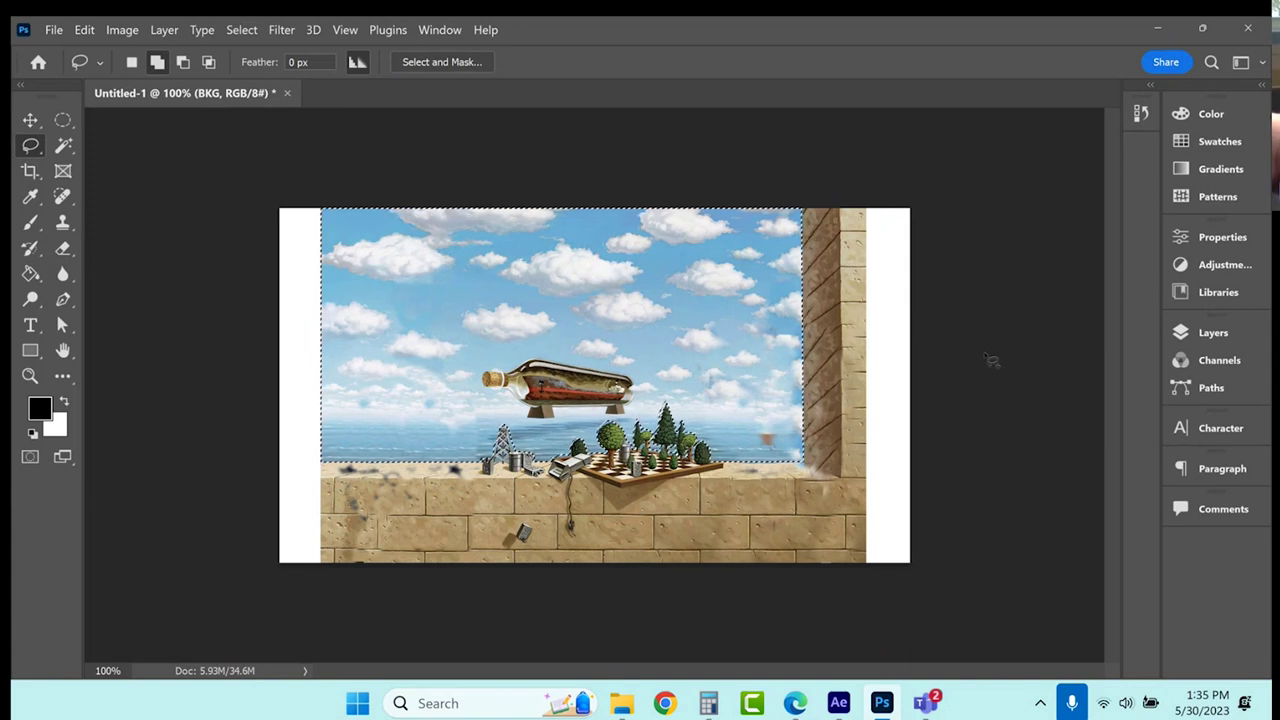
{"action": "left_click", "coordinate": [1215, 332]}
{"action": "scroll", "coordinate": [1108, 597], "scroll_direction": "down", "scroll_amount": 3}
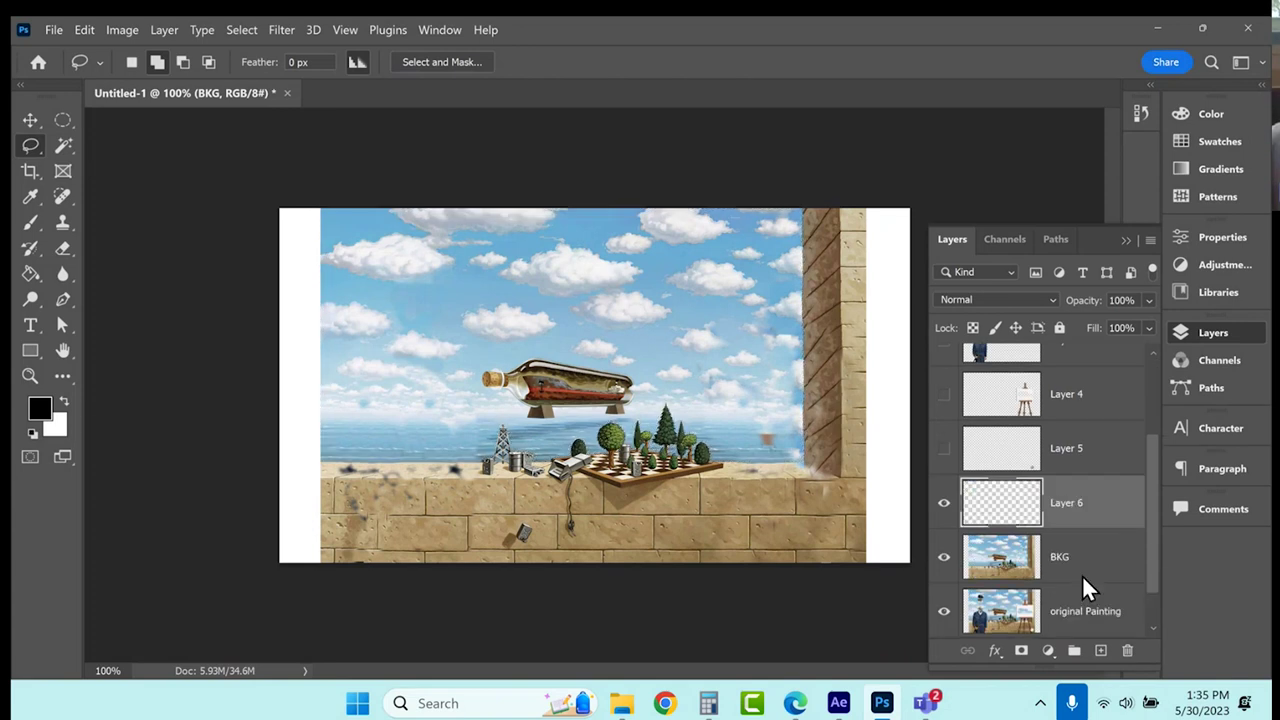
Rename Layer 6 to Wall, nudge it right to align, and magic-wand the white margins.
{"action": "double_click", "coordinate": [1066, 502]}
{"action": "type", "text": "Wall"}
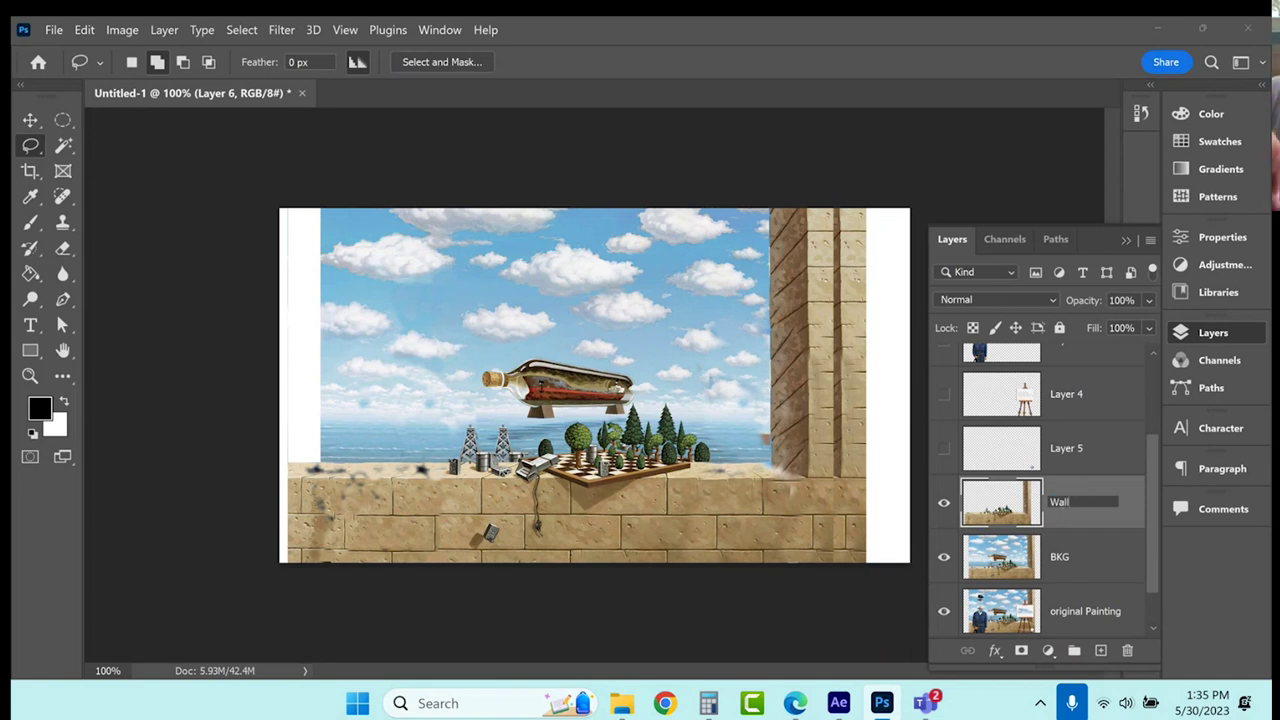
{"action": "key", "text": "Return"}
{"action": "left_click", "coordinate": [30, 121]}
{"action": "left_click_drag", "start_coordinate": [617, 541], "coordinate": [641, 546]}
{"action": "left_click", "coordinate": [63, 146]}
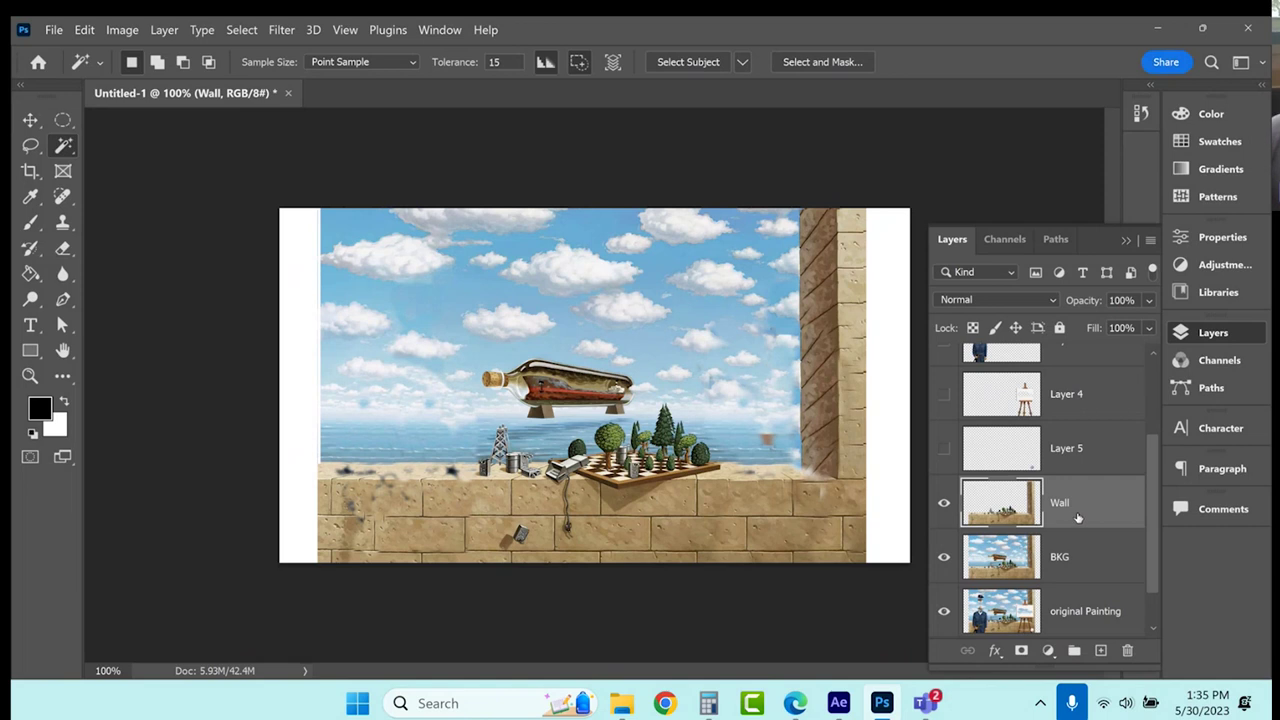
{"action": "left_click", "coordinate": [881, 370]}
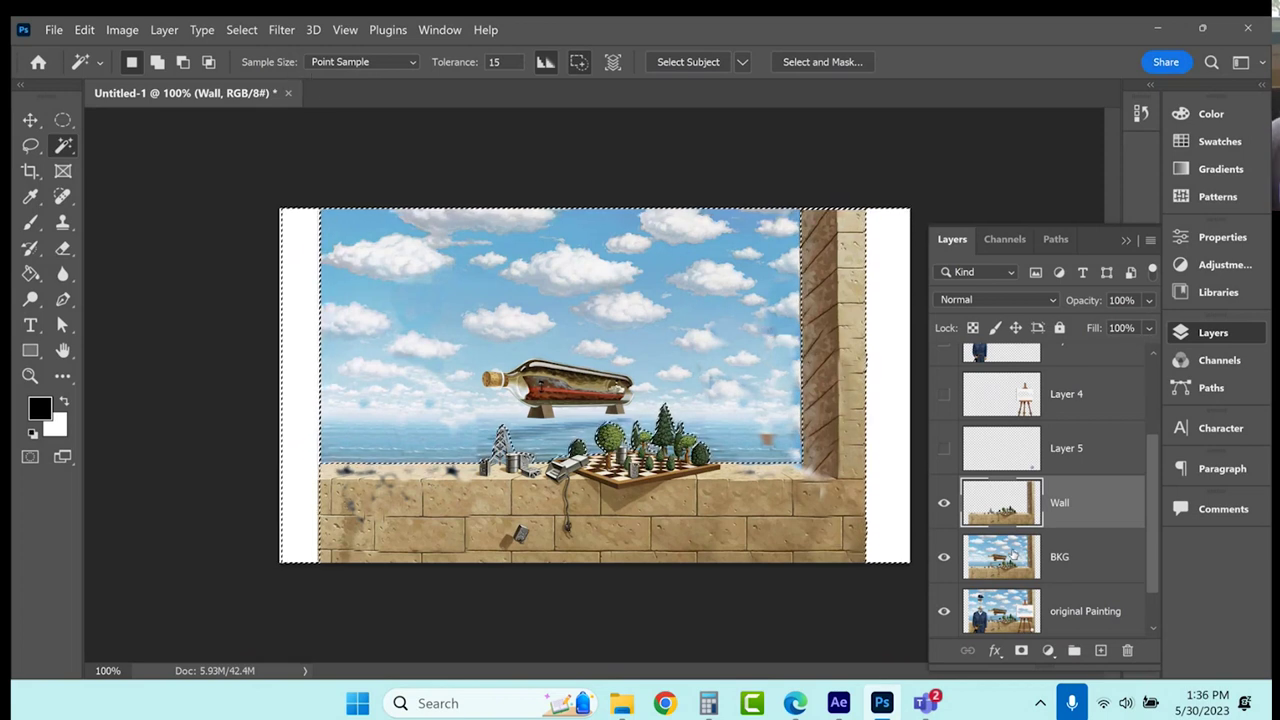
Hide Wall, invert the selection, delete the foreground from BKG, hide Painting and deselect.
{"action": "left_click", "coordinate": [944, 505]}
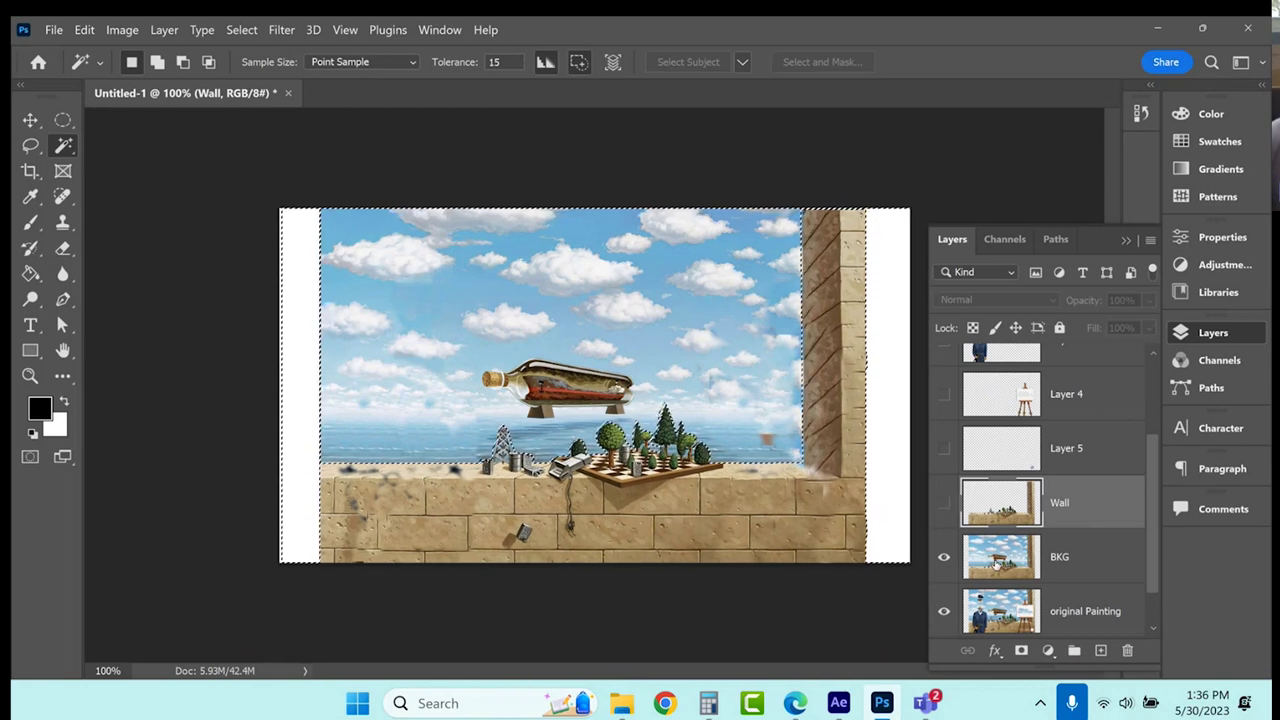
{"action": "left_click", "coordinate": [243, 31]}
{"action": "left_click", "coordinate": [268, 106]}
{"action": "left_click", "coordinate": [1080, 558]}
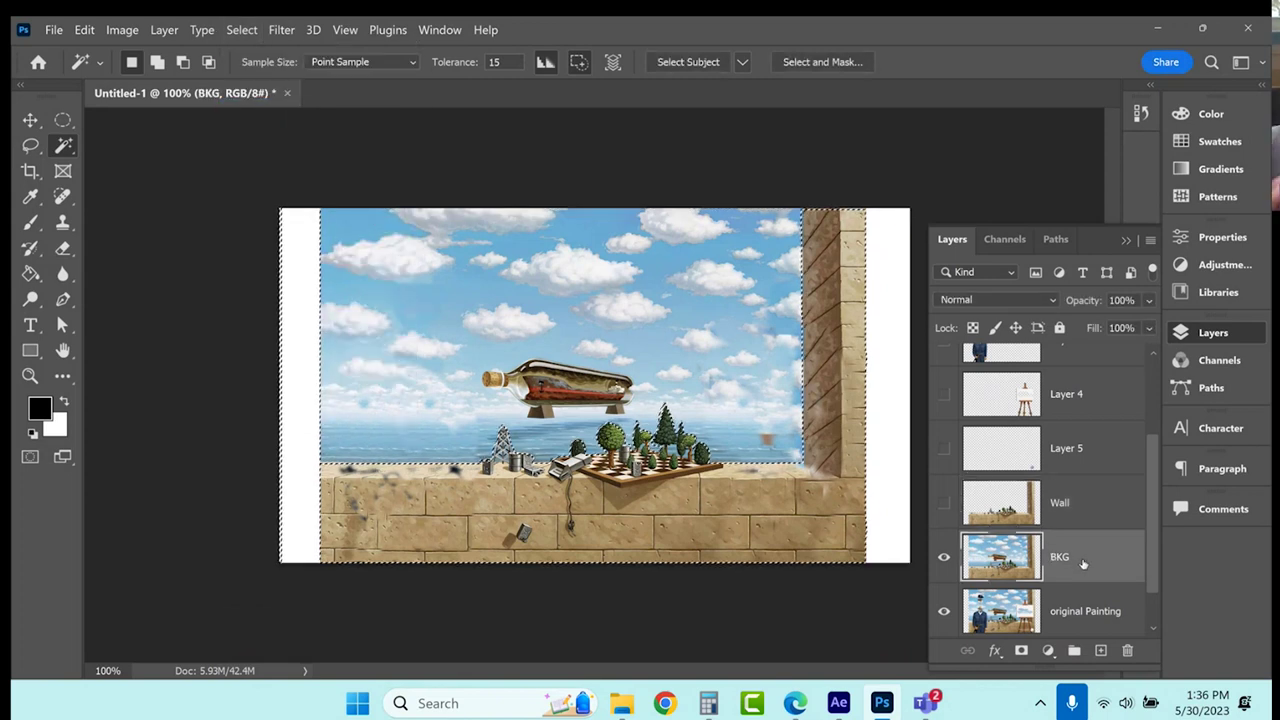
{"action": "key", "text": "Delete"}
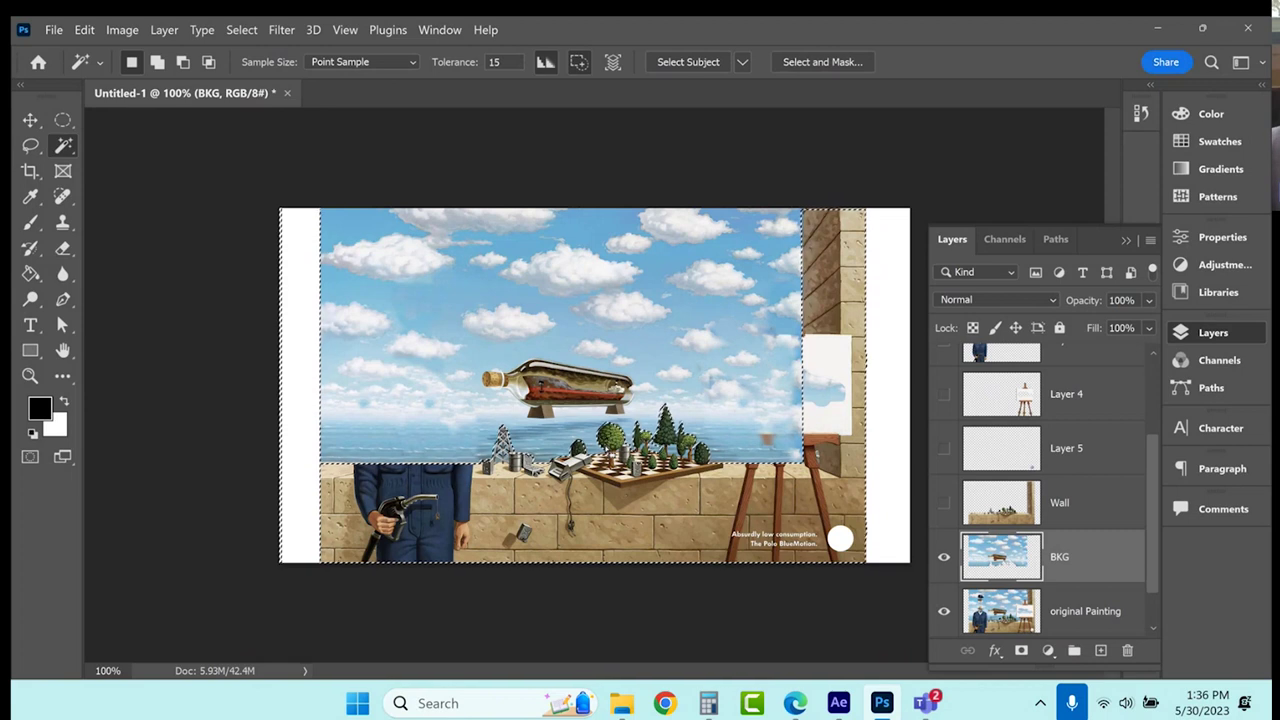
{"action": "left_click", "coordinate": [950, 622]}
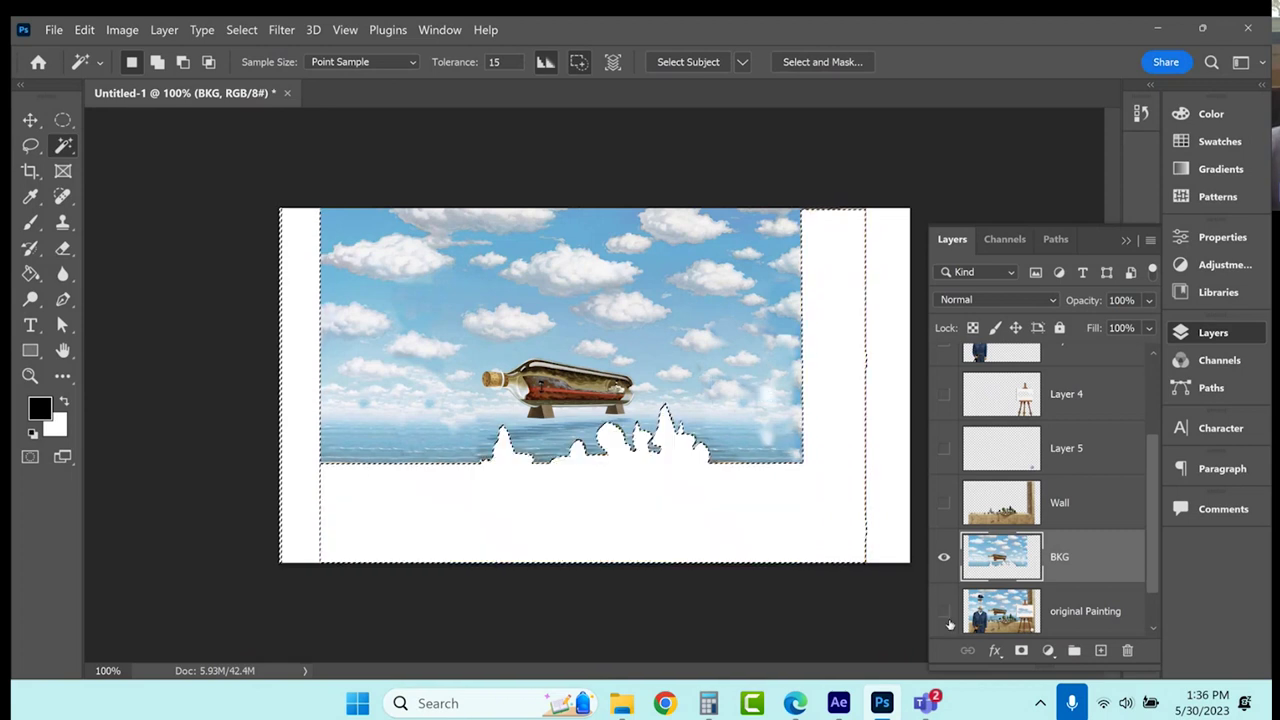
{"action": "left_click_drag", "start_coordinate": [63, 120], "coordinate": [130, 134]}
{"action": "key", "text": "ctrl+d"}
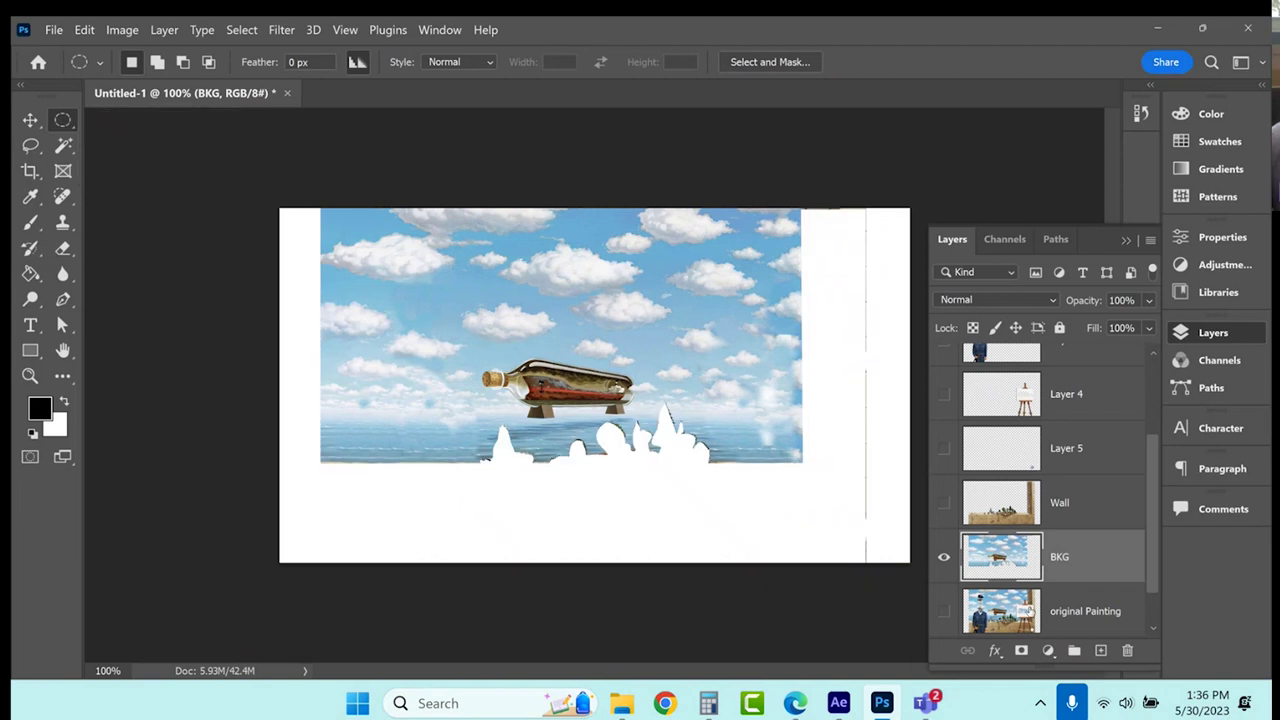
Rename BKG to Sky and check the result by showing and hiding the Wall layer.
{"action": "double_click", "coordinate": [1056, 557]}
{"action": "type", "text": "Sky"}
{"action": "key", "text": "Return"}
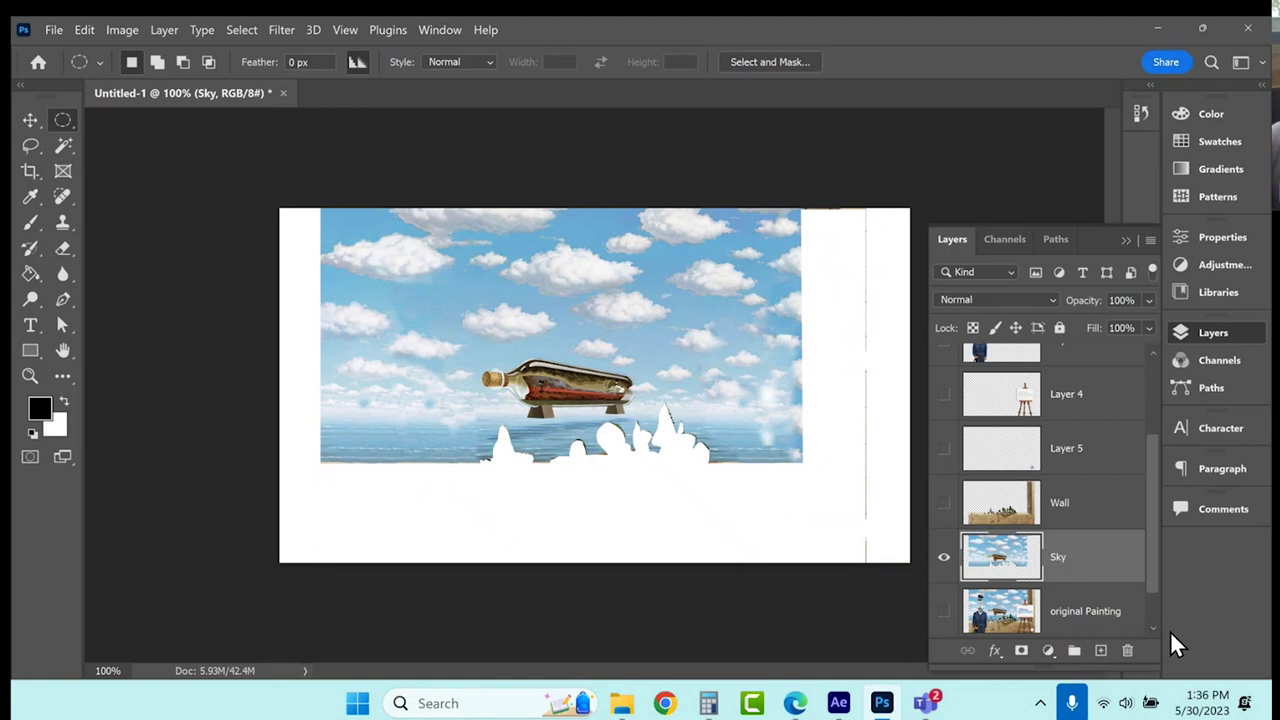
{"action": "left_click", "coordinate": [1071, 504]}
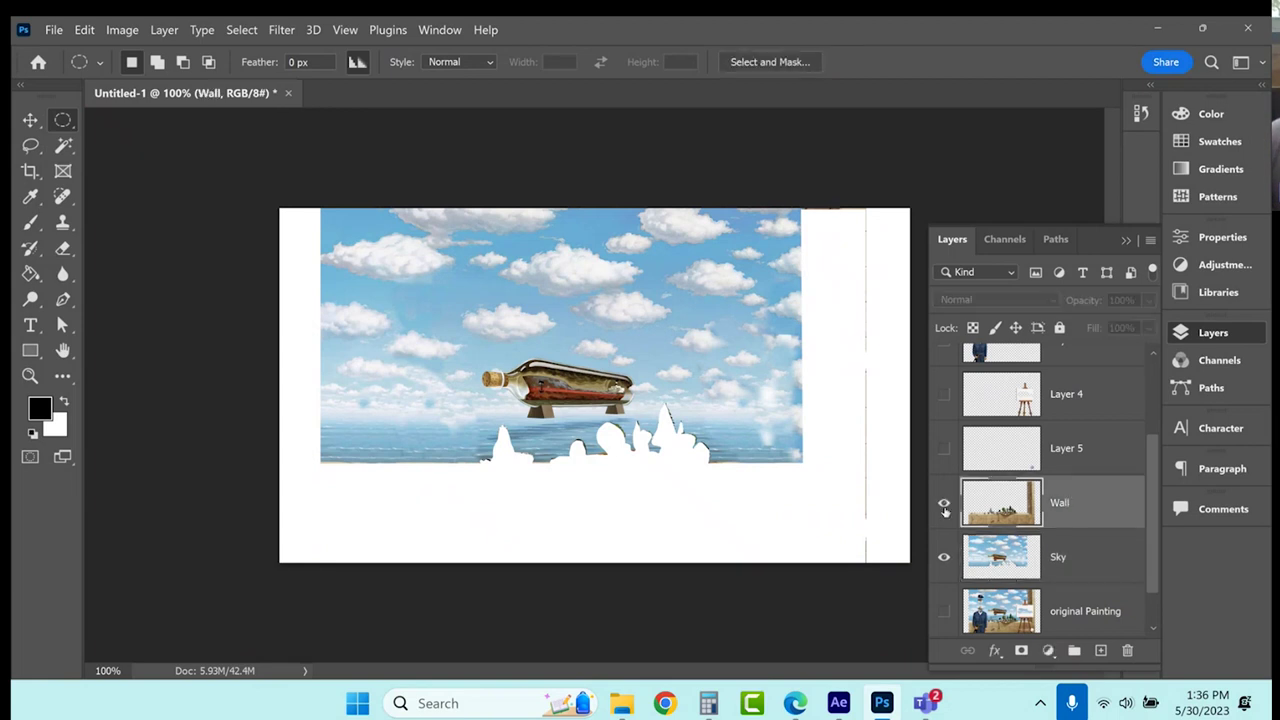
{"action": "left_click", "coordinate": [944, 506]}
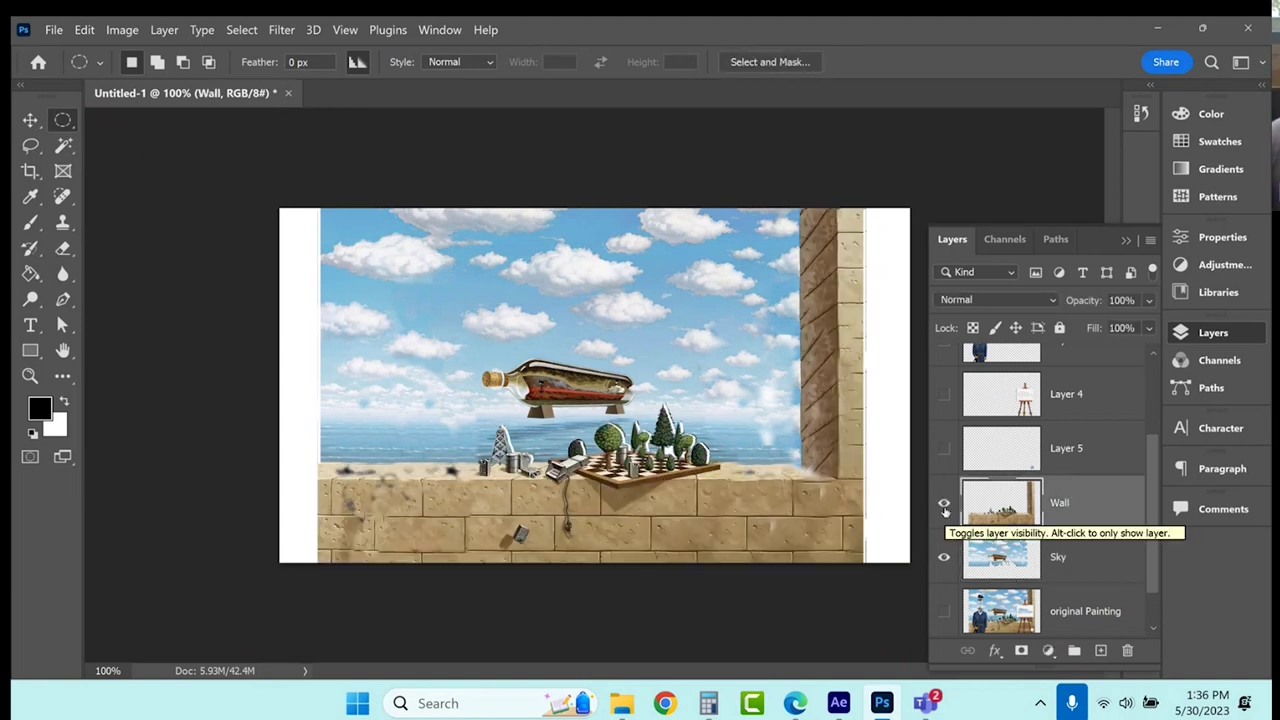
{"action": "left_click", "coordinate": [30, 120]}
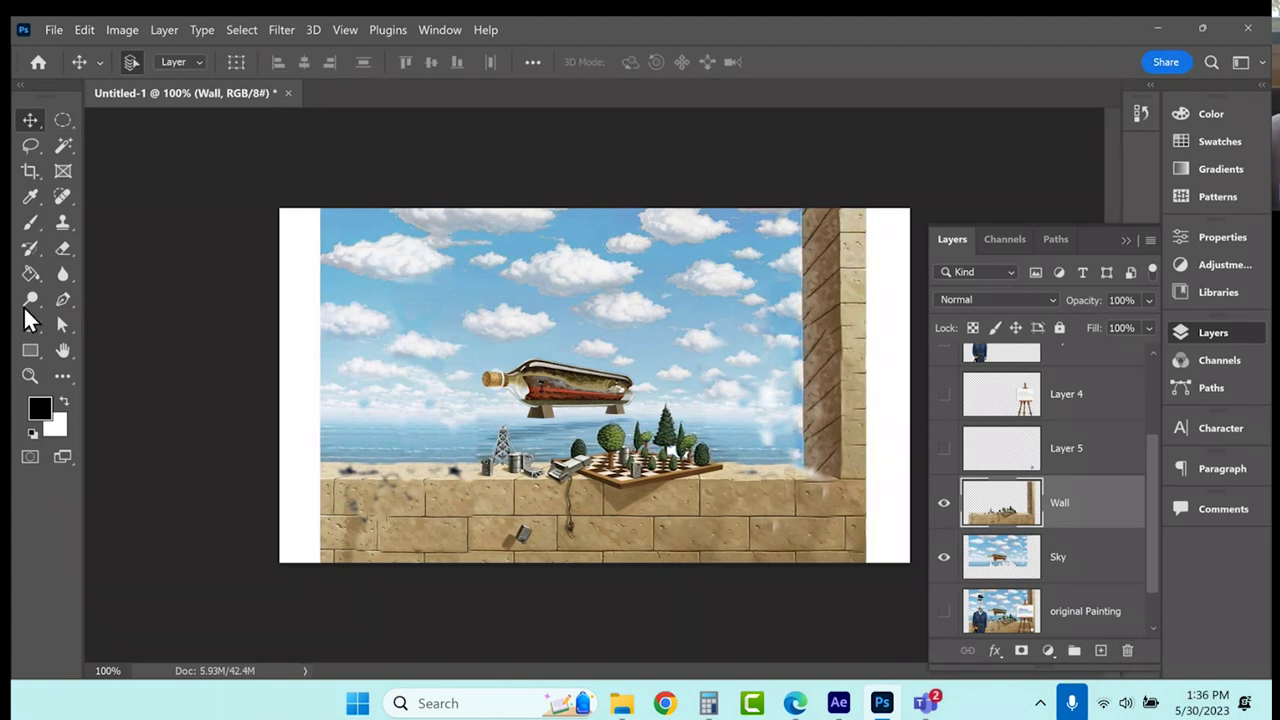
{"action": "left_click", "coordinate": [30, 375]}
{"action": "left_click", "coordinate": [943, 503]}
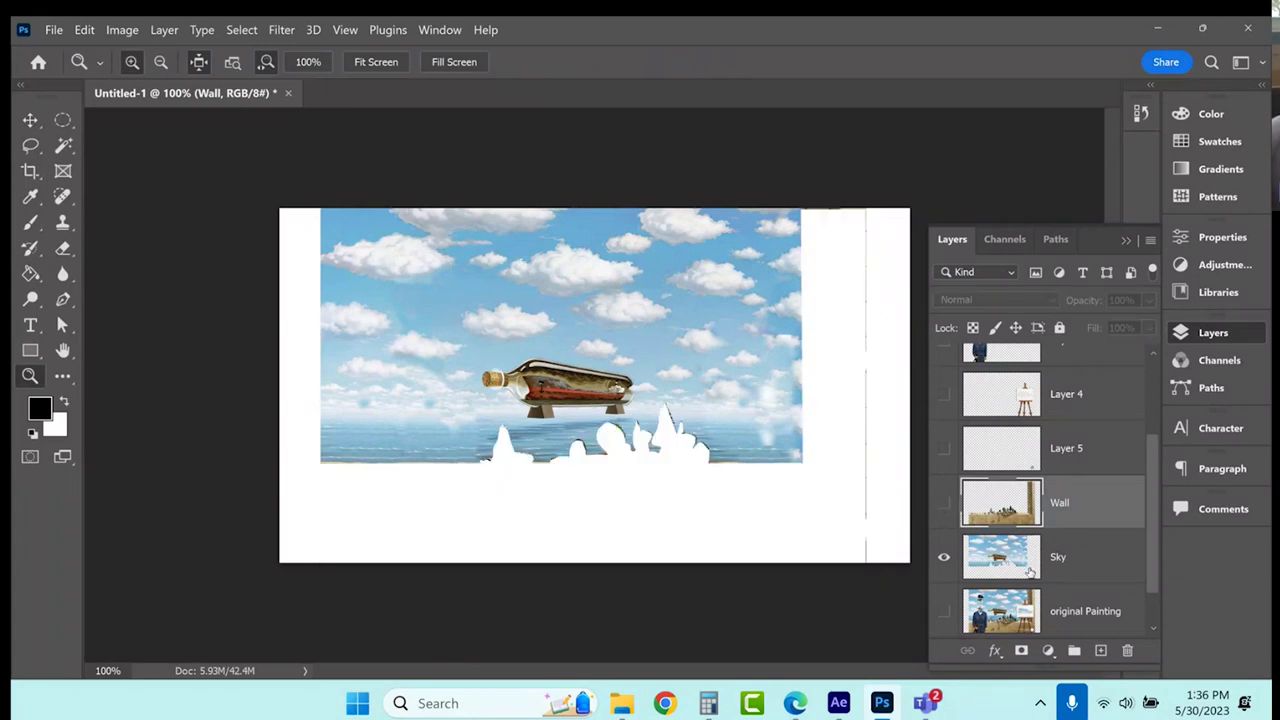
{"action": "left_click", "coordinate": [1080, 557]}
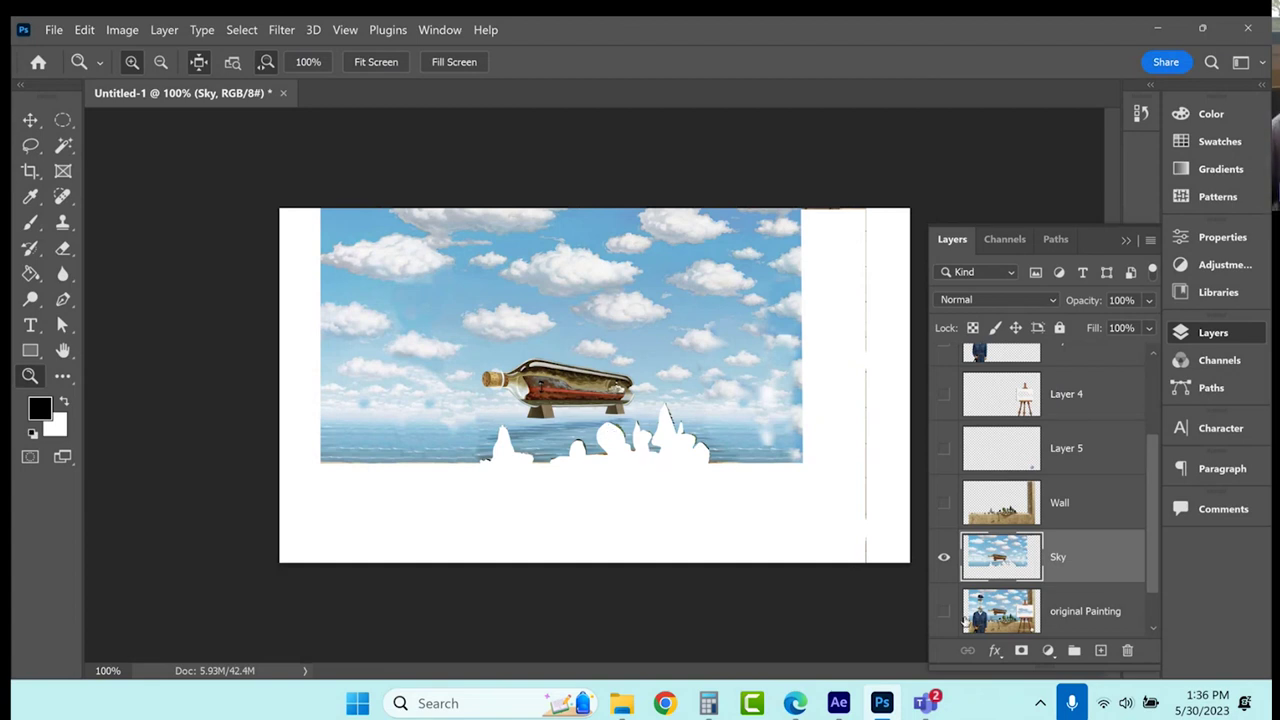
Hide the white Background layer, magic-wand the transparent area, invert it, then deselect.
{"action": "scroll", "coordinate": [972, 600], "scroll_direction": "down", "scroll_amount": 1}
{"action": "left_click", "coordinate": [944, 611]}
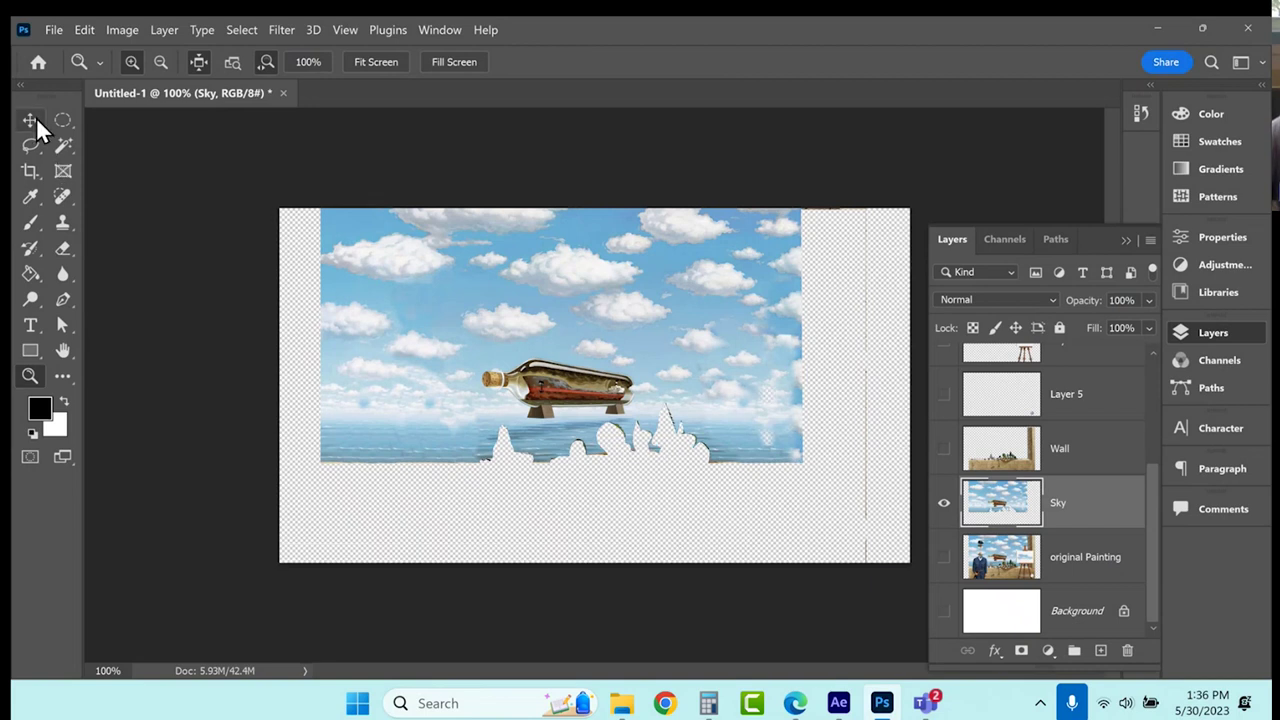
{"action": "left_click", "coordinate": [62, 145]}
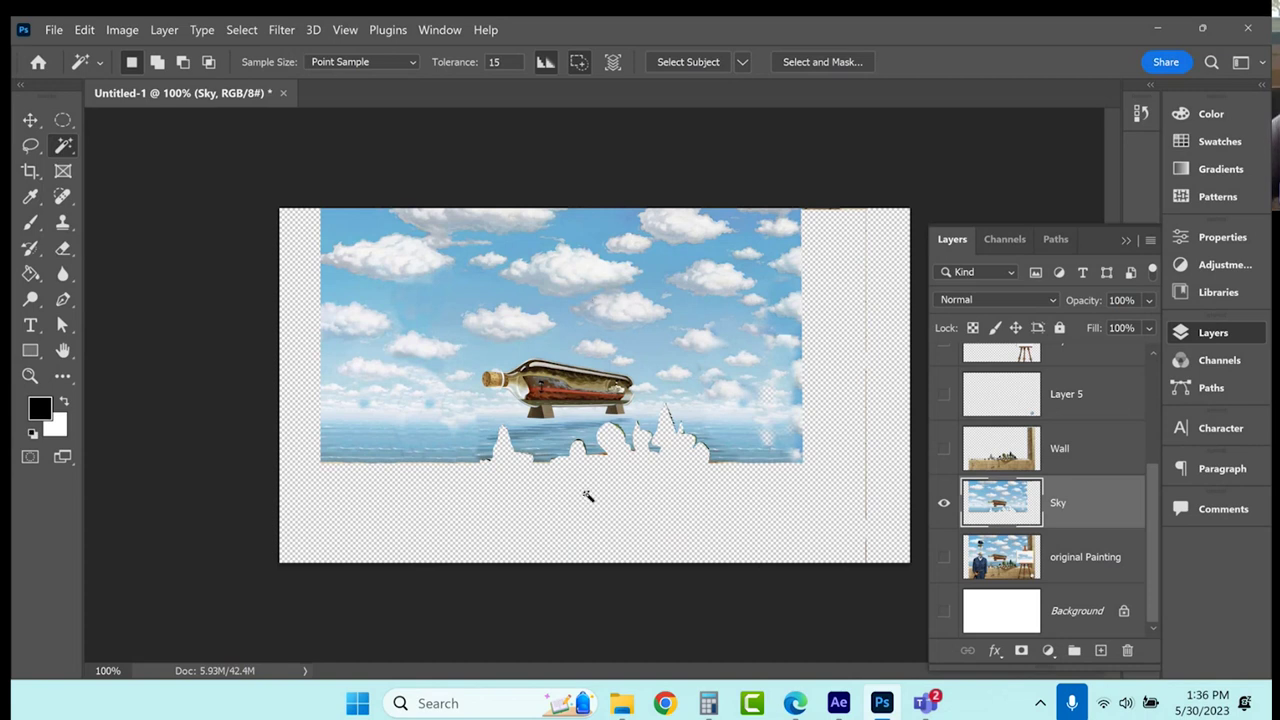
{"action": "left_click", "coordinate": [749, 497]}
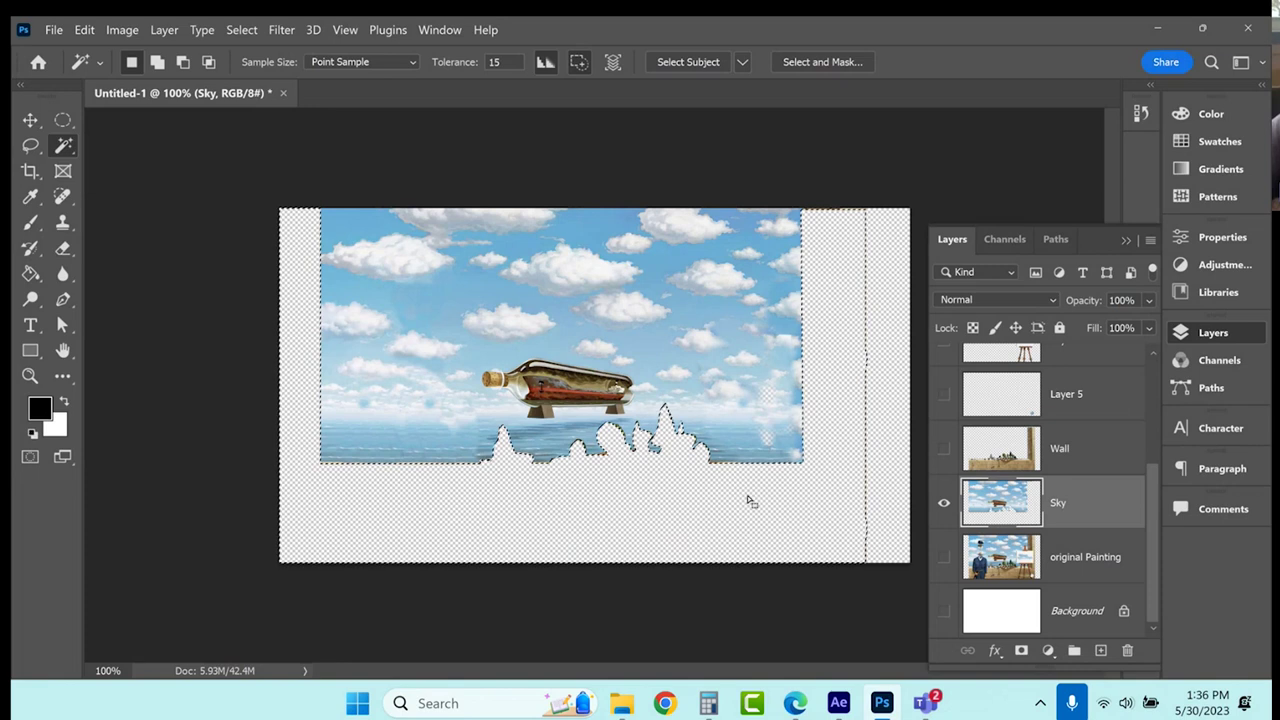
{"action": "left_click", "coordinate": [240, 28]}
{"action": "left_click", "coordinate": [267, 106]}
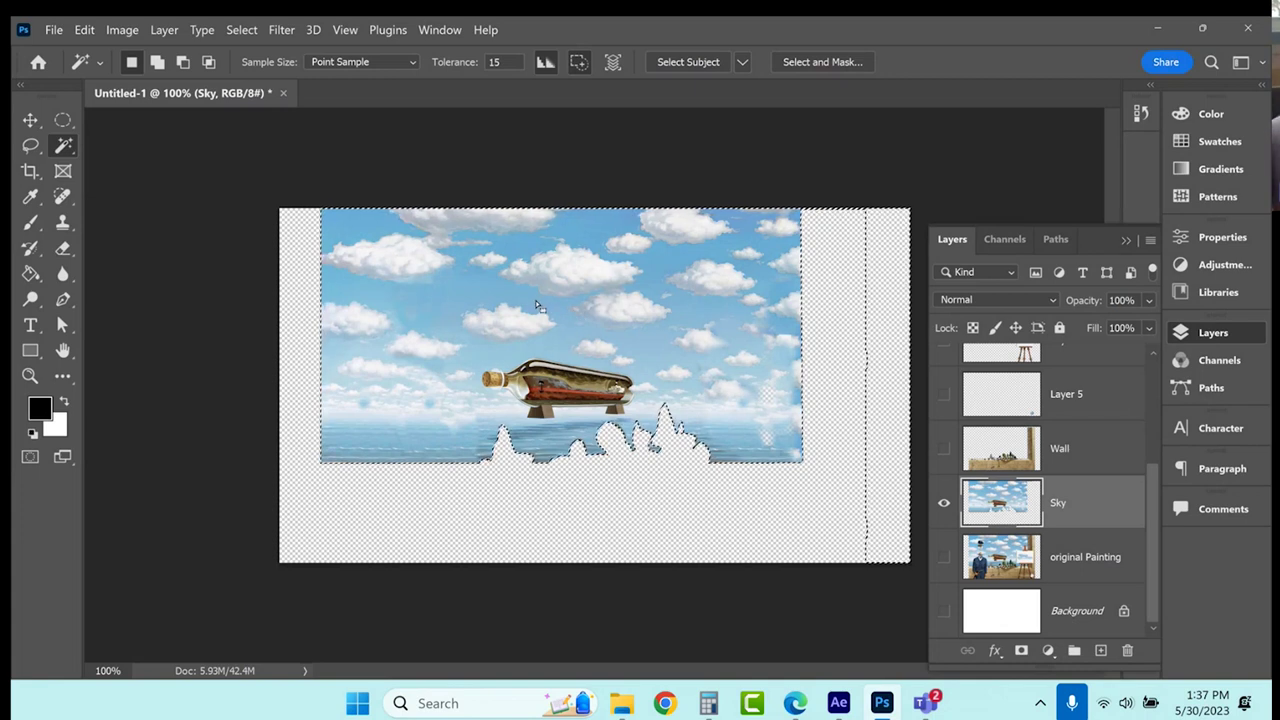
{"action": "left_click", "coordinate": [251, 276]}
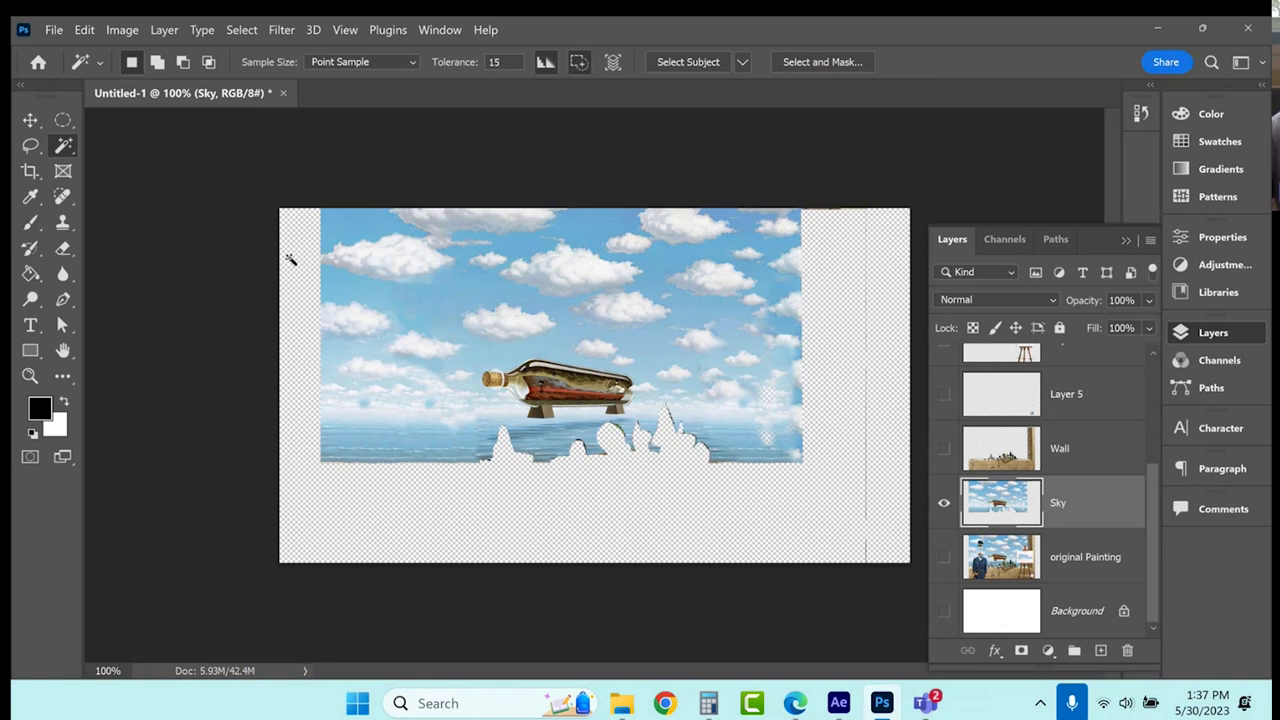
Zoom to 400% on the bottle, lasso around it, and copy it to a new layer.
{"action": "left_click", "coordinate": [31, 373]}
{"action": "left_click_drag", "start_coordinate": [545, 415], "coordinate": [584, 407]}
{"action": "left_click", "coordinate": [584, 407]}
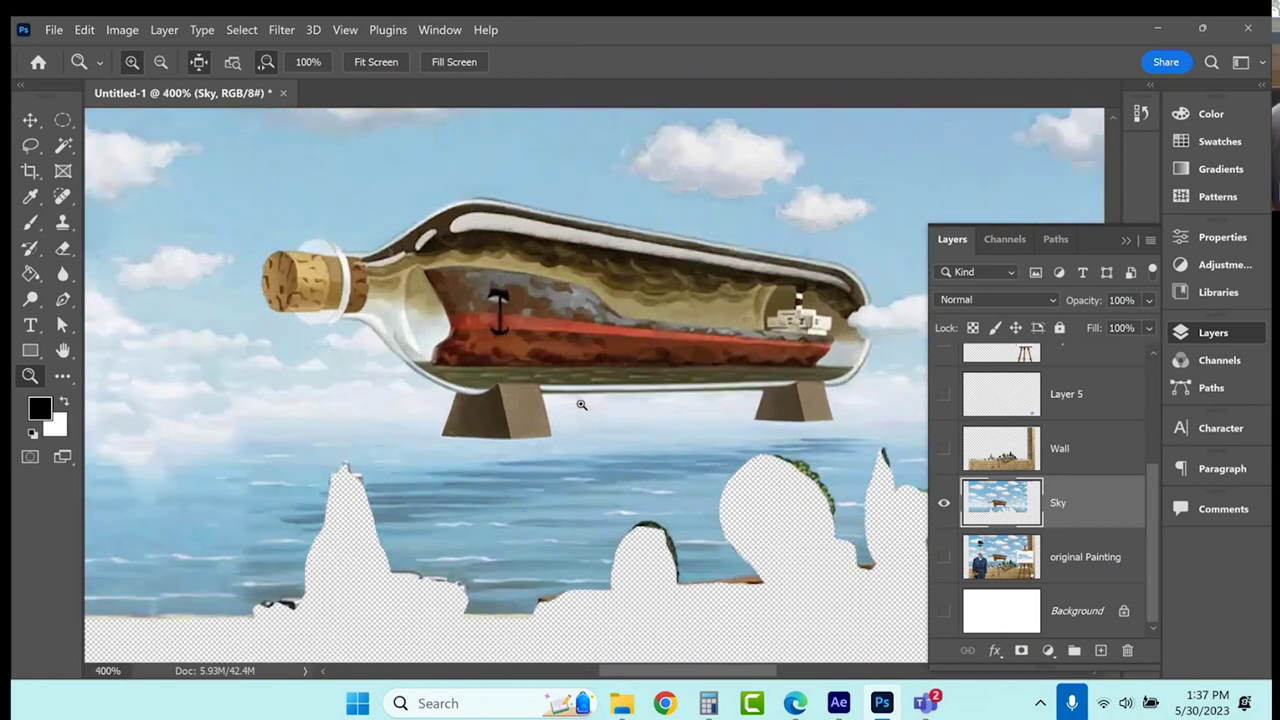
{"action": "left_click", "coordinate": [31, 147]}
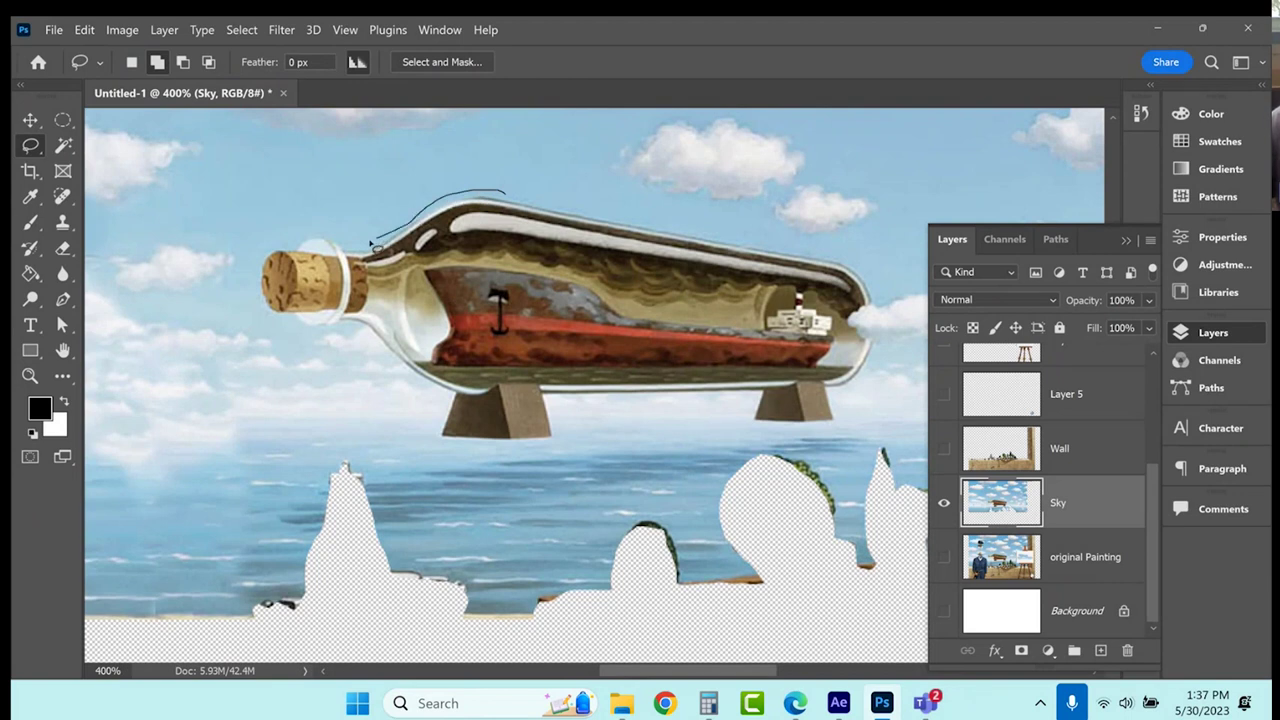
{"action": "left_click_drag", "start_coordinate": [258, 279], "coordinate": [441, 408]}
{"action": "mouse_move", "coordinate": [503, 466]}
{"action": "left_mouse_down"}
{"action": "mouse_move", "coordinate": [721, 408]}
{"action": "mouse_move", "coordinate": [843, 407]}
{"action": "mouse_move", "coordinate": [888, 326]}
{"action": "mouse_move", "coordinate": [874, 273]}
{"action": "mouse_move", "coordinate": [850, 257]}
{"action": "left_mouse_up"}
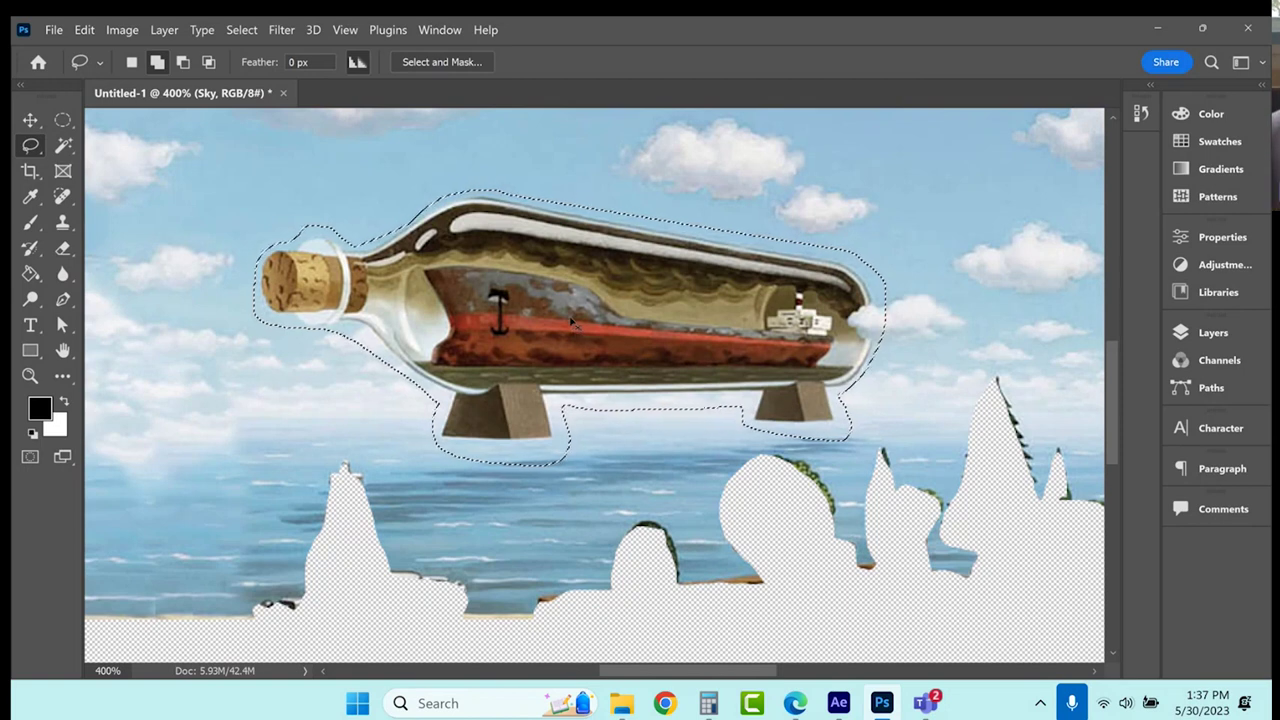
{"action": "key", "text": "ctrl+j"}
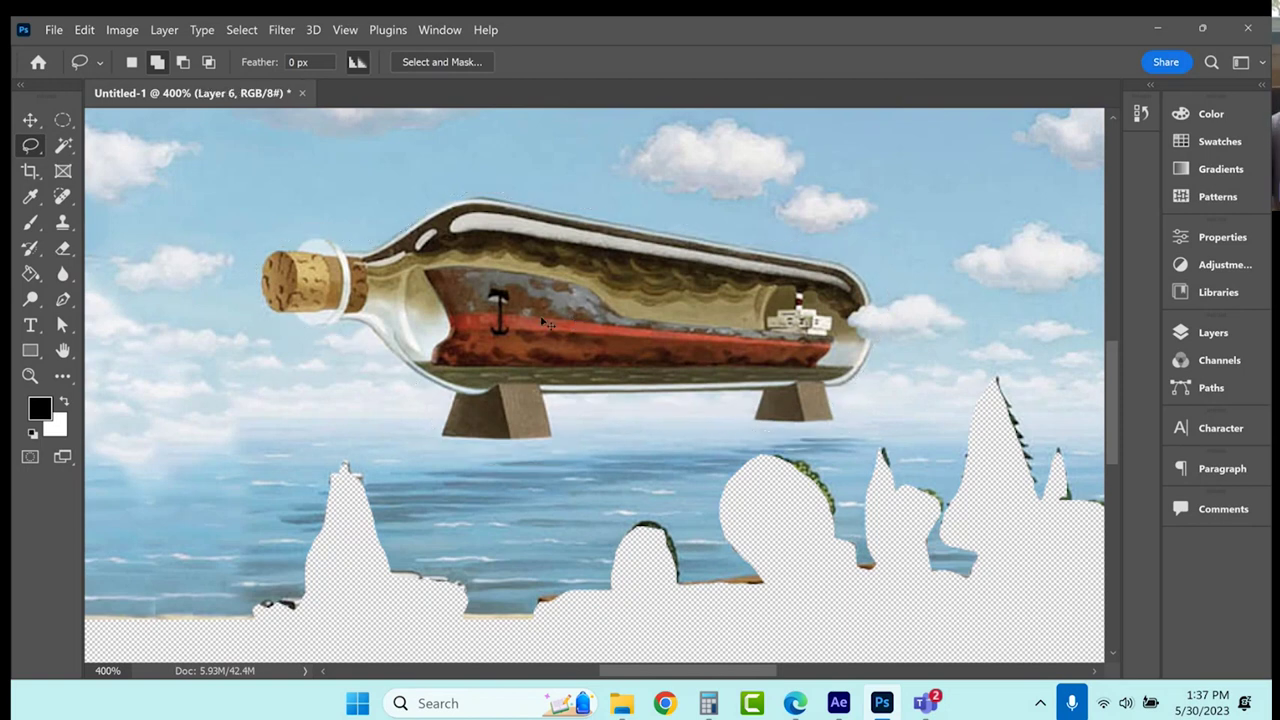
Rename the new Layer 6 to Bottle and hide the Sky layer.
{"action": "left_click", "coordinate": [1215, 333]}
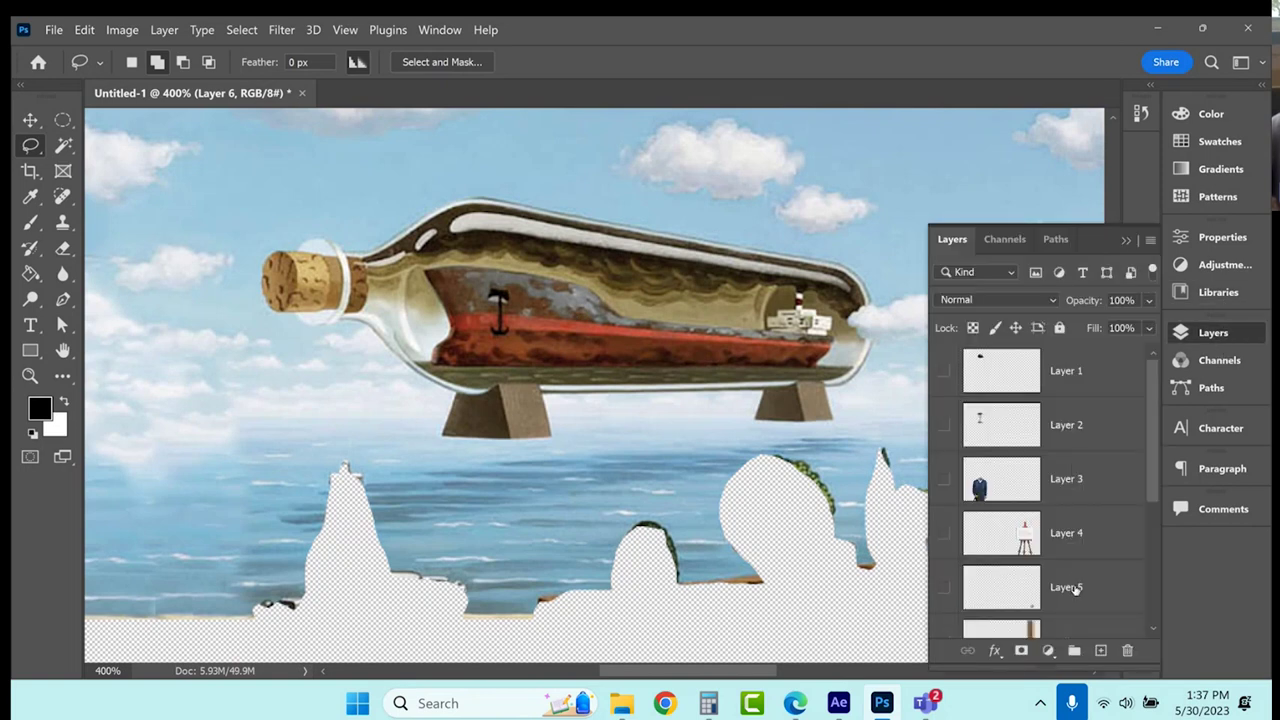
{"action": "scroll", "coordinate": [1071, 562], "scroll_direction": "down", "scroll_amount": 5}
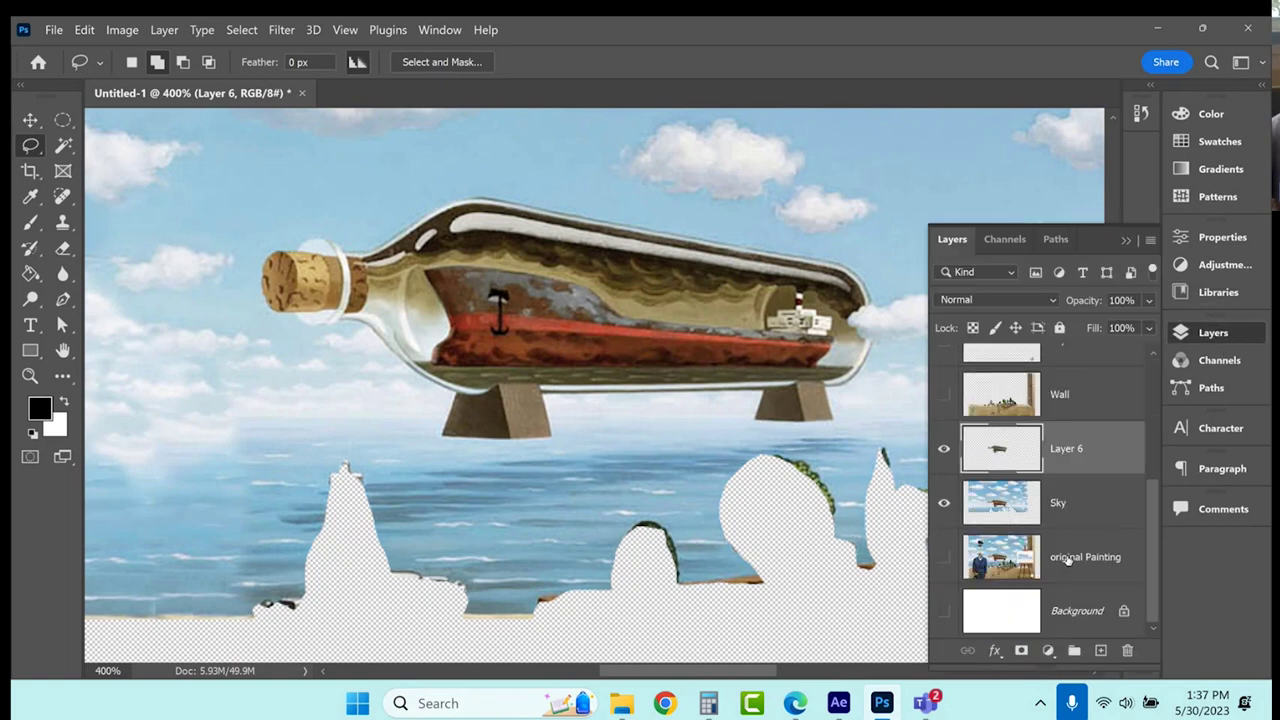
{"action": "double_click", "coordinate": [1073, 449]}
{"action": "type", "text": "Bottle"}
{"action": "key", "text": "Return"}
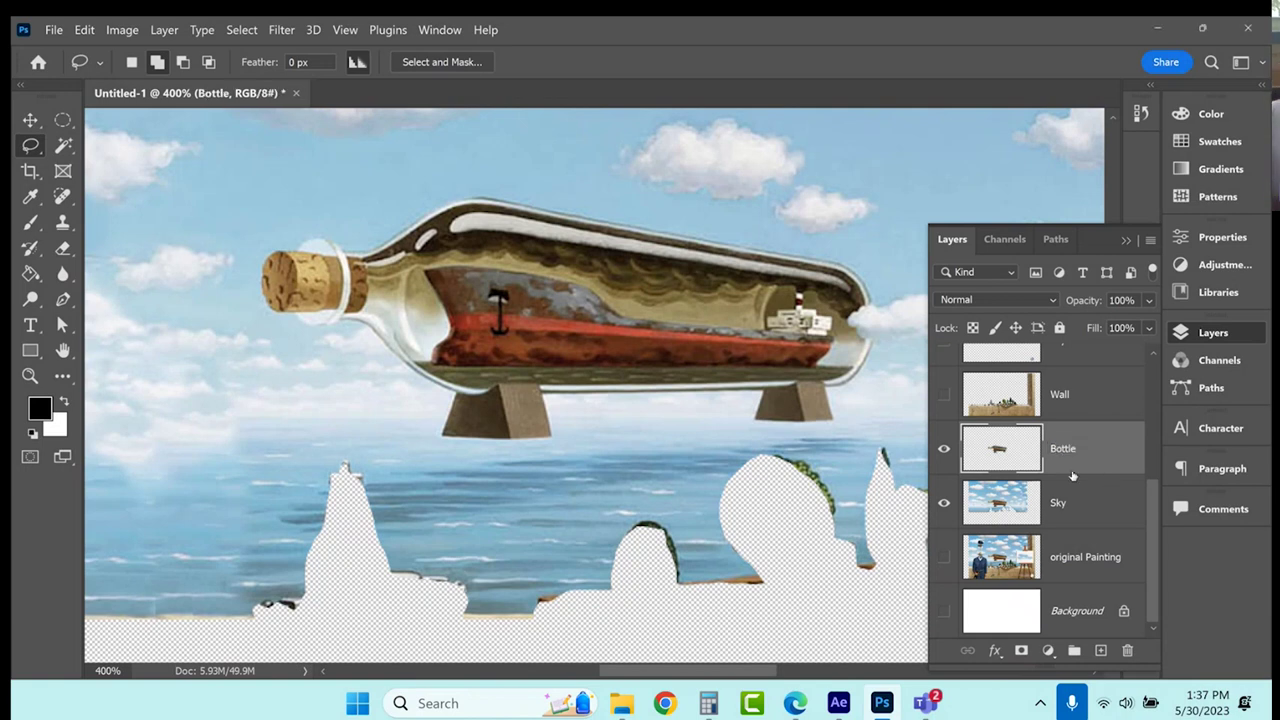
{"action": "left_click", "coordinate": [944, 503]}
Set Magic Wand tolerance to 30 and select the blue halo around the bottle's top, underside, right end and cork.
{"action": "left_click", "coordinate": [63, 145]}
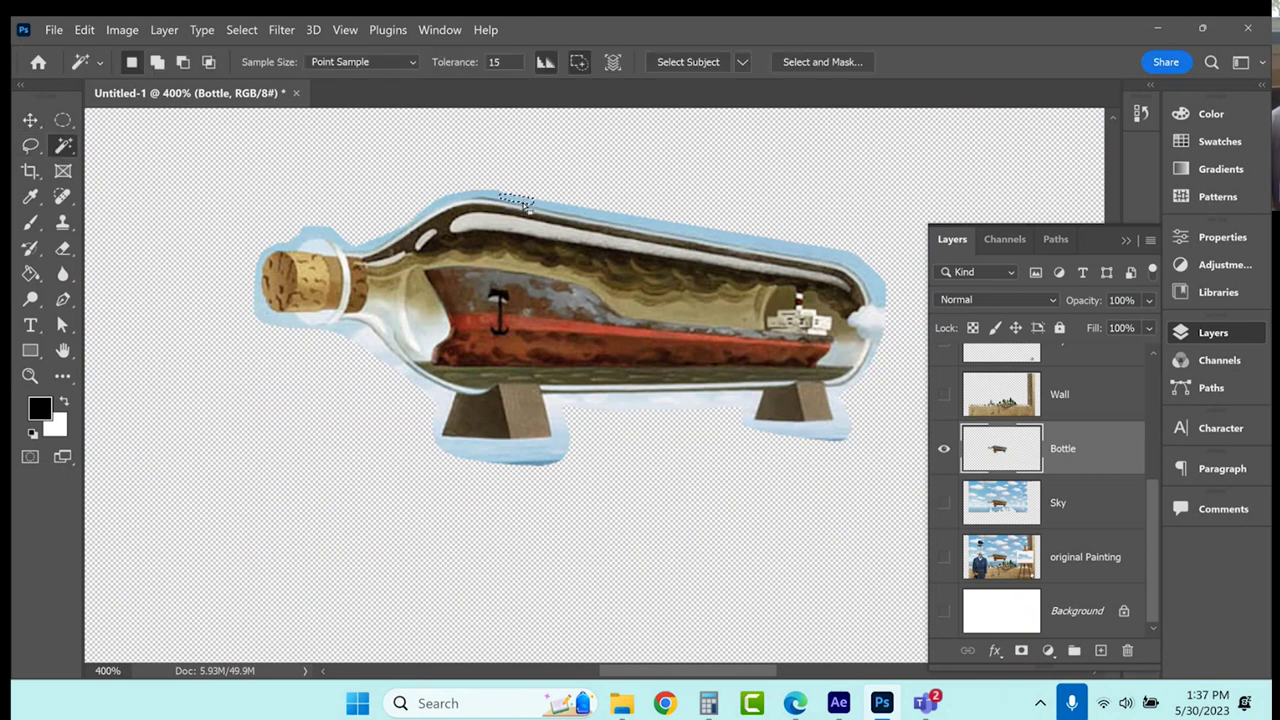
{"action": "left_click", "coordinate": [493, 62]}
{"action": "type", "text": "0"}
{"action": "key", "text": "Return"}
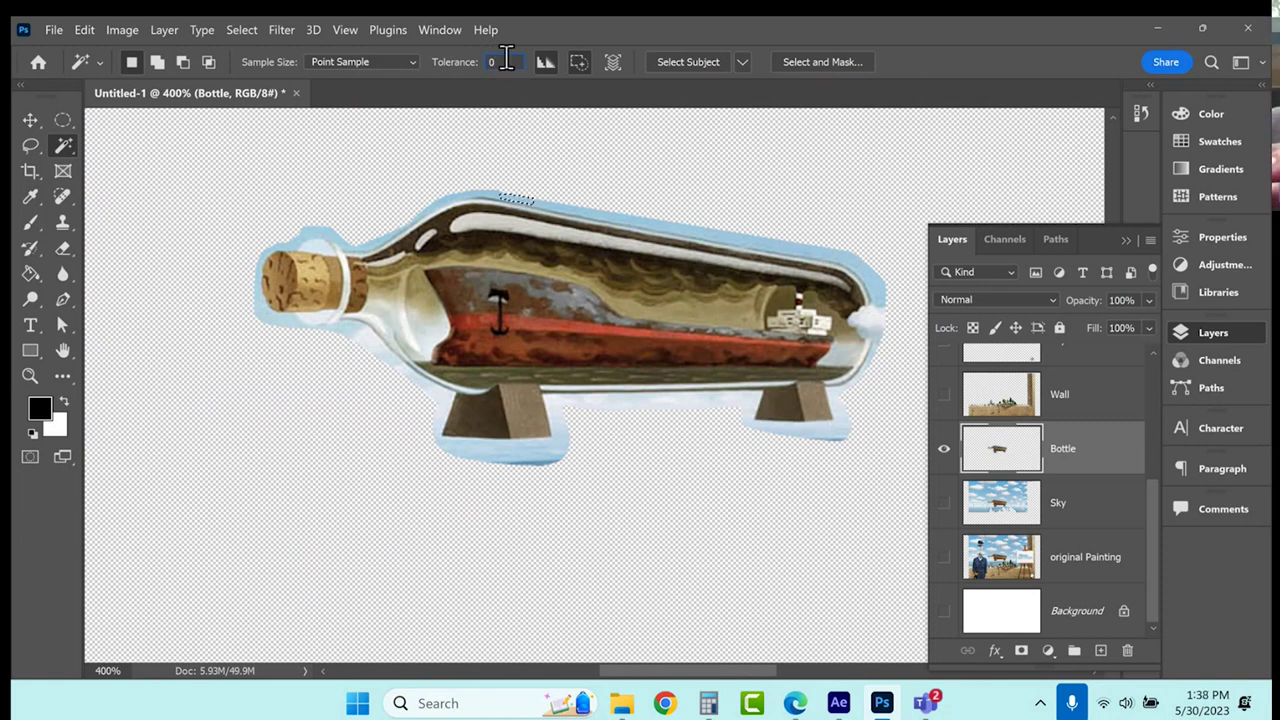
{"action": "type", "text": "30"}
{"action": "key", "text": "Return"}
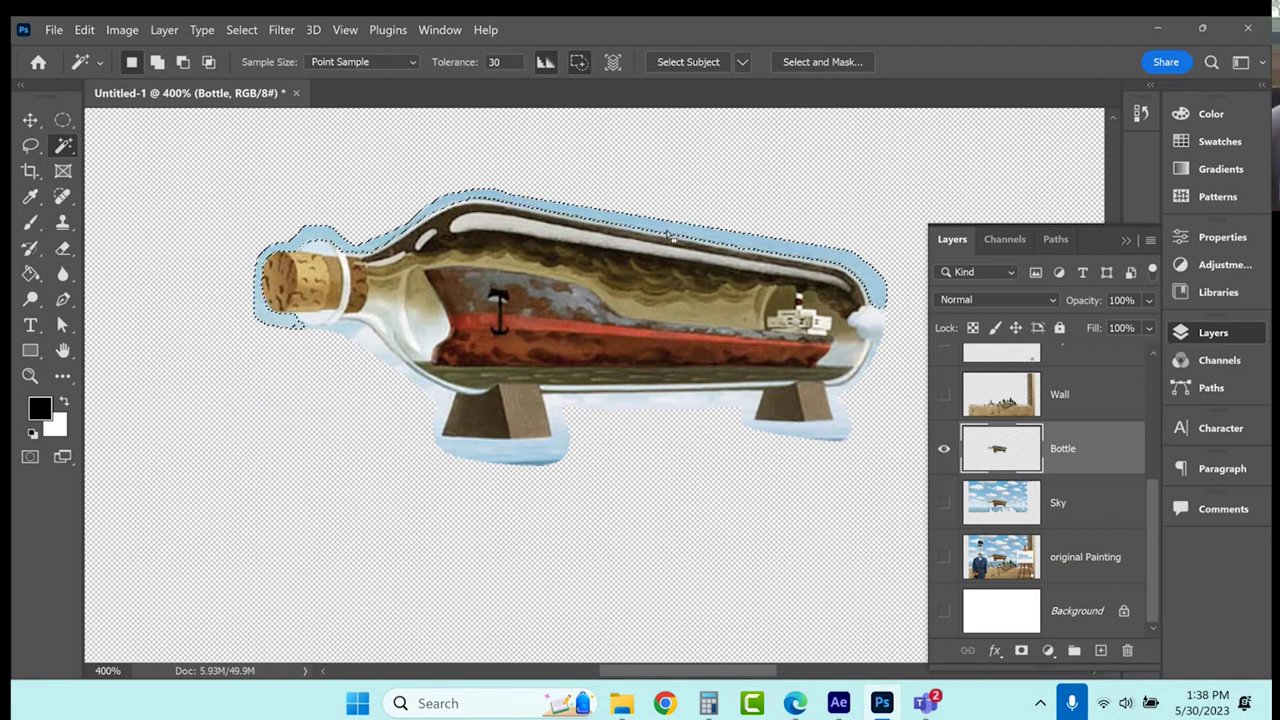
{"action": "left_click", "coordinate": [357, 333], "text": "shift"}
{"action": "left_click", "coordinate": [362, 338], "text": "shift"}
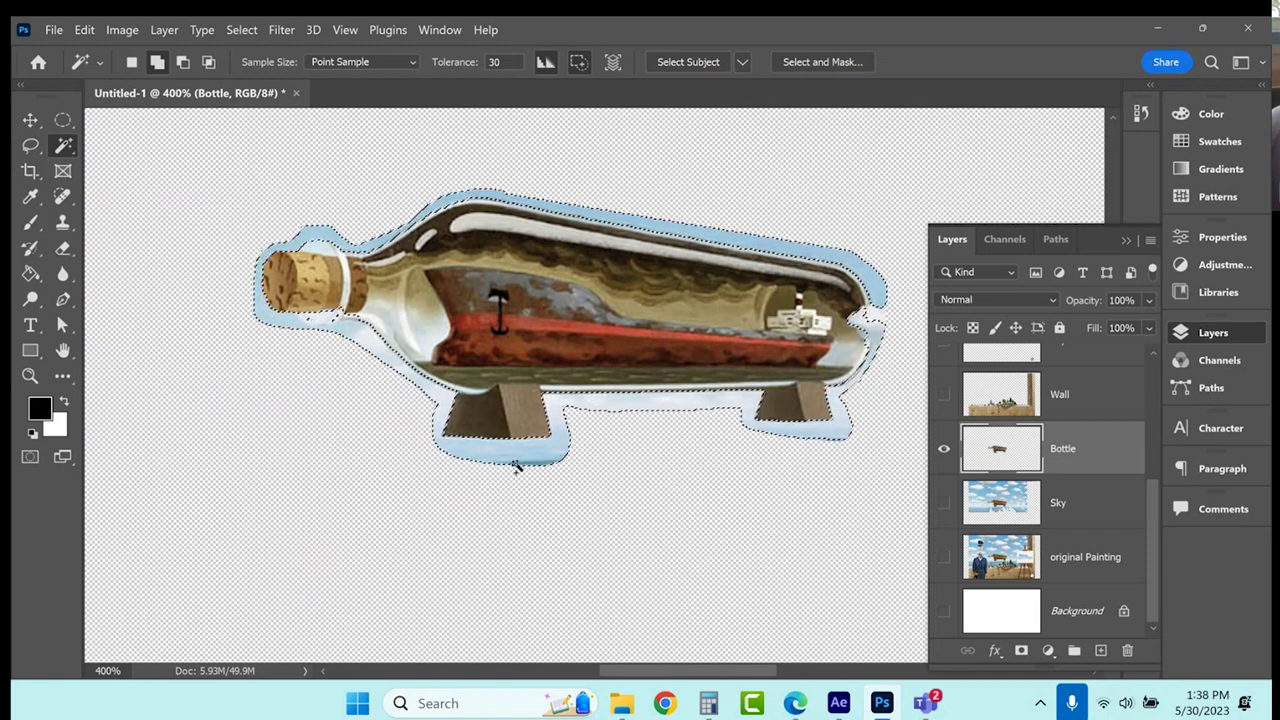
{"action": "left_click", "coordinate": [882, 308], "text": "shift"}
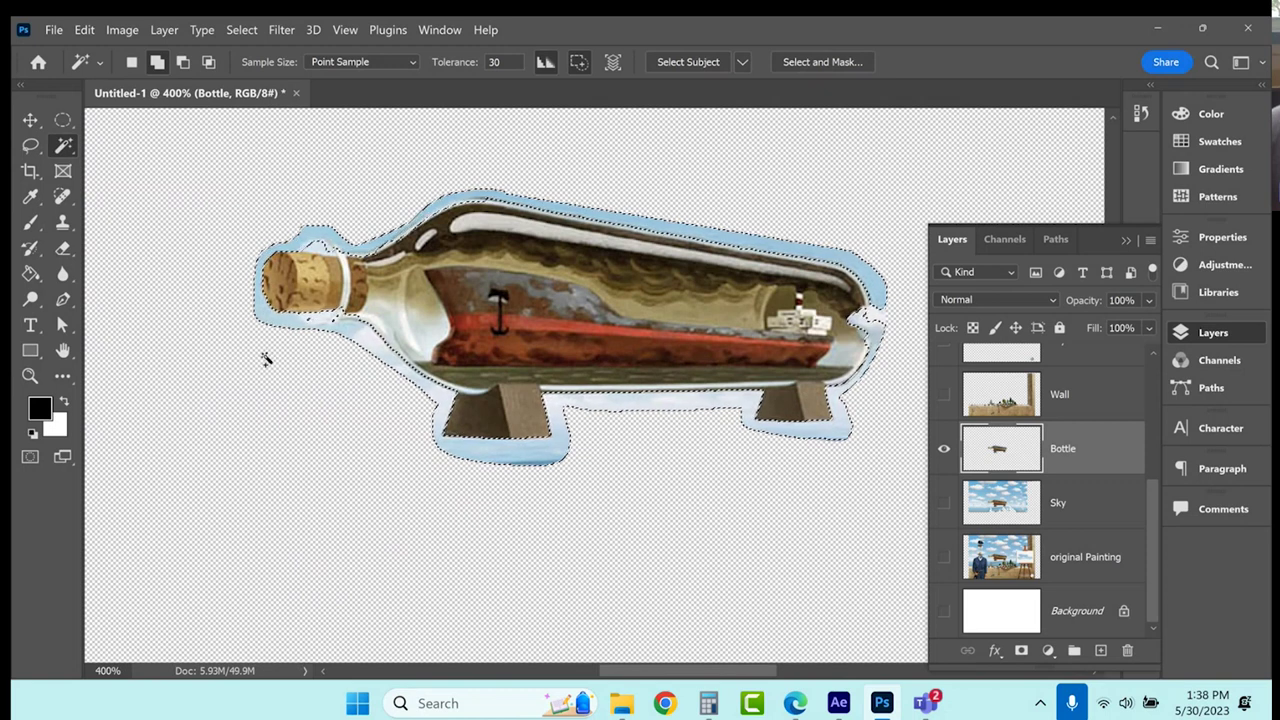
{"action": "left_click", "coordinate": [313, 241], "text": "shift"}
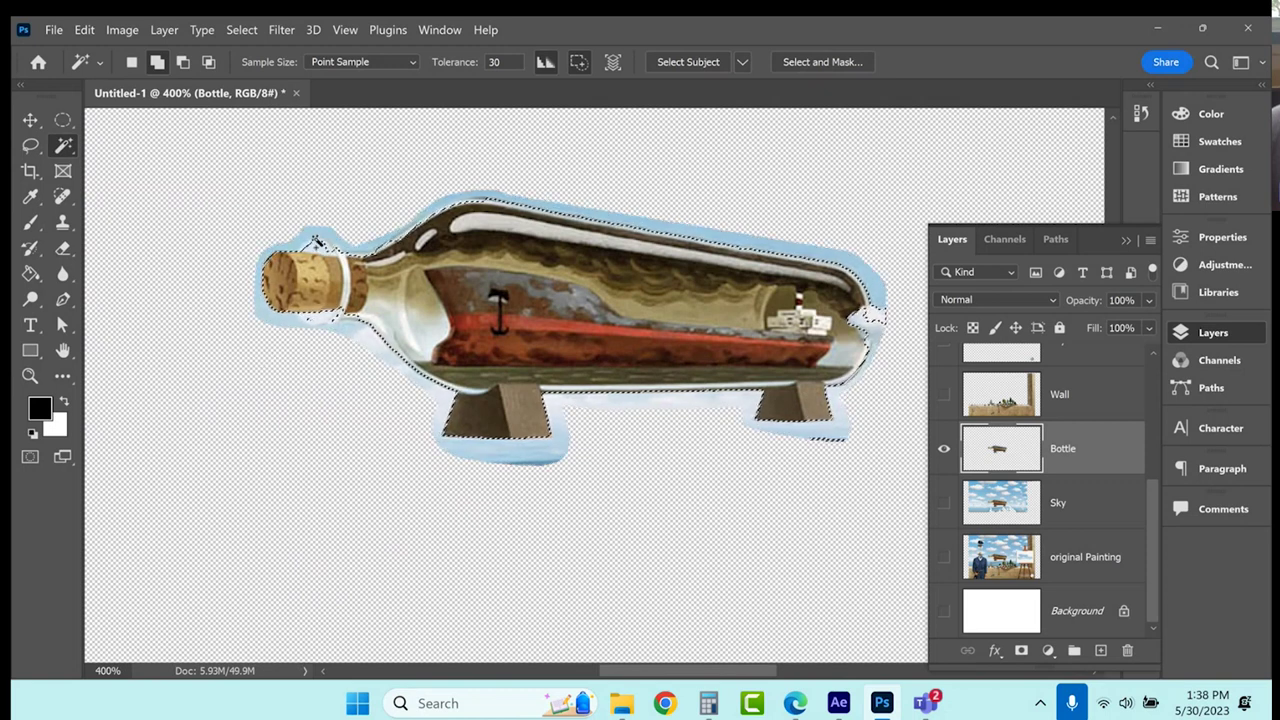
Zoom in on the cork and lasso the halo above it out of the selection.
{"action": "left_click", "coordinate": [31, 145]}
{"action": "left_click", "coordinate": [30, 375]}
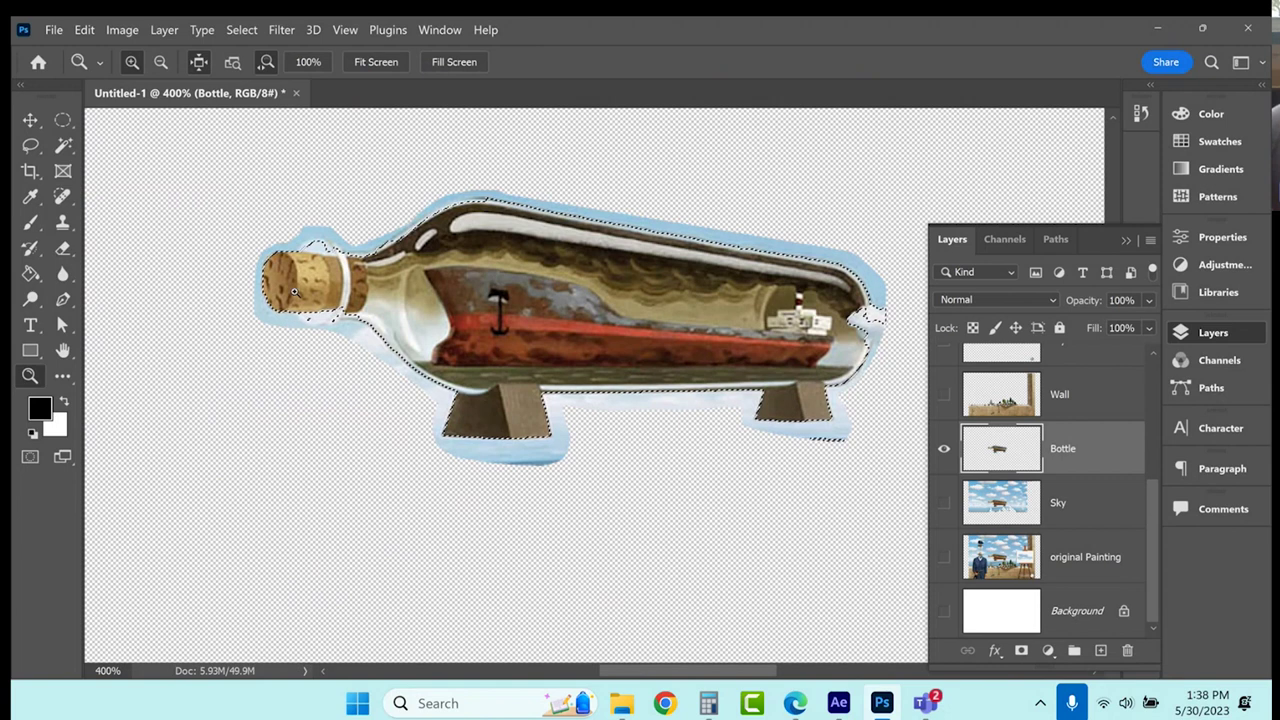
{"action": "left_click", "coordinate": [294, 291]}
{"action": "left_click", "coordinate": [294, 291]}
{"action": "left_click", "coordinate": [294, 291]}
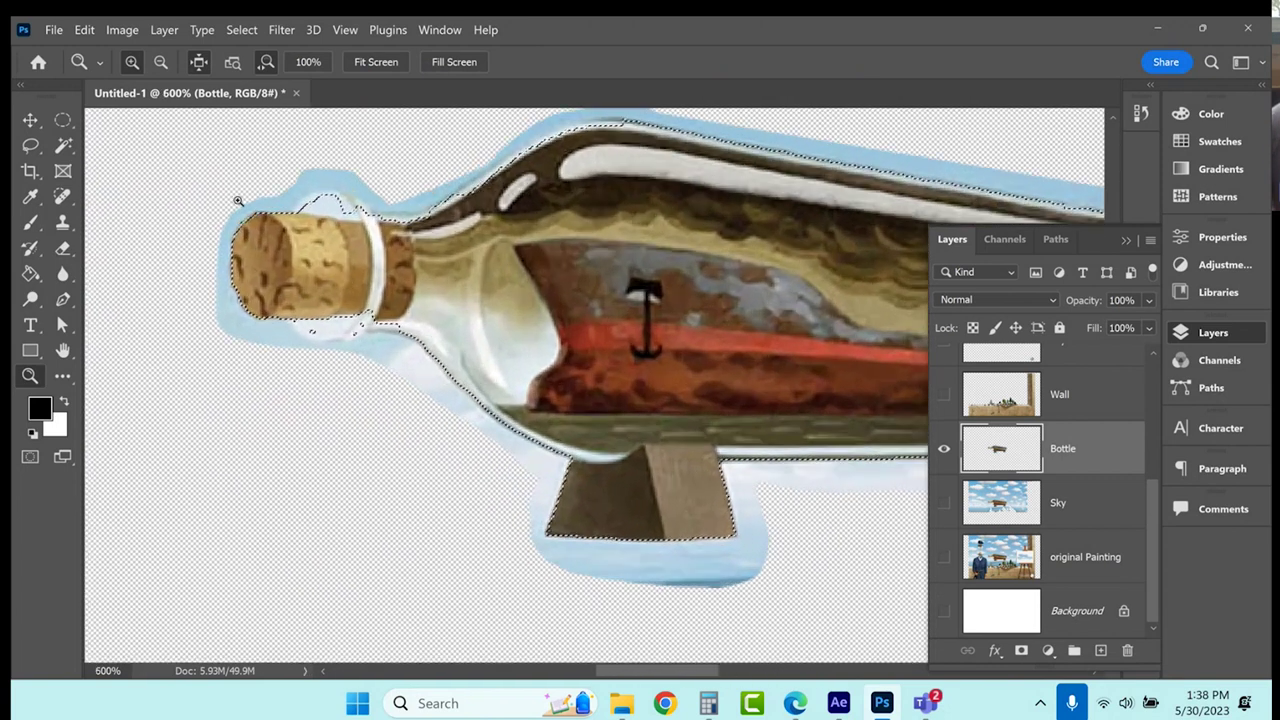
{"action": "left_click", "coordinate": [31, 145]}
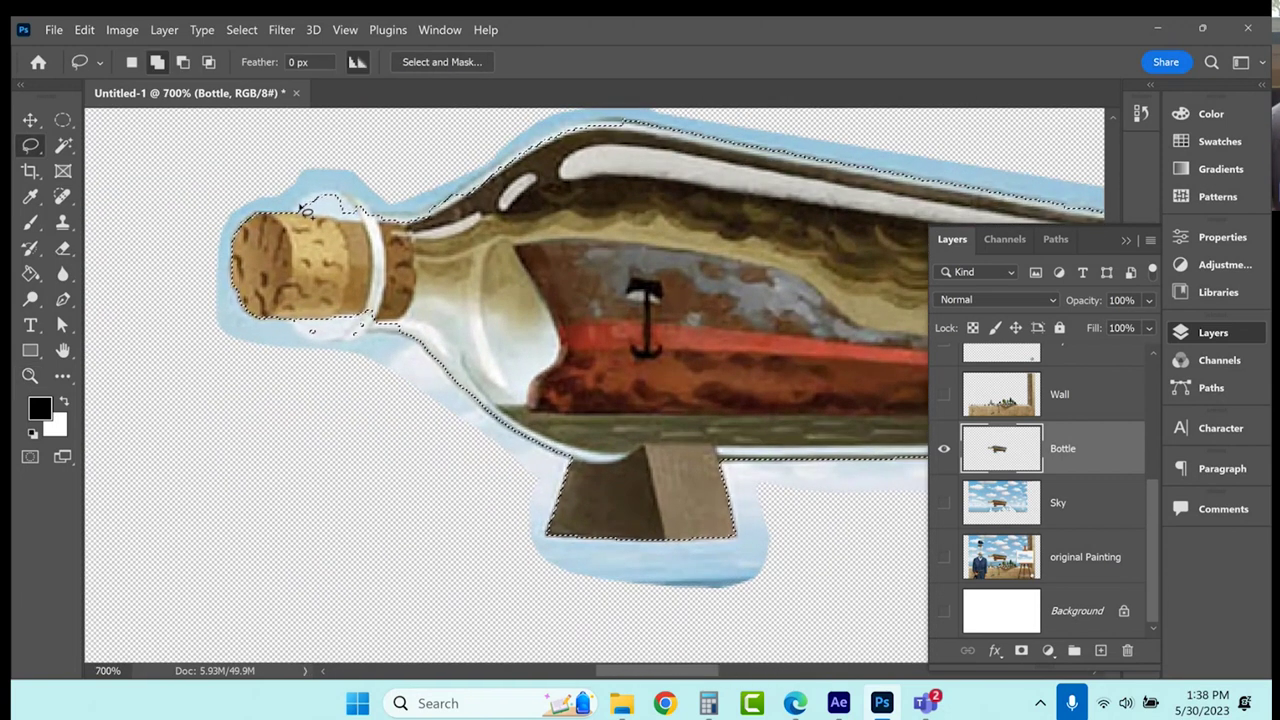
{"action": "left_click_drag", "start_coordinate": [296, 211], "coordinate": [337, 203]}
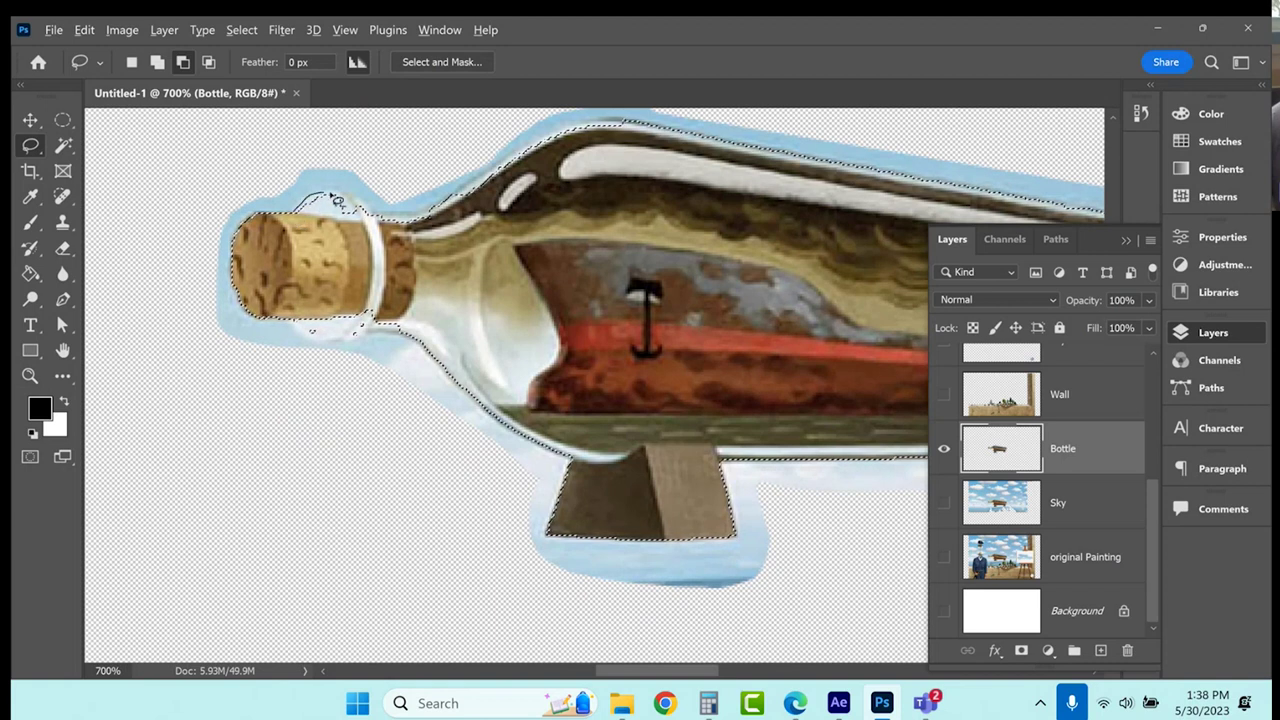
{"action": "left_click_drag", "start_coordinate": [396, 250], "coordinate": [392, 246]}
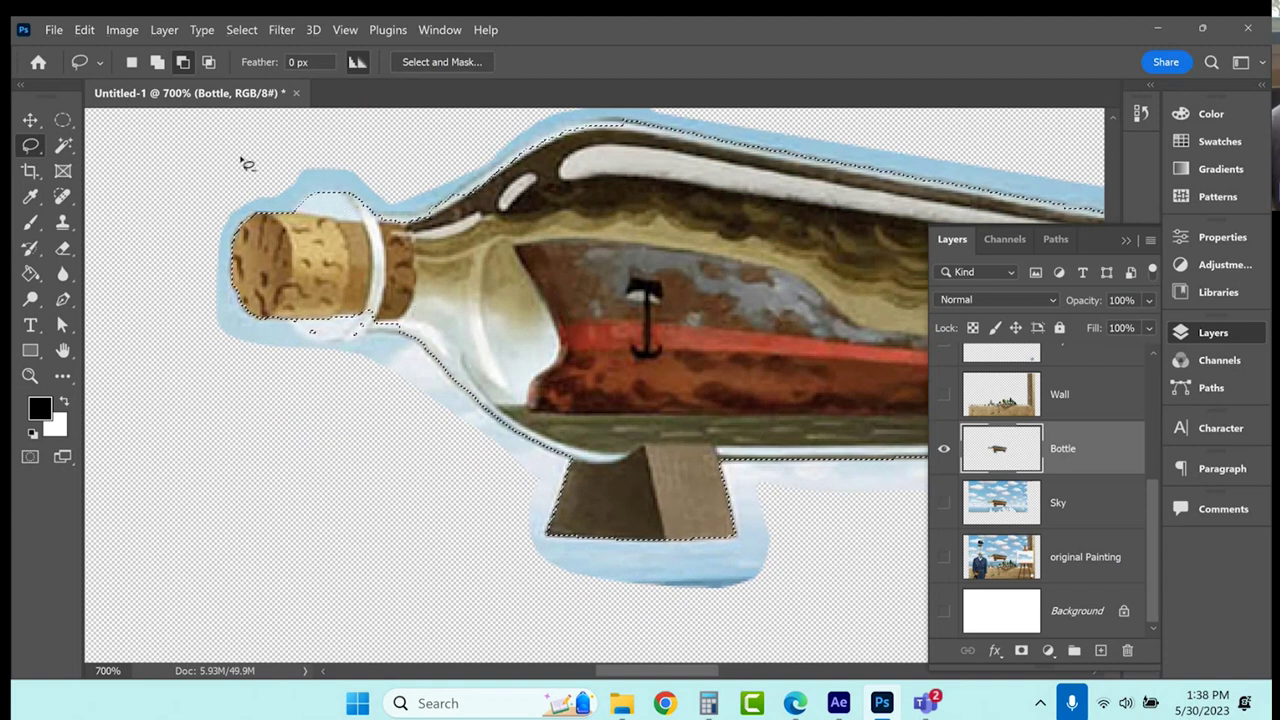
{"action": "left_click", "coordinate": [159, 62]}
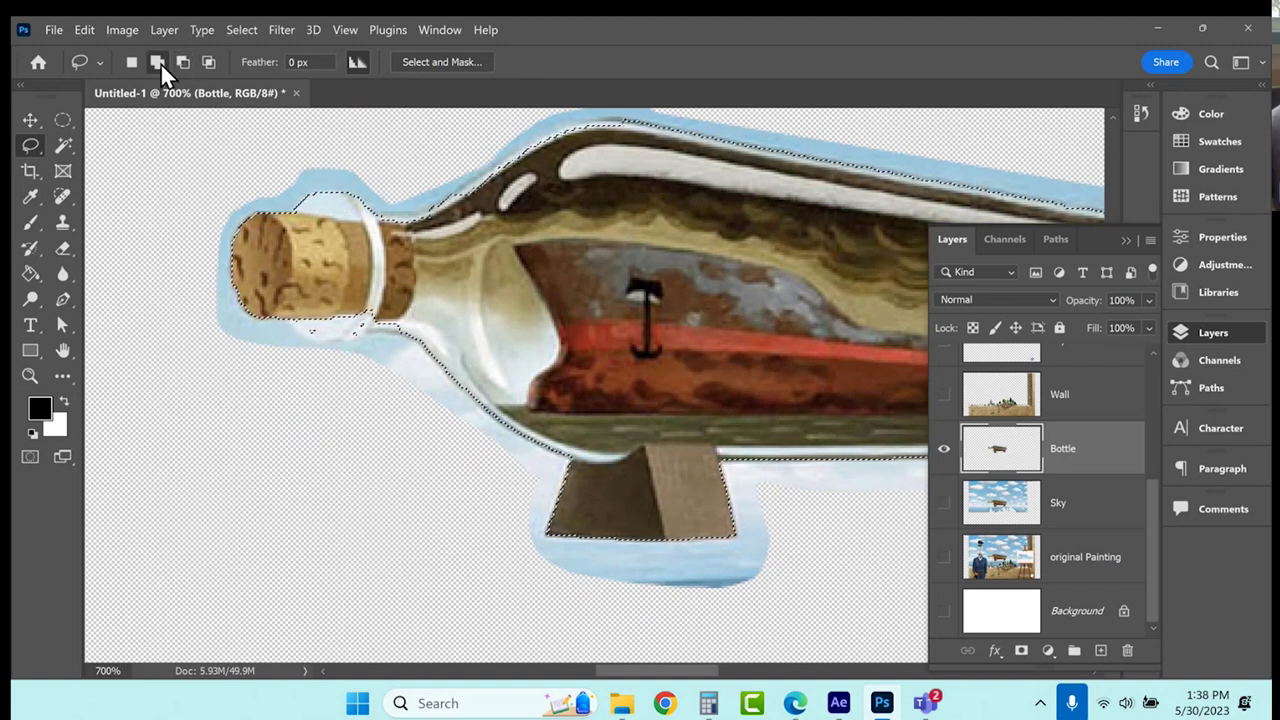
{"action": "mouse_move", "coordinate": [291, 320]}
{"action": "left_mouse_down"}
{"action": "mouse_move", "coordinate": [306, 342]}
{"action": "mouse_move", "coordinate": [402, 342]}
{"action": "mouse_move", "coordinate": [418, 296]}
{"action": "left_mouse_up"}
{"action": "key", "text": "ctrl+z"}
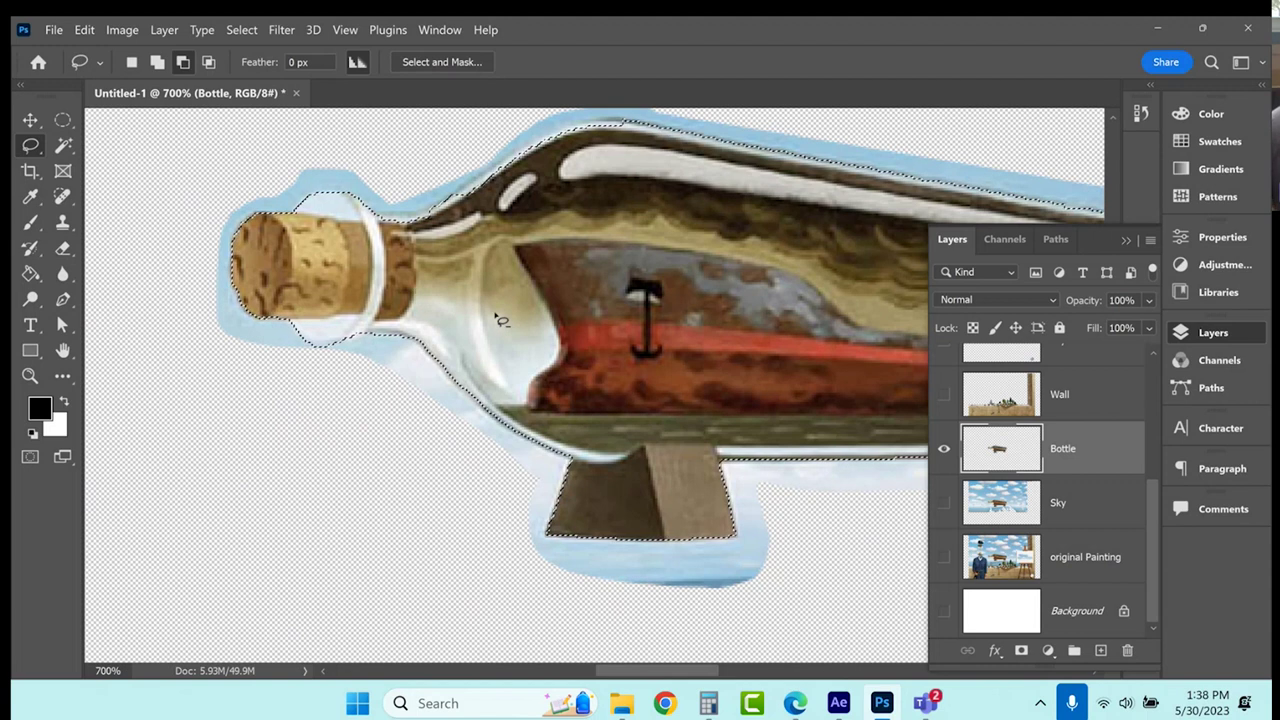
Trim the halo along the bottle's top edge and right end, and remove a stray sliver.
{"action": "left_click_drag", "start_coordinate": [805, 343], "coordinate": [611, 377]}
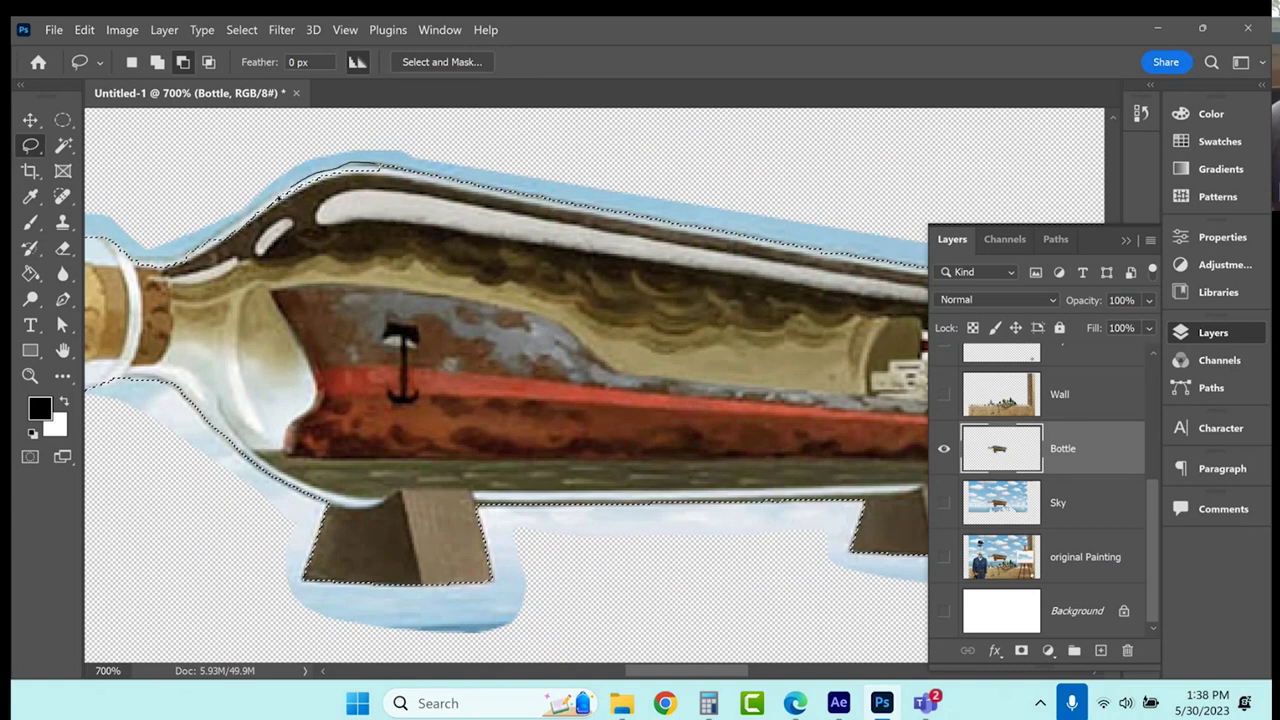
{"action": "left_click_drag", "start_coordinate": [160, 268], "coordinate": [135, 295]}
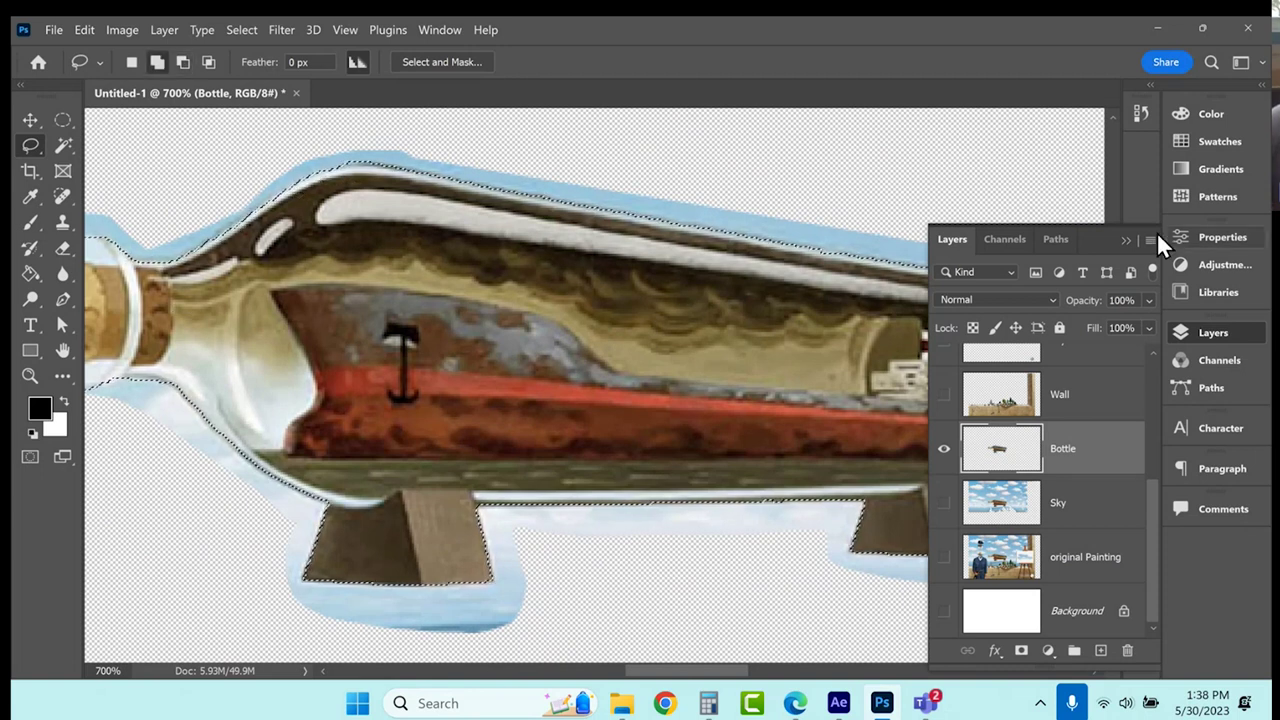
{"action": "left_click", "coordinate": [1125, 240]}
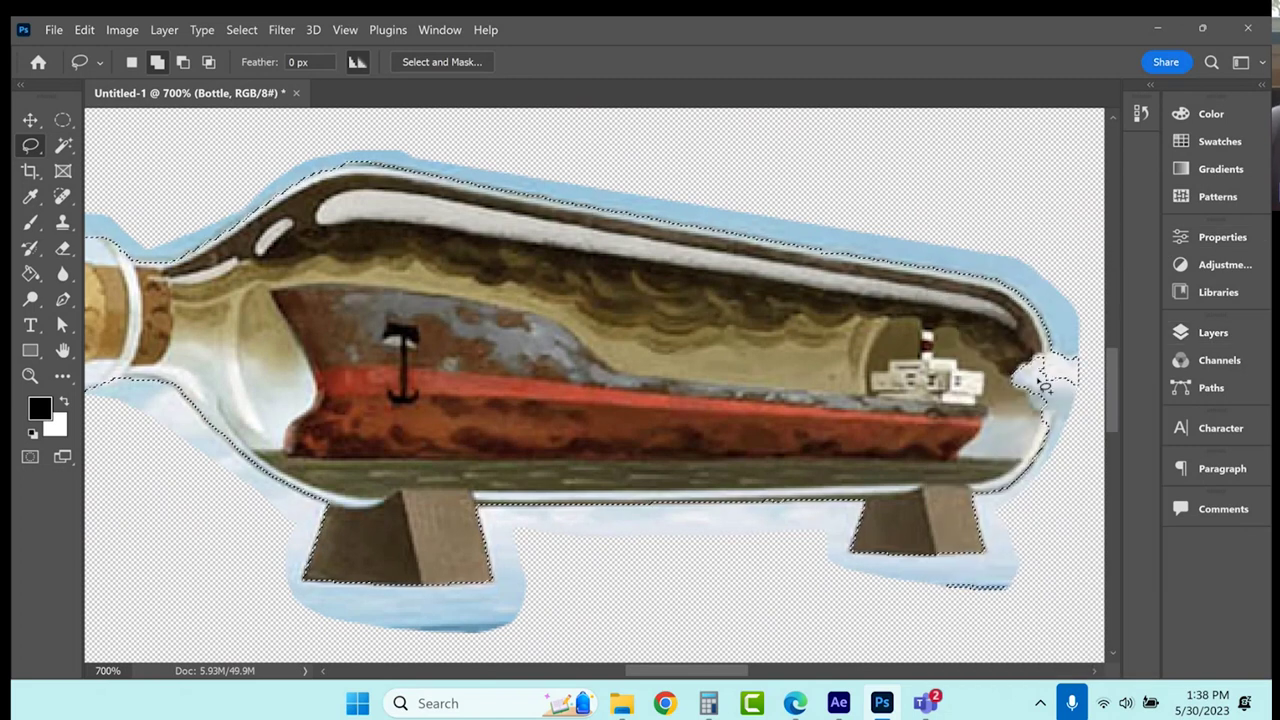
{"action": "key", "text": "alt"}
{"action": "mouse_move", "coordinate": [1056, 360]}
{"action": "left_mouse_down"}
{"action": "mouse_move", "coordinate": [1045, 456]}
{"action": "mouse_move", "coordinate": [990, 368]}
{"action": "mouse_move", "coordinate": [1050, 348]}
{"action": "mouse_move", "coordinate": [1062, 396]}
{"action": "mouse_move", "coordinate": [1097, 345]}
{"action": "mouse_move", "coordinate": [1088, 314]}
{"action": "left_mouse_up"}
{"action": "key", "text": "shift"}
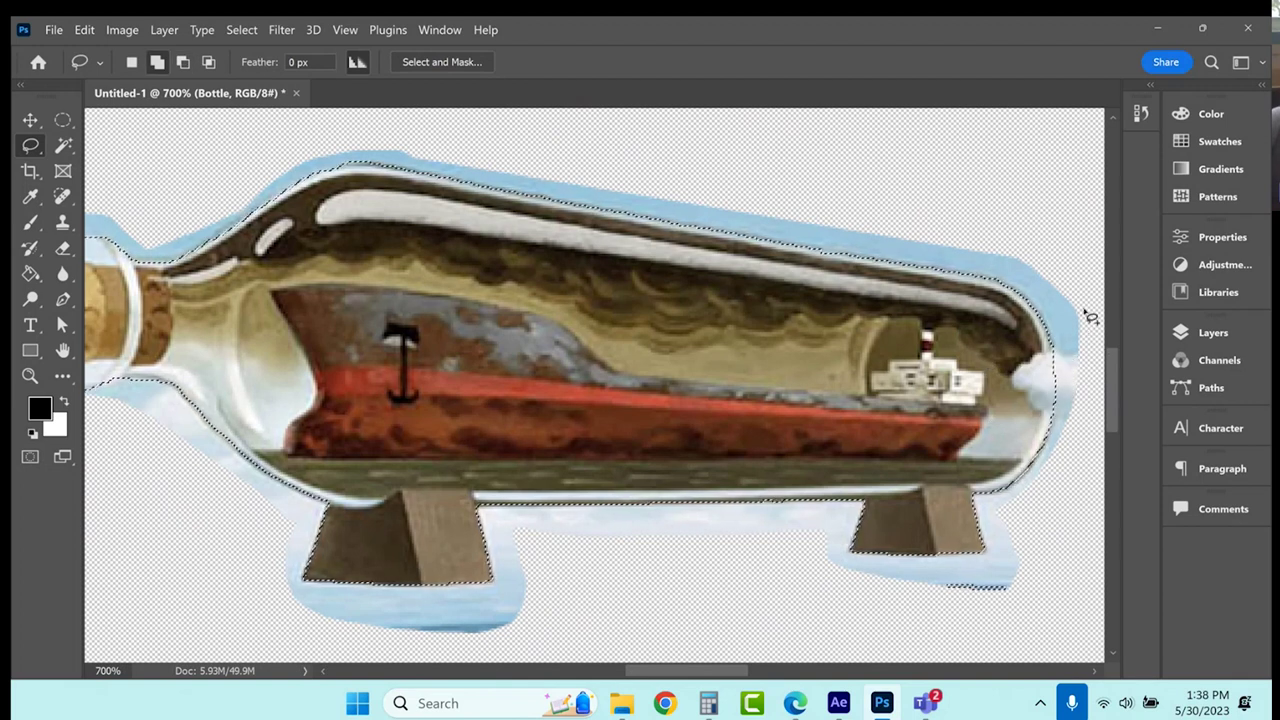
{"action": "left_click_drag", "start_coordinate": [914, 591], "coordinate": [1066, 594]}
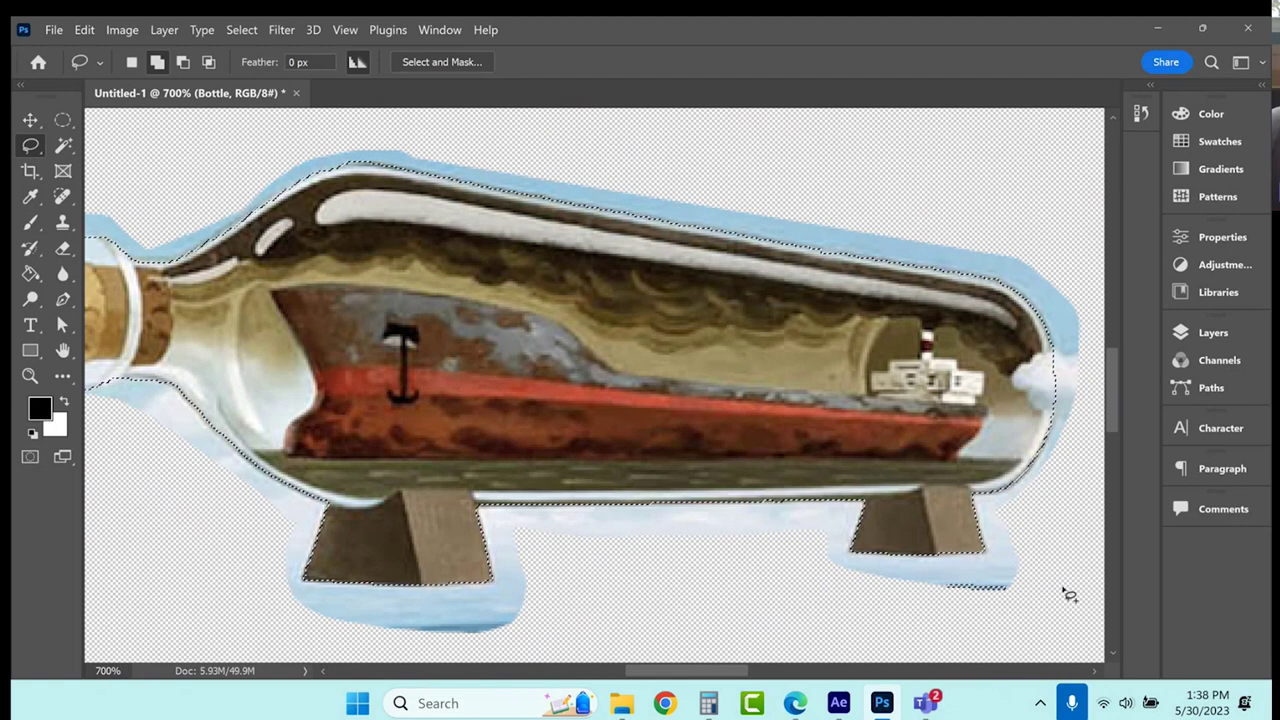
In Select and Mask, refine the bottle selection to Smooth 1, Feather 0.7 px and Shift Edge +34%.
{"action": "left_click", "coordinate": [459, 61]}
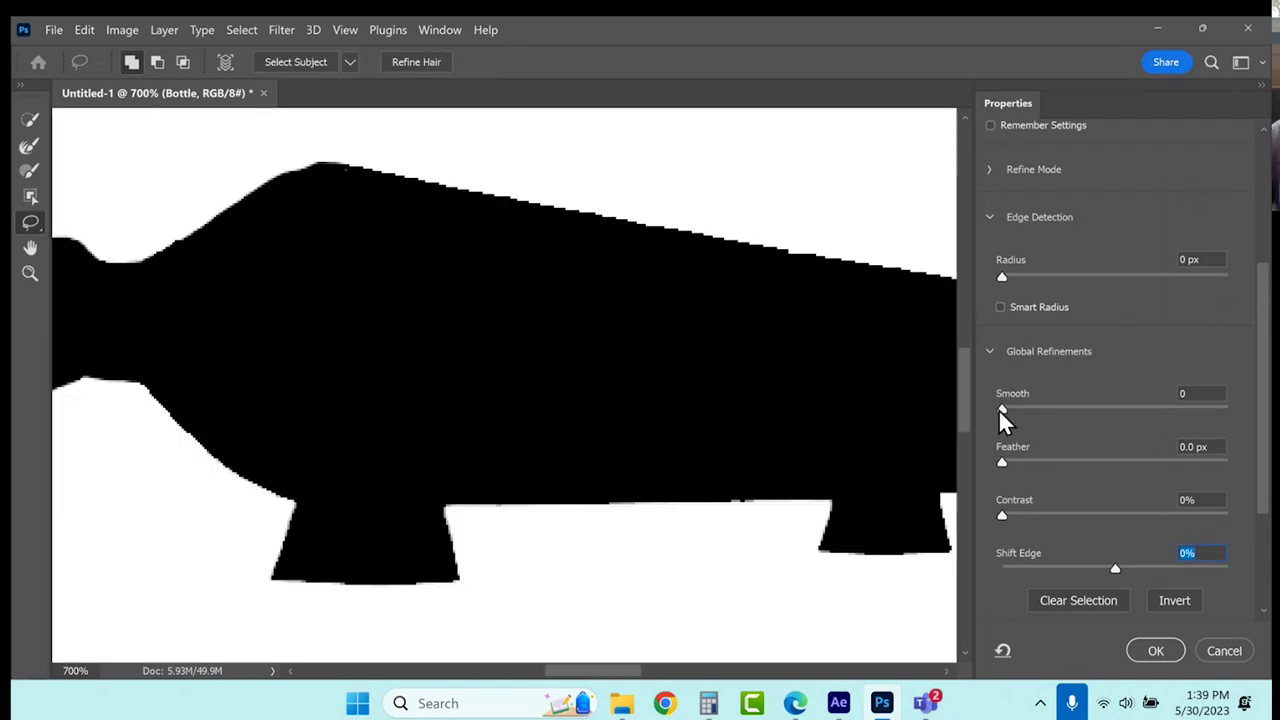
{"action": "left_click_drag", "start_coordinate": [1015, 412], "coordinate": [1006, 404]}
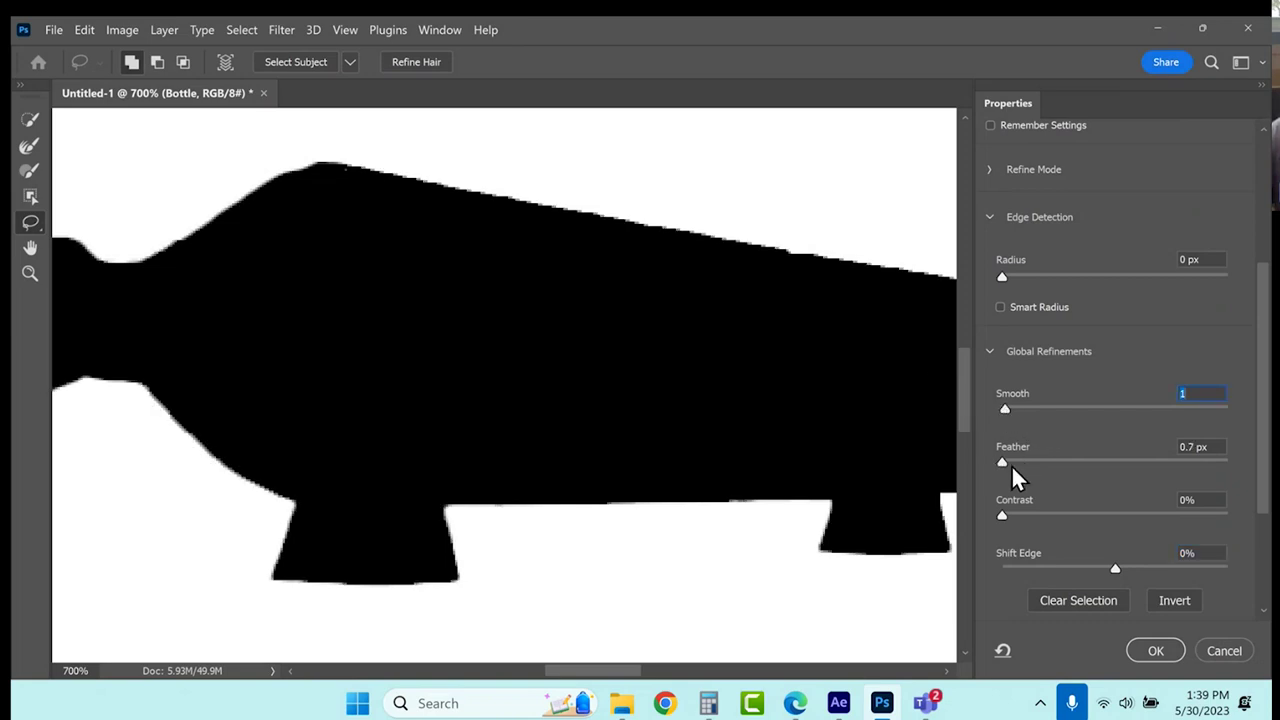
{"action": "left_click", "coordinate": [1011, 465]}
{"action": "left_click_drag", "start_coordinate": [1111, 567], "coordinate": [1153, 568]}
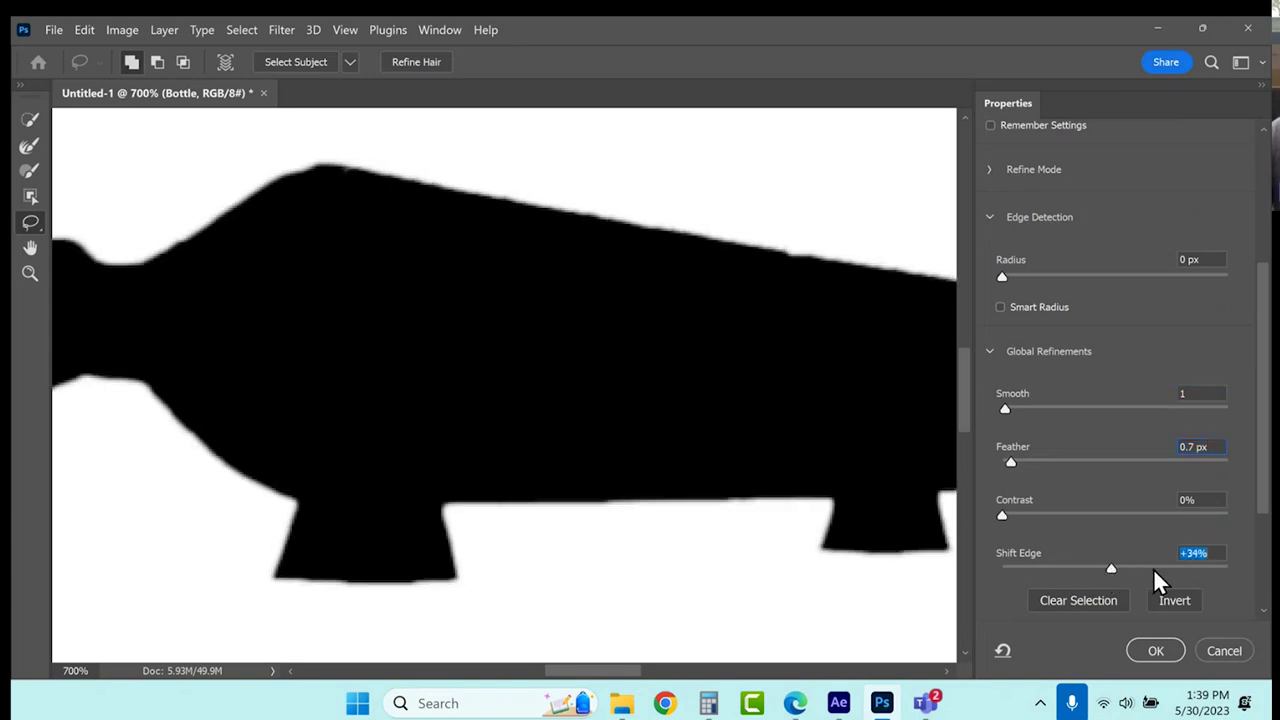
{"action": "left_click", "coordinate": [1152, 651]}
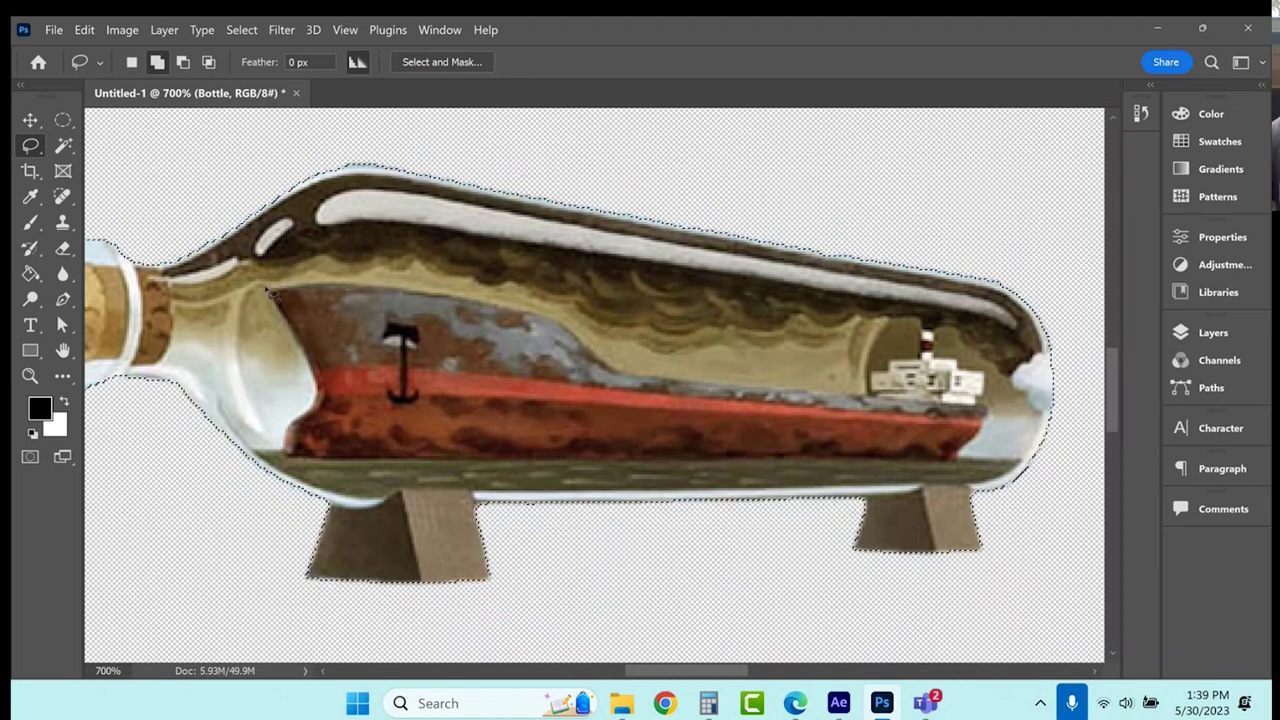
Hide the Bottle layer, show the Sky layer and zoom out to 300%.
{"action": "left_click", "coordinate": [131, 62]}
{"action": "left_click_drag", "start_coordinate": [204, 208], "coordinate": [204, 208]}
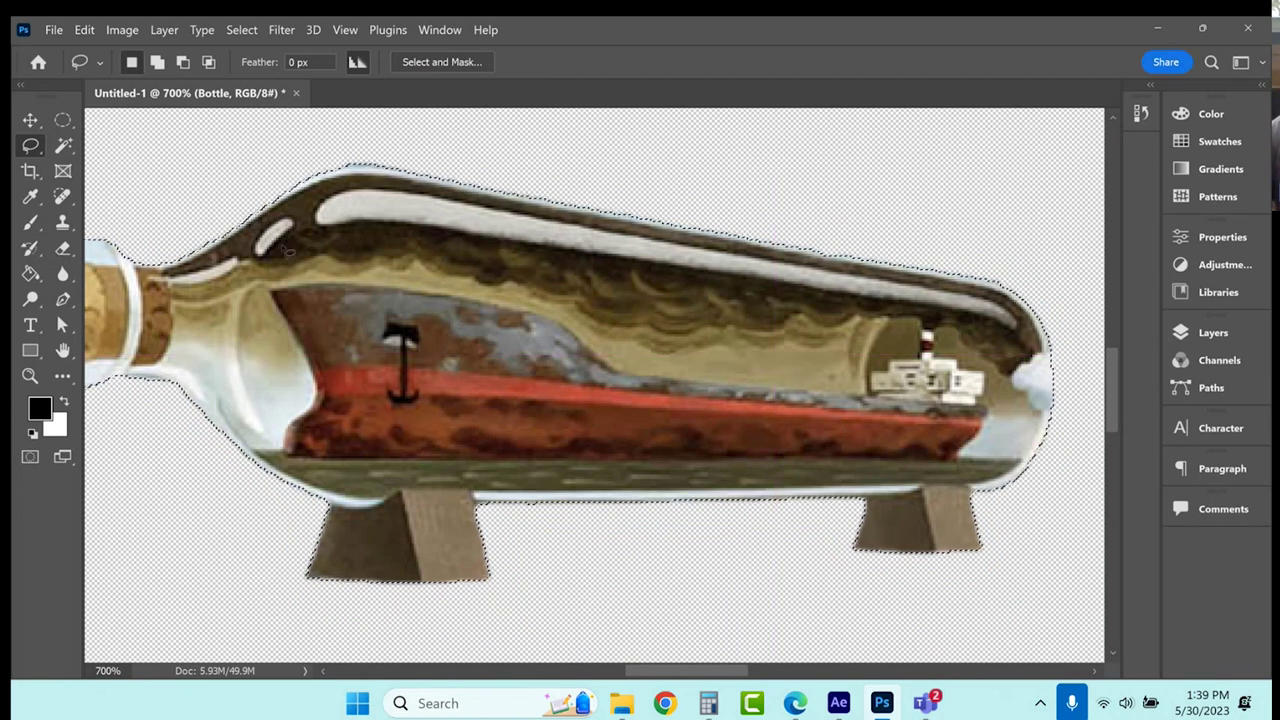
{"action": "left_click_drag", "start_coordinate": [1177, 333], "coordinate": [1185, 370]}
{"action": "left_click", "coordinate": [1183, 363]}
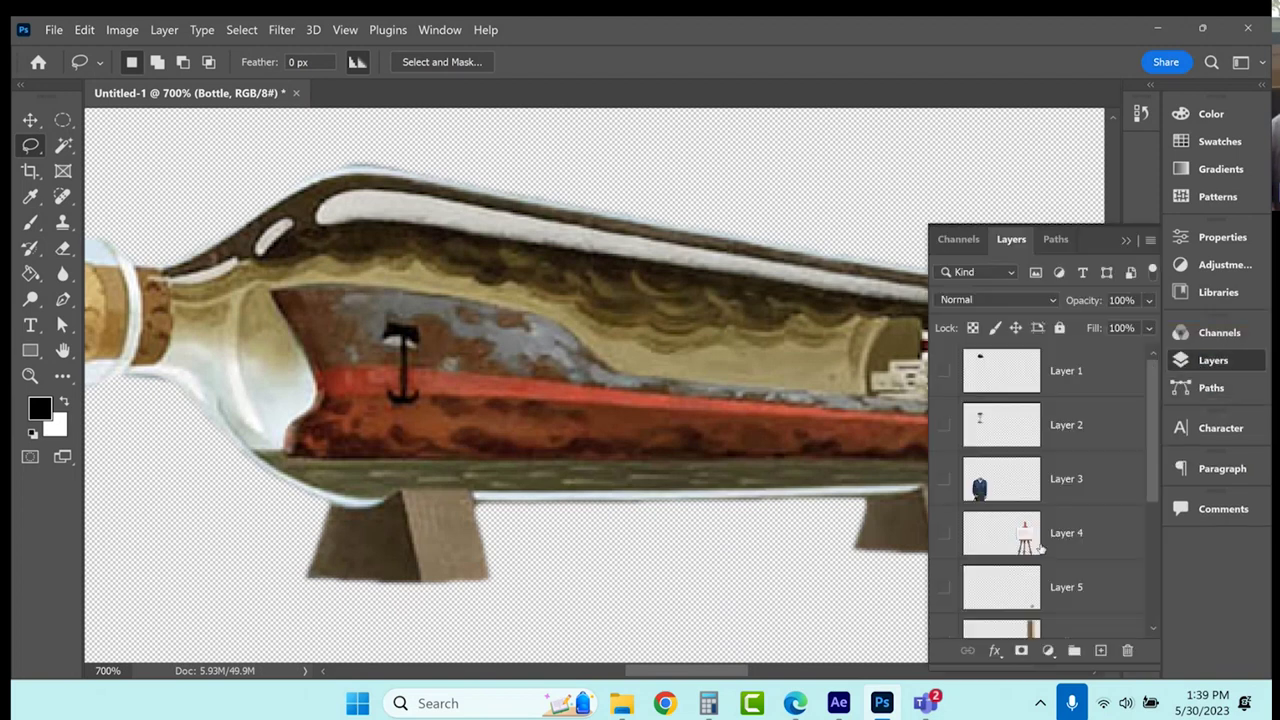
{"action": "scroll", "coordinate": [1010, 561], "scroll_direction": "down", "scroll_amount": 5}
{"action": "left_click", "coordinate": [944, 450]}
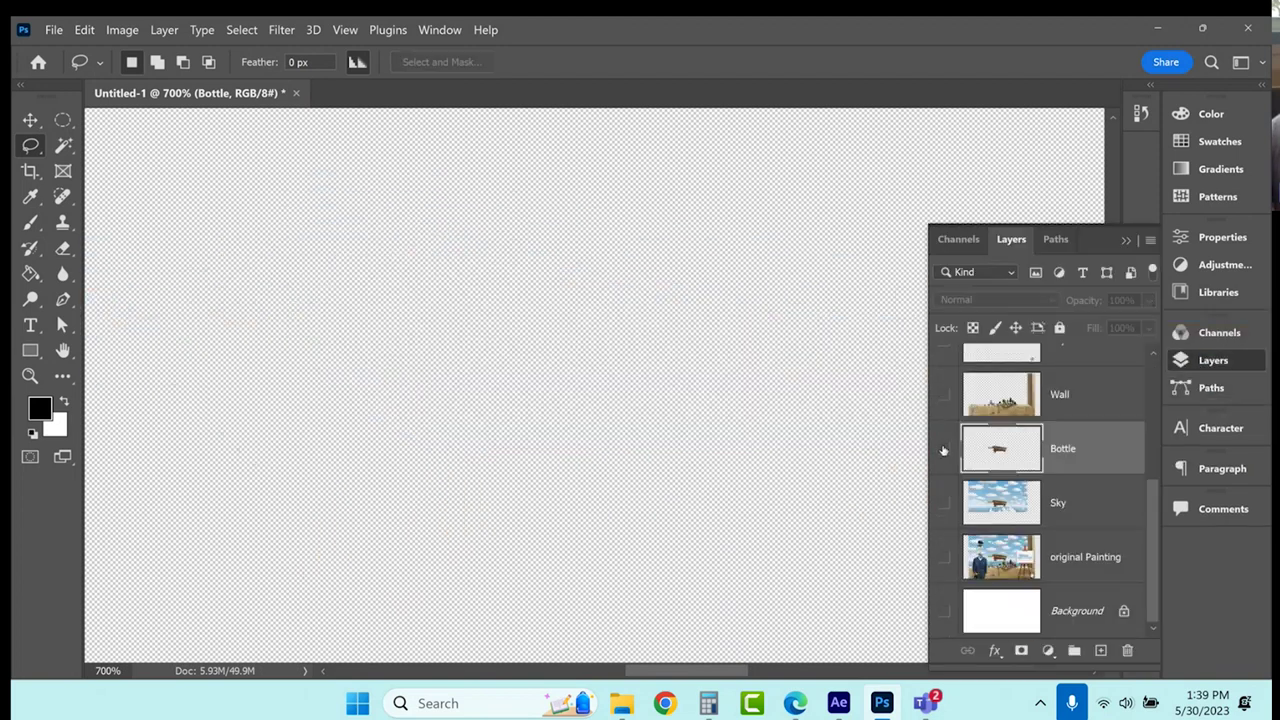
{"action": "left_click", "coordinate": [944, 503]}
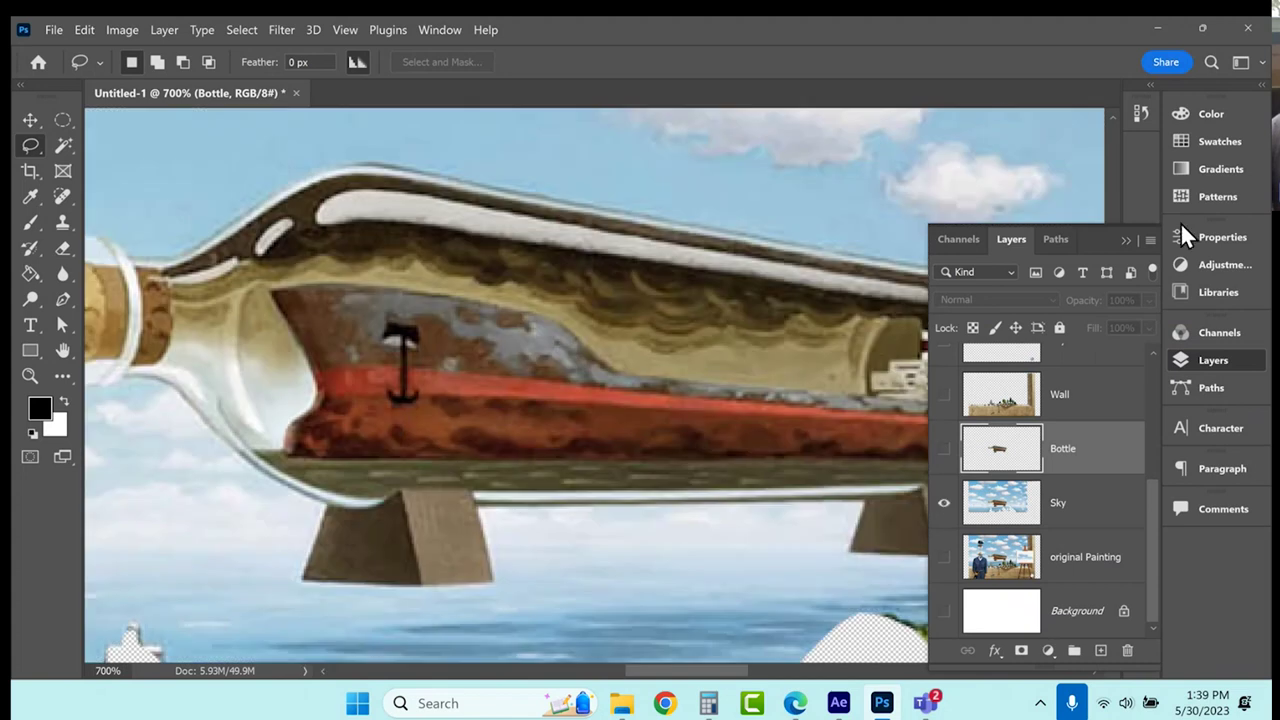
{"action": "left_click", "coordinate": [1128, 239]}
{"action": "key", "text": "ctrl+minus"}
{"action": "key", "text": "ctrl+minus"}
{"action": "key", "text": "ctrl+minus"}
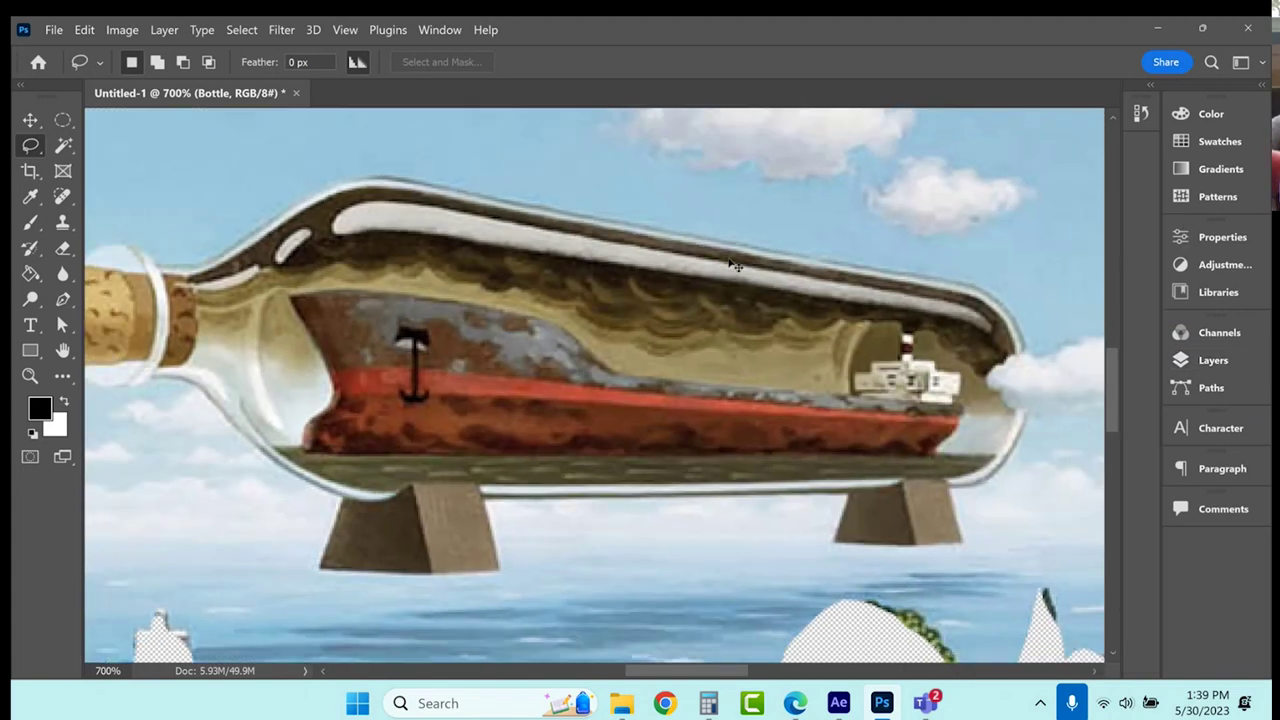
{"action": "key", "text": "ctrl+minus"}
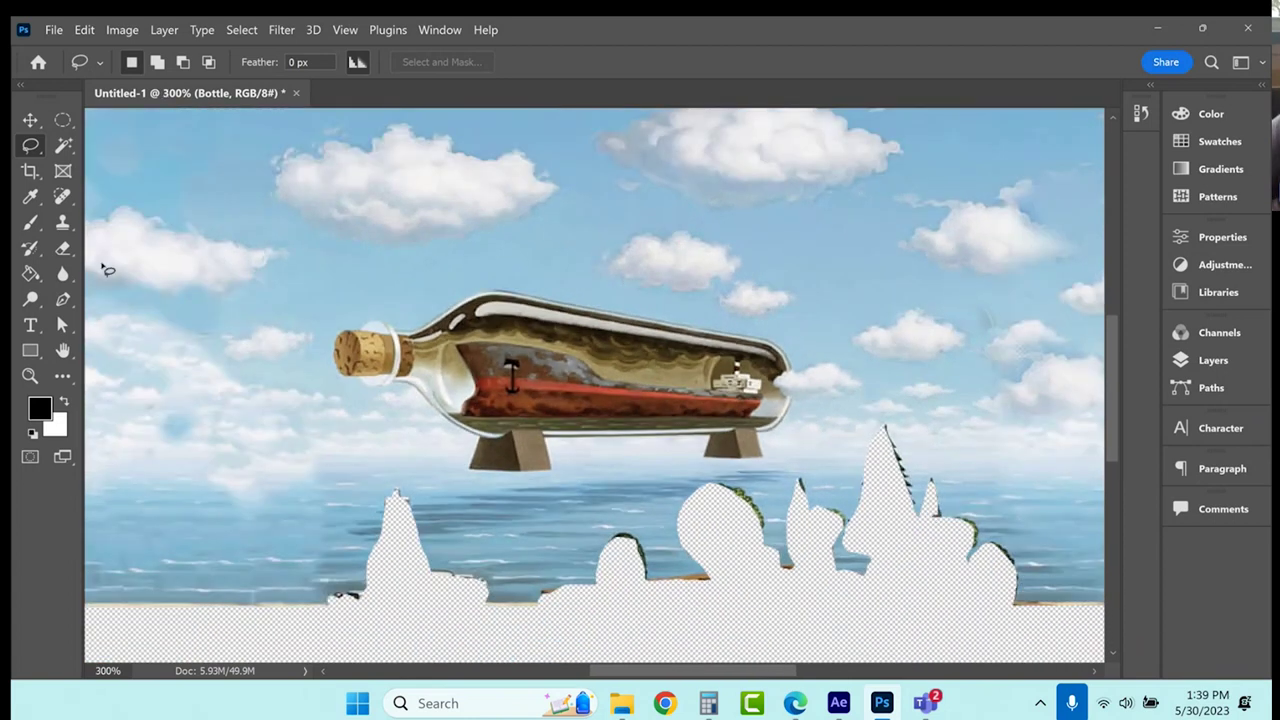
Make the Sky layer active with the Clone Stamp tool selected.
{"action": "left_click", "coordinate": [64, 225]}
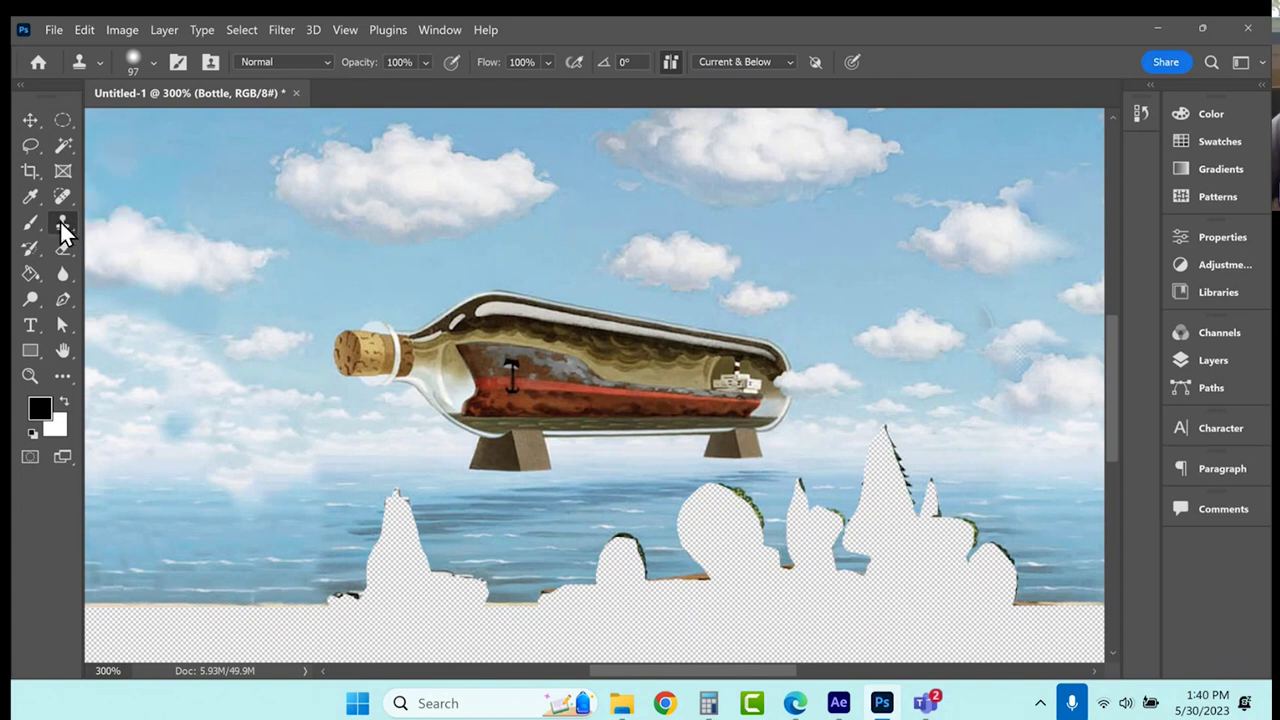
{"action": "left_click", "coordinate": [29, 222]}
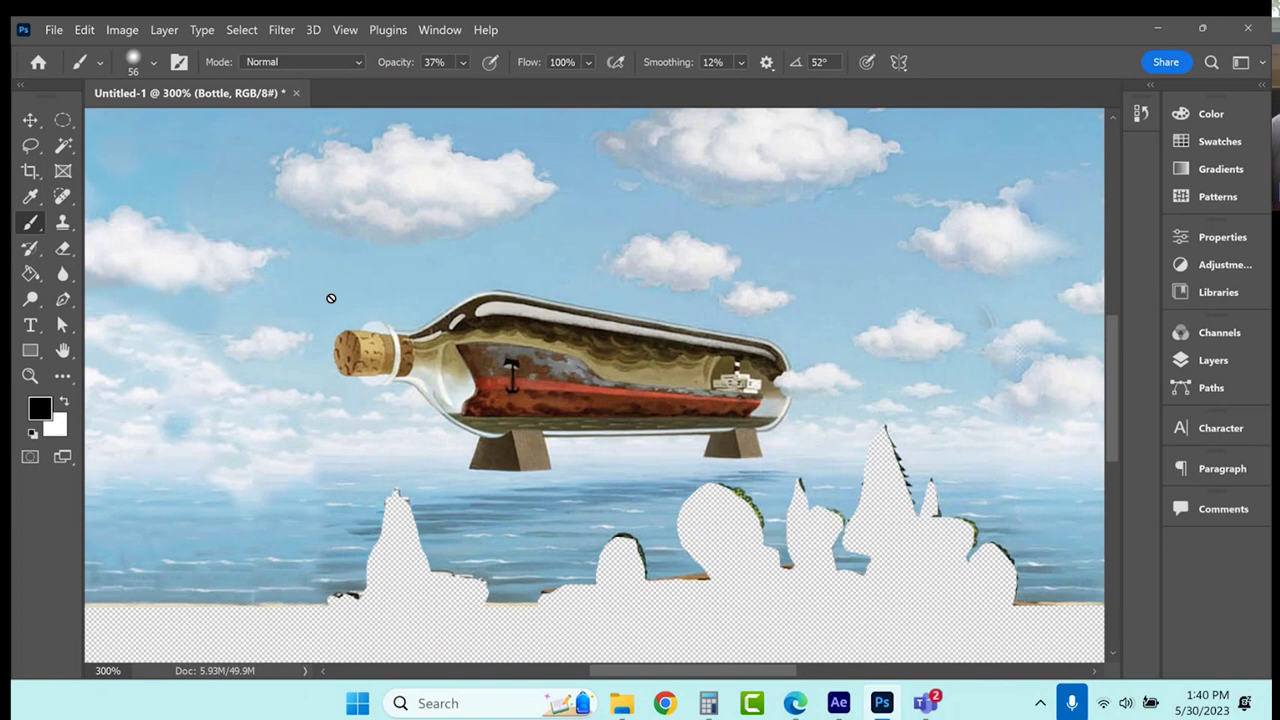
{"action": "left_click", "coordinate": [1215, 362]}
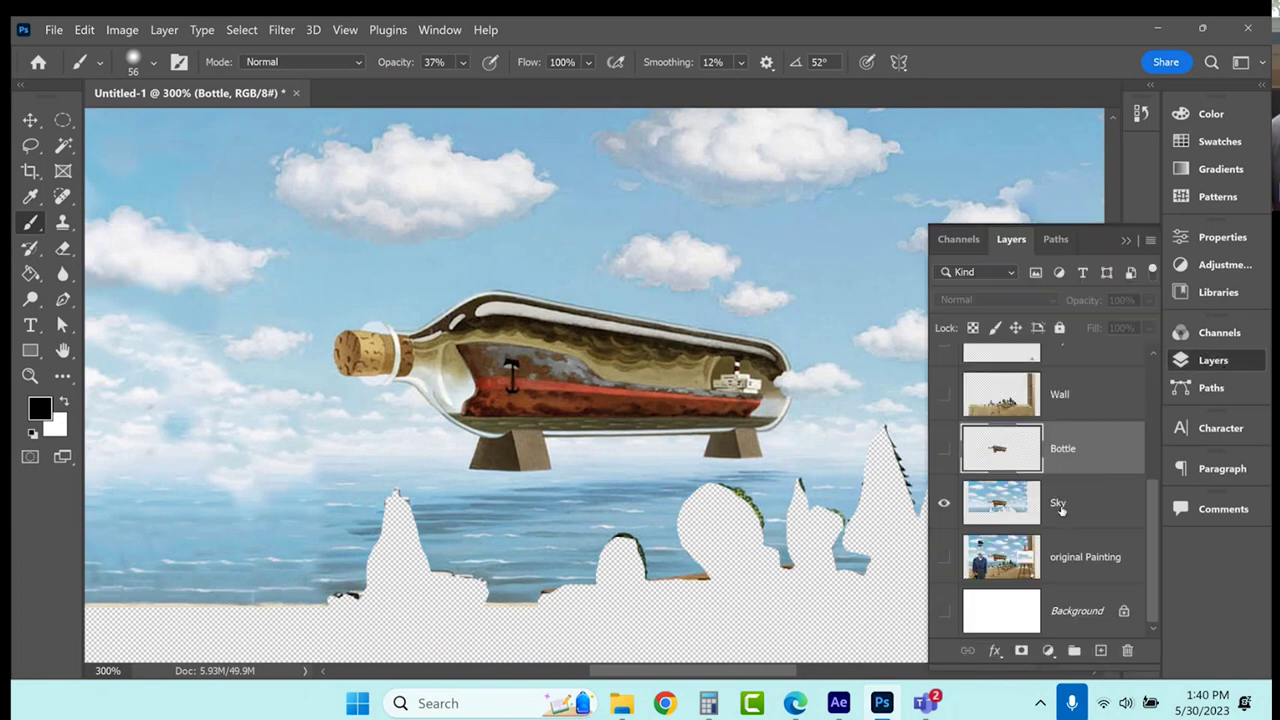
{"action": "left_click", "coordinate": [1061, 505]}
{"action": "left_click", "coordinate": [1125, 240]}
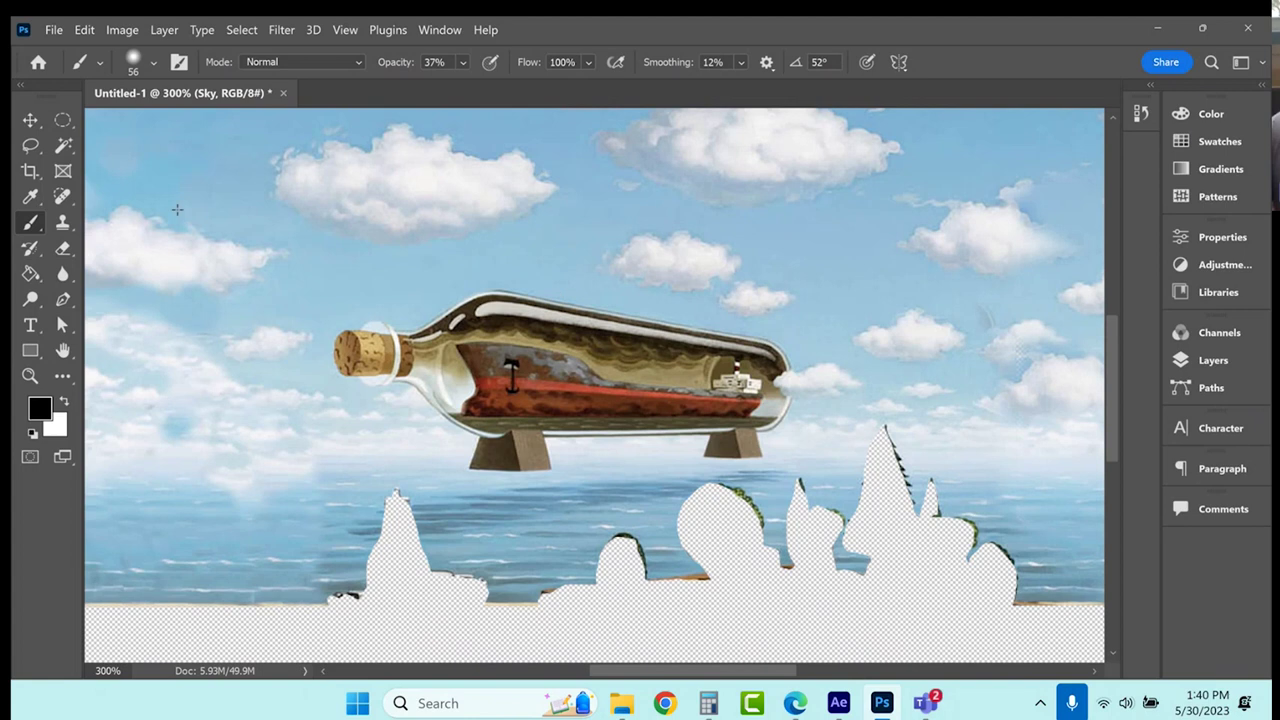
{"action": "left_click", "coordinate": [61, 222]}
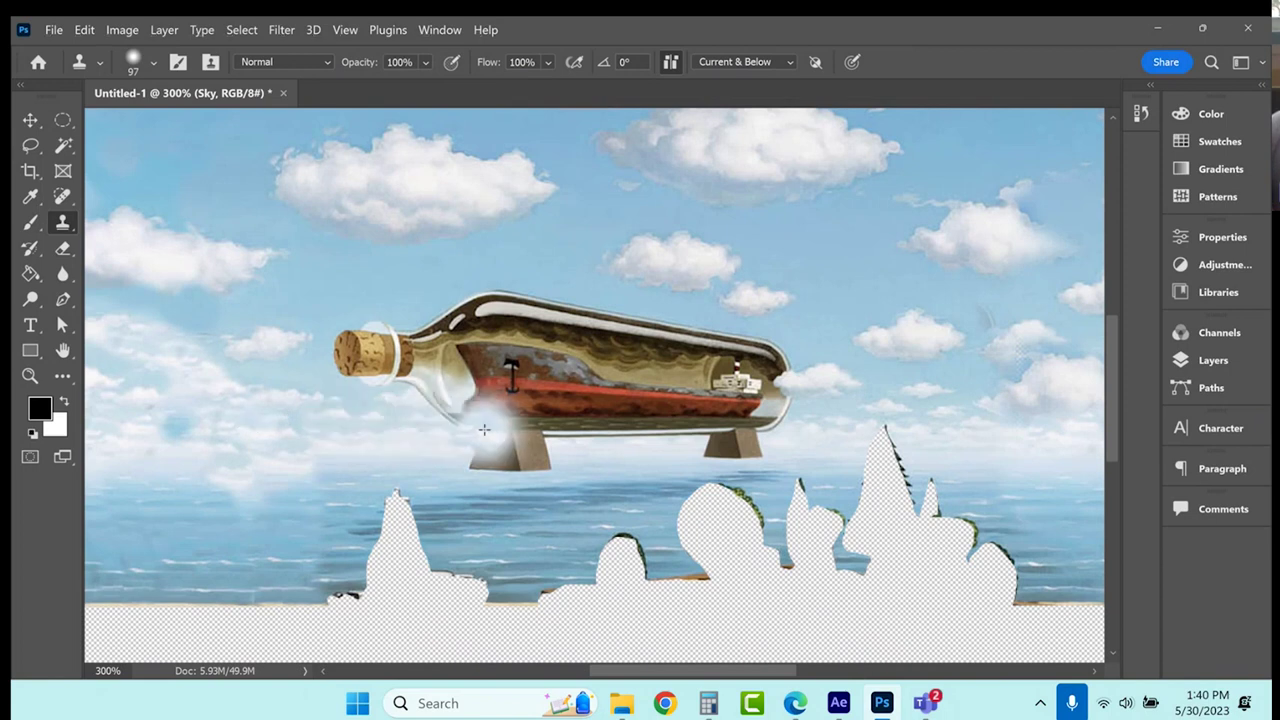
Clone clean sky over the spot where the bottle sat.
{"action": "mouse_move", "coordinate": [481, 443]}
{"action": "left_mouse_down"}
{"action": "mouse_move", "coordinate": [507, 450]}
{"action": "mouse_move", "coordinate": [525, 420]}
{"action": "mouse_move", "coordinate": [465, 386]}
{"action": "mouse_move", "coordinate": [351, 366]}
{"action": "mouse_move", "coordinate": [400, 358]}
{"action": "mouse_move", "coordinate": [386, 347]}
{"action": "mouse_move", "coordinate": [345, 365]}
{"action": "mouse_move", "coordinate": [520, 340]}
{"action": "mouse_move", "coordinate": [482, 321]}
{"action": "mouse_move", "coordinate": [609, 361]}
{"action": "mouse_move", "coordinate": [571, 391]}
{"action": "mouse_move", "coordinate": [591, 405]}
{"action": "mouse_move", "coordinate": [565, 400]}
{"action": "left_mouse_up"}
{"action": "left_click", "coordinate": [437, 401], "text": "alt"}
{"action": "mouse_move", "coordinate": [734, 394]}
{"action": "left_mouse_down"}
{"action": "mouse_move", "coordinate": [743, 434]}
{"action": "mouse_move", "coordinate": [796, 391]}
{"action": "mouse_move", "coordinate": [747, 343]}
{"action": "mouse_move", "coordinate": [616, 318]}
{"action": "mouse_move", "coordinate": [681, 373]}
{"action": "mouse_move", "coordinate": [646, 408]}
{"action": "mouse_move", "coordinate": [586, 354]}
{"action": "mouse_move", "coordinate": [620, 414]}
{"action": "mouse_move", "coordinate": [646, 405]}
{"action": "left_mouse_up"}
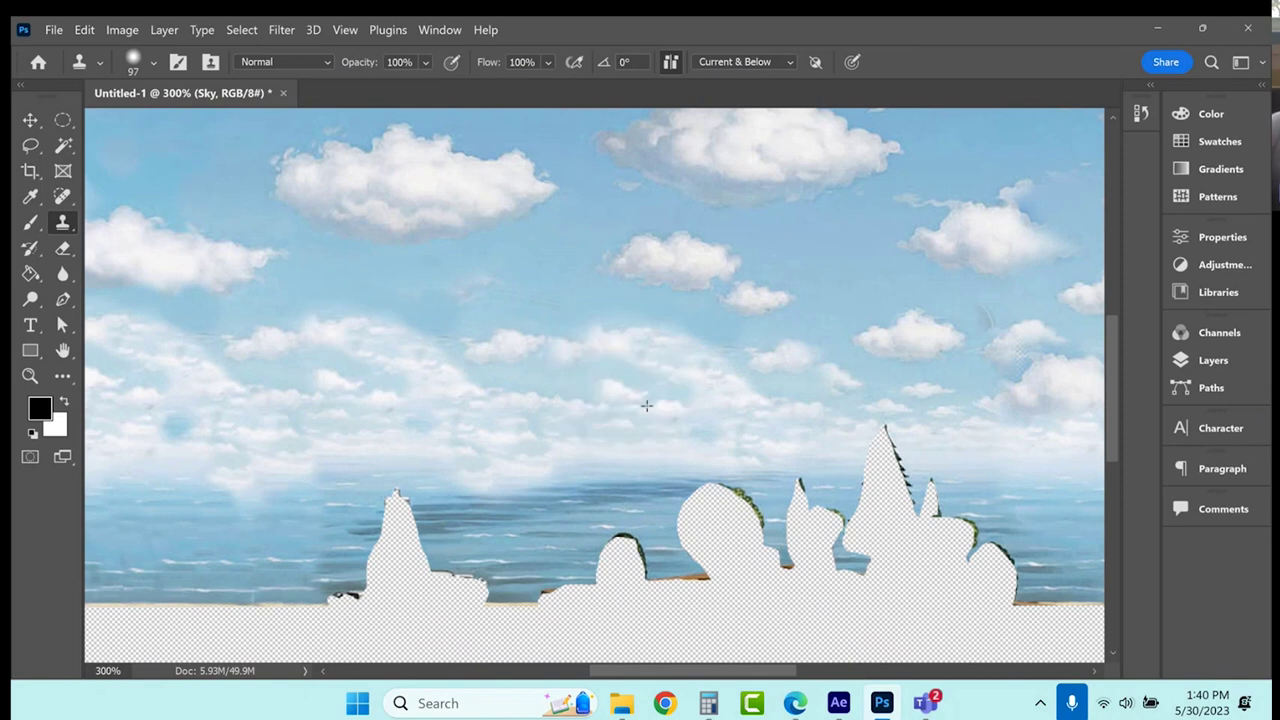
{"action": "scroll", "coordinate": [580, 371], "scroll_direction": "down", "scroll_amount": 3}
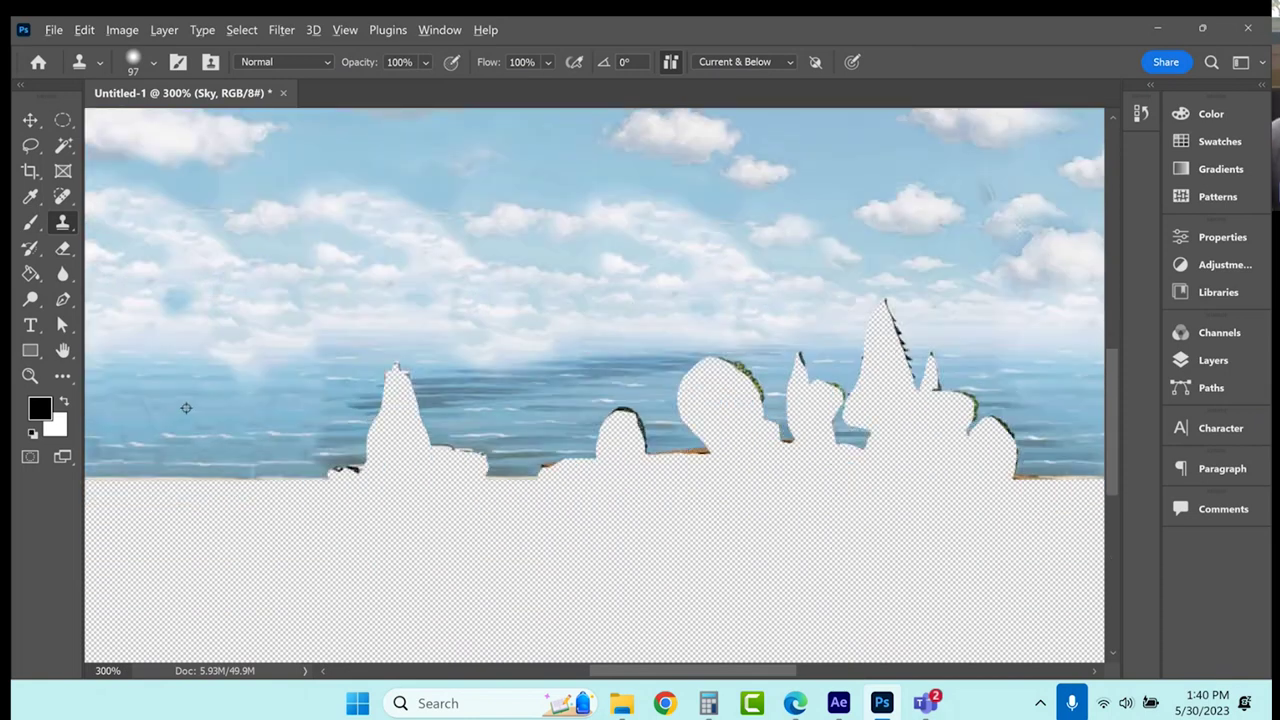
Clone sea and sky into the horizon gaps and over the right rock spike.
{"action": "mouse_move", "coordinate": [610, 440]}
{"action": "left_mouse_down"}
{"action": "mouse_move", "coordinate": [540, 433]}
{"action": "mouse_move", "coordinate": [587, 451]}
{"action": "mouse_move", "coordinate": [821, 408]}
{"action": "mouse_move", "coordinate": [721, 399]}
{"action": "mouse_move", "coordinate": [821, 454]}
{"action": "mouse_move", "coordinate": [990, 463]}
{"action": "mouse_move", "coordinate": [734, 463]}
{"action": "mouse_move", "coordinate": [680, 485]}
{"action": "left_mouse_up"}
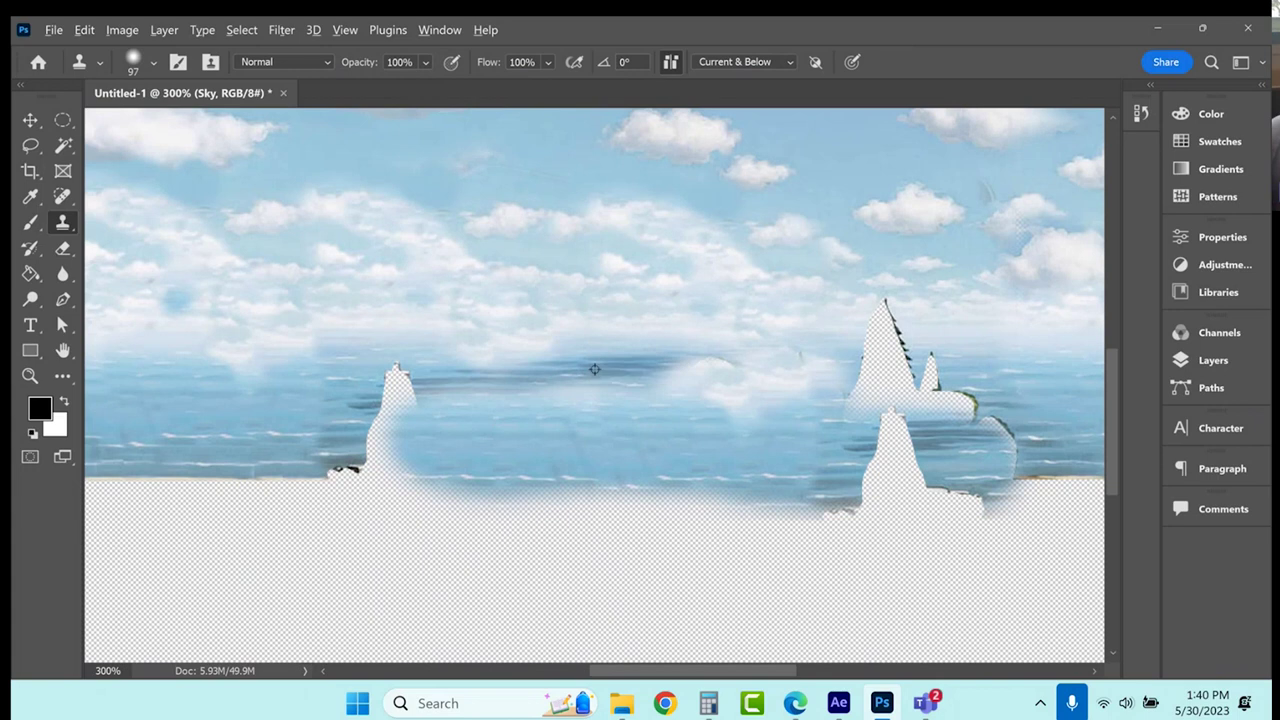
{"action": "mouse_move", "coordinate": [398, 395]}
{"action": "left_mouse_down"}
{"action": "mouse_move", "coordinate": [420, 425]}
{"action": "mouse_move", "coordinate": [345, 463]}
{"action": "mouse_move", "coordinate": [475, 464]}
{"action": "left_mouse_up"}
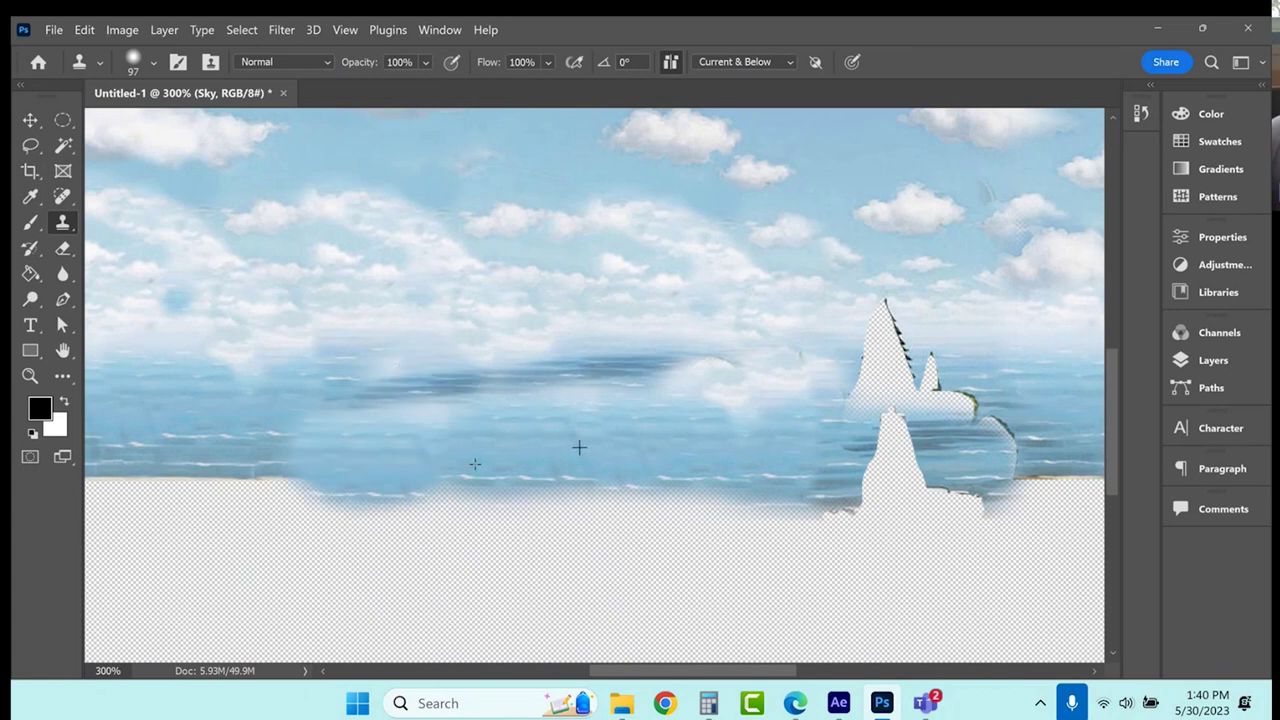
{"action": "left_click_drag", "start_coordinate": [579, 447], "coordinate": [455, 492]}
{"action": "left_click", "coordinate": [287, 414]}
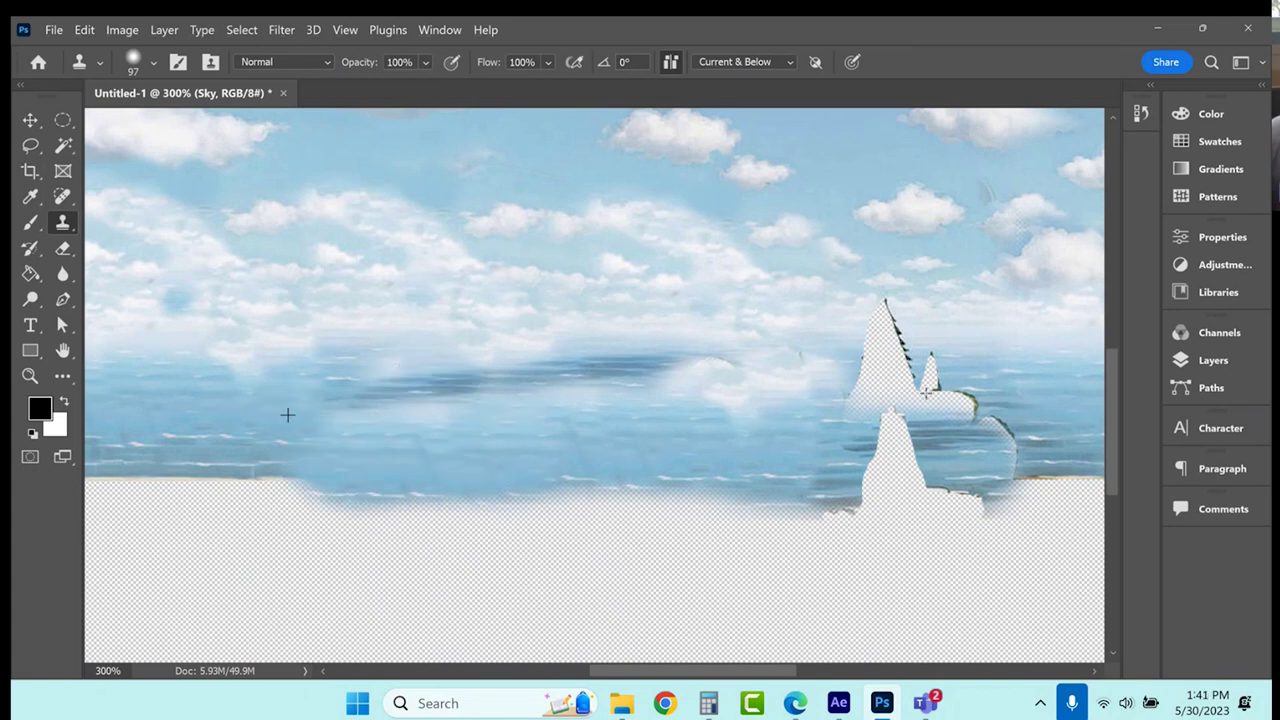
{"action": "mouse_move", "coordinate": [900, 340]}
{"action": "left_mouse_down"}
{"action": "mouse_move", "coordinate": [975, 400]}
{"action": "mouse_move", "coordinate": [894, 338]}
{"action": "mouse_move", "coordinate": [877, 380]}
{"action": "mouse_move", "coordinate": [957, 371]}
{"action": "mouse_move", "coordinate": [863, 320]}
{"action": "mouse_move", "coordinate": [789, 380]}
{"action": "mouse_move", "coordinate": [898, 416]}
{"action": "mouse_move", "coordinate": [885, 465]}
{"action": "mouse_move", "coordinate": [1000, 490]}
{"action": "mouse_move", "coordinate": [985, 487]}
{"action": "mouse_move", "coordinate": [993, 458]}
{"action": "mouse_move", "coordinate": [829, 503]}
{"action": "mouse_move", "coordinate": [949, 517]}
{"action": "left_mouse_up"}
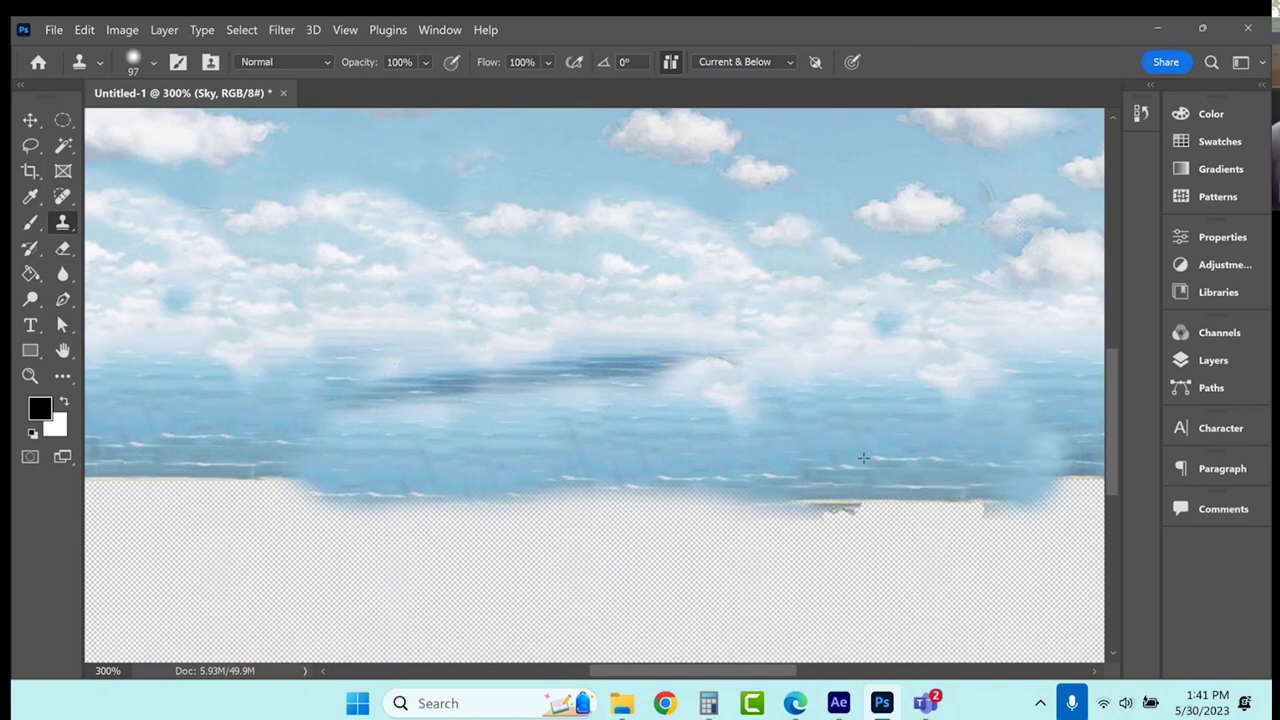
Clone sky over the transparent area on the sky's right edge.
{"action": "scroll", "coordinate": [864, 458], "scroll_direction": "down", "scroll_amount": 3}
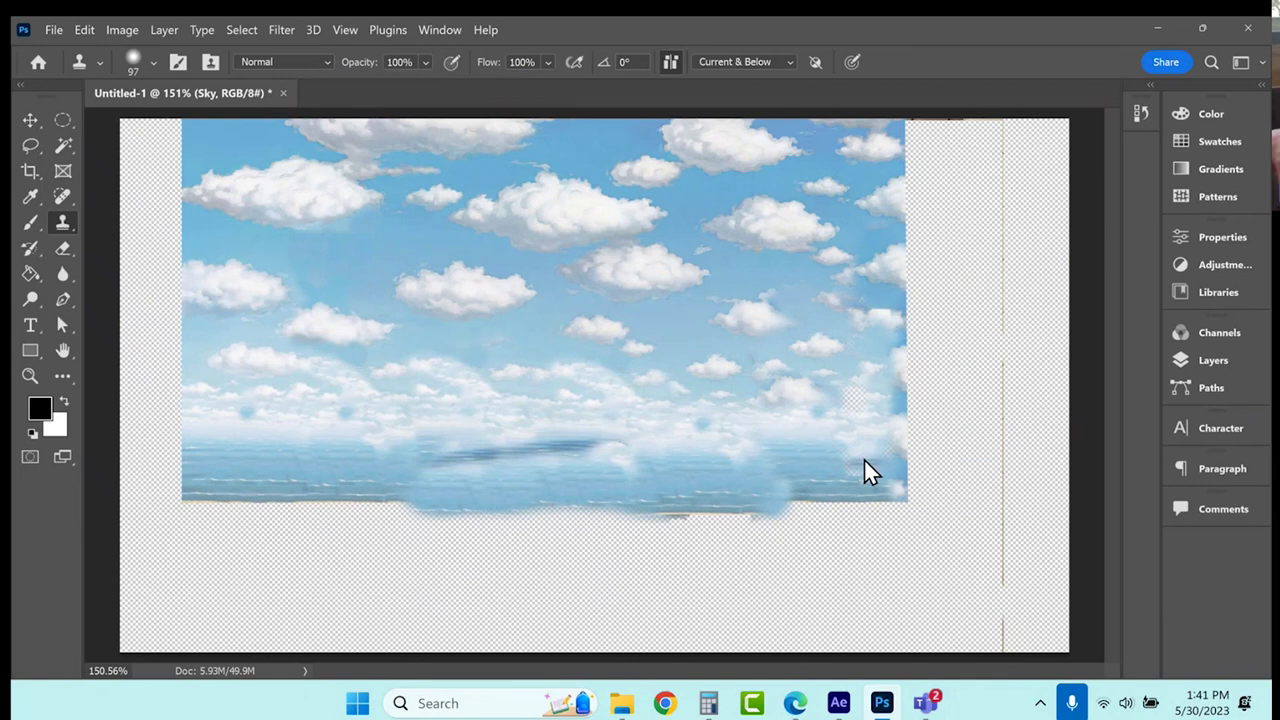
{"action": "left_click", "coordinate": [862, 458]}
{"action": "mouse_move", "coordinate": [851, 371]}
{"action": "left_mouse_down"}
{"action": "mouse_move", "coordinate": [846, 417]}
{"action": "mouse_move", "coordinate": [874, 437]}
{"action": "mouse_move", "coordinate": [837, 463]}
{"action": "mouse_move", "coordinate": [846, 451]}
{"action": "left_mouse_up"}
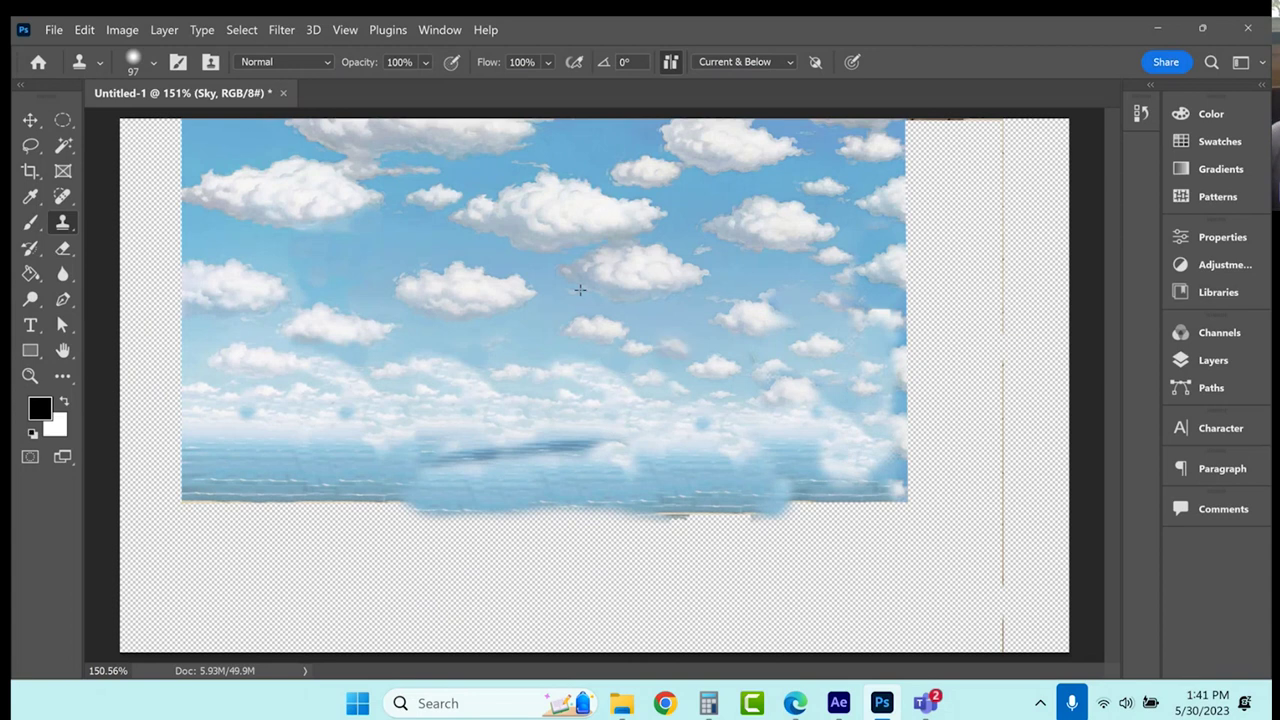
{"action": "key", "text": "m"}
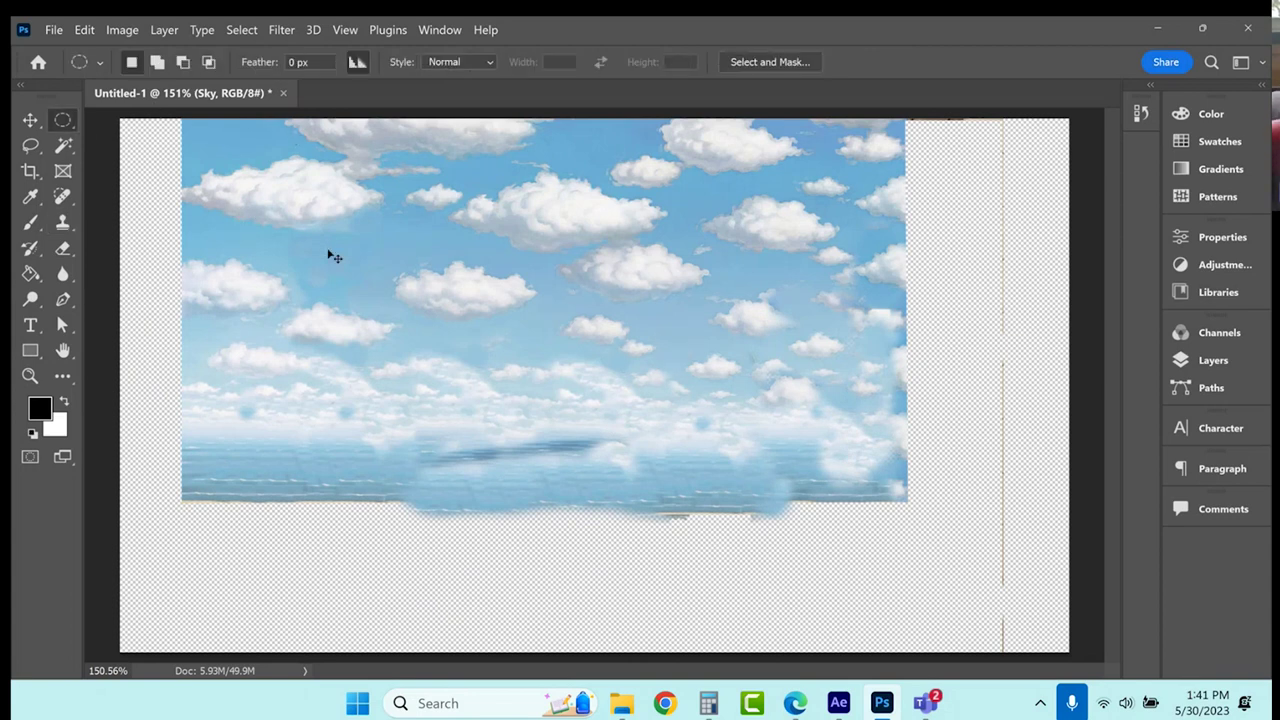
{"action": "scroll", "coordinate": [330, 255], "scroll_direction": "up", "scroll_amount": 1}
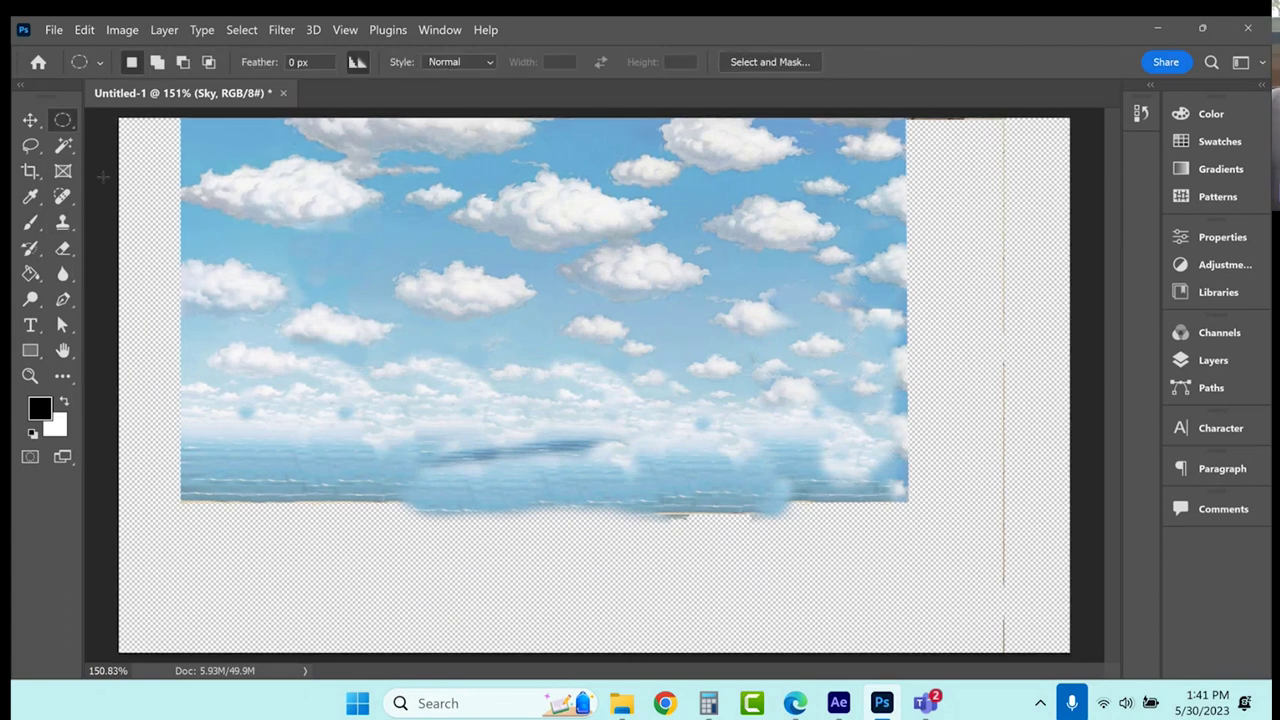
Erase the thin vertical brown line right of the sky with a 127 px eraser.
{"action": "left_click", "coordinate": [63, 250]}
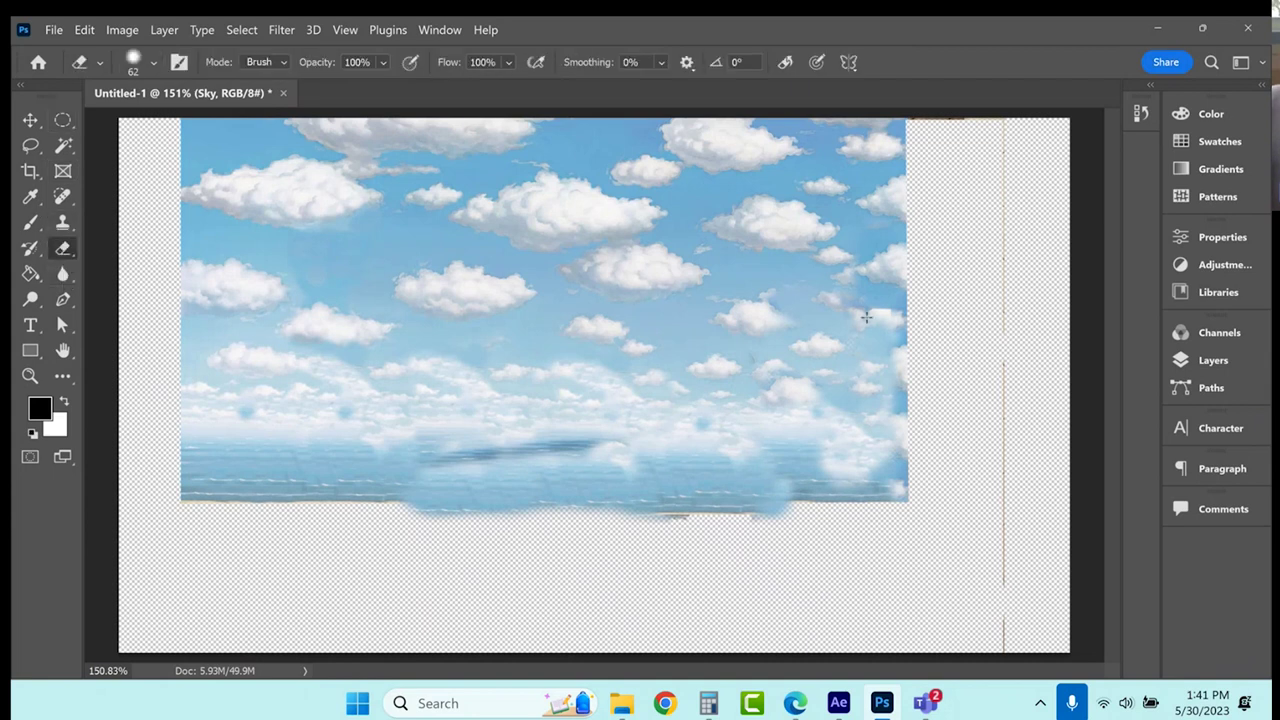
{"action": "left_click", "coordinate": [135, 60]}
{"action": "left_click_drag", "start_coordinate": [169, 119], "coordinate": [192, 121]}
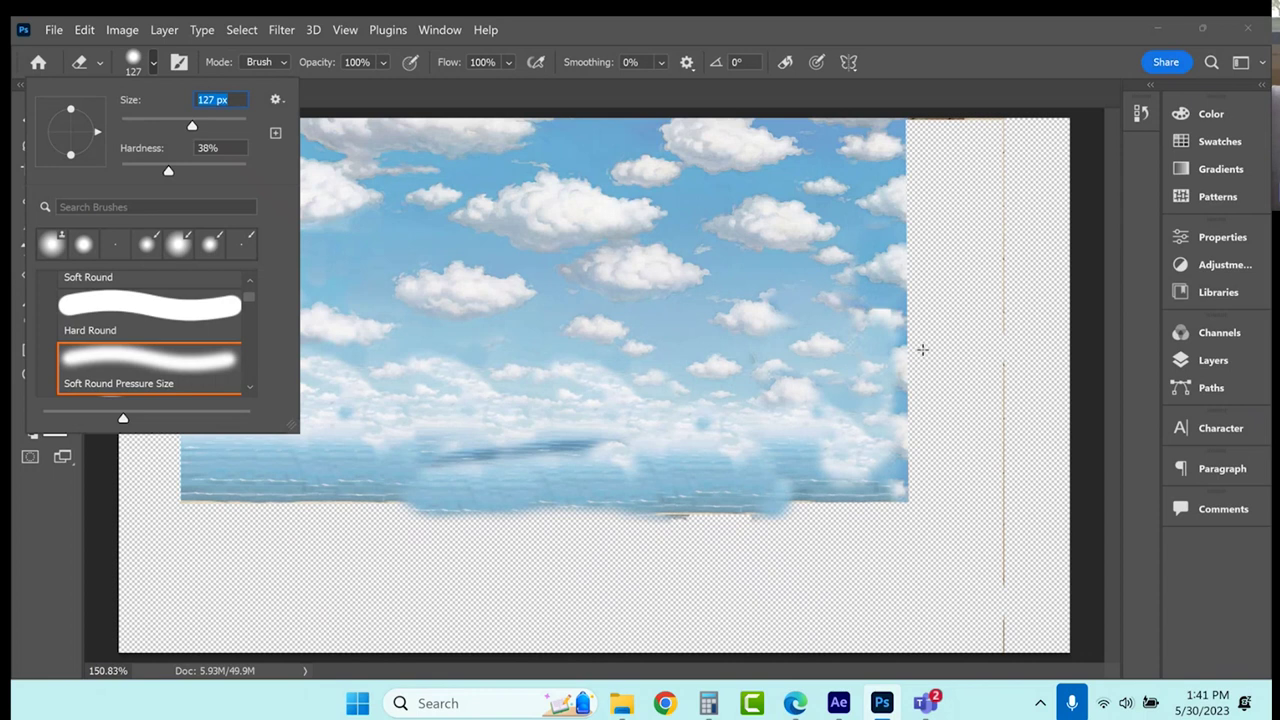
{"action": "left_click", "coordinate": [1012, 326]}
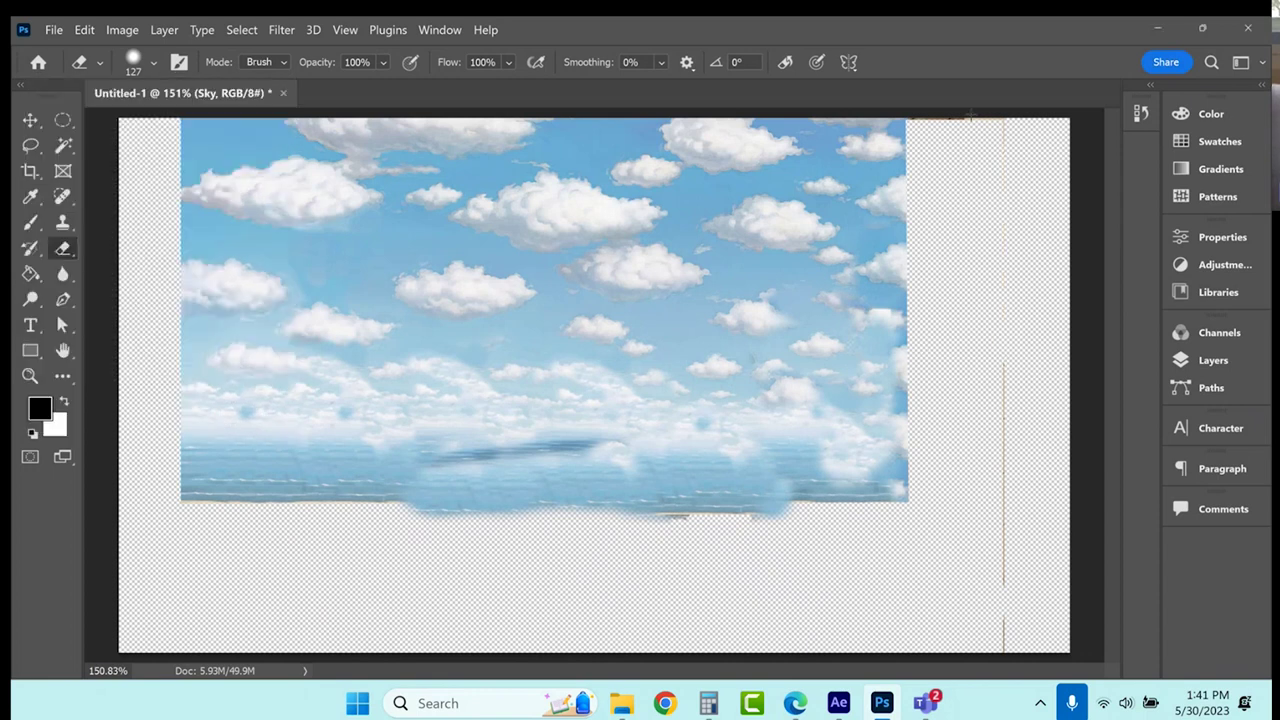
{"action": "left_click_drag", "start_coordinate": [1008, 370], "coordinate": [1003, 614]}
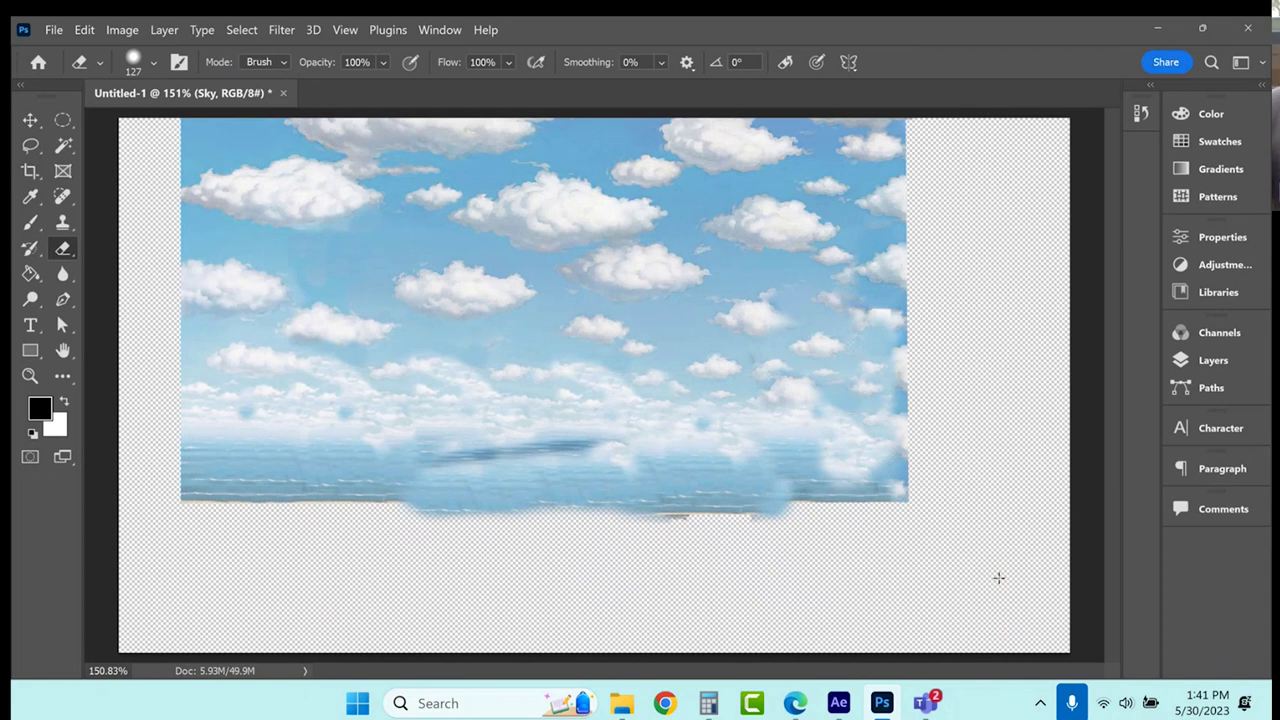
{"action": "key", "text": "ctrl+minus"}
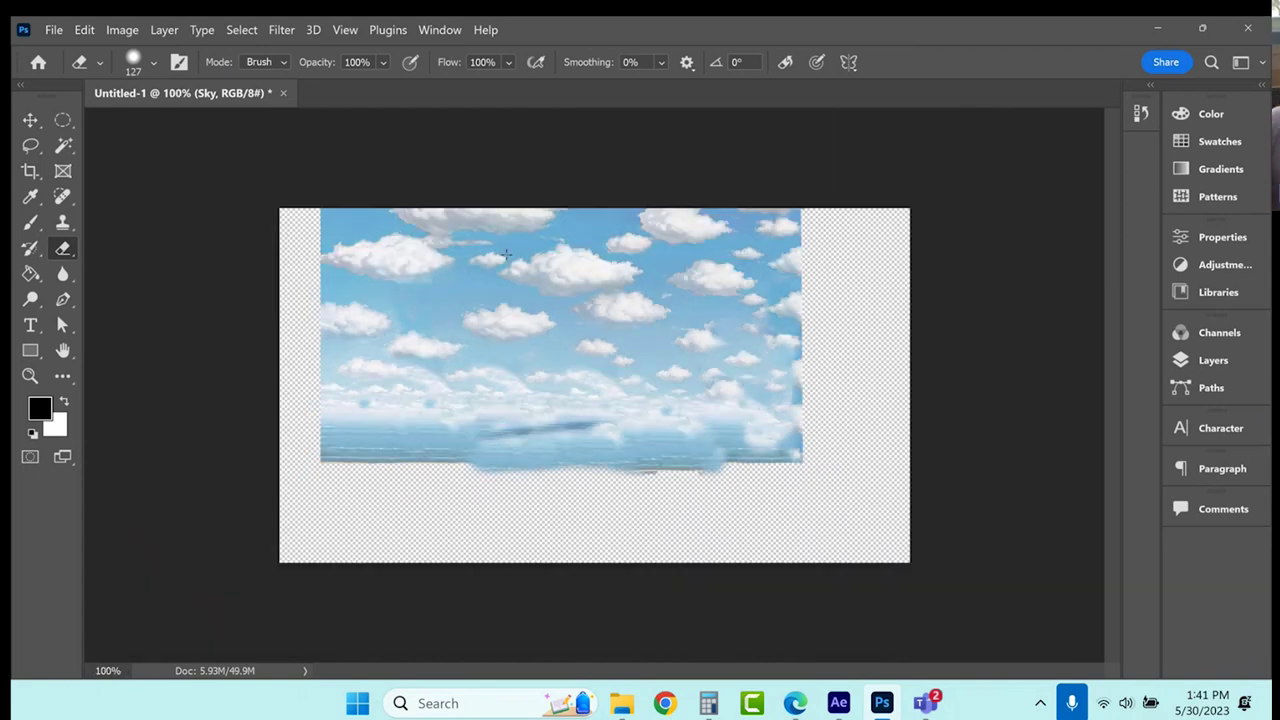
{"action": "left_click", "coordinate": [33, 118]}
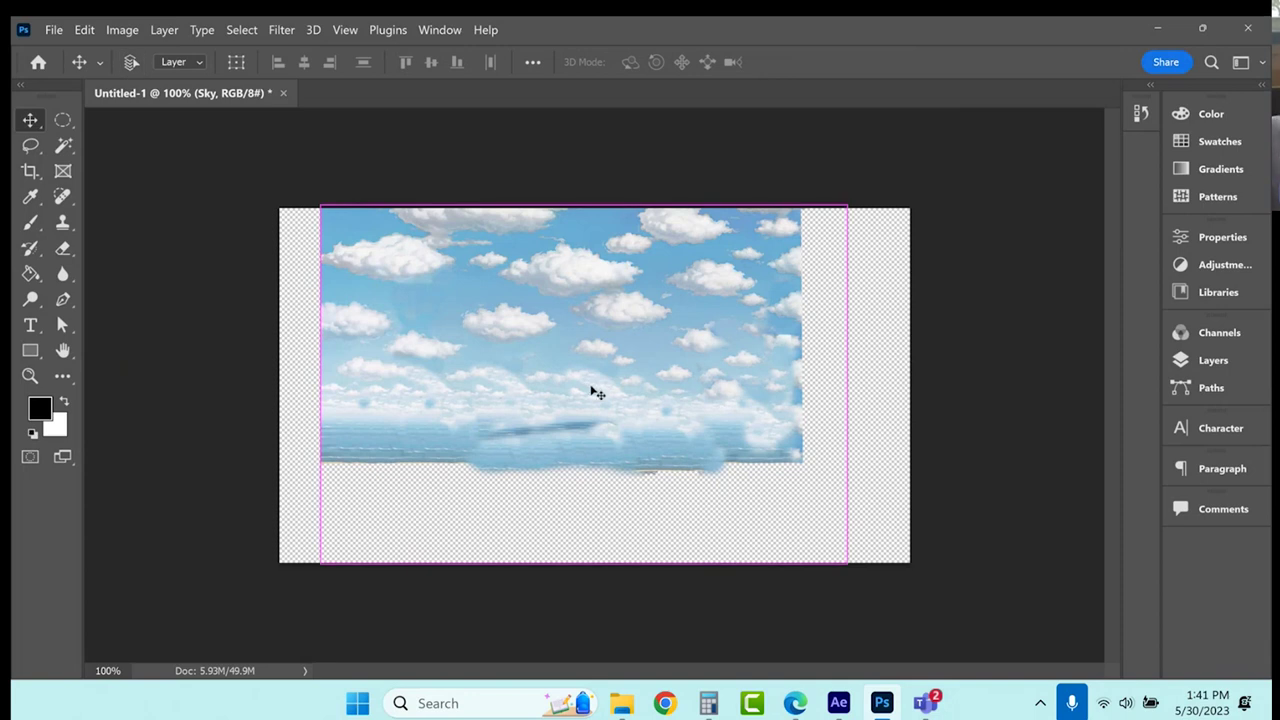
Free-transform the Sky layer larger toward the corners and the image top.
{"action": "key", "text": "ctrl+t"}
{"action": "left_click_drag", "start_coordinate": [846, 564], "coordinate": [908, 584]}
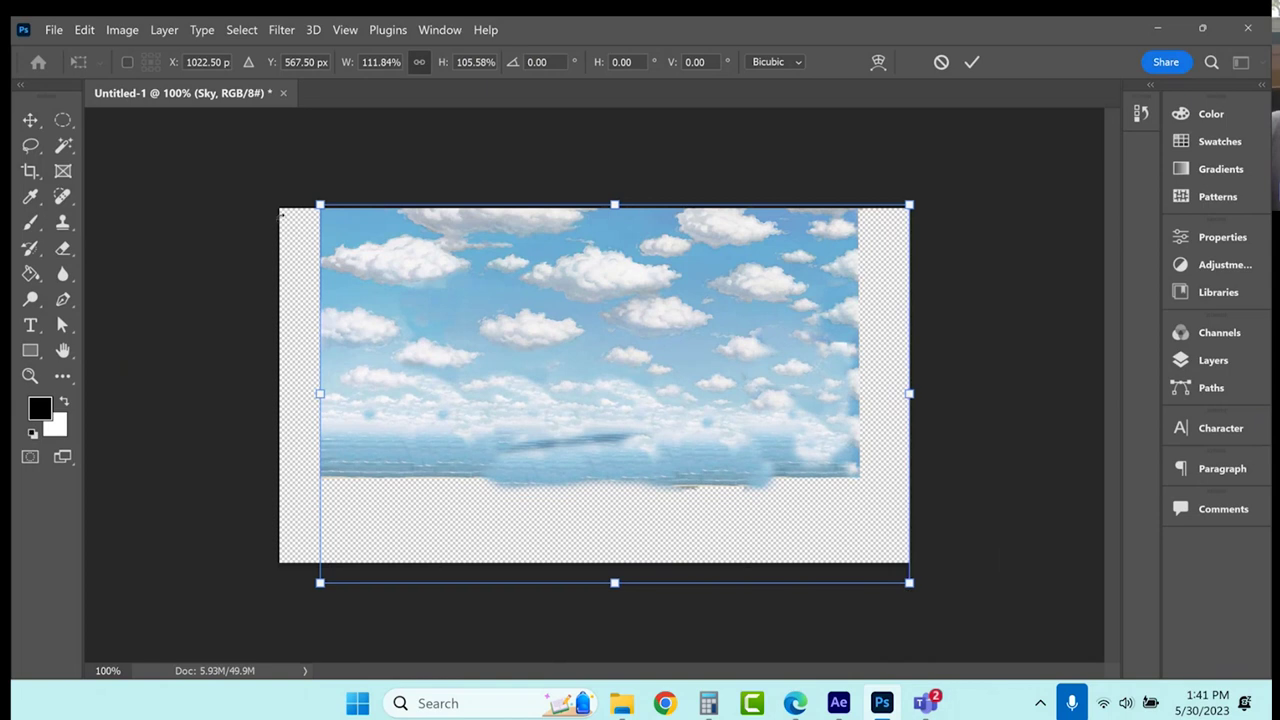
{"action": "left_click_drag", "start_coordinate": [320, 205], "coordinate": [268, 206]}
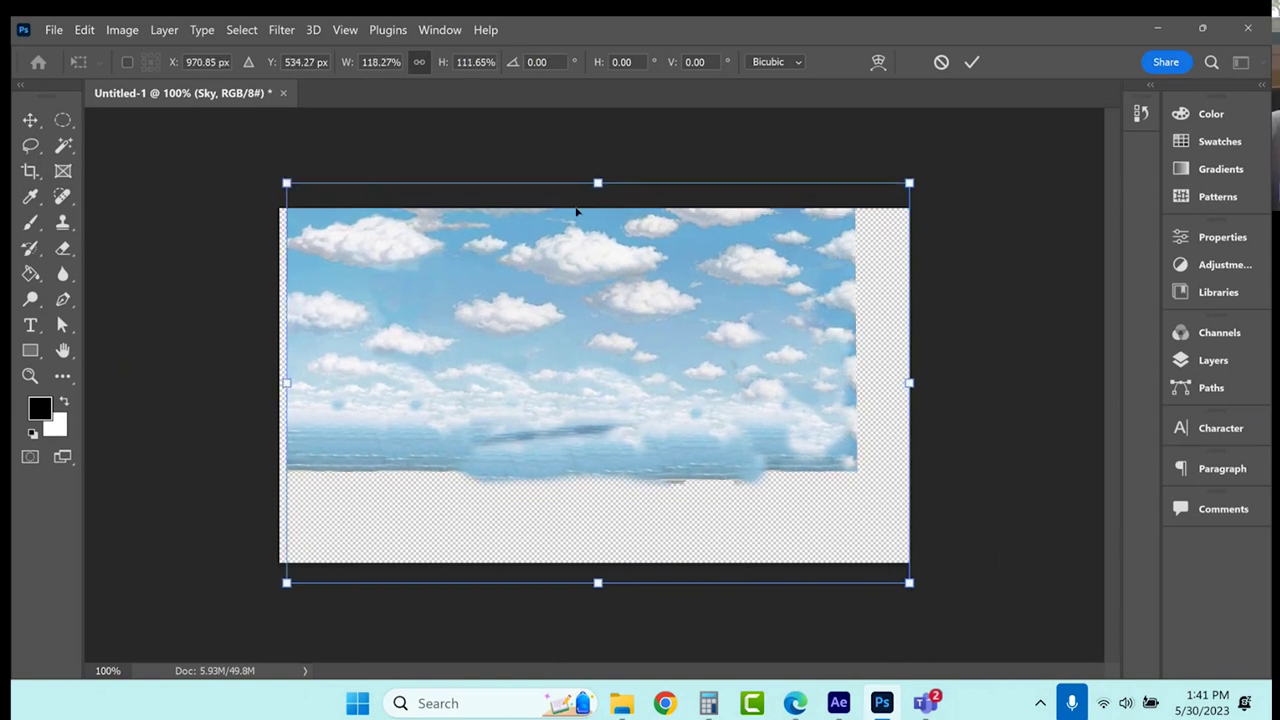
{"action": "left_click_drag", "start_coordinate": [598, 183], "coordinate": [598, 208]}
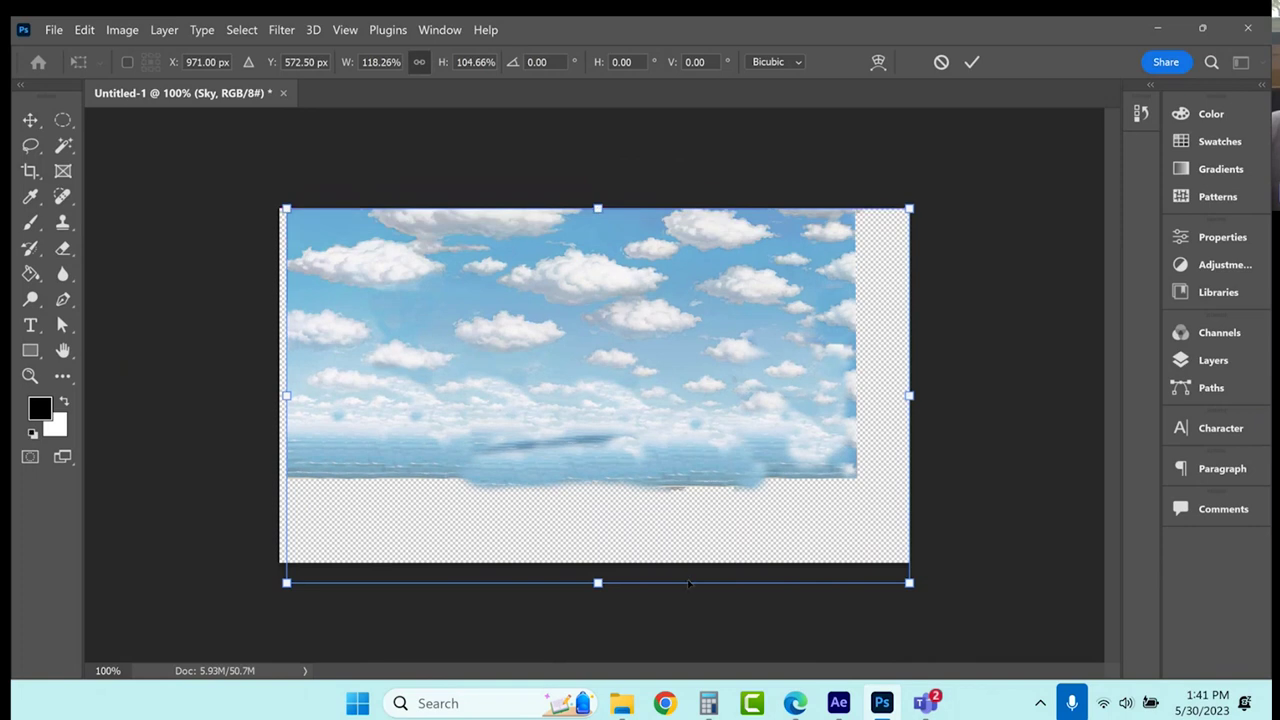
{"action": "left_click", "coordinate": [32, 119]}
Select the sky area and stretch it to about 113.80% × 125.52% to fill the canvas.
{"action": "left_click_drag", "start_coordinate": [65, 126], "coordinate": [101, 121]}
{"action": "left_click_drag", "start_coordinate": [288, 206], "coordinate": [853, 474]}
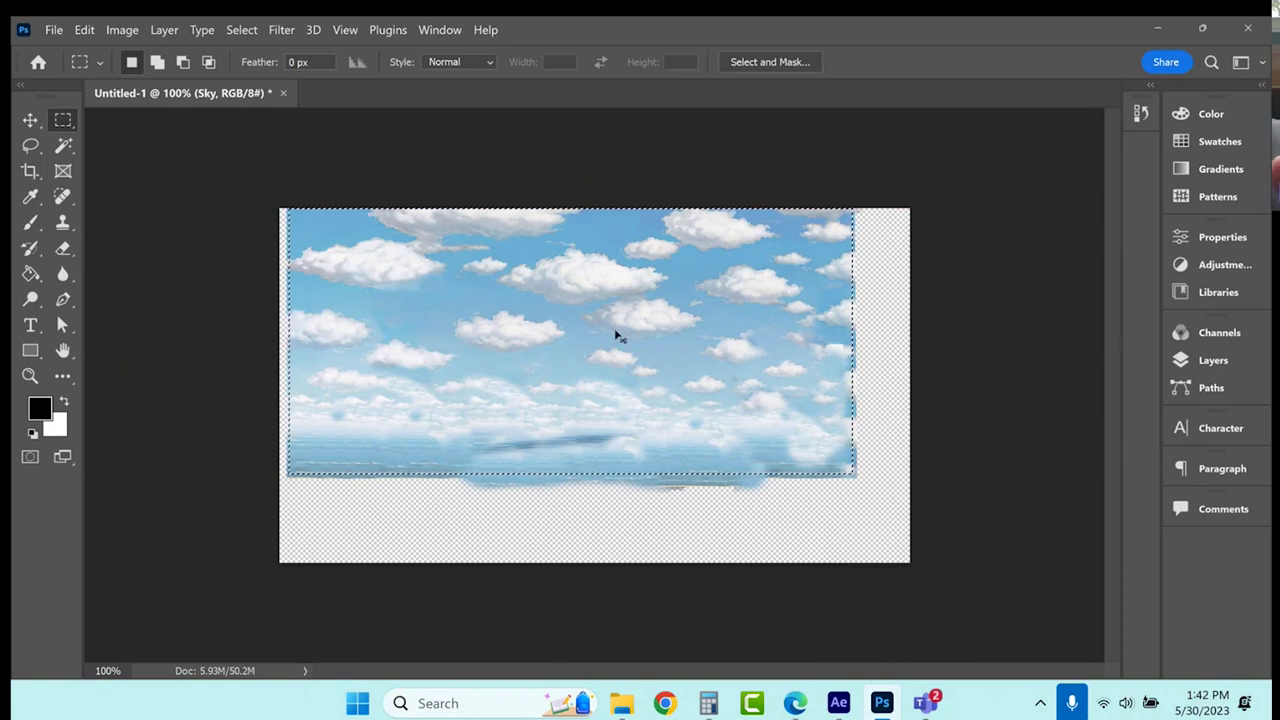
{"action": "key", "text": "ctrl+t"}
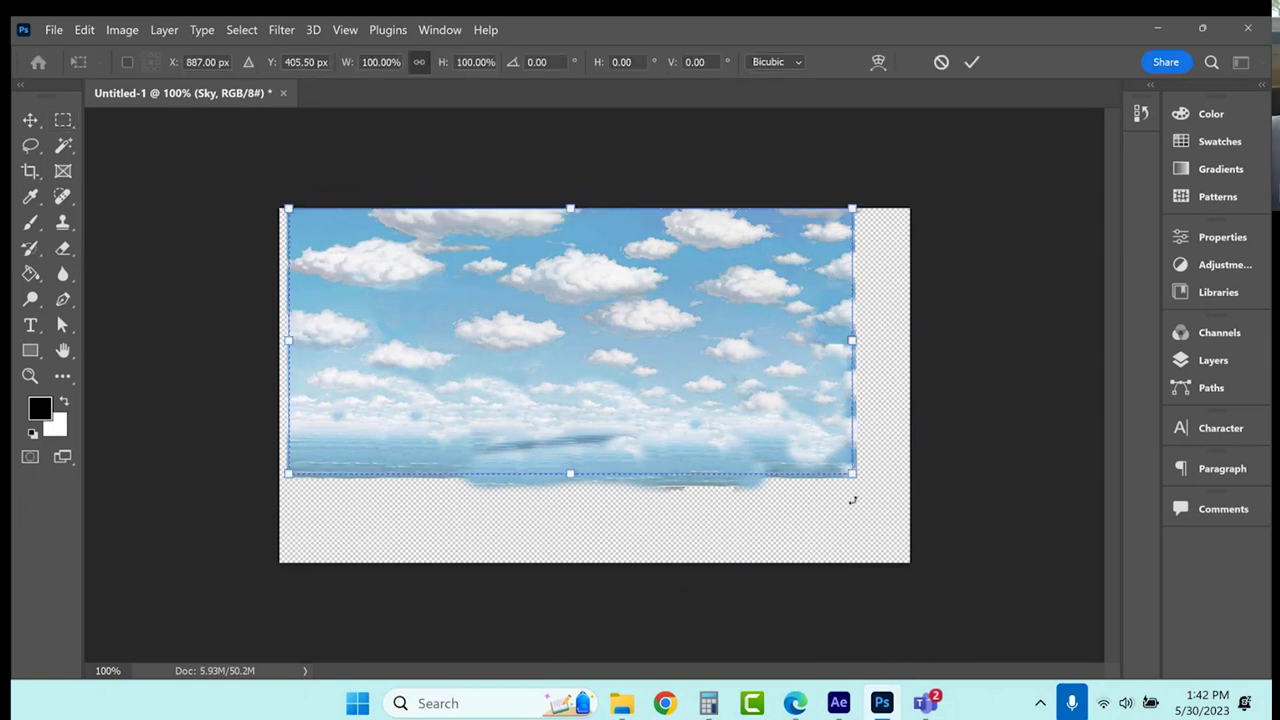
{"action": "left_click_drag", "start_coordinate": [853, 476], "coordinate": [920, 506]}
{"action": "left_click_drag", "start_coordinate": [288, 504], "coordinate": [279, 514]}
{"action": "left_click_drag", "start_coordinate": [598, 516], "coordinate": [603, 541]}
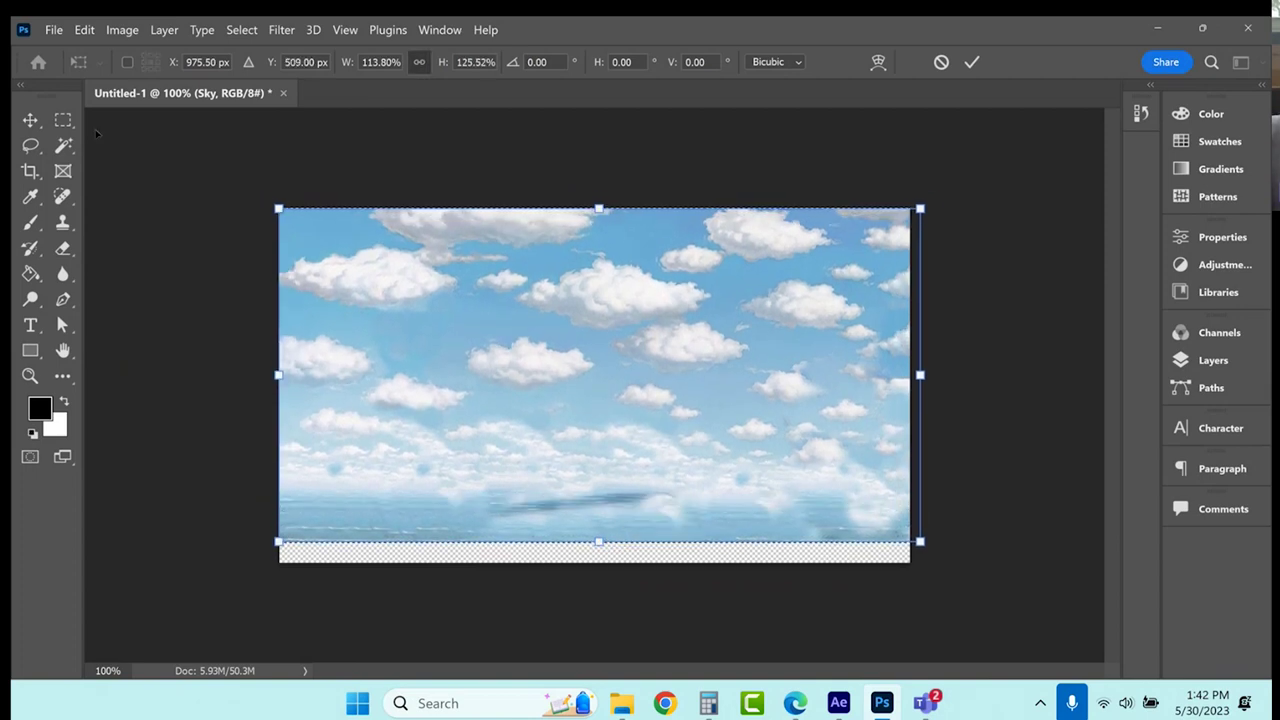
{"action": "left_click", "coordinate": [28, 120]}
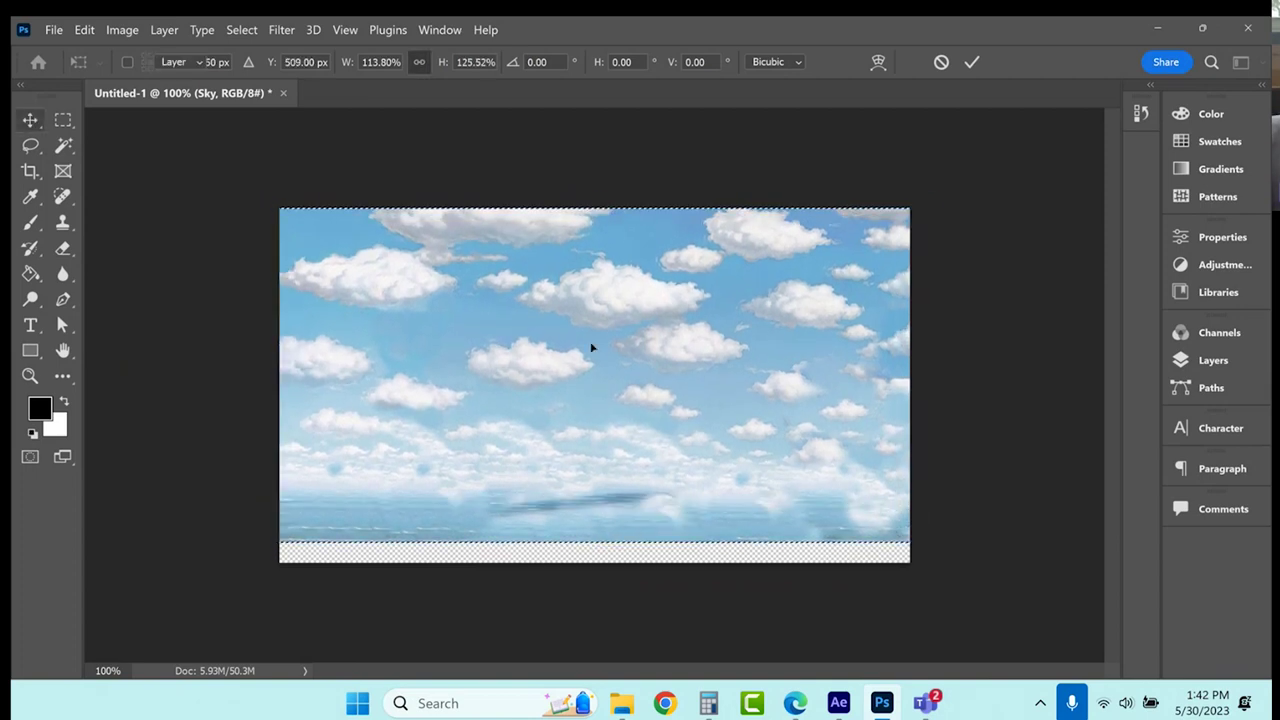
Select the Wall layer and make the Wall and Bottle layers visible.
{"action": "left_click", "coordinate": [62, 120]}
{"action": "left_click", "coordinate": [131, 160]}
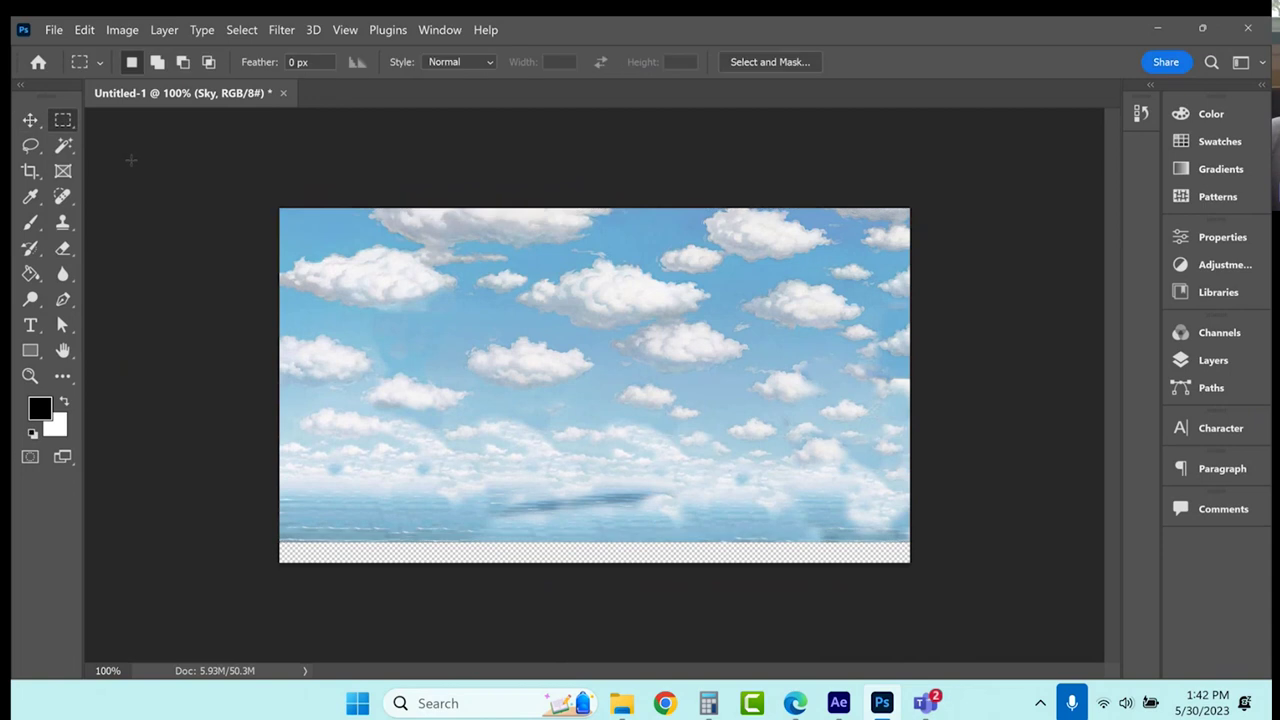
{"action": "left_click", "coordinate": [1205, 360]}
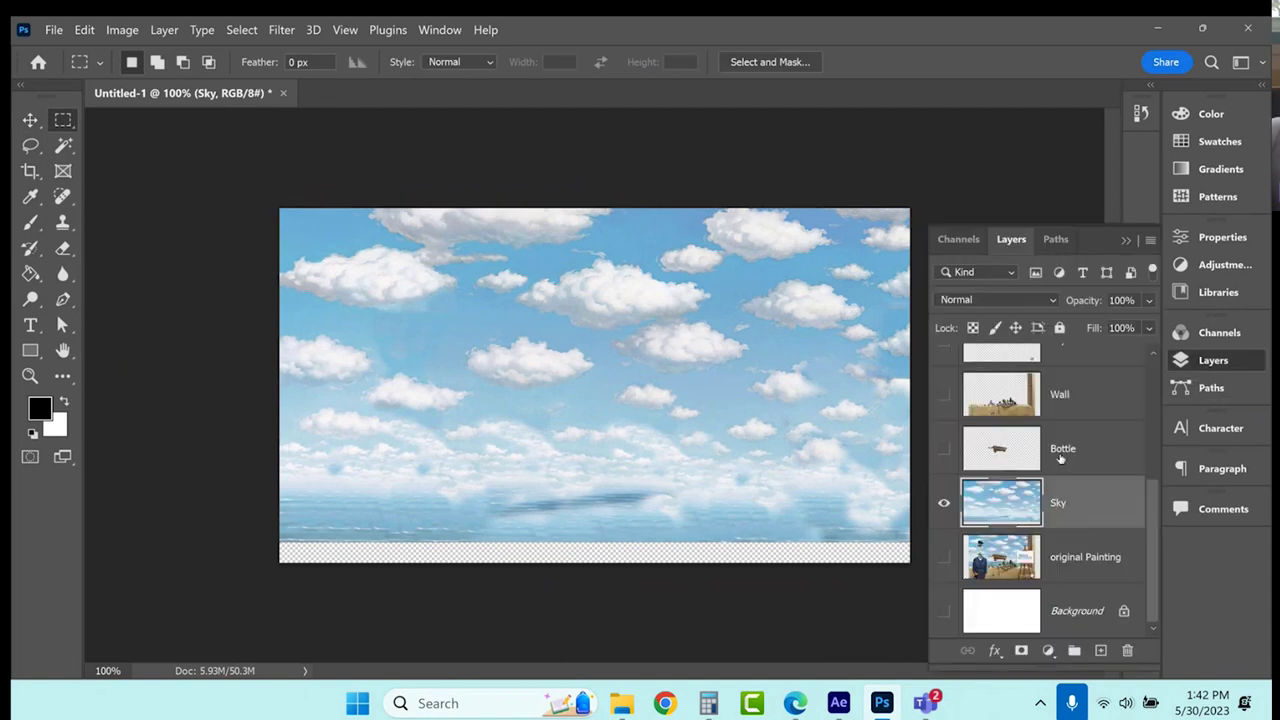
{"action": "left_click", "coordinate": [1055, 403]}
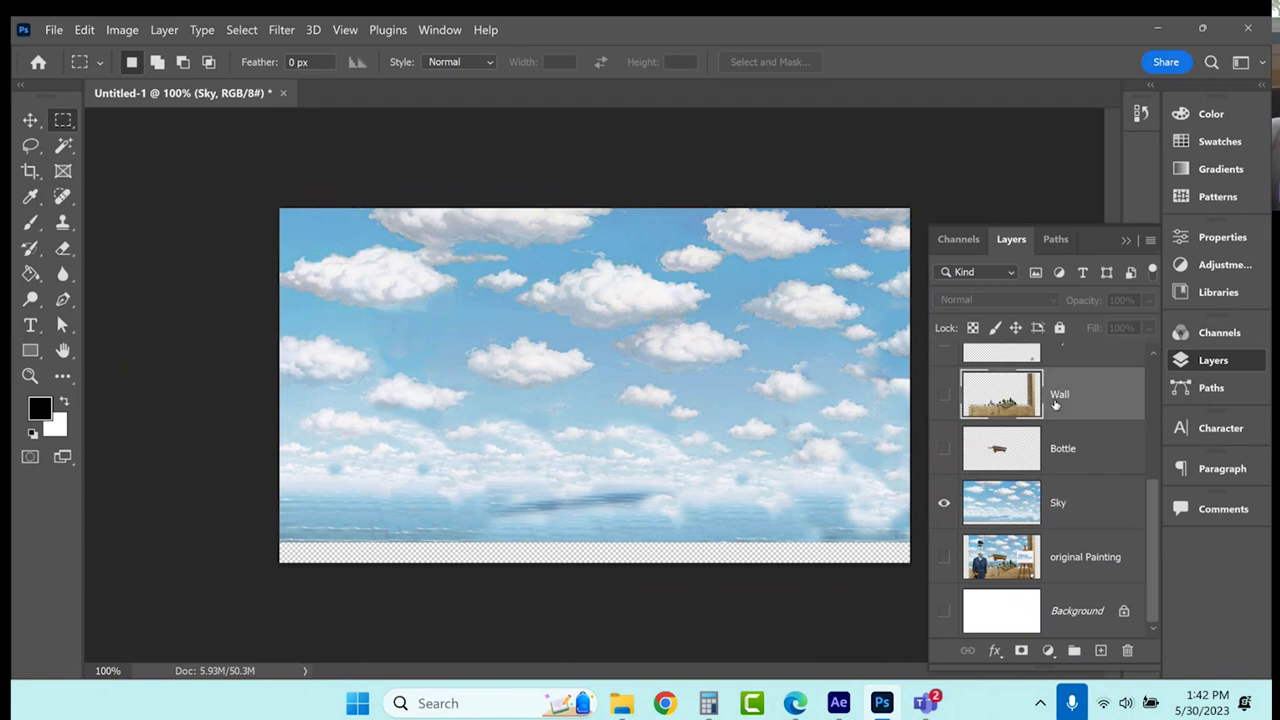
{"action": "left_click", "coordinate": [941, 395]}
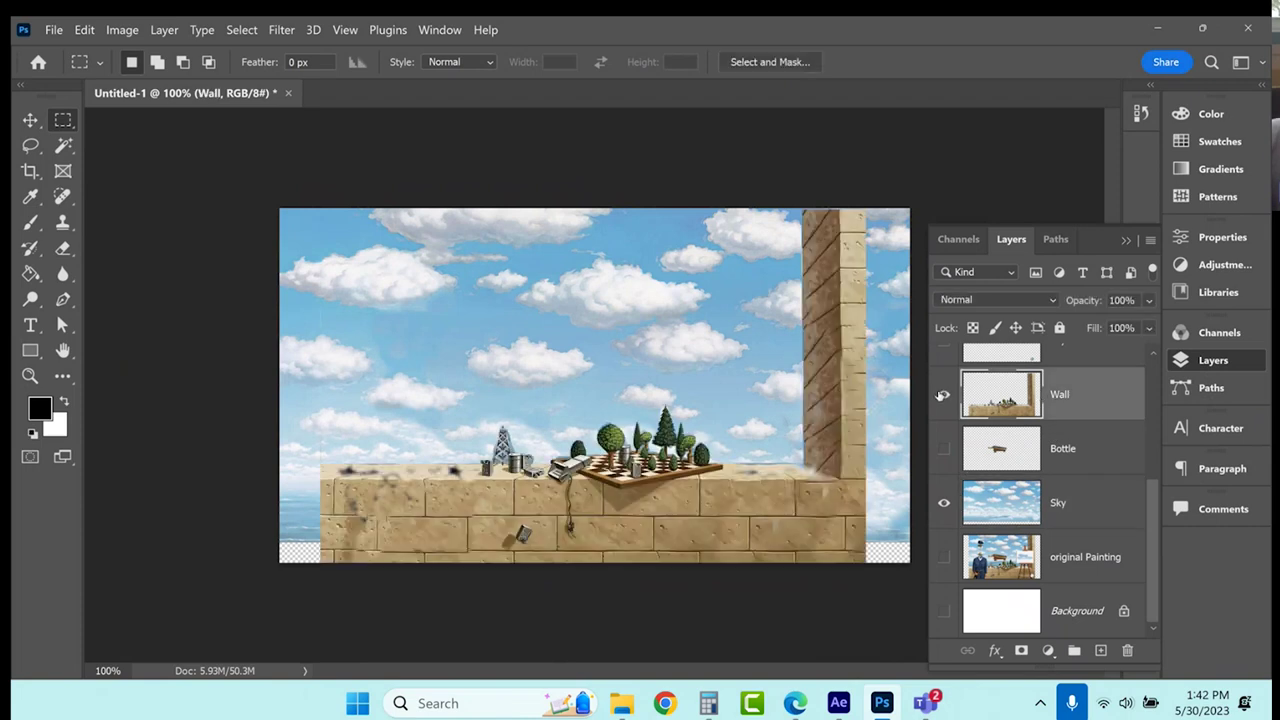
{"action": "left_click", "coordinate": [942, 396]}
{"action": "left_click", "coordinate": [943, 397]}
{"action": "left_click", "coordinate": [944, 395]}
{"action": "left_click", "coordinate": [944, 452]}
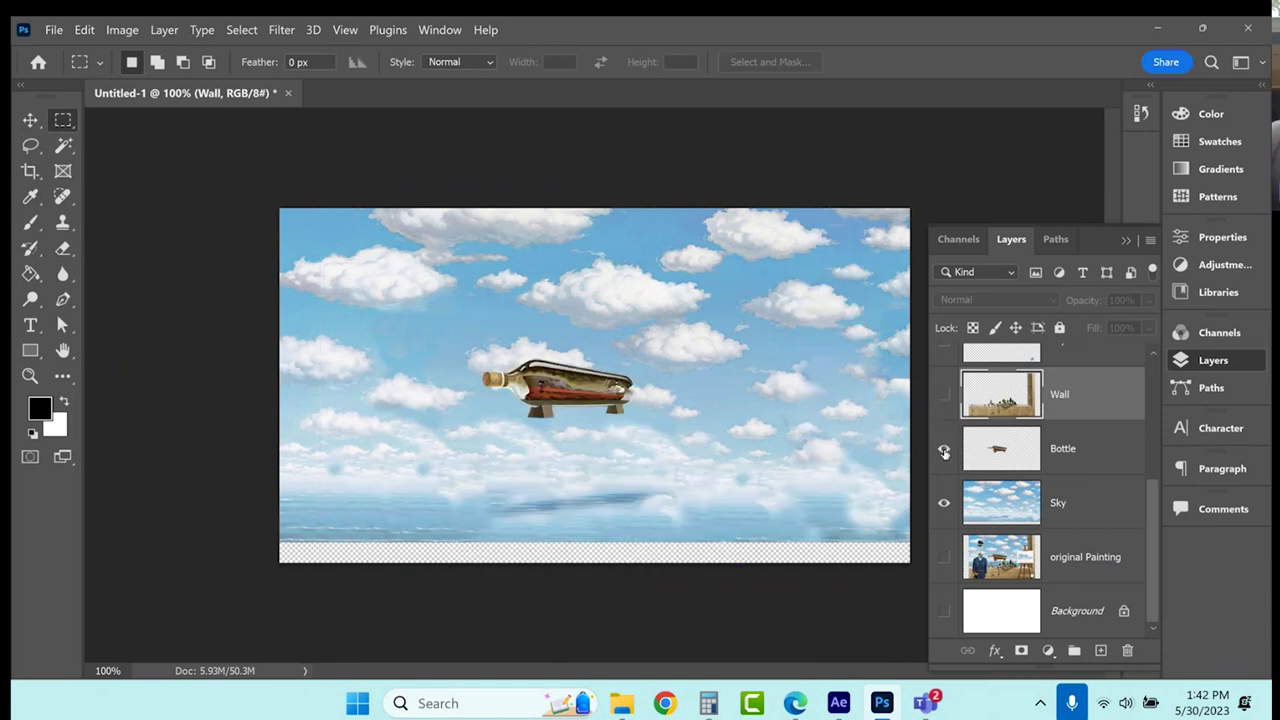
{"action": "left_click", "coordinate": [943, 397]}
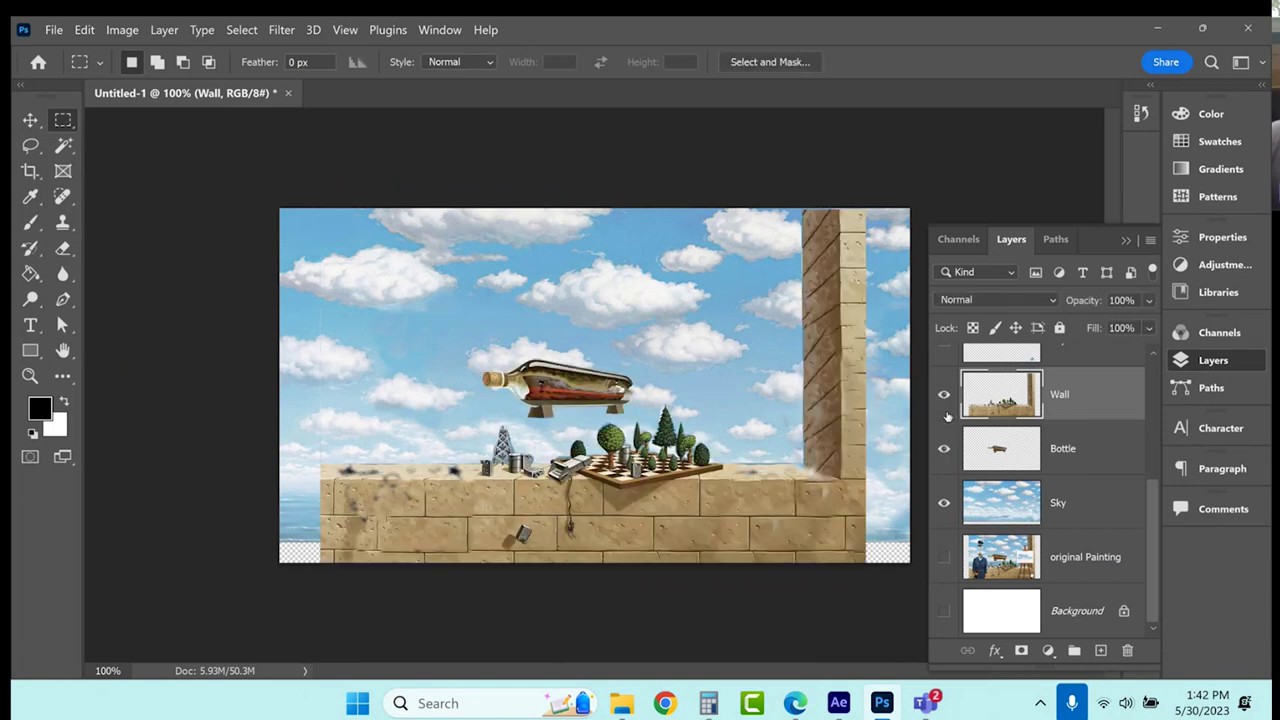
Turn on the VW logo, easel, overalls figure, hourglass and cap layers.
{"action": "scroll", "coordinate": [948, 416], "scroll_direction": "up", "scroll_amount": 1}
{"action": "left_click", "coordinate": [944, 397]}
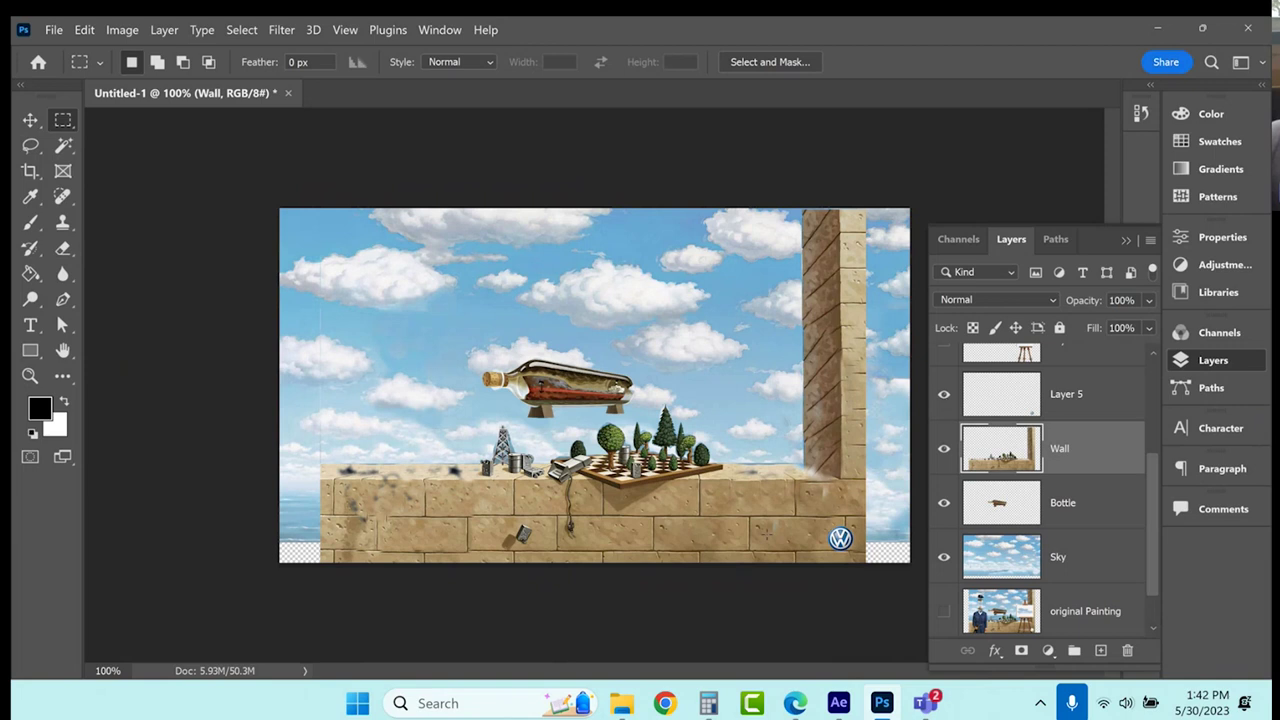
{"action": "scroll", "coordinate": [942, 400], "scroll_direction": "up", "scroll_amount": 1}
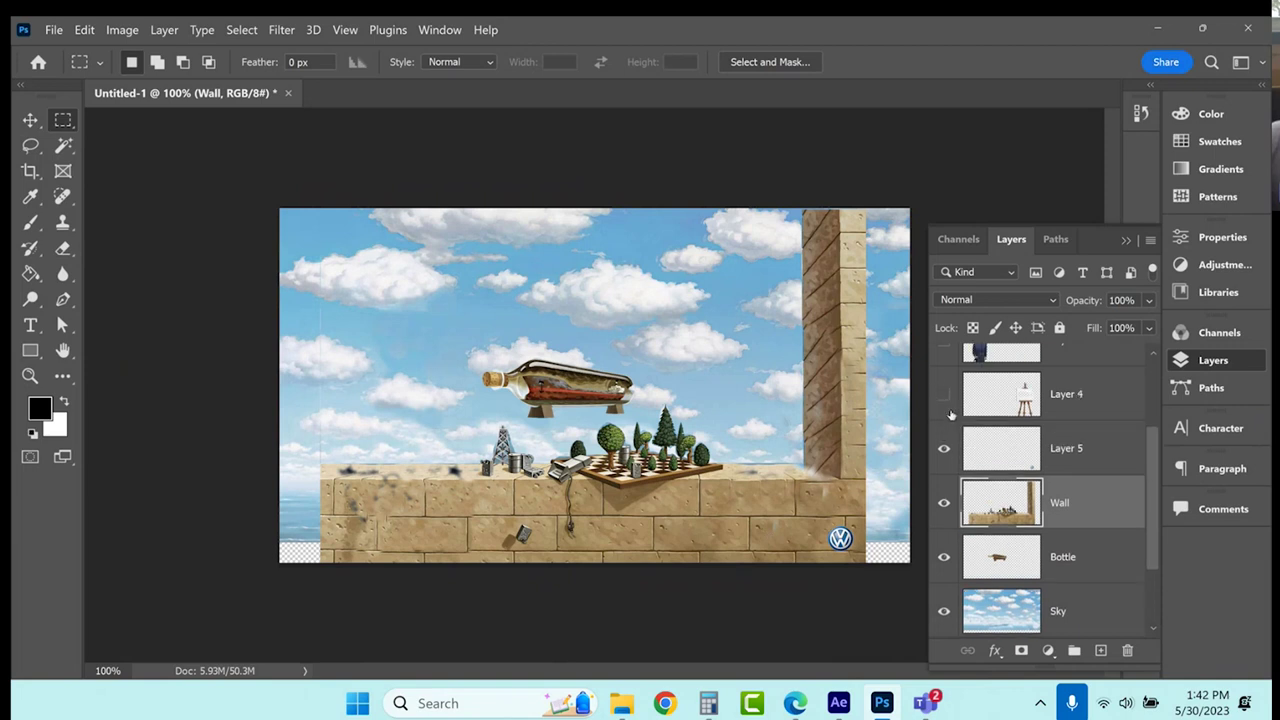
{"action": "left_click", "coordinate": [944, 397]}
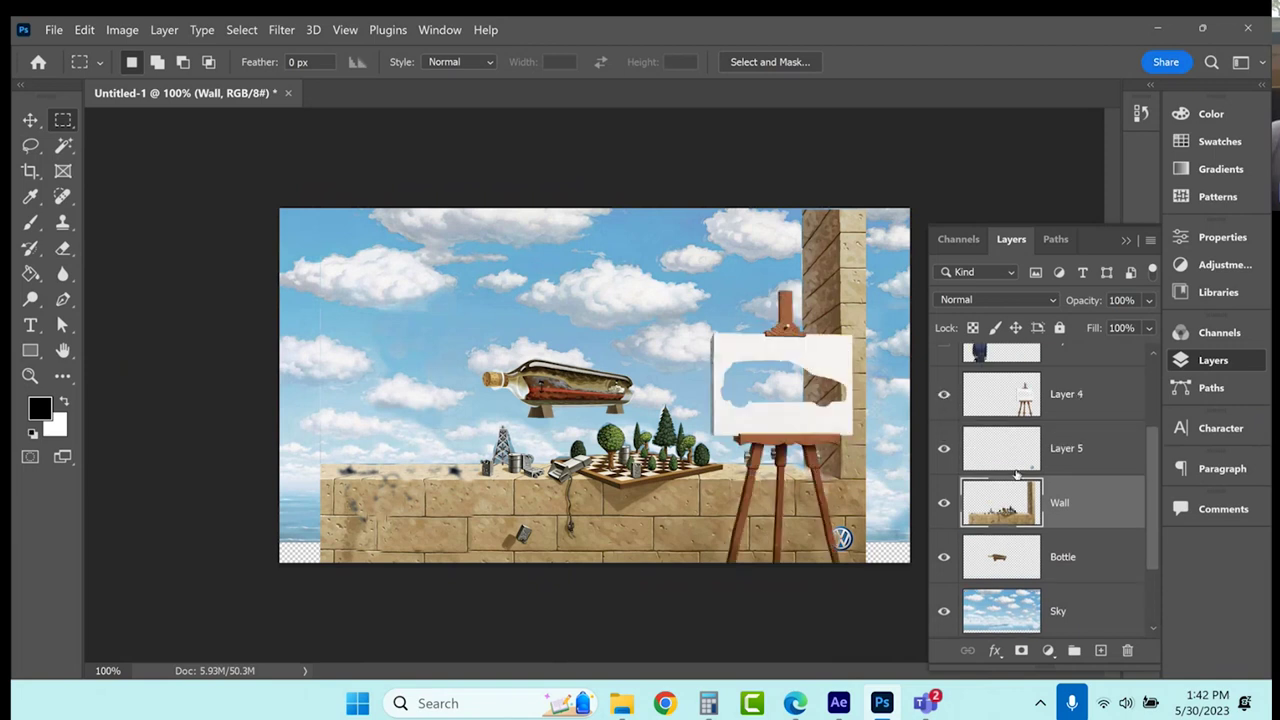
{"action": "scroll", "coordinate": [1016, 474], "scroll_direction": "up", "scroll_amount": 1}
{"action": "left_click", "coordinate": [944, 397]}
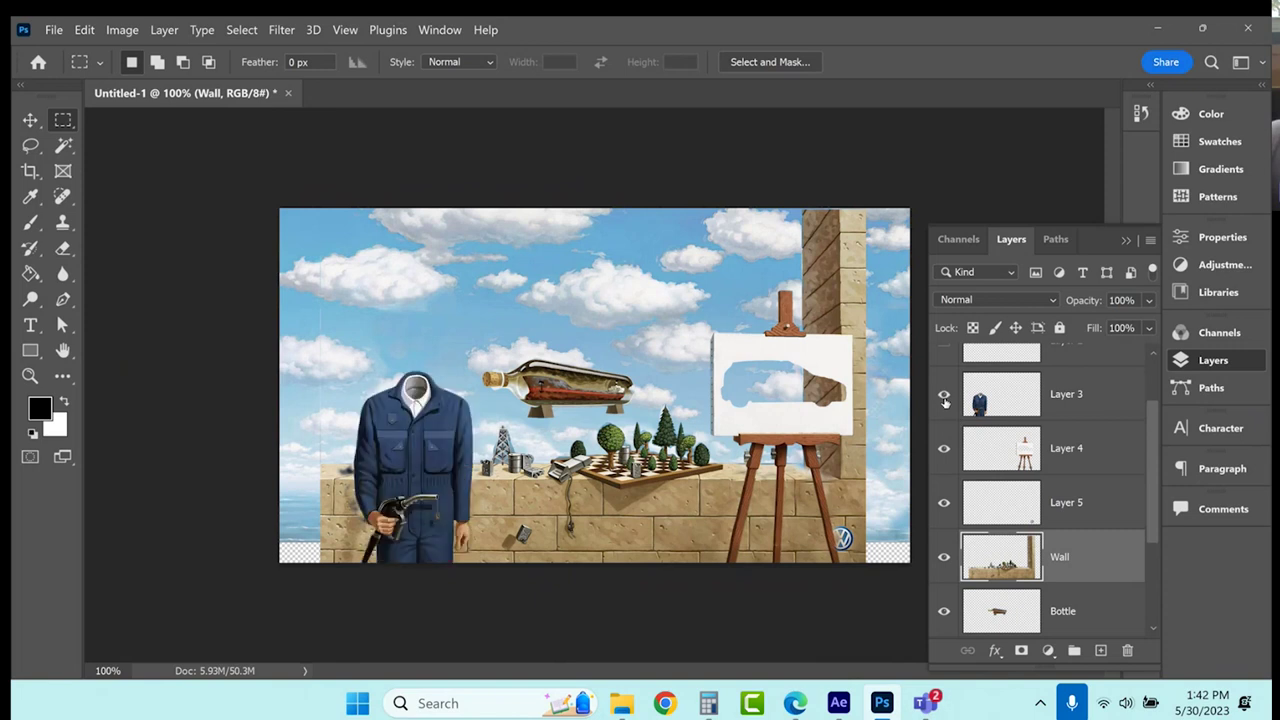
{"action": "scroll", "coordinate": [957, 495], "scroll_direction": "up", "scroll_amount": 2}
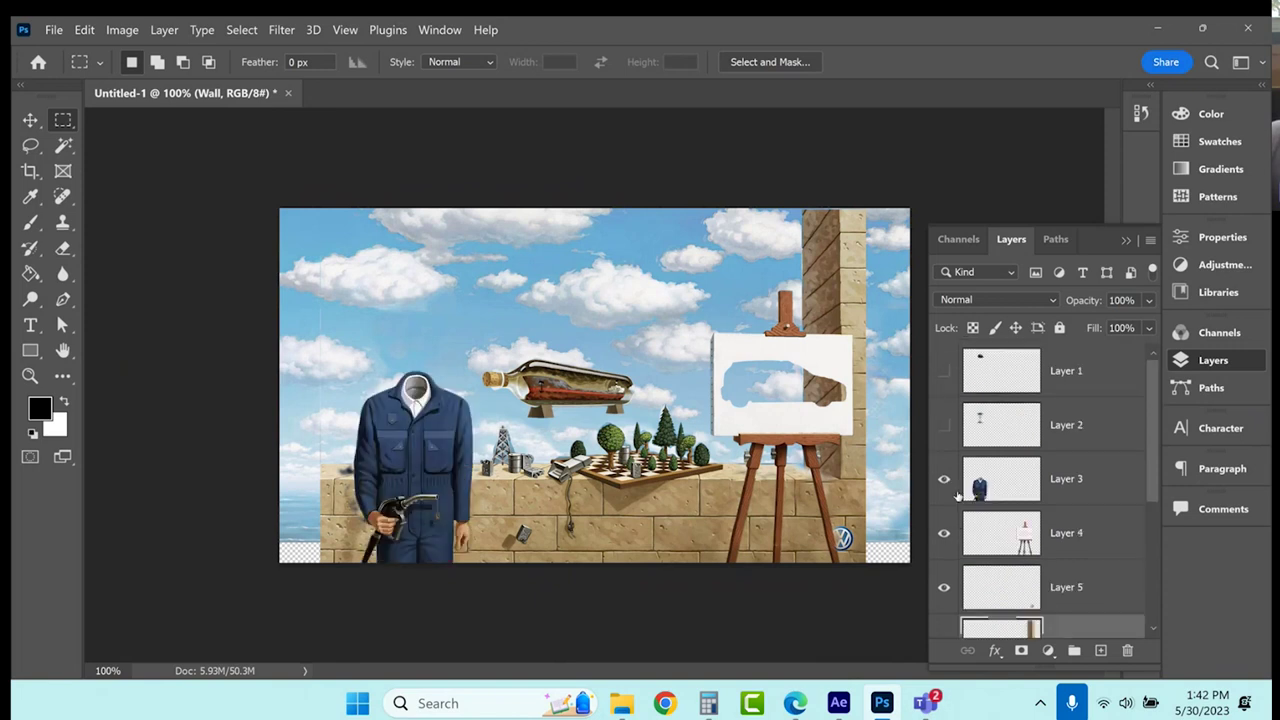
{"action": "left_click", "coordinate": [943, 428]}
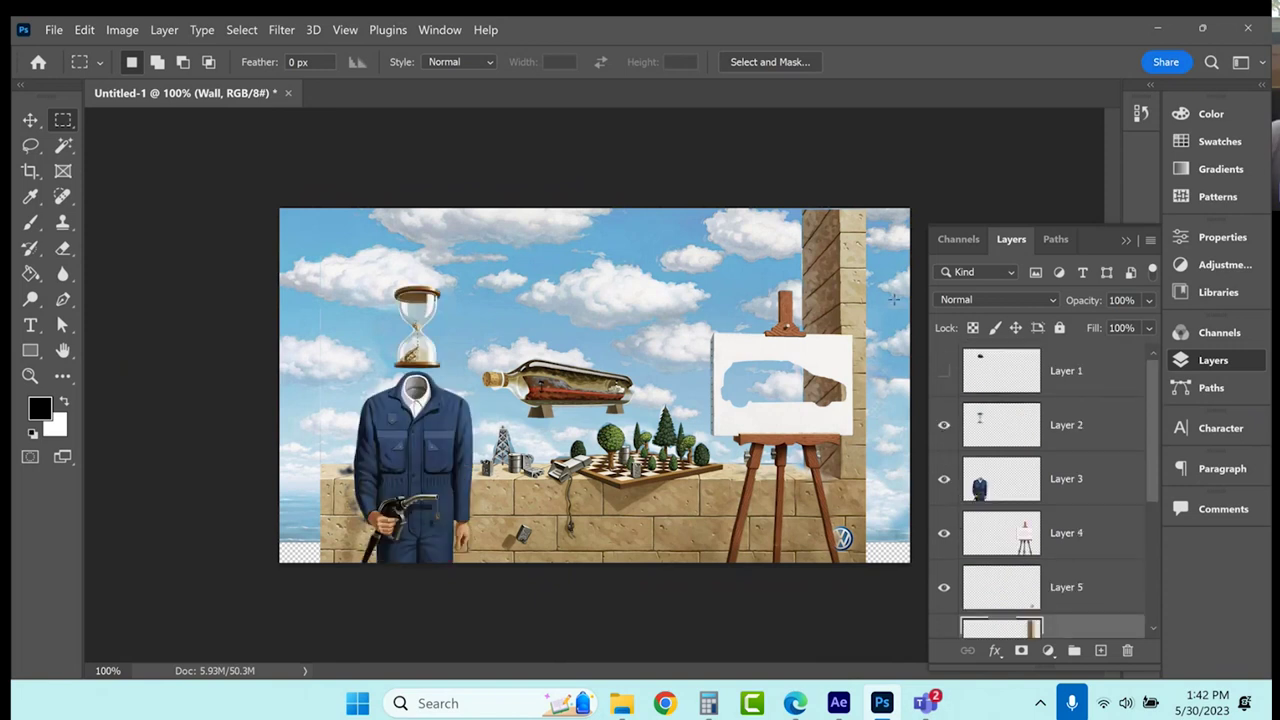
{"action": "left_click", "coordinate": [944, 372]}
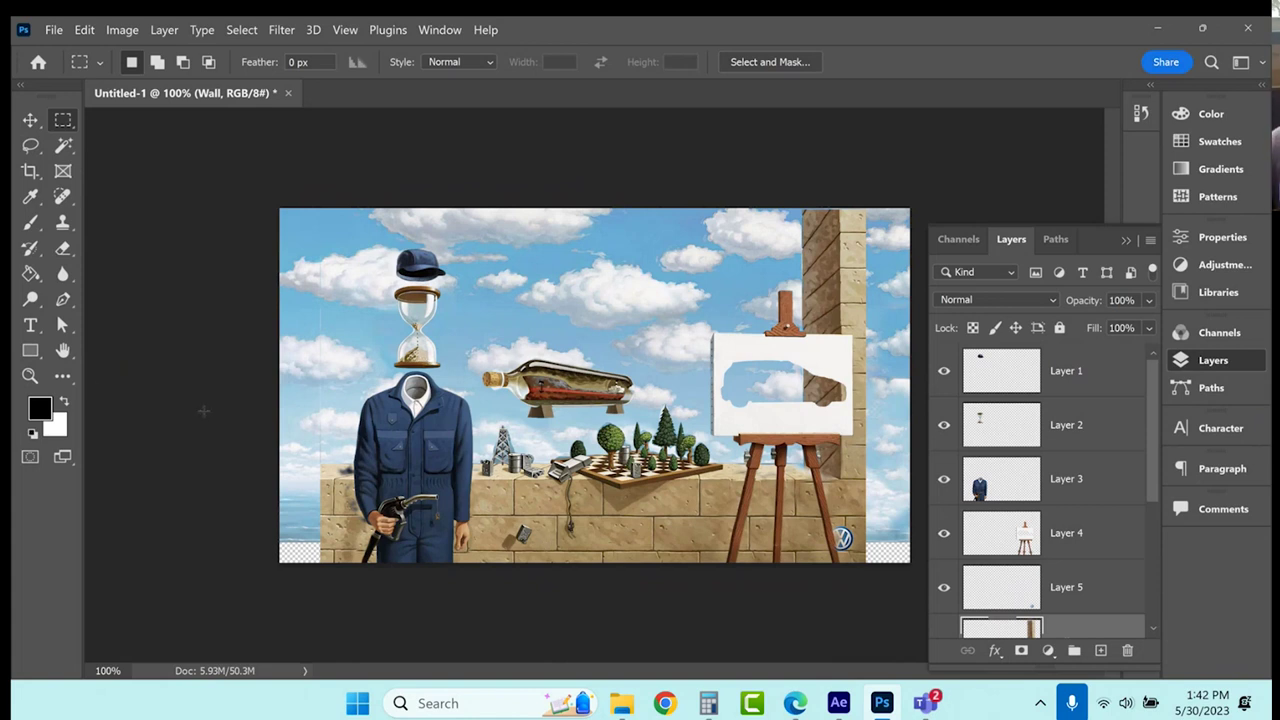
Zoom in to 400% on the lower wall and the hose.
{"action": "left_click", "coordinate": [30, 375]}
{"action": "left_click", "coordinate": [542, 541]}
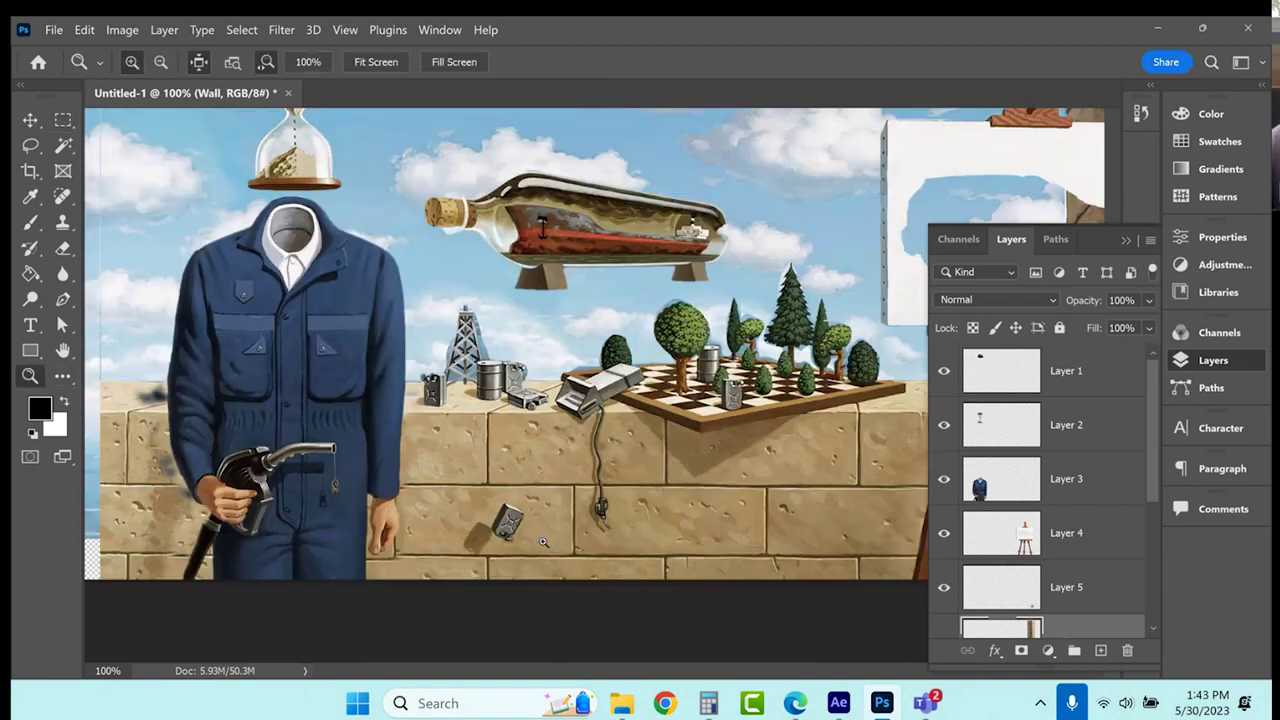
{"action": "left_click", "coordinate": [542, 541]}
{"action": "left_click", "coordinate": [580, 532]}
{"action": "left_click", "coordinate": [630, 521]}
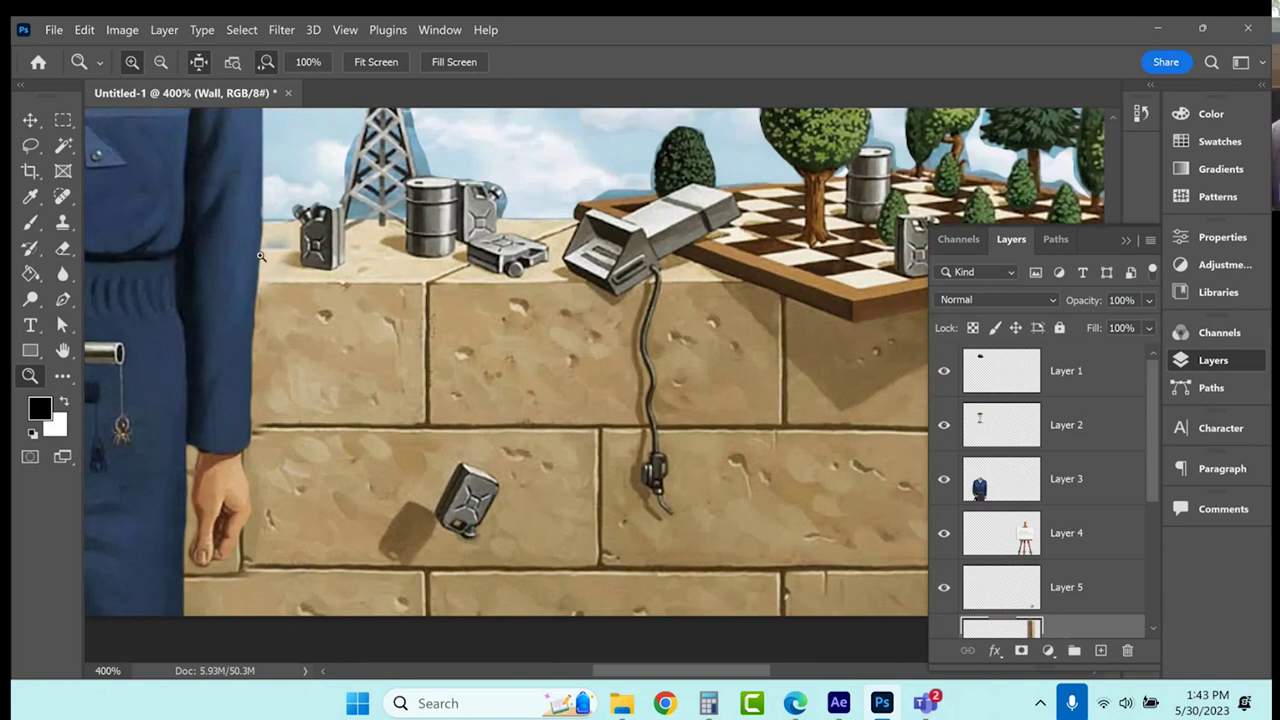
{"action": "left_click", "coordinate": [30, 145]}
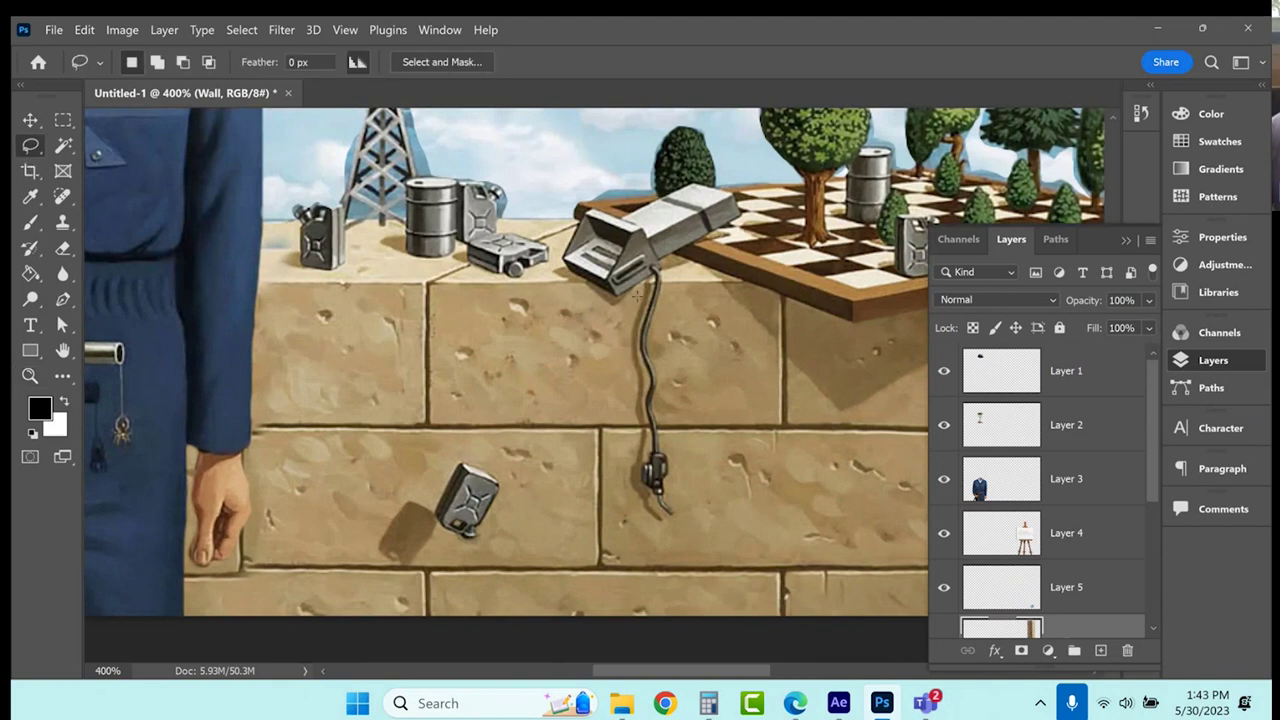
Lasso the fuel hose and nozzle and copy them onto a new layer.
{"action": "scroll", "coordinate": [1090, 556], "scroll_direction": "down", "scroll_amount": 3}
{"action": "scroll", "coordinate": [1089, 581], "scroll_direction": "down", "scroll_amount": 2}
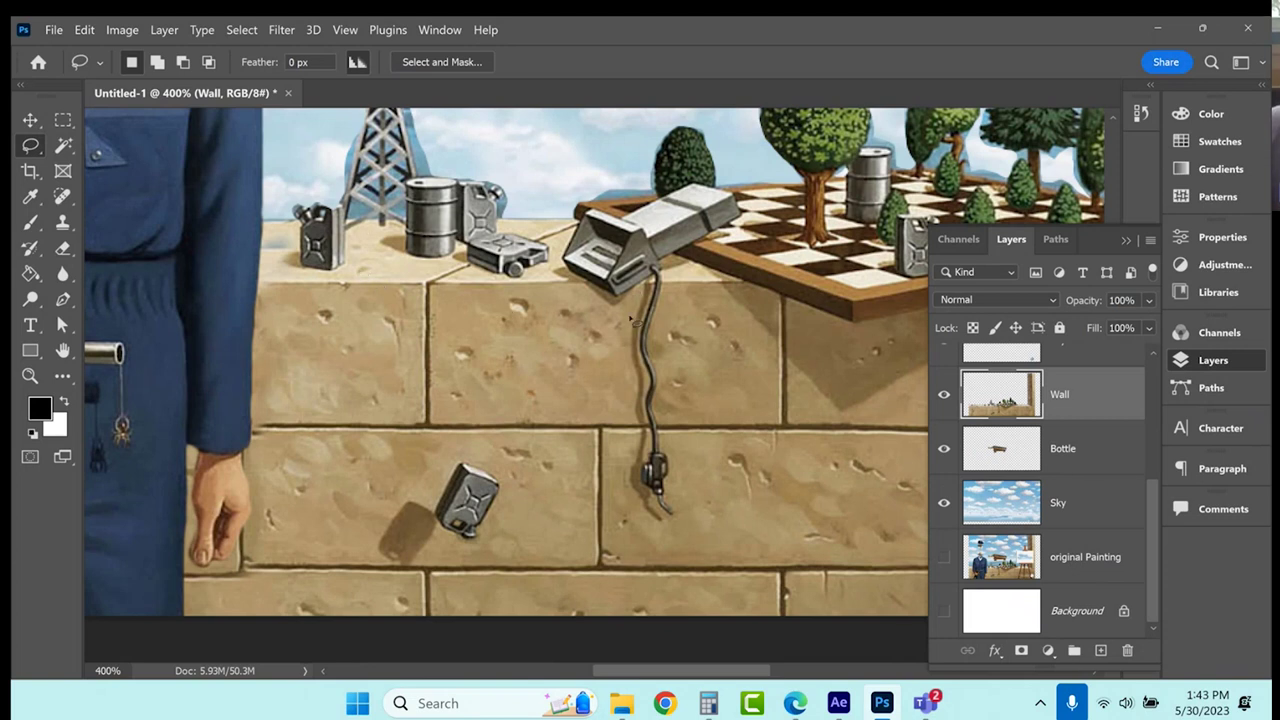
{"action": "mouse_move", "coordinate": [665, 272]}
{"action": "left_mouse_down"}
{"action": "mouse_move", "coordinate": [651, 278]}
{"action": "mouse_move", "coordinate": [643, 347]}
{"action": "mouse_move", "coordinate": [655, 266]}
{"action": "left_mouse_up"}
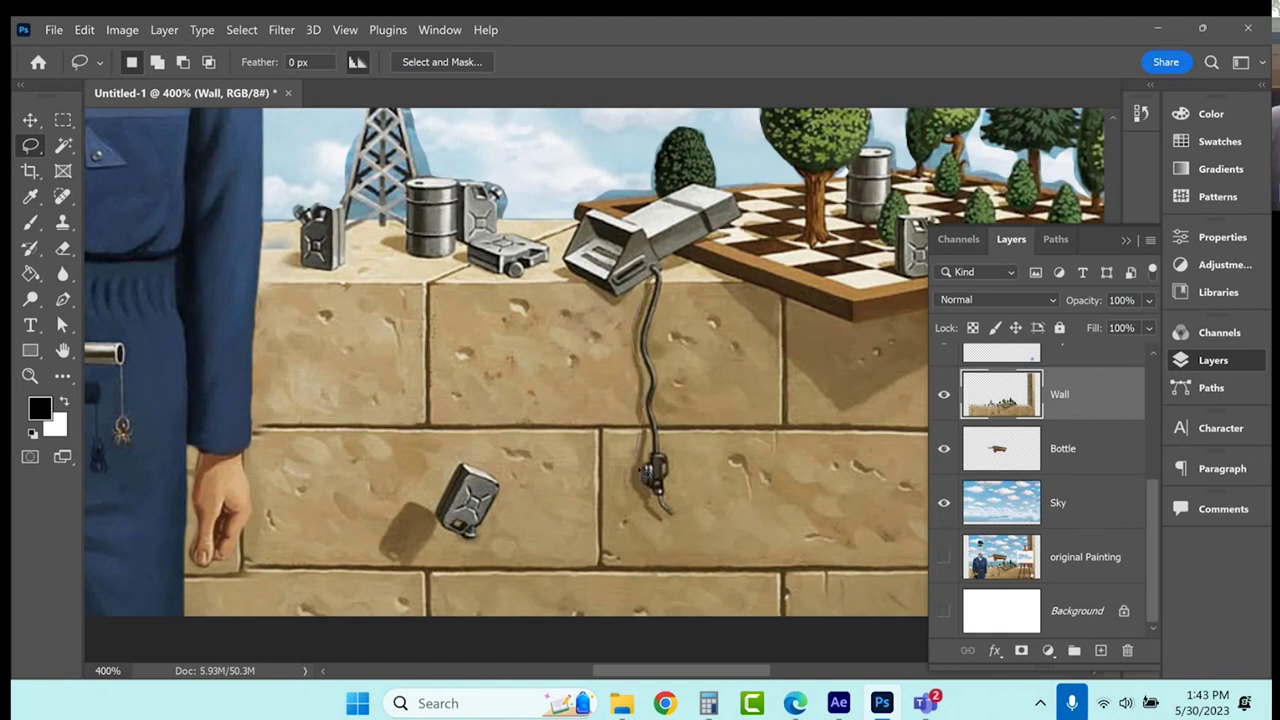
{"action": "mouse_move", "coordinate": [667, 522]}
{"action": "left_mouse_down"}
{"action": "mouse_move", "coordinate": [682, 496]}
{"action": "mouse_move", "coordinate": [673, 442]}
{"action": "left_mouse_up"}
{"action": "left_click_drag", "start_coordinate": [673, 297], "coordinate": [667, 274]}
{"action": "key", "text": "ctrl+shift+alt+n"}
{"action": "key", "text": "ctrl+v"}
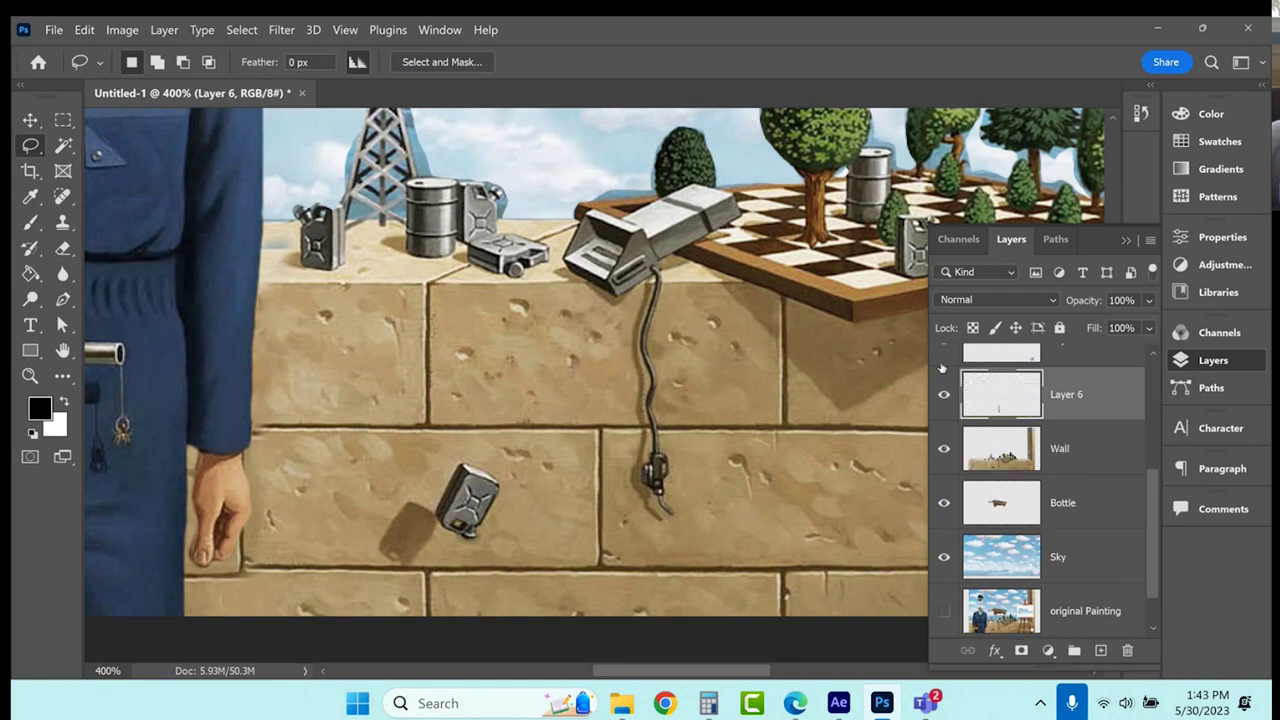
Rename Layer 6 to 'Pump', hide it and select the Wall layer.
{"action": "double_click", "coordinate": [1066, 394]}
{"action": "type", "text": "Plu"}
{"action": "key", "text": "BackSpace"}
{"action": "key", "text": "BackSpace"}
{"action": "type", "text": "ump"}
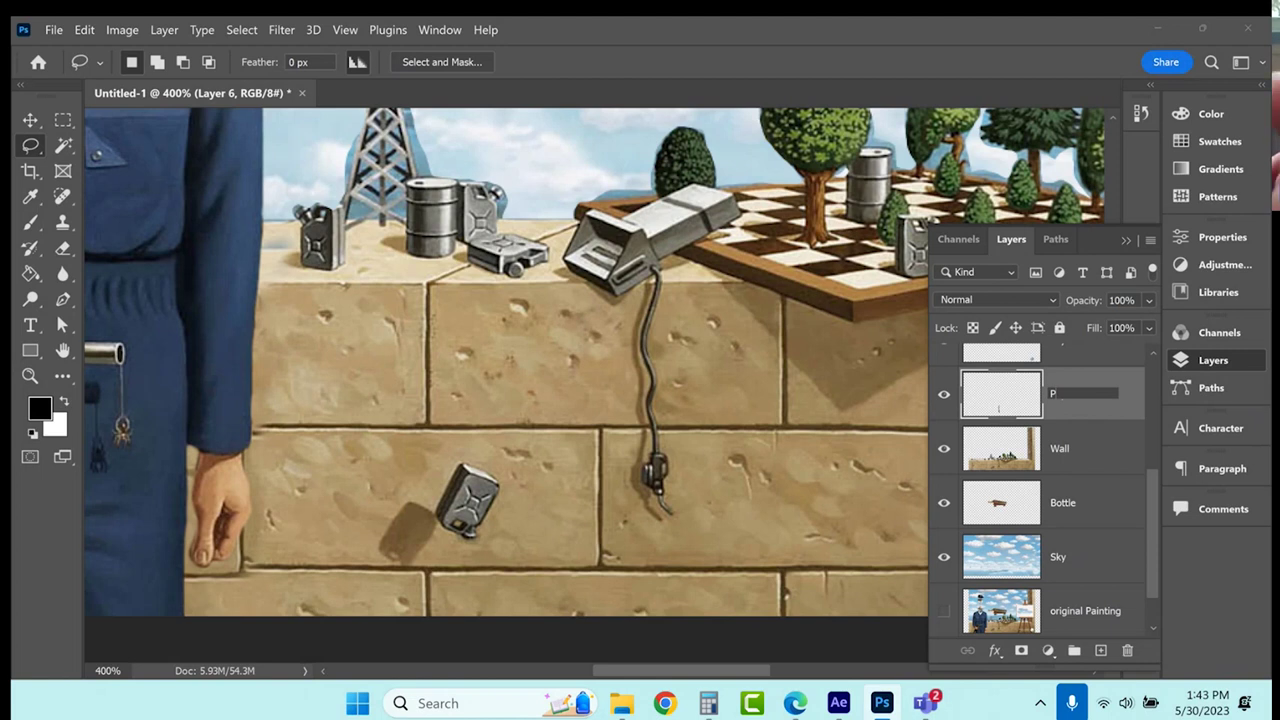
{"action": "key", "text": "Return"}
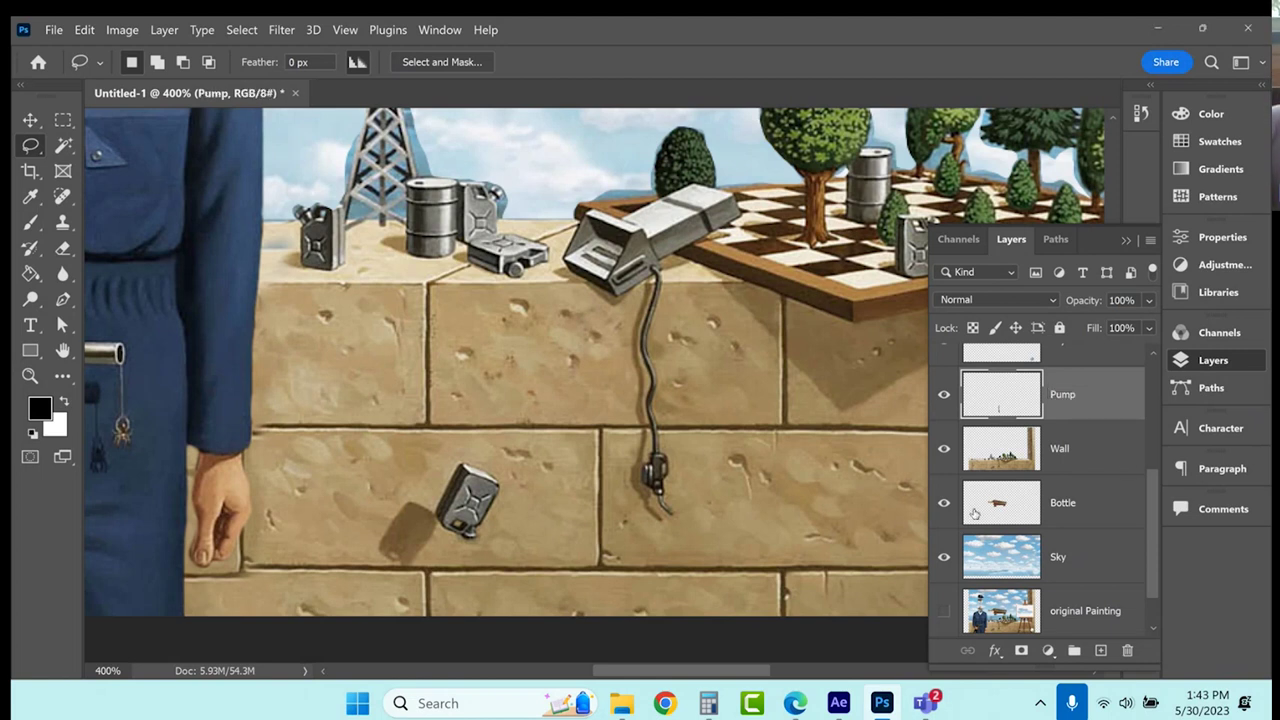
{"action": "left_click", "coordinate": [944, 394]}
{"action": "left_click", "coordinate": [1026, 449]}
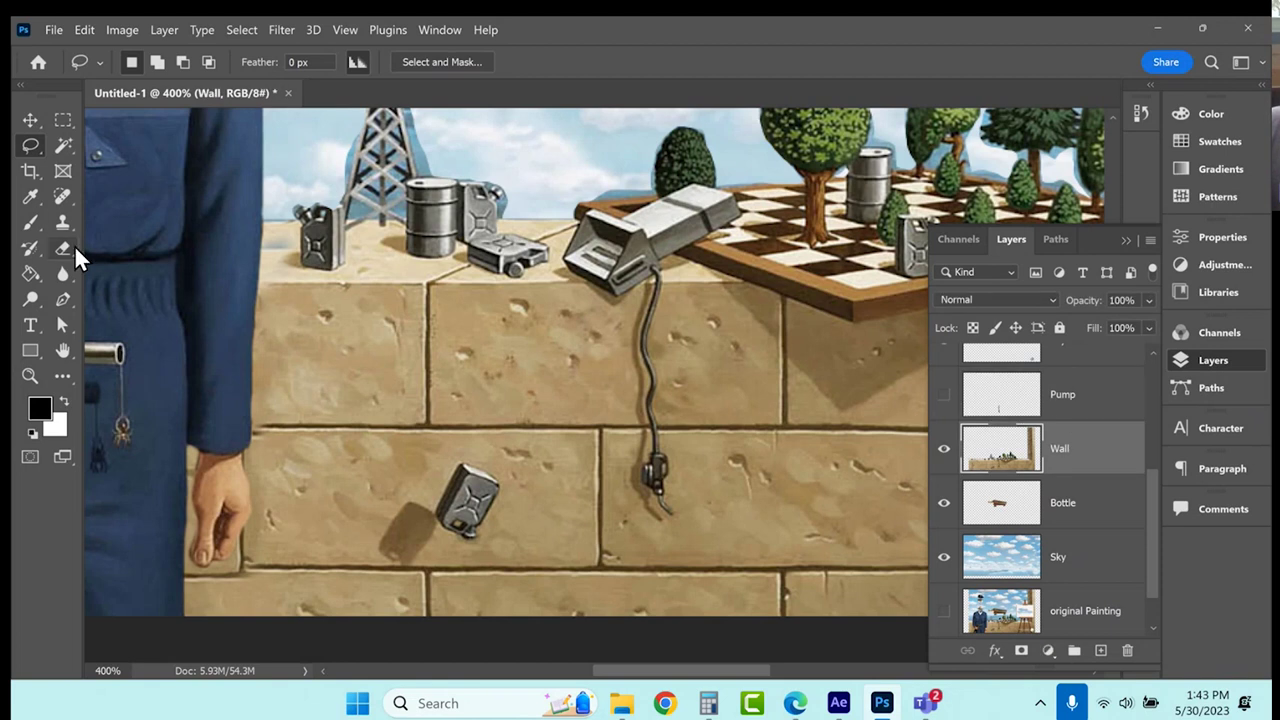
Set the Clone Stamp brush size to 47 px.
{"action": "left_click", "coordinate": [62, 222]}
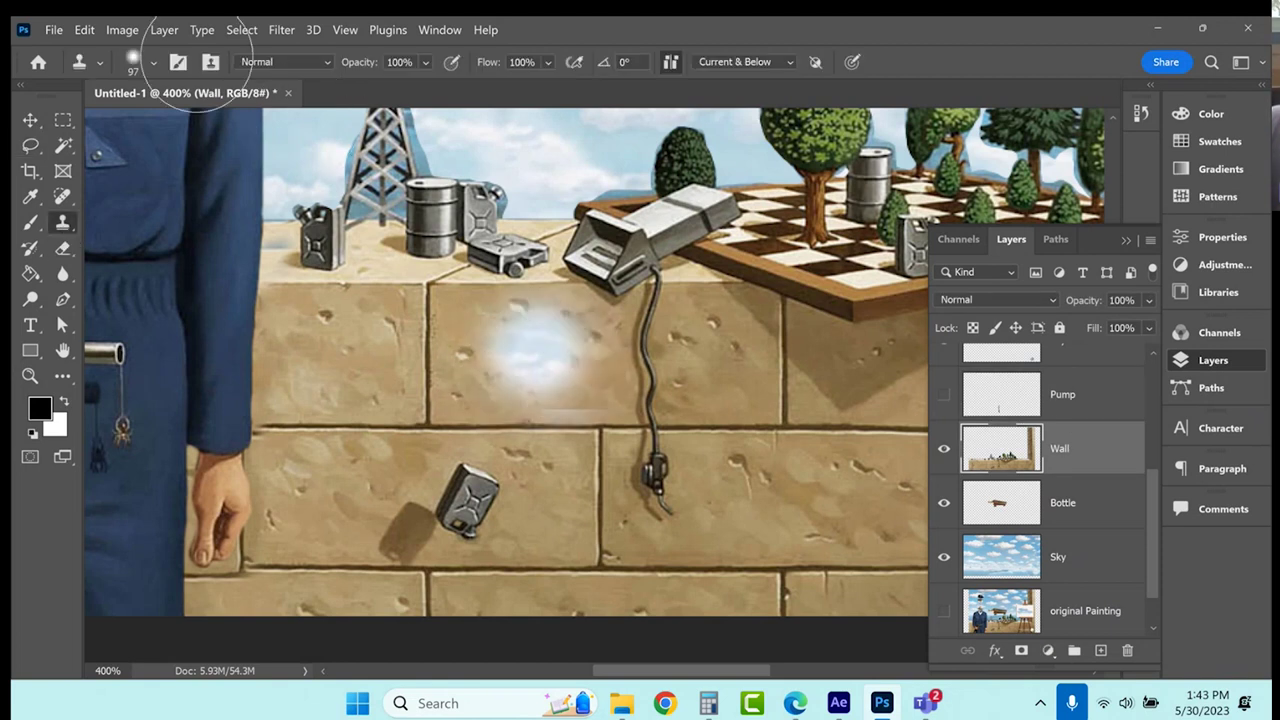
{"action": "left_click", "coordinate": [134, 60]}
{"action": "left_click_drag", "start_coordinate": [159, 120], "coordinate": [151, 121]}
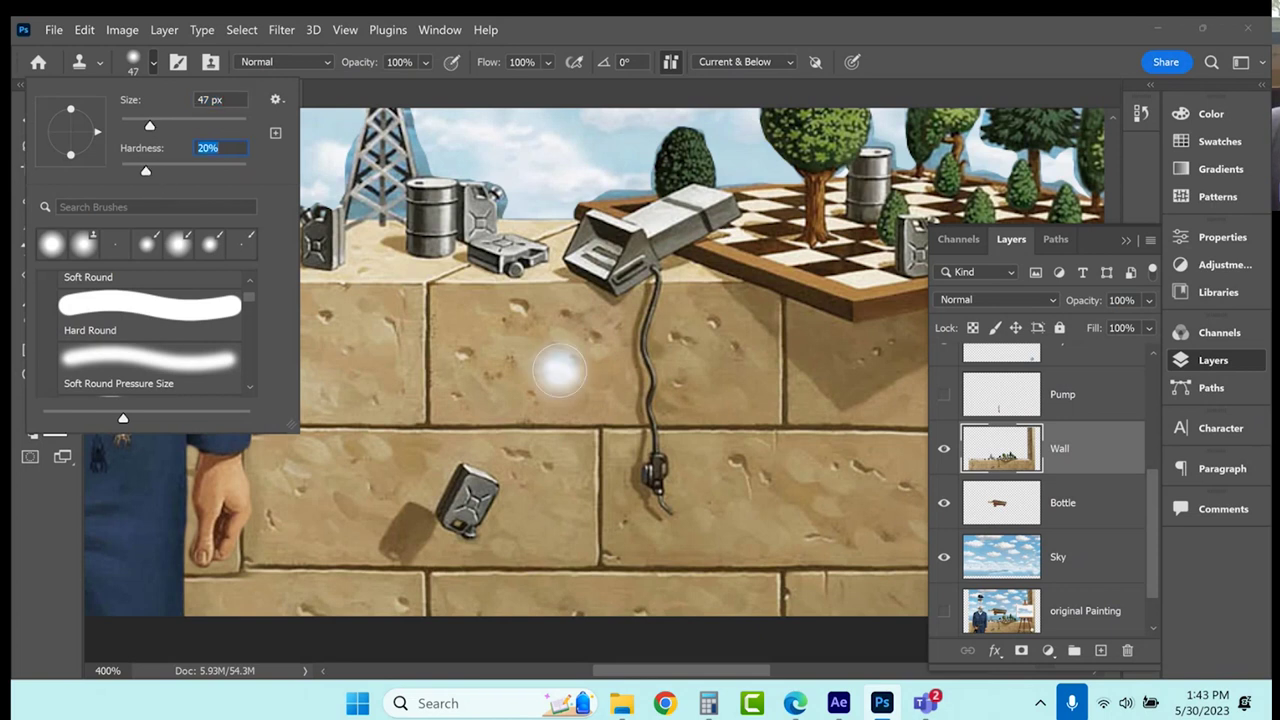
{"action": "left_click", "coordinate": [562, 371]}
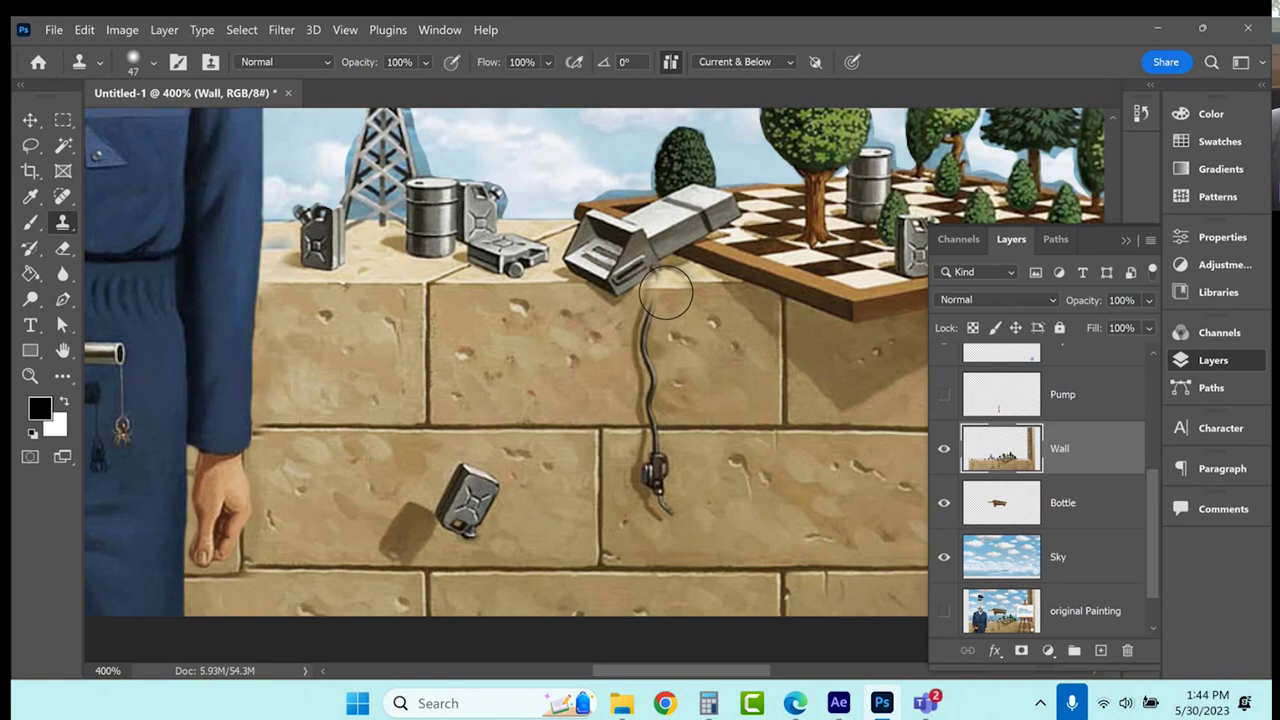
Clone brick over the hose on the Wall layer, then show Pump and hide Wall.
{"action": "mouse_move", "coordinate": [664, 278]}
{"action": "left_mouse_down"}
{"action": "mouse_move", "coordinate": [650, 345]}
{"action": "mouse_move", "coordinate": [652, 506]}
{"action": "left_mouse_up"}
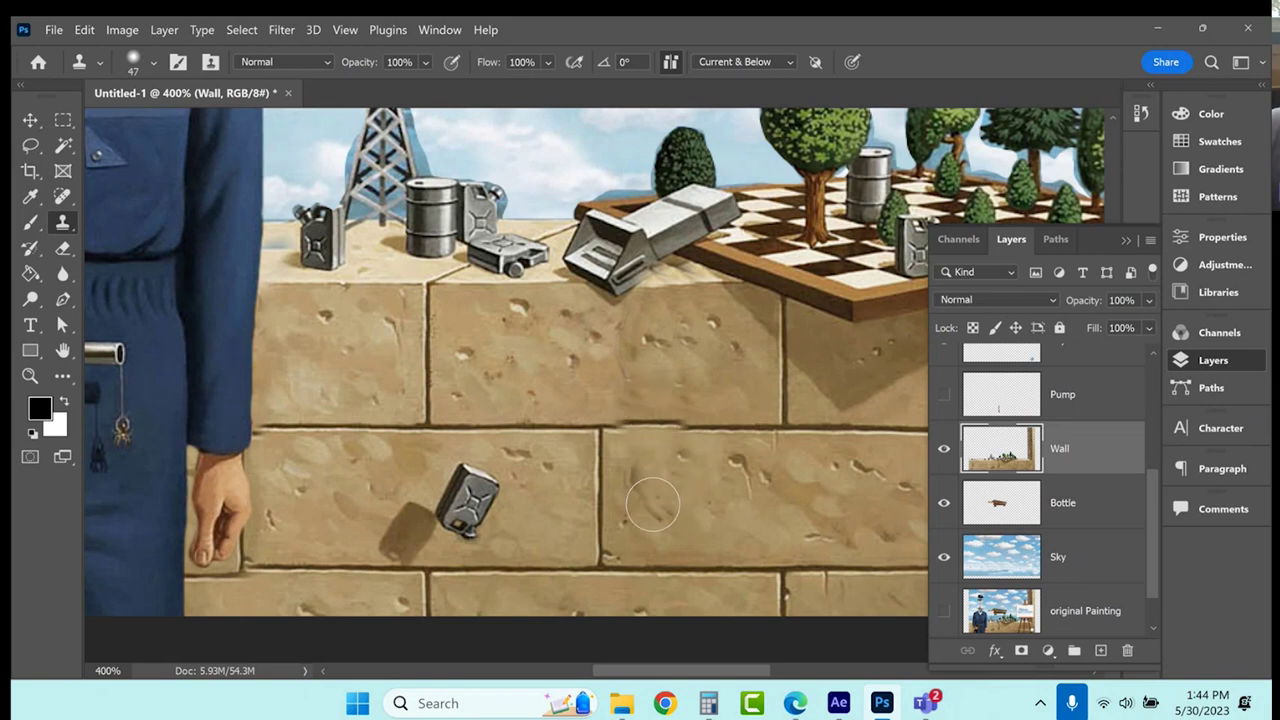
{"action": "mouse_move", "coordinate": [410, 465]}
{"action": "left_mouse_down"}
{"action": "mouse_move", "coordinate": [410, 487]}
{"action": "mouse_move", "coordinate": [425, 472]}
{"action": "mouse_move", "coordinate": [418, 500]}
{"action": "mouse_move", "coordinate": [440, 485]}
{"action": "left_mouse_up"}
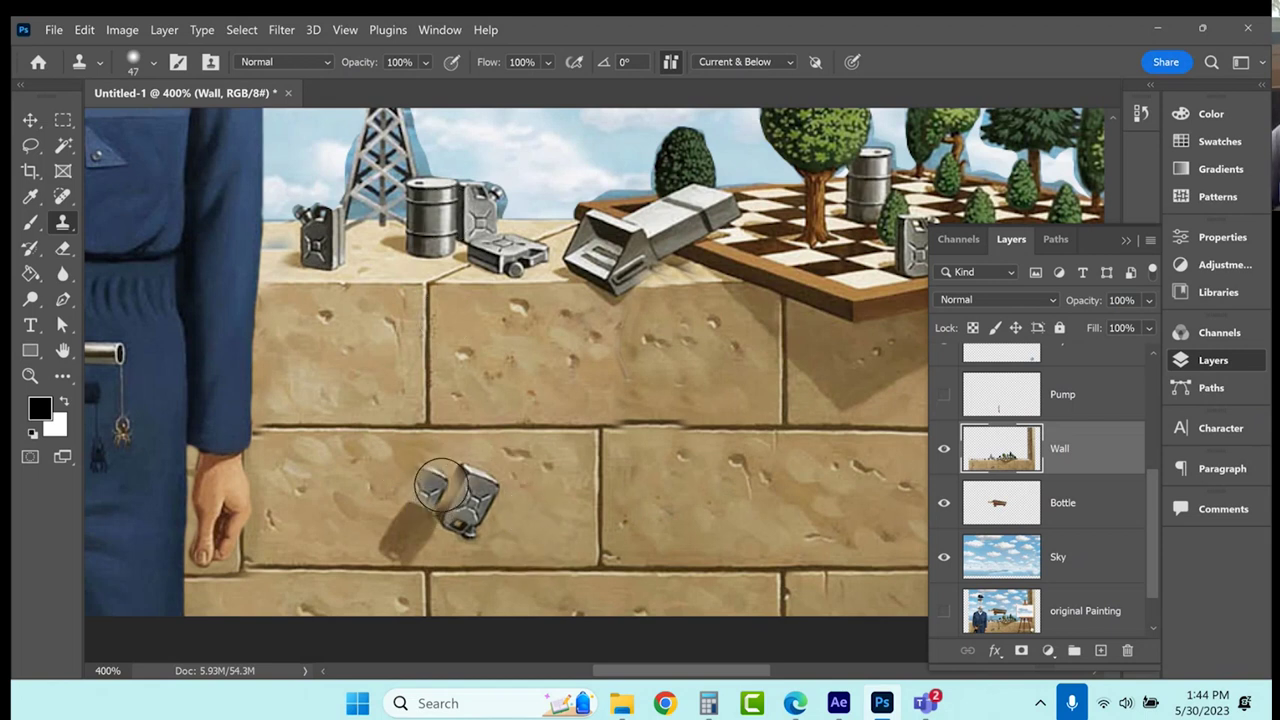
{"action": "key", "text": "ctrl+z"}
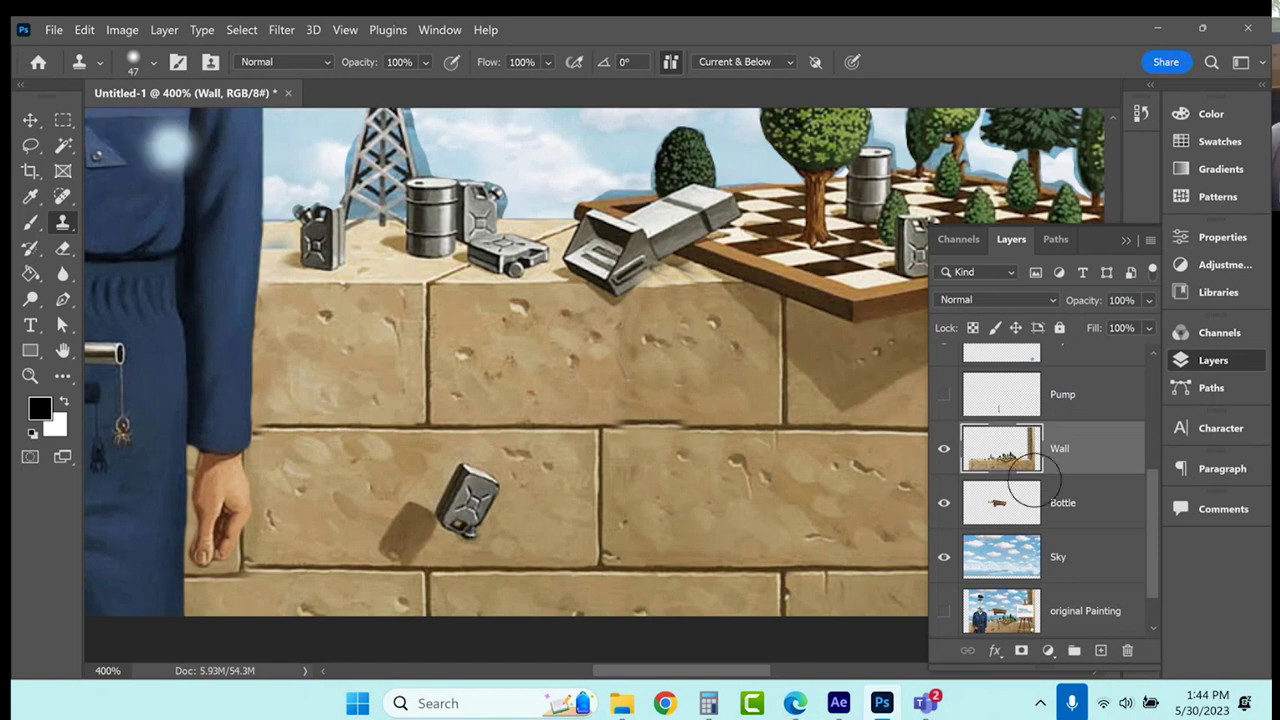
{"action": "left_click", "coordinate": [945, 394]}
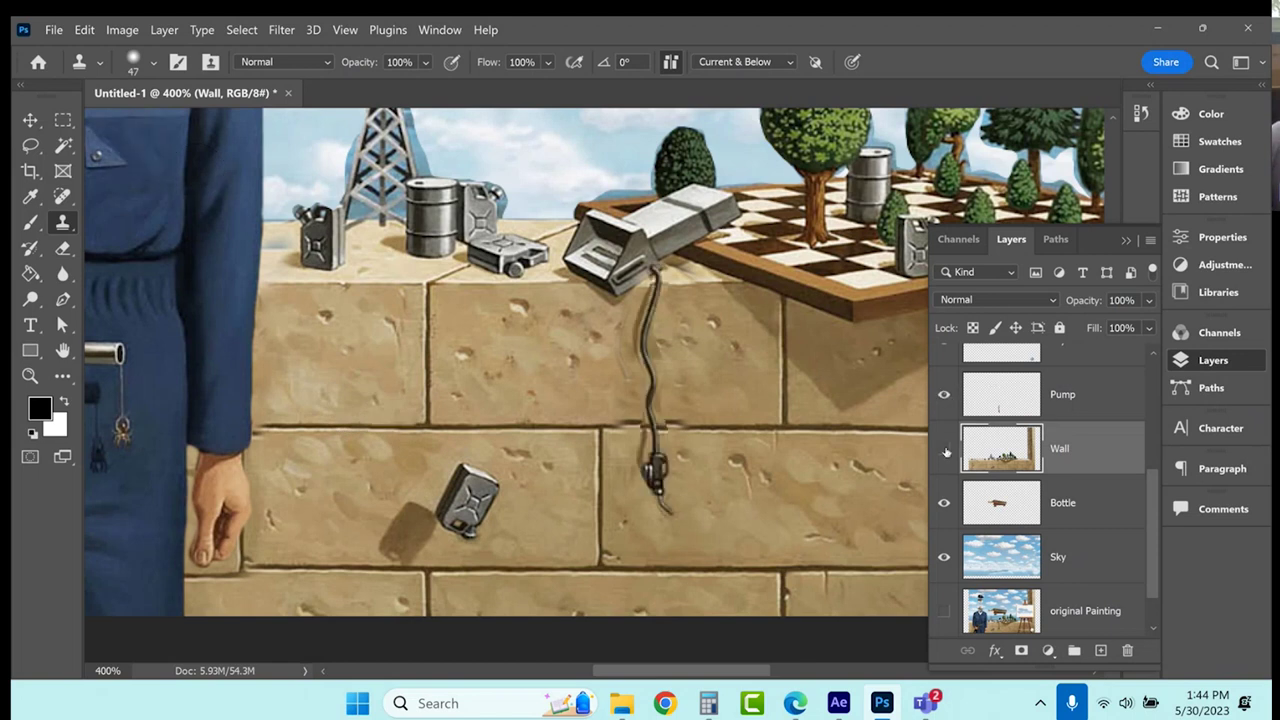
{"action": "left_click", "coordinate": [945, 449]}
On the Pump layer, select the wall background around the pump by colour.
{"action": "left_click", "coordinate": [62, 146]}
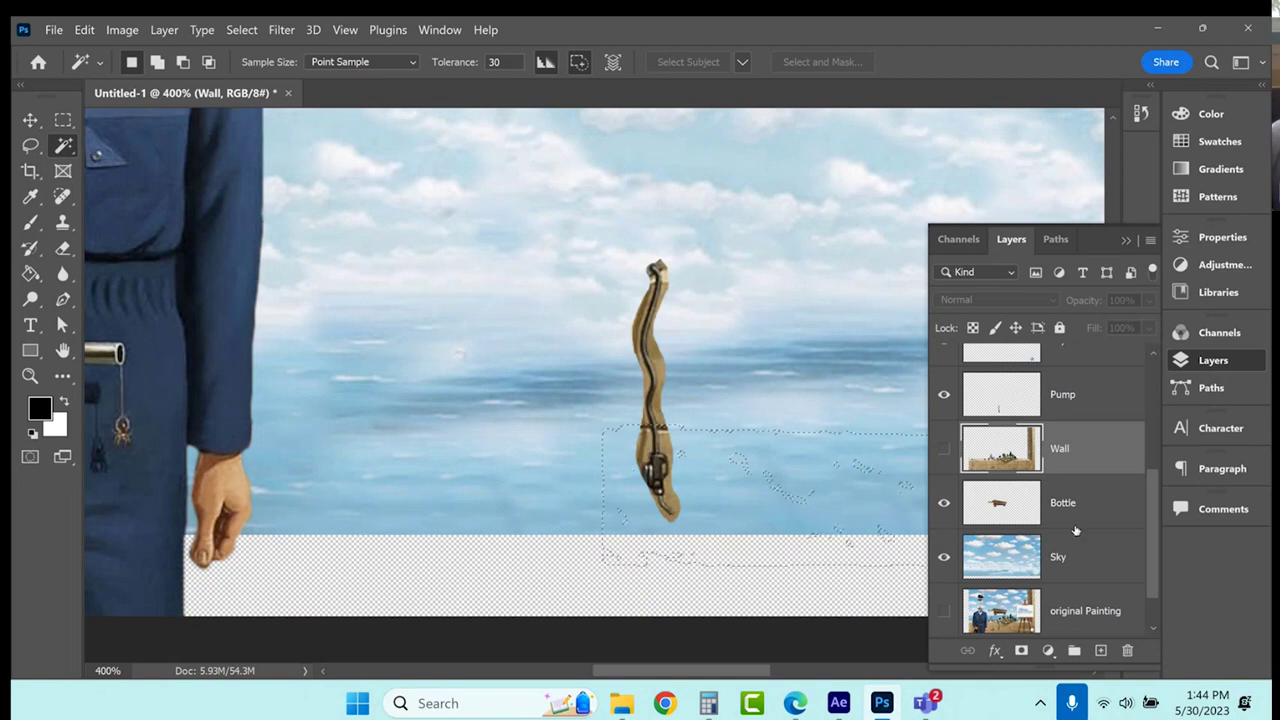
{"action": "left_click", "coordinate": [1008, 400]}
{"action": "left_click", "coordinate": [658, 370]}
{"action": "key", "text": "shift"}
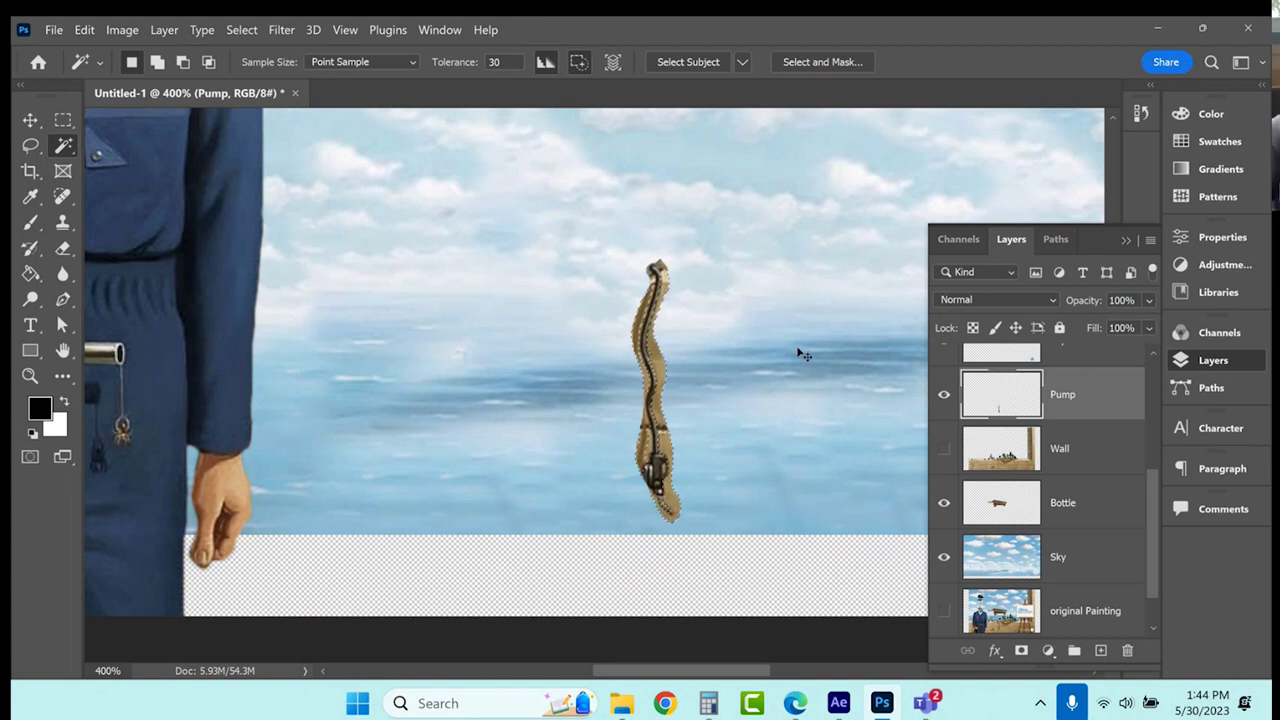
{"action": "key", "text": "ctrl+plus"}
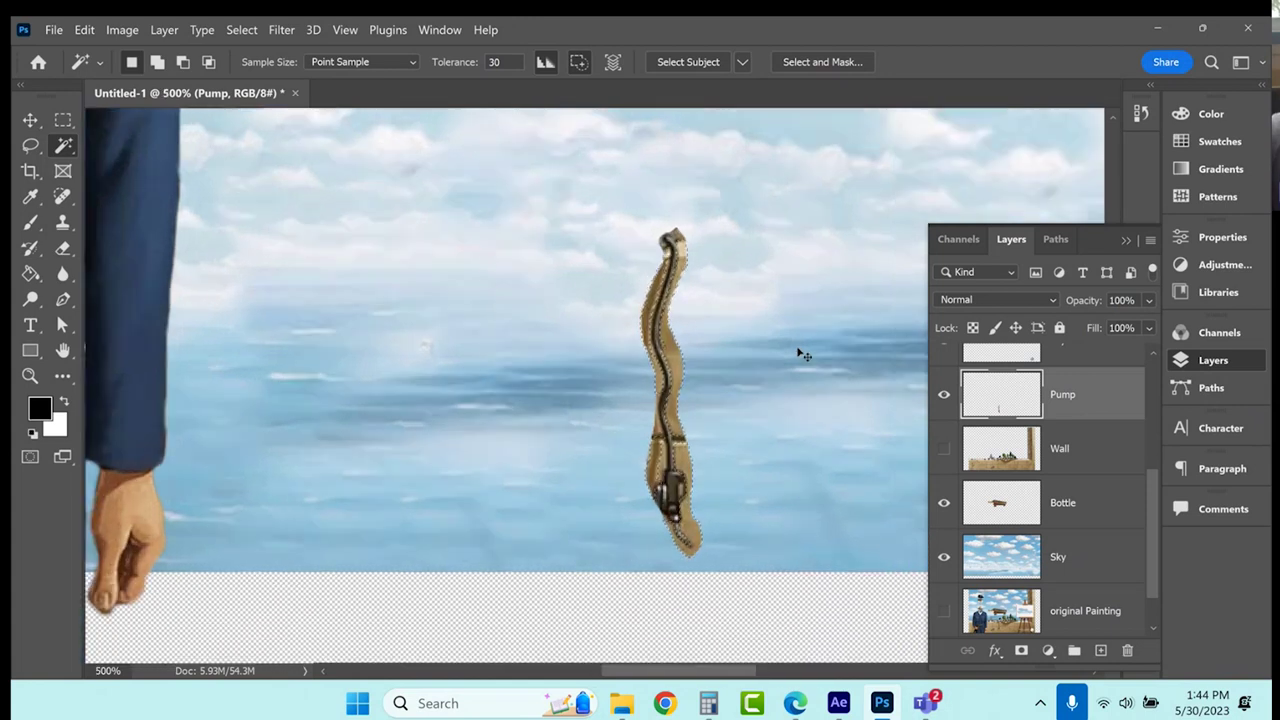
{"action": "key", "text": "ctrl+plus"}
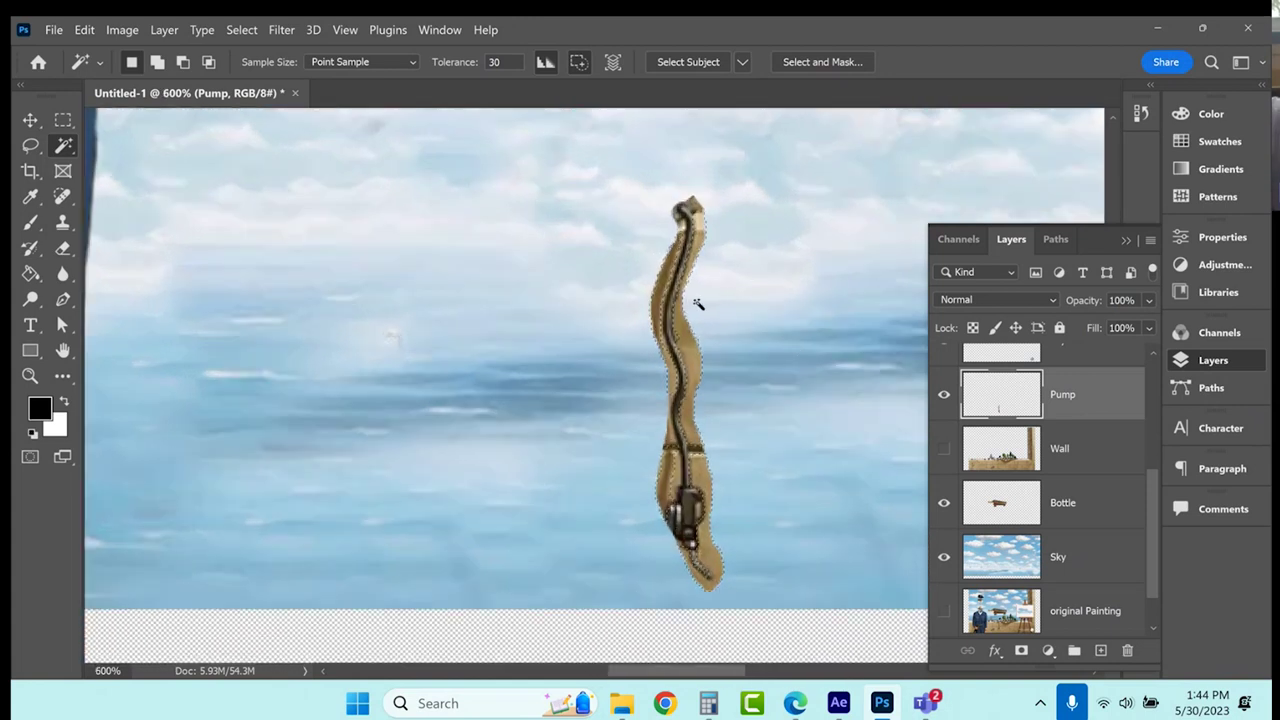
{"action": "key", "text": "shift"}
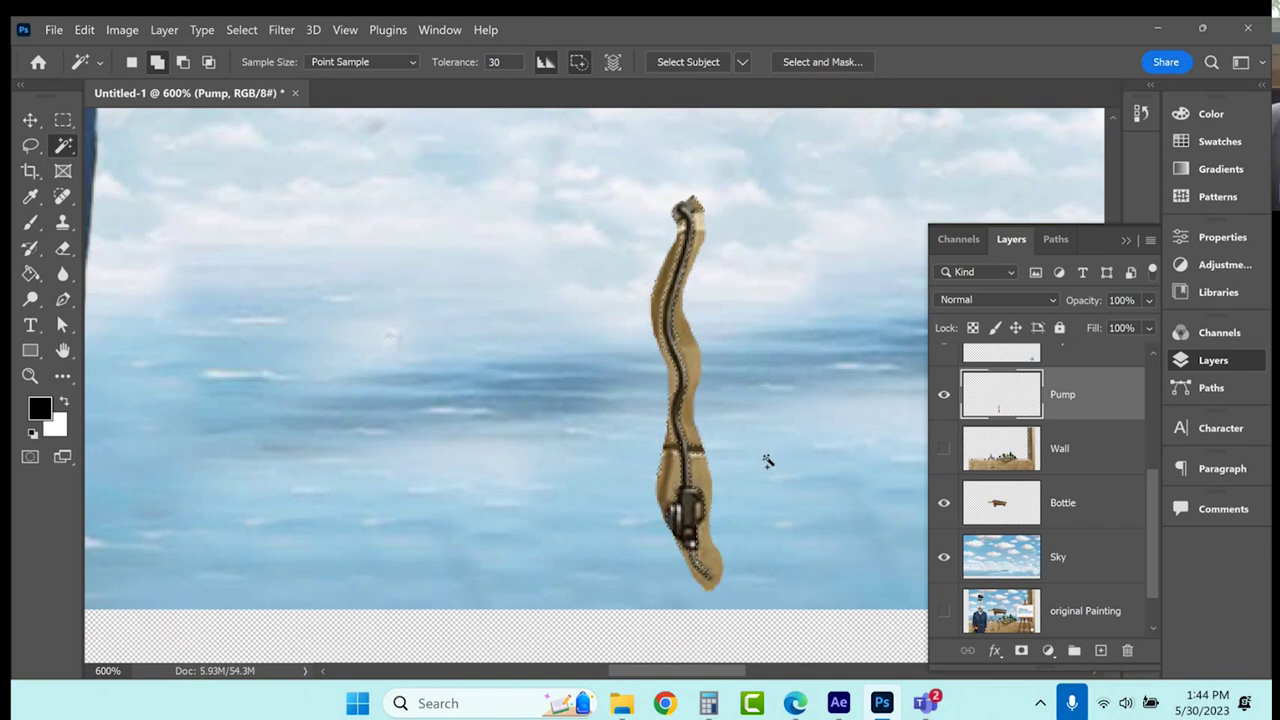
Erase the pump's rough right edge with a 34 px eraser at 91% hardness.
{"action": "left_click", "coordinate": [60, 246]}
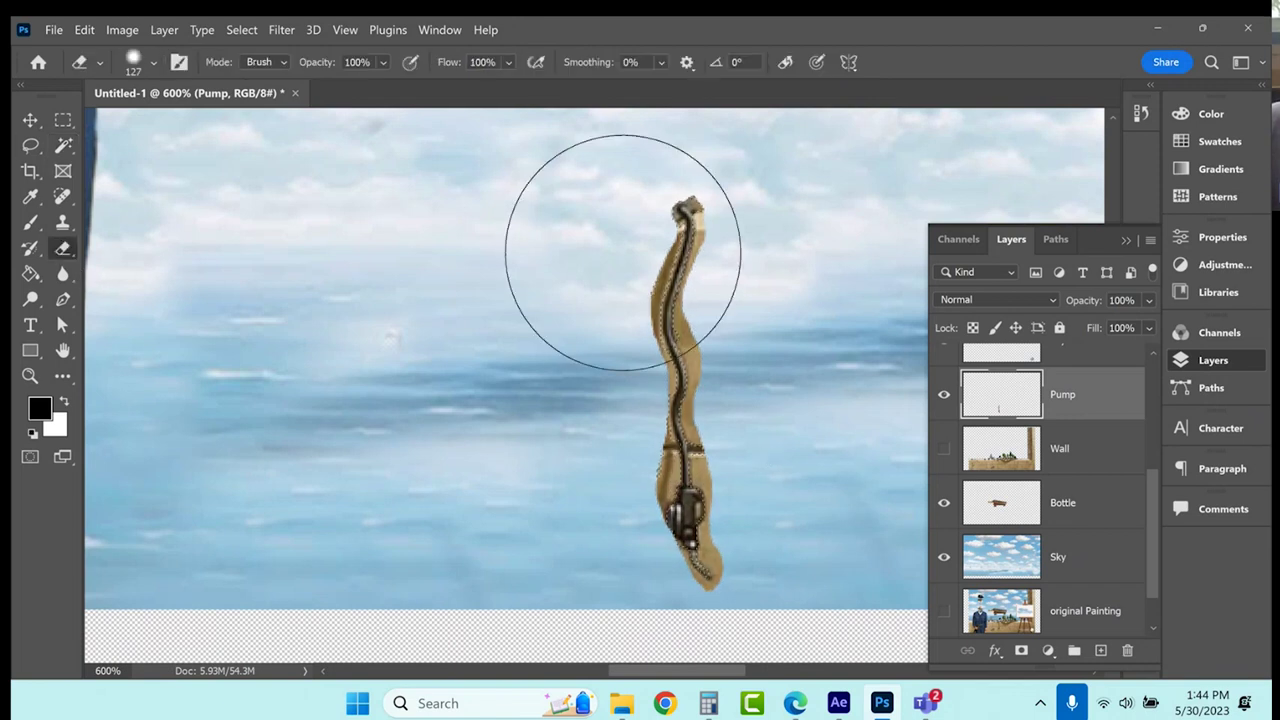
{"action": "left_click", "coordinate": [133, 70]}
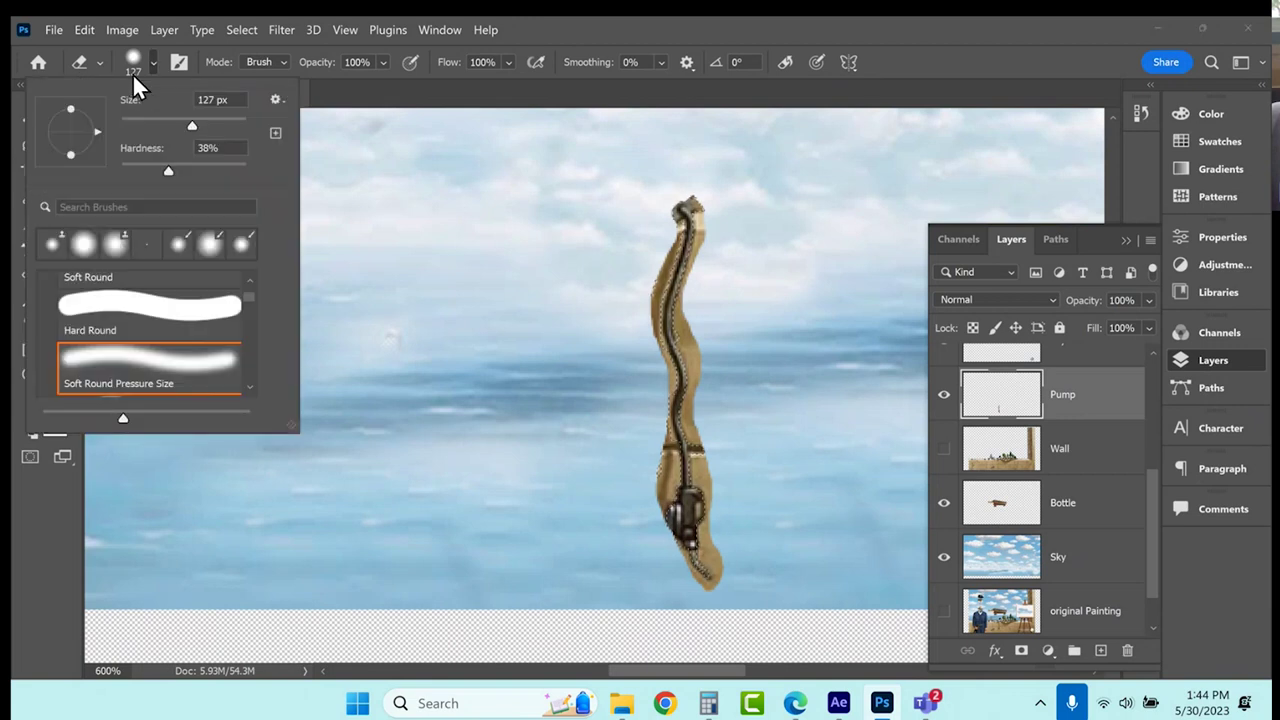
{"action": "left_click_drag", "start_coordinate": [181, 170], "coordinate": [238, 182]}
{"action": "left_click_drag", "start_coordinate": [190, 125], "coordinate": [141, 117]}
{"action": "left_click", "coordinate": [737, 220]}
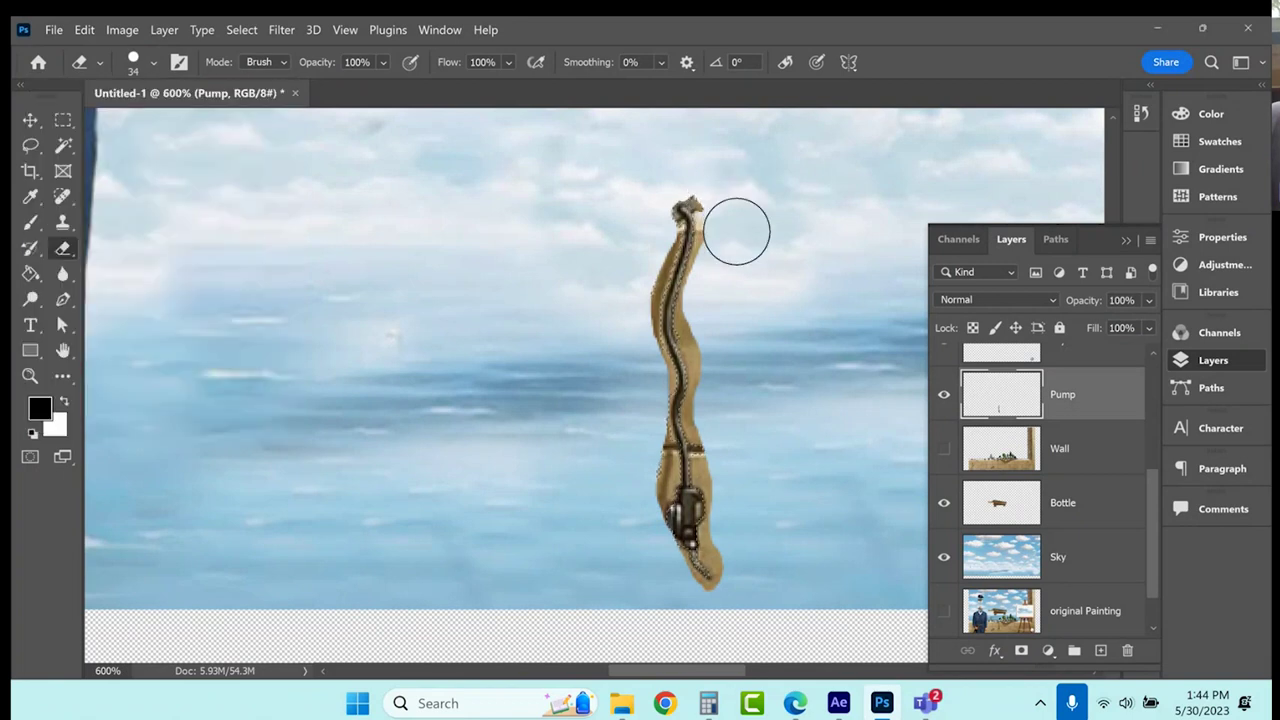
{"action": "mouse_move", "coordinate": [706, 318]}
{"action": "left_mouse_down"}
{"action": "mouse_move", "coordinate": [738, 611]}
{"action": "mouse_move", "coordinate": [663, 586]}
{"action": "mouse_move", "coordinate": [634, 543]}
{"action": "mouse_move", "coordinate": [663, 566]}
{"action": "mouse_move", "coordinate": [626, 486]}
{"action": "mouse_move", "coordinate": [646, 463]}
{"action": "mouse_move", "coordinate": [649, 477]}
{"action": "mouse_move", "coordinate": [622, 302]}
{"action": "mouse_move", "coordinate": [663, 209]}
{"action": "mouse_move", "coordinate": [634, 291]}
{"action": "left_mouse_up"}
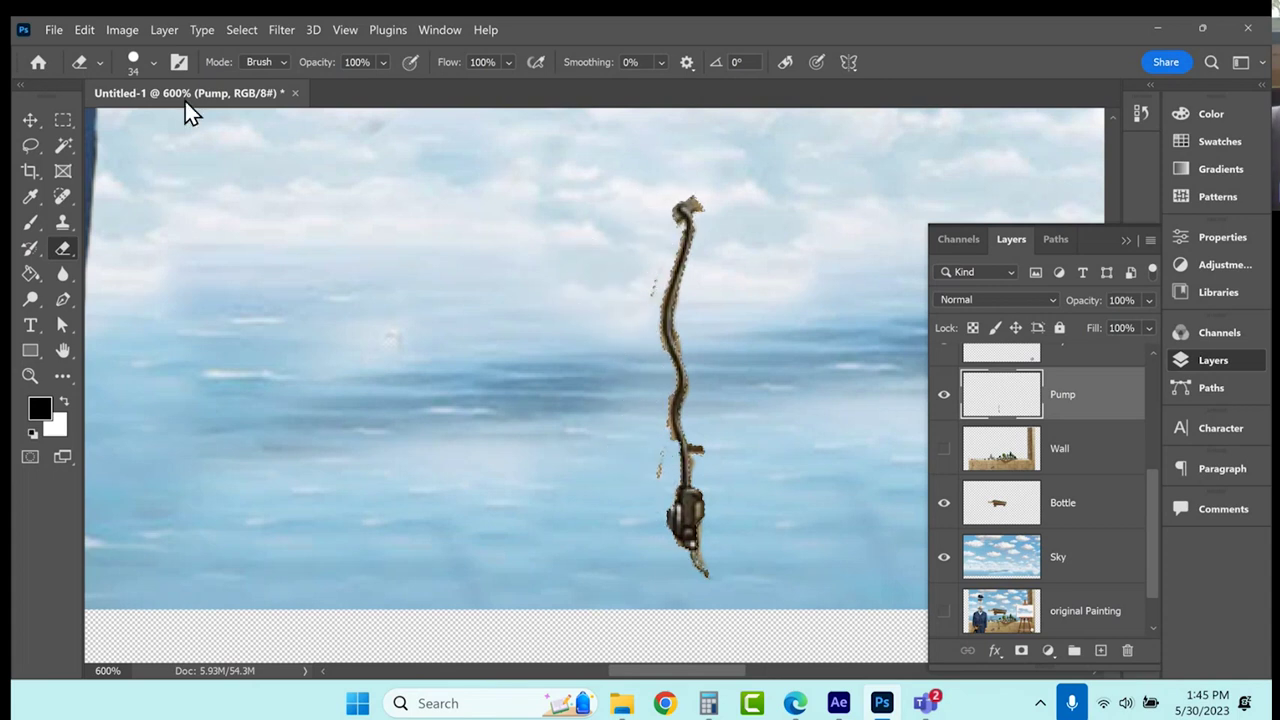
{"action": "left_click", "coordinate": [62, 122]}
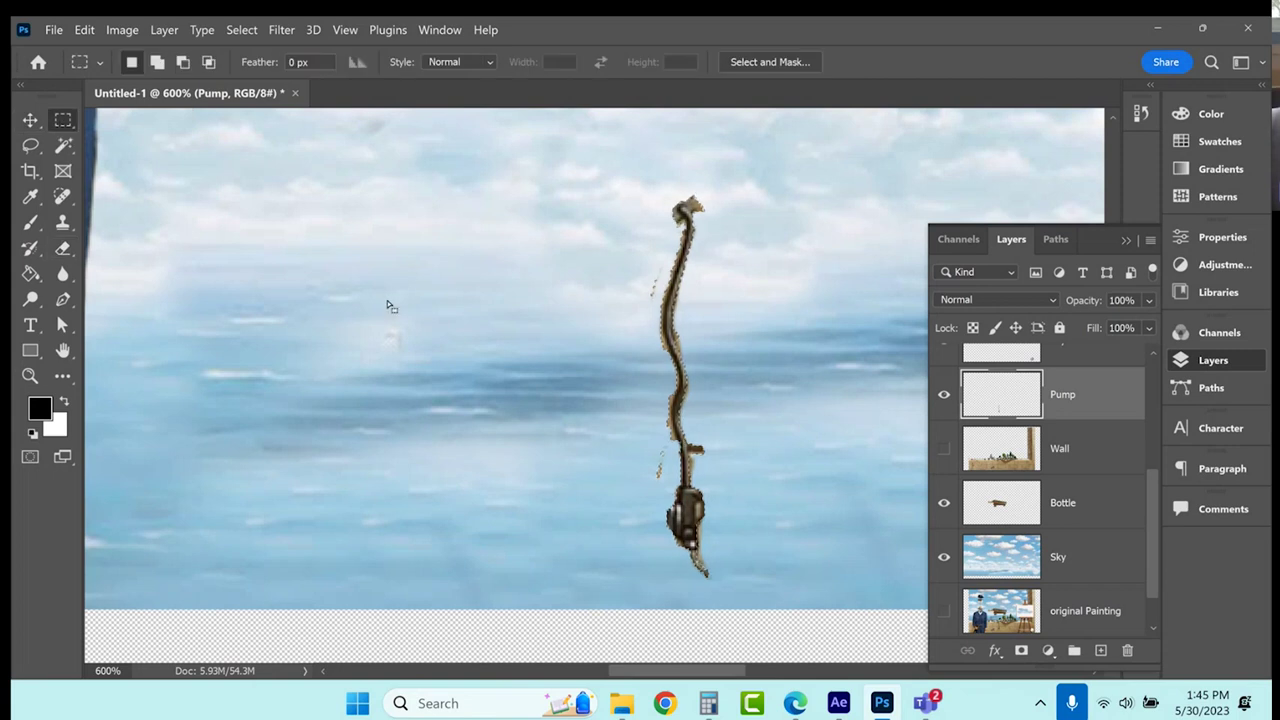
Zoom in on the hose and set the eraser to 20 px.
{"action": "key", "text": "ctrl+plus"}
{"action": "key", "text": "ctrl+plus"}
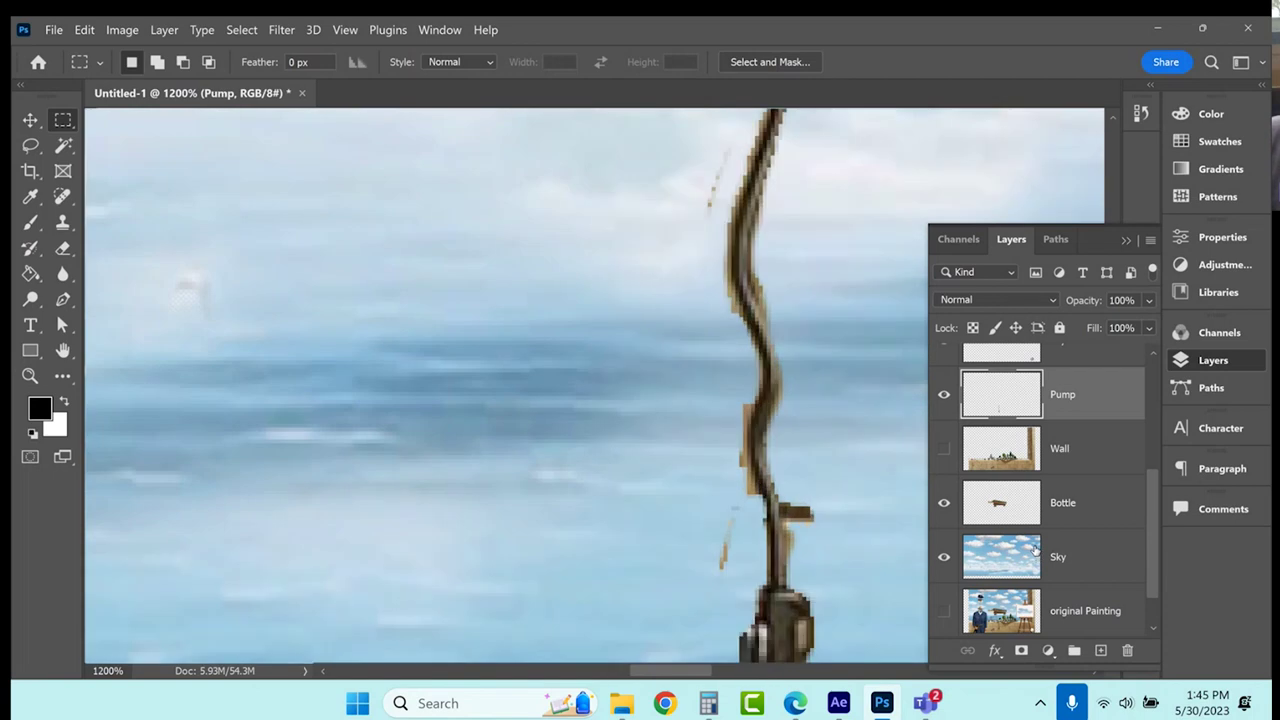
{"action": "scroll", "coordinate": [1037, 558], "scroll_direction": "down", "scroll_amount": 1}
{"action": "left_click", "coordinate": [1126, 241]}
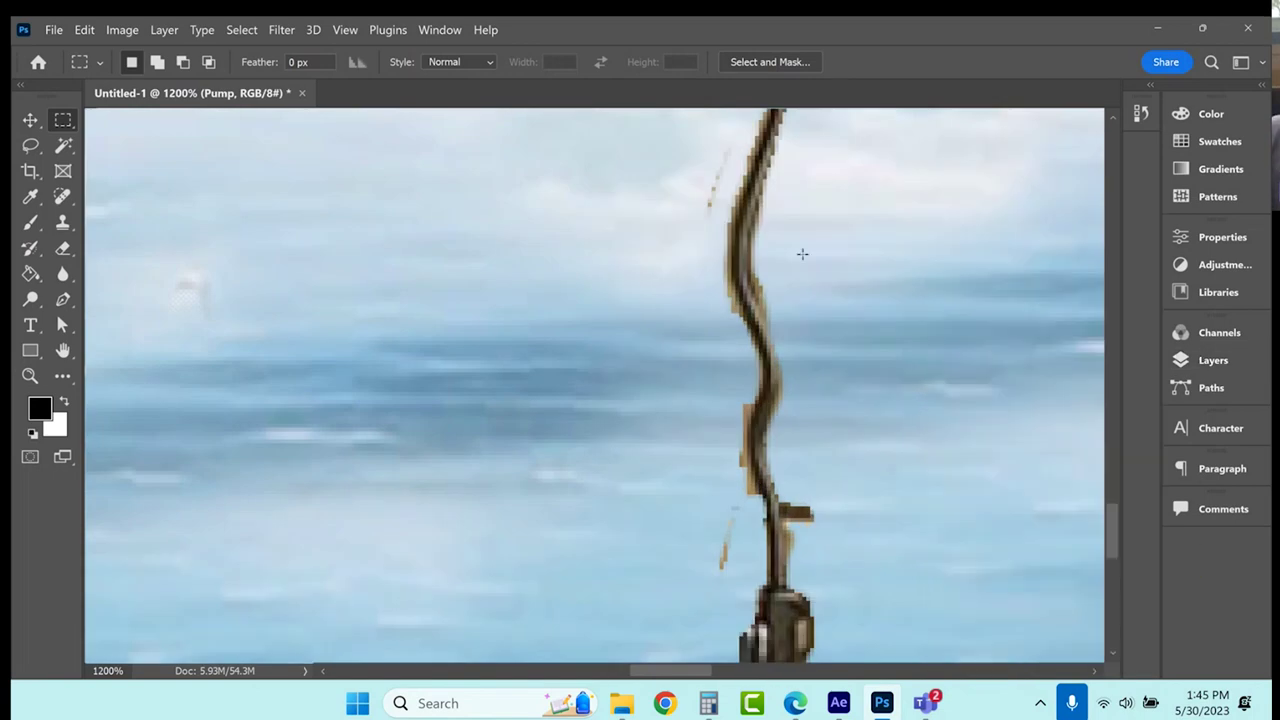
{"action": "scroll", "coordinate": [521, 231], "scroll_direction": "down", "scroll_amount": 2}
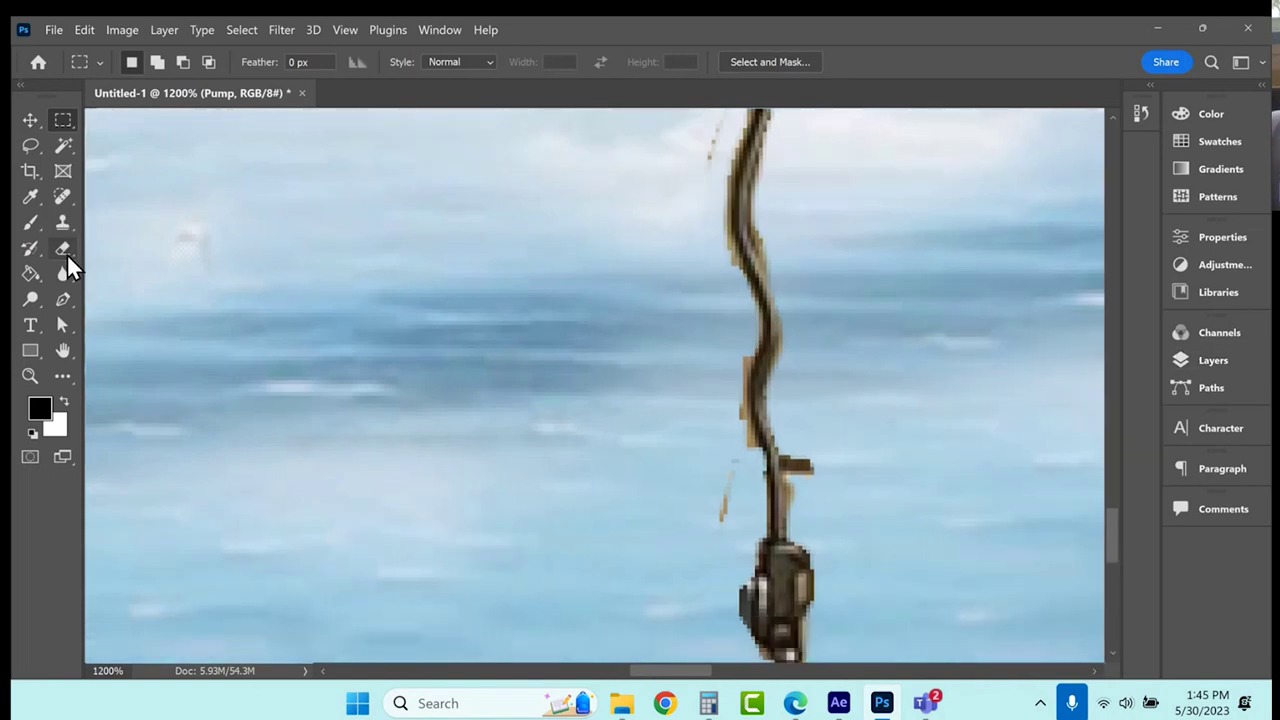
{"action": "left_click", "coordinate": [63, 248]}
{"action": "left_click", "coordinate": [153, 62]}
{"action": "left_click_drag", "start_coordinate": [138, 123], "coordinate": [133, 120]}
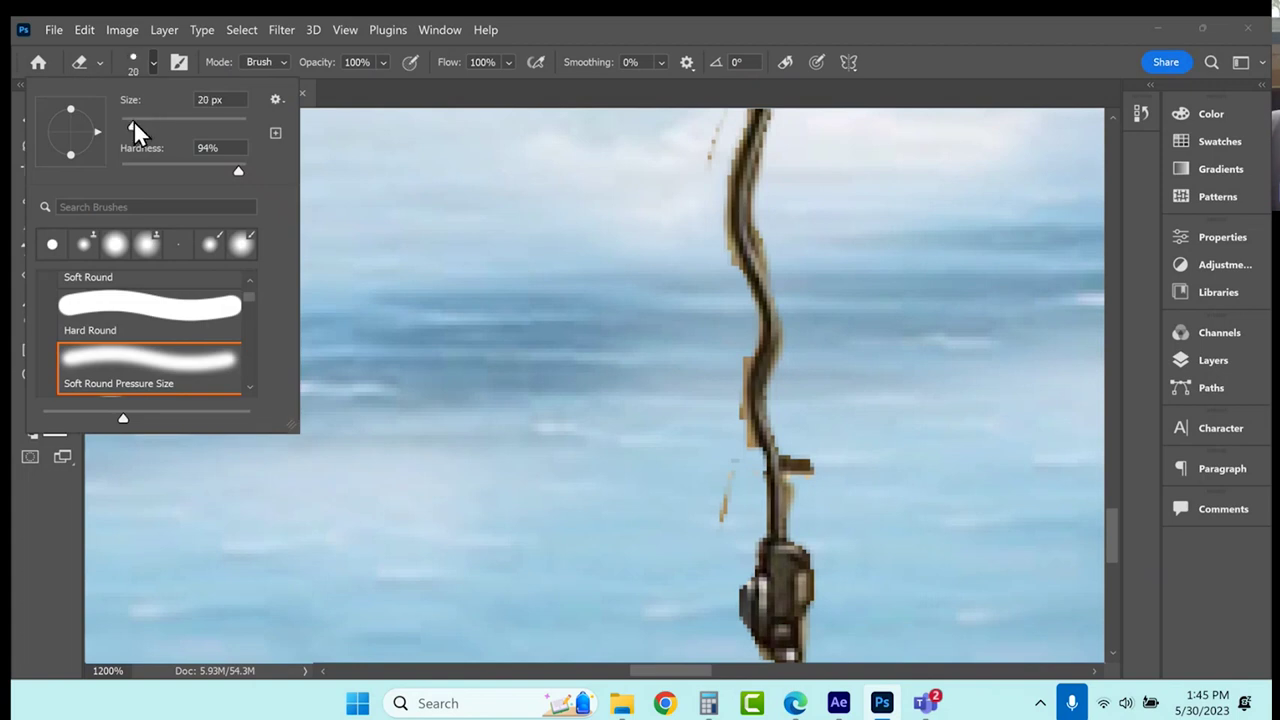
{"action": "left_click", "coordinate": [714, 500]}
Erase the orange fringe, bracket and dark specks around the hose and trim its top knot.
{"action": "left_click_drag", "start_coordinate": [726, 477], "coordinate": [711, 350]}
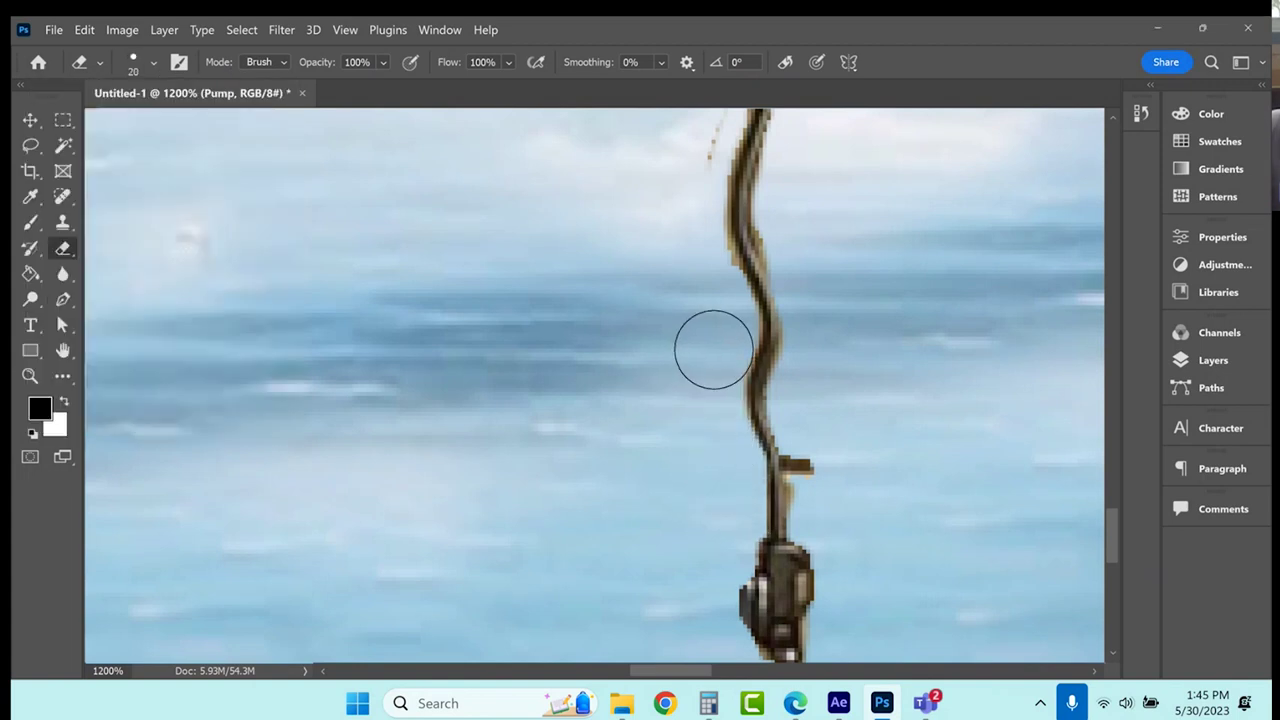
{"action": "left_click_drag", "start_coordinate": [897, 469], "coordinate": [820, 472]}
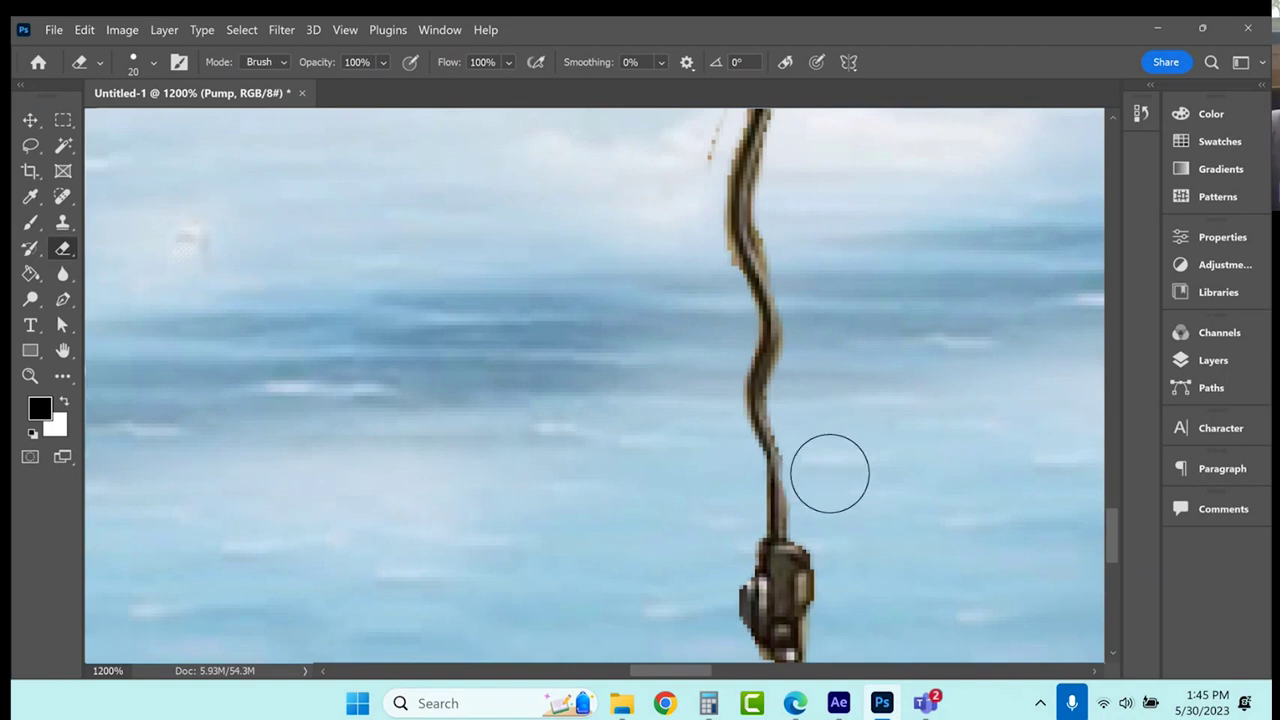
{"action": "scroll", "coordinate": [829, 471], "scroll_direction": "down", "scroll_amount": 3}
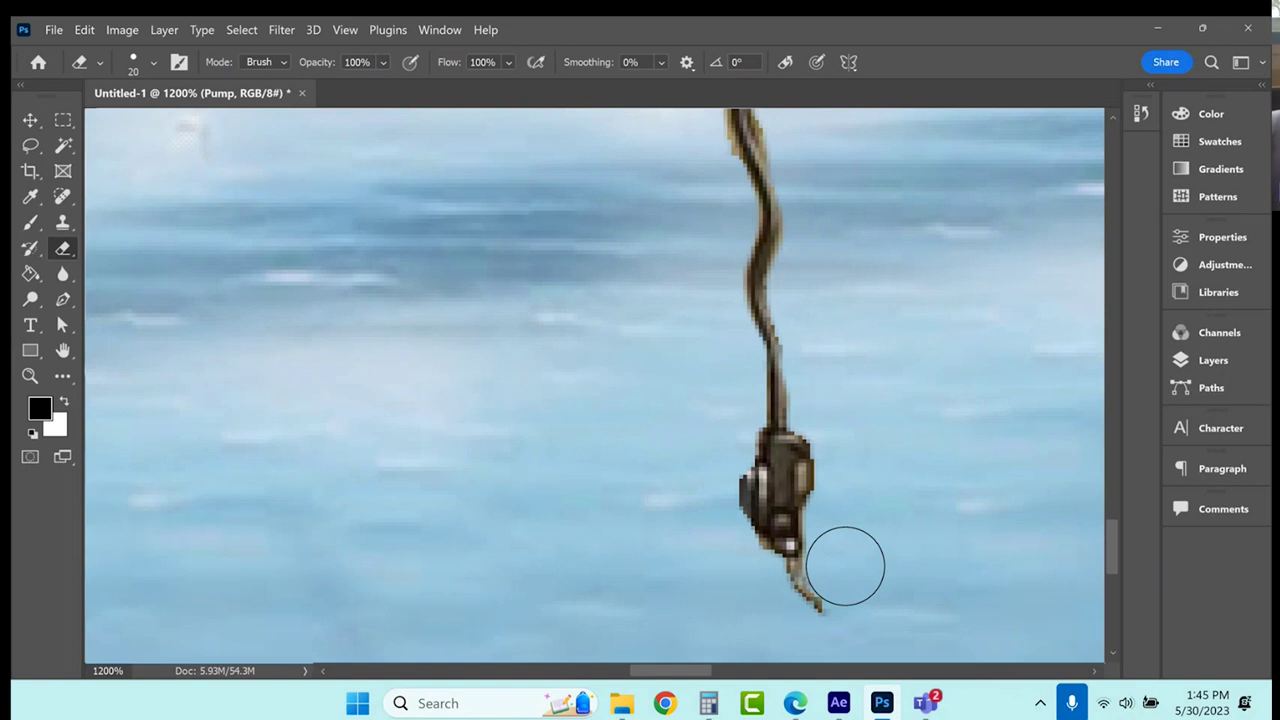
{"action": "scroll", "coordinate": [834, 363], "scroll_direction": "up", "scroll_amount": 8}
{"action": "mouse_move", "coordinate": [738, 396]}
{"action": "left_mouse_down"}
{"action": "mouse_move", "coordinate": [689, 426]}
{"action": "mouse_move", "coordinate": [731, 326]}
{"action": "mouse_move", "coordinate": [694, 486]}
{"action": "mouse_move", "coordinate": [700, 571]}
{"action": "mouse_move", "coordinate": [697, 540]}
{"action": "left_mouse_up"}
{"action": "mouse_move", "coordinate": [820, 289]}
{"action": "left_mouse_down"}
{"action": "mouse_move", "coordinate": [826, 257]}
{"action": "mouse_move", "coordinate": [842, 310]}
{"action": "mouse_move", "coordinate": [784, 470]}
{"action": "mouse_move", "coordinate": [823, 634]}
{"action": "mouse_move", "coordinate": [777, 489]}
{"action": "left_mouse_up"}
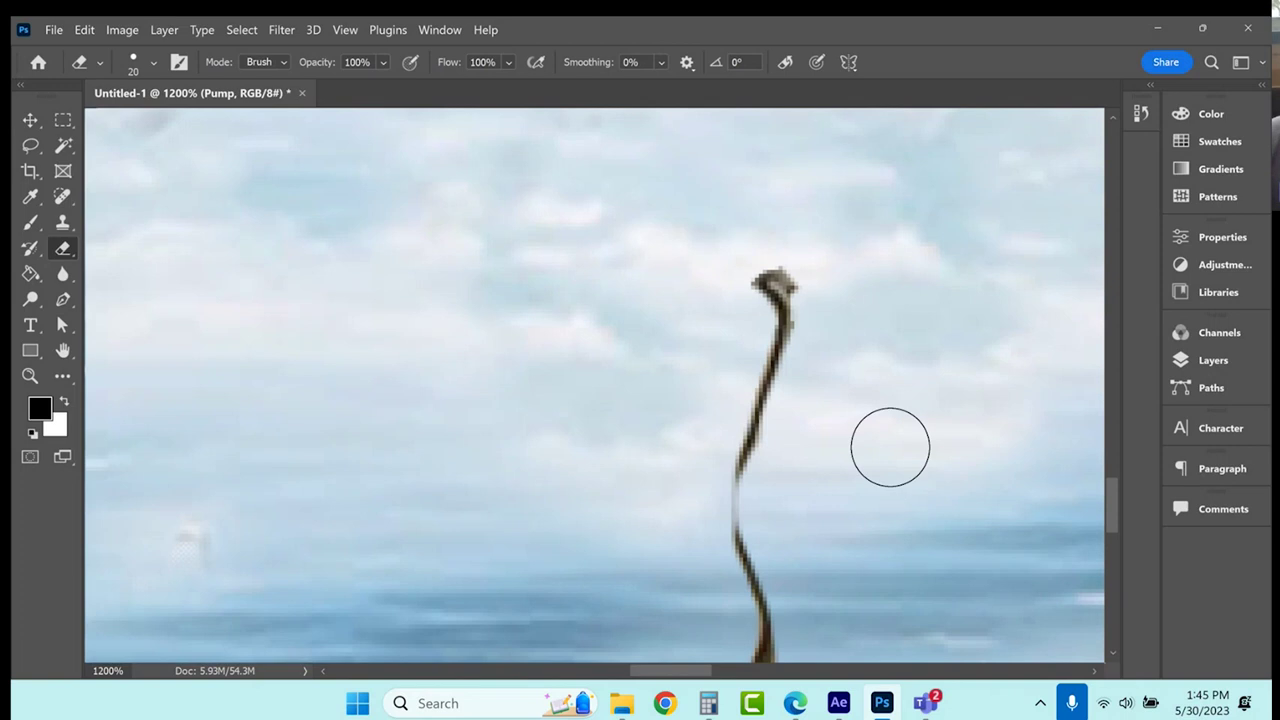
{"action": "key", "text": "ctrl+z"}
{"action": "mouse_move", "coordinate": [851, 314]}
{"action": "left_mouse_down"}
{"action": "mouse_move", "coordinate": [817, 260]}
{"action": "mouse_move", "coordinate": [854, 320]}
{"action": "left_mouse_up"}
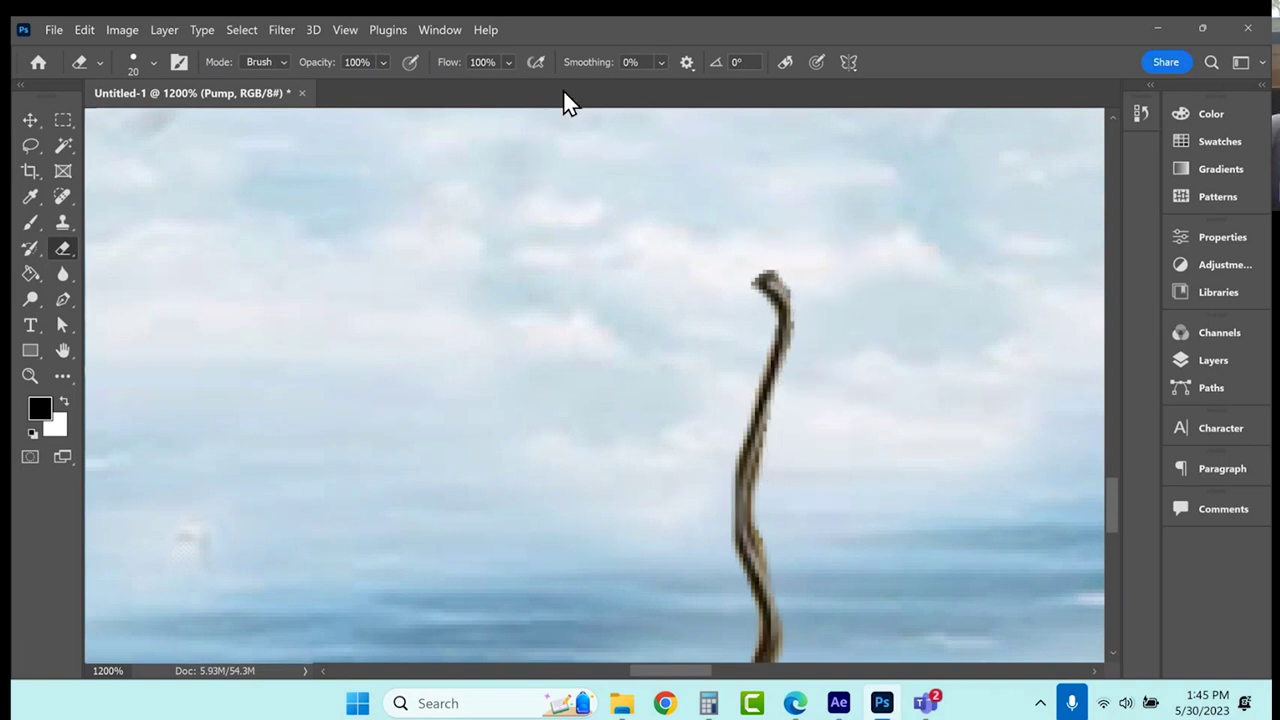
Shrink the eraser to 1 px, touch up the nozzle edge and fit the image on screen.
{"action": "scroll", "coordinate": [866, 369], "scroll_direction": "down", "scroll_amount": 3}
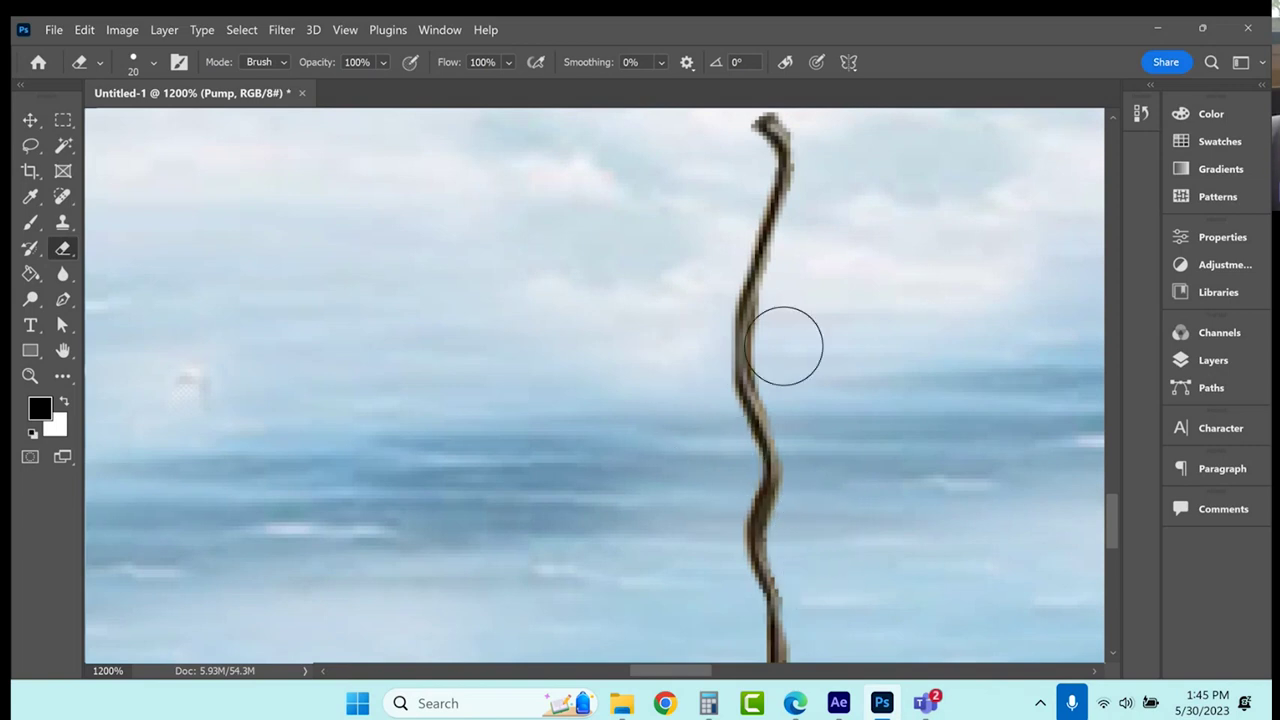
{"action": "scroll", "coordinate": [871, 437], "scroll_direction": "down", "scroll_amount": 5}
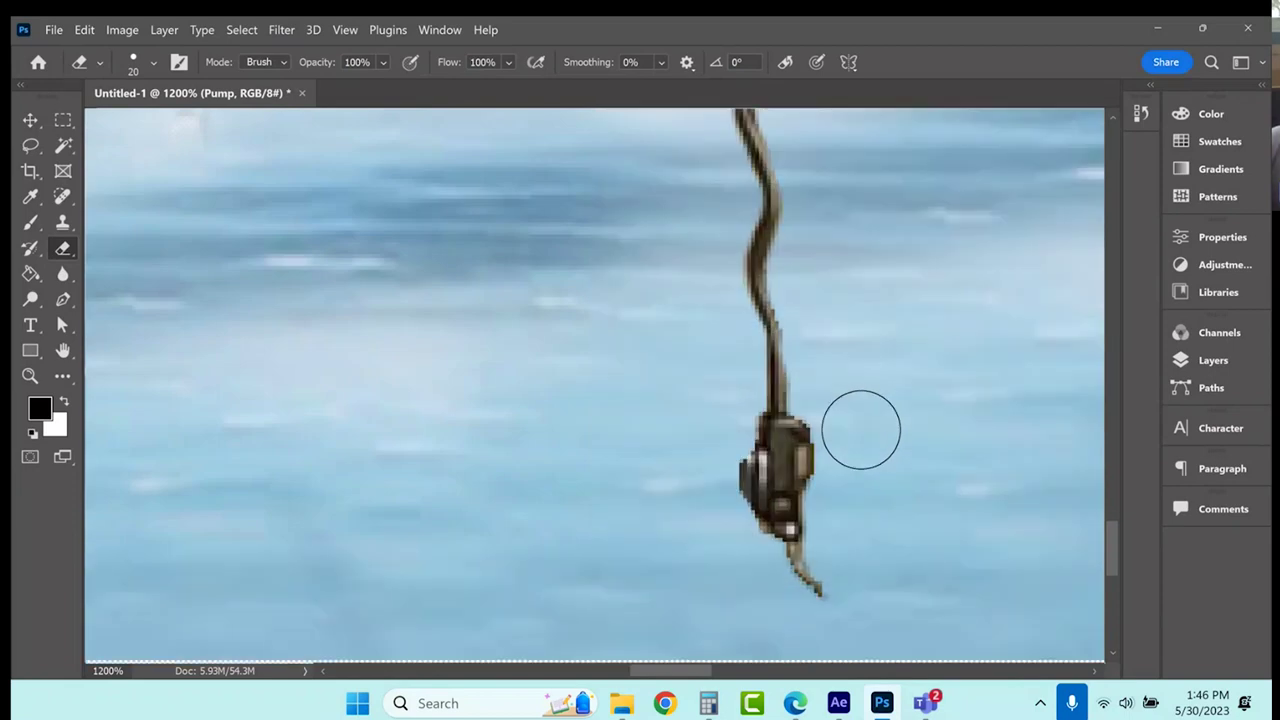
{"action": "scroll", "coordinate": [861, 429], "scroll_direction": "down", "scroll_amount": 1}
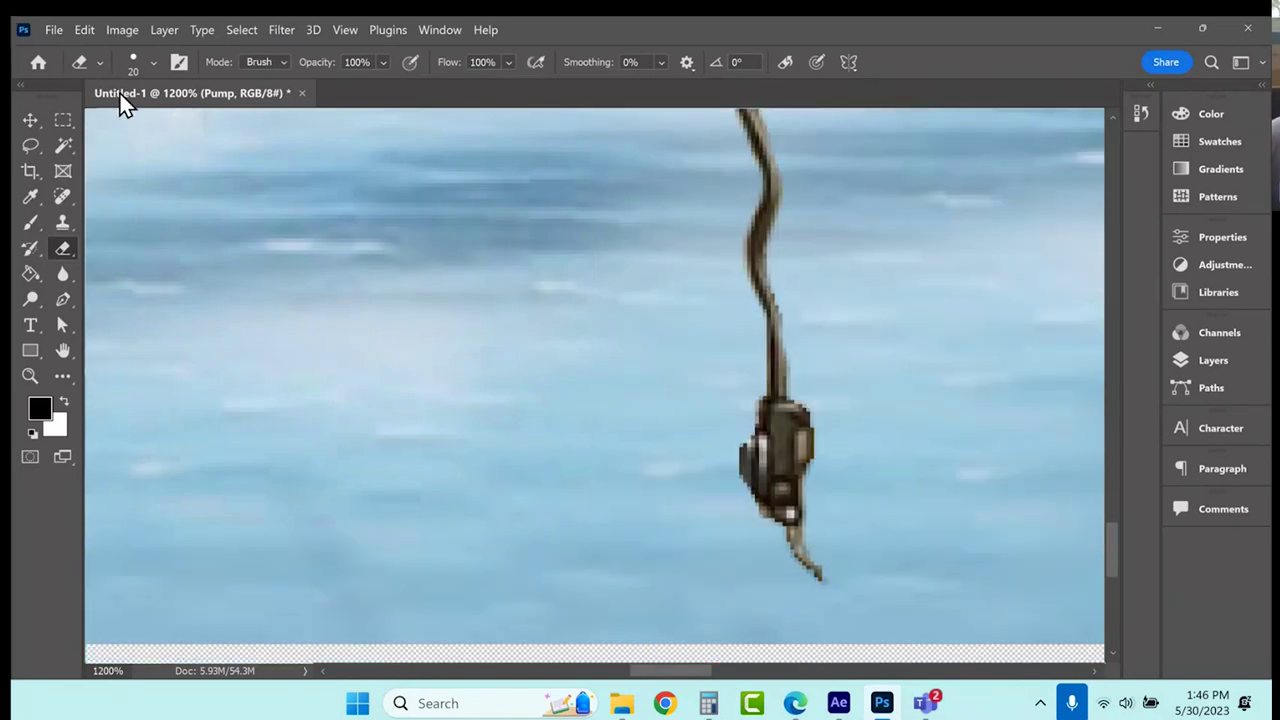
{"action": "left_click", "coordinate": [153, 62]}
{"action": "left_click_drag", "start_coordinate": [132, 121], "coordinate": [119, 123]}
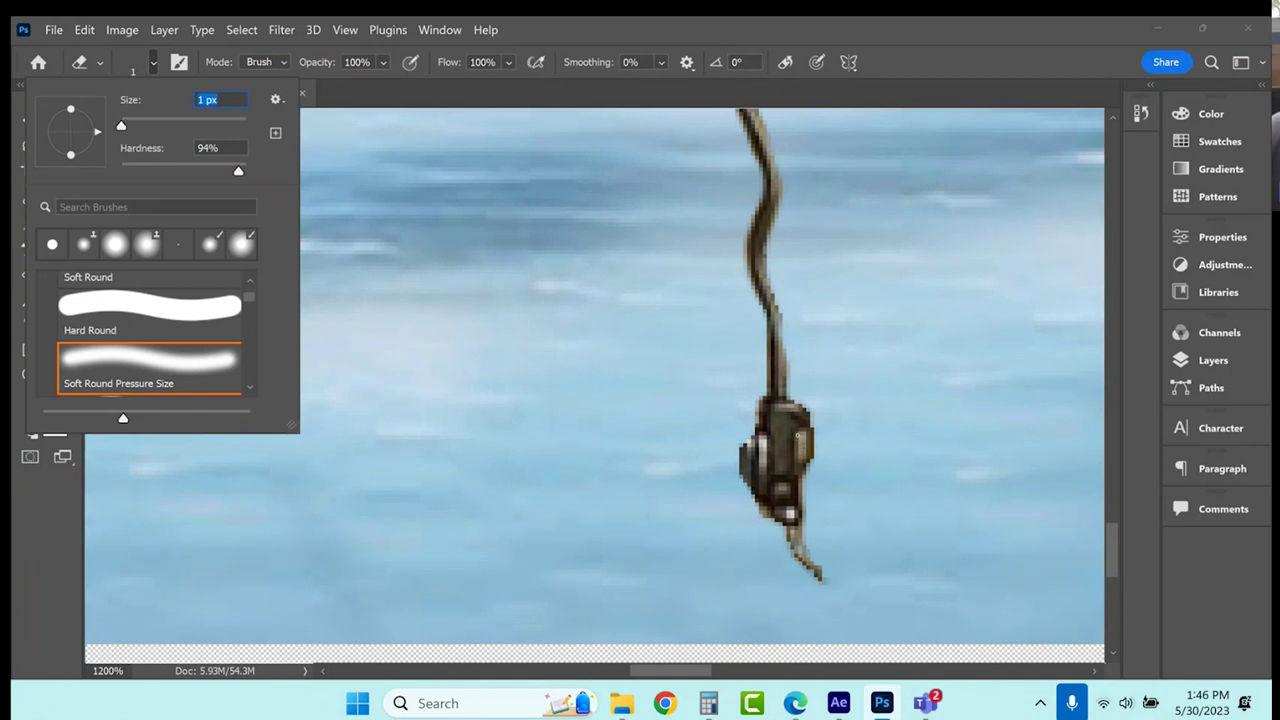
{"action": "left_click", "coordinate": [798, 436]}
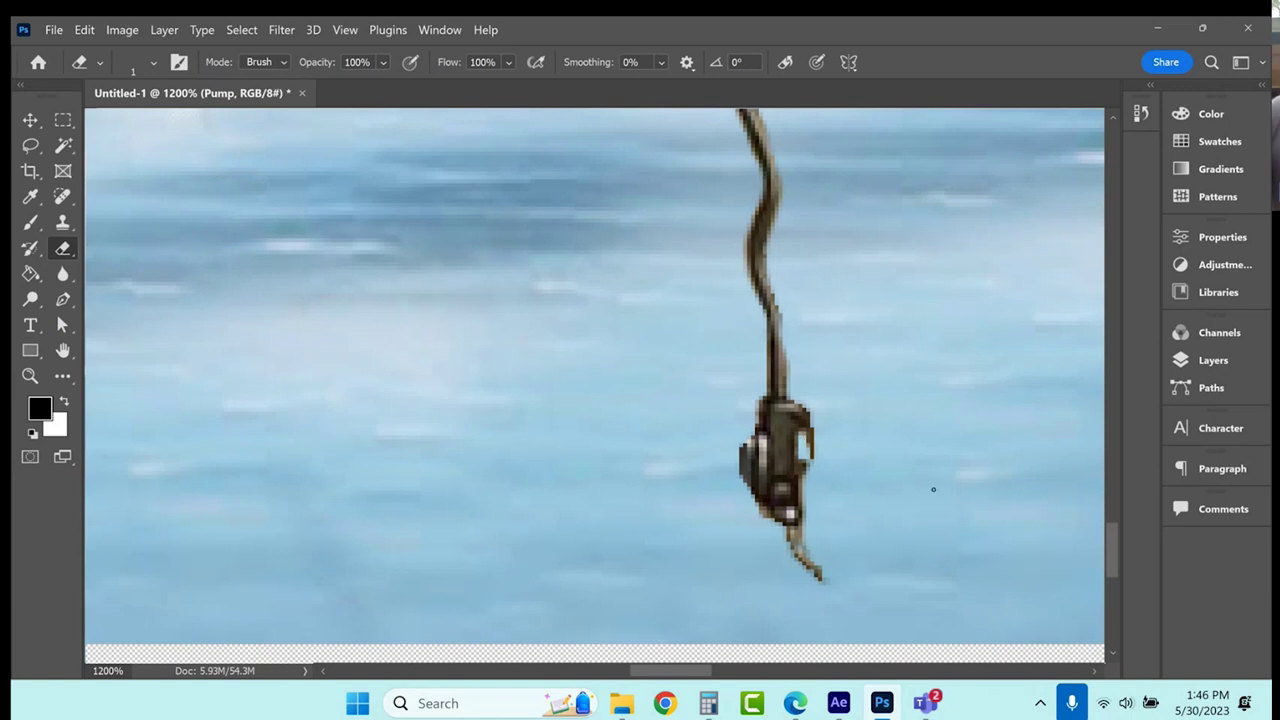
{"action": "key", "text": "ctrl+0"}
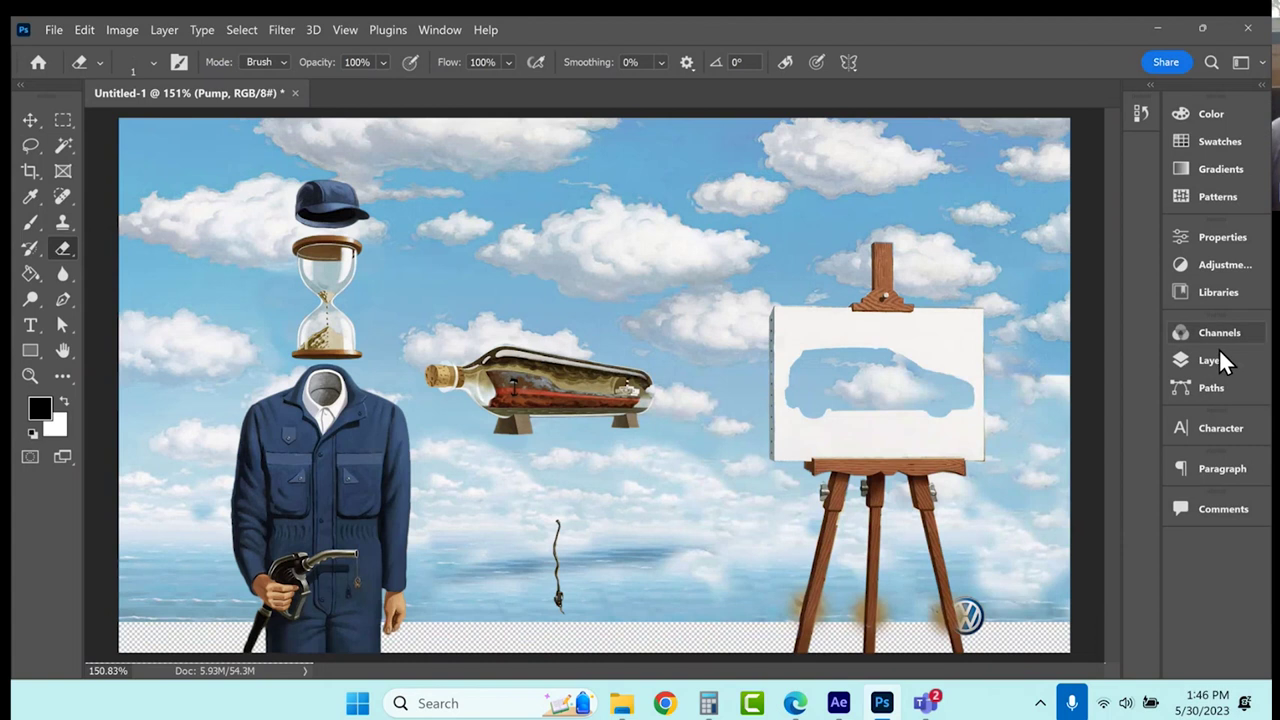
Hide the original Painting layer, then unlock the Background layer and delete it as Layer 0.
{"action": "left_click", "coordinate": [29, 116]}
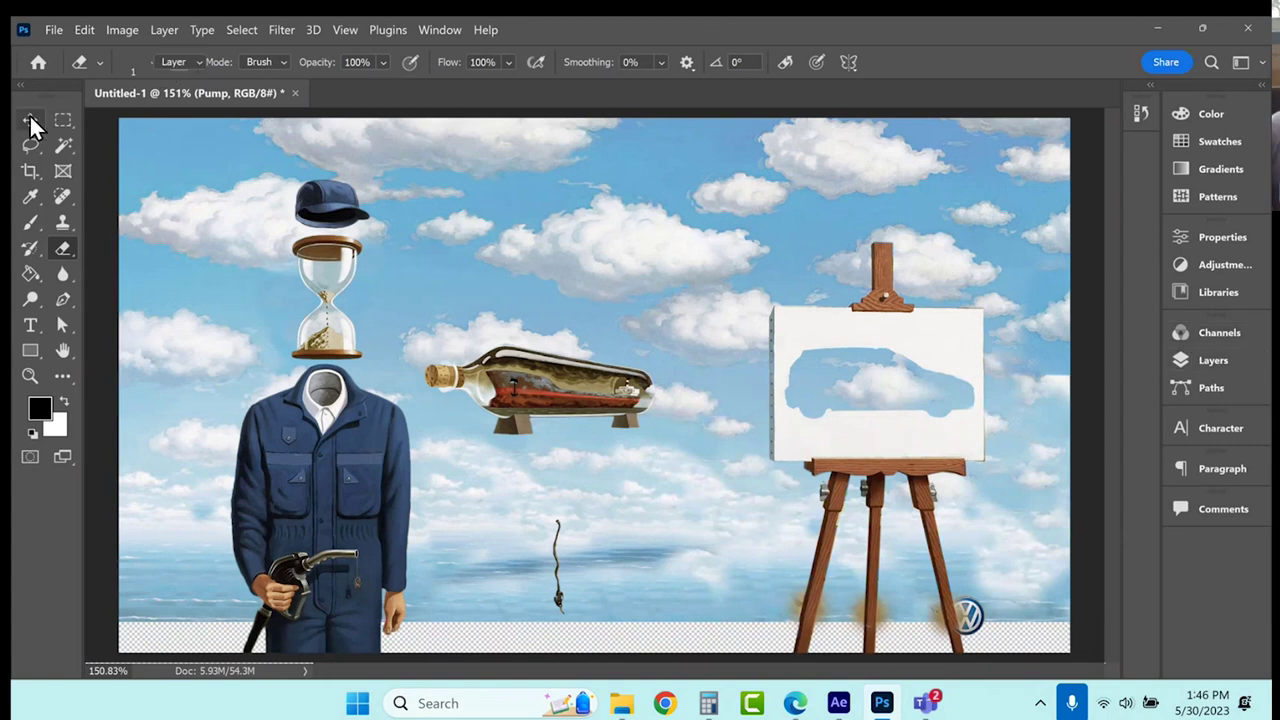
{"action": "left_click", "coordinate": [1213, 360]}
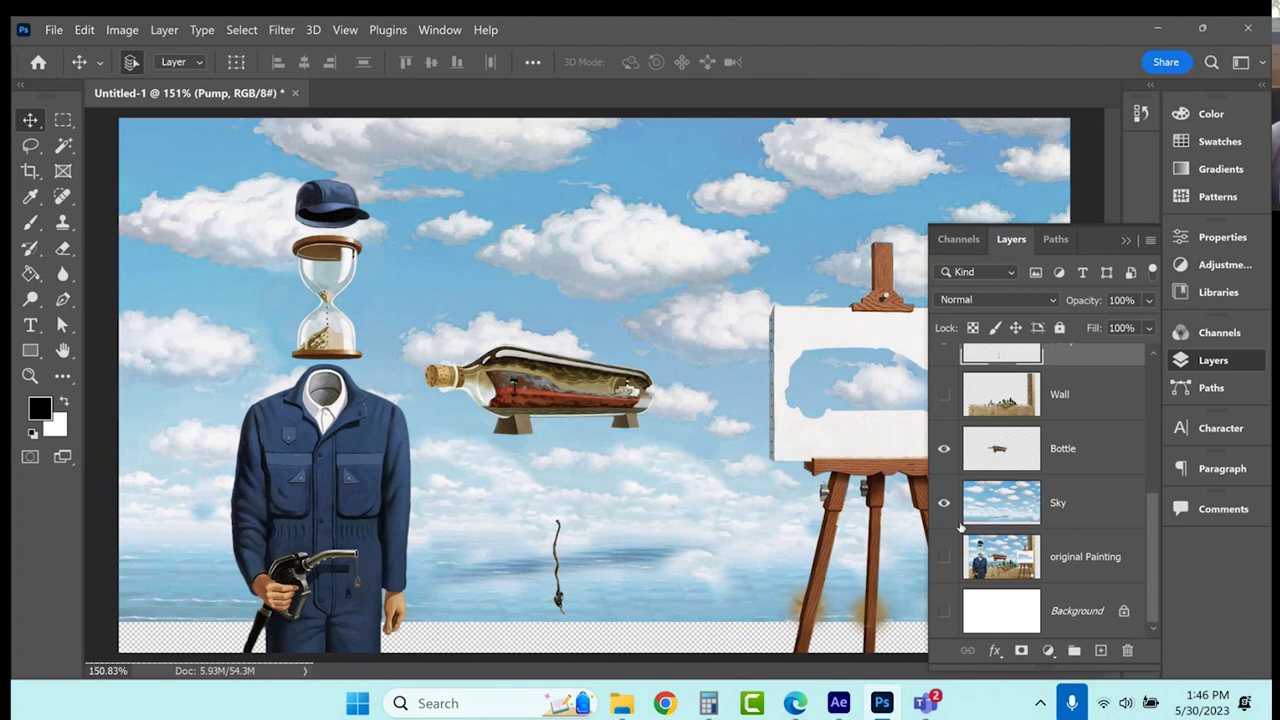
{"action": "left_click", "coordinate": [944, 557]}
{"action": "left_click", "coordinate": [1076, 610]}
{"action": "left_click", "coordinate": [1123, 612]}
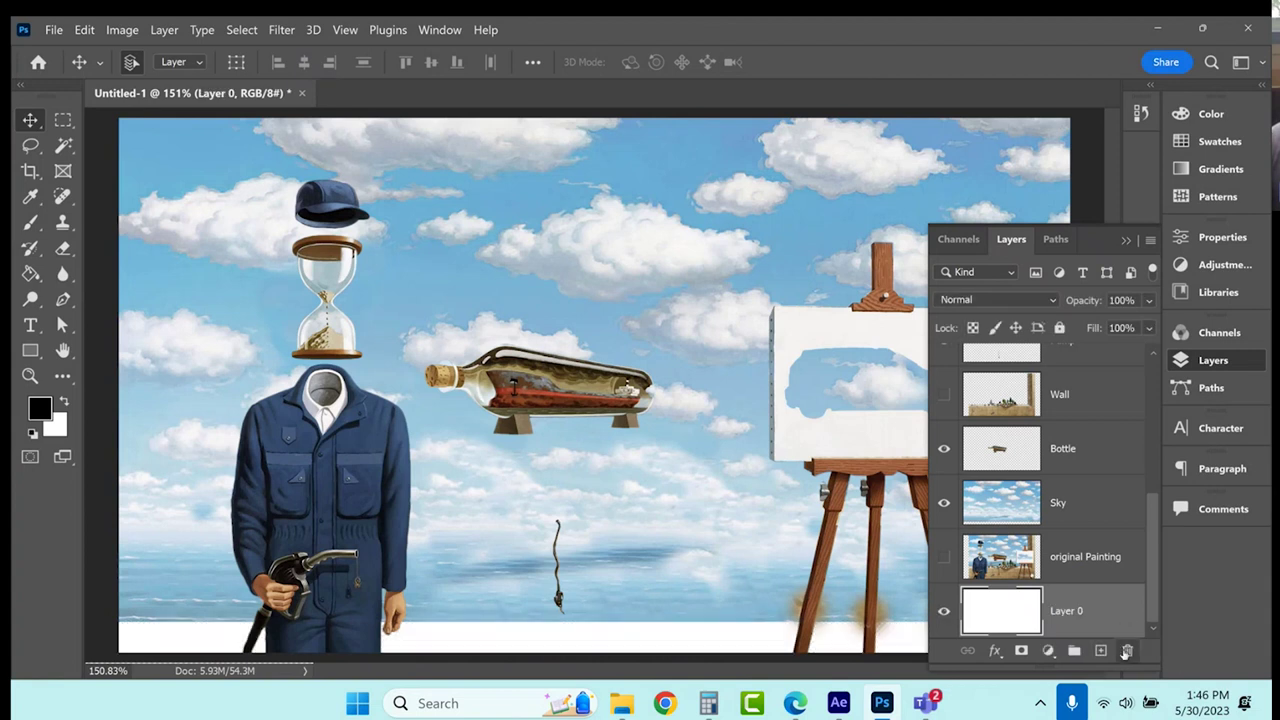
{"action": "left_click", "coordinate": [1127, 651]}
{"action": "left_click", "coordinate": [686, 318]}
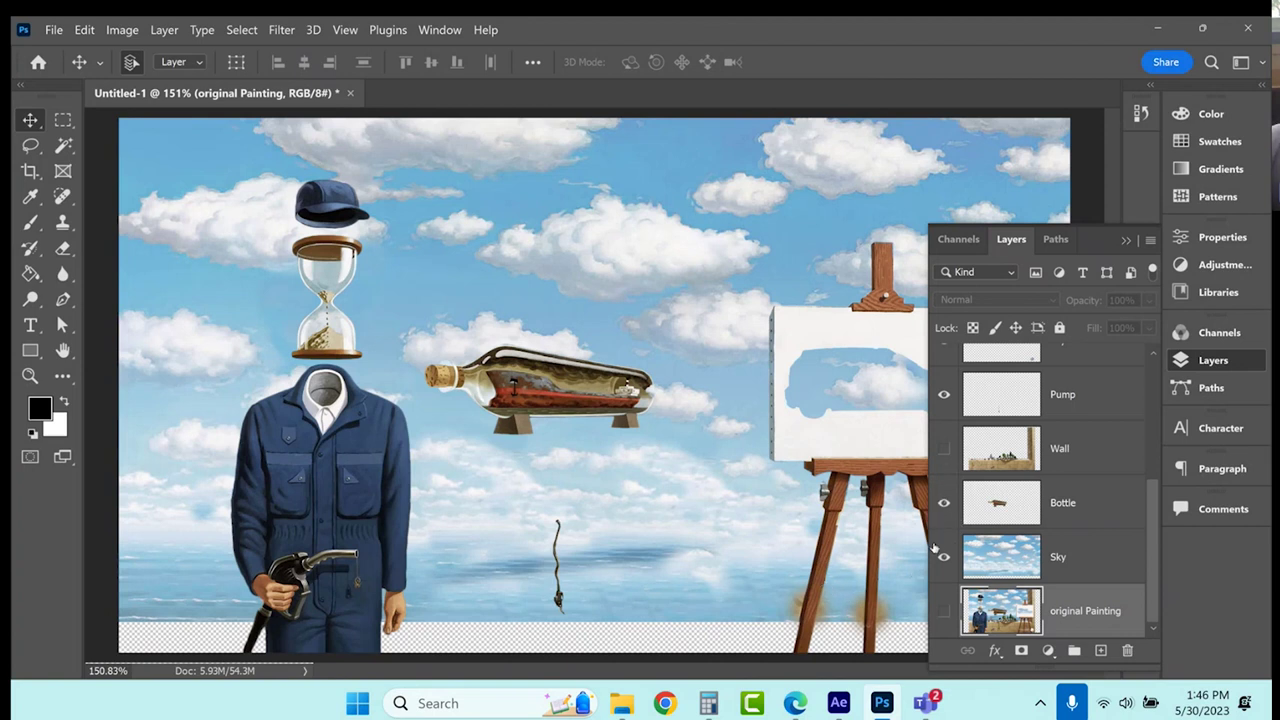
Toggle the Sky layer to check transparency, then zoom in on the easel's legs and base.
{"action": "left_click", "coordinate": [945, 558]}
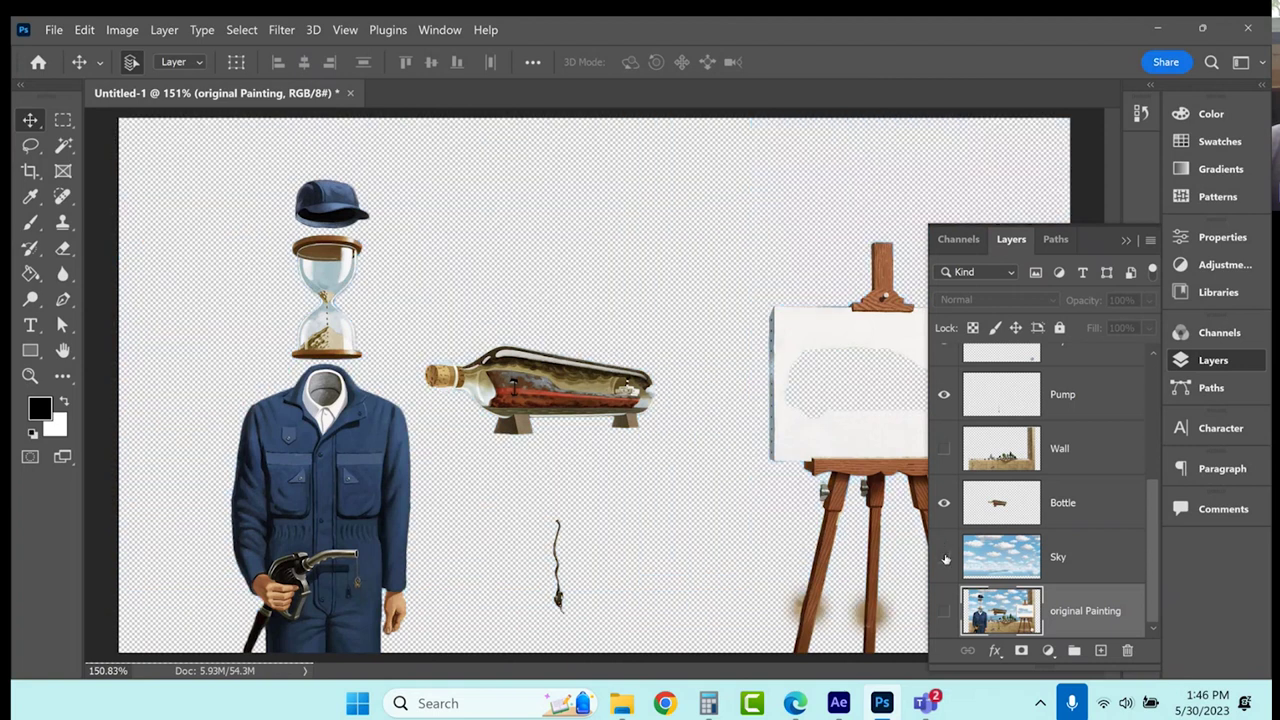
{"action": "left_click", "coordinate": [945, 558]}
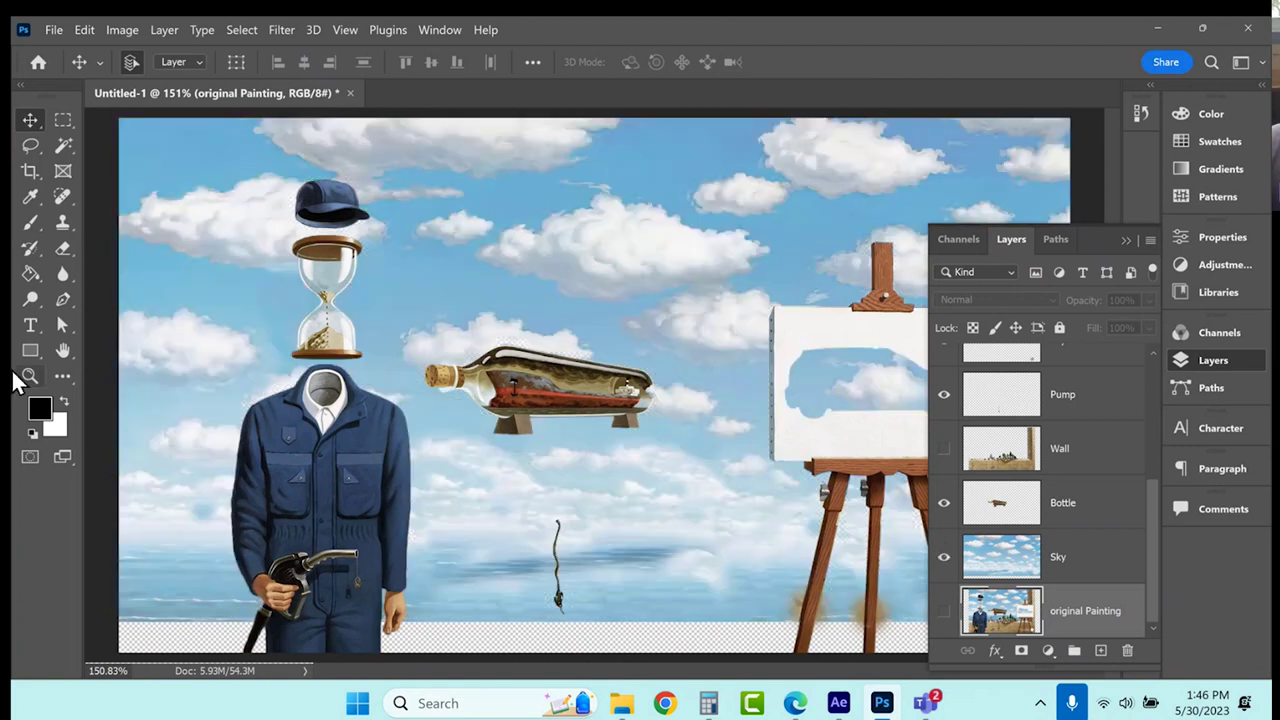
{"action": "left_click", "coordinate": [30, 375]}
{"action": "left_click", "coordinate": [880, 626]}
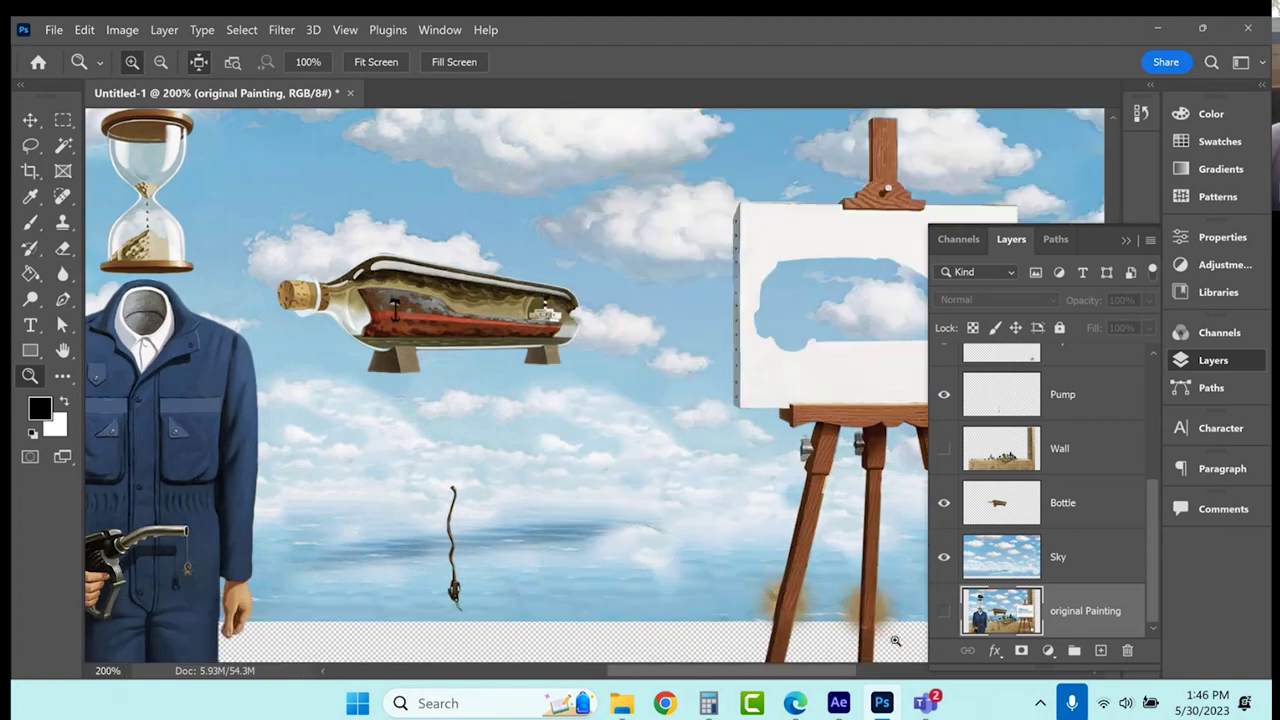
{"action": "left_click", "coordinate": [1126, 241]}
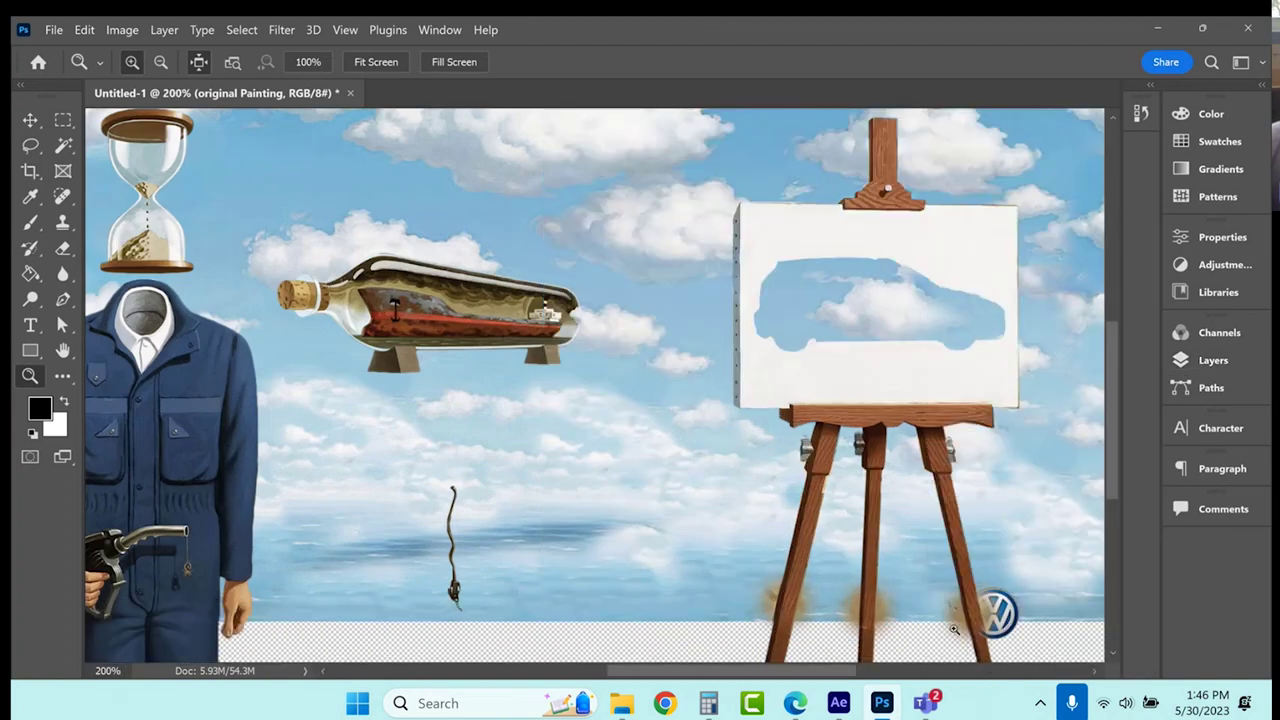
{"action": "left_click", "coordinate": [954, 628]}
{"action": "scroll", "coordinate": [760, 560], "scroll_direction": "down", "scroll_amount": 2}
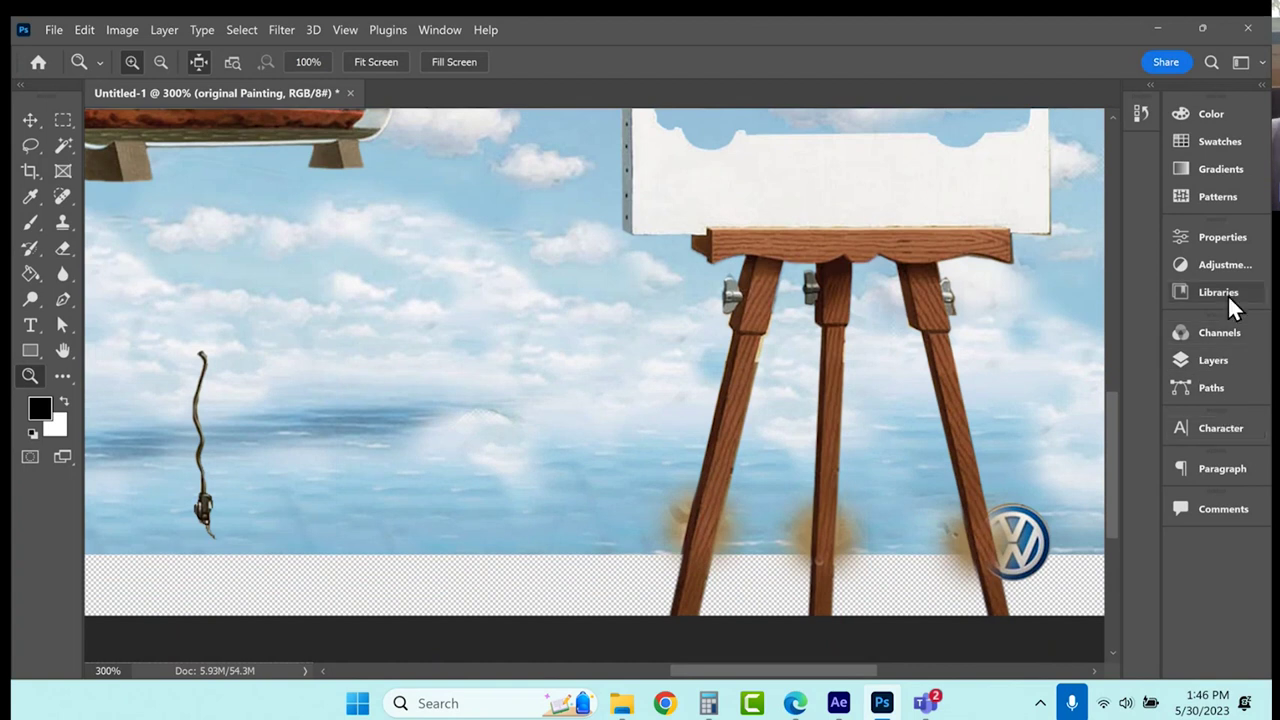
Toggle the Pump, Wall and Bottle layers, leaving Wall hidden and Sky shown.
{"action": "left_click", "coordinate": [1205, 358]}
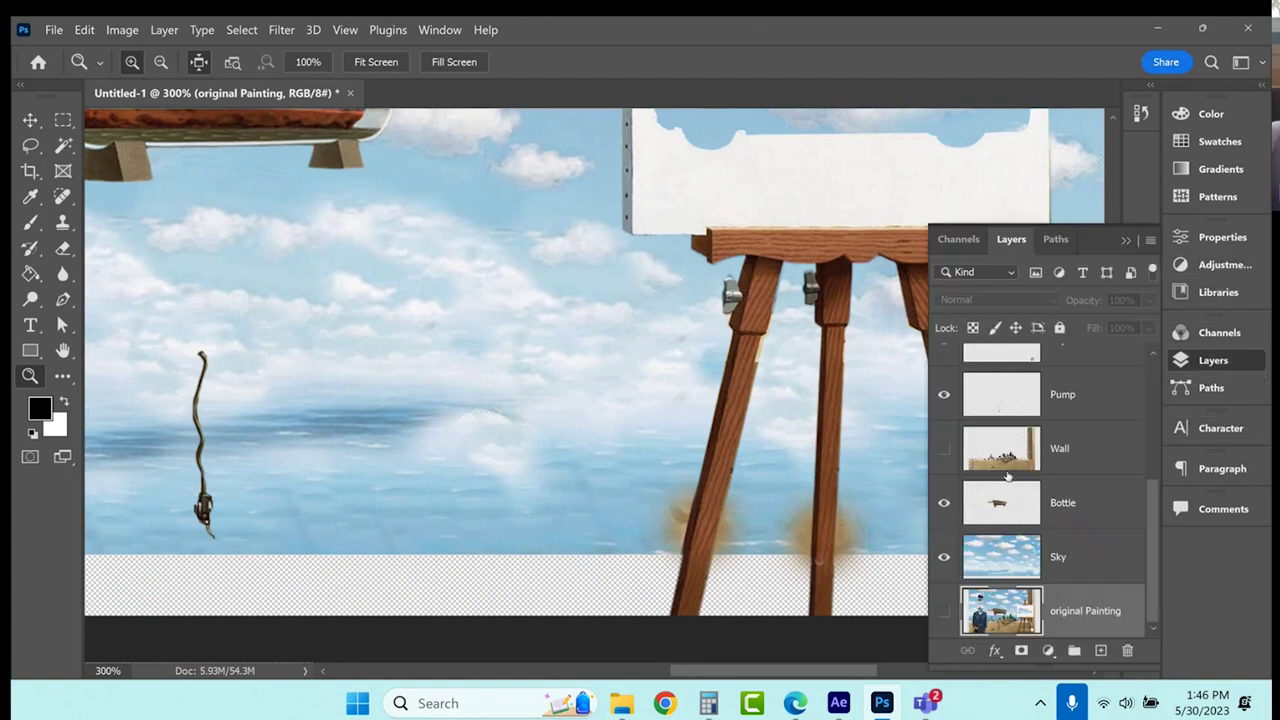
{"action": "left_click", "coordinate": [942, 395]}
{"action": "left_click", "coordinate": [942, 395]}
{"action": "left_click", "coordinate": [943, 450]}
{"action": "left_click", "coordinate": [943, 452]}
{"action": "left_click", "coordinate": [944, 504]}
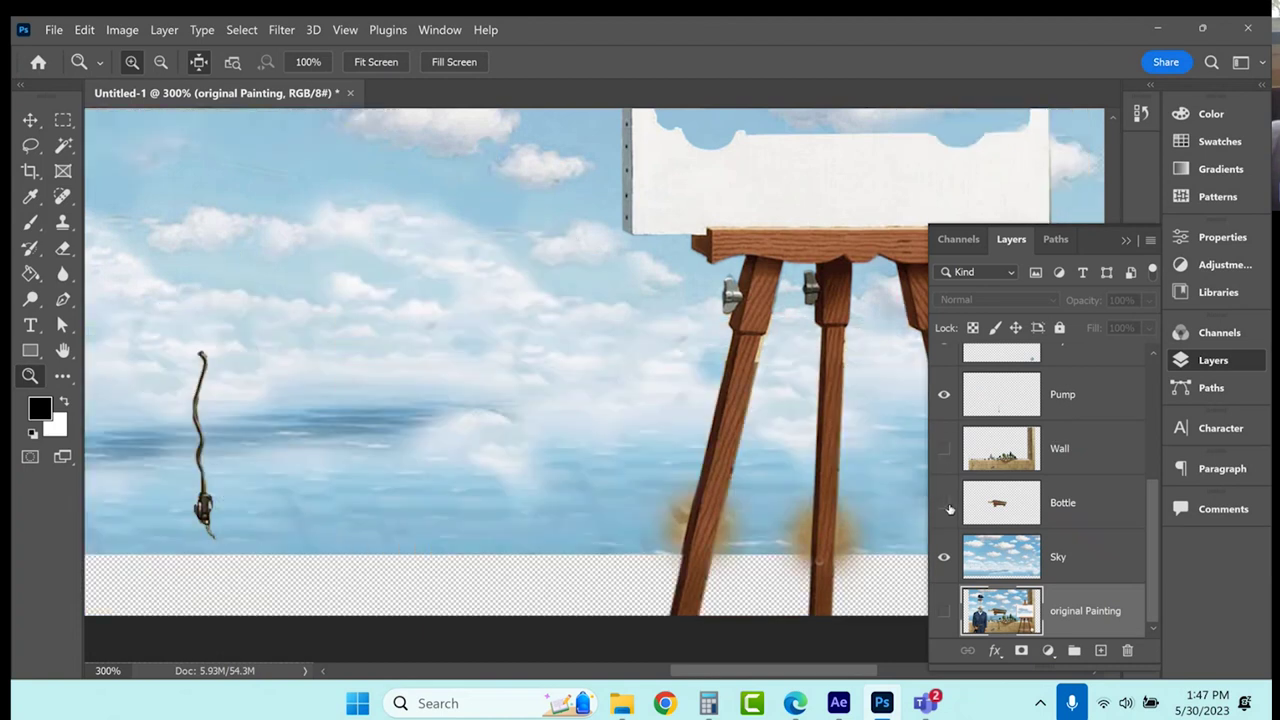
{"action": "left_click", "coordinate": [945, 505]}
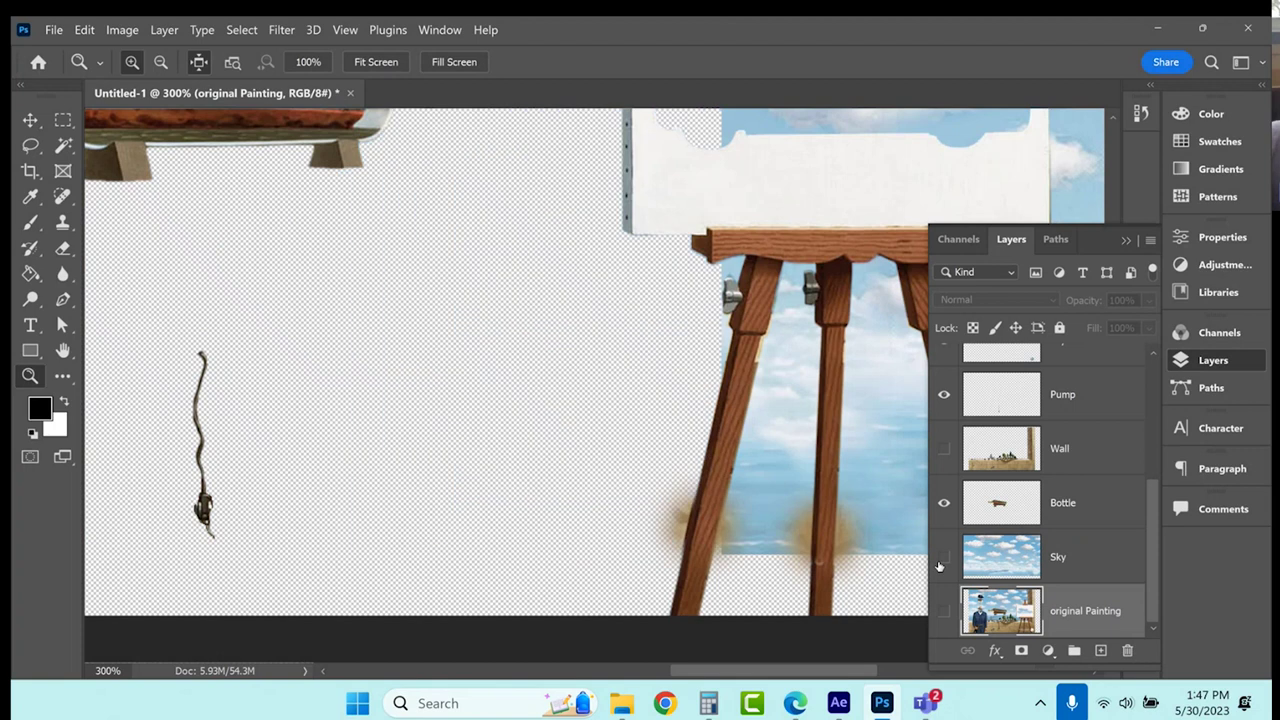
{"action": "left_click", "coordinate": [943, 557]}
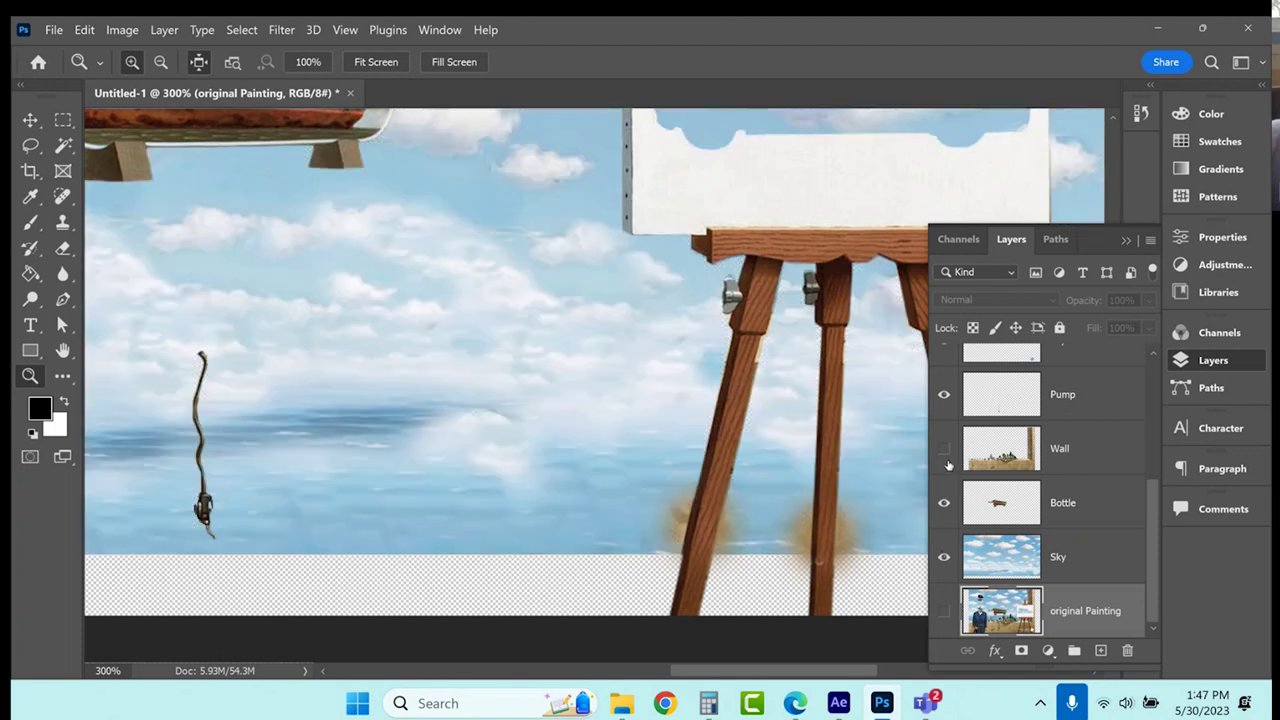
Toggle Layer 4's visibility to confirm it holds the easel.
{"action": "scroll", "coordinate": [948, 465], "scroll_direction": "up", "scroll_amount": 2}
{"action": "left_click", "coordinate": [943, 395]}
{"action": "left_click", "coordinate": [943, 395]}
Select the easel's Layer 4 and set the Eraser brush size to 29 px.
{"action": "left_click", "coordinate": [1066, 405]}
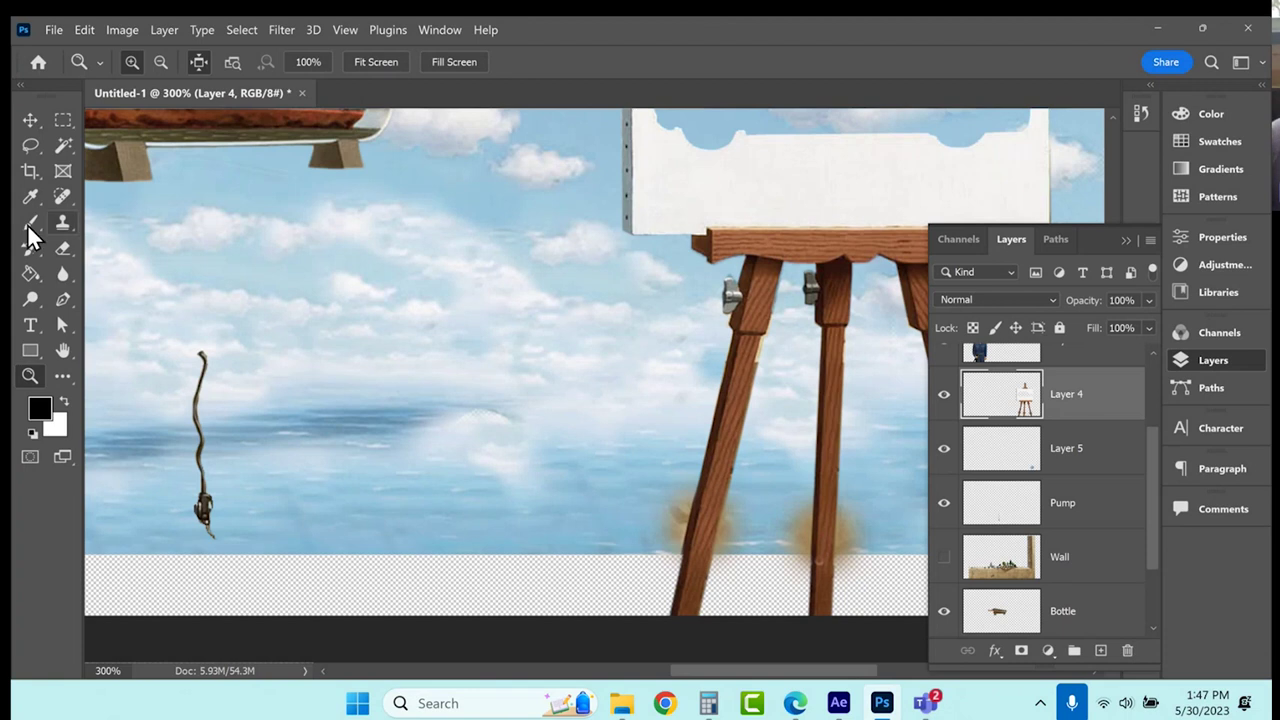
{"action": "left_click", "coordinate": [63, 248]}
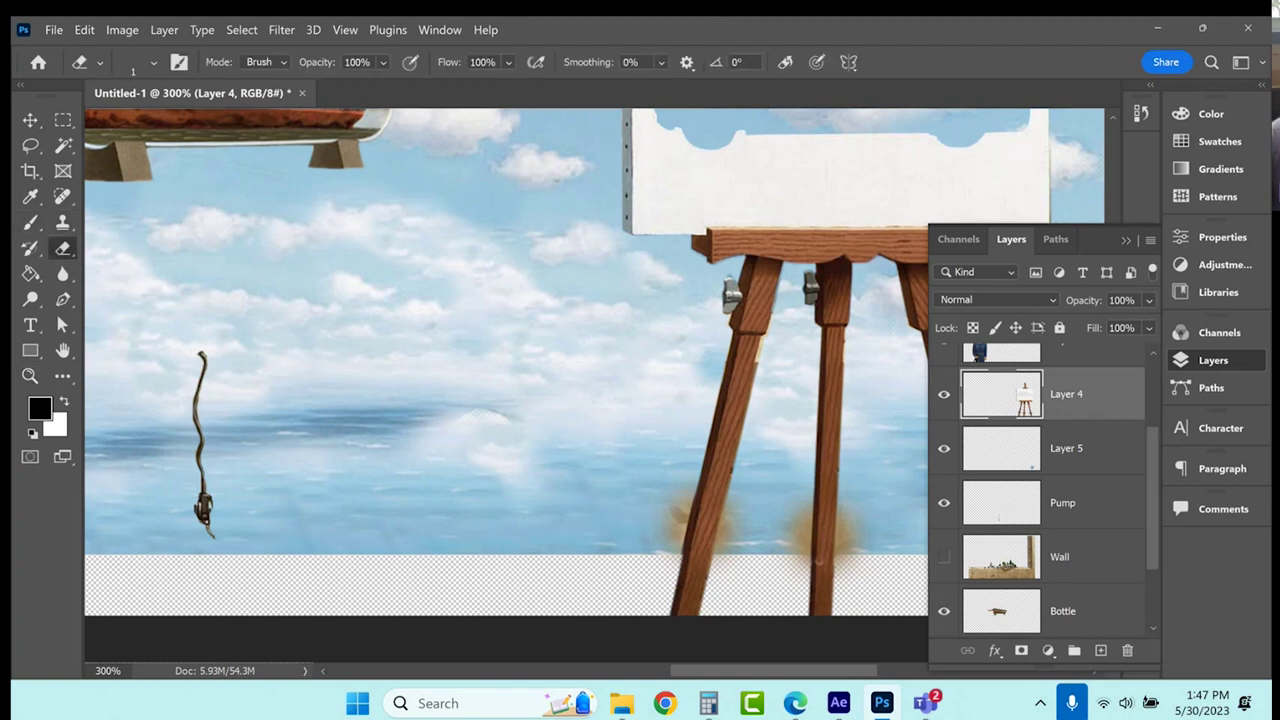
{"action": "left_click", "coordinate": [139, 65]}
{"action": "left_click", "coordinate": [139, 125]}
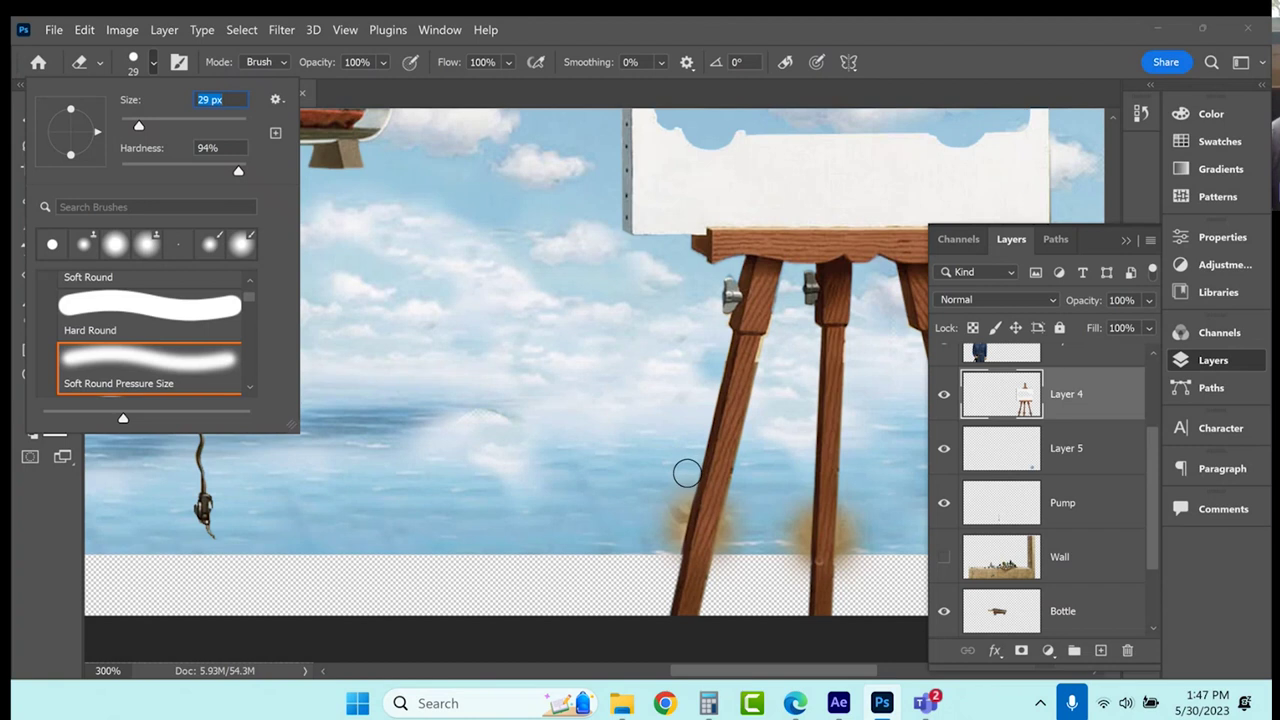
{"action": "key", "text": "Return"}
Erase the orange glow around both easel legs and left of the VW logo.
{"action": "left_click_drag", "start_coordinate": [667, 564], "coordinate": [717, 563]}
{"action": "mouse_move", "coordinate": [745, 497]}
{"action": "left_mouse_down"}
{"action": "mouse_move", "coordinate": [743, 485]}
{"action": "mouse_move", "coordinate": [637, 552]}
{"action": "left_mouse_up"}
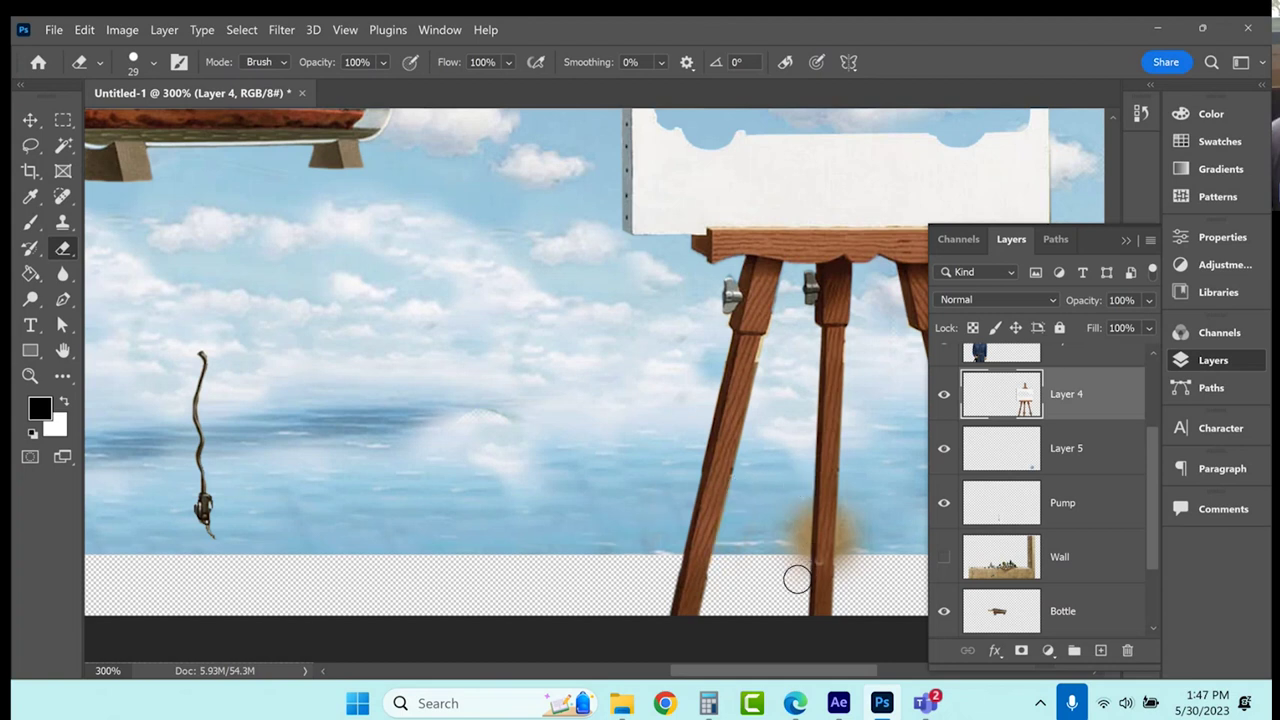
{"action": "left_click_drag", "start_coordinate": [797, 577], "coordinate": [797, 580]}
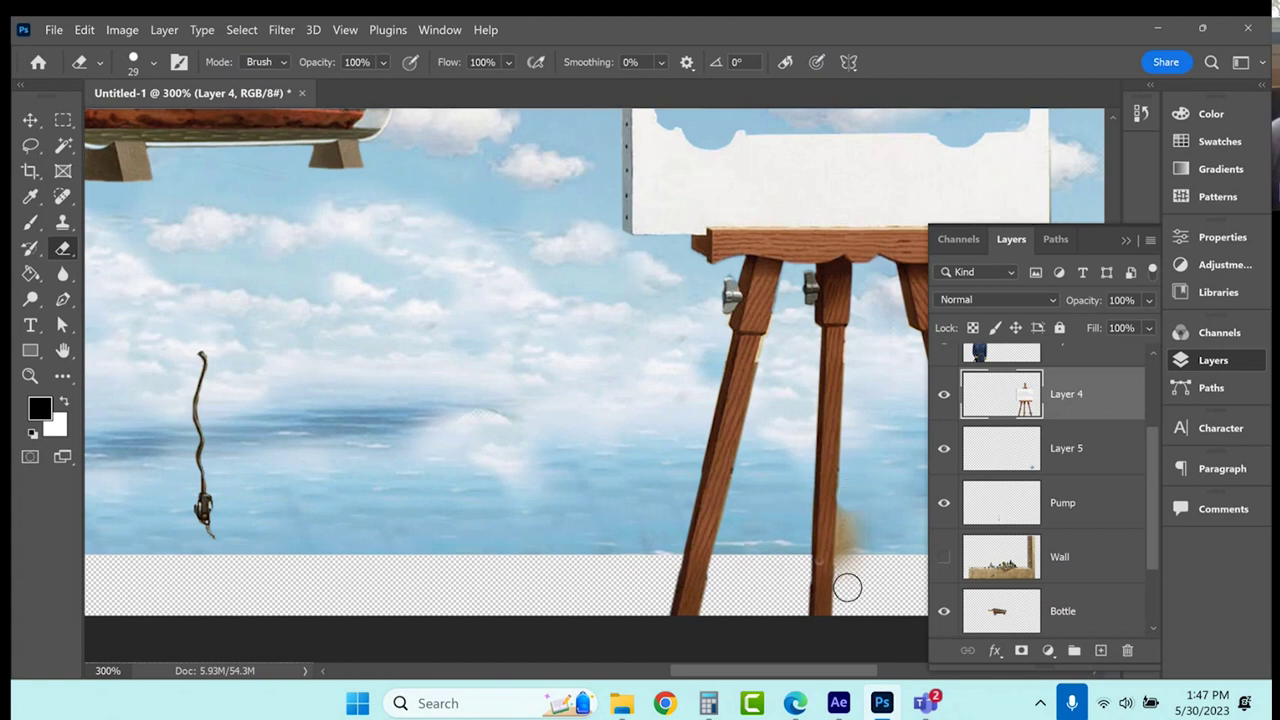
{"action": "left_click_drag", "start_coordinate": [846, 586], "coordinate": [846, 586]}
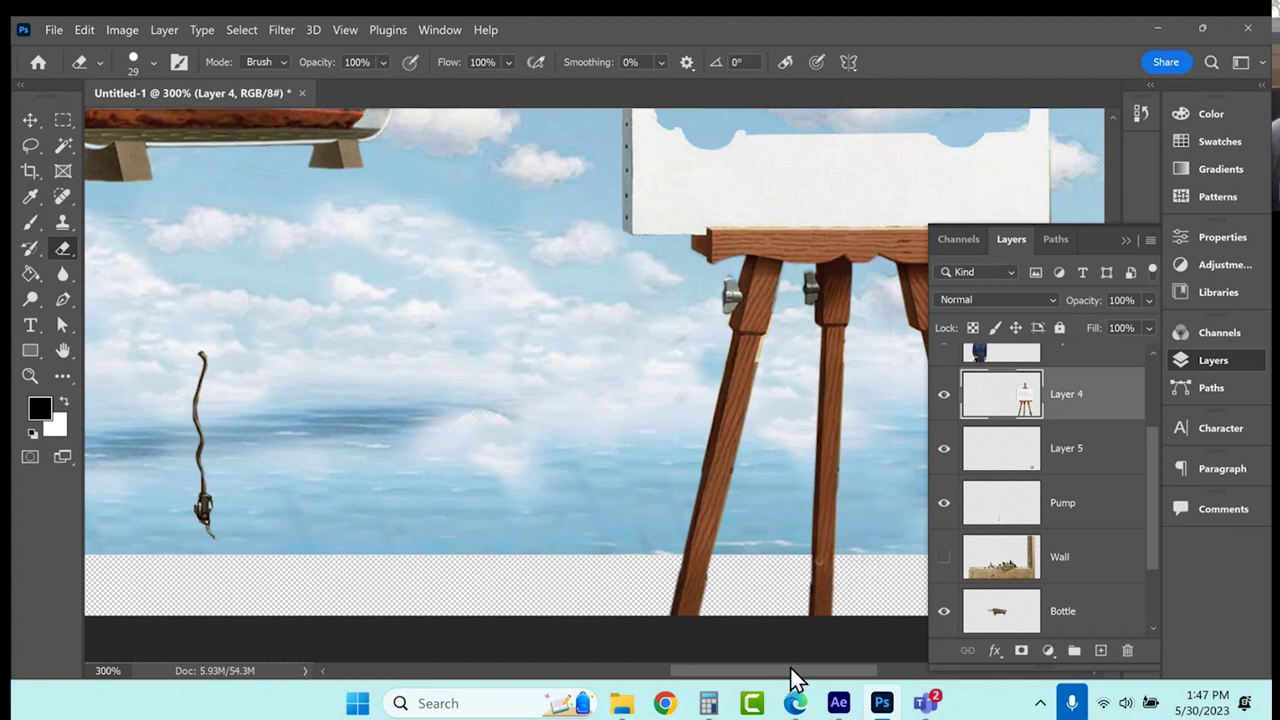
{"action": "left_click_drag", "start_coordinate": [791, 671], "coordinate": [829, 671]}
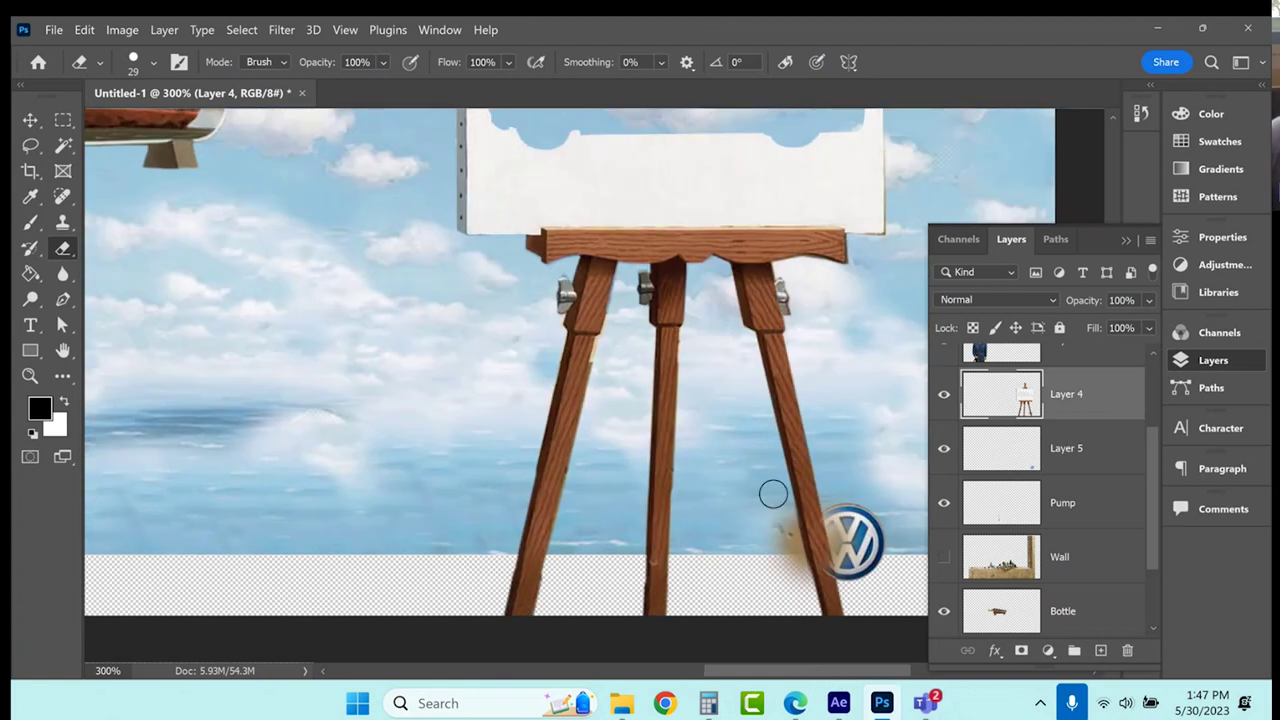
{"action": "left_click_drag", "start_coordinate": [799, 580], "coordinate": [794, 580]}
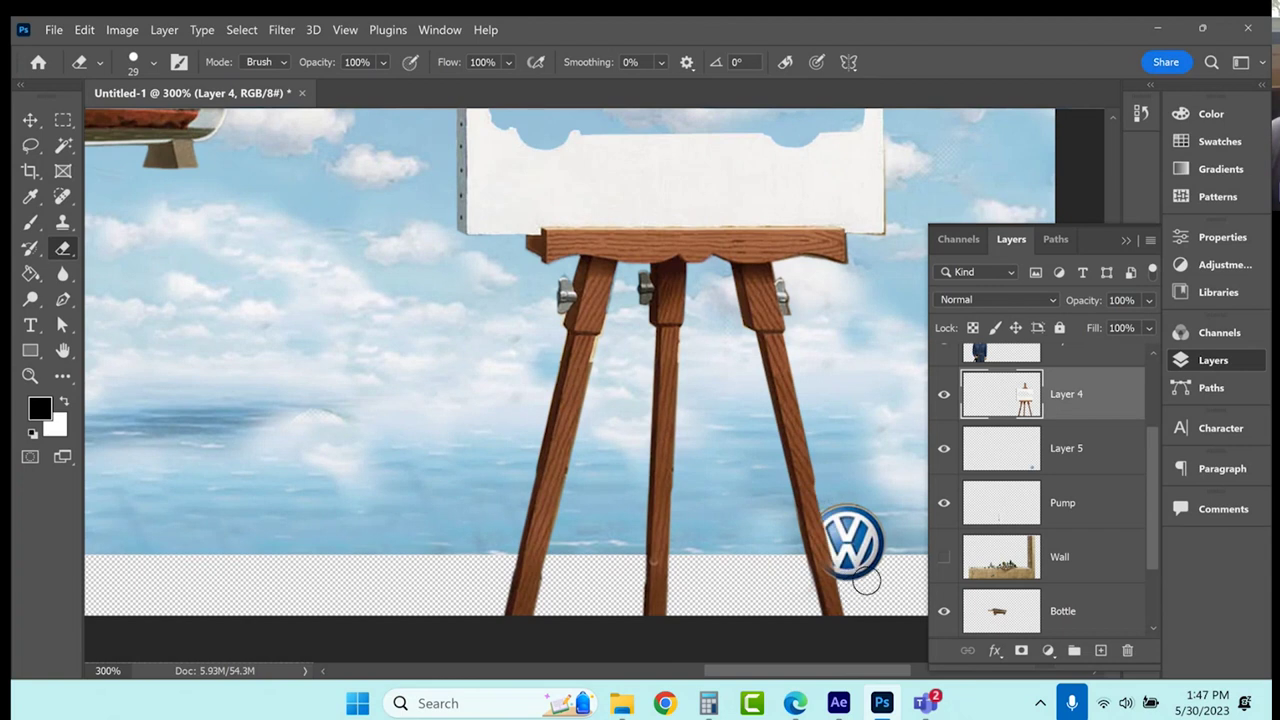
{"action": "left_click", "coordinate": [32, 122]}
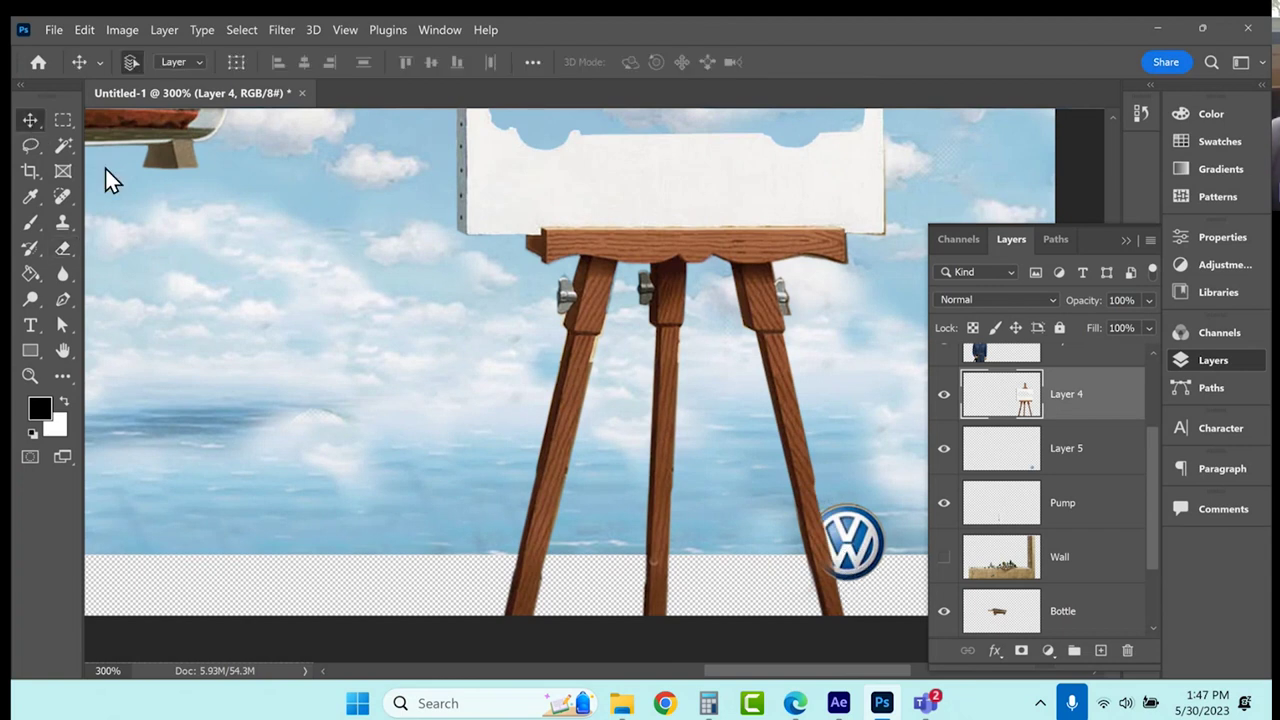
Rename Layer 4 to Eisle, Layer 5 to Logo and Layer 3 to Suit.
{"action": "double_click", "coordinate": [1075, 404]}
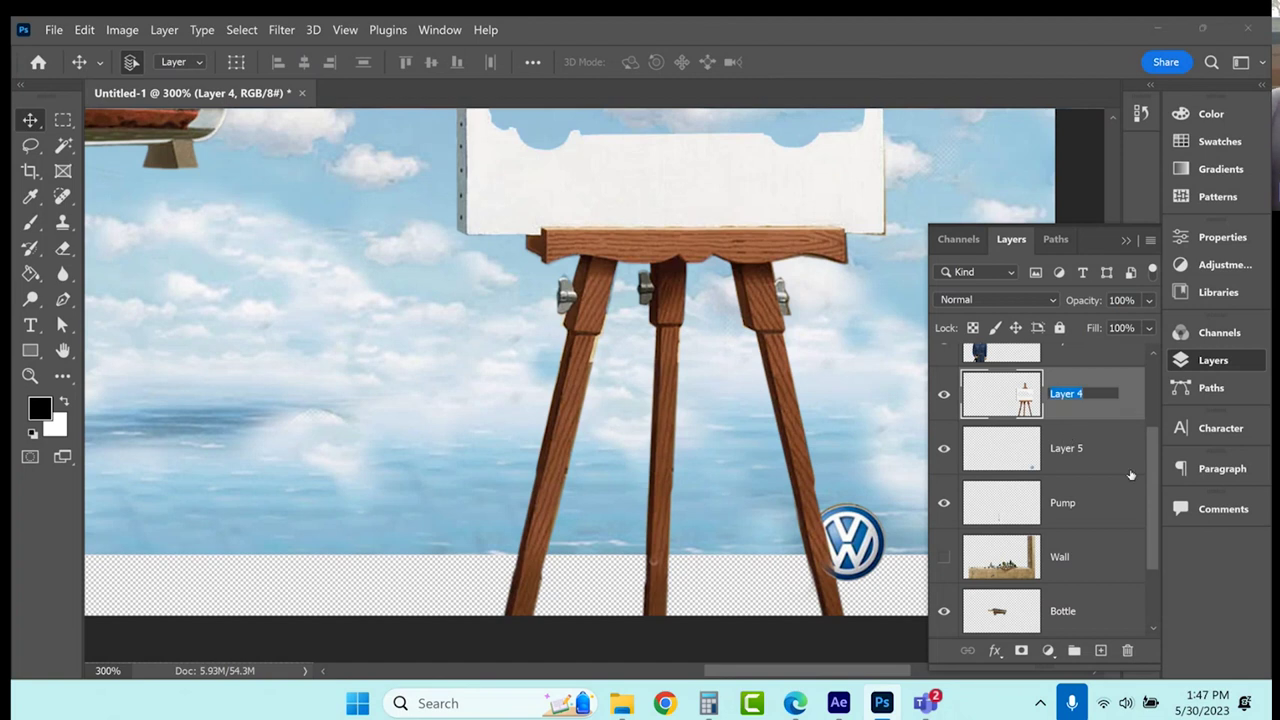
{"action": "type", "text": "Eisle"}
{"action": "key", "text": "Return"}
{"action": "scroll", "coordinate": [1088, 492], "scroll_direction": "up", "scroll_amount": 1}
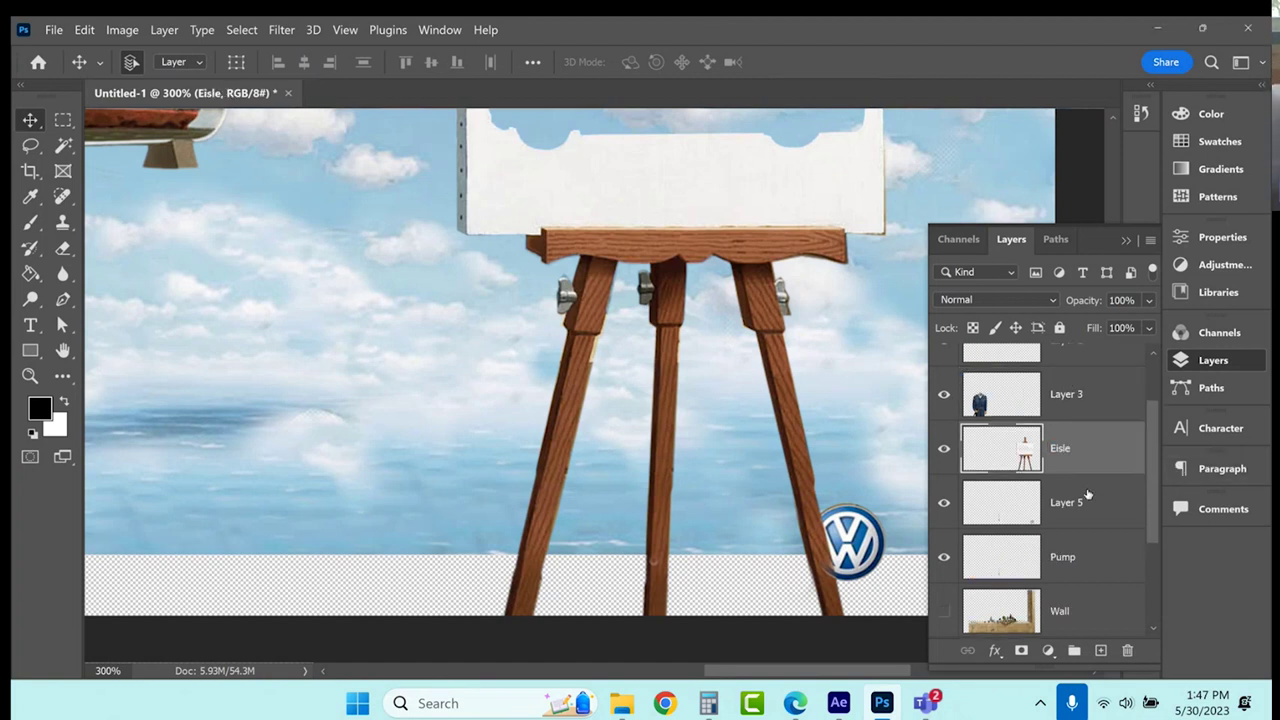
{"action": "double_click", "coordinate": [1086, 505]}
{"action": "type", "text": "Logo"}
{"action": "key", "text": "Return"}
{"action": "scroll", "coordinate": [1090, 520], "scroll_direction": "up", "scroll_amount": 2}
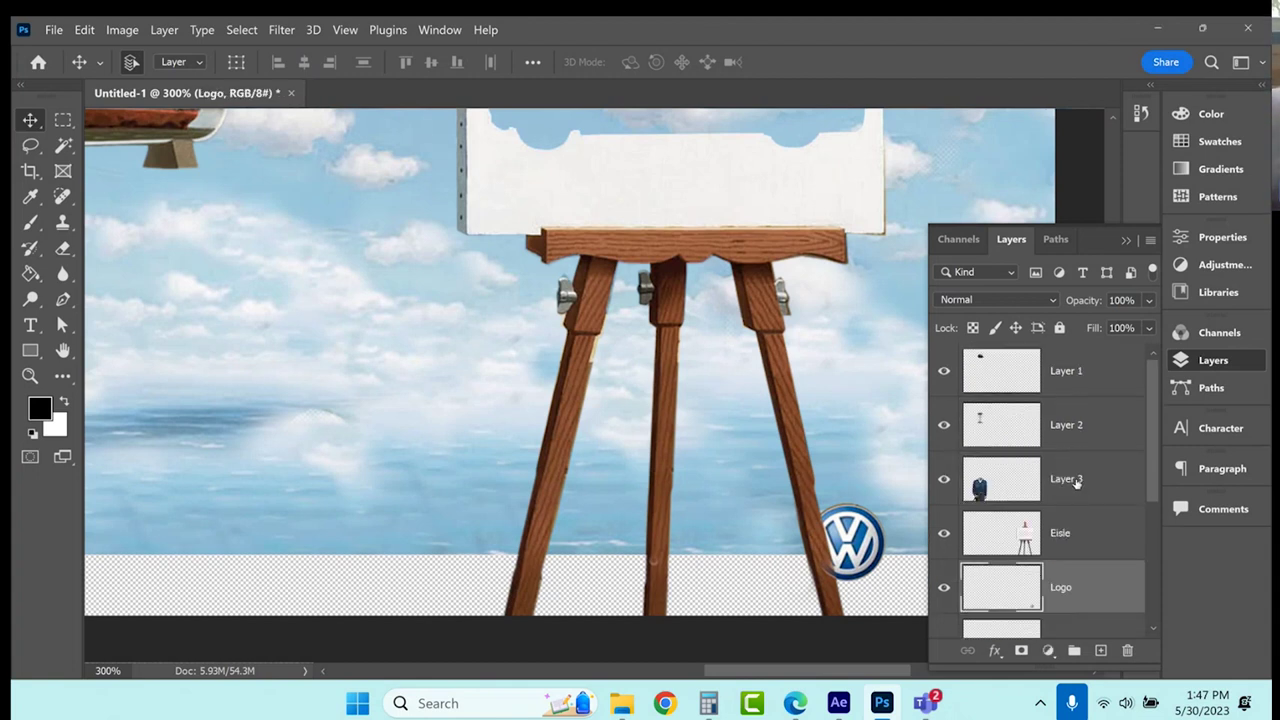
{"action": "double_click", "coordinate": [1066, 479]}
{"action": "type", "text": "Suit"}
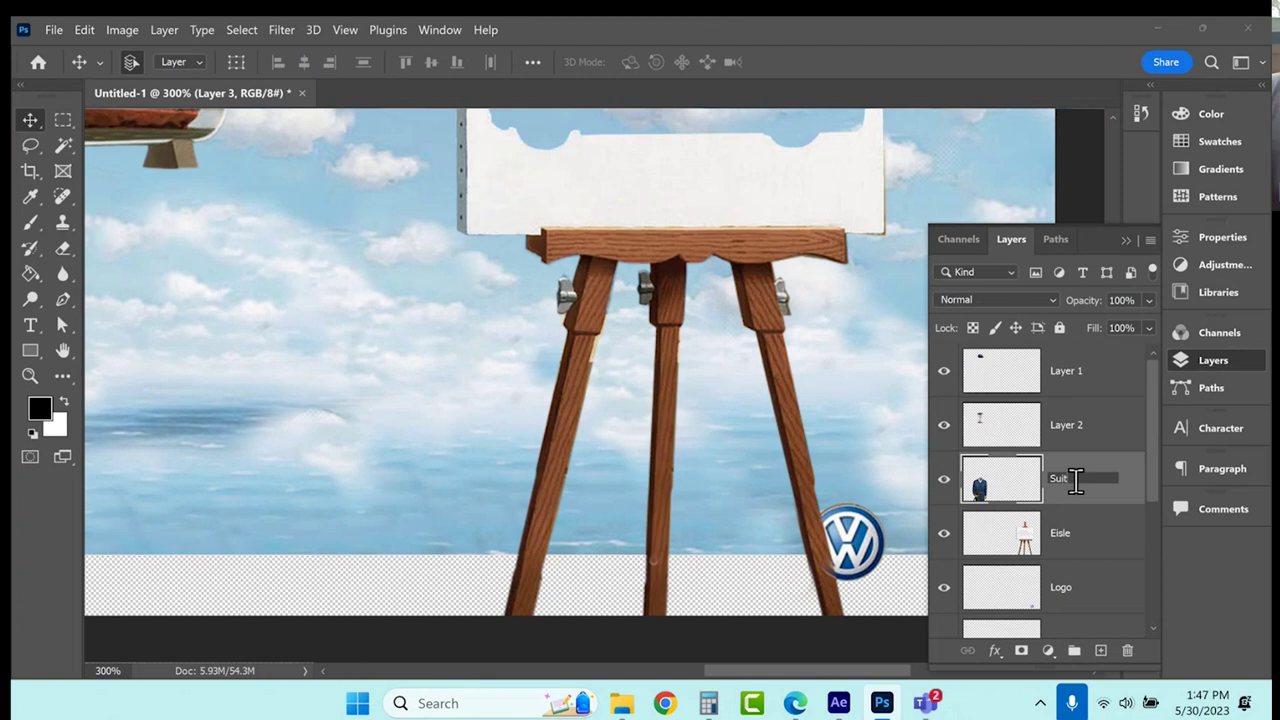
{"action": "key", "text": "Return"}
Rename Layers 2 and 1 to Hourglass and Hat, move Logo above Hat, and fit on screen.
{"action": "double_click", "coordinate": [1079, 436]}
{"action": "type", "text": "Hourglass"}
{"action": "key", "text": "Return"}
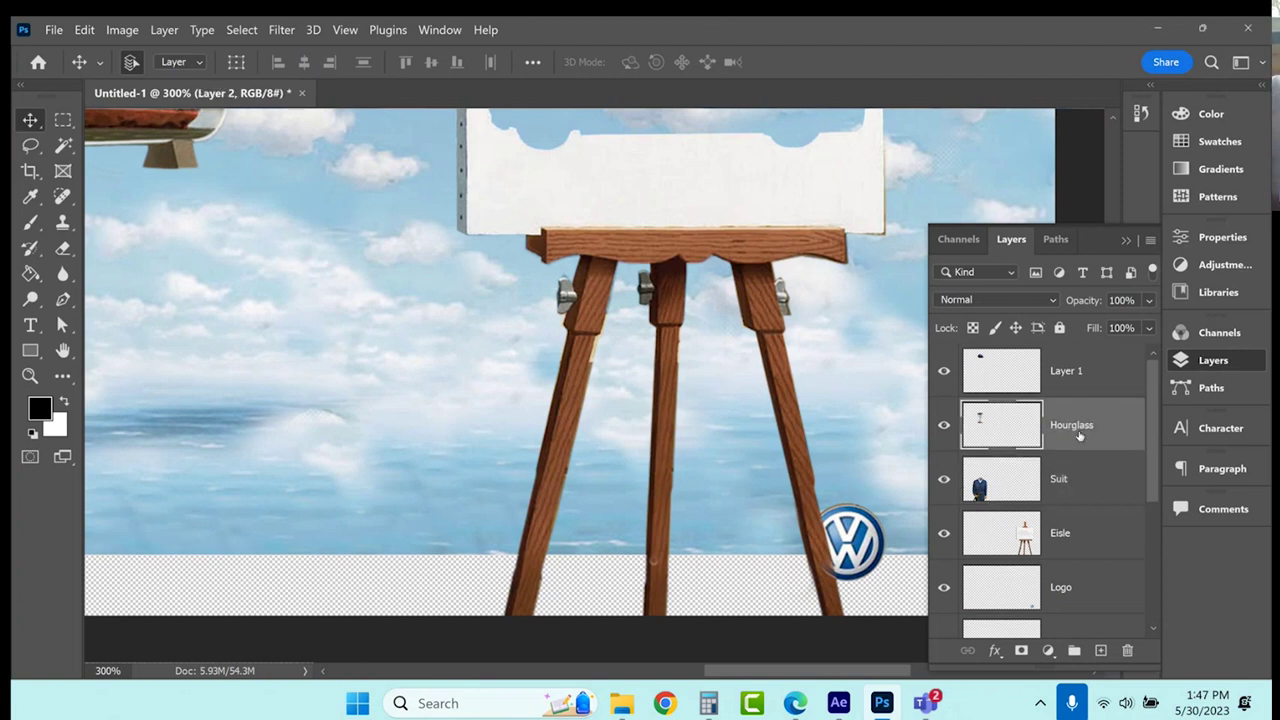
{"action": "left_click", "coordinate": [1077, 375]}
{"action": "double_click", "coordinate": [1070, 372]}
{"action": "type", "text": "Hat"}
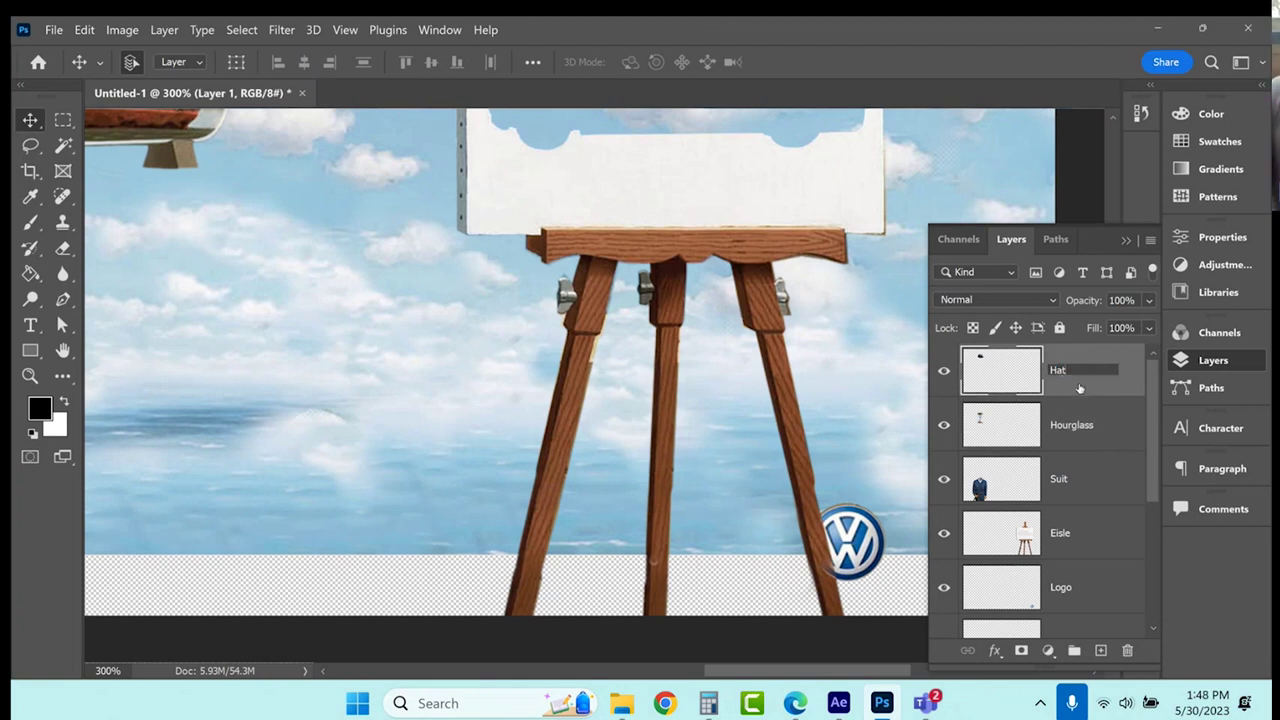
{"action": "key", "text": "Return"}
{"action": "left_click_drag", "start_coordinate": [1080, 592], "coordinate": [1060, 352]}
{"action": "key", "text": "ctrl+0"}
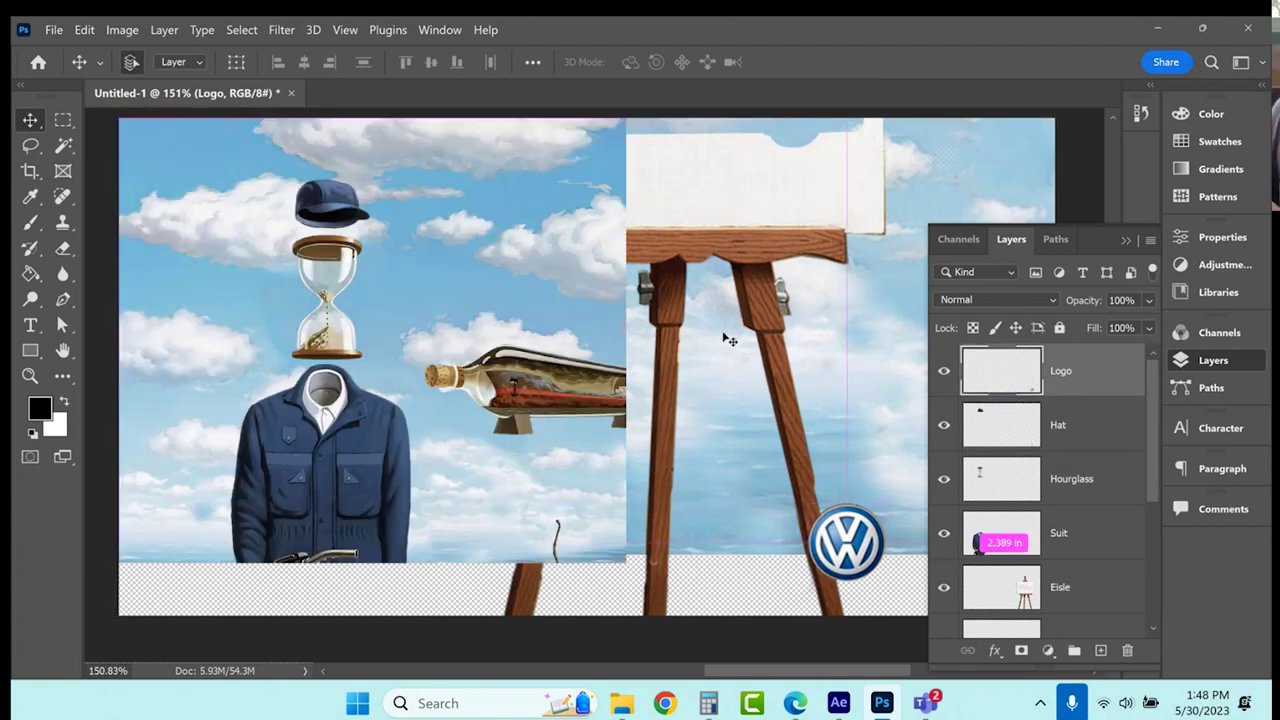
Show the Wall layer with the chessboard and trees, then start saving with Ctrl+S.
{"action": "left_click", "coordinate": [1127, 241]}
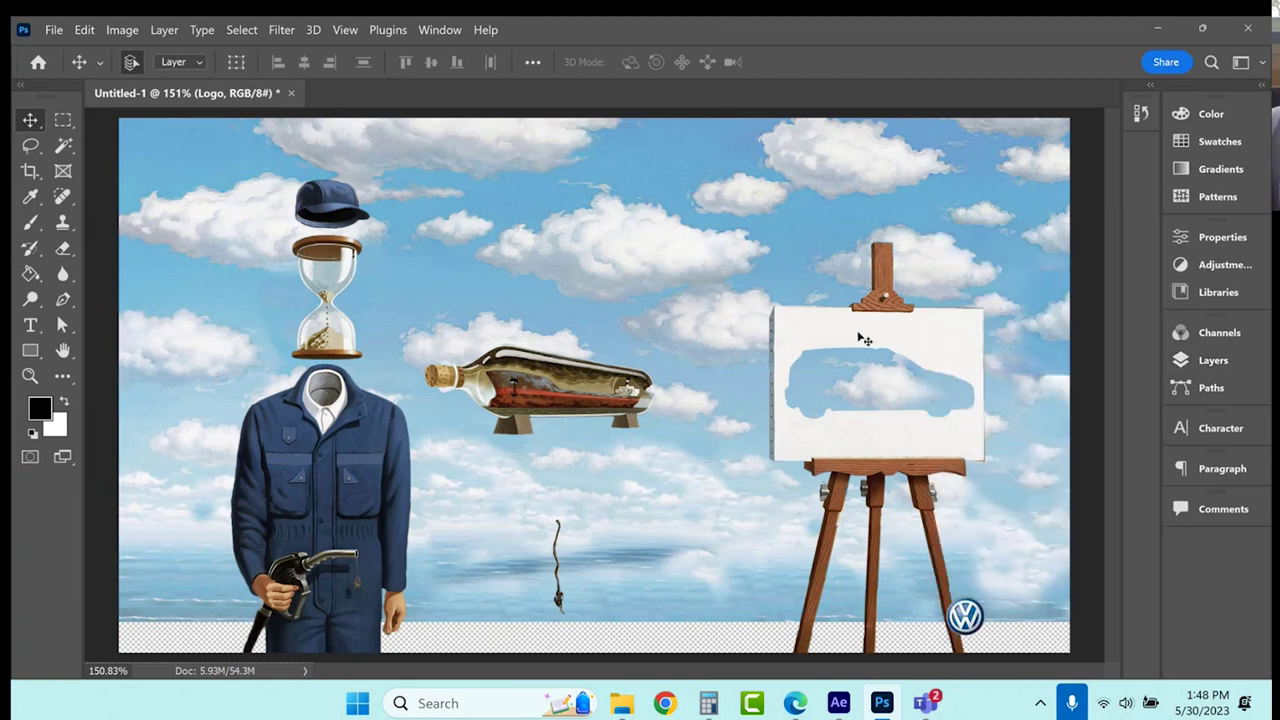
{"action": "left_click", "coordinate": [1215, 362]}
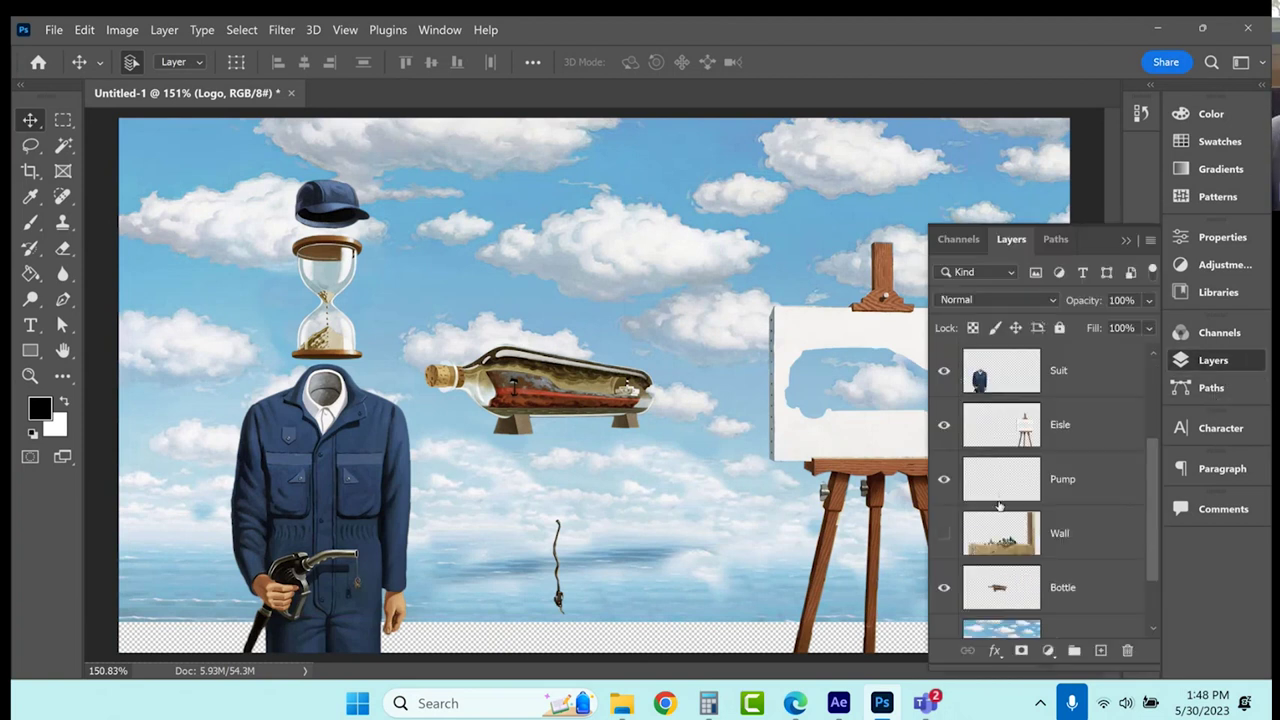
{"action": "left_click", "coordinate": [943, 533]}
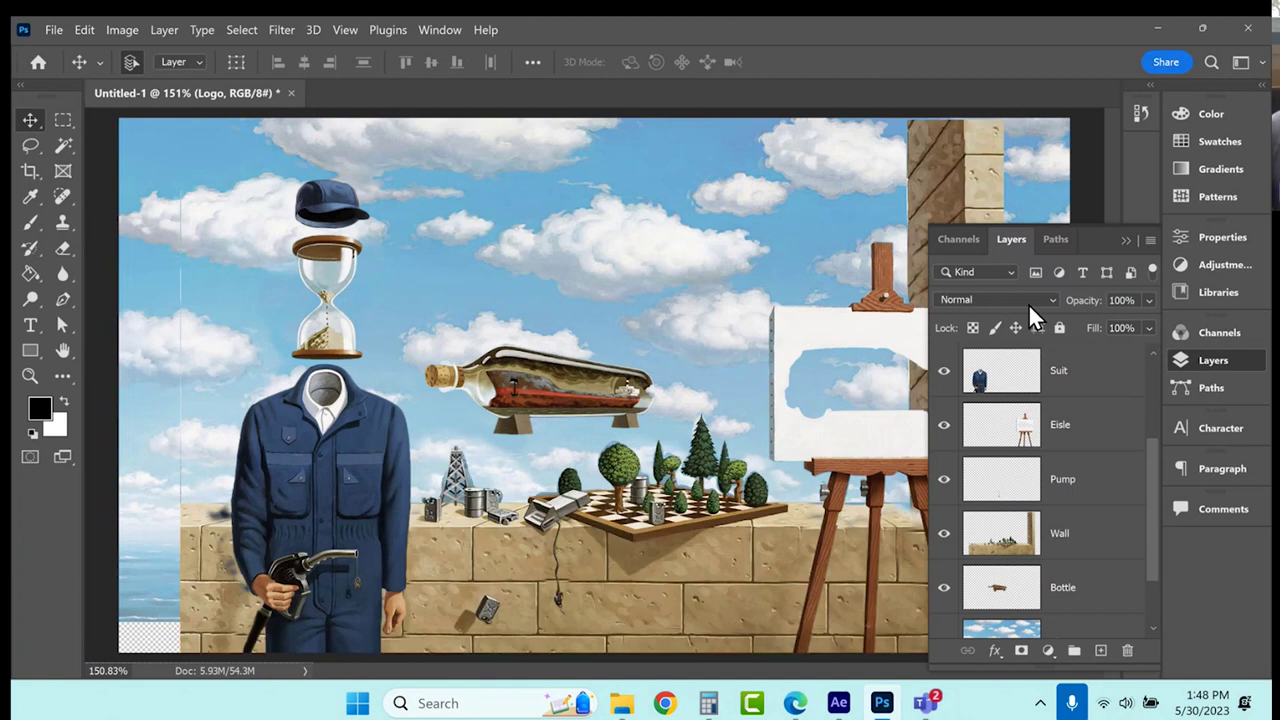
{"action": "left_click", "coordinate": [1125, 242]}
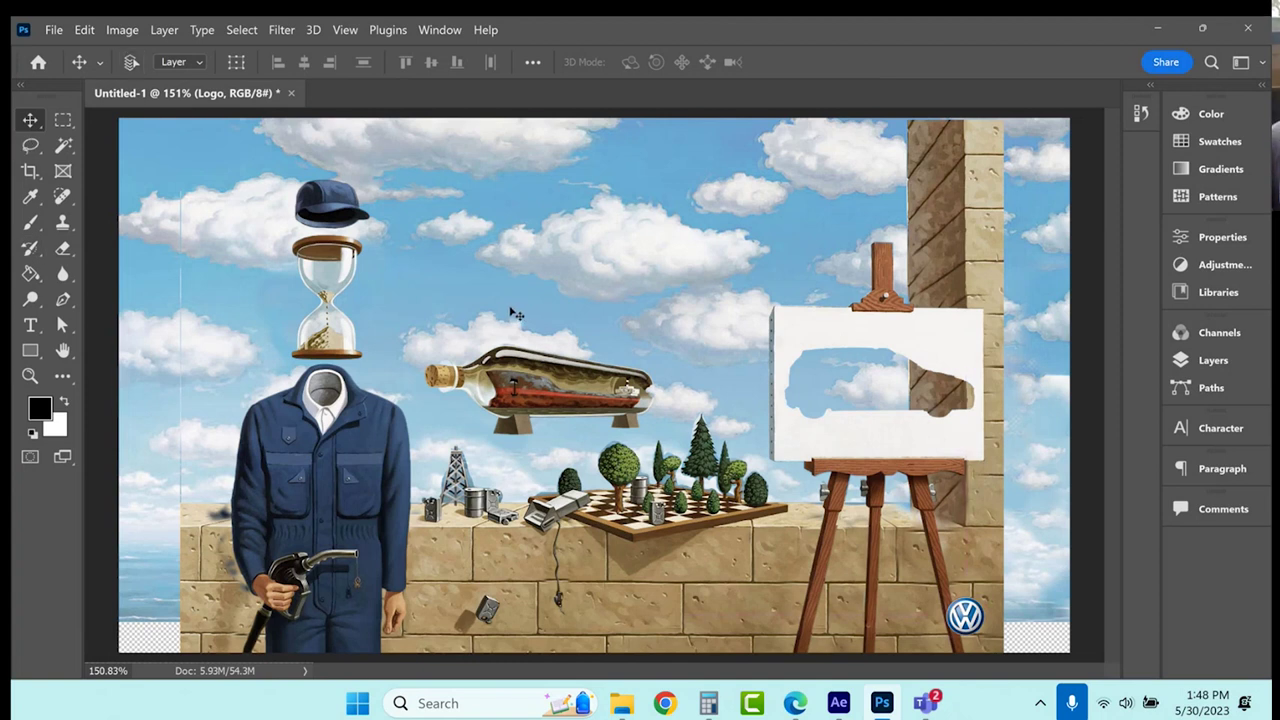
{"action": "key", "text": "ctrl+s"}
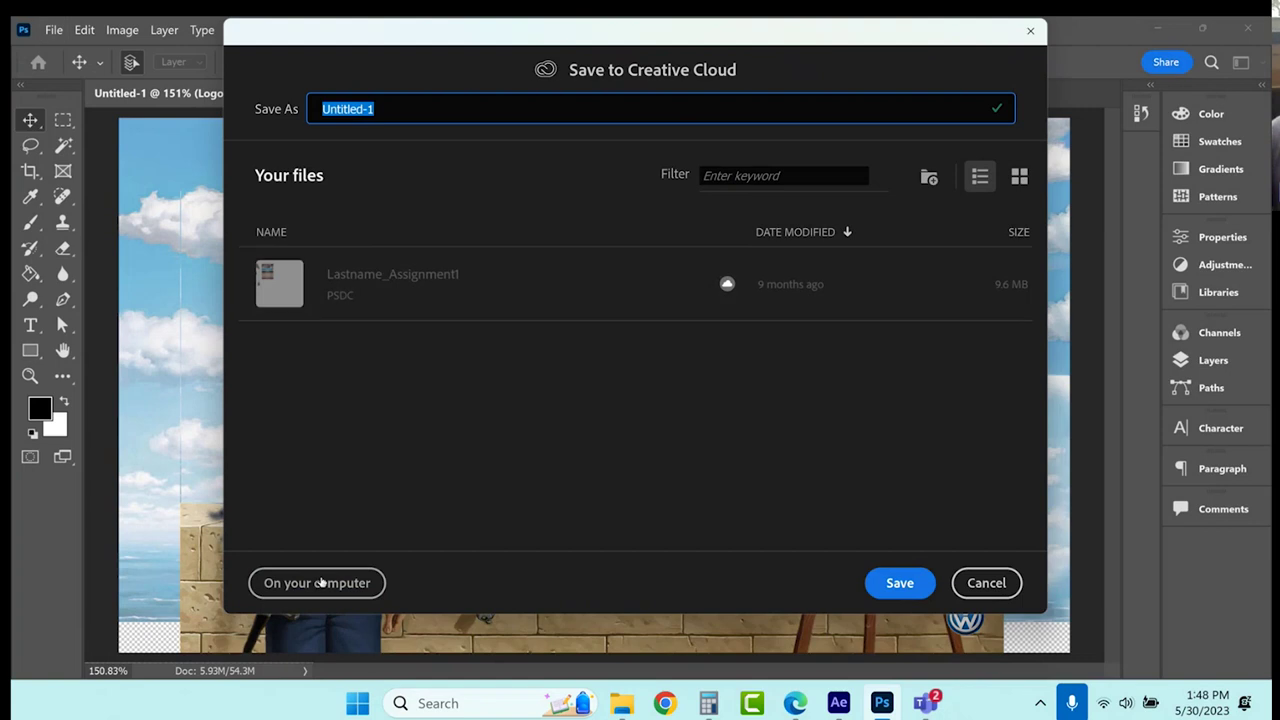
Save the composite on the computer as AnimatedPainting.psd in Photoshop format, then open File Explorer.
{"action": "left_click", "coordinate": [320, 583]}
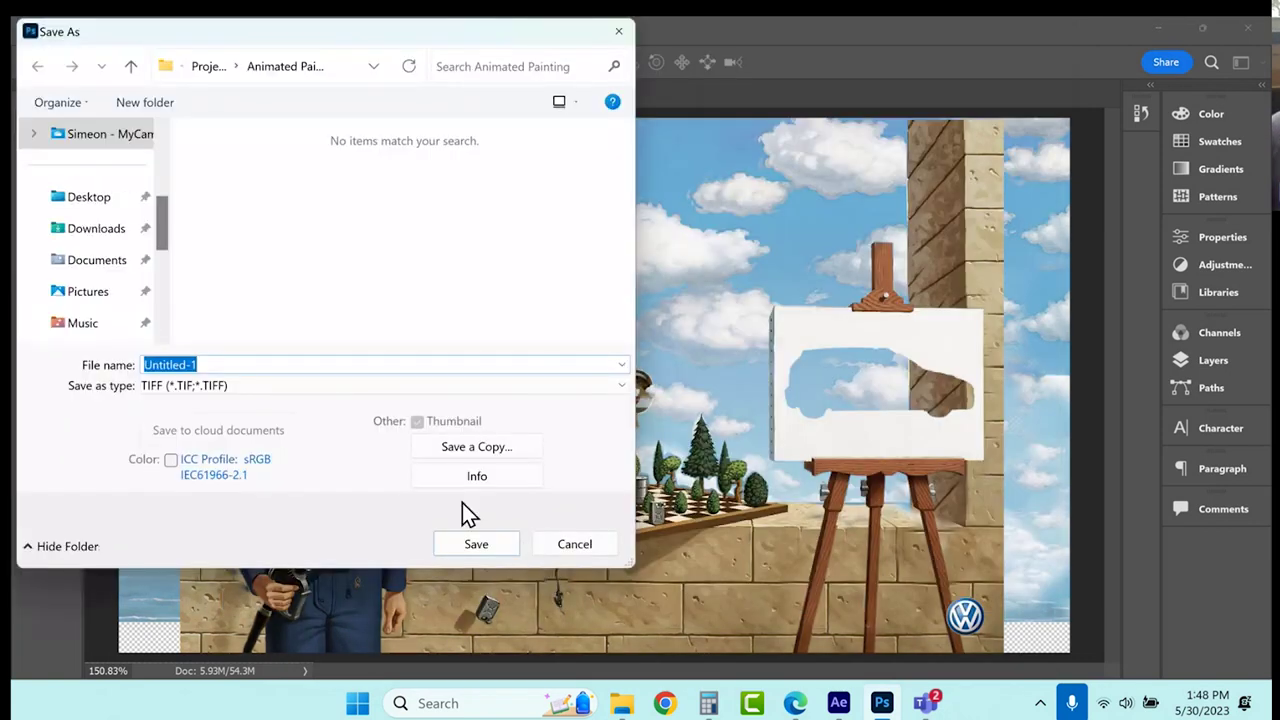
{"action": "left_click", "coordinate": [266, 386]}
{"action": "left_click", "coordinate": [261, 401]}
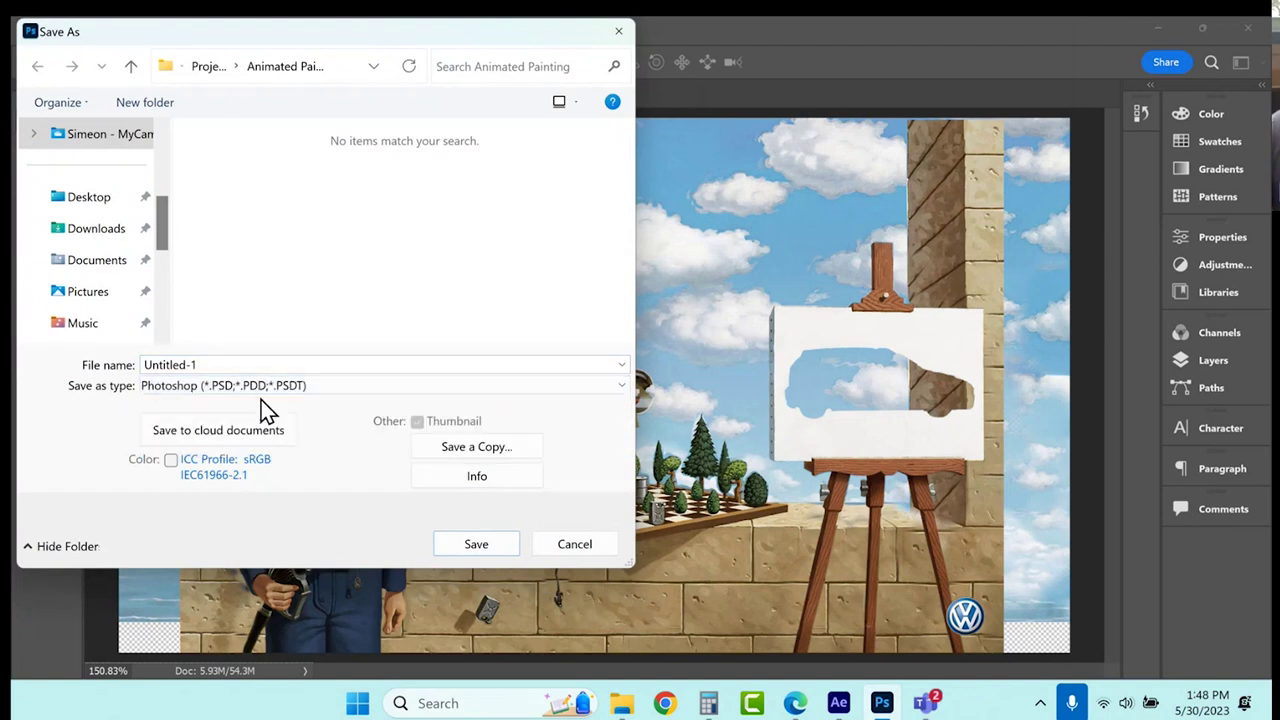
{"action": "double_click", "coordinate": [240, 366]}
{"action": "type", "text": "An"}
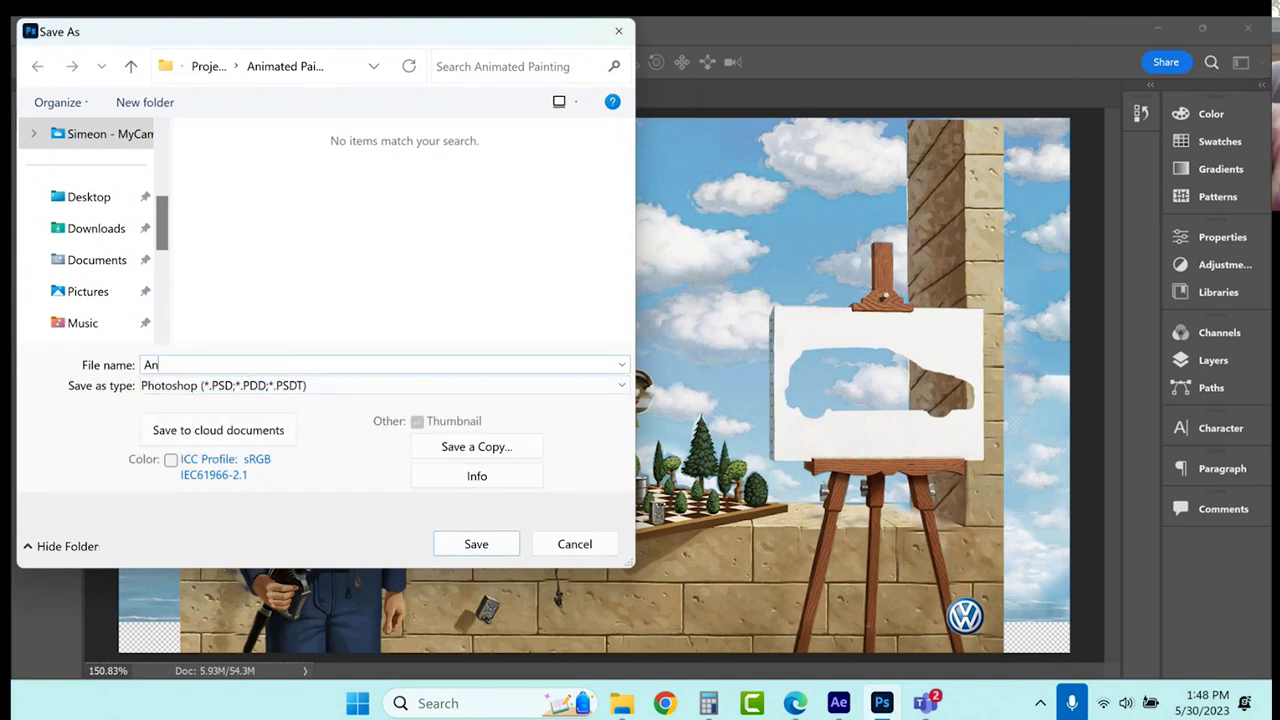
{"action": "type", "text": "imatedPainting"}
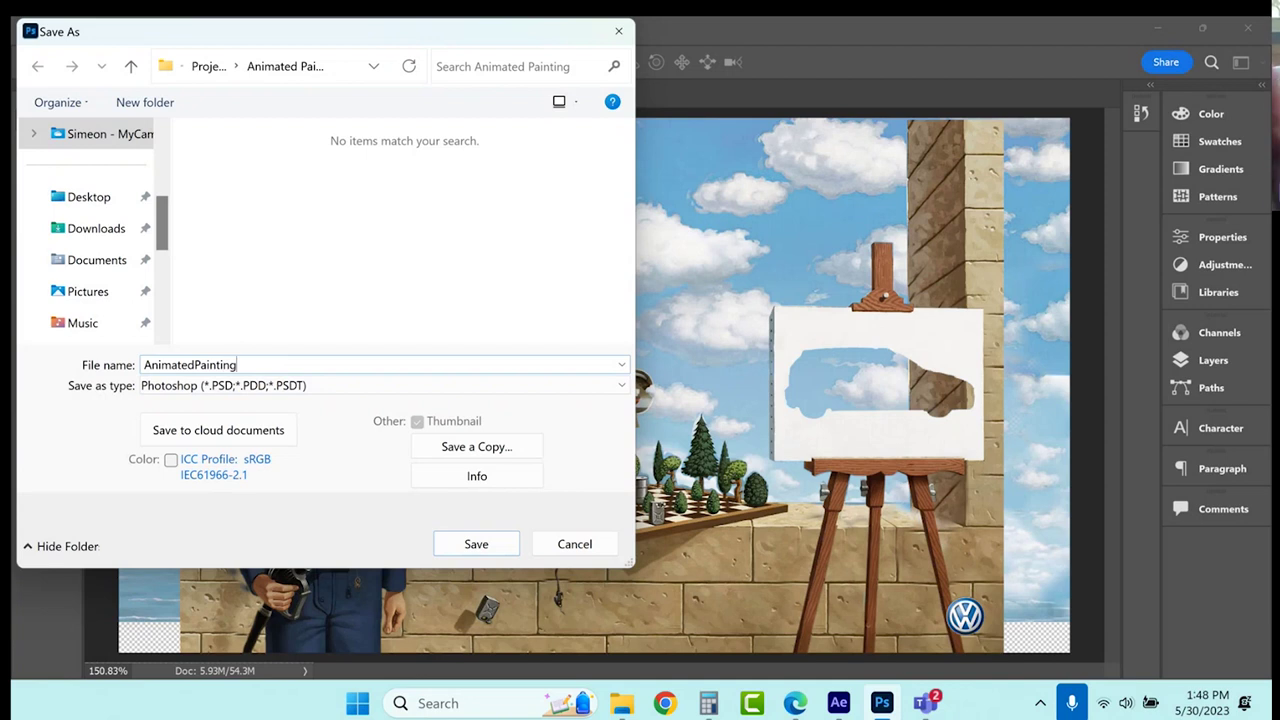
{"action": "key", "text": "Return"}
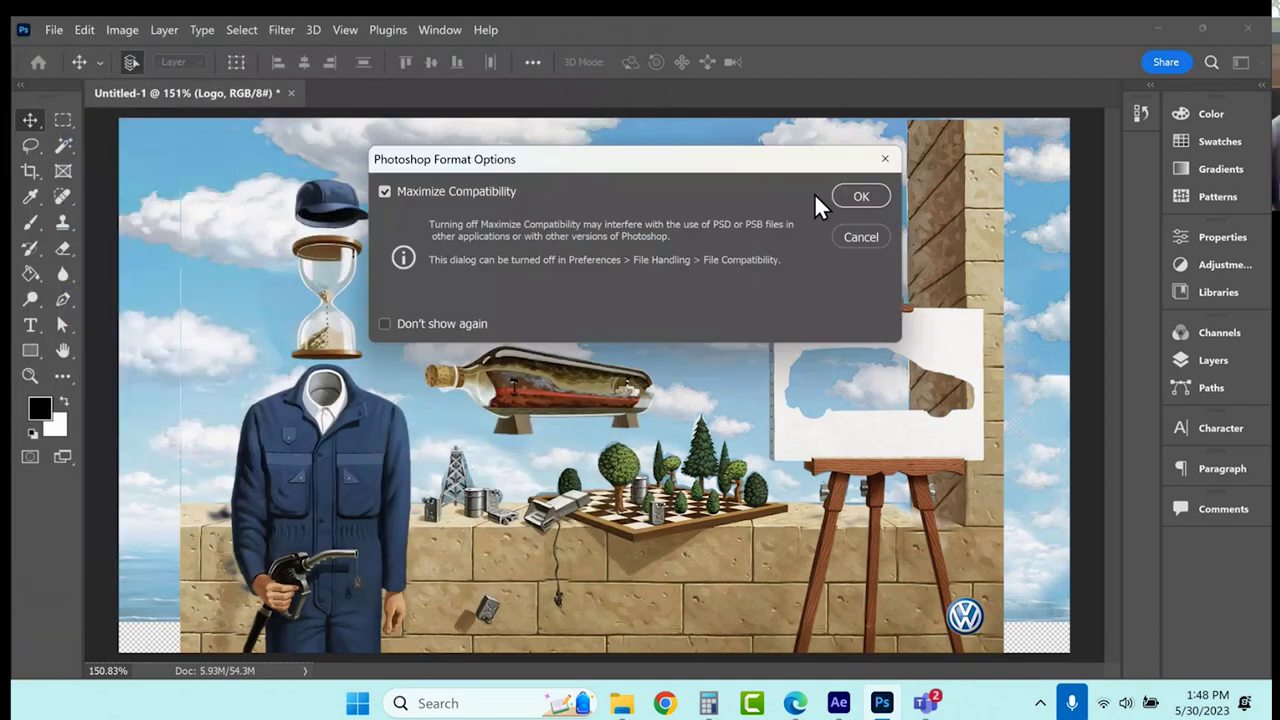
{"action": "left_click", "coordinate": [870, 201]}
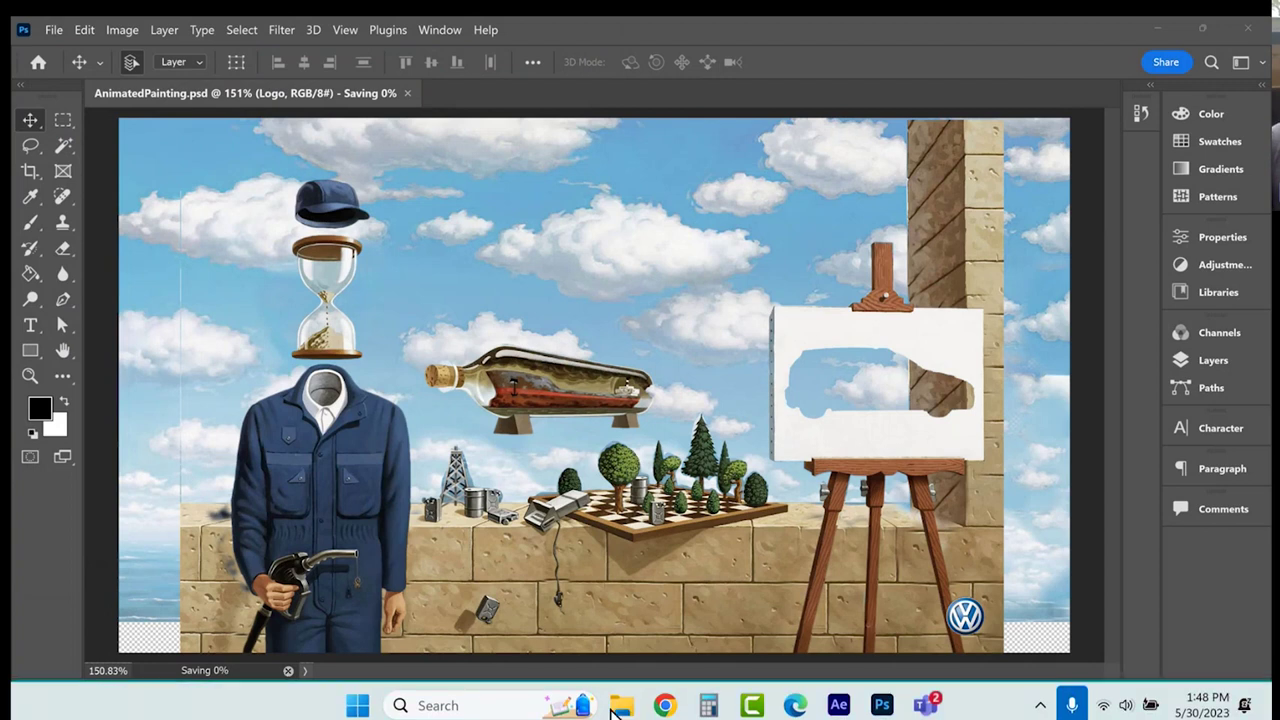
{"action": "left_click", "coordinate": [620, 705]}
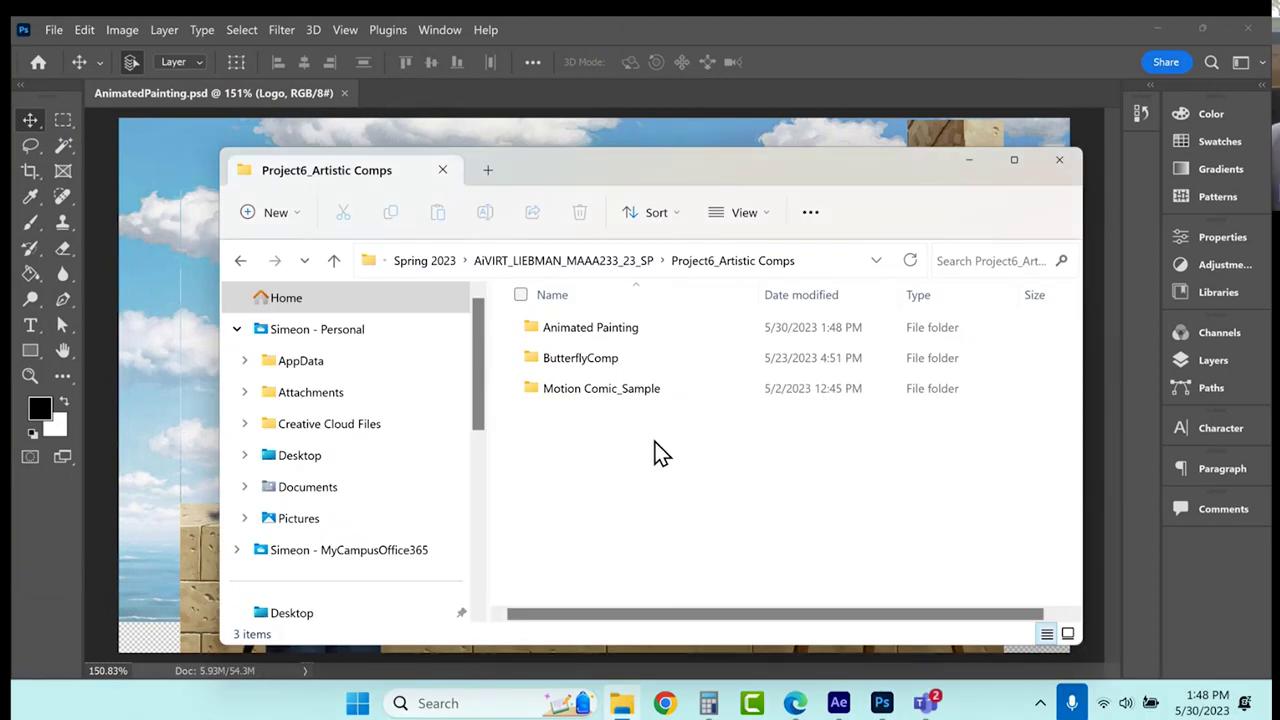
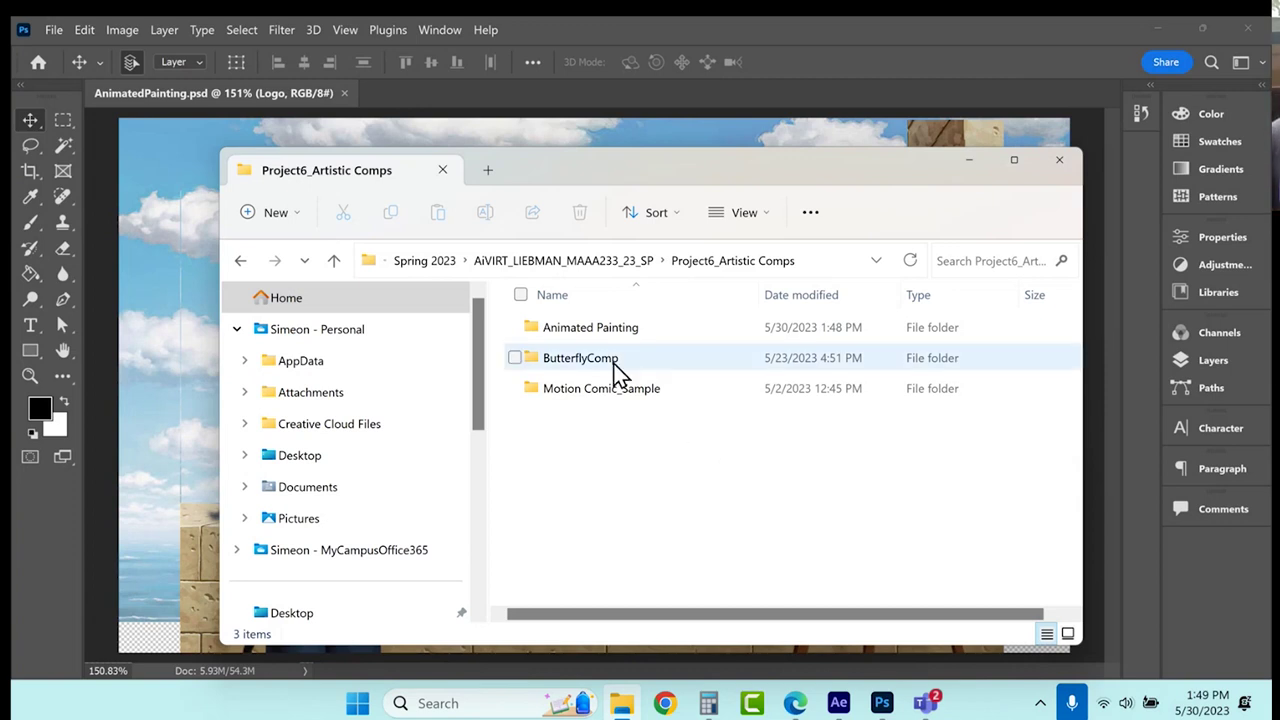
Locate AnimatedPainting.psd in the Animated Painting folder, then minimize File Explorer.
{"action": "double_click", "coordinate": [590, 330]}
{"action": "left_click", "coordinate": [565, 352]}
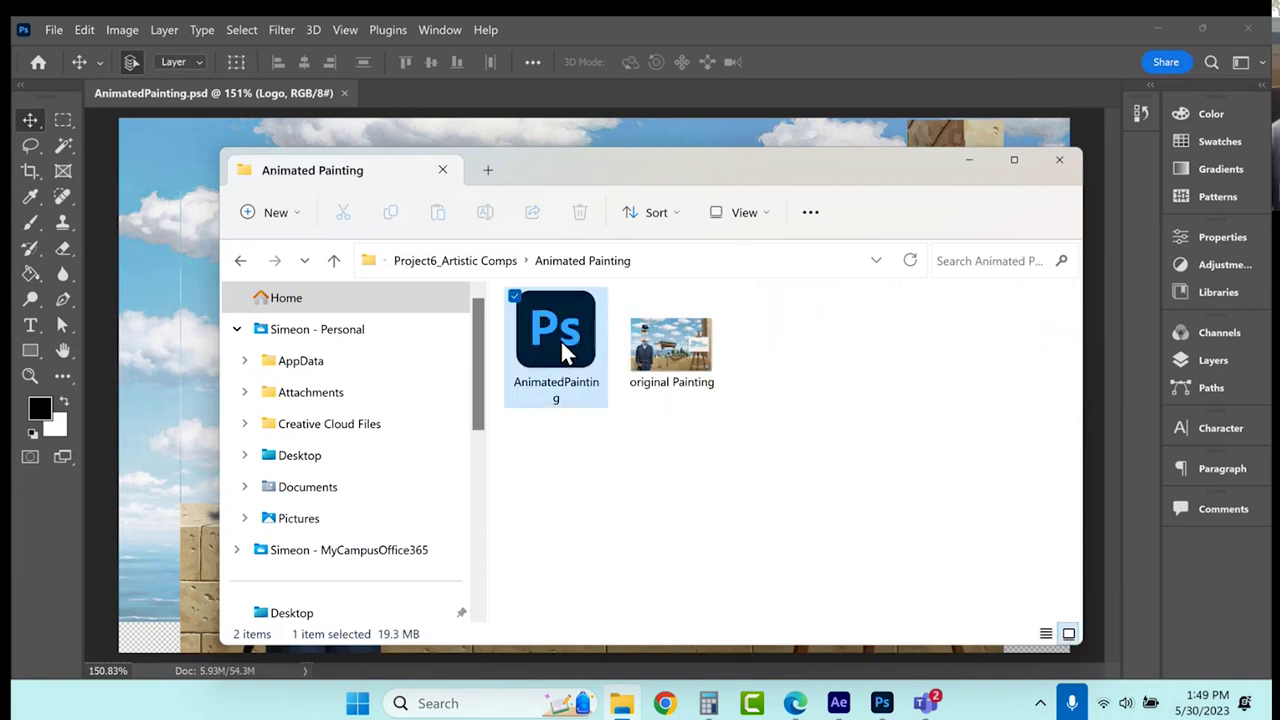
{"action": "left_click", "coordinate": [970, 161]}
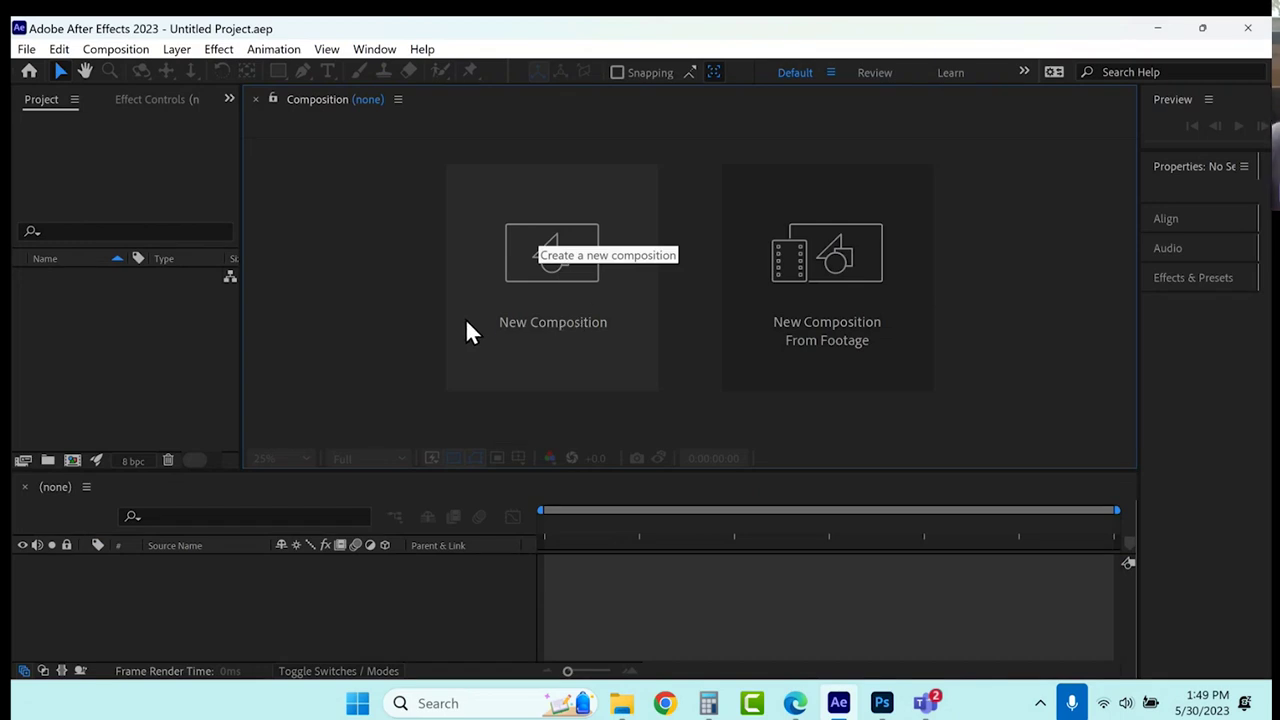
Via File > Import > File, select AnimatedPainting.psd in Project6_Artistic Comps > Animated Painting.
{"action": "left_click", "coordinate": [30, 50]}
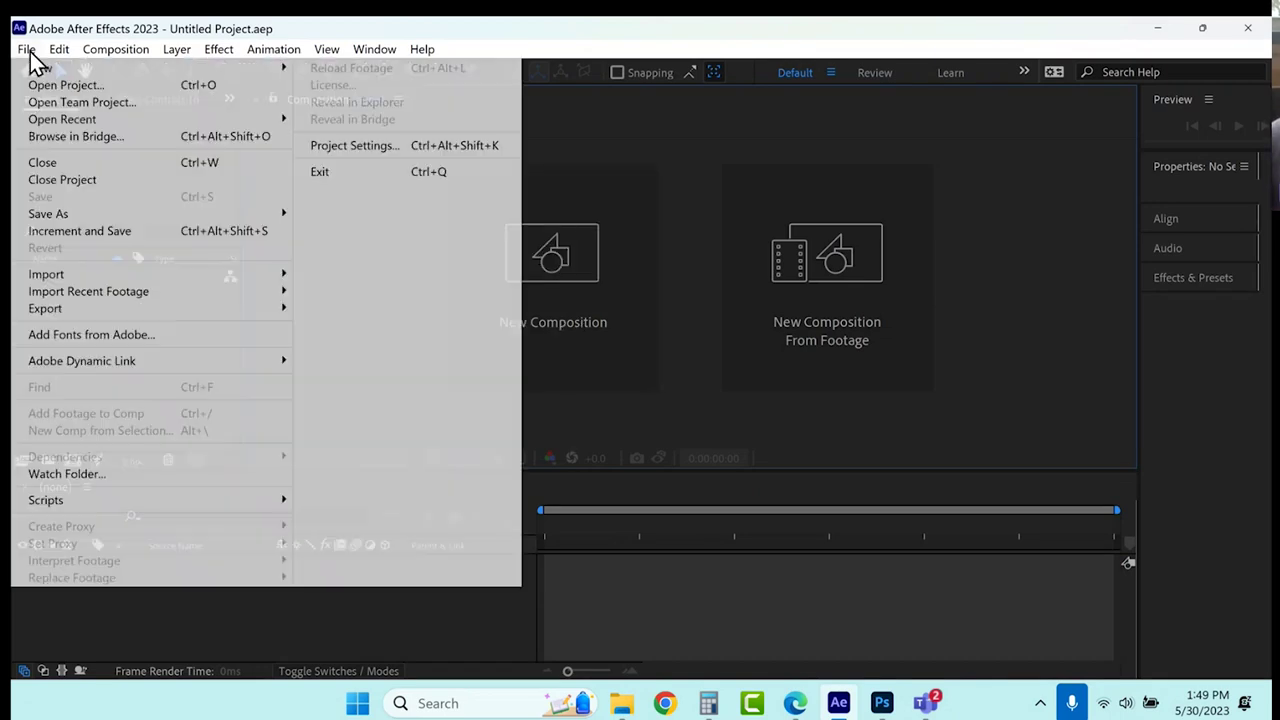
{"action": "mouse_move", "coordinate": [109, 269]}
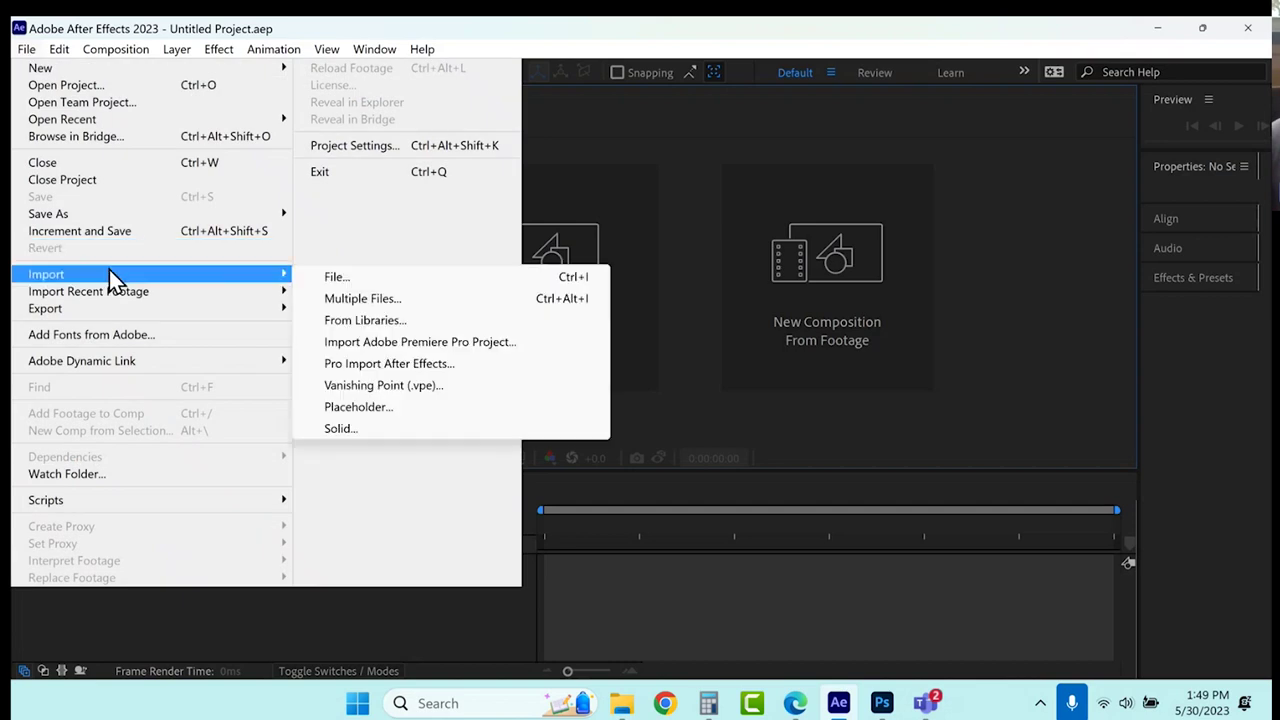
{"action": "left_click", "coordinate": [446, 280]}
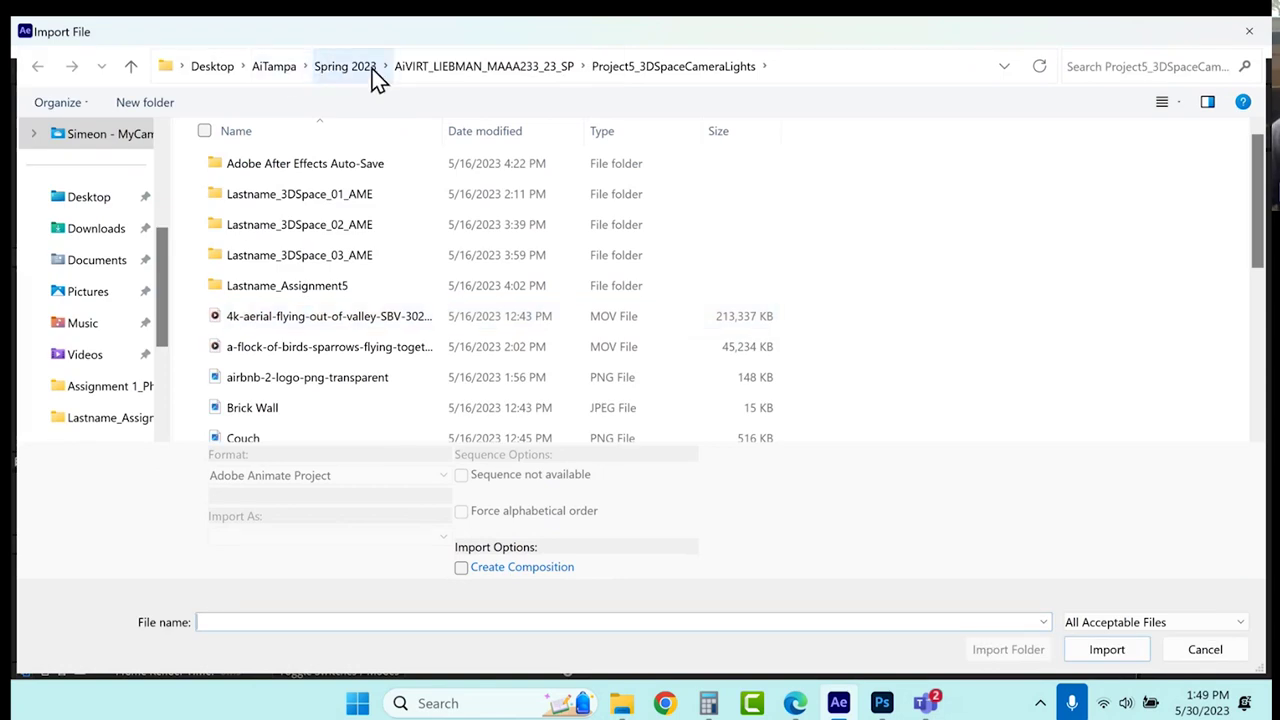
{"action": "left_click", "coordinate": [451, 68]}
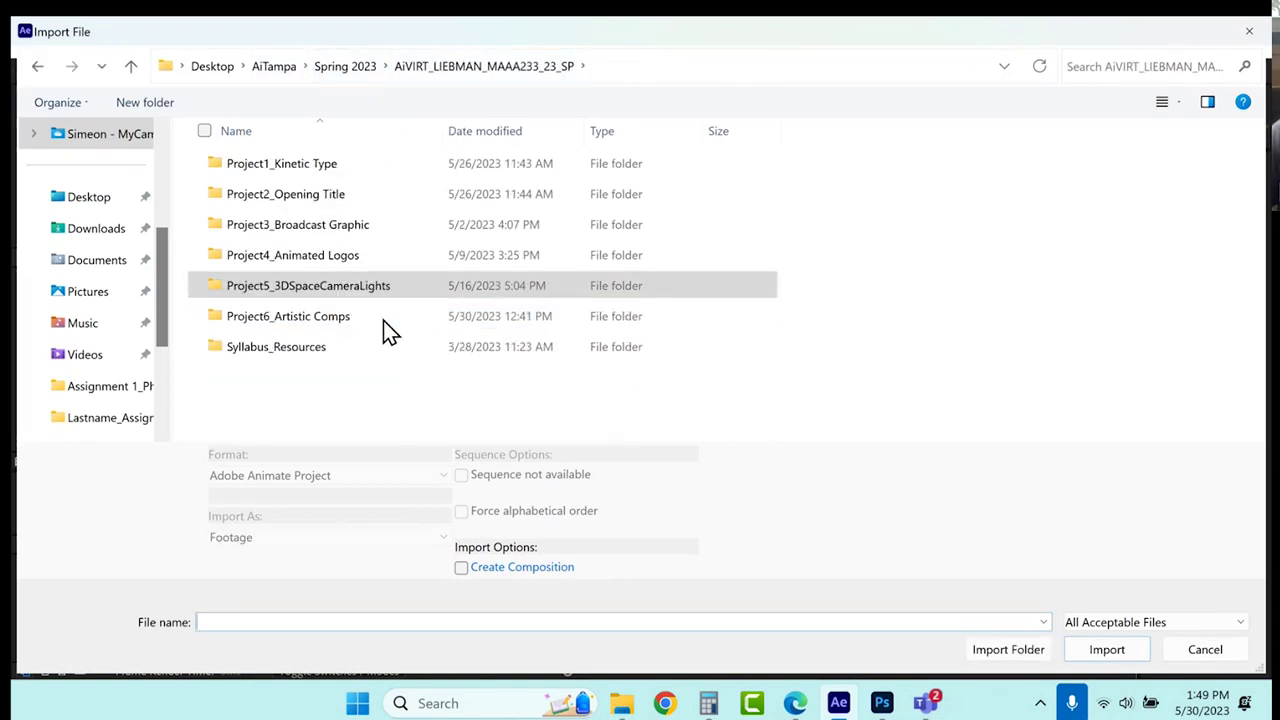
{"action": "double_click", "coordinate": [376, 321]}
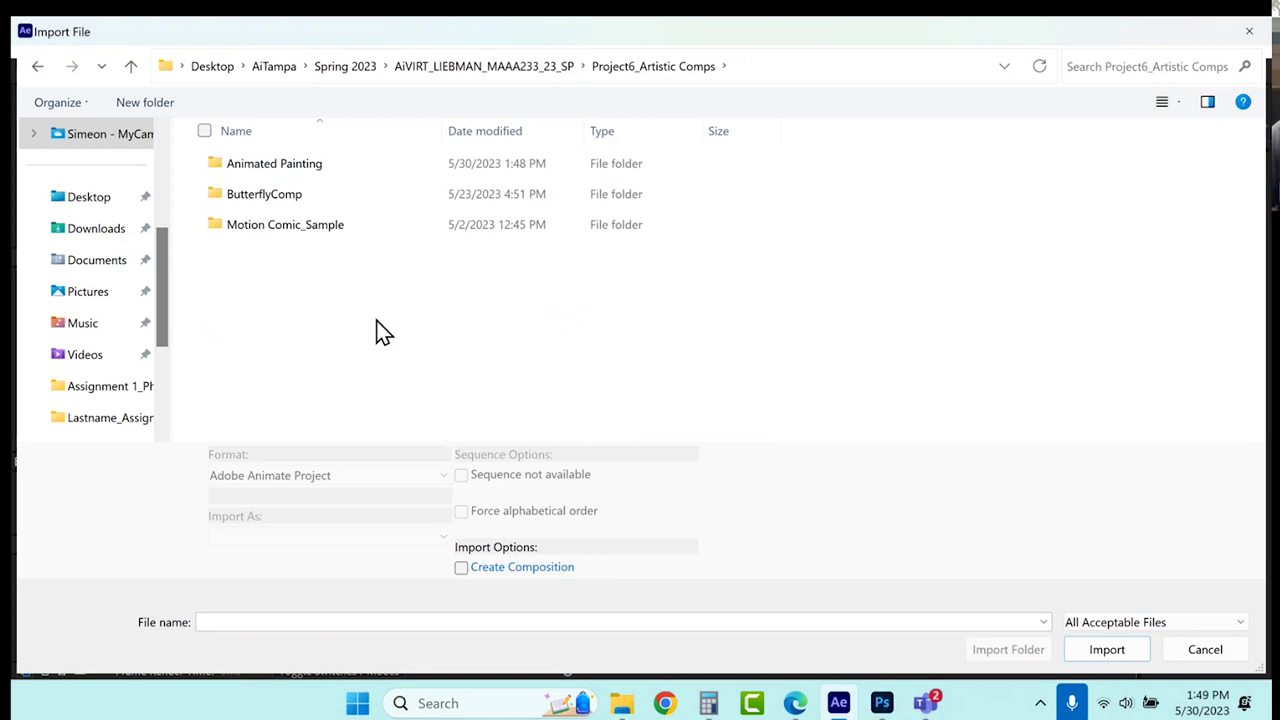
{"action": "double_click", "coordinate": [292, 169]}
{"action": "left_click", "coordinate": [276, 193]}
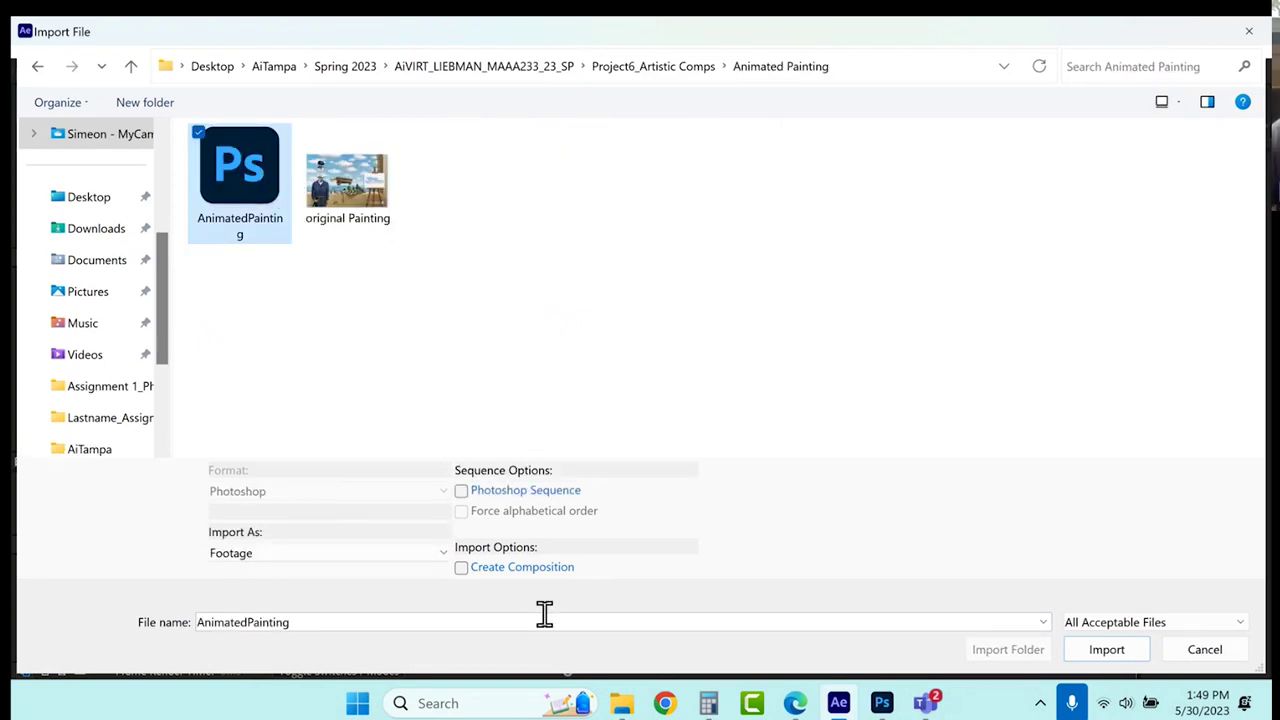
Import it as Composition - Retain Layer Sizes.
{"action": "left_click", "coordinate": [288, 558]}
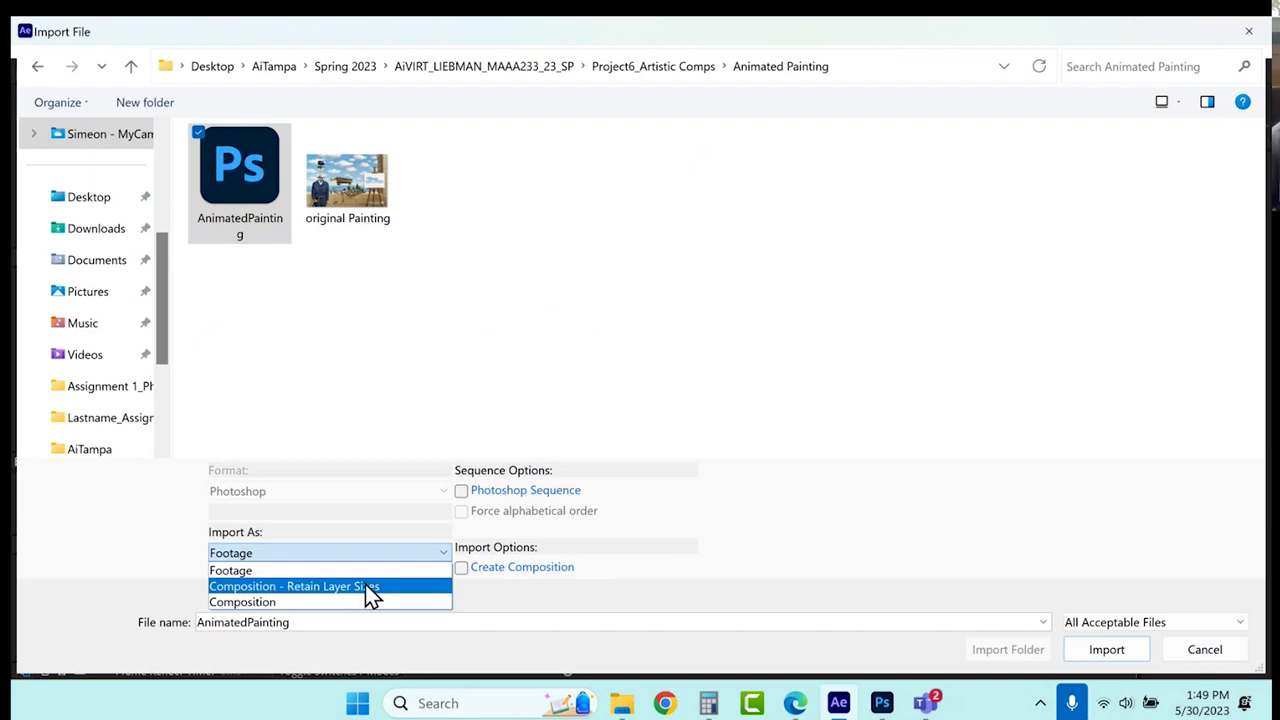
{"action": "left_click", "coordinate": [280, 588]}
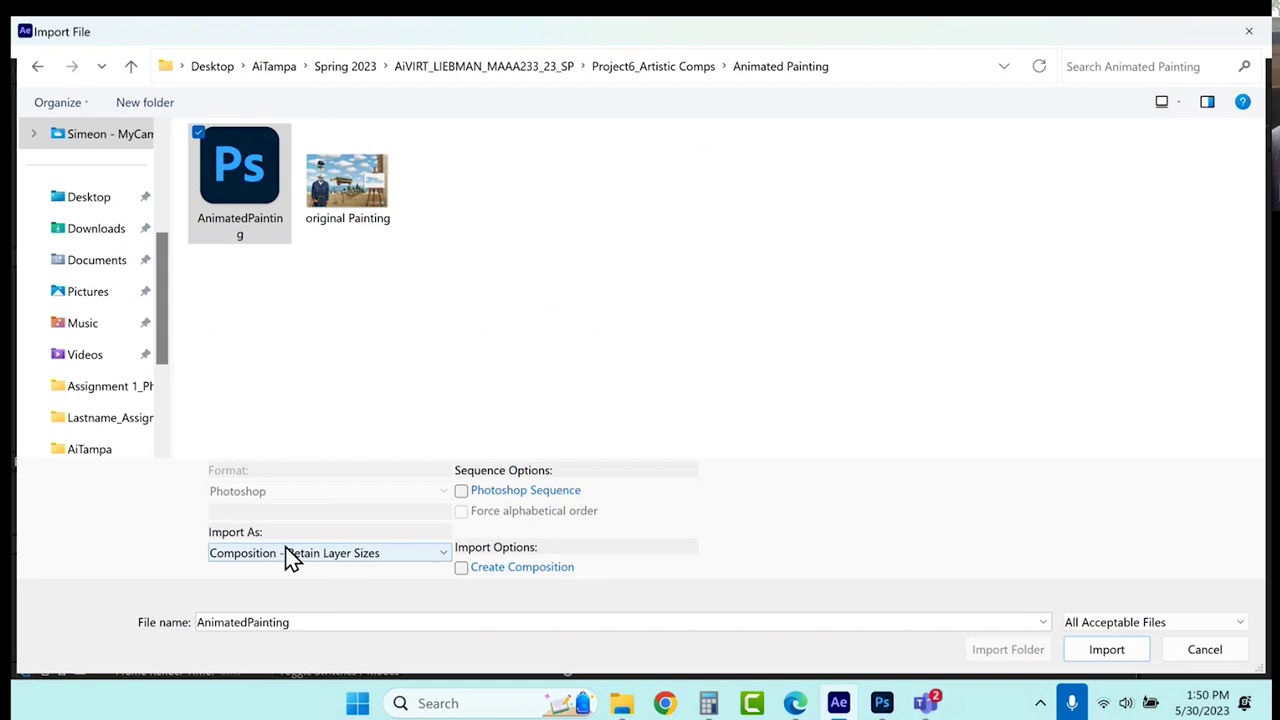
{"action": "left_click", "coordinate": [1110, 656]}
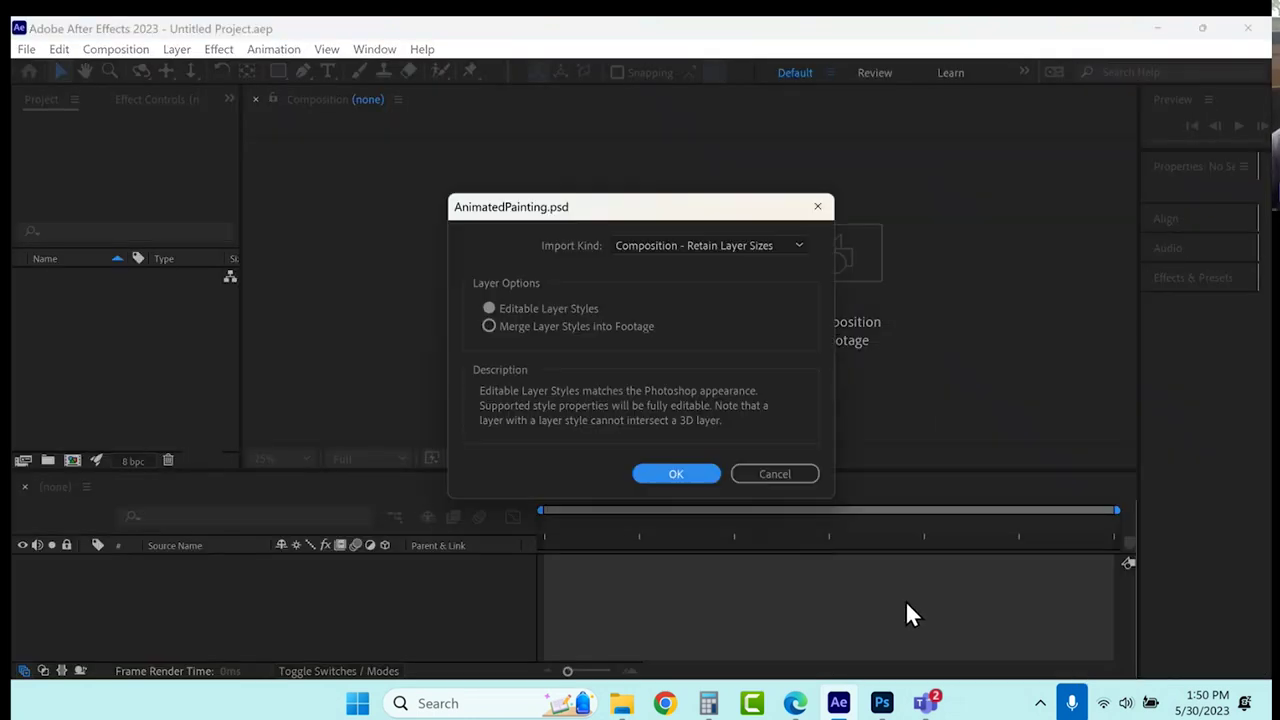
Confirm the PSD layer options and open the AnimatedPainting composition.
{"action": "left_click", "coordinate": [676, 474]}
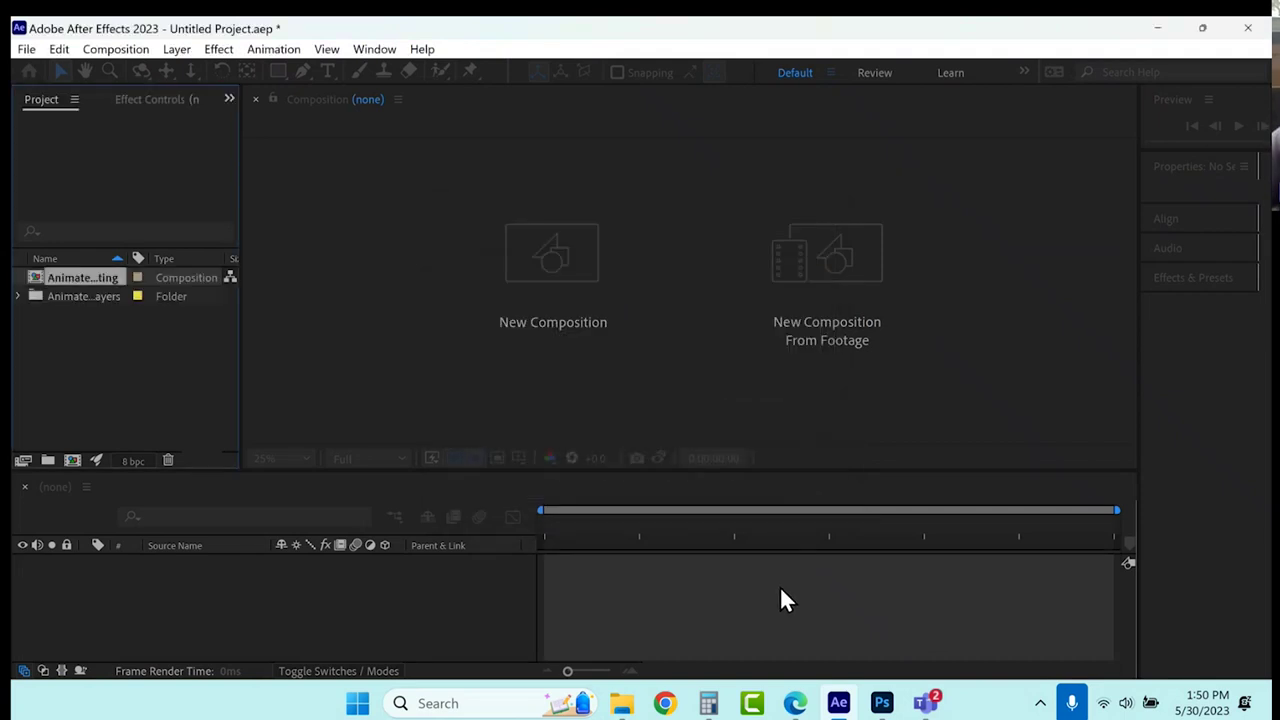
{"action": "left_click", "coordinate": [18, 297]}
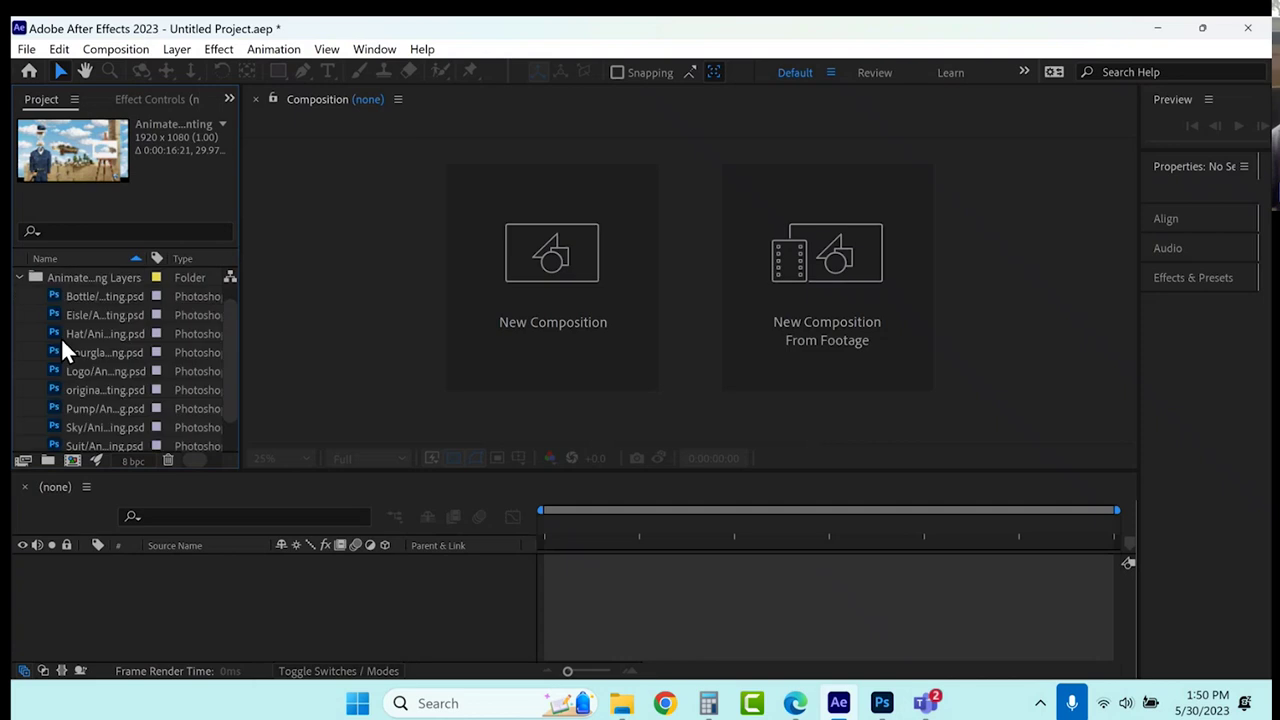
{"action": "left_click", "coordinate": [18, 278]}
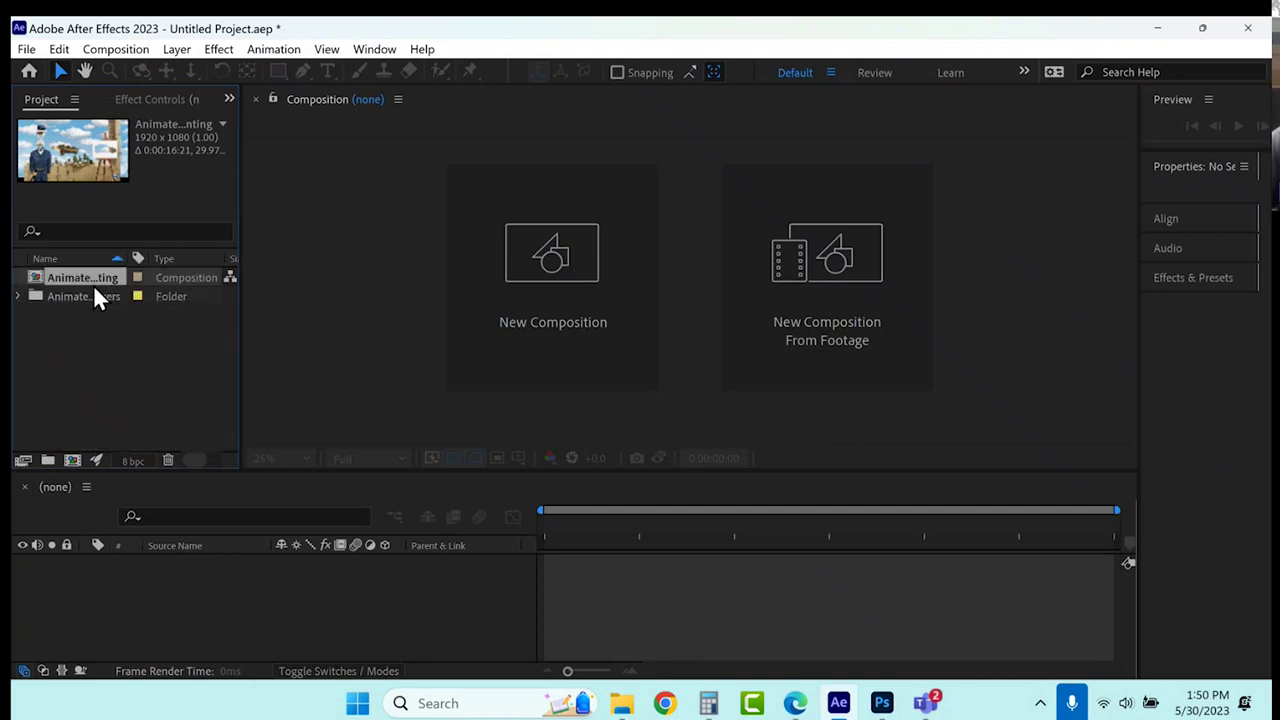
{"action": "double_click", "coordinate": [70, 280]}
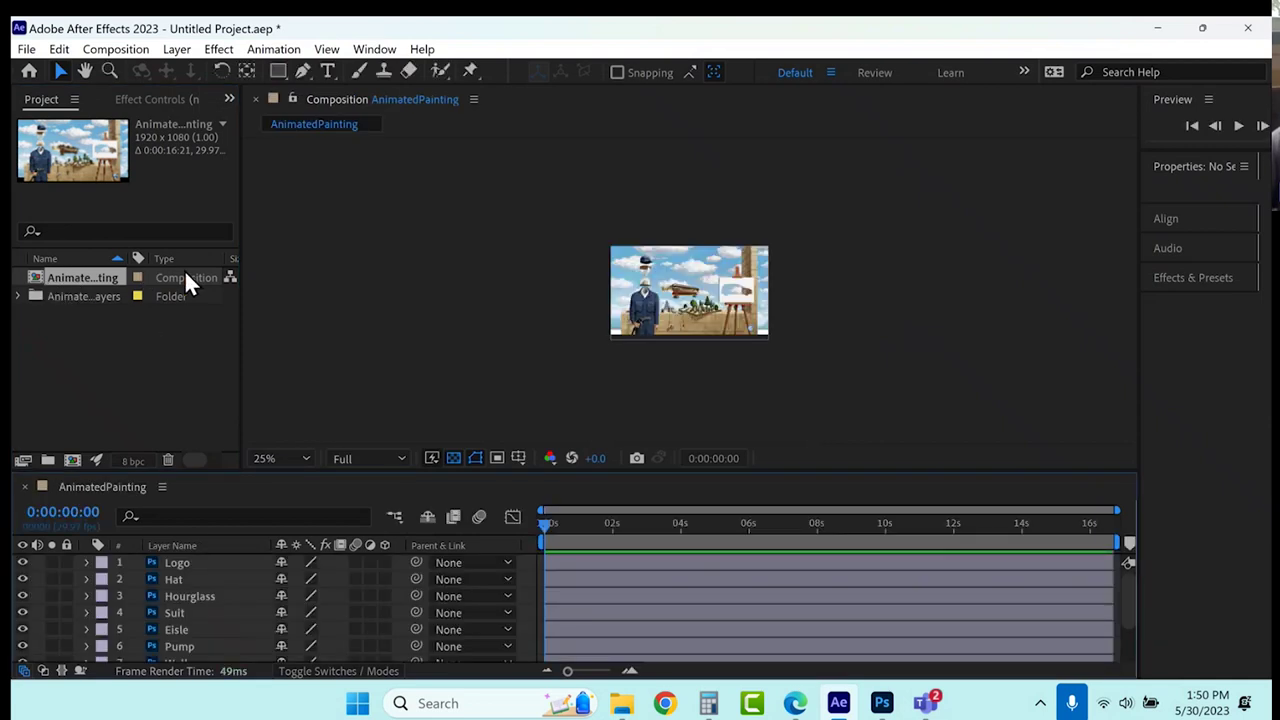
Set the preview resolution to Quarter and the viewer zoom to 50%.
{"action": "key", "text": "slash"}
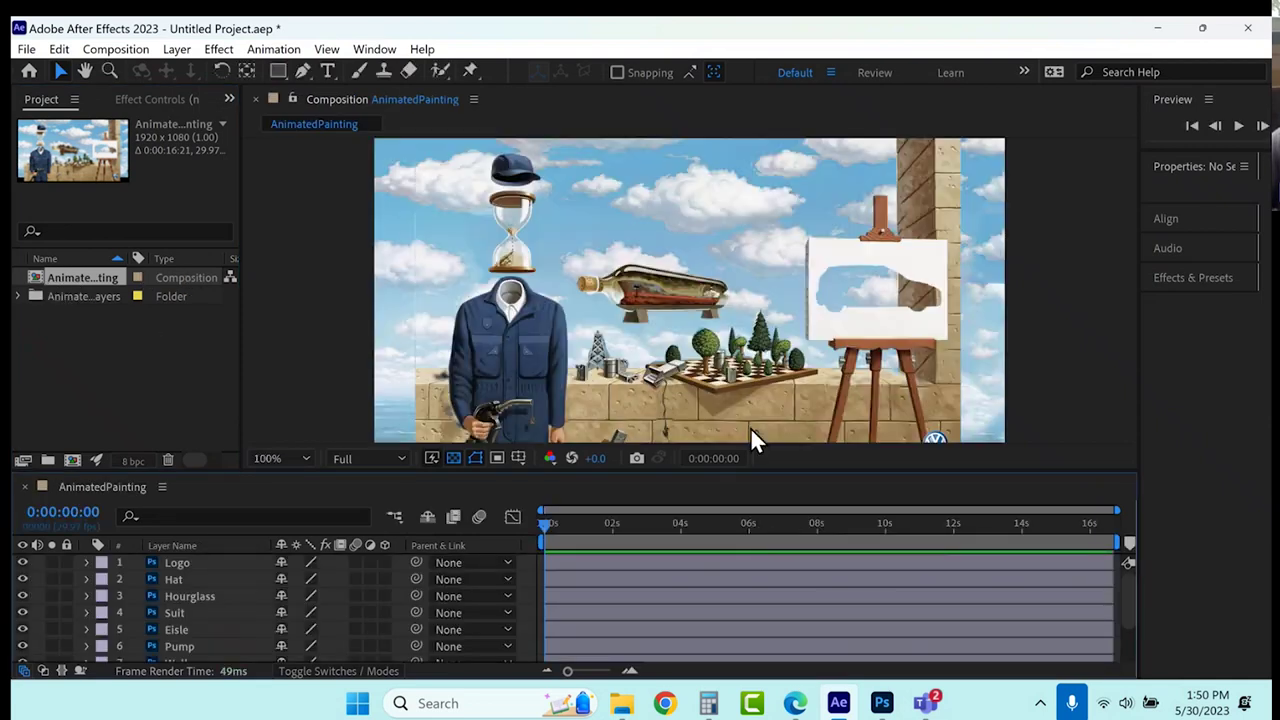
{"action": "left_click", "coordinate": [380, 456]}
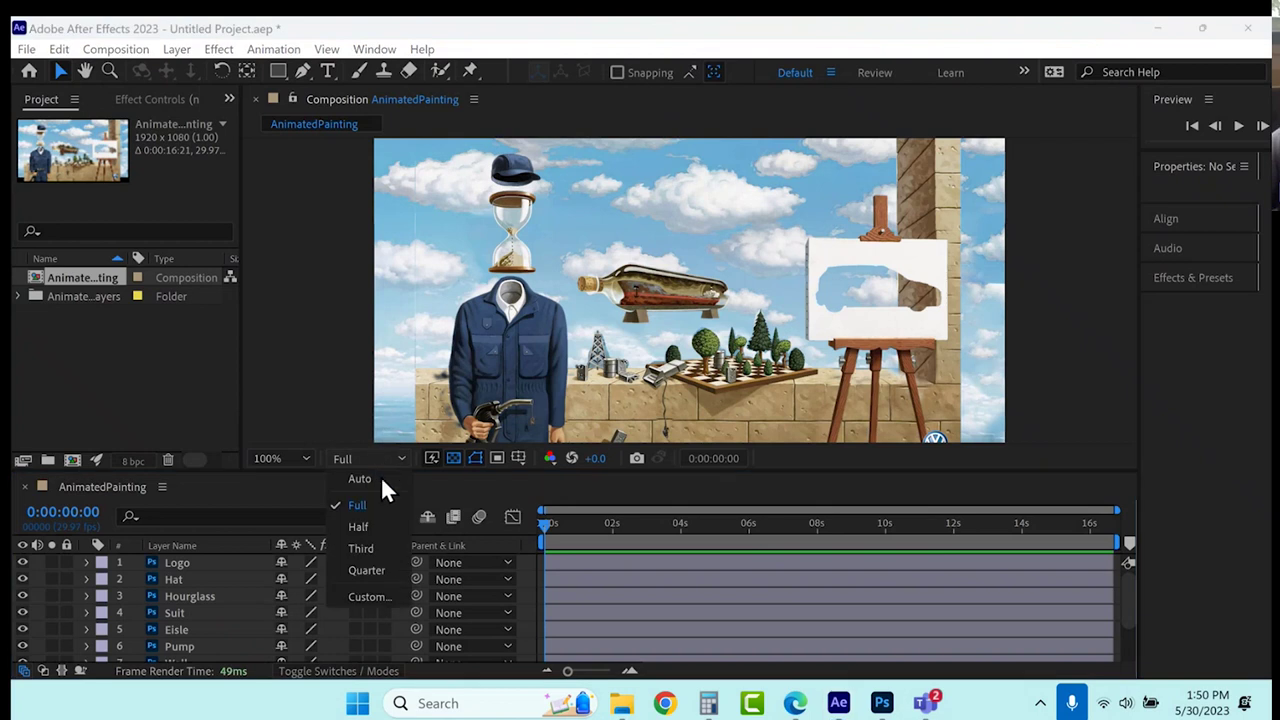
{"action": "left_click", "coordinate": [387, 570]}
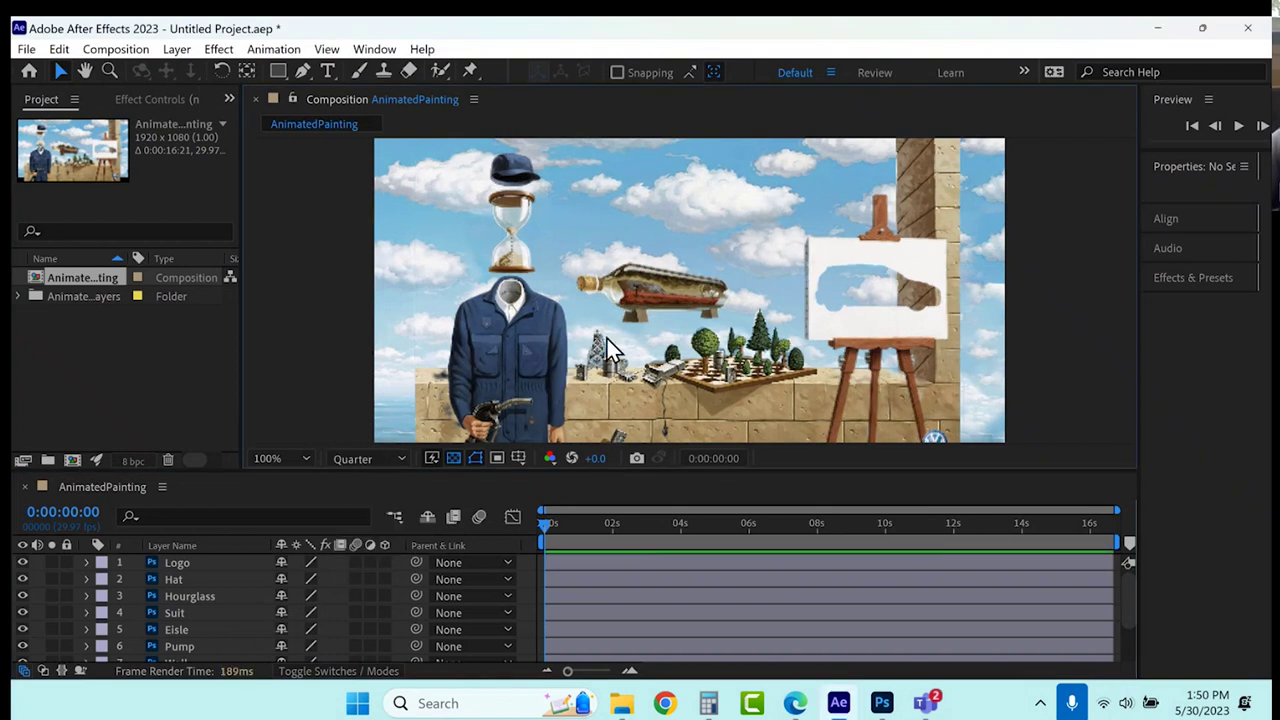
{"action": "key", "text": "comma"}
{"action": "key", "text": "comma"}
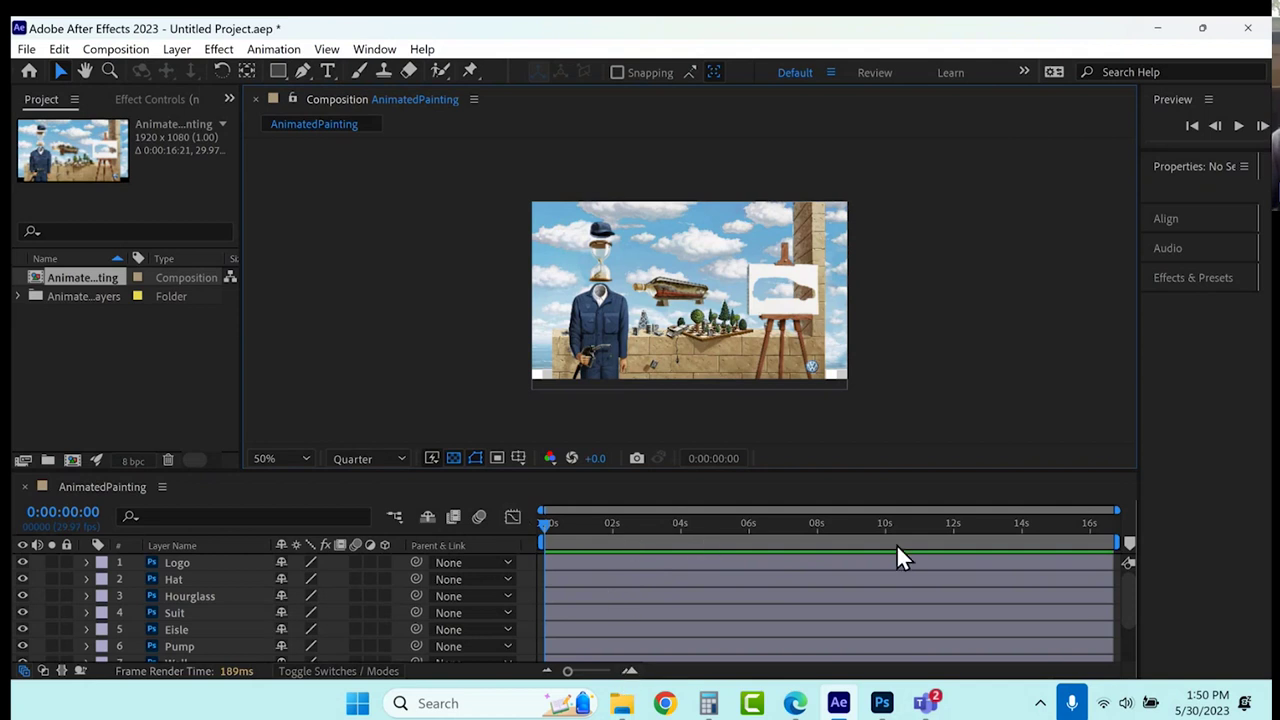
In Composition Settings, change the AnimatedPainting duration to 0:00:15:00.
{"action": "left_click", "coordinate": [120, 49]}
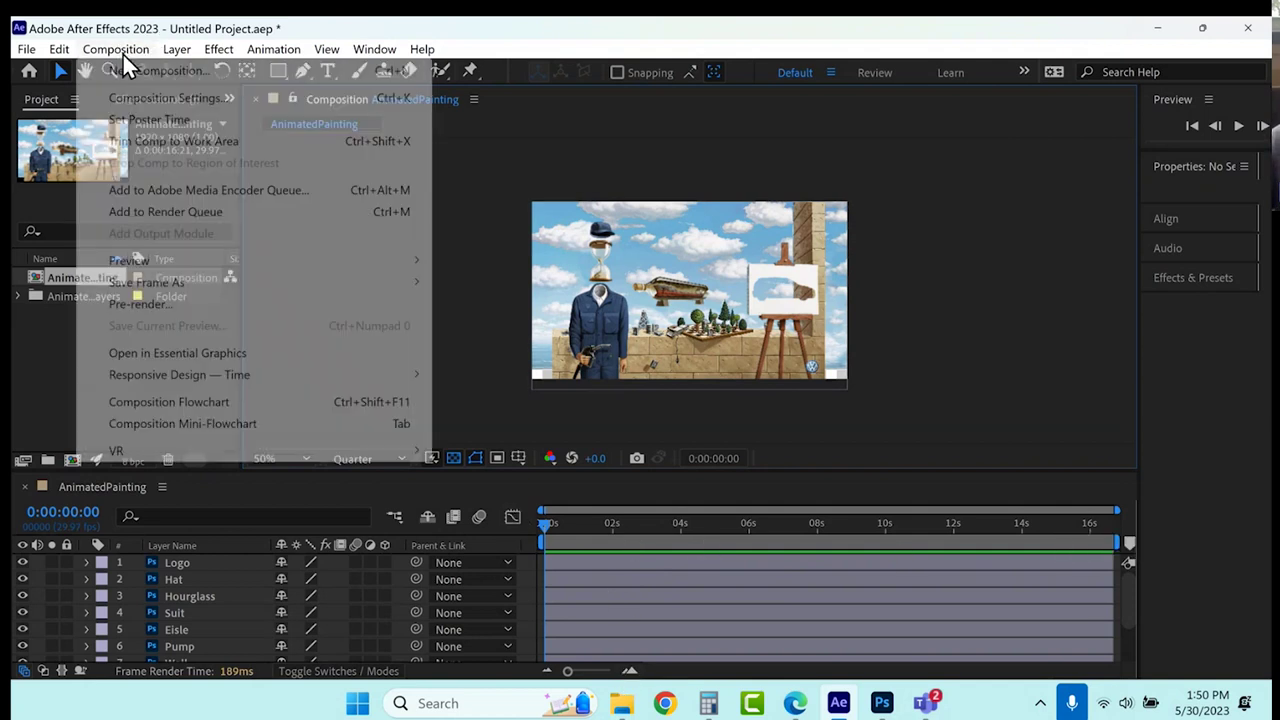
{"action": "left_click", "coordinate": [146, 94]}
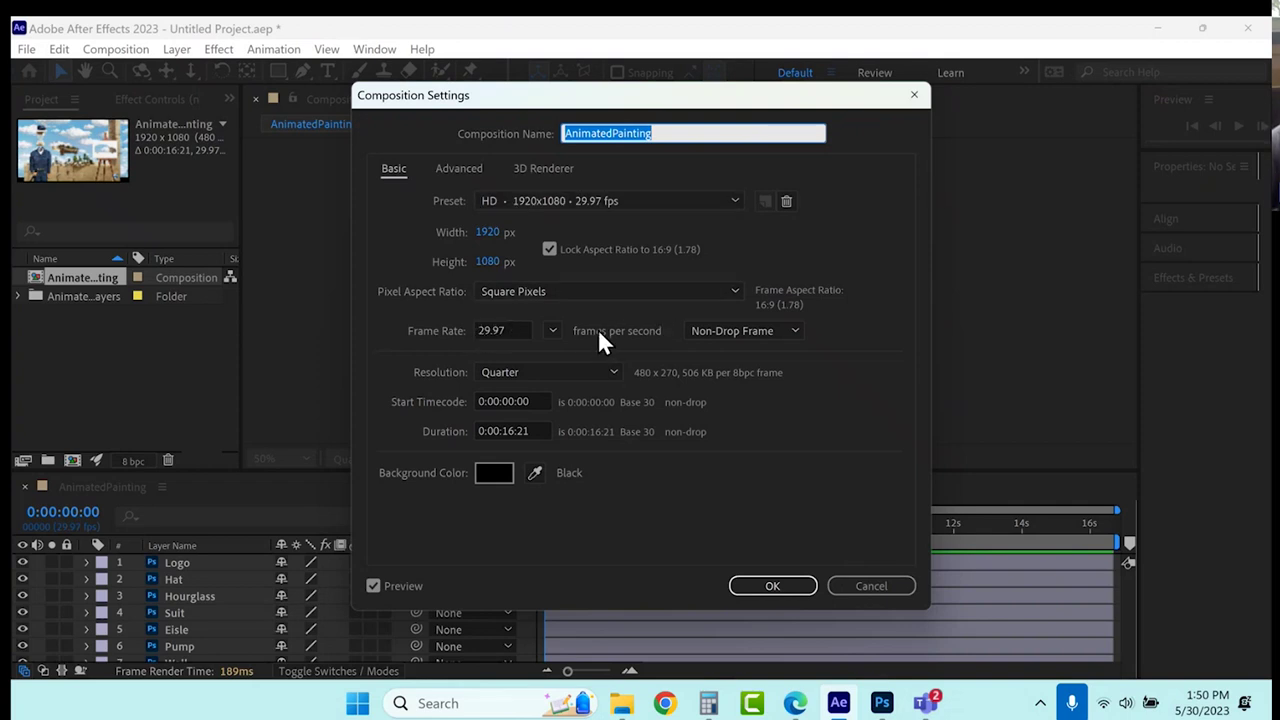
{"action": "left_click", "coordinate": [504, 431]}
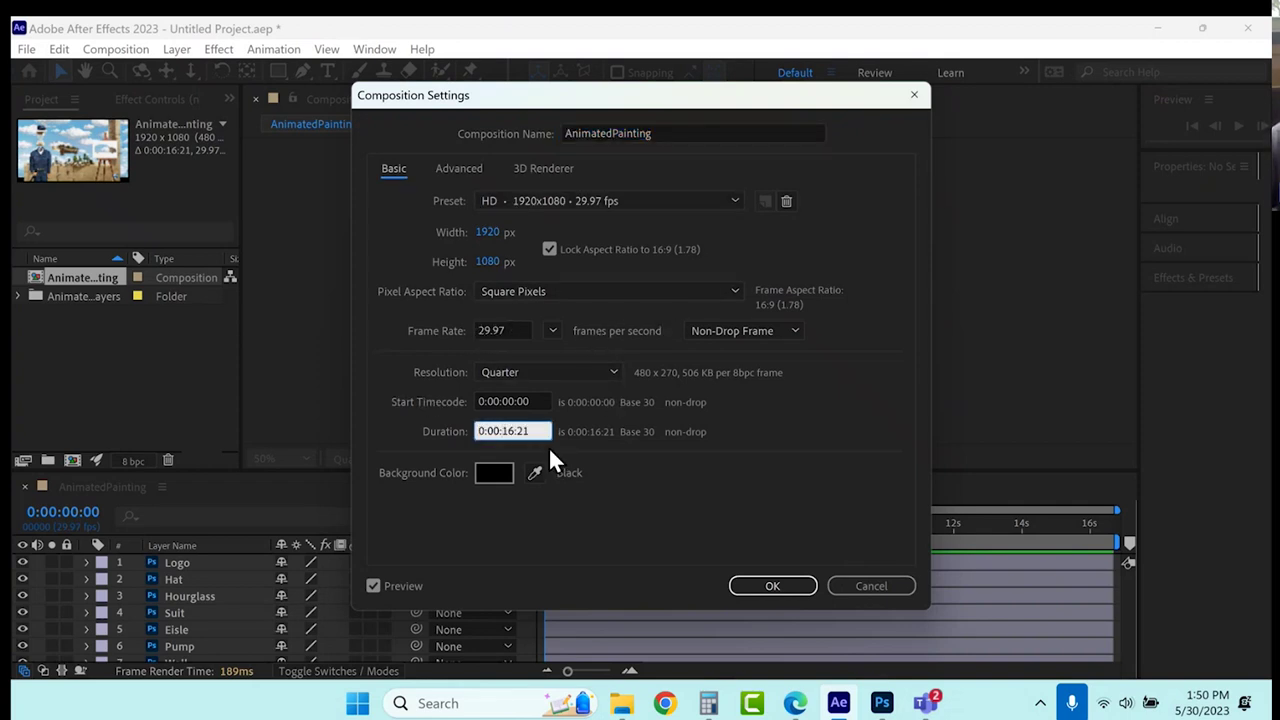
{"action": "left_click_drag", "start_coordinate": [510, 431], "coordinate": [549, 444]}
{"action": "type", "text": "3:21"}
{"action": "mouse_move", "coordinate": [518, 431]}
{"action": "left_mouse_down"}
{"action": "mouse_move", "coordinate": [543, 430]}
{"action": "mouse_move", "coordinate": [511, 431]}
{"action": "left_mouse_up"}
{"action": "type", "text": "00:12"}
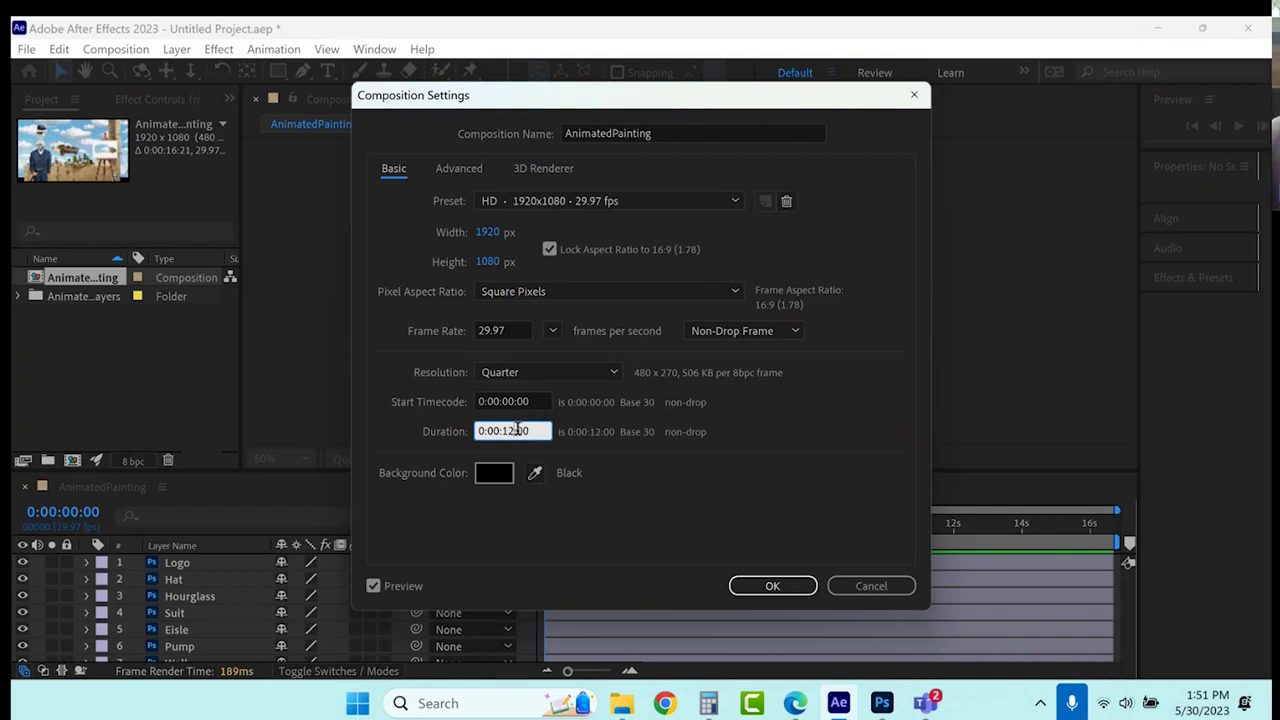
{"action": "left_click_drag", "start_coordinate": [504, 431], "coordinate": [518, 431]}
{"action": "type", "text": "15"}
{"action": "left_click", "coordinate": [790, 583]}
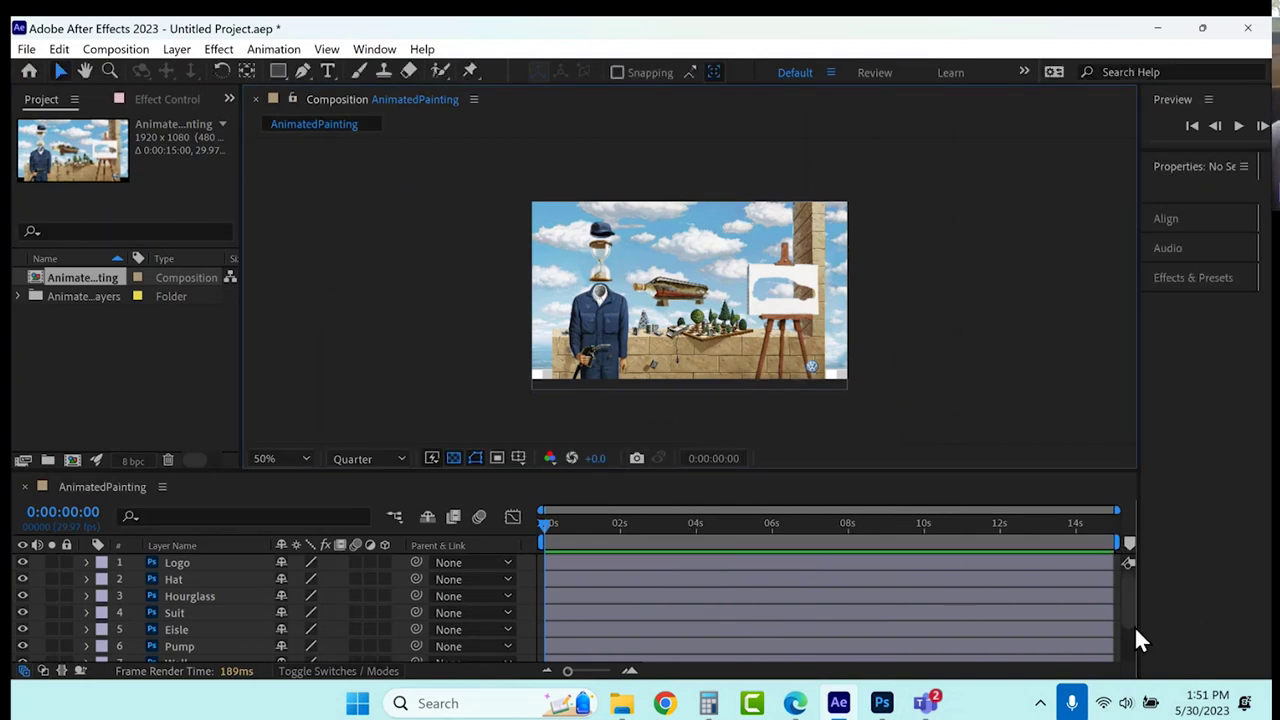
Put the playhead at 0:00:12:14, enable the 3D Layer switch on the layers, and select Painting.
{"action": "left_click", "coordinate": [986, 523]}
{"action": "left_click", "coordinate": [1017, 523]}
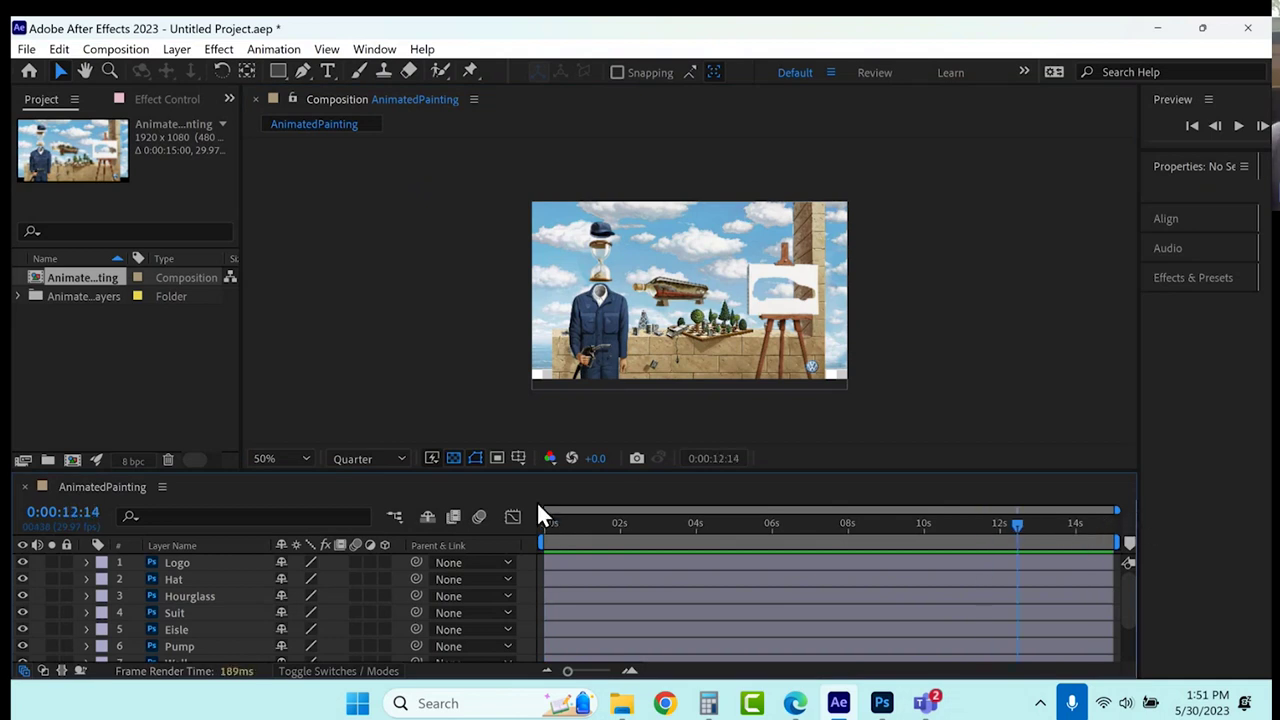
{"action": "mouse_move", "coordinate": [1118, 510]}
{"action": "left_mouse_down"}
{"action": "mouse_move", "coordinate": [1008, 510]}
{"action": "mouse_move", "coordinate": [1117, 510]}
{"action": "left_mouse_up"}
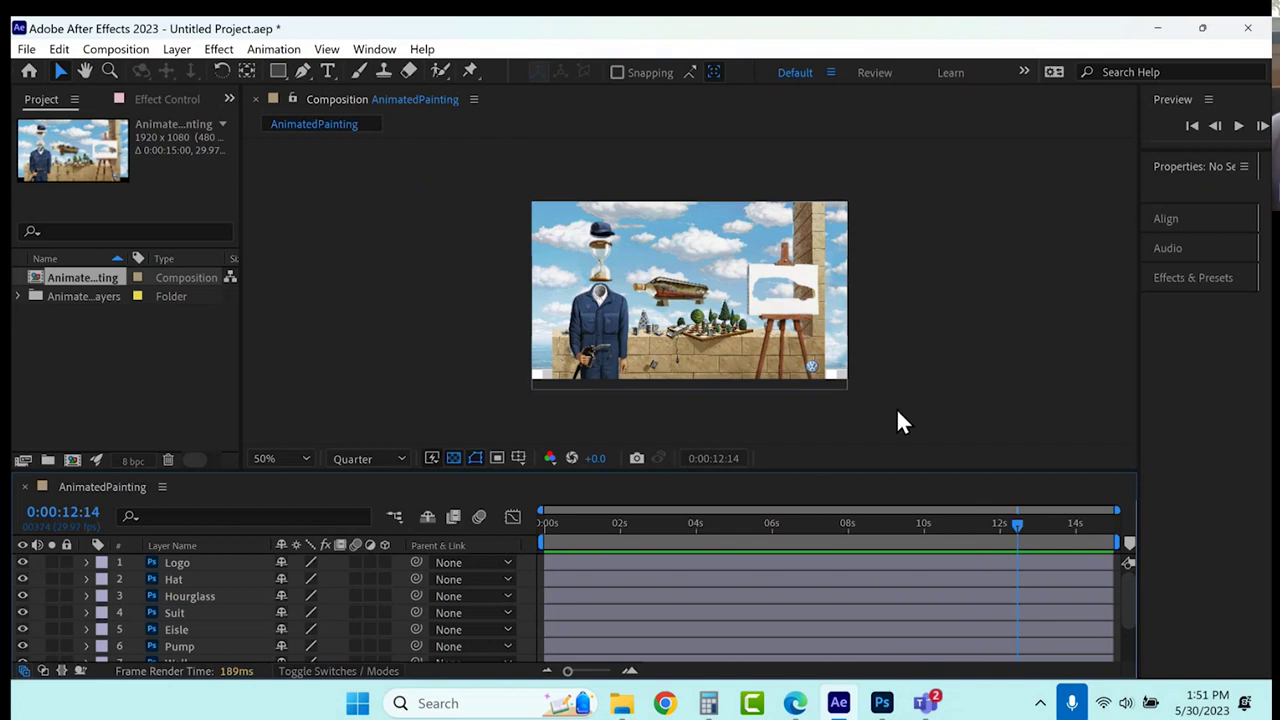
{"action": "mouse_move", "coordinate": [385, 562]}
{"action": "left_mouse_down"}
{"action": "mouse_move", "coordinate": [390, 675]}
{"action": "mouse_move", "coordinate": [385, 583]}
{"action": "left_mouse_up"}
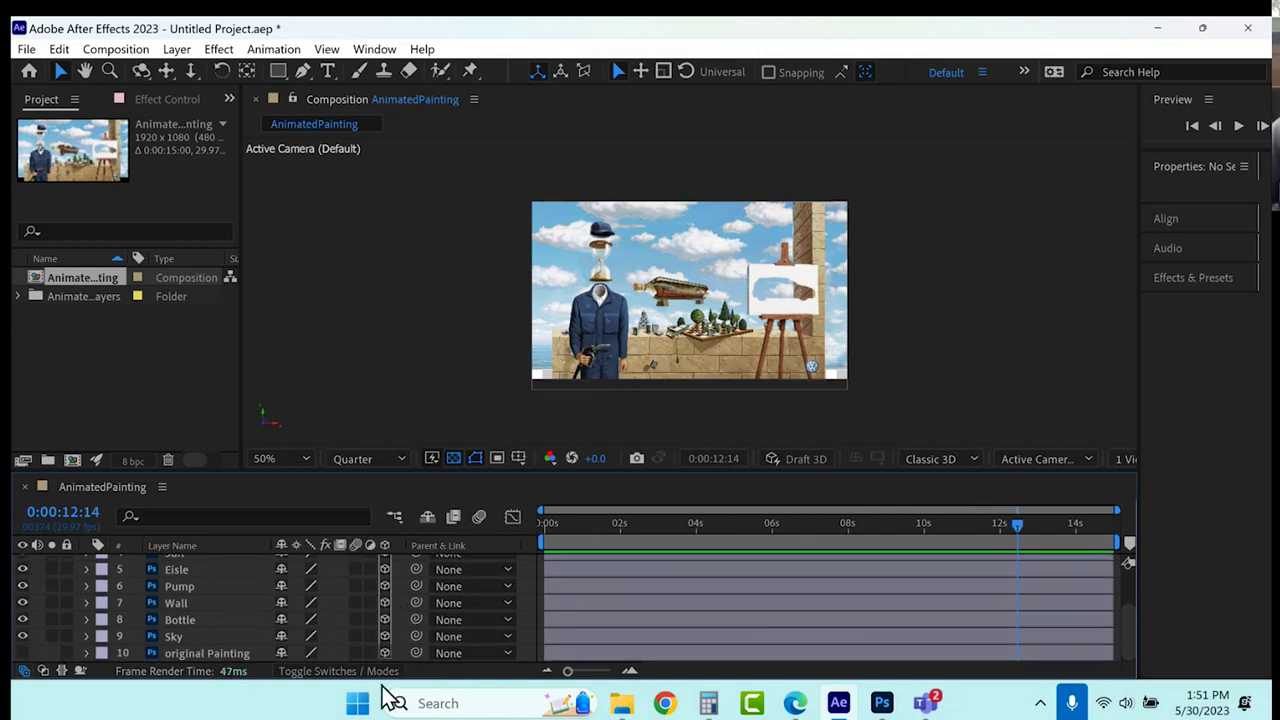
{"action": "left_click", "coordinate": [206, 651]}
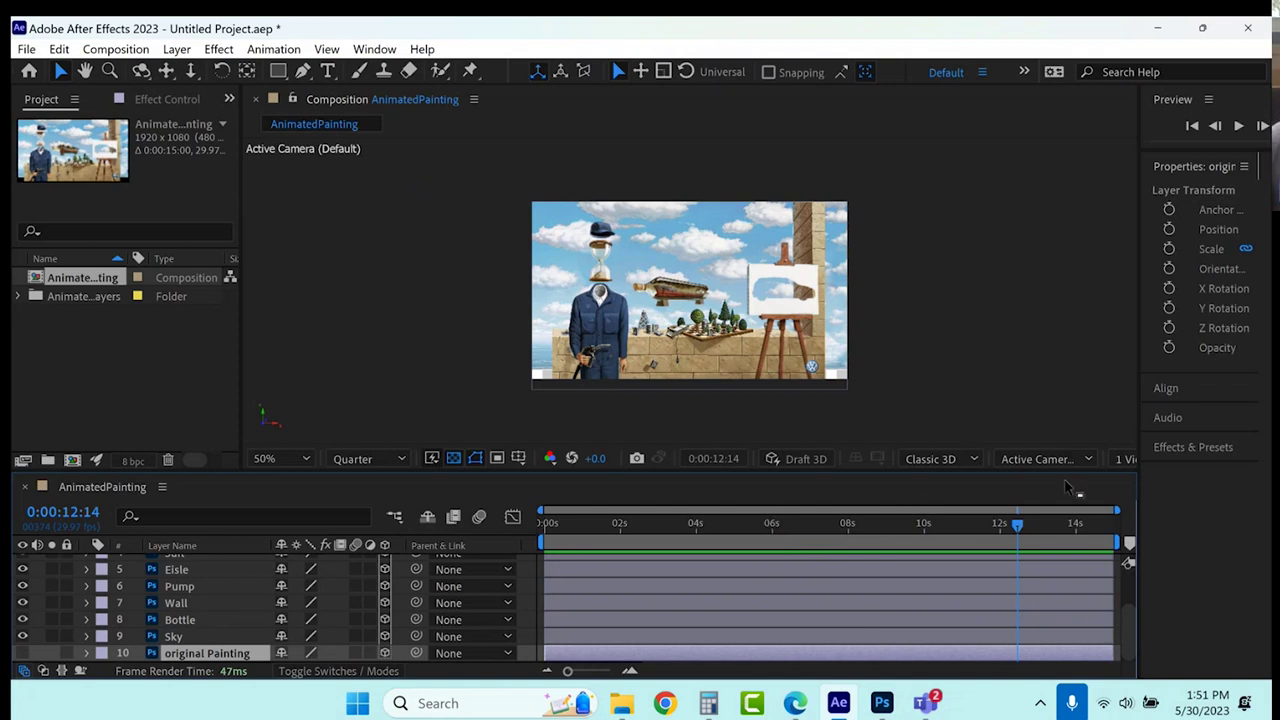
Widen the composition viewer and split it into a 2 Views layout.
{"action": "left_click", "coordinate": [1130, 460]}
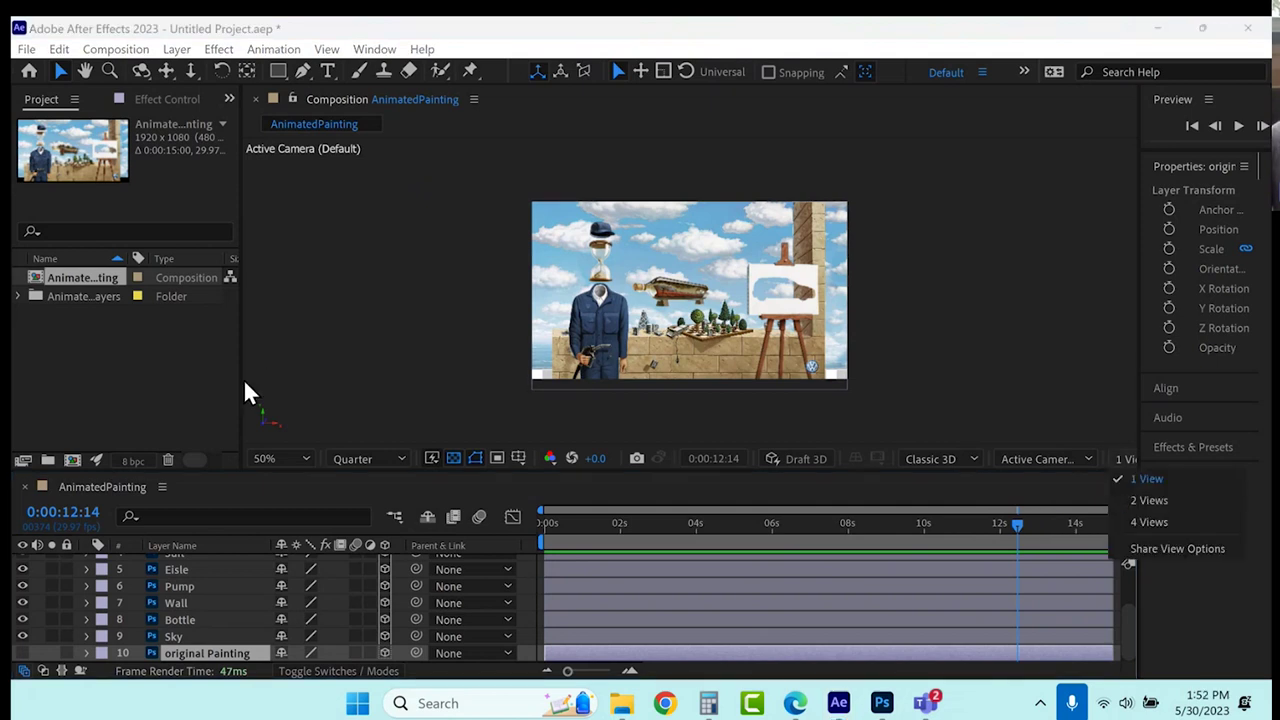
{"action": "left_click", "coordinate": [240, 380]}
{"action": "left_click_drag", "start_coordinate": [240, 380], "coordinate": [163, 380]}
{"action": "left_click", "coordinate": [1094, 461]}
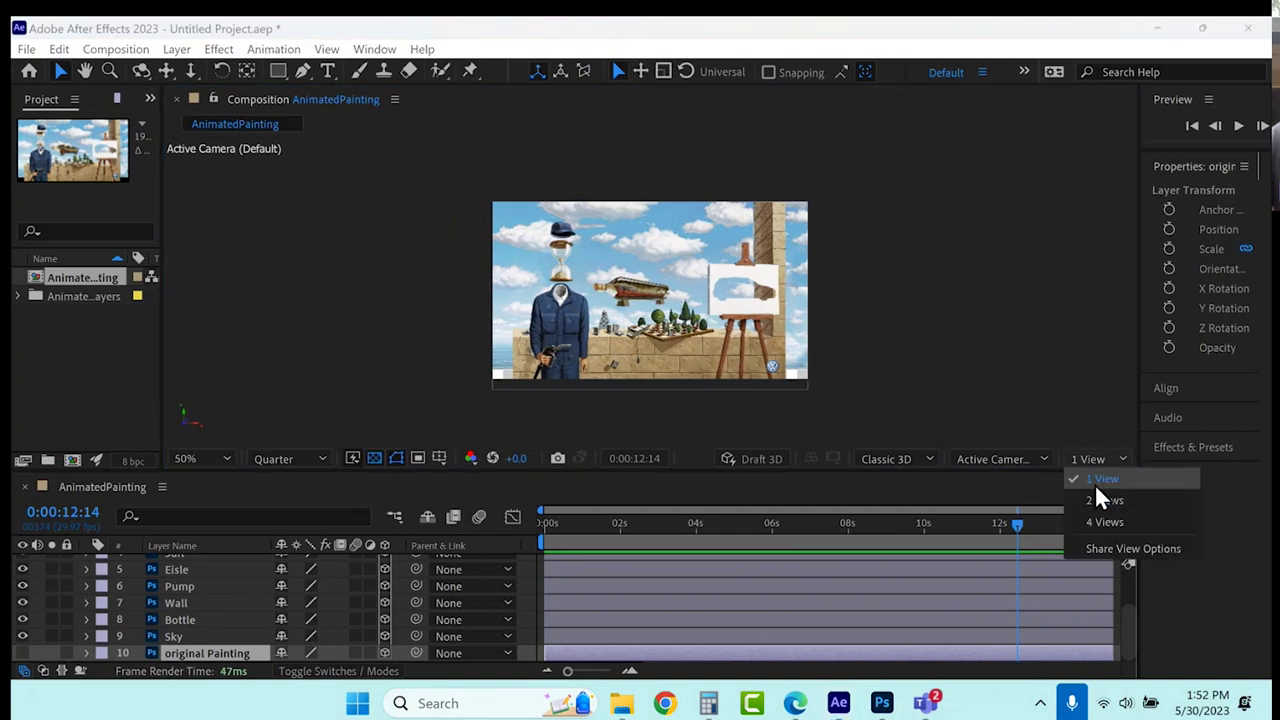
{"action": "left_click", "coordinate": [1095, 503]}
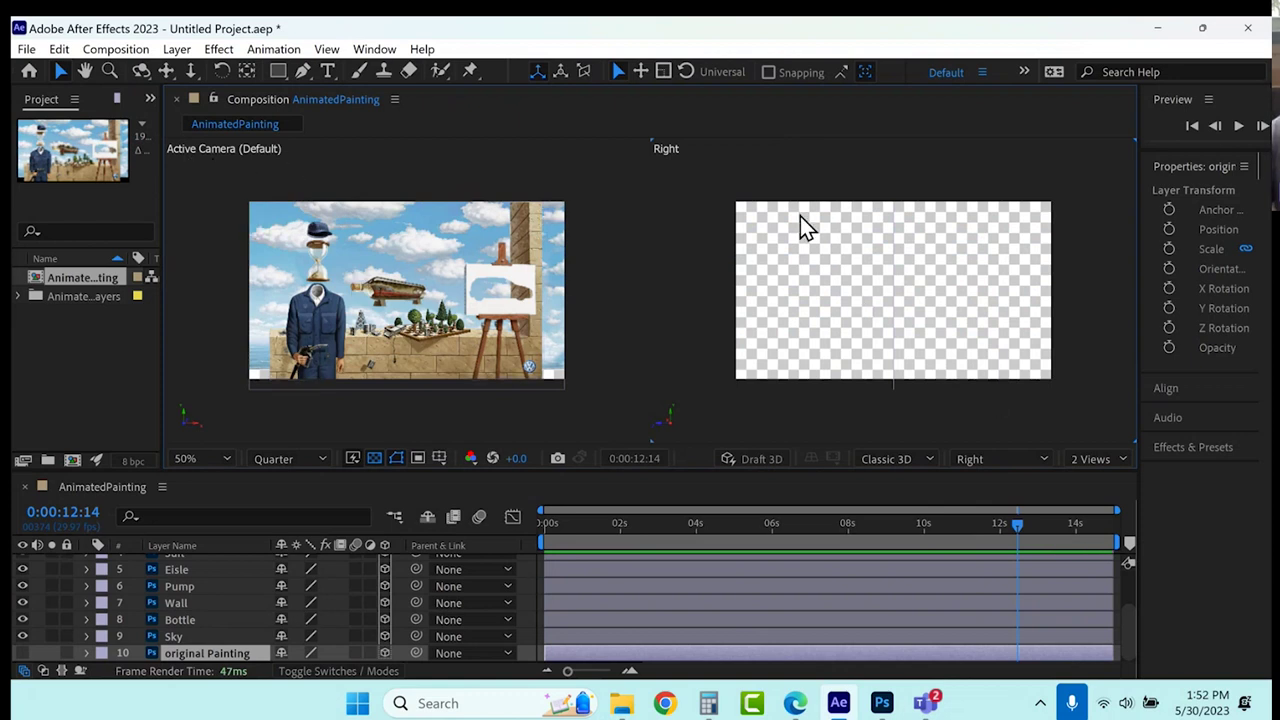
Set the second view to Top and turn off the transparency grid checkerboard.
{"action": "left_click", "coordinate": [983, 457]}
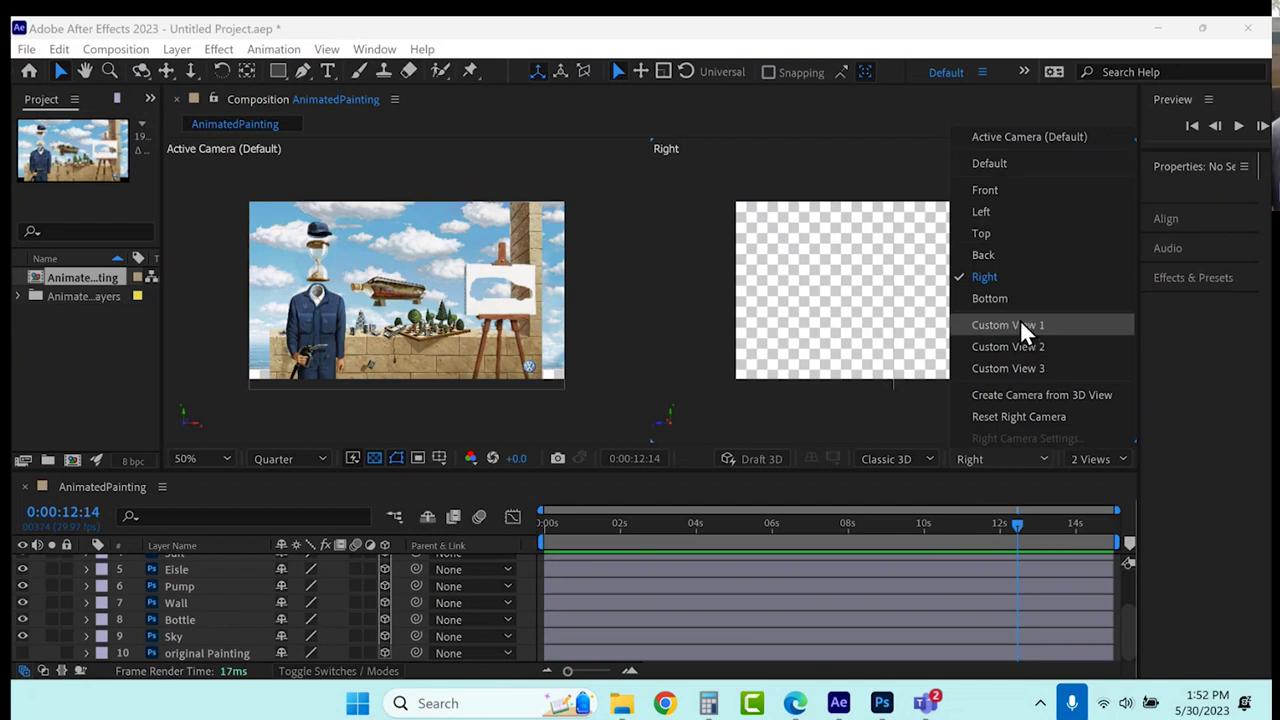
{"action": "left_click", "coordinate": [1001, 231]}
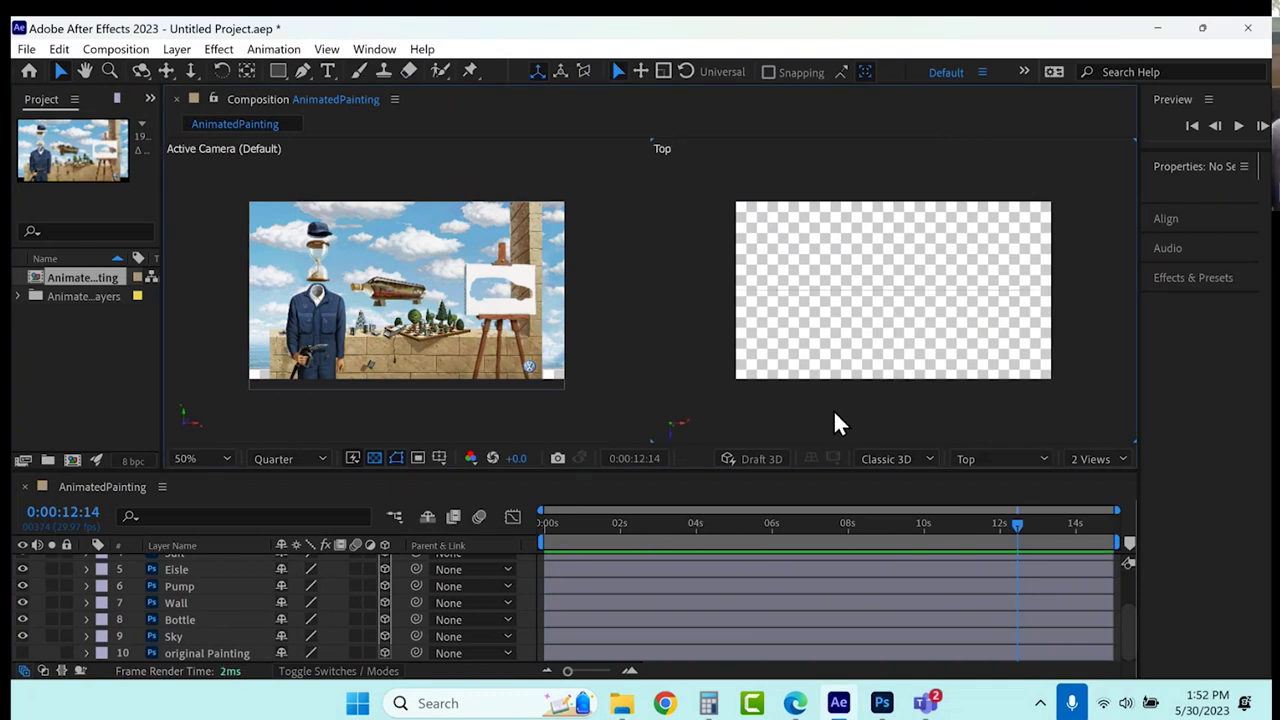
{"action": "left_click", "coordinate": [374, 458]}
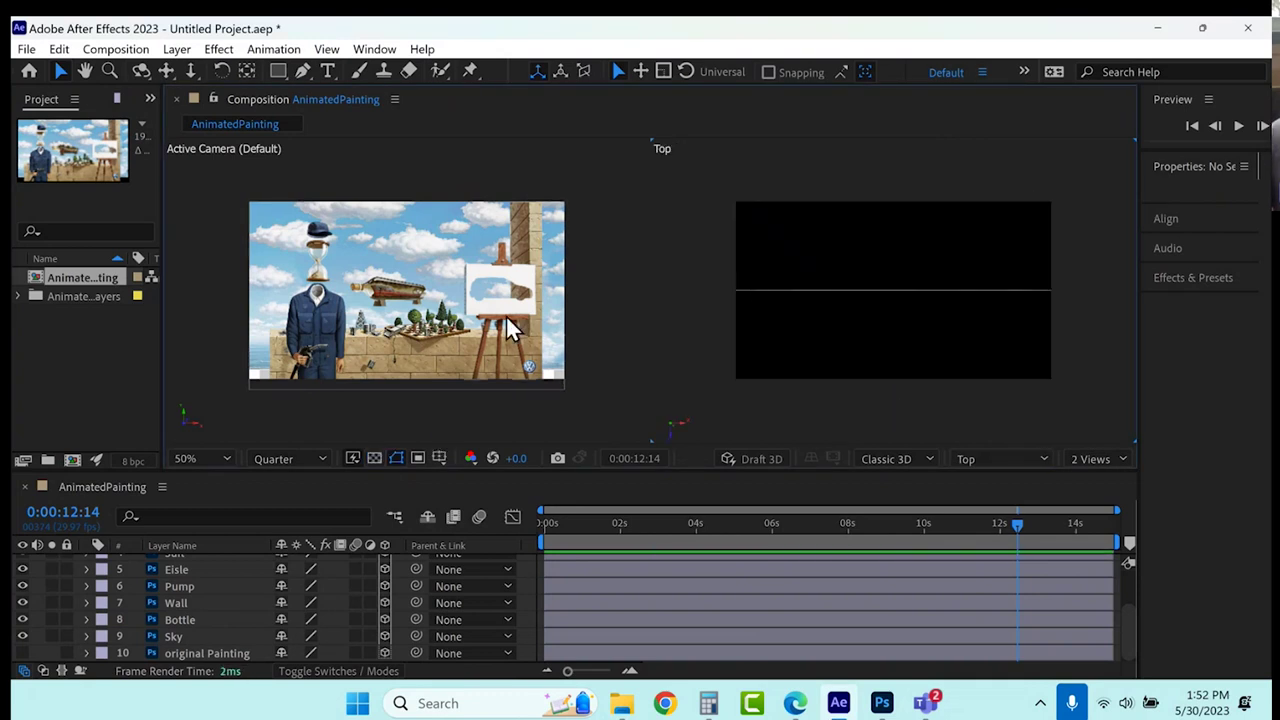
Select the Sky layer and push it further back in depth in the Top view.
{"action": "left_click", "coordinate": [202, 587]}
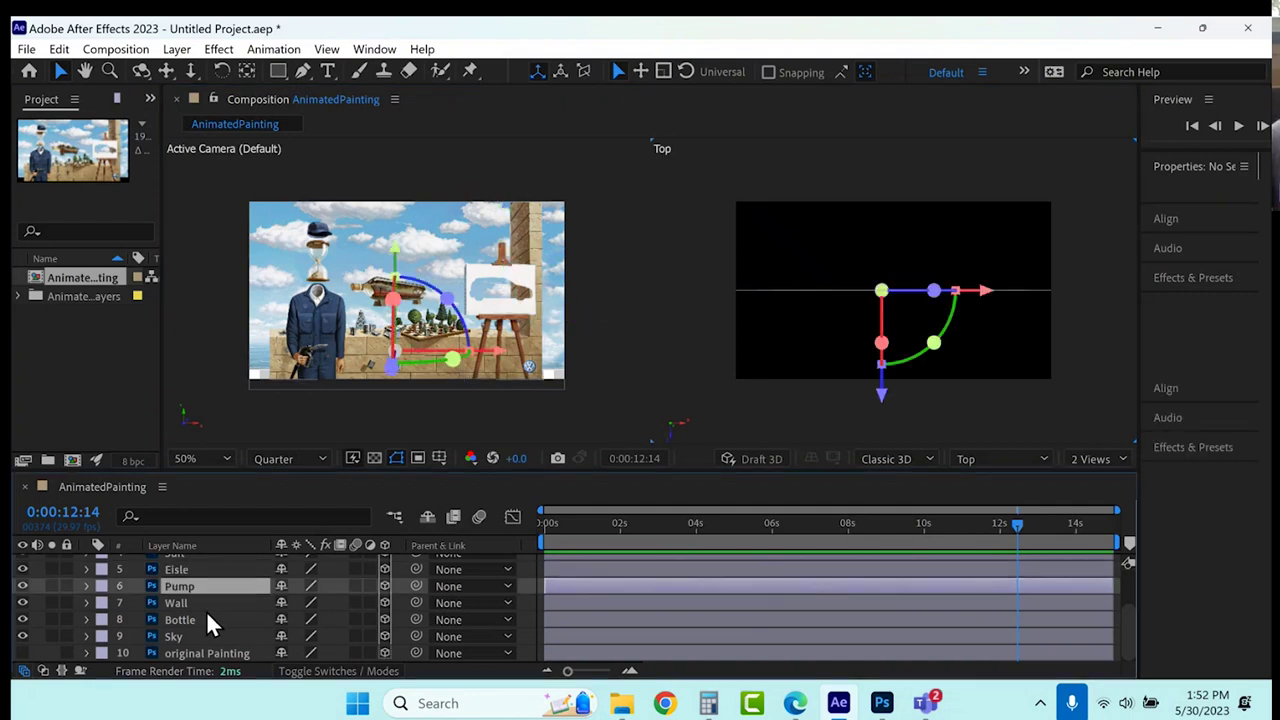
{"action": "left_click", "coordinate": [205, 603]}
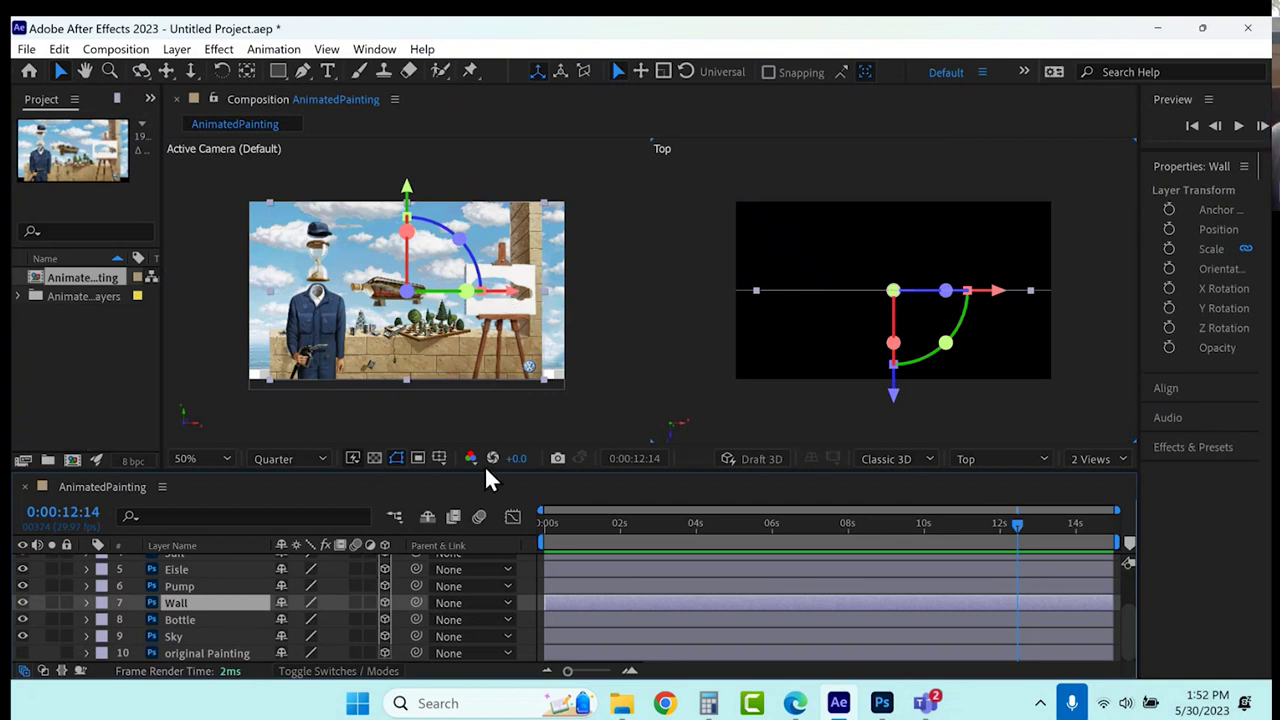
{"action": "scroll", "coordinate": [762, 362], "scroll_direction": "down", "scroll_amount": 4}
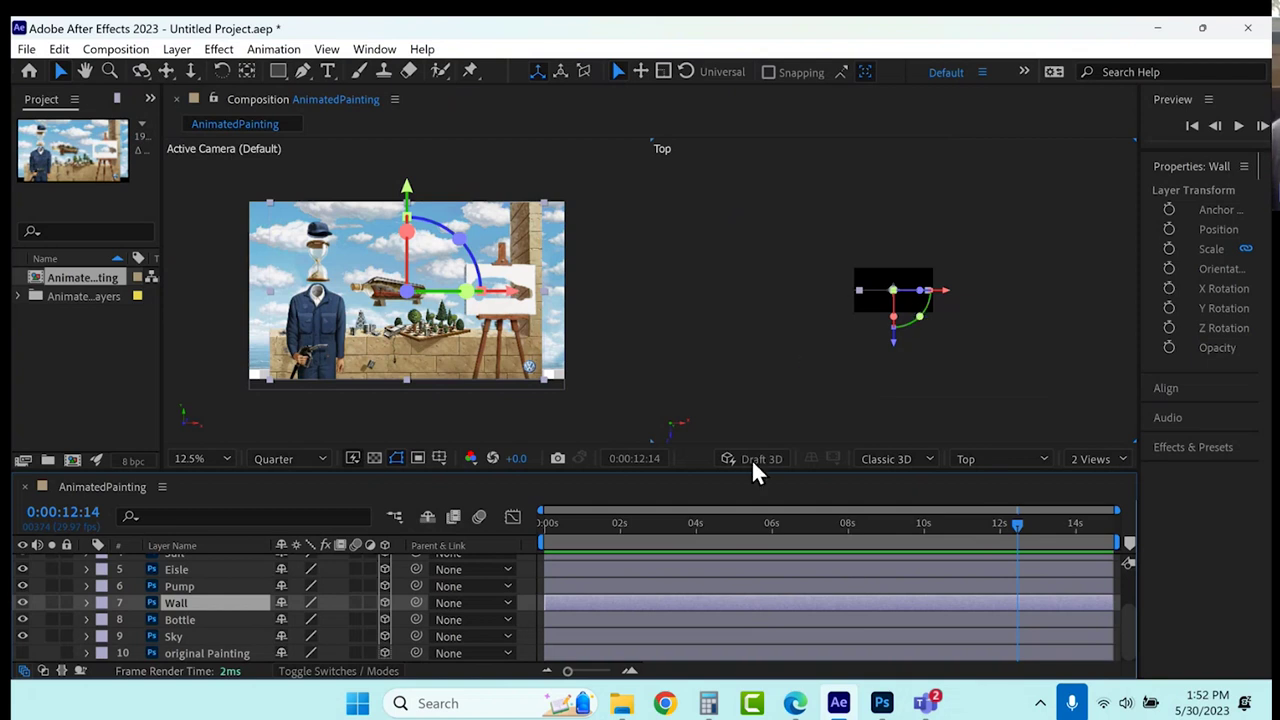
{"action": "left_click", "coordinate": [195, 652]}
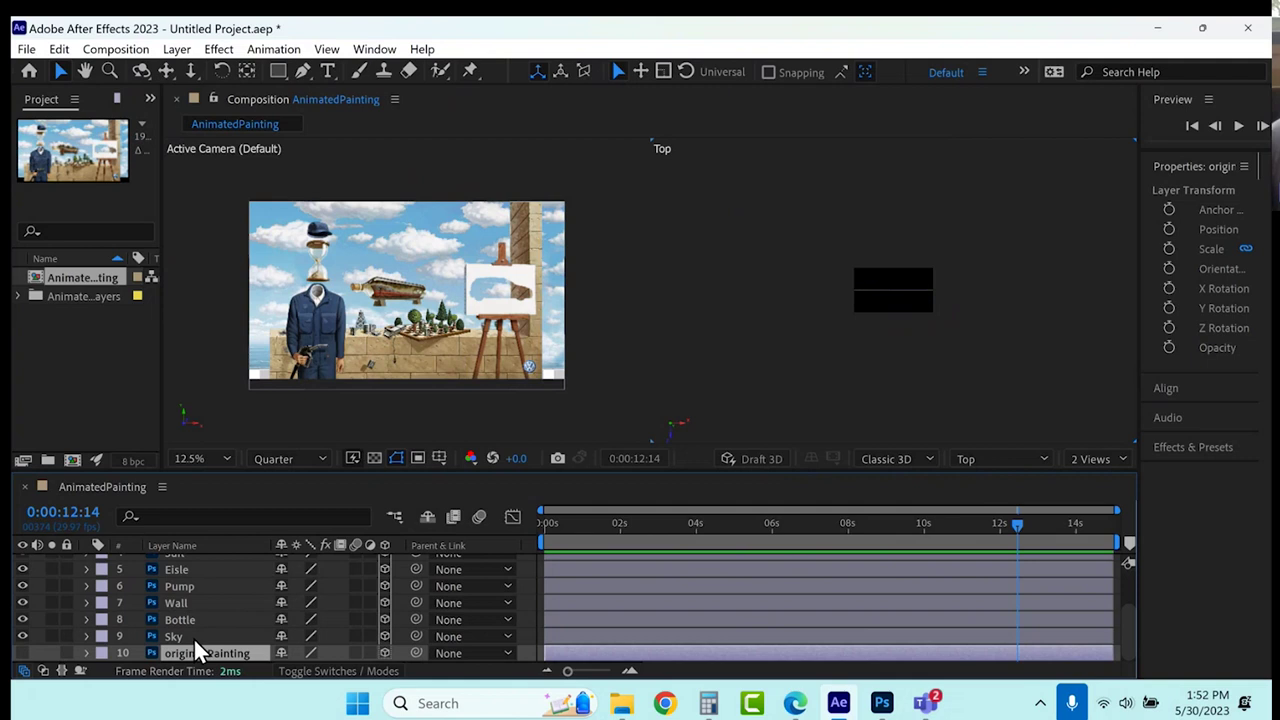
{"action": "left_click", "coordinate": [193, 637]}
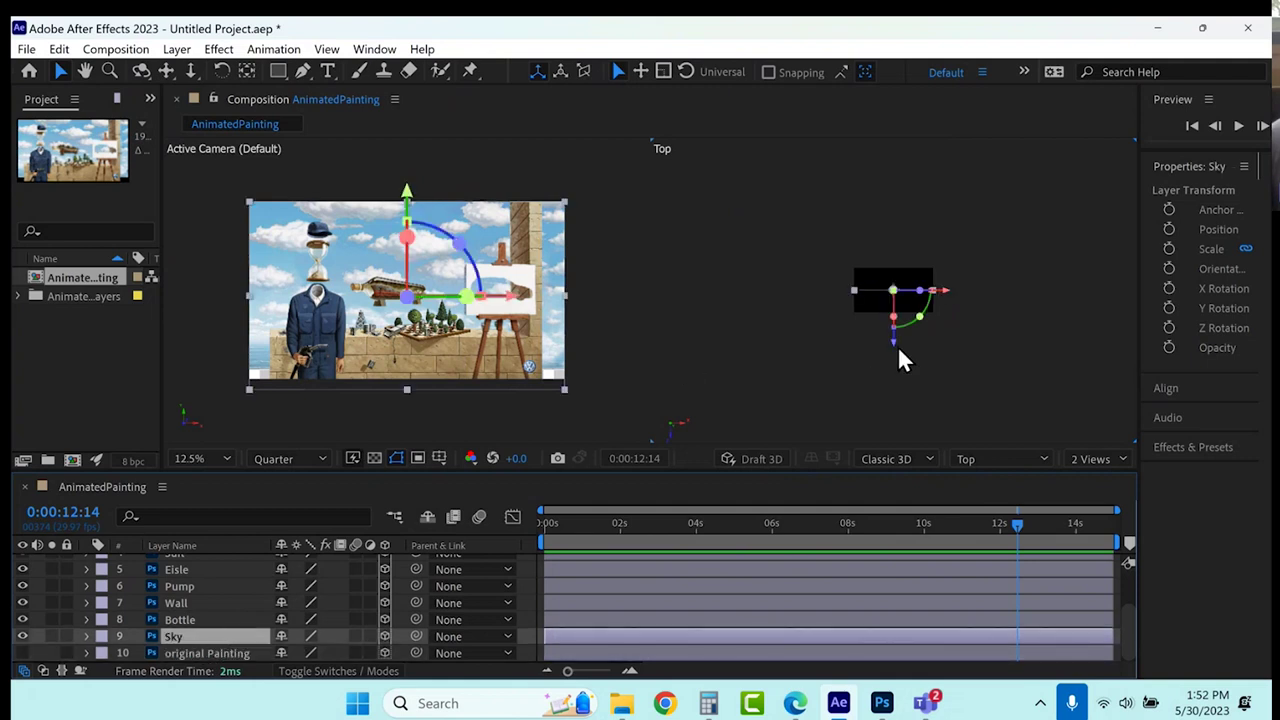
{"action": "left_click_drag", "start_coordinate": [897, 348], "coordinate": [896, 197]}
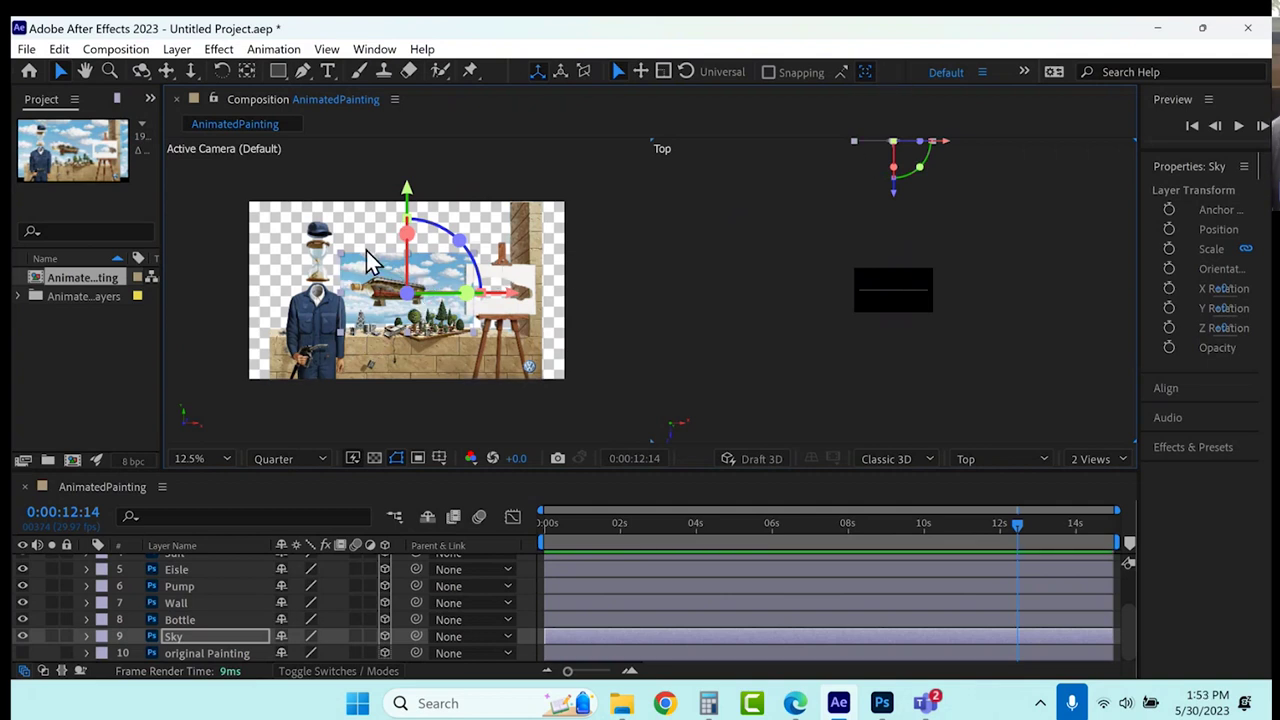
Scale the Sky layer to 268% and shift it slightly down-left in the camera view.
{"action": "left_click", "coordinate": [86, 636]}
{"action": "left_click", "coordinate": [104, 621]}
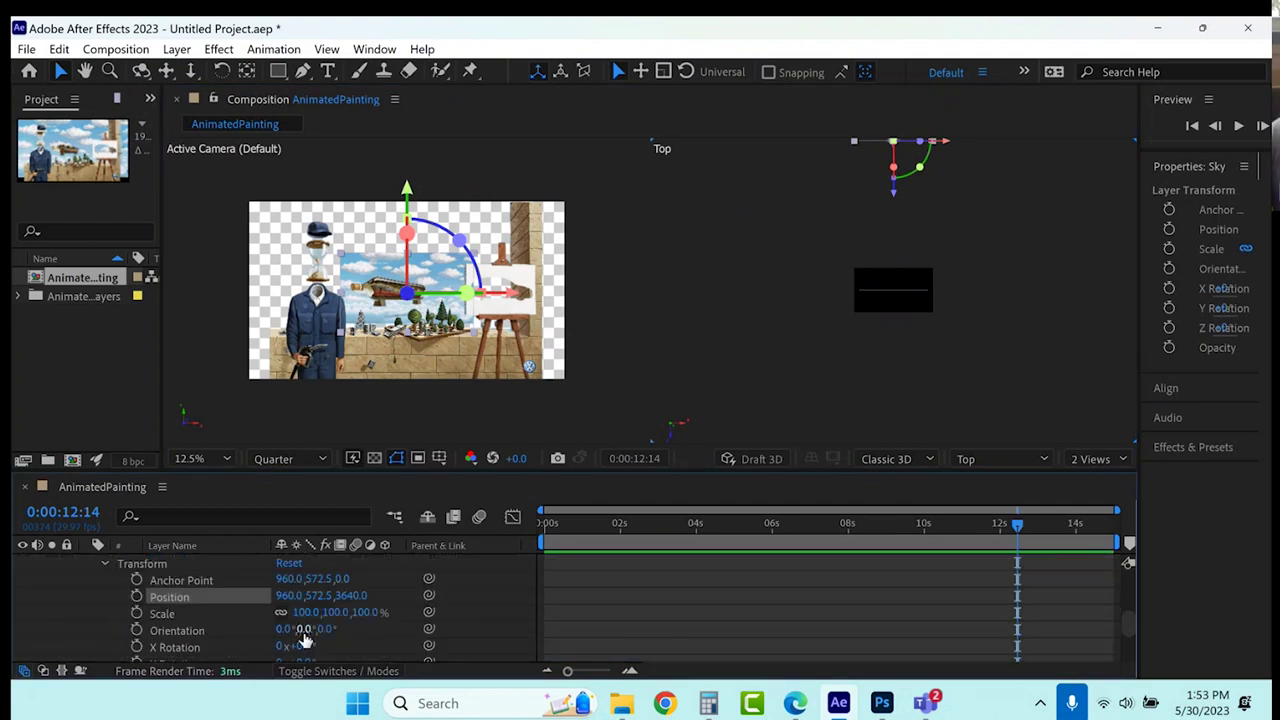
{"action": "left_click_drag", "start_coordinate": [334, 613], "coordinate": [474, 612]}
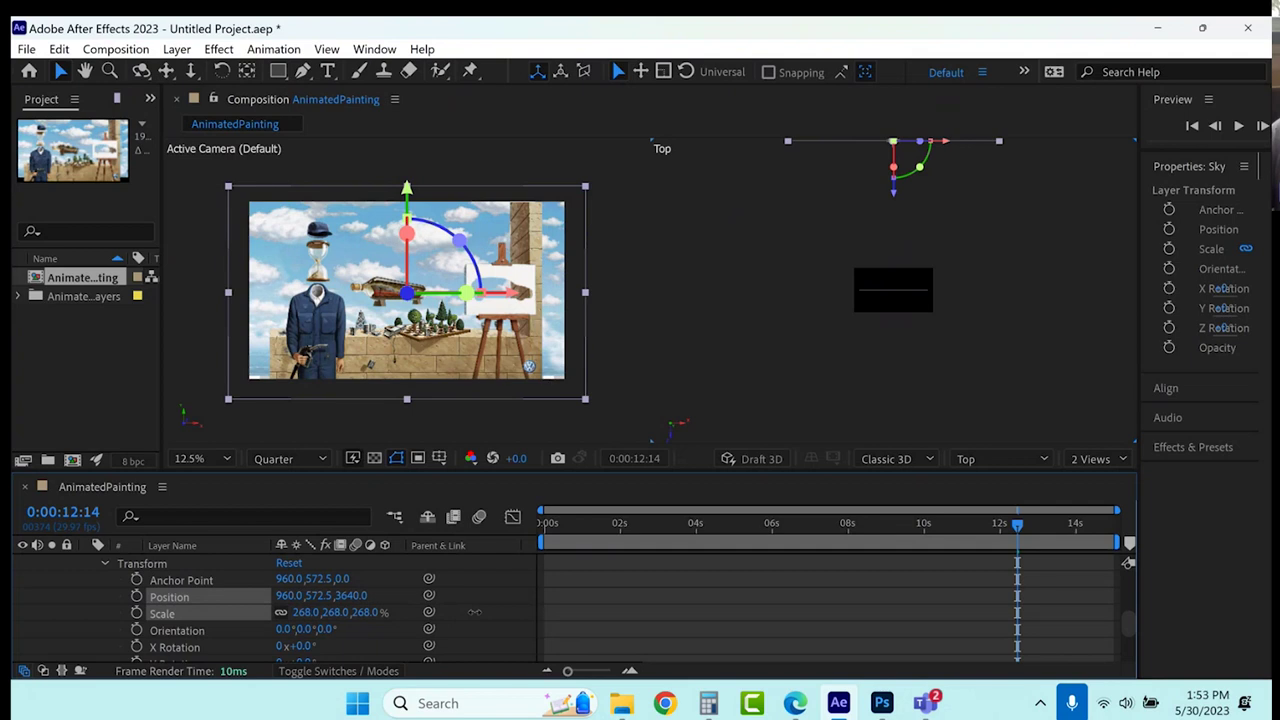
{"action": "left_click", "coordinate": [408, 401]}
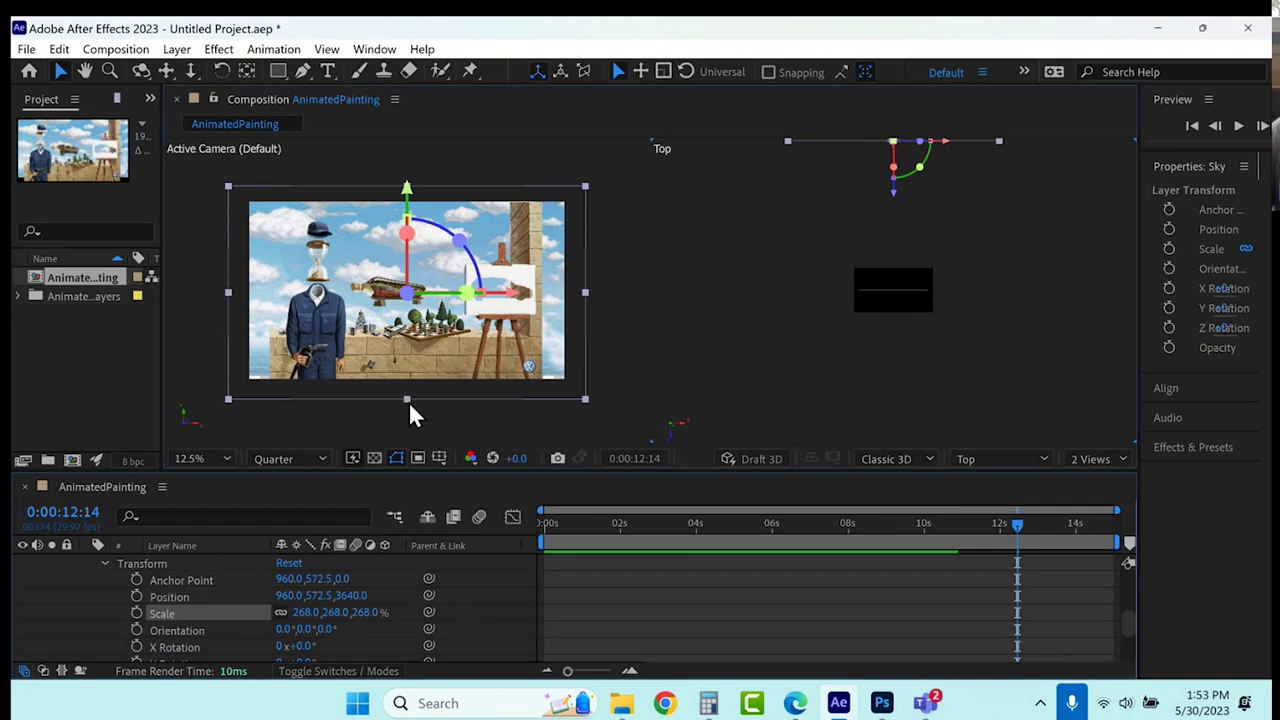
{"action": "left_click_drag", "start_coordinate": [406, 405], "coordinate": [451, 440]}
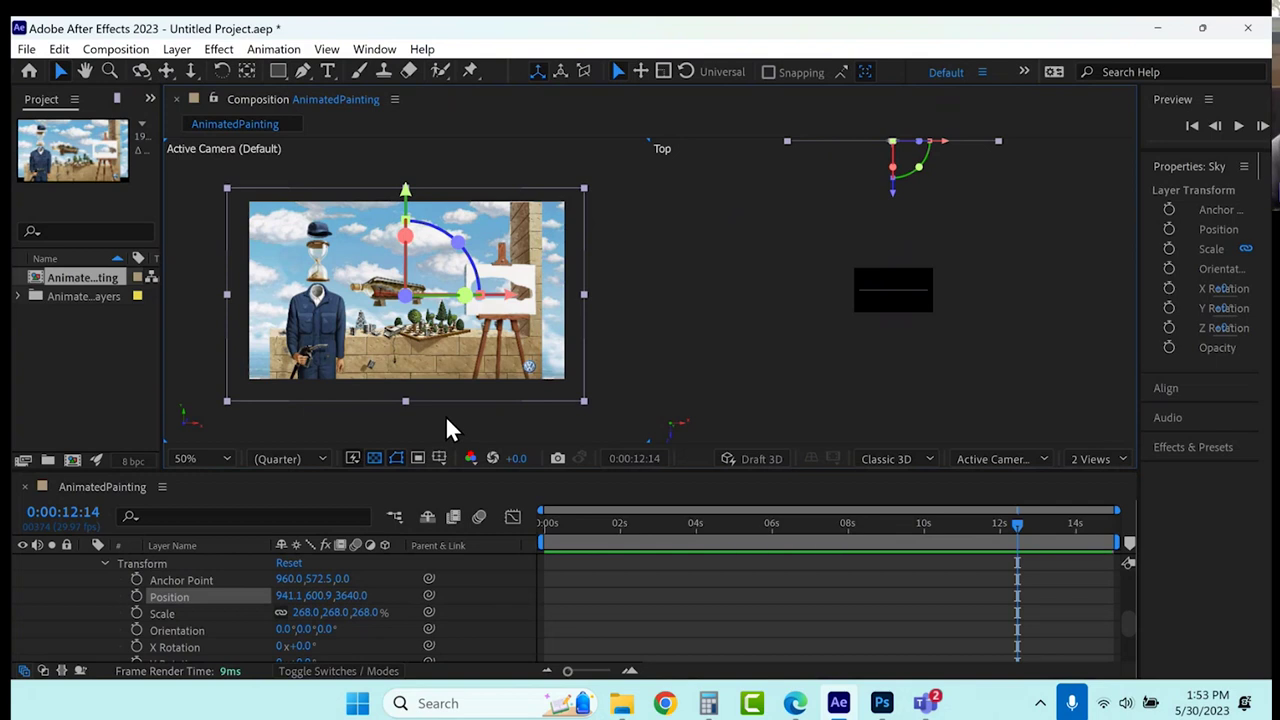
{"action": "left_click", "coordinate": [910, 302]}
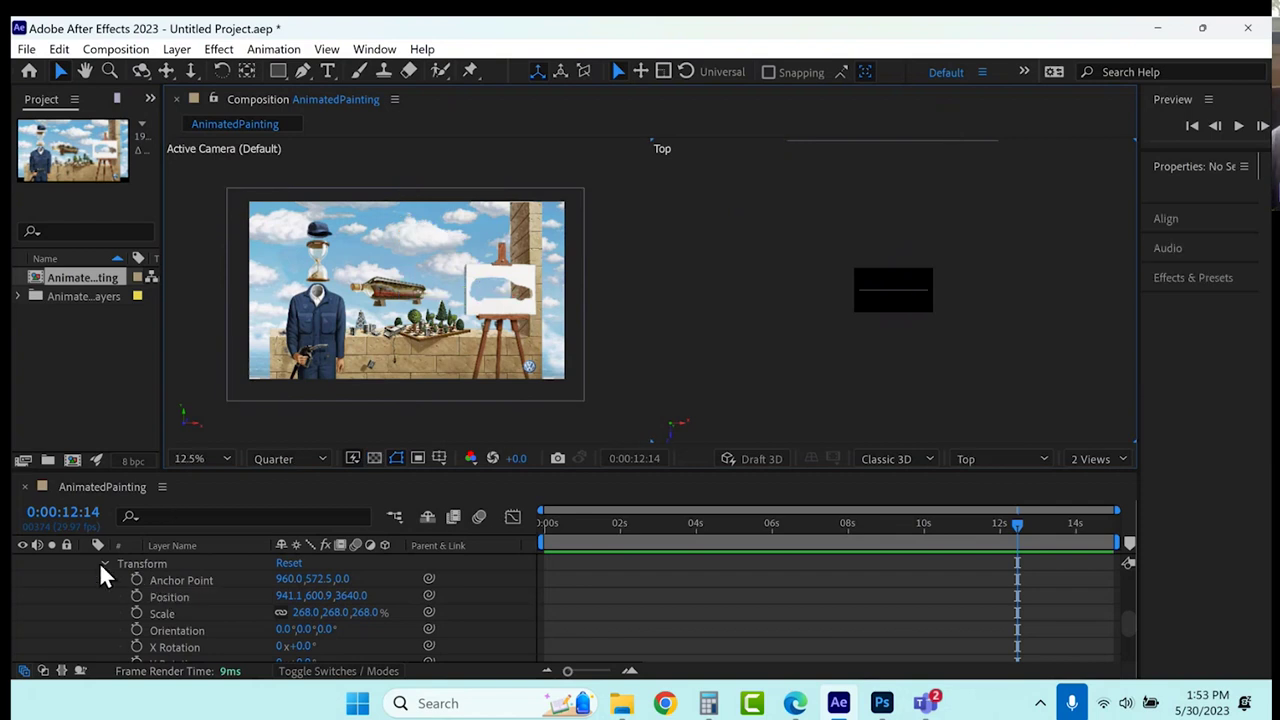
{"action": "left_click", "coordinate": [103, 563]}
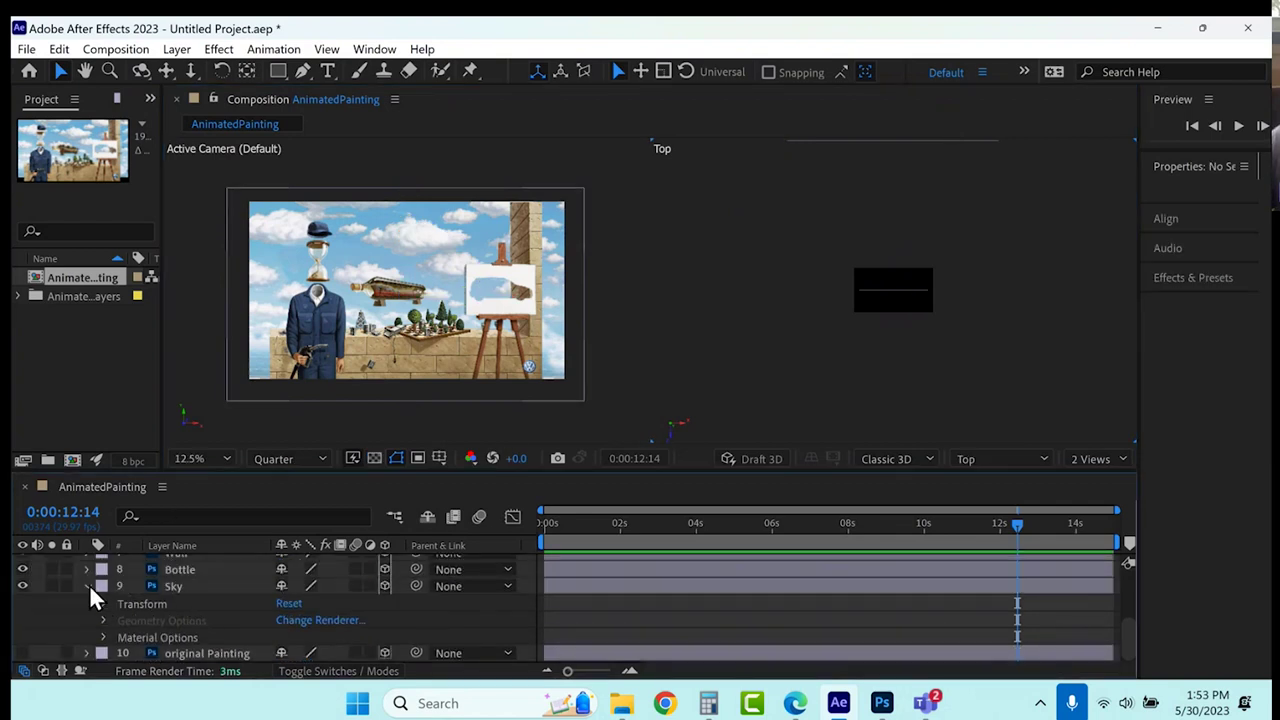
{"action": "left_click", "coordinate": [88, 585]}
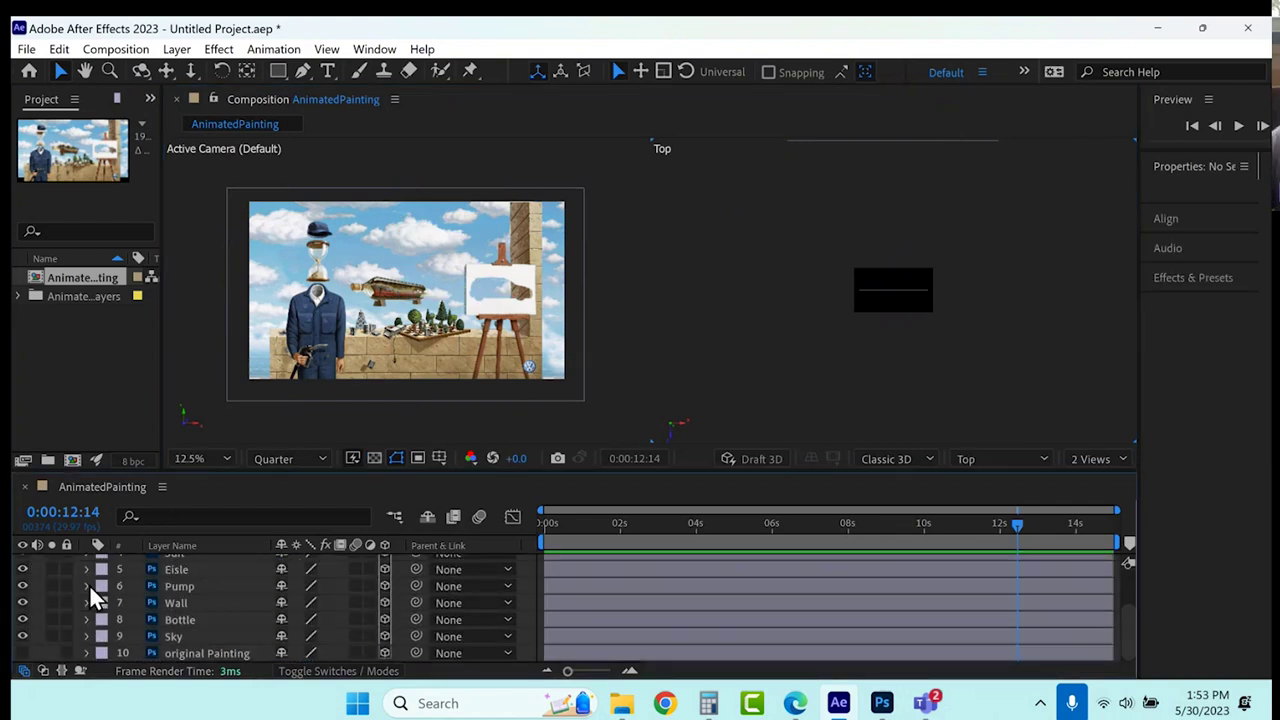
Push the Bottle layer back to Z 2800 and scale it uniformly to 199%.
{"action": "left_click", "coordinate": [175, 619]}
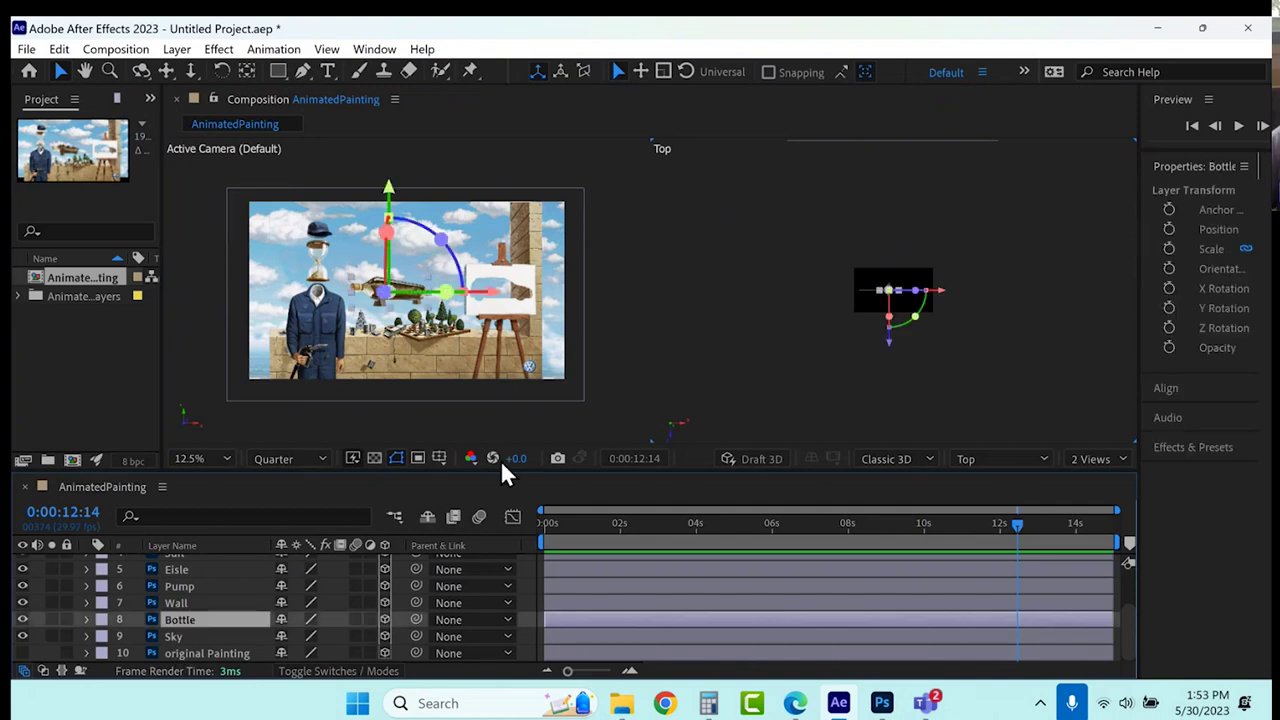
{"action": "left_click_drag", "start_coordinate": [890, 350], "coordinate": [874, 237]}
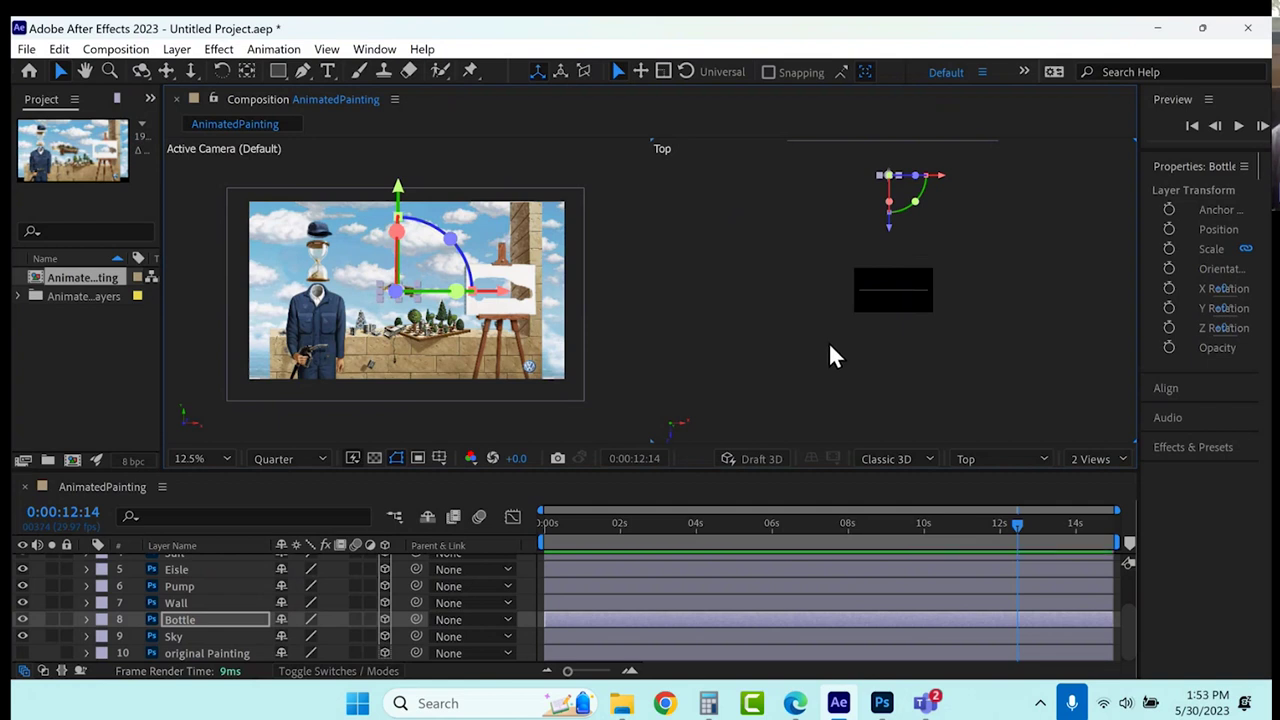
{"action": "left_click", "coordinate": [86, 620]}
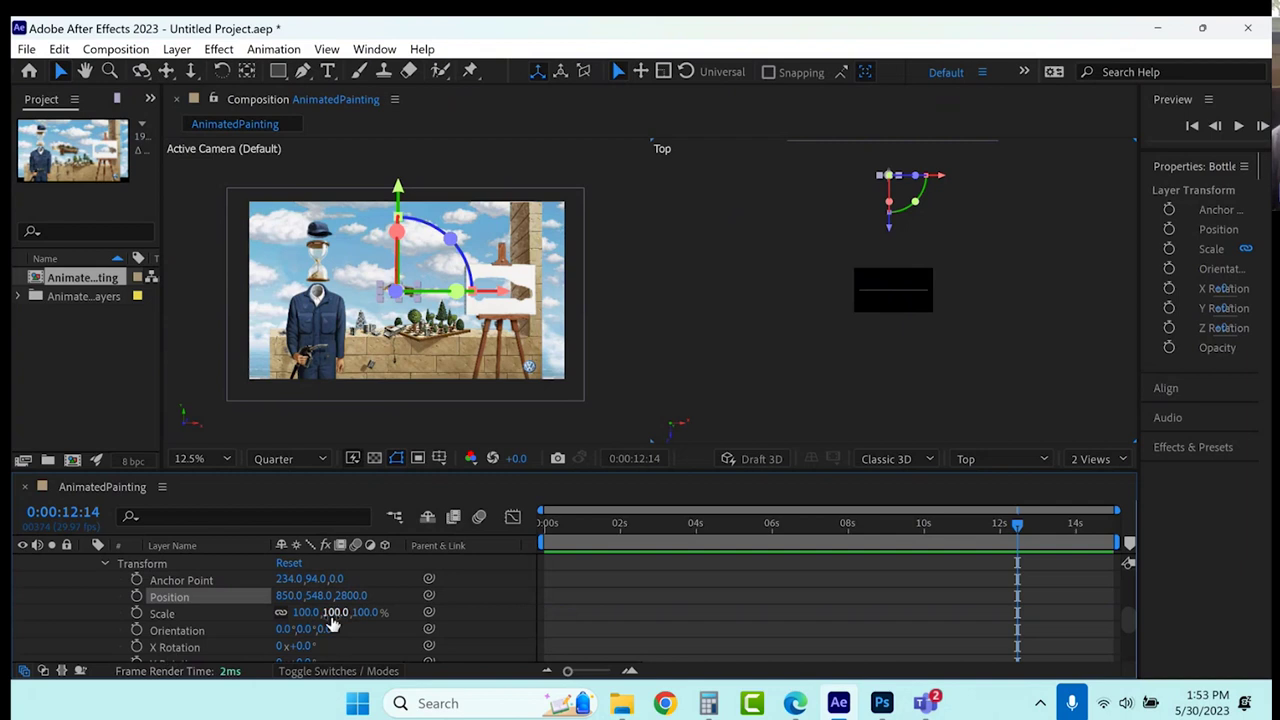
{"action": "left_click_drag", "start_coordinate": [305, 612], "coordinate": [600, 612]}
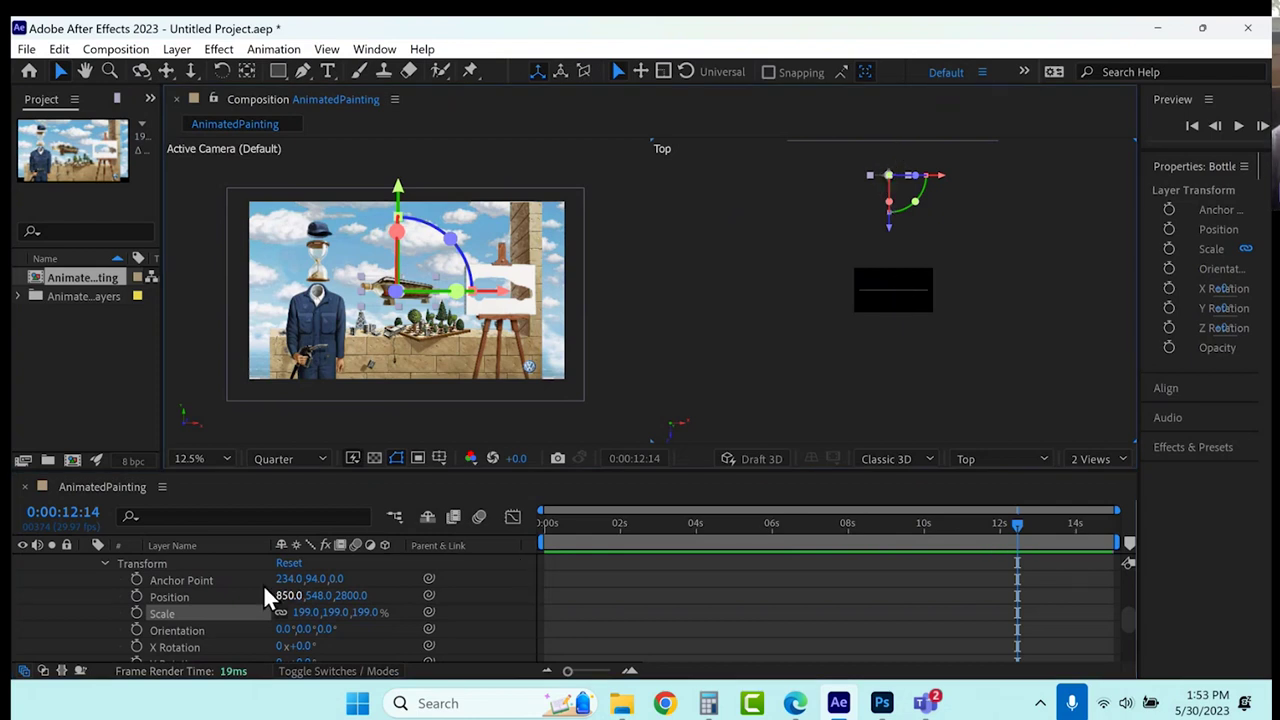
{"action": "left_click", "coordinate": [106, 563]}
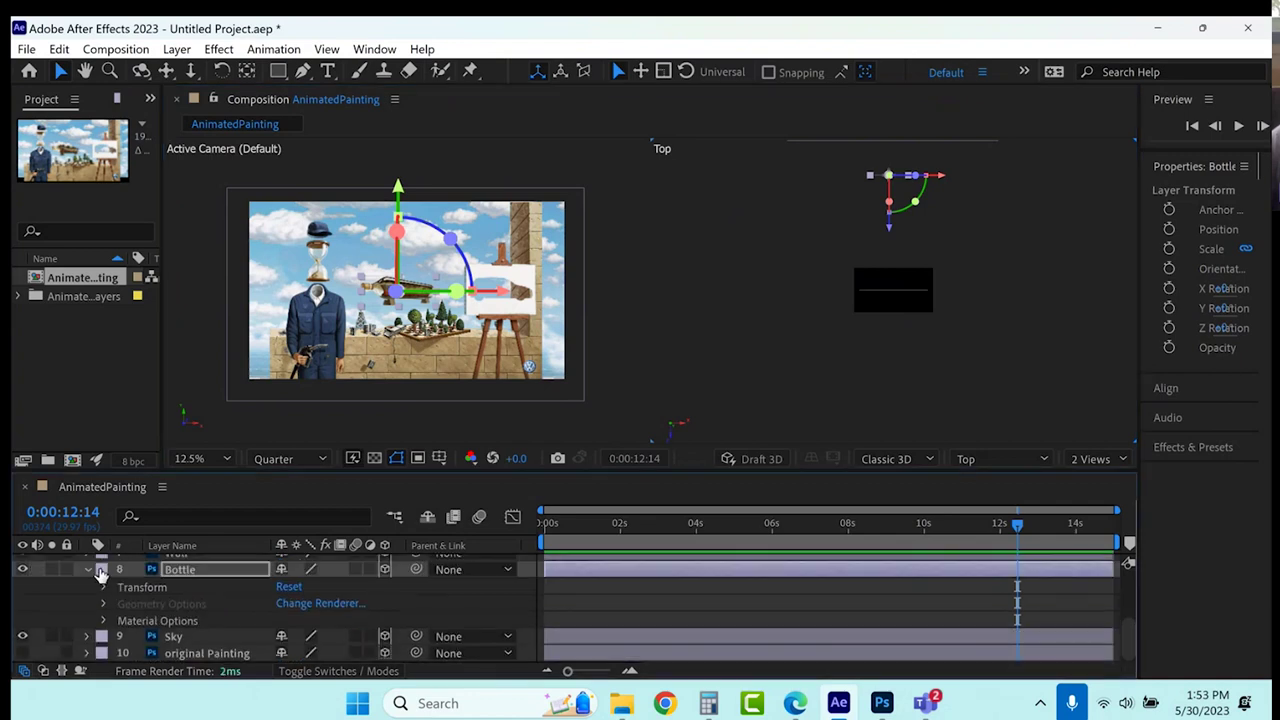
Move the Wall layer along its depth axis and begin enlarging its Scale.
{"action": "left_click", "coordinate": [88, 570]}
{"action": "left_click", "coordinate": [189, 605]}
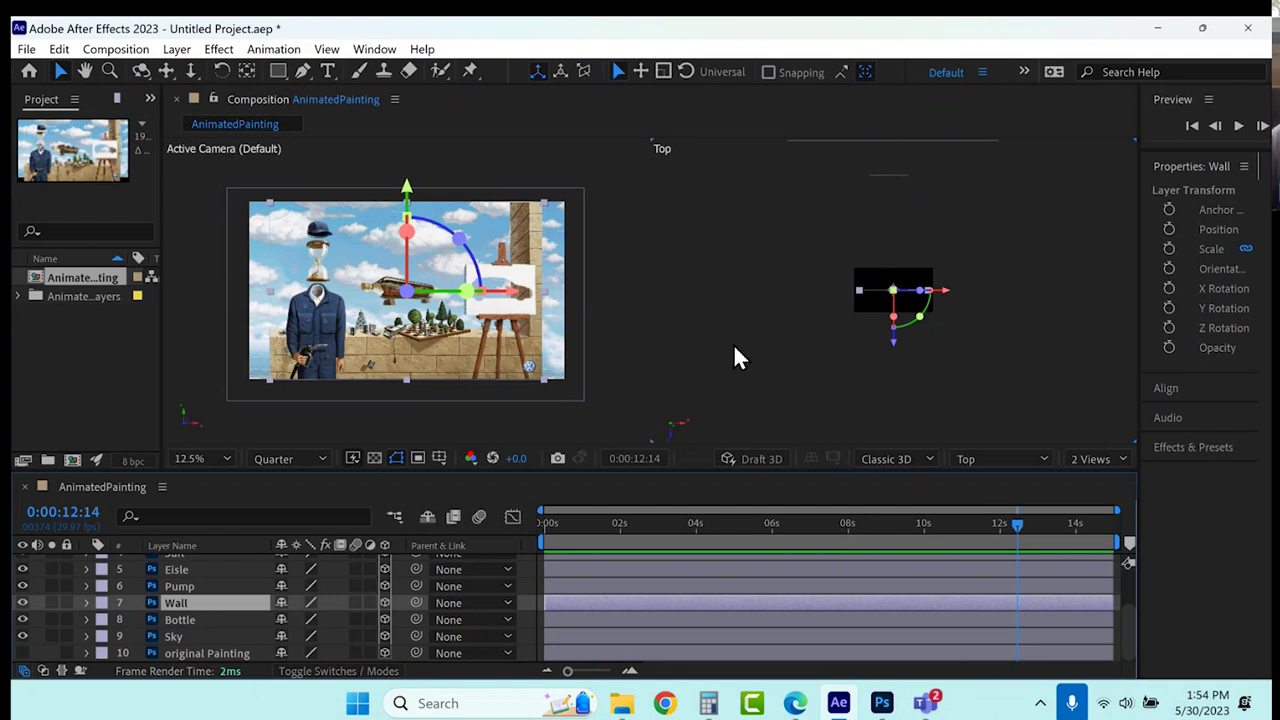
{"action": "left_click_drag", "start_coordinate": [897, 347], "coordinate": [898, 318]}
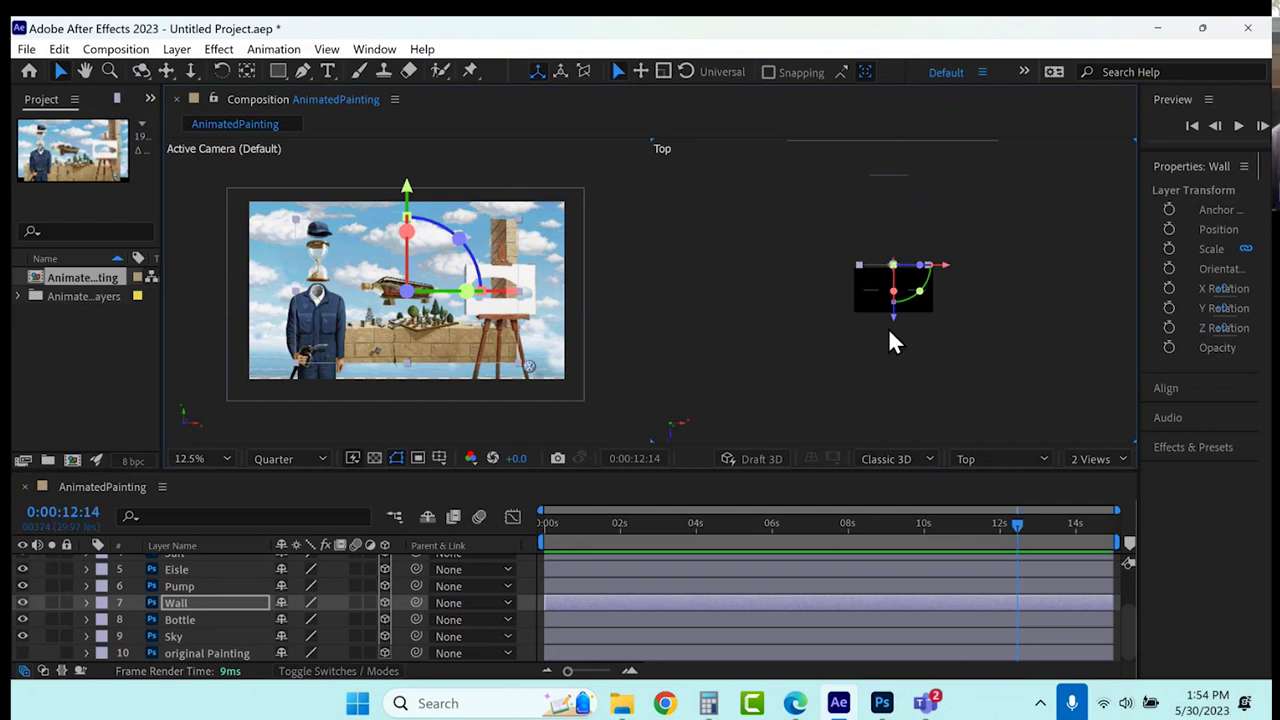
{"action": "left_click_drag", "start_coordinate": [893, 318], "coordinate": [893, 418]}
{"action": "left_click", "coordinate": [86, 604]}
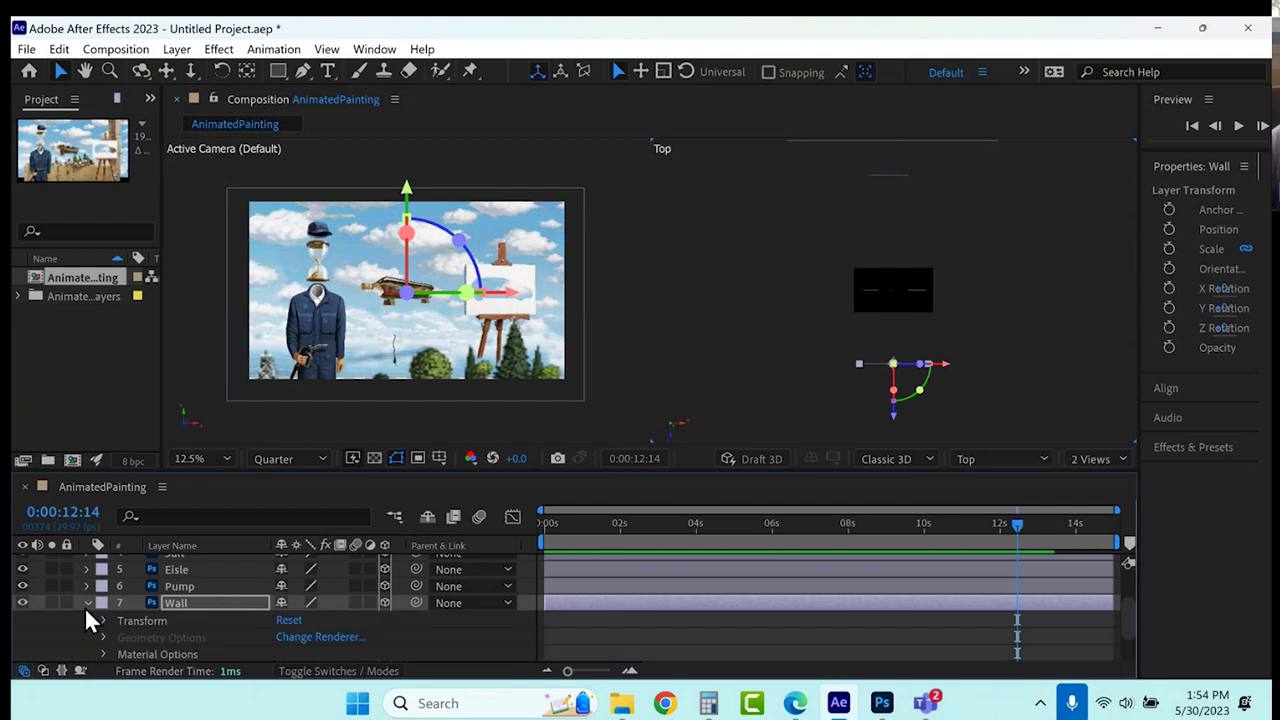
{"action": "left_click", "coordinate": [105, 620]}
{"action": "left_click_drag", "start_coordinate": [302, 612], "coordinate": [366, 598]}
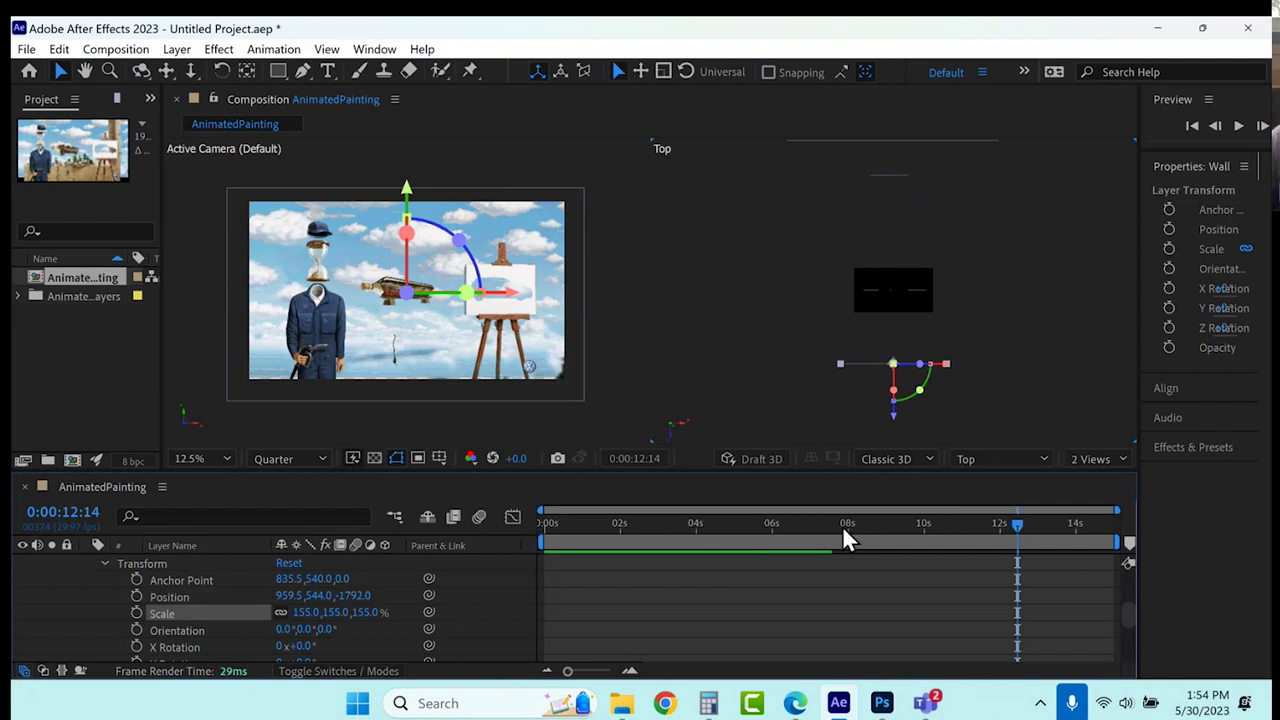
Bring the Wall to Z 1176, align it sideways, and stretch it to about 174 by 157%.
{"action": "left_click_drag", "start_coordinate": [895, 424], "coordinate": [904, 297]}
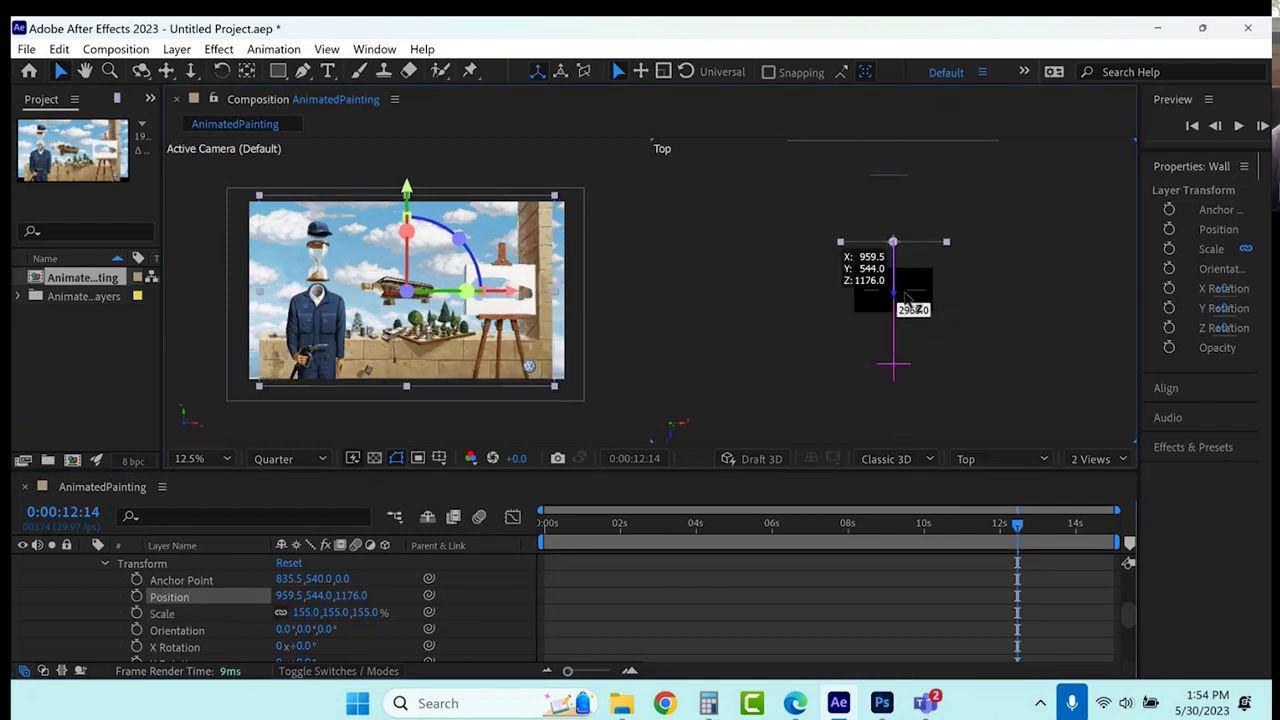
{"action": "mouse_move", "coordinate": [557, 294]}
{"action": "left_mouse_down"}
{"action": "mouse_move", "coordinate": [568, 291]}
{"action": "mouse_move", "coordinate": [550, 292]}
{"action": "left_mouse_up"}
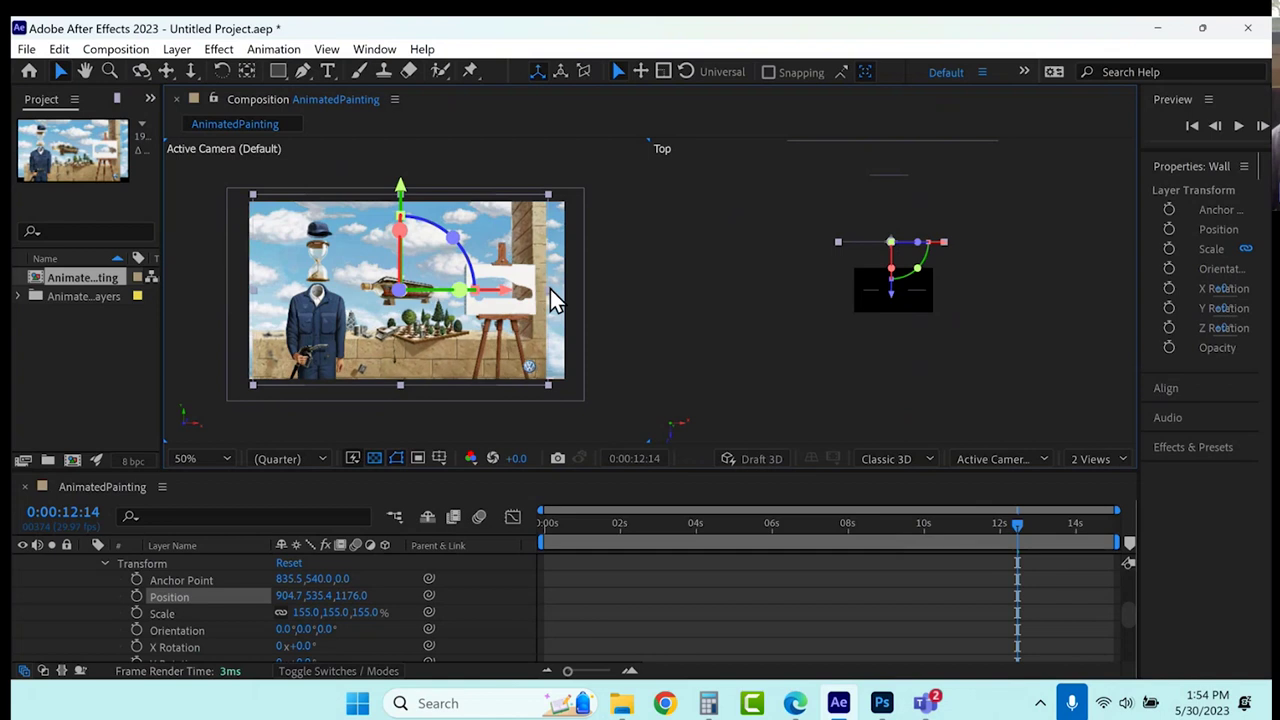
{"action": "left_click_drag", "start_coordinate": [552, 387], "coordinate": [562, 390]}
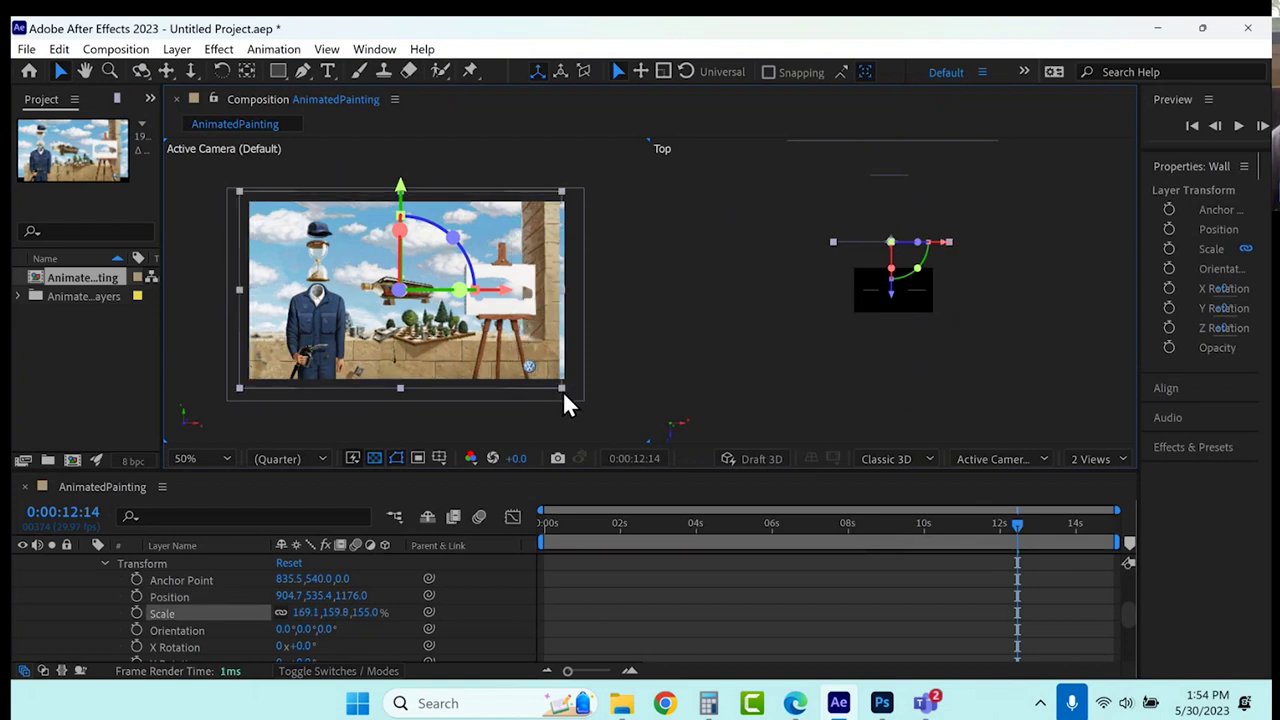
{"action": "left_click_drag", "start_coordinate": [562, 390], "coordinate": [567, 389]}
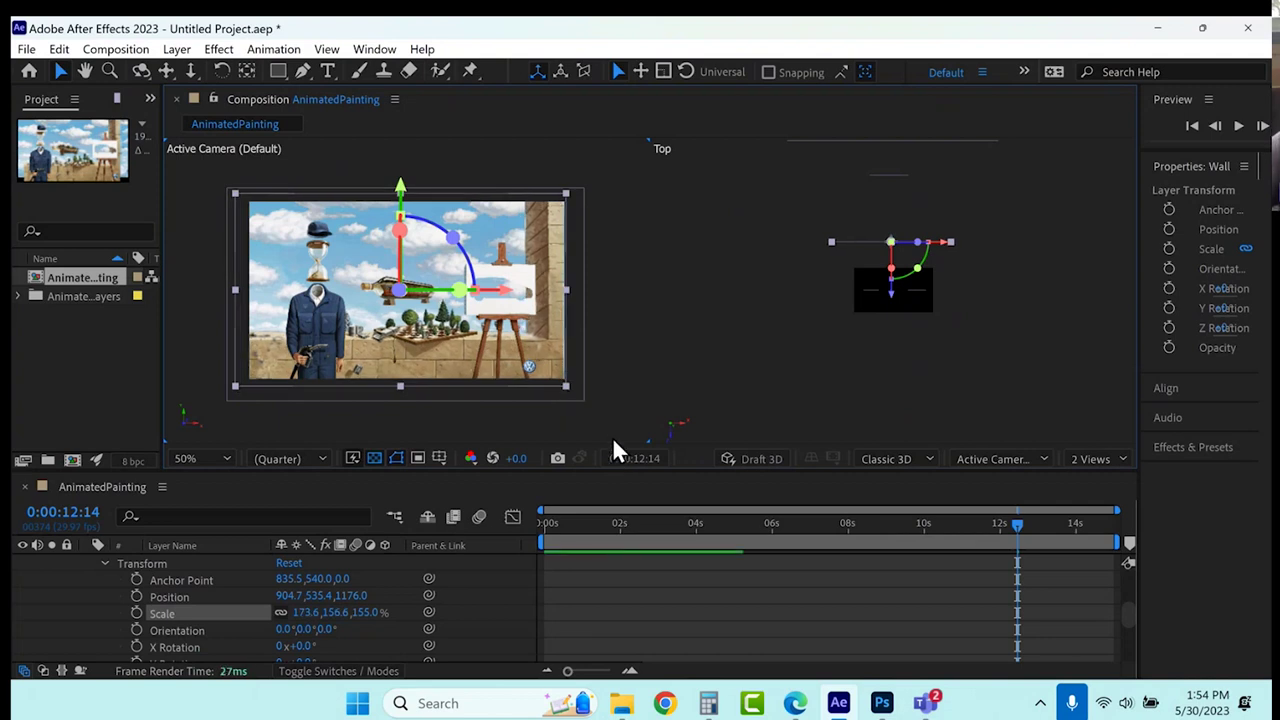
{"action": "left_click", "coordinate": [105, 563]}
{"action": "scroll", "coordinate": [83, 573], "scroll_direction": "up", "scroll_amount": 1}
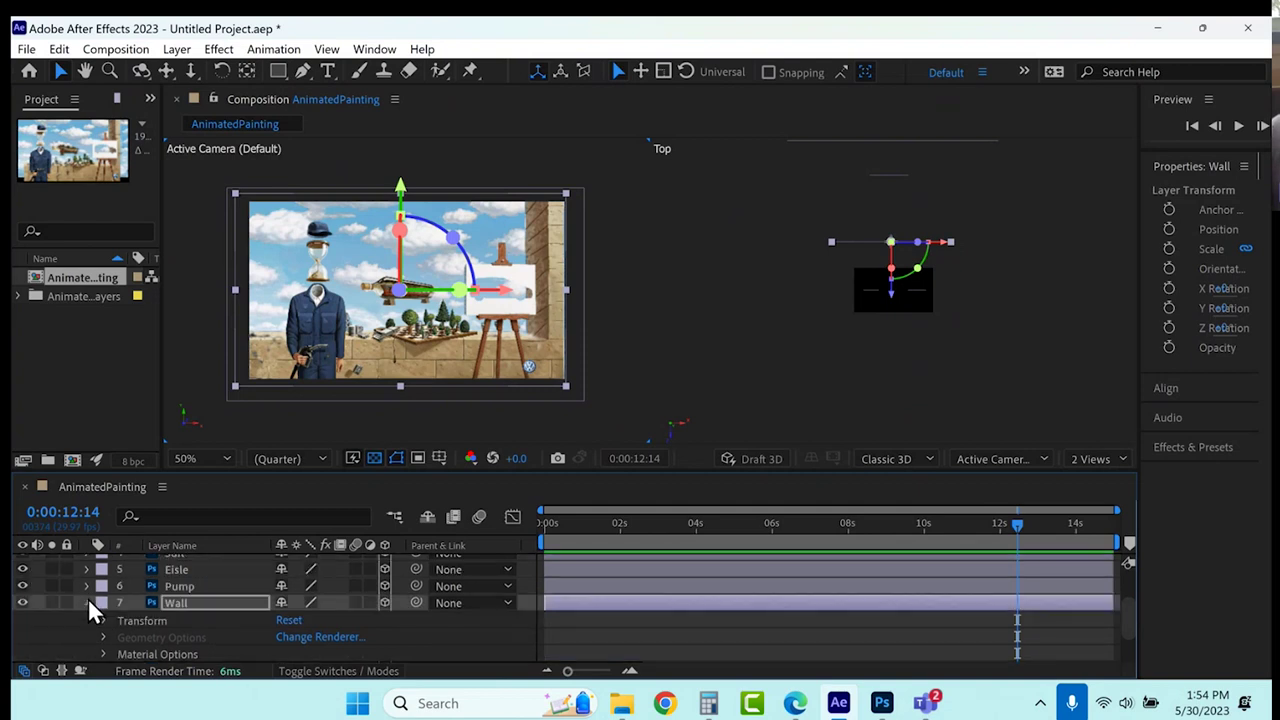
{"action": "left_click", "coordinate": [87, 600]}
{"action": "left_click", "coordinate": [199, 588]}
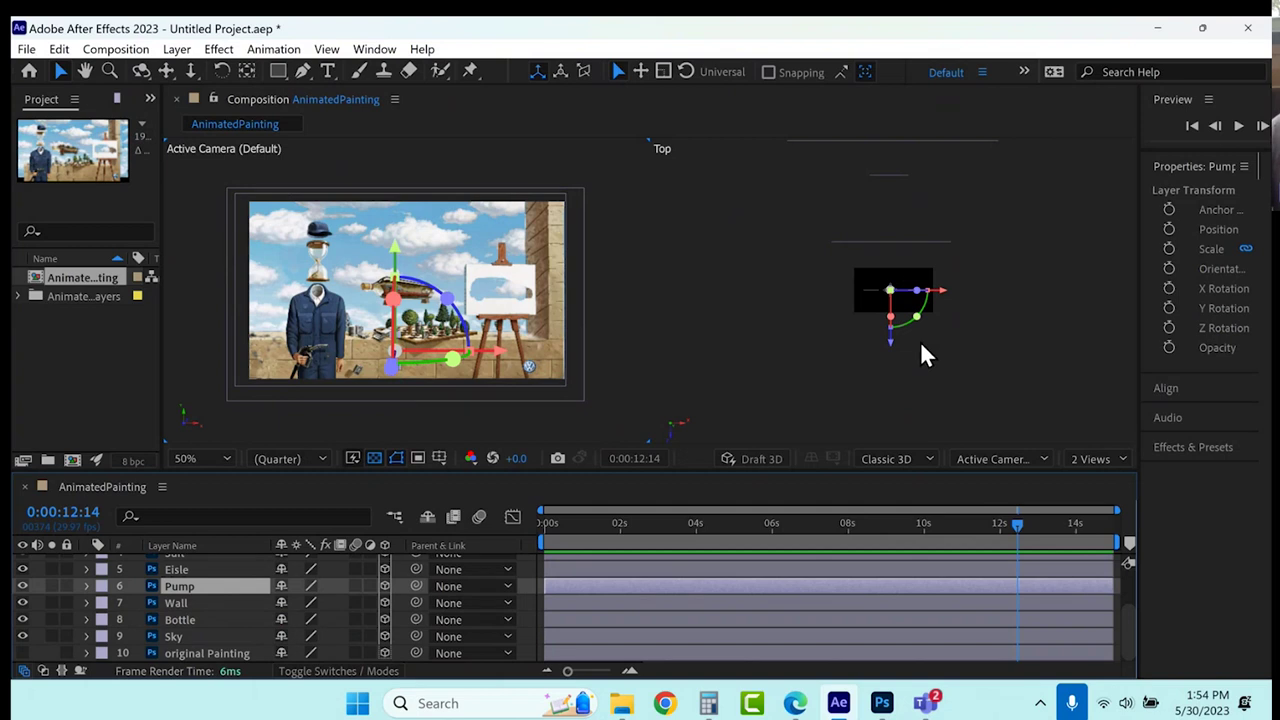
Move the Pump layer in 3D space and review the Wall layer's transform values.
{"action": "left_click_drag", "start_coordinate": [890, 345], "coordinate": [904, 291]}
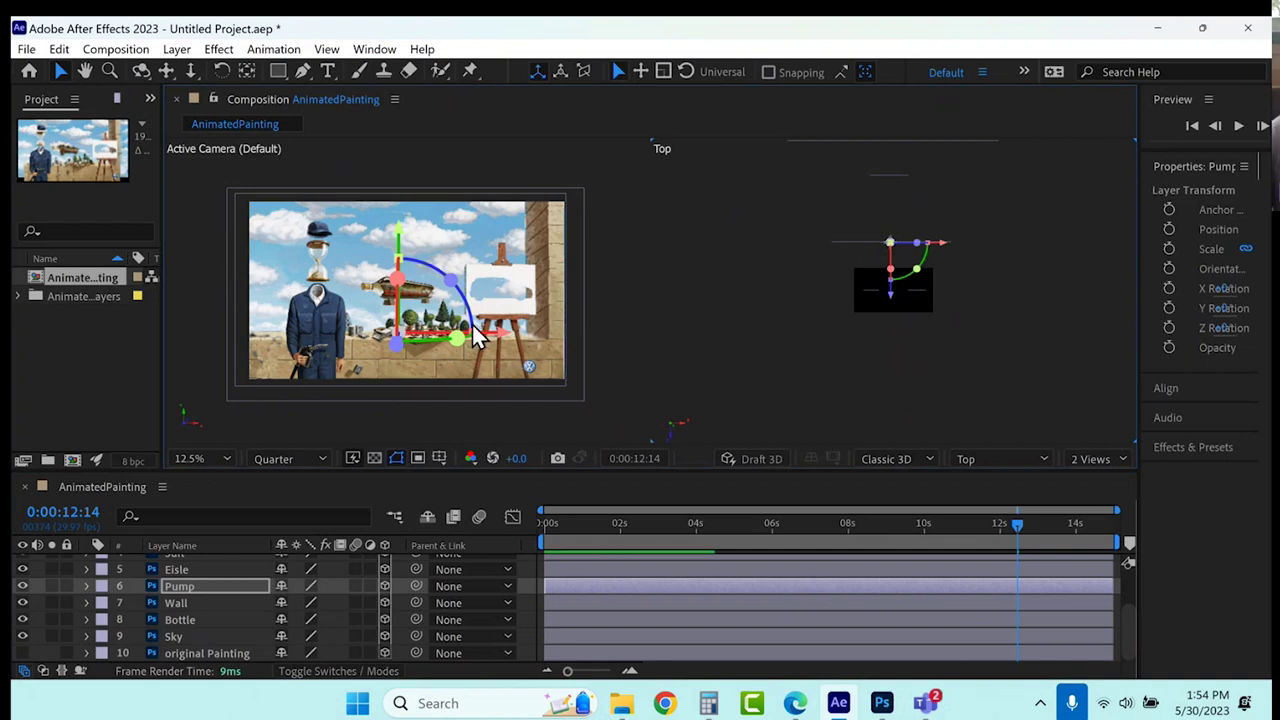
{"action": "scroll", "coordinate": [405, 342], "scroll_direction": "up", "scroll_amount": 8}
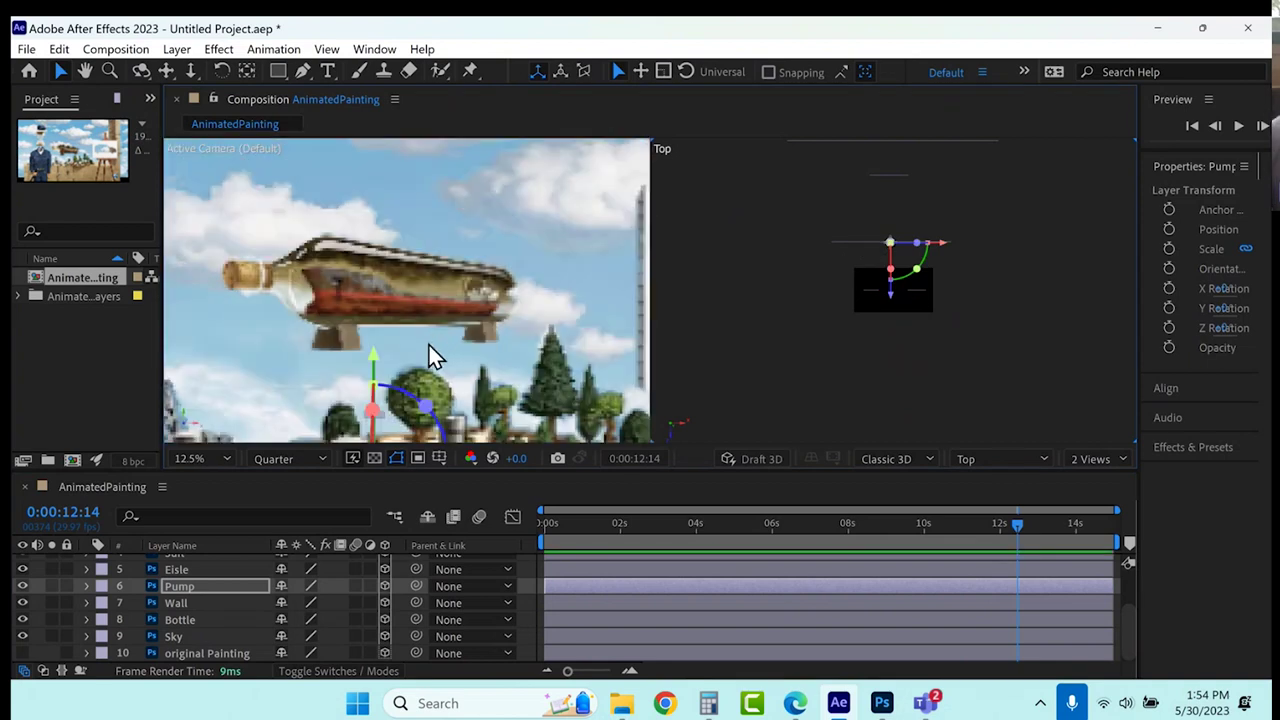
{"action": "key", "text": "h"}
{"action": "scroll", "coordinate": [418, 161], "scroll_direction": "down", "scroll_amount": 4}
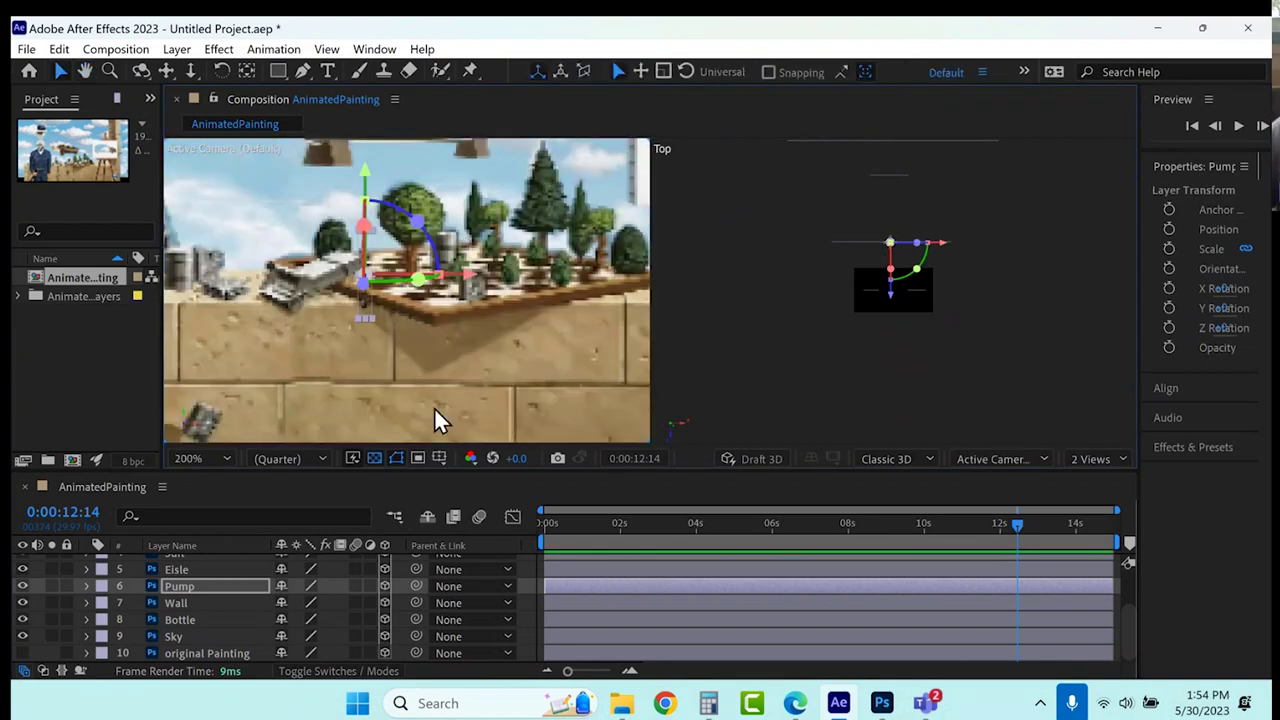
{"action": "left_click", "coordinate": [85, 602]}
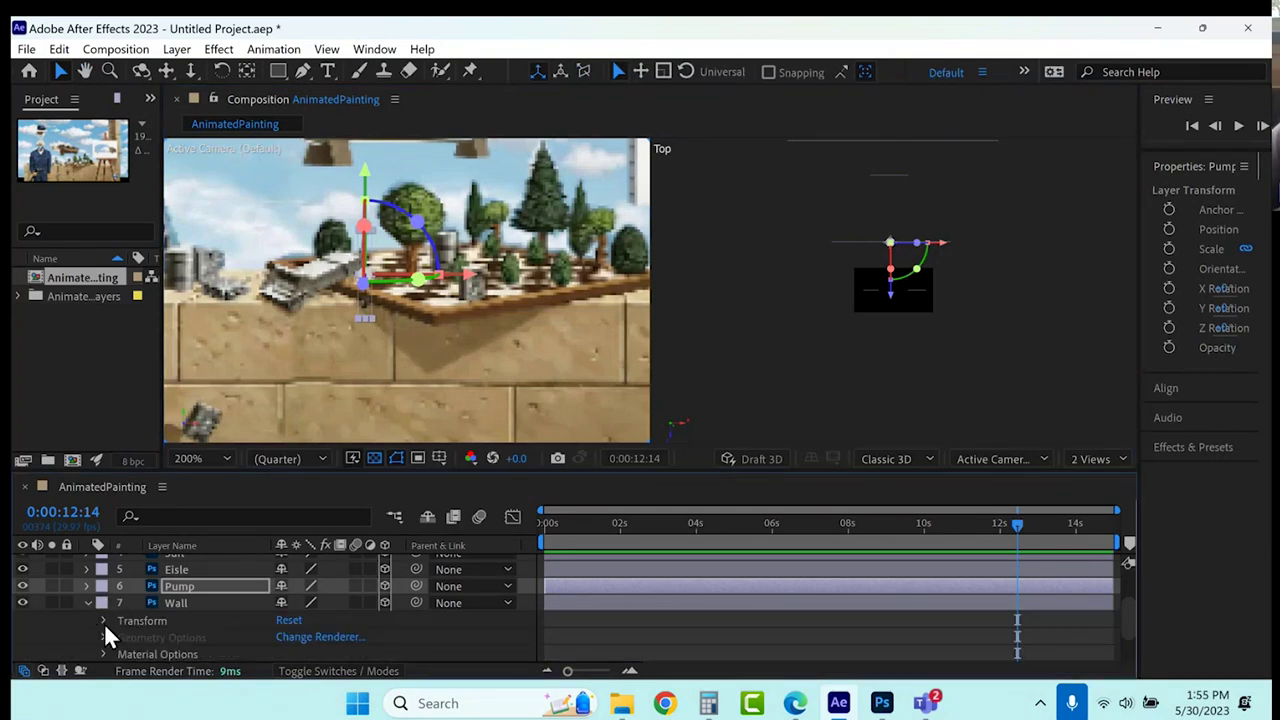
{"action": "left_click", "coordinate": [103, 621]}
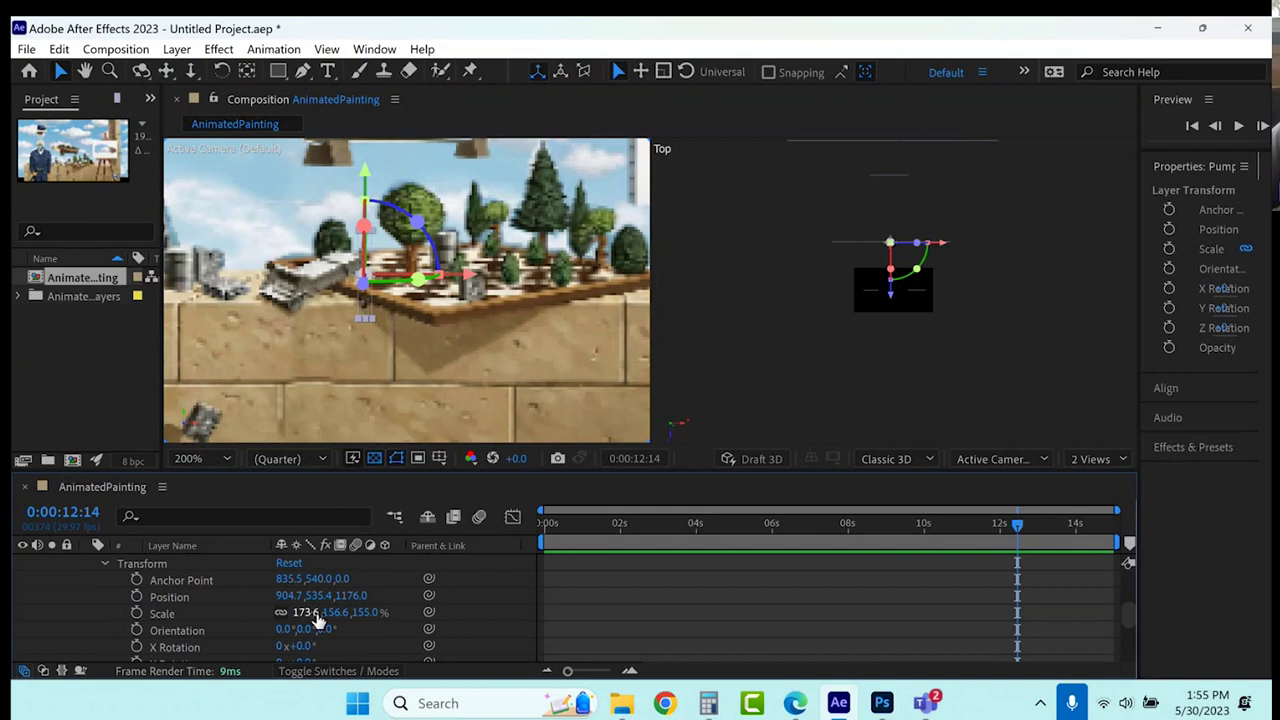
{"action": "left_click", "coordinate": [104, 564]}
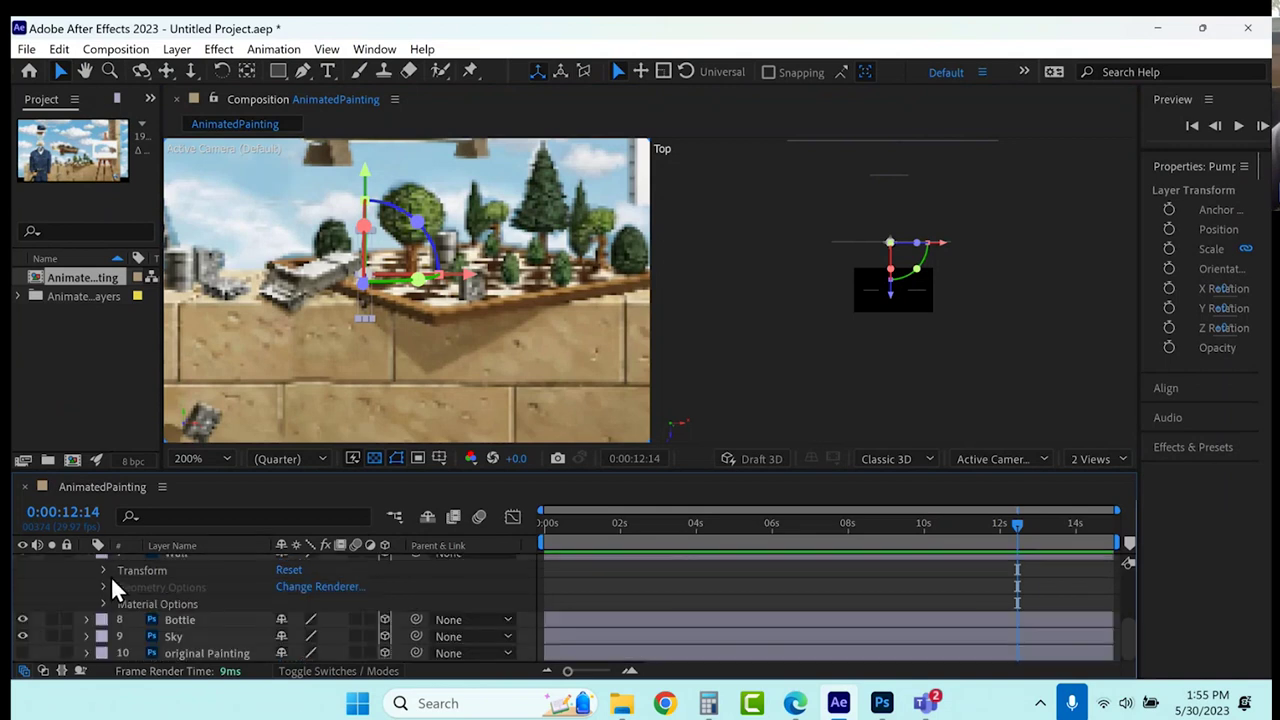
{"action": "left_click", "coordinate": [103, 569]}
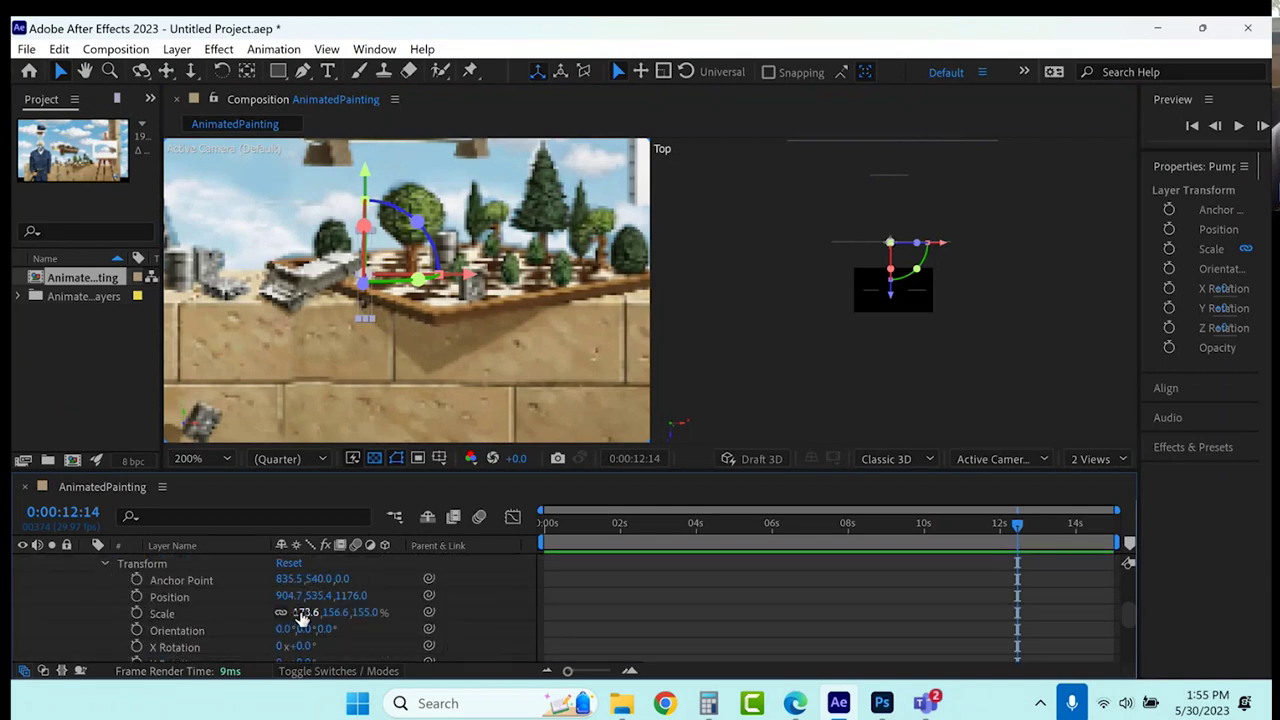
{"action": "scroll", "coordinate": [223, 612], "scroll_direction": "up", "scroll_amount": 5}
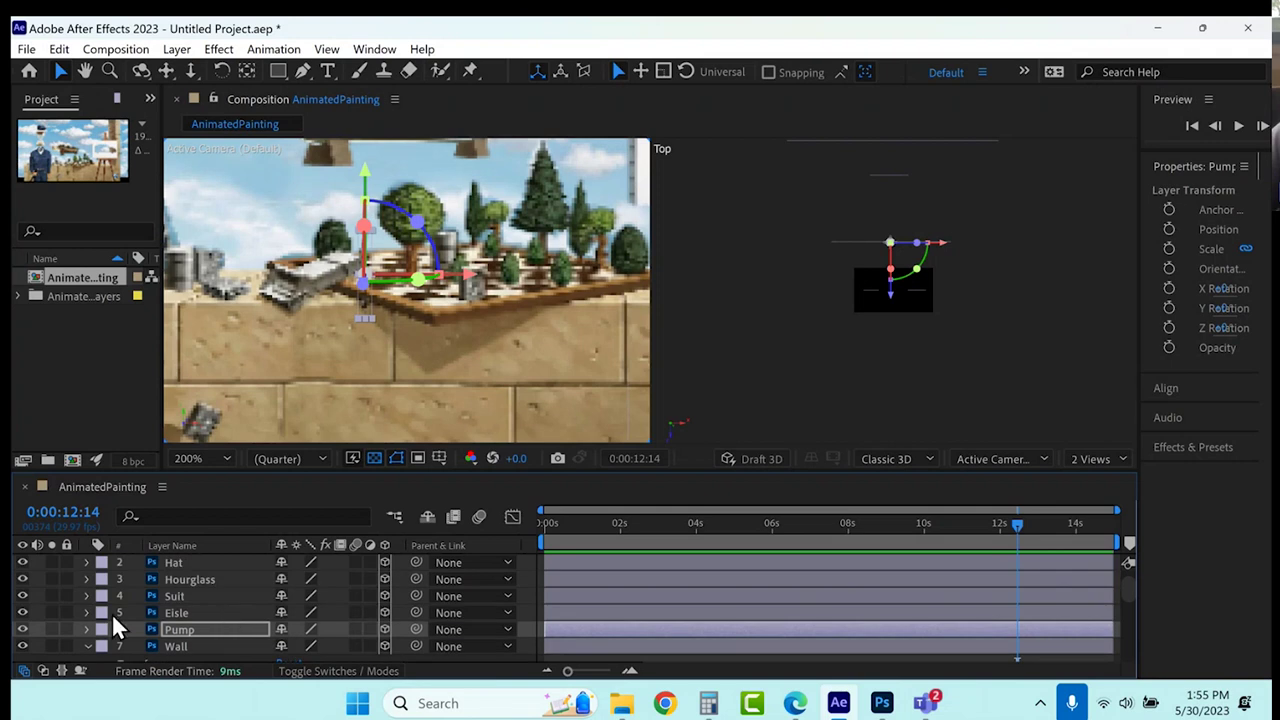
Scale the Pump to 169%, lower it onto the stone wall, and set viewer resolution to Full.
{"action": "left_click", "coordinate": [87, 629]}
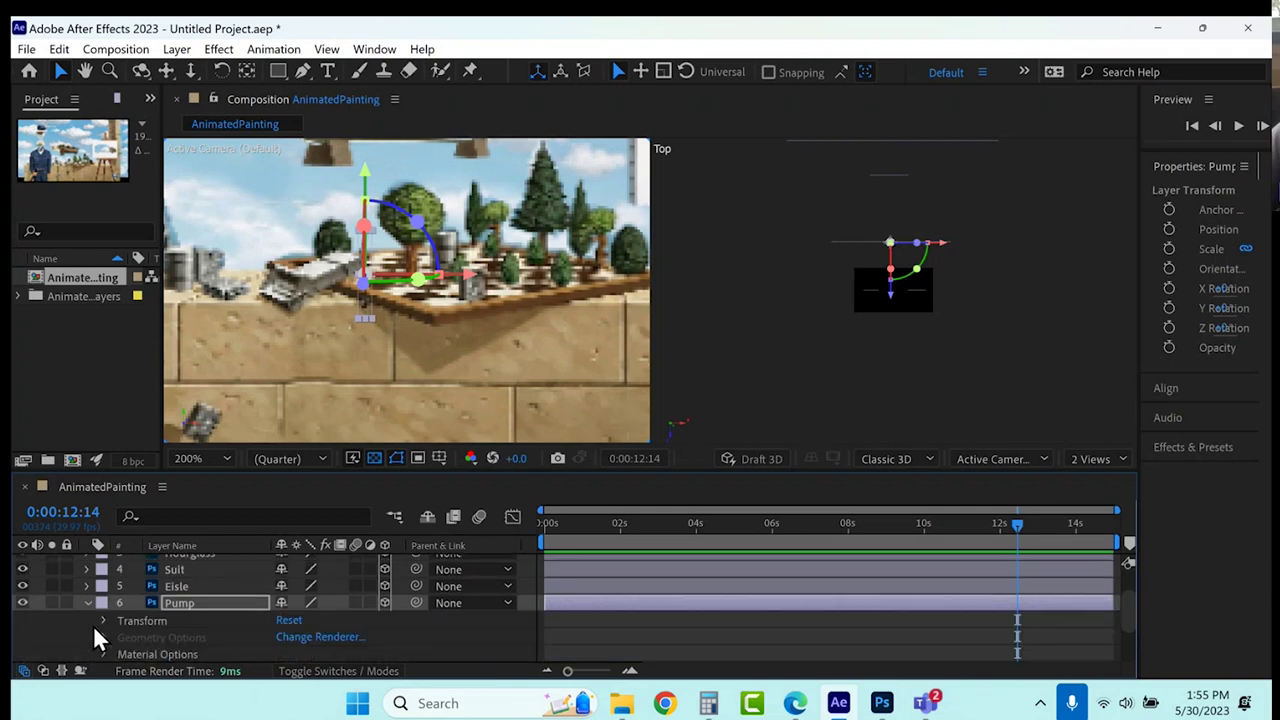
{"action": "left_click", "coordinate": [105, 620]}
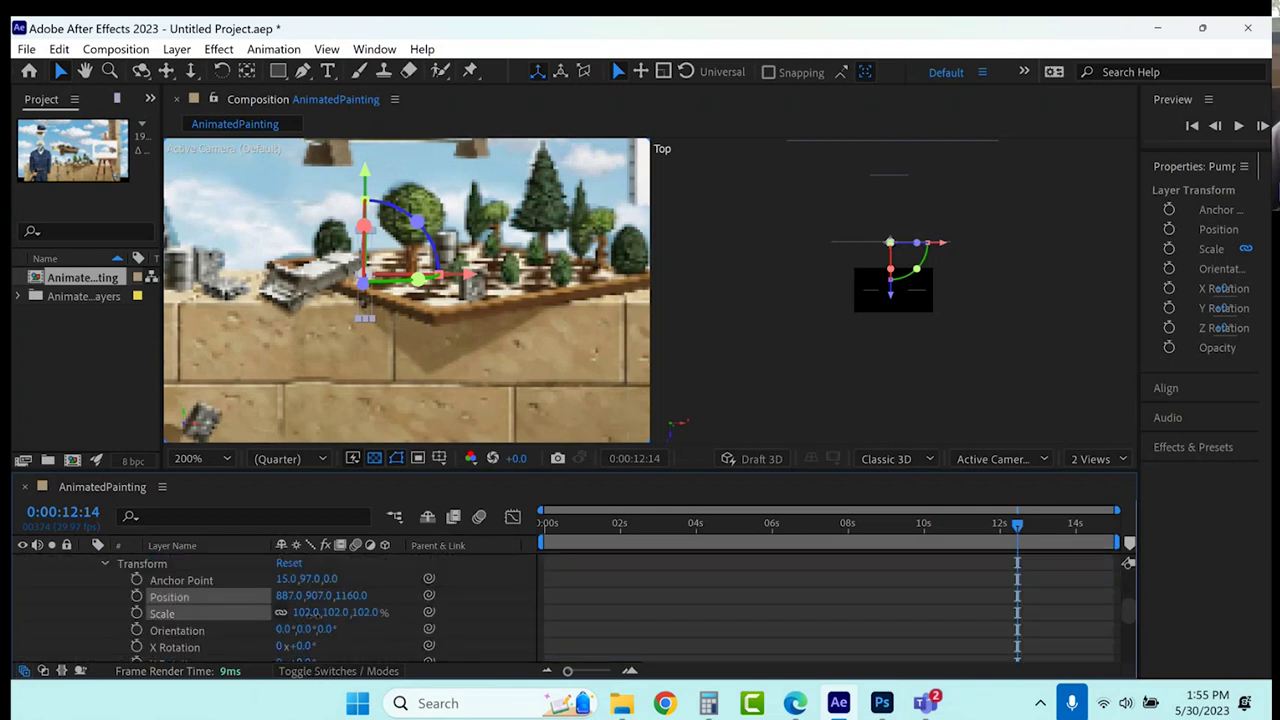
{"action": "left_click_drag", "start_coordinate": [330, 612], "coordinate": [368, 612]}
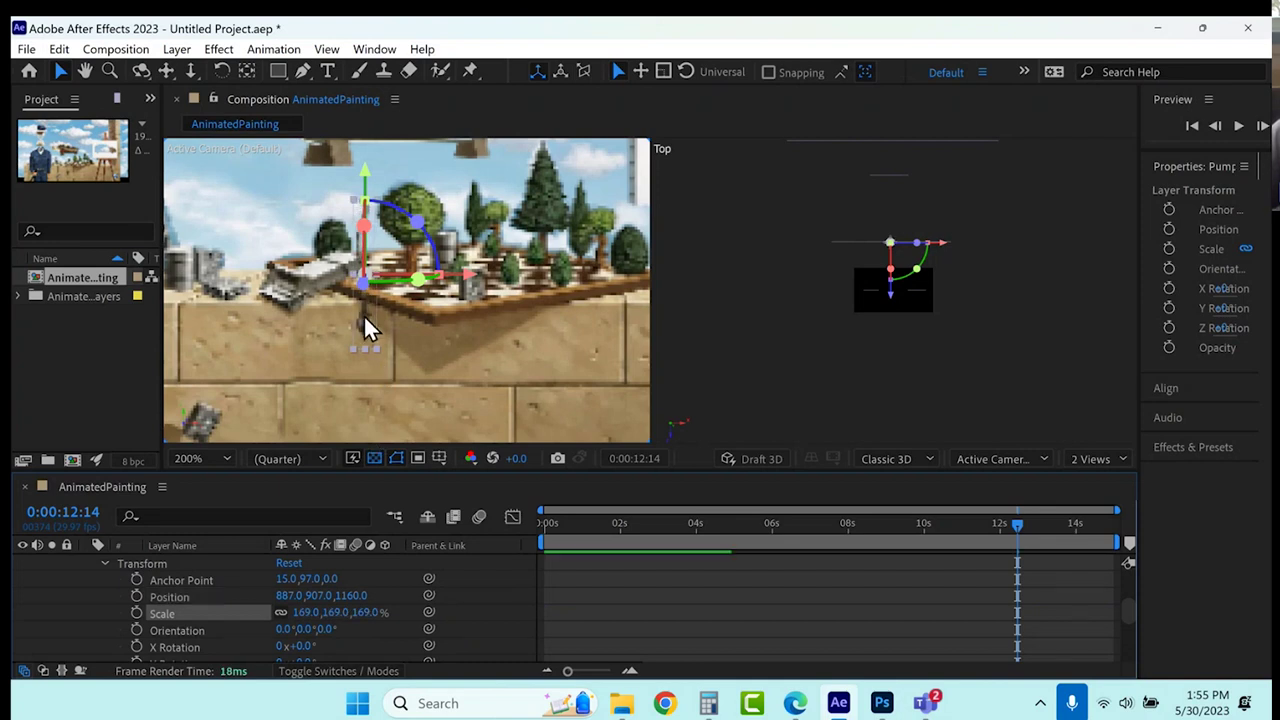
{"action": "left_click_drag", "start_coordinate": [361, 310], "coordinate": [367, 395]}
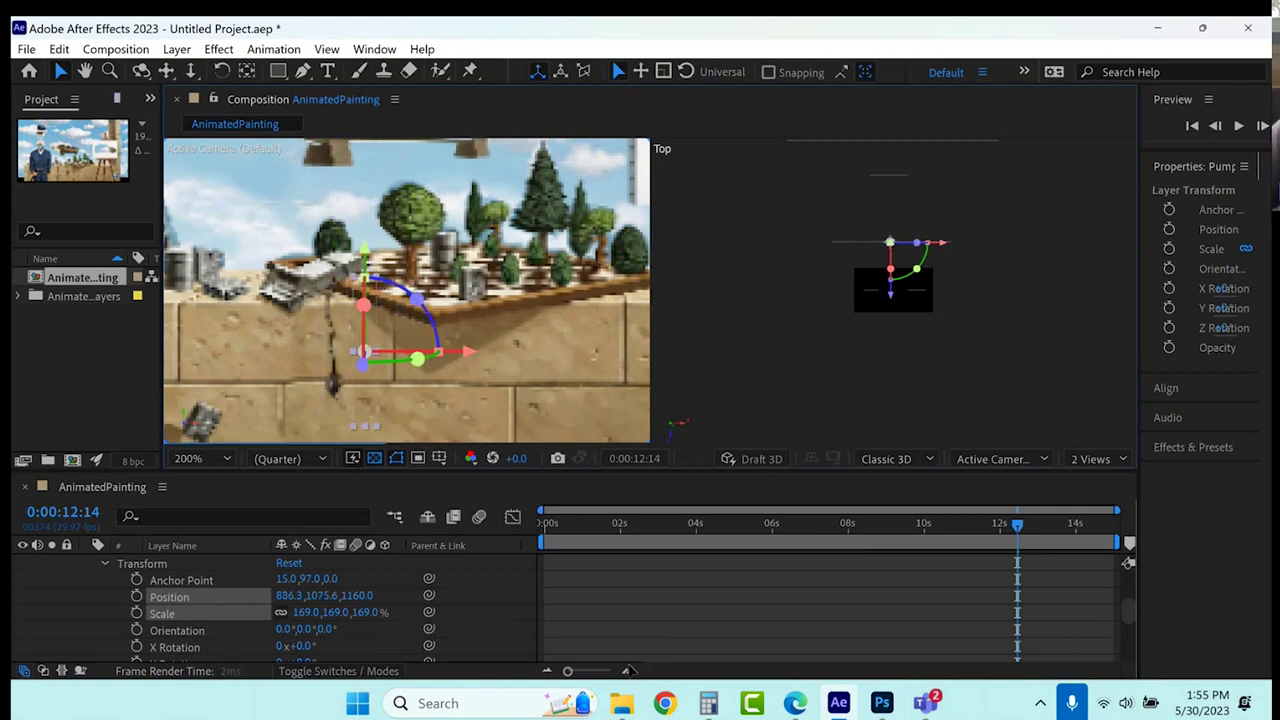
{"action": "left_click", "coordinate": [294, 455]}
{"action": "left_click", "coordinate": [298, 505]}
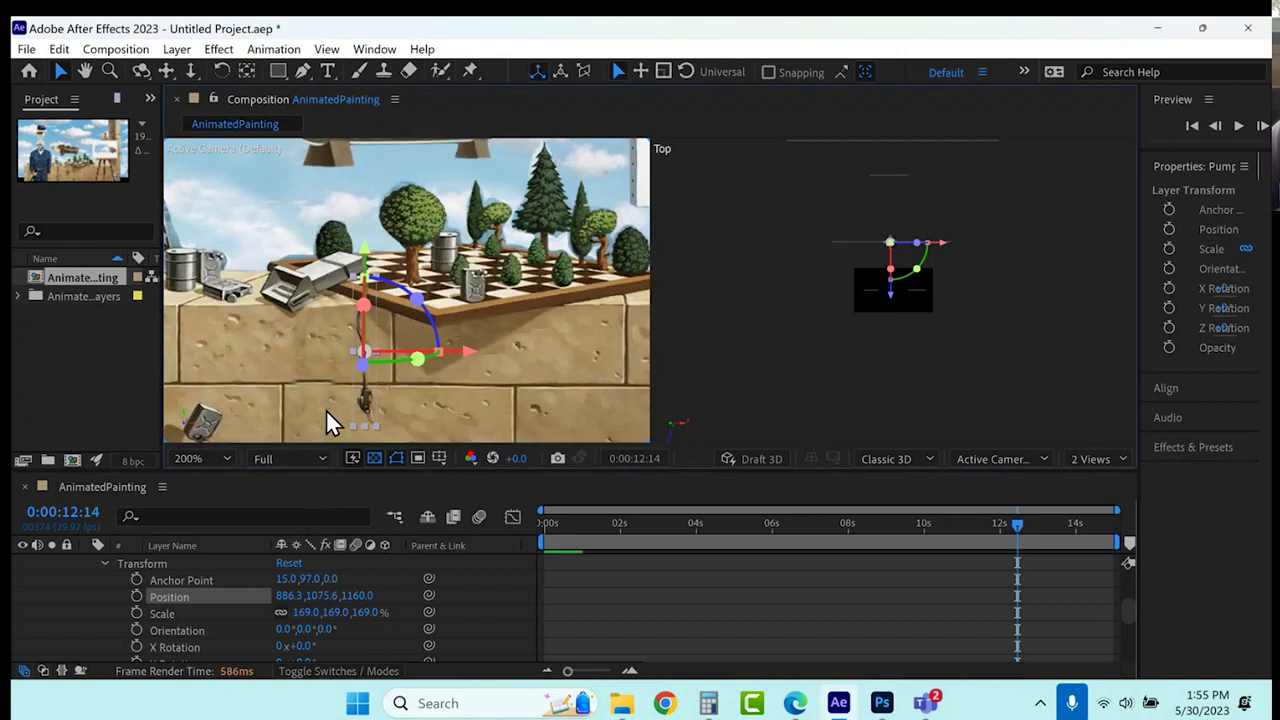
Nudge the Pump slightly left along X and collapse its properties.
{"action": "left_click_drag", "start_coordinate": [466, 352], "coordinate": [441, 362]}
{"action": "left_click", "coordinate": [673, 643]}
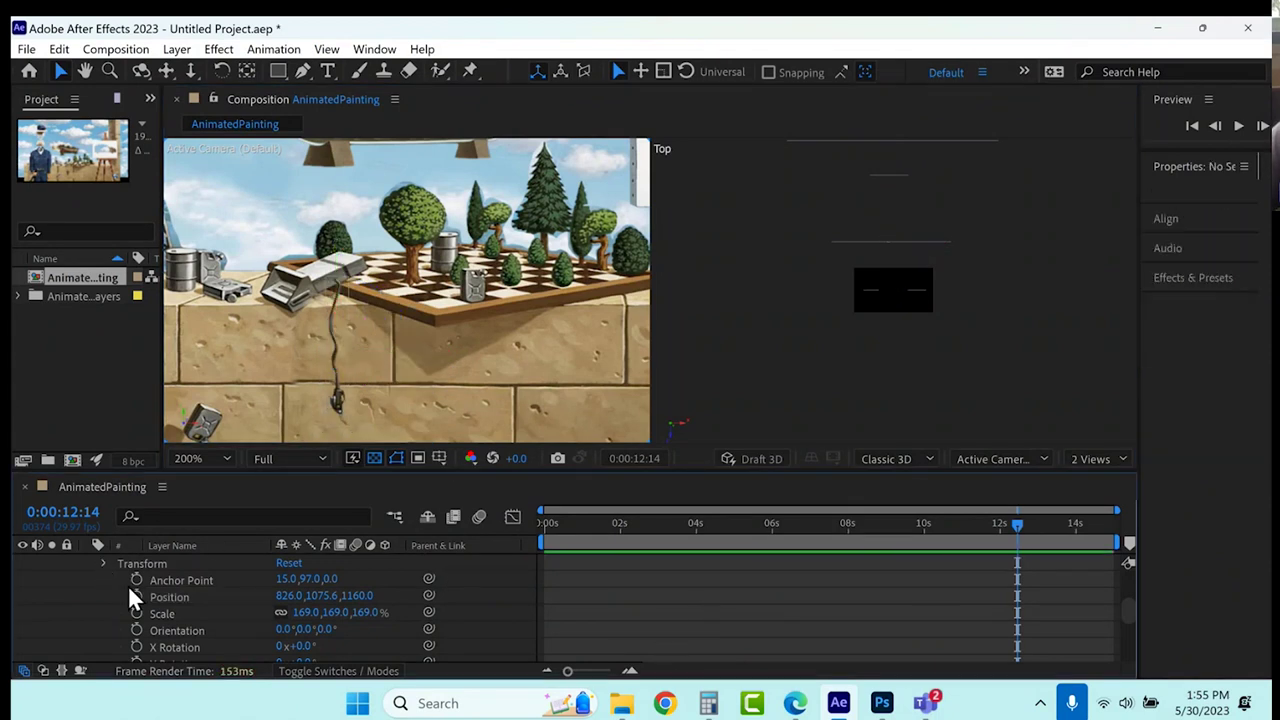
{"action": "scroll", "coordinate": [116, 590], "scroll_direction": "up", "scroll_amount": 1}
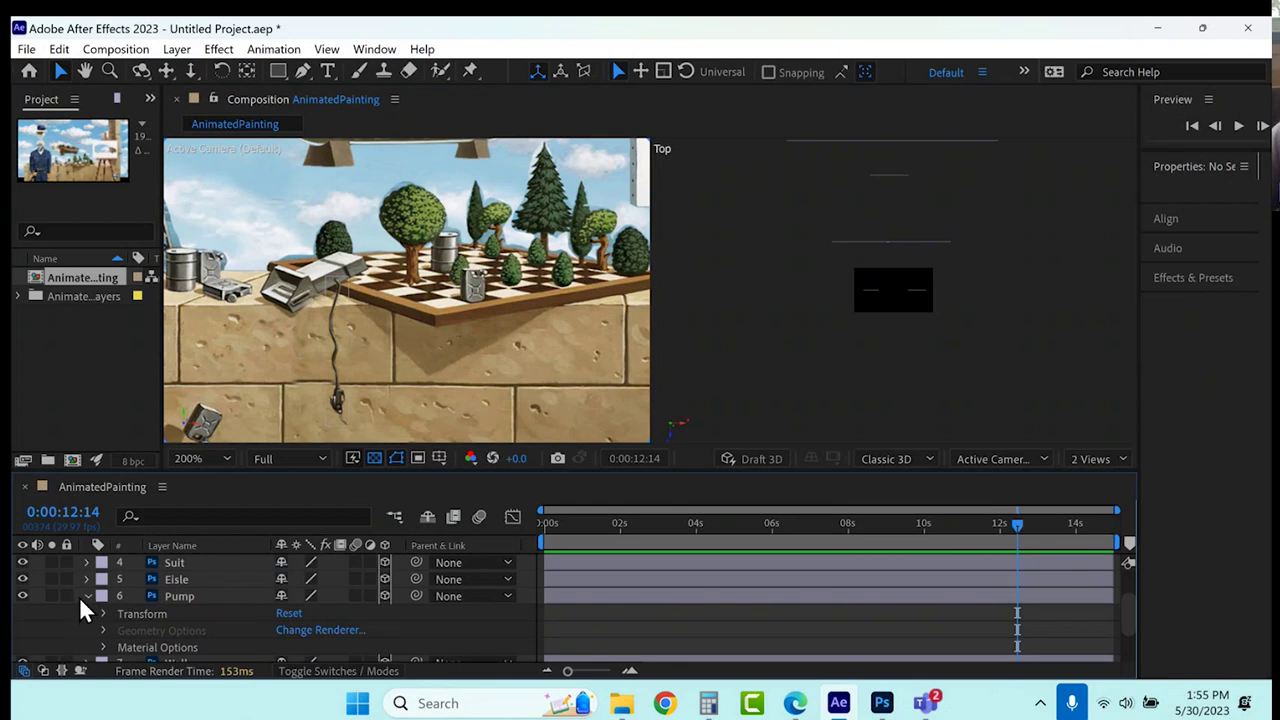
{"action": "left_click", "coordinate": [87, 595]}
{"action": "left_click", "coordinate": [180, 580]}
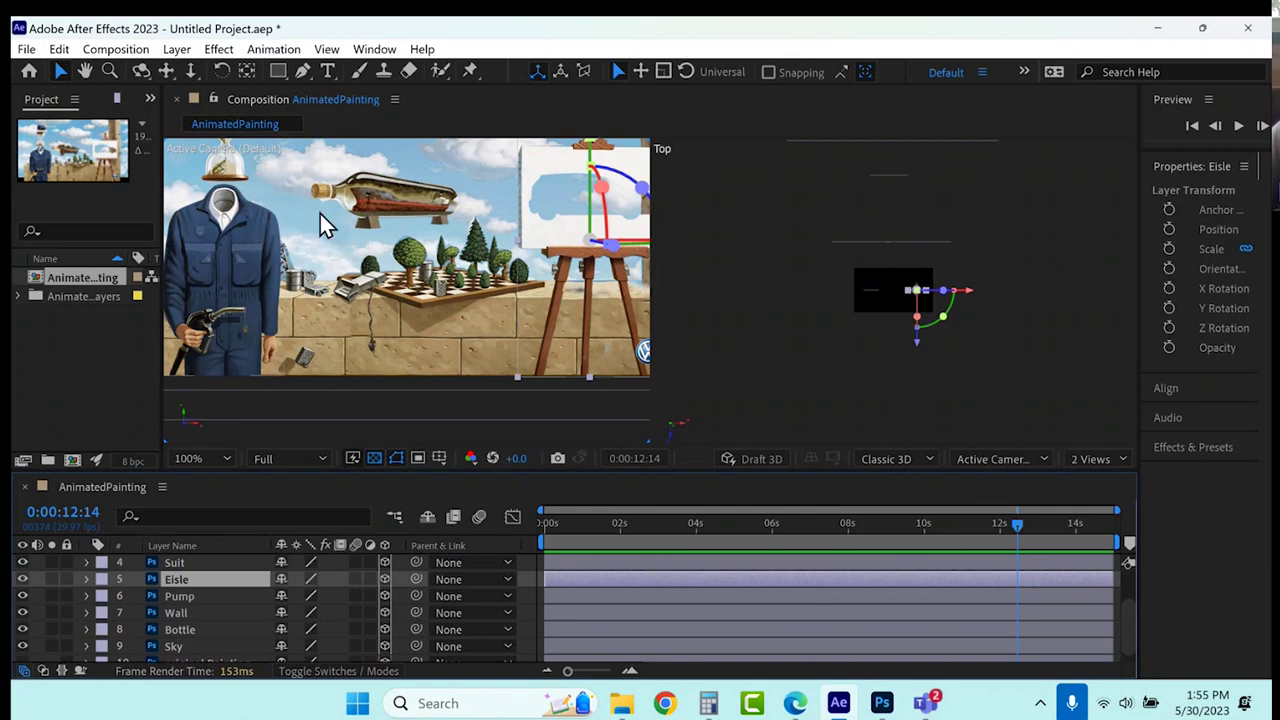
Push the Eisle easel layer back to Z 208 and scale it uniformly to 120%.
{"action": "key", "text": "comma"}
{"action": "key", "text": "comma"}
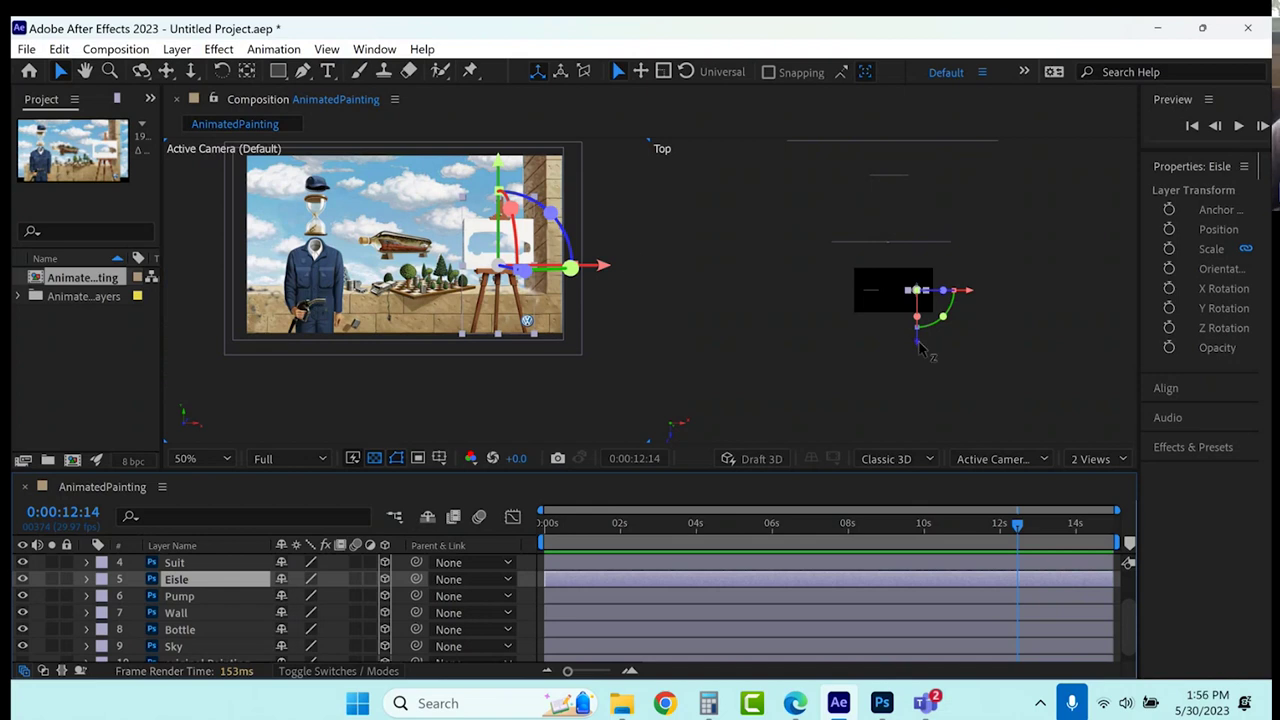
{"action": "left_click_drag", "start_coordinate": [922, 343], "coordinate": [921, 334]}
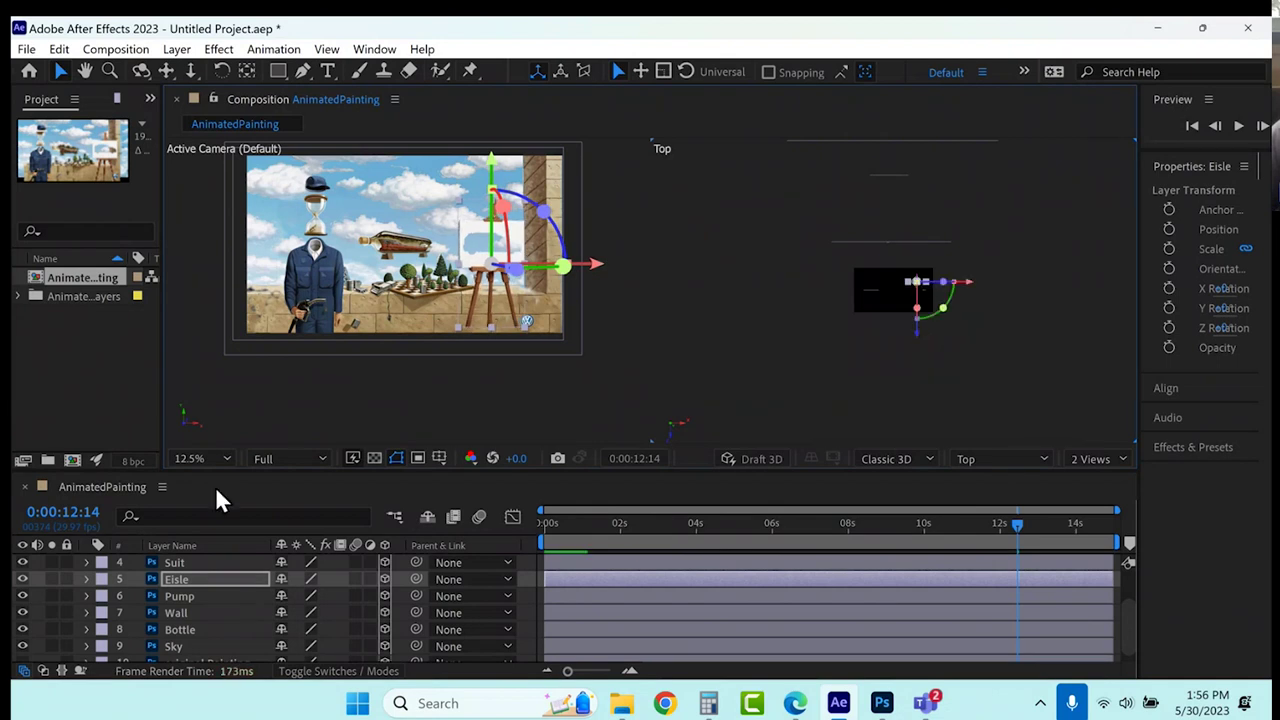
{"action": "left_click", "coordinate": [87, 579]}
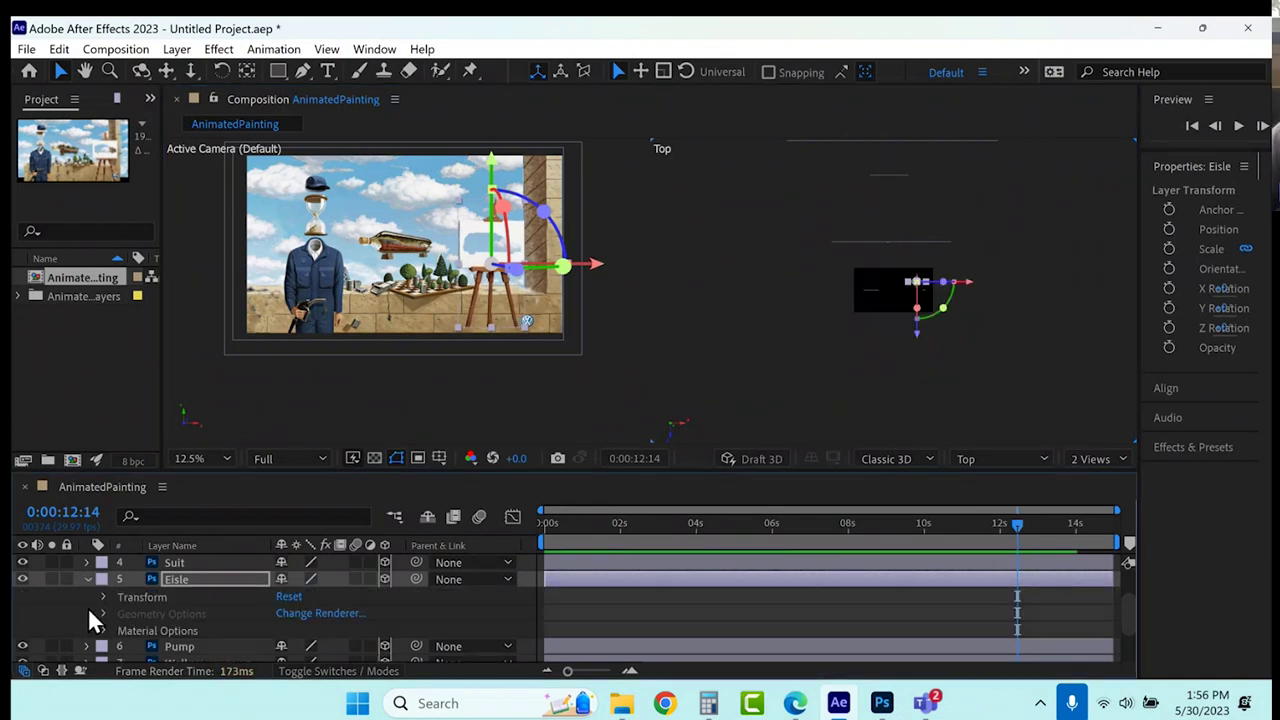
{"action": "left_click", "coordinate": [92, 606]}
{"action": "left_click_drag", "start_coordinate": [312, 621], "coordinate": [330, 613]}
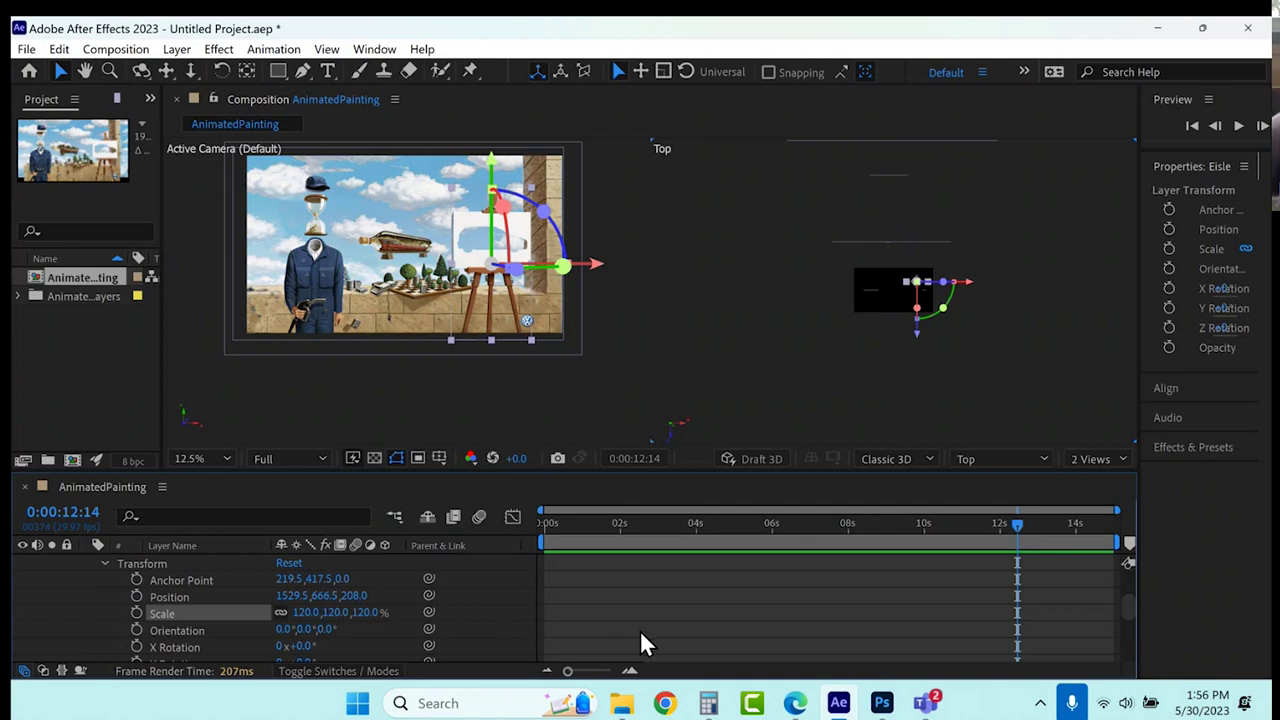
{"action": "left_click", "coordinate": [769, 332]}
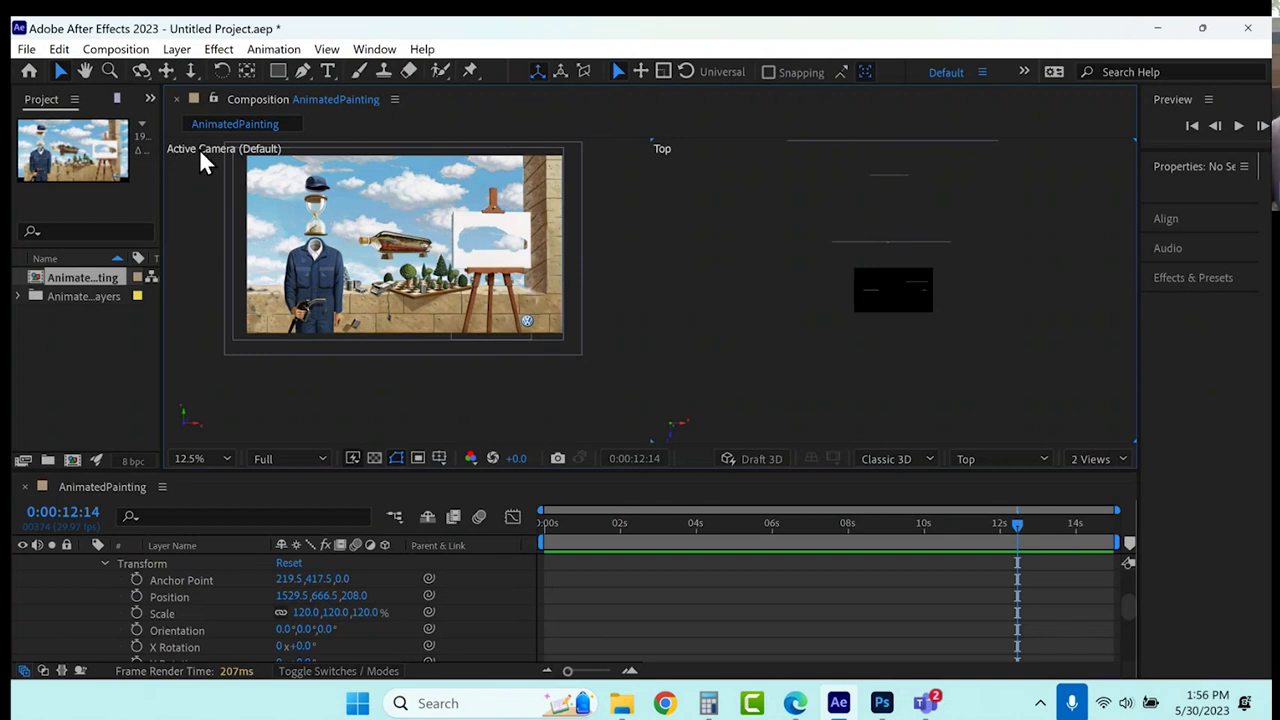
Add a Two-Node camera layer named 'My Camera' with the 50mm preset.
{"action": "left_click", "coordinate": [176, 49]}
{"action": "mouse_move", "coordinate": [201, 72]}
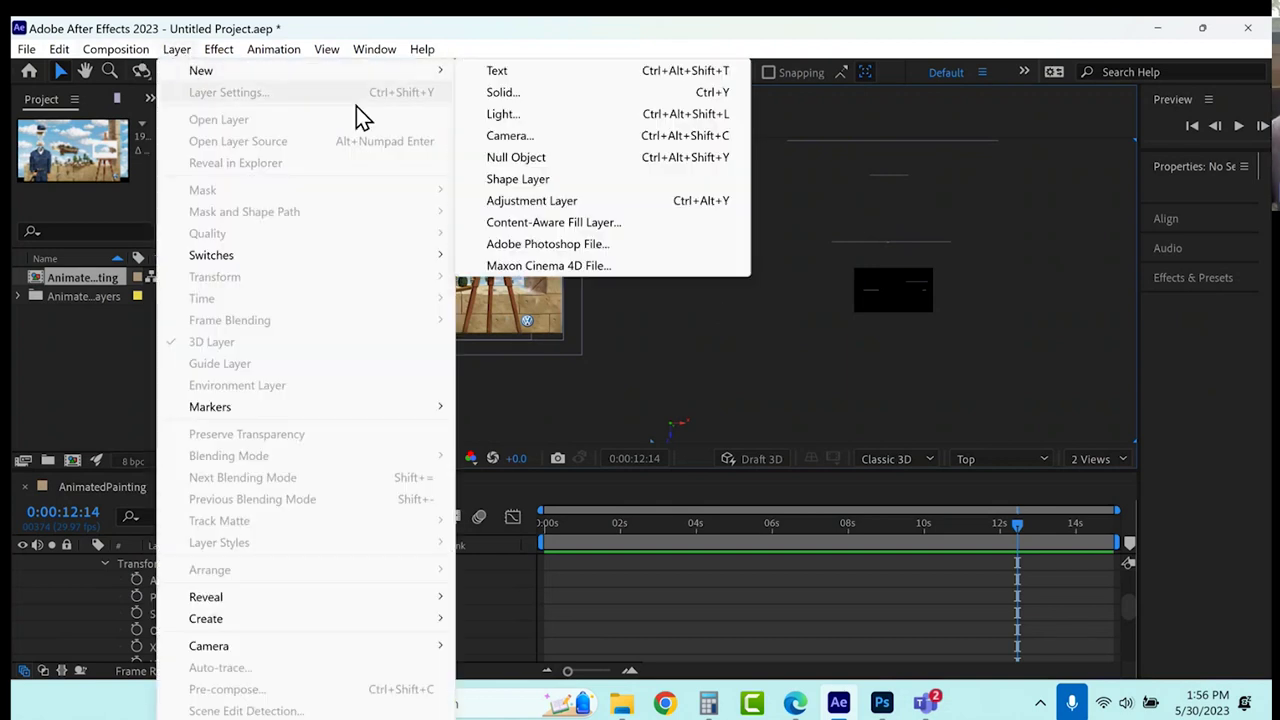
{"action": "left_click", "coordinate": [520, 137]}
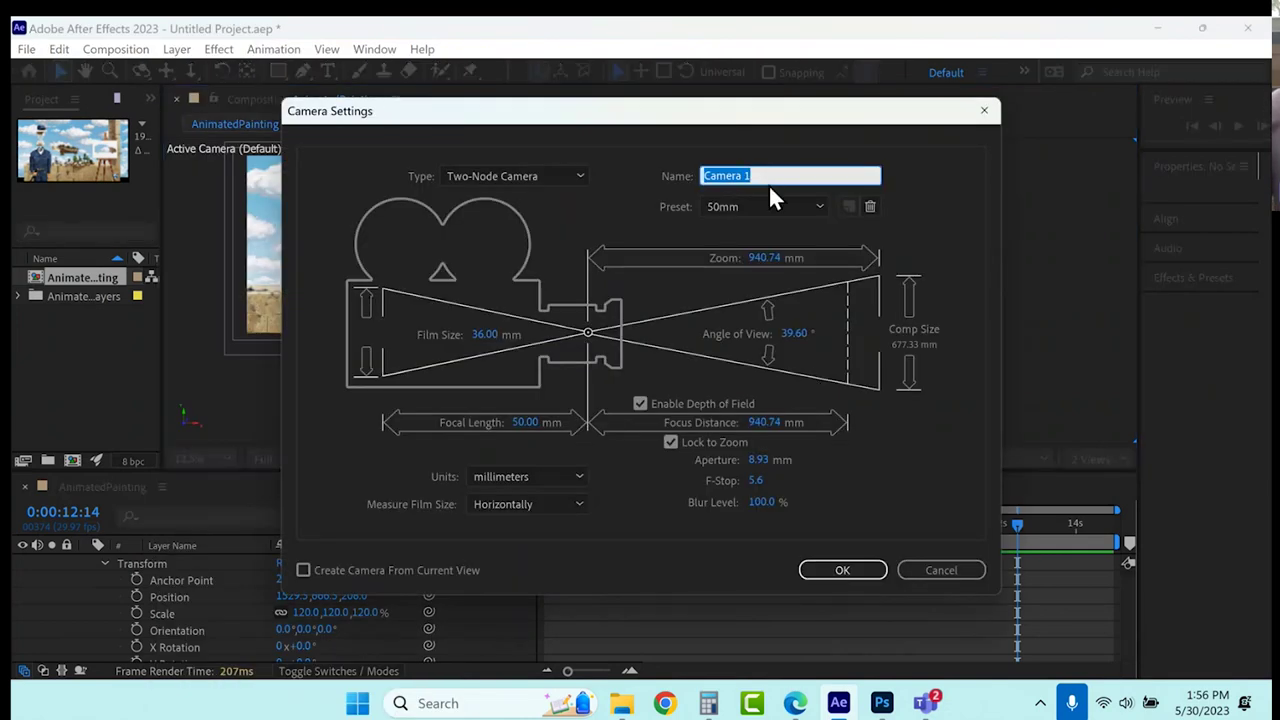
{"action": "type", "text": "My CAmera"}
{"action": "triple_click", "coordinate": [723, 175]}
{"action": "key", "text": "BackSpace"}
{"action": "key", "text": "ctrl+z"}
{"action": "left_click", "coordinate": [735, 172]}
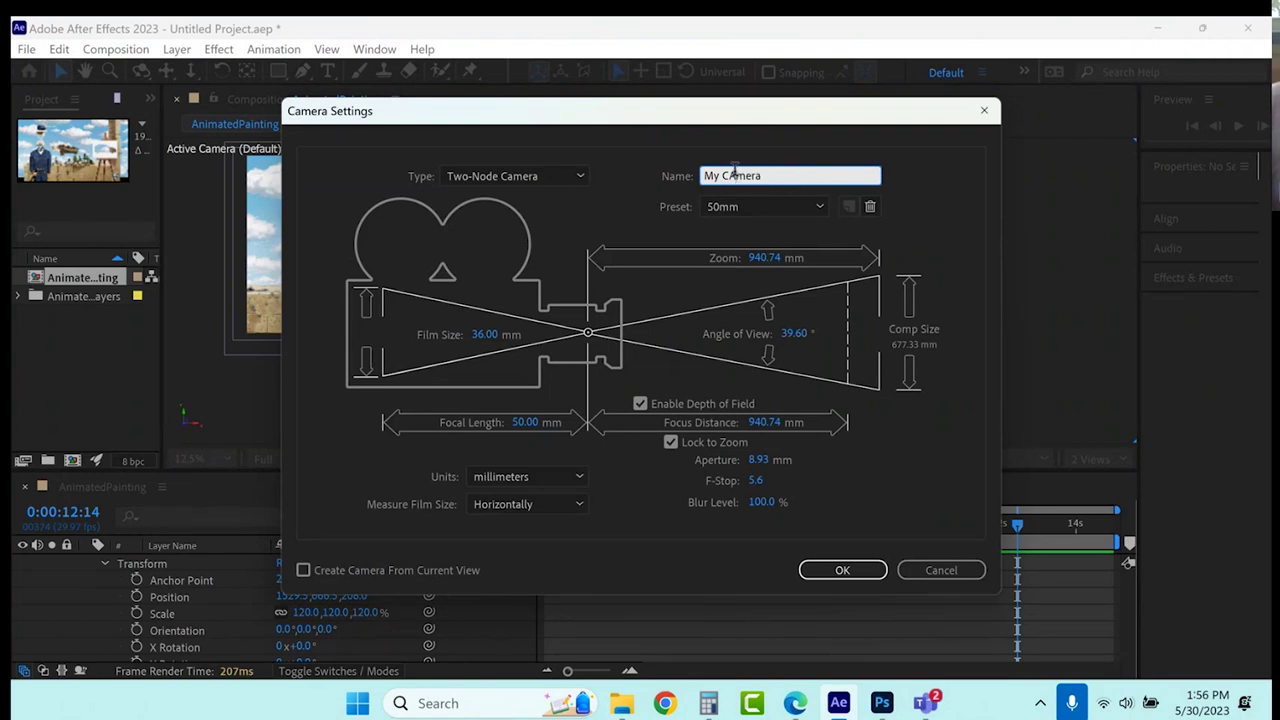
{"action": "key", "text": "BackSpace"}
{"action": "type", "text": "a"}
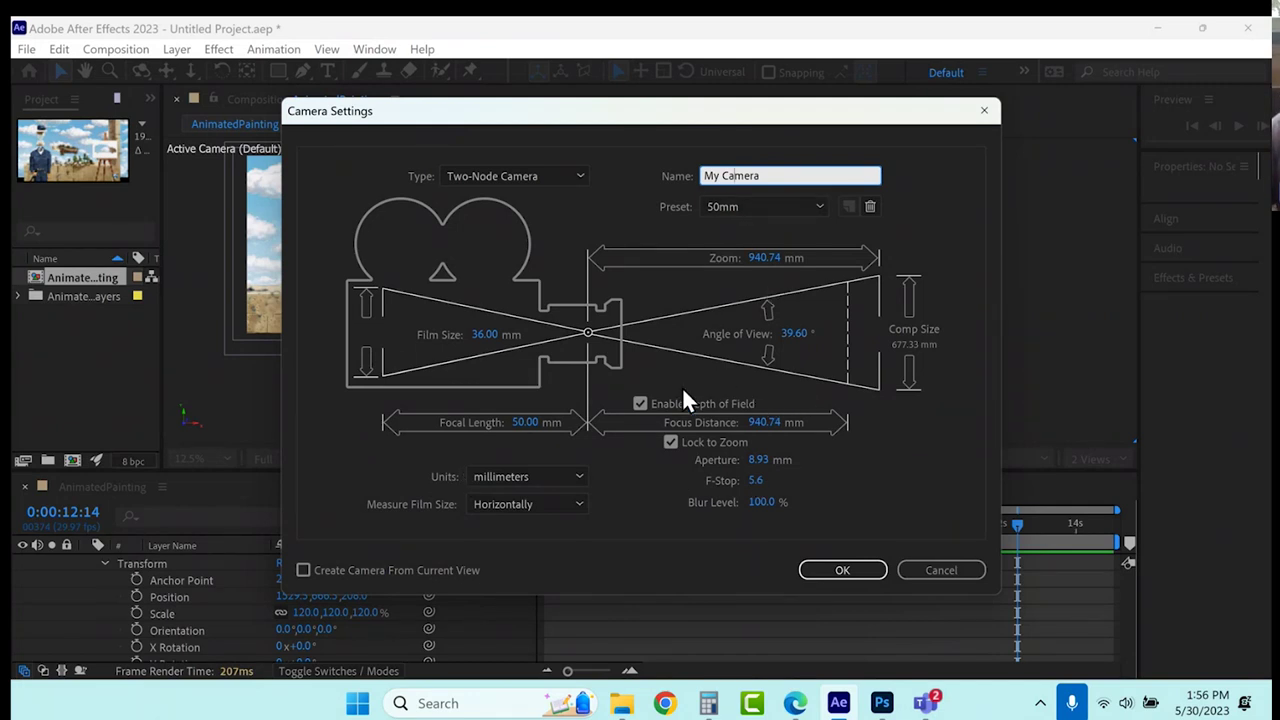
{"action": "left_click", "coordinate": [860, 572]}
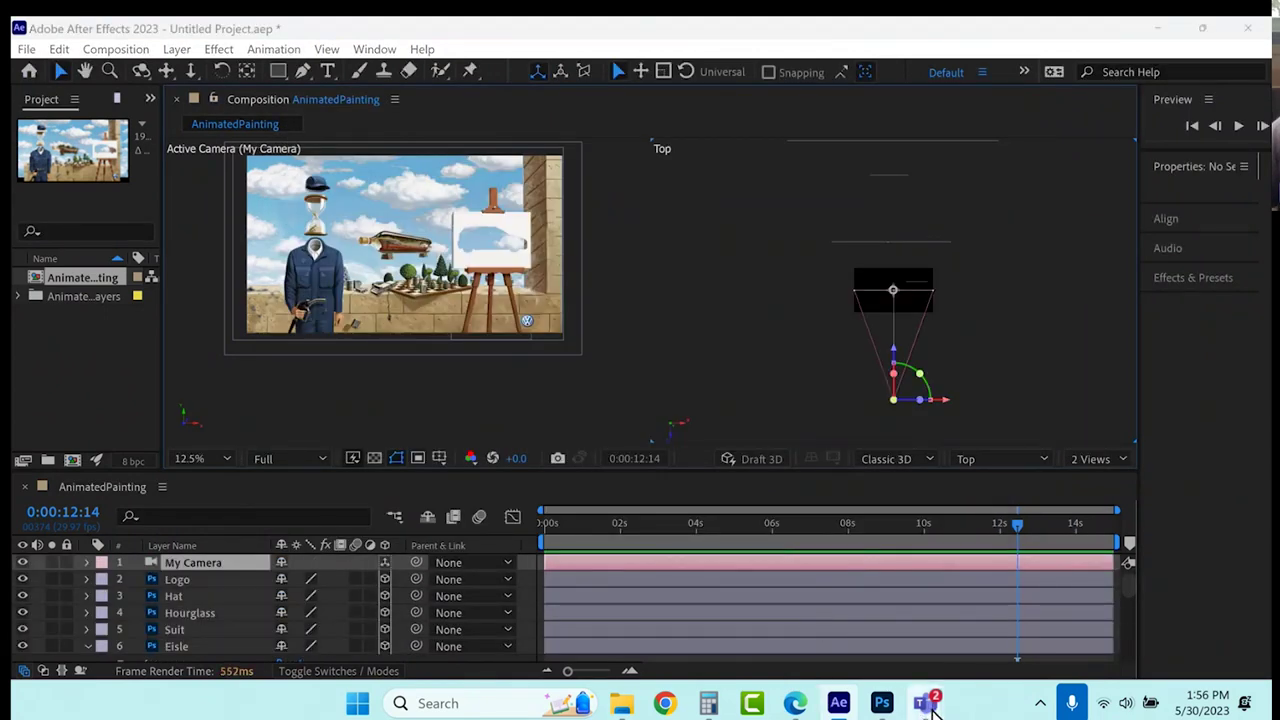
Bring the Teams meeting window to the front from its taskbar preview.
{"action": "mouse_move", "coordinate": [928, 705]}
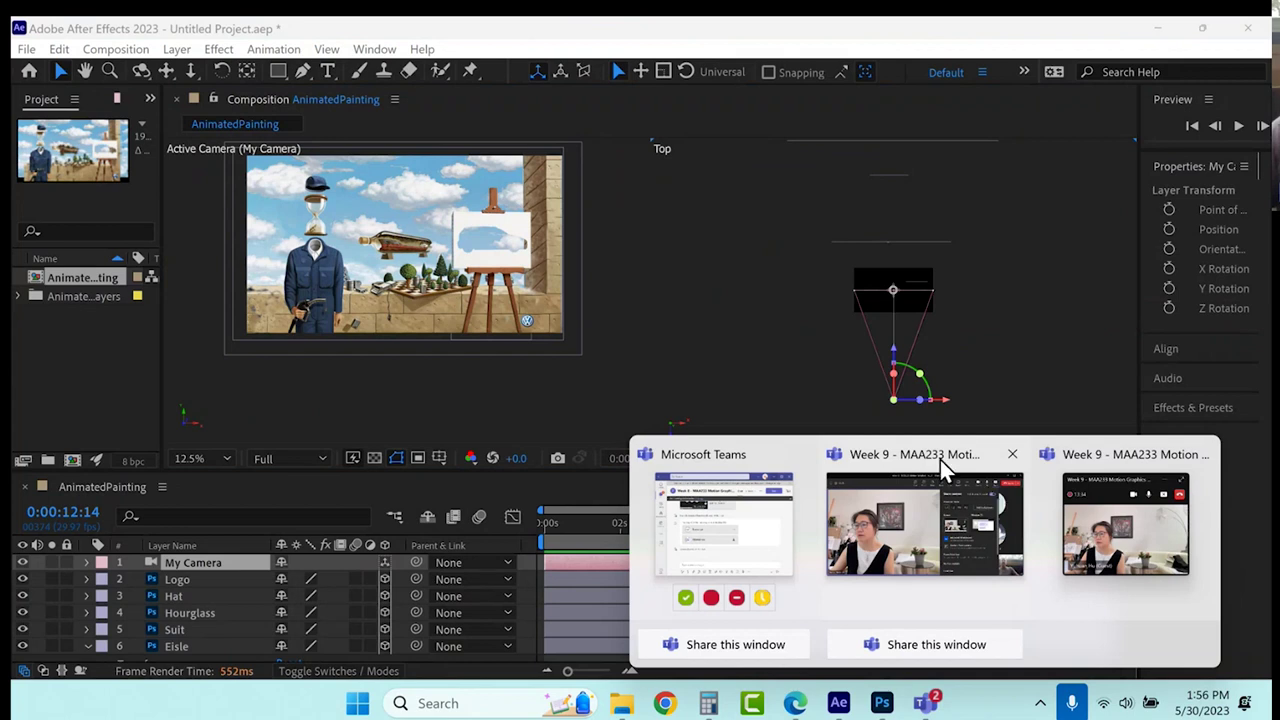
{"action": "left_click", "coordinate": [940, 460]}
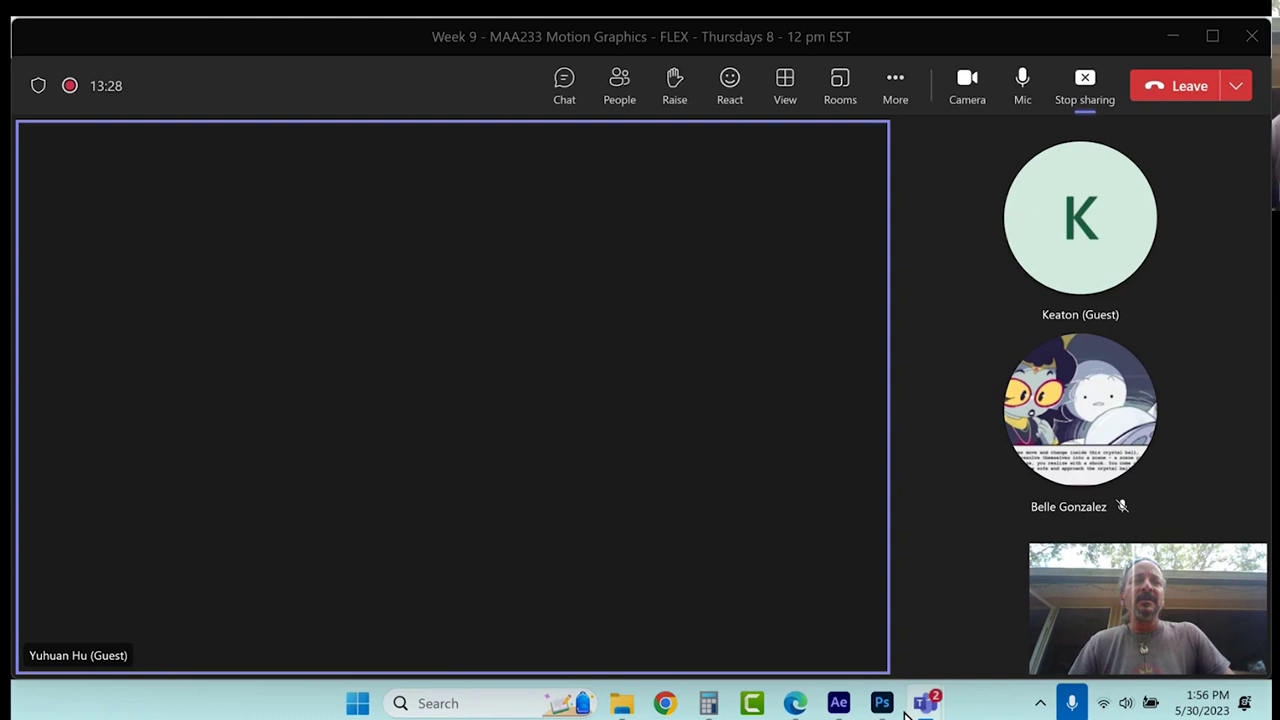
Return to After Effects from the Teams meeting window.
{"action": "left_click", "coordinate": [838, 703]}
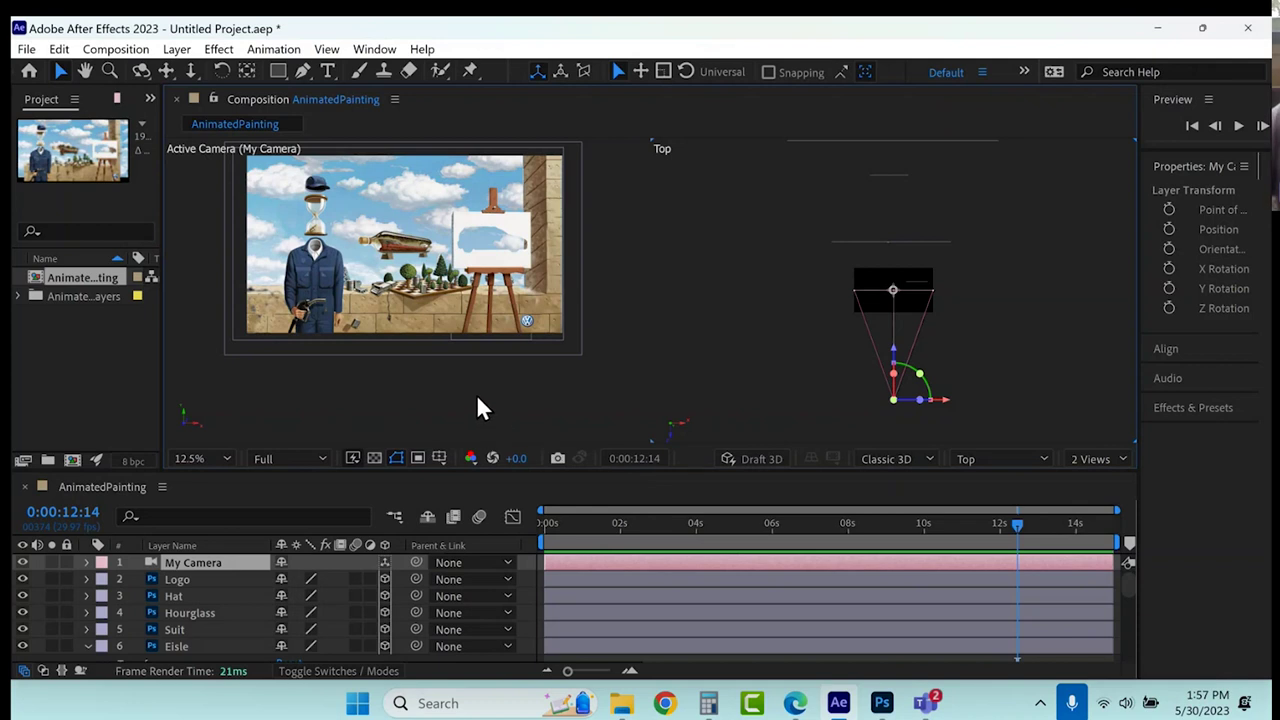
Deselect My Camera, set the second view to Default, and zoom it in to 50%.
{"action": "left_click", "coordinate": [204, 560]}
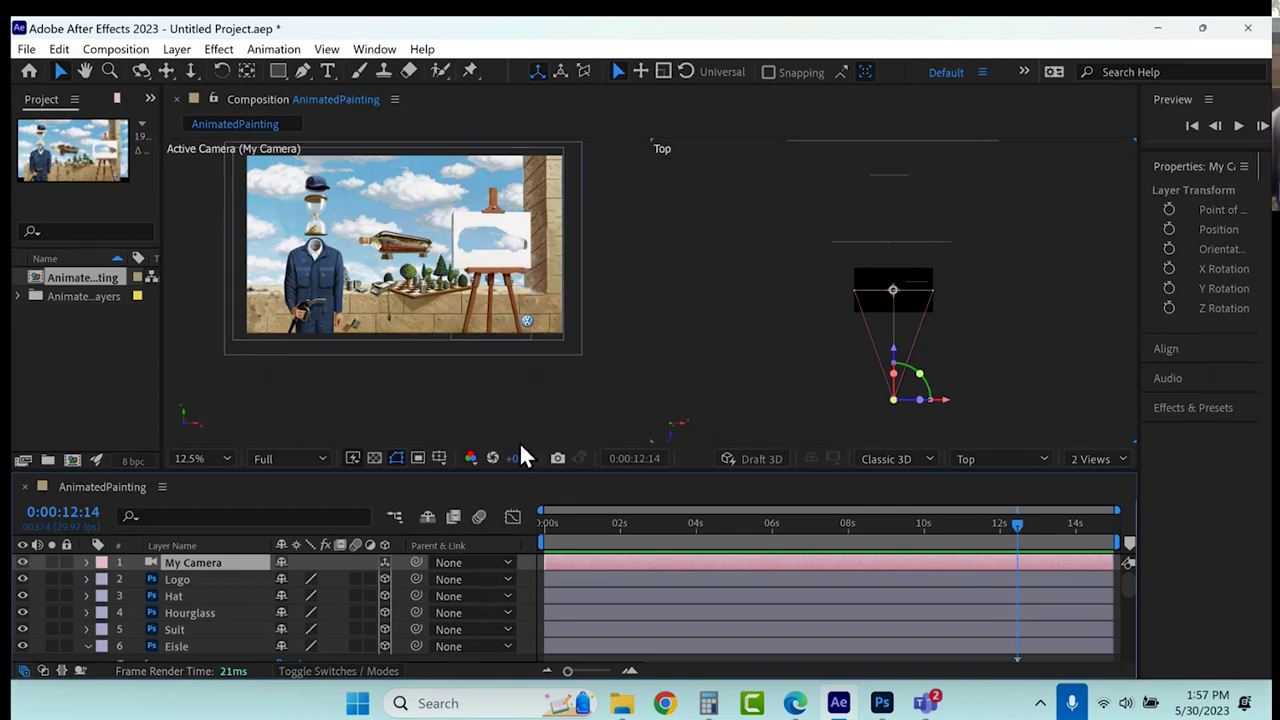
{"action": "left_click", "coordinate": [756, 340]}
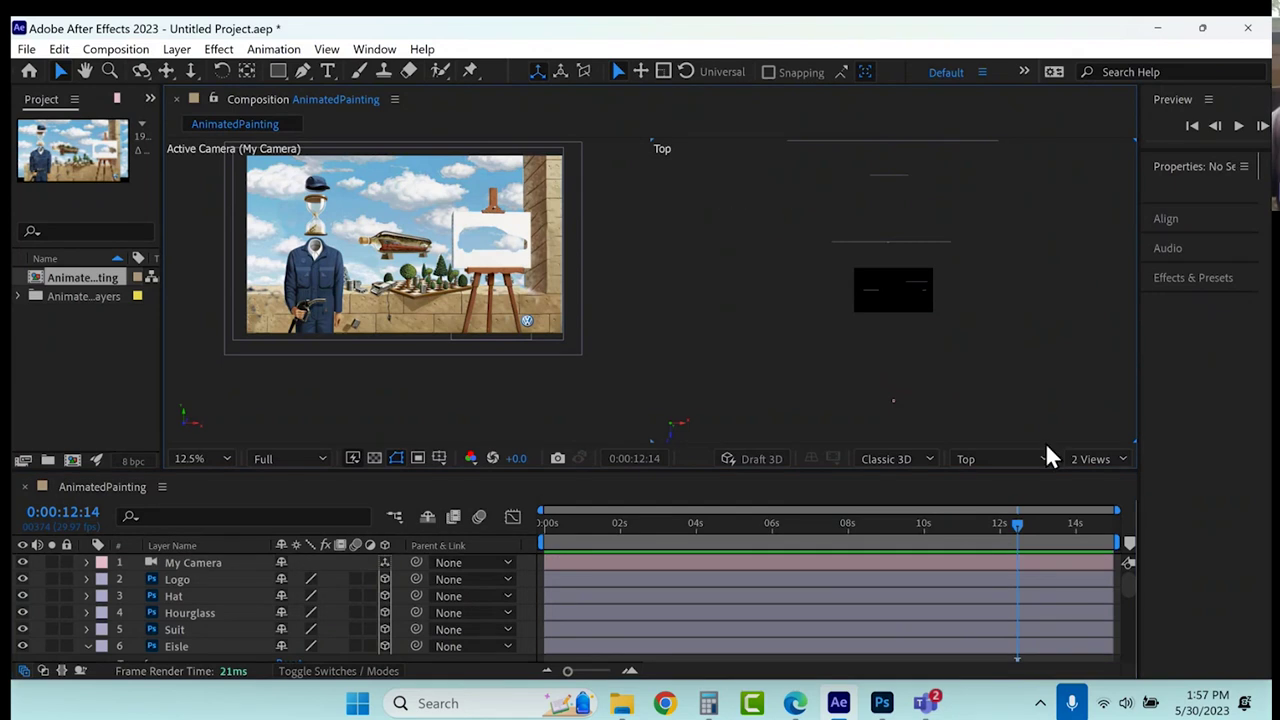
{"action": "left_click", "coordinate": [1024, 458]}
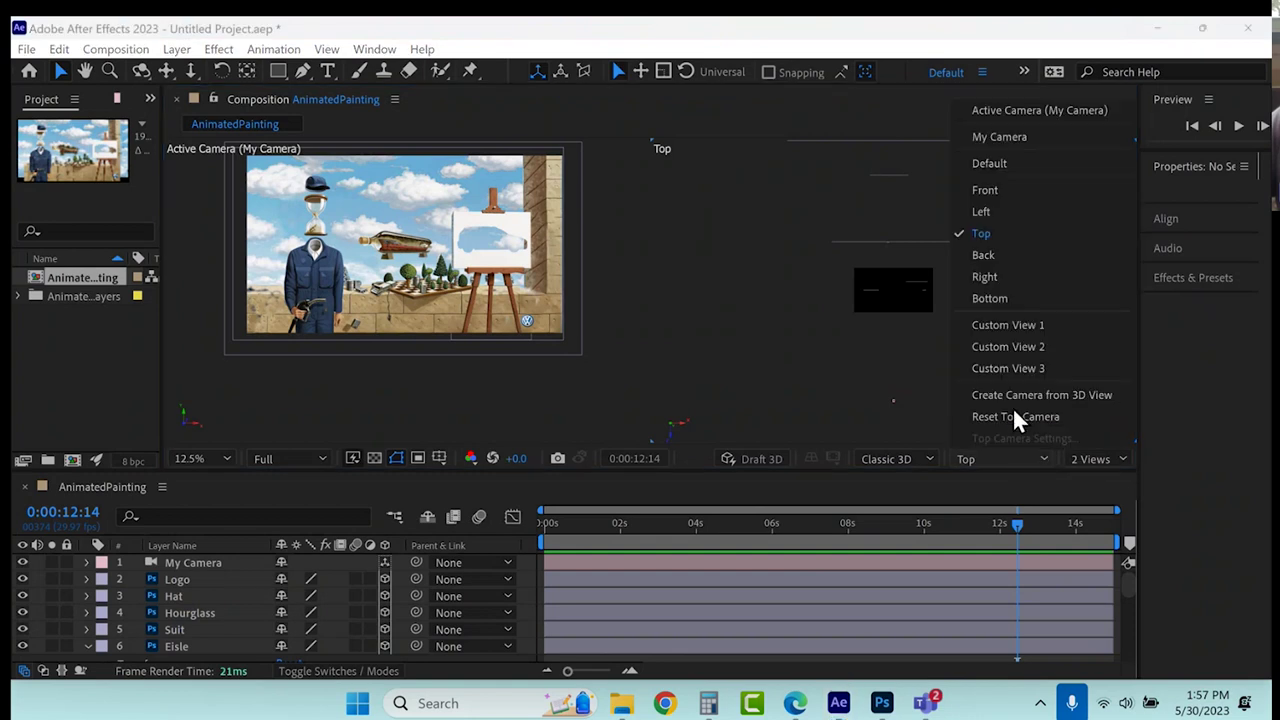
{"action": "left_click", "coordinate": [999, 163]}
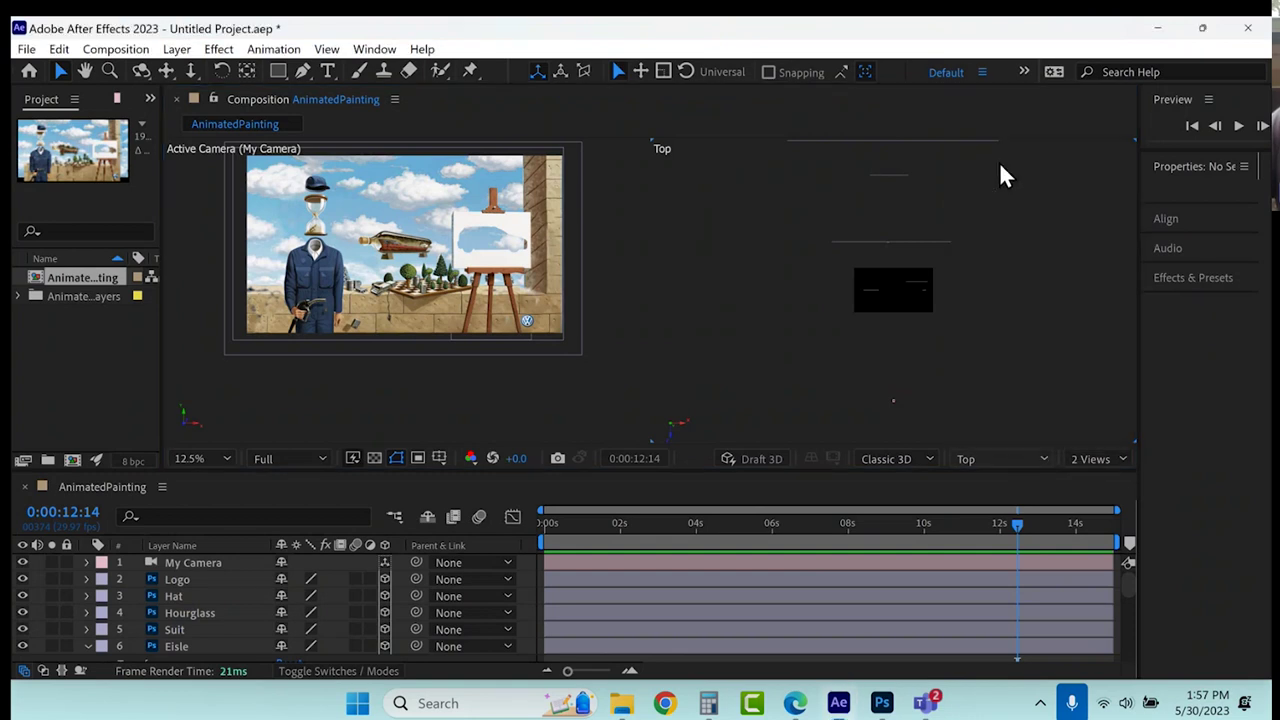
{"action": "key", "text": "period"}
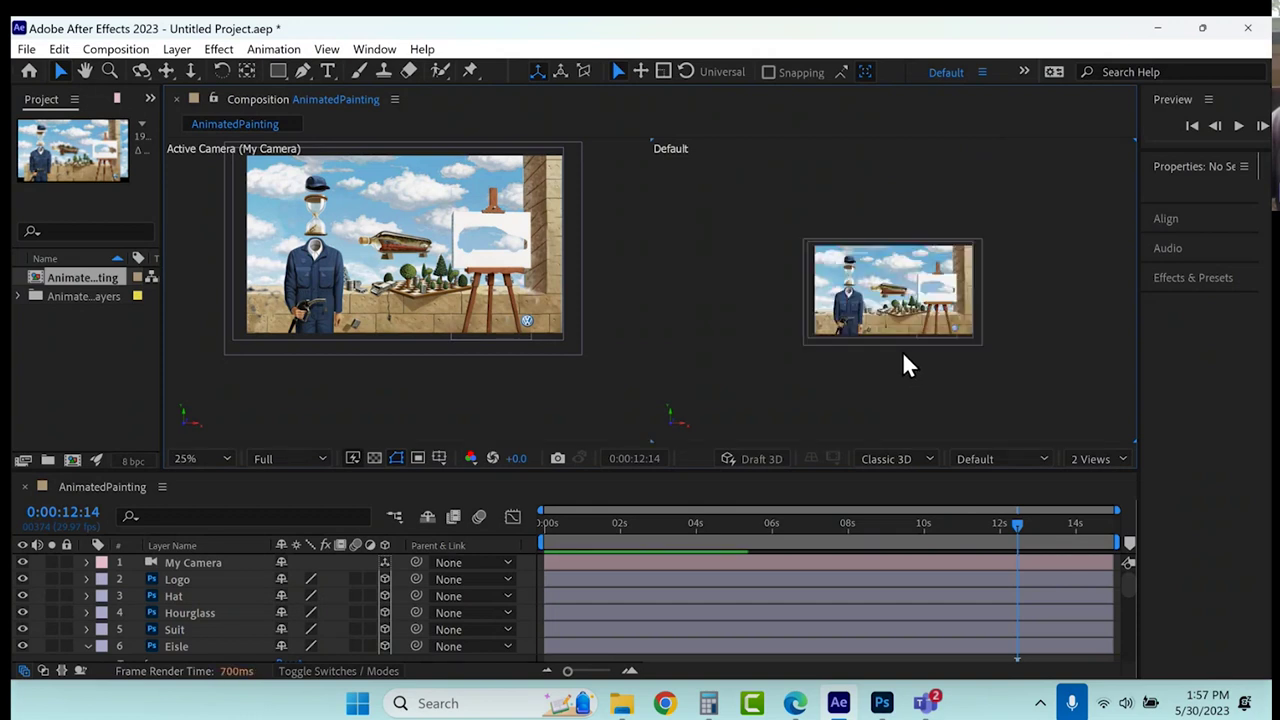
{"action": "key", "text": "period"}
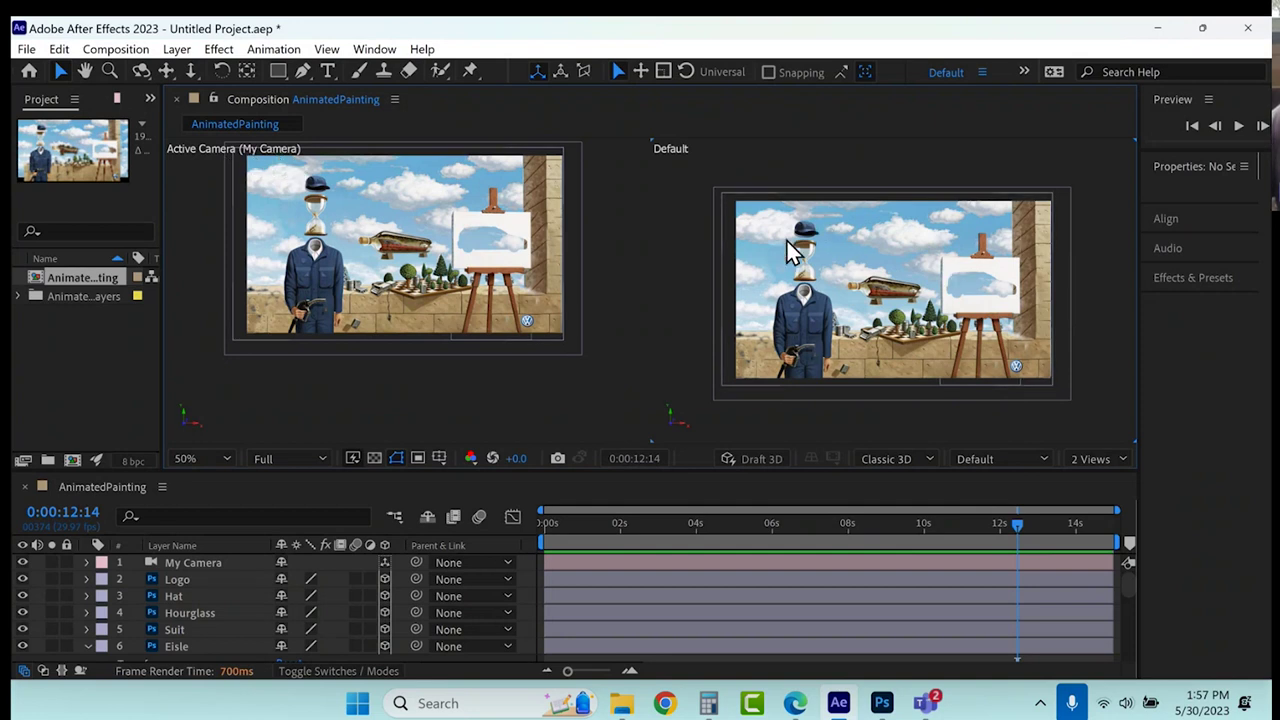
Orbit and pan the Default view until the painting's layers appear separated in depth.
{"action": "left_click", "coordinate": [143, 71]}
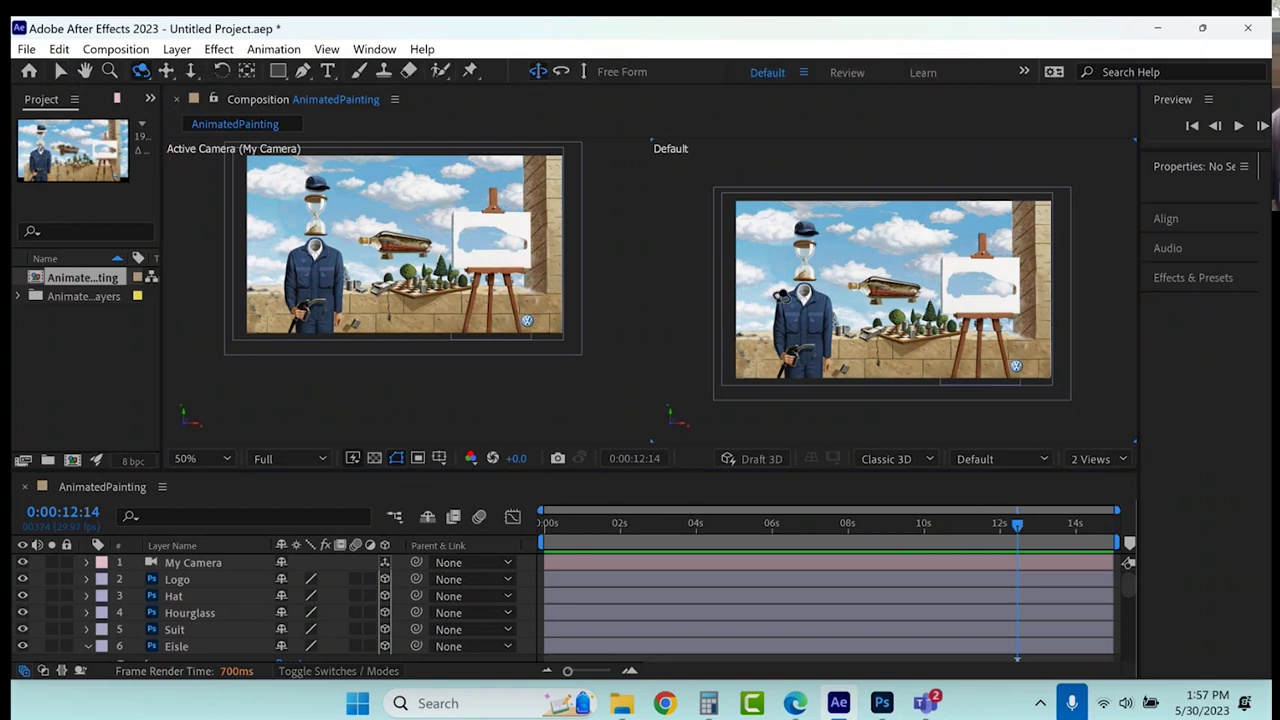
{"action": "mouse_move", "coordinate": [796, 299]}
{"action": "left_mouse_down"}
{"action": "mouse_move", "coordinate": [805, 315]}
{"action": "mouse_move", "coordinate": [750, 270]}
{"action": "mouse_move", "coordinate": [428, 134]}
{"action": "left_mouse_up"}
{"action": "key", "text": "h"}
{"action": "left_click_drag", "start_coordinate": [780, 232], "coordinate": [760, 215]}
{"action": "key", "text": "c"}
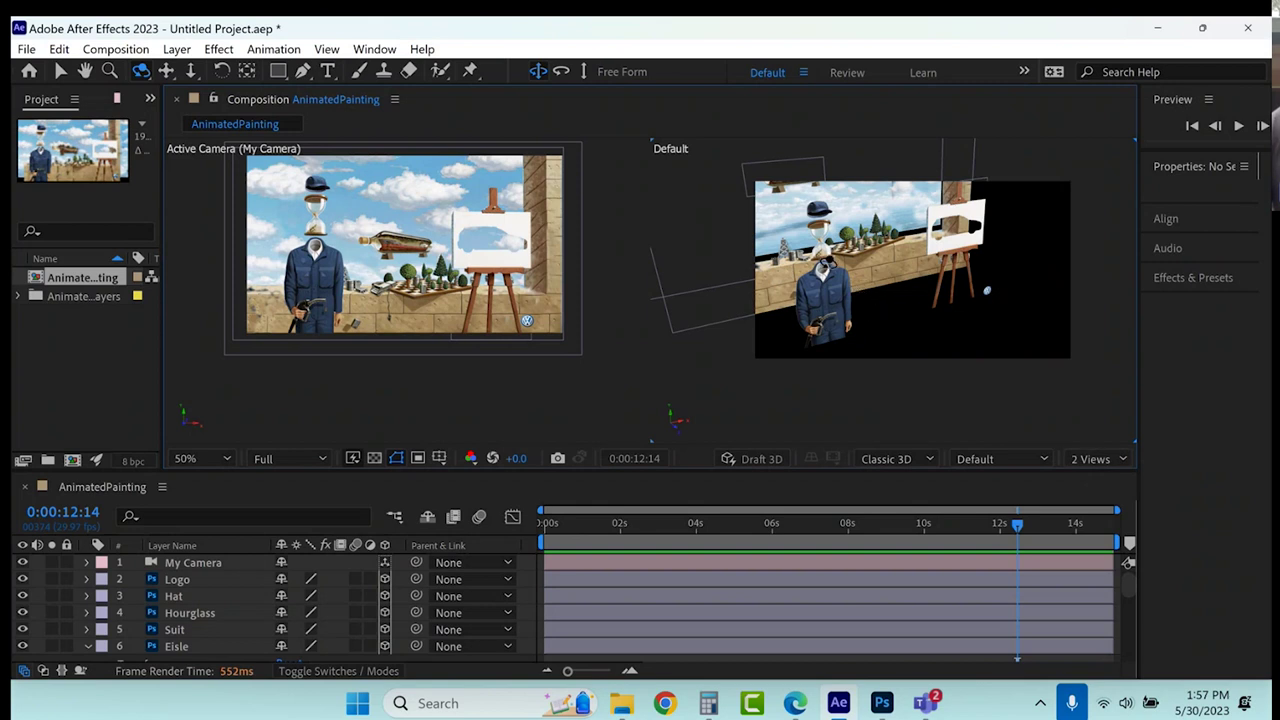
{"action": "left_click_drag", "start_coordinate": [987, 291], "coordinate": [1020, 292]}
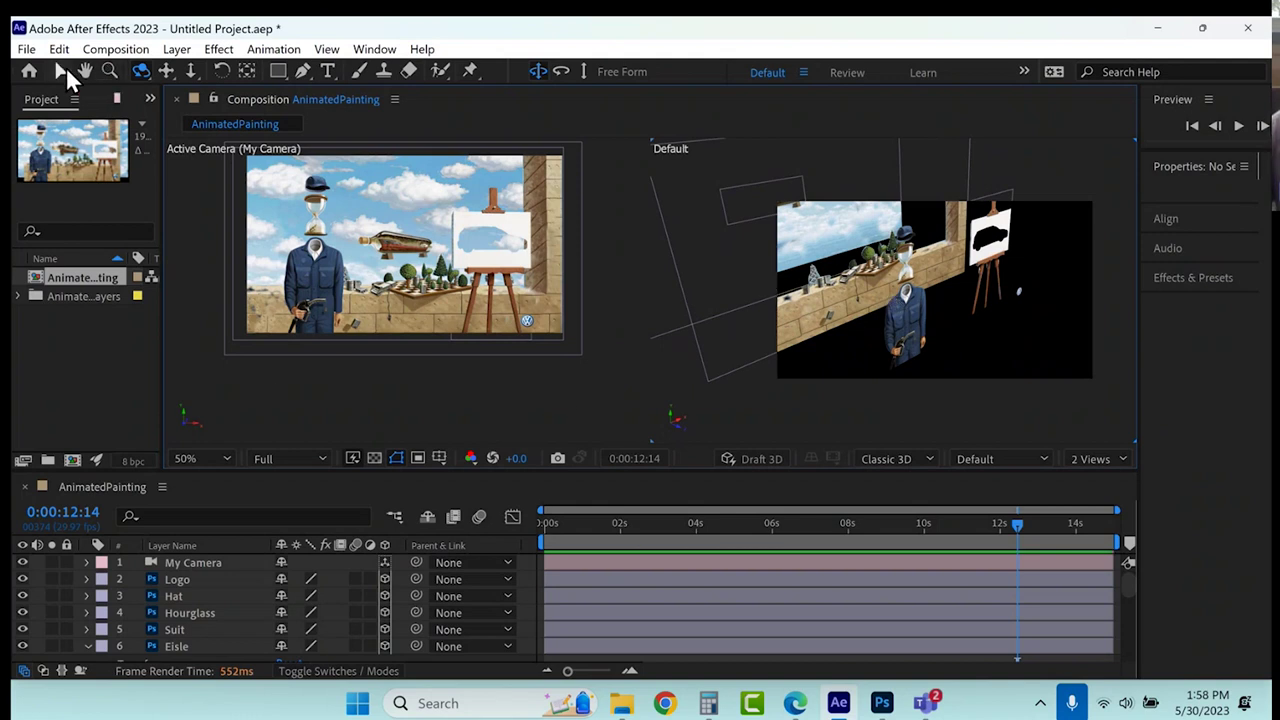
Select the Hourglass layer, nudge it along its depth axis, then deselect it.
{"action": "left_click", "coordinate": [64, 70]}
{"action": "left_click", "coordinate": [316, 216]}
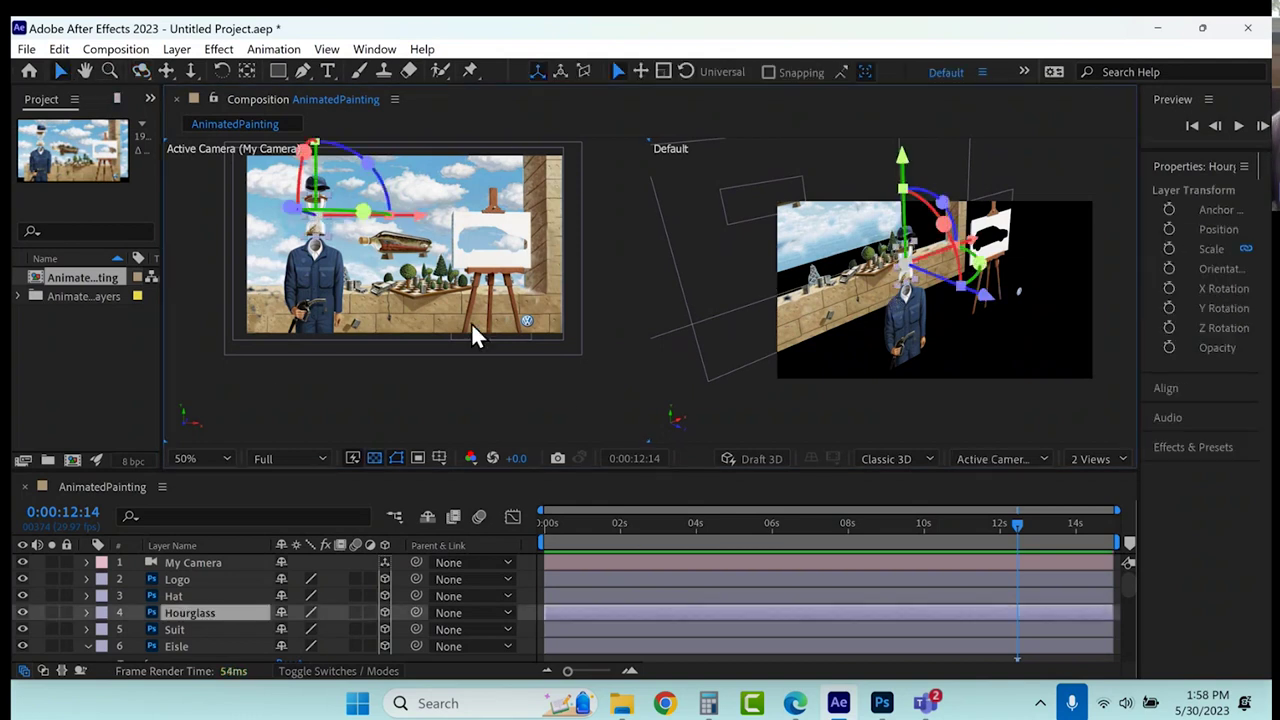
{"action": "left_click_drag", "start_coordinate": [1000, 310], "coordinate": [1002, 312]}
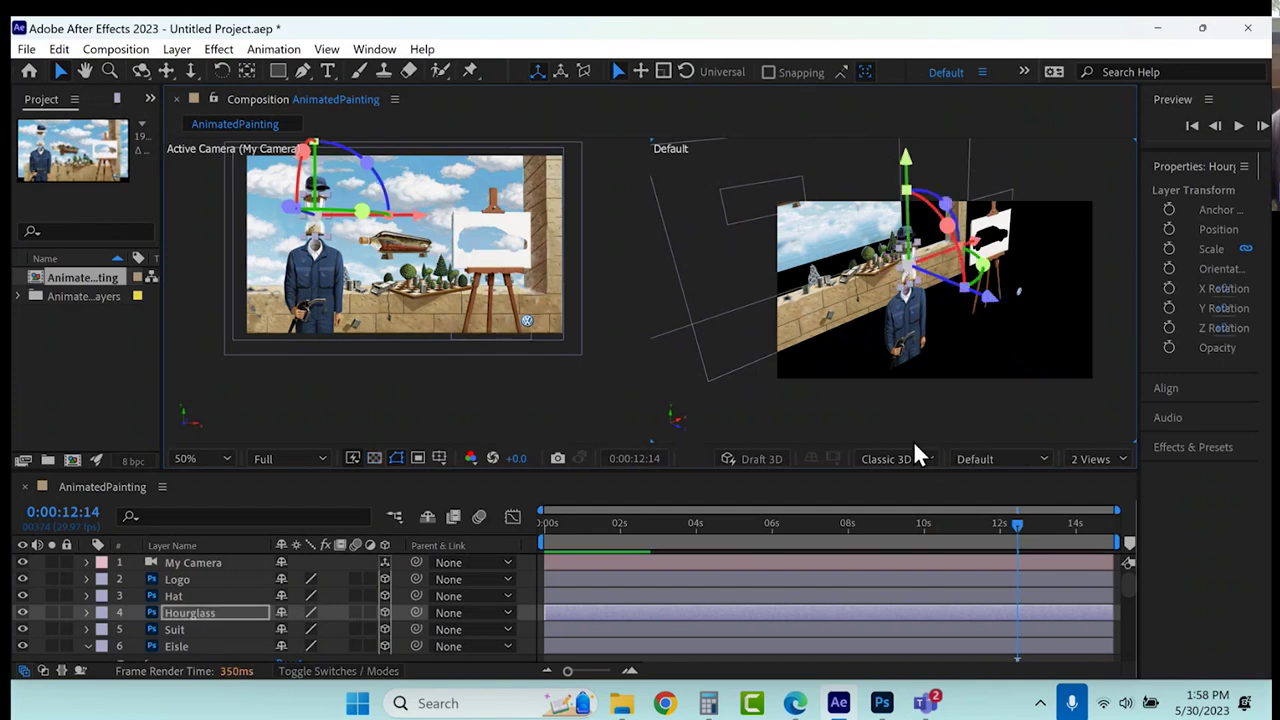
{"action": "left_click", "coordinate": [595, 288]}
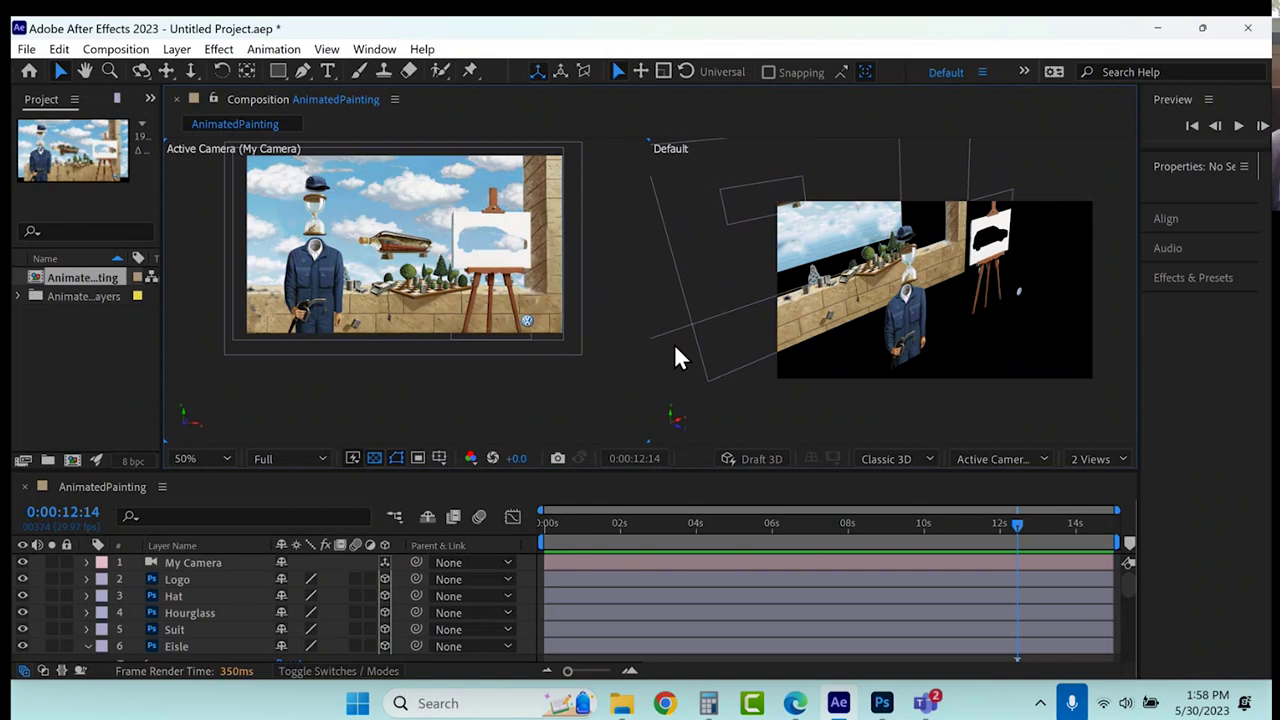
Set the second viewer's 3D view to Top.
{"action": "left_click", "coordinate": [890, 384]}
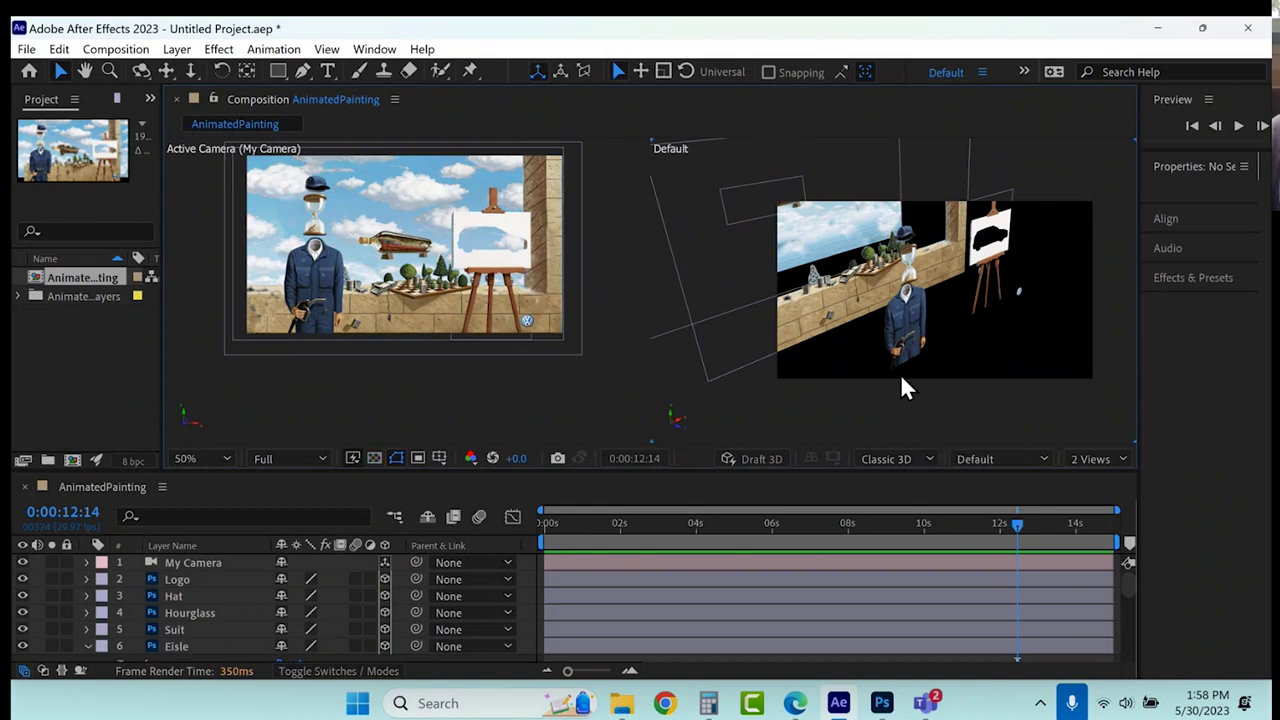
{"action": "left_click", "coordinate": [985, 460]}
{"action": "left_click", "coordinate": [1001, 237]}
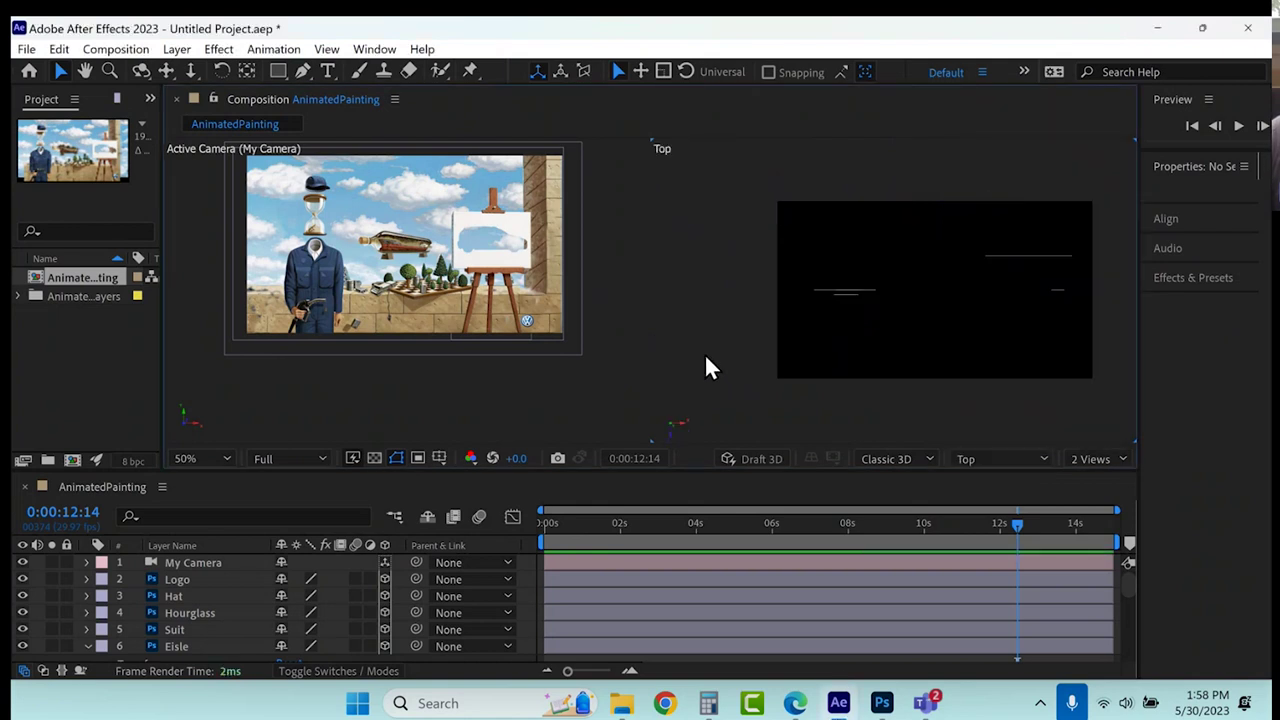
At 0:00:00:00, set starting Point of Interest and Position keyframes on My Camera.
{"action": "left_click", "coordinate": [168, 563]}
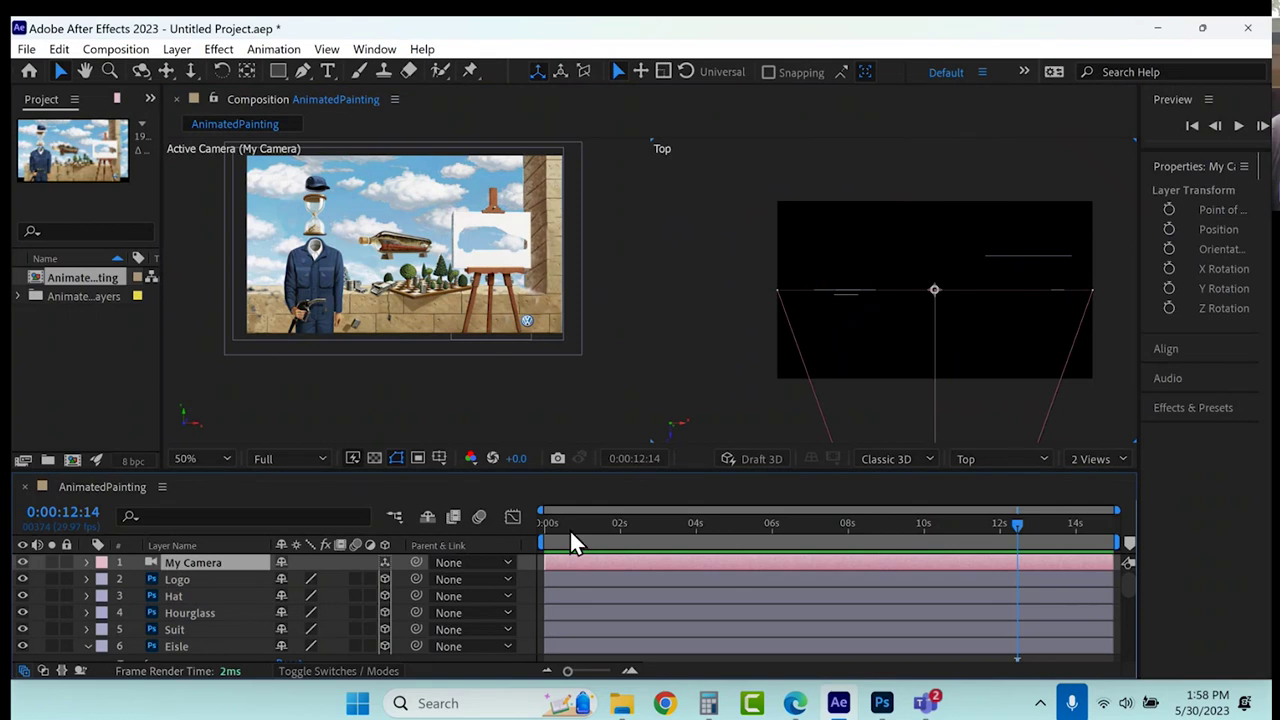
{"action": "left_click_drag", "start_coordinate": [569, 522], "coordinate": [510, 510]}
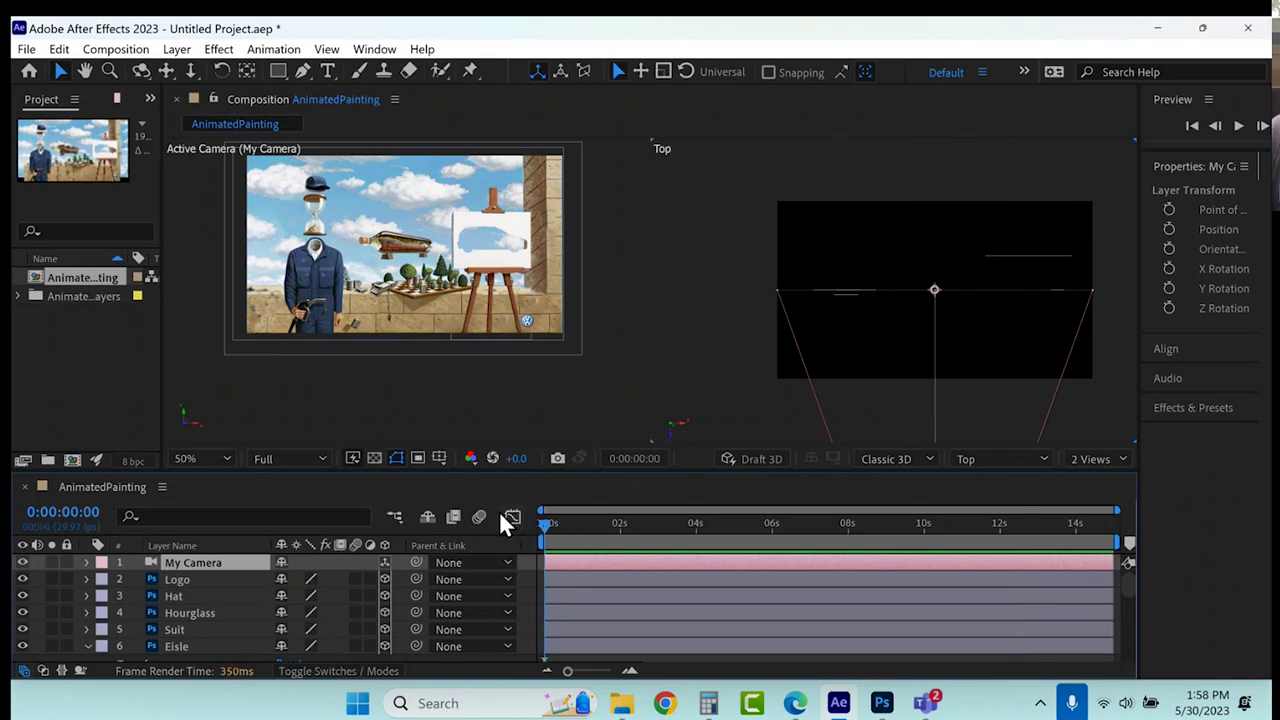
{"action": "key", "text": "comma"}
{"action": "key", "text": "comma"}
{"action": "key", "text": "comma"}
{"action": "key", "text": "comma"}
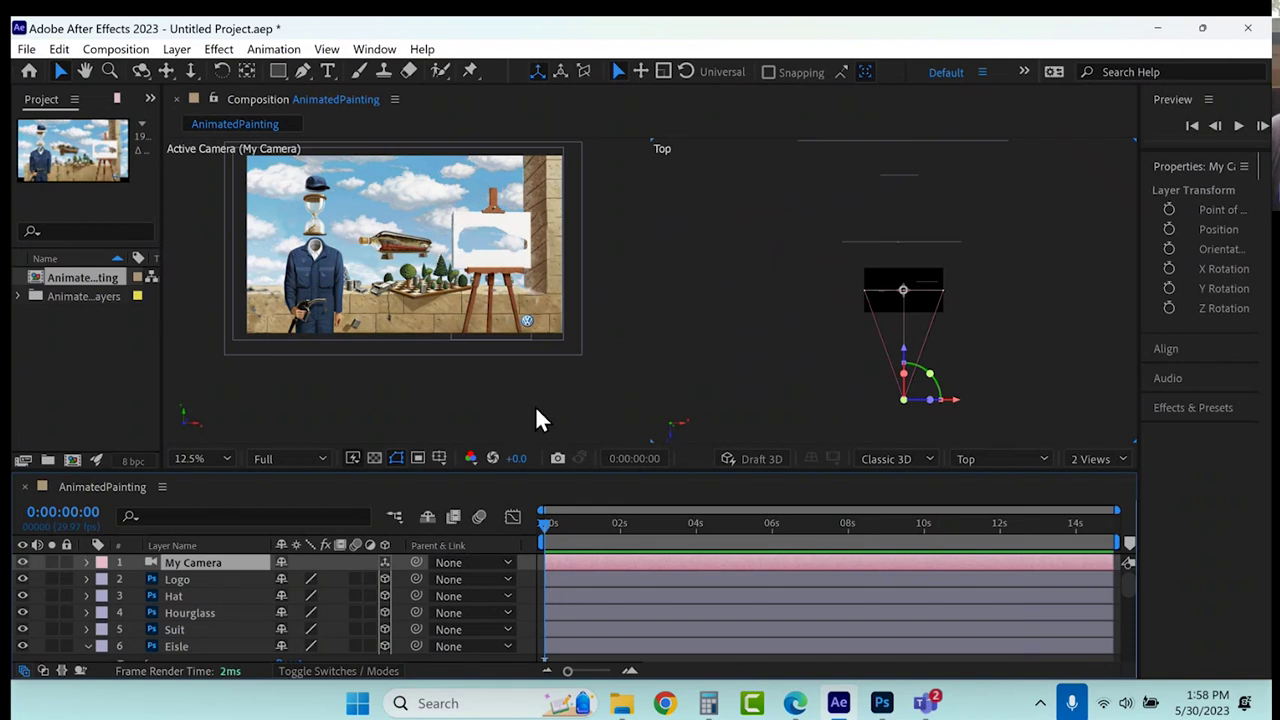
{"action": "left_click", "coordinate": [86, 562]}
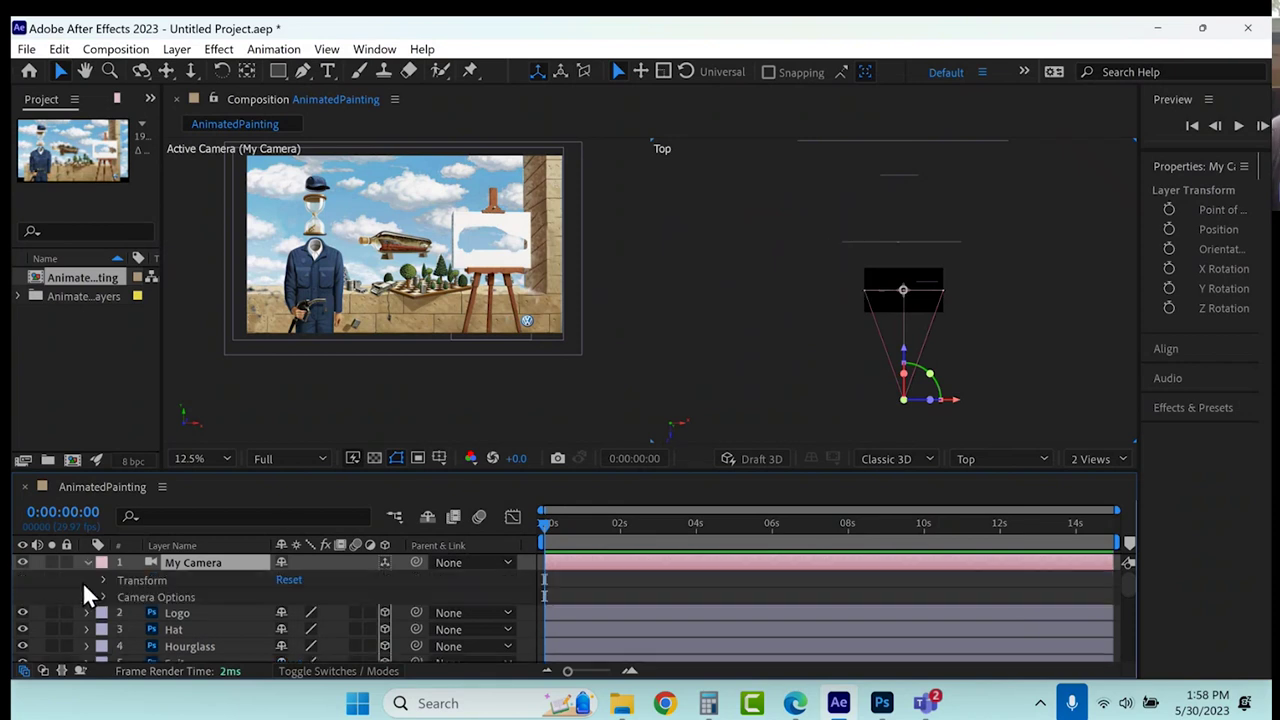
{"action": "left_click", "coordinate": [104, 580]}
{"action": "left_click", "coordinate": [136, 580]}
{"action": "left_click", "coordinate": [136, 596]}
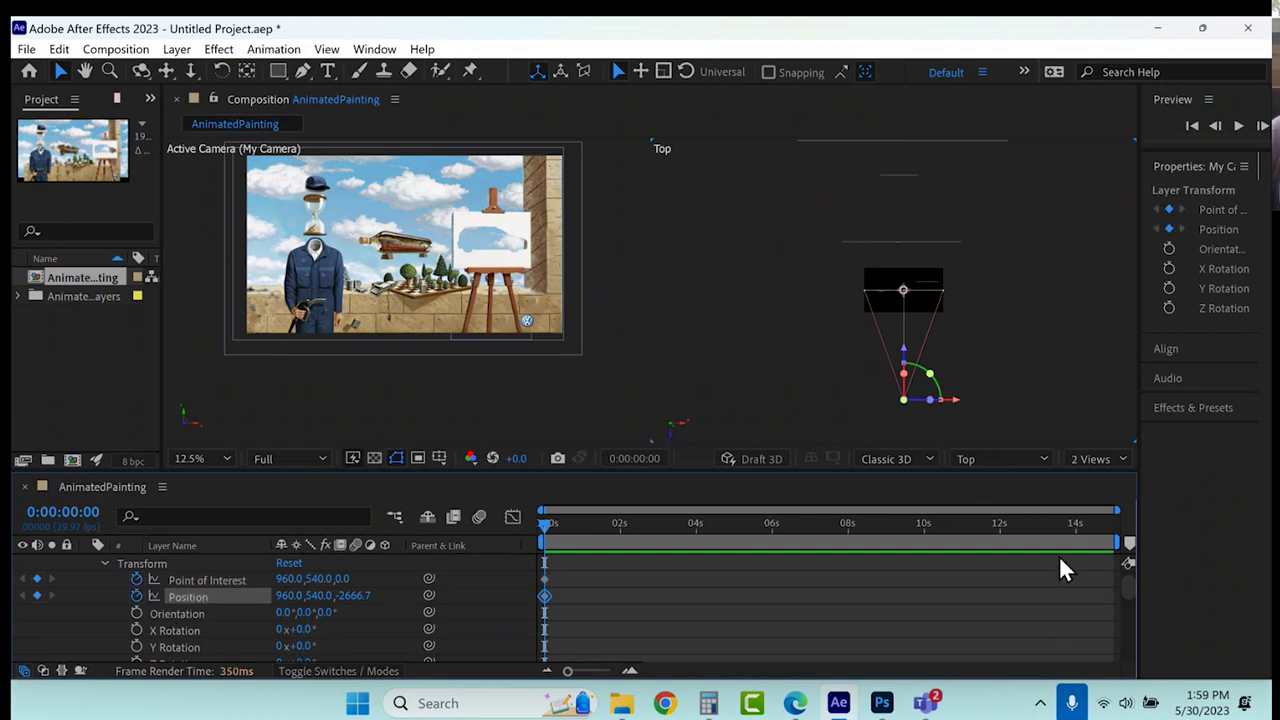
At 0:00:14:29, push the camera forward along Z to 485.3 toward the bottle.
{"action": "left_click", "coordinate": [689, 530]}
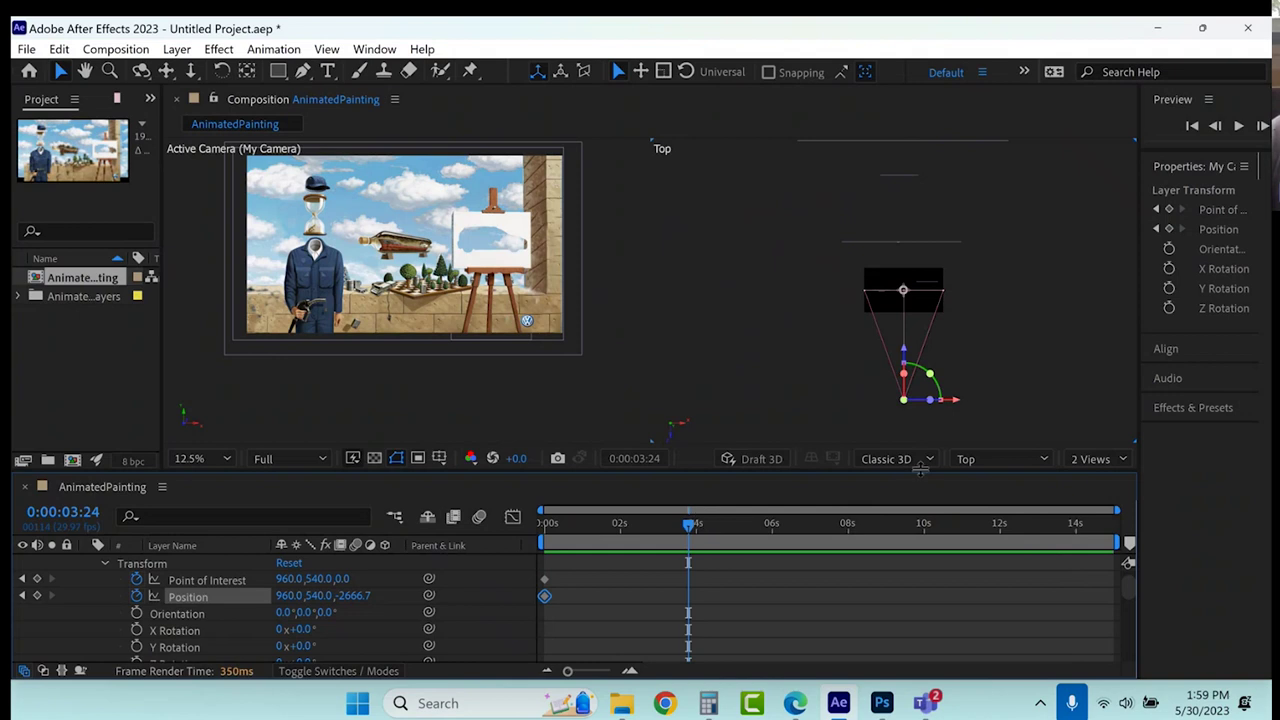
{"action": "left_click", "coordinate": [1000, 528]}
{"action": "left_click_drag", "start_coordinate": [1026, 528], "coordinate": [1121, 535]}
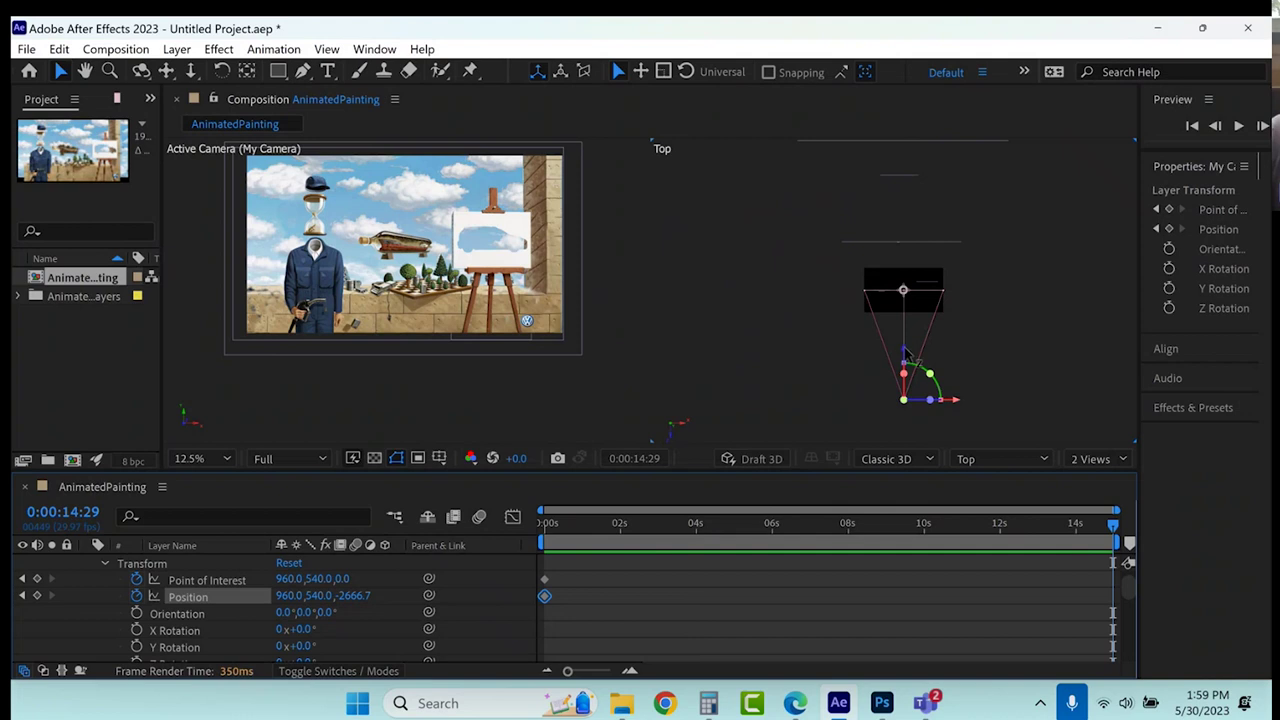
{"action": "left_click_drag", "start_coordinate": [908, 352], "coordinate": [879, 224]}
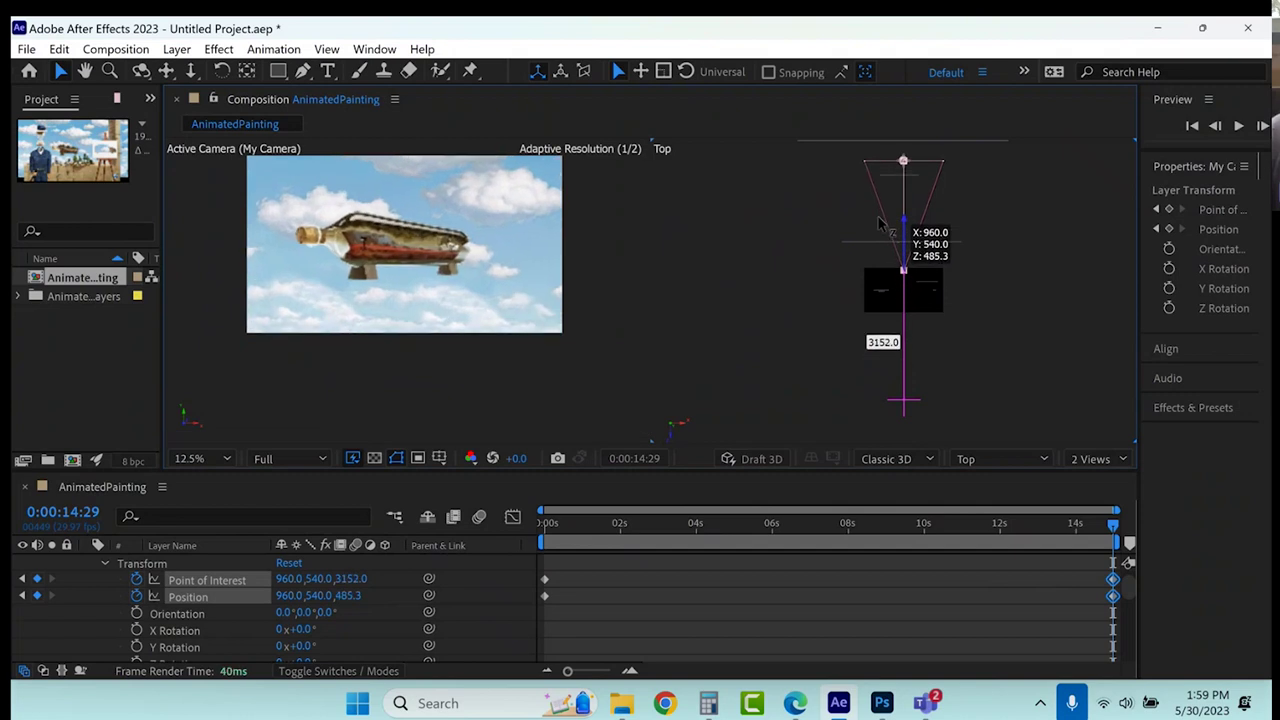
Pan the camera's end framing so the bottle sits up-left, undoing a test orbit.
{"action": "left_click_drag", "start_coordinate": [886, 341], "coordinate": [886, 342]}
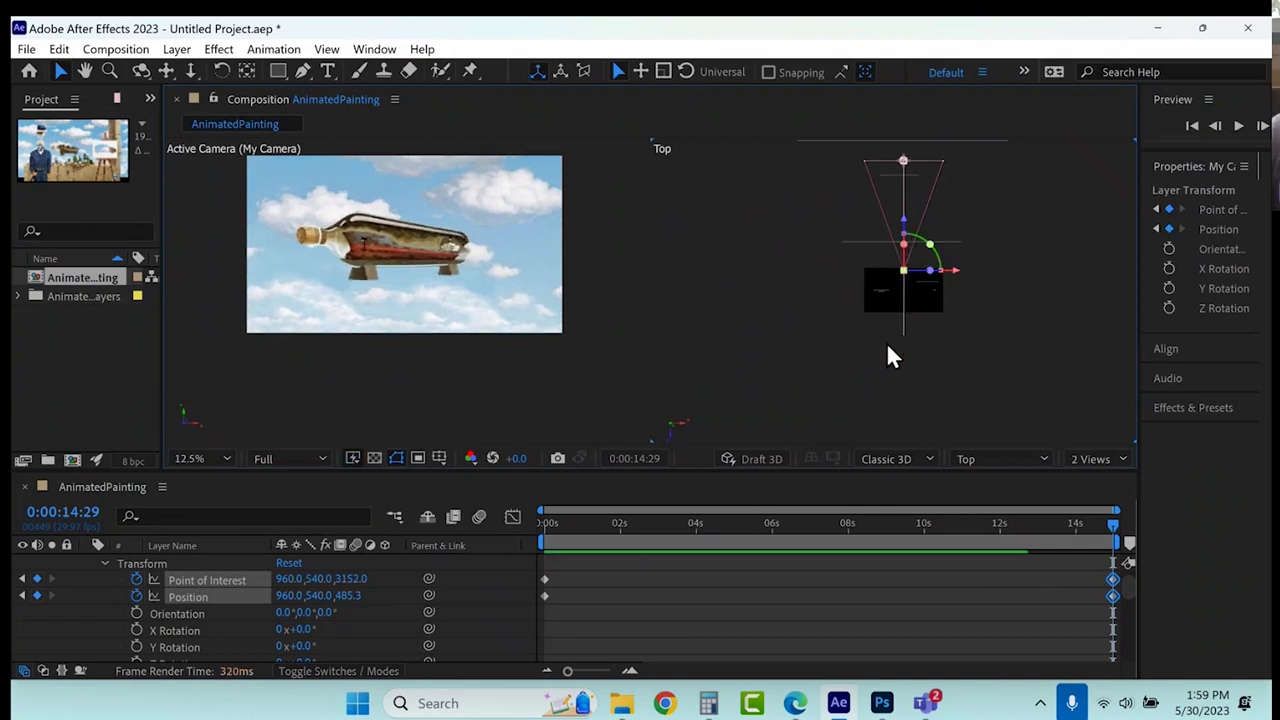
{"action": "left_click", "coordinate": [166, 75]}
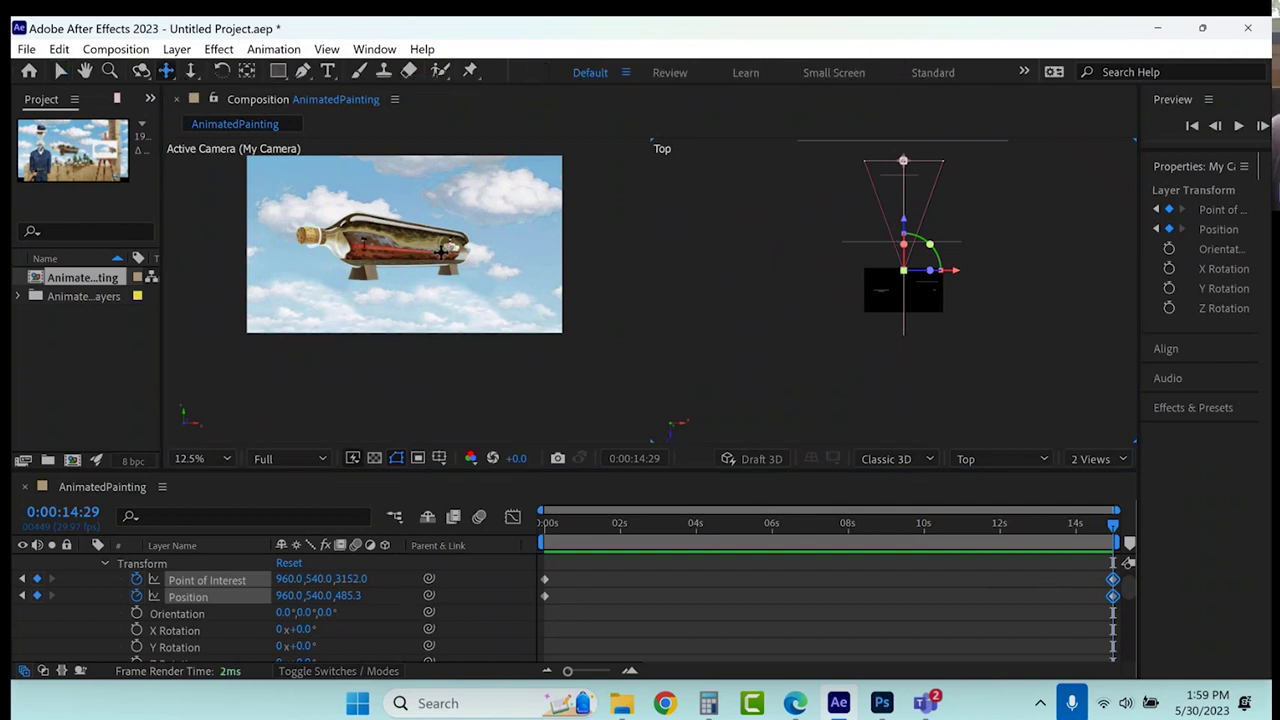
{"action": "left_click_drag", "start_coordinate": [407, 225], "coordinate": [414, 294]}
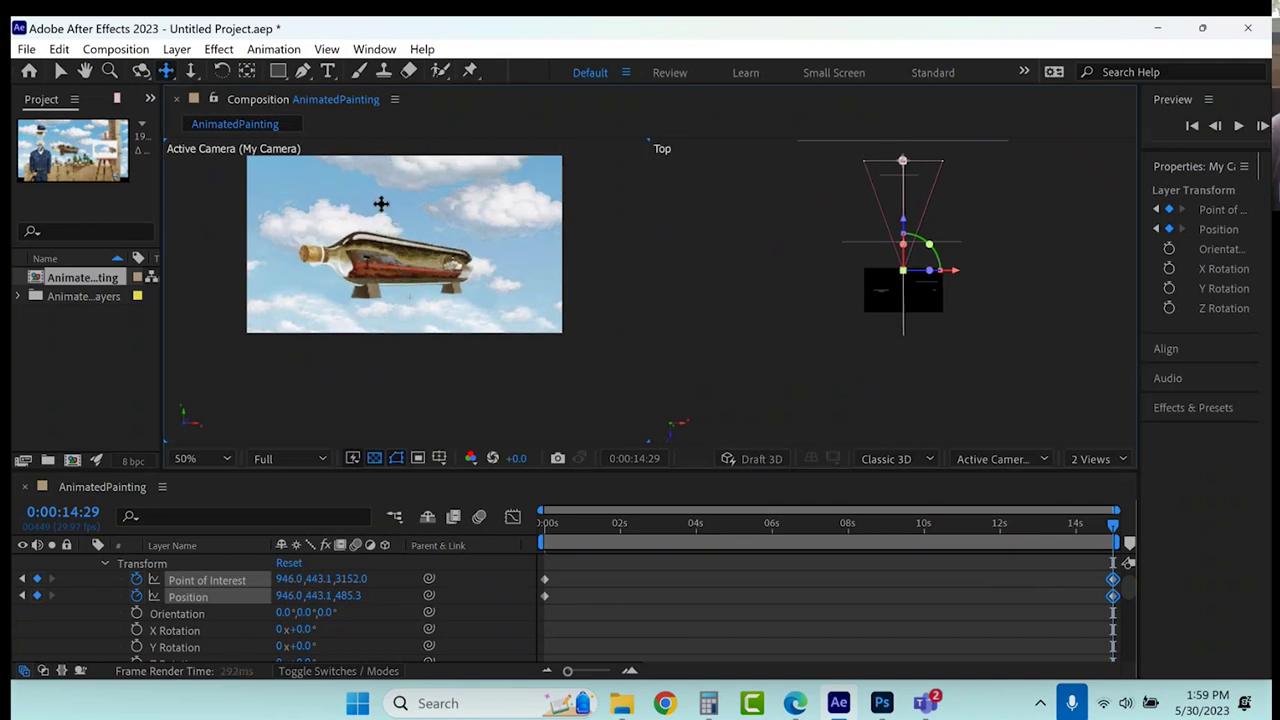
{"action": "left_click_drag", "start_coordinate": [380, 206], "coordinate": [331, 212]}
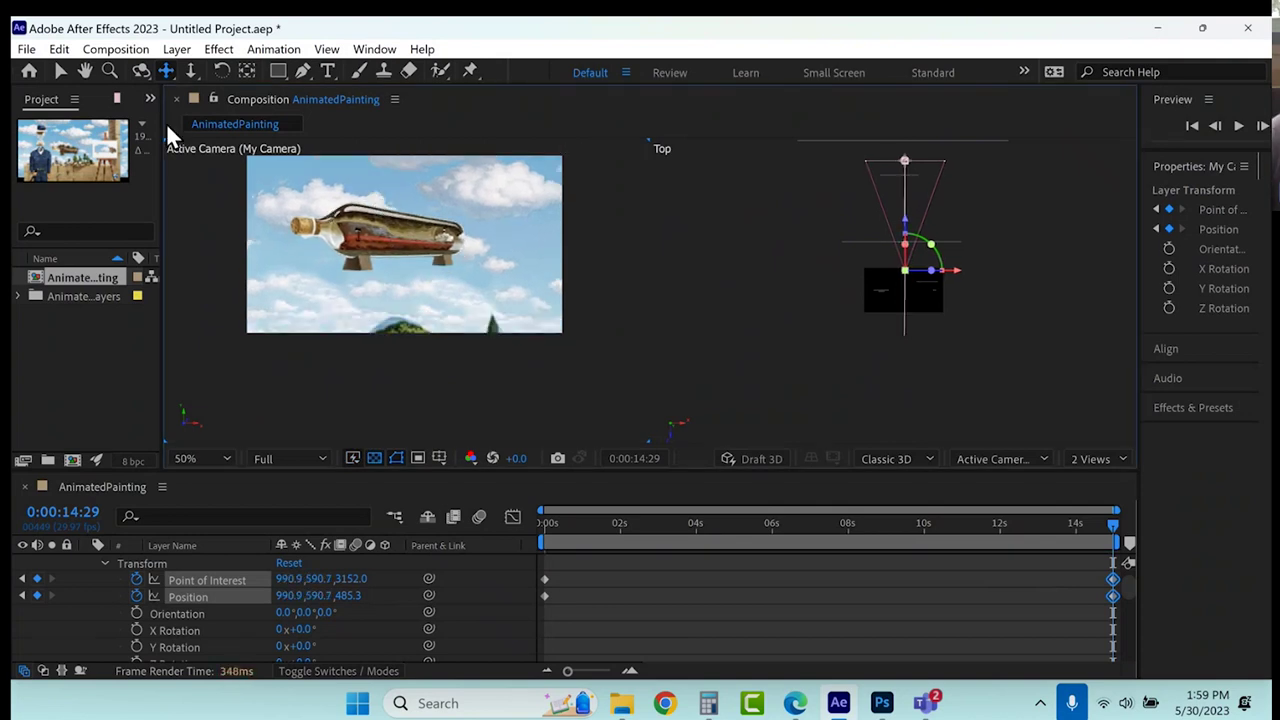
{"action": "left_click", "coordinate": [143, 76]}
{"action": "left_click_drag", "start_coordinate": [400, 245], "coordinate": [631, 336]}
{"action": "key", "text": "ctrl+z"}
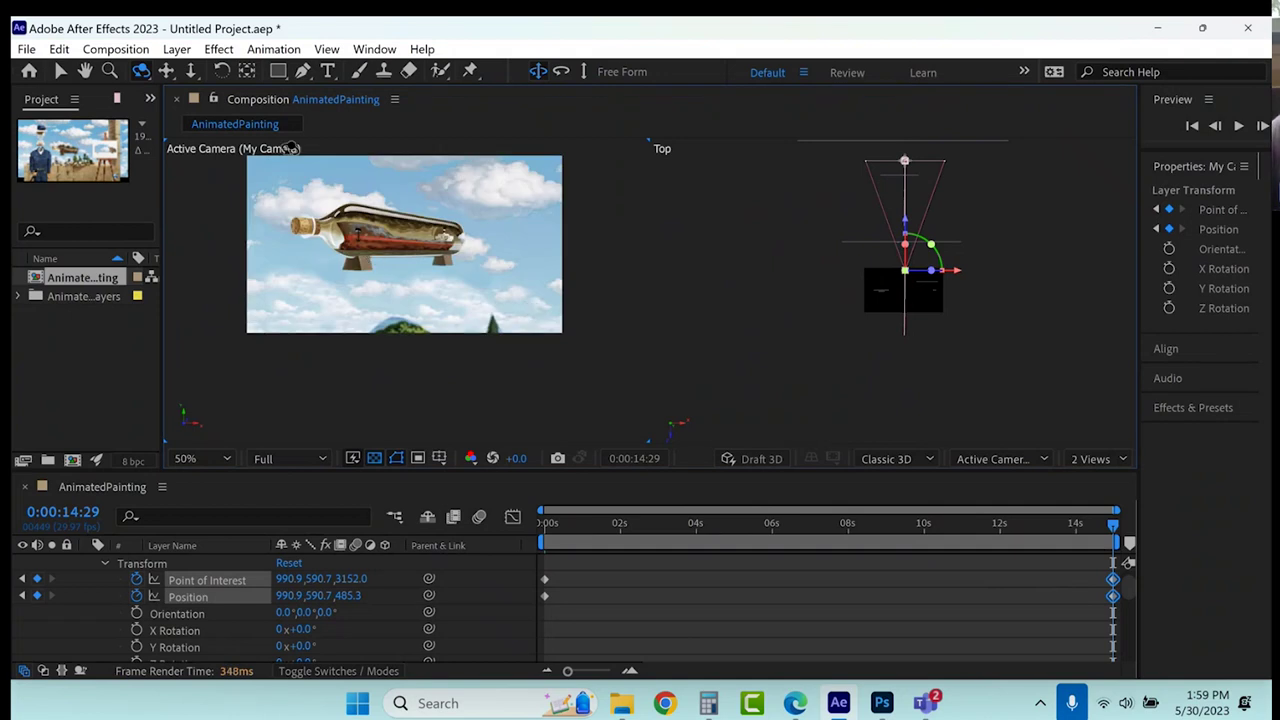
Scrub the timeline between roughly 0 and 5 seconds to preview the camera push-in.
{"action": "left_click", "coordinate": [191, 71]}
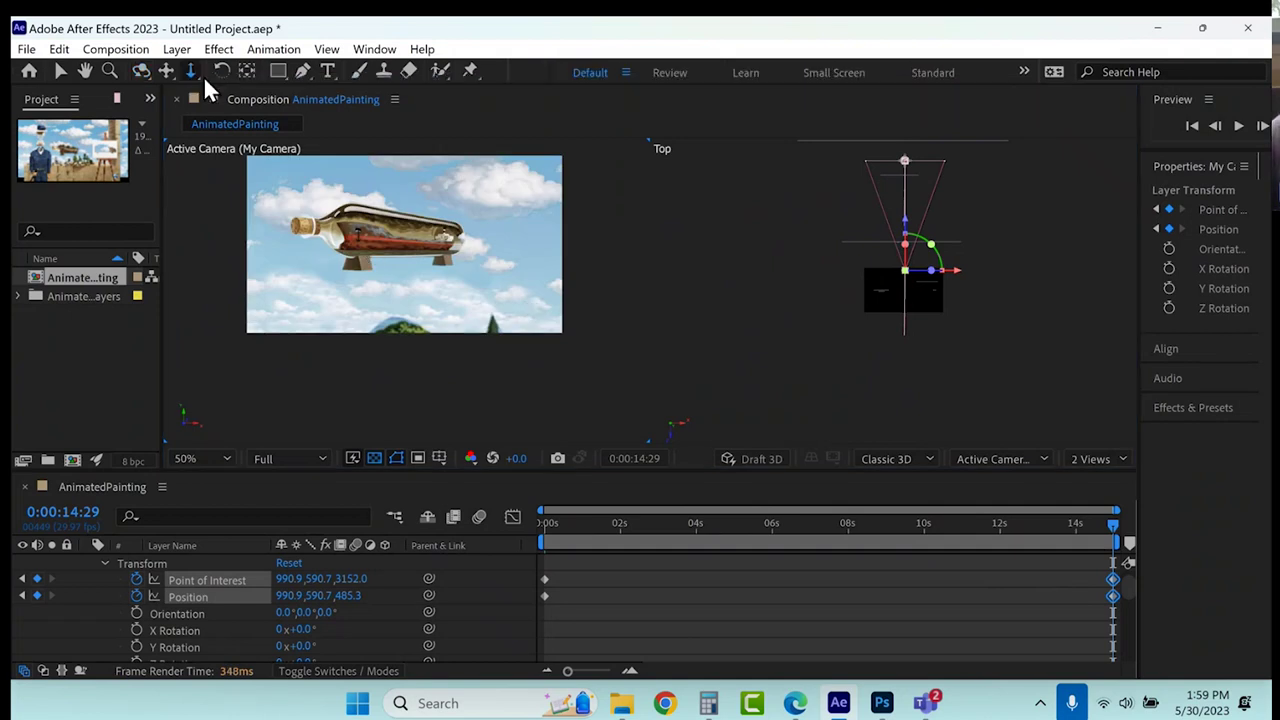
{"action": "left_click", "coordinate": [681, 522]}
{"action": "left_click", "coordinate": [701, 524]}
{"action": "left_click", "coordinate": [563, 523]}
{"action": "left_click_drag", "start_coordinate": [697, 547], "coordinate": [918, 560]}
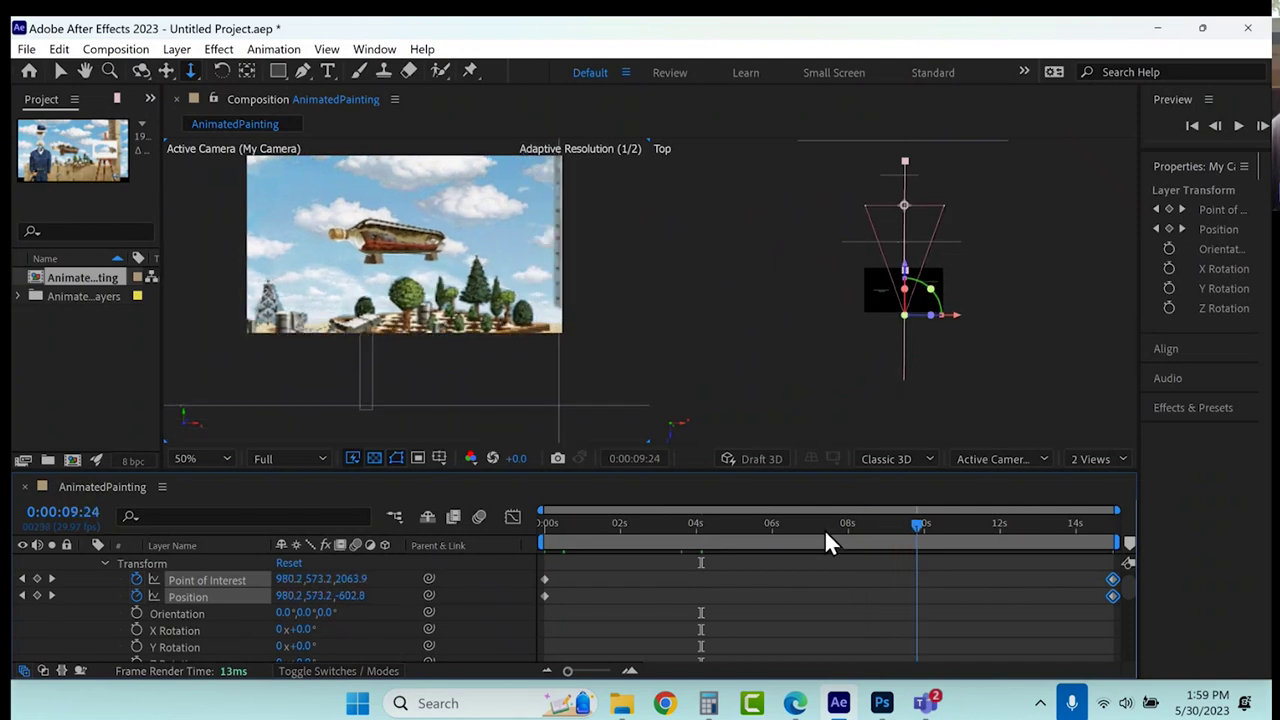
{"action": "left_click", "coordinate": [735, 524]}
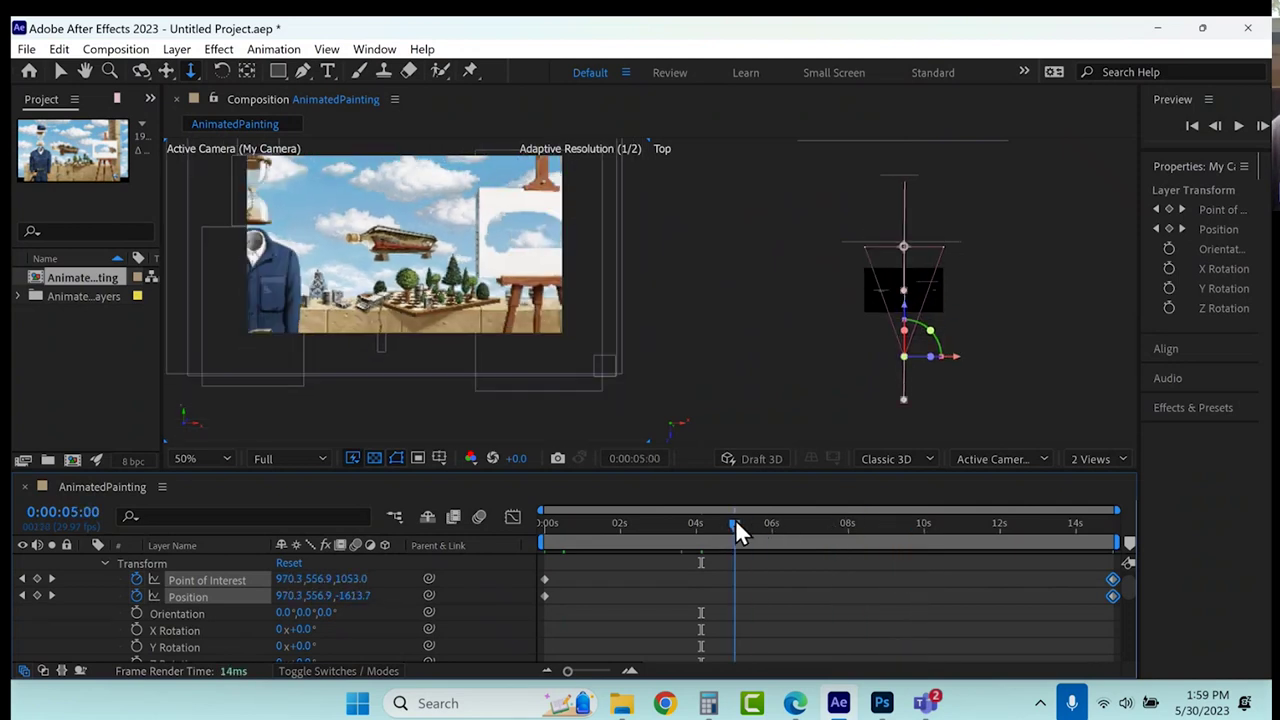
{"action": "left_click", "coordinate": [673, 521]}
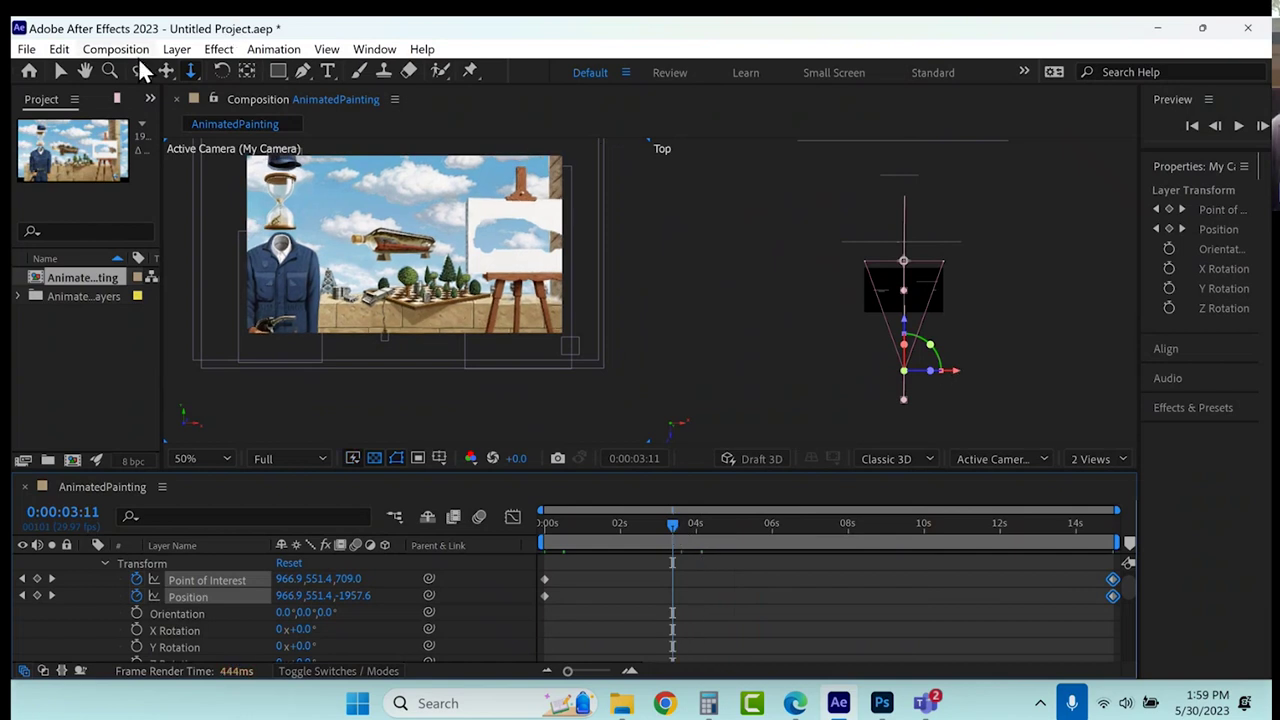
{"action": "left_click", "coordinate": [61, 71]}
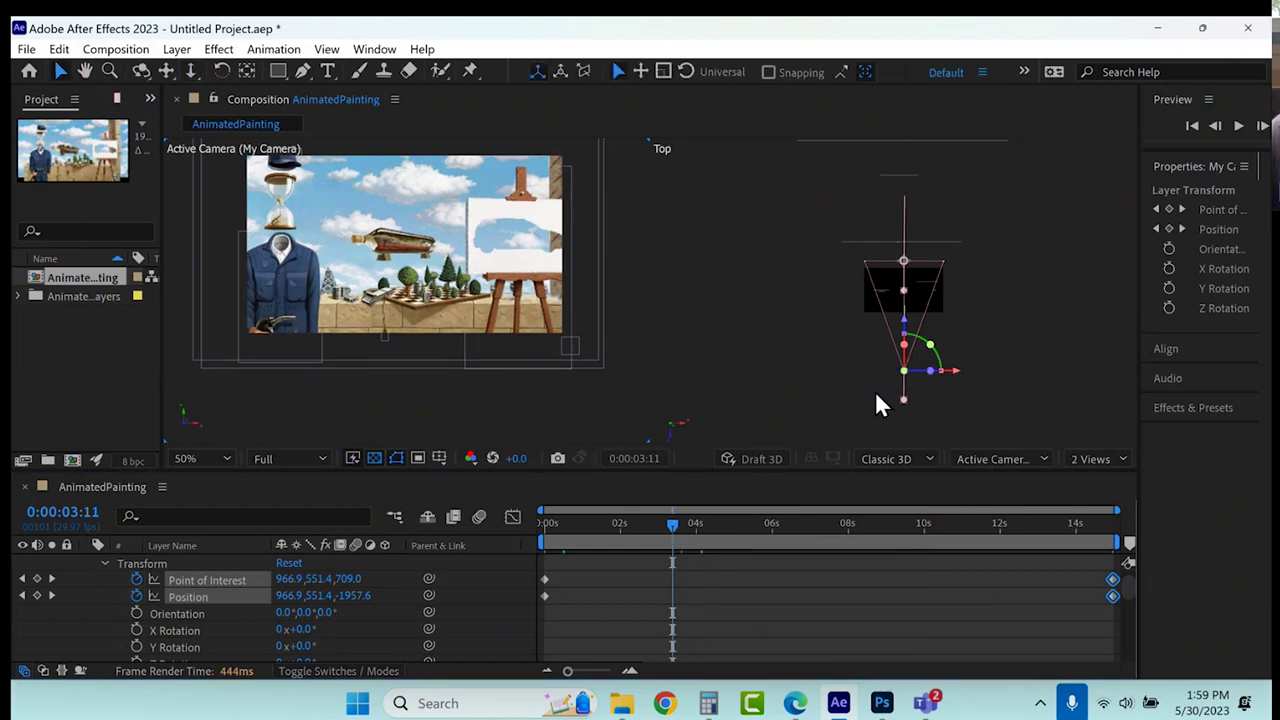
Adjust the camera's X position at 3:11, then pan it right toward the easel at 0:00:07:24.
{"action": "left_click_drag", "start_coordinate": [955, 376], "coordinate": [935, 380]}
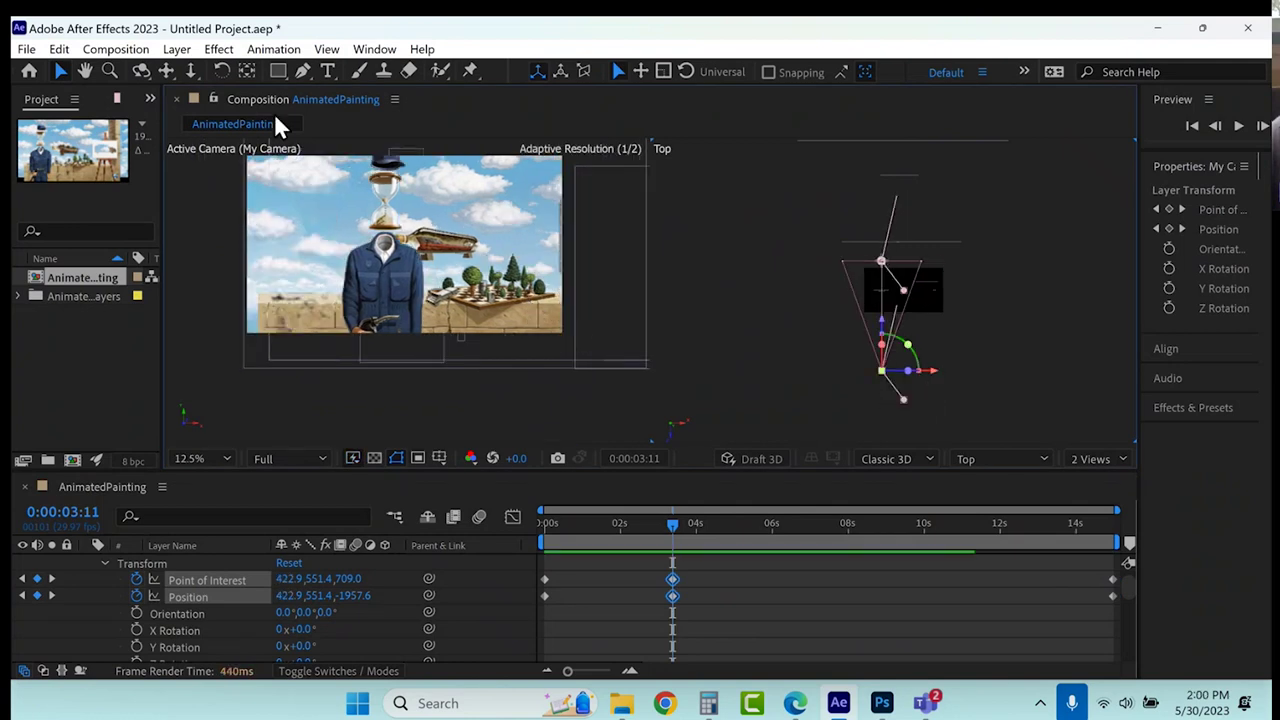
{"action": "left_click_drag", "start_coordinate": [930, 372], "coordinate": [942, 376]}
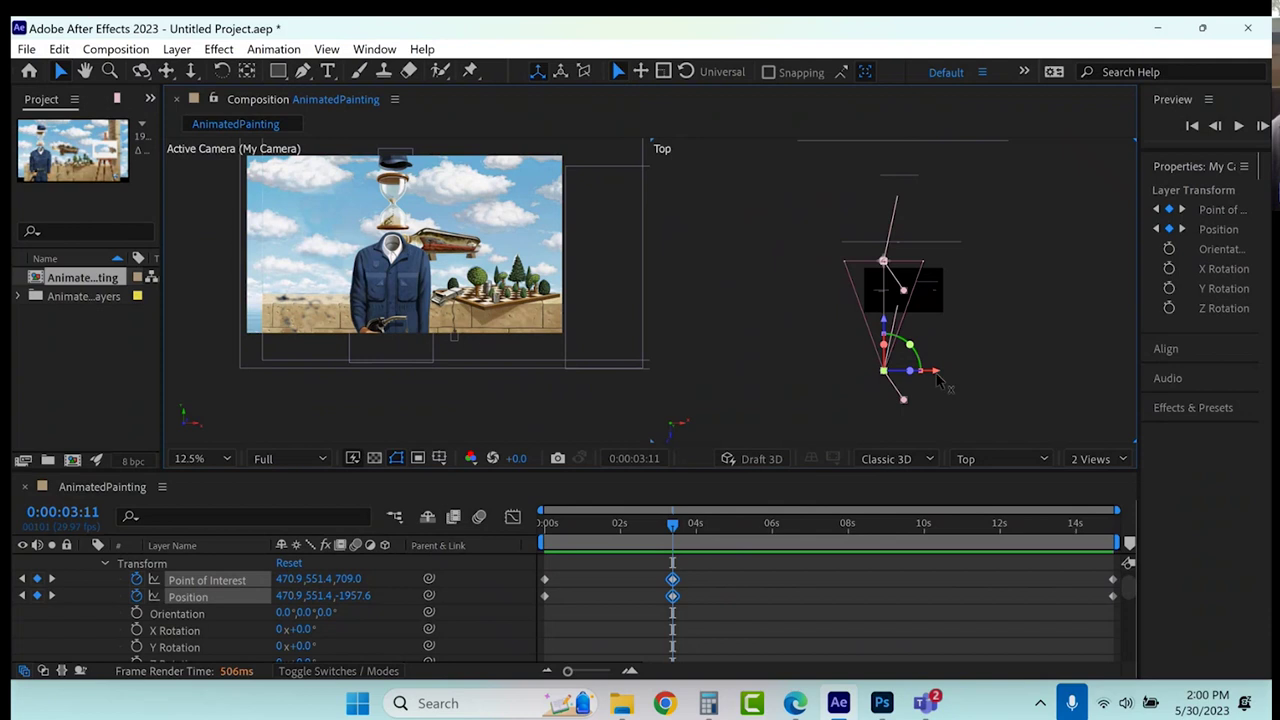
{"action": "left_click_drag", "start_coordinate": [937, 375], "coordinate": [942, 376]}
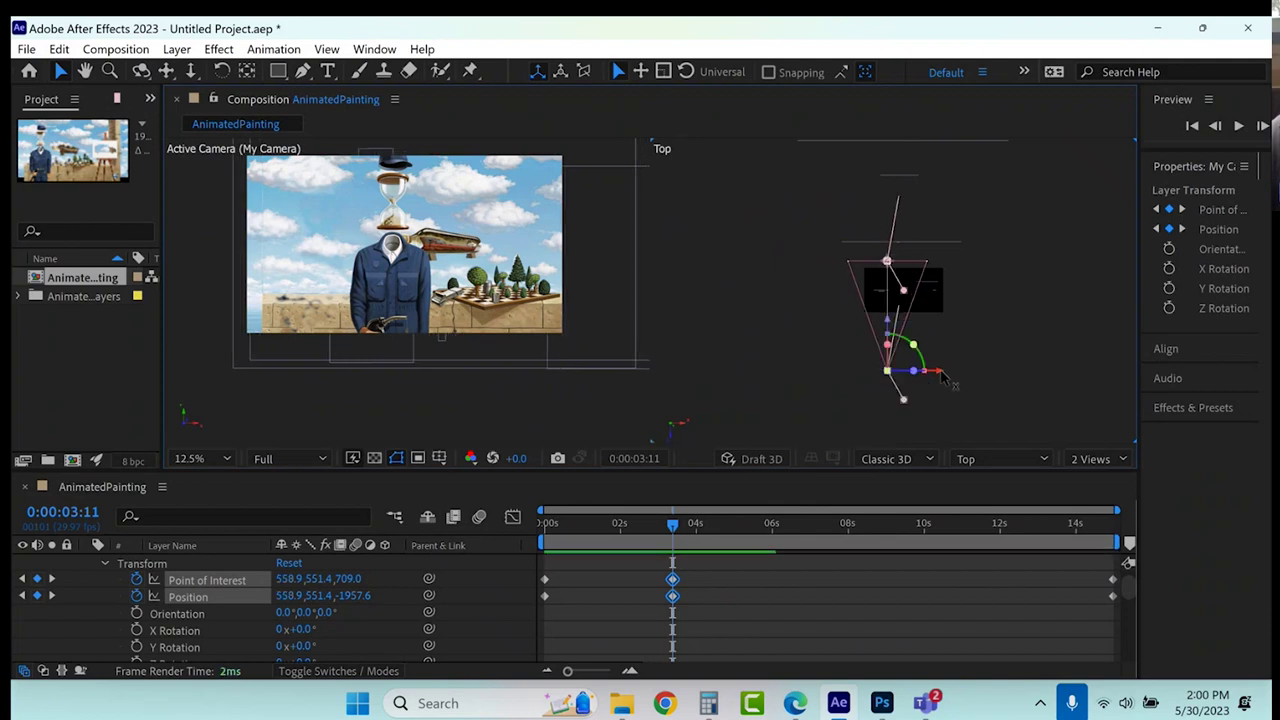
{"action": "left_click_drag", "start_coordinate": [942, 376], "coordinate": [948, 374]}
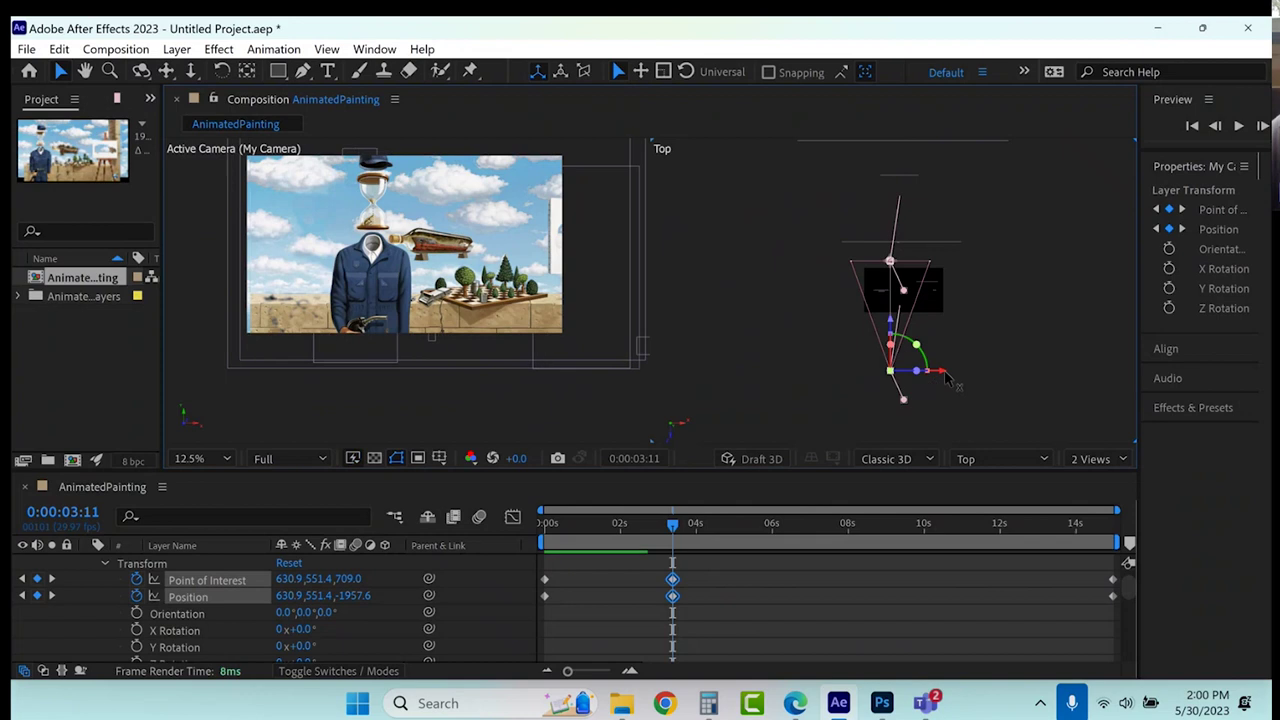
{"action": "left_click", "coordinate": [1004, 340]}
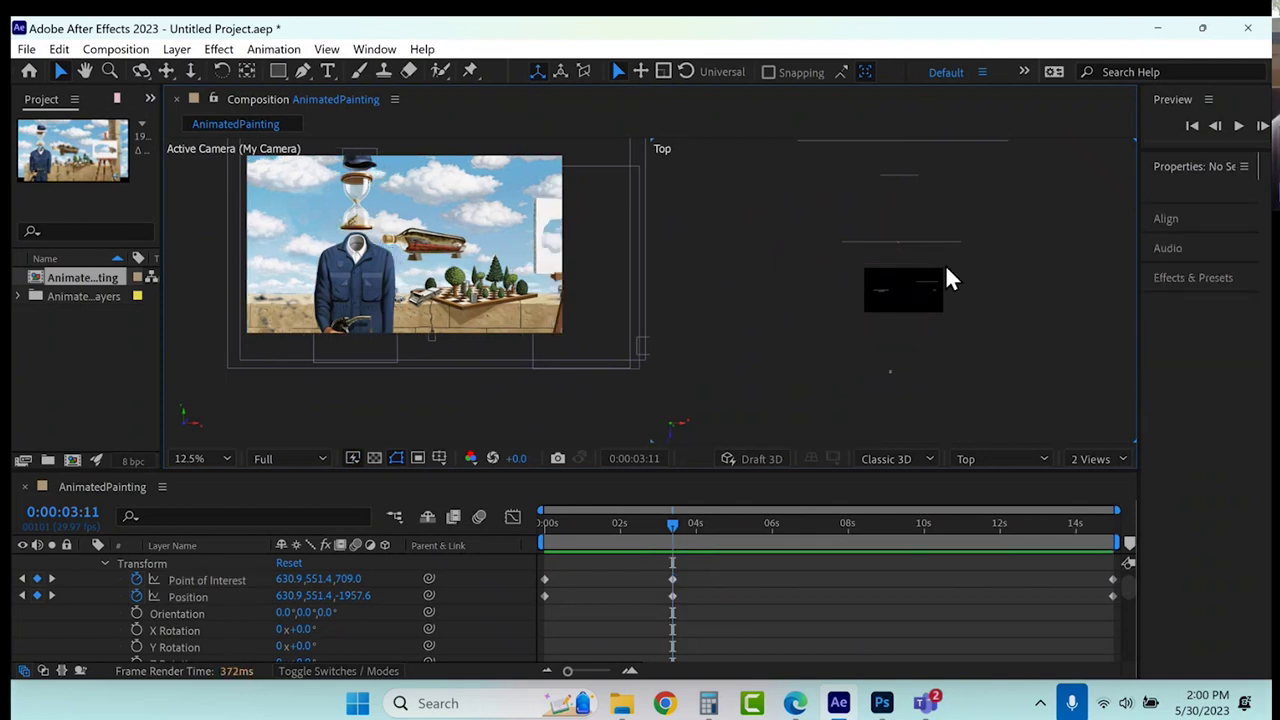
{"action": "left_click", "coordinate": [155, 563]}
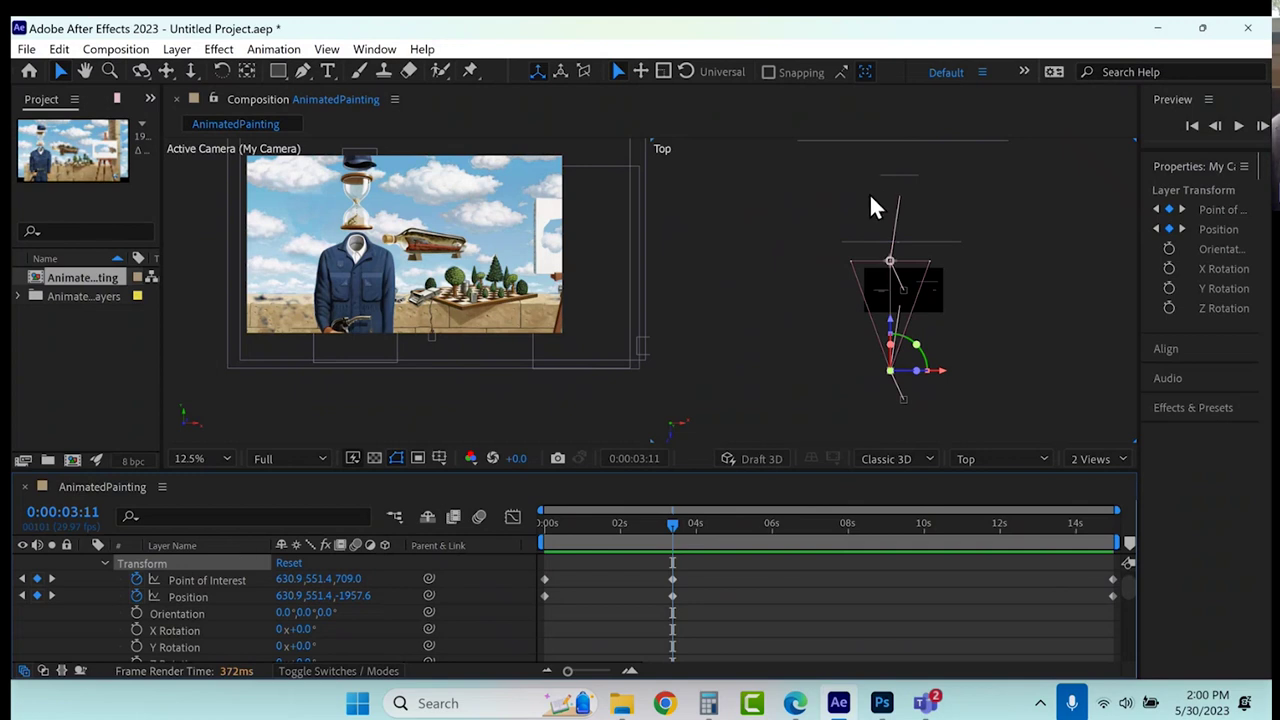
{"action": "left_click", "coordinate": [841, 520]}
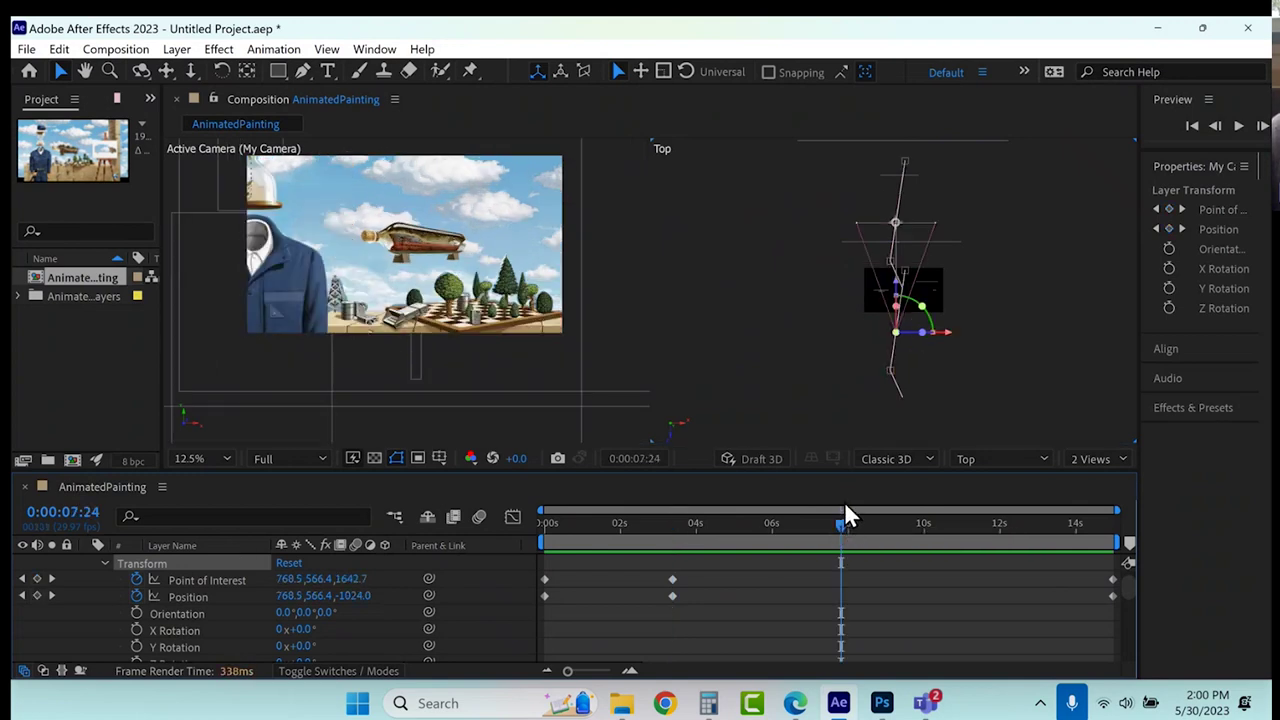
{"action": "left_click_drag", "start_coordinate": [948, 340], "coordinate": [985, 345]}
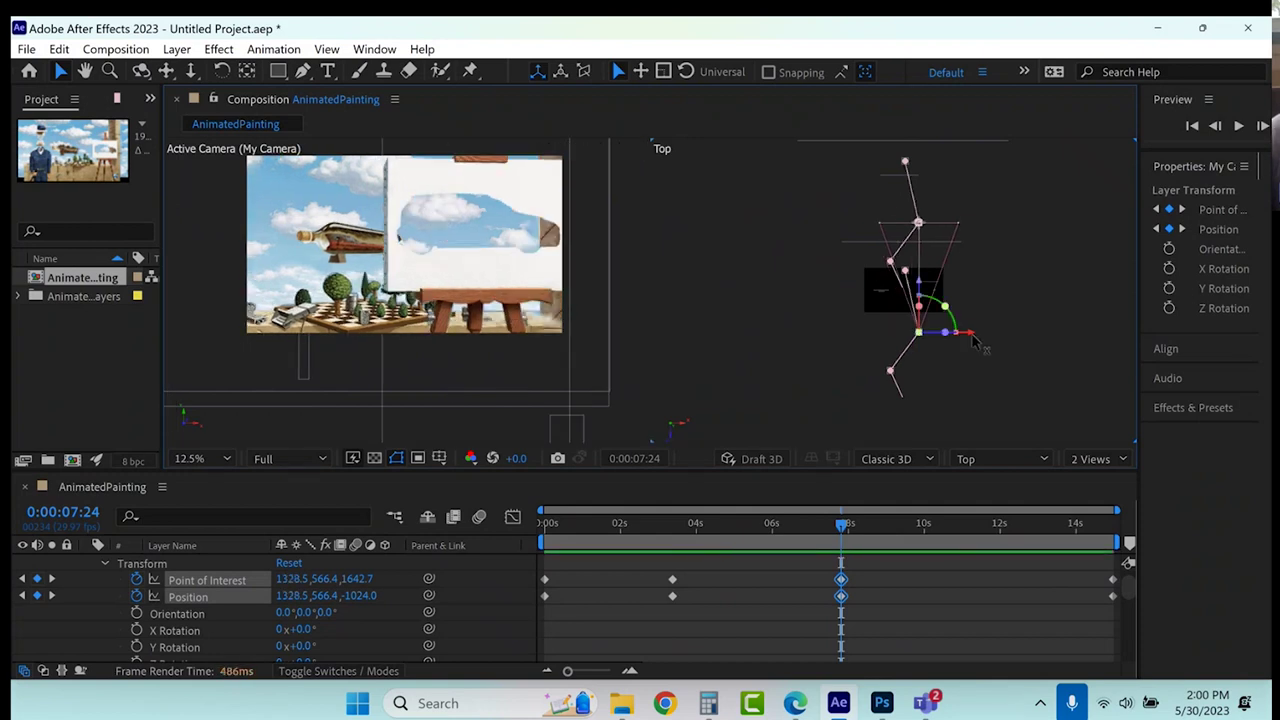
Apply Easy Ease to all camera keyframes and switch the viewer to 1 View.
{"action": "left_click_drag", "start_coordinate": [1116, 562], "coordinate": [536, 612]}
{"action": "key", "text": "F9"}
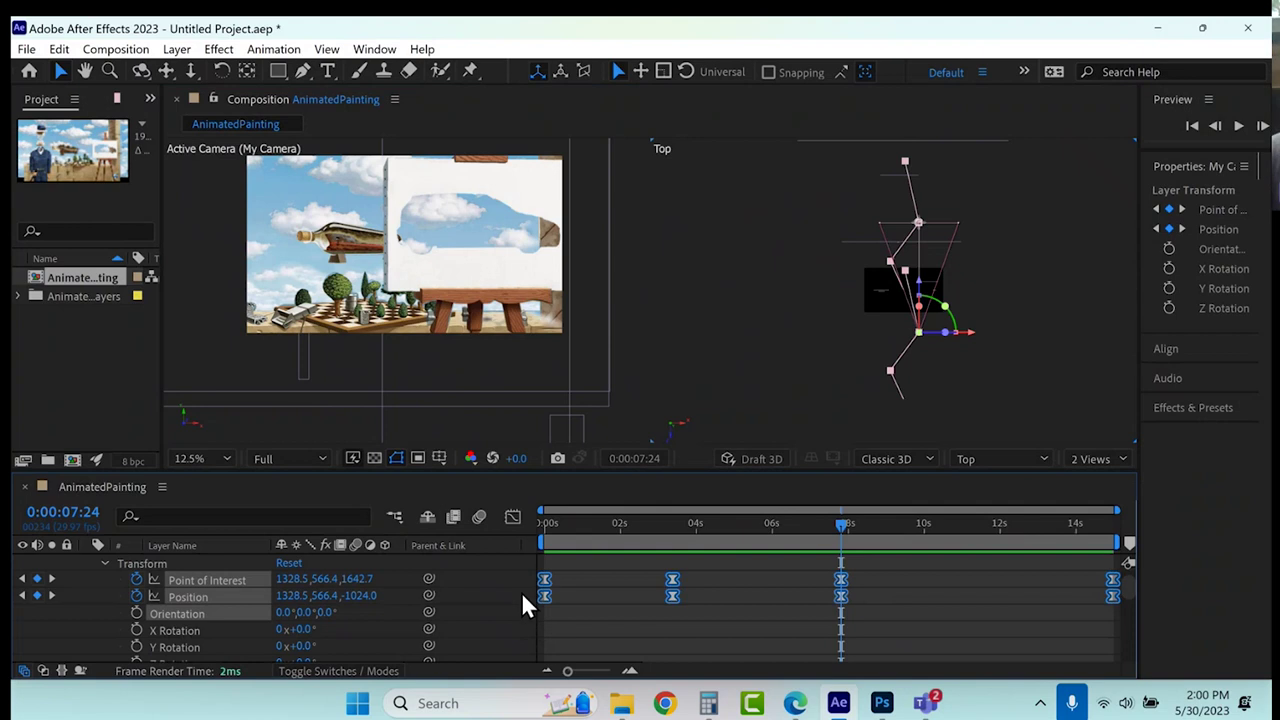
{"action": "left_click", "coordinate": [577, 525]}
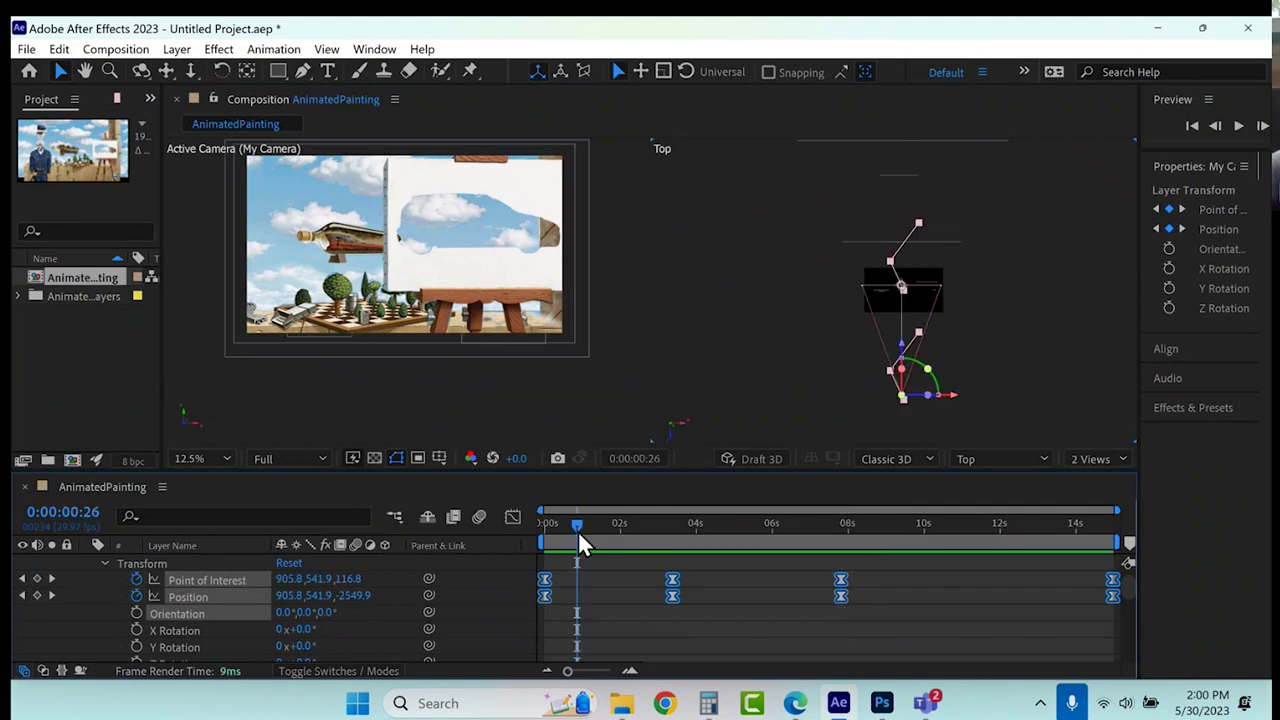
{"action": "left_click", "coordinate": [442, 388]}
{"action": "left_click", "coordinate": [1090, 461]}
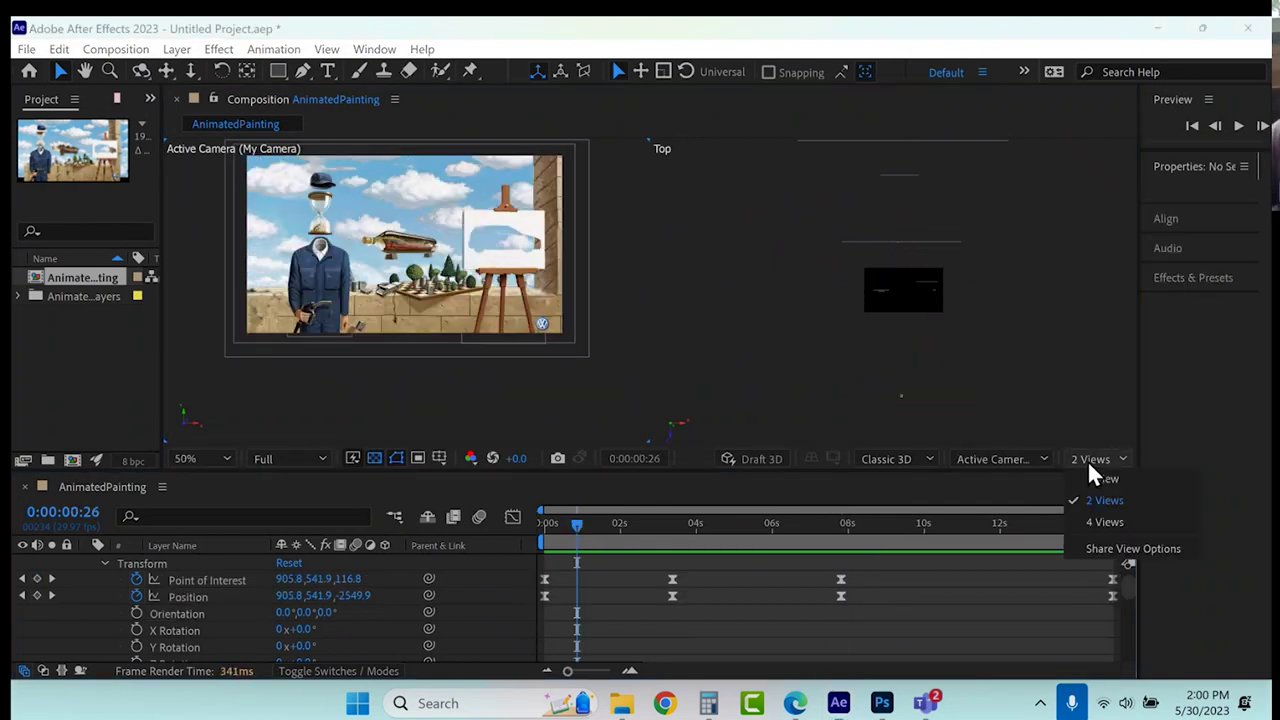
{"action": "left_click", "coordinate": [1100, 479]}
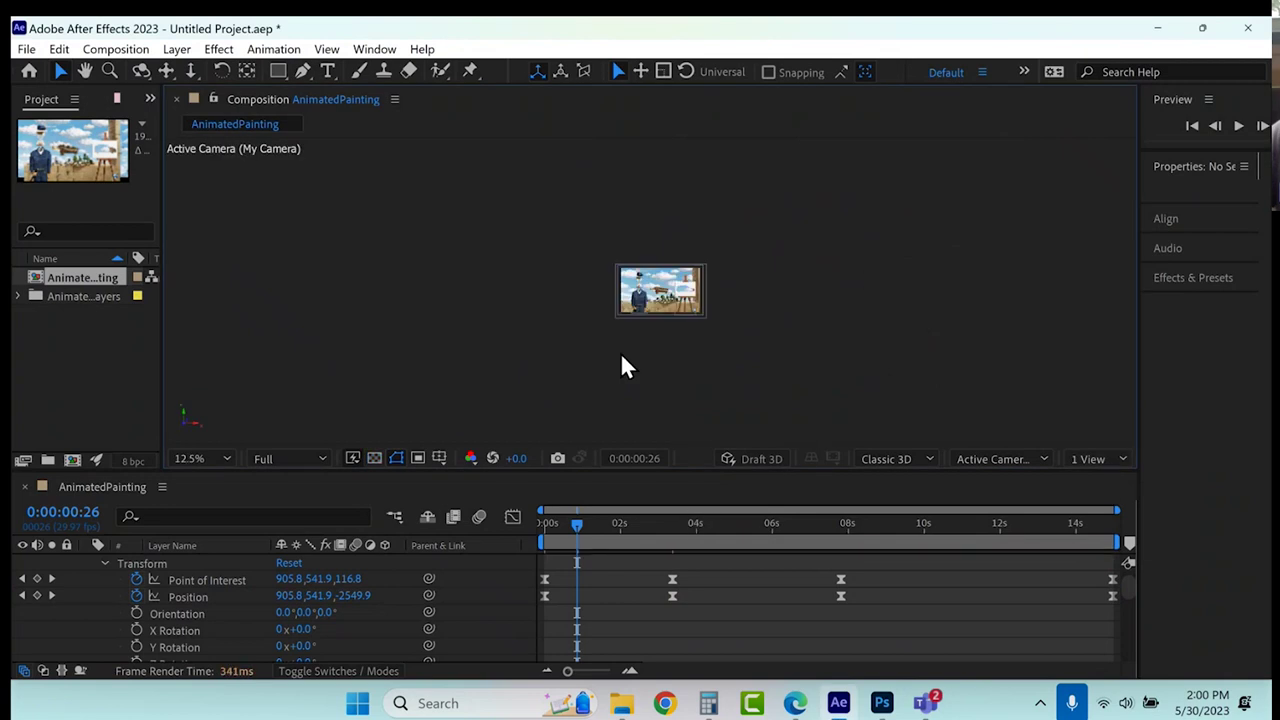
Preview the camera animation from the start at 100% zoom and Quarter resolution.
{"action": "key", "text": "slash"}
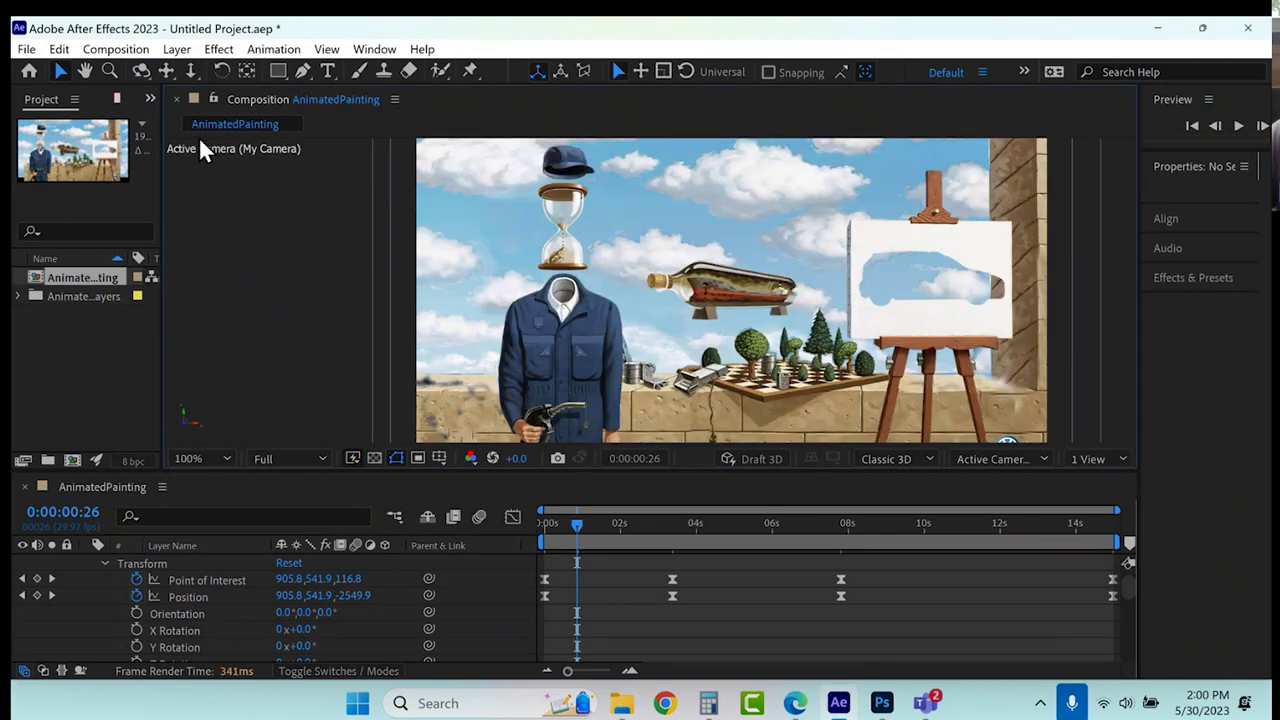
{"action": "left_click_drag", "start_coordinate": [576, 521], "coordinate": [505, 528]}
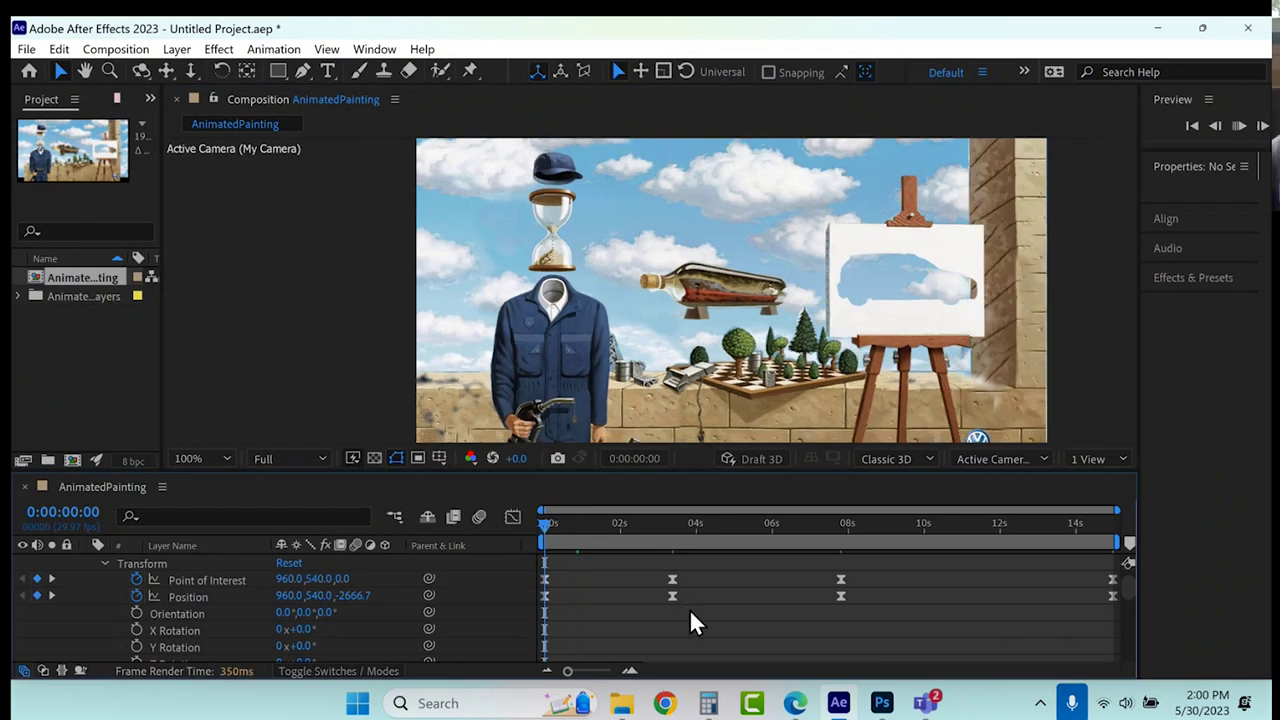
{"action": "key", "text": "space"}
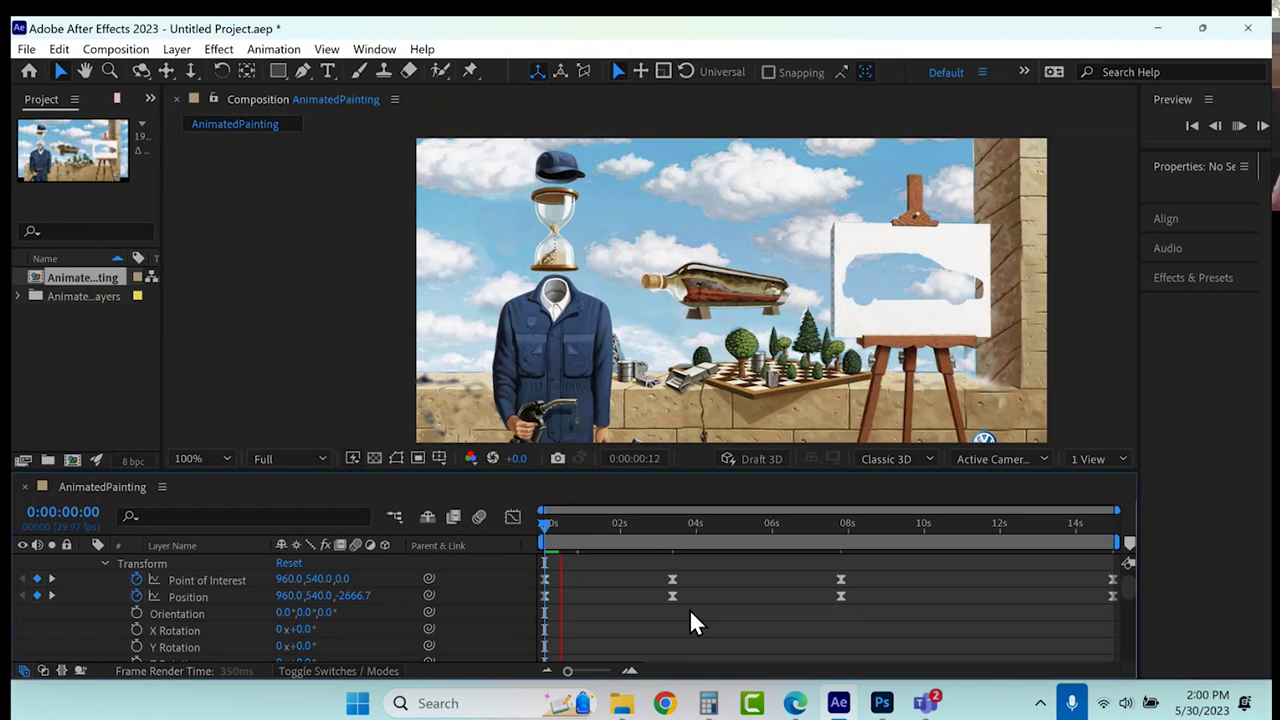
{"action": "left_click", "coordinate": [264, 455]}
{"action": "key", "text": "Escape"}
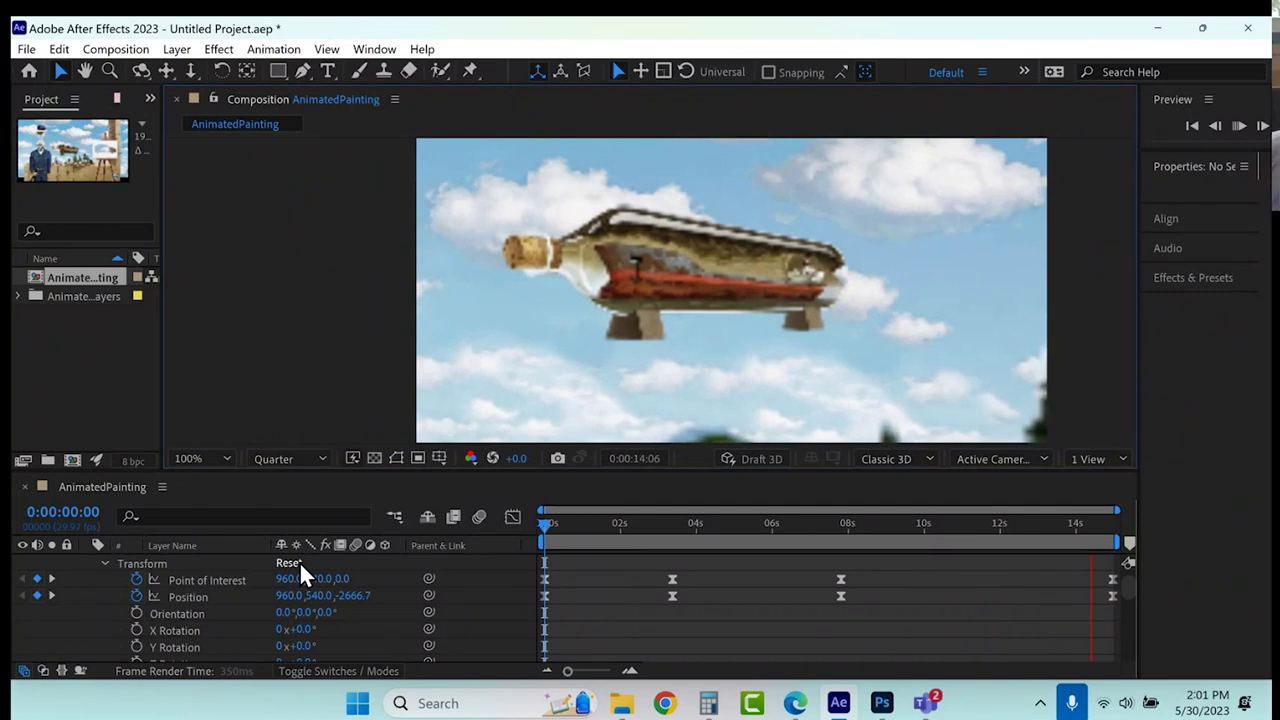
Stop the preview at 0:00:02:19 and marquee-select the first six camera keyframes.
{"action": "key", "text": "space"}
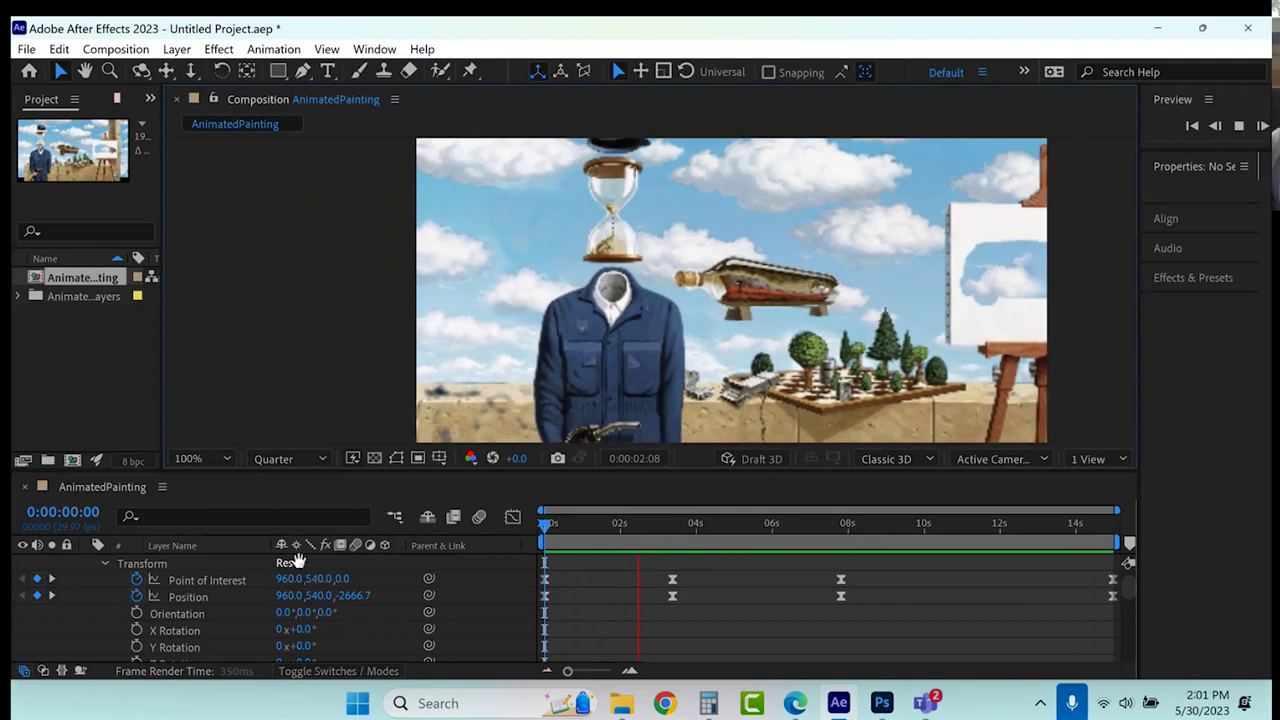
{"action": "key", "text": "space"}
{"action": "left_click_drag", "start_coordinate": [888, 572], "coordinate": [645, 622]}
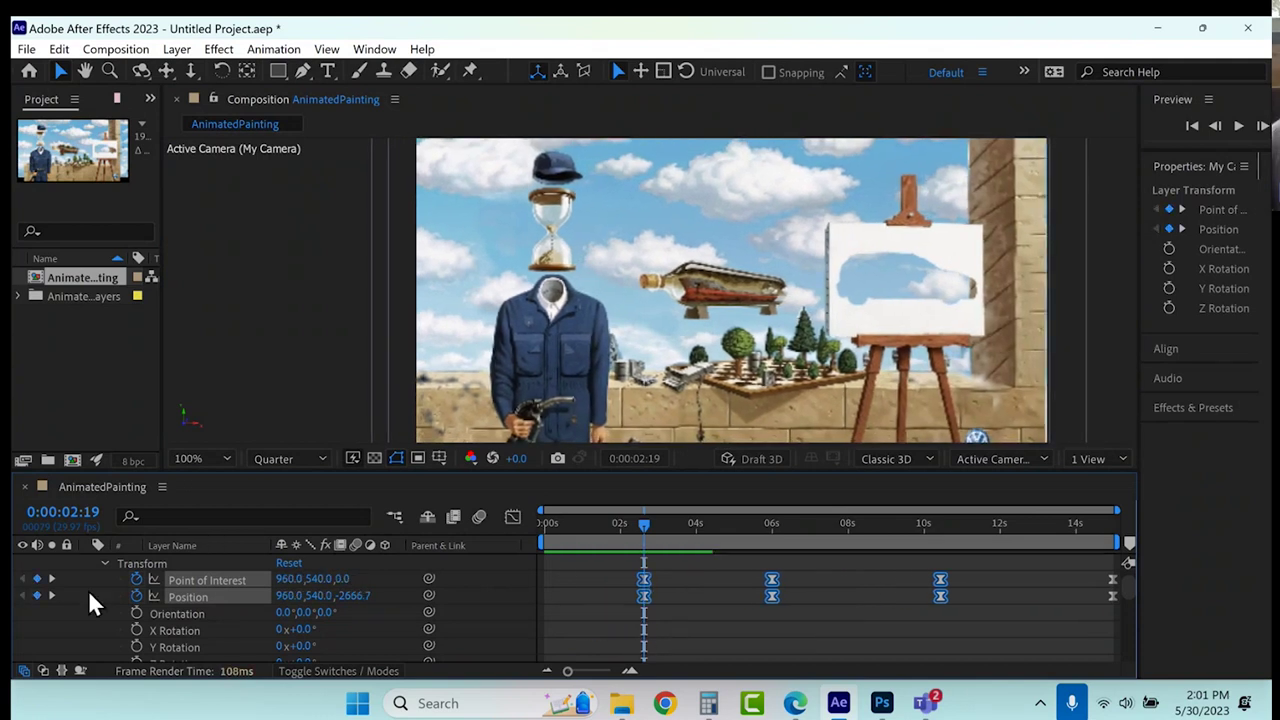
Collapse the camera and drag the Sky layer upward along its Y axis.
{"action": "scroll", "coordinate": [88, 590], "scroll_direction": "up", "scroll_amount": 1}
{"action": "left_click", "coordinate": [84, 561]}
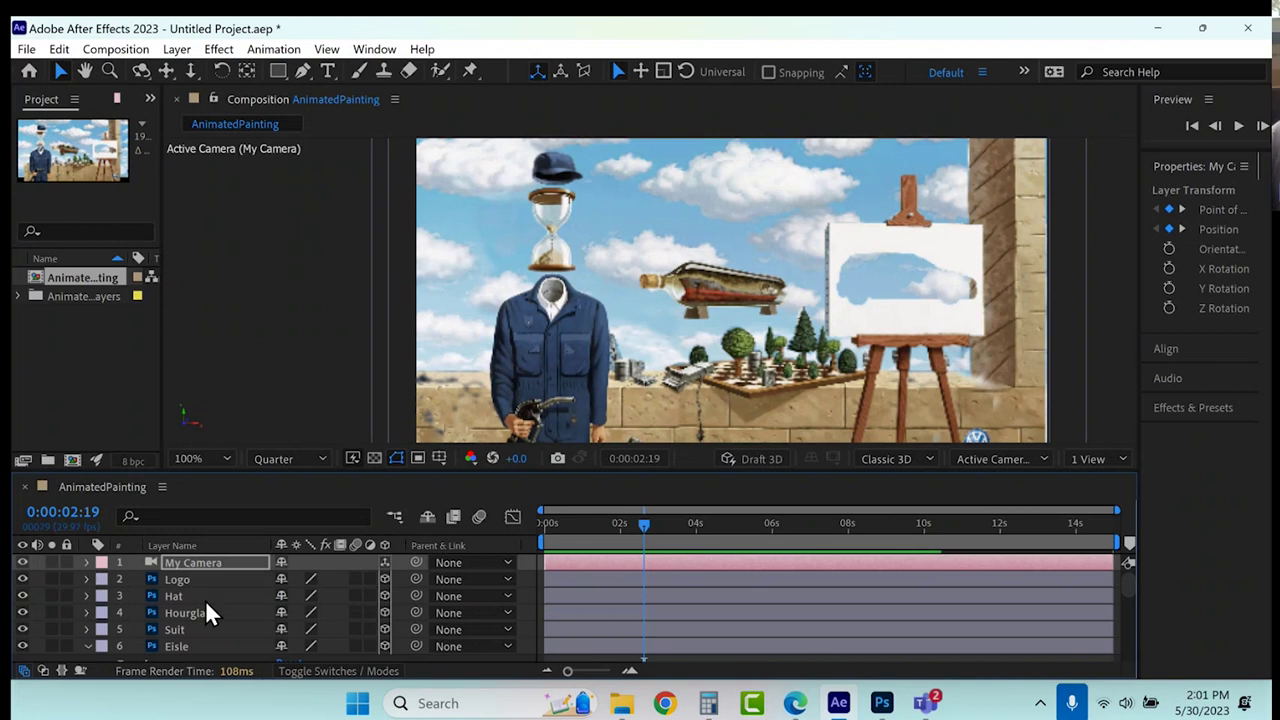
{"action": "scroll", "coordinate": [195, 600], "scroll_direction": "down", "scroll_amount": 3}
{"action": "left_click", "coordinate": [195, 637]}
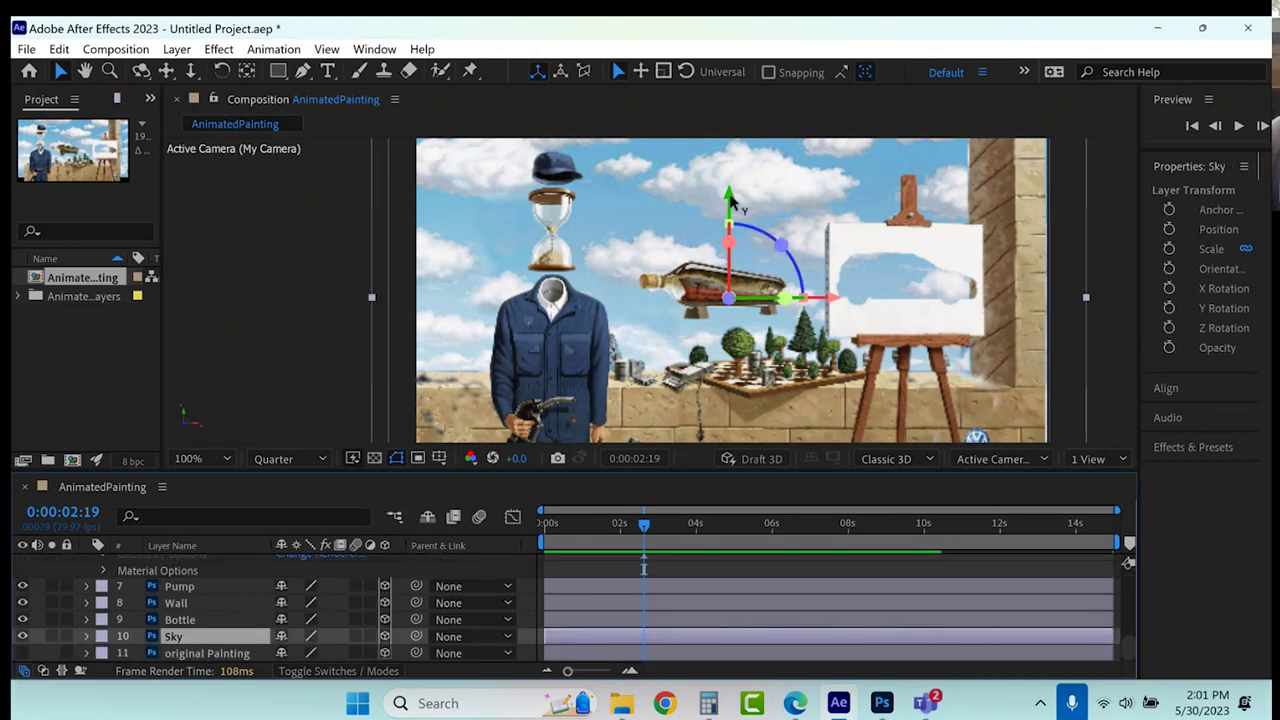
{"action": "left_click_drag", "start_coordinate": [730, 200], "coordinate": [715, 138]}
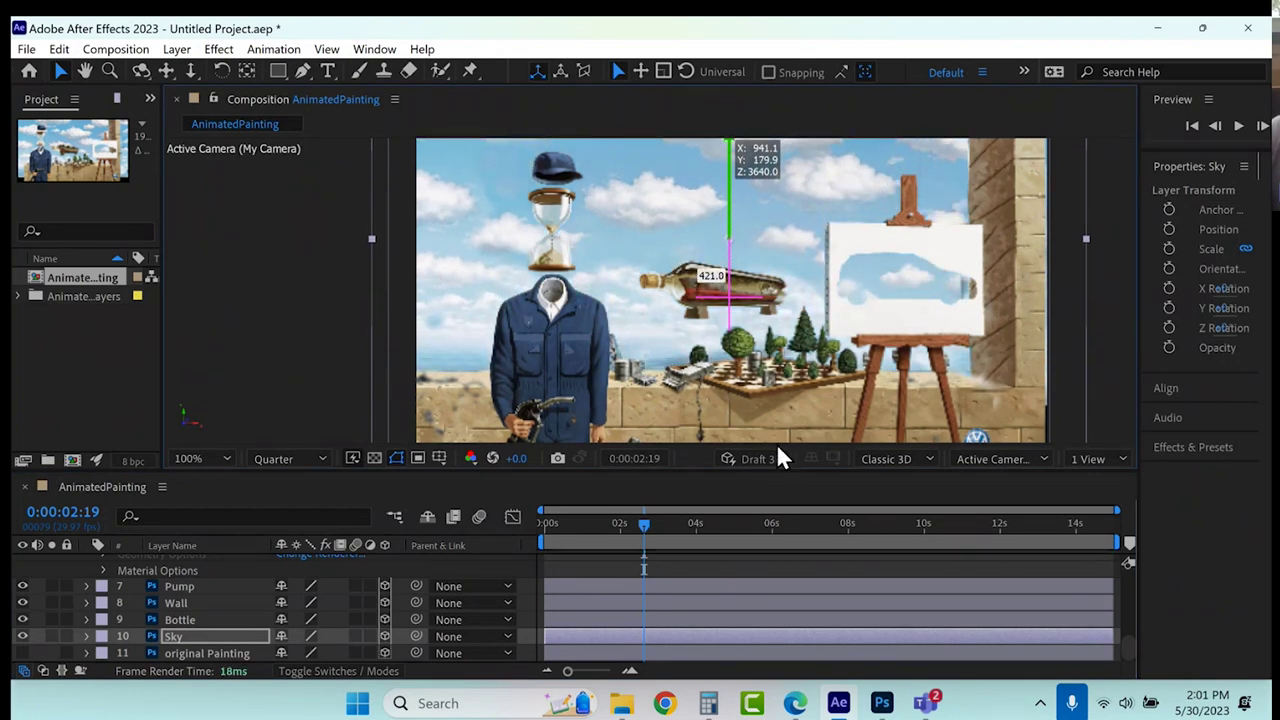
Preview the raised sky, stop at 0:00:11:22, and dismiss the disk cache warning.
{"action": "key", "text": "space"}
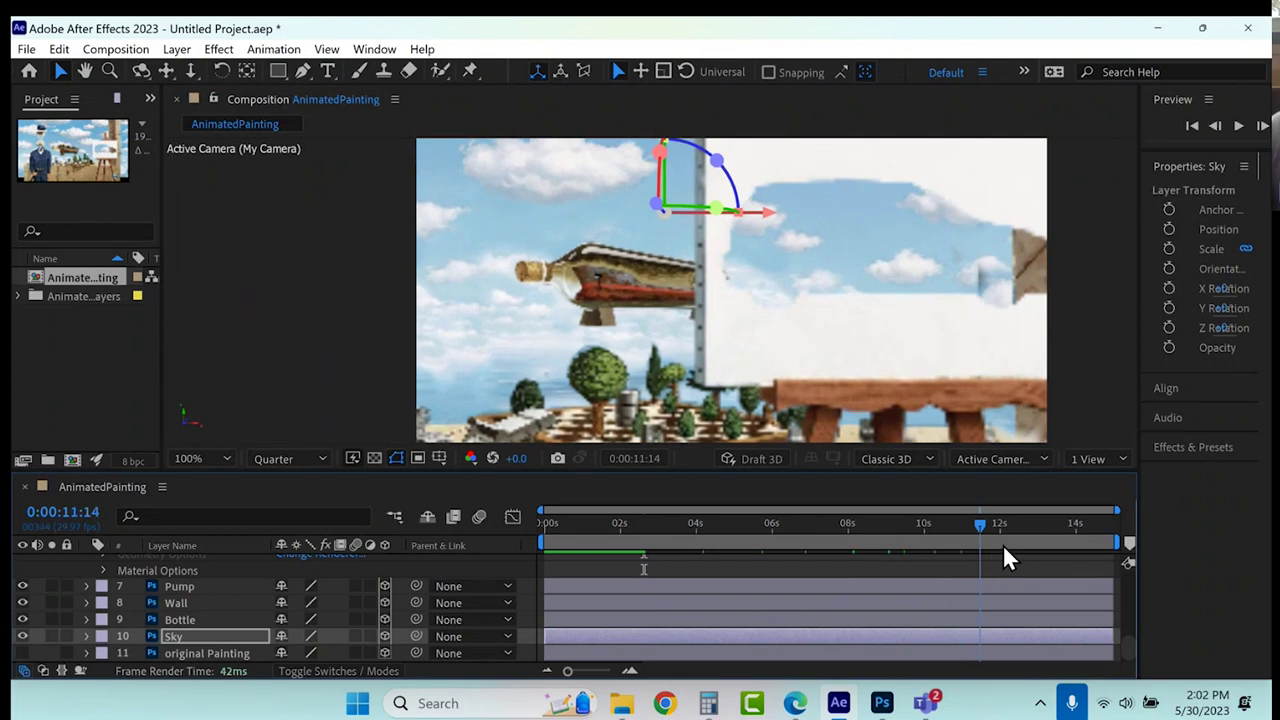
{"action": "left_click_drag", "start_coordinate": [1102, 549], "coordinate": [1065, 550]}
{"action": "key", "text": "space"}
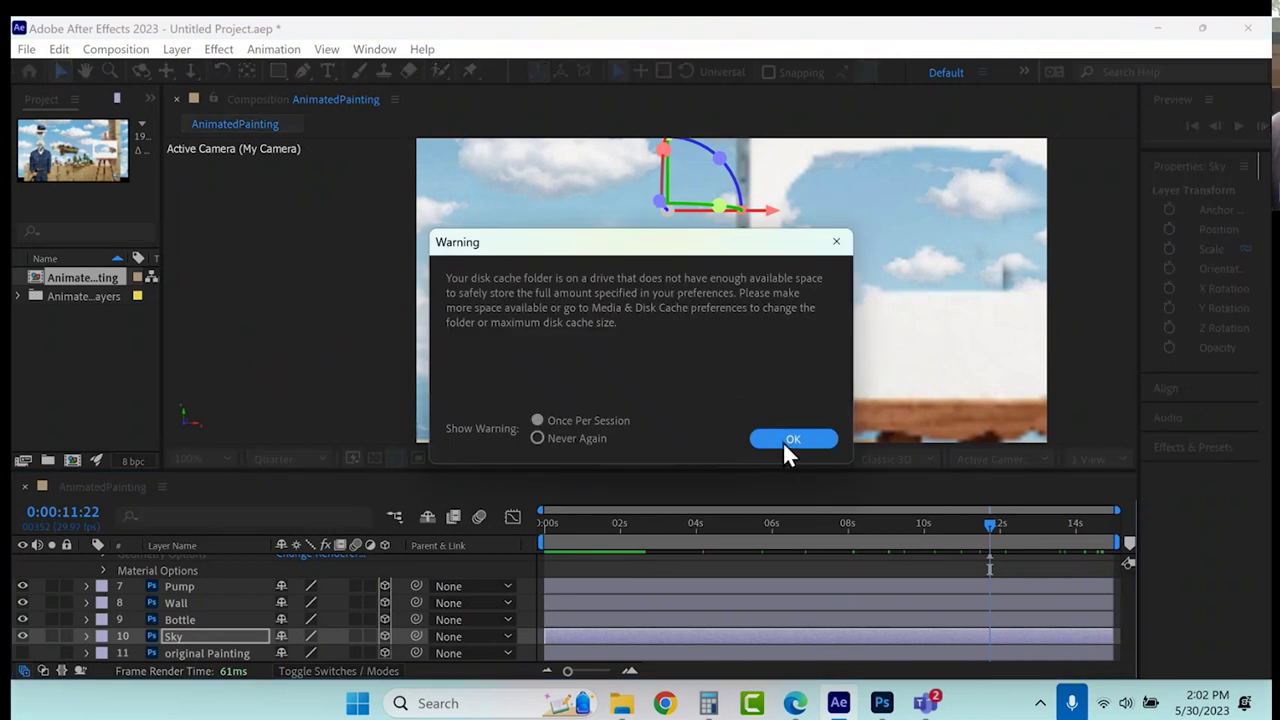
{"action": "left_click", "coordinate": [790, 437]}
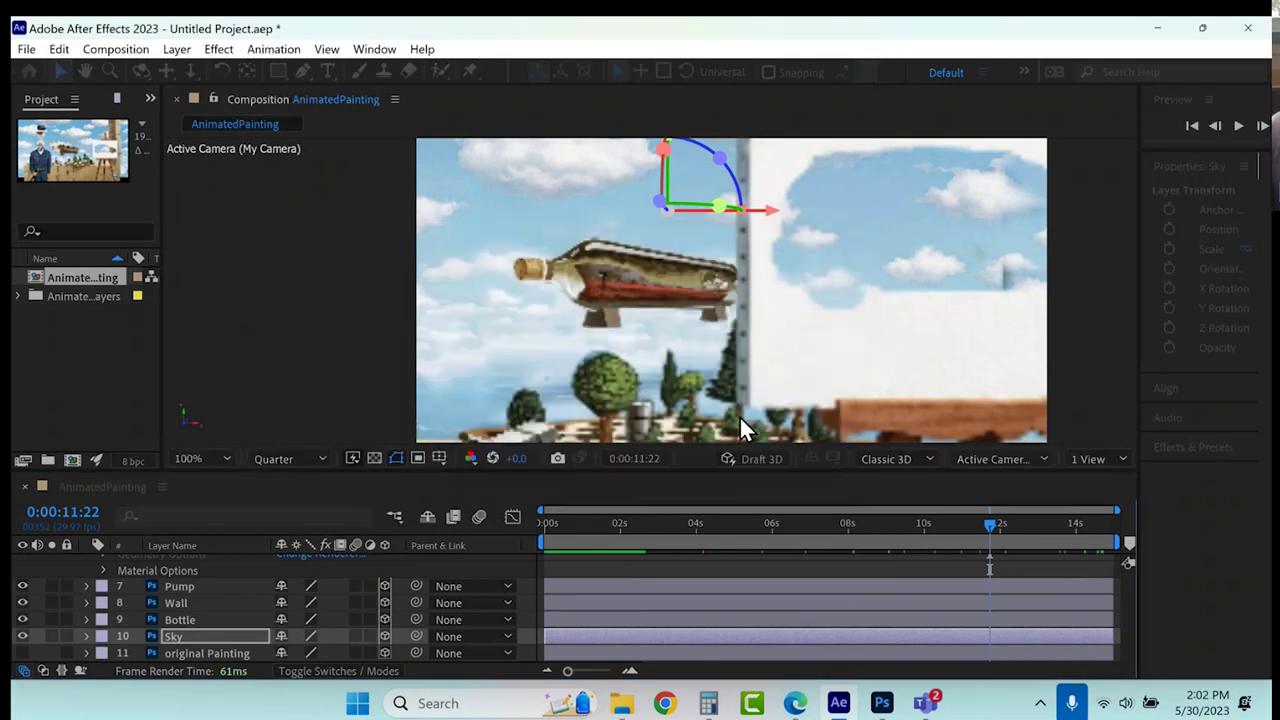
Lower the bottle, enlarge its scale, then nudge it back up in the scene.
{"action": "left_click", "coordinate": [195, 618]}
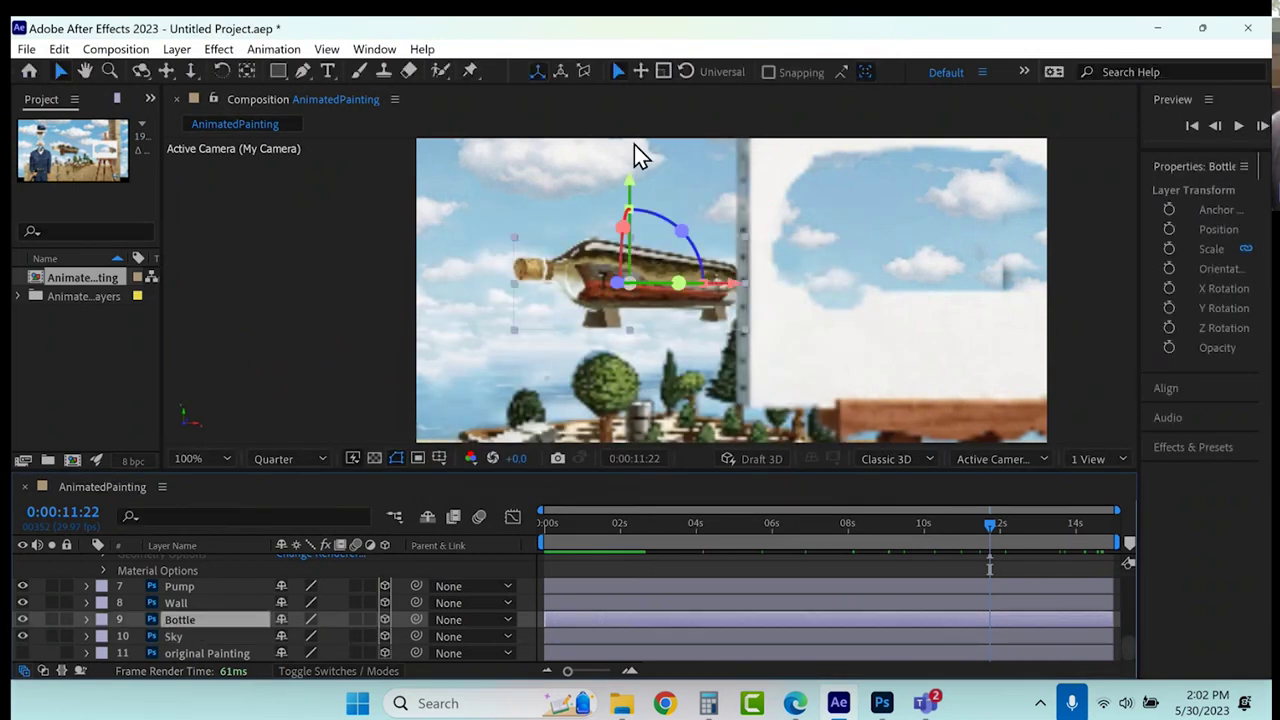
{"action": "left_click_drag", "start_coordinate": [629, 180], "coordinate": [638, 245]}
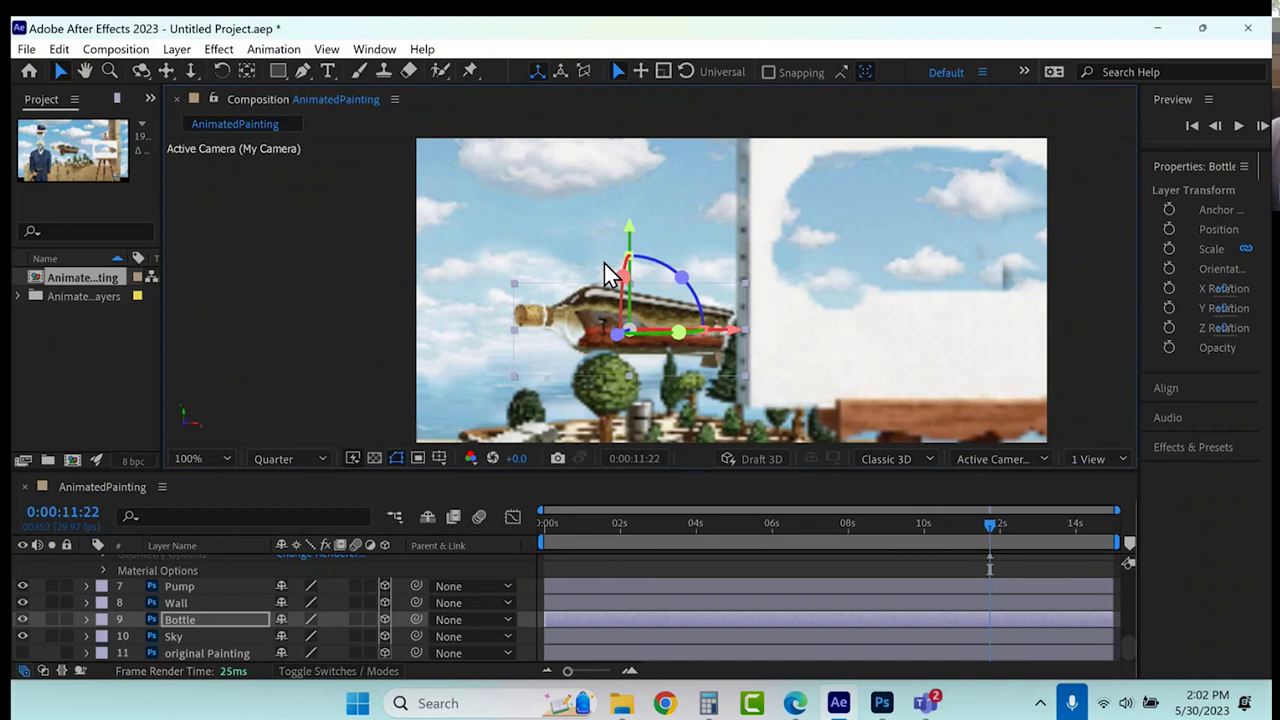
{"action": "left_click", "coordinate": [96, 620]}
{"action": "left_click", "coordinate": [103, 621]}
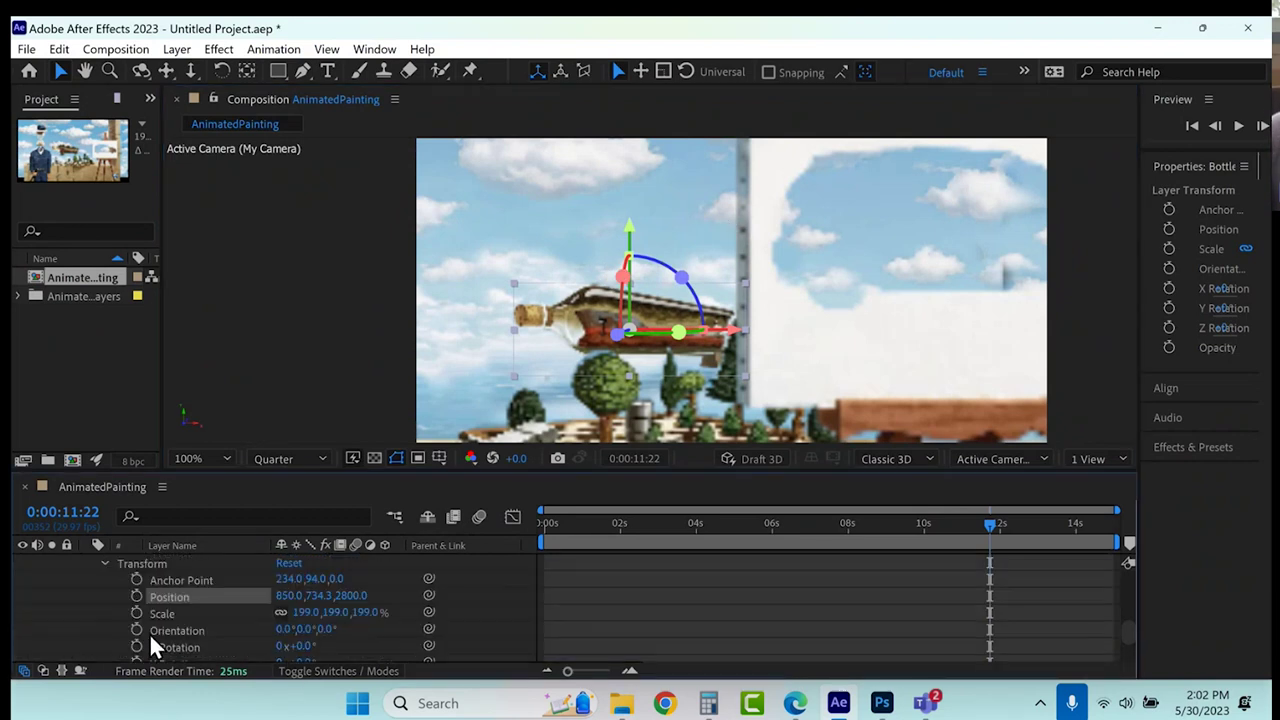
{"action": "left_click_drag", "start_coordinate": [300, 612], "coordinate": [510, 618]}
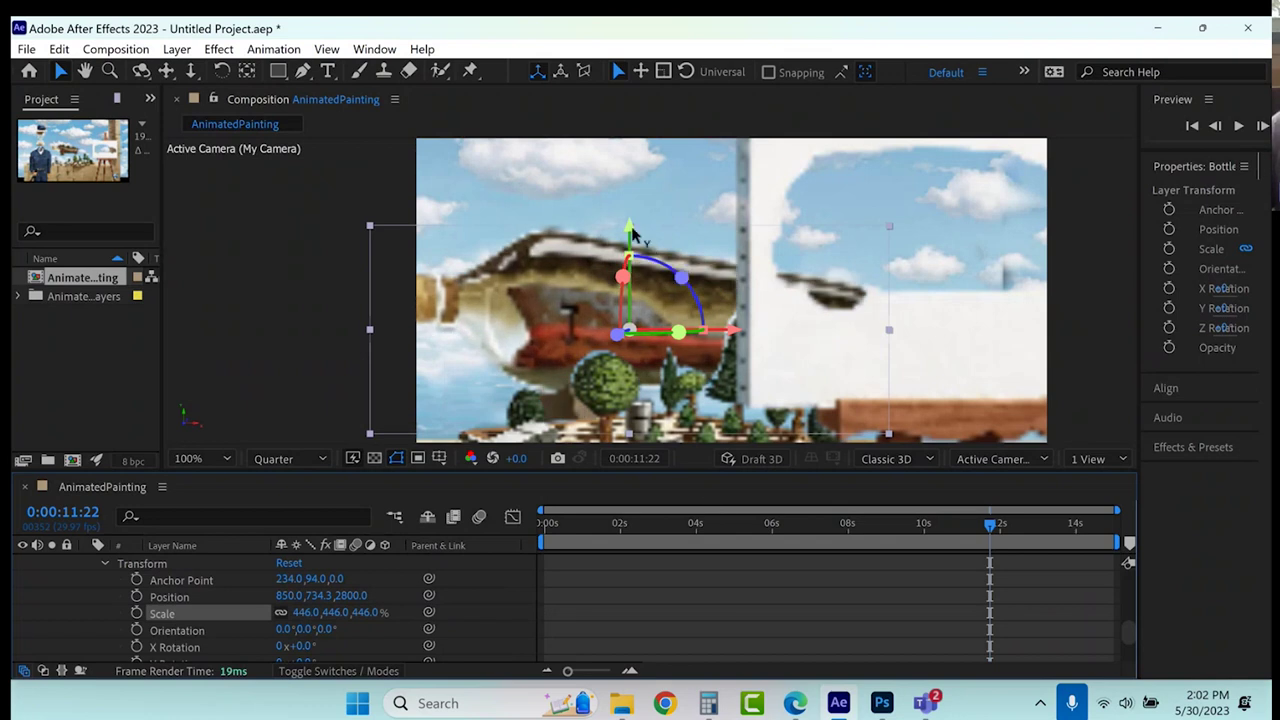
{"action": "left_click_drag", "start_coordinate": [632, 230], "coordinate": [631, 204]}
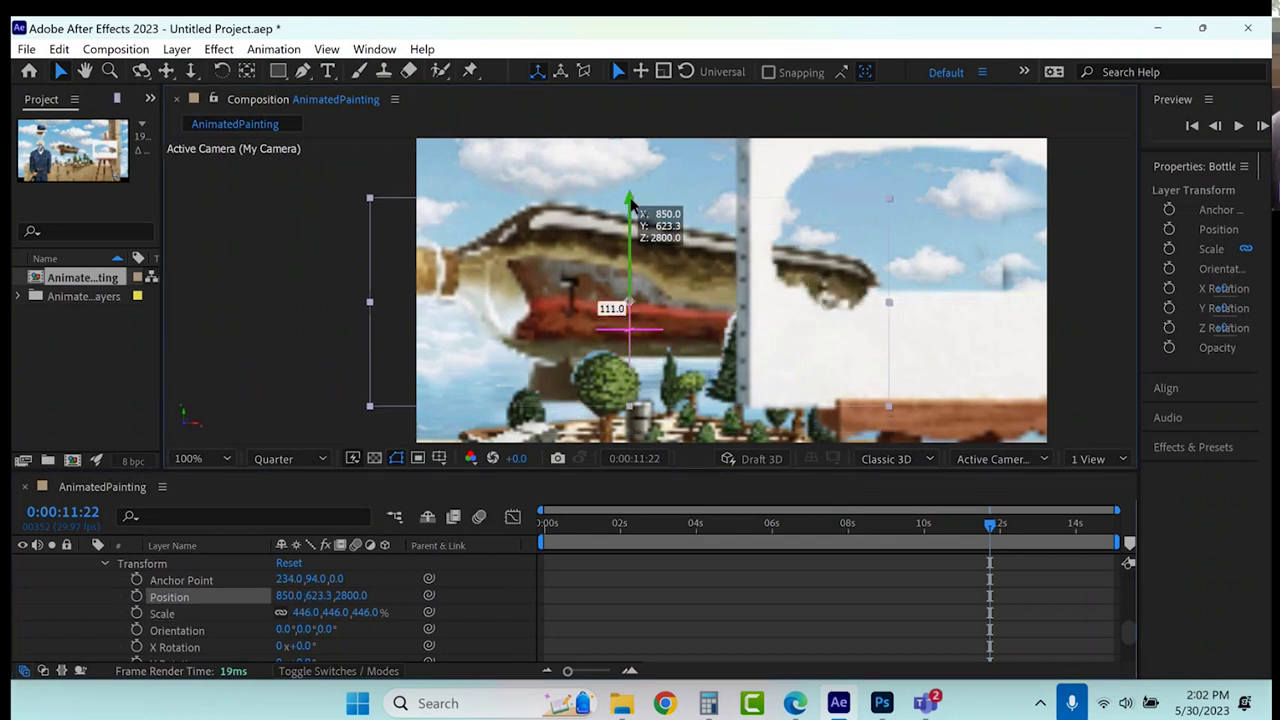
Push the bottle farther back in depth and set its scale to 350%, checking at 0:00:08:08.
{"action": "left_click", "coordinate": [320, 288]}
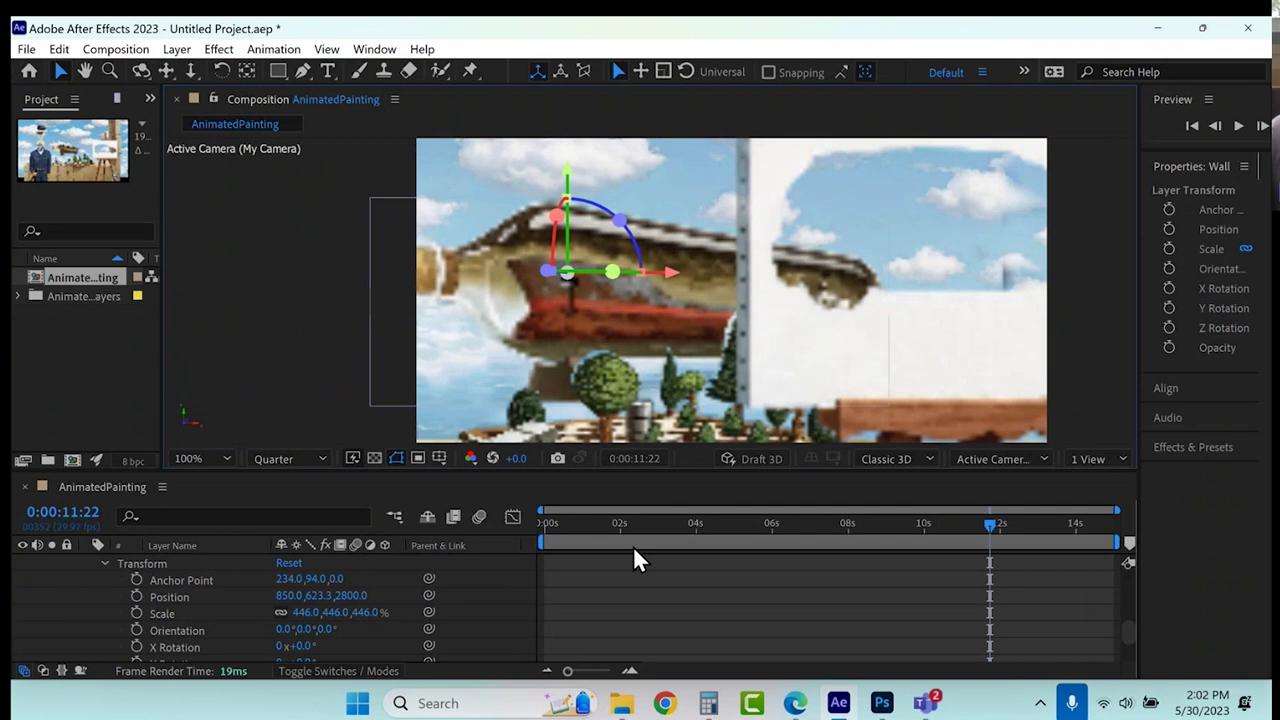
{"action": "key", "text": "Home"}
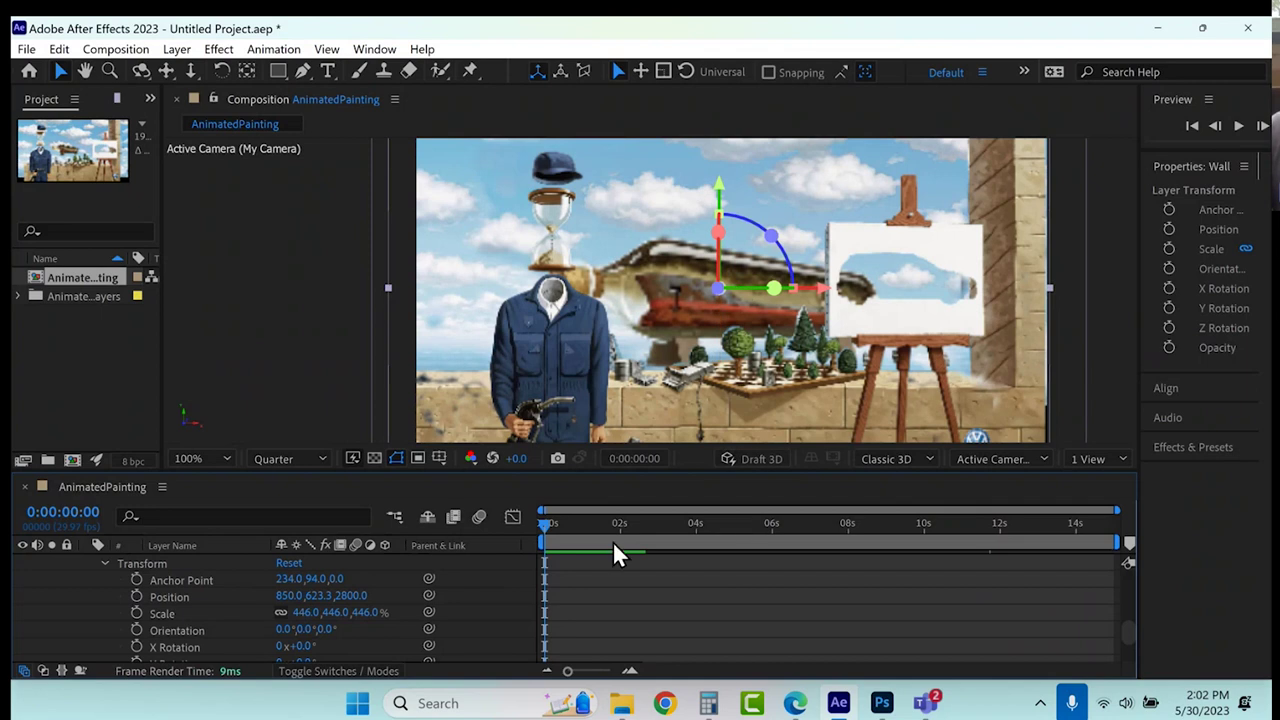
{"action": "left_click_drag", "start_coordinate": [345, 595], "coordinate": [952, 606]}
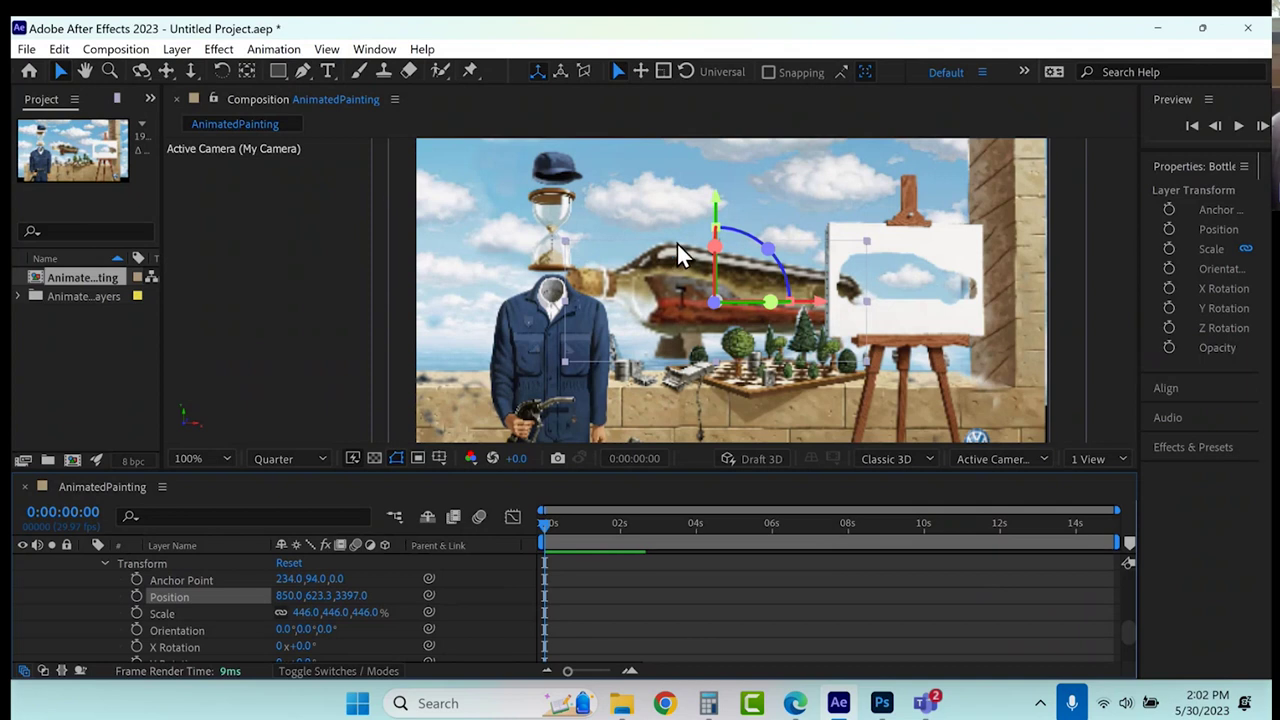
{"action": "left_click", "coordinate": [303, 612]}
{"action": "type", "text": "350"}
{"action": "key", "text": "Return"}
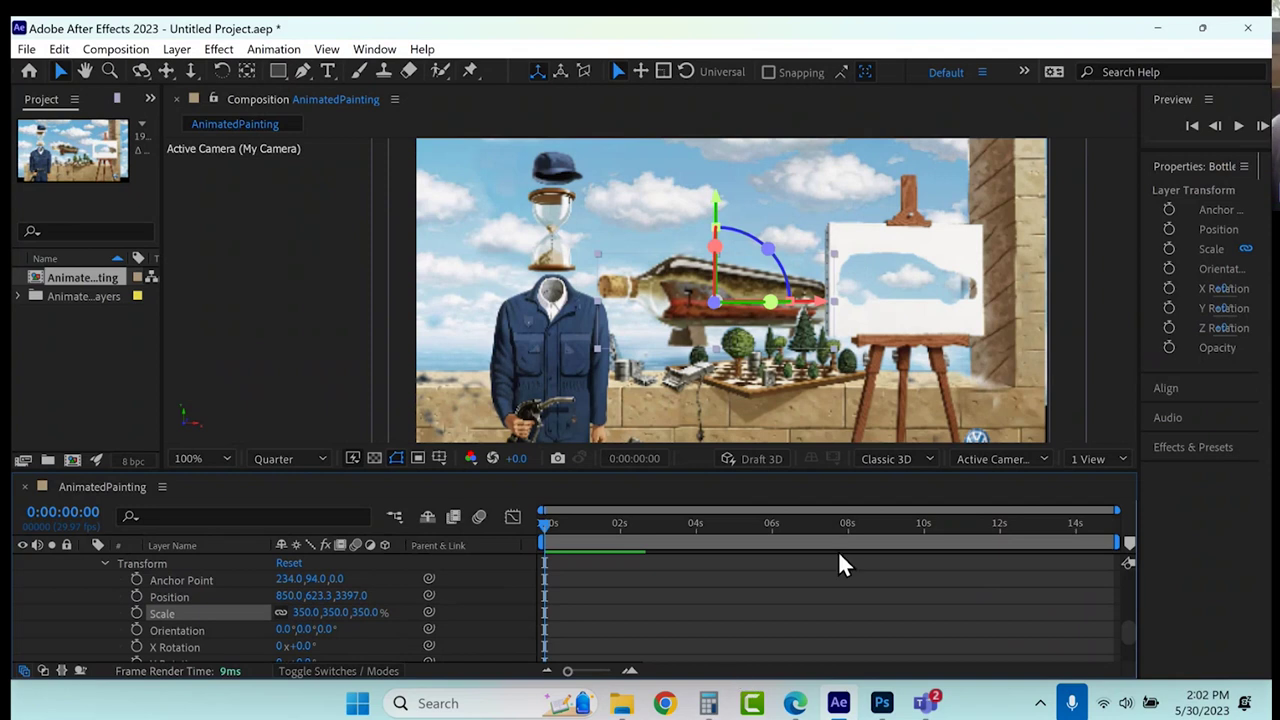
{"action": "left_click", "coordinate": [858, 524]}
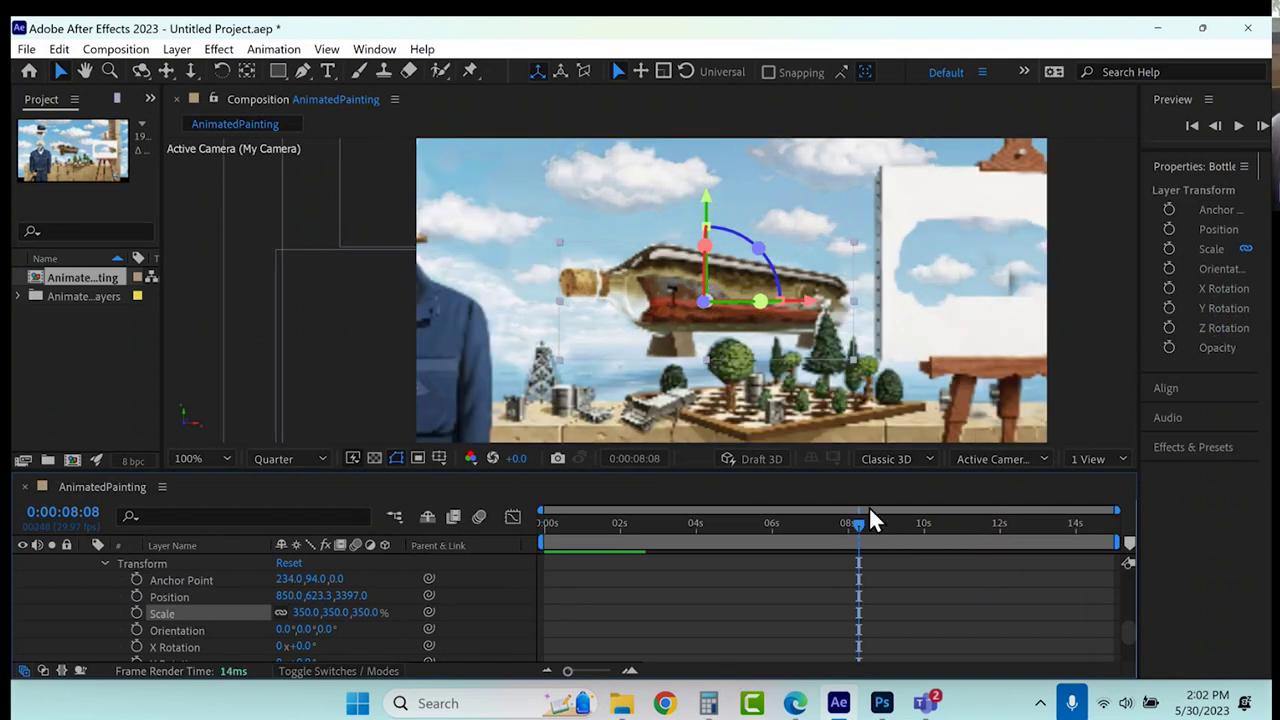
{"action": "left_click_drag", "start_coordinate": [643, 535], "coordinate": [527, 530]}
Move the easel left and slide the suit, hourglass and hat along the X axis.
{"action": "left_click", "coordinate": [875, 310]}
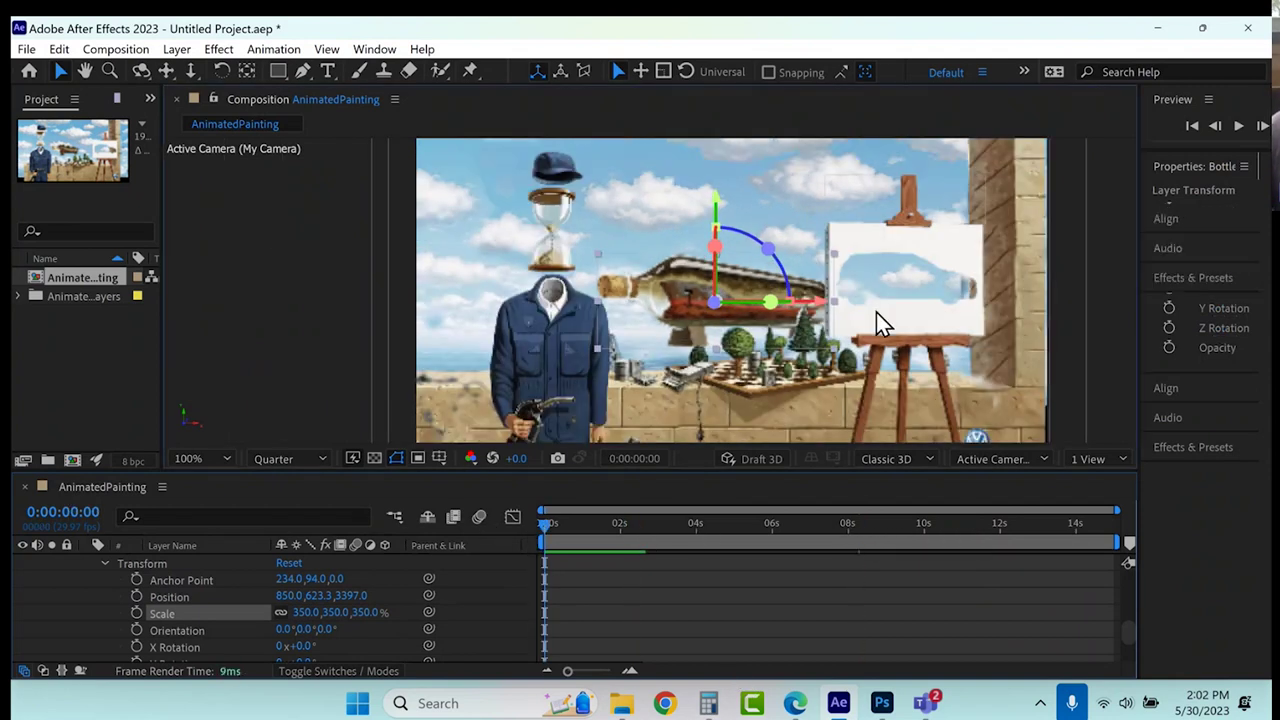
{"action": "left_click_drag", "start_coordinate": [1005, 329], "coordinate": [975, 345]}
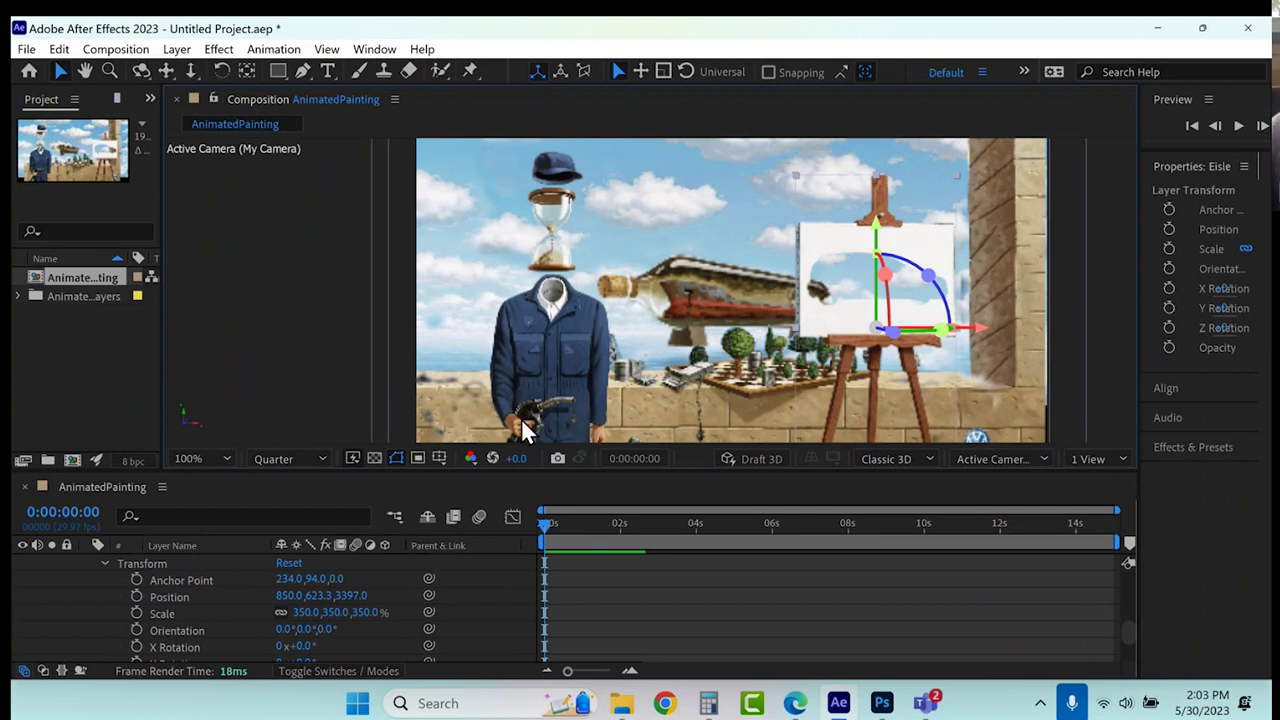
{"action": "left_click", "coordinate": [536, 340]}
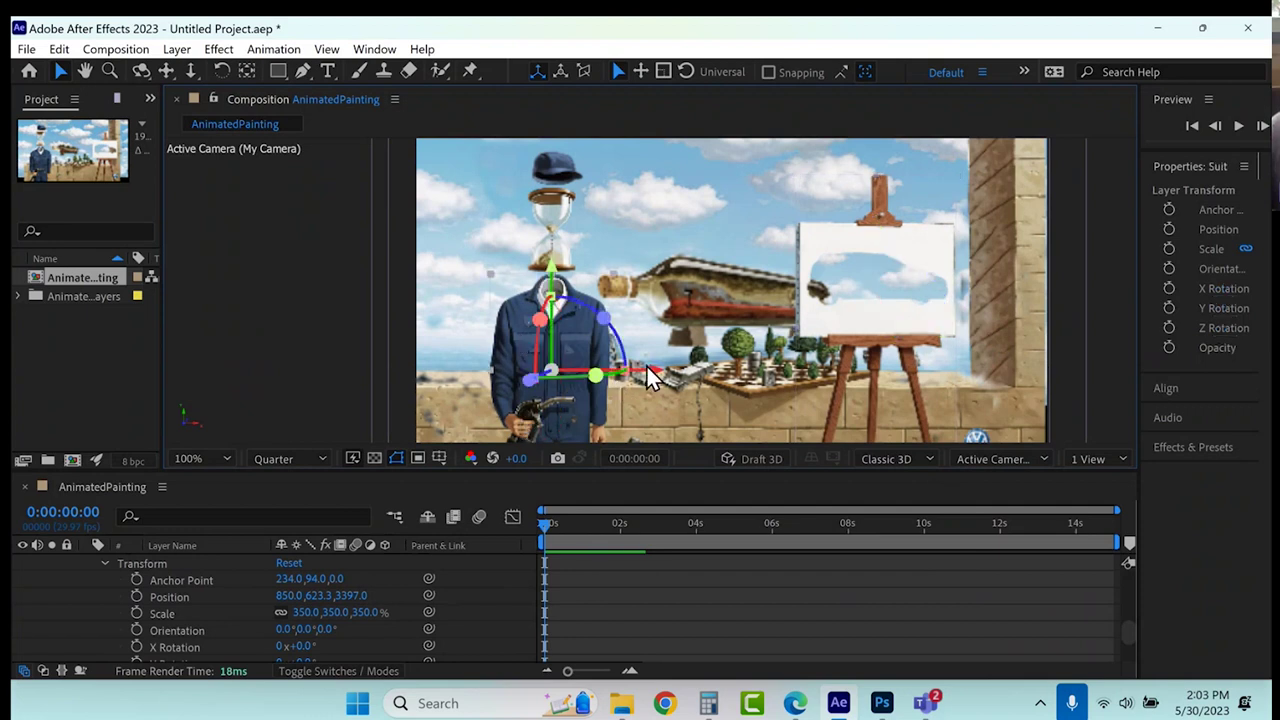
{"action": "left_click_drag", "start_coordinate": [649, 375], "coordinate": [626, 375]}
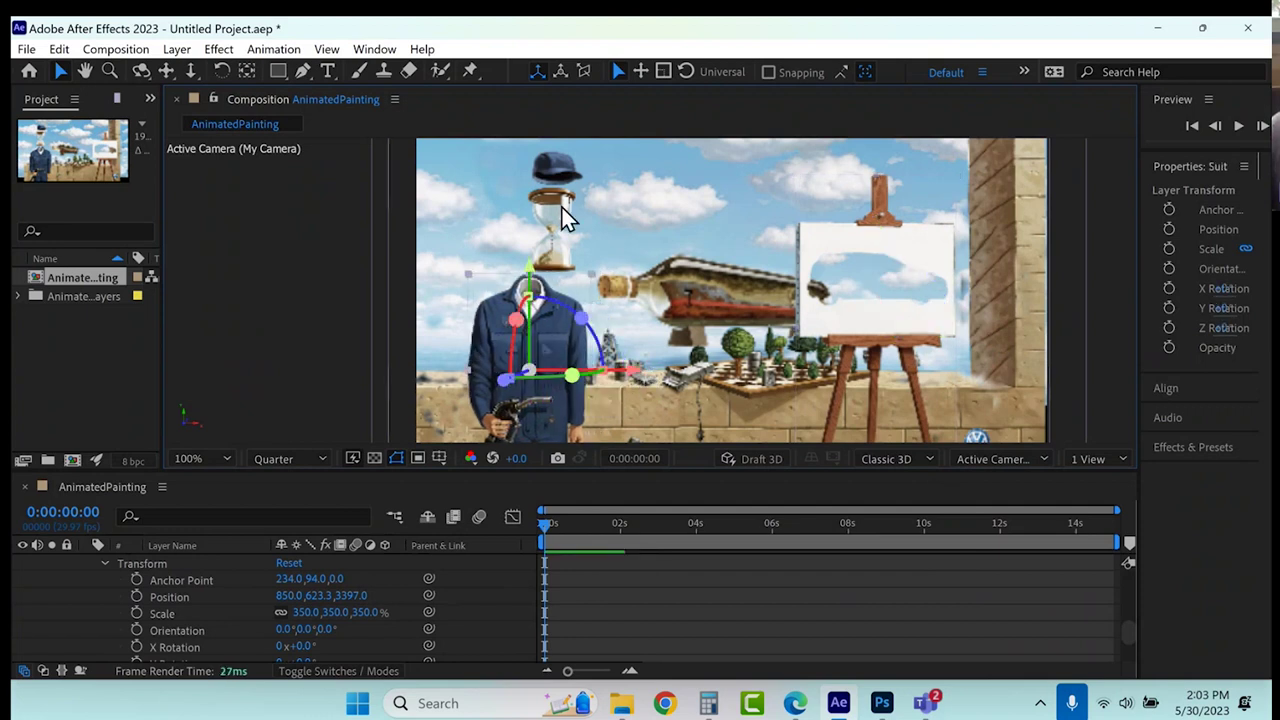
{"action": "left_click", "coordinate": [563, 214]}
{"action": "left_click_drag", "start_coordinate": [648, 231], "coordinate": [640, 236]}
{"action": "left_click", "coordinate": [557, 168]}
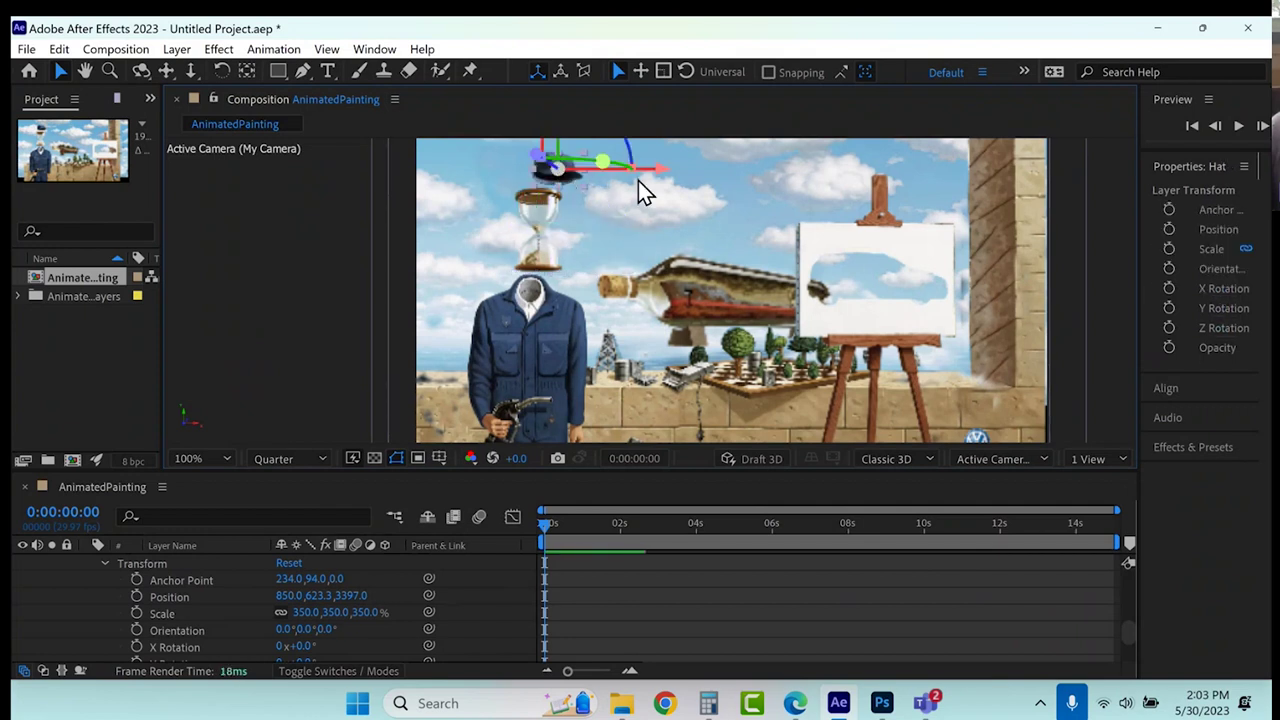
{"action": "left_click_drag", "start_coordinate": [652, 175], "coordinate": [642, 177]}
{"action": "left_click", "coordinate": [714, 597]}
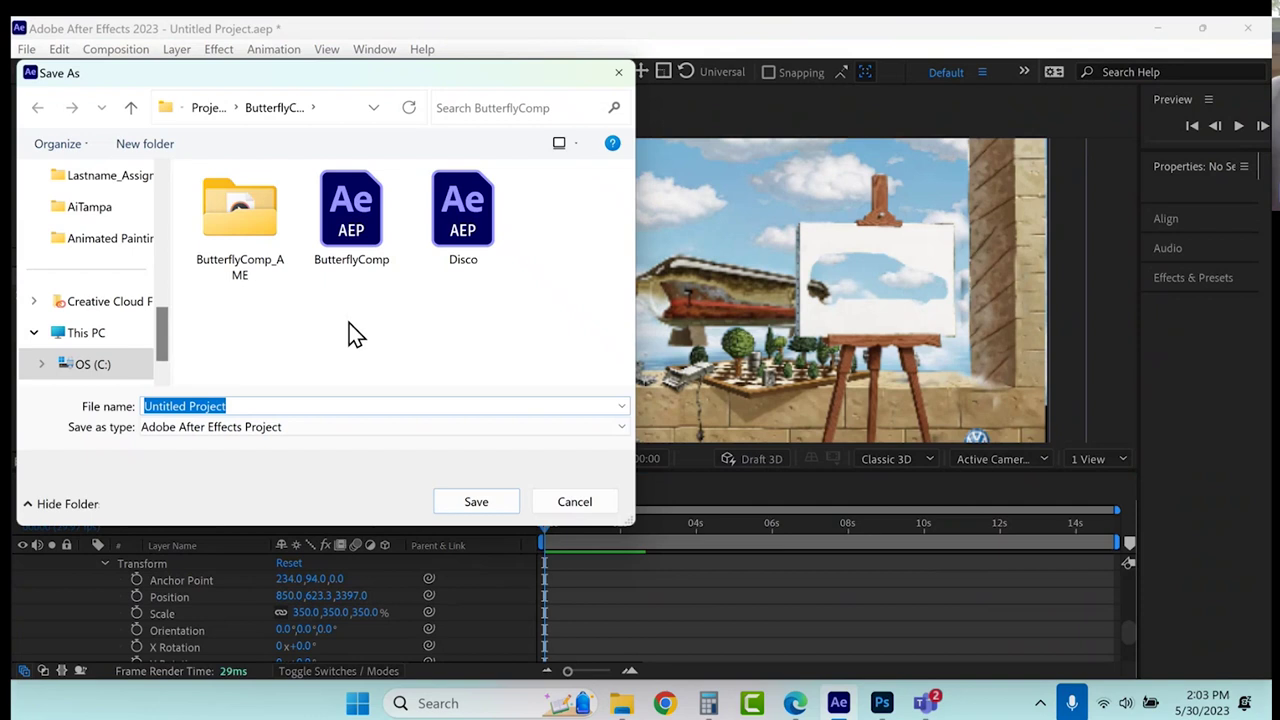
Open the Animated Painting folder and save the project as Lastname_AnimatedPainting.aep.
{"action": "left_click", "coordinate": [203, 110]}
{"action": "double_click", "coordinate": [252, 205]}
{"action": "left_click", "coordinate": [277, 406]}
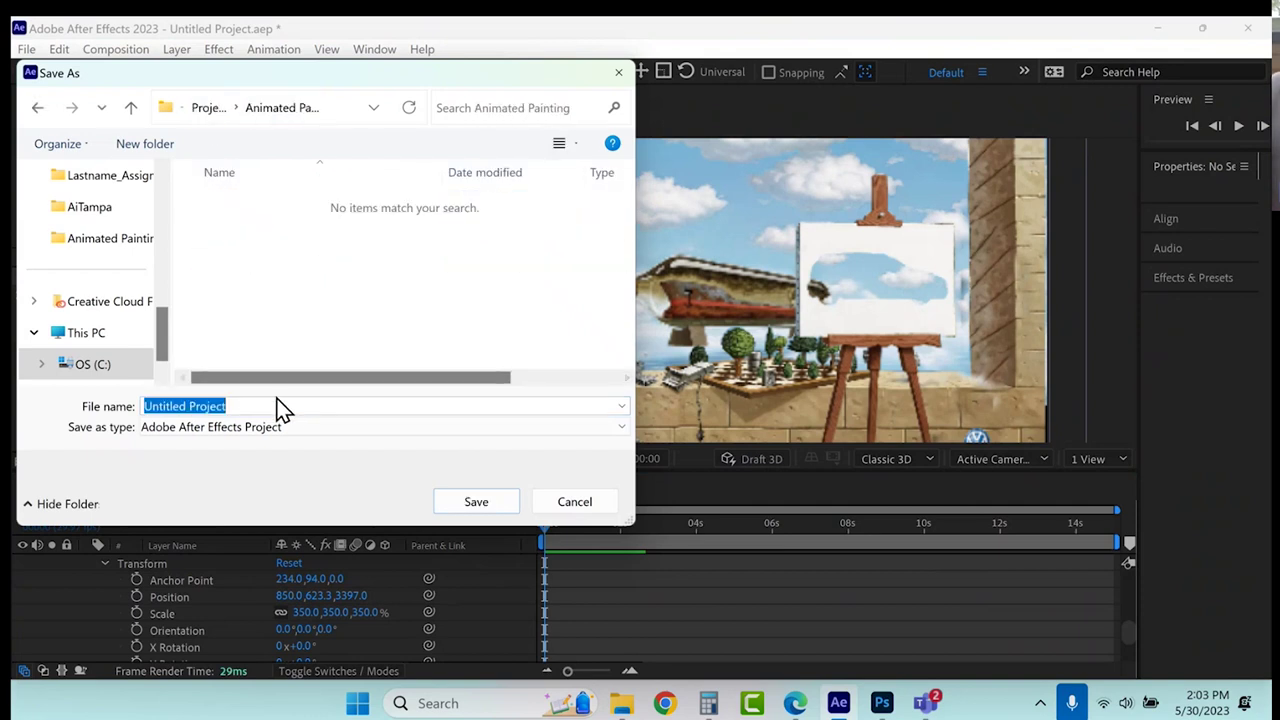
{"action": "type", "text": "Lastname_AnimatedPainting"}
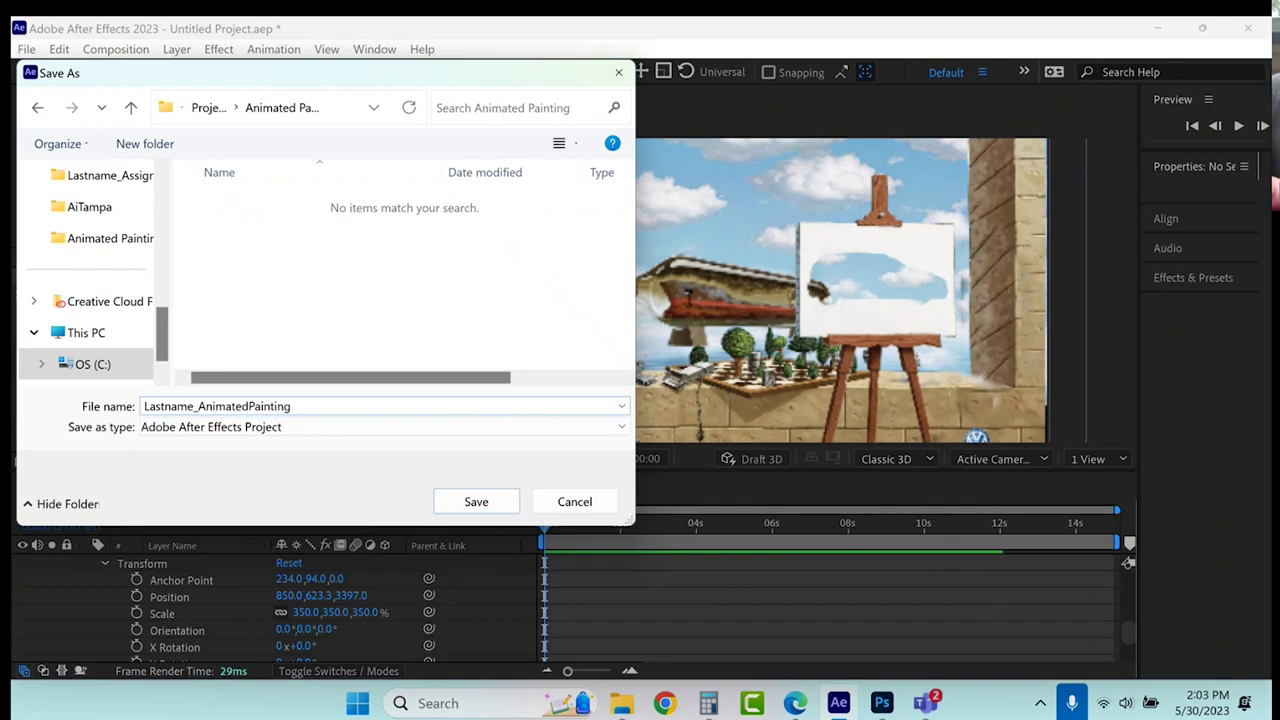
{"action": "key", "text": "Return"}
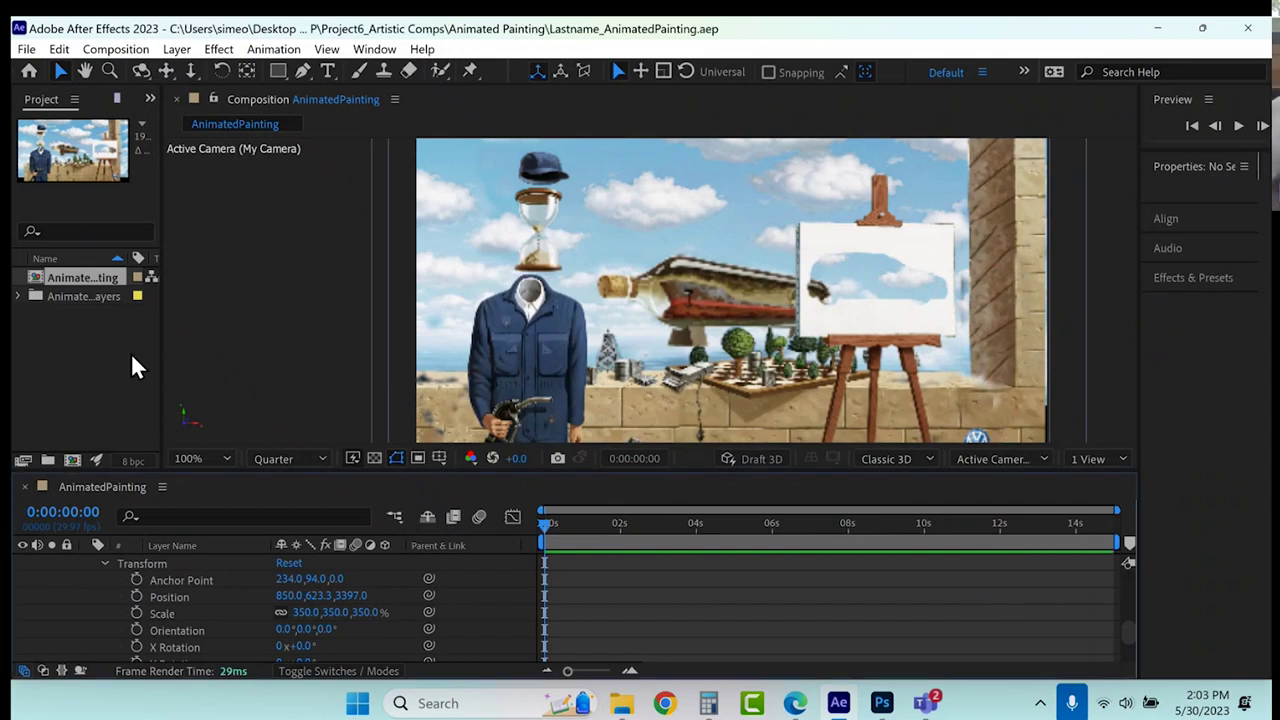
{"action": "key", "text": "space"}
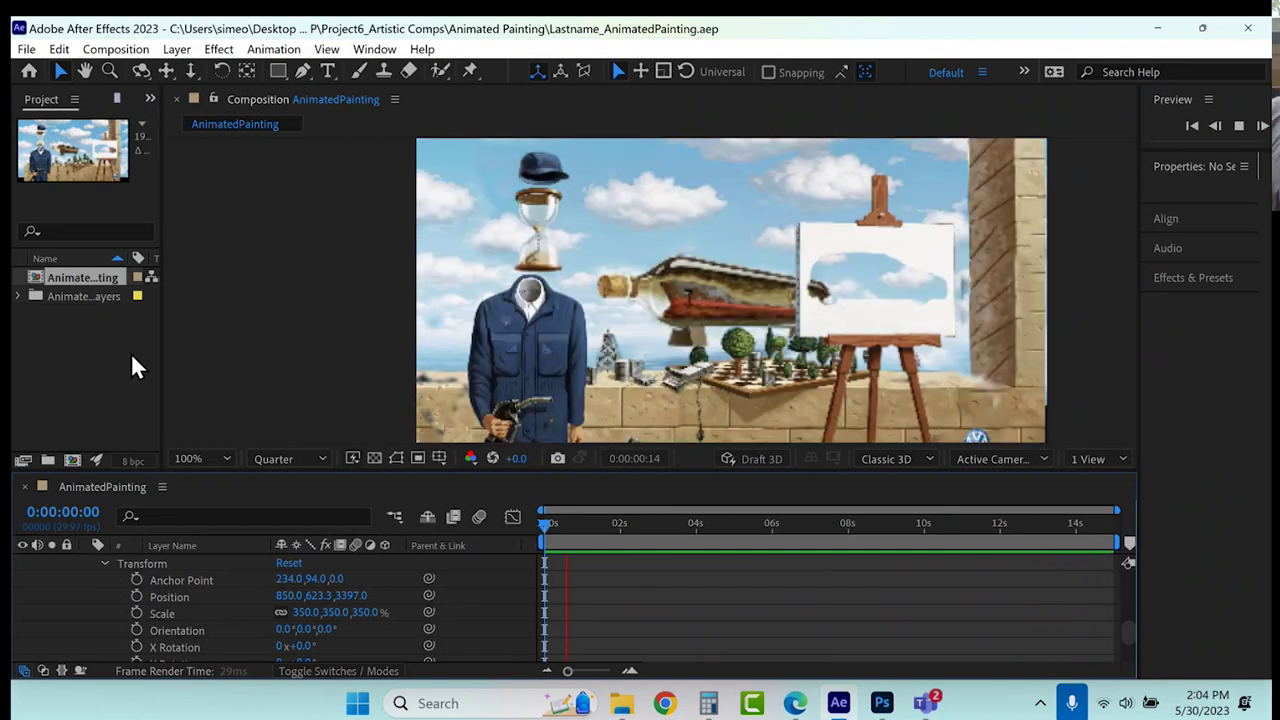
Scale the Sky layer up and shift it to Position 1858.7, 198.8, 3640, showing its Transform values.
{"action": "key", "text": "space"}
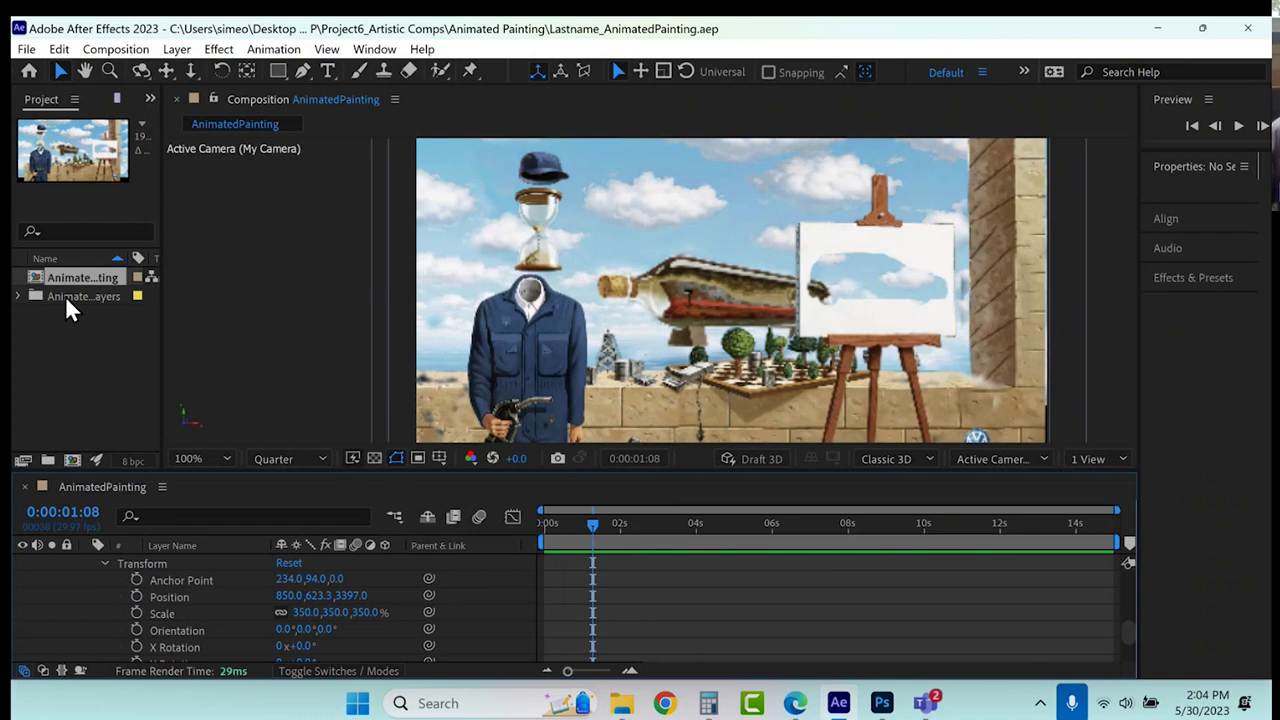
{"action": "scroll", "coordinate": [623, 337], "scroll_direction": "down", "scroll_amount": 2}
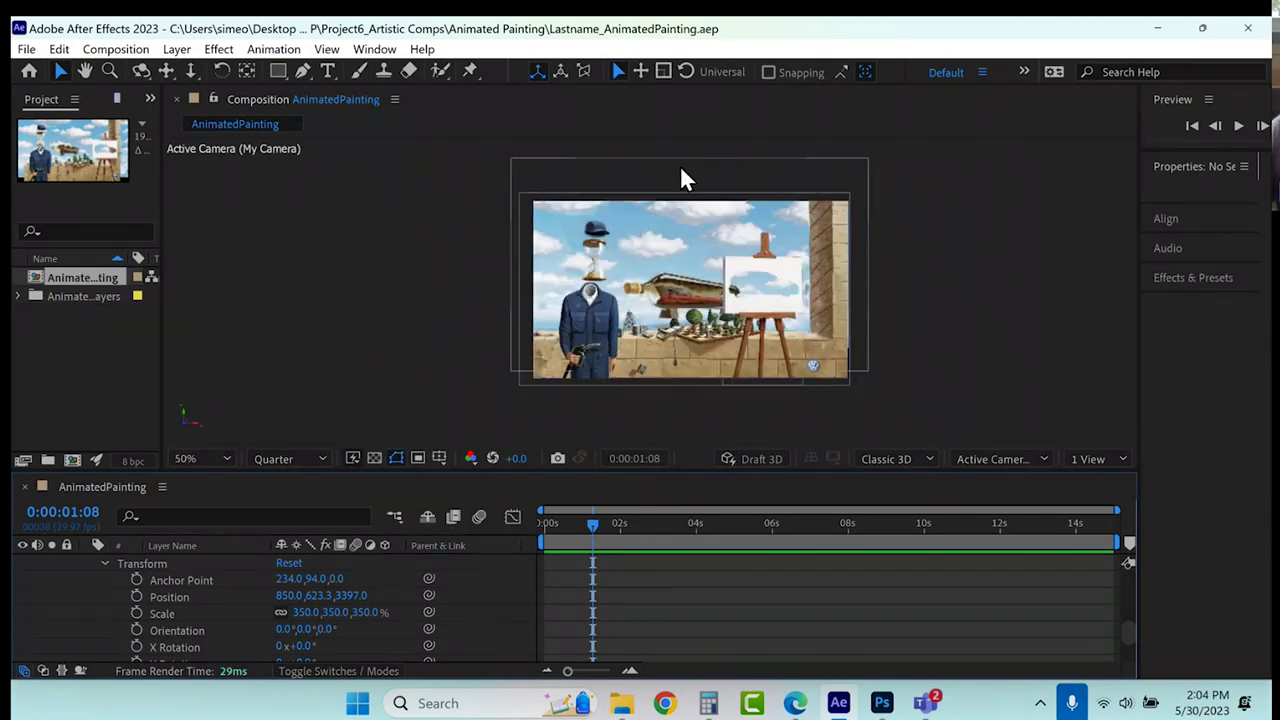
{"action": "scroll", "coordinate": [205, 605], "scroll_direction": "down", "scroll_amount": 3}
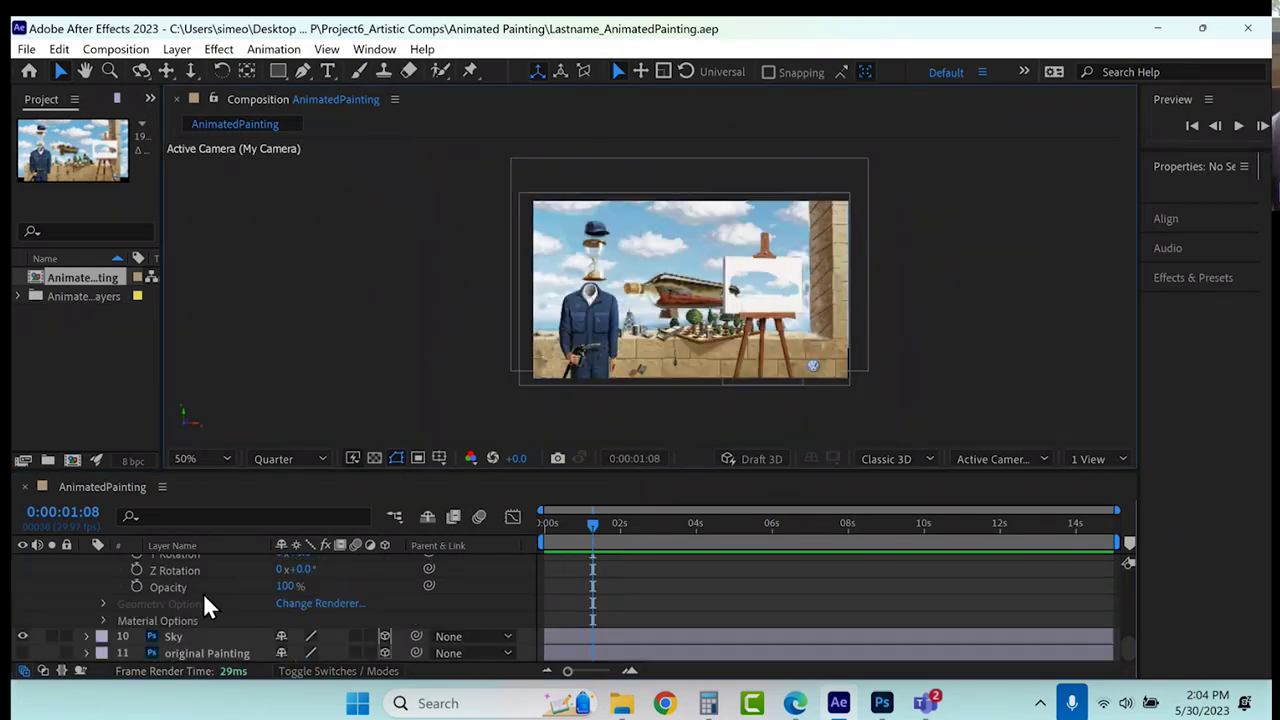
{"action": "left_click", "coordinate": [208, 634]}
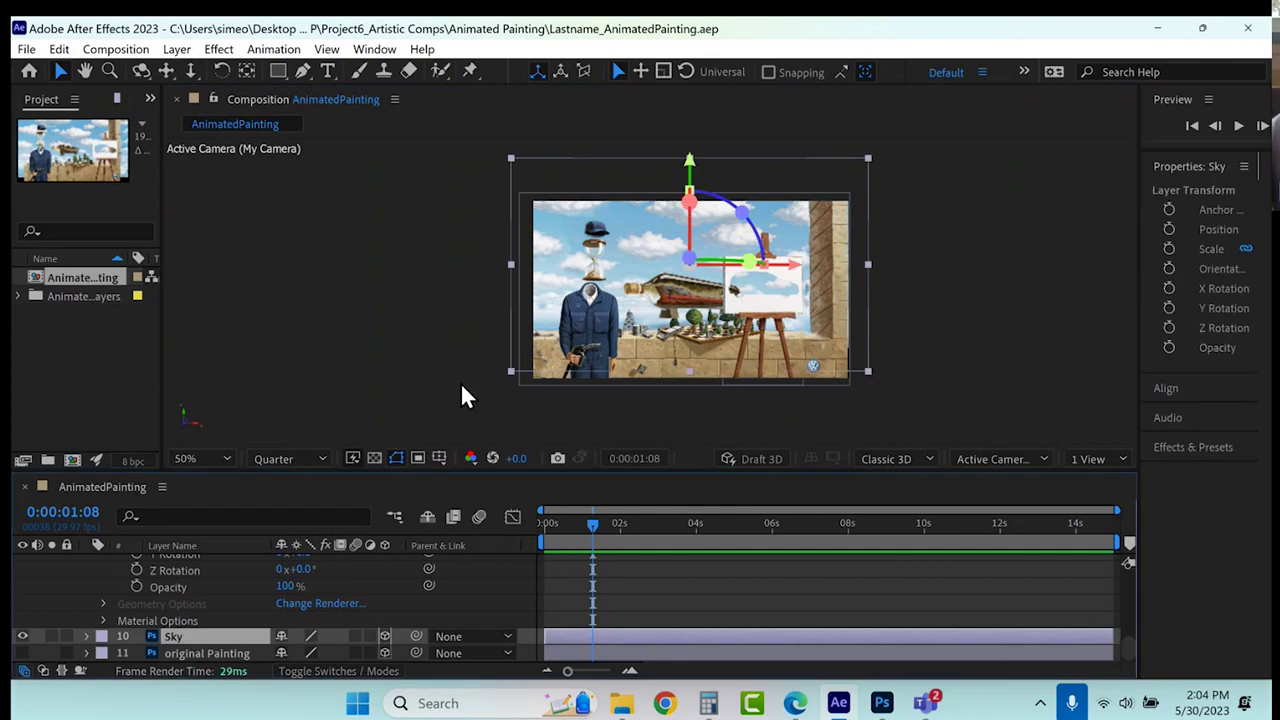
{"action": "left_click_drag", "start_coordinate": [511, 372], "coordinate": [463, 362]}
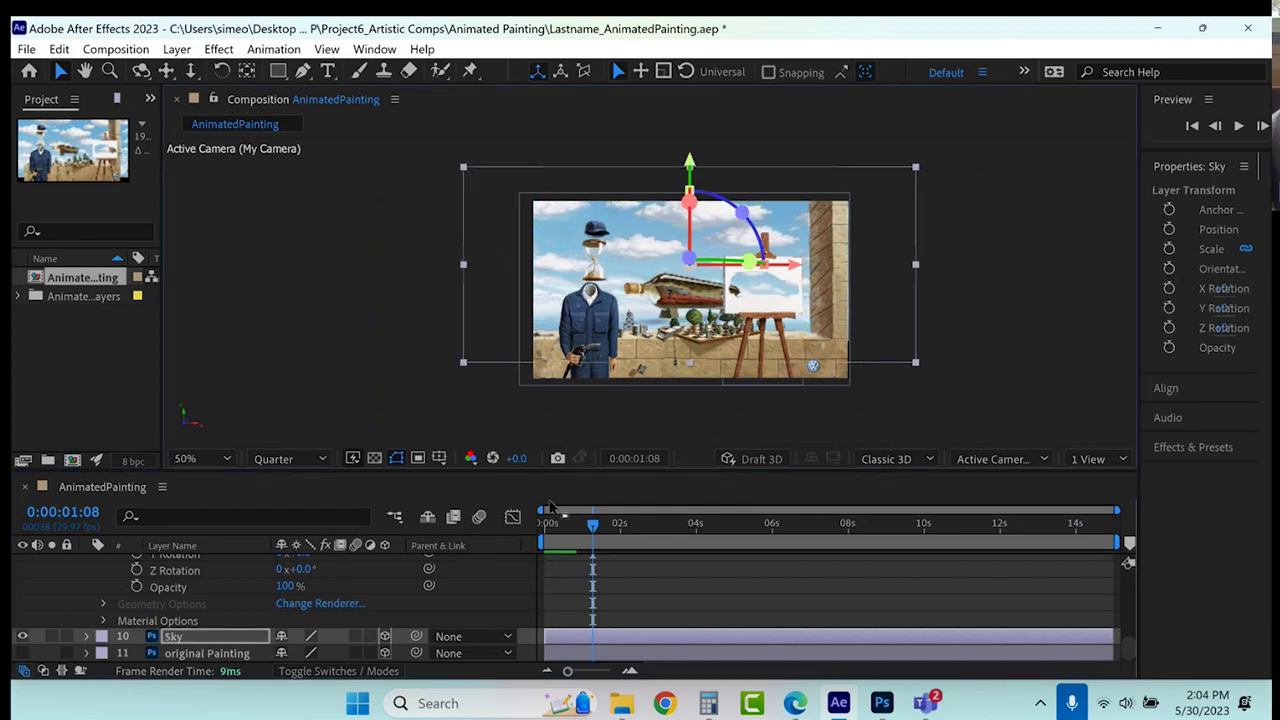
{"action": "left_click_drag", "start_coordinate": [551, 523], "coordinate": [535, 521]}
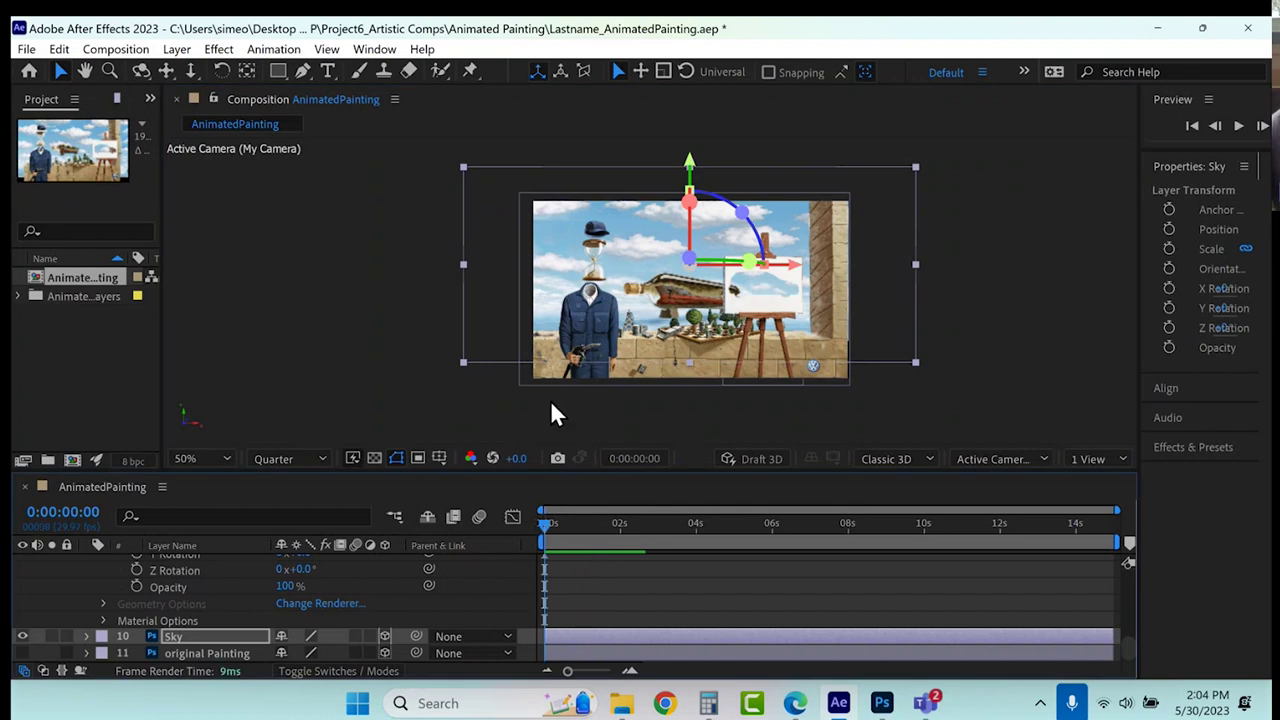
{"action": "left_click_drag", "start_coordinate": [481, 362], "coordinate": [546, 366]}
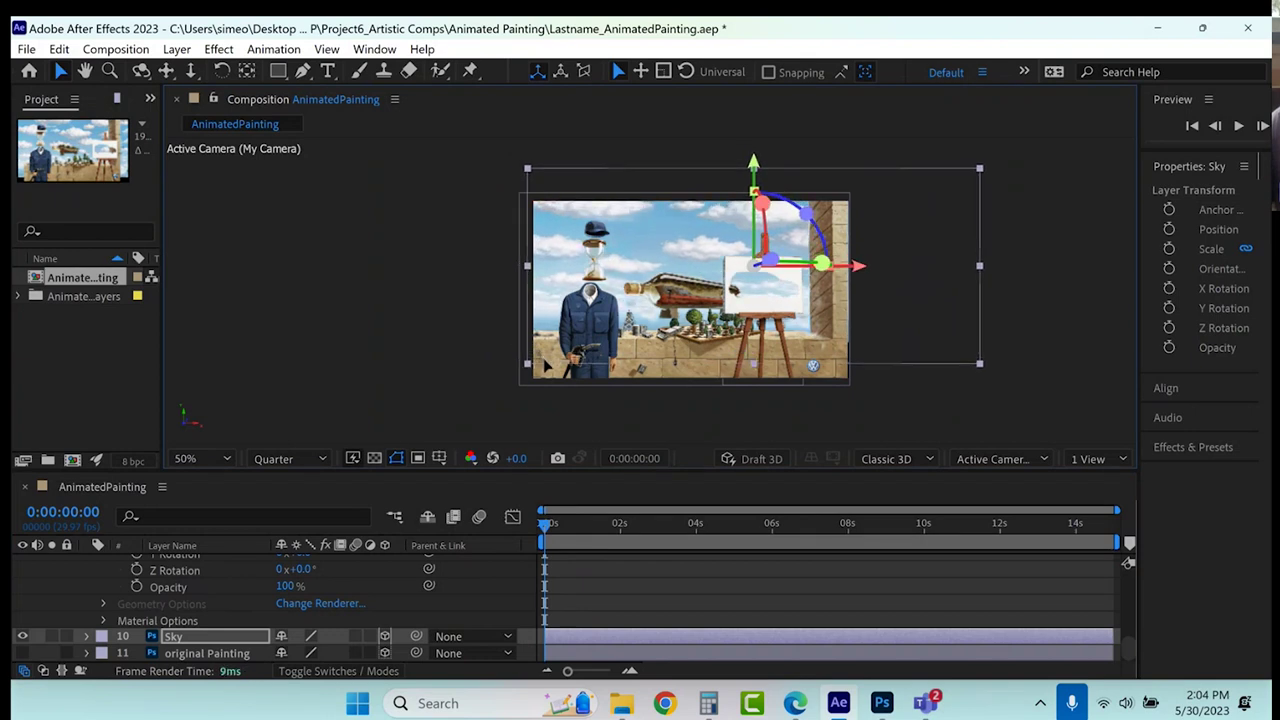
{"action": "left_click", "coordinate": [87, 636]}
{"action": "left_click", "coordinate": [103, 620]}
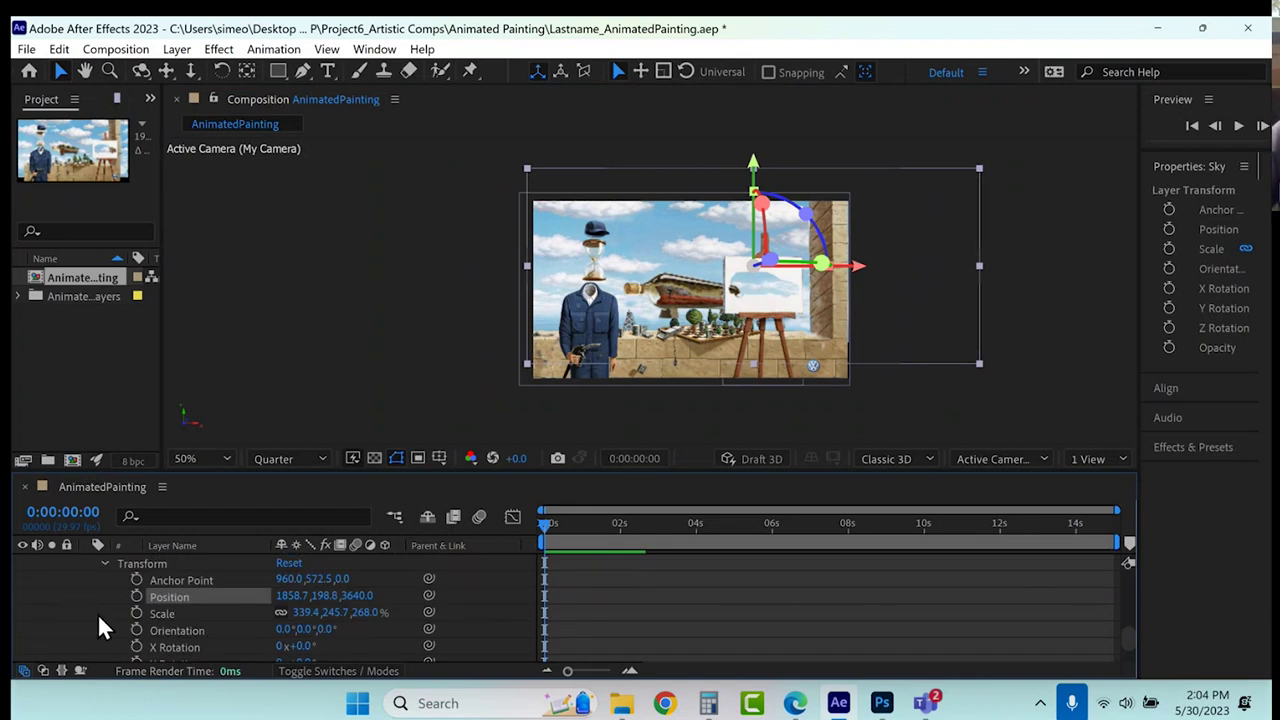
Keyframe the Sky's Position at 0s and at 14:29 with X lowered to 1054.7.
{"action": "left_click", "coordinate": [136, 596]}
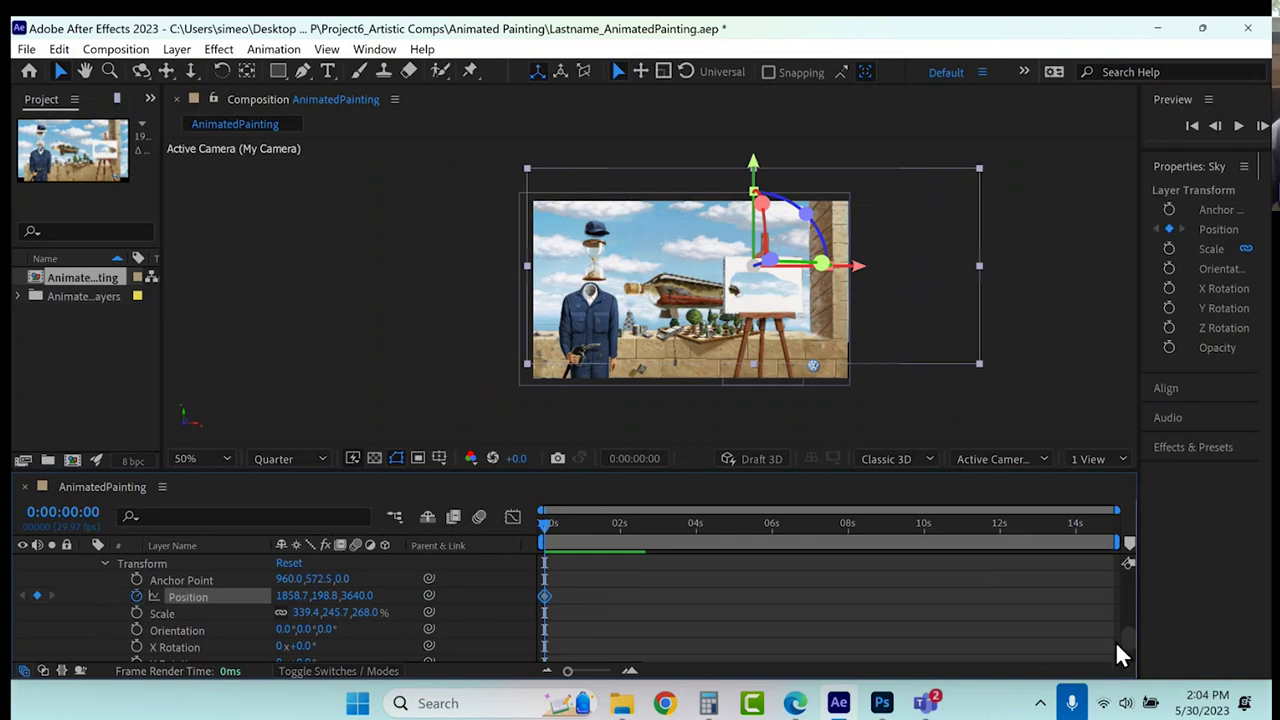
{"action": "left_click_drag", "start_coordinate": [1086, 528], "coordinate": [1121, 531]}
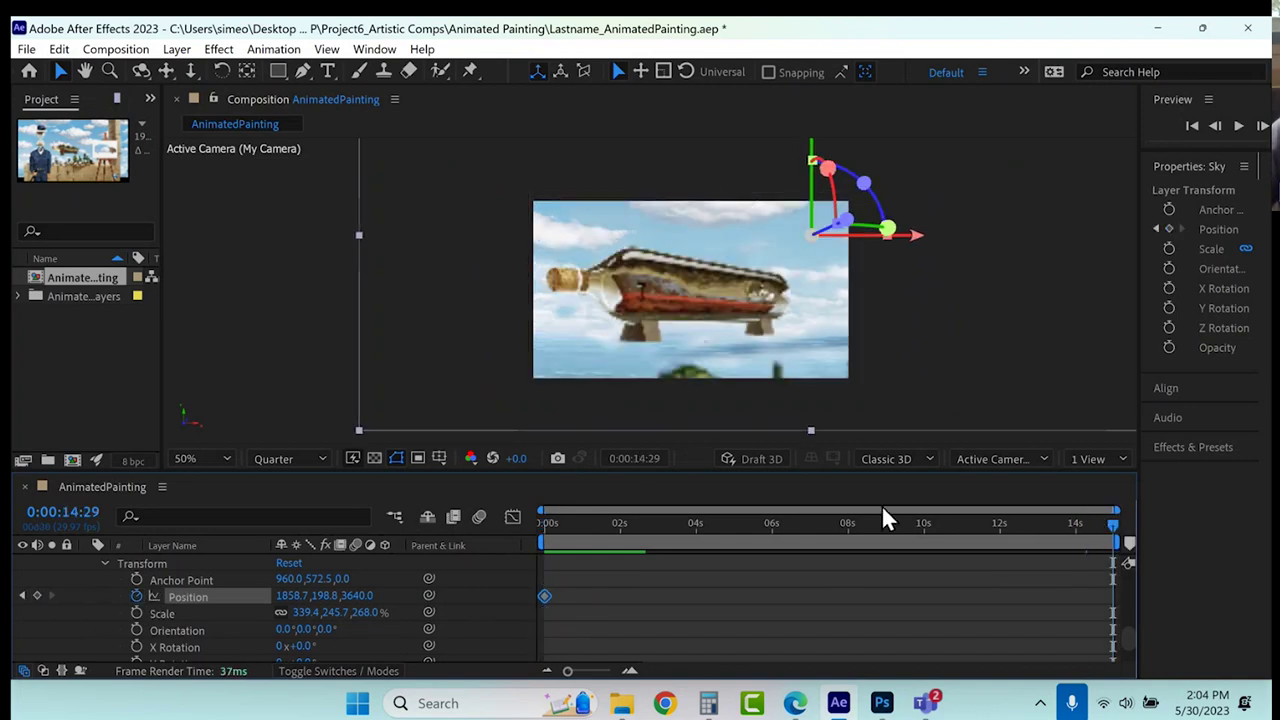
{"action": "left_click", "coordinate": [290, 595]}
{"action": "type", "text": "1791.7"}
{"action": "key", "text": "Return"}
{"action": "left_click_drag", "start_coordinate": [290, 595], "coordinate": [262, 597]}
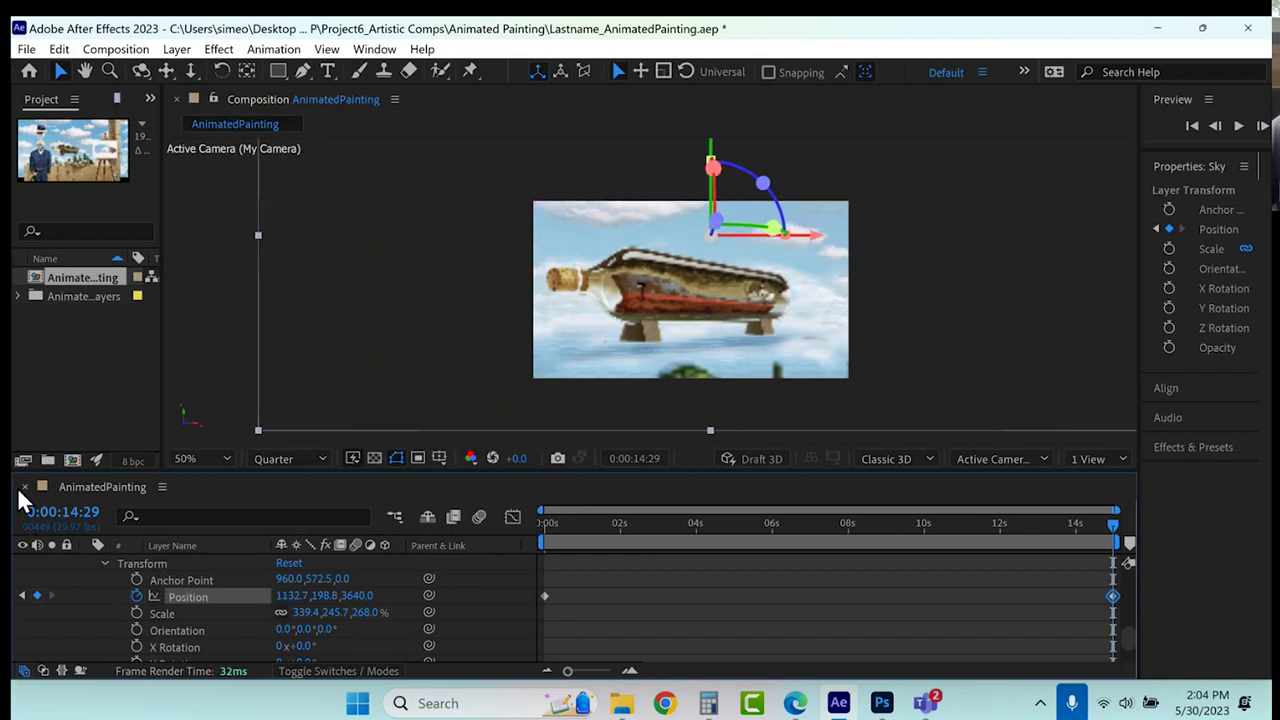
{"action": "left_click_drag", "start_coordinate": [297, 604], "coordinate": [91, 559]}
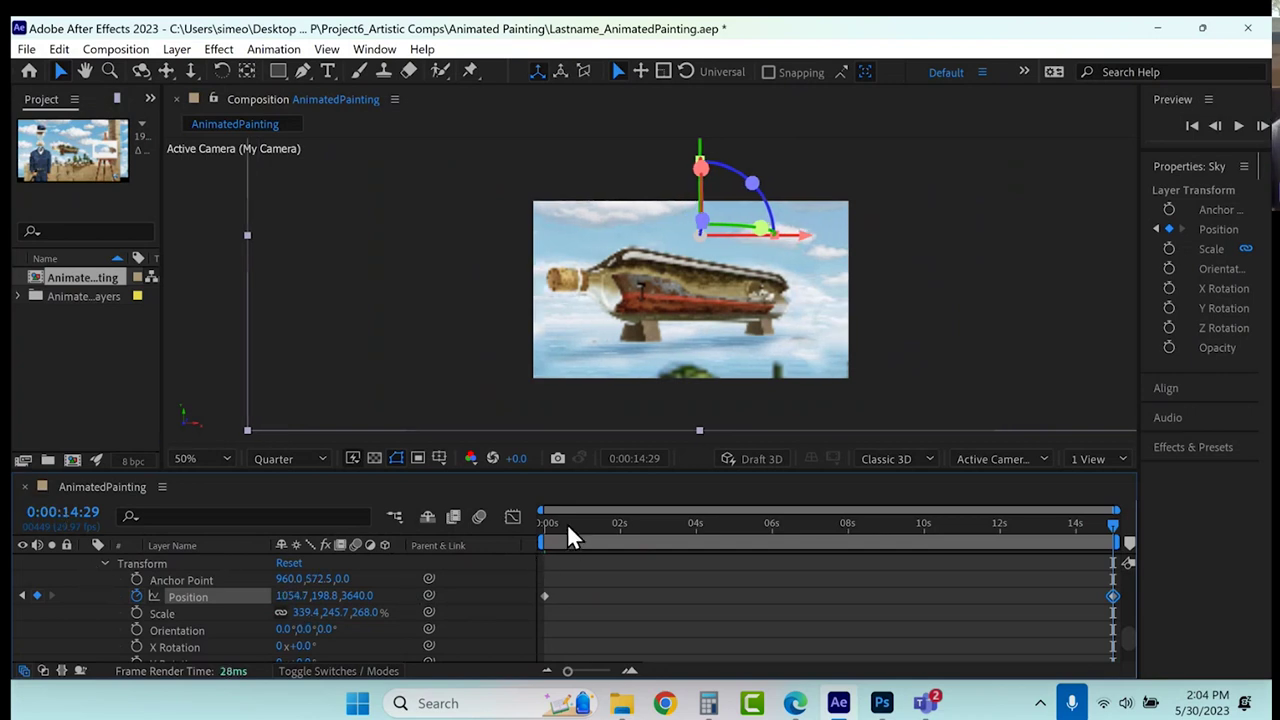
Return to the first frame and preview the drifting Sky animation.
{"action": "left_click", "coordinate": [550, 523]}
{"action": "key", "text": "Home"}
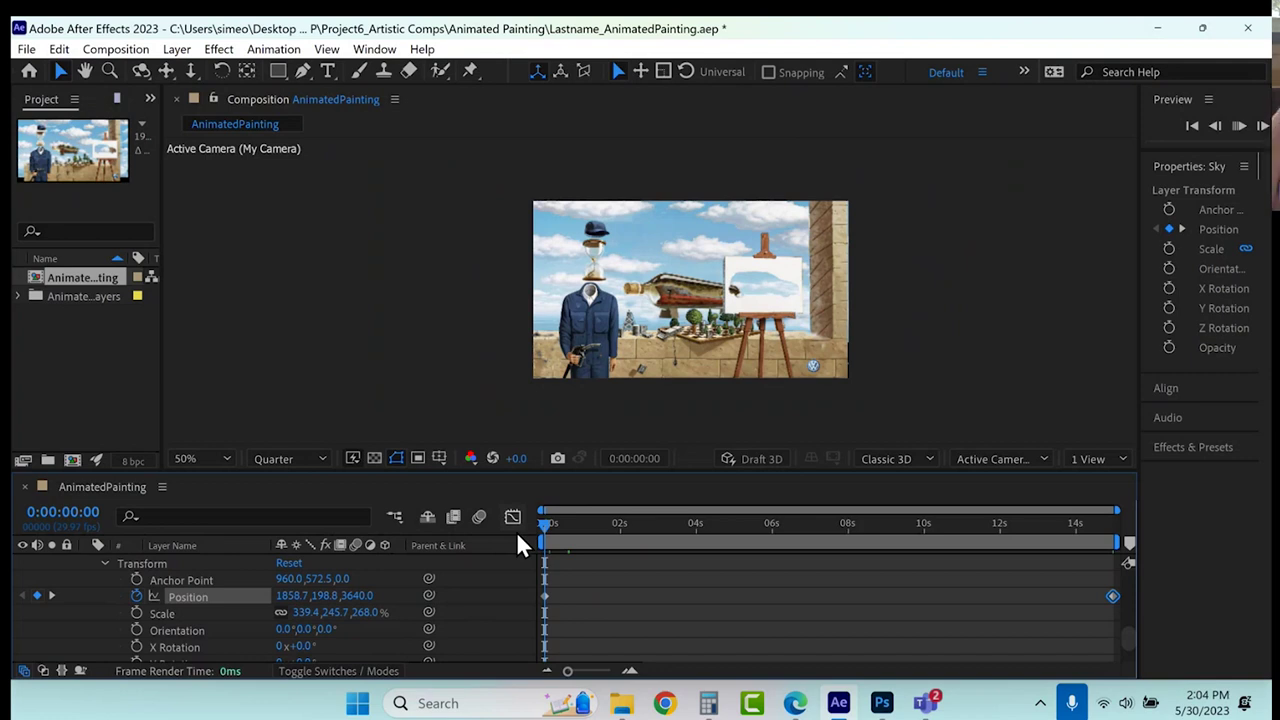
{"action": "key", "text": "space"}
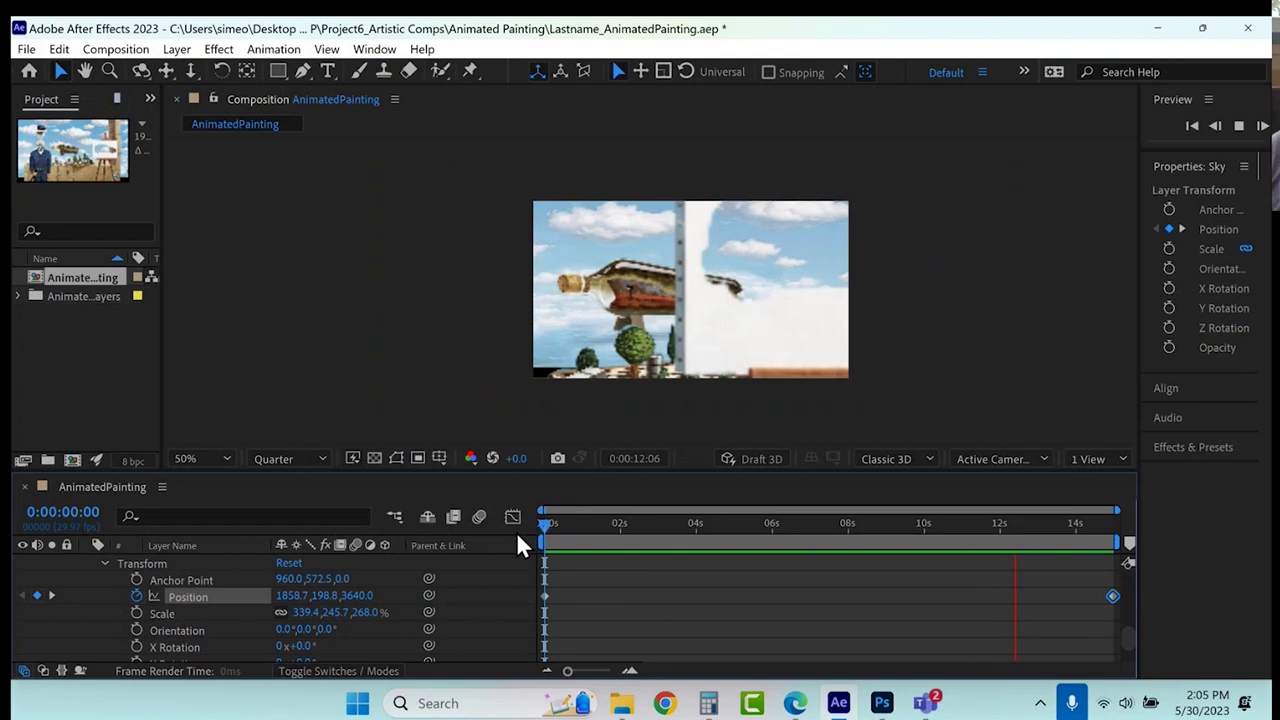
{"action": "key", "text": "space"}
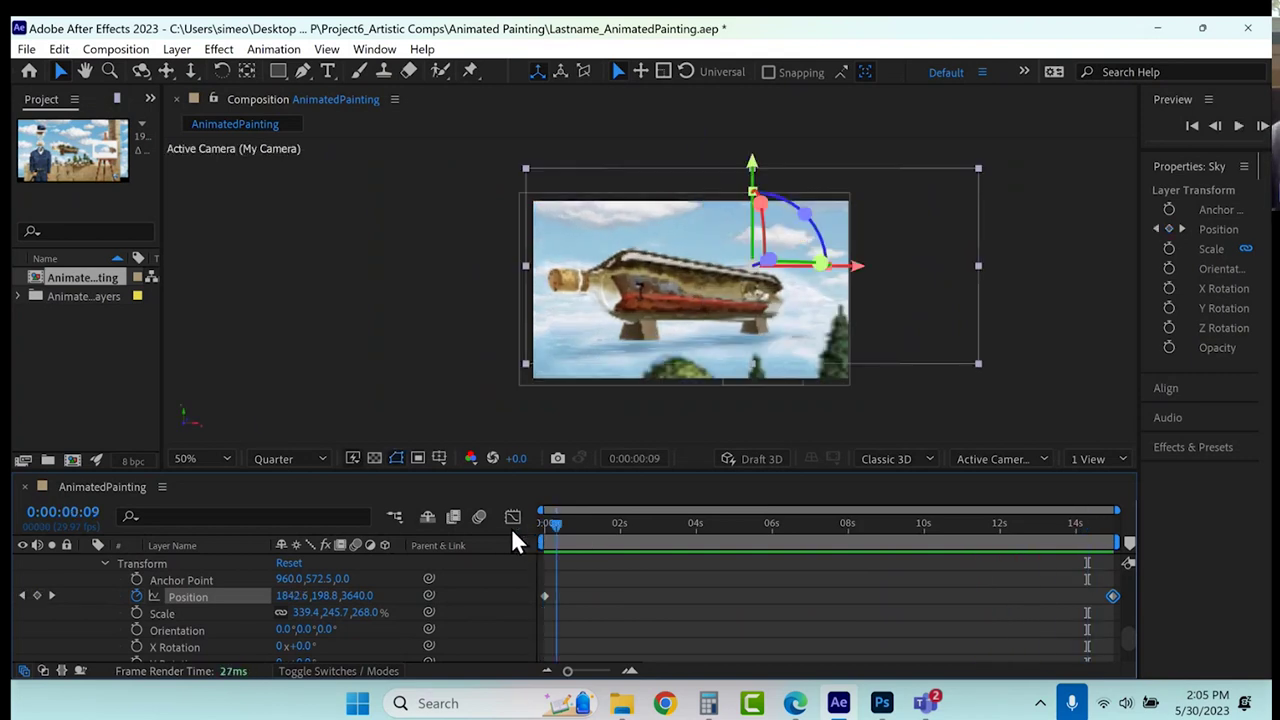
Collapse the Sky layer, select the Bottle layer and review it around 6, 8 and 10 seconds.
{"action": "left_click", "coordinate": [105, 564]}
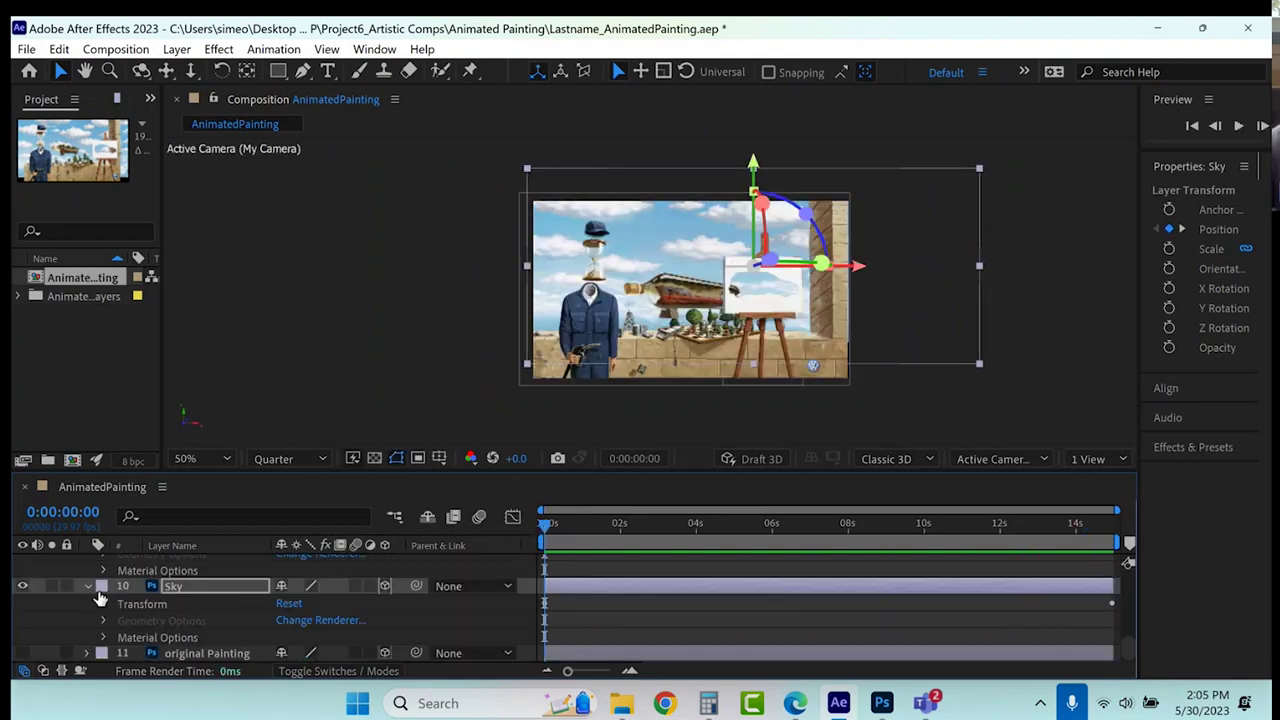
{"action": "left_click", "coordinate": [87, 587]}
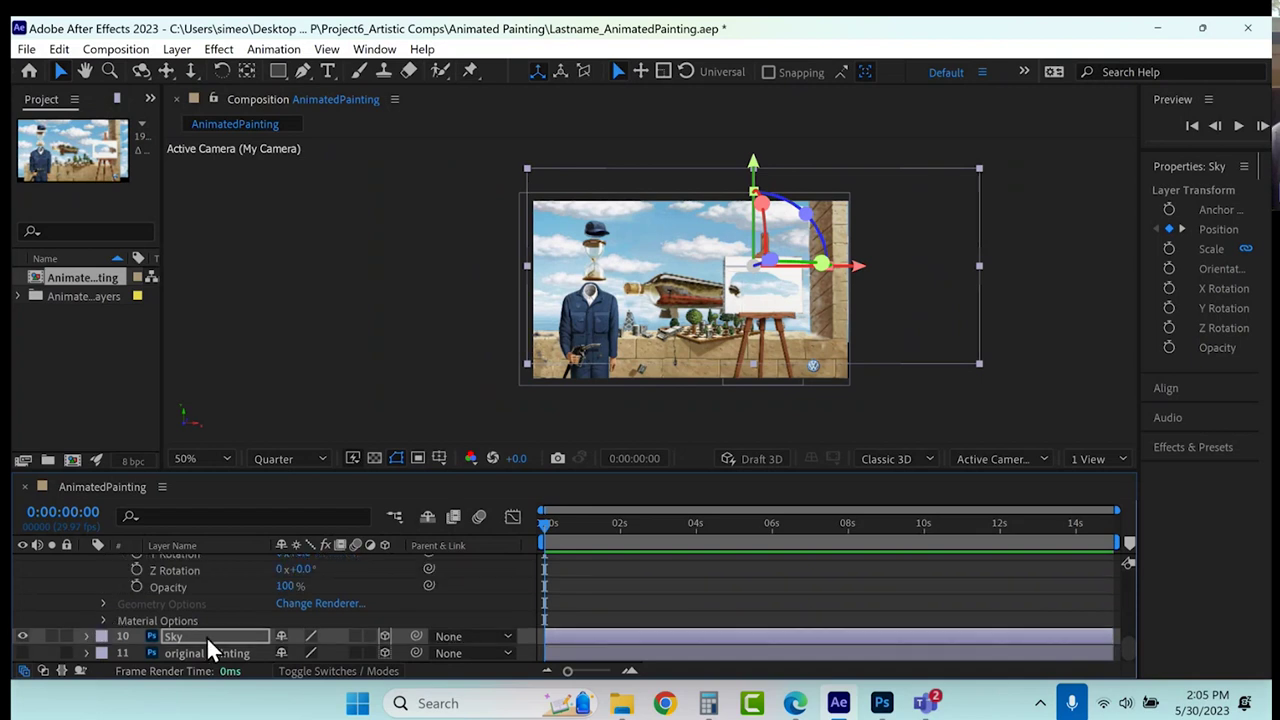
{"action": "scroll", "coordinate": [206, 636], "scroll_direction": "up", "scroll_amount": 3}
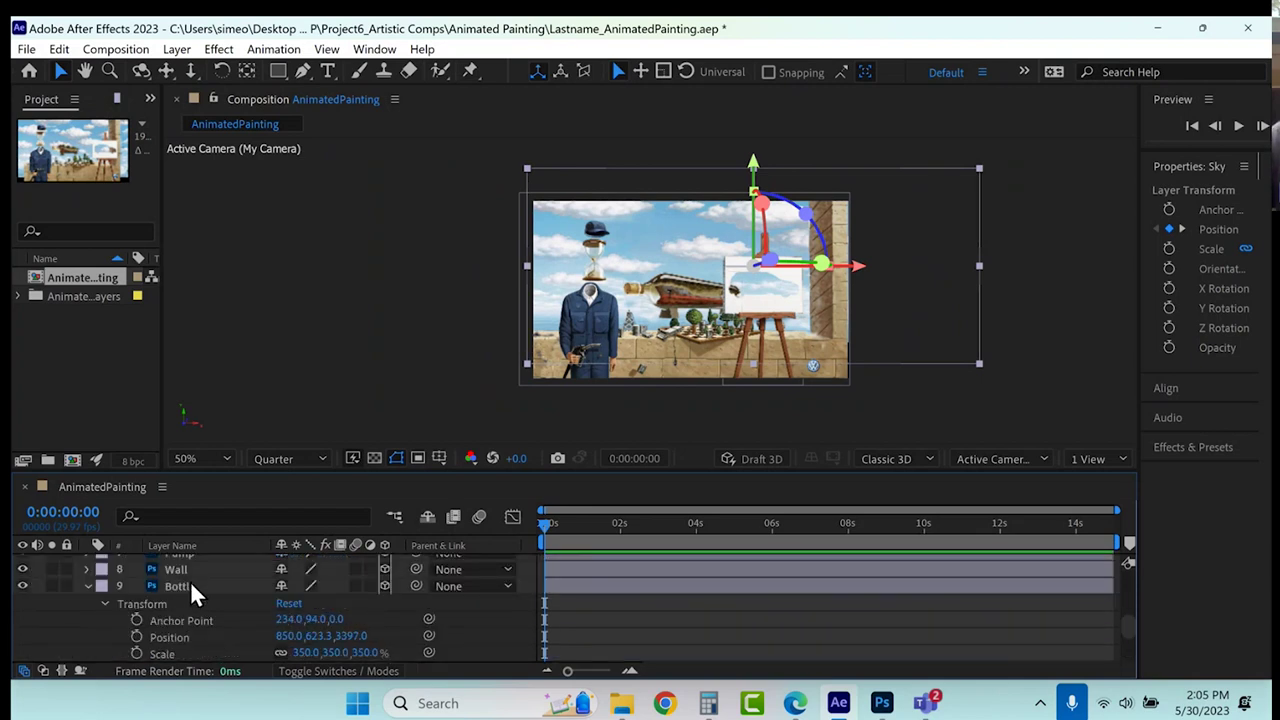
{"action": "left_click", "coordinate": [190, 586]}
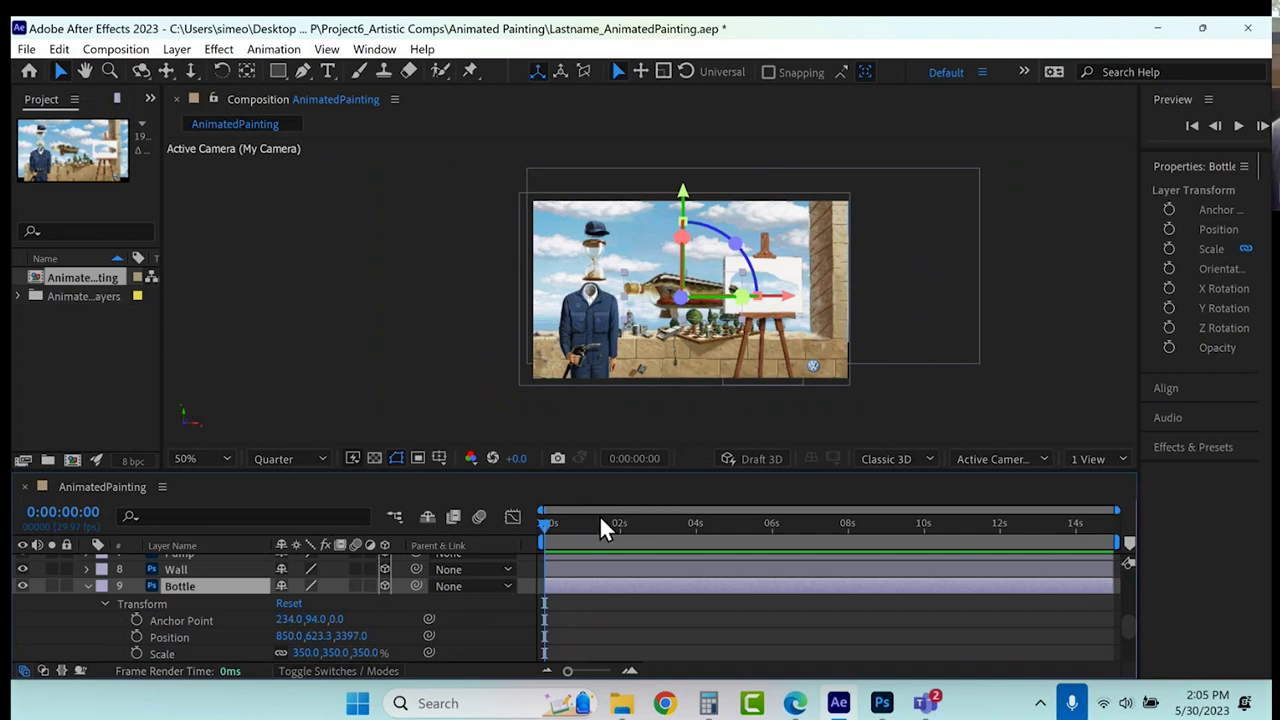
{"action": "left_click", "coordinate": [788, 523]}
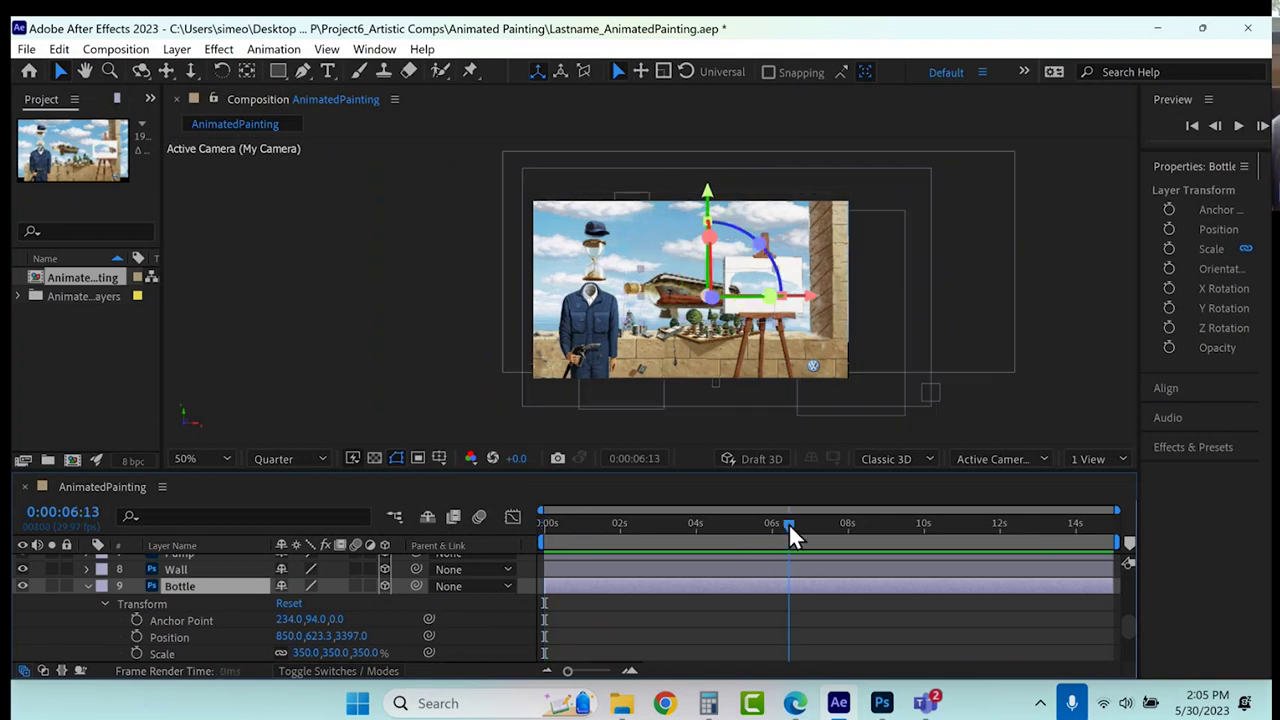
{"action": "left_click", "coordinate": [867, 523]}
{"action": "left_click_drag", "start_coordinate": [868, 525], "coordinate": [1099, 518]}
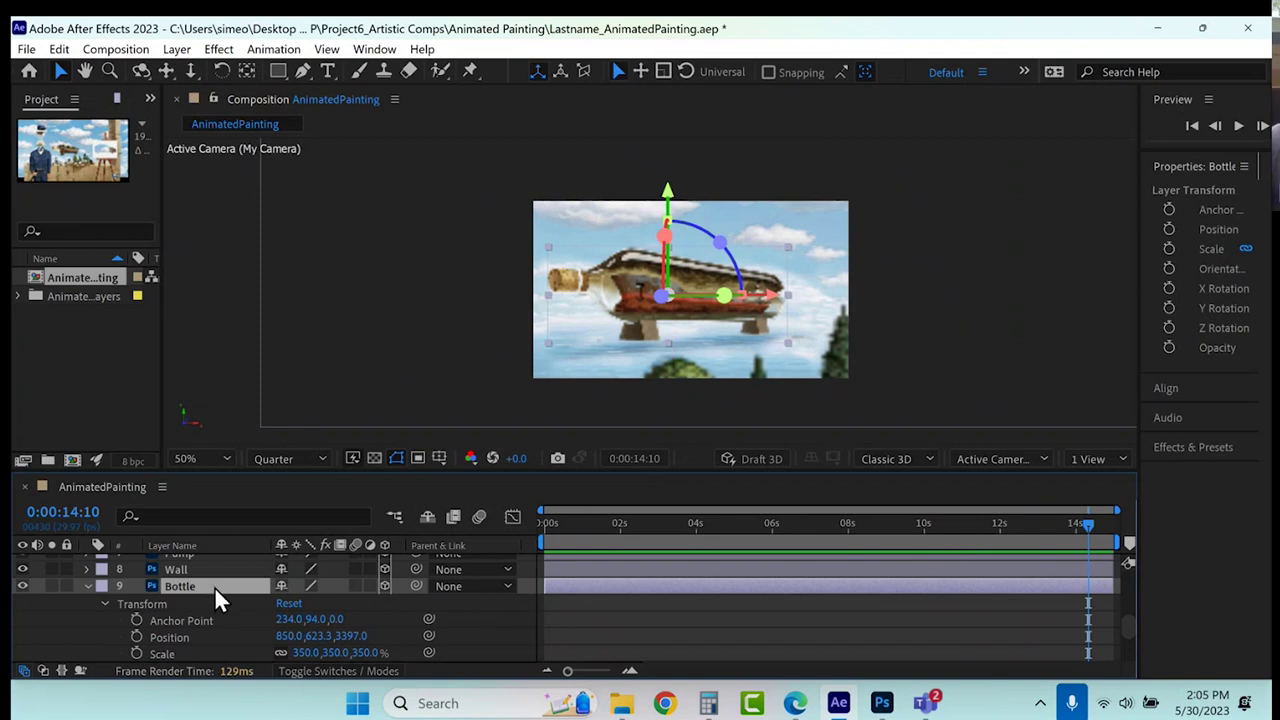
Duplicate the Bottle layer and set the copy's Anchor Point Y to 191.
{"action": "left_click", "coordinate": [60, 49]}
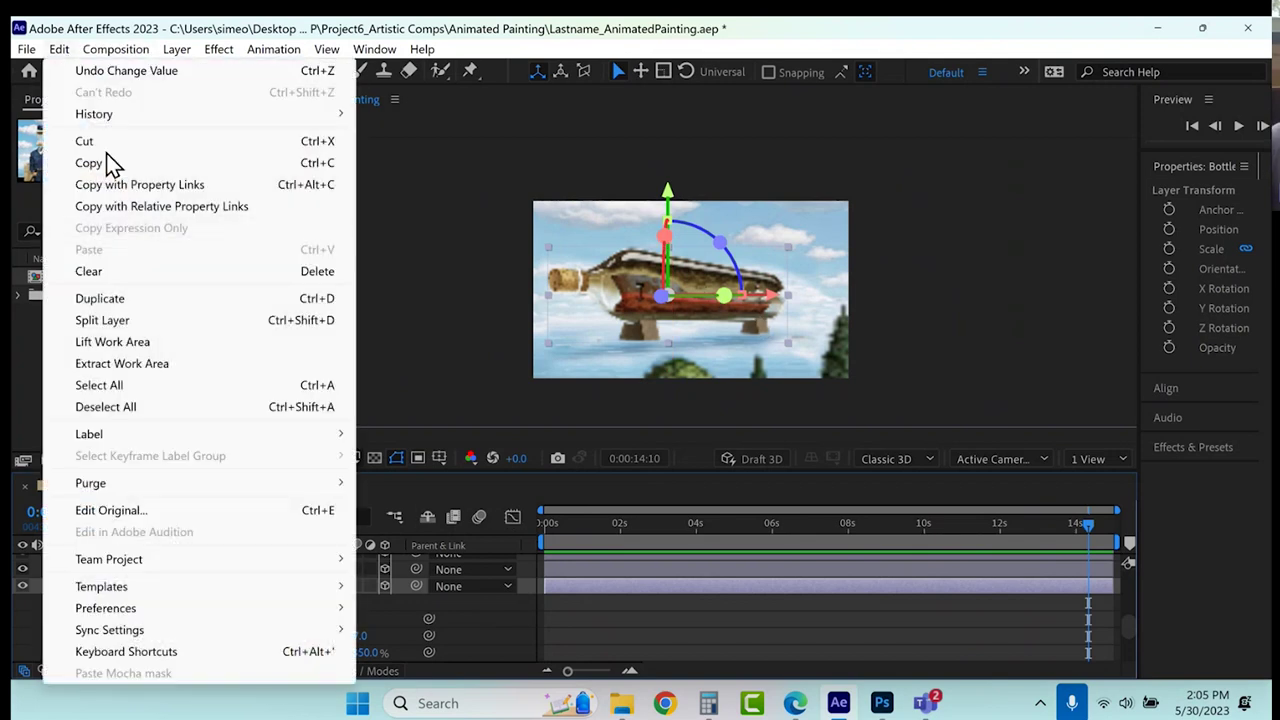
{"action": "left_click", "coordinate": [126, 293]}
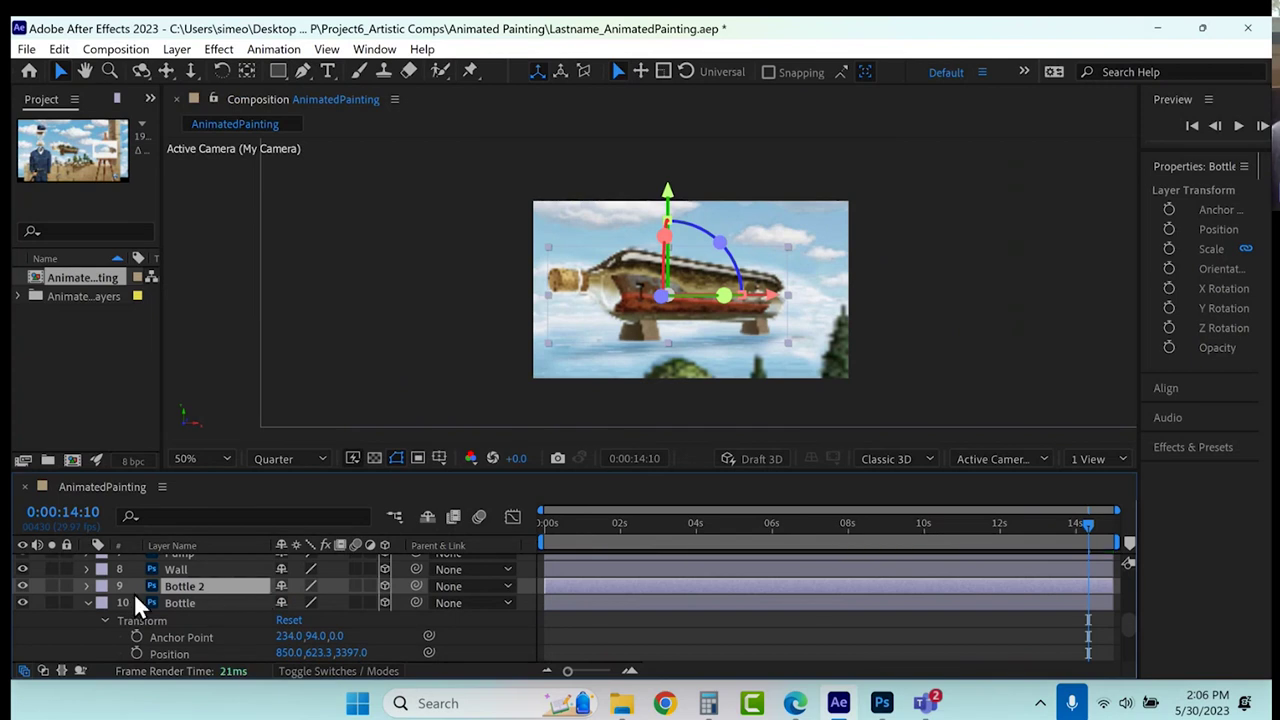
{"action": "left_click", "coordinate": [87, 585]}
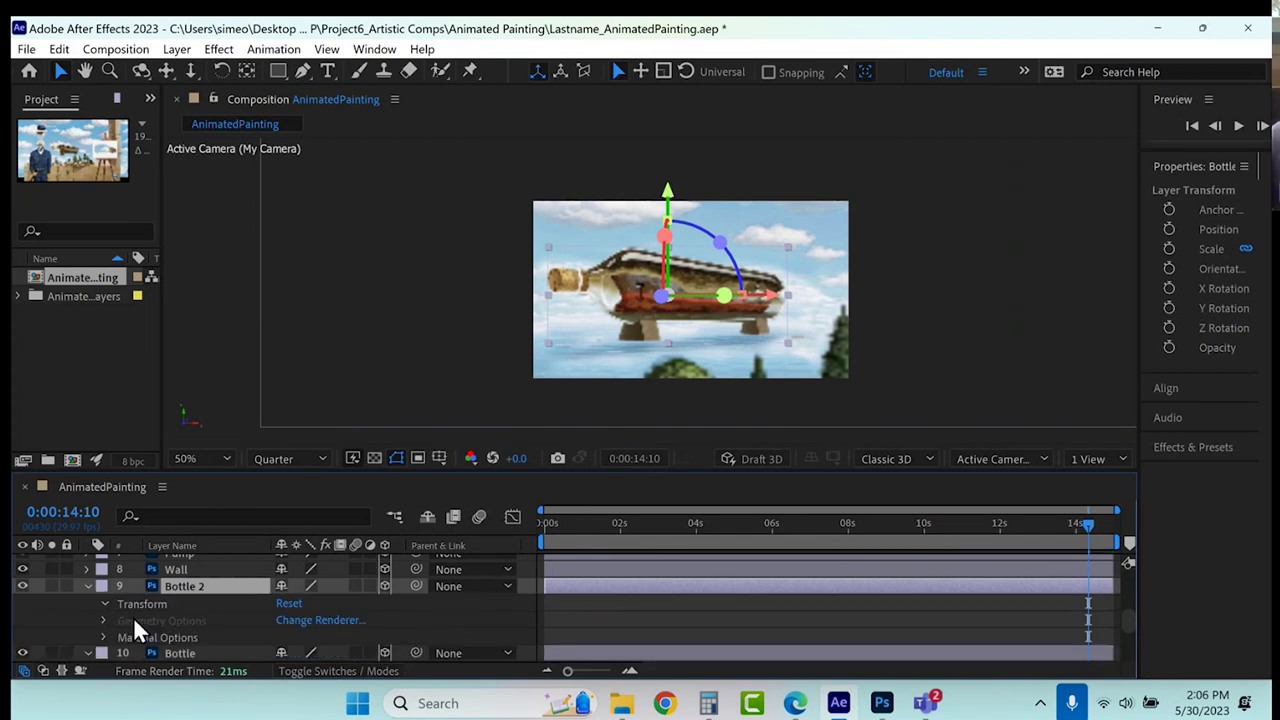
{"action": "scroll", "coordinate": [247, 653], "scroll_direction": "down", "scroll_amount": 2}
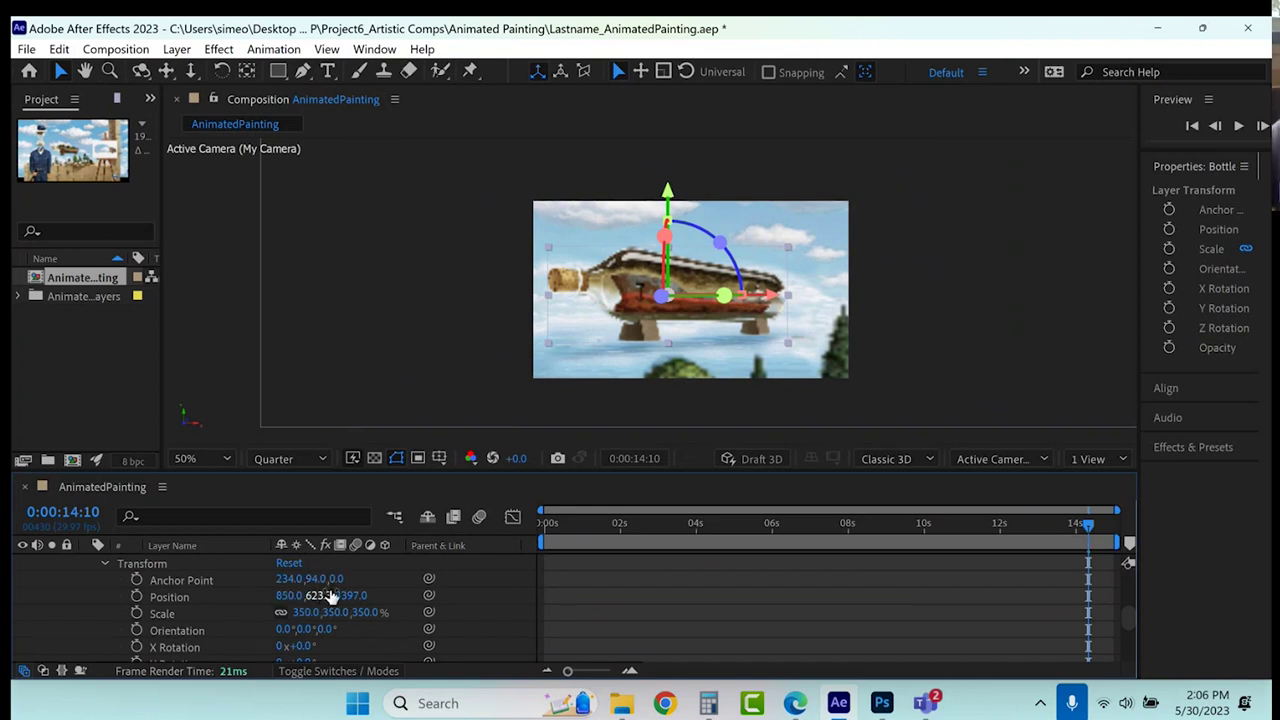
{"action": "left_click_drag", "start_coordinate": [315, 579], "coordinate": [400, 588]}
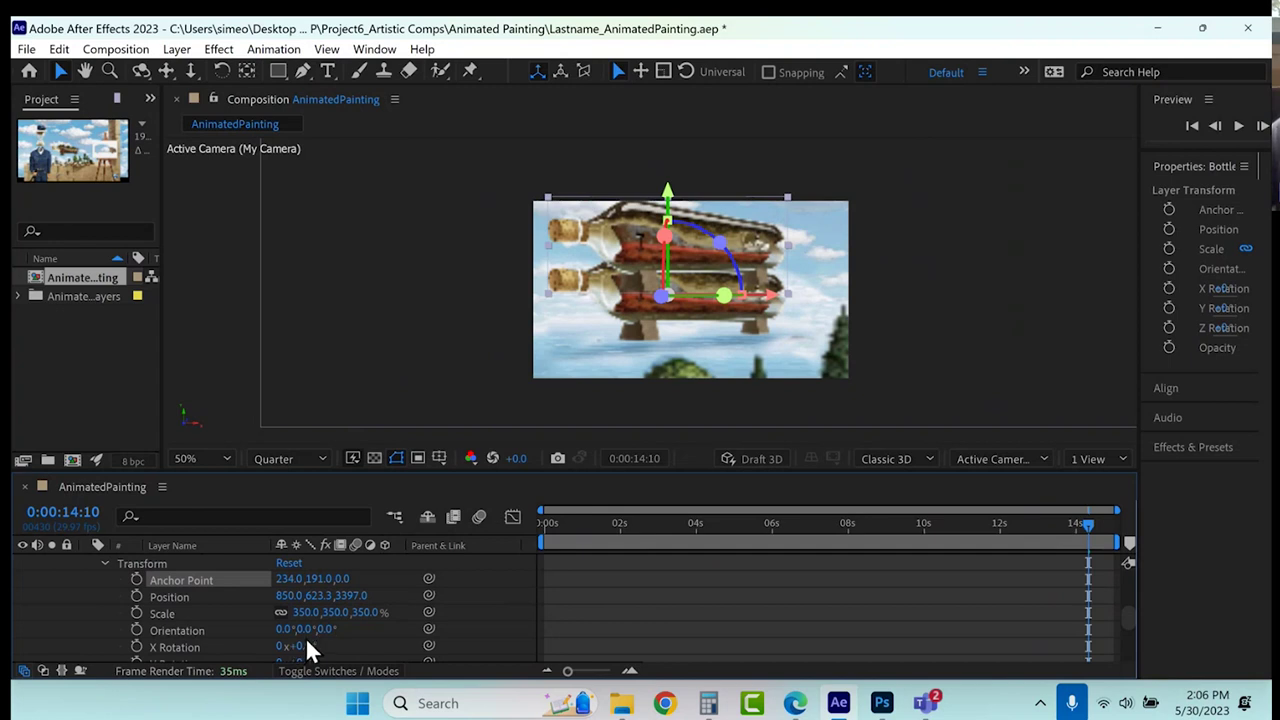
Rotate the bottle copy to 108° on X and lower its Position Y to 837.3.
{"action": "scroll", "coordinate": [305, 645], "scroll_direction": "down", "scroll_amount": 2}
{"action": "left_click_drag", "start_coordinate": [300, 596], "coordinate": [415, 605]}
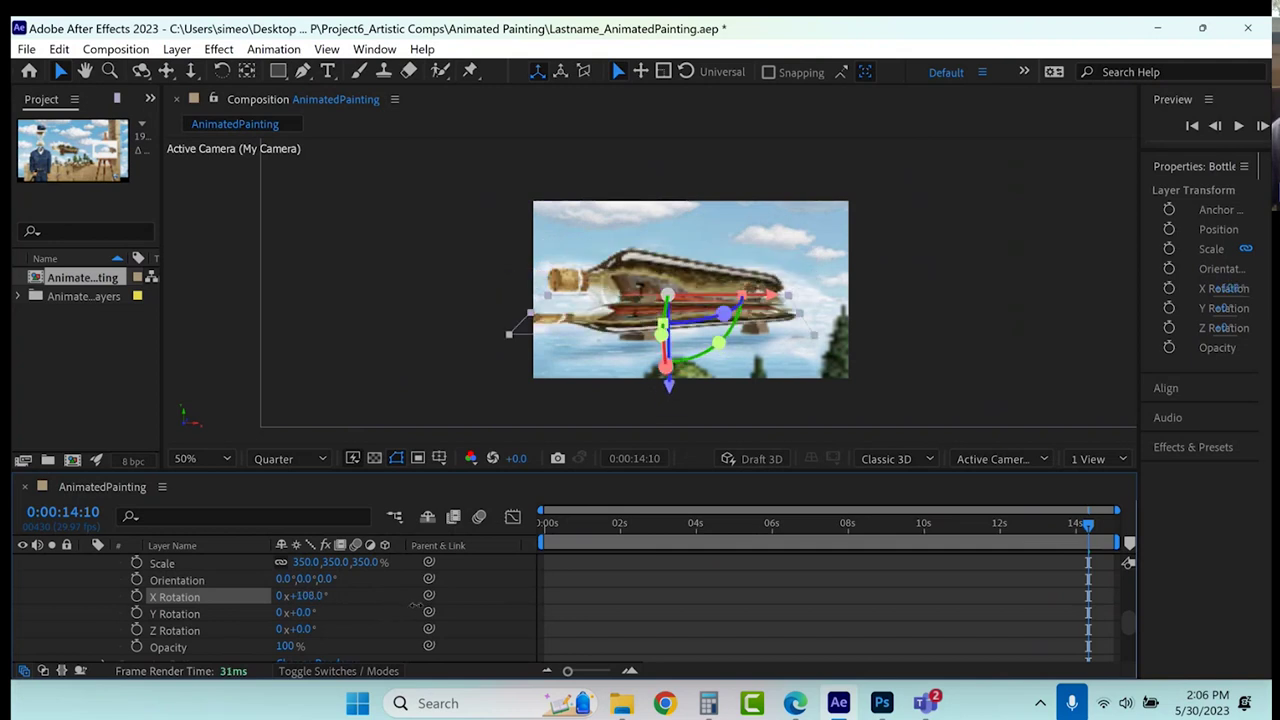
{"action": "left_click", "coordinate": [298, 596]}
{"action": "scroll", "coordinate": [305, 622], "scroll_direction": "up", "scroll_amount": 3}
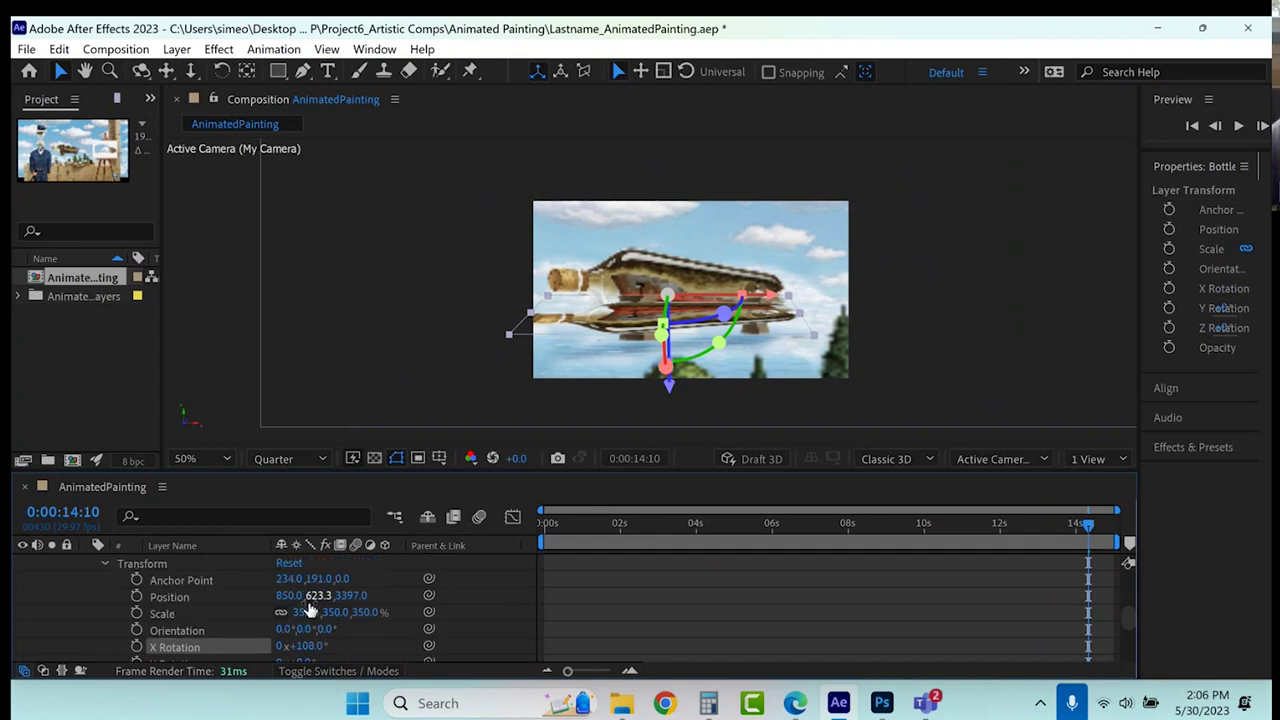
{"action": "left_click", "coordinate": [326, 596]}
{"action": "left_click_drag", "start_coordinate": [330, 596], "coordinate": [504, 614]}
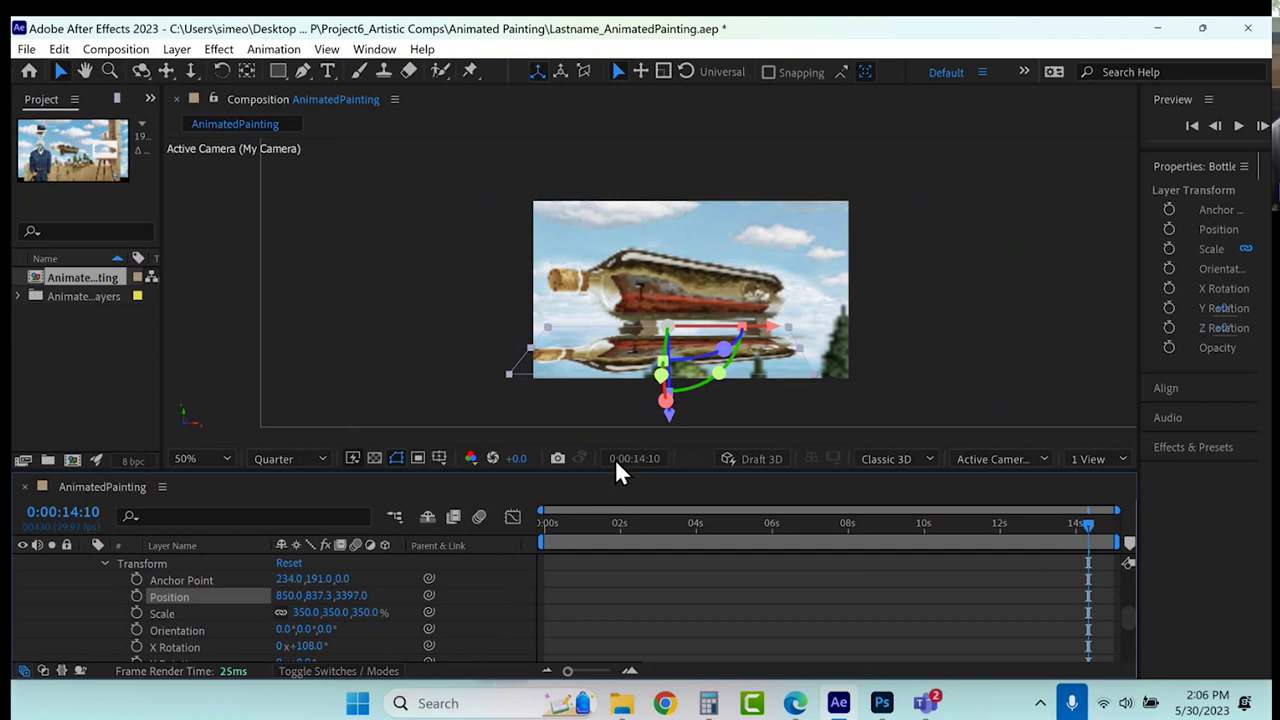
Add a Scale keyframe, squash the bottle copy vertically, and lower its Opacity to 40%.
{"action": "left_click", "coordinate": [136, 613]}
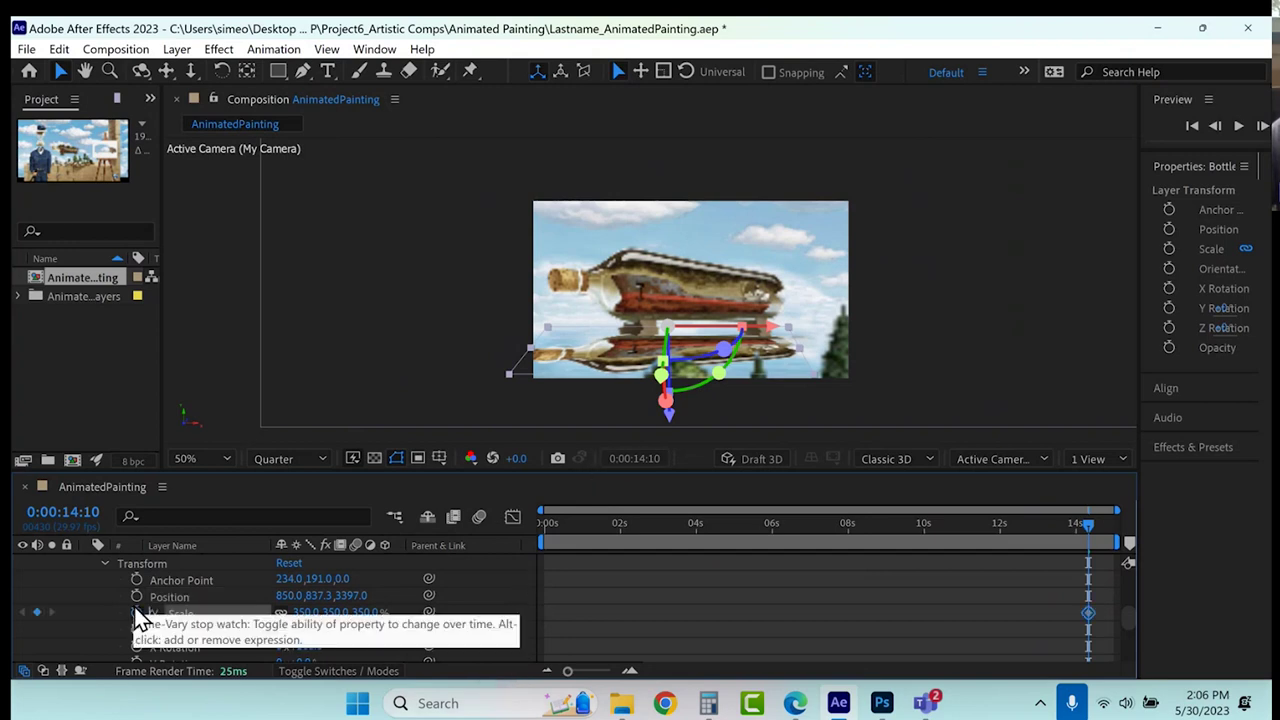
{"action": "left_click_drag", "start_coordinate": [510, 373], "coordinate": [523, 355]}
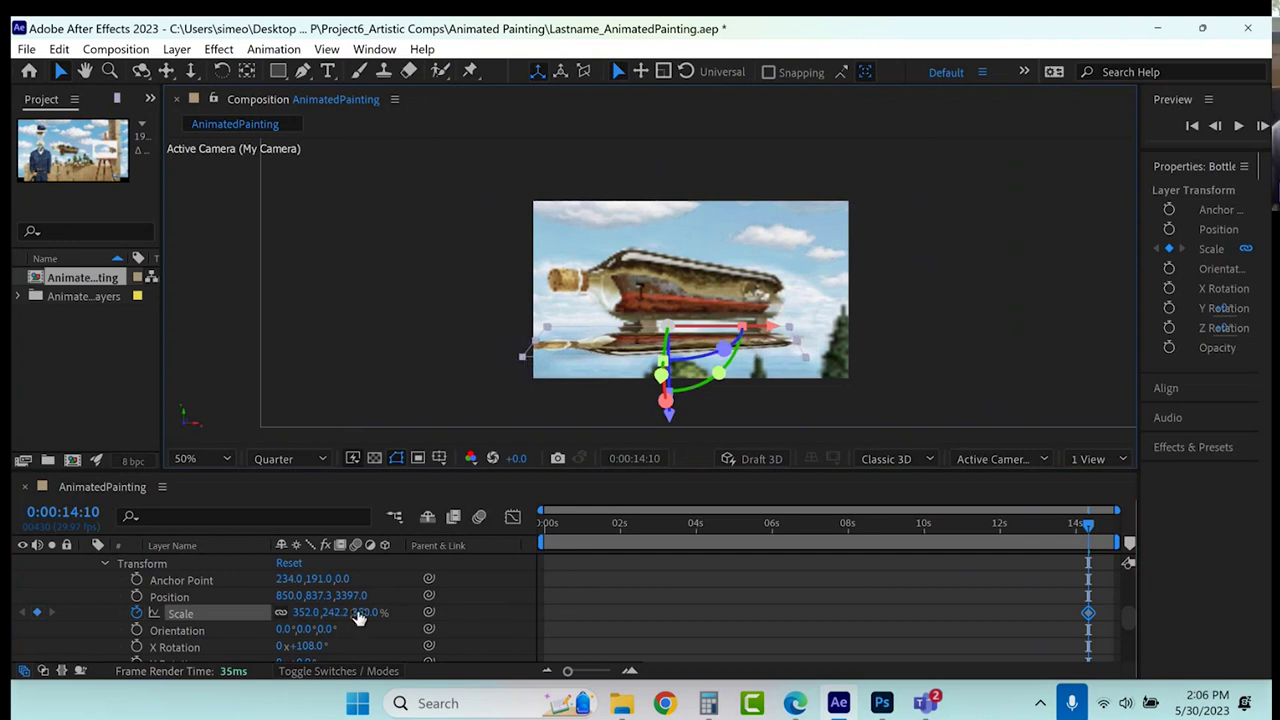
{"action": "scroll", "coordinate": [339, 636], "scroll_direction": "down", "scroll_amount": 4}
{"action": "left_click_drag", "start_coordinate": [287, 600], "coordinate": [231, 601]}
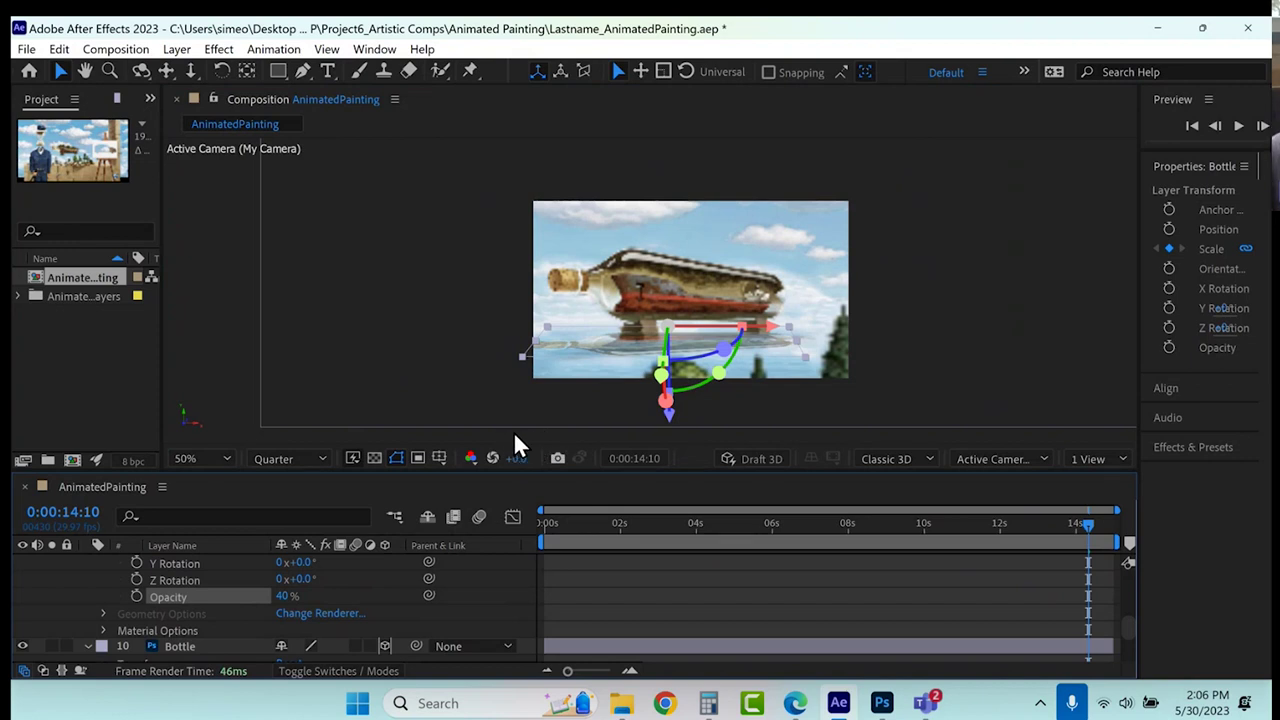
{"action": "left_click", "coordinate": [220, 50]}
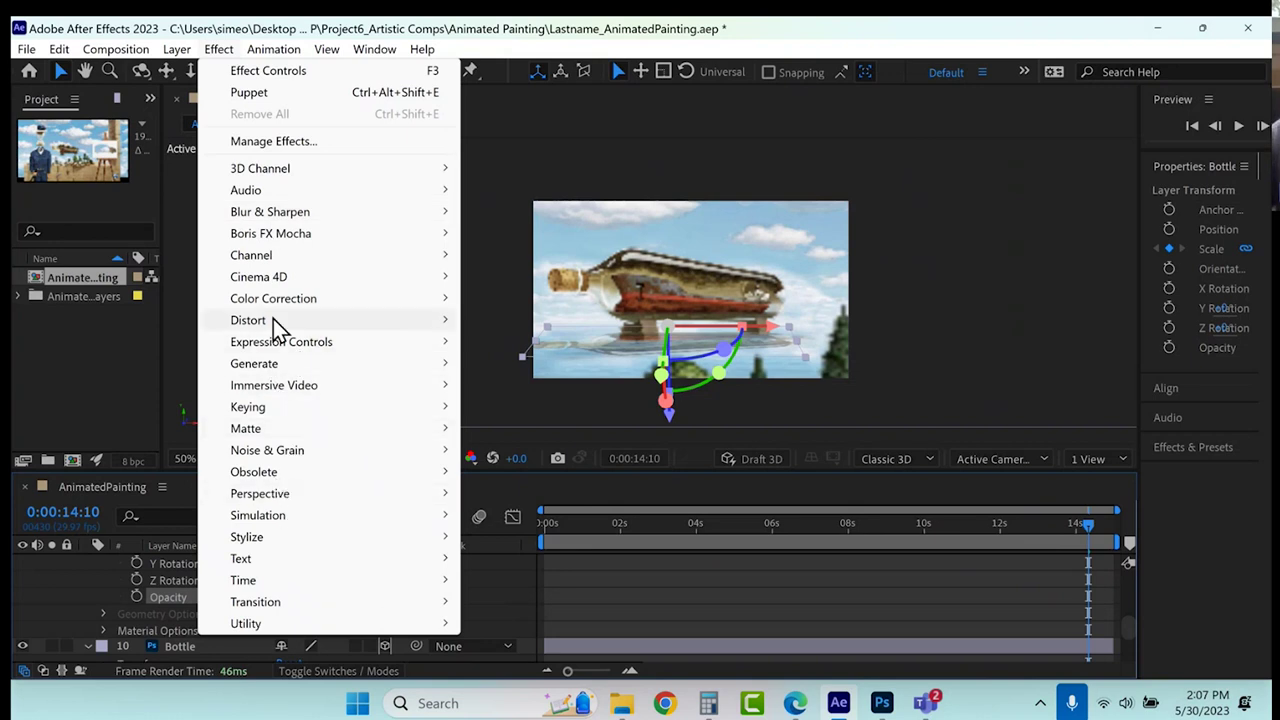
Apply Distort > Ripple to the Bottle 2 reflection and widen the Effect Controls panel.
{"action": "mouse_move", "coordinate": [273, 319]}
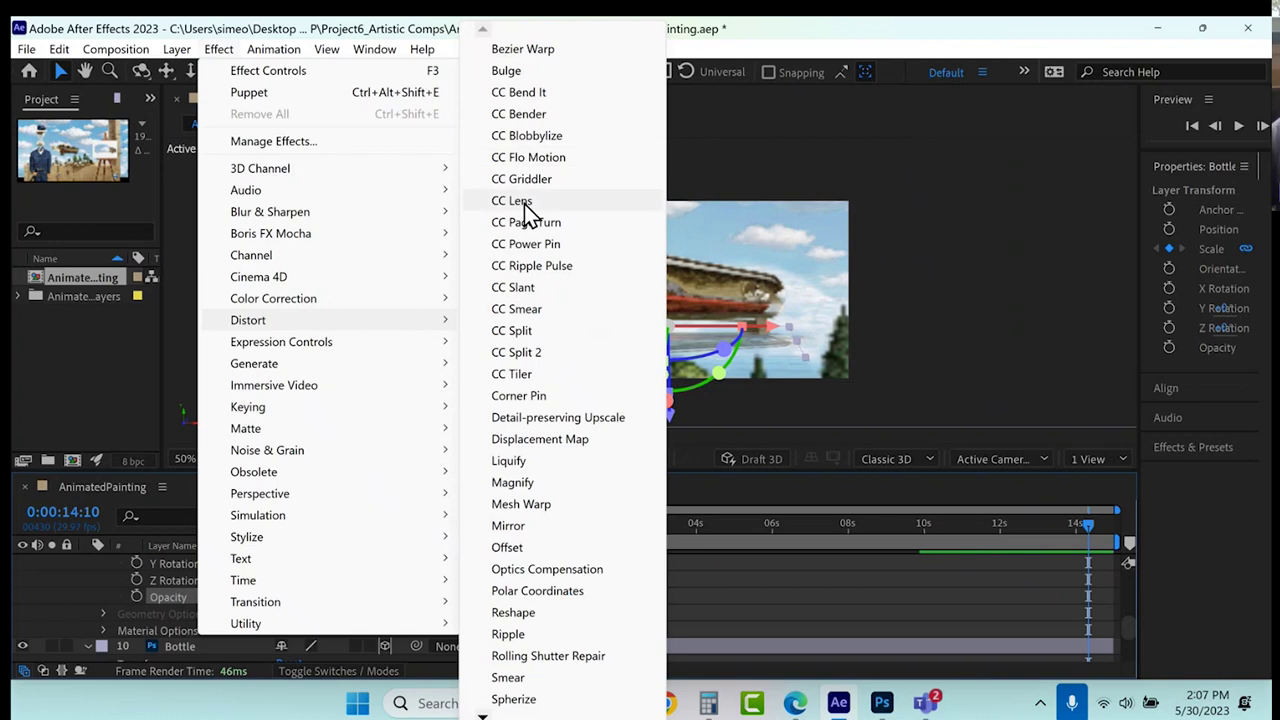
{"action": "left_click", "coordinate": [510, 636]}
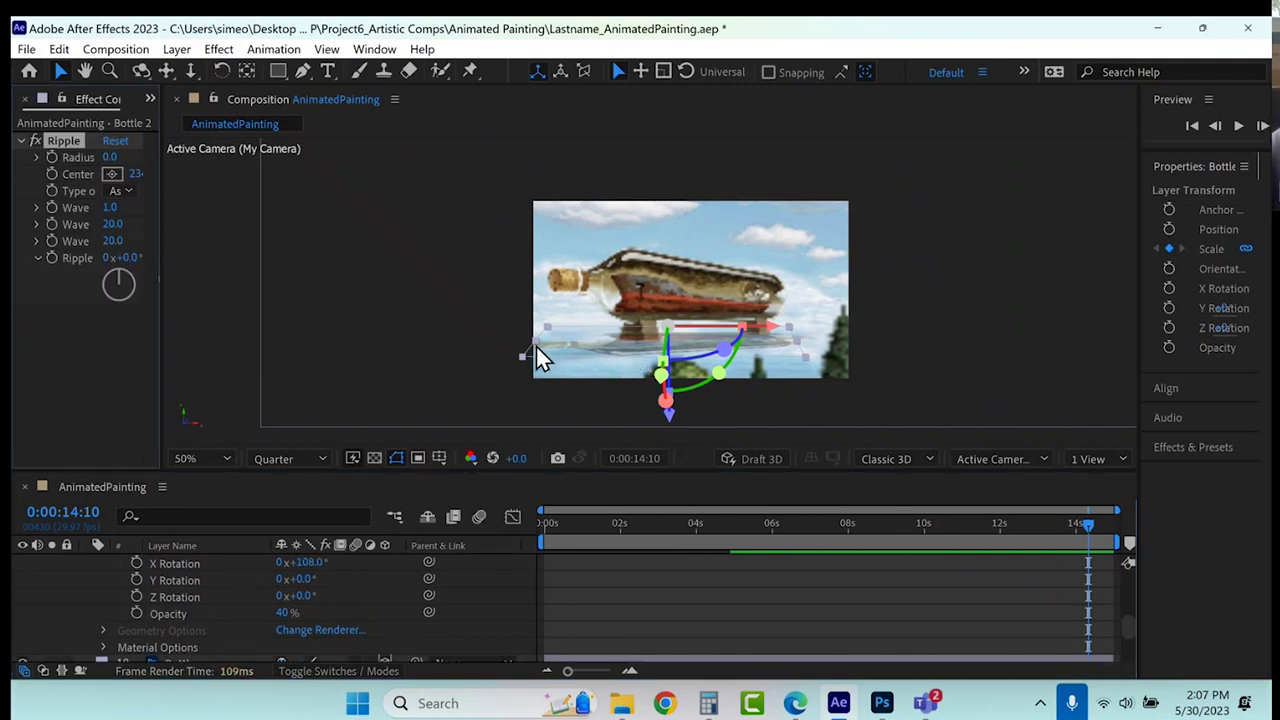
{"action": "left_click_drag", "start_coordinate": [160, 242], "coordinate": [266, 248]}
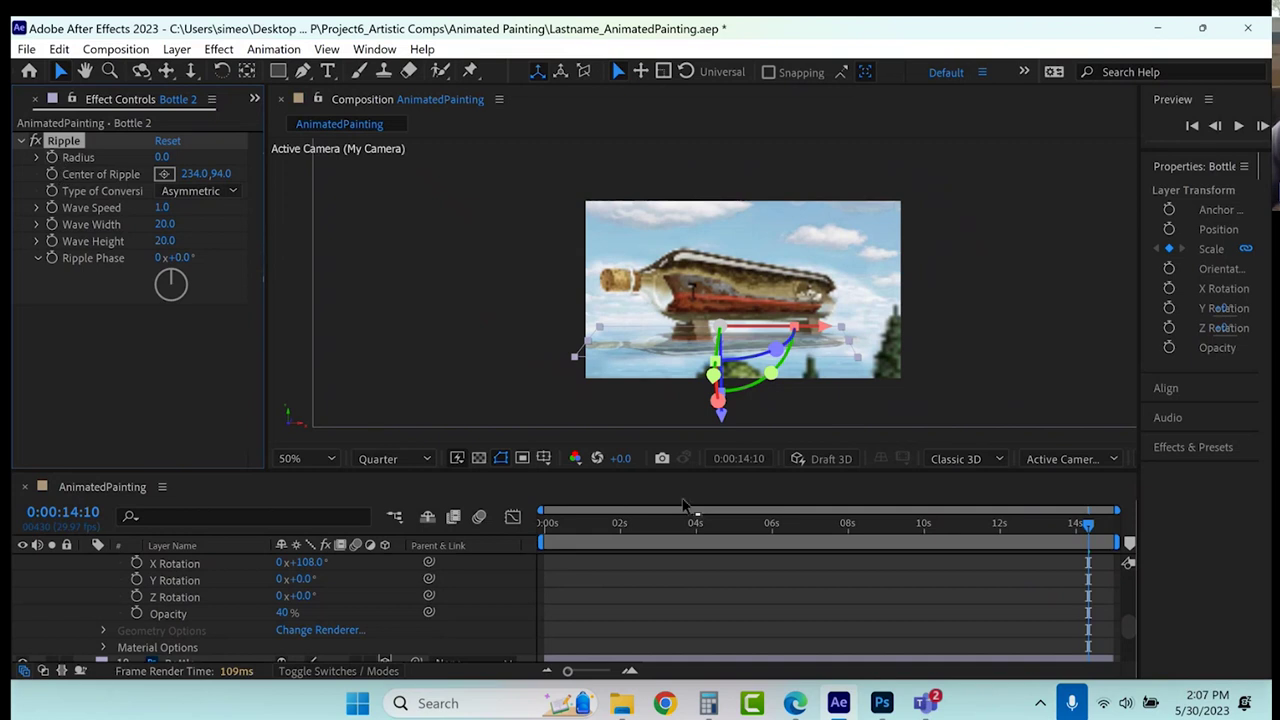
Check the rippled reflection at frames from 8:27 to about 13 seconds, then preview playback.
{"action": "left_click_drag", "start_coordinate": [597, 521], "coordinate": [487, 534]}
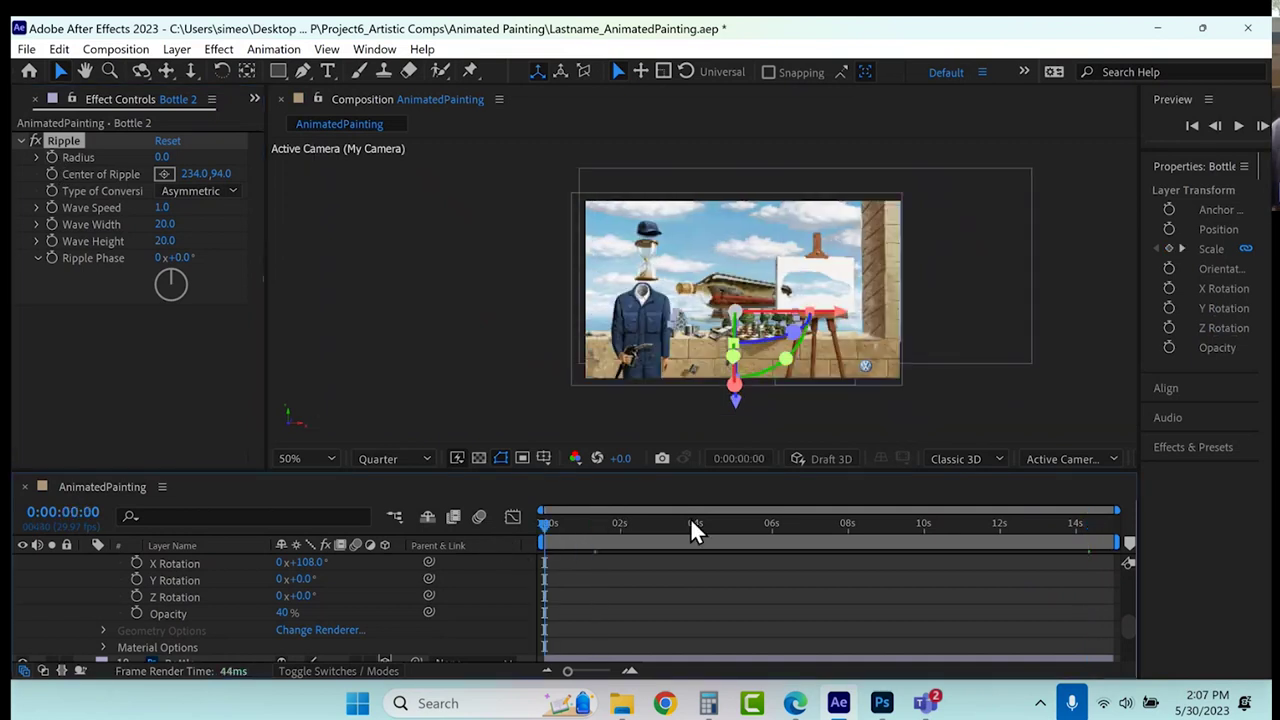
{"action": "left_click", "coordinate": [882, 530]}
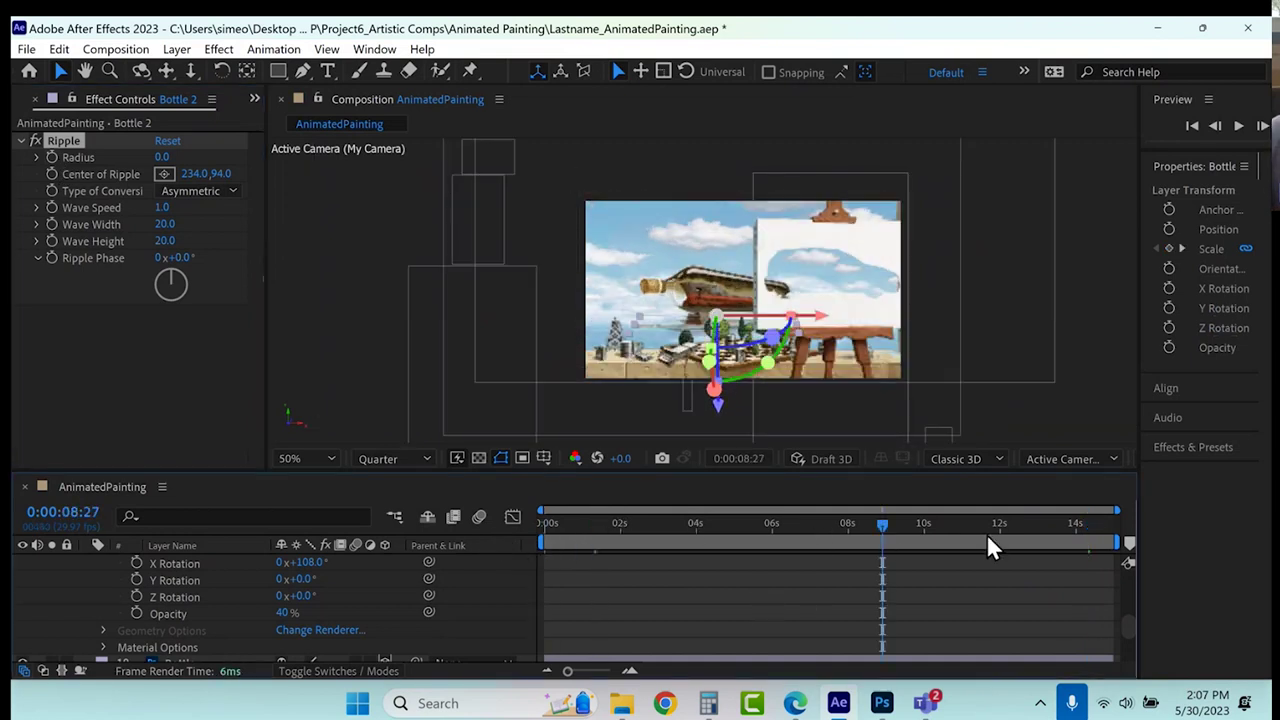
{"action": "left_click", "coordinate": [937, 528]}
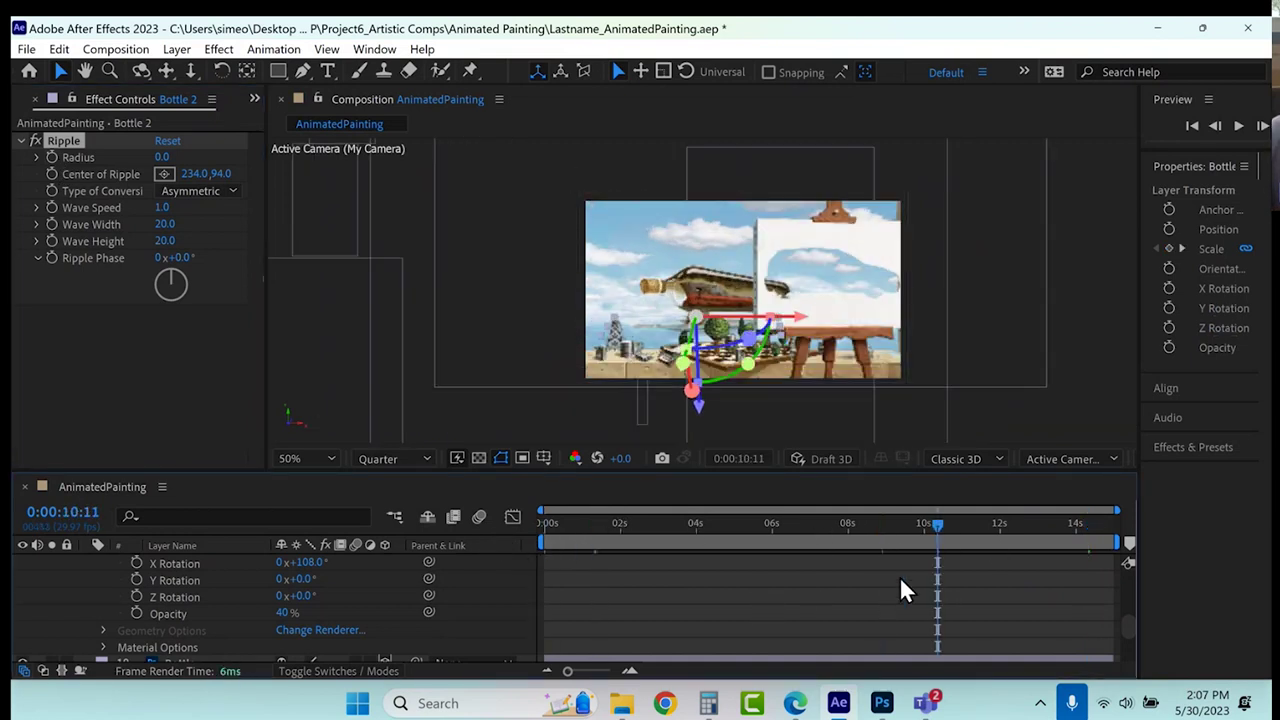
{"action": "left_click", "coordinate": [996, 526]}
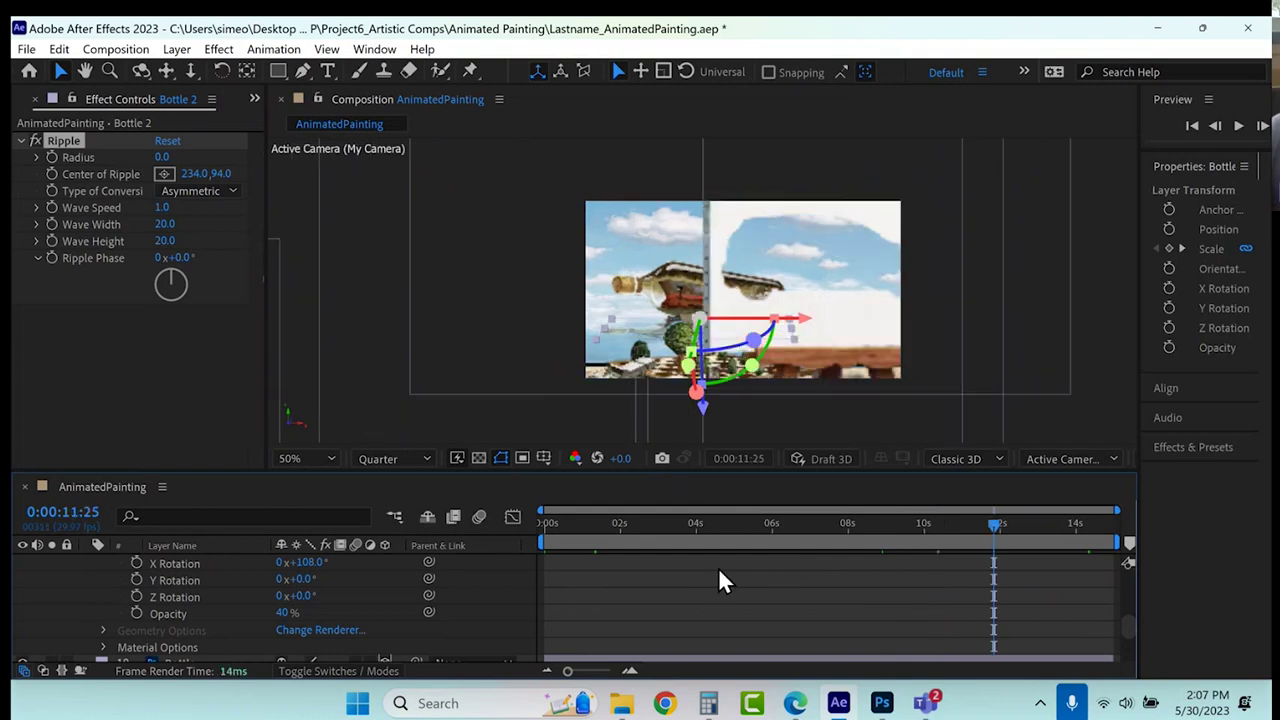
{"action": "left_click", "coordinate": [1049, 526]}
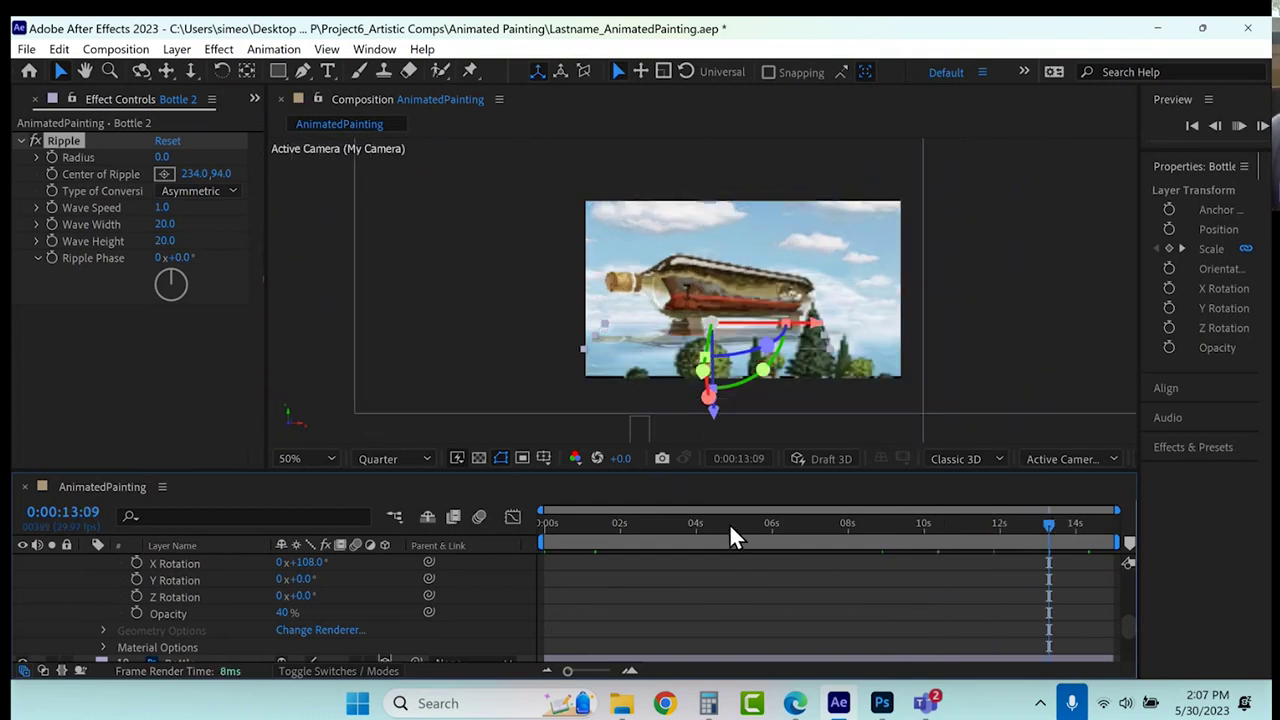
{"action": "key", "text": "space"}
{"action": "key", "text": "space"}
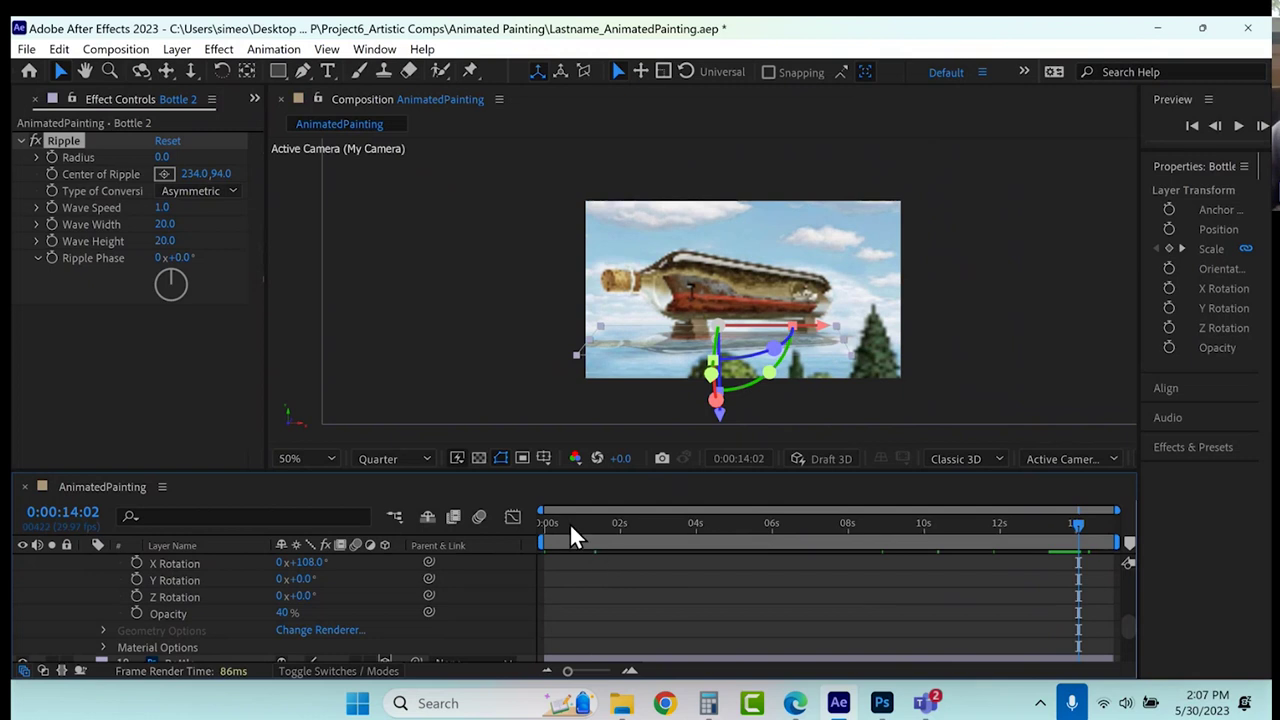
{"action": "left_click_drag", "start_coordinate": [569, 537], "coordinate": [500, 517]}
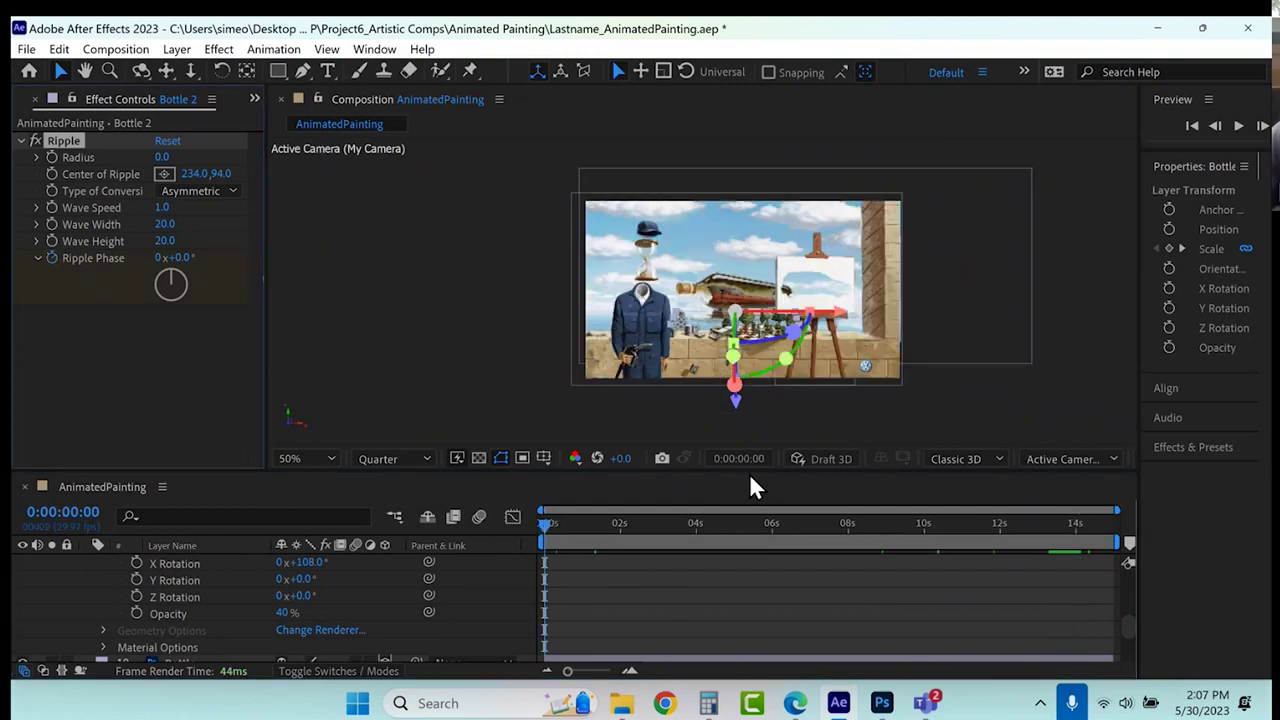
At 0:00:14:29, set the Ripple Phase to 4 revolutions, creating a keyframe.
{"action": "left_click_drag", "start_coordinate": [1068, 522], "coordinate": [1128, 529]}
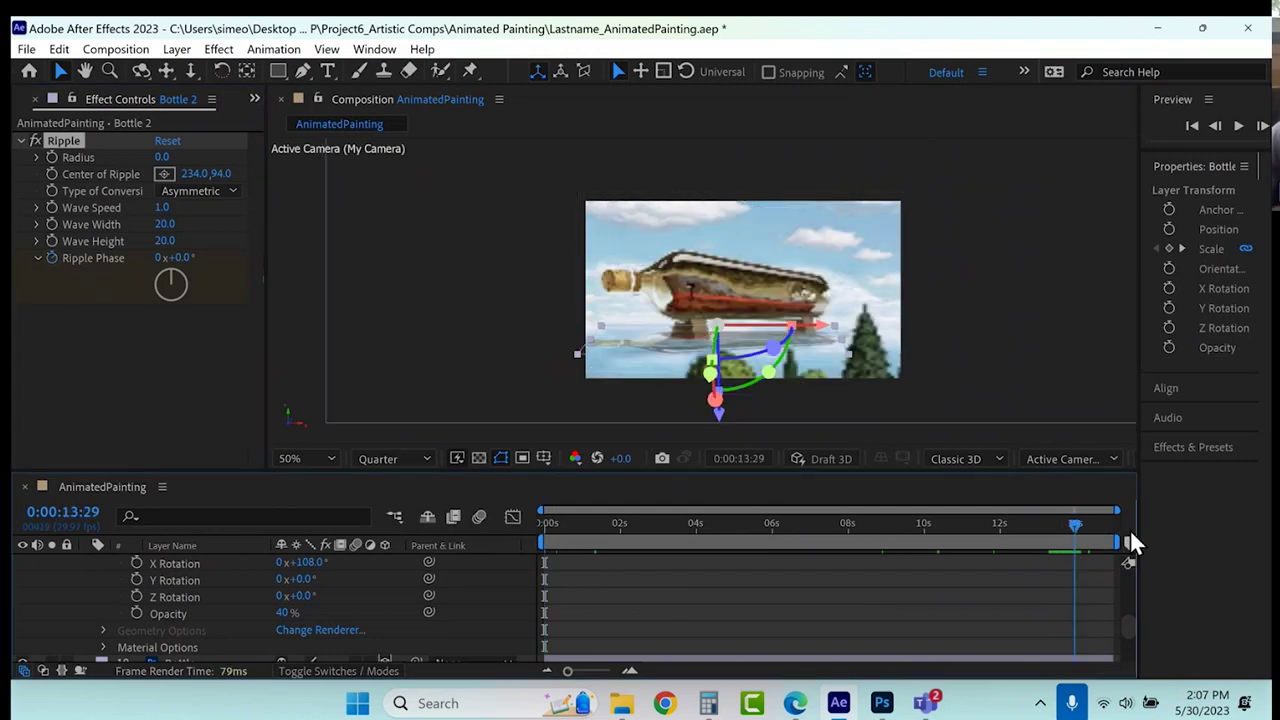
{"action": "left_click", "coordinate": [159, 257]}
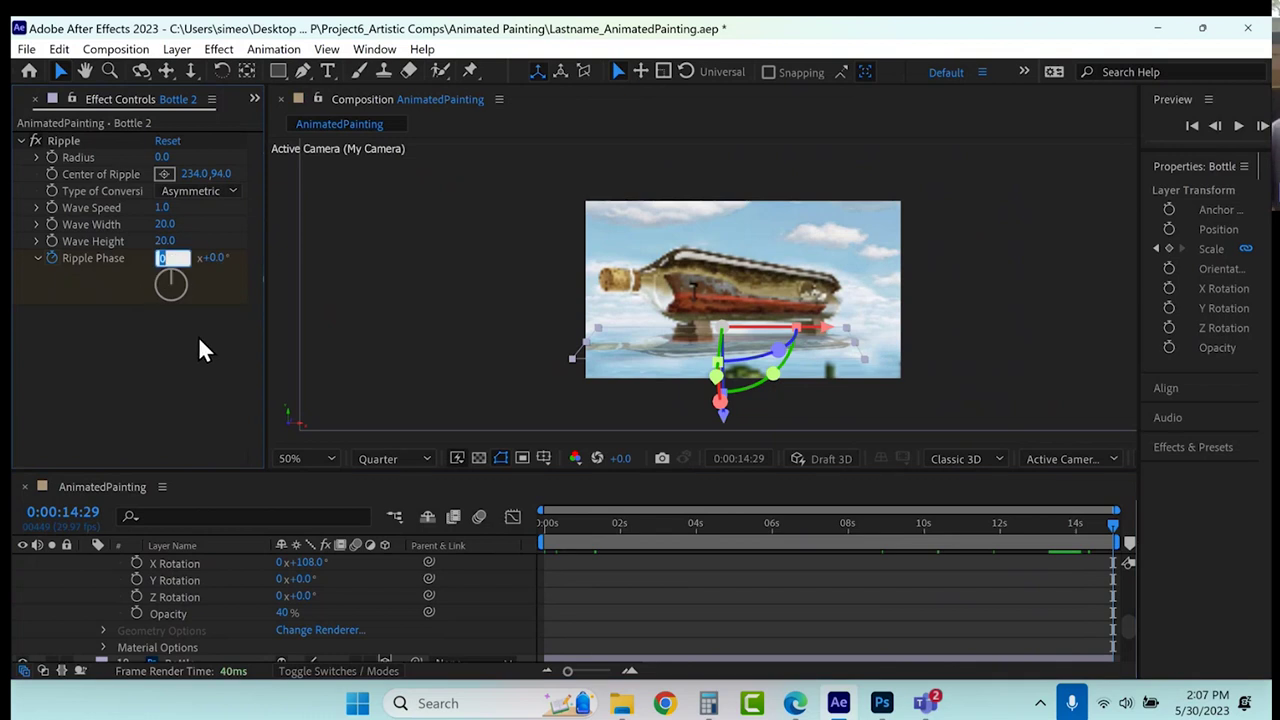
{"action": "type", "text": "4"}
{"action": "key", "text": "Return"}
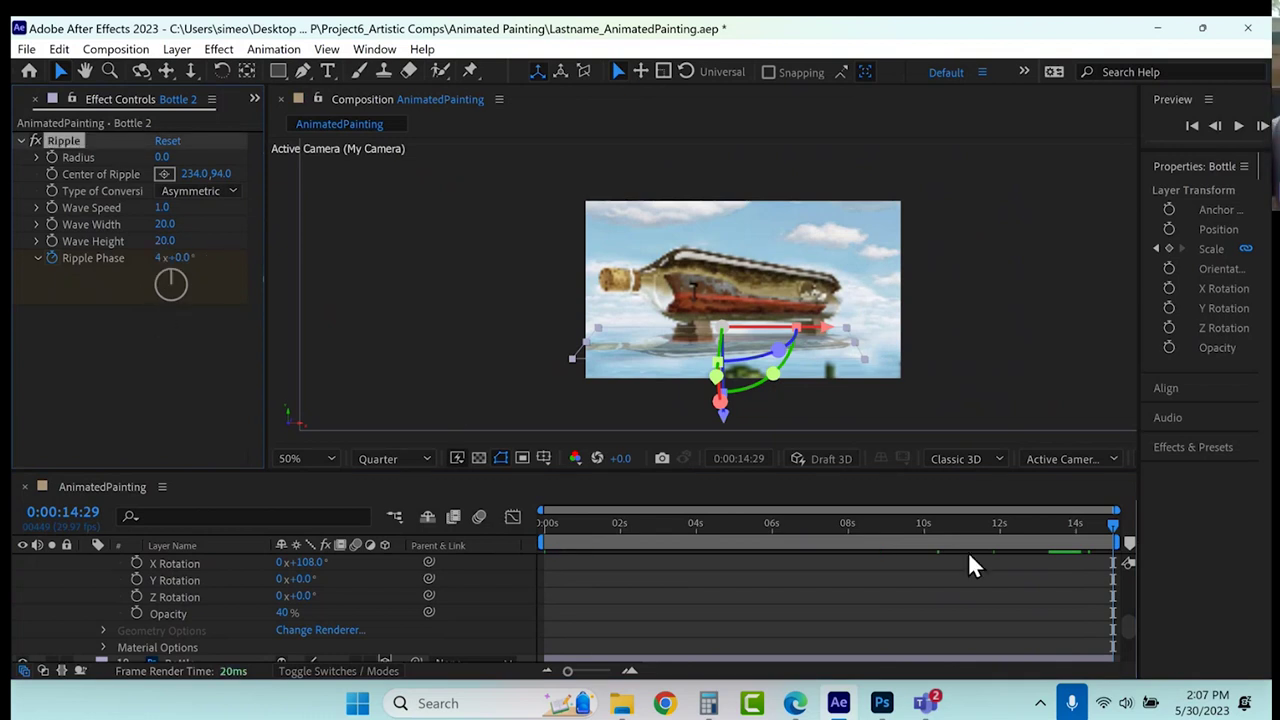
Preview the rippling reflection and inspect it at 12:02, 12:28 and 14:03.
{"action": "left_click", "coordinate": [1003, 527]}
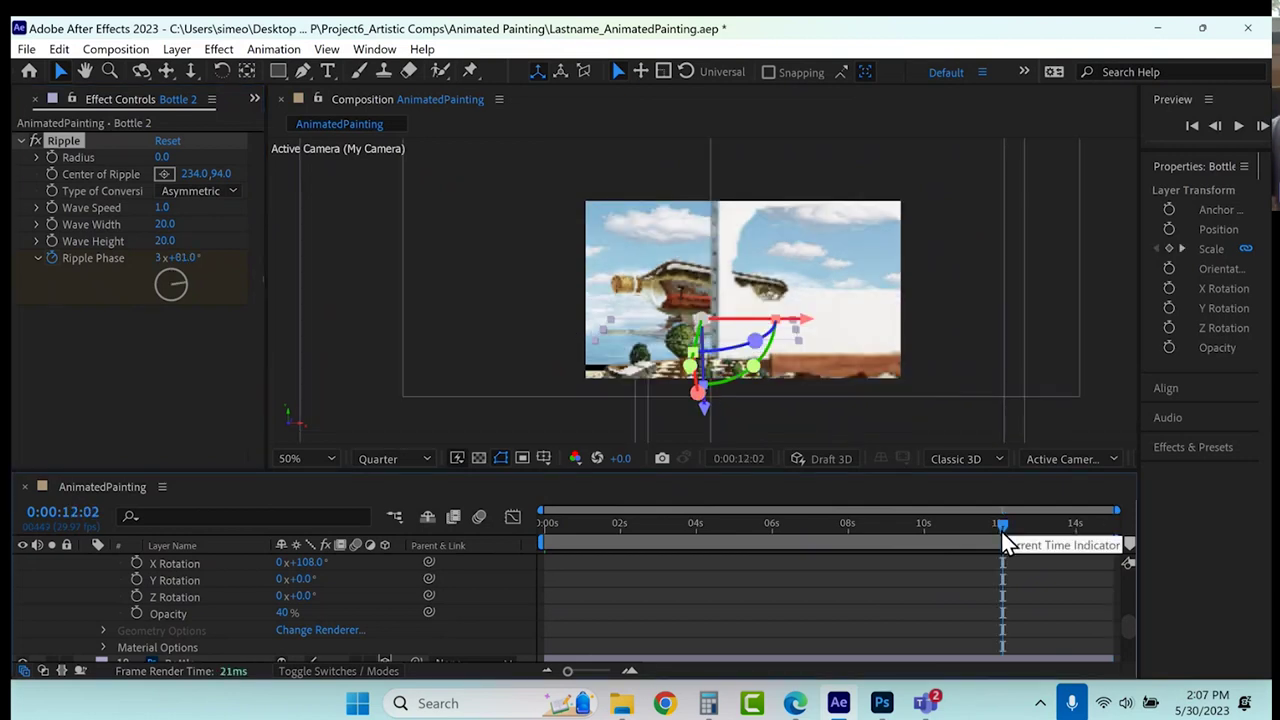
{"action": "left_click", "coordinate": [923, 586]}
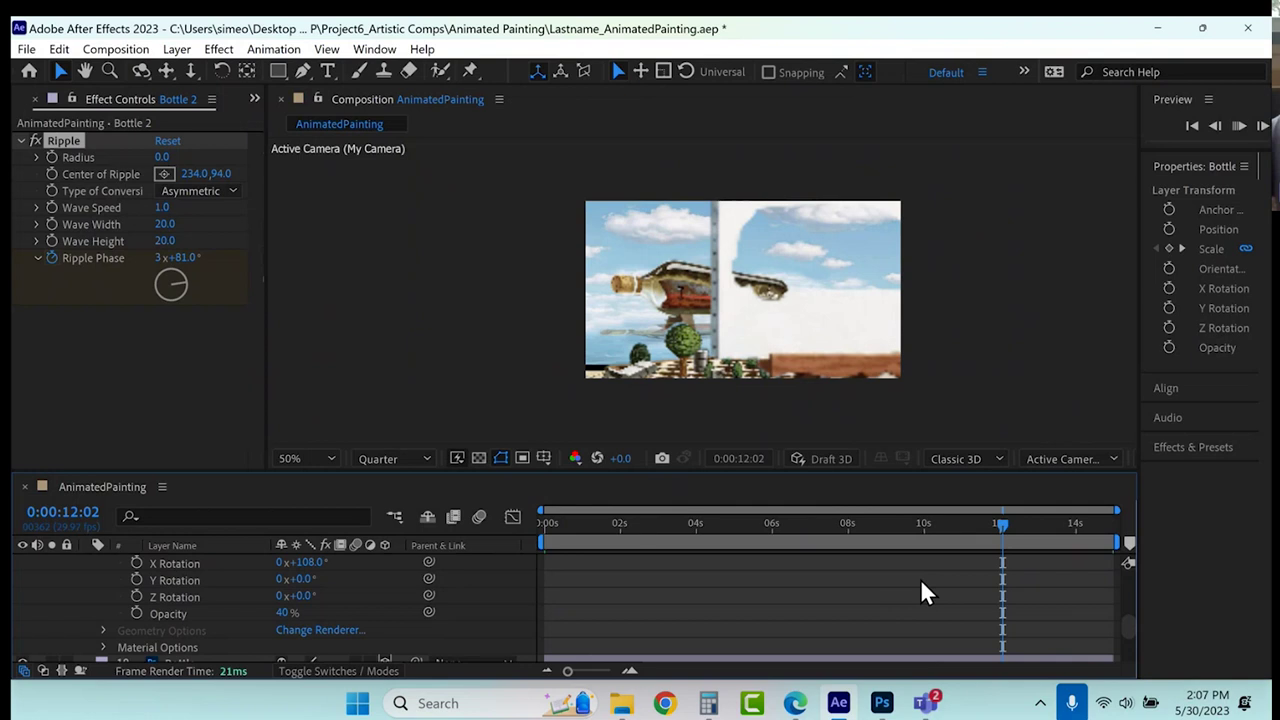
{"action": "key", "text": "space"}
{"action": "left_click", "coordinate": [1035, 525]}
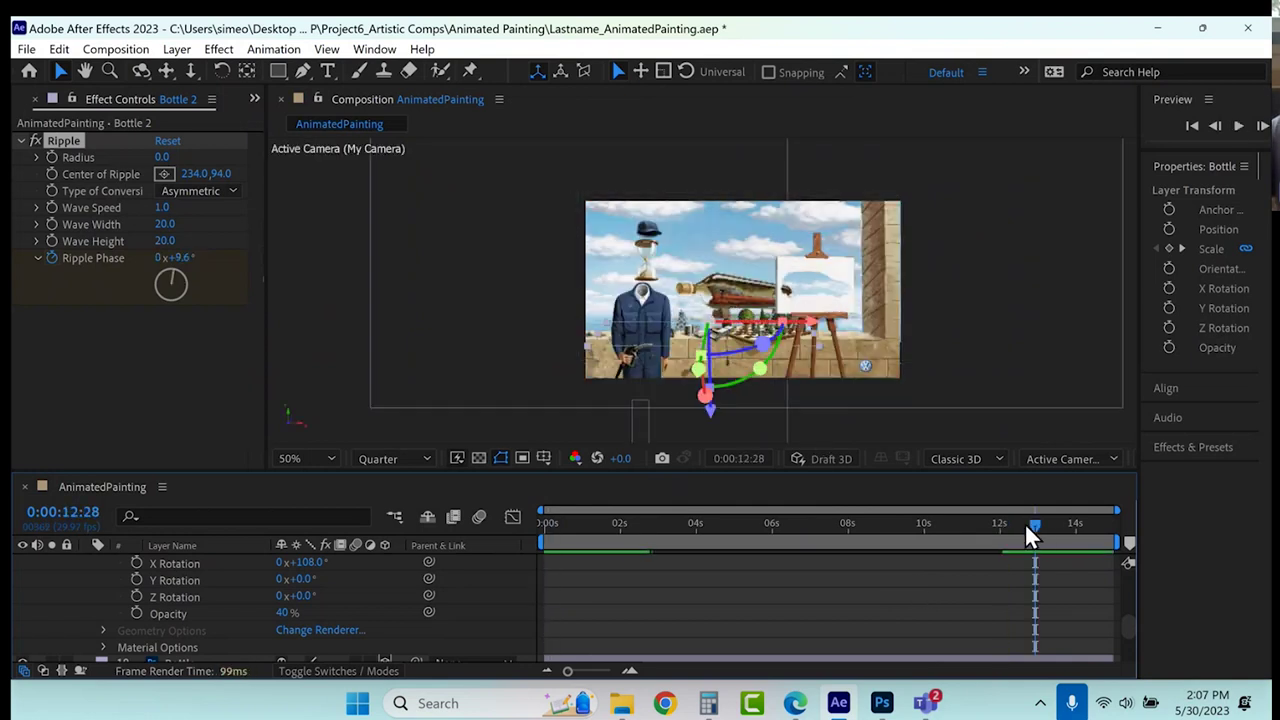
{"action": "left_click", "coordinate": [1079, 525]}
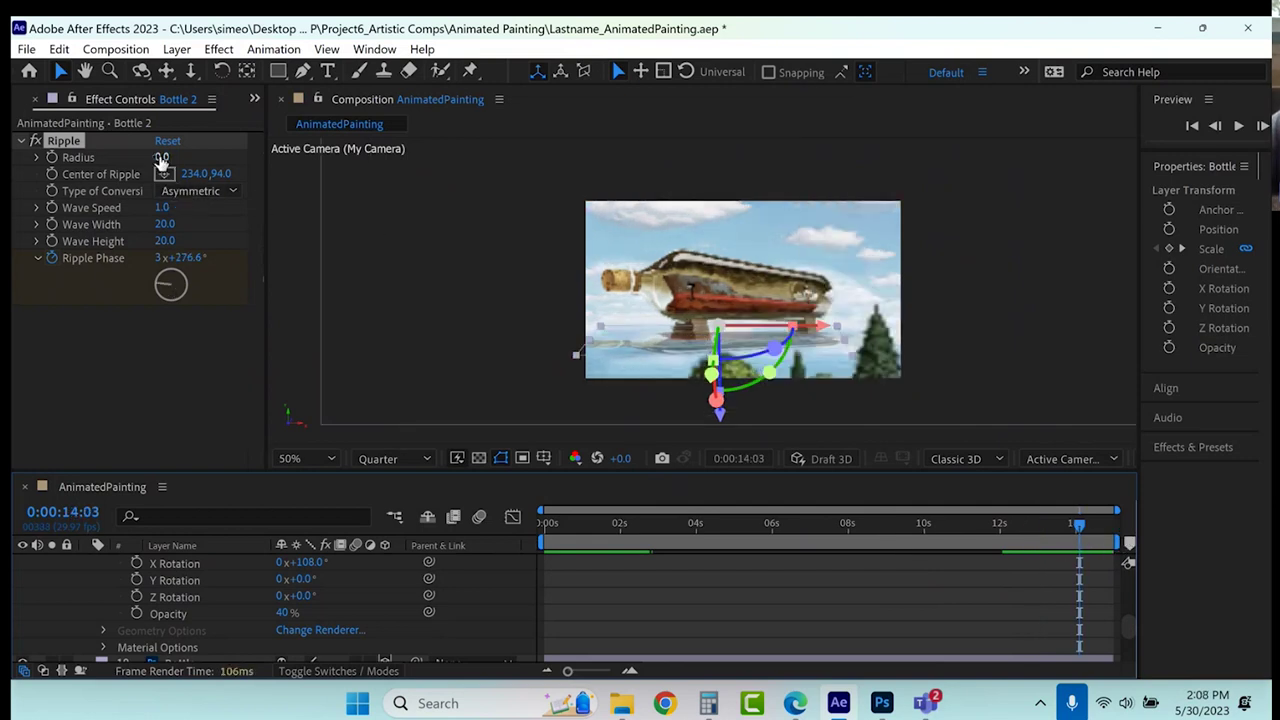
Give the reflection's Ripple Radius 62, Wave Speed 2.2 and centre 268.4, 120.5, then preview it.
{"action": "left_click_drag", "start_coordinate": [162, 157], "coordinate": [220, 155]}
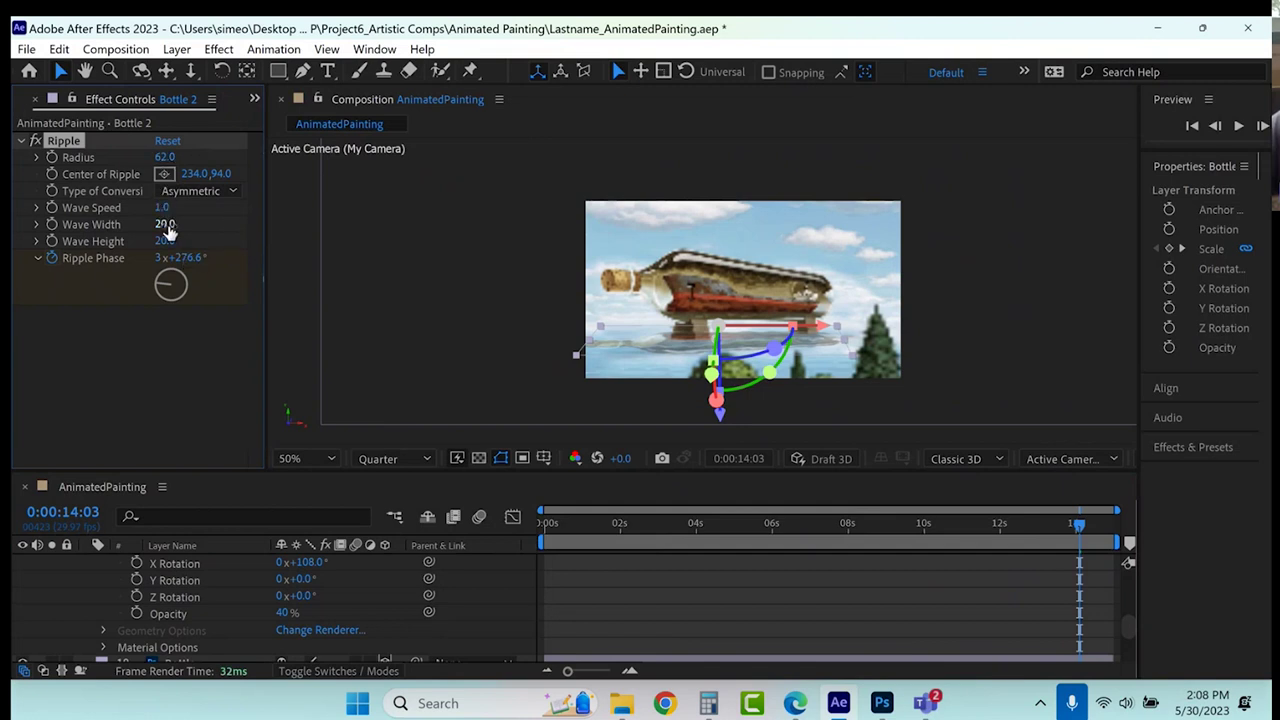
{"action": "left_click_drag", "start_coordinate": [172, 206], "coordinate": [175, 206]}
{"action": "left_click", "coordinate": [164, 174]}
{"action": "left_click", "coordinate": [737, 338]}
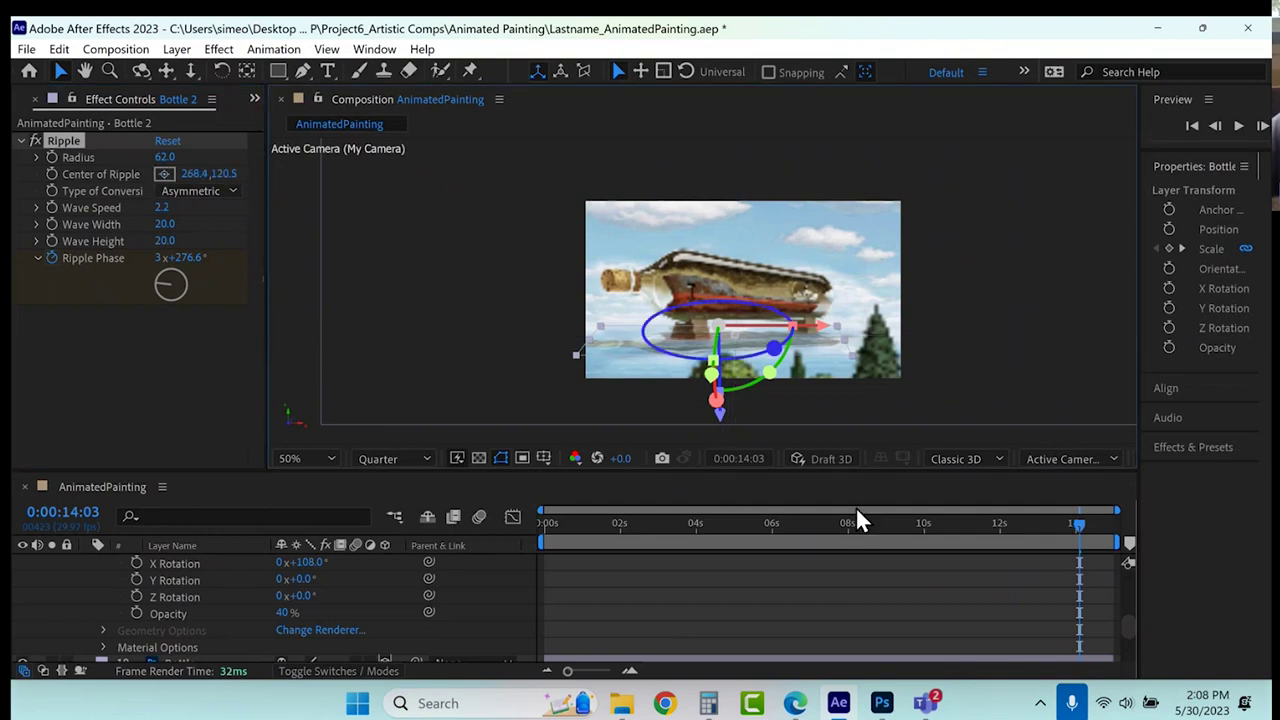
{"action": "left_click", "coordinate": [769, 568]}
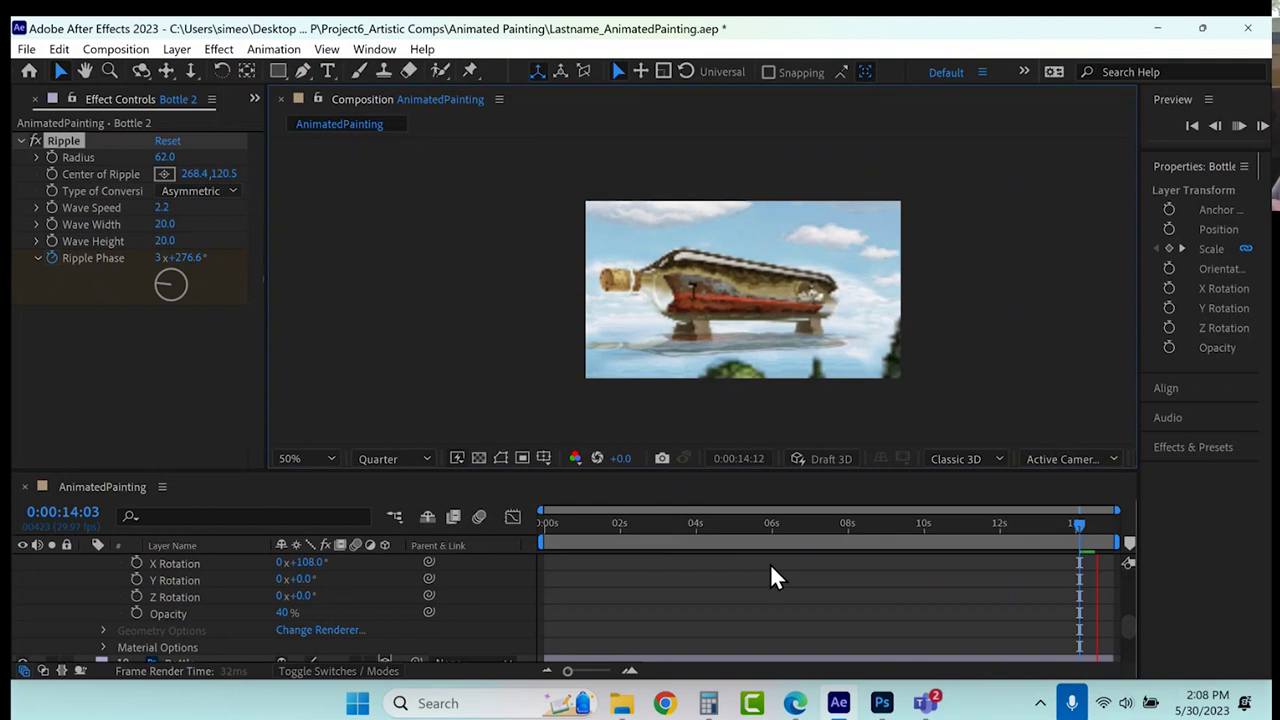
{"action": "key", "text": "space"}
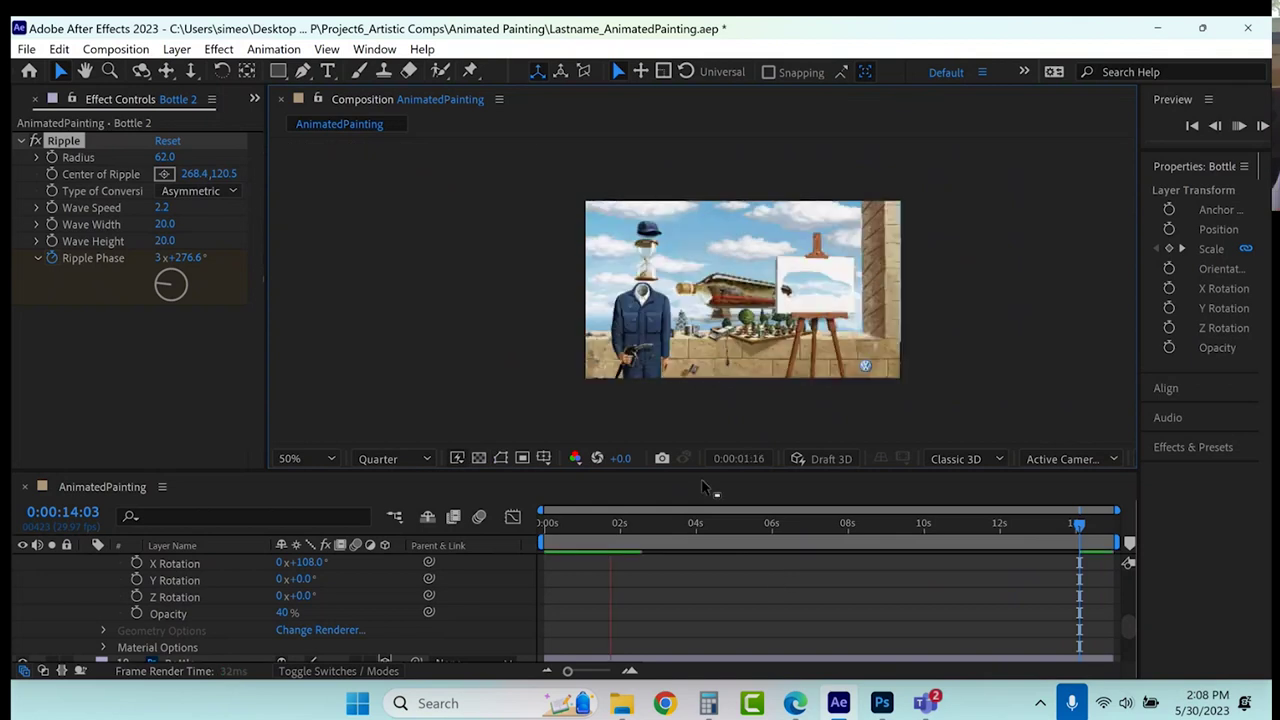
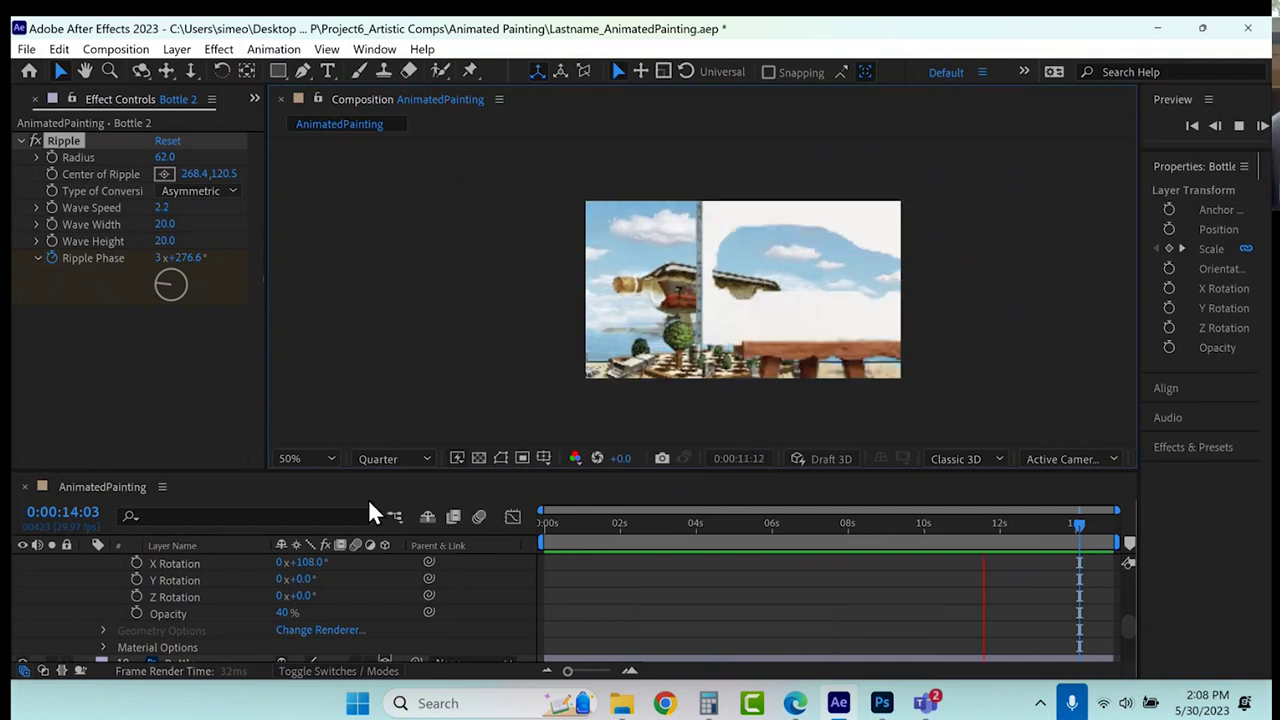
Stop the preview, select the Pump layer and move to the 3:20 frame.
{"action": "key", "text": "space"}
{"action": "scroll", "coordinate": [102, 579], "scroll_direction": "up", "scroll_amount": 5}
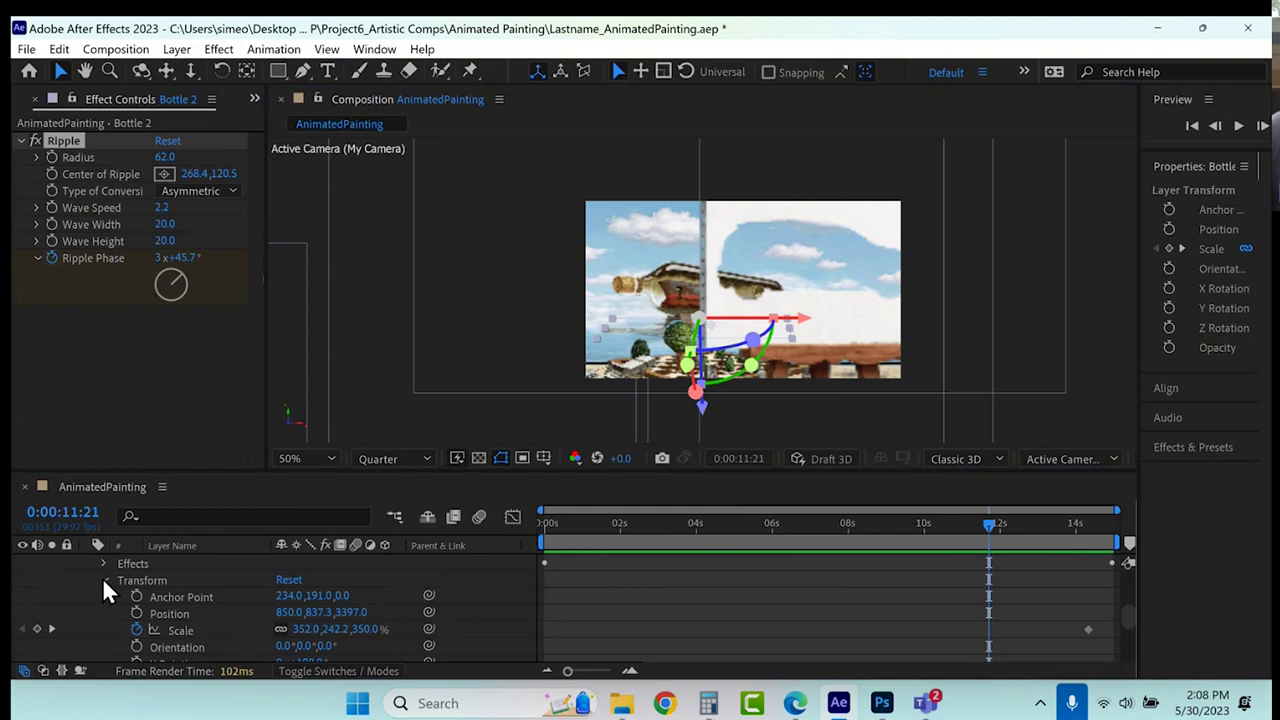
{"action": "scroll", "coordinate": [87, 585], "scroll_direction": "up", "scroll_amount": 10}
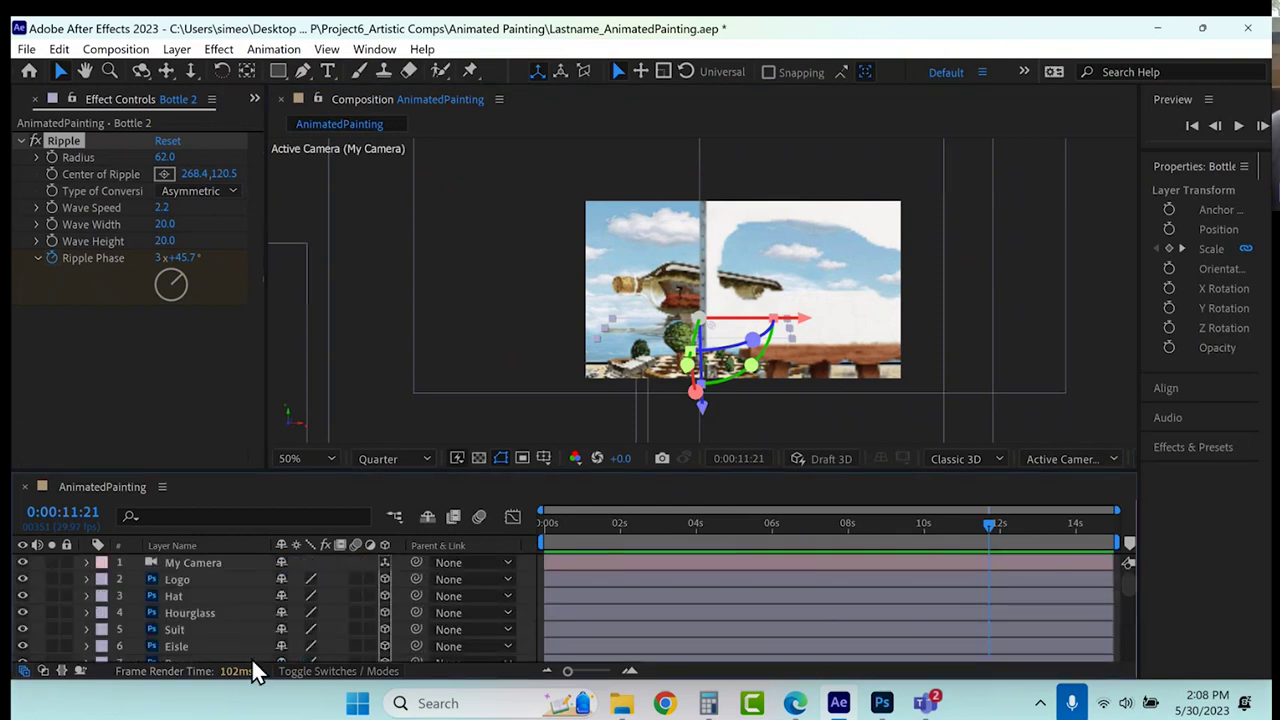
{"action": "scroll", "coordinate": [205, 621], "scroll_direction": "down", "scroll_amount": 3}
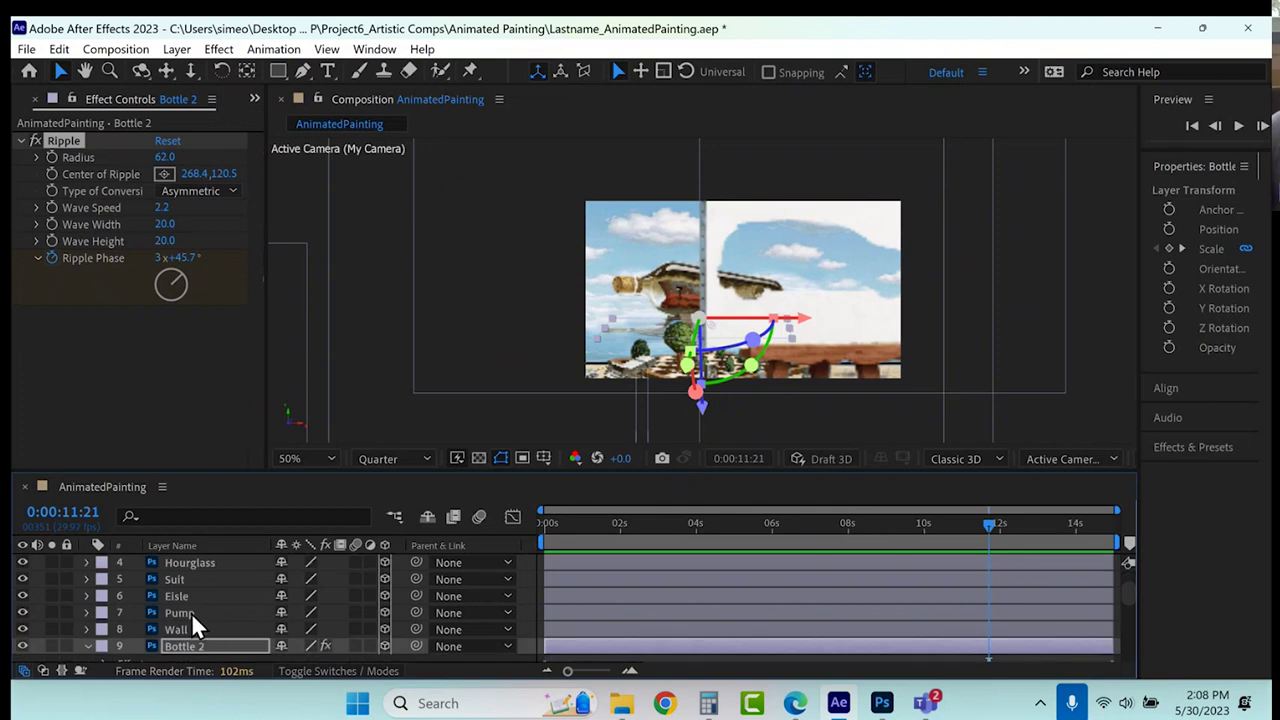
{"action": "left_click", "coordinate": [193, 613]}
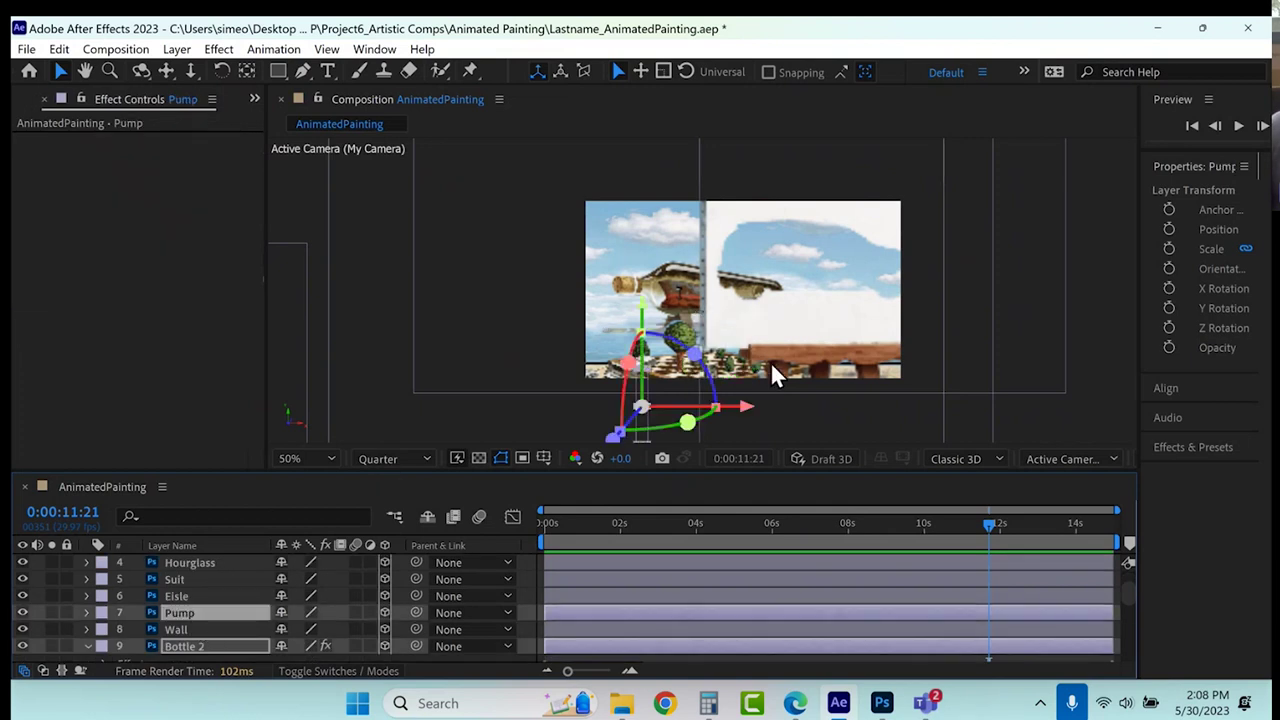
{"action": "left_click", "coordinate": [684, 522]}
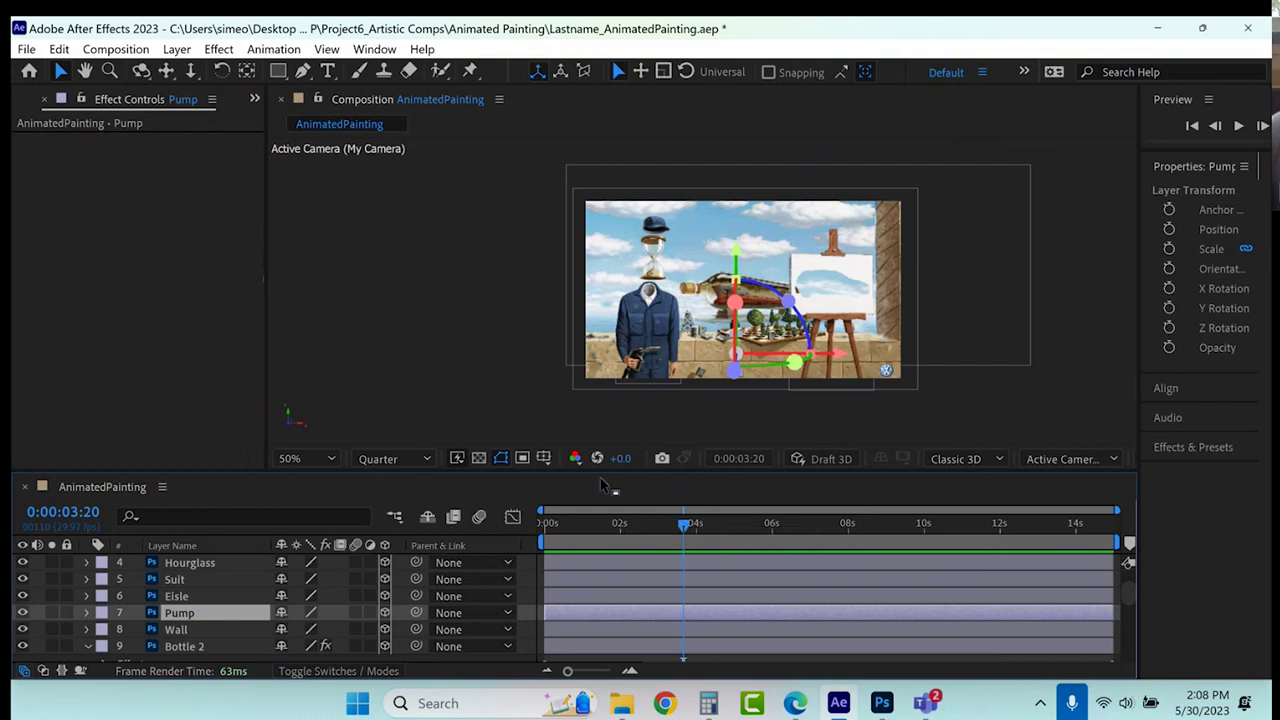
View the Pump layer alone in its Layer panel at Fit zoom, then close it.
{"action": "double_click", "coordinate": [176, 613]}
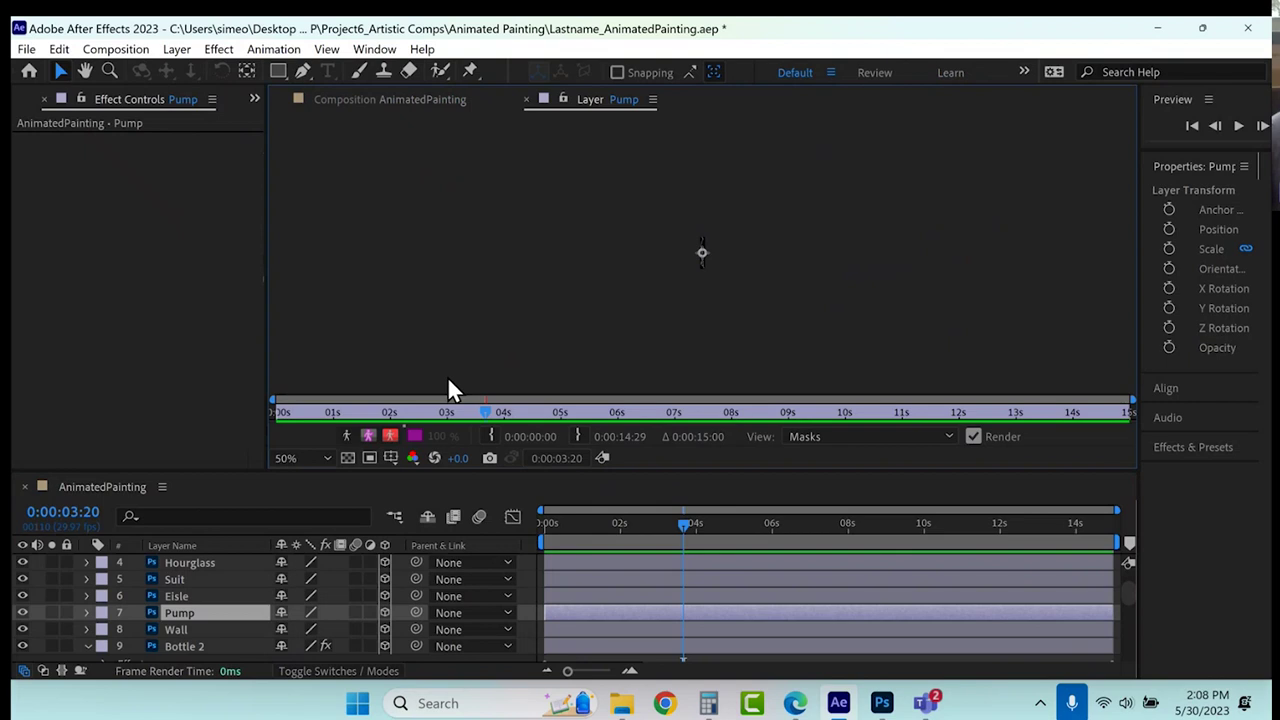
{"action": "key", "text": "comma"}
{"action": "key", "text": "comma"}
{"action": "key", "text": "comma"}
{"action": "key", "text": "comma"}
{"action": "key", "text": "comma"}
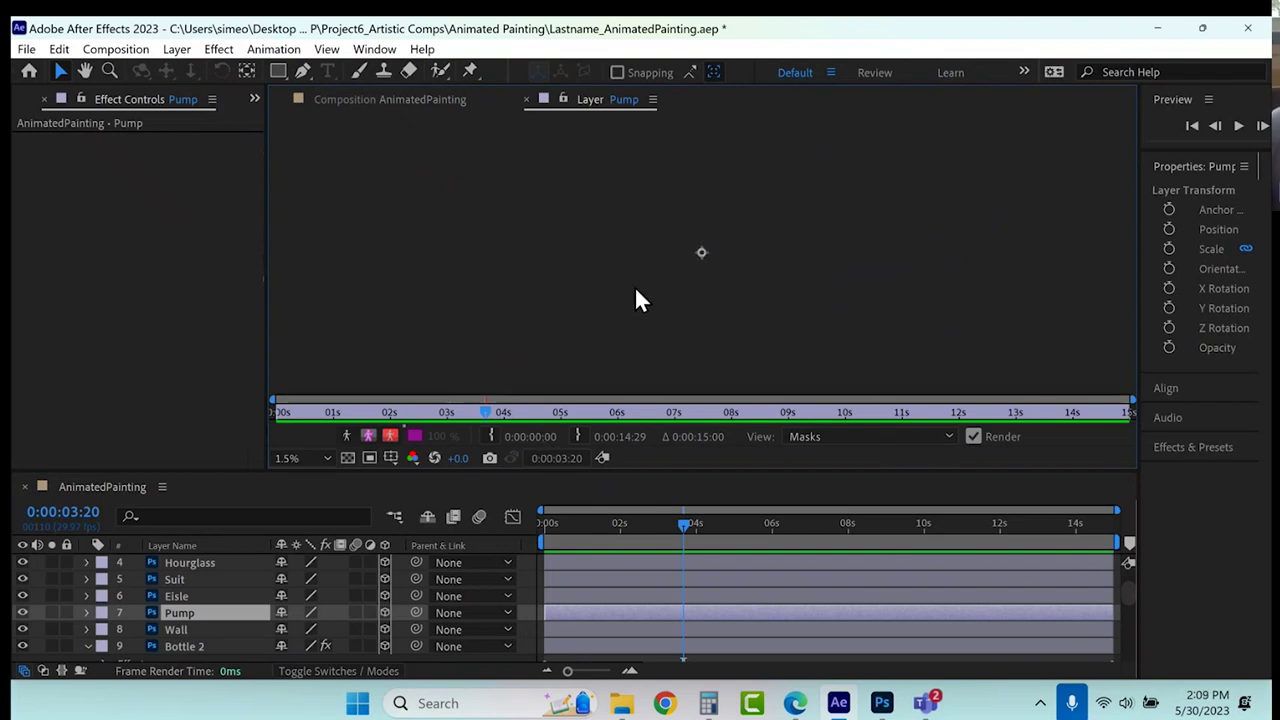
{"action": "left_click", "coordinate": [290, 458]}
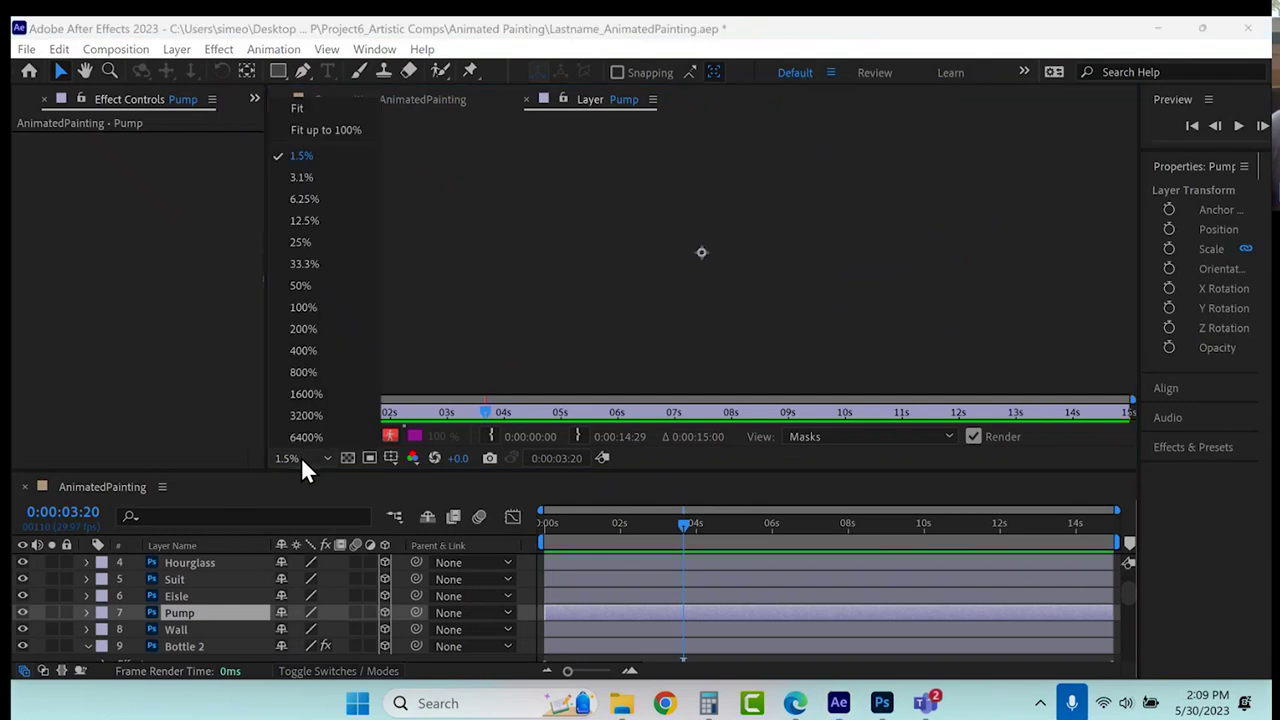
{"action": "left_click", "coordinate": [290, 107]}
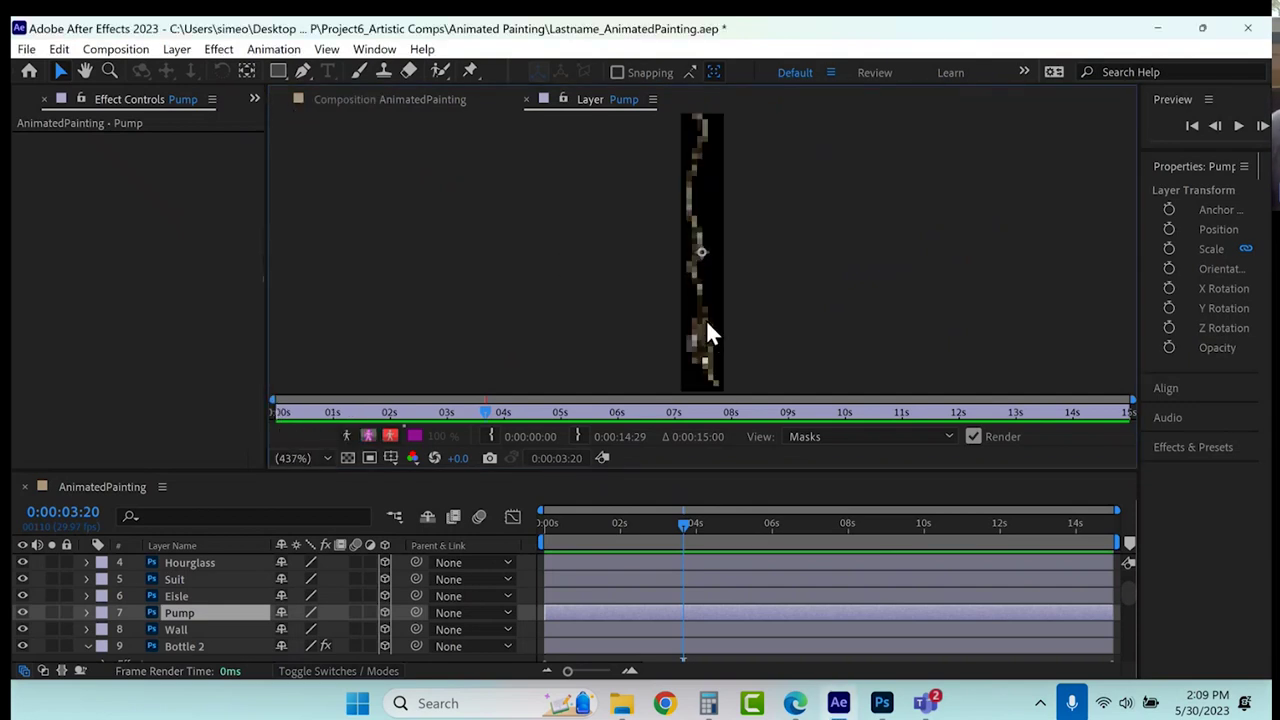
{"action": "left_click", "coordinate": [527, 99]}
{"action": "left_click", "coordinate": [620, 345]}
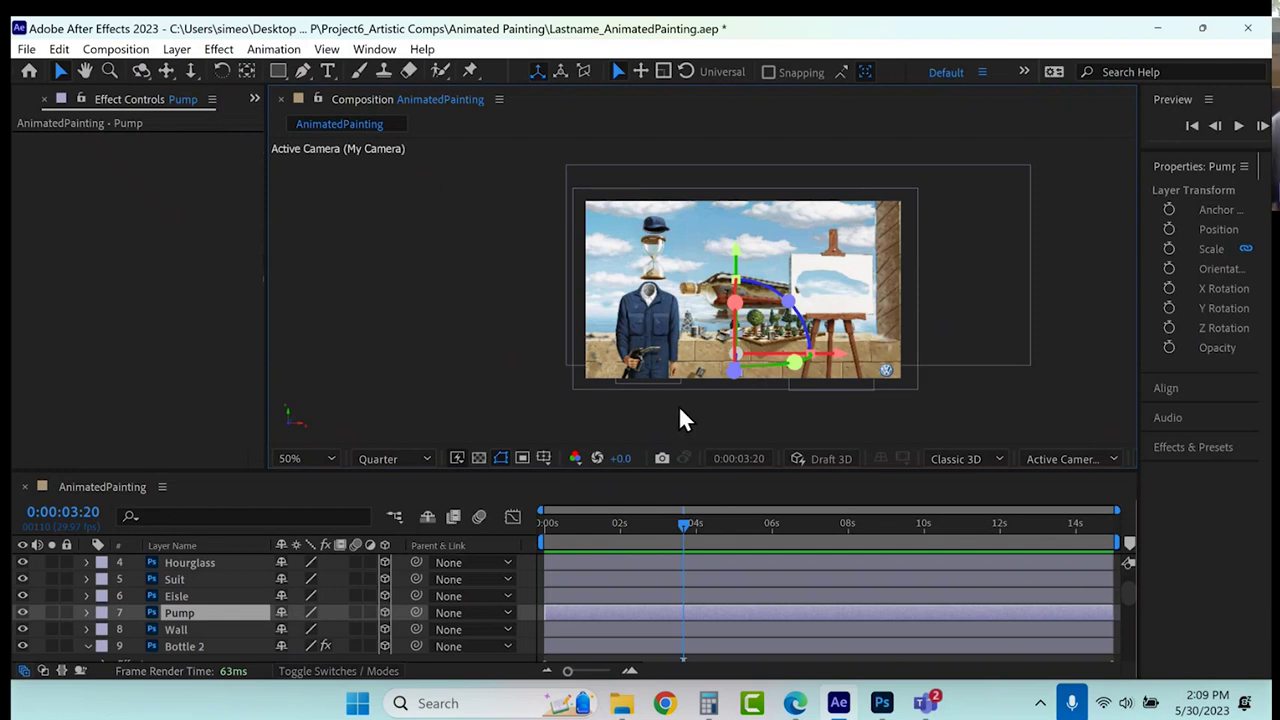
Return the playhead to the first frame, 0:00.
{"action": "left_click", "coordinate": [561, 526]}
{"action": "left_click", "coordinate": [527, 525]}
{"action": "scroll", "coordinate": [731, 405], "scroll_direction": "up", "scroll_amount": 4}
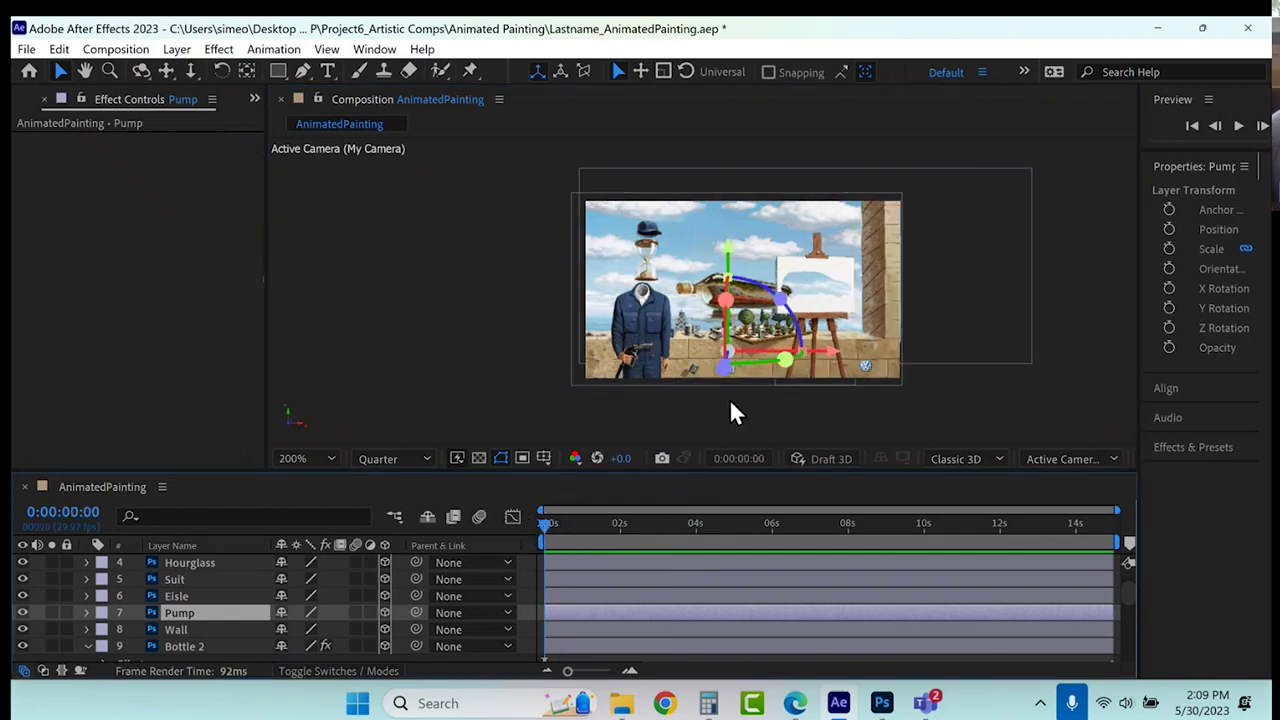
{"action": "scroll", "coordinate": [731, 405], "scroll_direction": "up", "scroll_amount": 2}
Zoom and pan the viewer onto the pump stream and choose the Puppet Position Pin Tool.
{"action": "key", "text": "h"}
{"action": "left_click_drag", "start_coordinate": [708, 376], "coordinate": [686, 214]}
{"action": "key", "text": "v"}
{"action": "scroll", "coordinate": [688, 281], "scroll_direction": "down", "scroll_amount": 2}
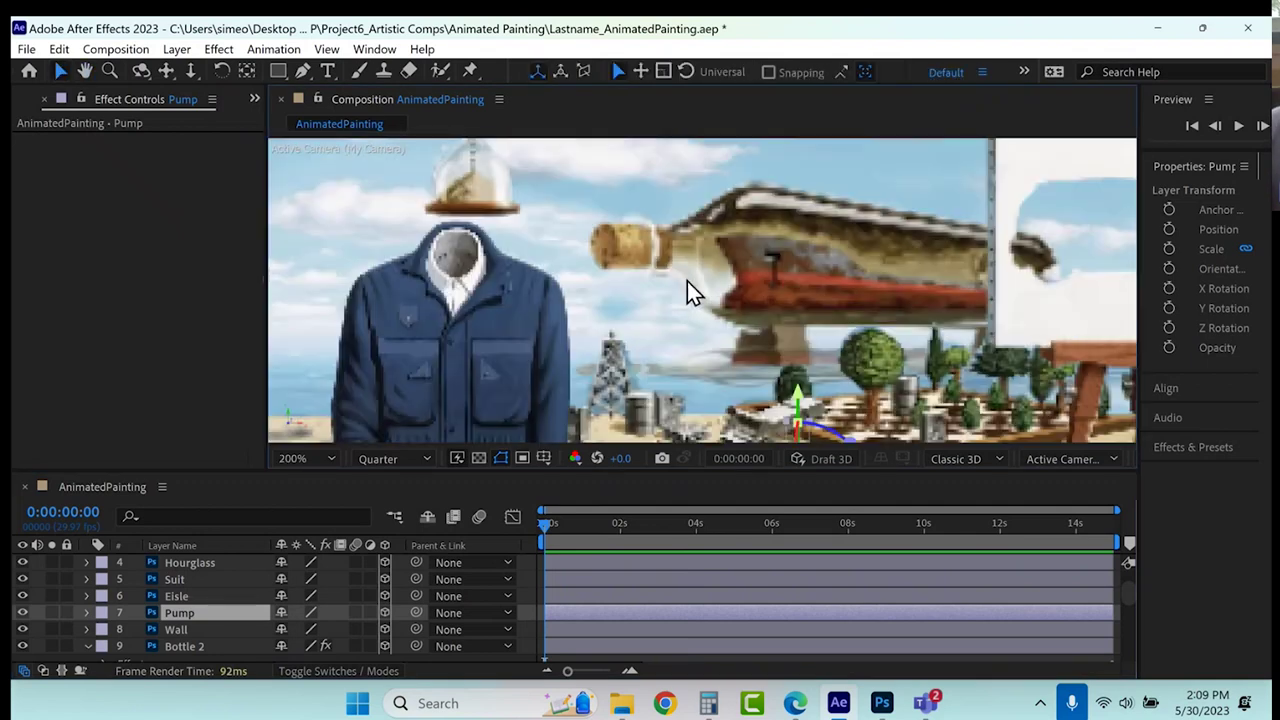
{"action": "key", "text": "h"}
{"action": "scroll", "coordinate": [707, 278], "scroll_direction": "down", "scroll_amount": 2}
{"action": "scroll", "coordinate": [845, 298], "scroll_direction": "down", "scroll_amount": 2}
{"action": "left_click_drag", "start_coordinate": [845, 298], "coordinate": [794, 349]}
{"action": "key", "text": "v"}
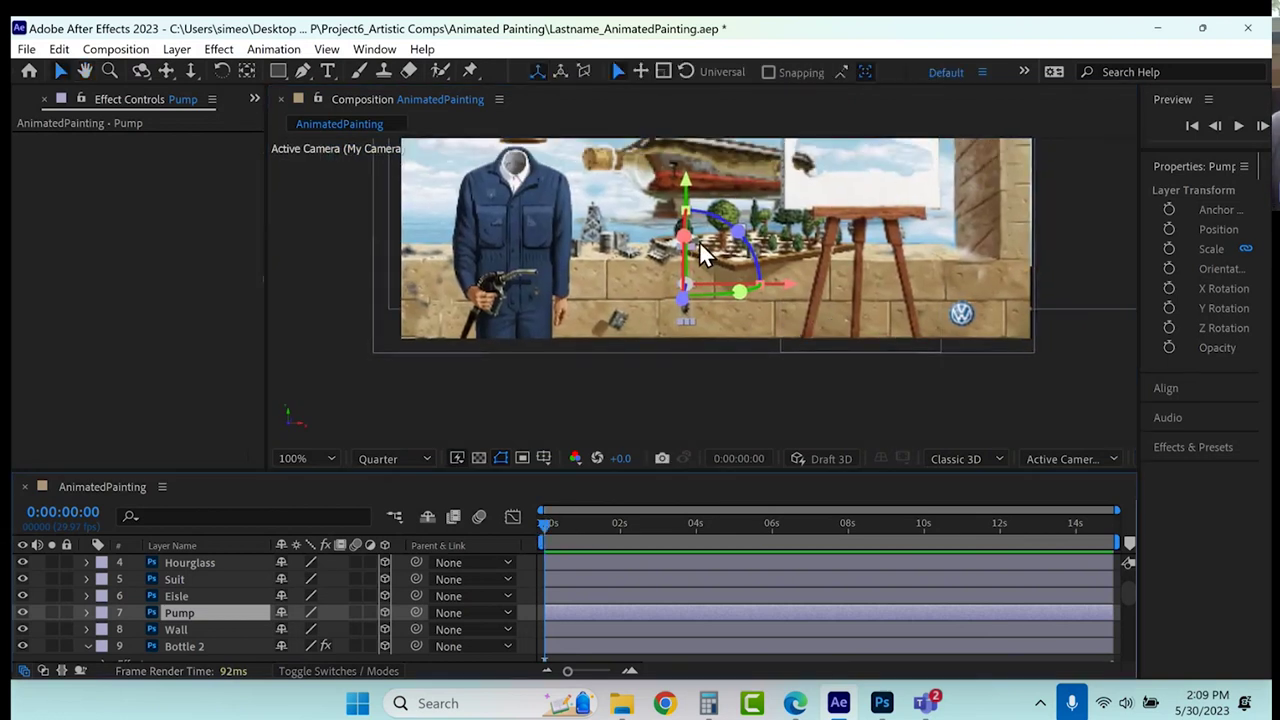
{"action": "left_click", "coordinate": [468, 70]}
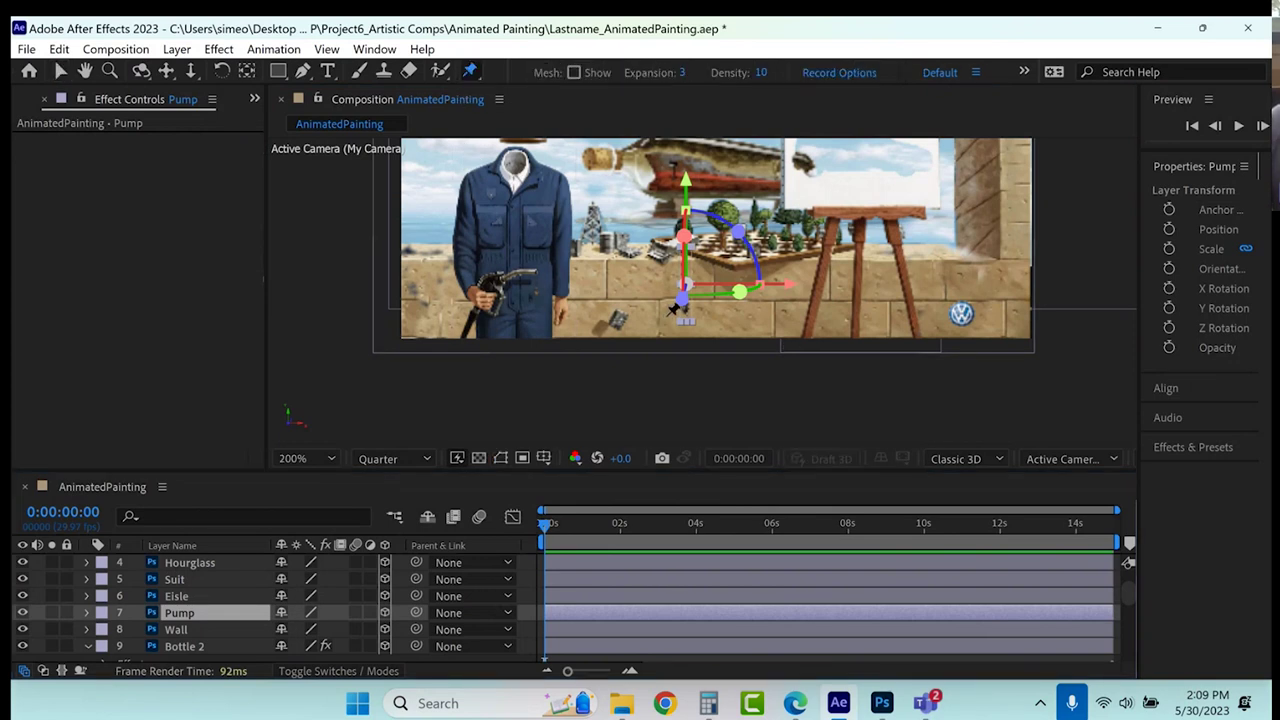
{"action": "scroll", "coordinate": [674, 310], "scroll_direction": "up", "scroll_amount": 2}
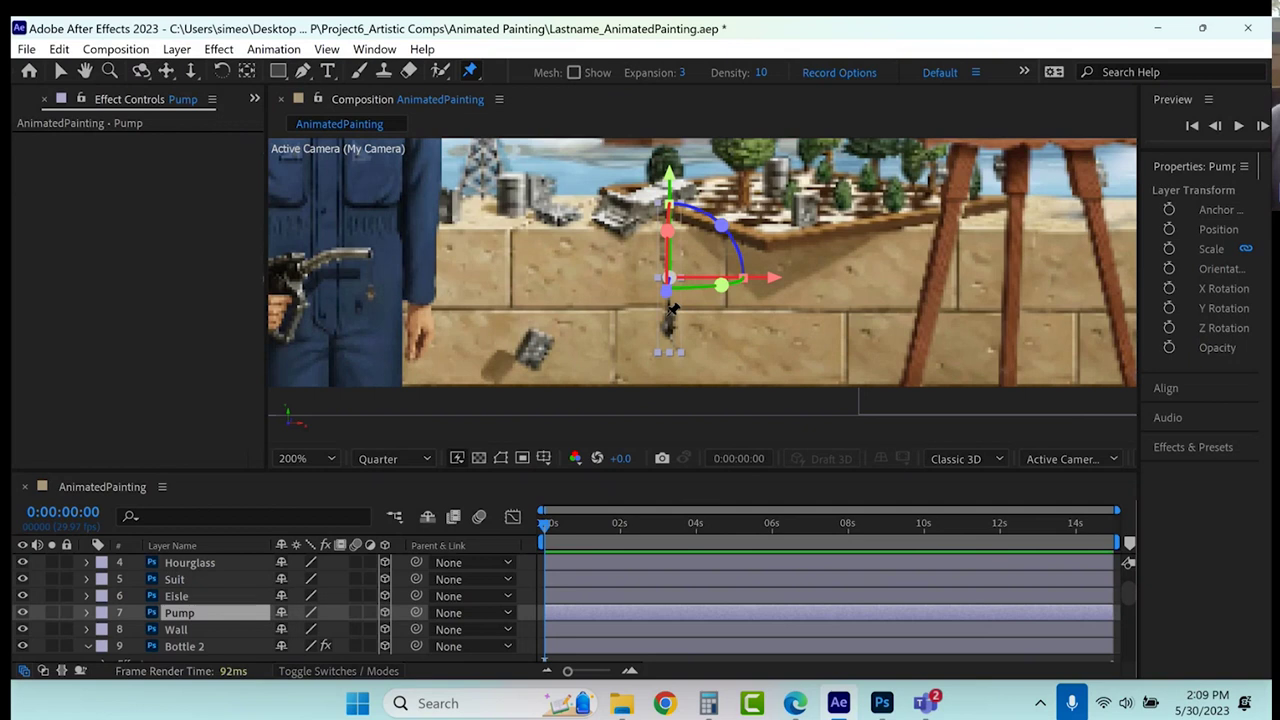
Place puppet pins at the bottom, top and middle of the pump's stream.
{"action": "left_click", "coordinate": [674, 187]}
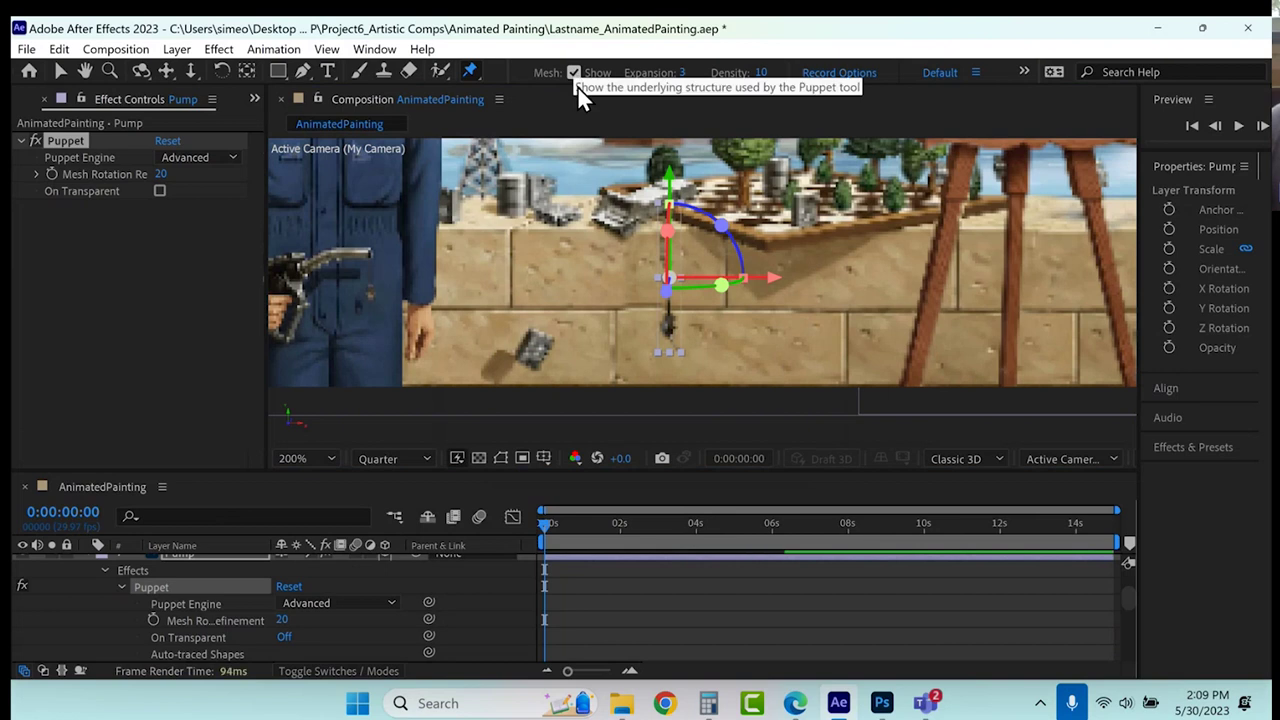
{"action": "left_click", "coordinate": [668, 328]}
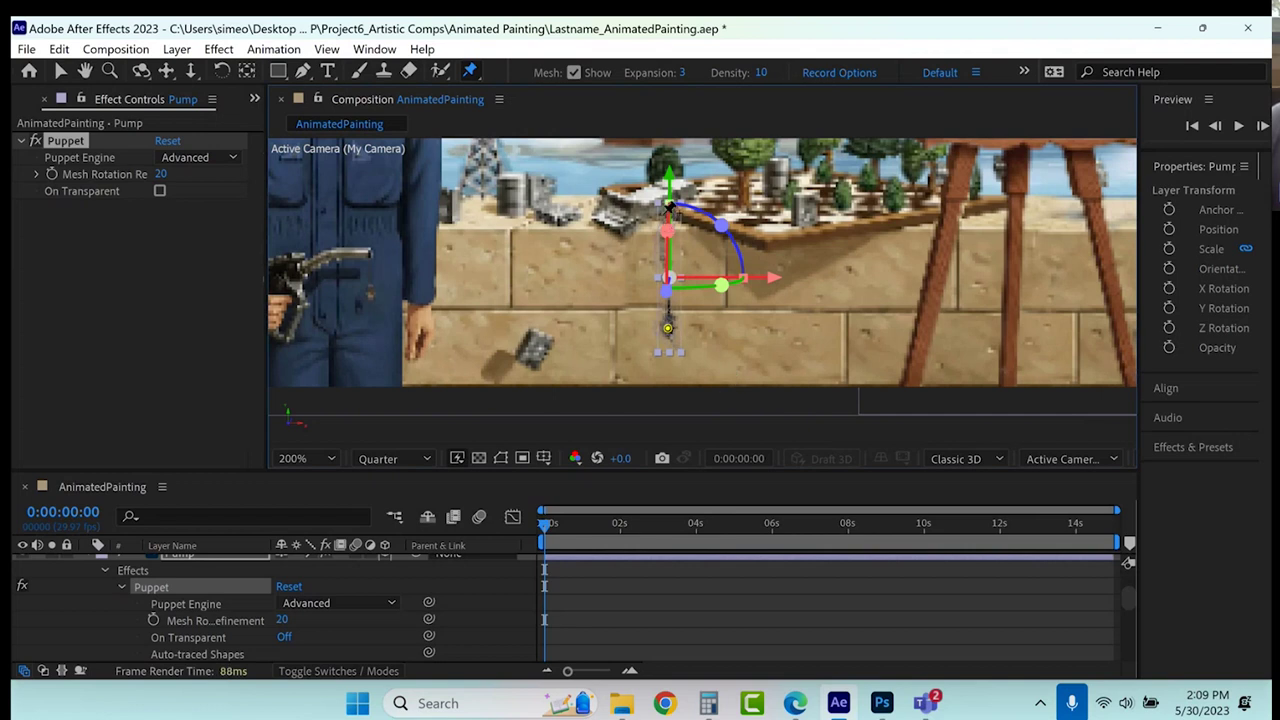
{"action": "left_click", "coordinate": [664, 213]}
{"action": "left_click", "coordinate": [665, 260]}
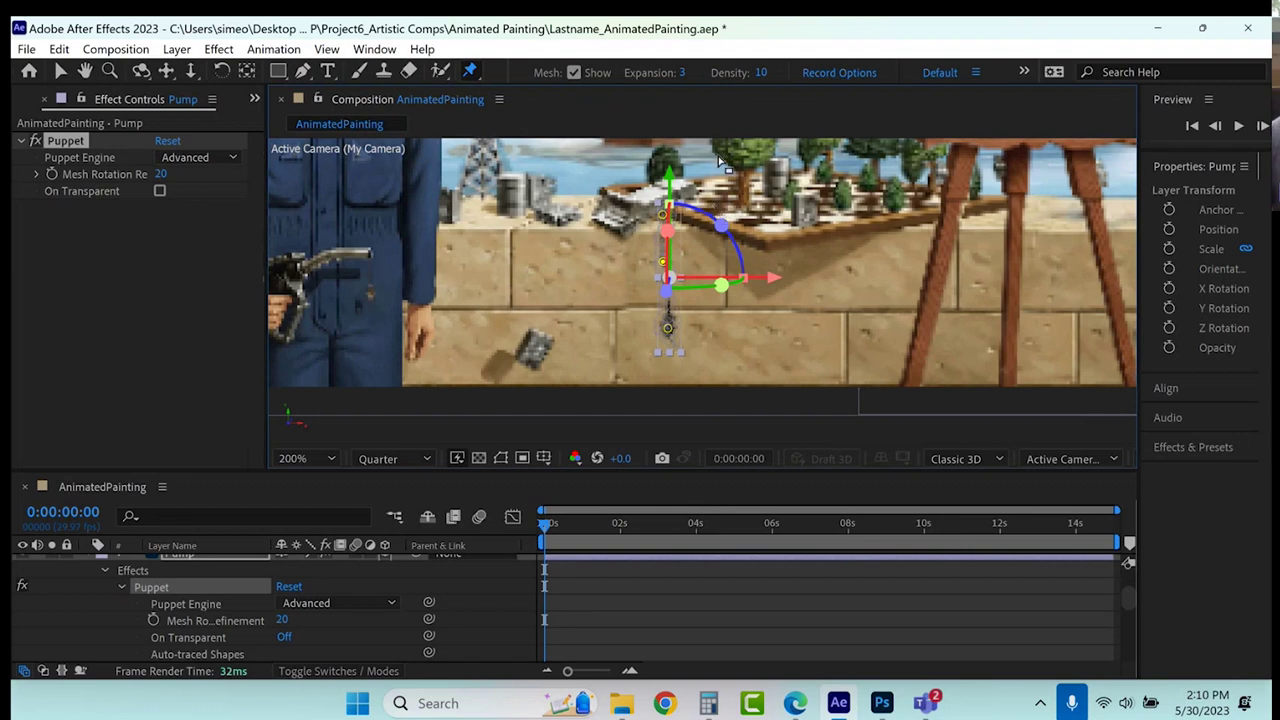
Set puppet Record Options to Show Mesh with 50% speed.
{"action": "left_click", "coordinate": [826, 74]}
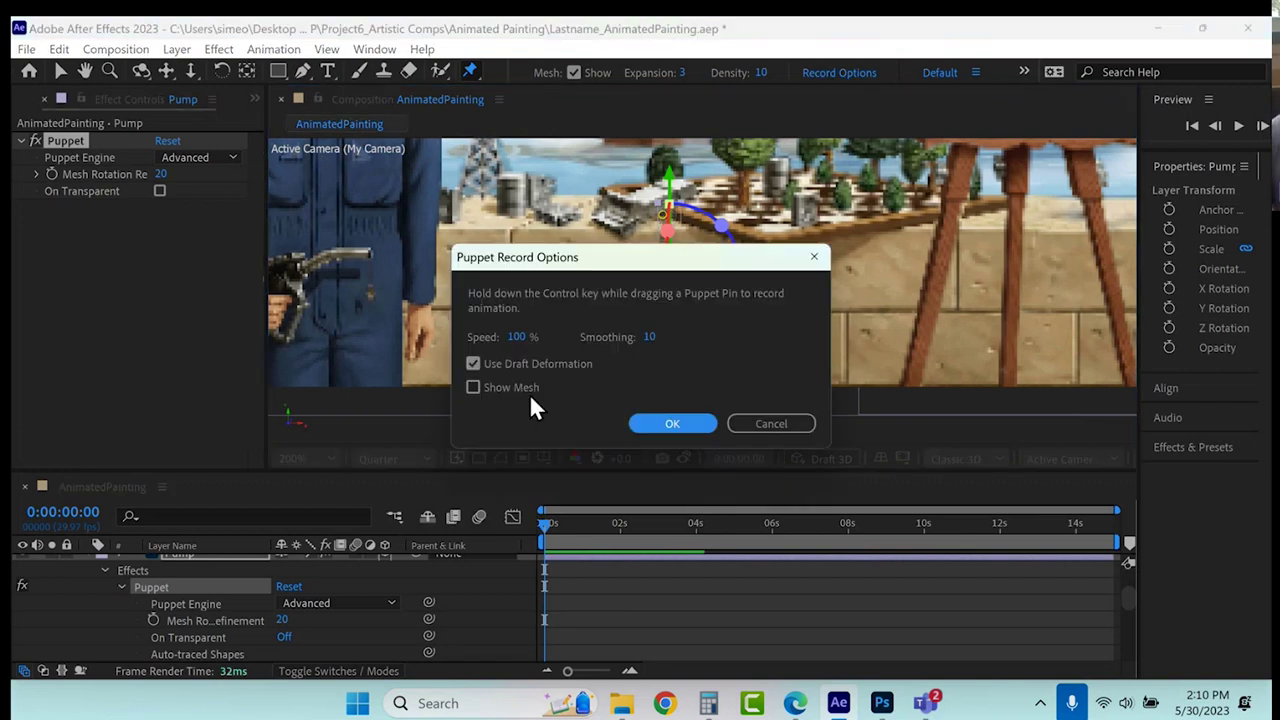
{"action": "left_click", "coordinate": [474, 387]}
{"action": "left_click", "coordinate": [515, 338]}
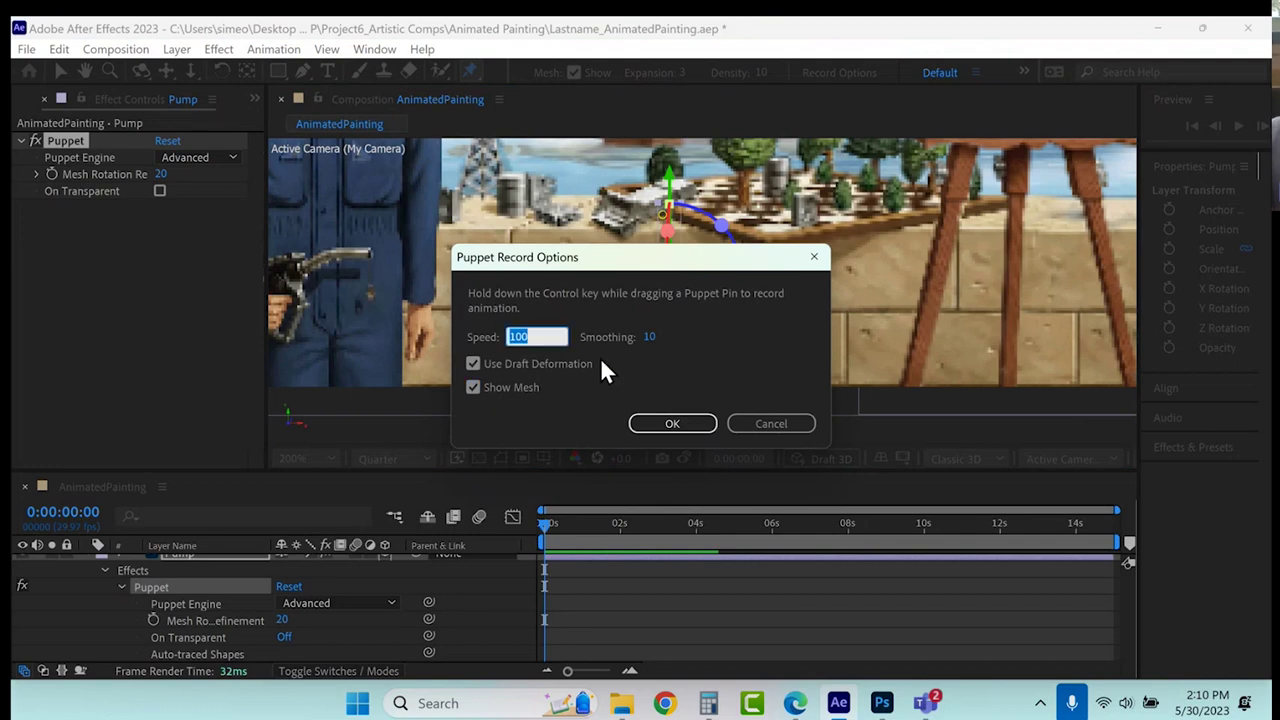
{"action": "type", "text": "50"}
{"action": "key", "text": "Return"}
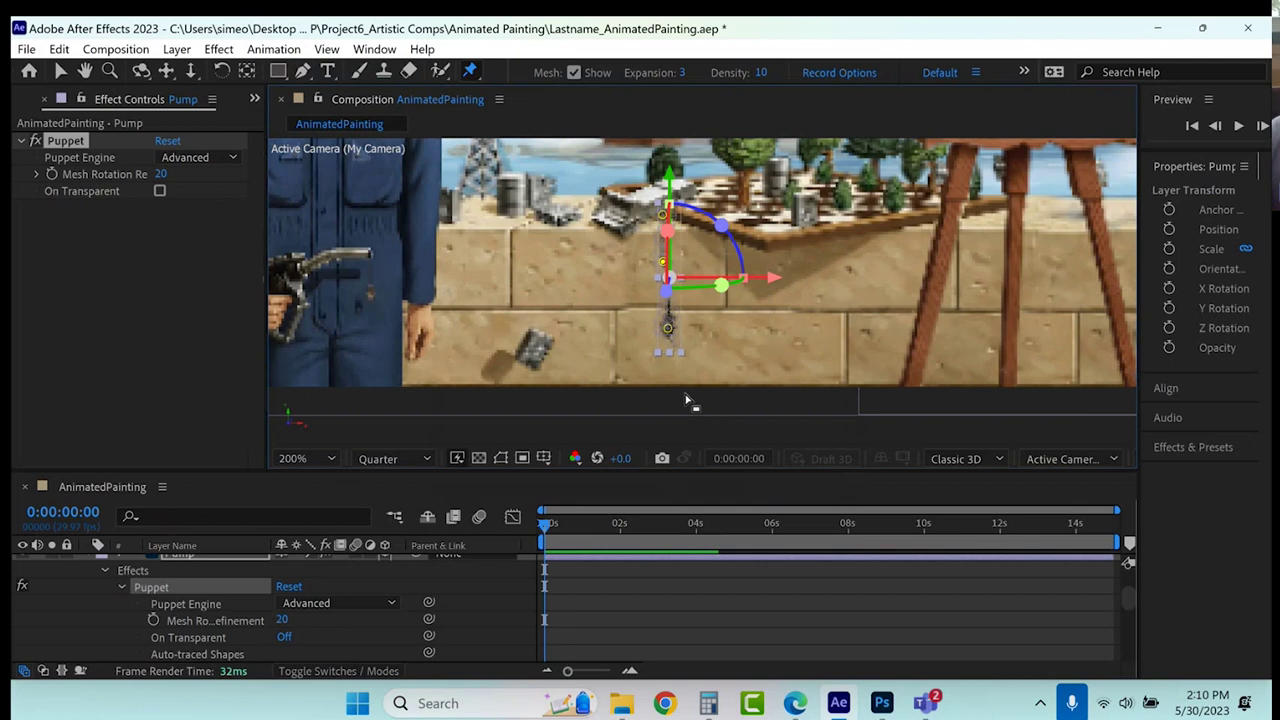
Record a left-right swaying motion for the bottom pin of the pump's stream.
{"action": "mouse_move", "coordinate": [668, 330]}
{"action": "left_mouse_down"}
{"action": "mouse_move", "coordinate": [720, 323]}
{"action": "mouse_move", "coordinate": [669, 343]}
{"action": "mouse_move", "coordinate": [607, 327]}
{"action": "mouse_move", "coordinate": [705, 318]}
{"action": "mouse_move", "coordinate": [693, 333]}
{"action": "left_mouse_up"}
{"action": "mouse_move", "coordinate": [650, 330]}
{"action": "left_mouse_down"}
{"action": "mouse_move", "coordinate": [629, 320]}
{"action": "mouse_move", "coordinate": [723, 326]}
{"action": "mouse_move", "coordinate": [673, 335]}
{"action": "left_mouse_up"}
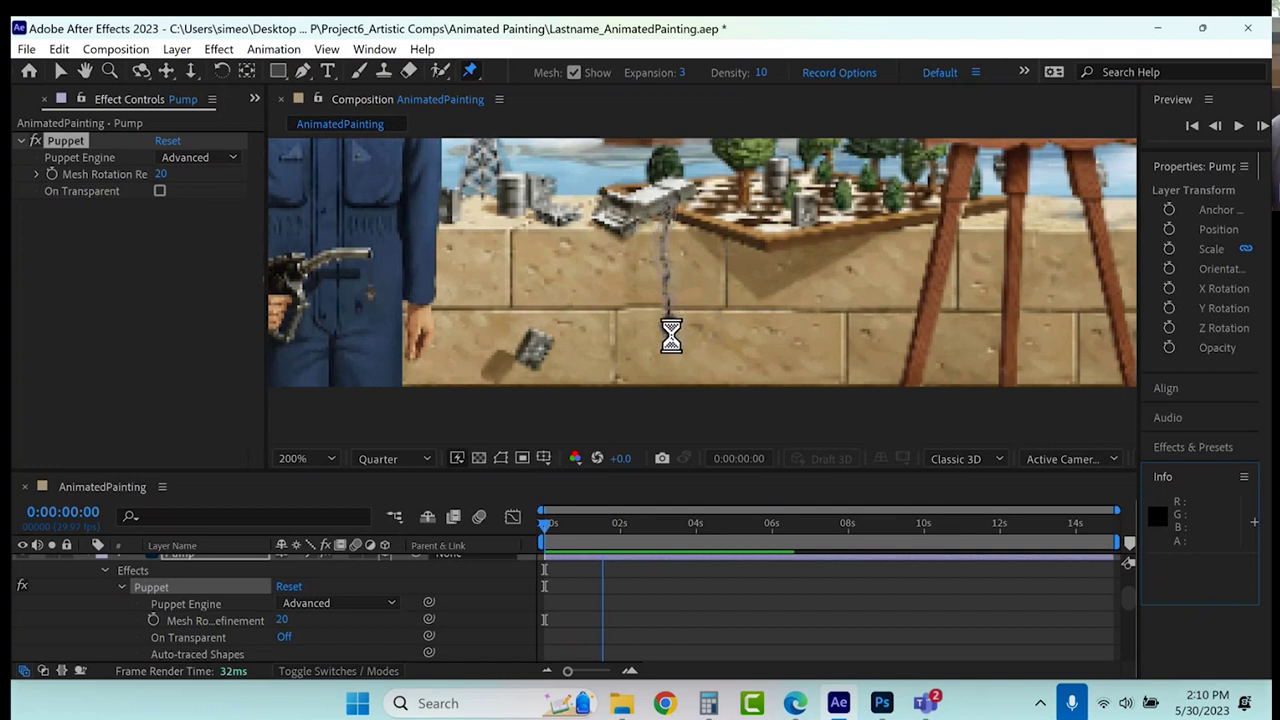
{"action": "scroll", "coordinate": [713, 377], "scroll_direction": "up", "scroll_amount": 4}
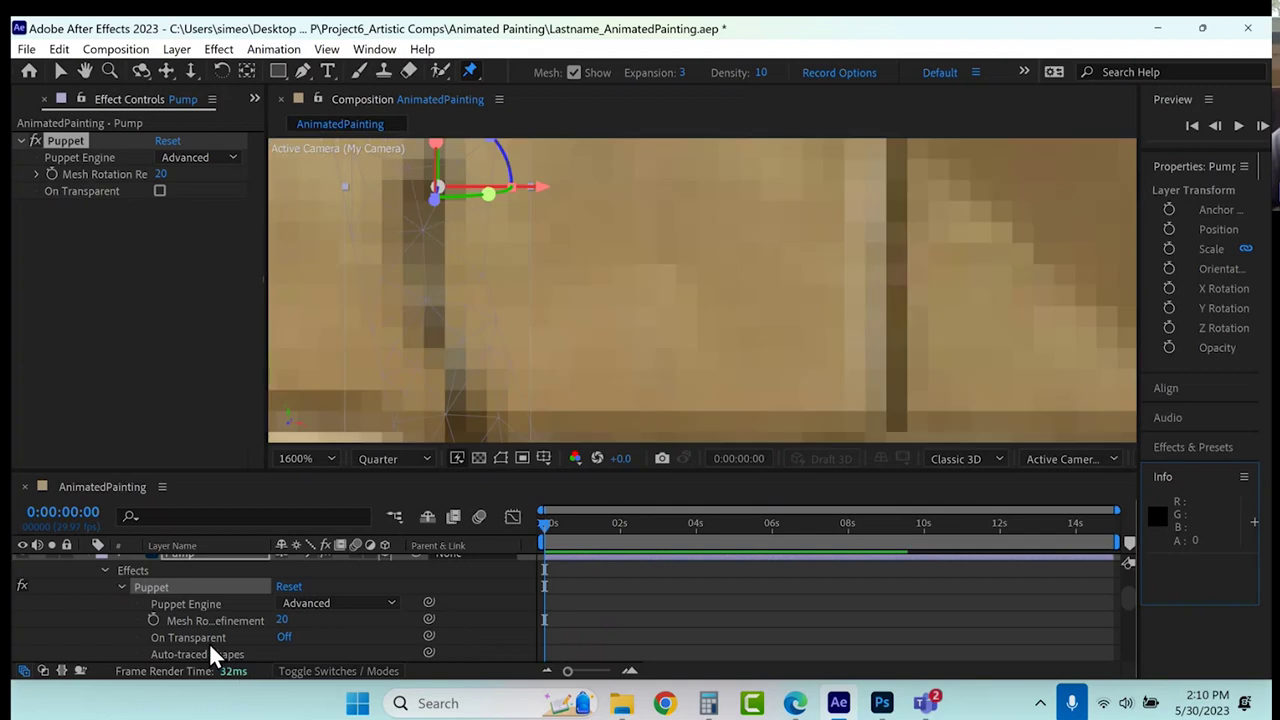
{"action": "scroll", "coordinate": [614, 260], "scroll_direction": "down", "scroll_amount": 1}
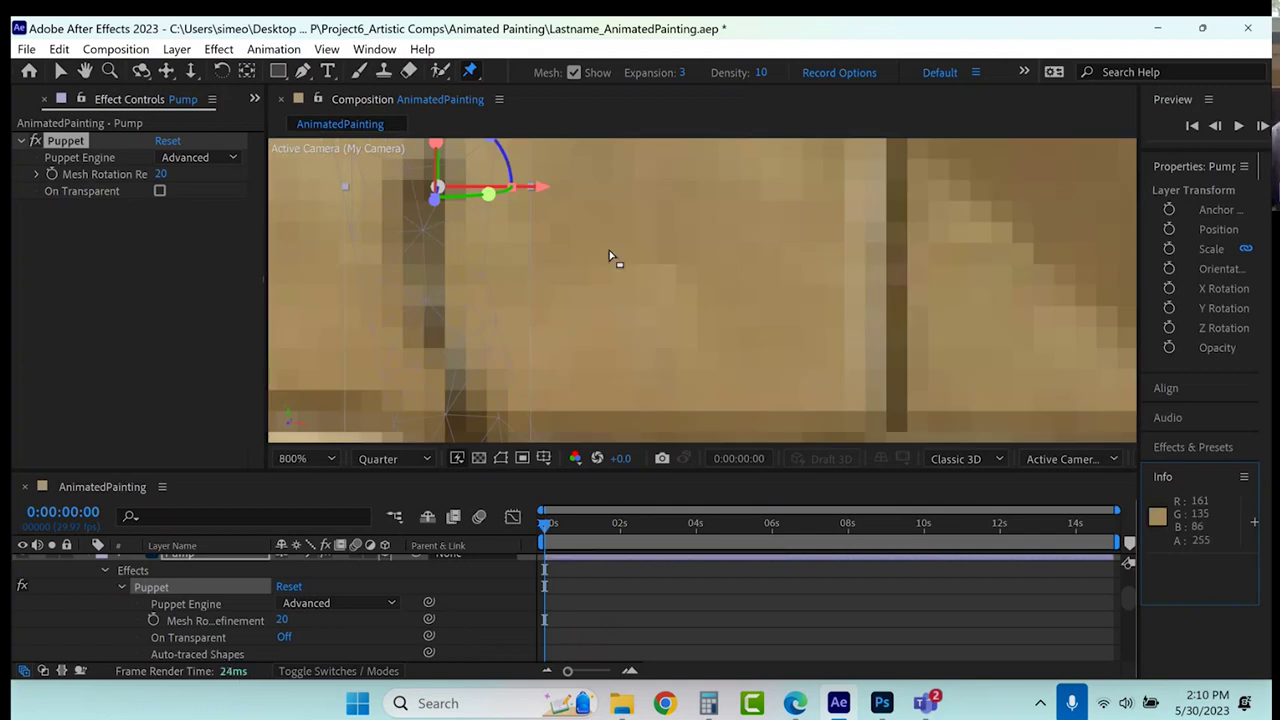
{"action": "scroll", "coordinate": [615, 275], "scroll_direction": "down", "scroll_amount": 1}
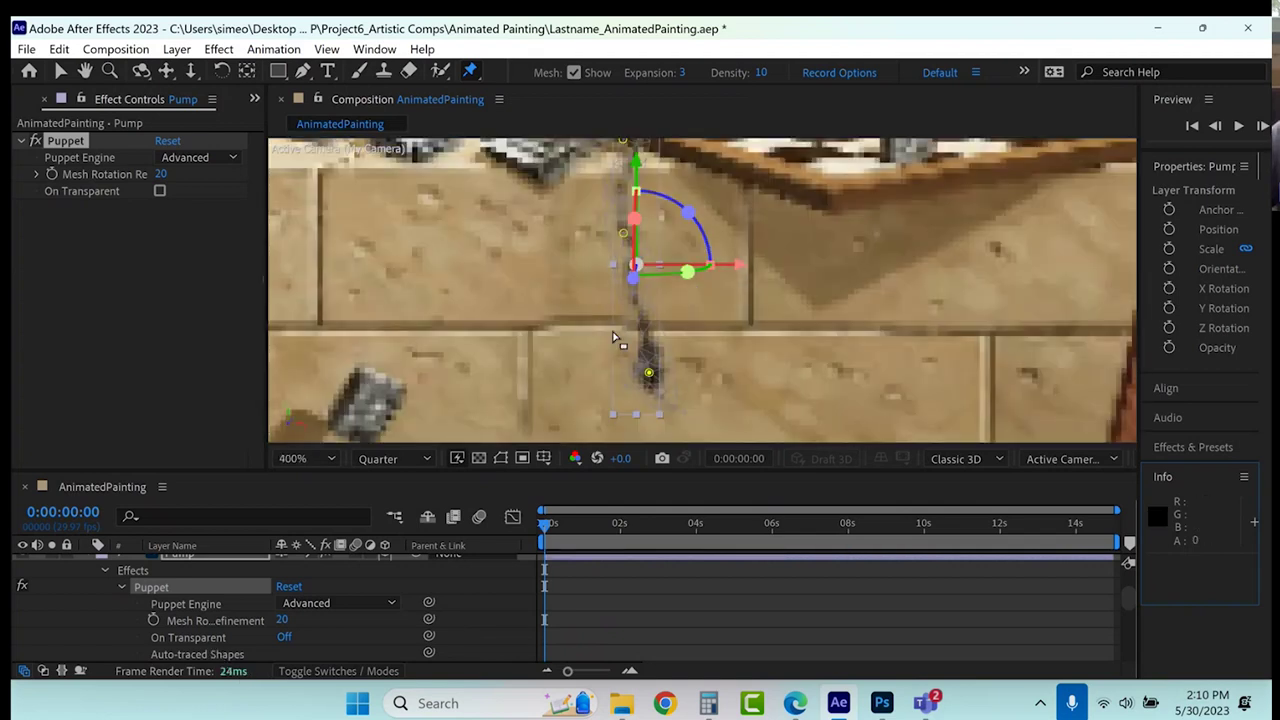
{"action": "scroll", "coordinate": [196, 637], "scroll_direction": "down", "scroll_amount": 3}
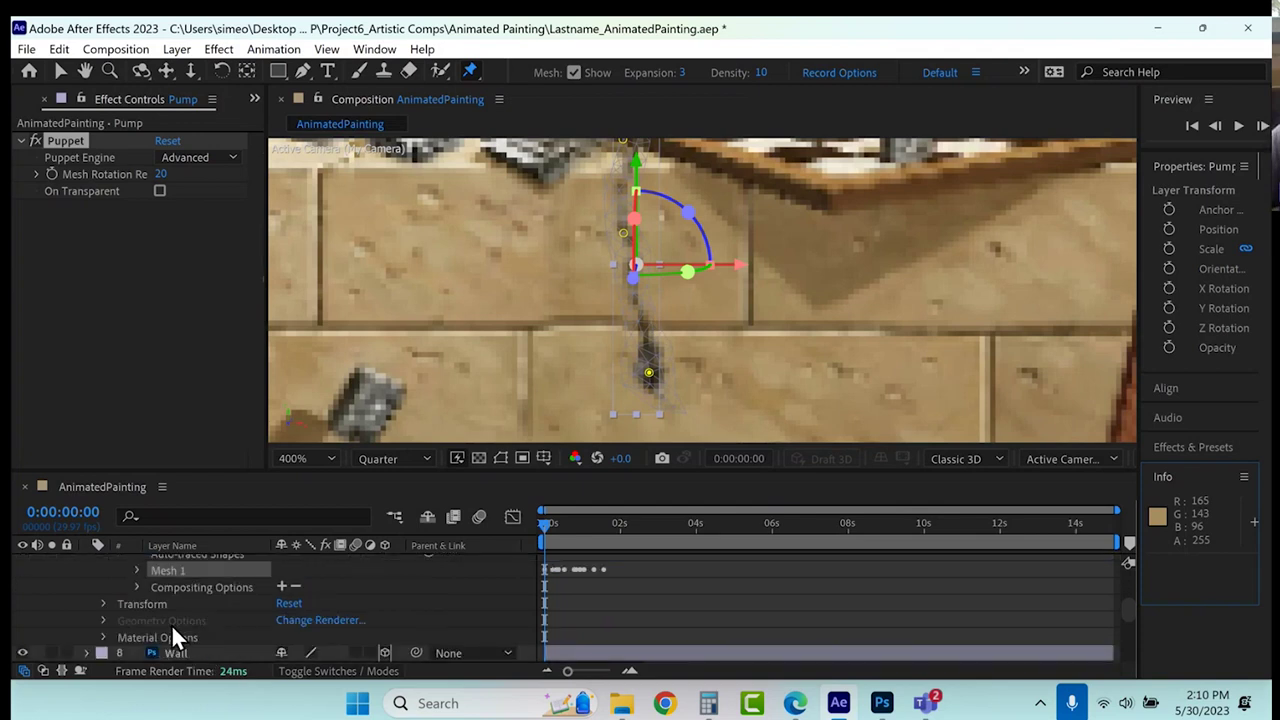
Reveal Mesh 1 > Deform > Puppet Pin 1 and select its recorded keyframes.
{"action": "left_click", "coordinate": [138, 572]}
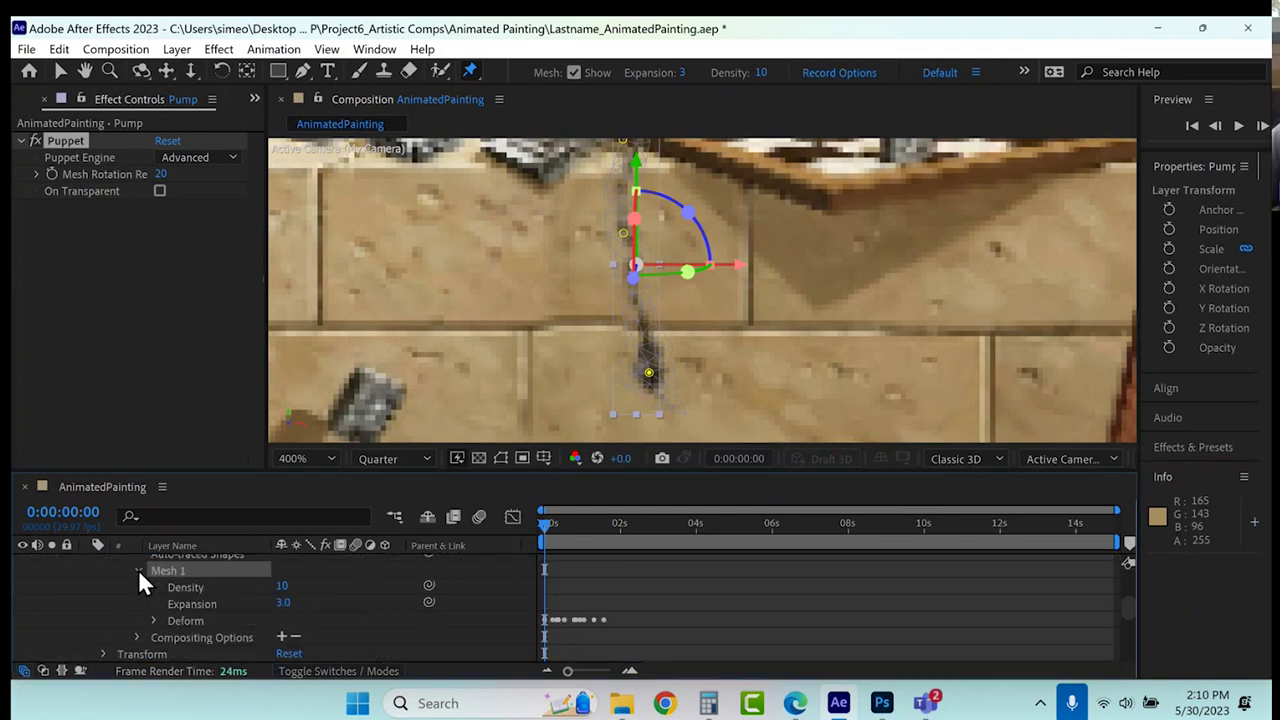
{"action": "left_click", "coordinate": [155, 621]}
{"action": "left_click", "coordinate": [171, 654]}
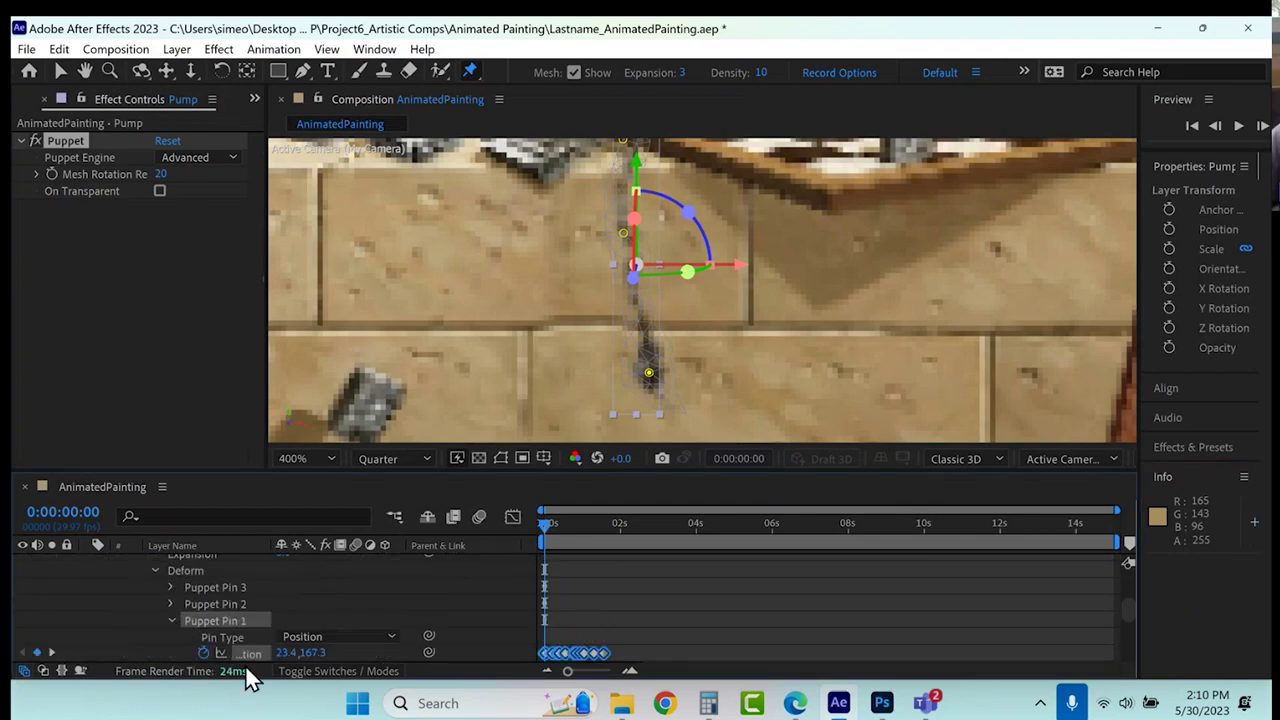
{"action": "left_click_drag", "start_coordinate": [675, 628], "coordinate": [559, 630]}
Copy Puppet Pin 1's 12 keyframes and paste them at 2:17.
{"action": "left_click", "coordinate": [561, 632]}
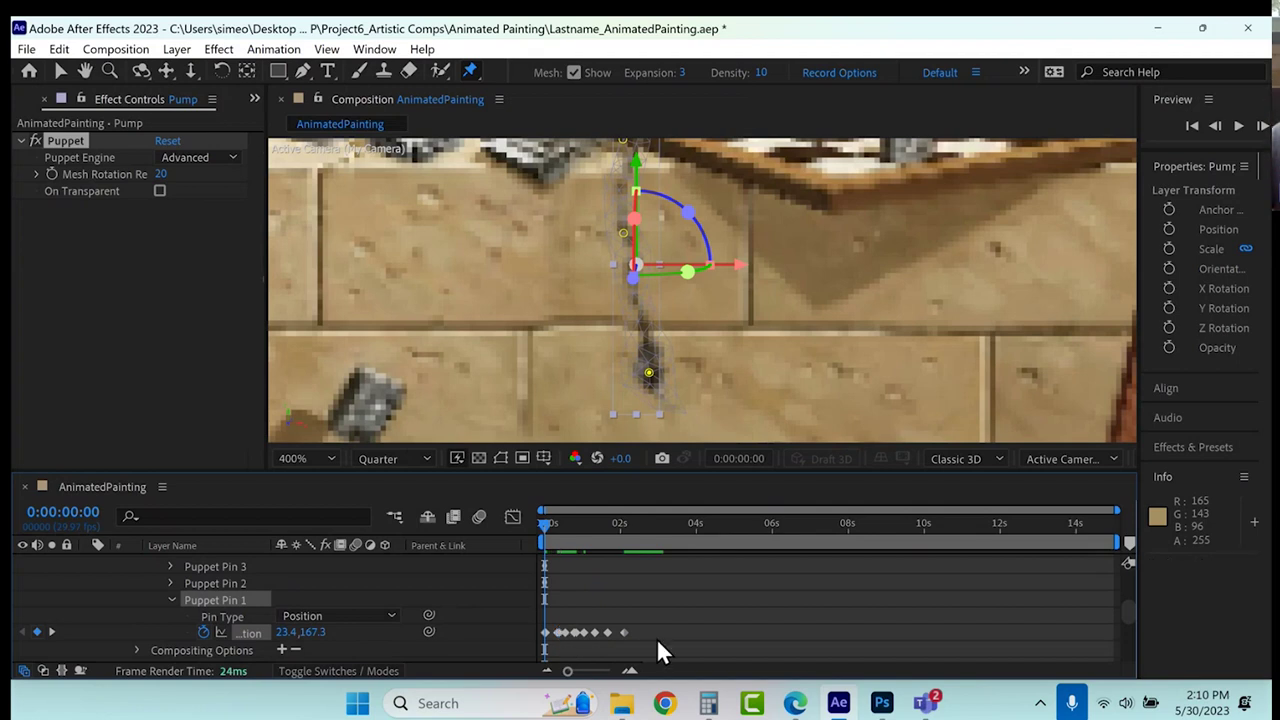
{"action": "left_click_drag", "start_coordinate": [678, 604], "coordinate": [534, 639]}
{"action": "key", "text": "ctrl+c"}
{"action": "left_click", "coordinate": [642, 523]}
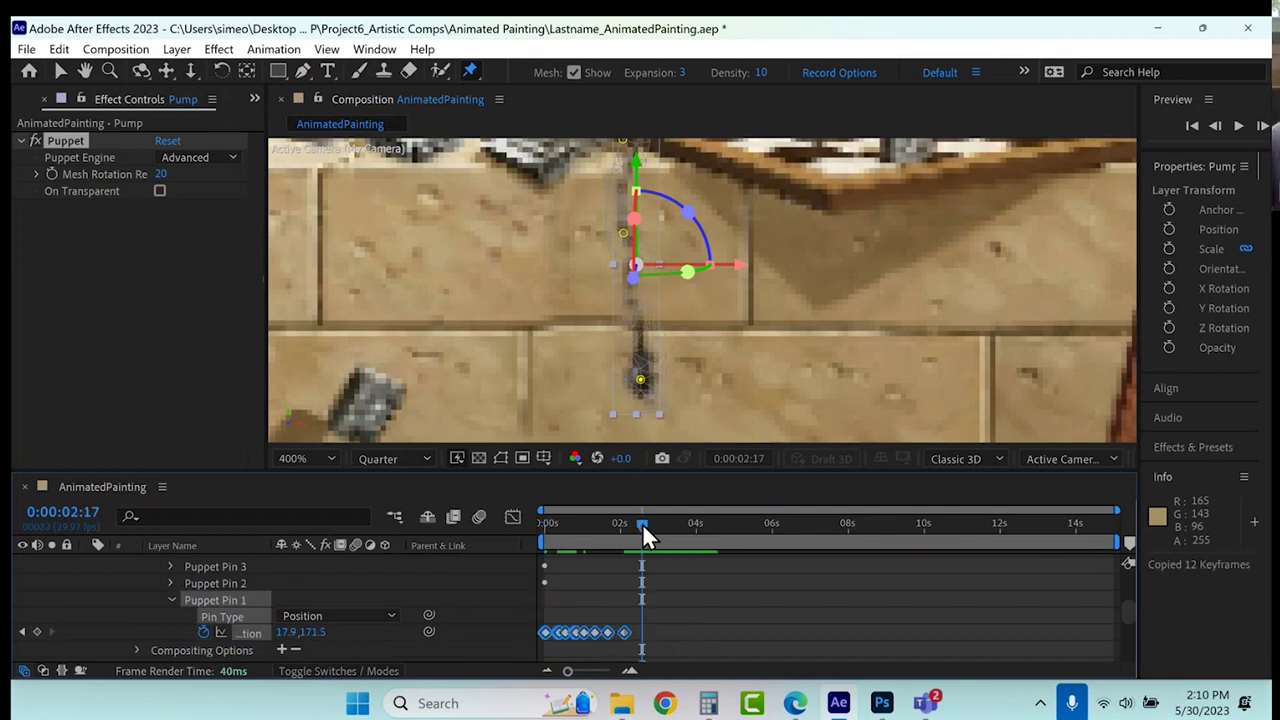
{"action": "key", "text": "ctrl+v"}
Copy all 24 keyframes and paste them at 5:04 and 10:18 to reach 15 seconds.
{"action": "left_click_drag", "start_coordinate": [752, 599], "coordinate": [537, 668]}
{"action": "key", "text": "ctrl+c"}
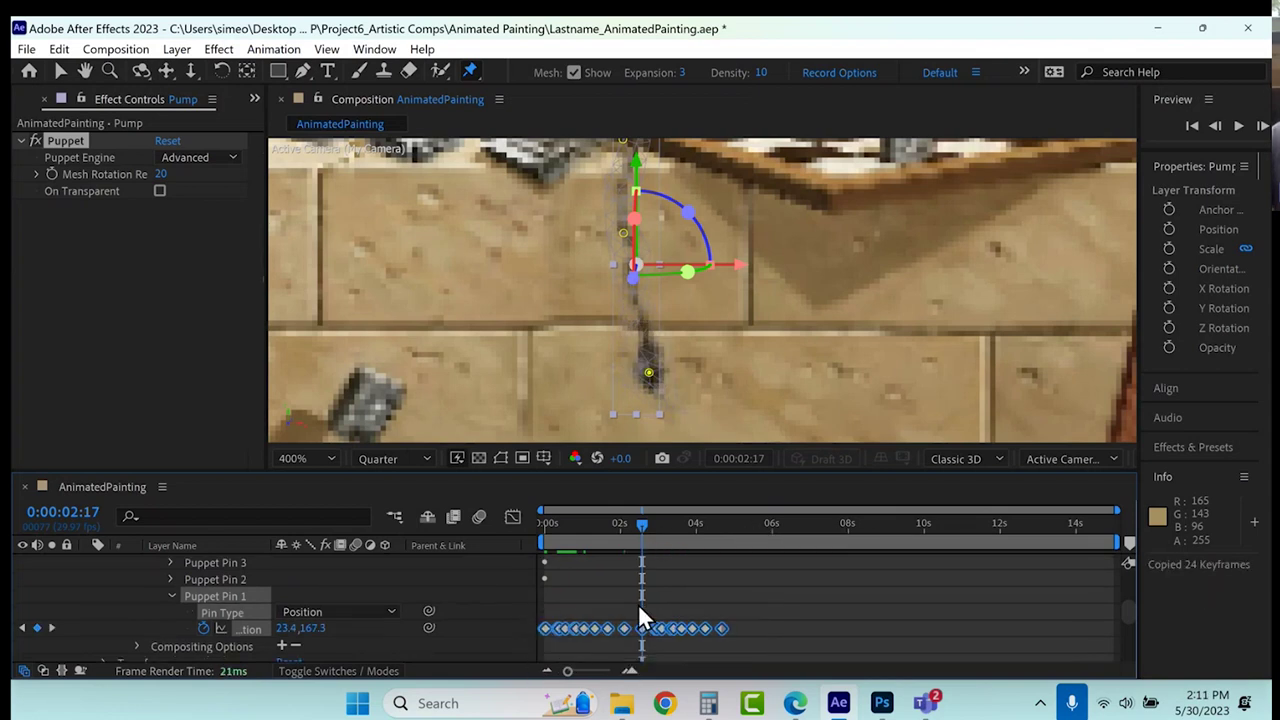
{"action": "left_click", "coordinate": [740, 523]}
{"action": "key", "text": "ctrl+v"}
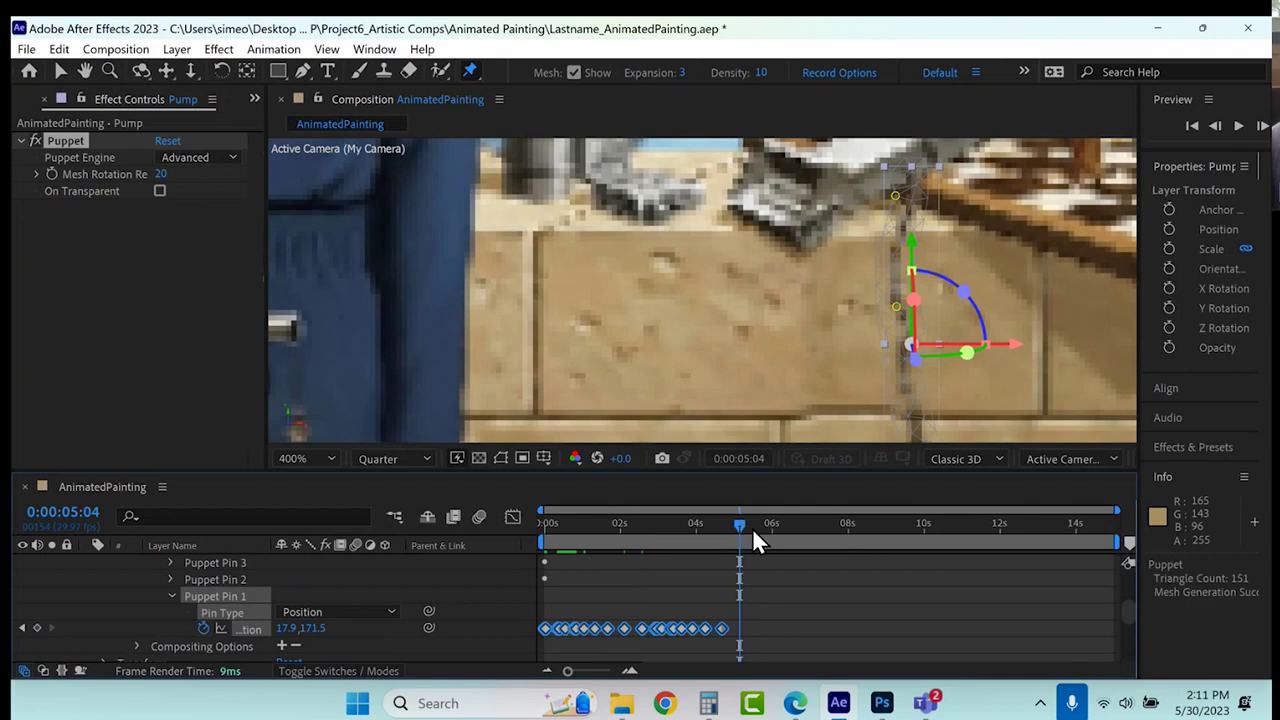
{"action": "left_click", "coordinate": [947, 525]}
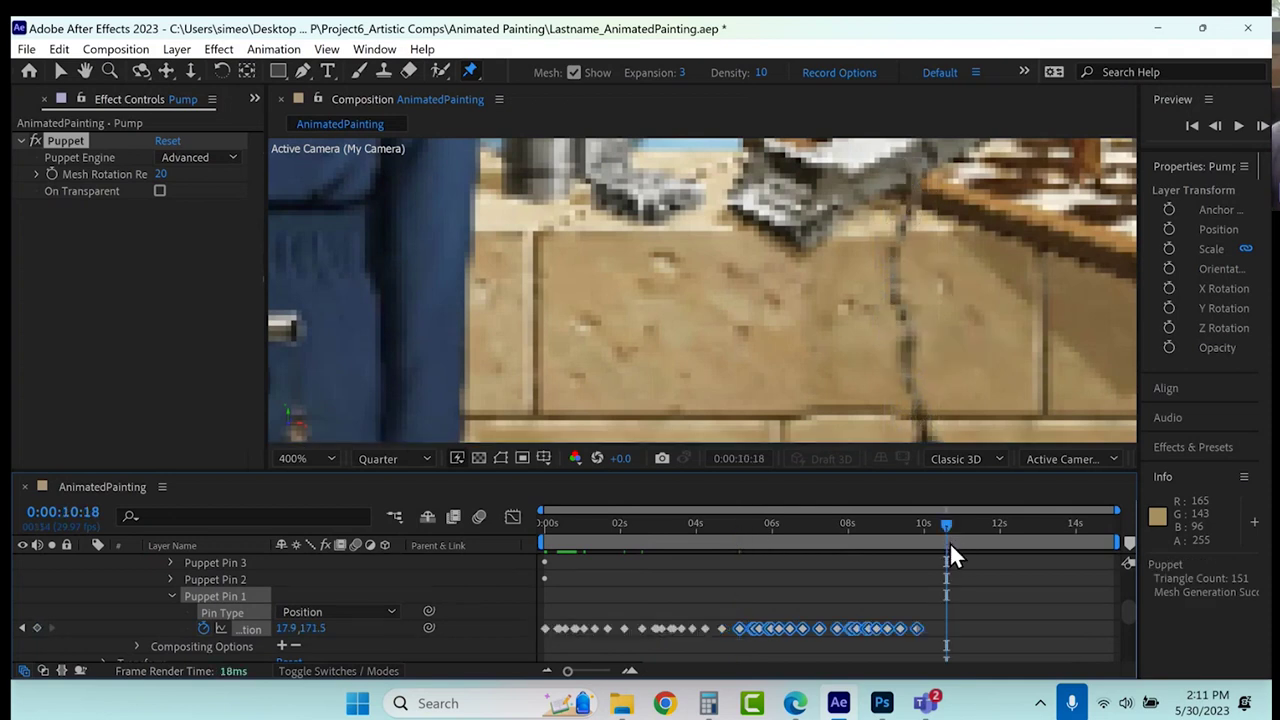
{"action": "key", "text": "ctrl+v"}
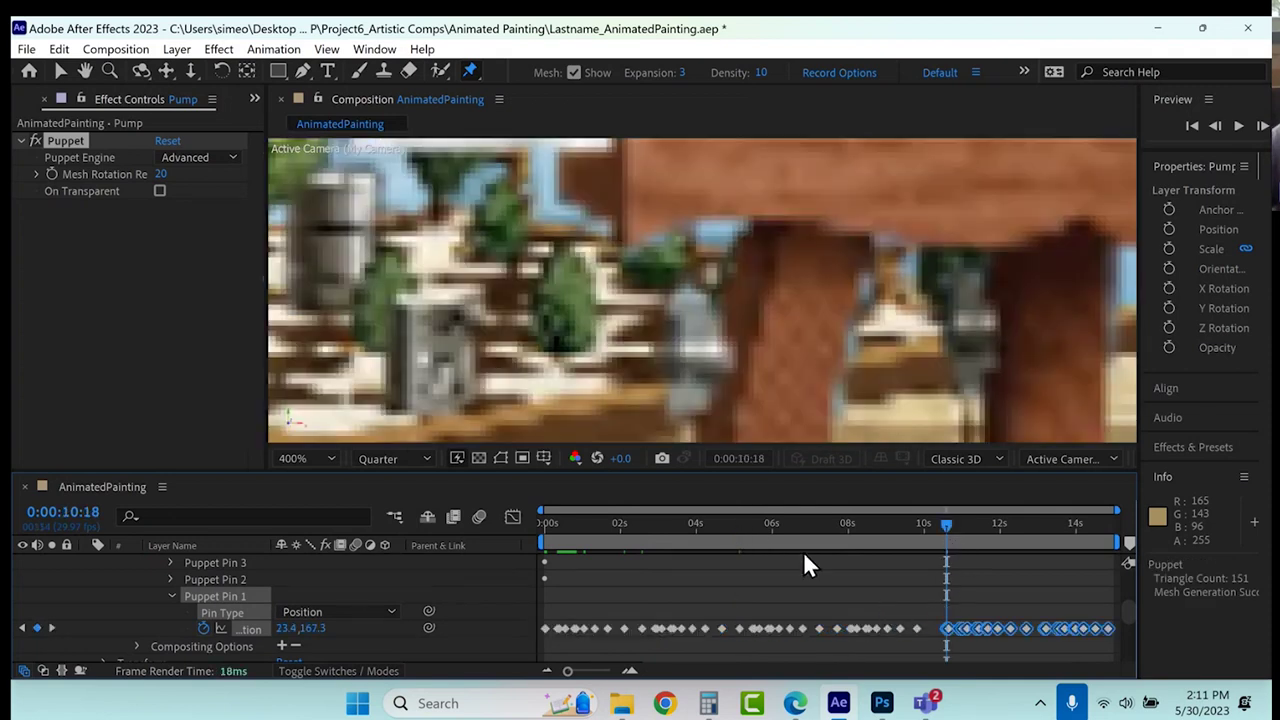
{"action": "scroll", "coordinate": [746, 347], "scroll_direction": "down", "scroll_amount": 2}
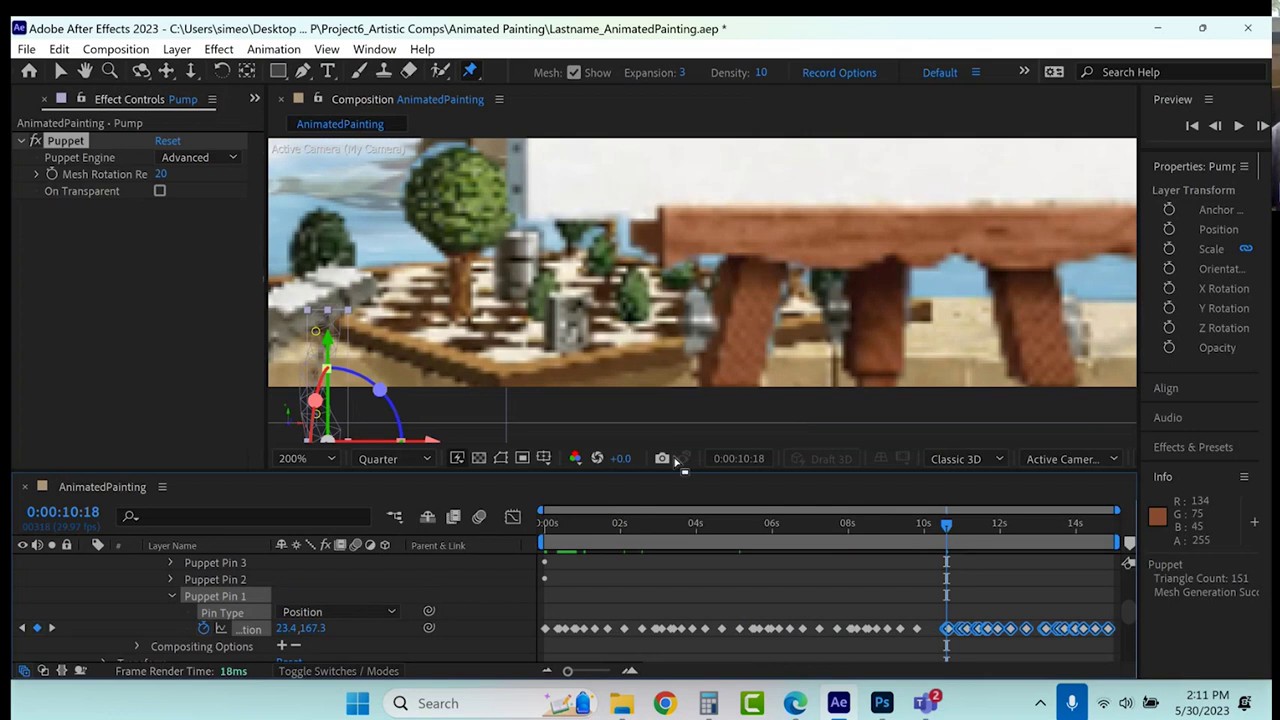
{"action": "scroll", "coordinate": [966, 517], "scroll_direction": "up", "scroll_amount": 3}
{"action": "mouse_move", "coordinate": [947, 523]}
{"action": "left_mouse_down"}
{"action": "mouse_move", "coordinate": [849, 534]}
{"action": "mouse_move", "coordinate": [944, 529]}
{"action": "left_mouse_up"}
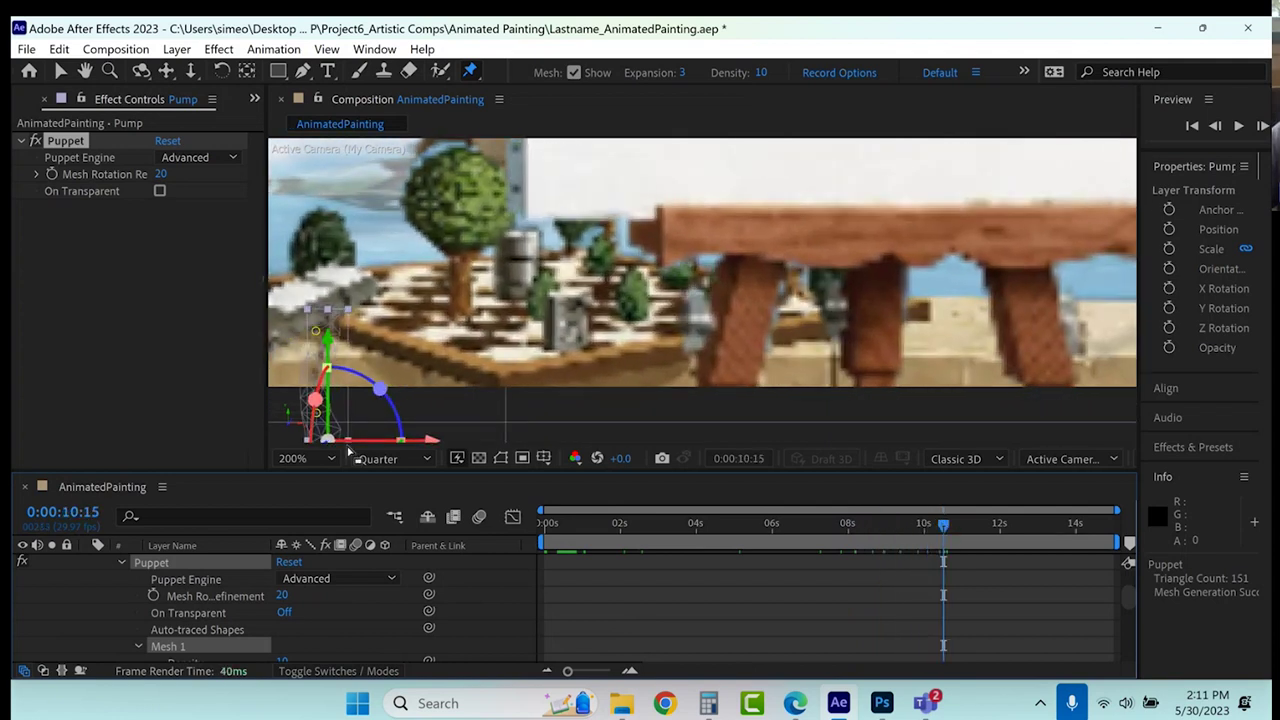
Fit the whole painting in the viewer, deselect the Pump layer and scrub back to 0:00.
{"action": "left_click", "coordinate": [315, 459]}
{"action": "left_click", "coordinate": [310, 124]}
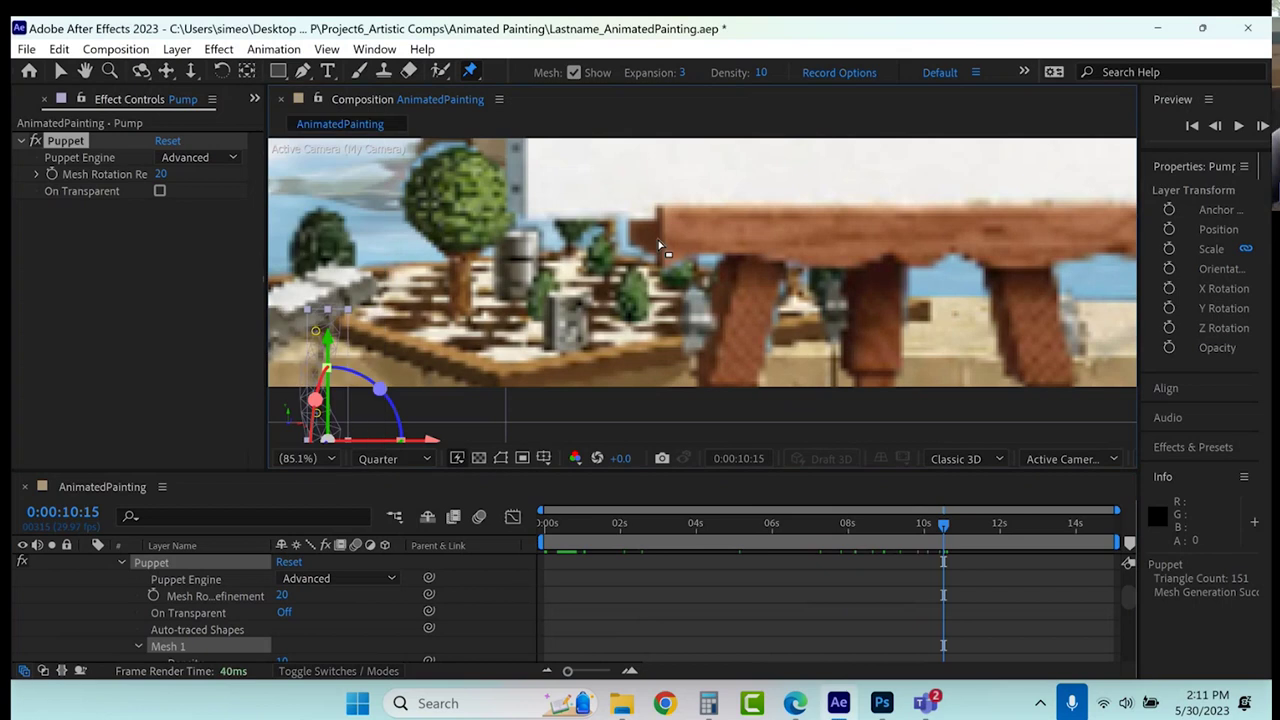
{"action": "scroll", "coordinate": [610, 250], "scroll_direction": "down", "scroll_amount": 4}
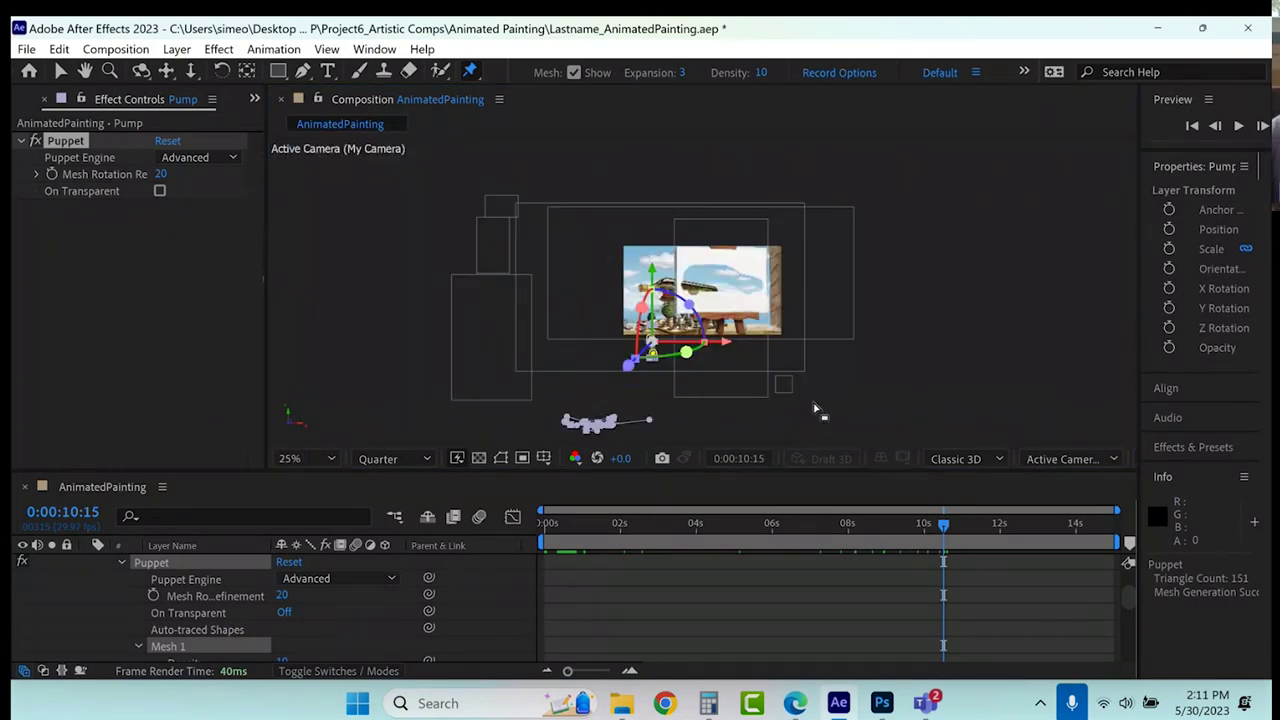
{"action": "key", "text": "comma"}
{"action": "key", "text": "comma"}
{"action": "key", "text": "comma"}
{"action": "key", "text": "comma"}
{"action": "left_click", "coordinate": [60, 71]}
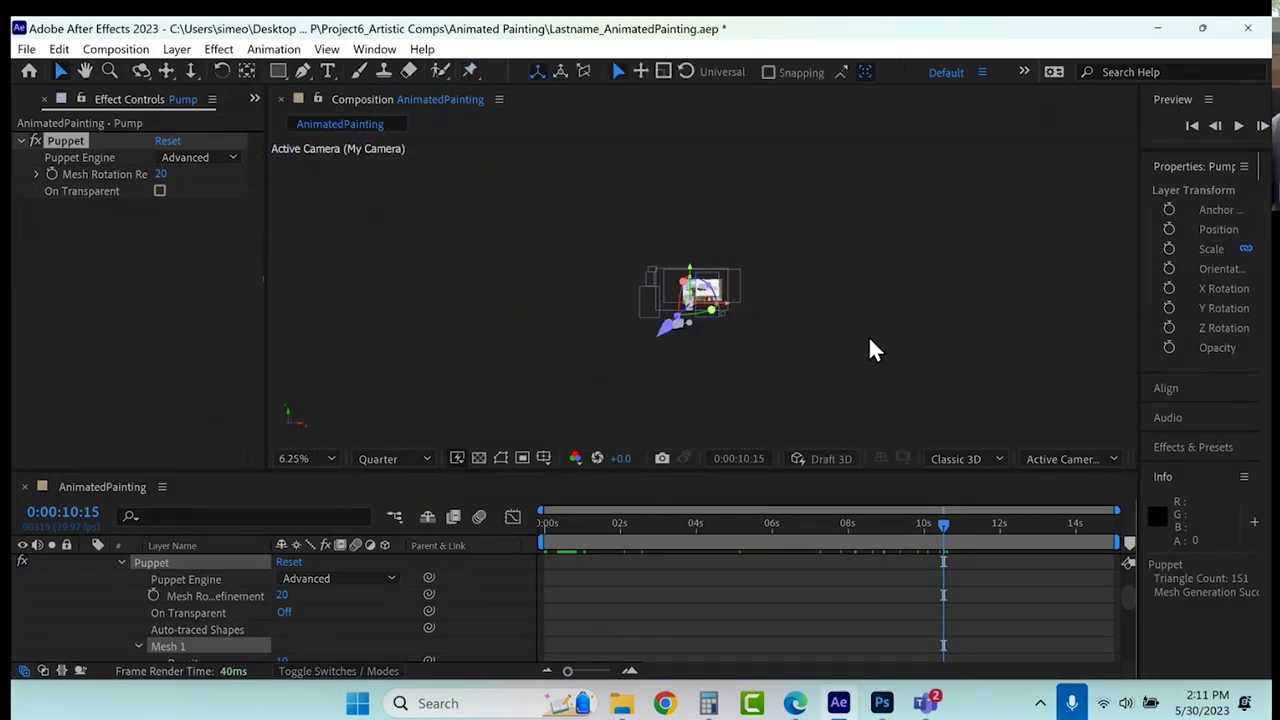
{"action": "left_click", "coordinate": [870, 350]}
{"action": "left_click", "coordinate": [336, 460]}
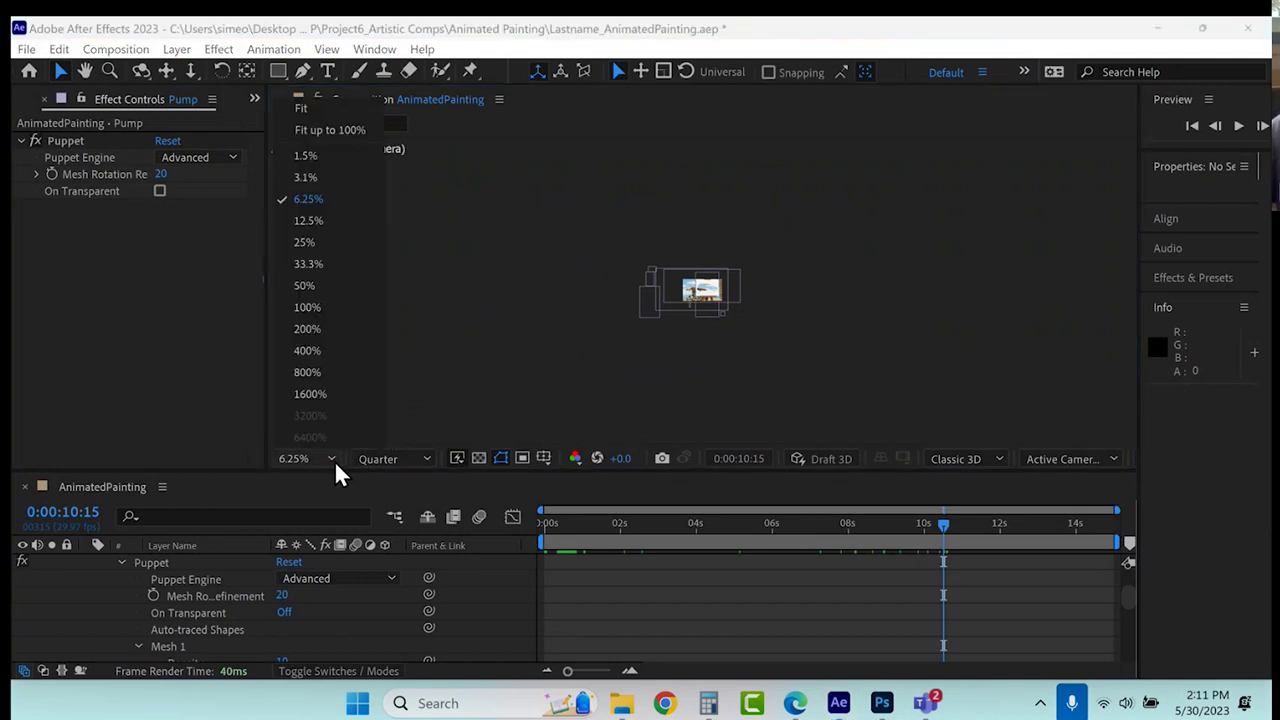
{"action": "left_click", "coordinate": [315, 110]}
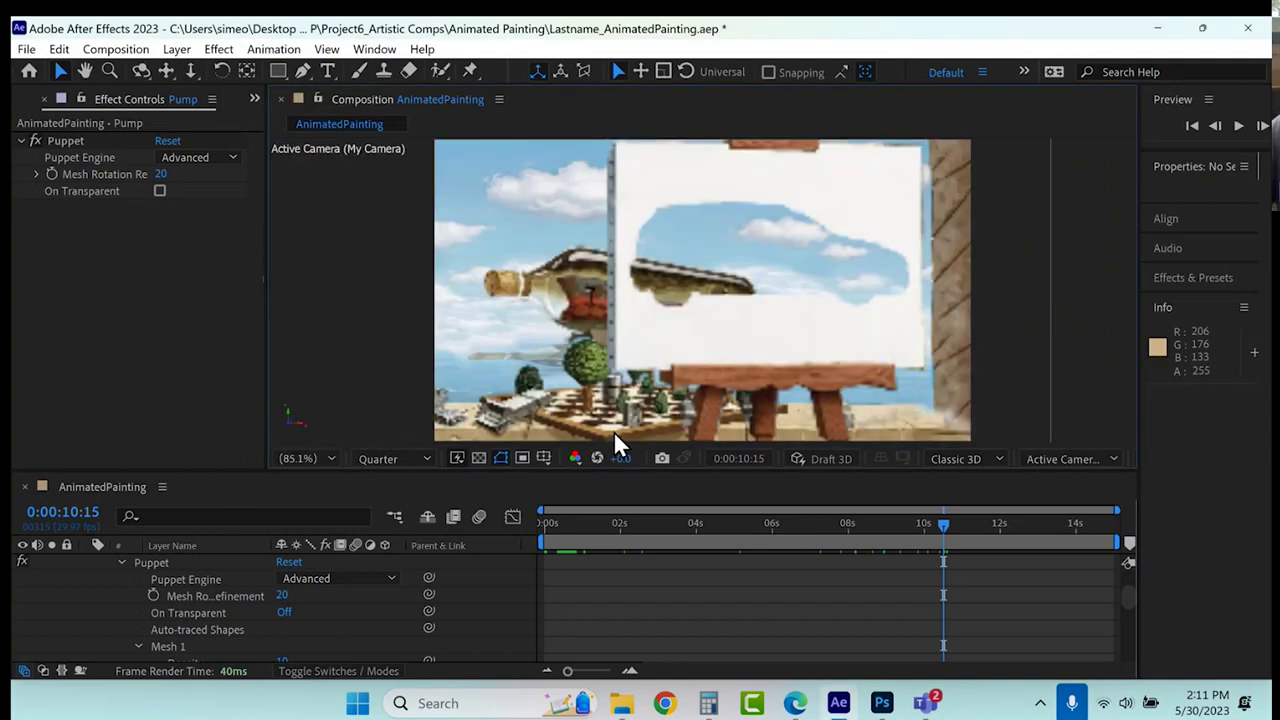
{"action": "left_click", "coordinate": [768, 530]}
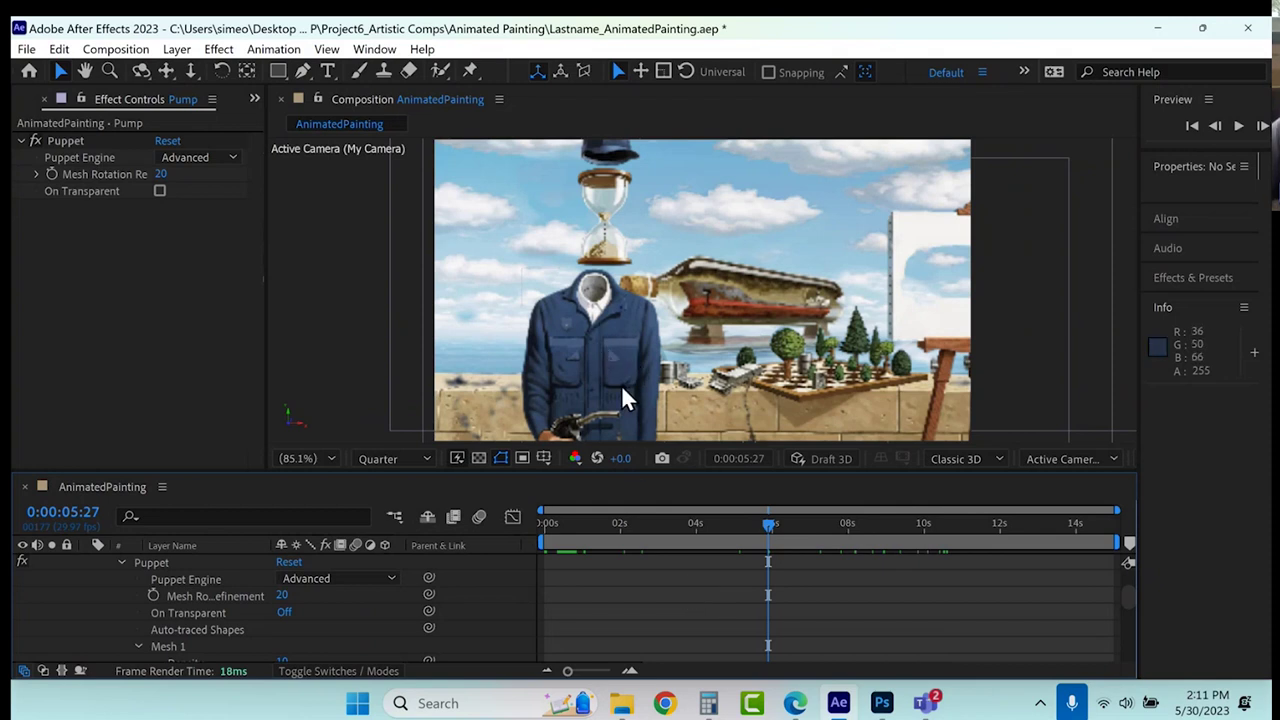
{"action": "left_click_drag", "start_coordinate": [586, 522], "coordinate": [522, 513]}
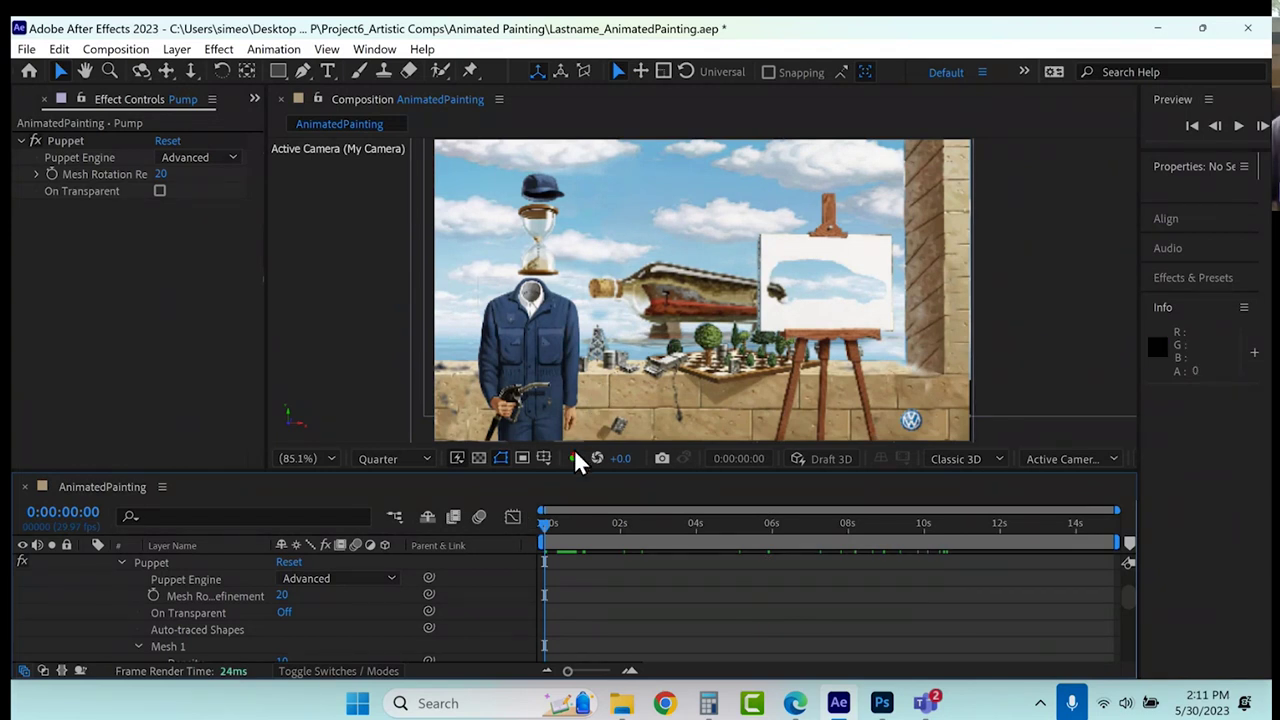
Collapse the Pump and Bottle 2 layer properties and select the Suit layer.
{"action": "scroll", "coordinate": [496, 596], "scroll_direction": "up", "scroll_amount": 2}
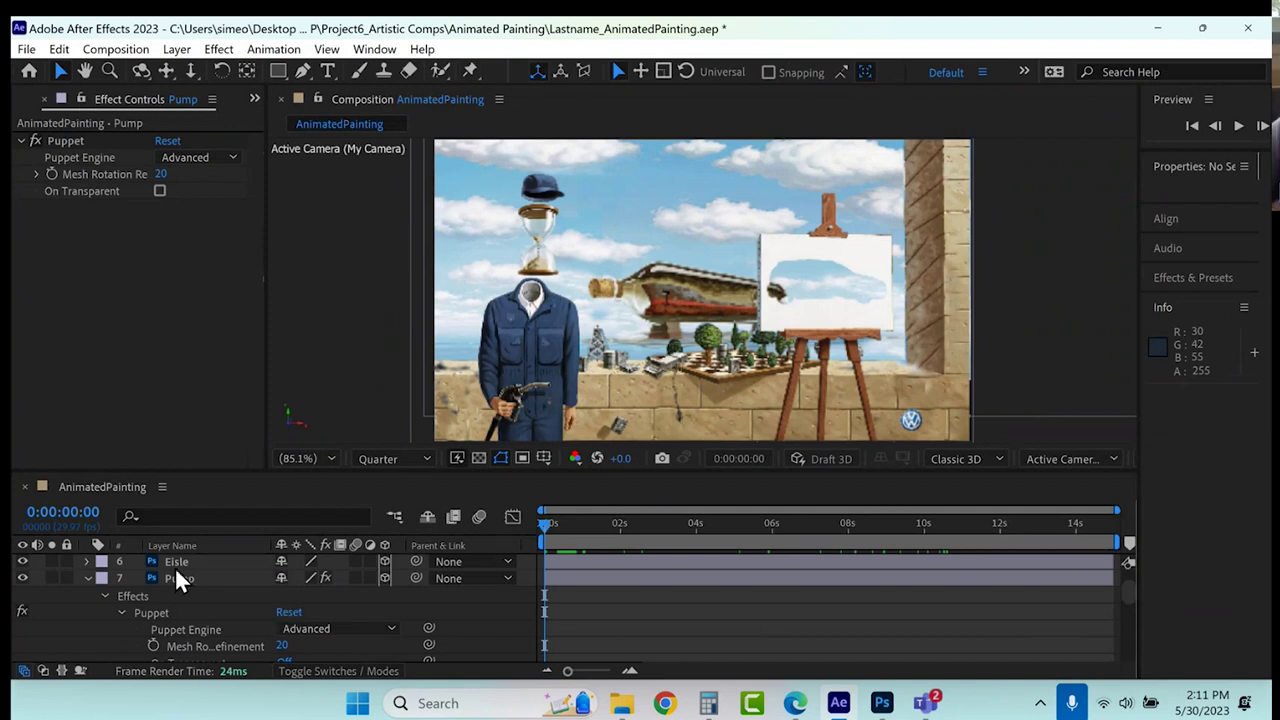
{"action": "left_click", "coordinate": [89, 577]}
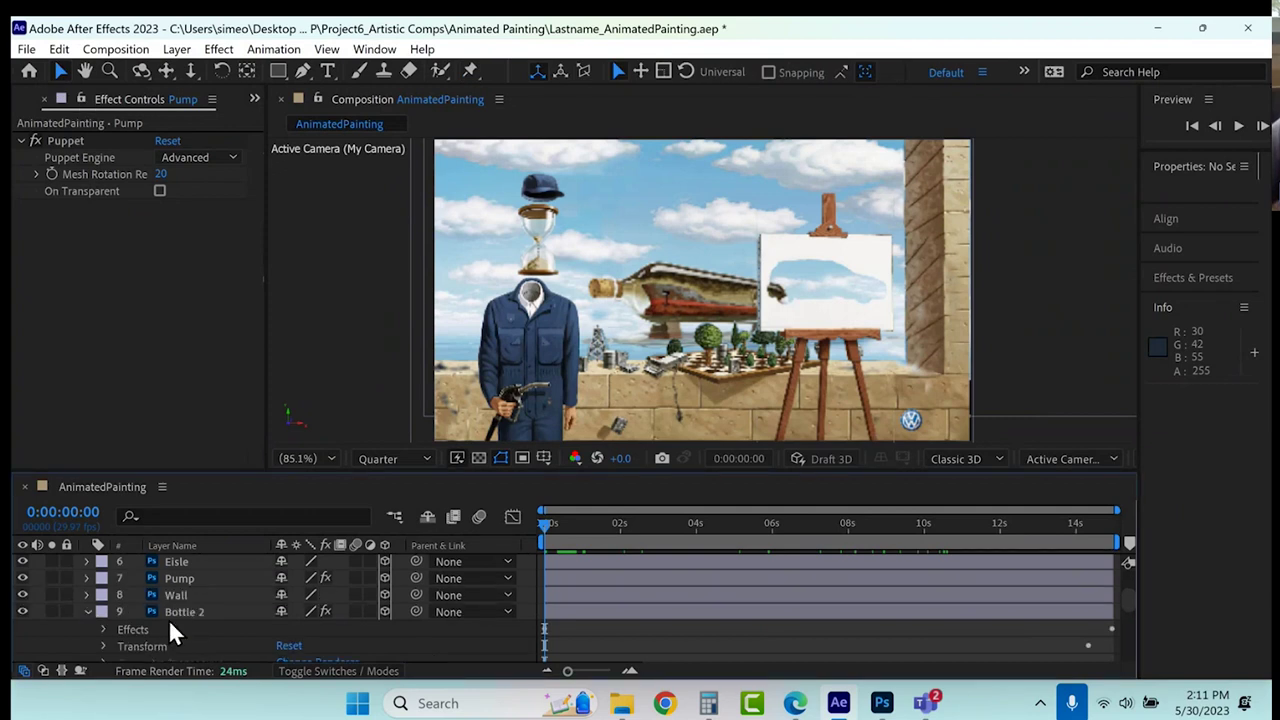
{"action": "left_click", "coordinate": [89, 611]}
{"action": "scroll", "coordinate": [143, 620], "scroll_direction": "up", "scroll_amount": 2}
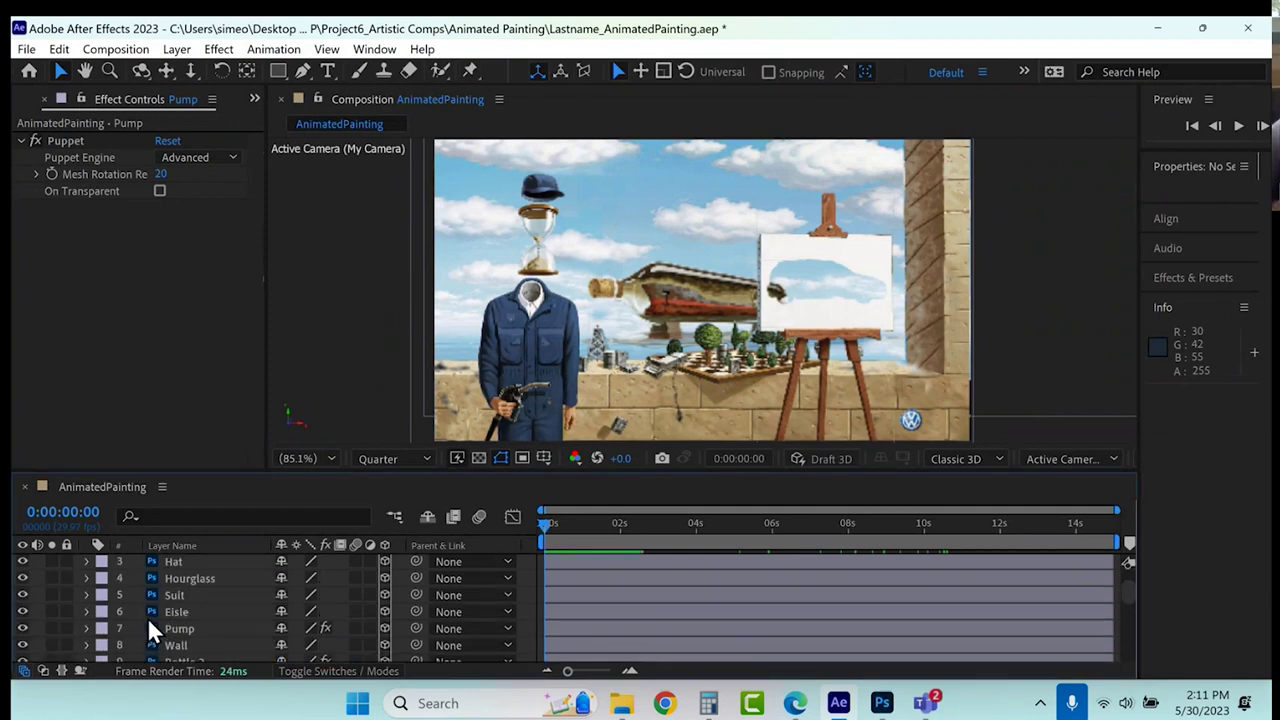
{"action": "scroll", "coordinate": [147, 617], "scroll_direction": "up", "scroll_amount": 2}
{"action": "left_click", "coordinate": [162, 630]}
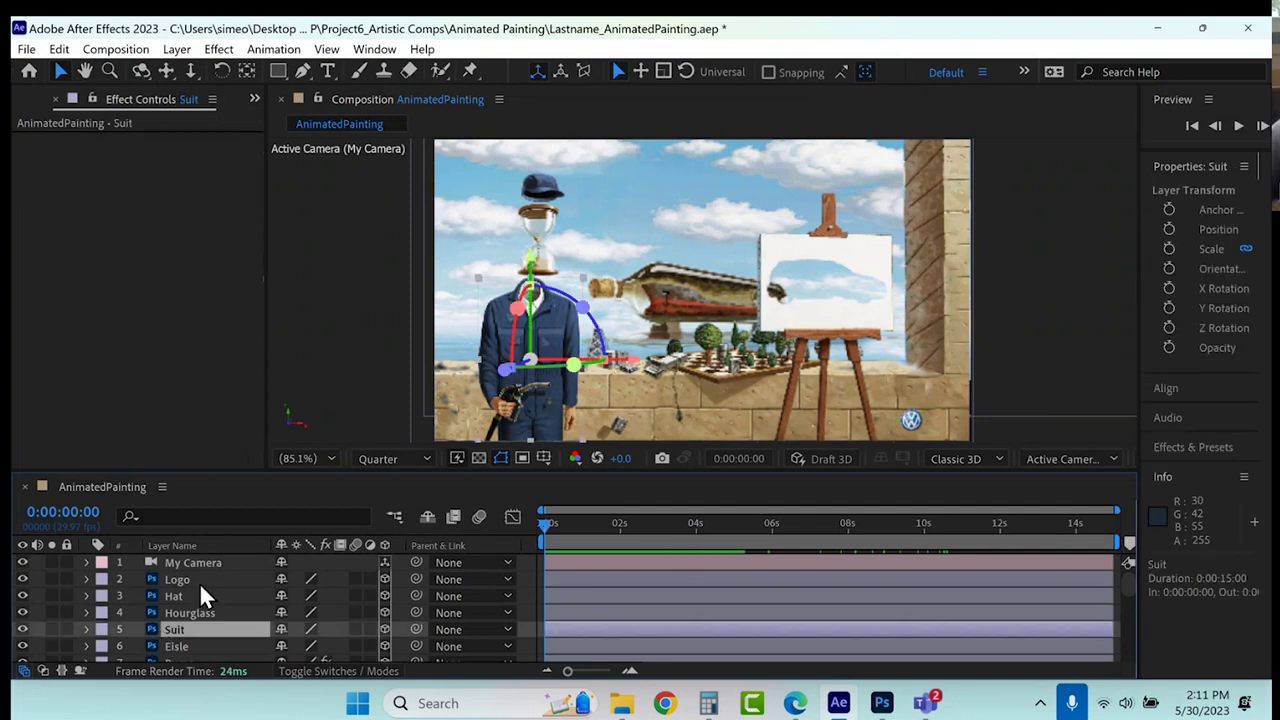
Add a Puppet mesh to the Suit layer with pins, including one at the suit's top.
{"action": "left_click", "coordinate": [472, 72]}
{"action": "key", "text": "comma"}
{"action": "key", "text": "comma"}
{"action": "key", "text": "comma"}
{"action": "key", "text": "comma"}
{"action": "key", "text": "comma"}
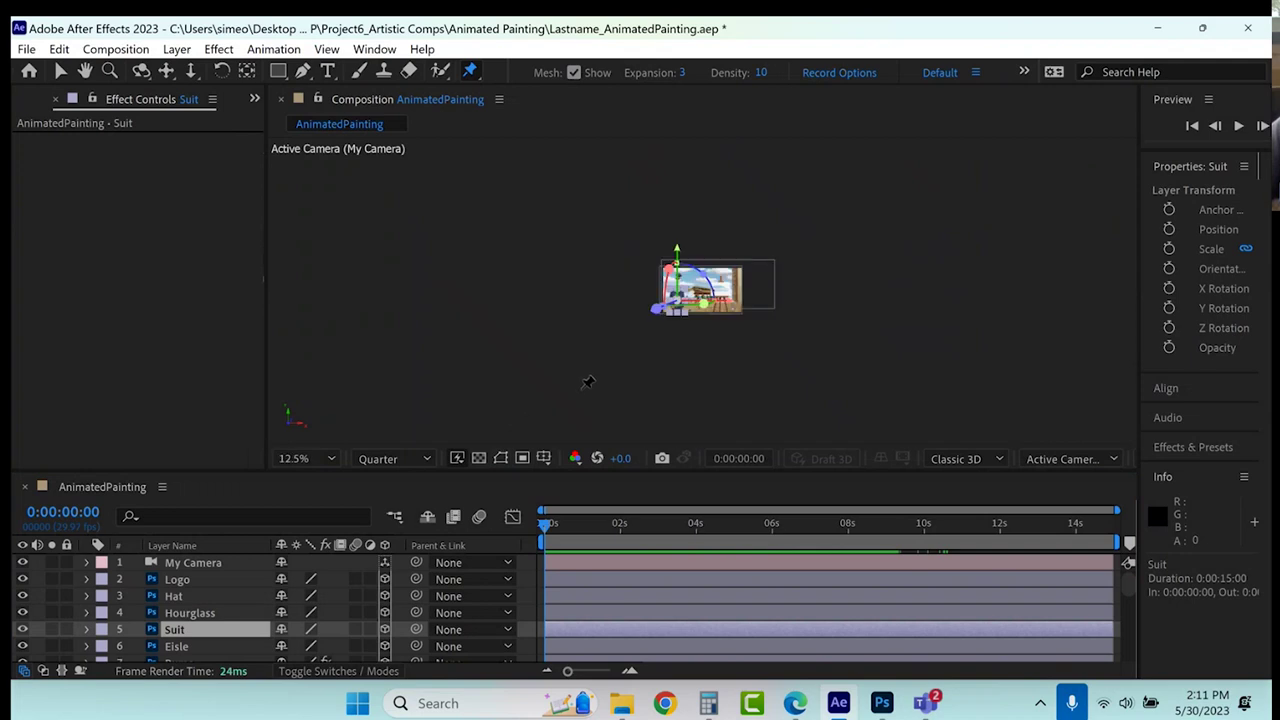
{"action": "key", "text": "period"}
{"action": "key", "text": "period"}
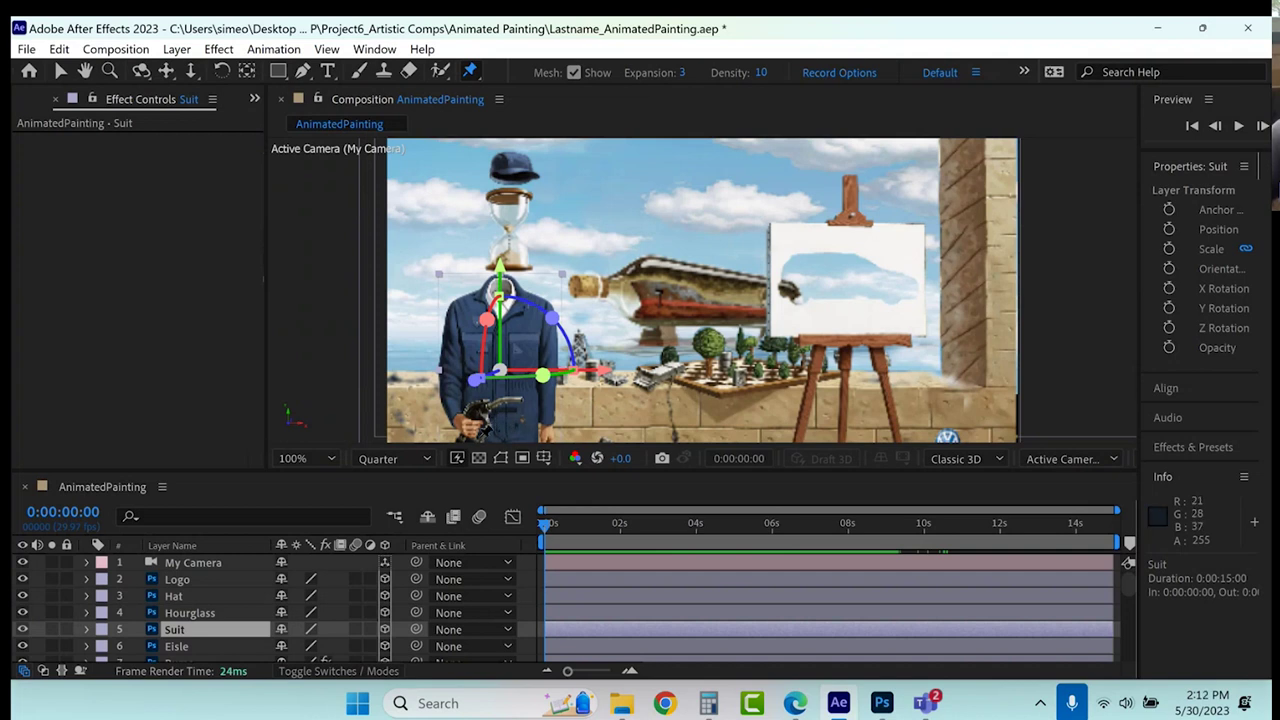
{"action": "left_click", "coordinate": [479, 438]}
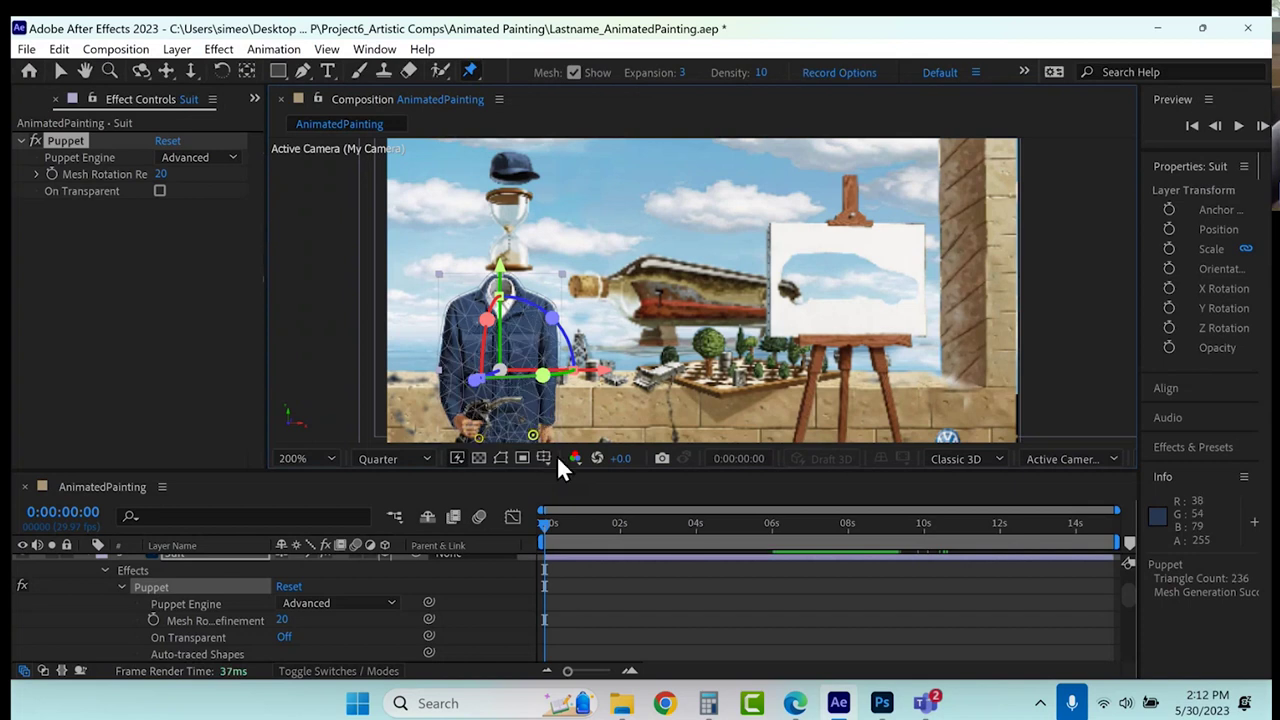
{"action": "key", "text": "period"}
{"action": "key", "text": "comma"}
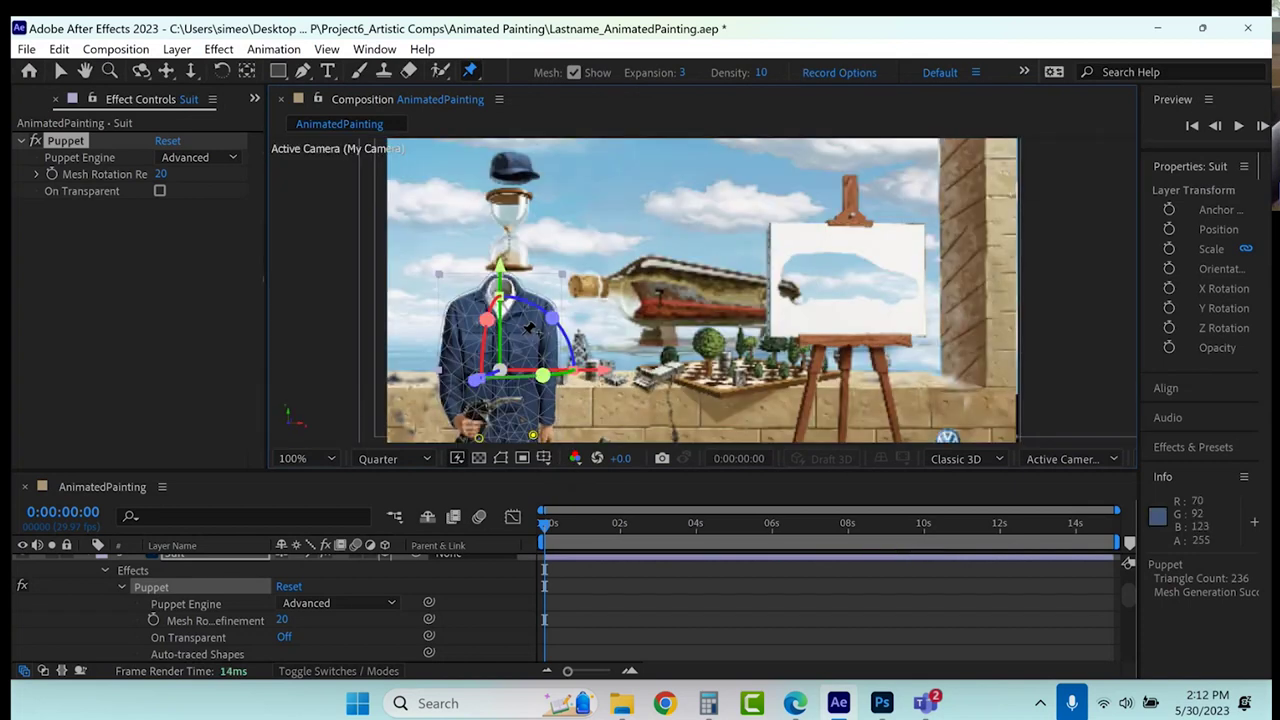
{"action": "left_click", "coordinate": [505, 286]}
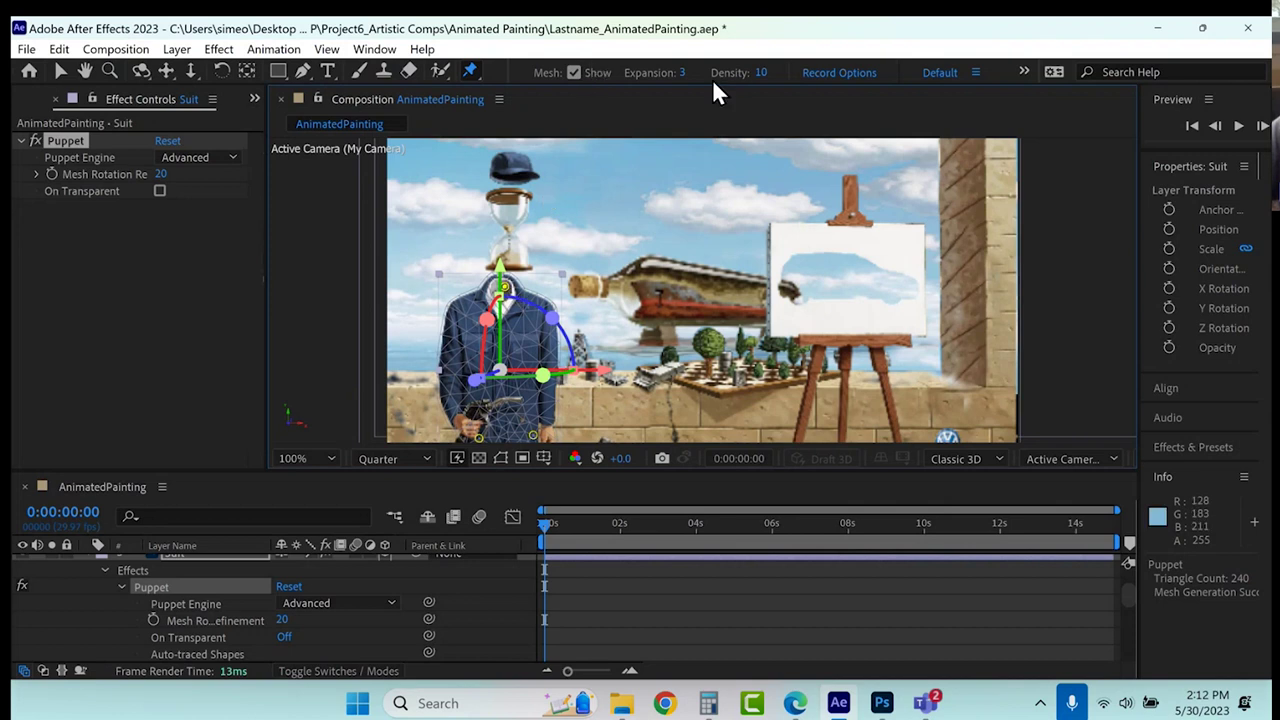
Set puppet Record Options to 10% speed and 50 smoothing.
{"action": "left_click", "coordinate": [840, 73]}
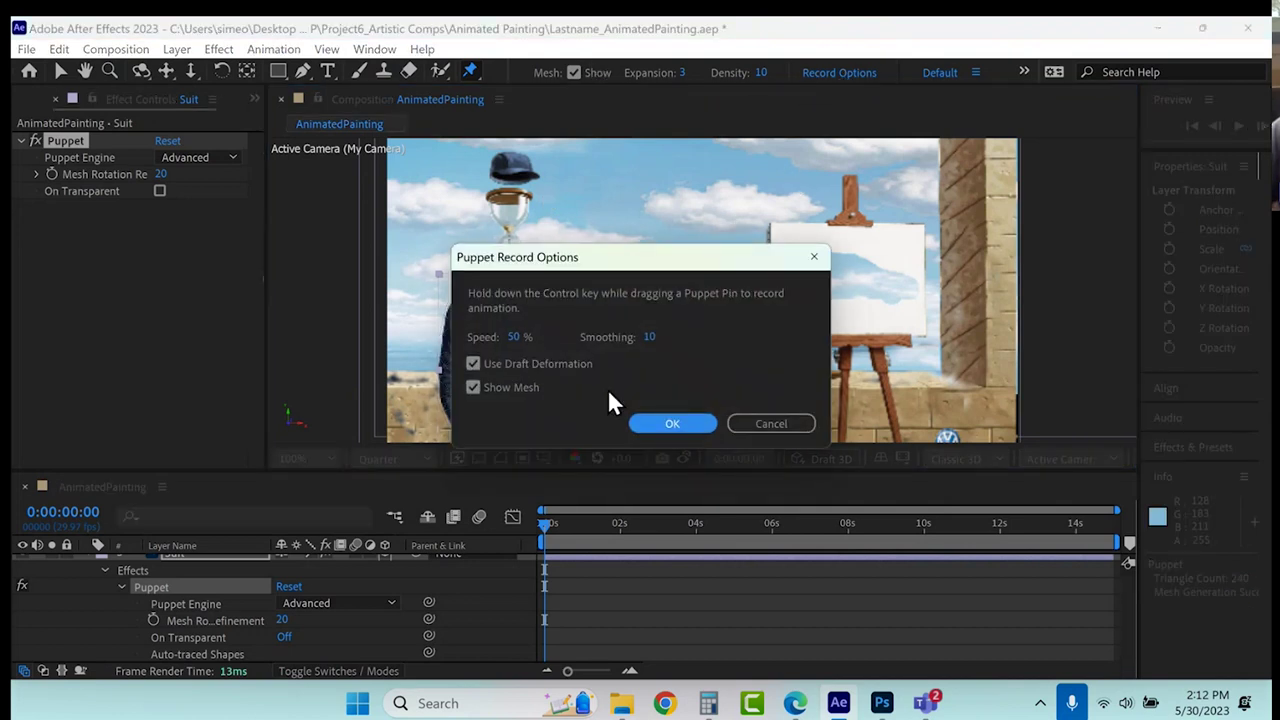
{"action": "left_click", "coordinate": [515, 340]}
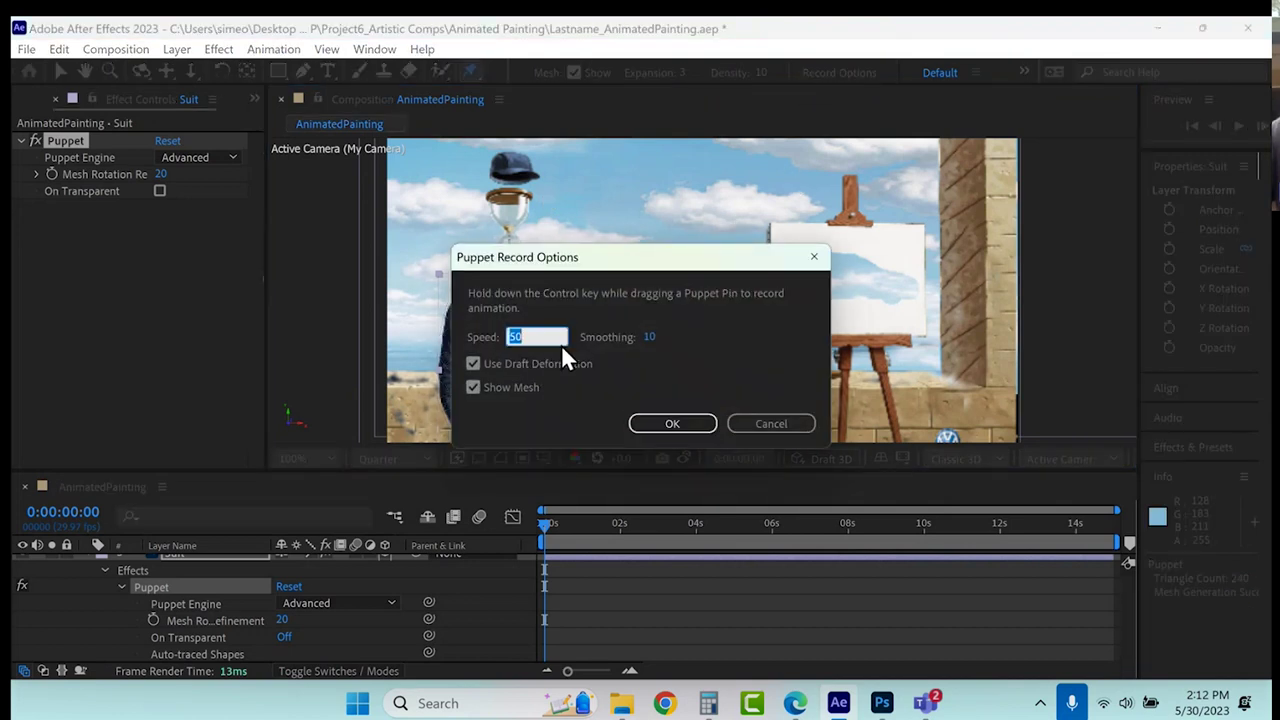
{"action": "type", "text": "10"}
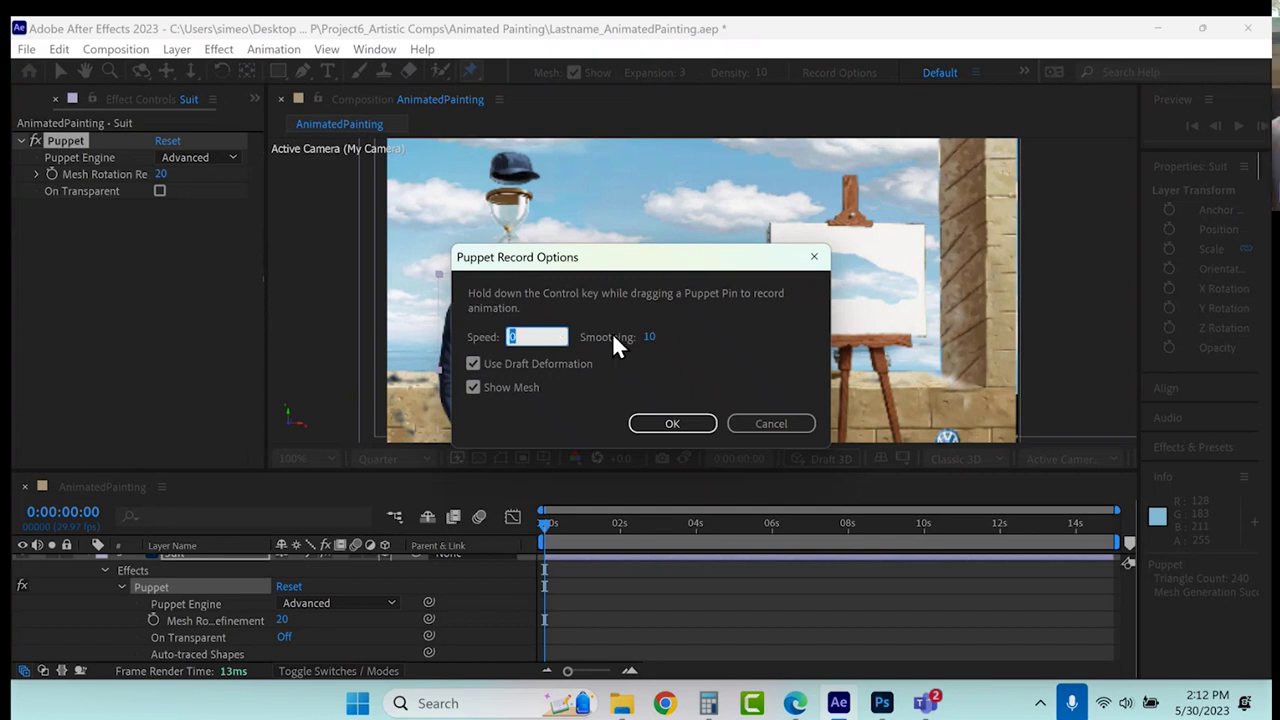
{"action": "left_click", "coordinate": [650, 340]}
{"action": "type", "text": "50"}
{"action": "key", "text": "Return"}
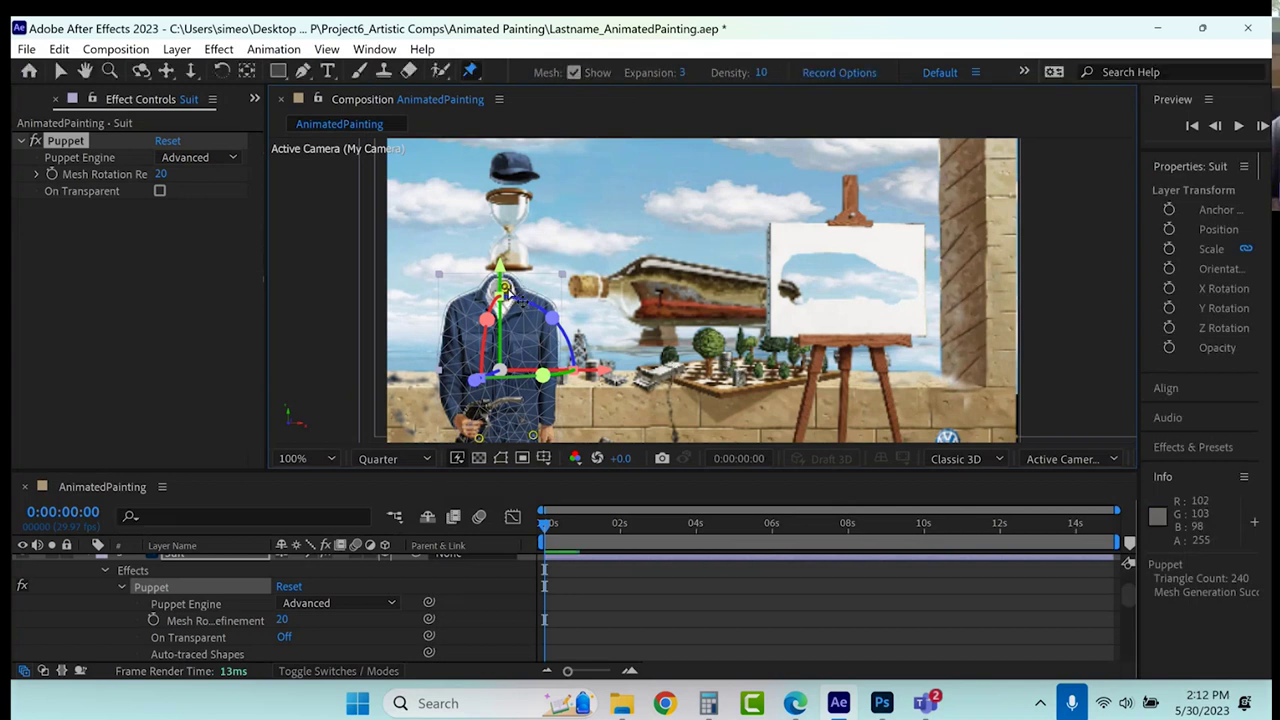
Record a sway of the suit's top pin so the collar and neck bend over time.
{"action": "left_click", "coordinate": [507, 287], "text": "ctrl"}
{"action": "mouse_move", "coordinate": [510, 287]}
{"action": "left_mouse_down"}
{"action": "mouse_move", "coordinate": [477, 285]}
{"action": "mouse_move", "coordinate": [535, 285]}
{"action": "mouse_move", "coordinate": [495, 285]}
{"action": "left_mouse_up"}
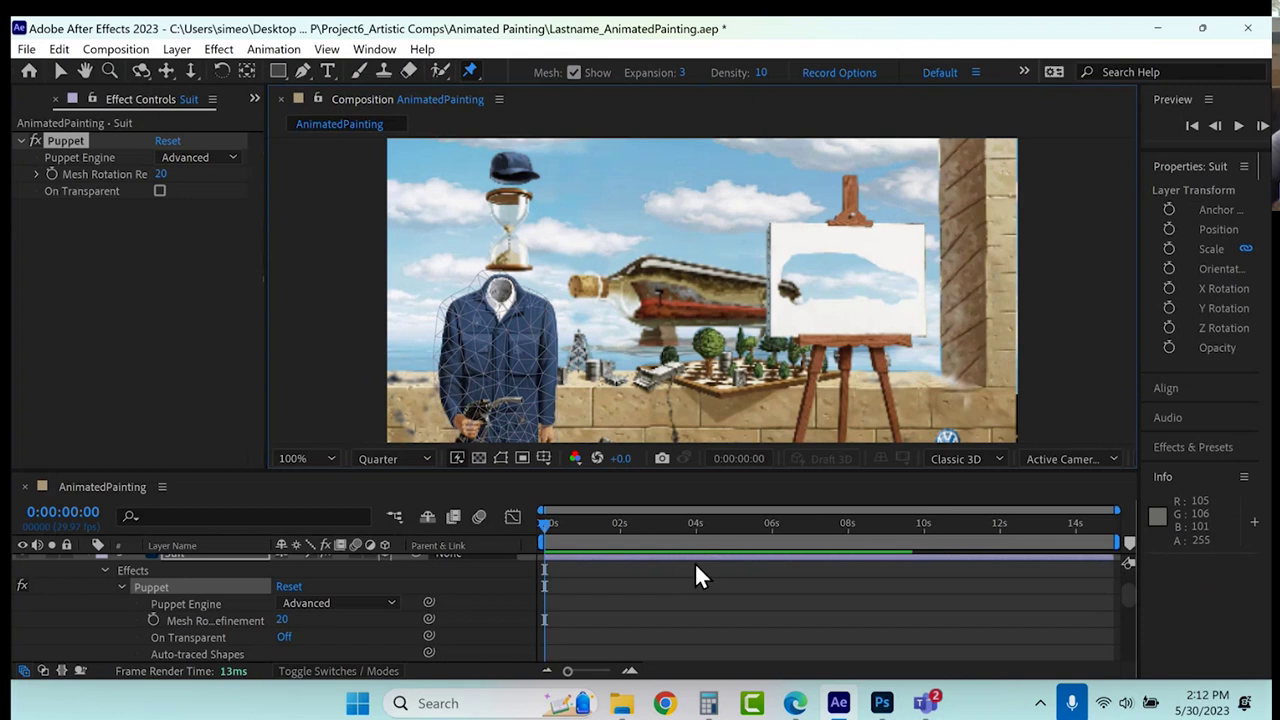
Move Puppet Pin 3's first Position keyframe to about one second, then key the pin at 2:20 (269.0,45.0).
{"action": "scroll", "coordinate": [130, 632], "scroll_direction": "down", "scroll_amount": 2}
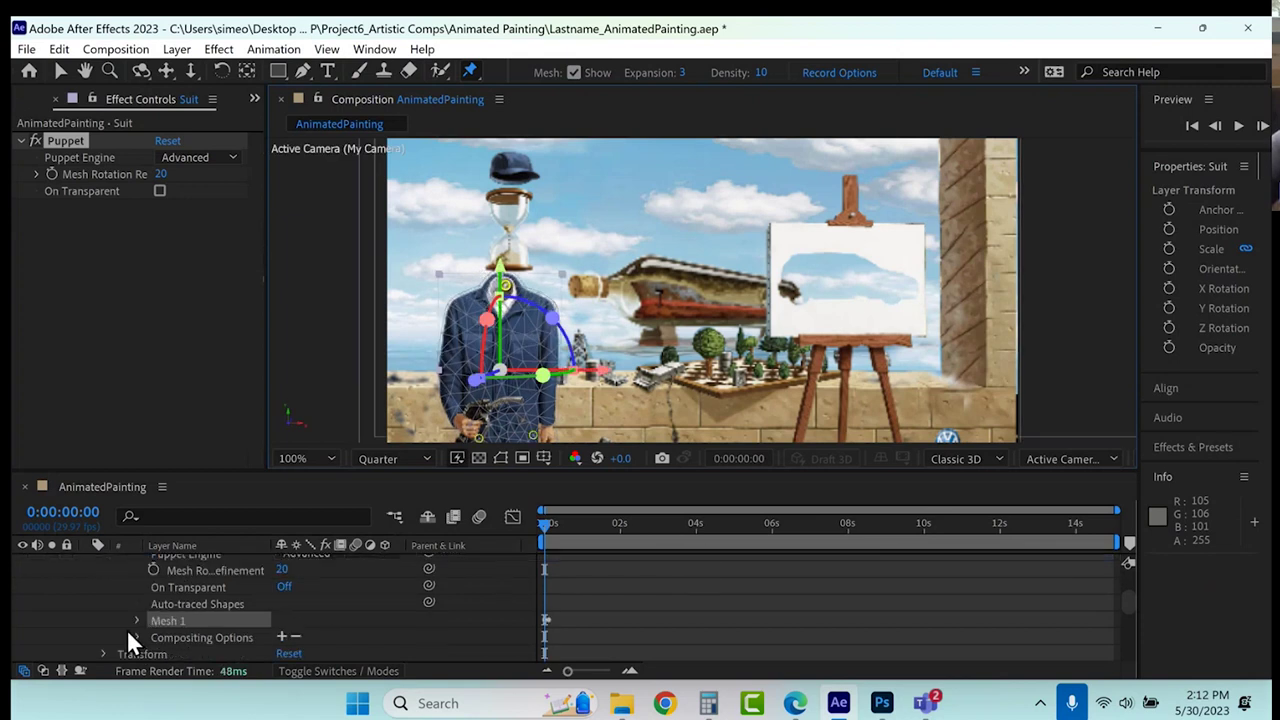
{"action": "left_click", "coordinate": [136, 617]}
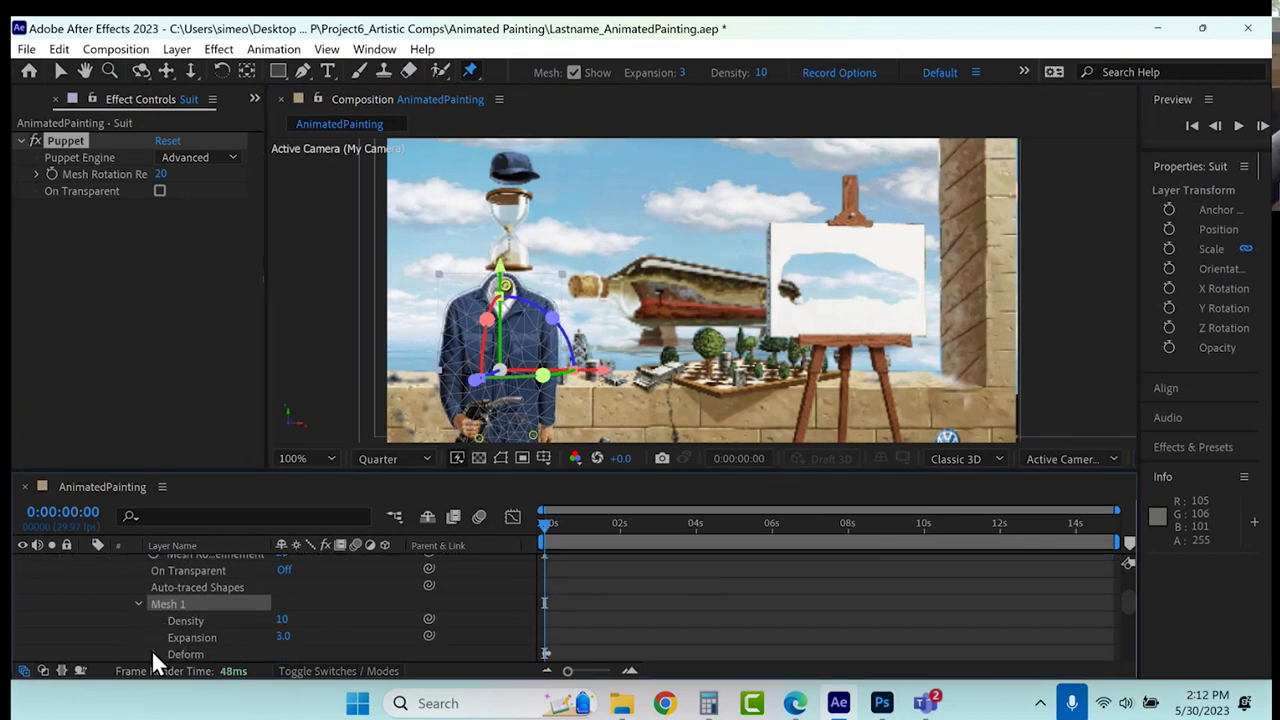
{"action": "left_click", "coordinate": [155, 654]}
{"action": "scroll", "coordinate": [154, 654], "scroll_direction": "down", "scroll_amount": 1}
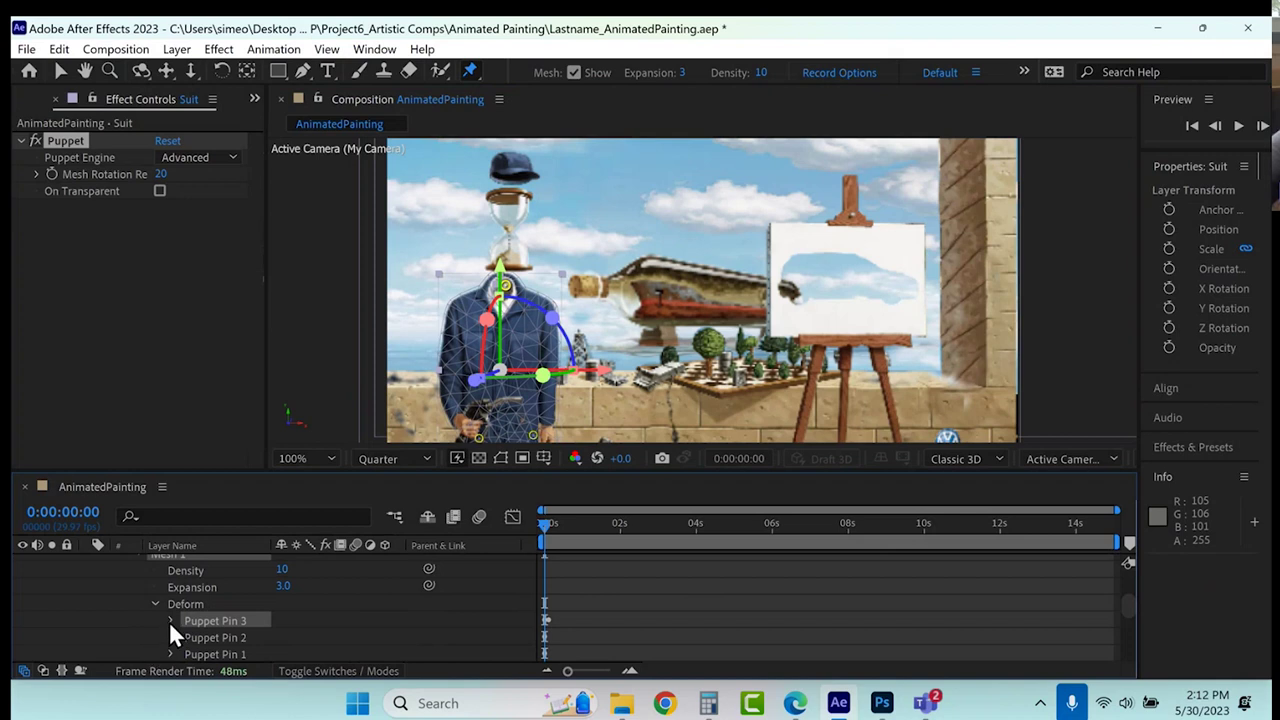
{"action": "left_click", "coordinate": [170, 621]}
{"action": "mouse_move", "coordinate": [548, 656]}
{"action": "left_mouse_down"}
{"action": "mouse_move", "coordinate": [594, 653]}
{"action": "mouse_move", "coordinate": [552, 664]}
{"action": "left_mouse_up"}
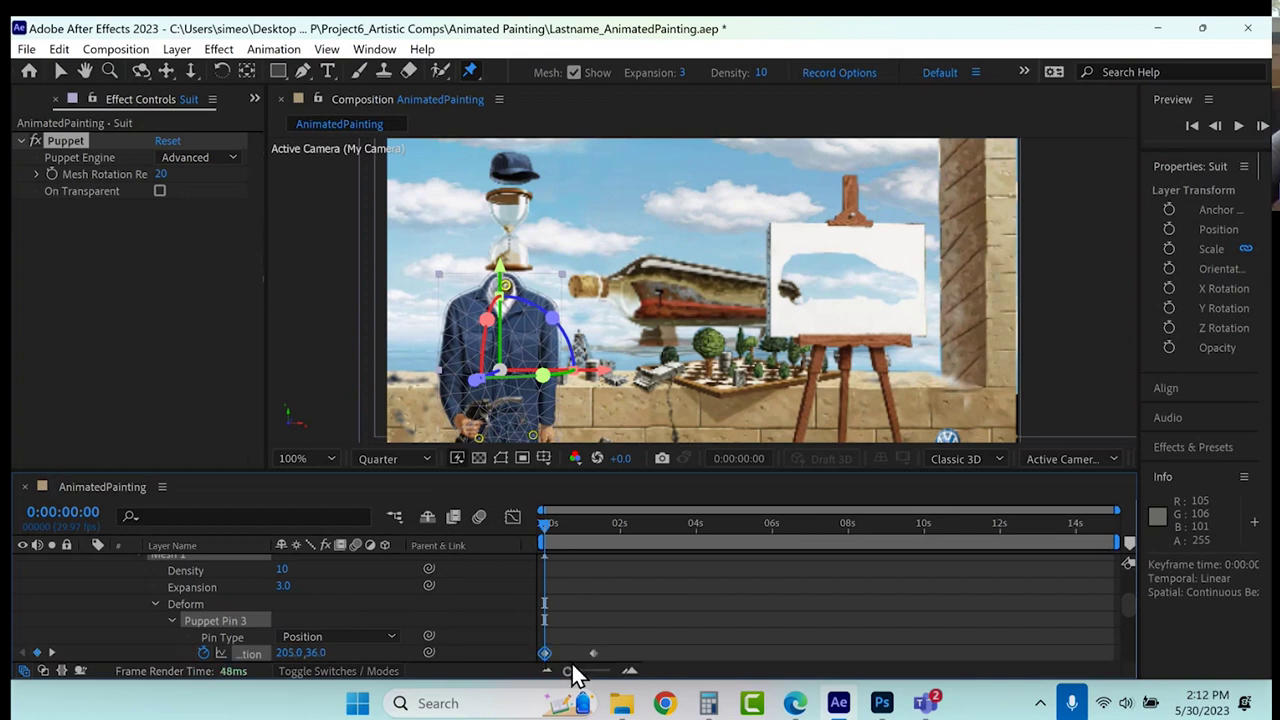
{"action": "left_click_drag", "start_coordinate": [542, 524], "coordinate": [646, 560]}
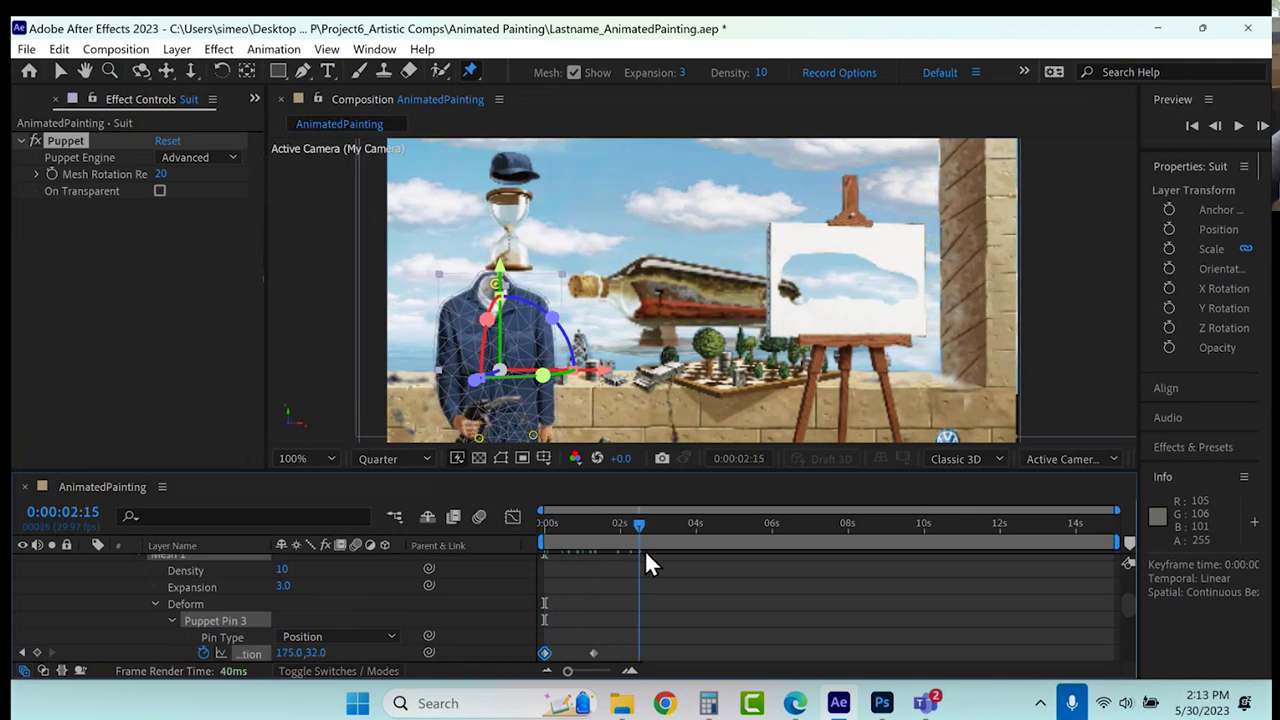
{"action": "left_click_drag", "start_coordinate": [500, 288], "coordinate": [544, 299]}
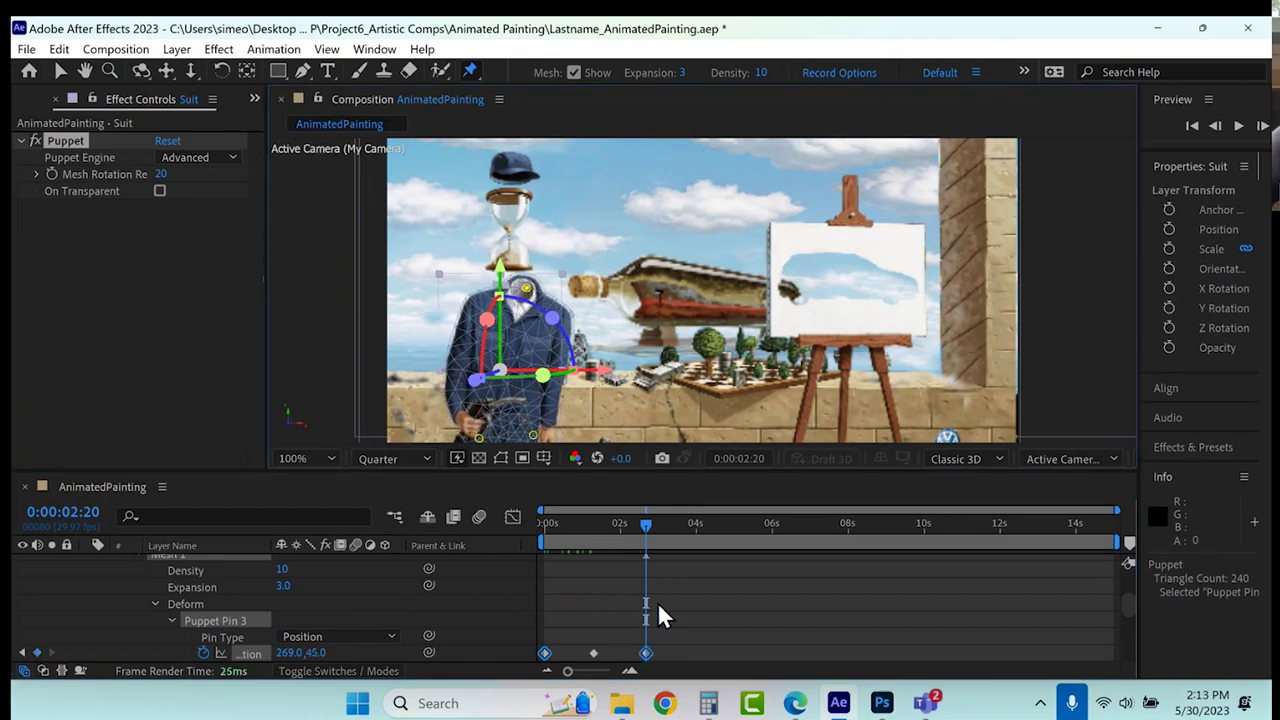
Copy the two Pin 3 sway keyframes and paste them at 4:10, 7:14 and 10:06.
{"action": "left_click", "coordinate": [592, 672]}
{"action": "left_click_drag", "start_coordinate": [592, 672], "coordinate": [651, 645]}
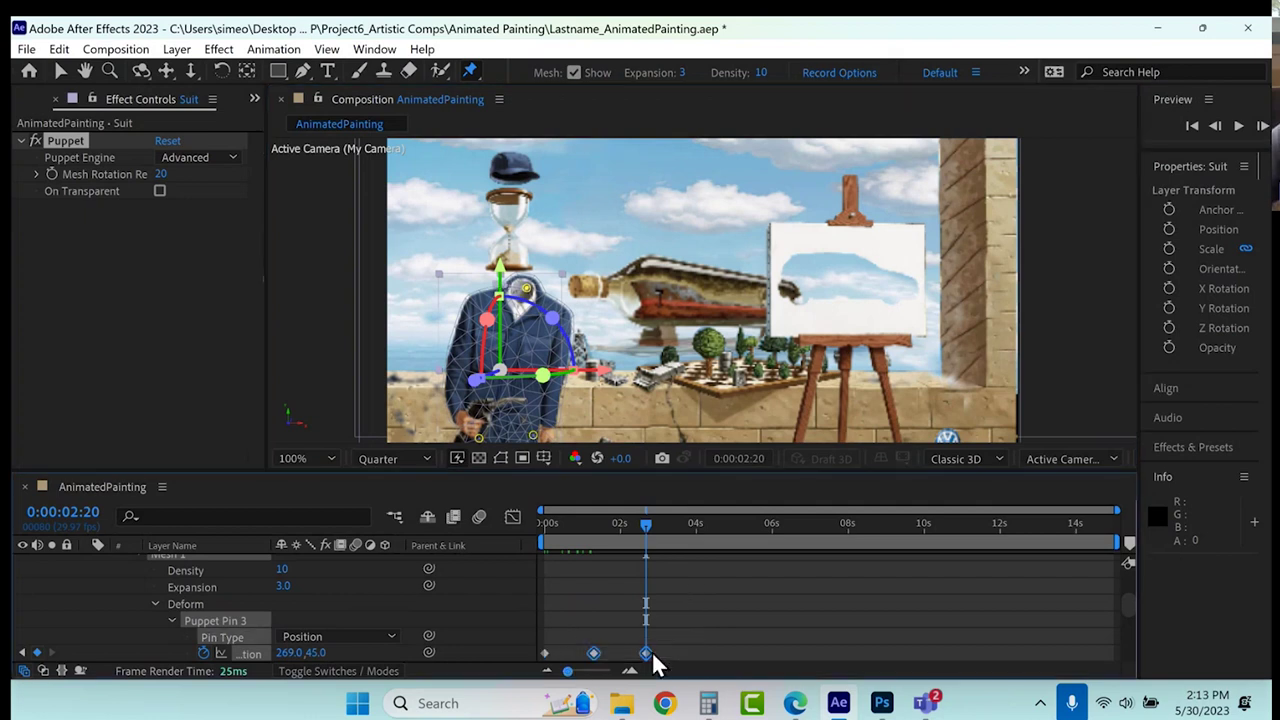
{"action": "key", "text": "ctrl+c"}
{"action": "left_click", "coordinate": [710, 527]}
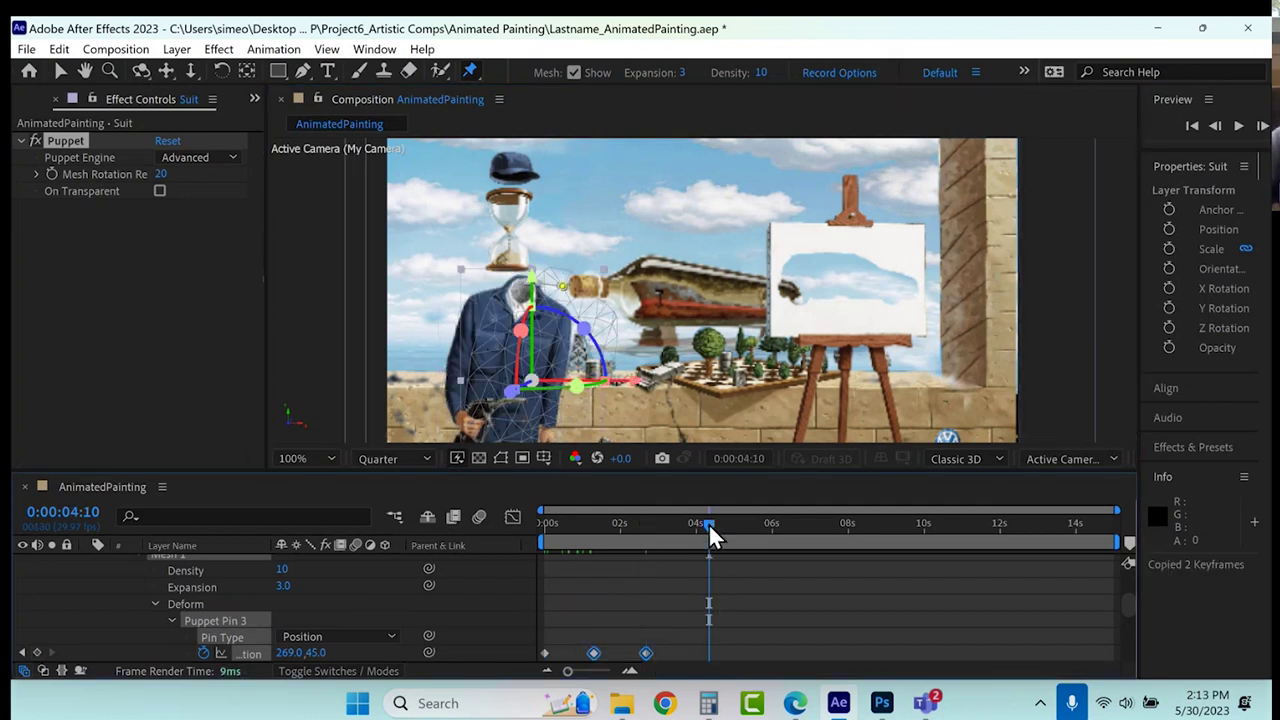
{"action": "key", "text": "ctrl+v"}
{"action": "left_click", "coordinate": [829, 535]}
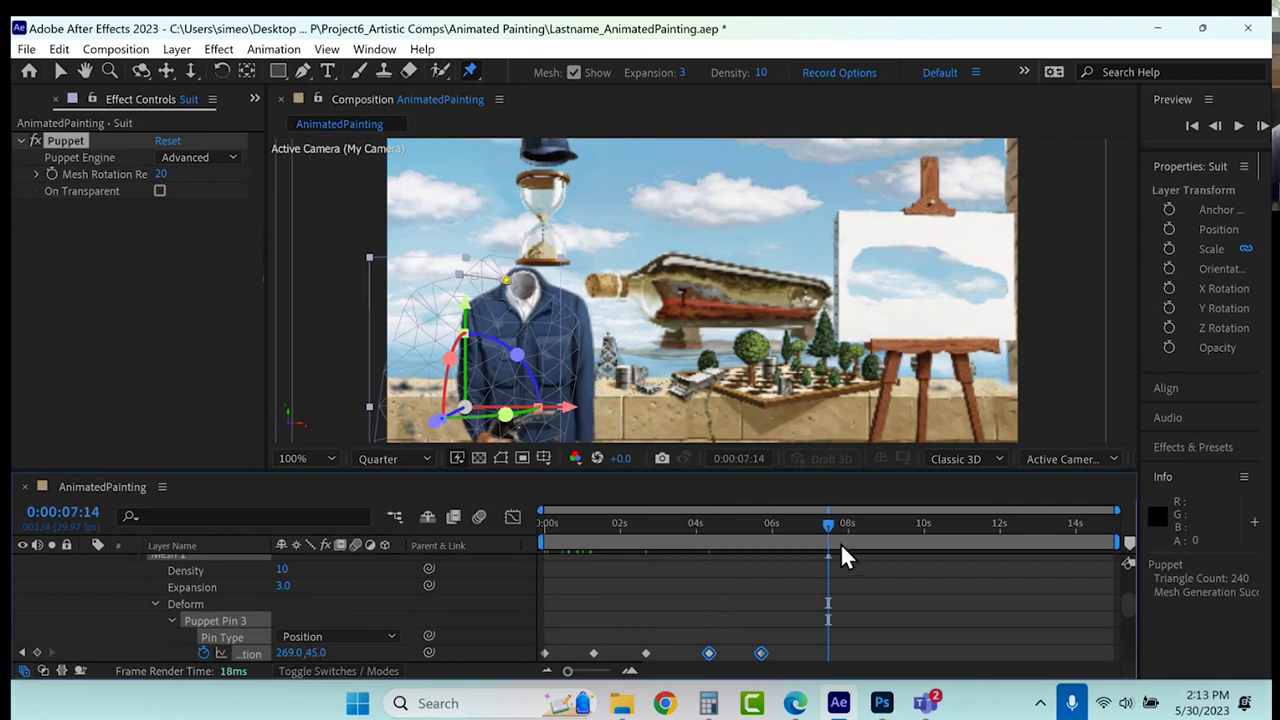
{"action": "key", "text": "ctrl+v"}
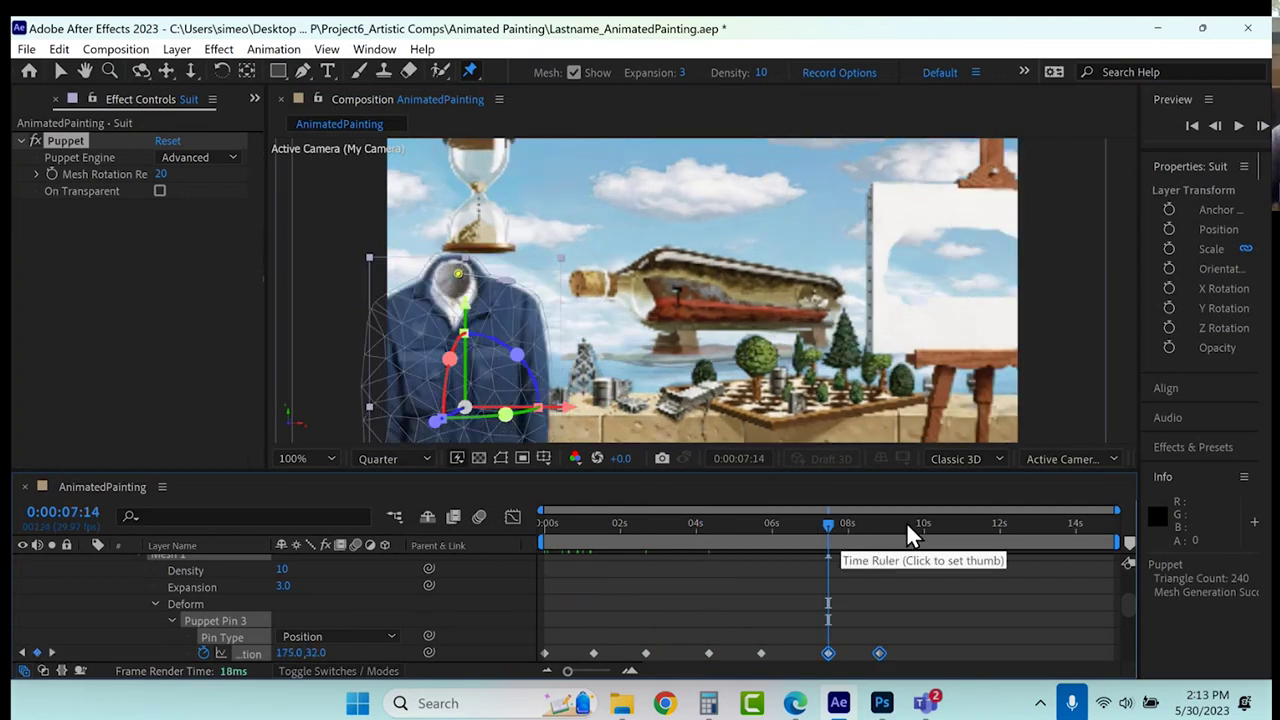
{"action": "left_click", "coordinate": [931, 527]}
{"action": "key", "text": "ctrl+v"}
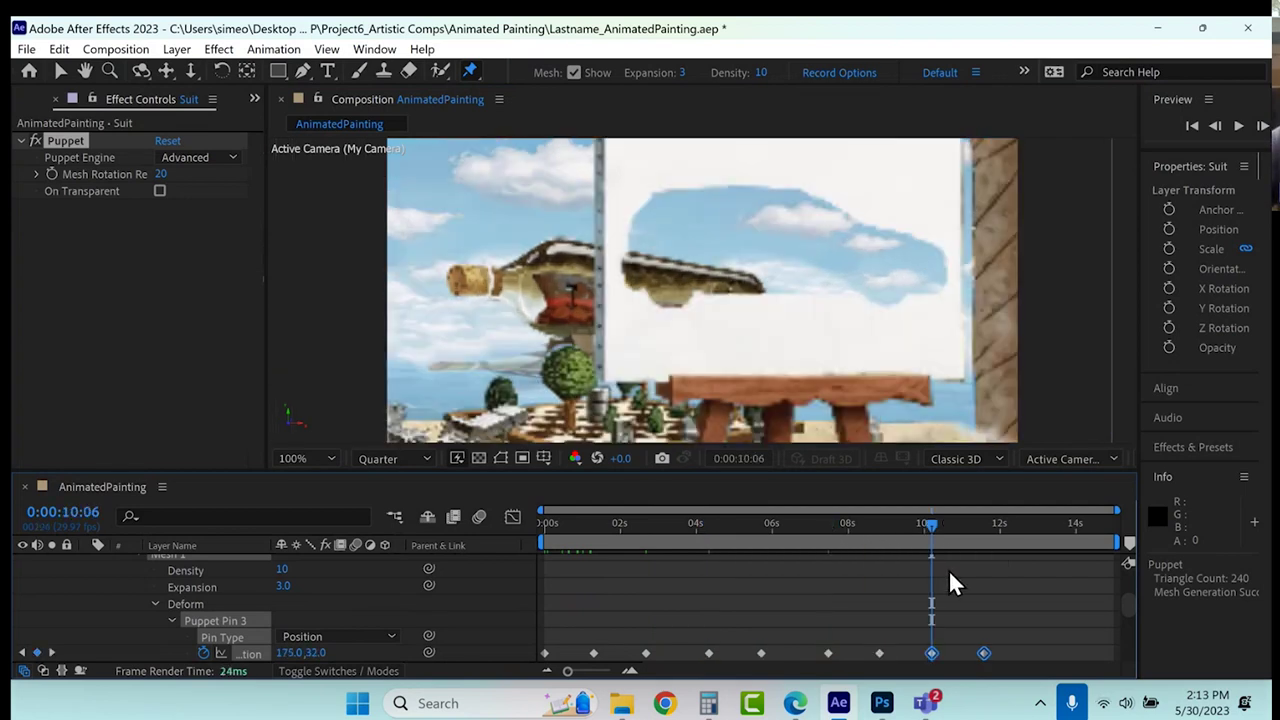
Fit the composition in the viewer, select all Pin 3 keyframes and apply Easy Ease.
{"action": "left_click", "coordinate": [333, 460]}
{"action": "left_click", "coordinate": [320, 130]}
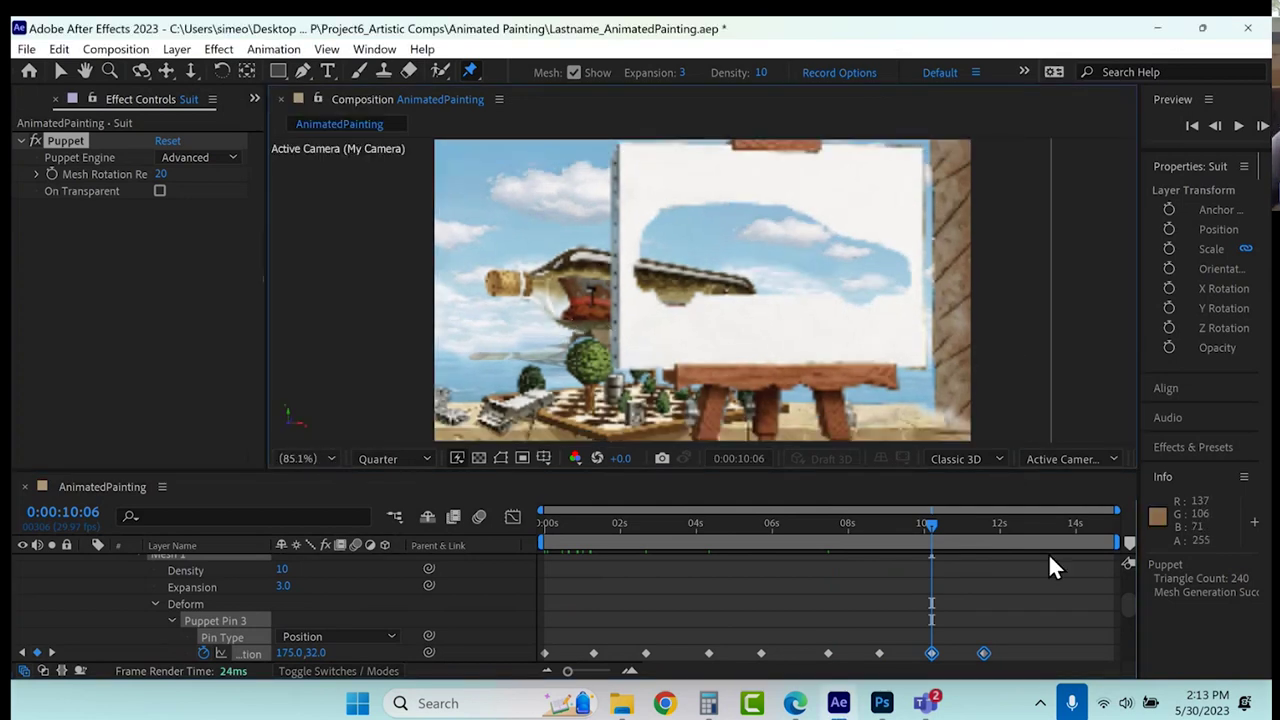
{"action": "left_click", "coordinate": [1042, 524]}
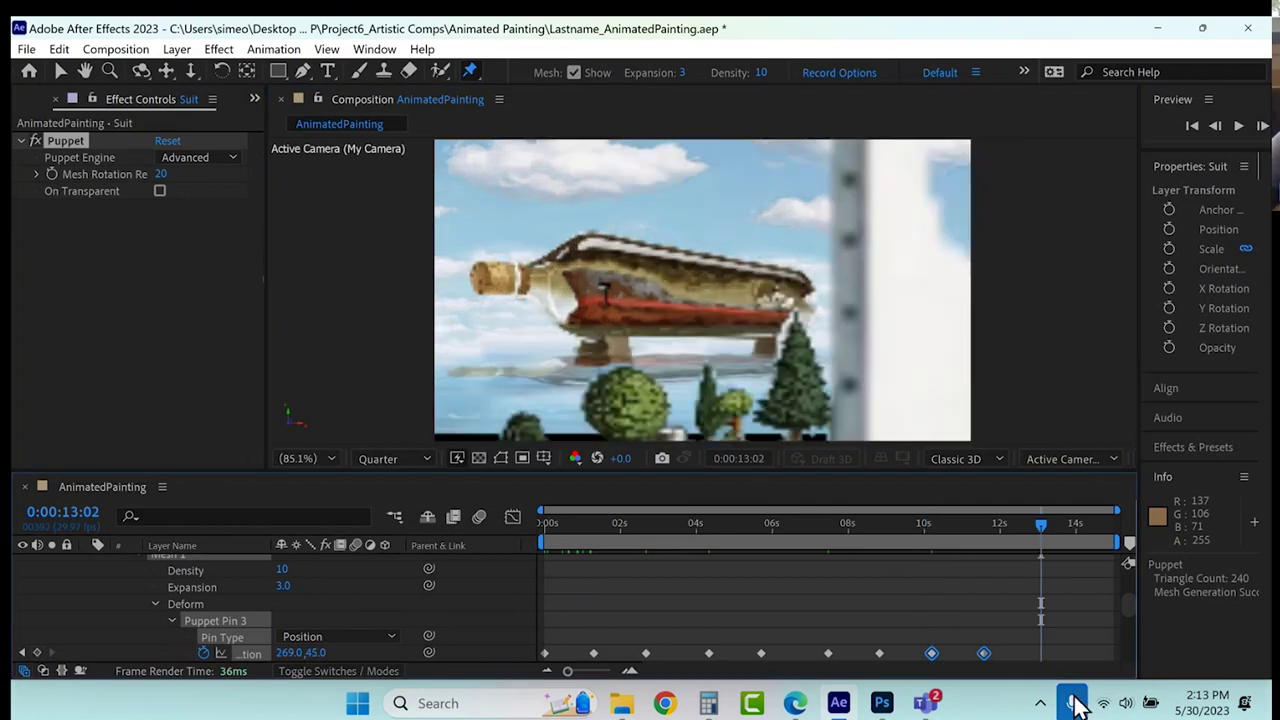
{"action": "left_click_drag", "start_coordinate": [1032, 639], "coordinate": [528, 603]}
{"action": "key", "text": "F9"}
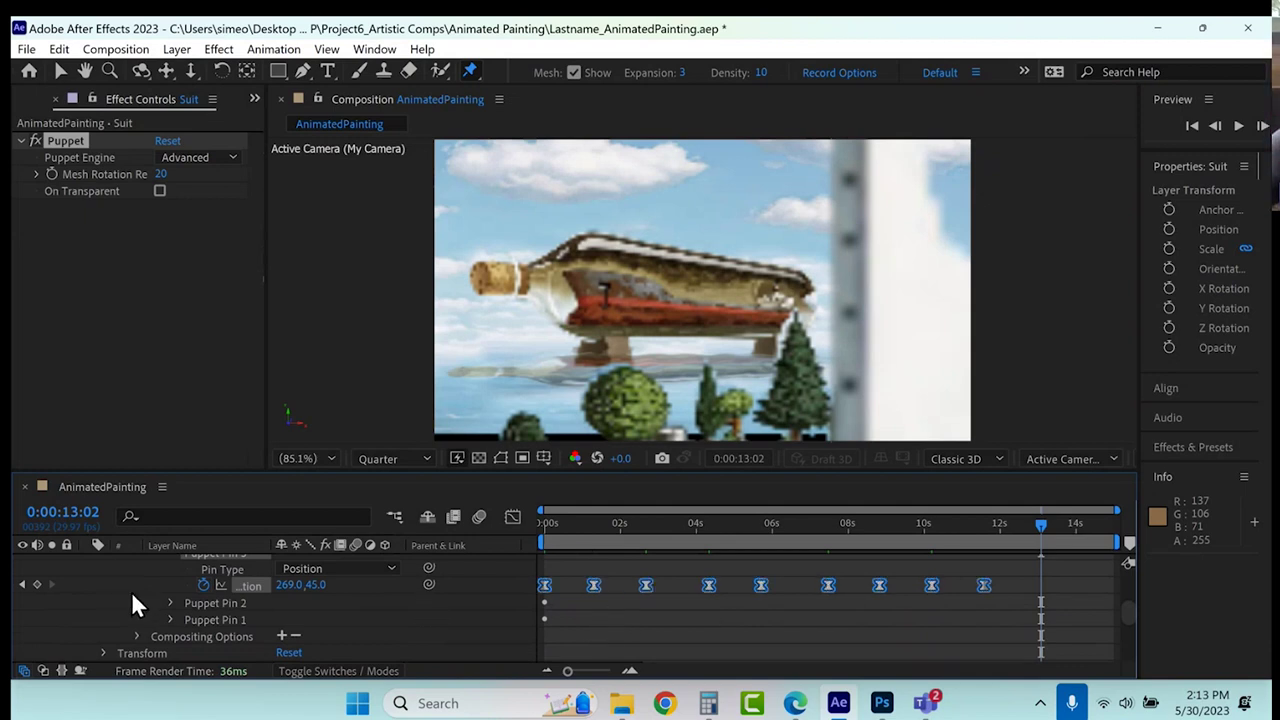
Collapse the Suit layer's Mesh 1 group and its properties.
{"action": "scroll", "coordinate": [131, 591], "scroll_direction": "up", "scroll_amount": 3}
{"action": "left_click", "coordinate": [137, 586]}
{"action": "scroll", "coordinate": [134, 602], "scroll_direction": "up", "scroll_amount": 3}
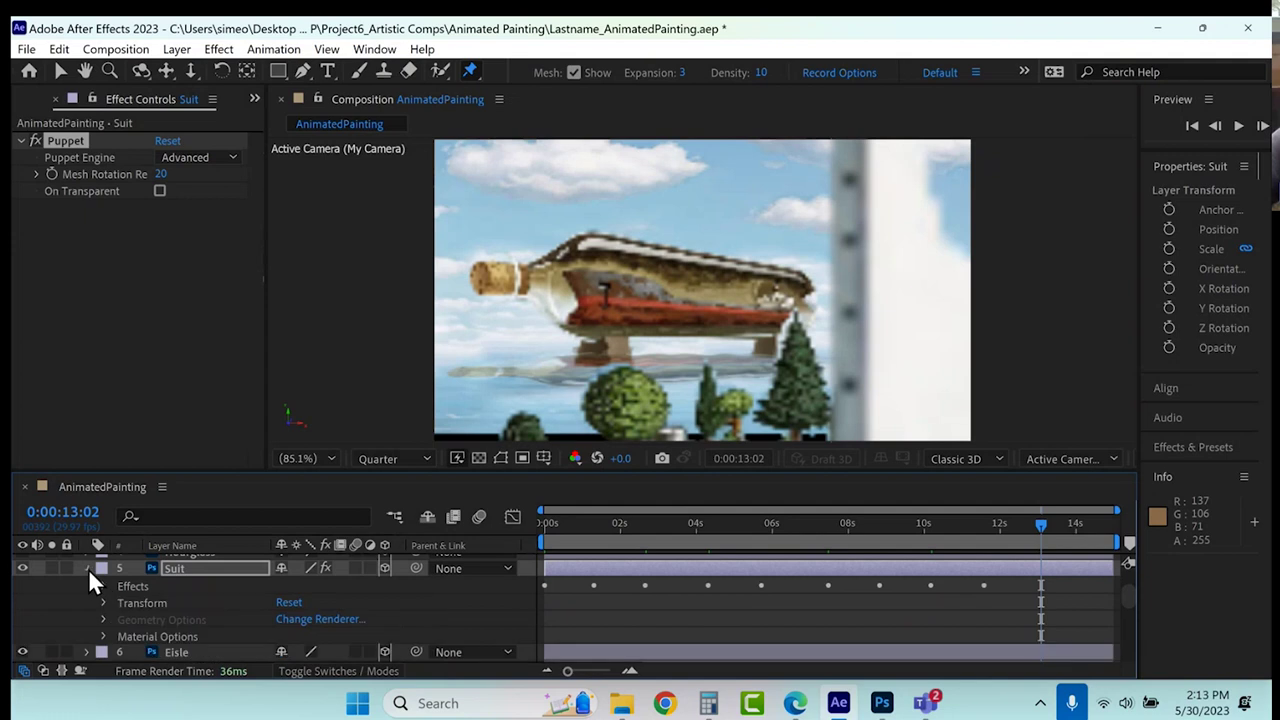
{"action": "left_click", "coordinate": [87, 568]}
Expand the Pump layer, review its Pin 1 position keyframes, then collapse it.
{"action": "left_click", "coordinate": [167, 602]}
{"action": "left_click", "coordinate": [87, 600]}
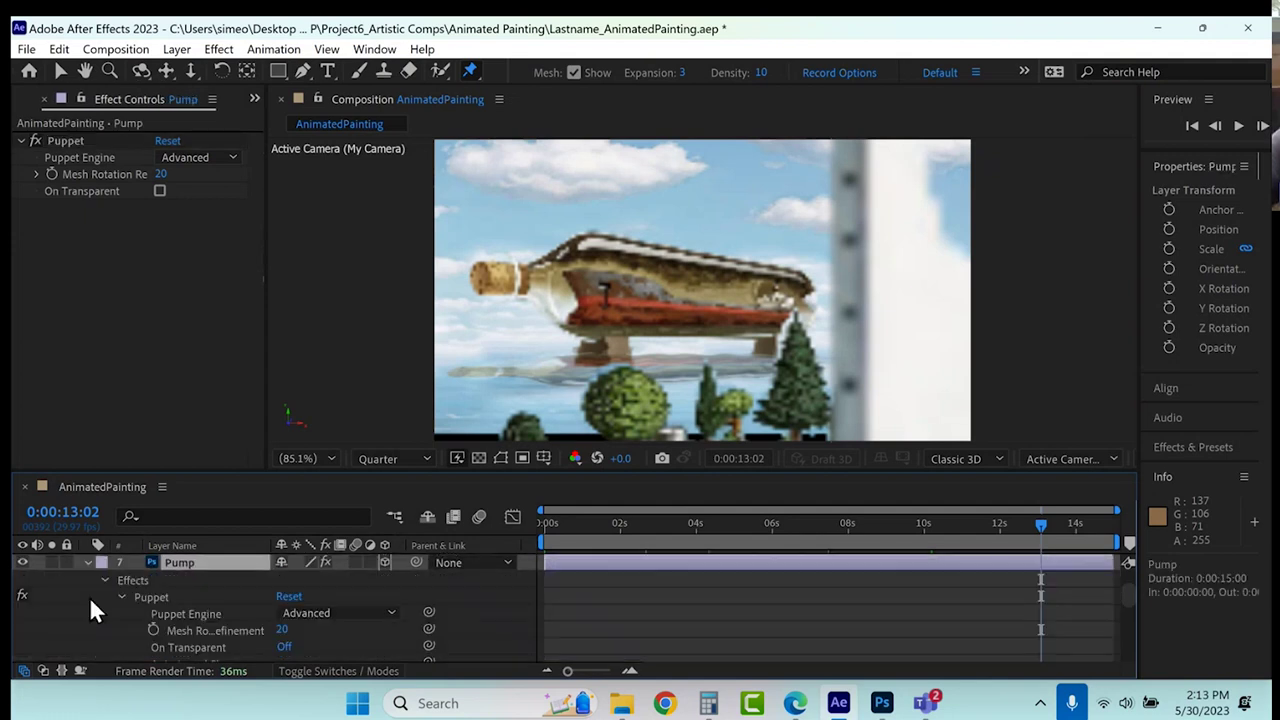
{"action": "scroll", "coordinate": [120, 605], "scroll_direction": "down", "scroll_amount": 4}
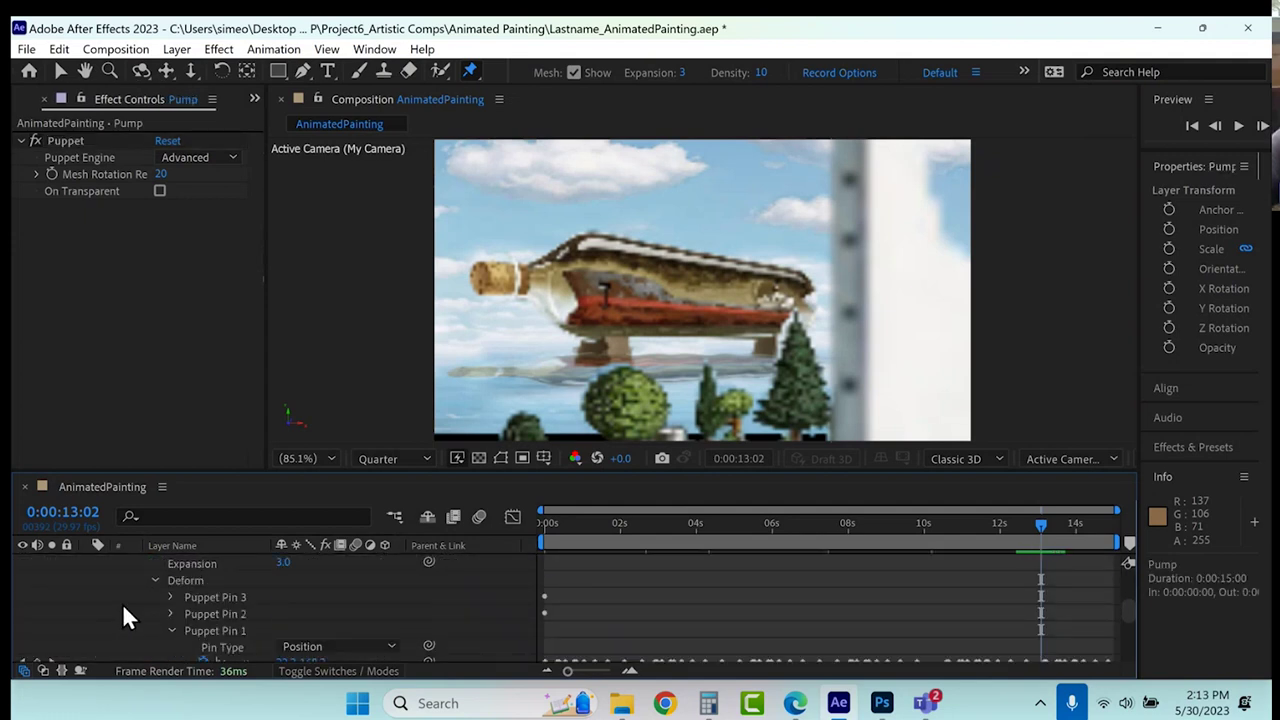
{"action": "scroll", "coordinate": [124, 604], "scroll_direction": "down", "scroll_amount": 5}
{"action": "left_click_drag", "start_coordinate": [1105, 594], "coordinate": [537, 571]}
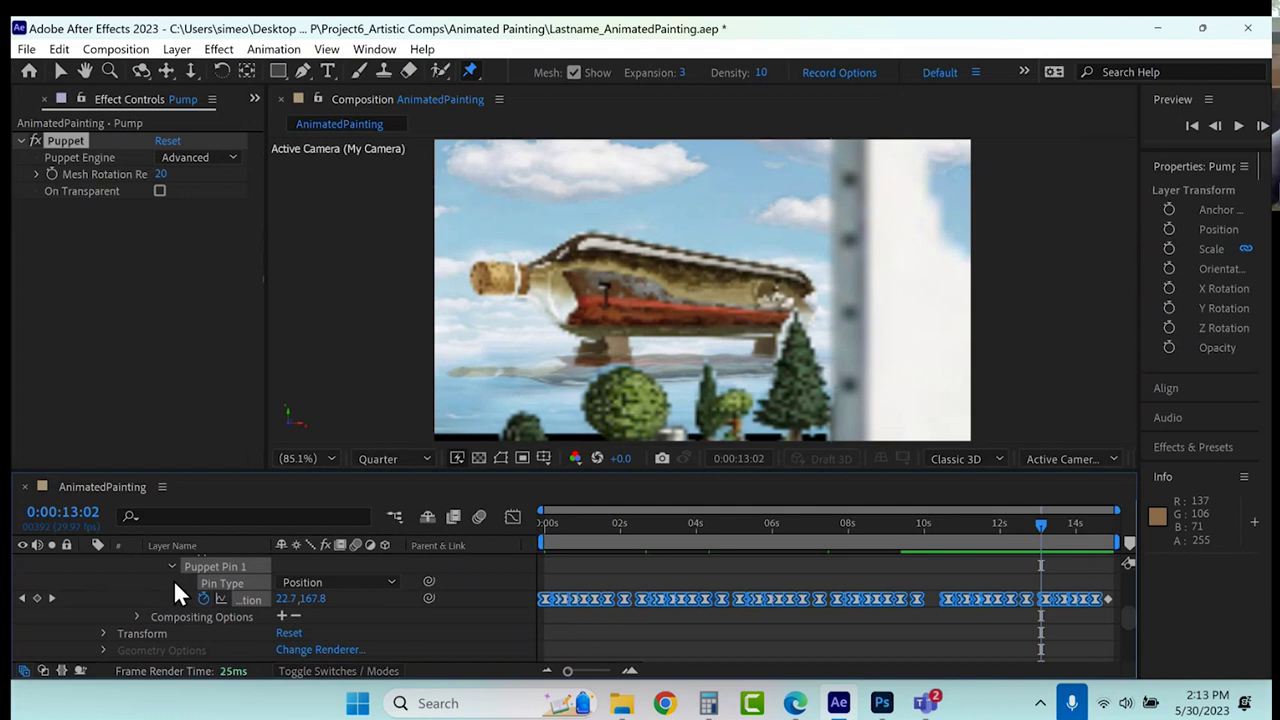
{"action": "scroll", "coordinate": [123, 586], "scroll_direction": "up", "scroll_amount": 6}
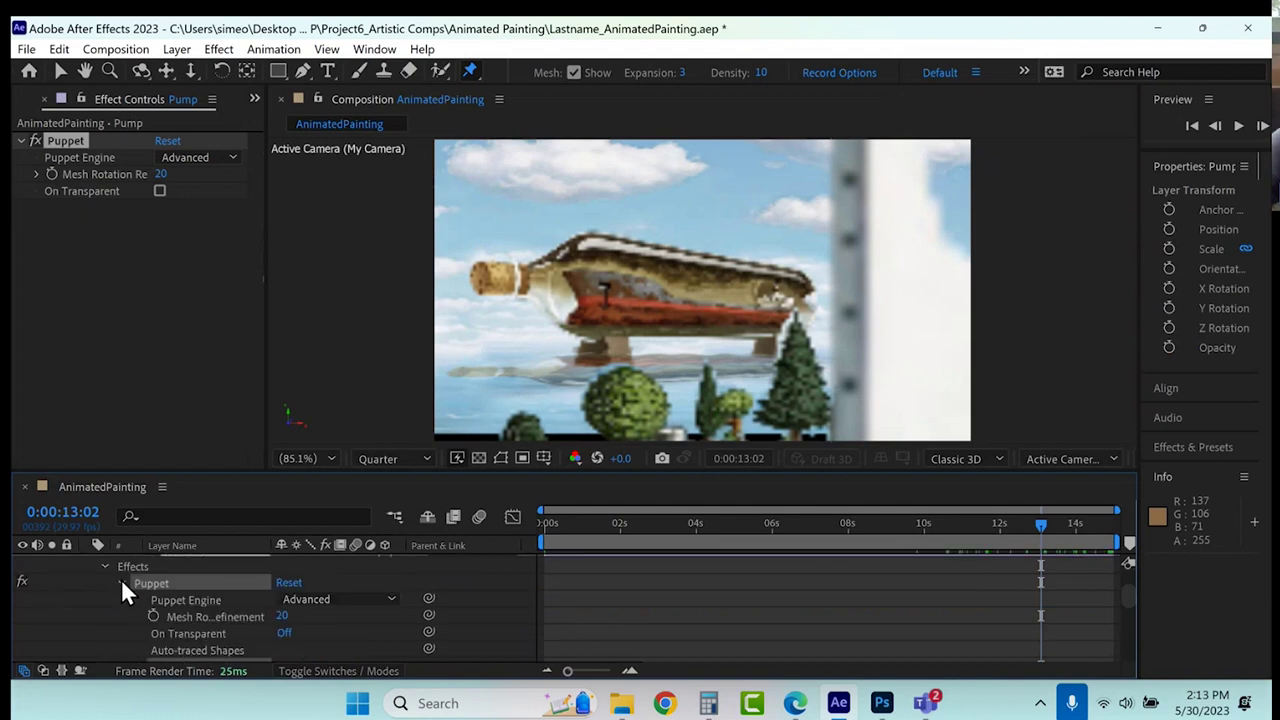
{"action": "left_click", "coordinate": [105, 566]}
{"action": "scroll", "coordinate": [95, 590], "scroll_direction": "up", "scroll_amount": 2}
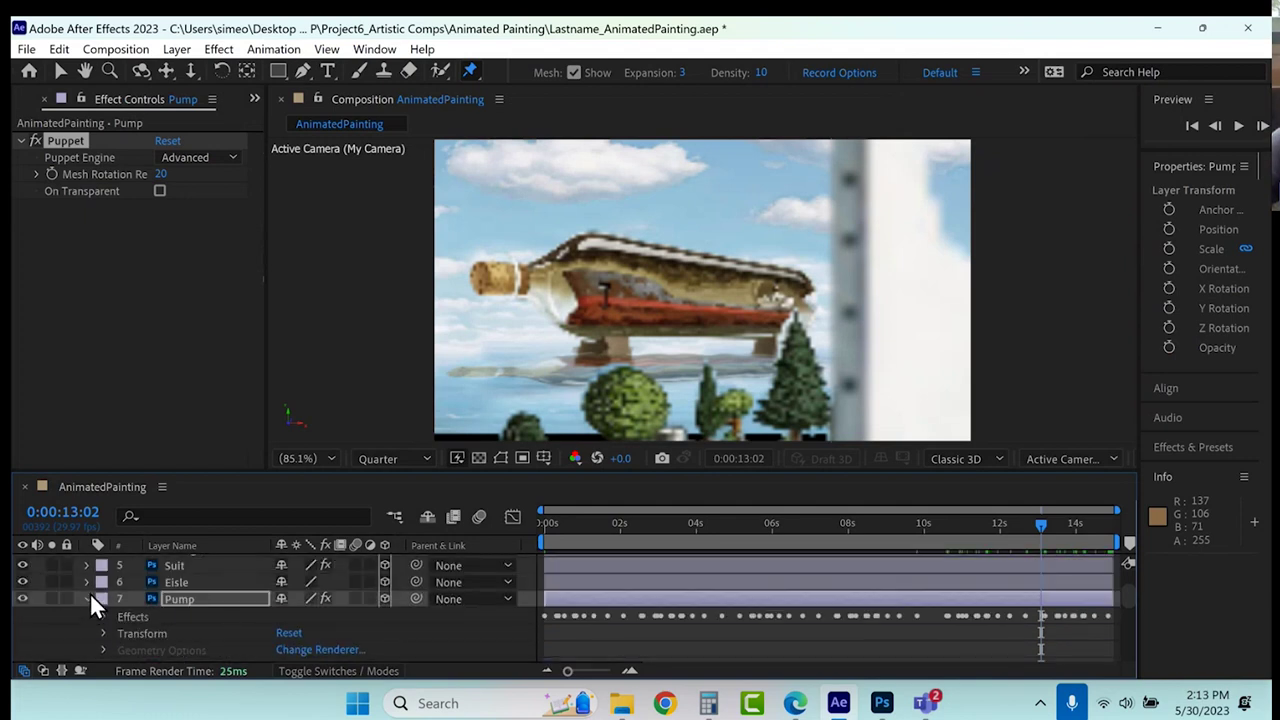
{"action": "left_click", "coordinate": [88, 598]}
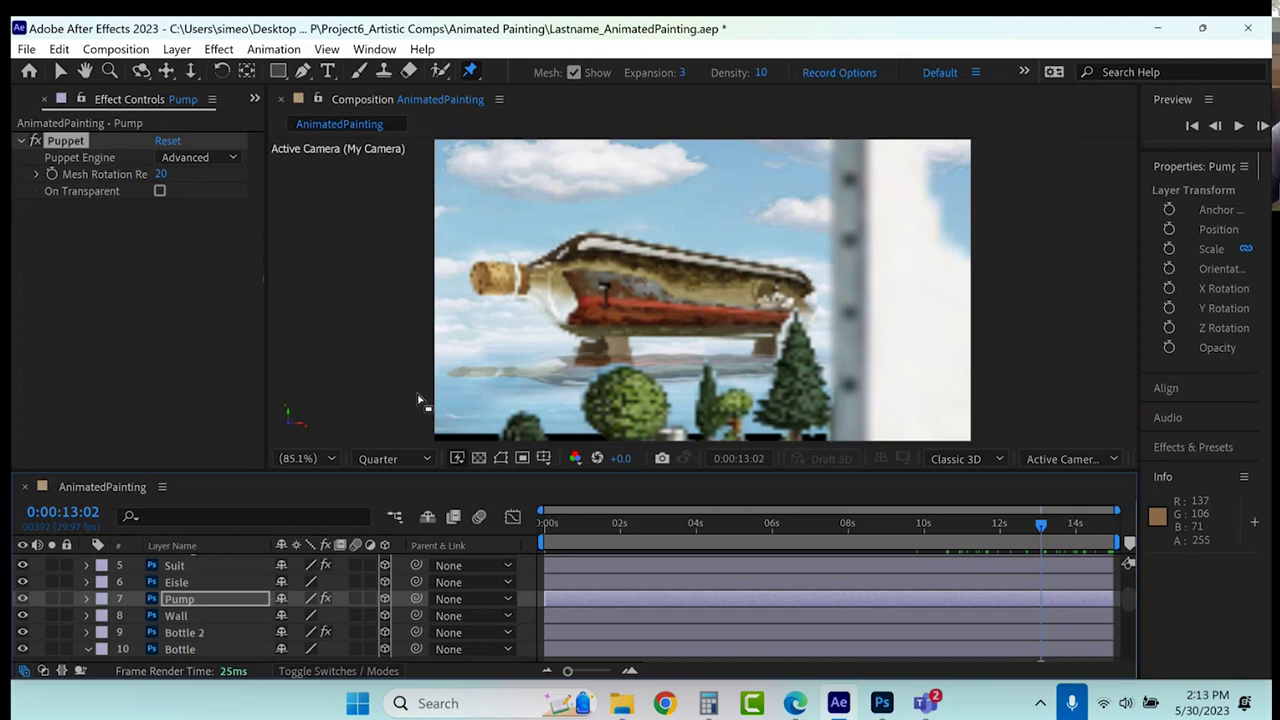
Keep the viewer at Fit magnification and move the current time to 2:12.
{"action": "left_click", "coordinate": [314, 459]}
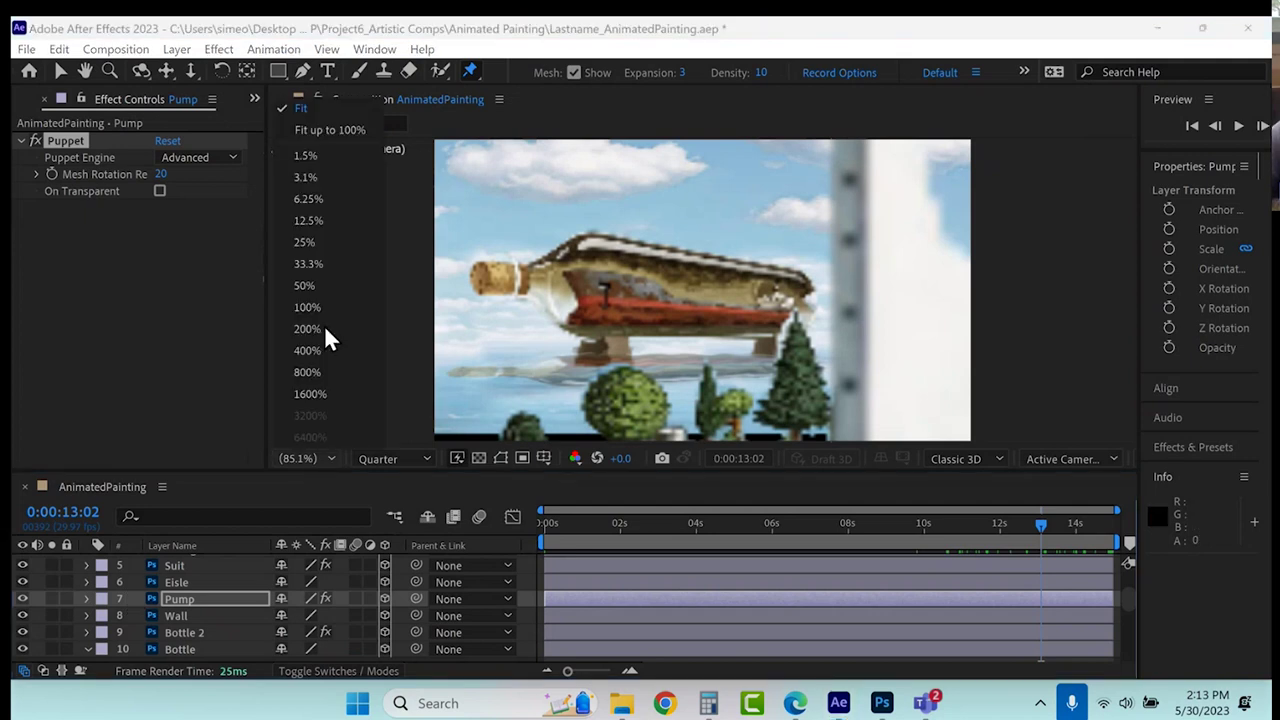
{"action": "left_click", "coordinate": [305, 106]}
{"action": "left_click", "coordinate": [636, 525]}
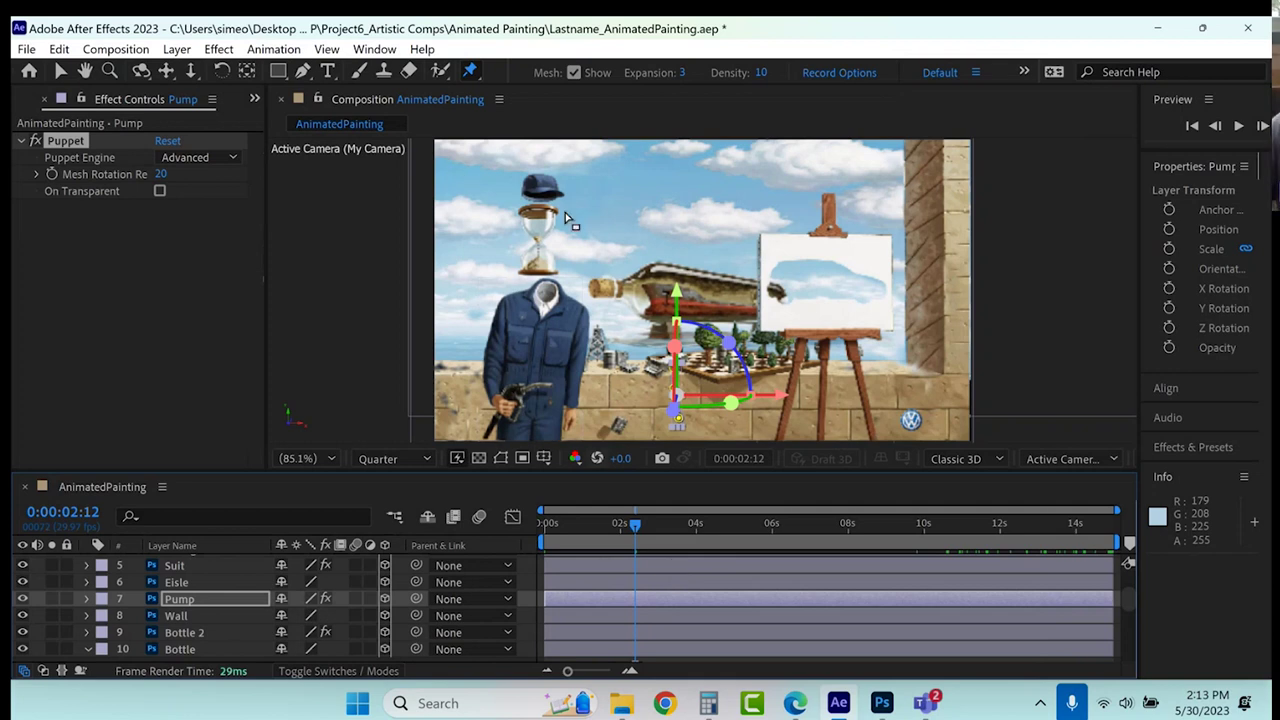
Switch to the Selection tool, select the Hourglass layer and move to 8:01.
{"action": "left_click", "coordinate": [62, 70]}
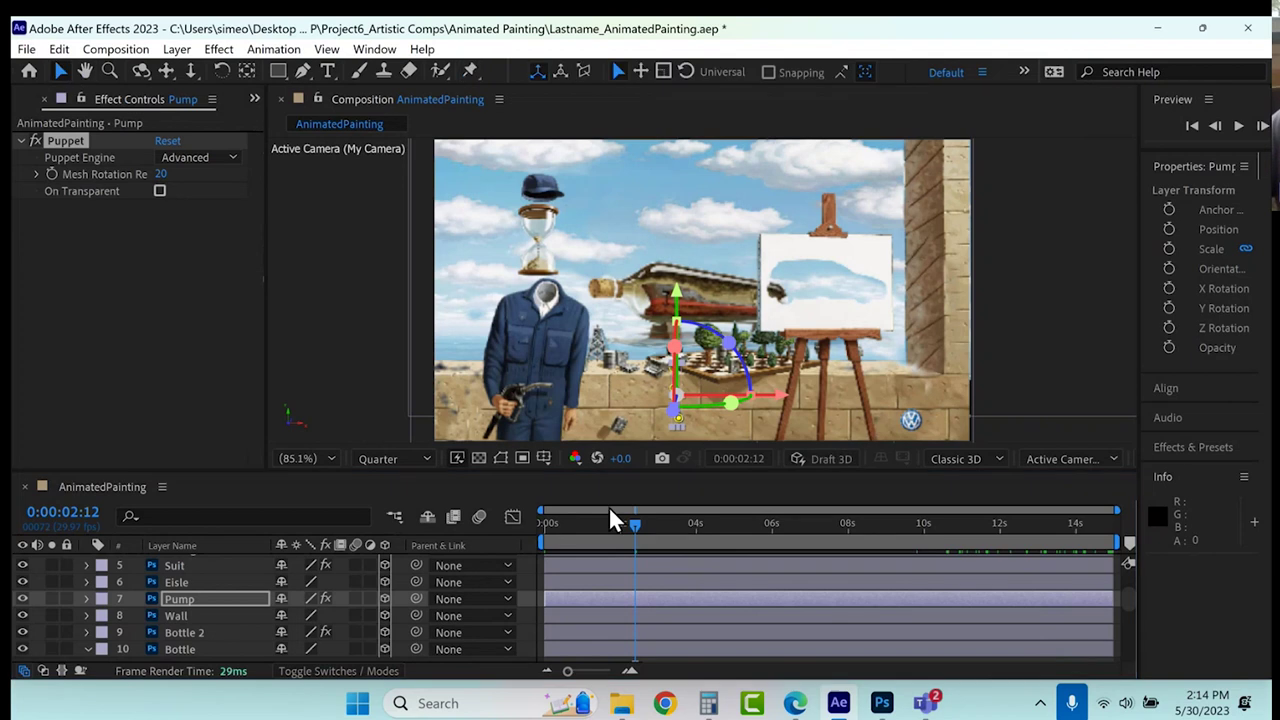
{"action": "scroll", "coordinate": [196, 616], "scroll_direction": "up", "scroll_amount": 2}
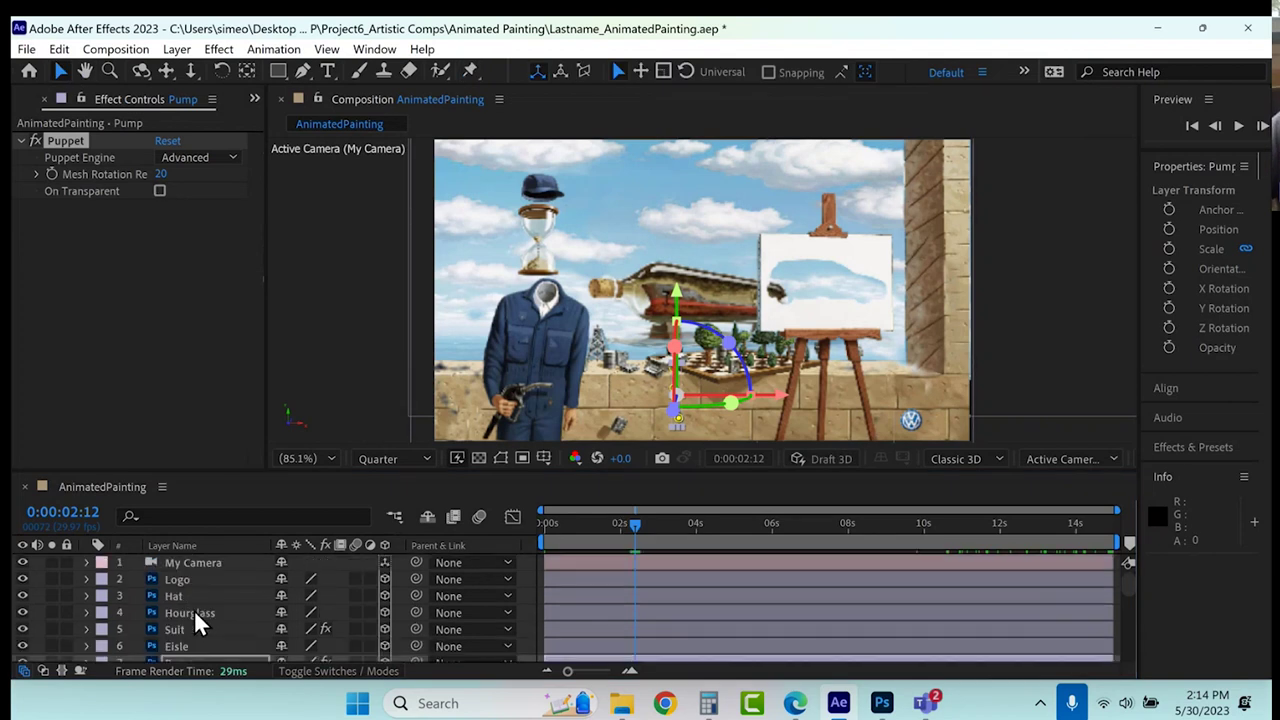
{"action": "left_click", "coordinate": [195, 614]}
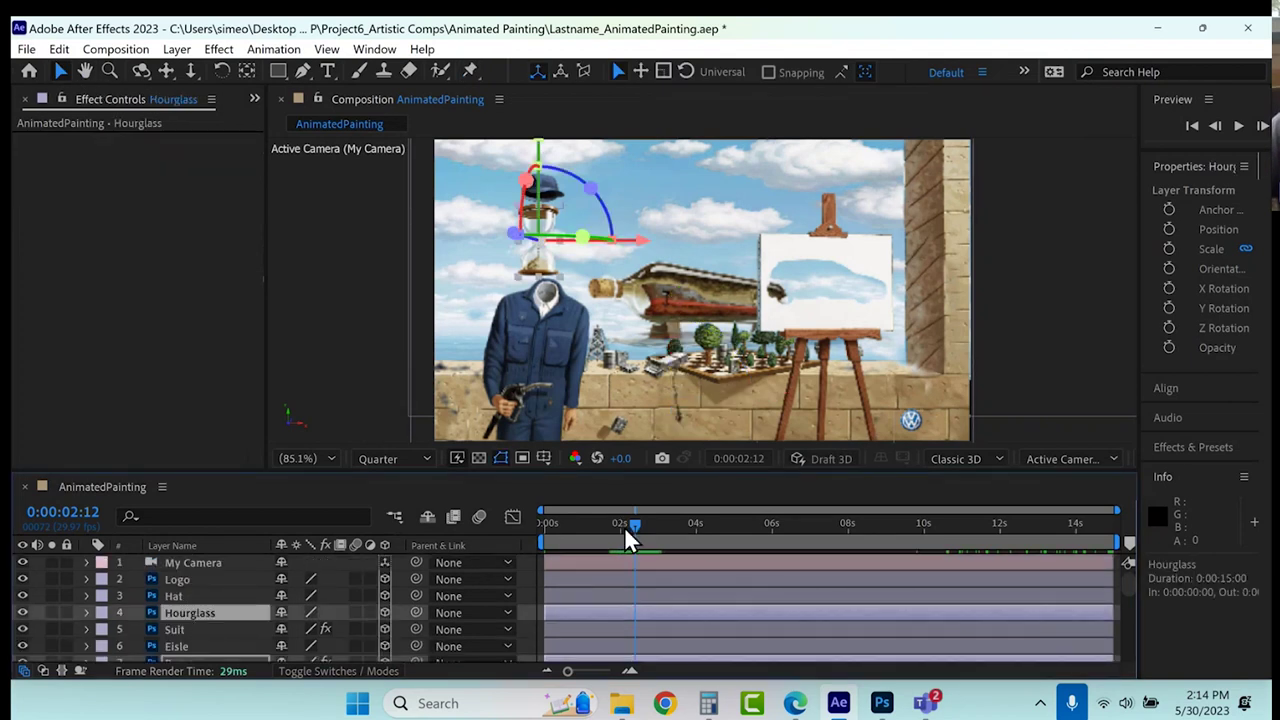
{"action": "left_click_drag", "start_coordinate": [555, 515], "coordinate": [512, 505]}
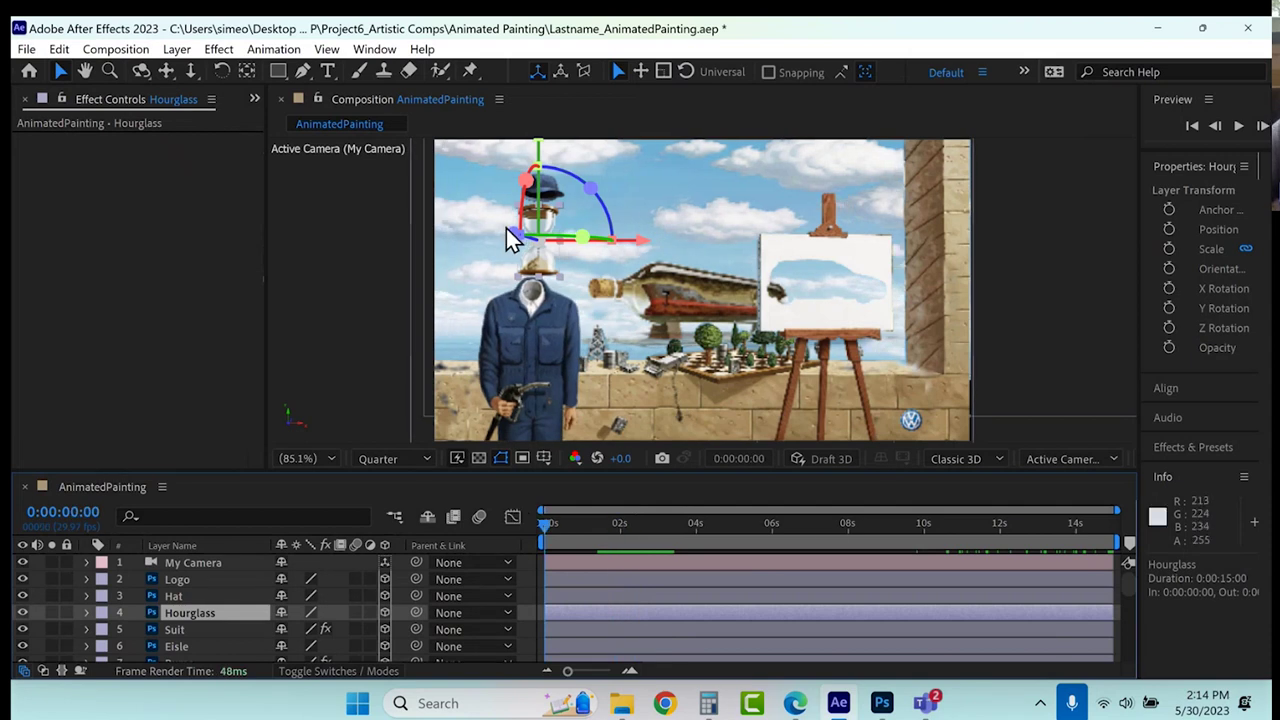
{"action": "left_click", "coordinate": [697, 534]}
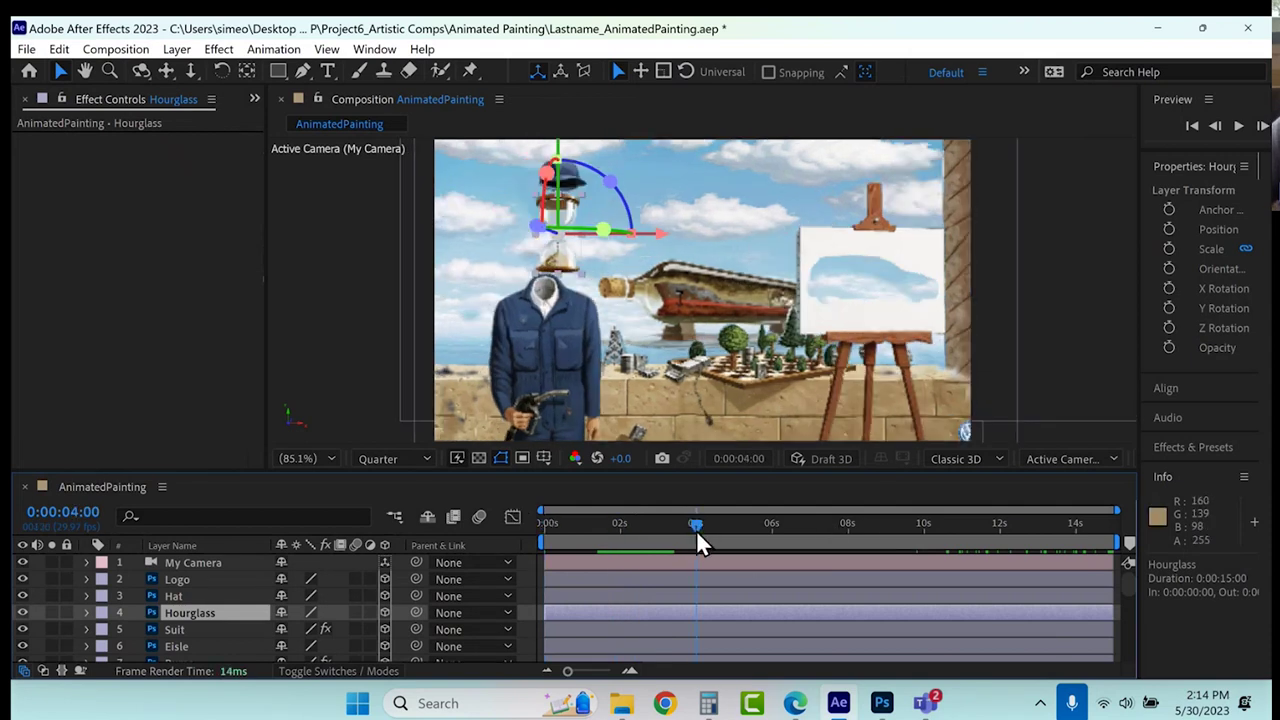
{"action": "left_click", "coordinate": [774, 530]}
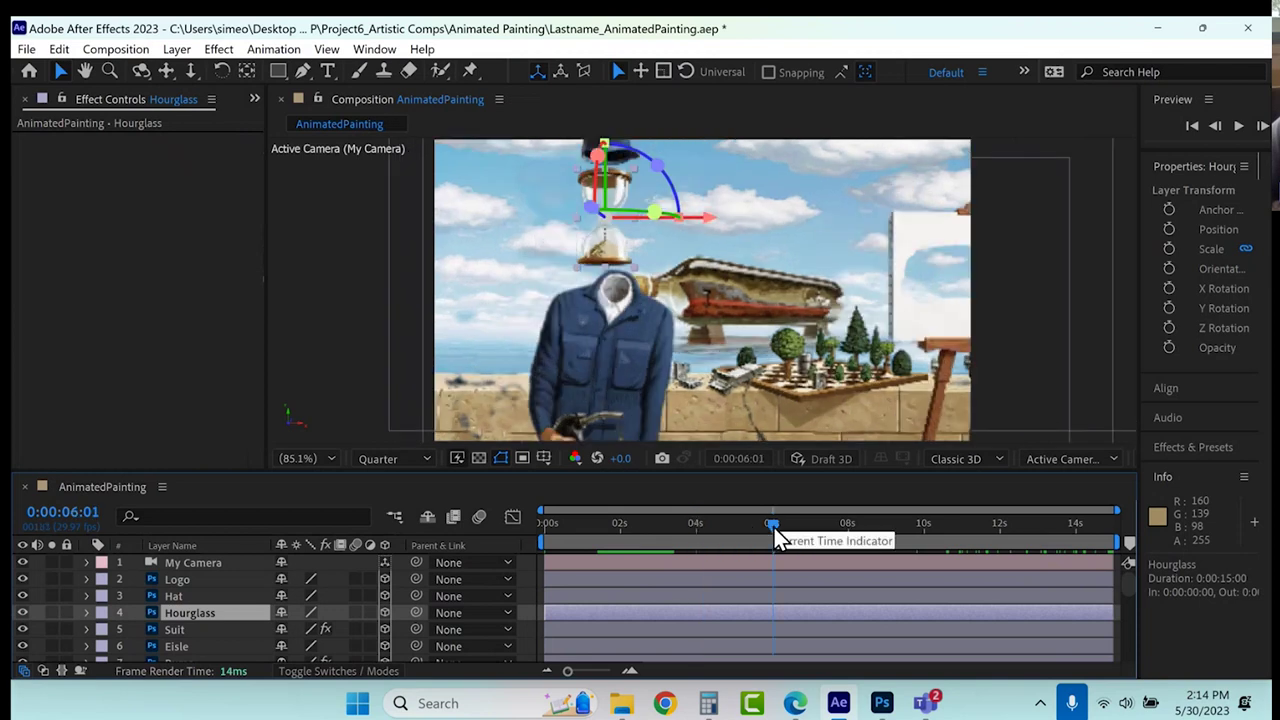
{"action": "left_click", "coordinate": [850, 532]}
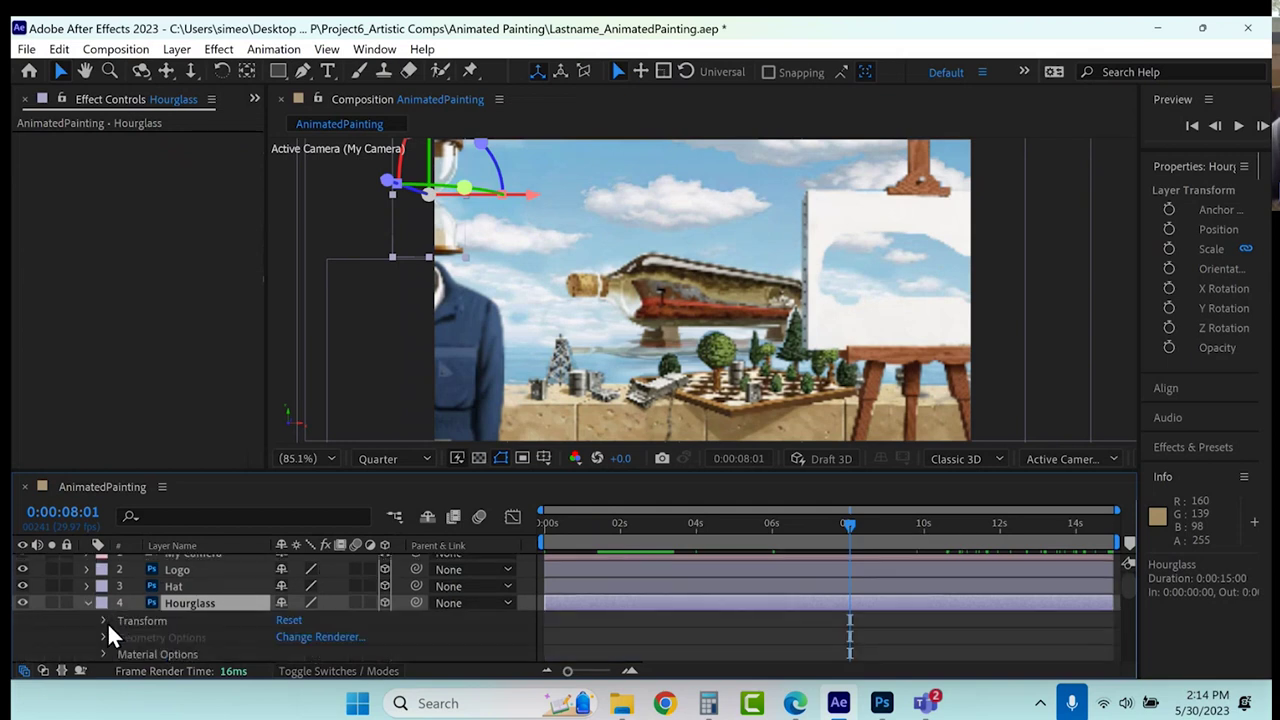
Add Position and Z Rotation keyframes for the hourglass at 8:01.
{"action": "left_click", "coordinate": [106, 620]}
{"action": "scroll", "coordinate": [106, 642], "scroll_direction": "down", "scroll_amount": 2}
{"action": "left_click", "coordinate": [137, 596]}
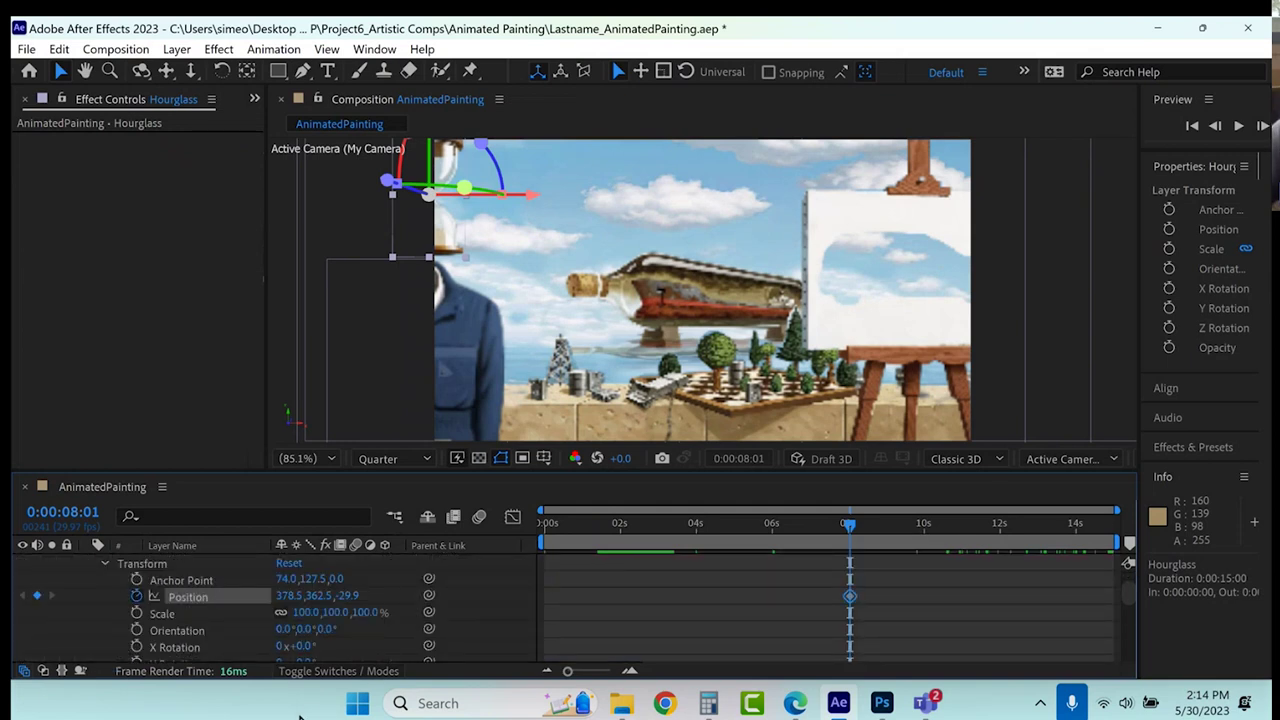
{"action": "scroll", "coordinate": [227, 622], "scroll_direction": "down", "scroll_amount": 2}
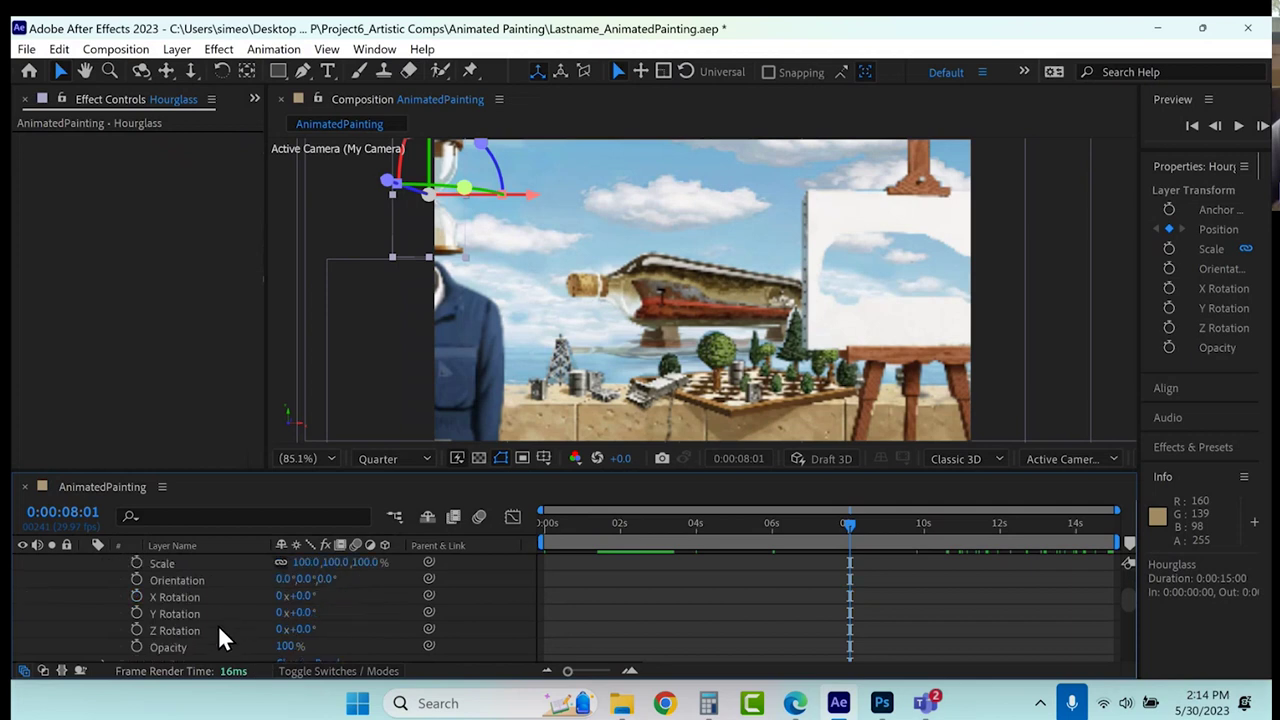
{"action": "left_click", "coordinate": [137, 631]}
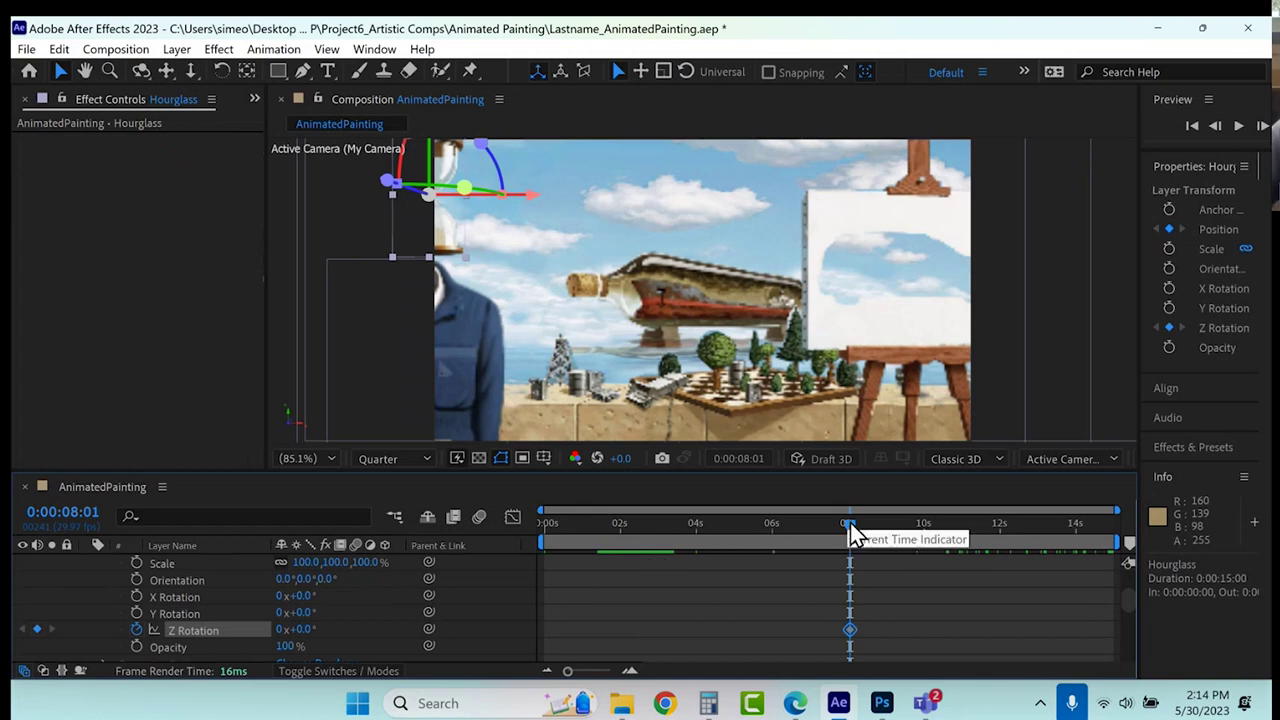
At 0 seconds set the hourglass Z Rotation to 4x+0.0°.
{"action": "left_click", "coordinate": [714, 522]}
{"action": "key", "text": "Home"}
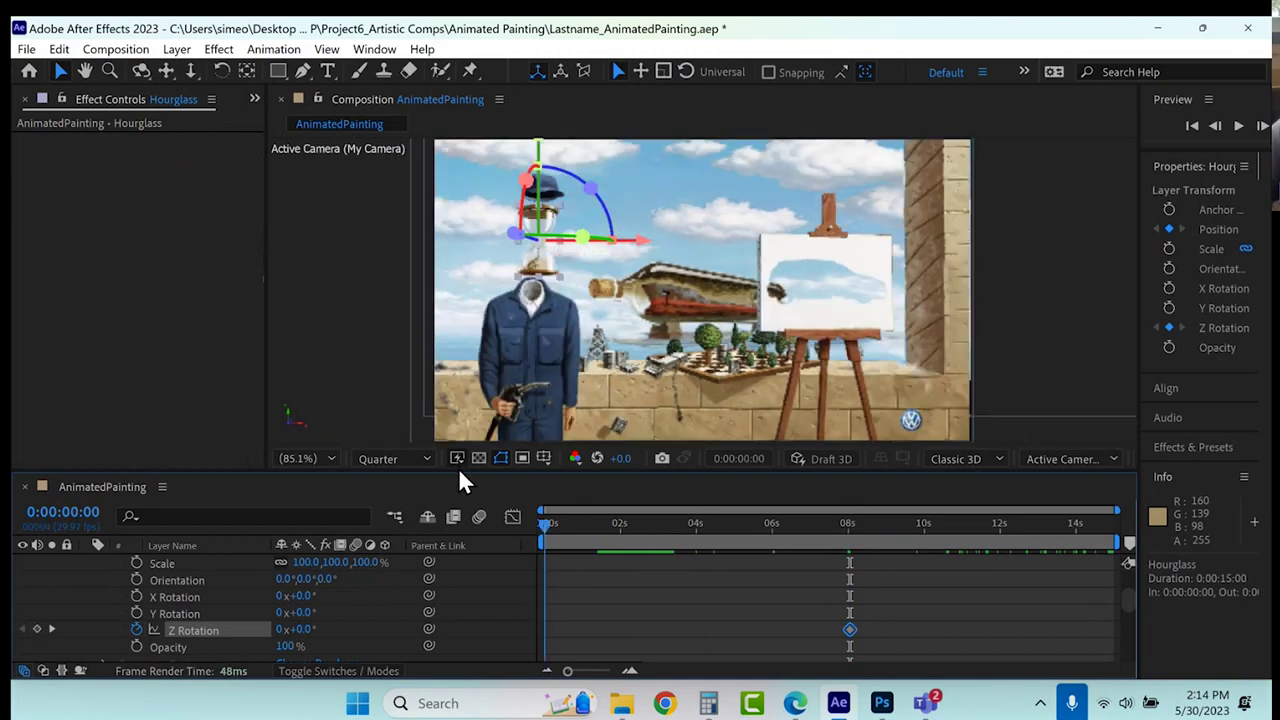
{"action": "left_click", "coordinate": [281, 629]}
{"action": "type", "text": "4"}
{"action": "key", "text": "Return"}
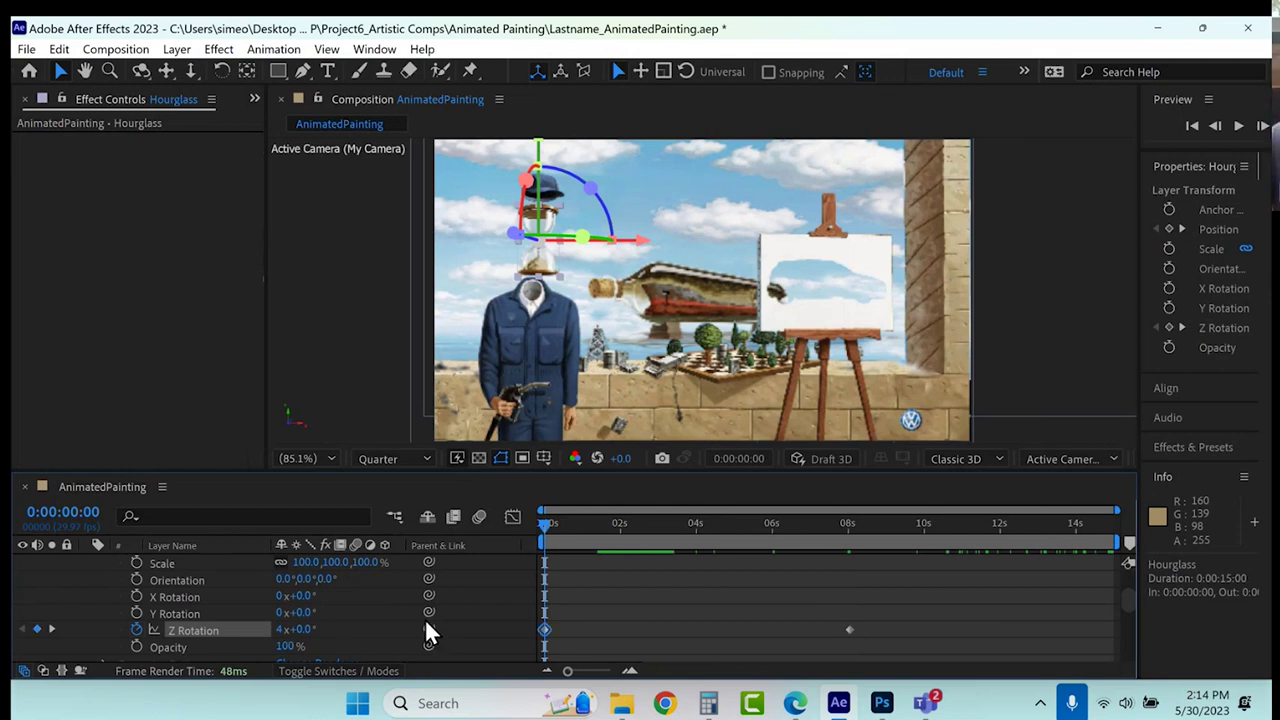
Select the Z Rotation keyframes and preview the spin around 3:28 and 4:17.
{"action": "left_click_drag", "start_coordinate": [903, 608], "coordinate": [505, 639]}
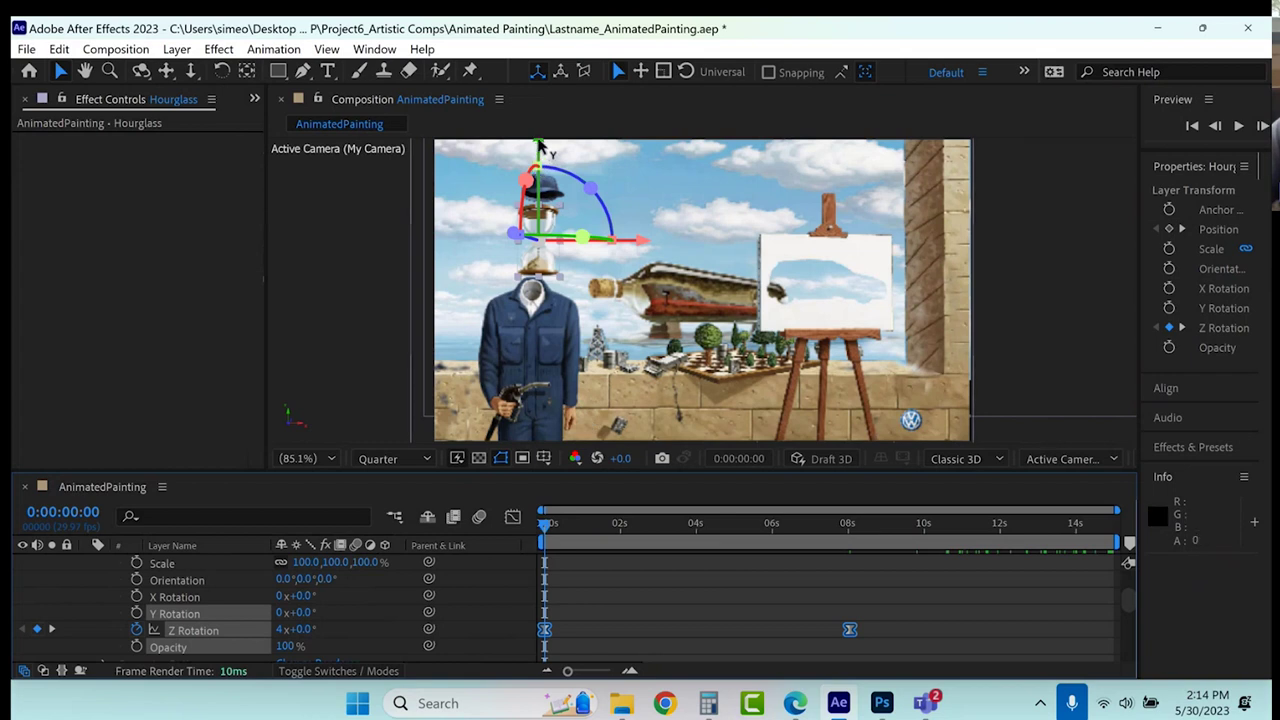
{"action": "left_click", "coordinate": [694, 524]}
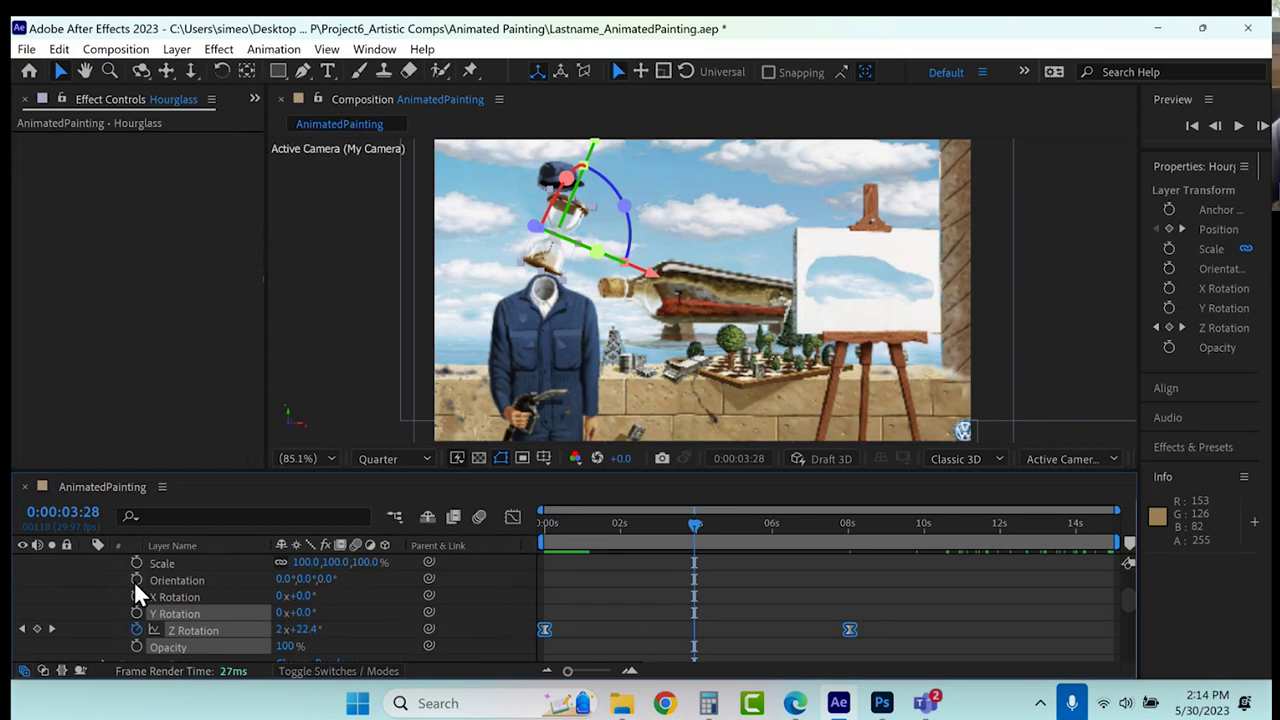
{"action": "left_click", "coordinate": [718, 524]}
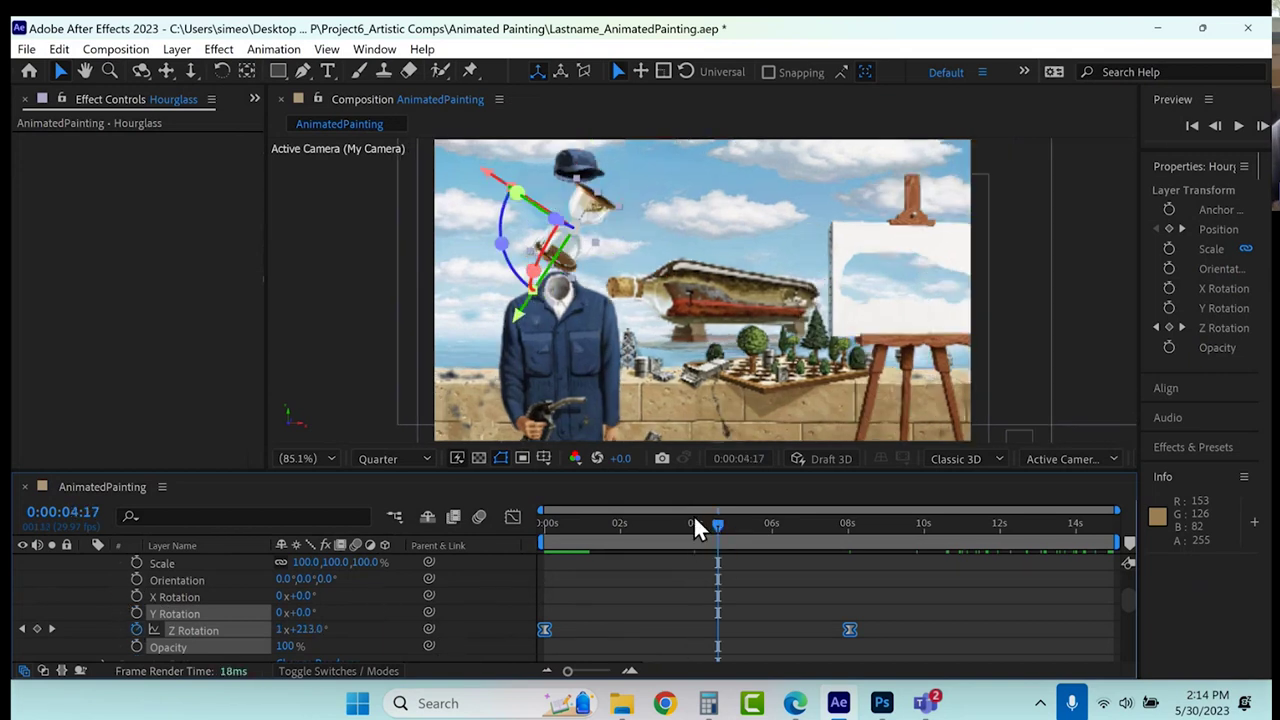
Add an hourglass Position keyframe at 3:18, then return to the start and zoom out.
{"action": "left_click", "coordinate": [681, 523]}
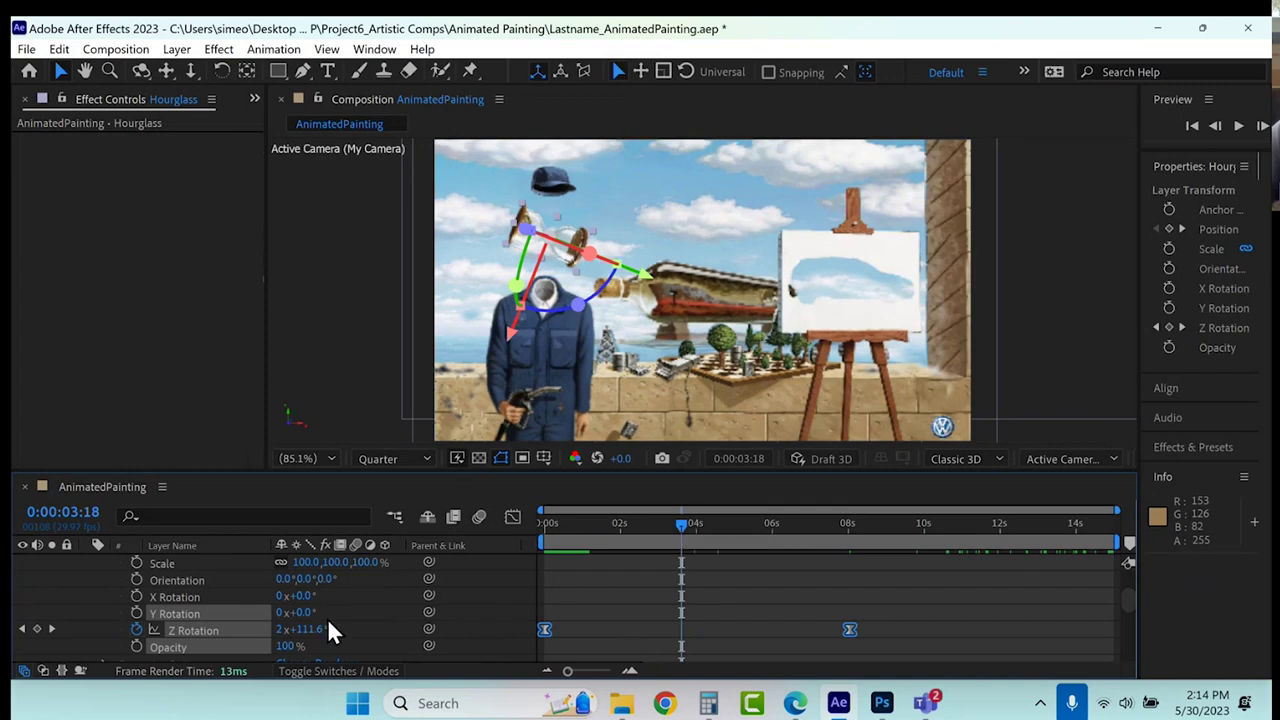
{"action": "scroll", "coordinate": [200, 612], "scroll_direction": "up", "scroll_amount": 3}
{"action": "left_click", "coordinate": [39, 592]}
{"action": "scroll", "coordinate": [319, 586], "scroll_direction": "down", "scroll_amount": 5}
{"action": "left_click", "coordinate": [562, 522]}
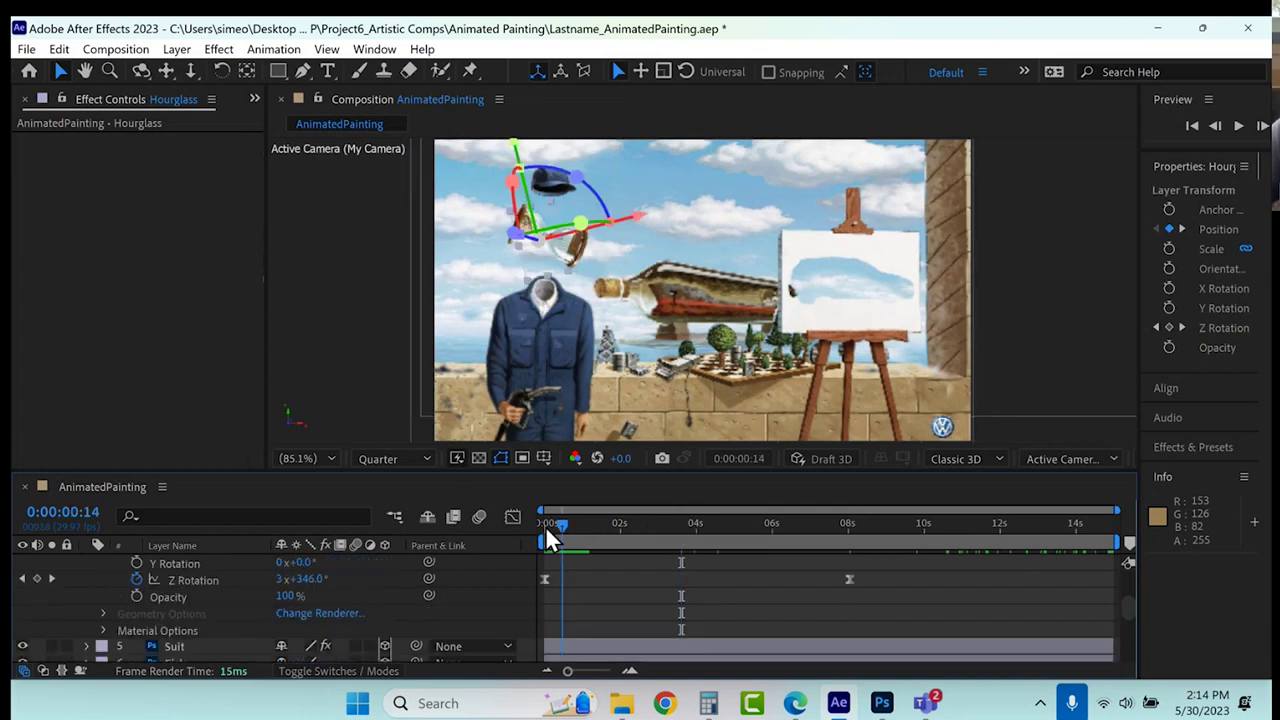
{"action": "left_click", "coordinate": [545, 526]}
{"action": "key", "text": "comma"}
{"action": "key", "text": "comma"}
{"action": "key", "text": "comma"}
{"action": "key", "text": "comma"}
{"action": "key", "text": "comma"}
{"action": "key", "text": "comma"}
{"action": "key", "text": "comma"}
{"action": "key", "text": "comma"}
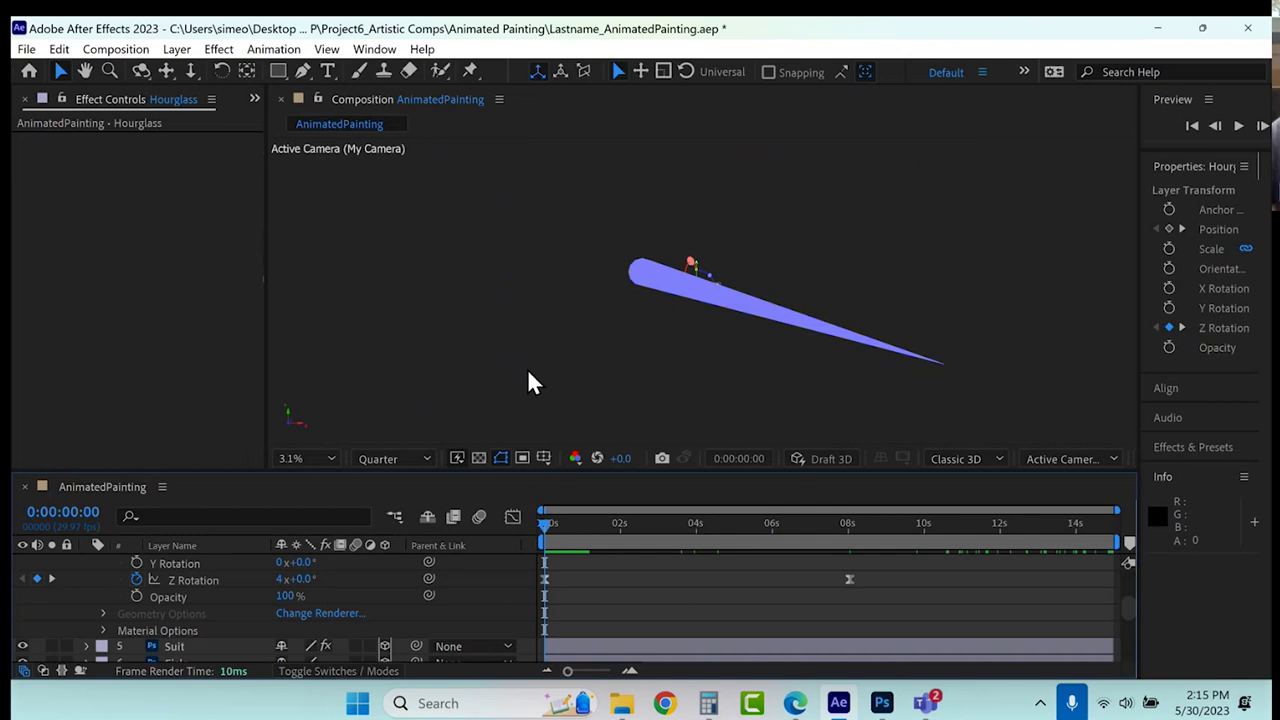
Fit the composition in the viewer and move the hourglass Position keyframe to about 1 second.
{"action": "left_click", "coordinate": [326, 456]}
{"action": "left_click", "coordinate": [312, 114]}
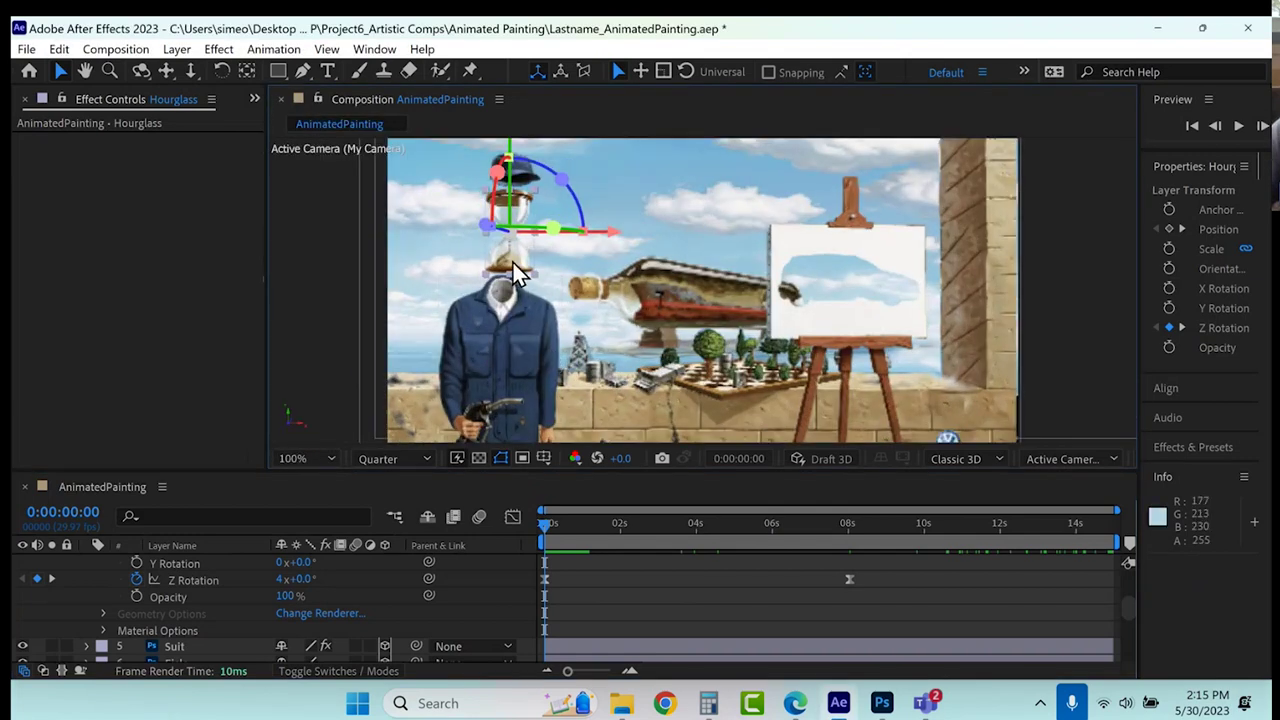
{"action": "scroll", "coordinate": [615, 235], "scroll_direction": "up", "scroll_amount": 6}
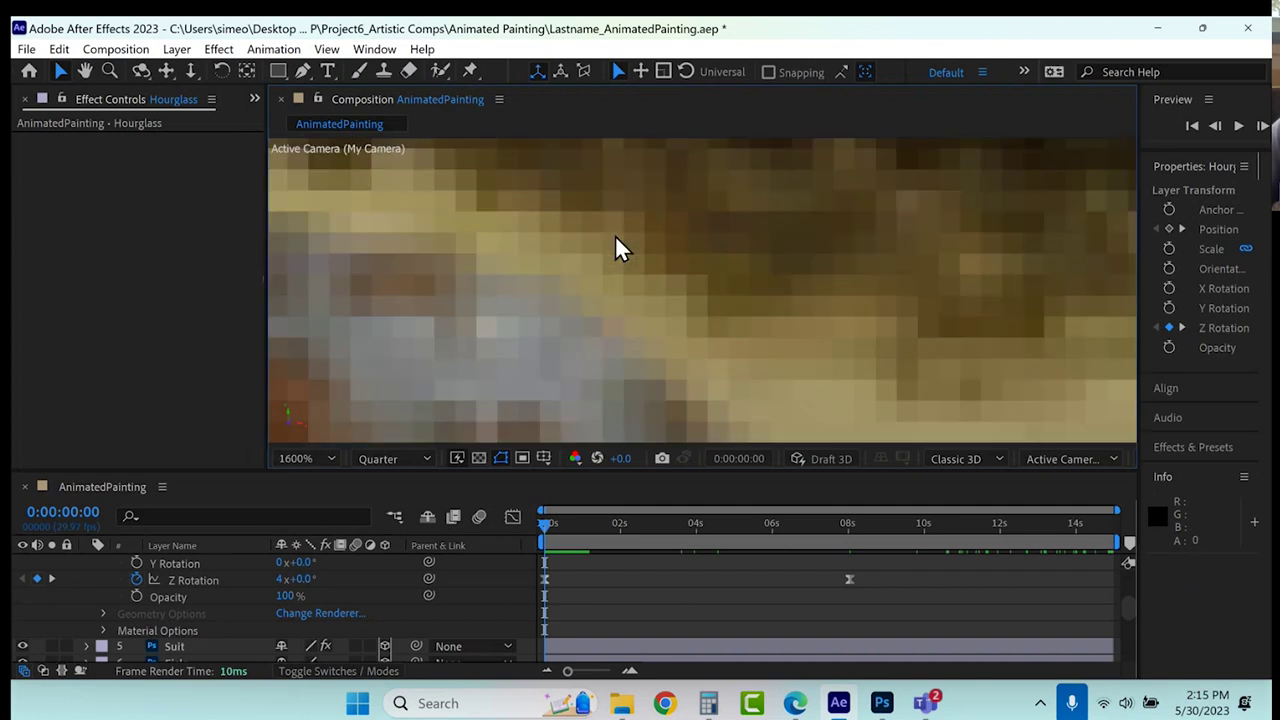
{"action": "scroll", "coordinate": [662, 278], "scroll_direction": "down", "scroll_amount": 2}
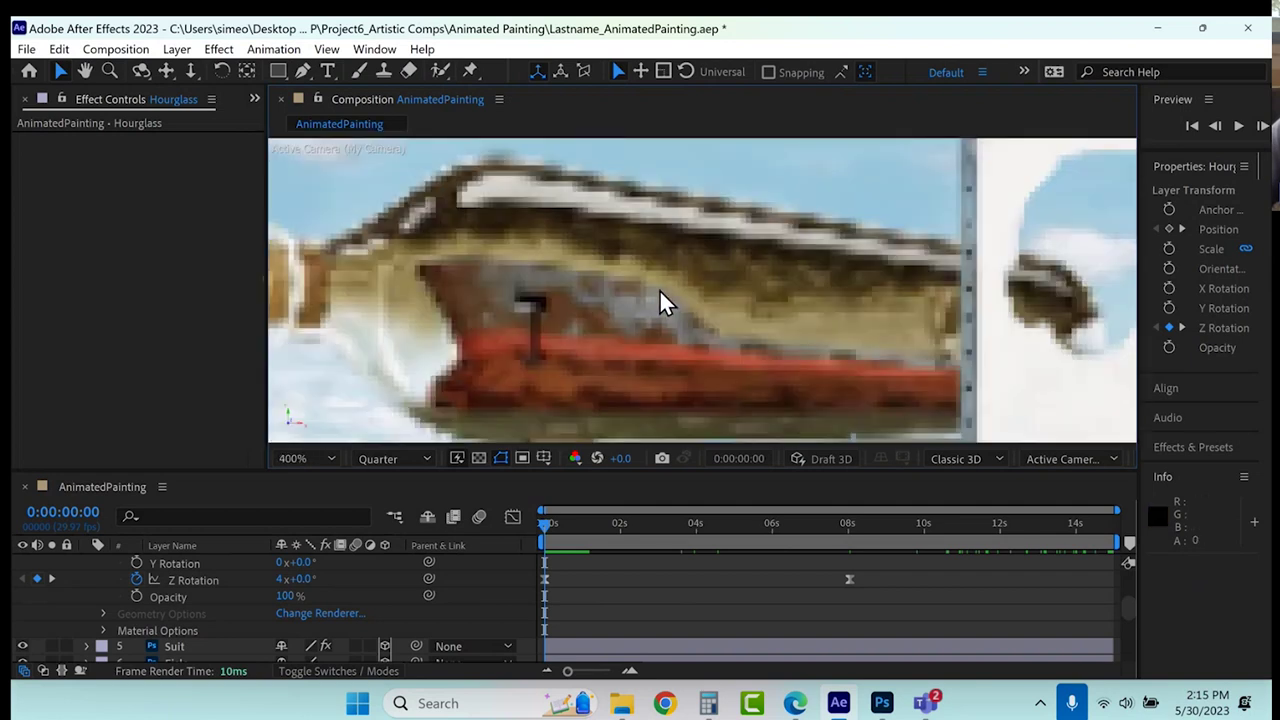
{"action": "scroll", "coordinate": [658, 290], "scroll_direction": "down", "scroll_amount": 3}
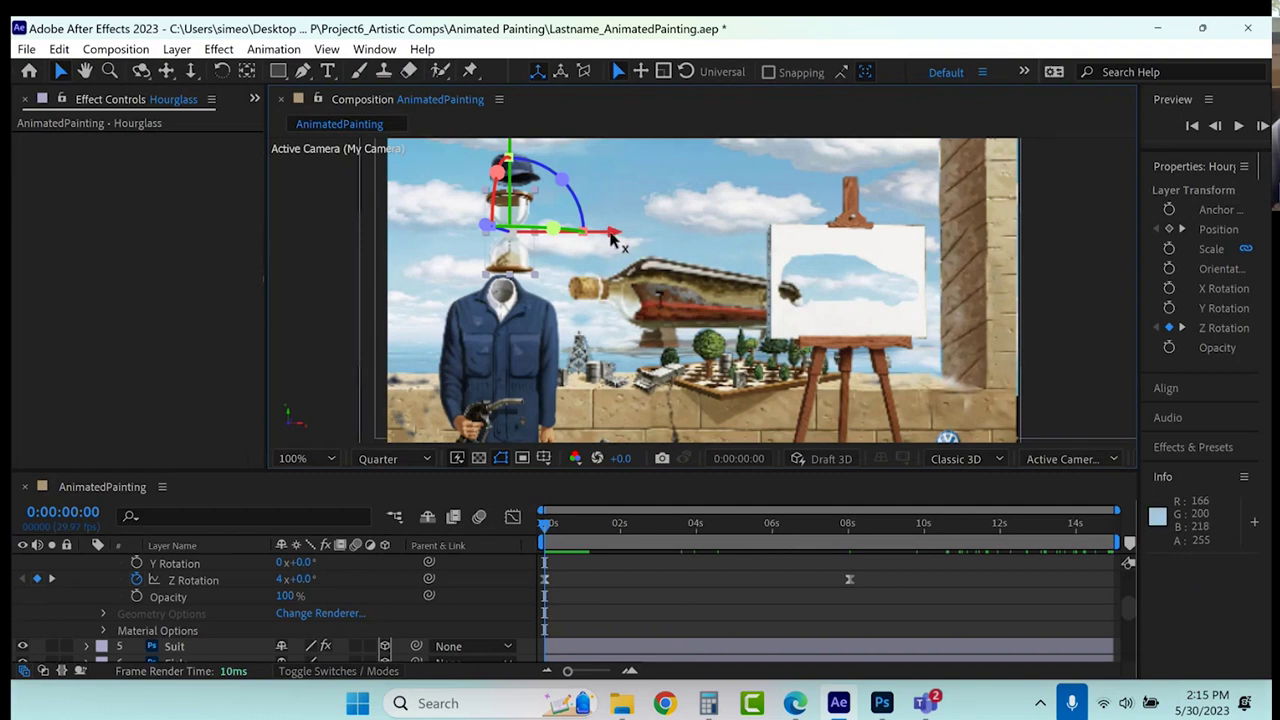
{"action": "scroll", "coordinate": [678, 599], "scroll_direction": "up", "scroll_amount": 2}
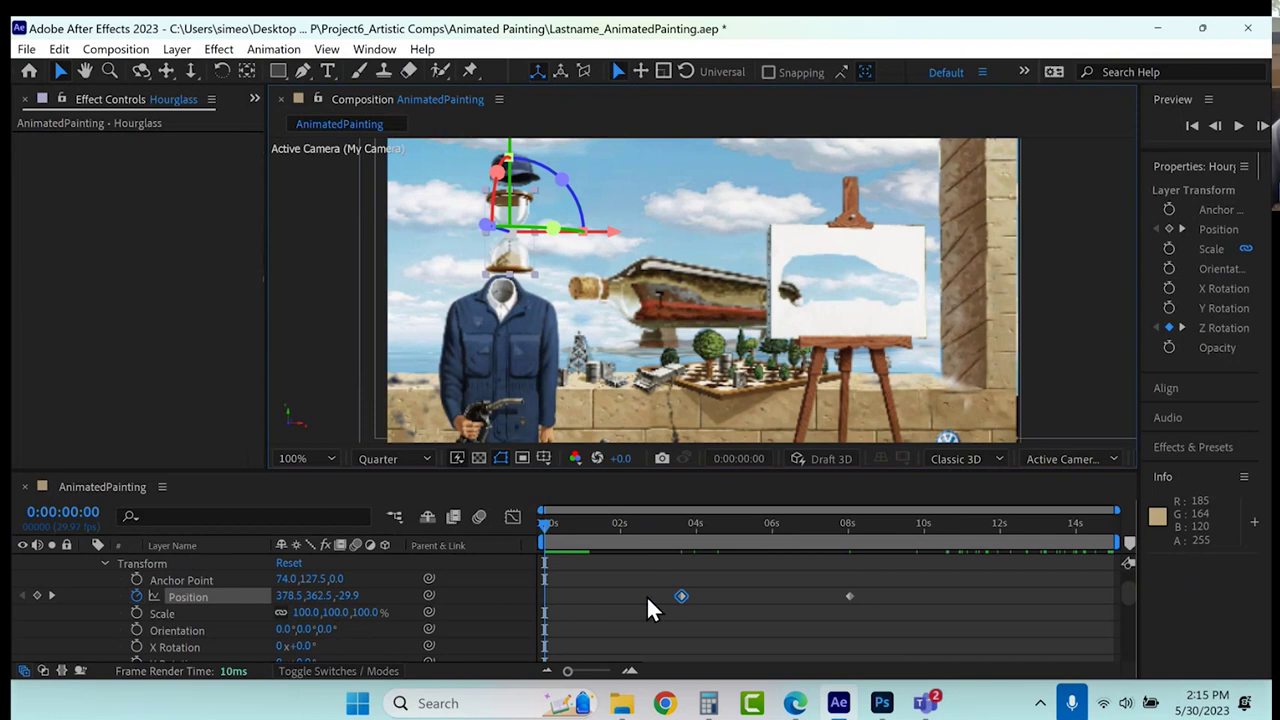
{"action": "left_click_drag", "start_coordinate": [681, 596], "coordinate": [606, 594]}
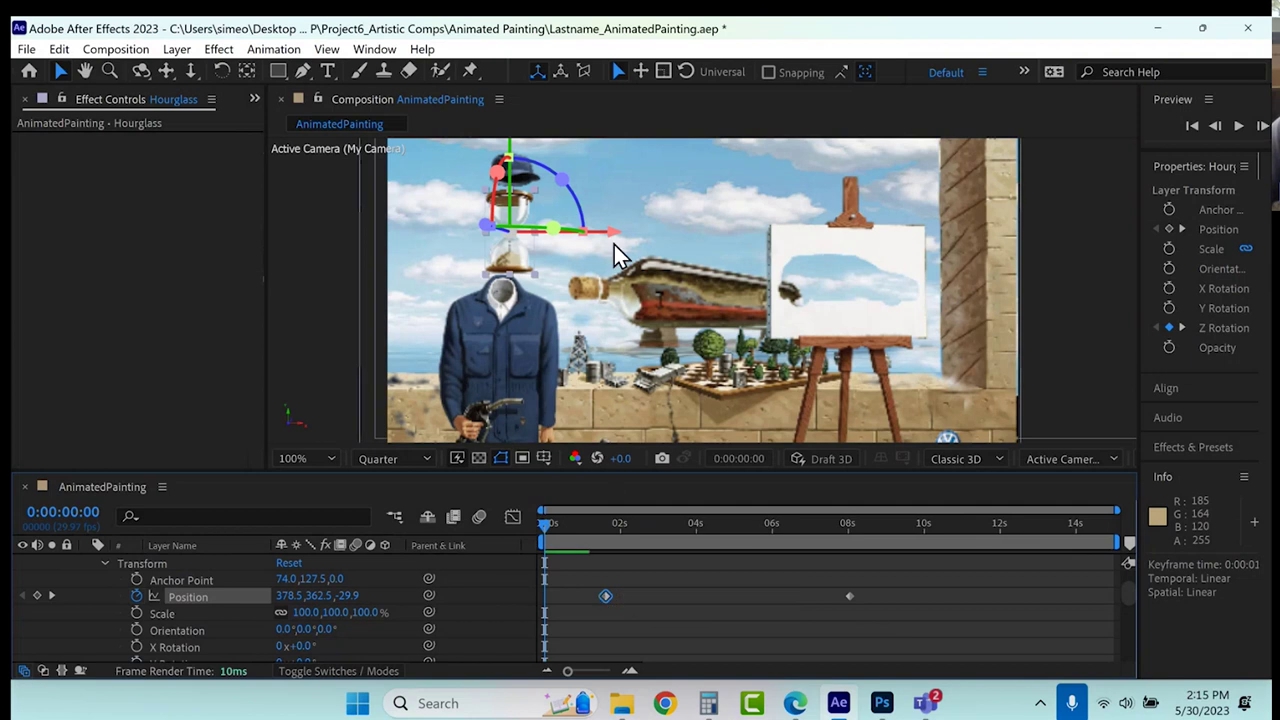
Start the hourglass off the left edge at 0s (-173.5,362.5,-29.9) with eased Position keyframes.
{"action": "left_click_drag", "start_coordinate": [612, 233], "coordinate": [398, 240]}
{"action": "left_click_drag", "start_coordinate": [950, 573], "coordinate": [536, 633]}
{"action": "key", "text": "F9"}
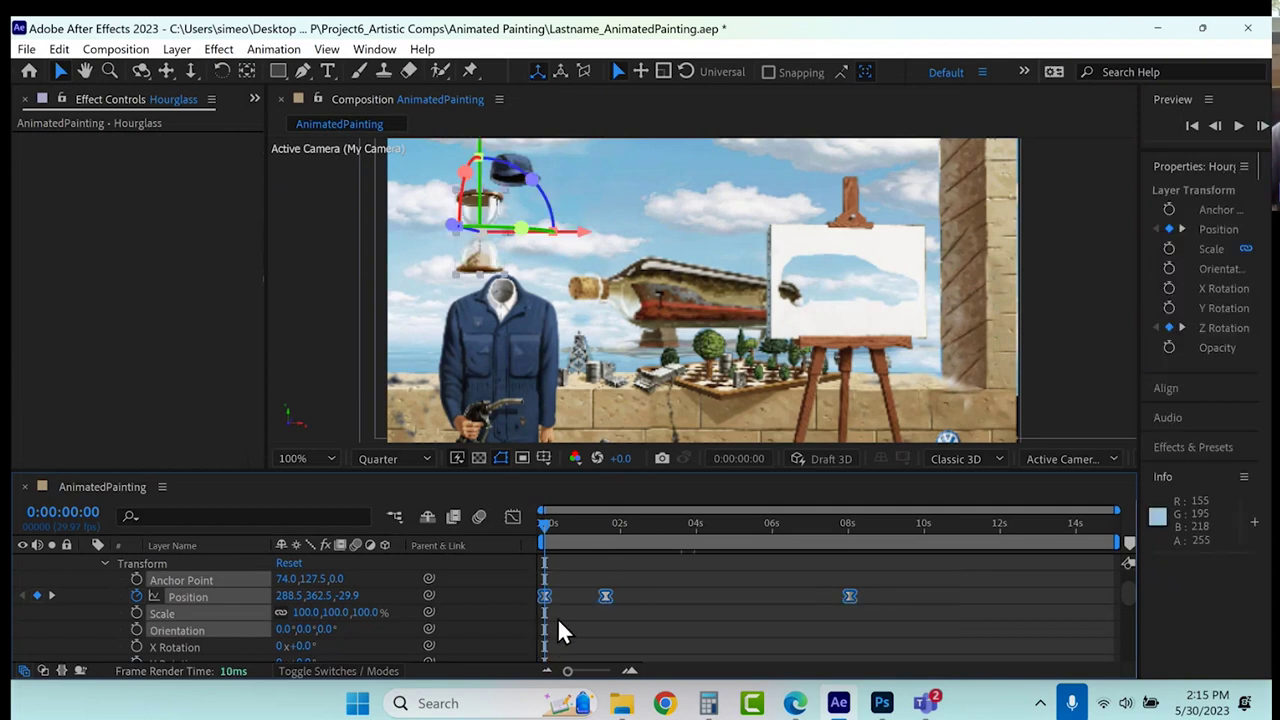
{"action": "left_click", "coordinate": [682, 638]}
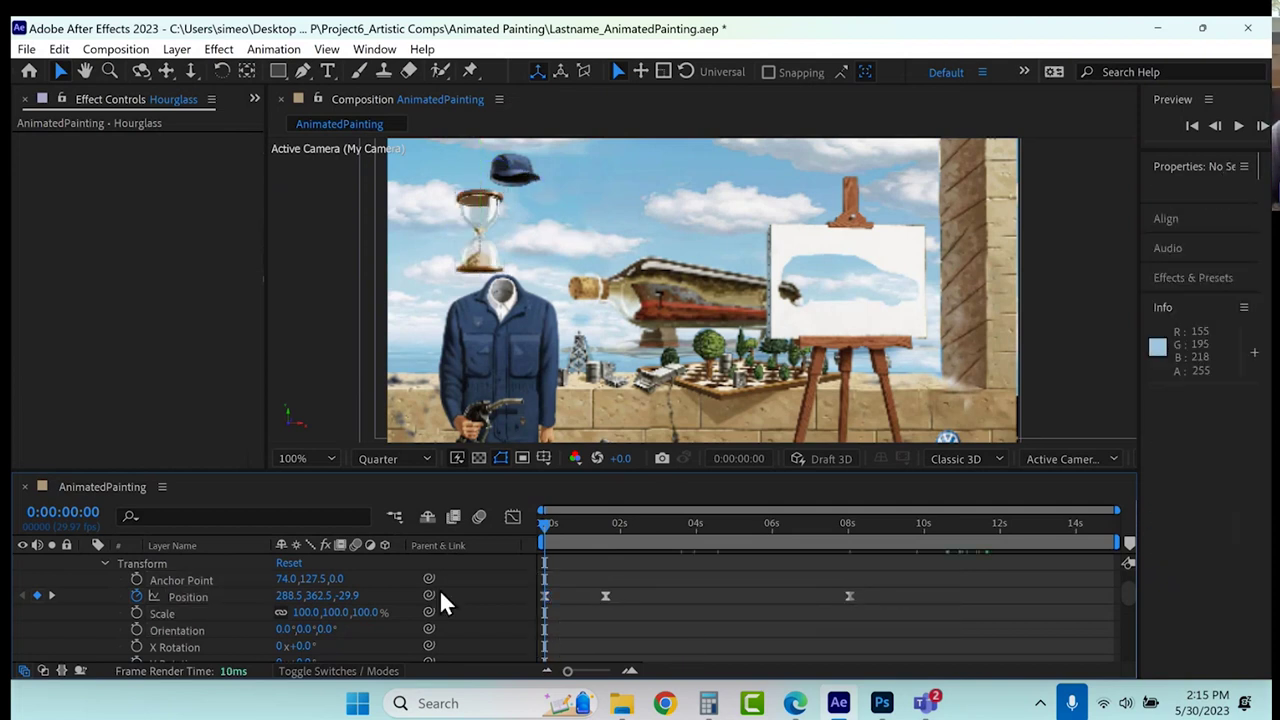
{"action": "left_click", "coordinate": [187, 596]}
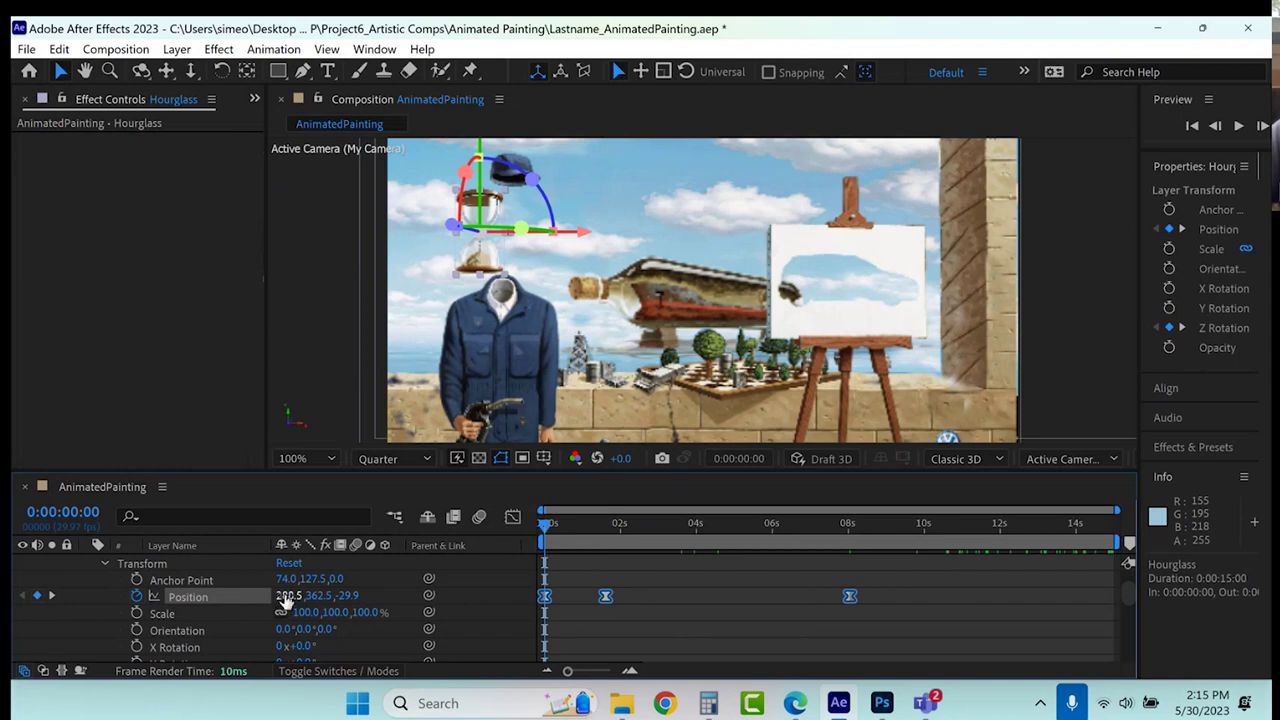
{"action": "left_click_drag", "start_coordinate": [290, 595], "coordinate": [78, 391]}
{"action": "left_click_drag", "start_coordinate": [161, 441], "coordinate": [20, 500]}
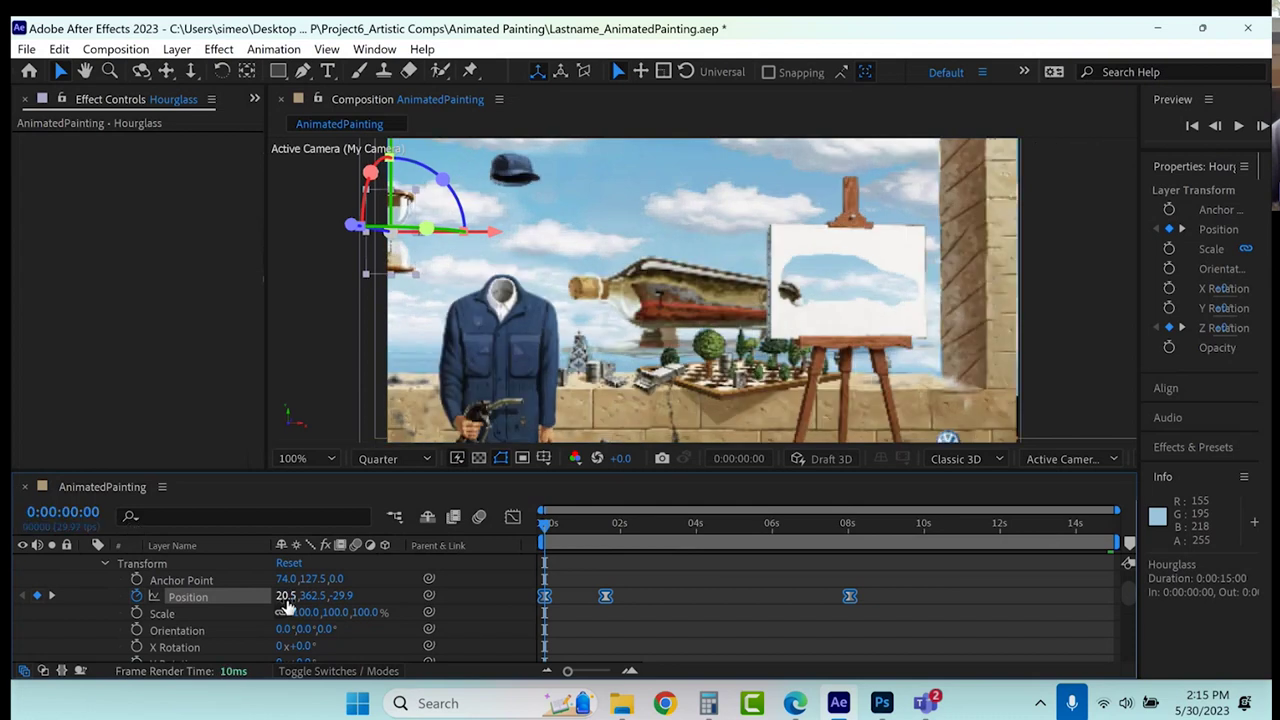
{"action": "left_click_drag", "start_coordinate": [285, 597], "coordinate": [20, 520]}
Collapse the Hourglass layer's transform properties and the layer itself.
{"action": "left_click", "coordinate": [103, 563]}
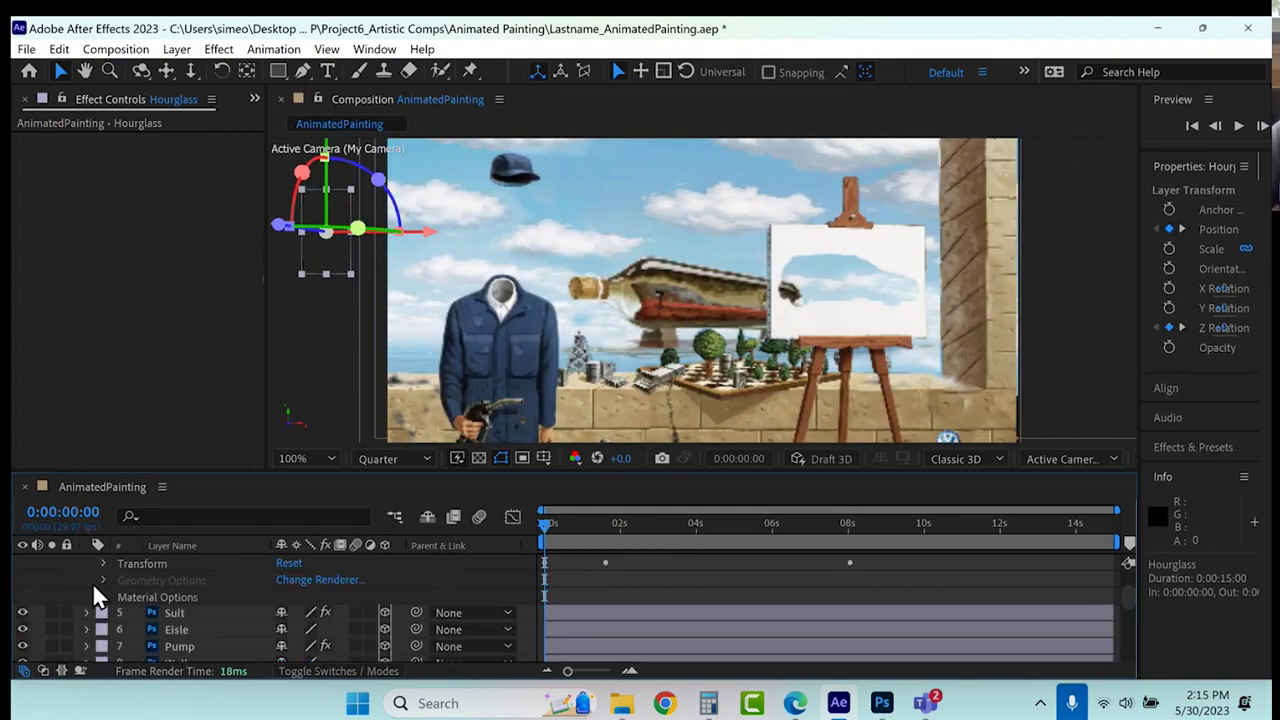
{"action": "scroll", "coordinate": [90, 589], "scroll_direction": "up", "scroll_amount": 3}
{"action": "left_click", "coordinate": [89, 590]}
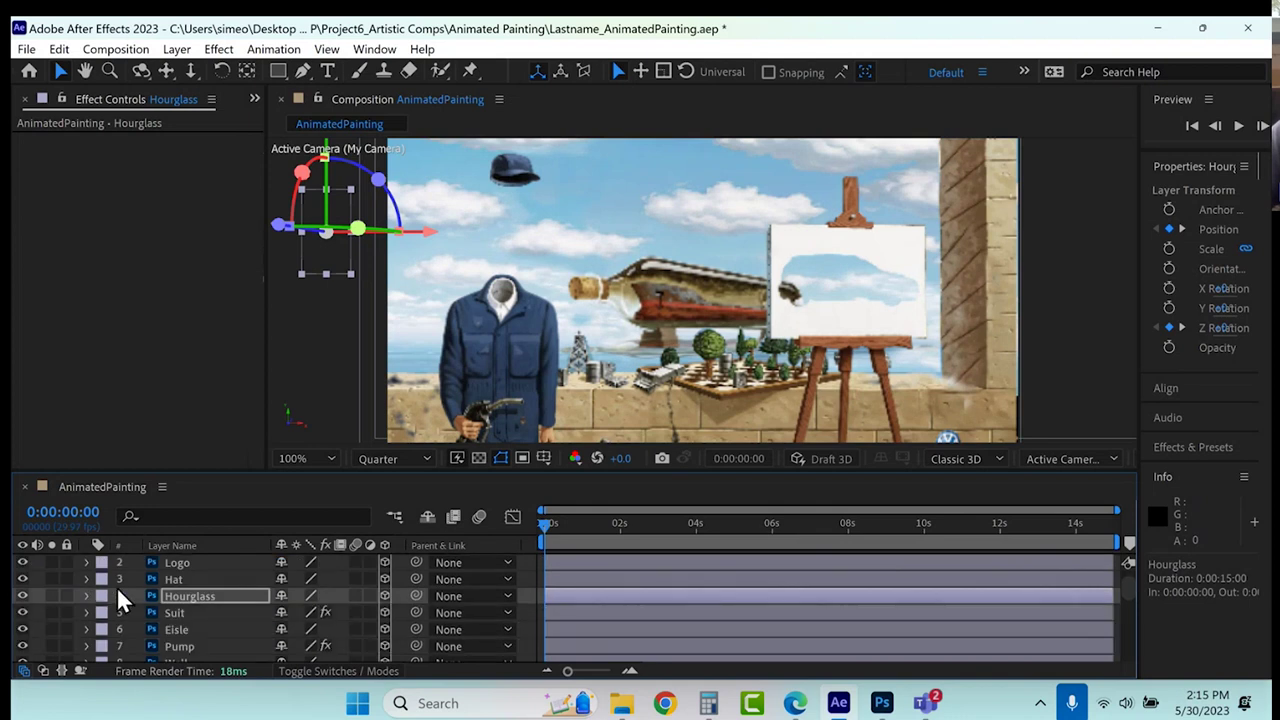
Select the Hat layer and set its first Position keyframe at 8:01.
{"action": "left_click", "coordinate": [168, 578]}
{"action": "left_click", "coordinate": [619, 517]}
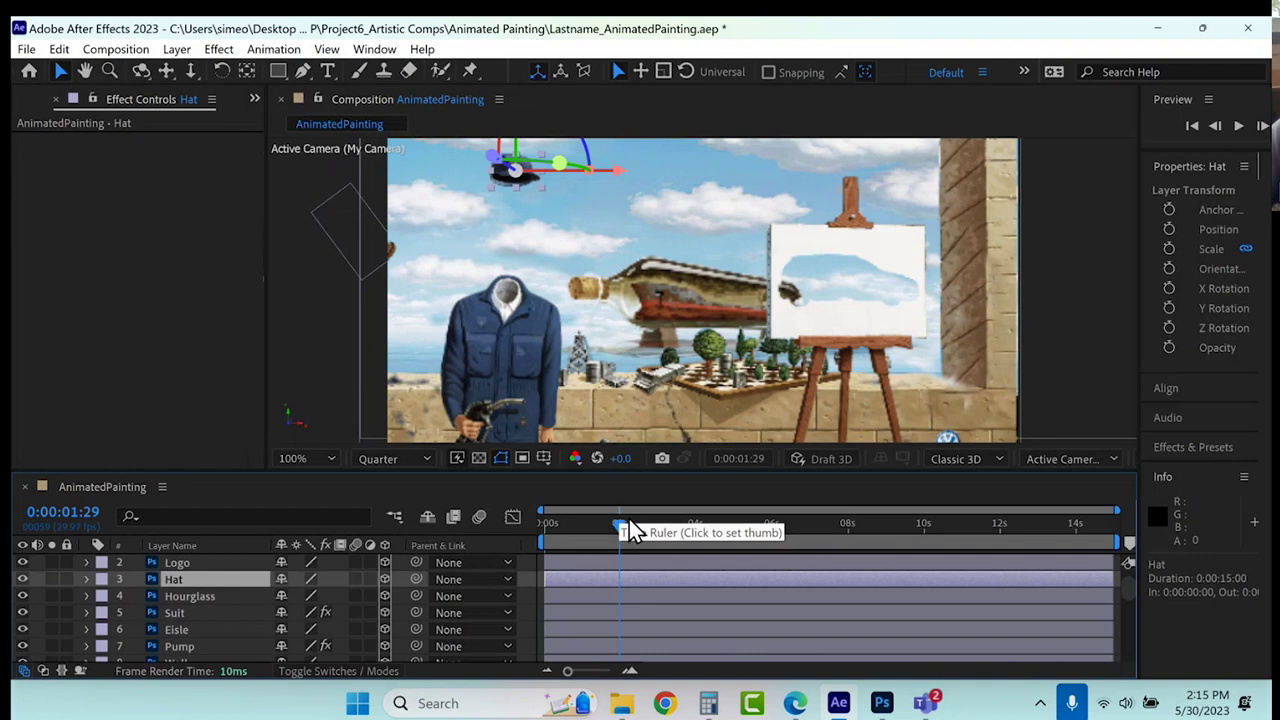
{"action": "scroll", "coordinate": [620, 525], "scroll_direction": "up", "scroll_amount": 1}
{"action": "left_click", "coordinate": [772, 525]}
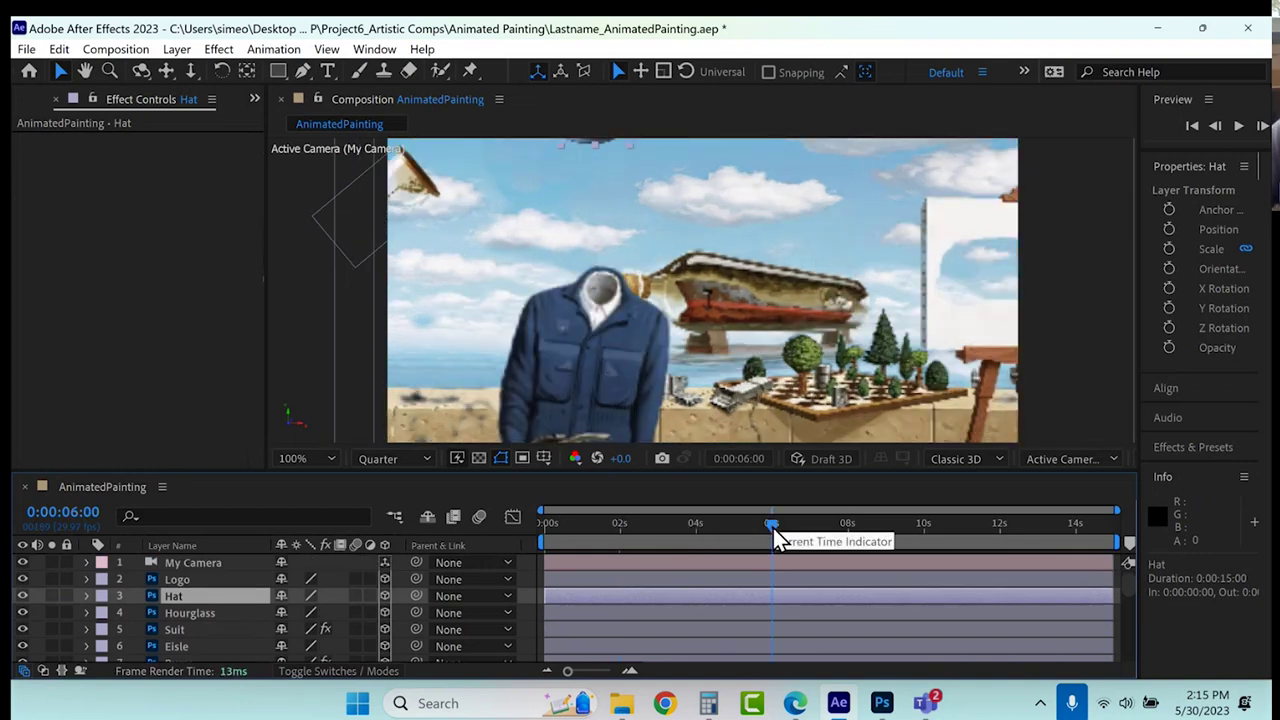
{"action": "left_click", "coordinate": [849, 526]}
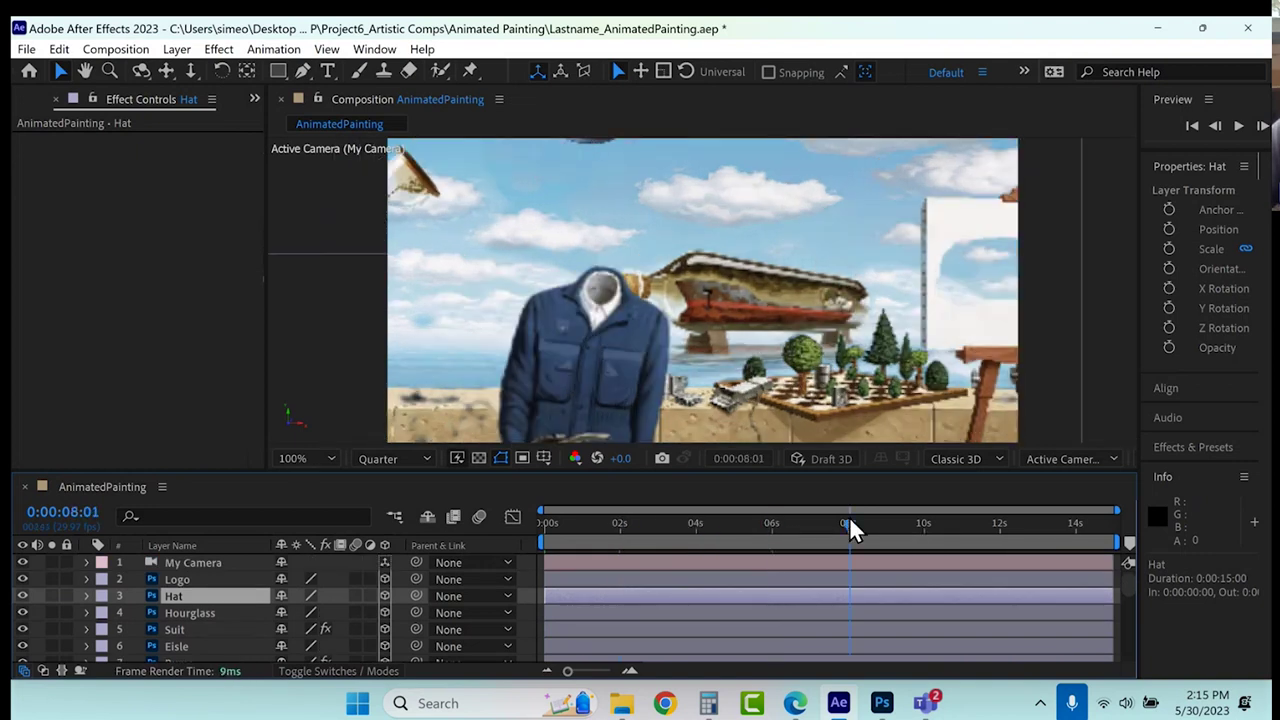
{"action": "left_click", "coordinate": [86, 595]}
{"action": "left_click", "coordinate": [104, 615]}
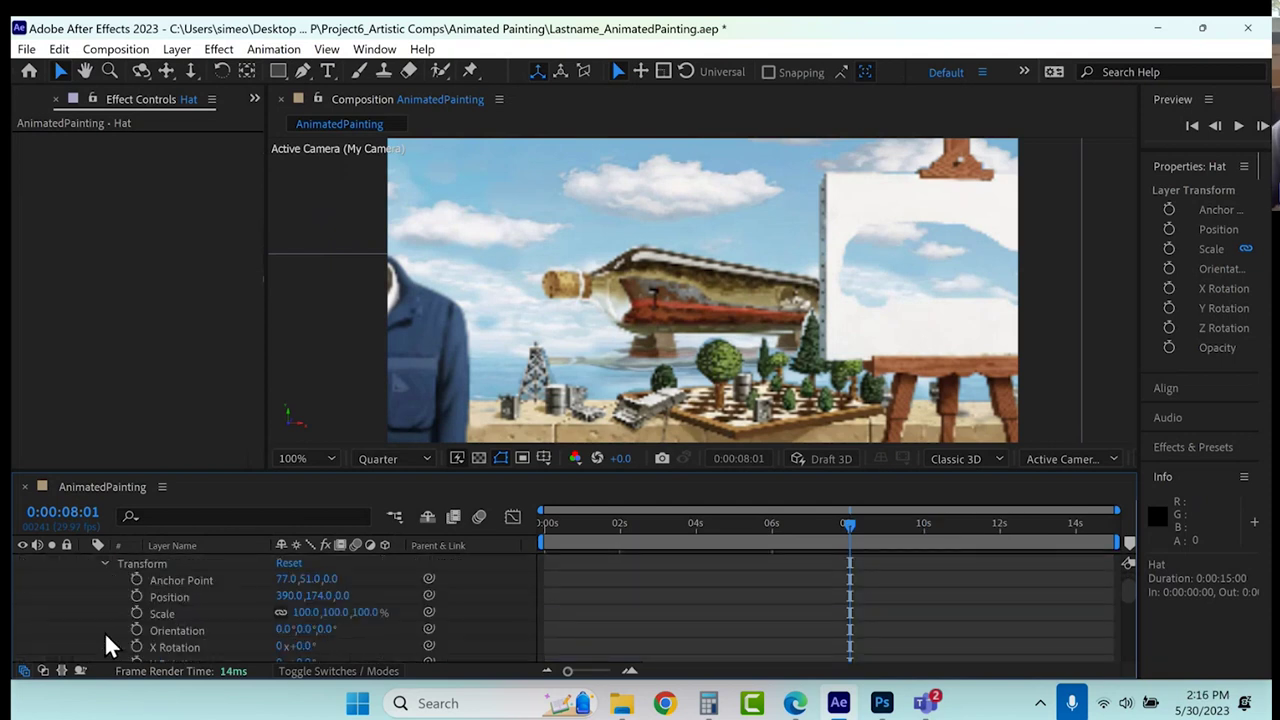
{"action": "left_click", "coordinate": [137, 596]}
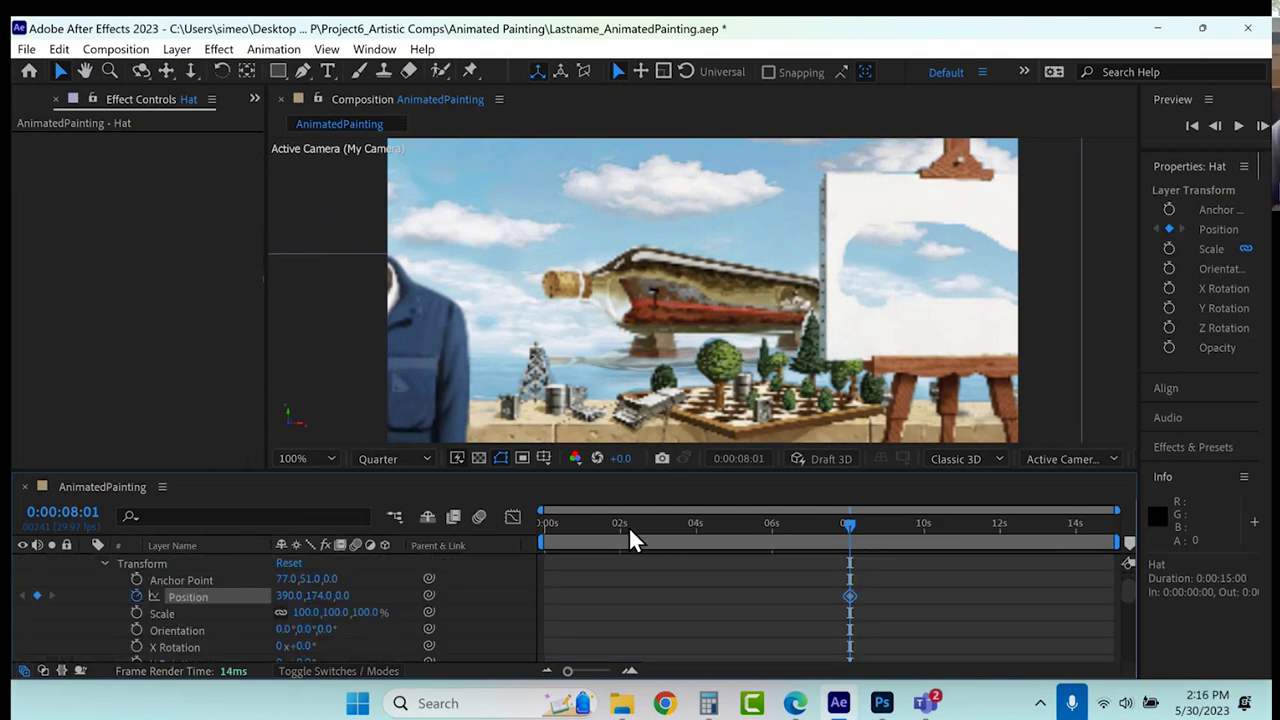
At 3:29, undo an accidental Bottle move and place the hat above the frame at 390.0,-266.0.
{"action": "scroll", "coordinate": [630, 533], "scroll_direction": "up", "scroll_amount": 2}
{"action": "left_click", "coordinate": [697, 524]}
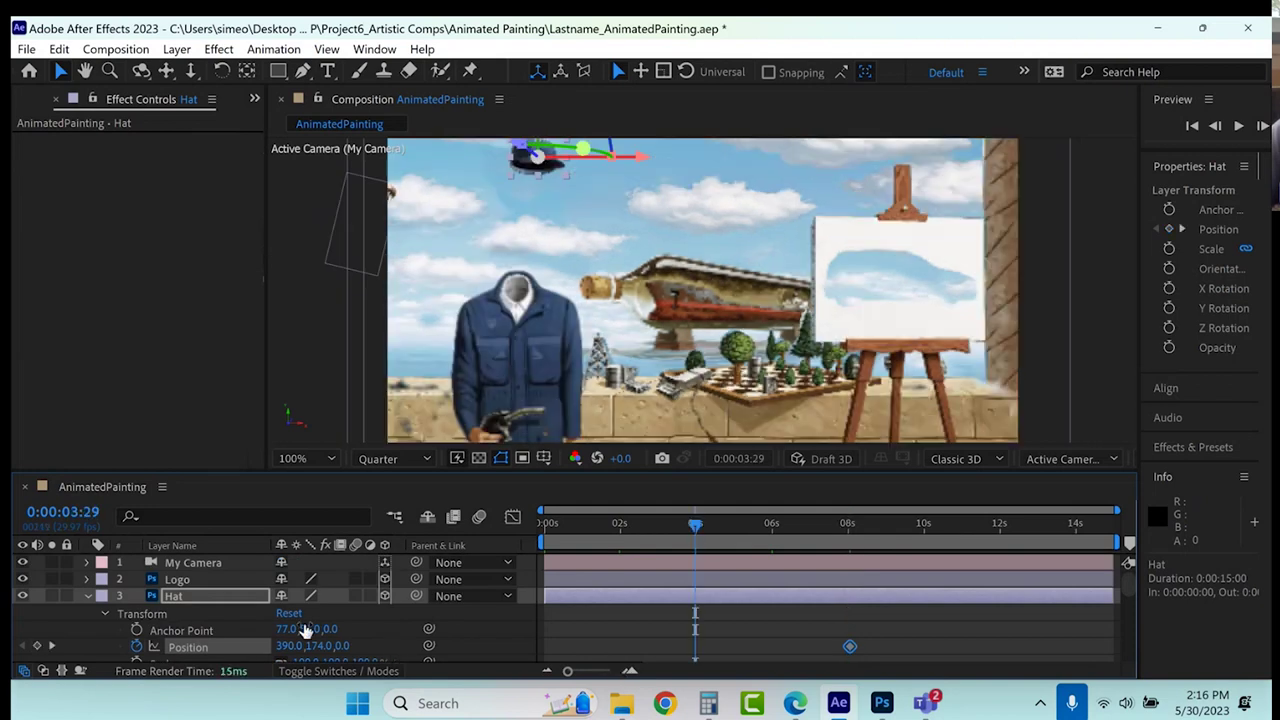
{"action": "scroll", "coordinate": [316, 650], "scroll_direction": "down", "scroll_amount": 5}
{"action": "scroll", "coordinate": [306, 606], "scroll_direction": "up", "scroll_amount": 4}
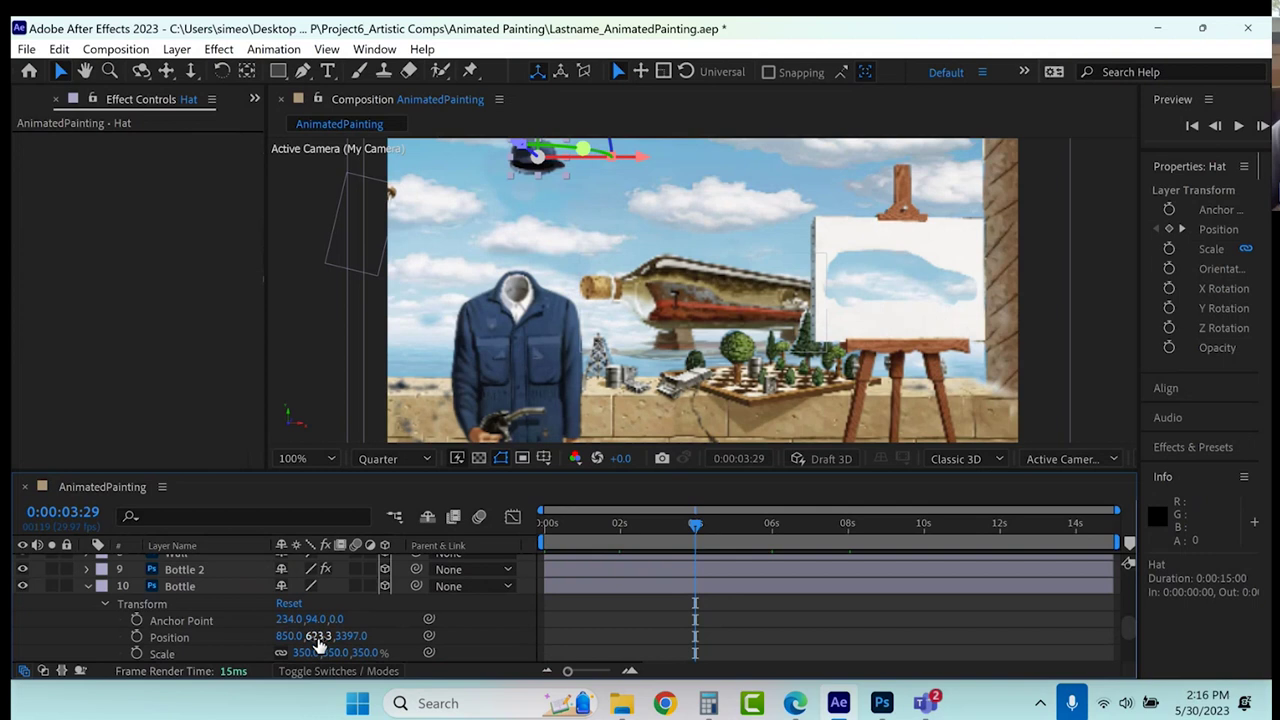
{"action": "left_click_drag", "start_coordinate": [316, 636], "coordinate": [436, 636]}
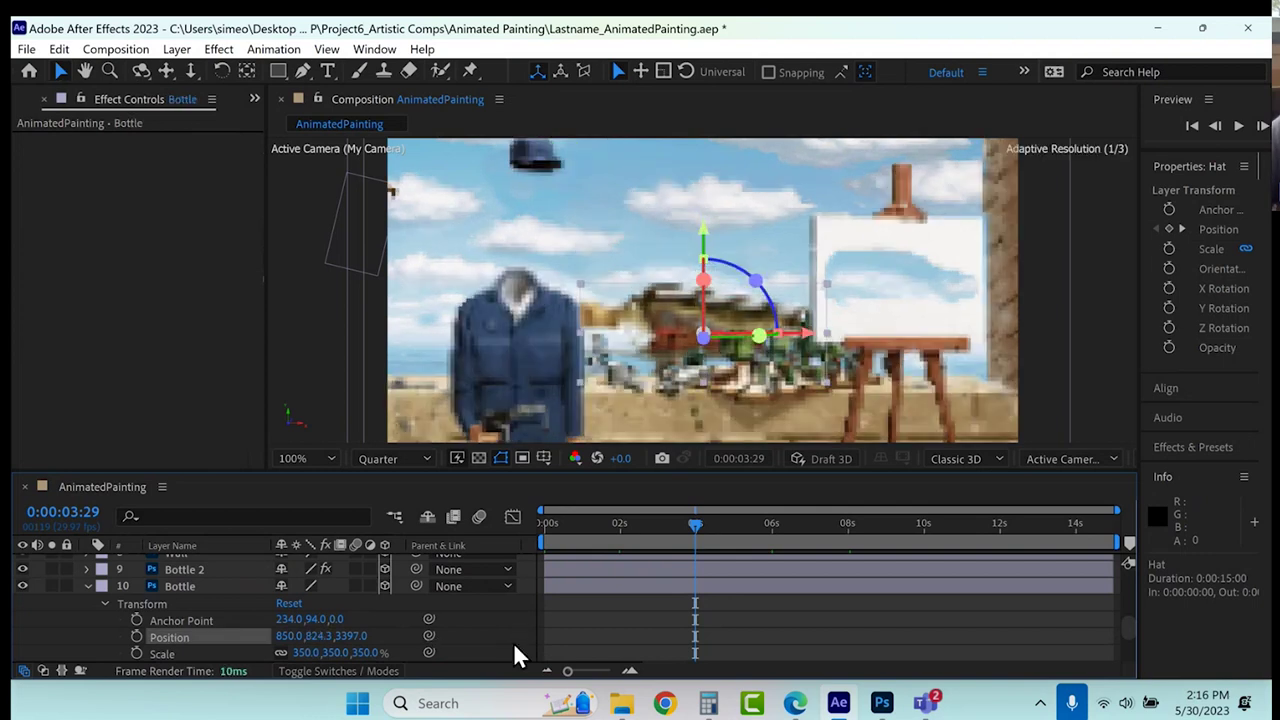
{"action": "scroll", "coordinate": [416, 651], "scroll_direction": "down", "scroll_amount": 4}
{"action": "key", "text": "ctrl+z"}
{"action": "key", "text": "ctrl+z"}
{"action": "key", "text": "ctrl+z"}
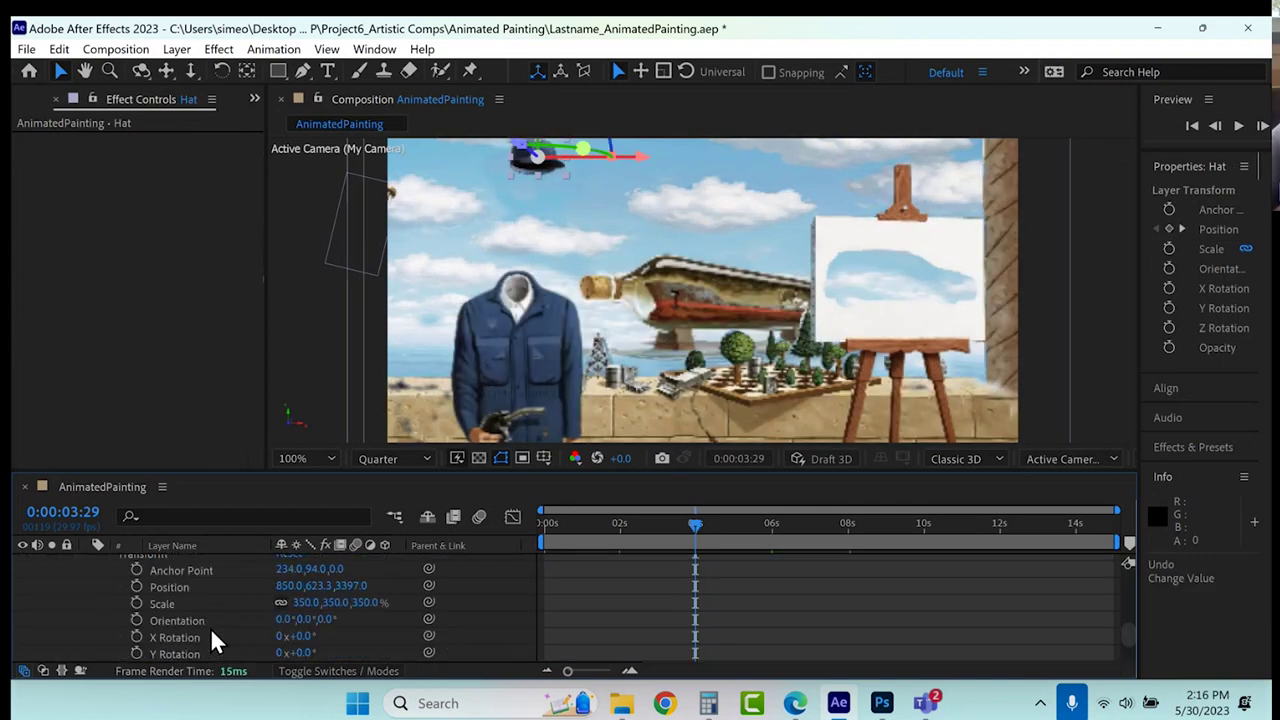
{"action": "scroll", "coordinate": [202, 618], "scroll_direction": "down", "scroll_amount": 4}
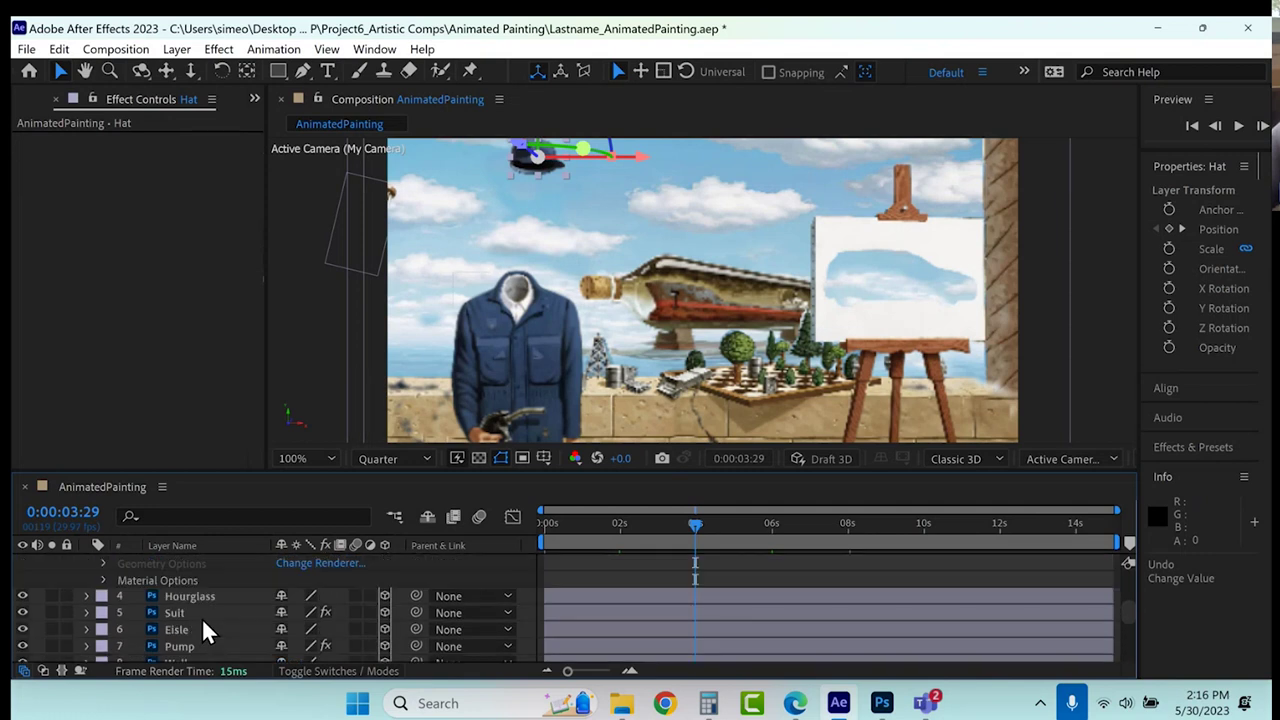
{"action": "scroll", "coordinate": [195, 612], "scroll_direction": "up", "scroll_amount": 5}
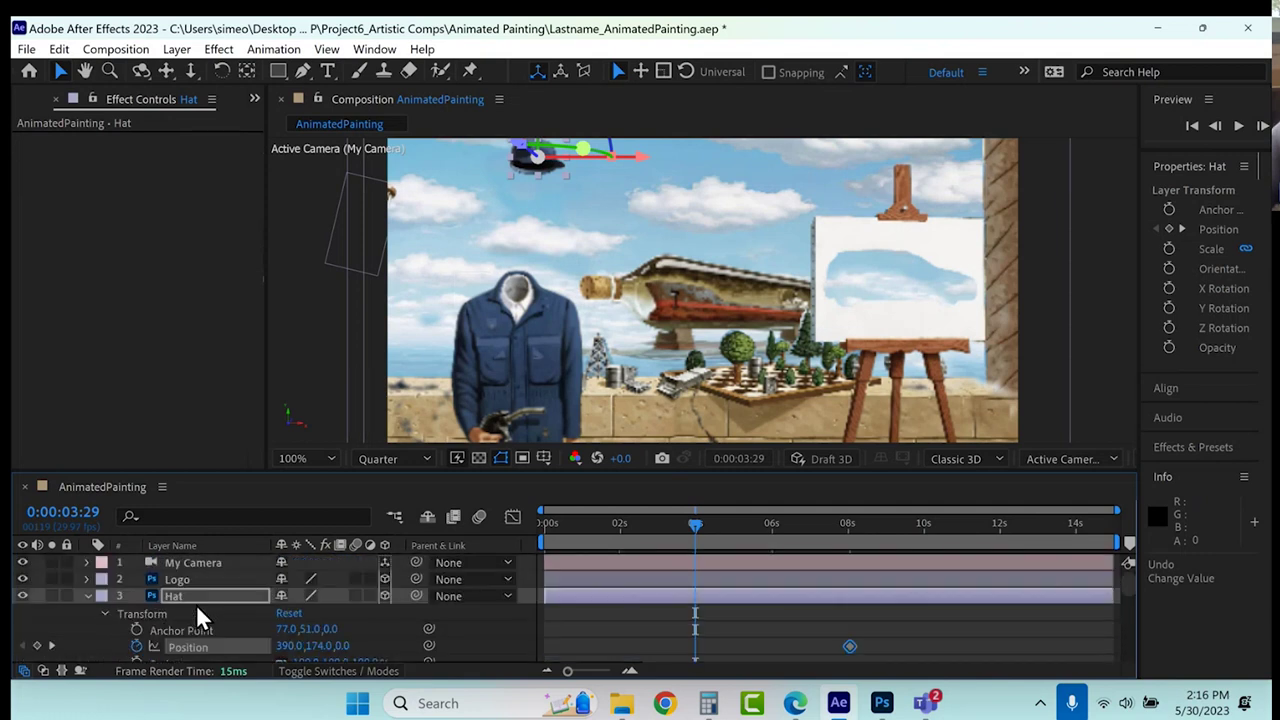
{"action": "left_click", "coordinate": [196, 596]}
{"action": "left_click_drag", "start_coordinate": [318, 646], "coordinate": [30, 646]}
Apply Easy Ease to both hat Position keyframes and collapse the Hat layer.
{"action": "left_click_drag", "start_coordinate": [658, 627], "coordinate": [868, 655]}
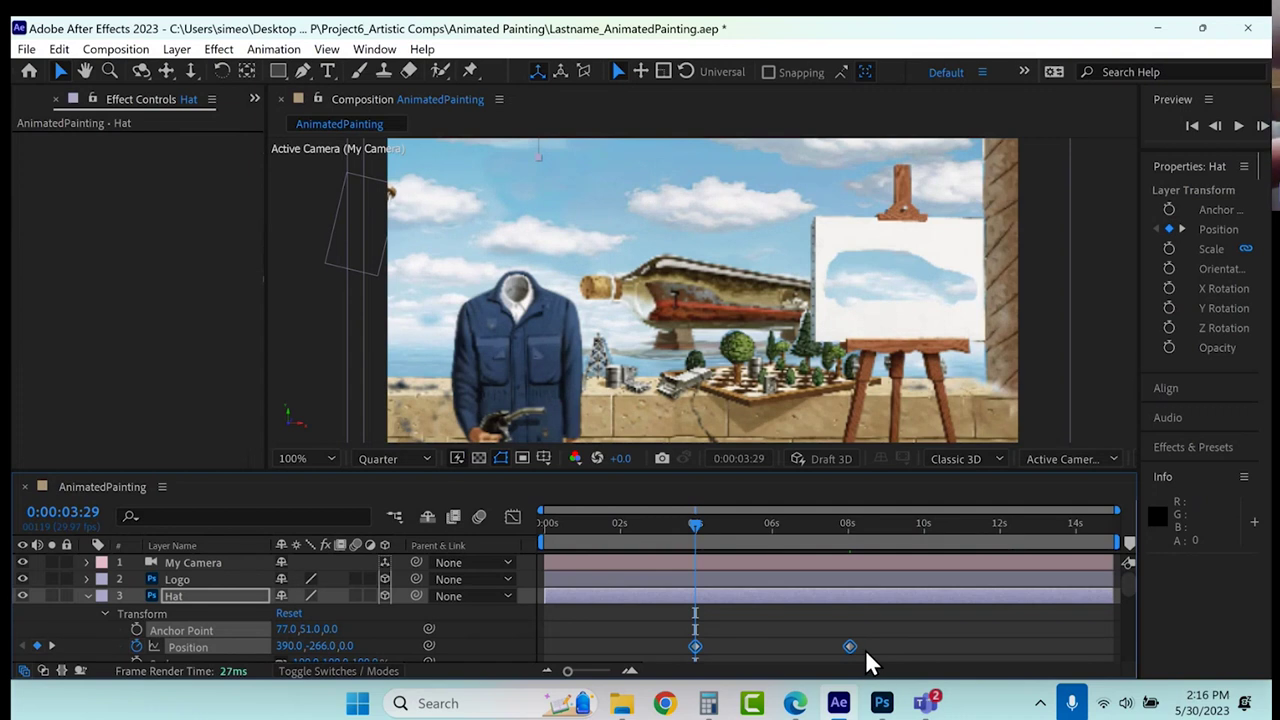
{"action": "key", "text": "F9"}
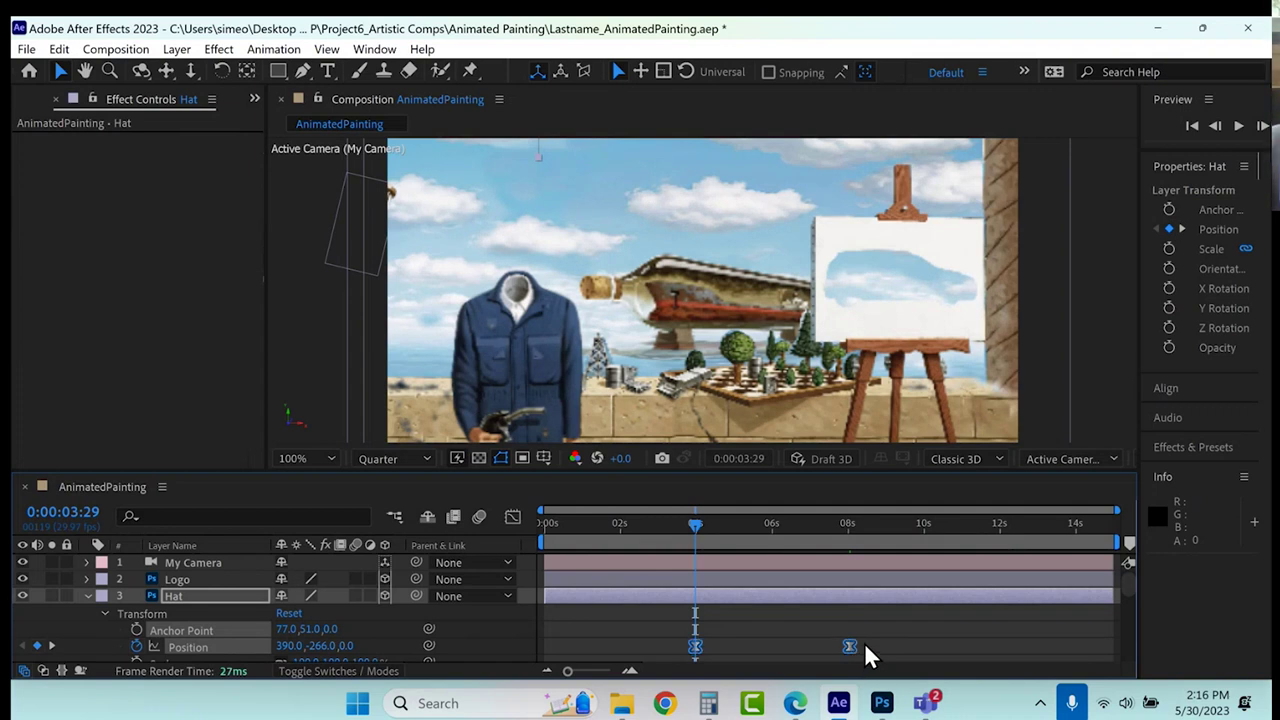
{"action": "left_click", "coordinate": [87, 595]}
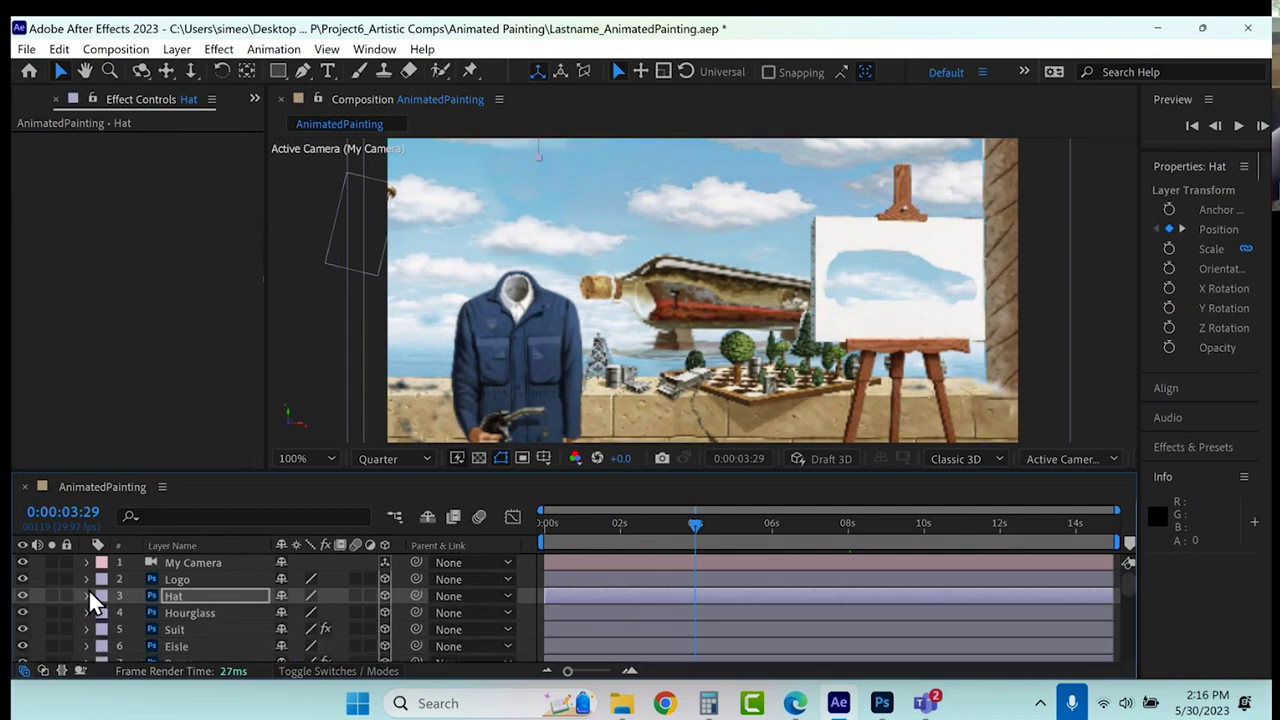
Enable motion blur on Logo, Hat, Suit, Eisle, Pump, Wall, Bottle 2 and Sky layers.
{"action": "mouse_move", "coordinate": [354, 560]}
{"action": "left_mouse_down"}
{"action": "mouse_move", "coordinate": [359, 610]}
{"action": "mouse_move", "coordinate": [355, 576]}
{"action": "left_mouse_up"}
{"action": "left_click", "coordinate": [355, 579]}
{"action": "left_click", "coordinate": [357, 596]}
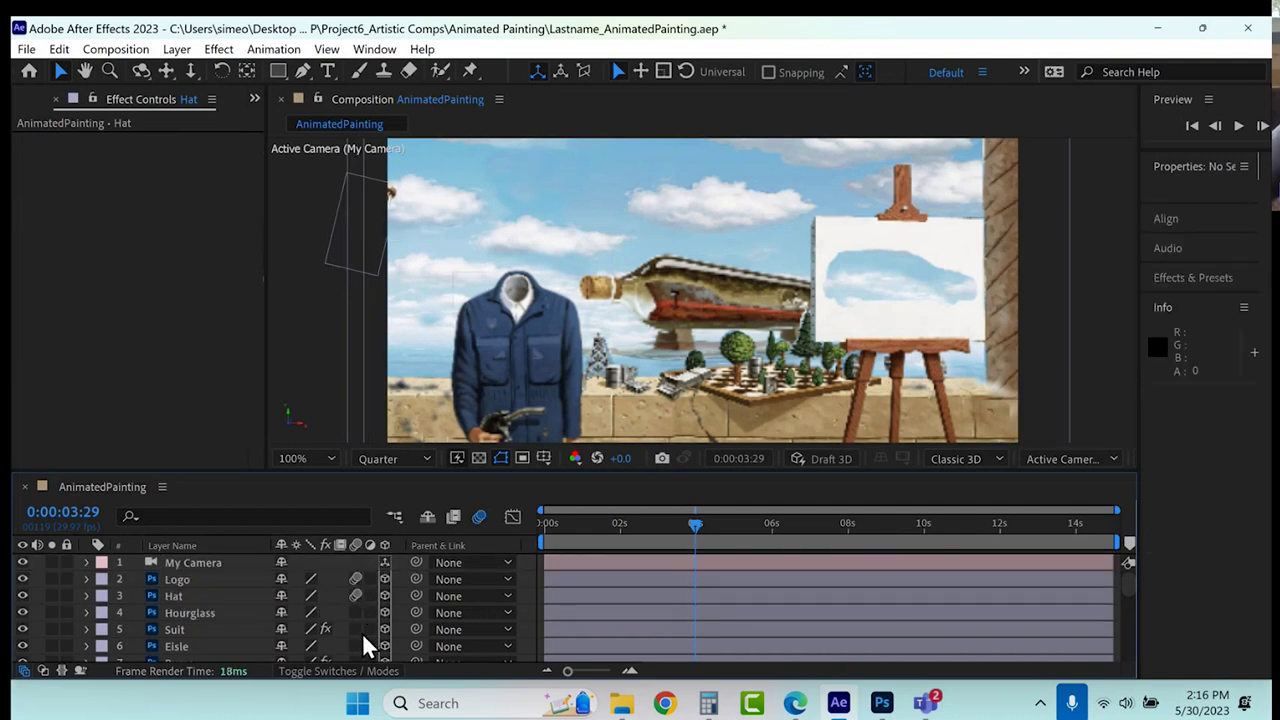
{"action": "left_click", "coordinate": [356, 629]}
{"action": "left_click", "coordinate": [355, 646]}
{"action": "scroll", "coordinate": [353, 611], "scroll_direction": "down", "scroll_amount": 2}
{"action": "left_click", "coordinate": [355, 612]}
{"action": "left_click", "coordinate": [358, 629]}
{"action": "left_click", "coordinate": [359, 646]}
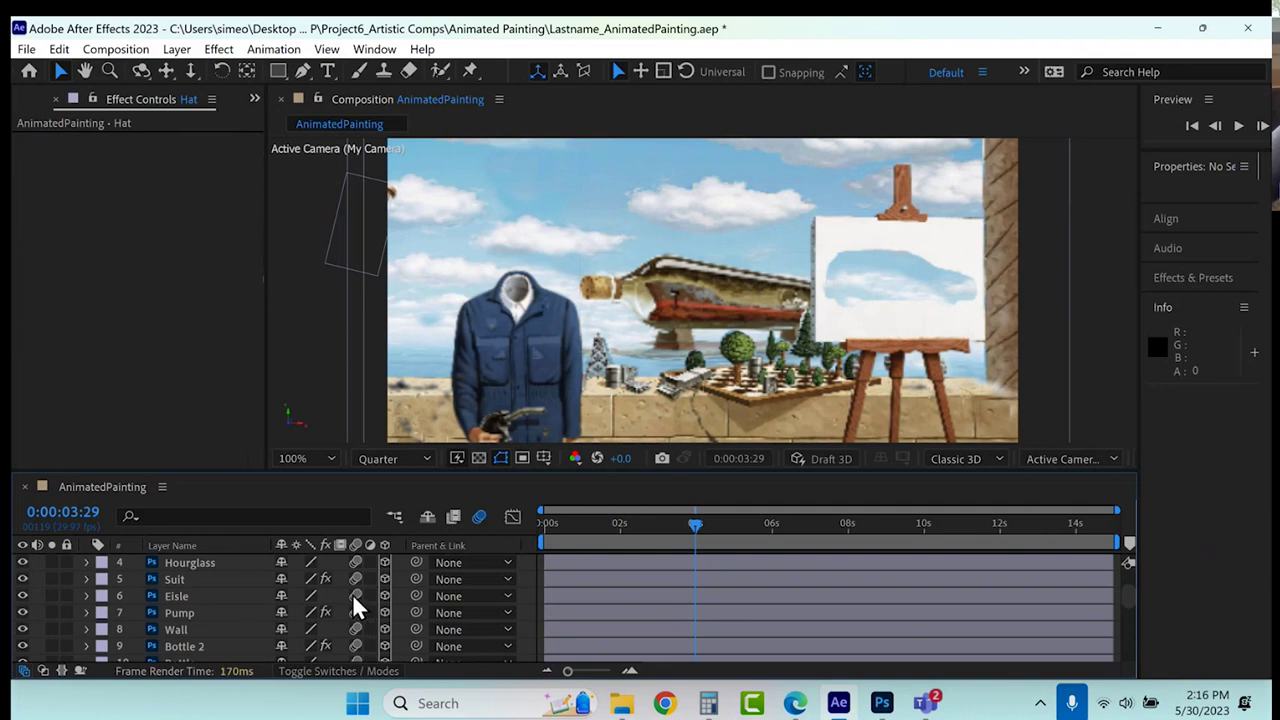
{"action": "scroll", "coordinate": [353, 598], "scroll_direction": "down", "scroll_amount": 4}
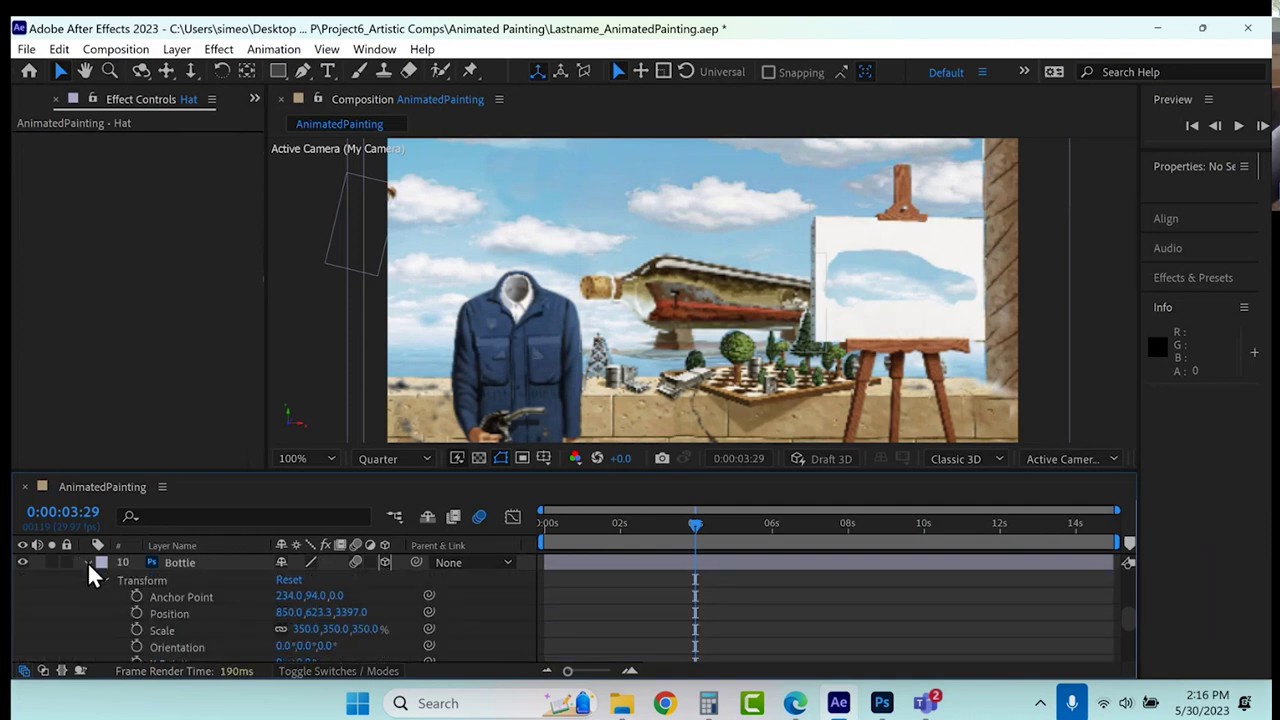
{"action": "left_click", "coordinate": [87, 561]}
{"action": "scroll", "coordinate": [87, 580], "scroll_direction": "up", "scroll_amount": 2}
{"action": "left_click", "coordinate": [357, 636]}
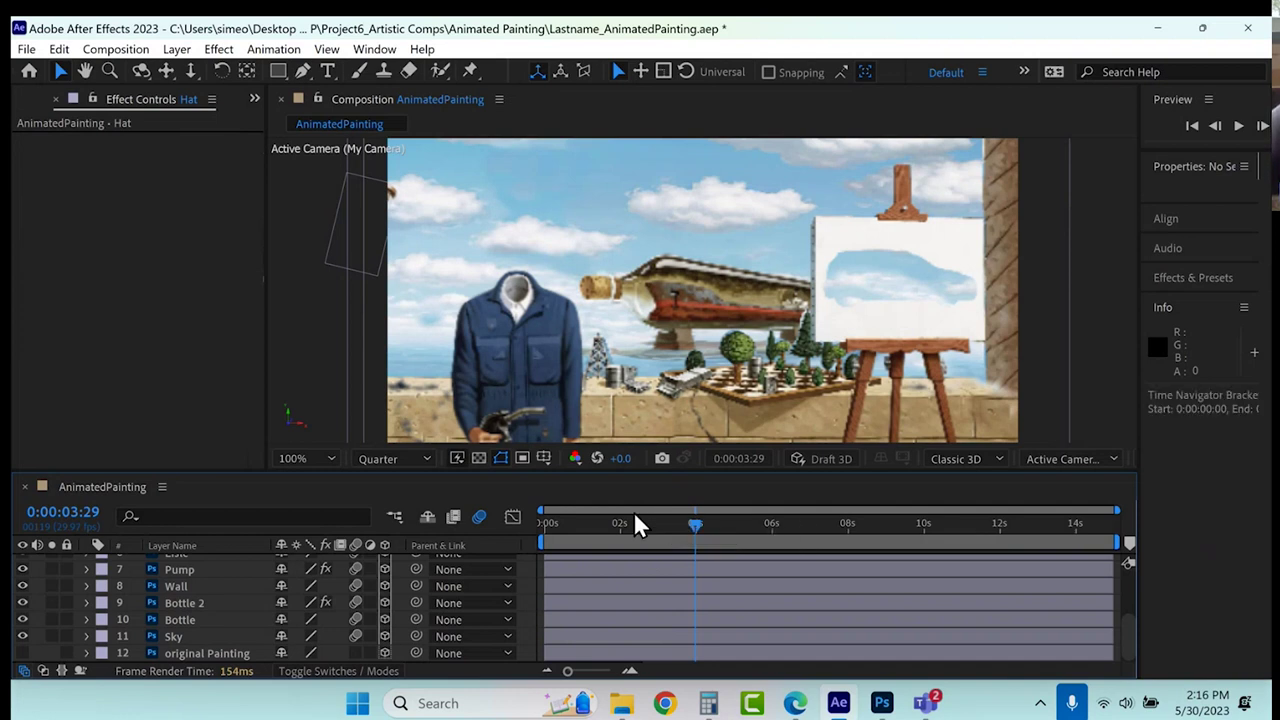
At frame 0, move the Logo layer to 948.5,518.5 over the bottle ship.
{"action": "left_click_drag", "start_coordinate": [576, 521], "coordinate": [532, 522]}
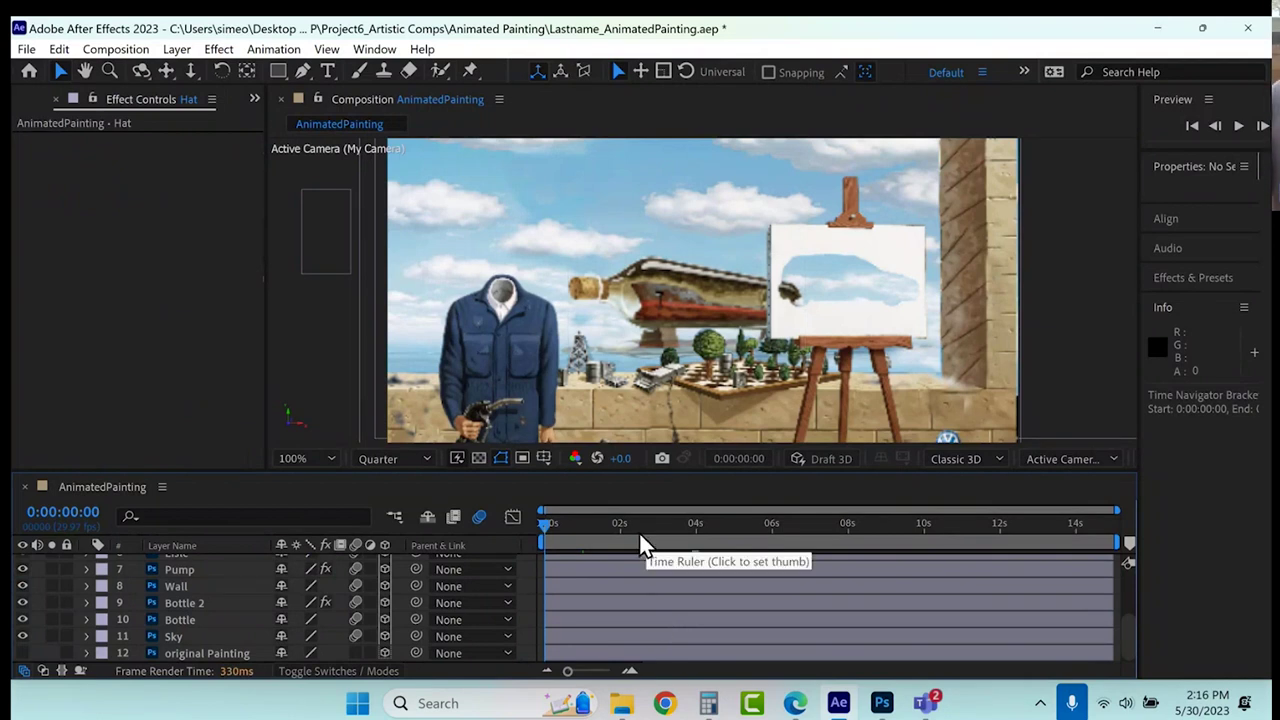
{"action": "scroll", "coordinate": [210, 593], "scroll_direction": "up", "scroll_amount": 3}
{"action": "left_click", "coordinate": [205, 581]}
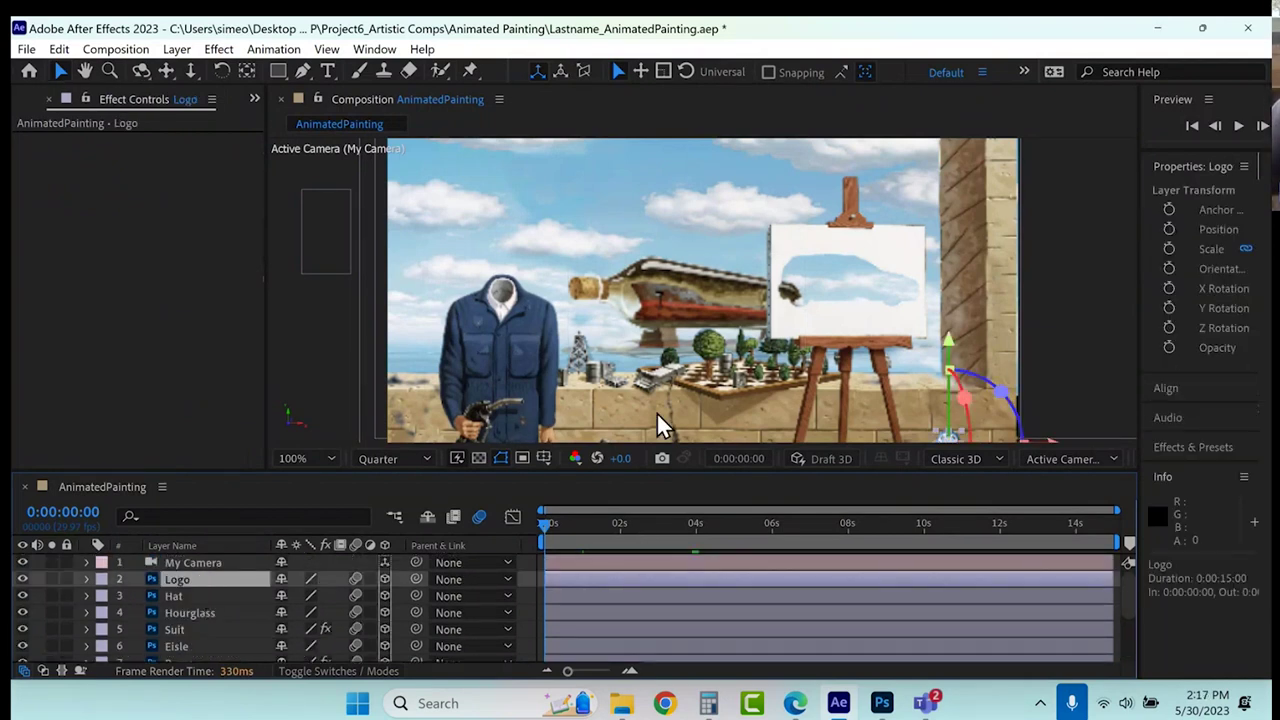
{"action": "left_click_drag", "start_coordinate": [950, 345], "coordinate": [938, 245]}
{"action": "left_click_drag", "start_coordinate": [948, 293], "coordinate": [953, 335]}
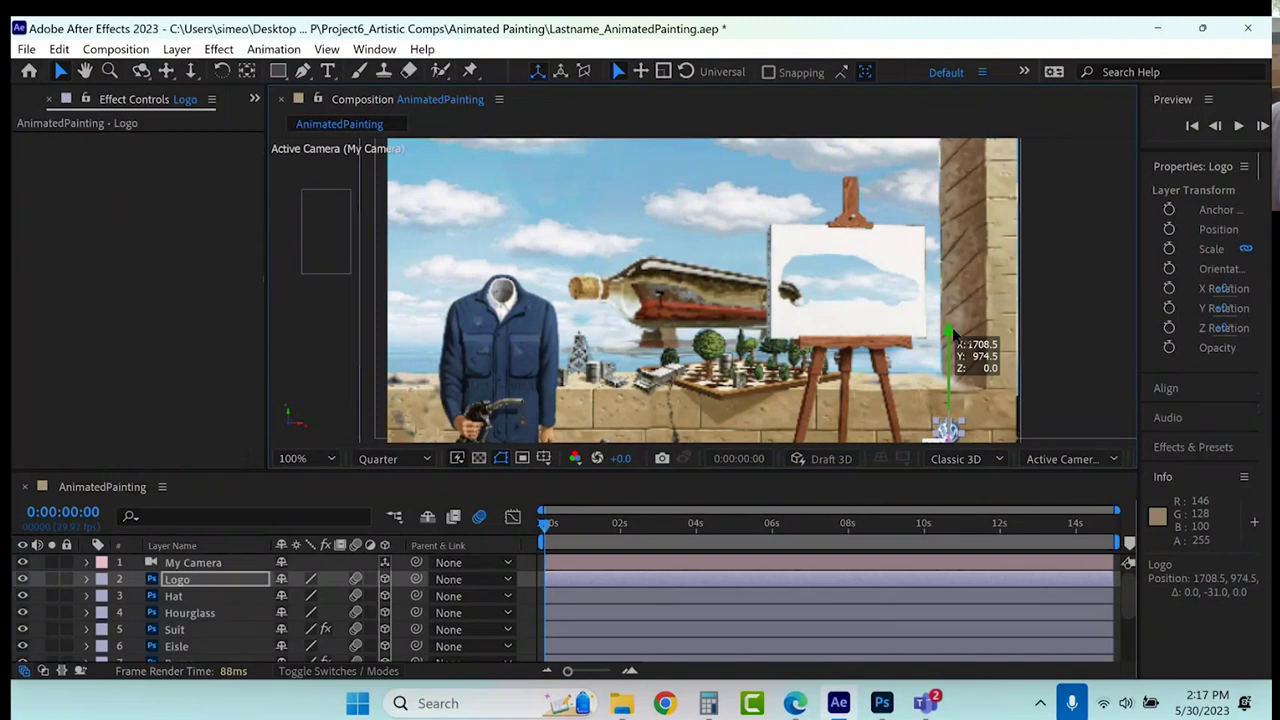
{"action": "left_click_drag", "start_coordinate": [955, 335], "coordinate": [954, 328]}
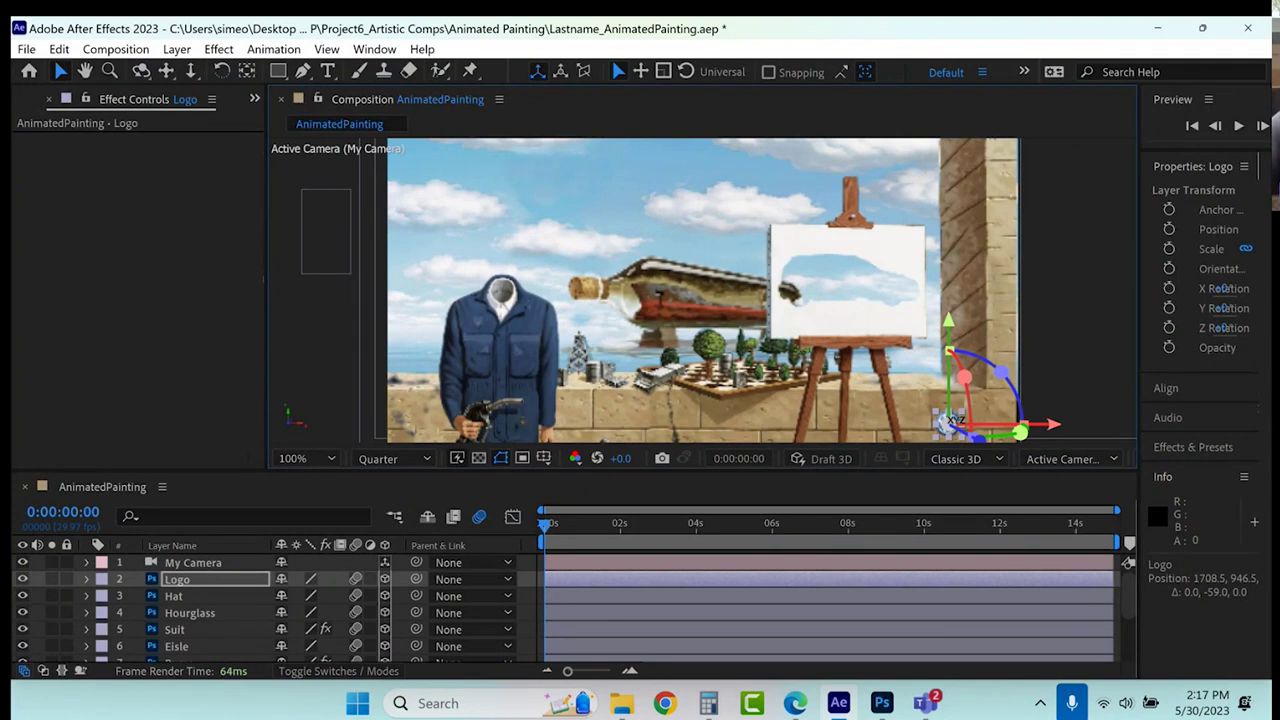
{"action": "left_click_drag", "start_coordinate": [1052, 425], "coordinate": [808, 434]}
{"action": "scroll", "coordinate": [708, 343], "scroll_direction": "up", "scroll_amount": 2}
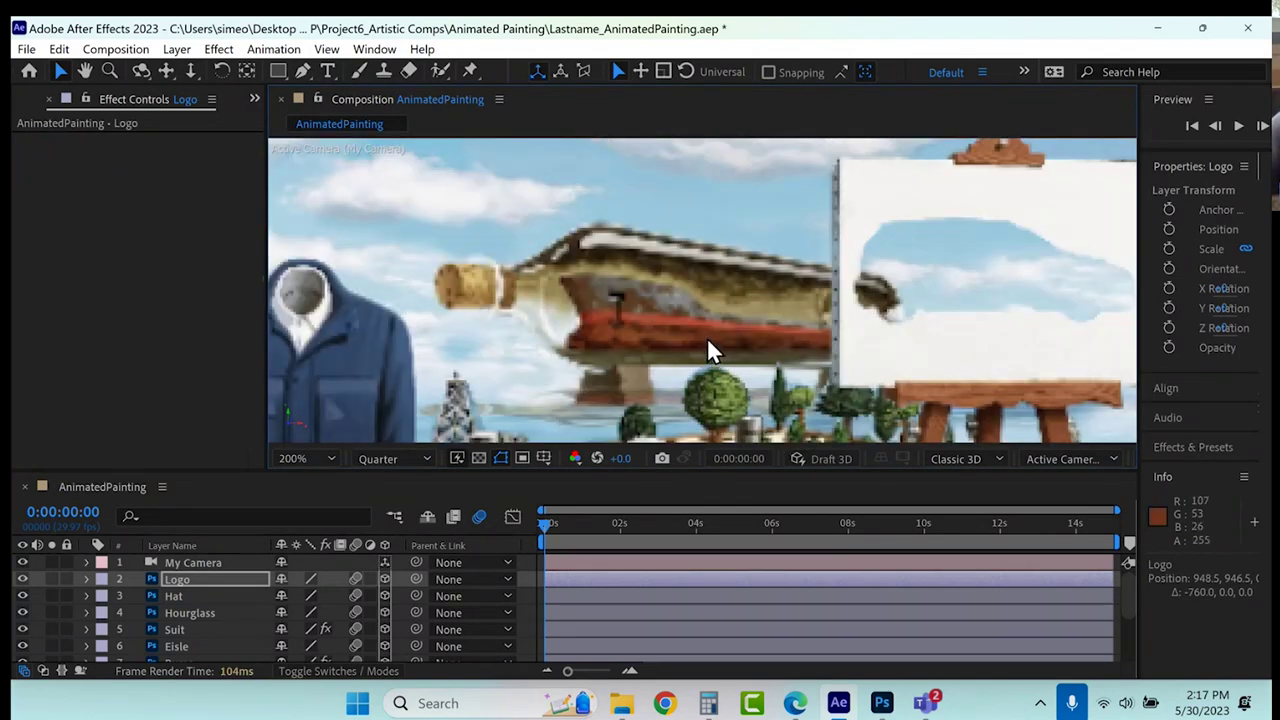
{"action": "scroll", "coordinate": [704, 338], "scroll_direction": "down", "scroll_amount": 2}
{"action": "left_click_drag", "start_coordinate": [701, 320], "coordinate": [686, 187]}
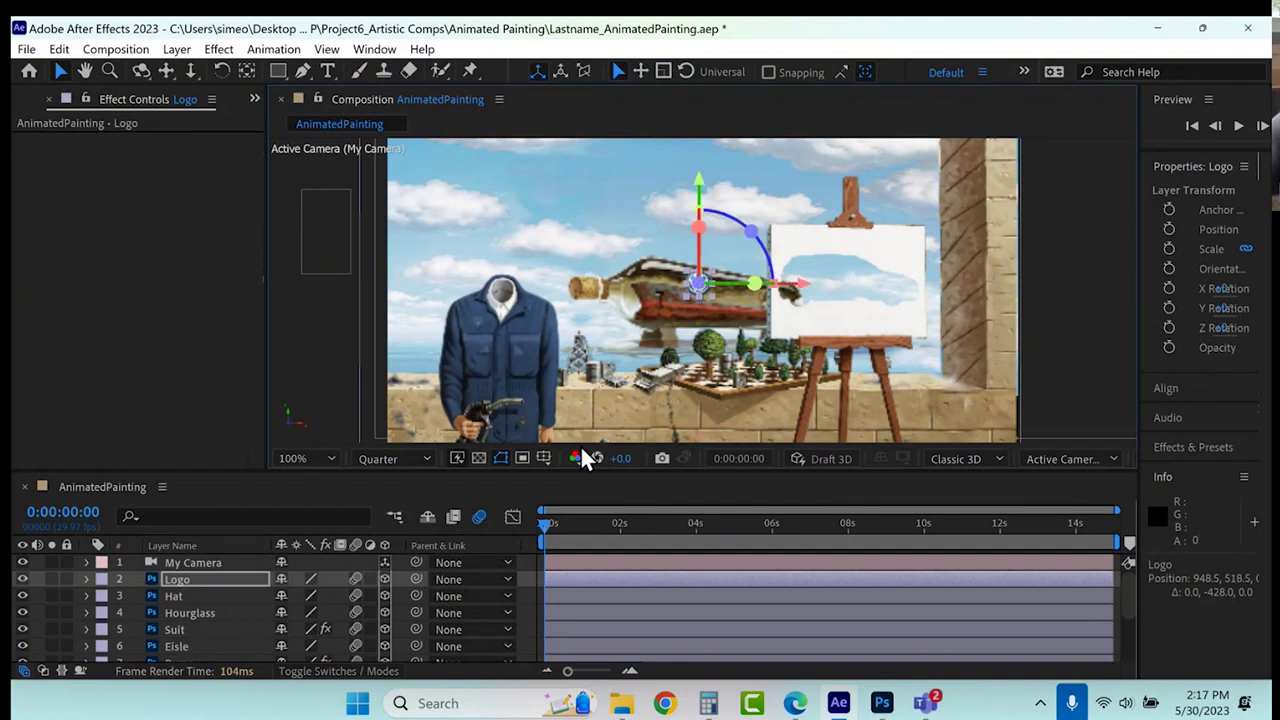
Turn on Title/Action Safe guides and nudge the logo slightly left and down.
{"action": "left_click", "coordinate": [544, 458]}
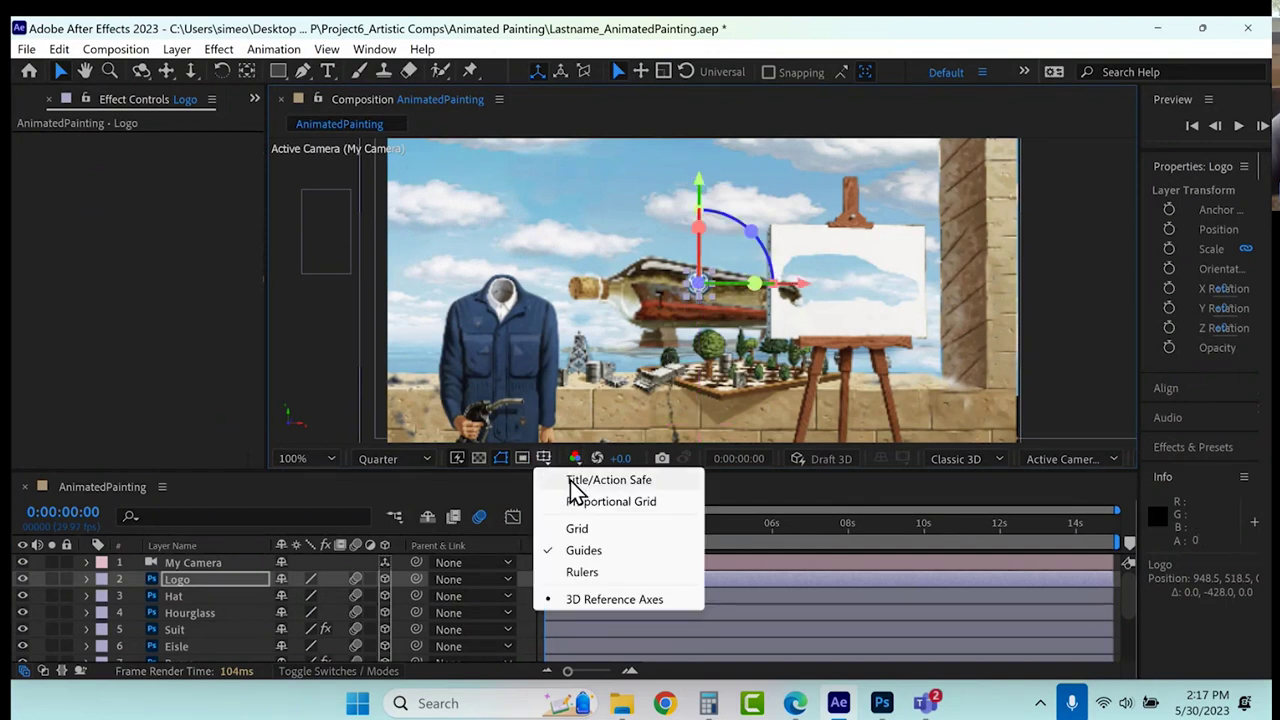
{"action": "left_click", "coordinate": [568, 480]}
{"action": "left_click_drag", "start_coordinate": [799, 289], "coordinate": [791, 290]}
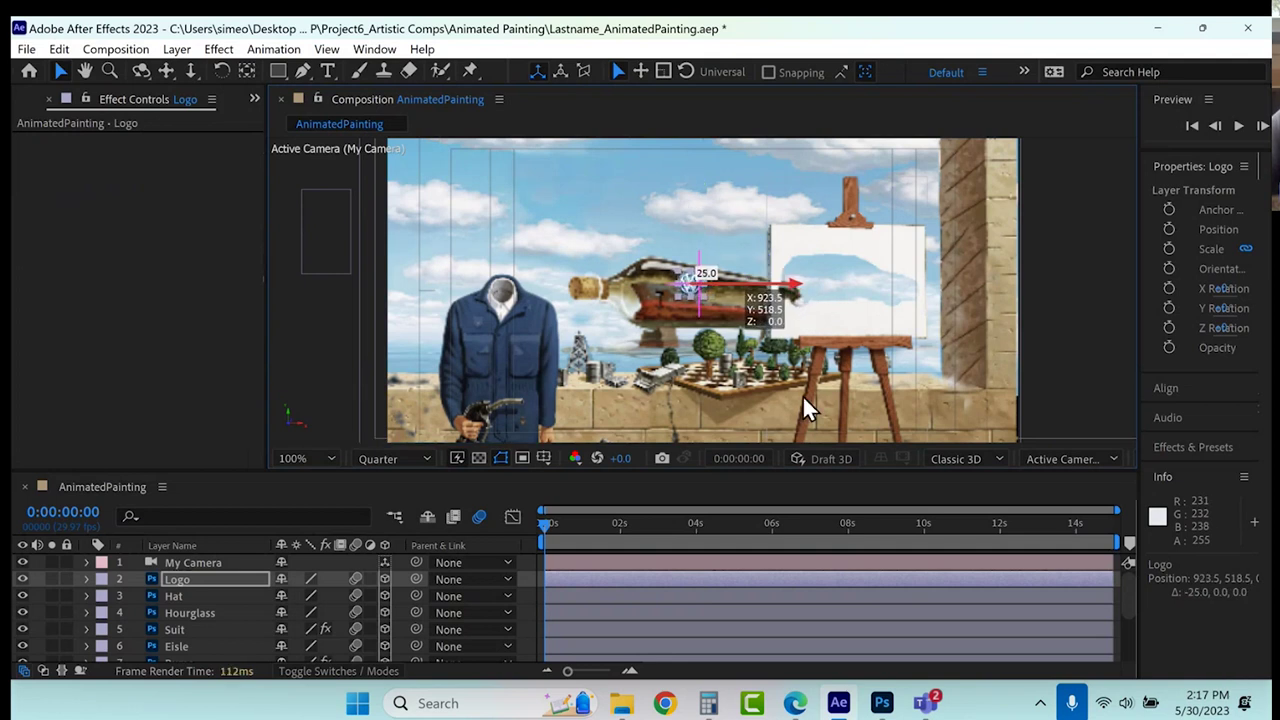
{"action": "left_click_drag", "start_coordinate": [689, 186], "coordinate": [691, 196]}
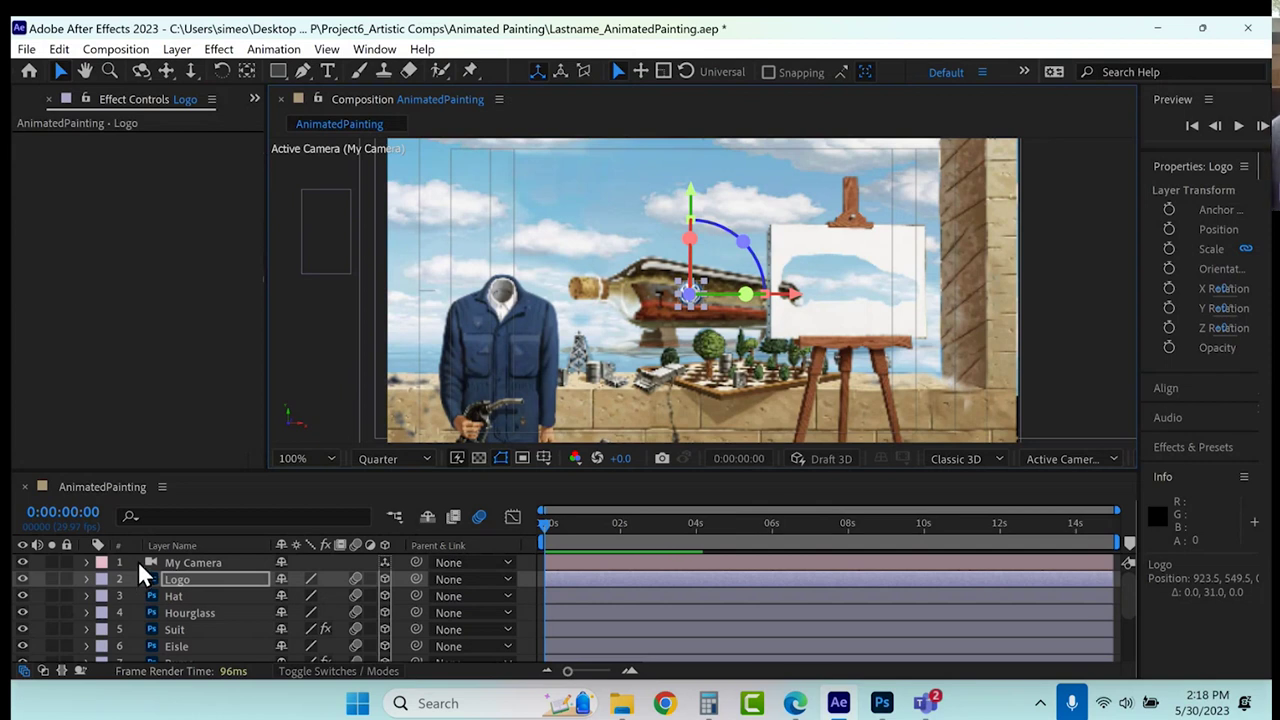
Scale the Logo layer up to 357% and switch the preview resolution to Full.
{"action": "left_click", "coordinate": [86, 579]}
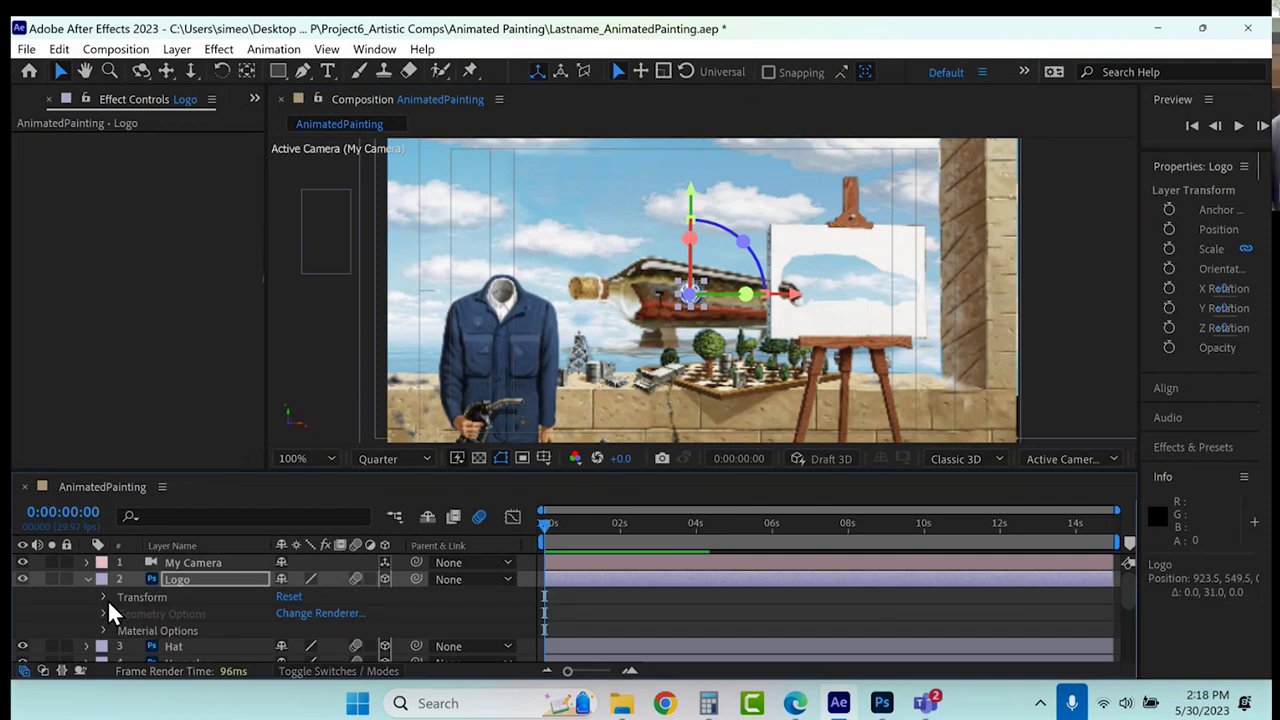
{"action": "left_click", "coordinate": [103, 597]}
{"action": "left_click_drag", "start_coordinate": [305, 612], "coordinate": [560, 605]}
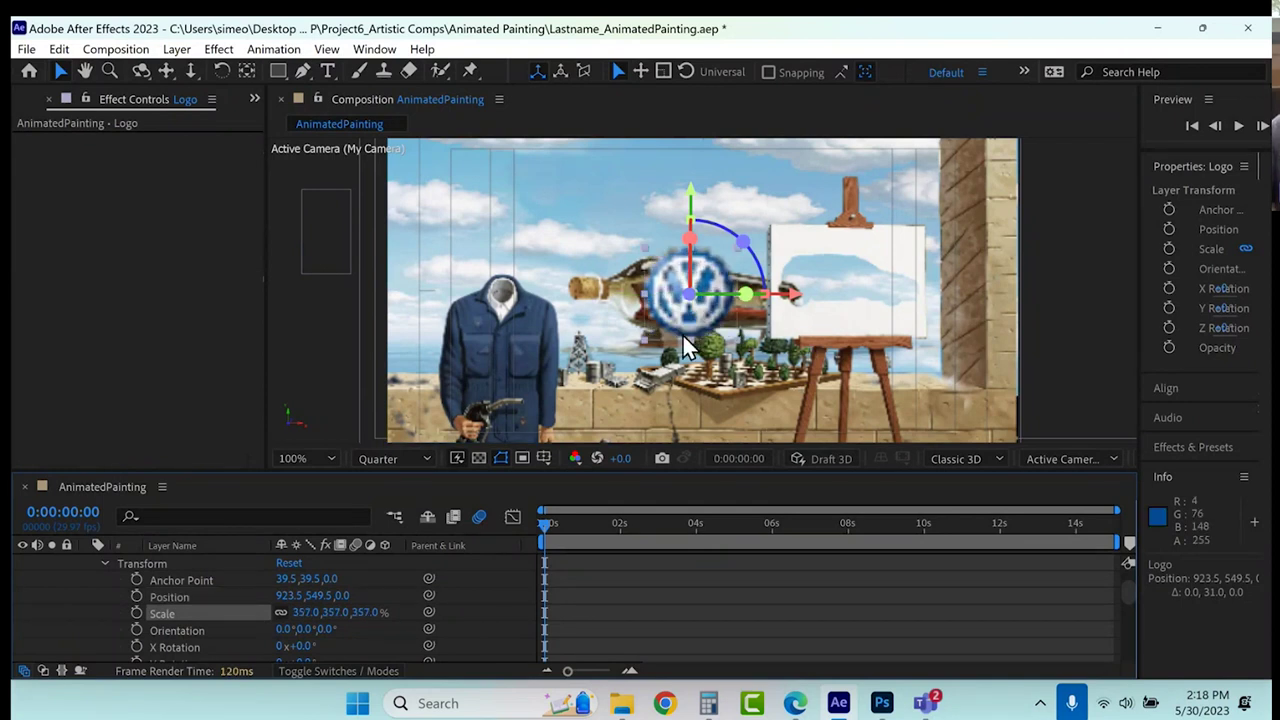
{"action": "left_click", "coordinate": [424, 455]}
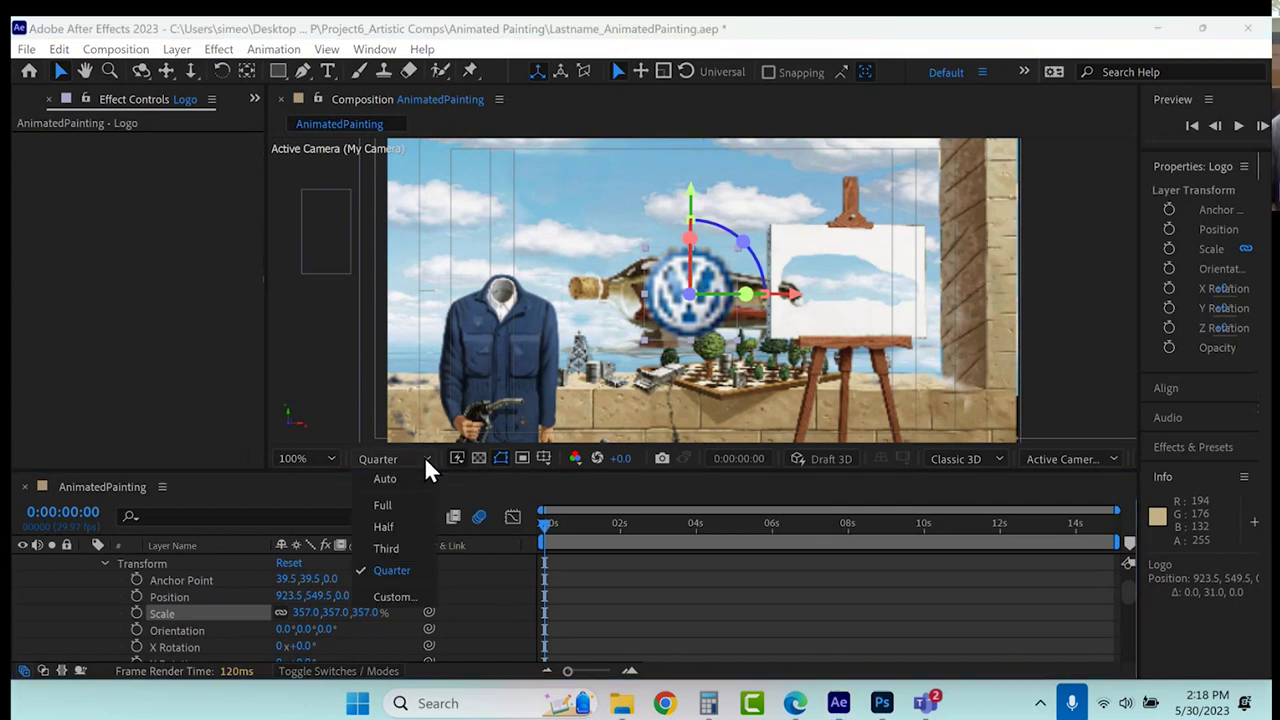
{"action": "left_click", "coordinate": [409, 505]}
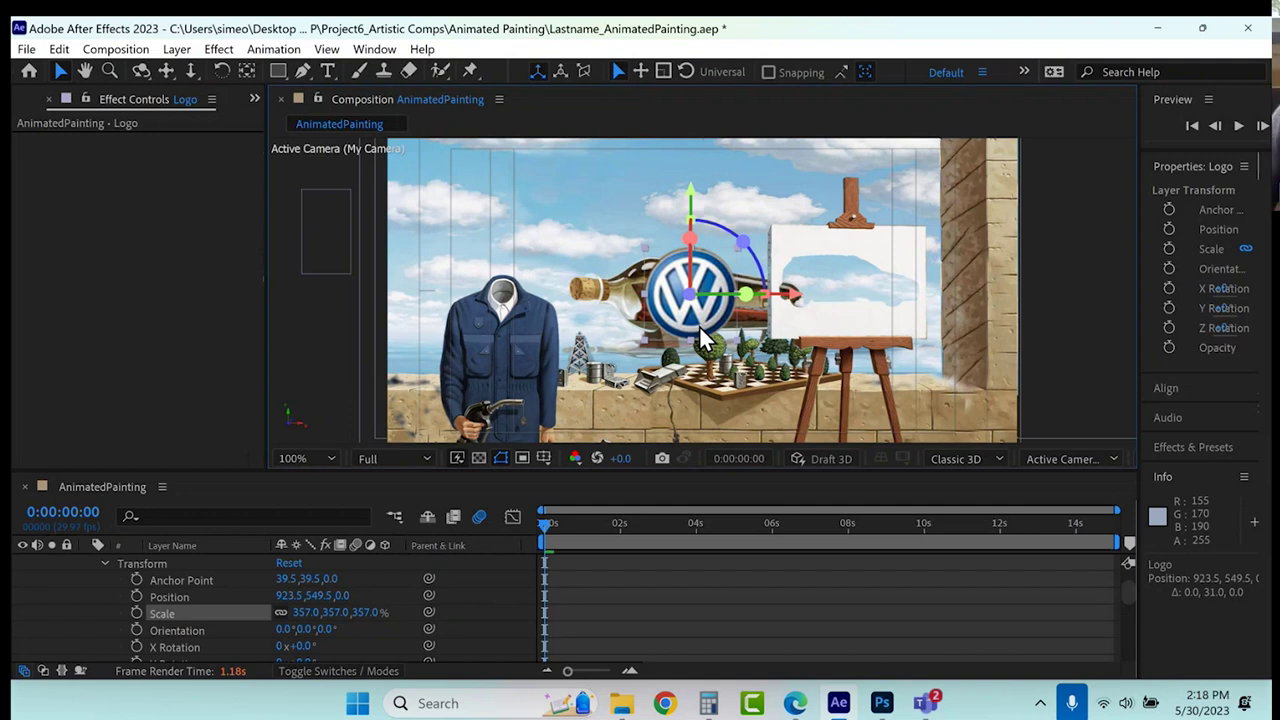
Keyframe the logo's Position at 3:28 and Y Rotation at 4:29, then raise it to 923.5,37.5 at 0:00.
{"action": "left_click", "coordinate": [694, 522]}
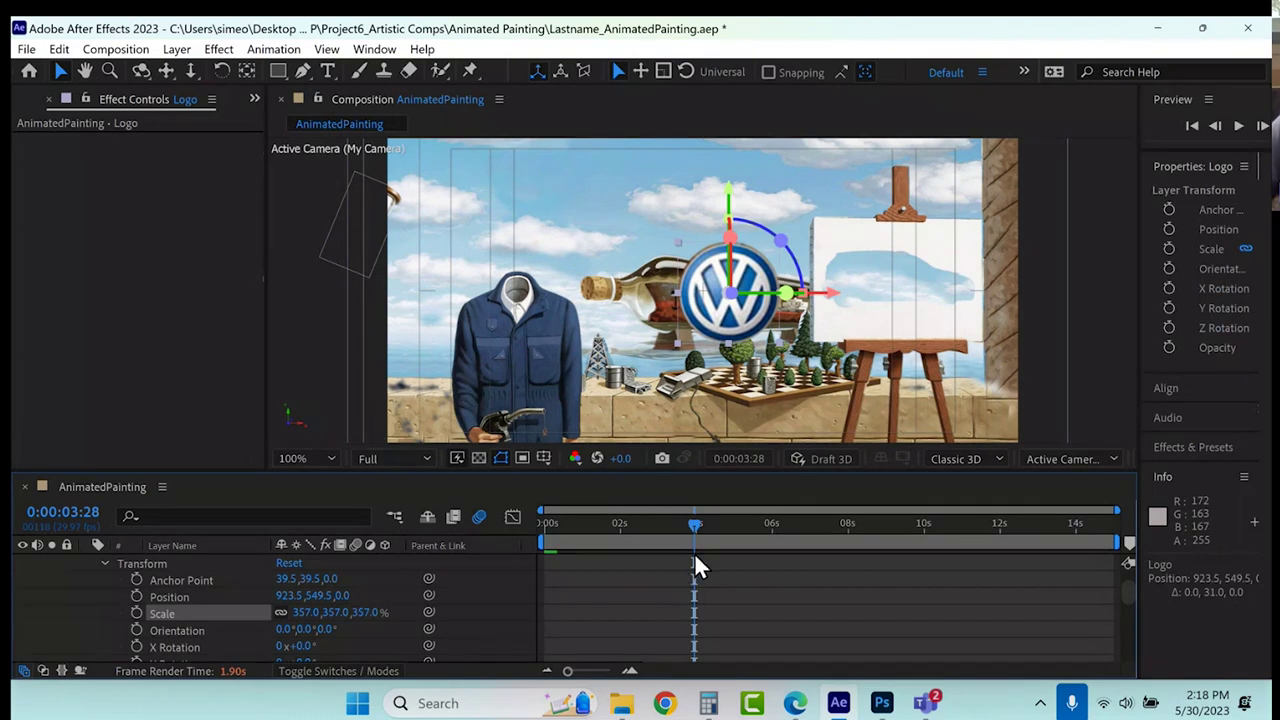
{"action": "left_click", "coordinate": [136, 596]}
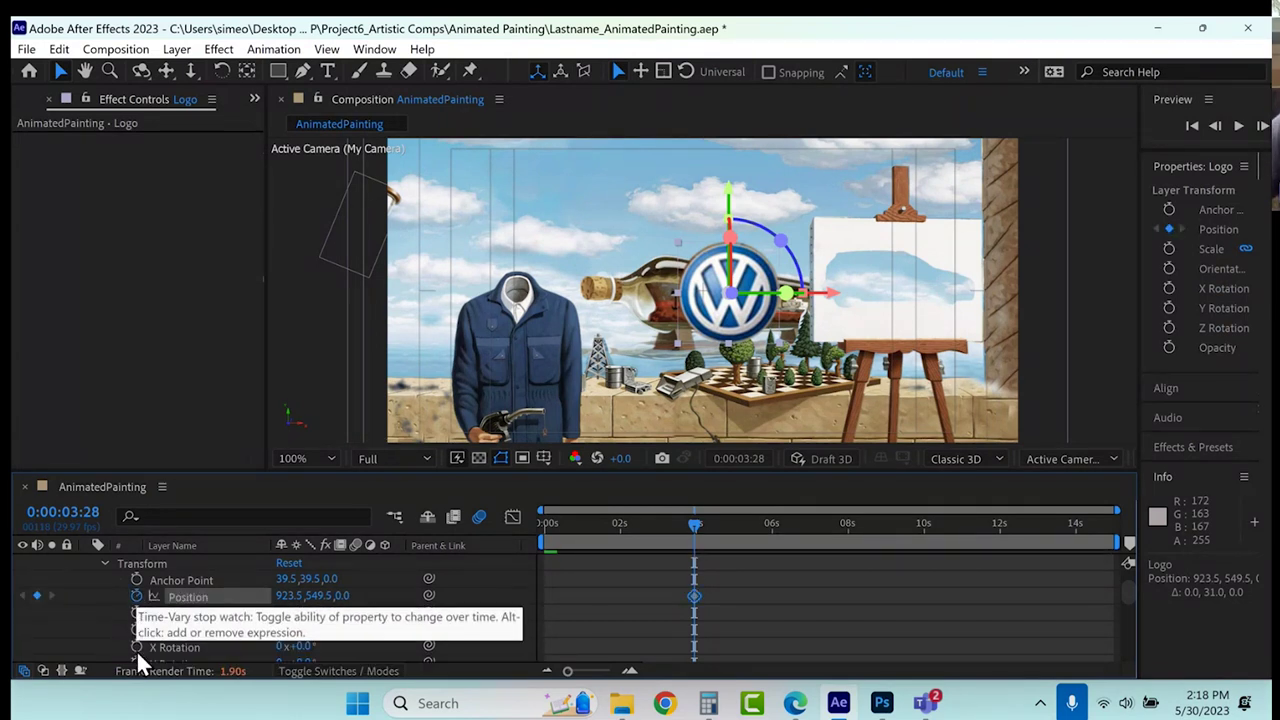
{"action": "scroll", "coordinate": [91, 607], "scroll_direction": "down", "scroll_amount": 2}
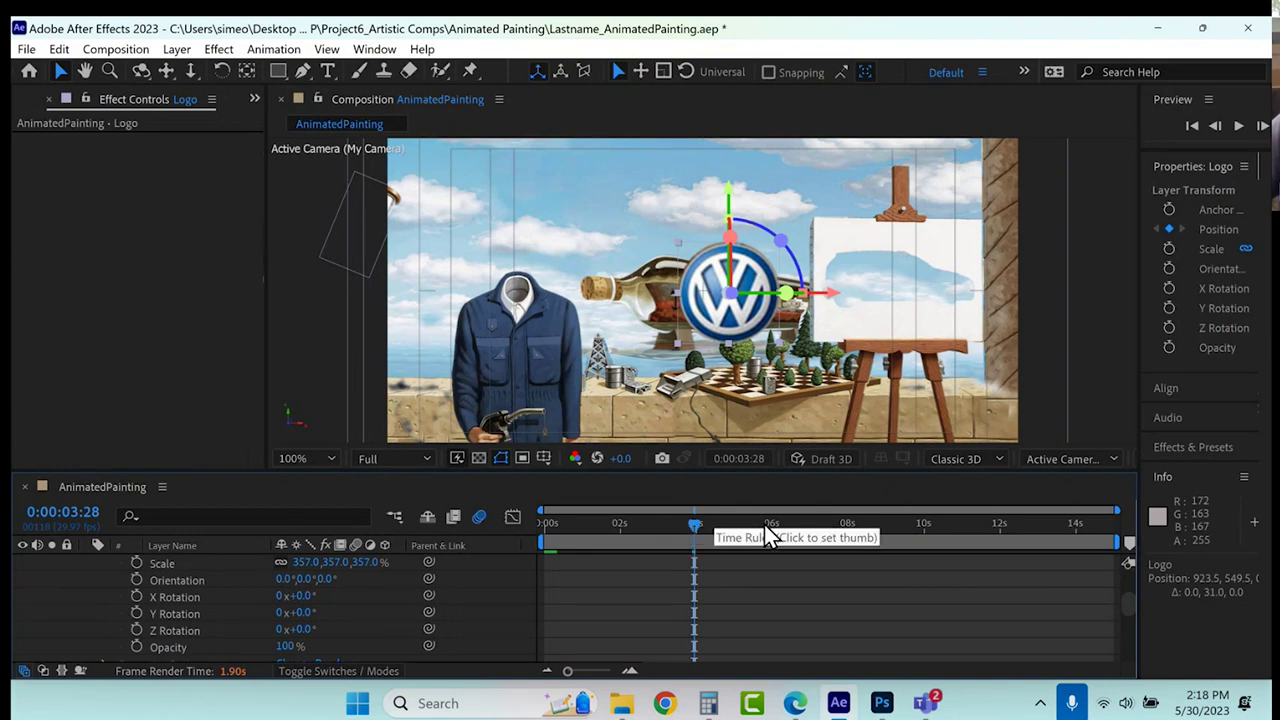
{"action": "left_click", "coordinate": [733, 522]}
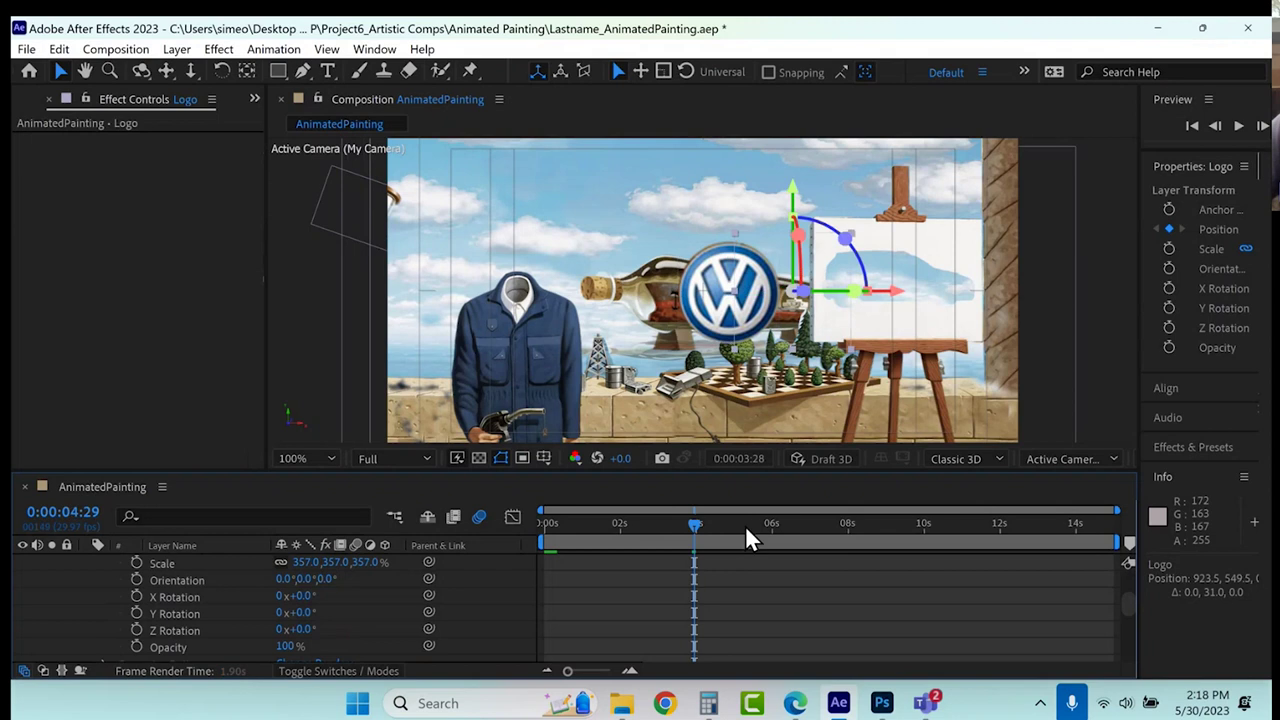
{"action": "left_click", "coordinate": [136, 613]}
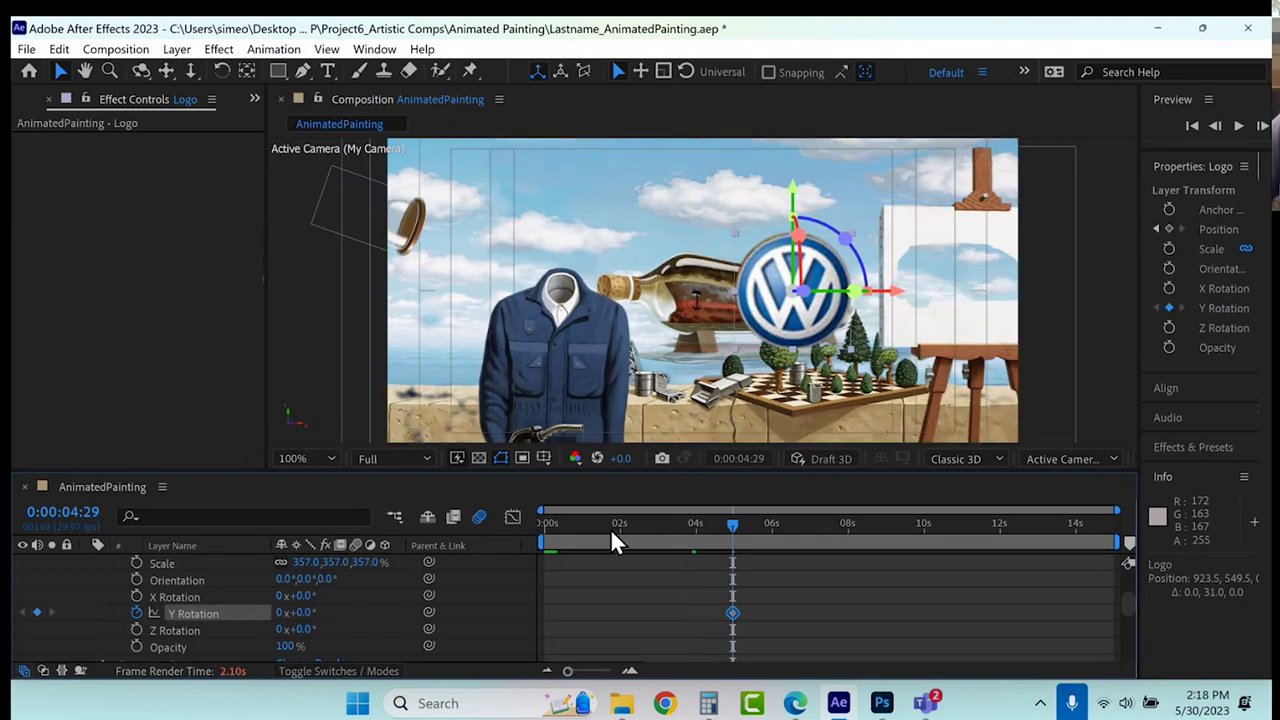
{"action": "left_click_drag", "start_coordinate": [590, 523], "coordinate": [514, 518]}
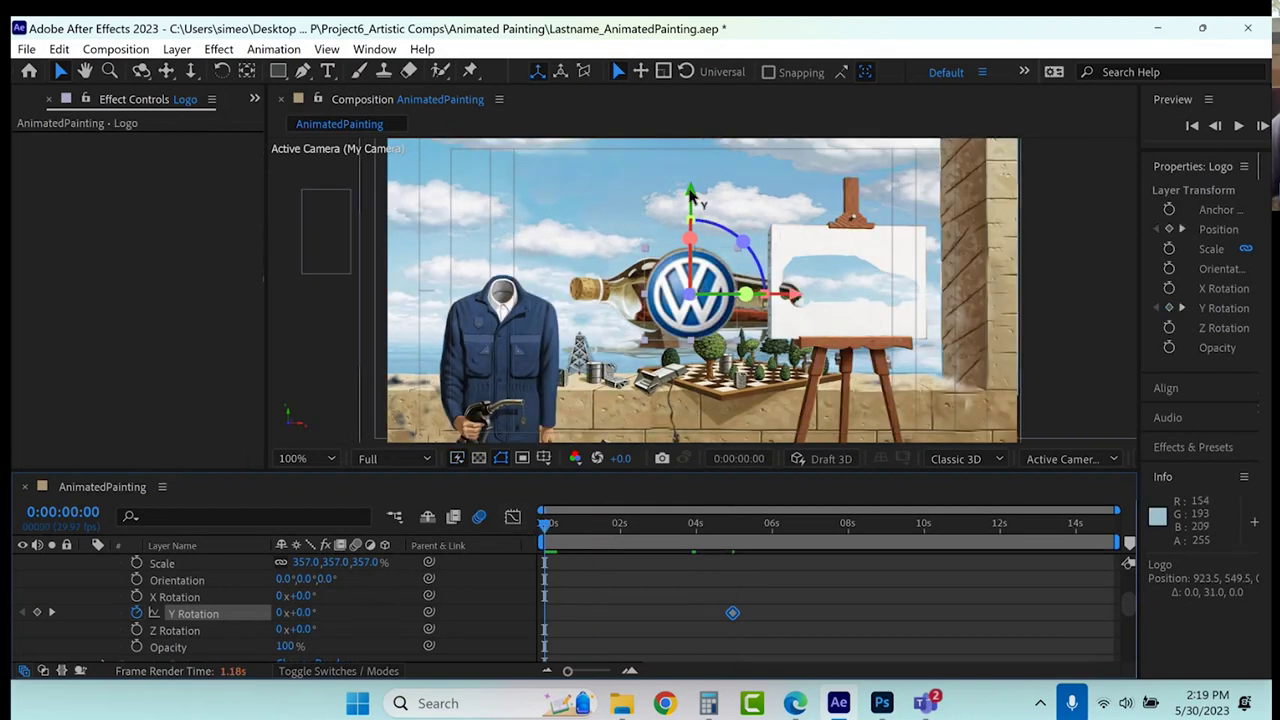
{"action": "left_click_drag", "start_coordinate": [690, 160], "coordinate": [680, 40]}
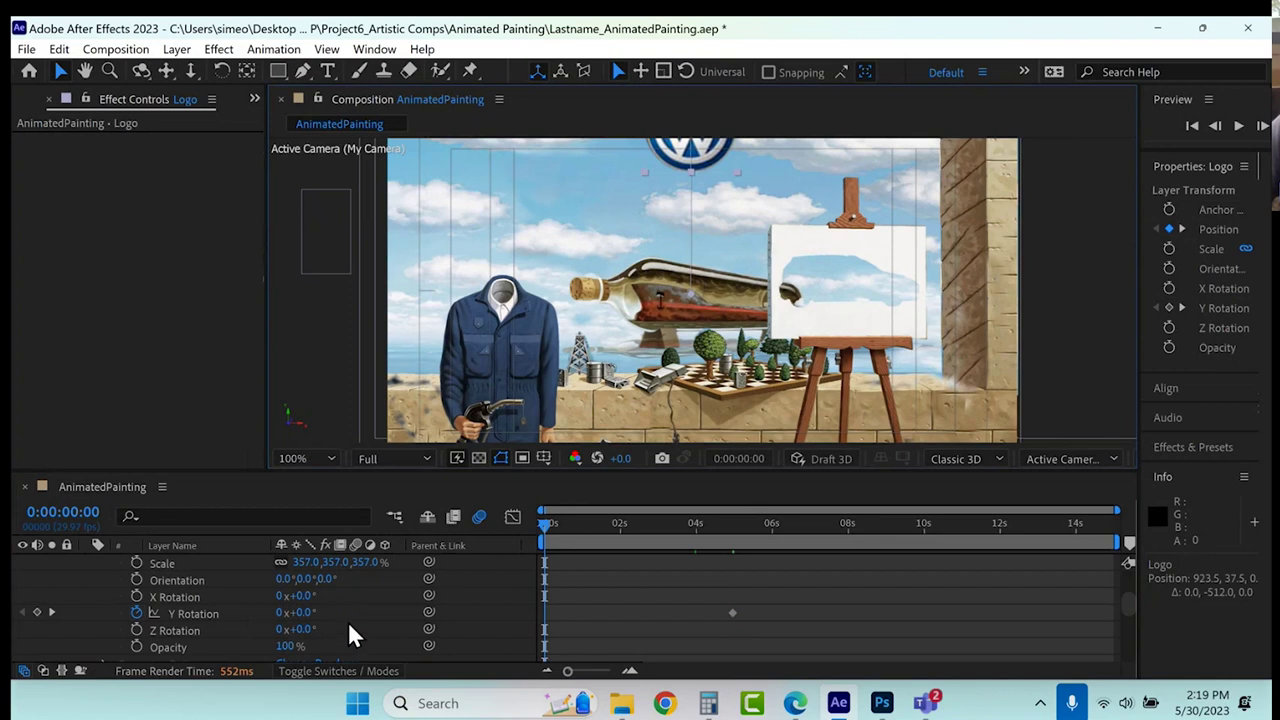
Move the logo's starting position below the painting, to 923.5,1272.5 at 0:00, with the viewer set to fit.
{"action": "scroll", "coordinate": [348, 621], "scroll_direction": "up", "scroll_amount": 1}
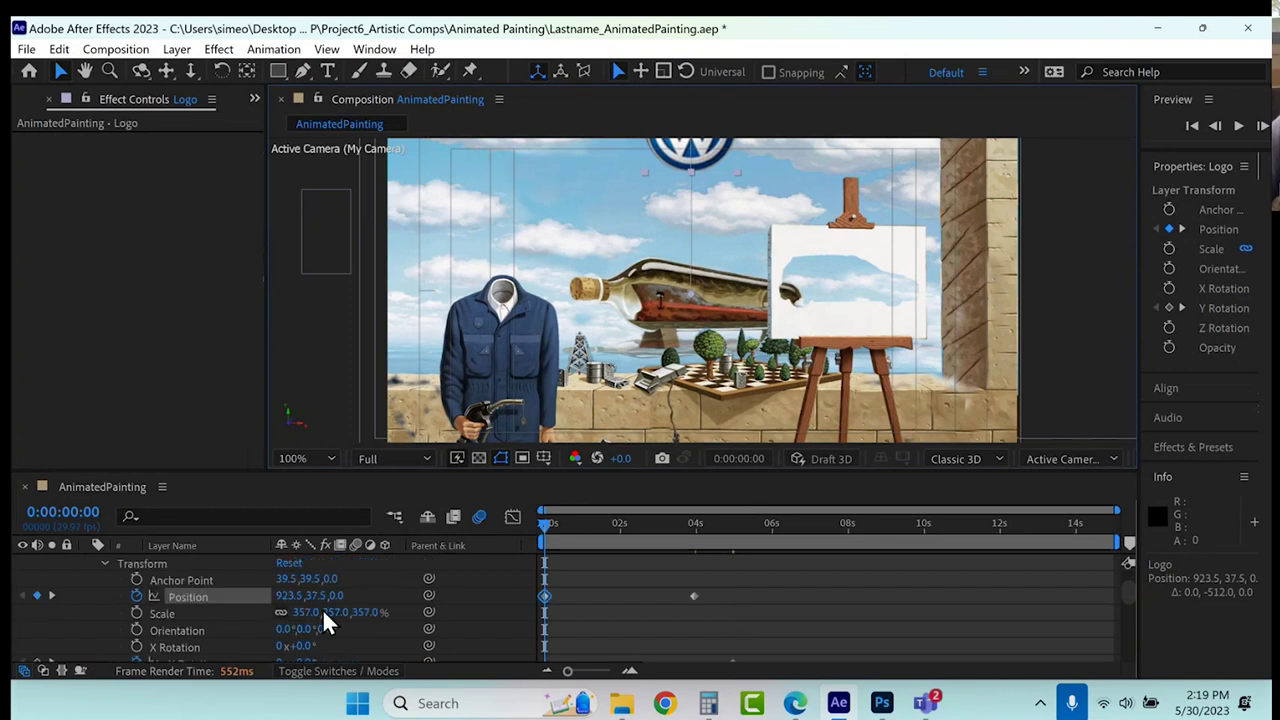
{"action": "left_click_drag", "start_coordinate": [318, 595], "coordinate": [944, 670]}
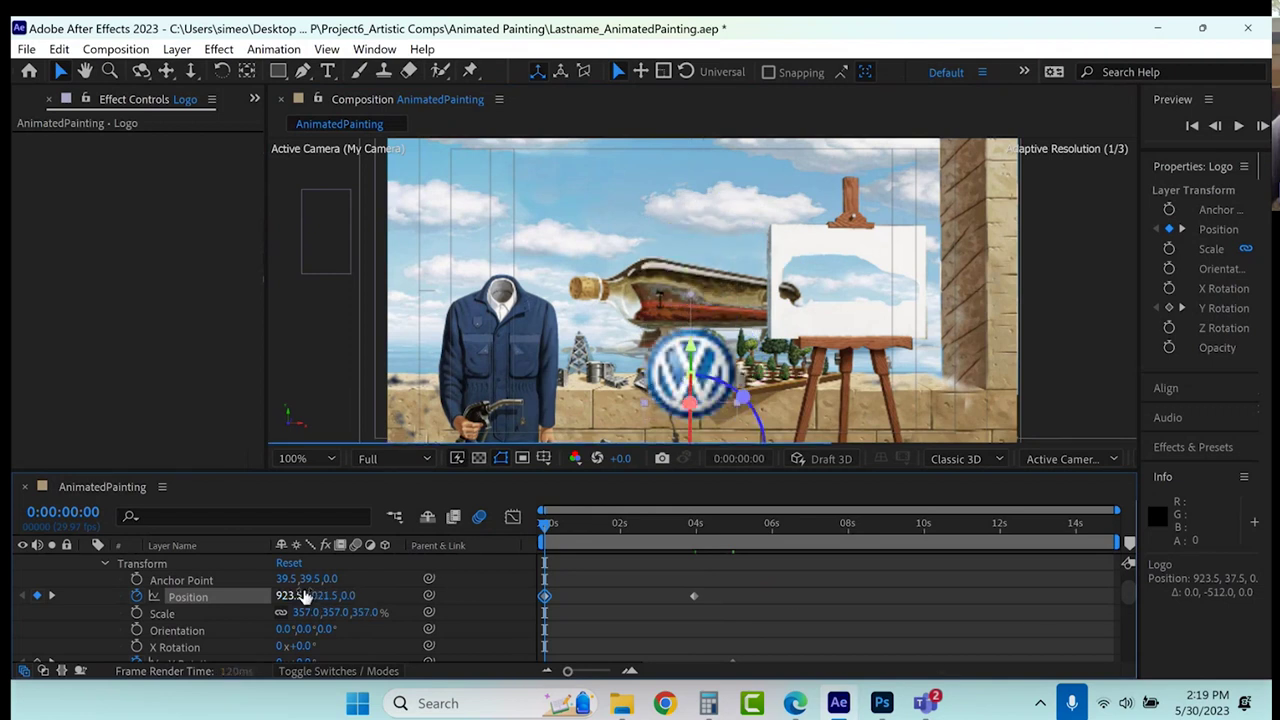
{"action": "left_click_drag", "start_coordinate": [318, 596], "coordinate": [394, 519]}
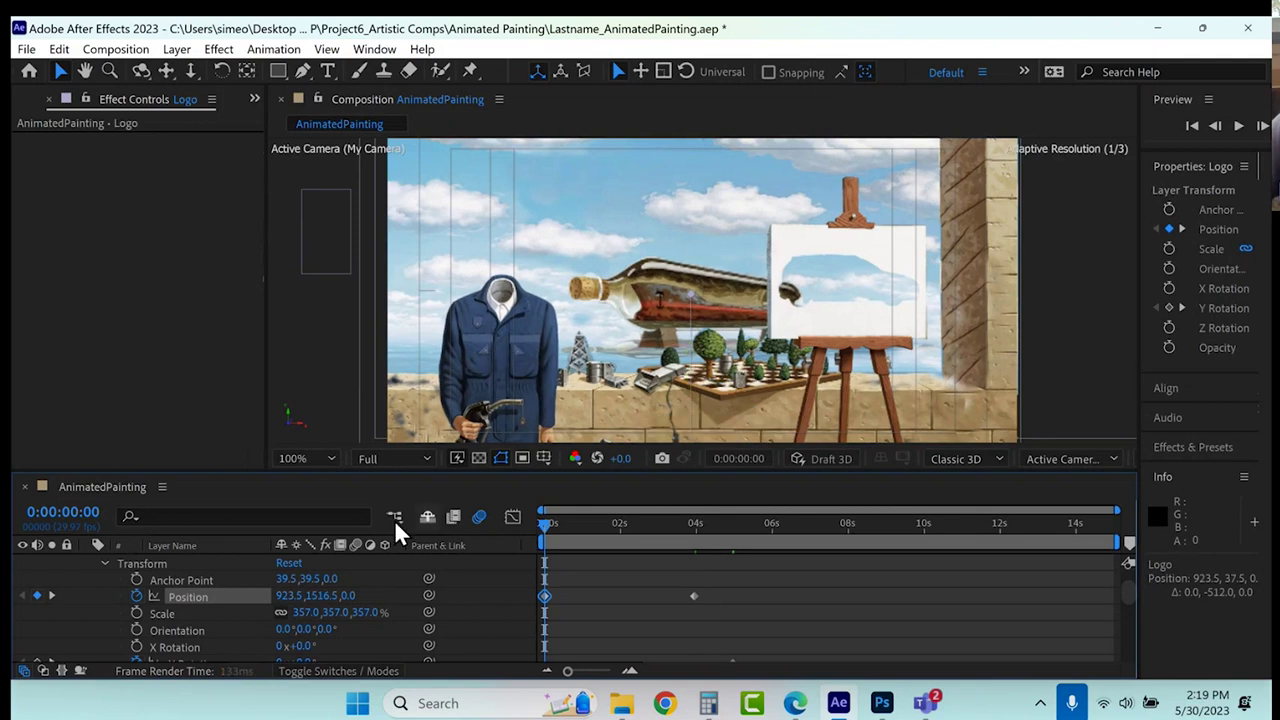
{"action": "left_click", "coordinate": [316, 456]}
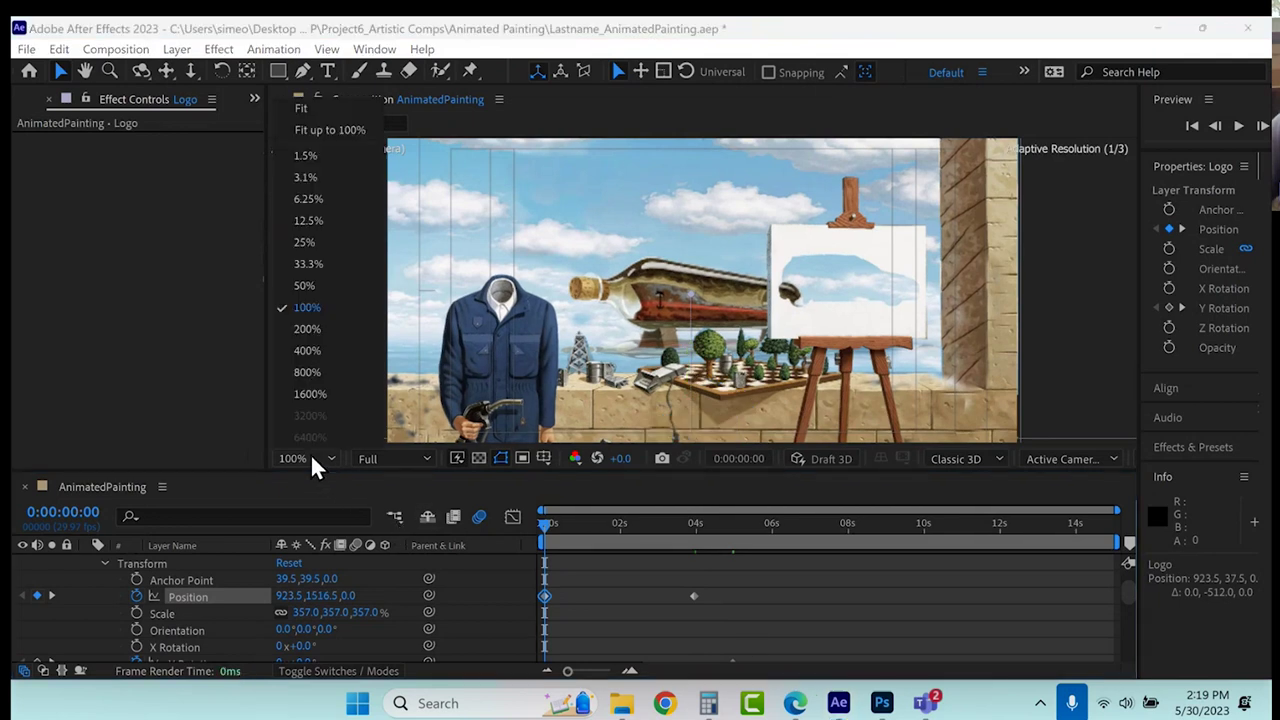
{"action": "left_click", "coordinate": [305, 110]}
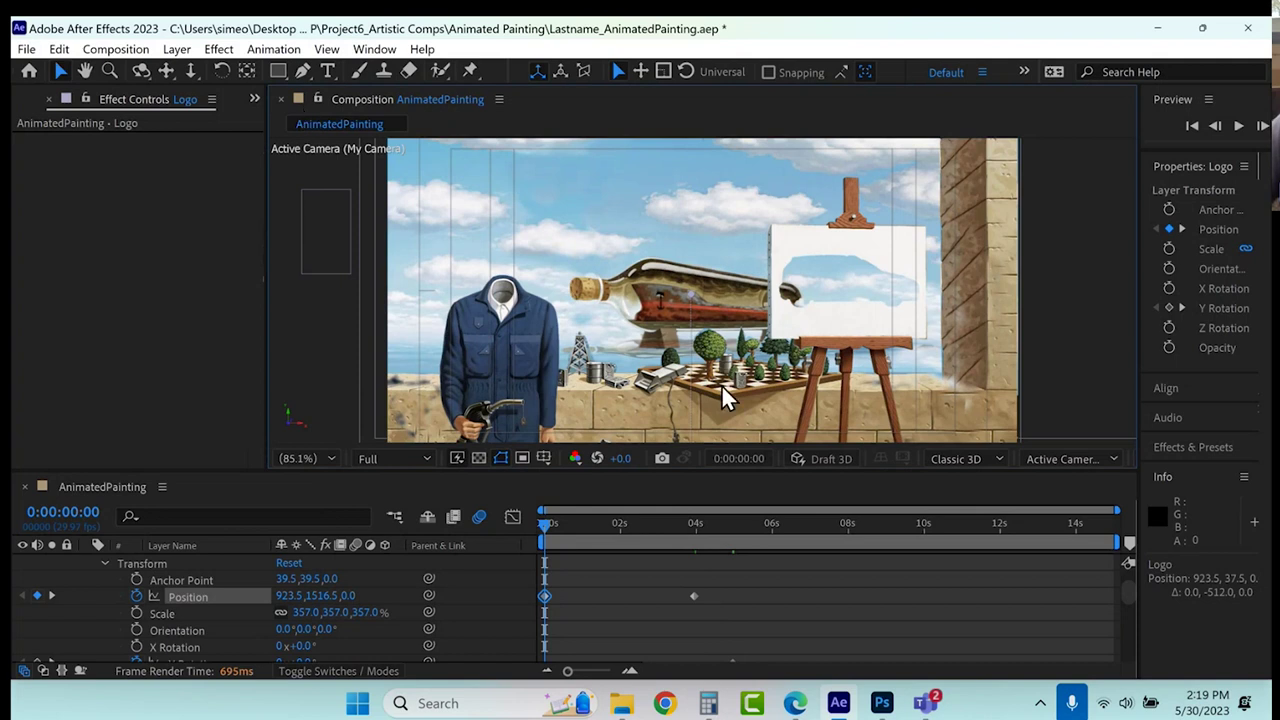
{"action": "mouse_move", "coordinate": [795, 703]}
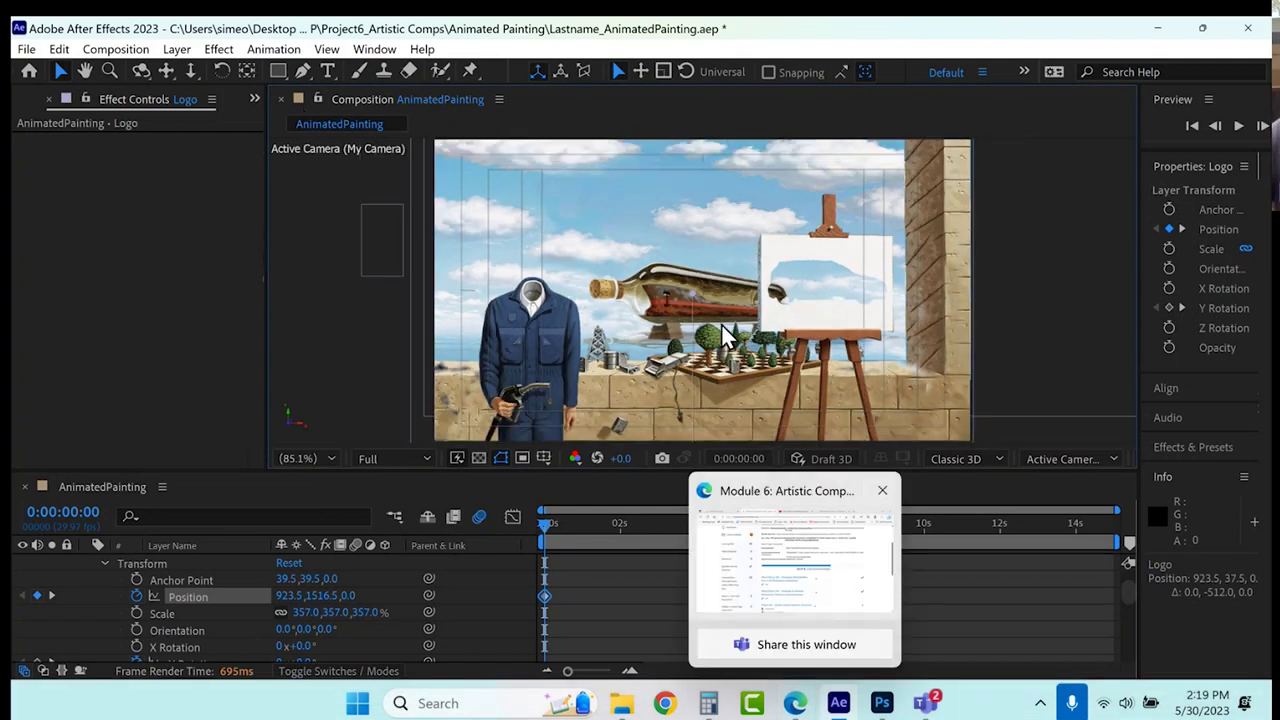
{"action": "scroll", "coordinate": [706, 311], "scroll_direction": "down", "scroll_amount": 2}
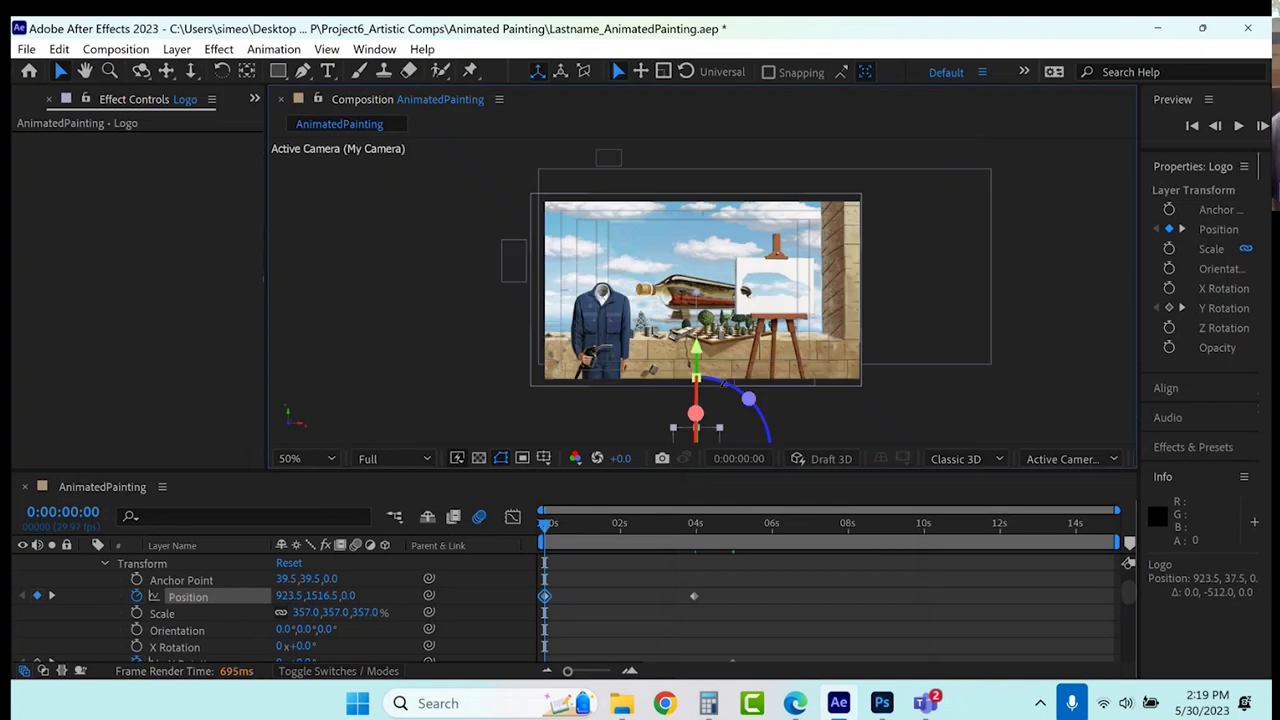
{"action": "left_click_drag", "start_coordinate": [696, 352], "coordinate": [703, 316]}
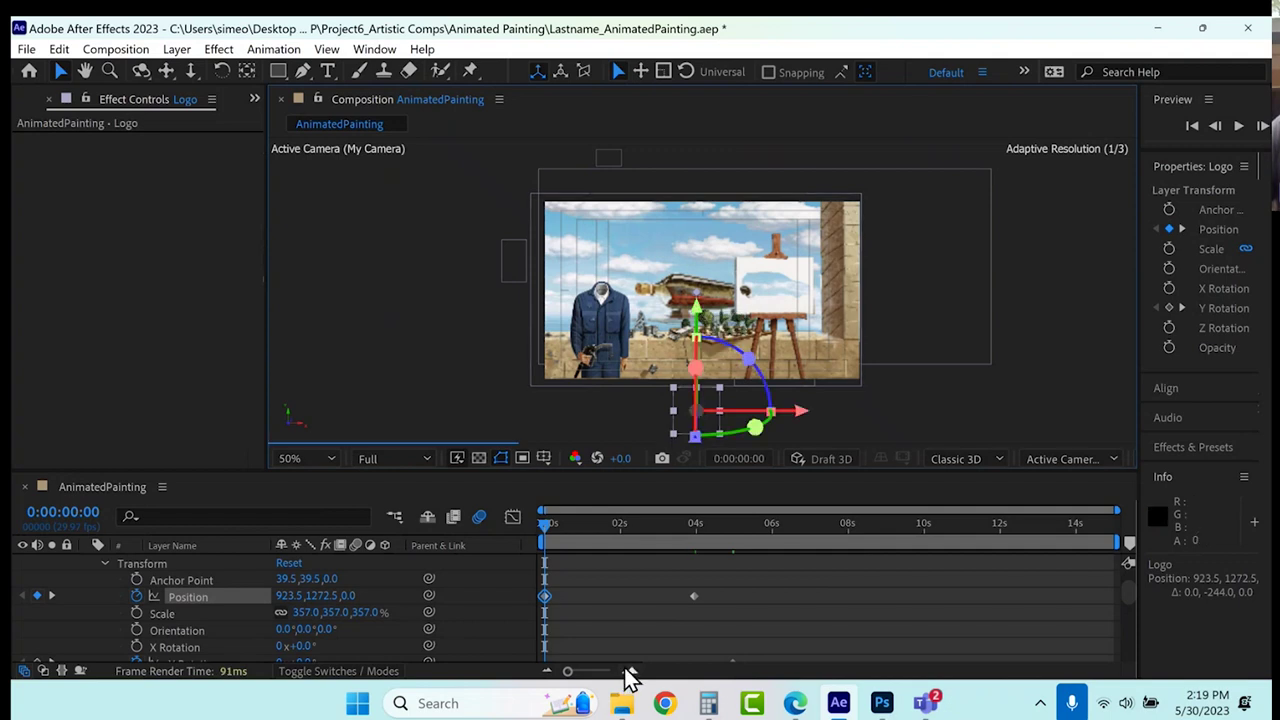
{"action": "scroll", "coordinate": [200, 630], "scroll_direction": "down", "scroll_amount": 2}
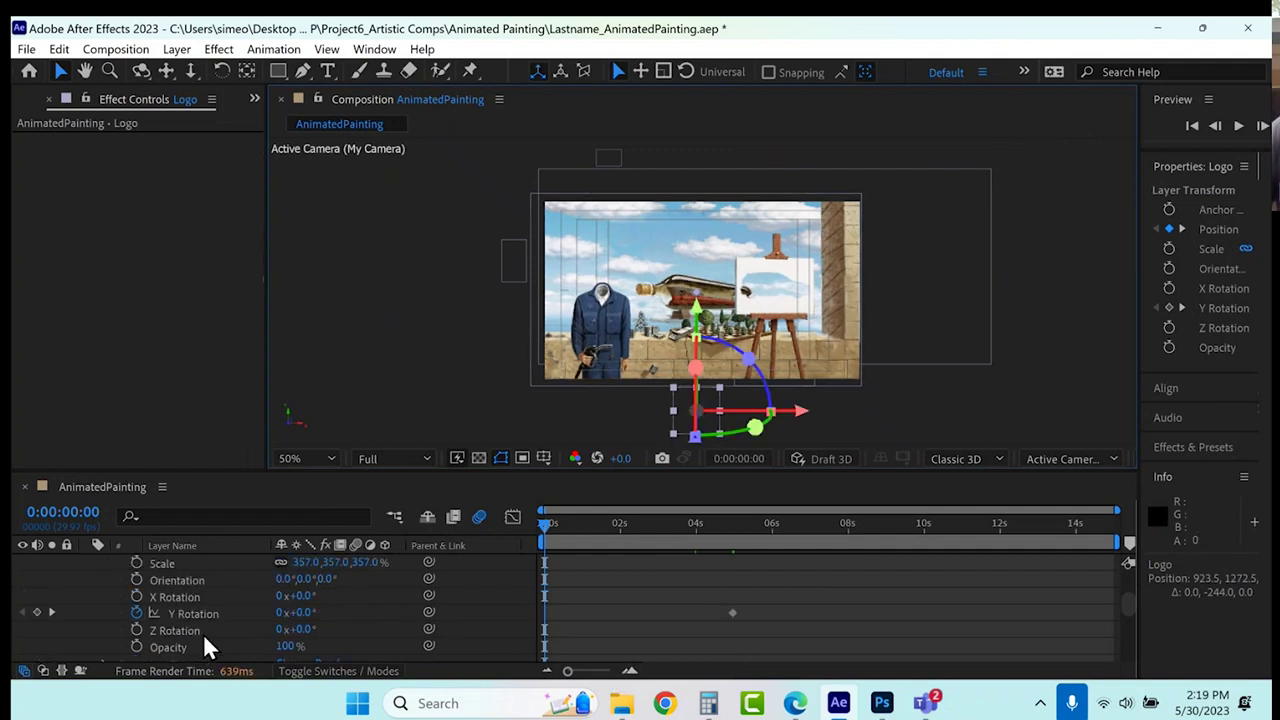
Set the logo's Y Rotation to -4x and apply Easy Ease to its Position keyframes.
{"action": "left_click", "coordinate": [282, 612]}
{"action": "type", "text": "-"}
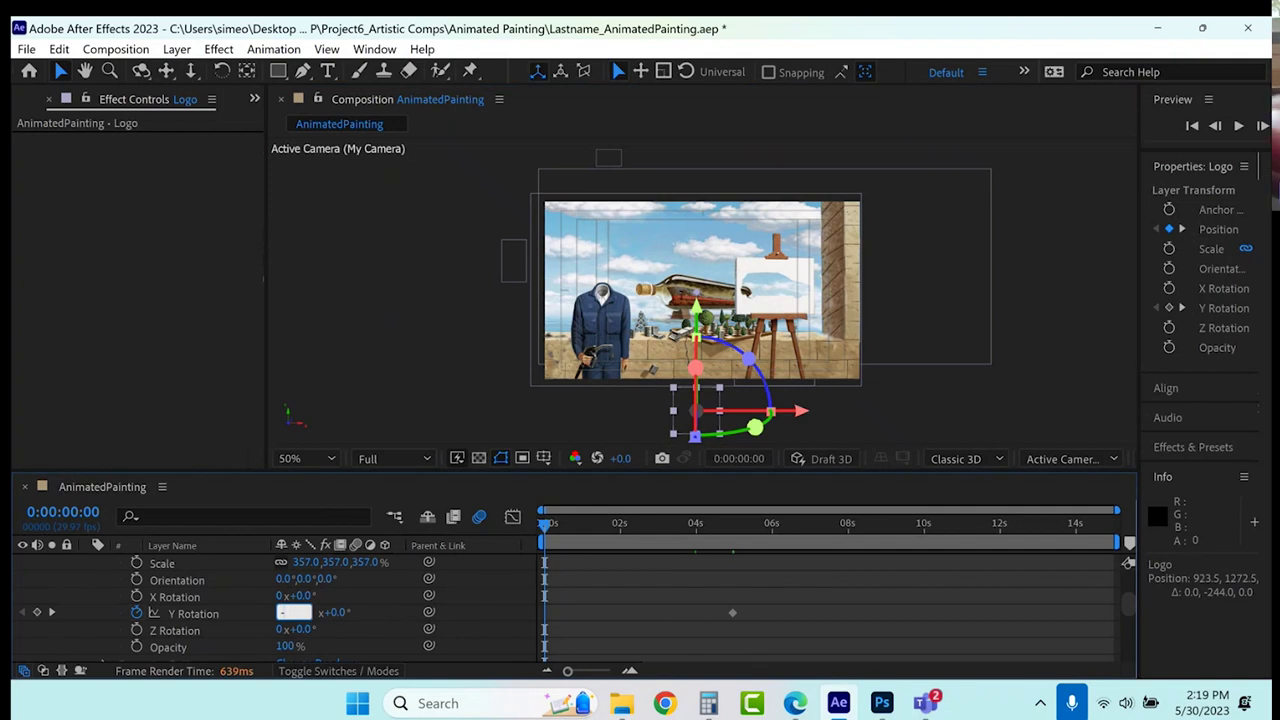
{"action": "type", "text": "4"}
{"action": "key", "text": "Return"}
{"action": "left_click_drag", "start_coordinate": [748, 605], "coordinate": [513, 630]}
{"action": "scroll", "coordinate": [613, 615], "scroll_direction": "up", "scroll_amount": 1}
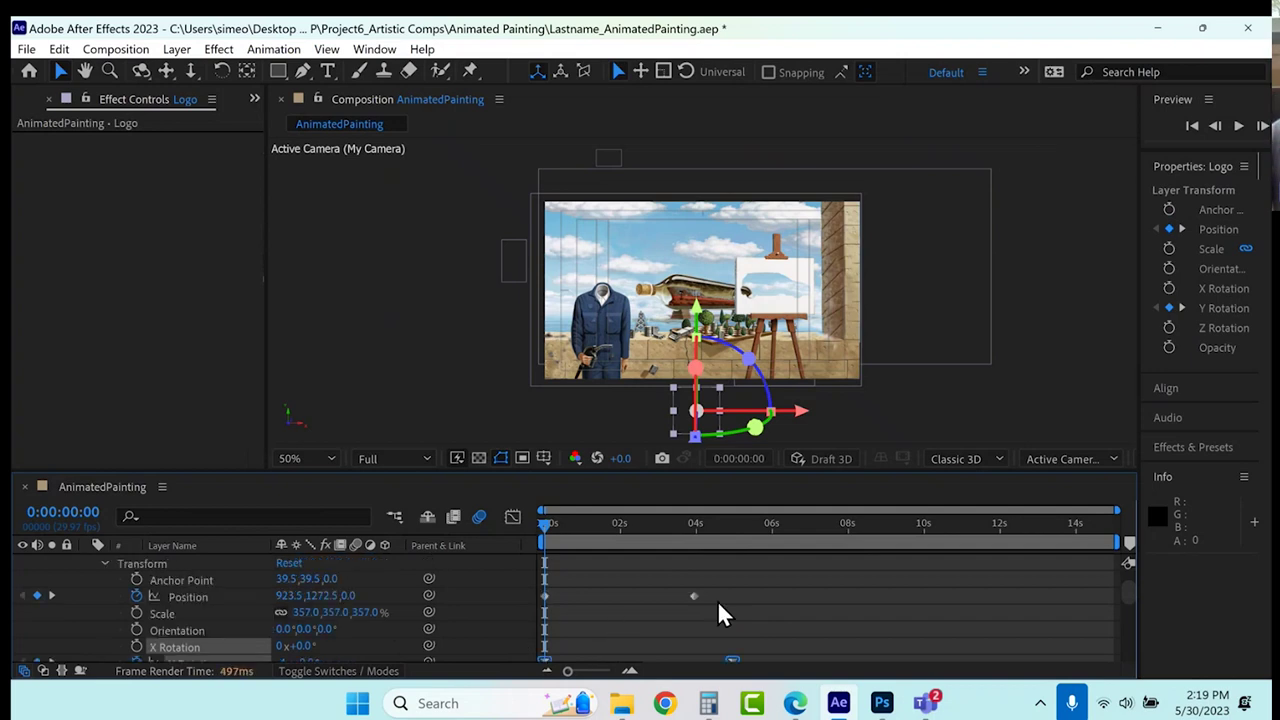
{"action": "left_click_drag", "start_coordinate": [726, 586], "coordinate": [532, 614]}
{"action": "key", "text": "F9"}
Scrub through the logo animation, checking 8:26 and 11:18, and settle on 0:00:08:07.
{"action": "left_click_drag", "start_coordinate": [559, 523], "coordinate": [750, 538]}
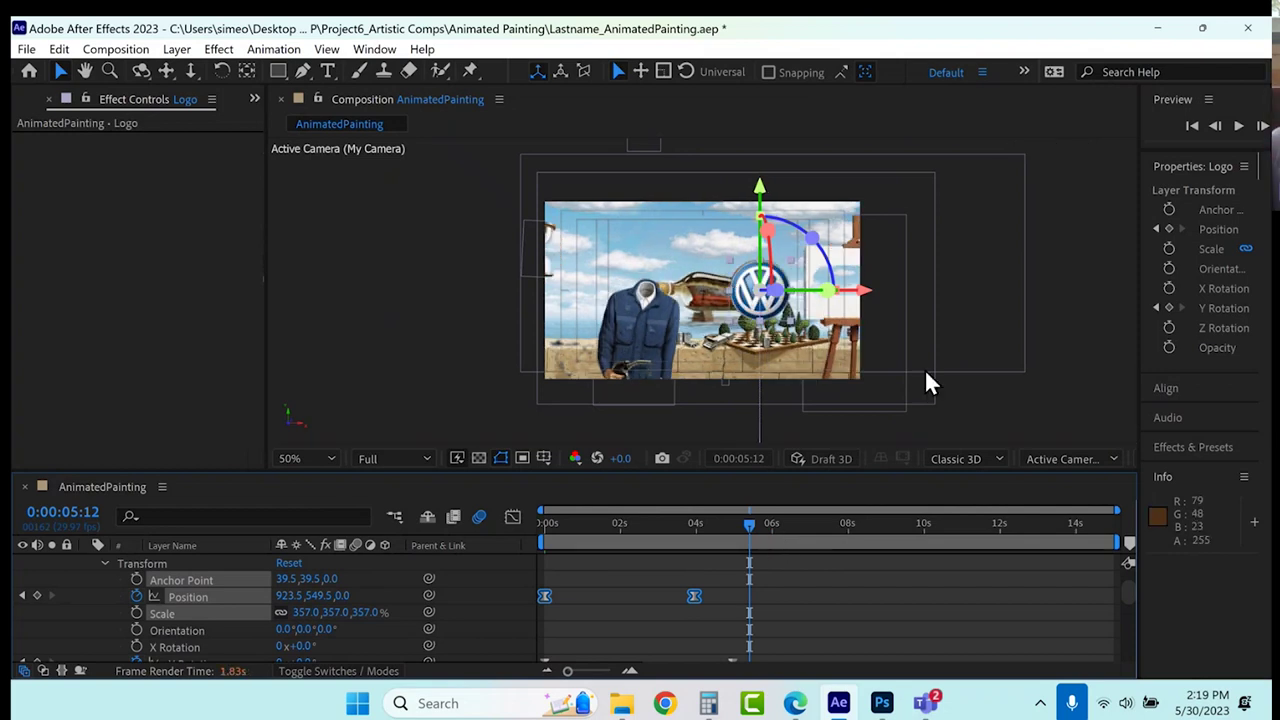
{"action": "left_click", "coordinate": [881, 531]}
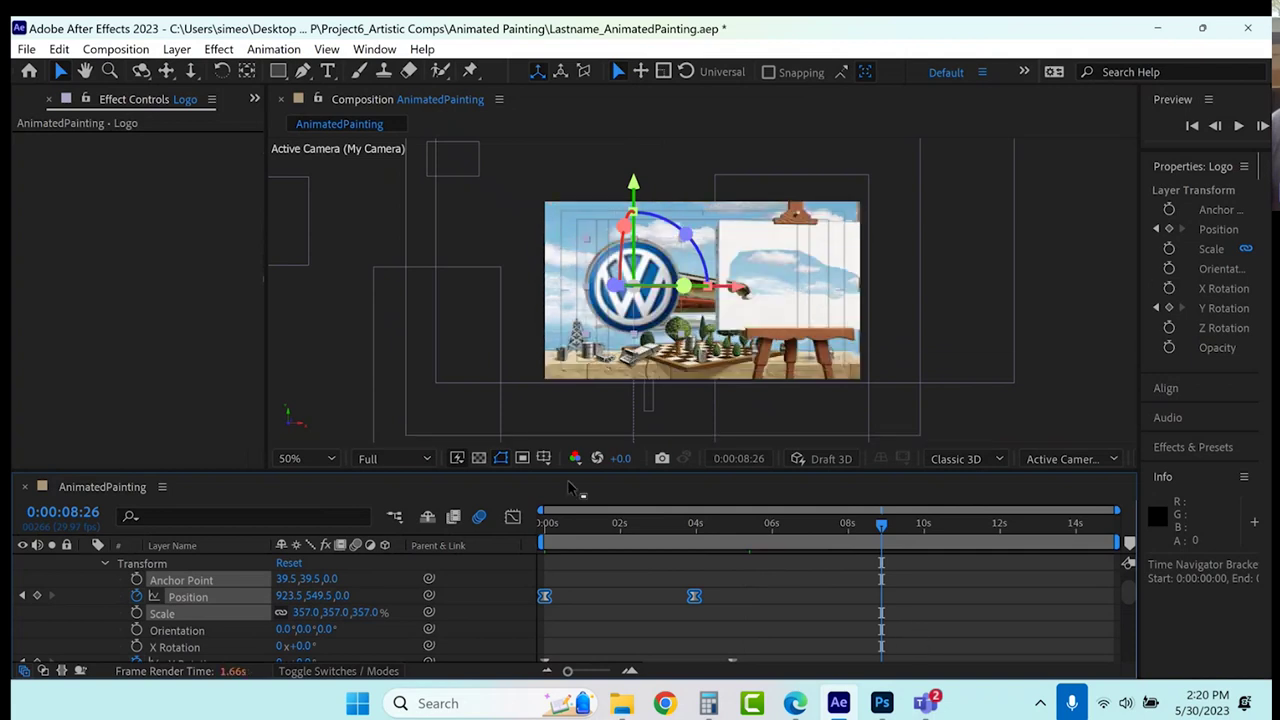
{"action": "left_click", "coordinate": [986, 524]}
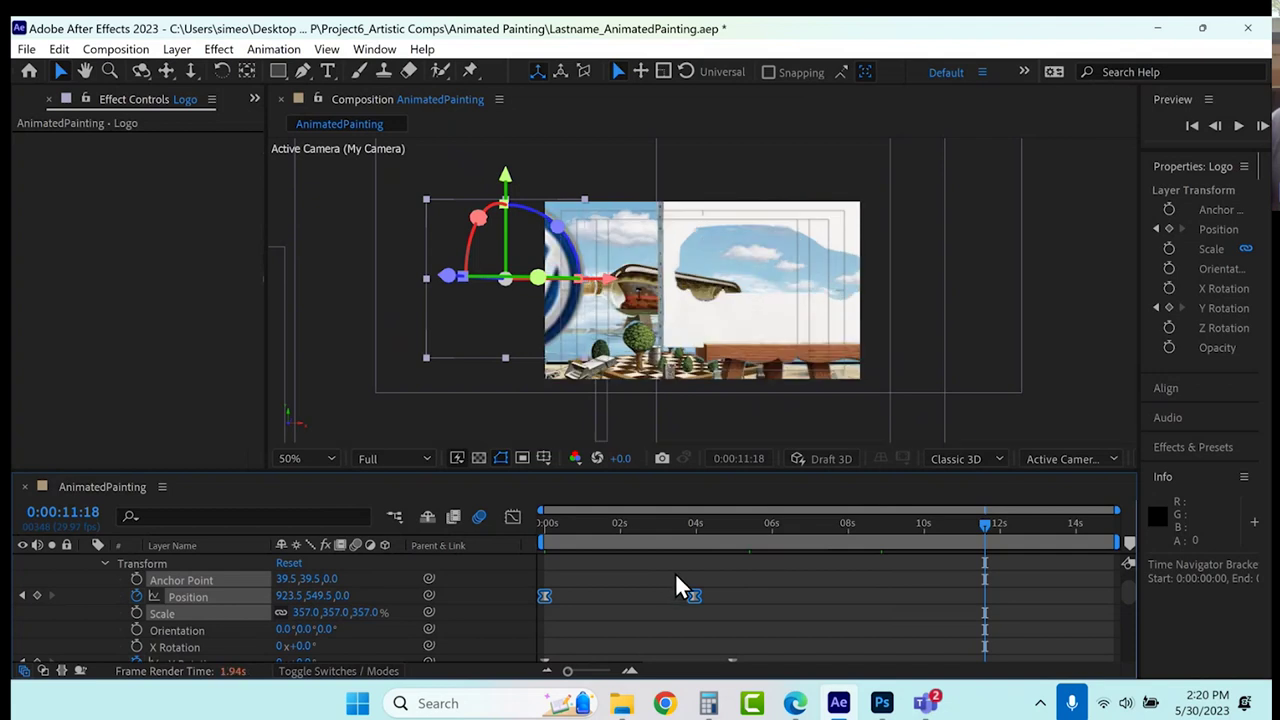
{"action": "left_click", "coordinate": [856, 522]}
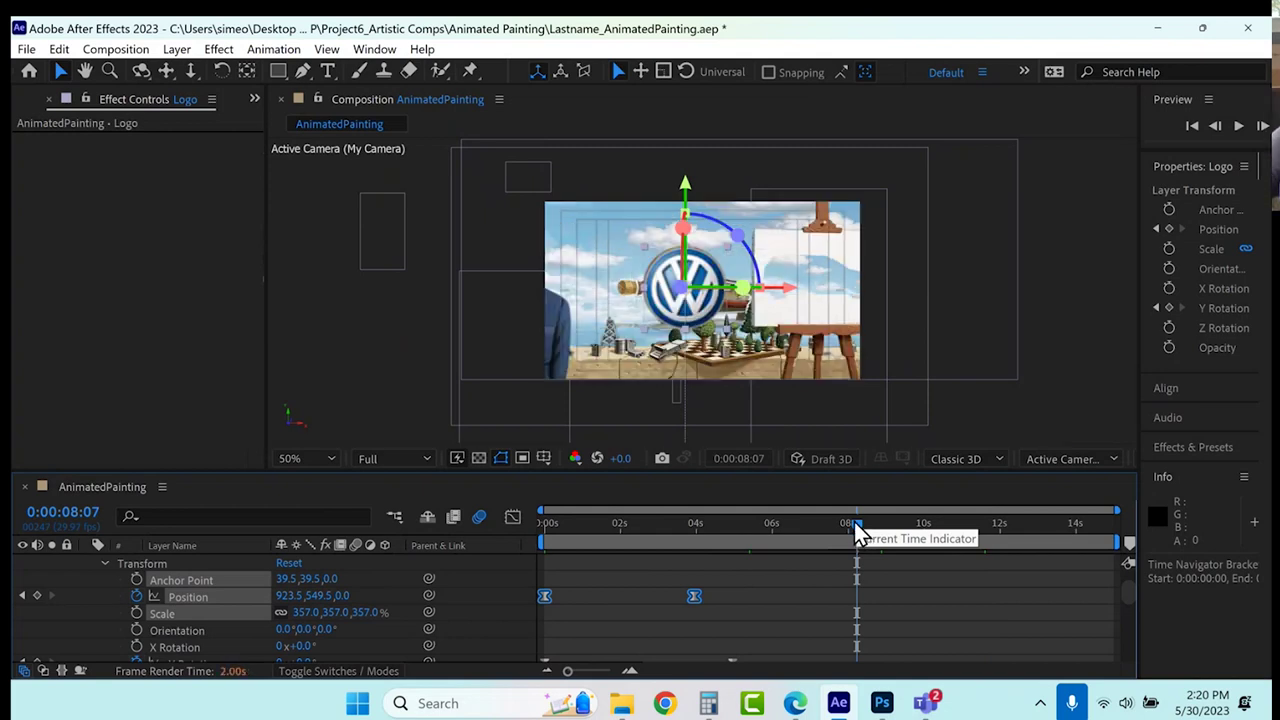
Keyframe the logo's Position at 8:07 and set Position Z to -500 at 9:15.
{"action": "left_click", "coordinate": [37, 595]}
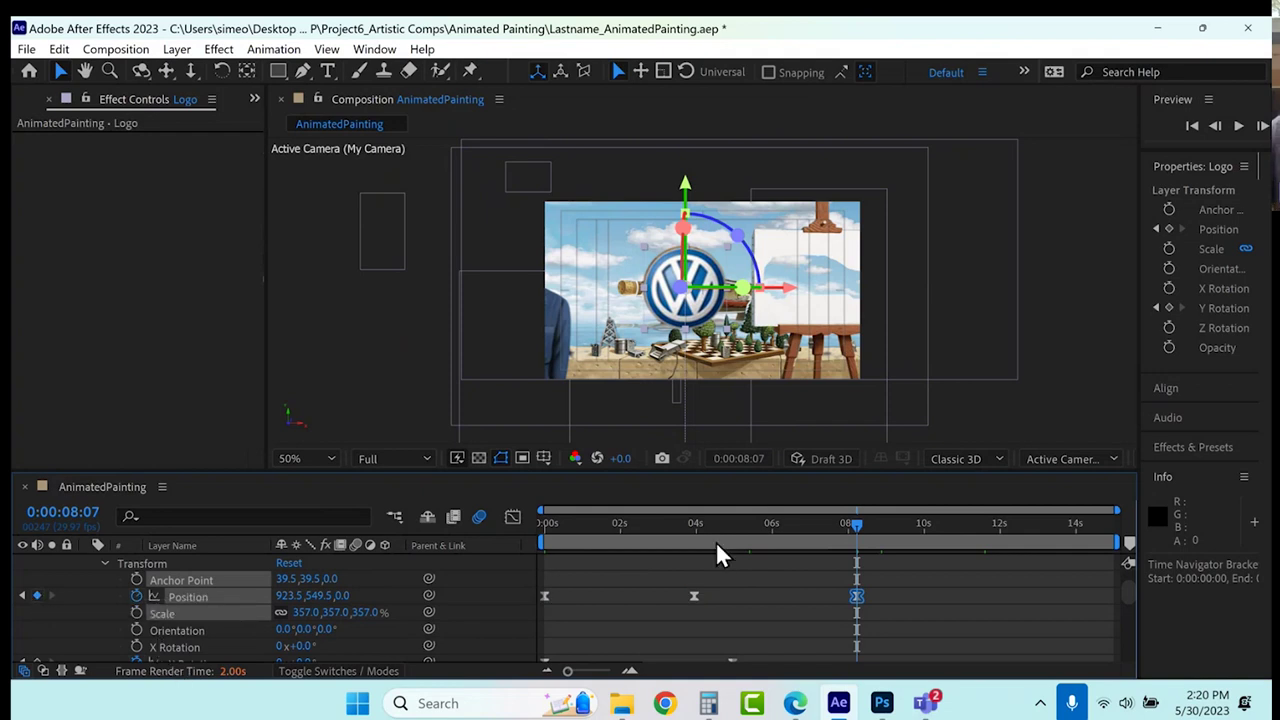
{"action": "left_click", "coordinate": [905, 522]}
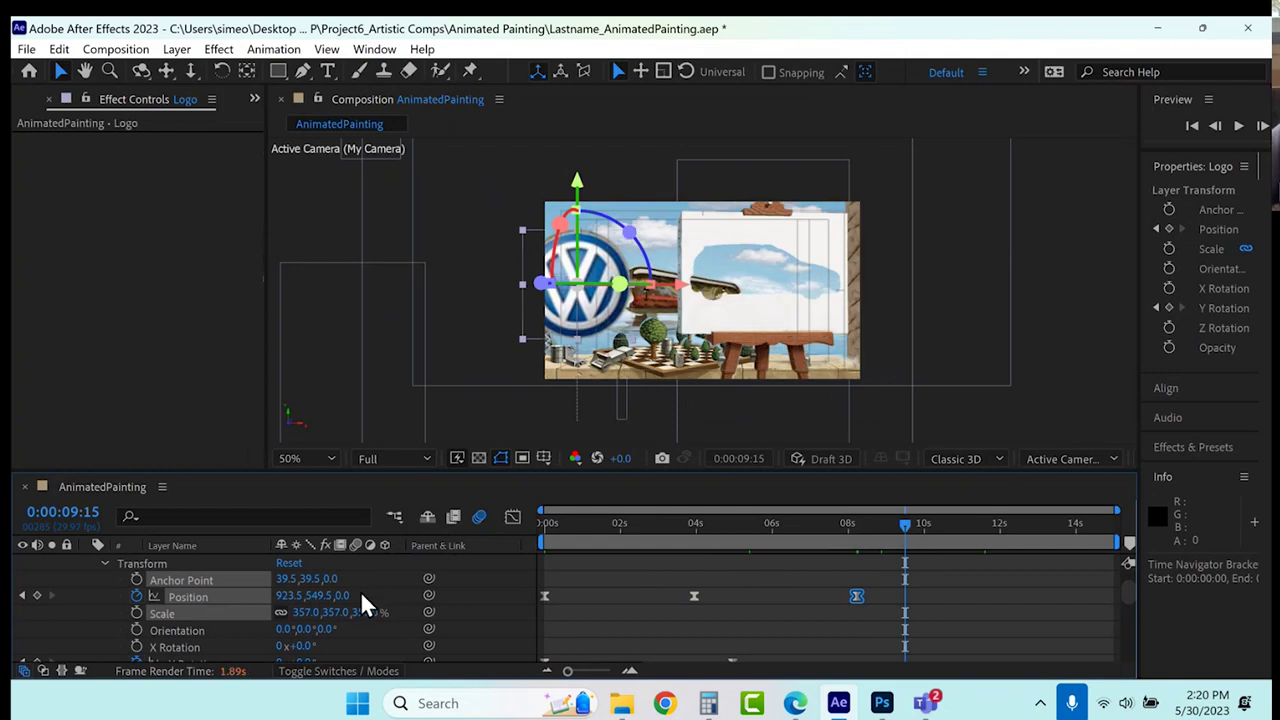
{"action": "mouse_move", "coordinate": [350, 595]}
{"action": "left_mouse_down"}
{"action": "mouse_move", "coordinate": [381, 595]}
{"action": "mouse_move", "coordinate": [350, 595]}
{"action": "left_mouse_up"}
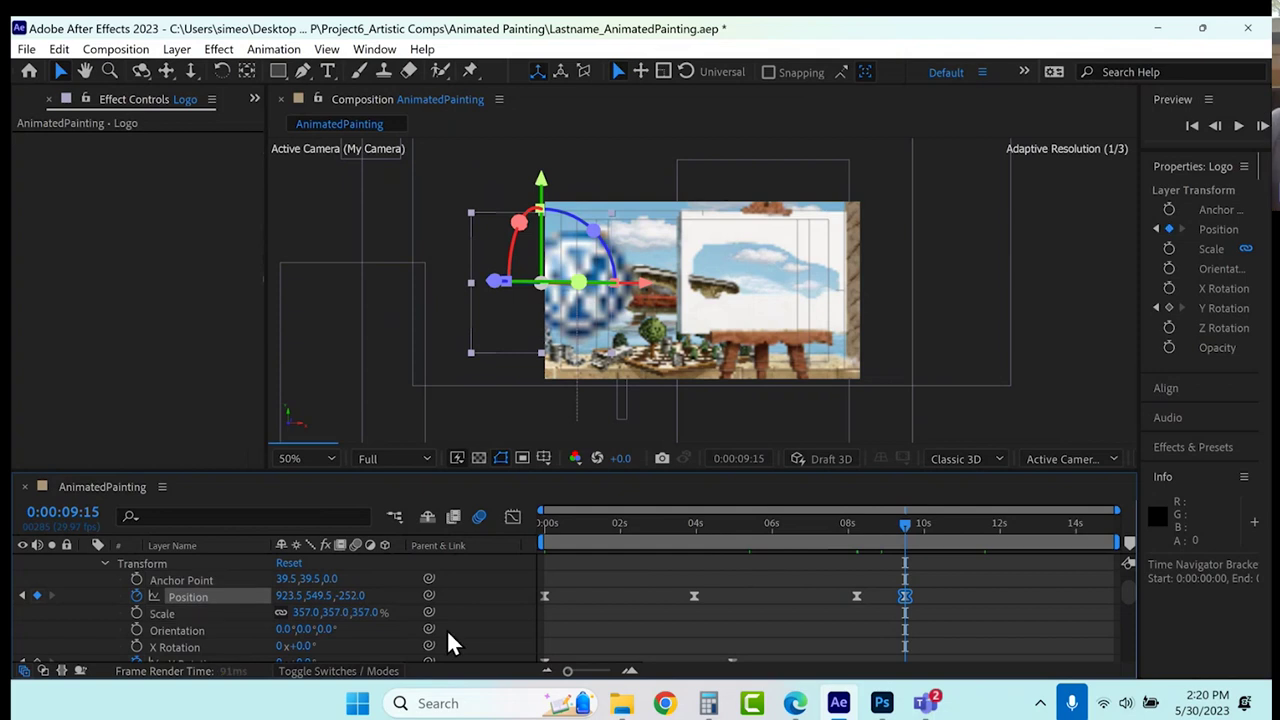
{"action": "left_click", "coordinate": [350, 595]}
{"action": "type", "text": "-500"}
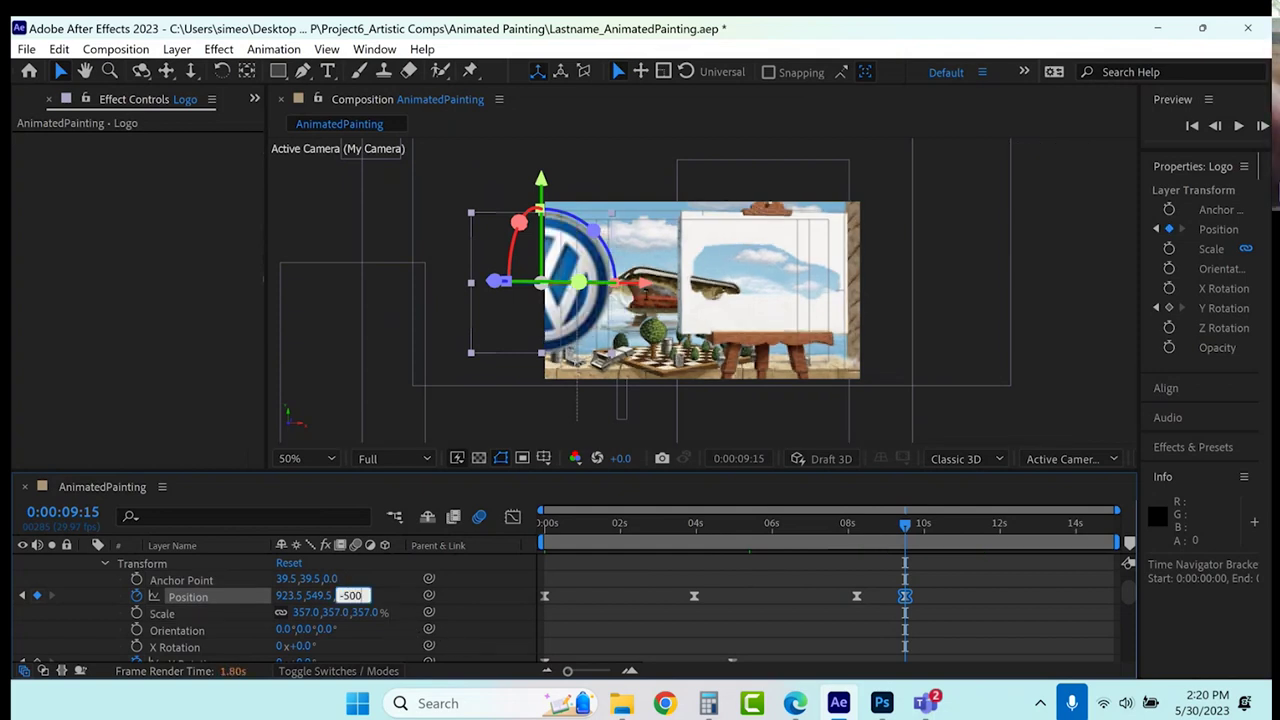
{"action": "key", "text": "Return"}
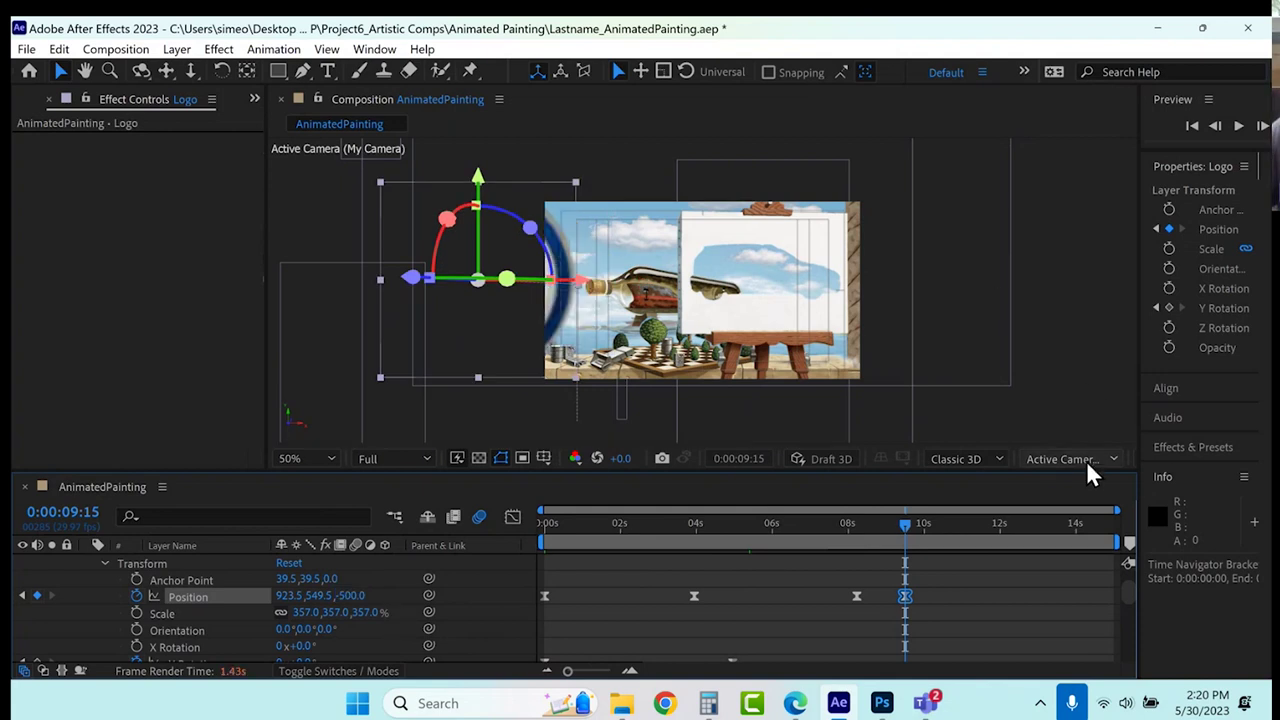
Adjust the logo's depth until Position Z reaches -897, then review it at 8:19 and 9:11.
{"action": "left_click_drag", "start_coordinate": [345, 595], "coordinate": [190, 595]}
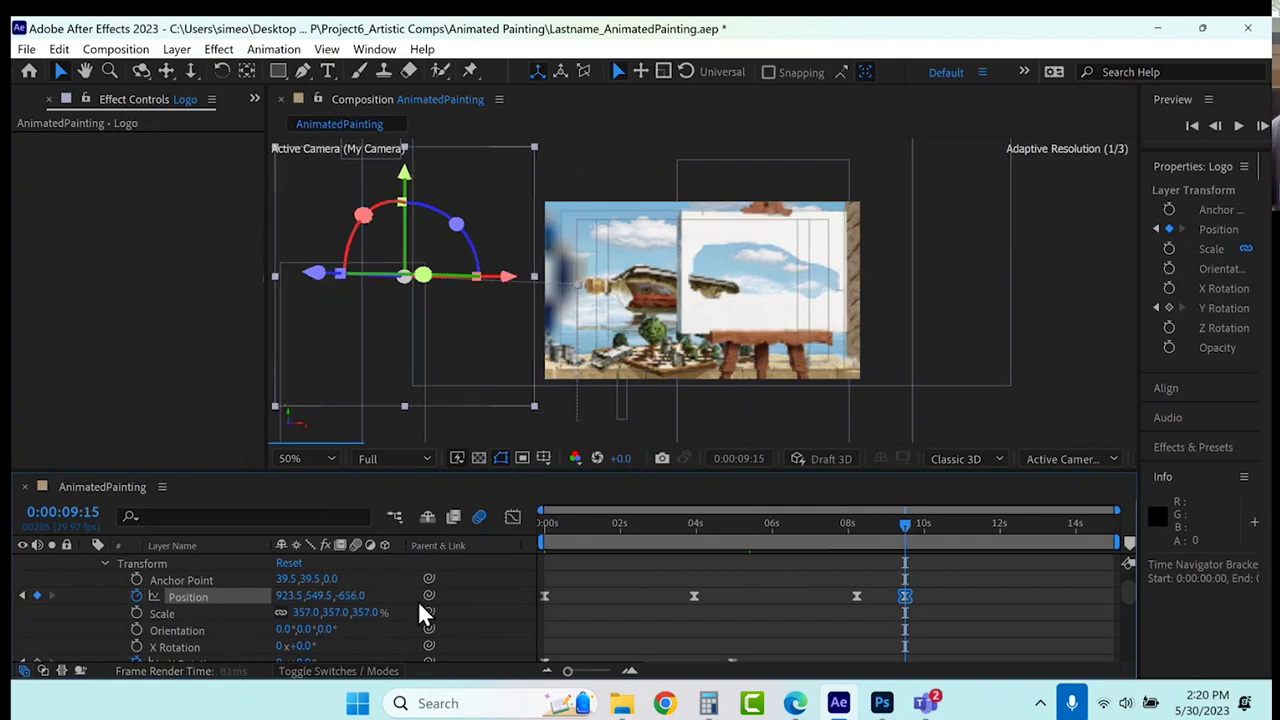
{"action": "left_click_drag", "start_coordinate": [348, 597], "coordinate": [340, 597]}
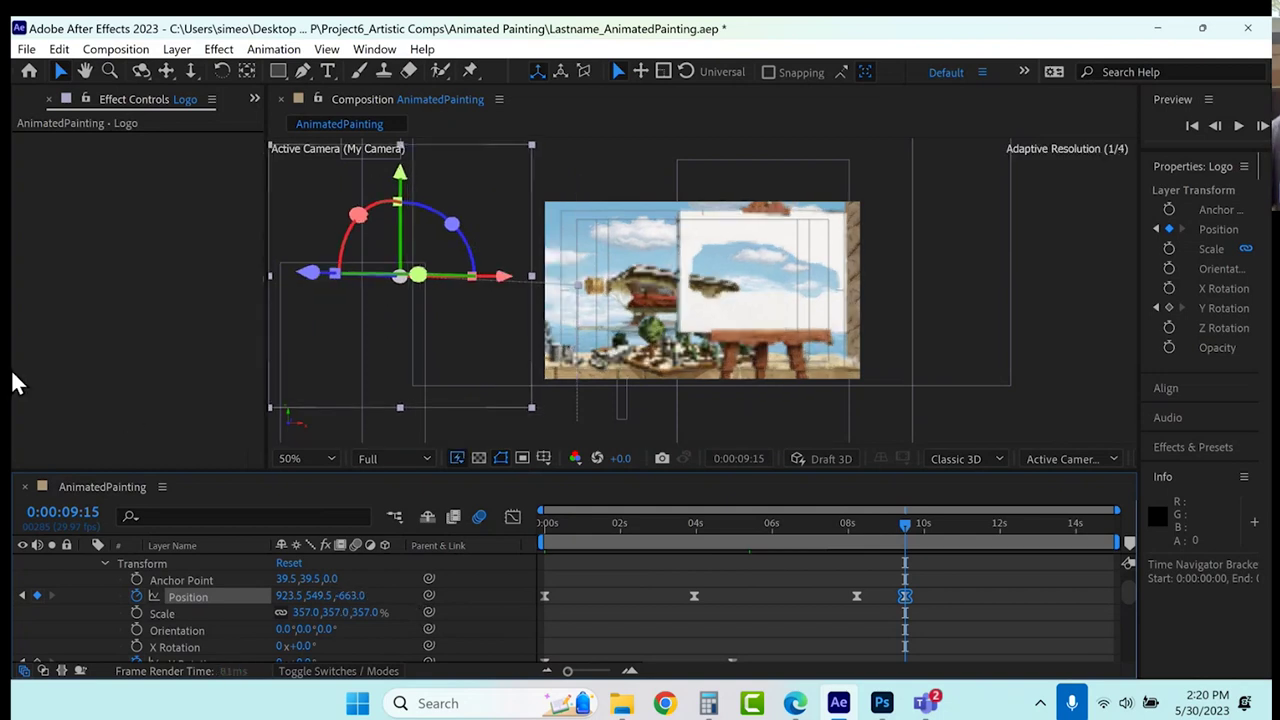
{"action": "left_click_drag", "start_coordinate": [355, 597], "coordinate": [450, 597]}
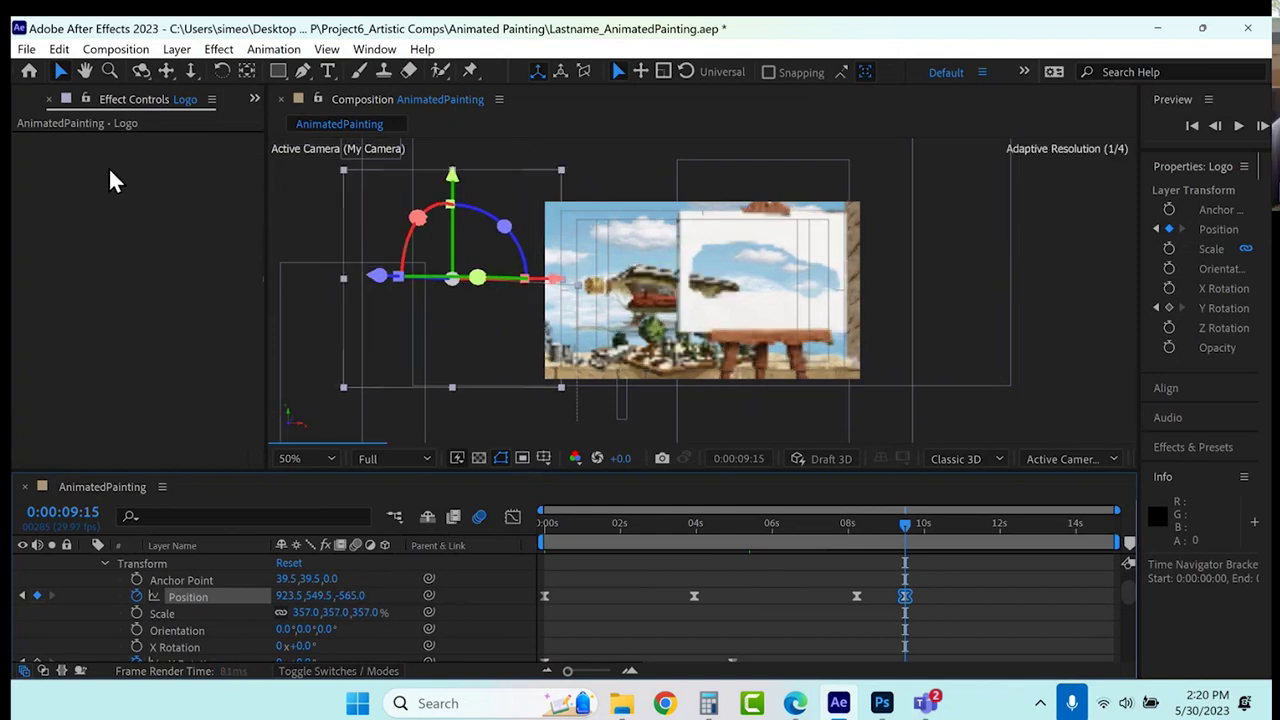
{"action": "left_click_drag", "start_coordinate": [348, 595], "coordinate": [135, 595]}
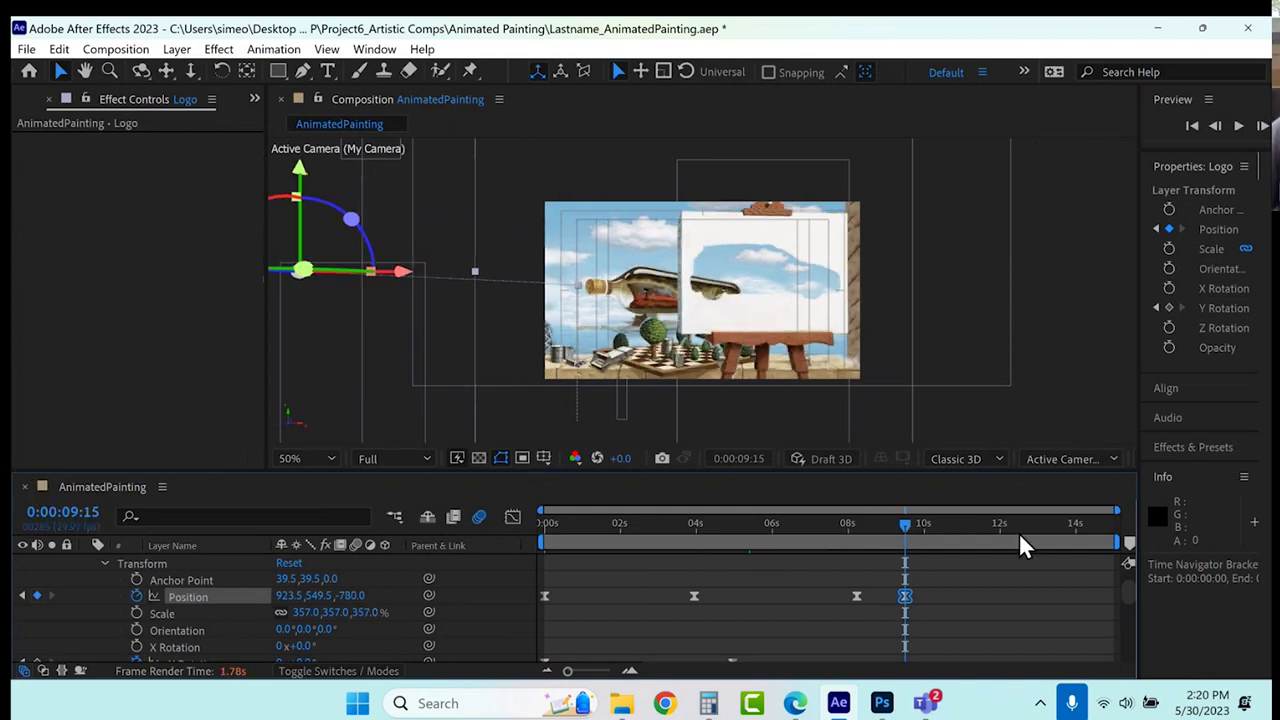
{"action": "left_click_drag", "start_coordinate": [334, 597], "coordinate": [217, 597]}
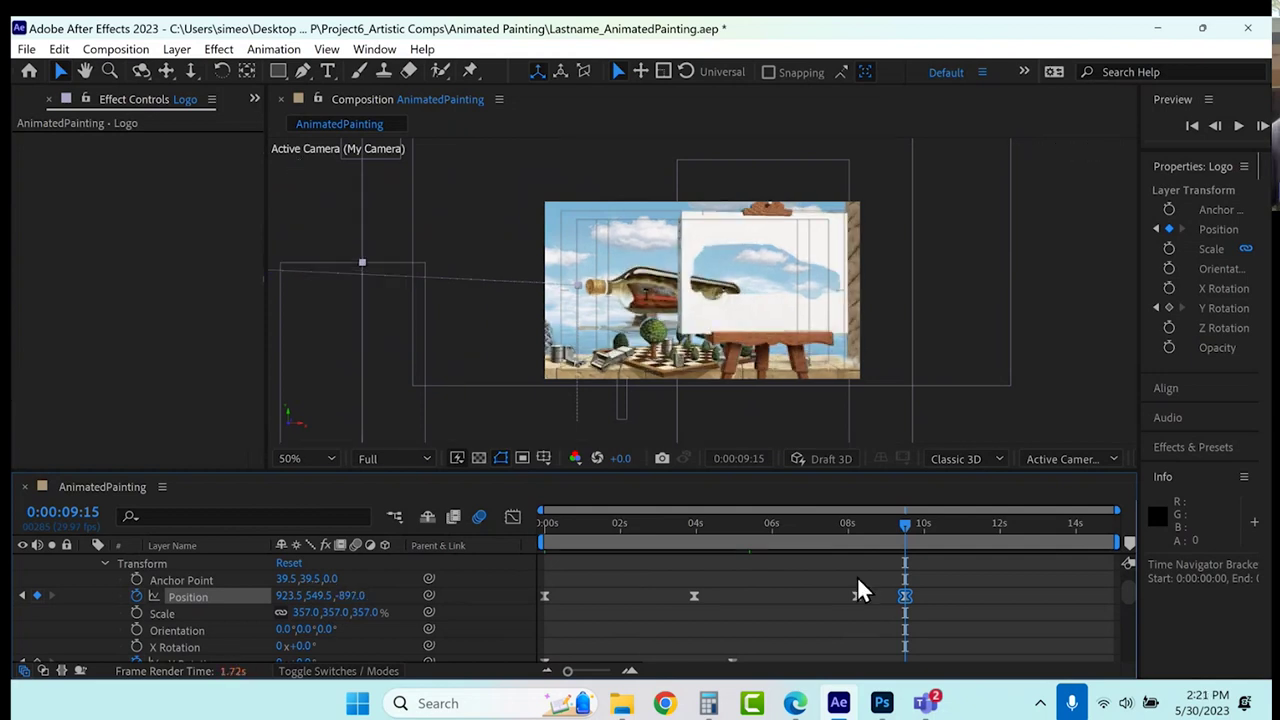
{"action": "left_click", "coordinate": [872, 524]}
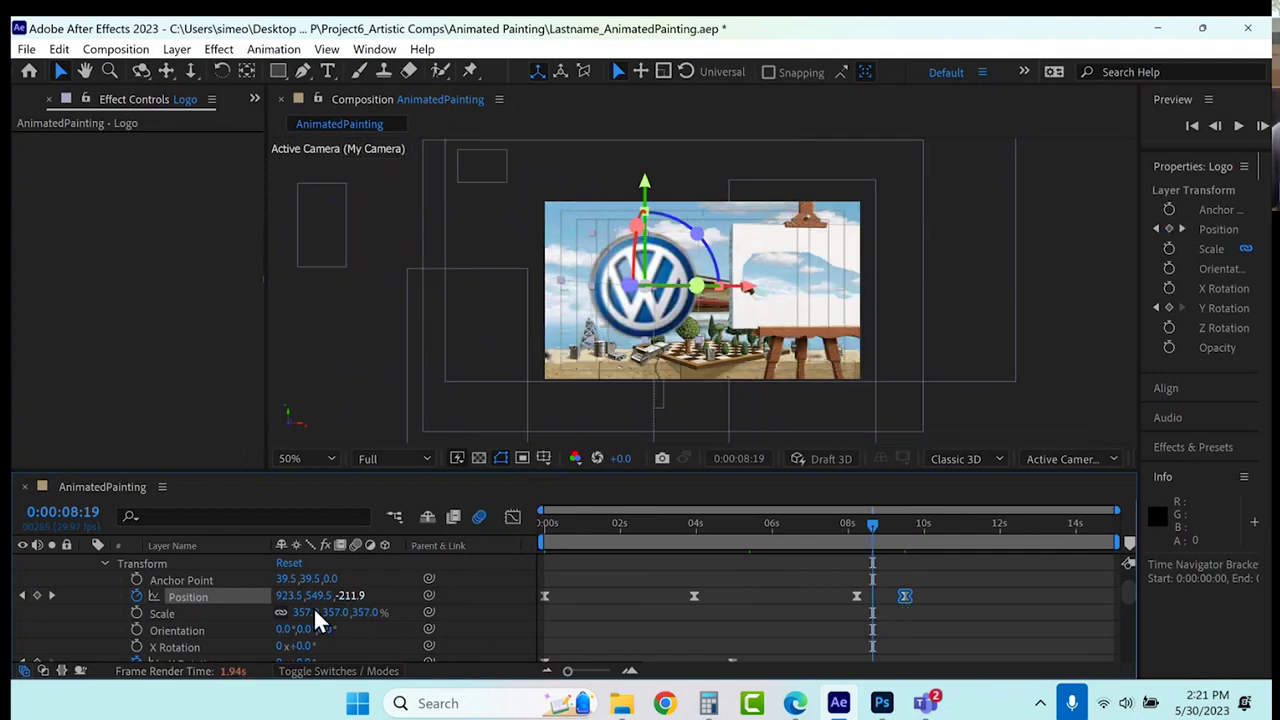
{"action": "scroll", "coordinate": [180, 620], "scroll_direction": "down", "scroll_amount": 2}
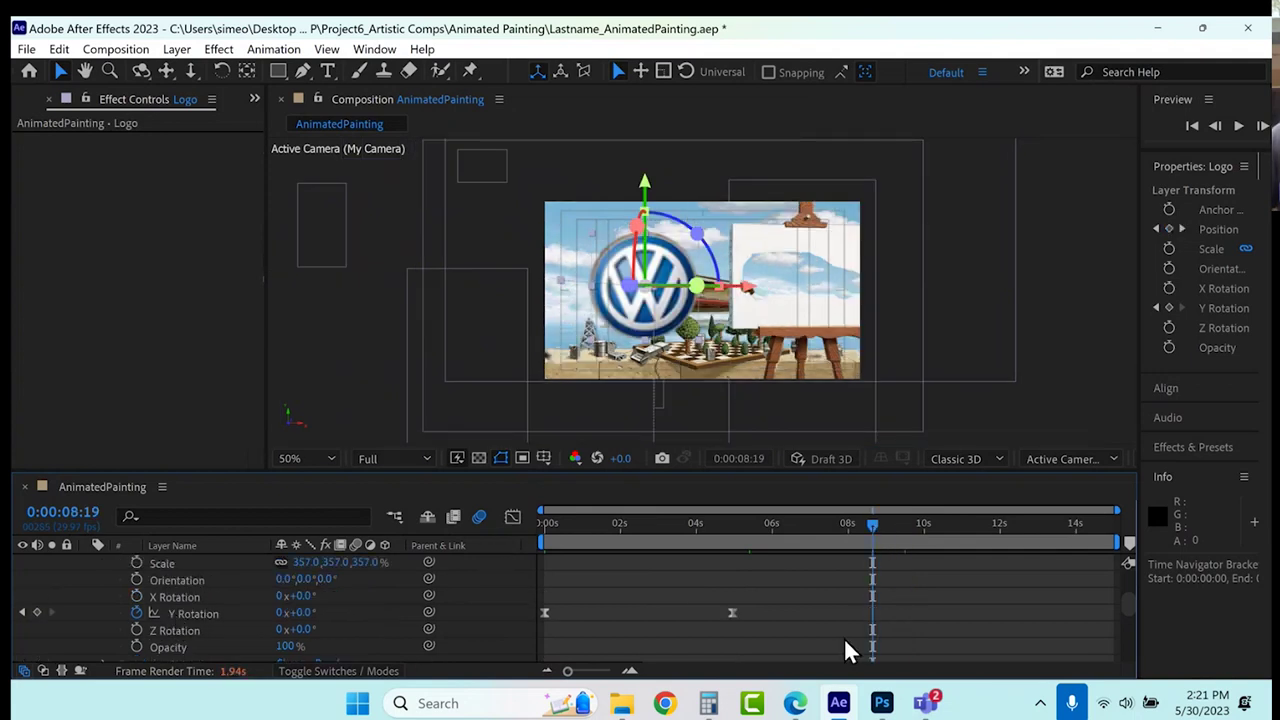
{"action": "left_click", "coordinate": [900, 526]}
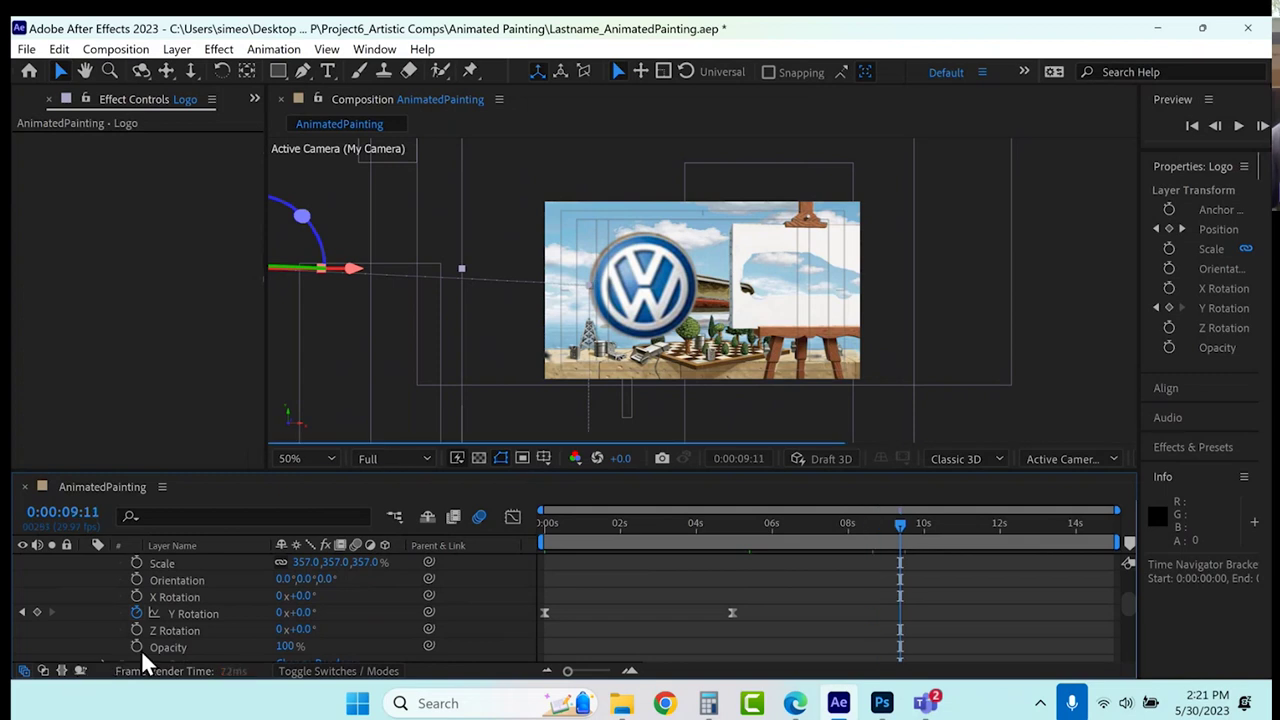
Fade the logo's Opacity from 100% at 9:11 to 0% at 10:17, then save the project.
{"action": "left_click", "coordinate": [137, 647]}
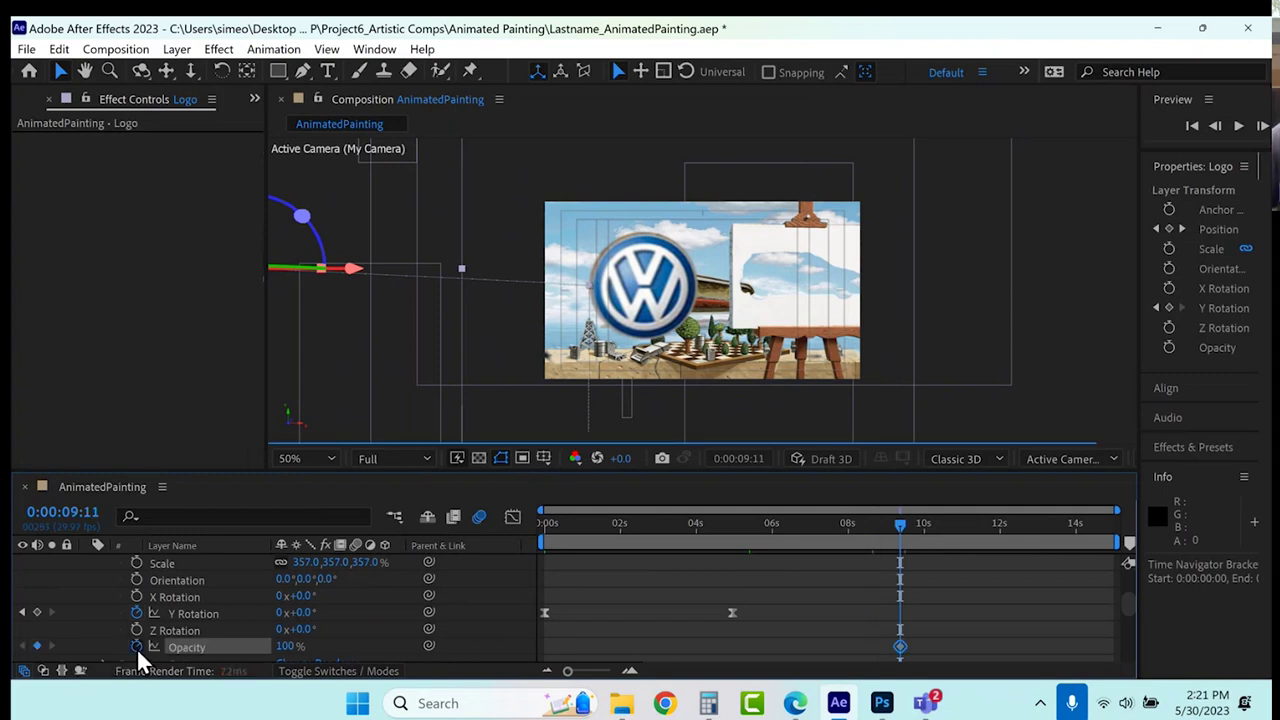
{"action": "left_click", "coordinate": [944, 526]}
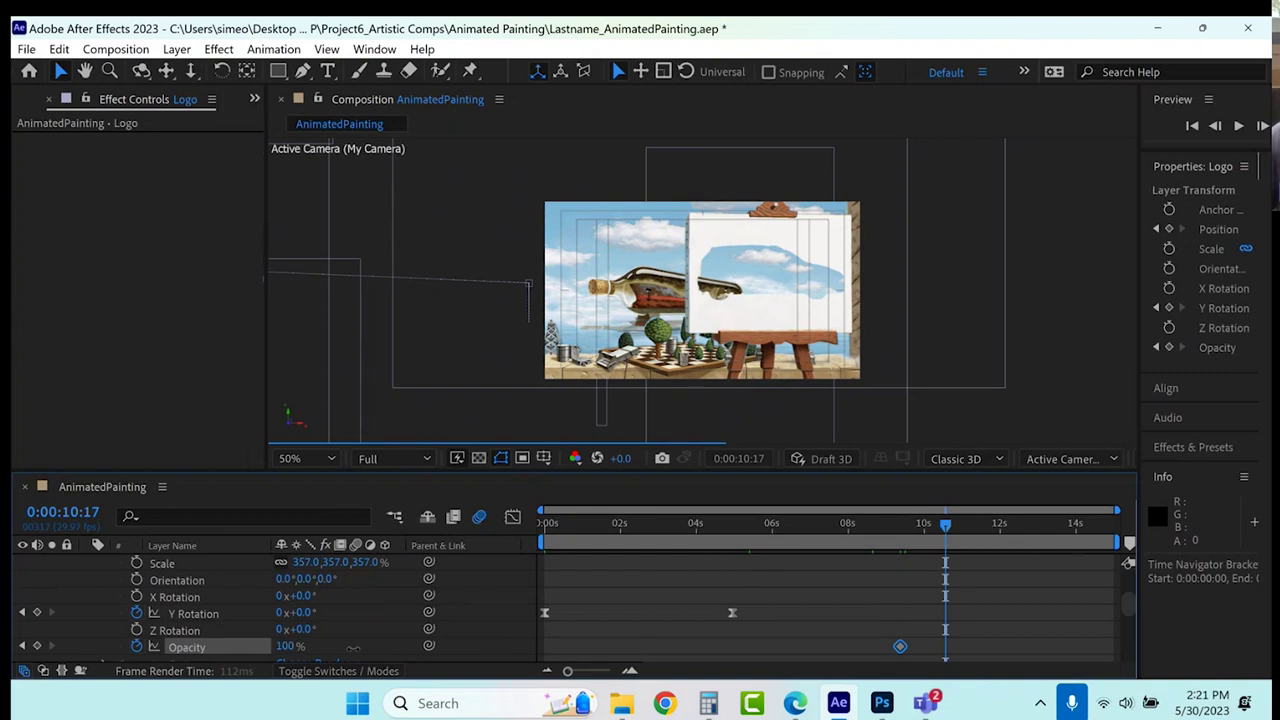
{"action": "left_click", "coordinate": [287, 647]}
{"action": "type", "text": "0"}
{"action": "key", "text": "Return"}
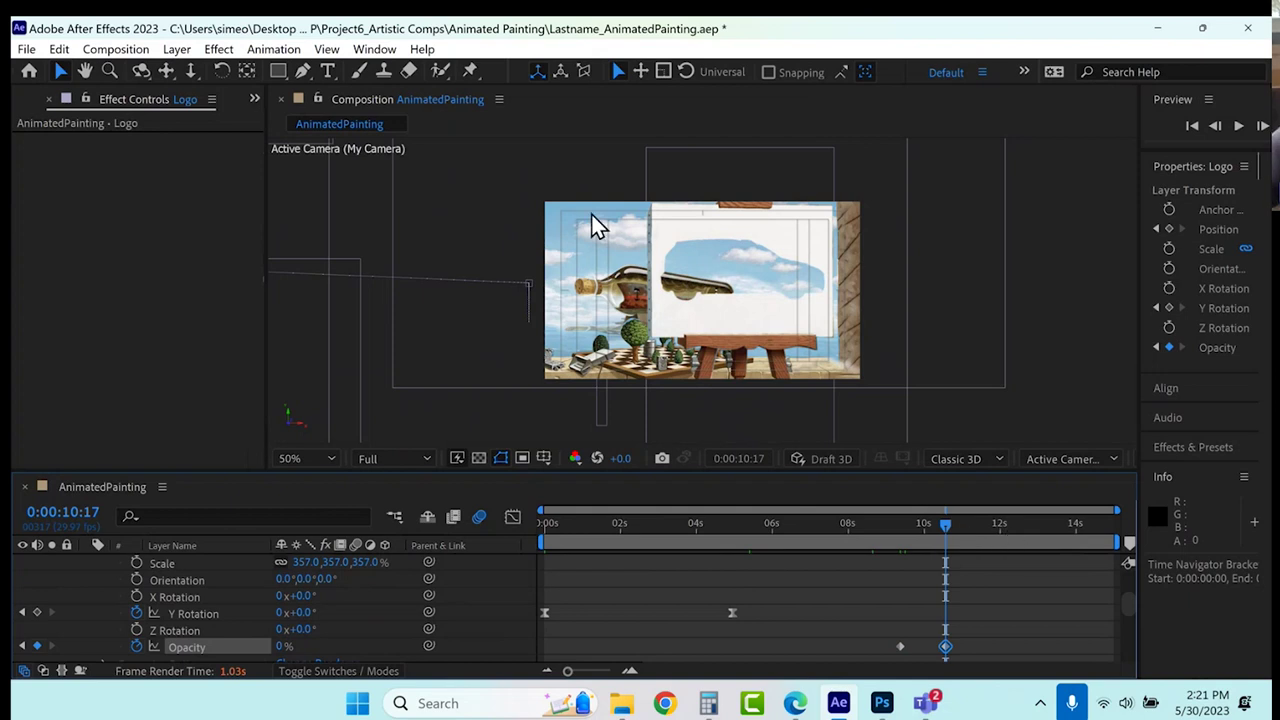
{"action": "left_click", "coordinate": [1036, 531]}
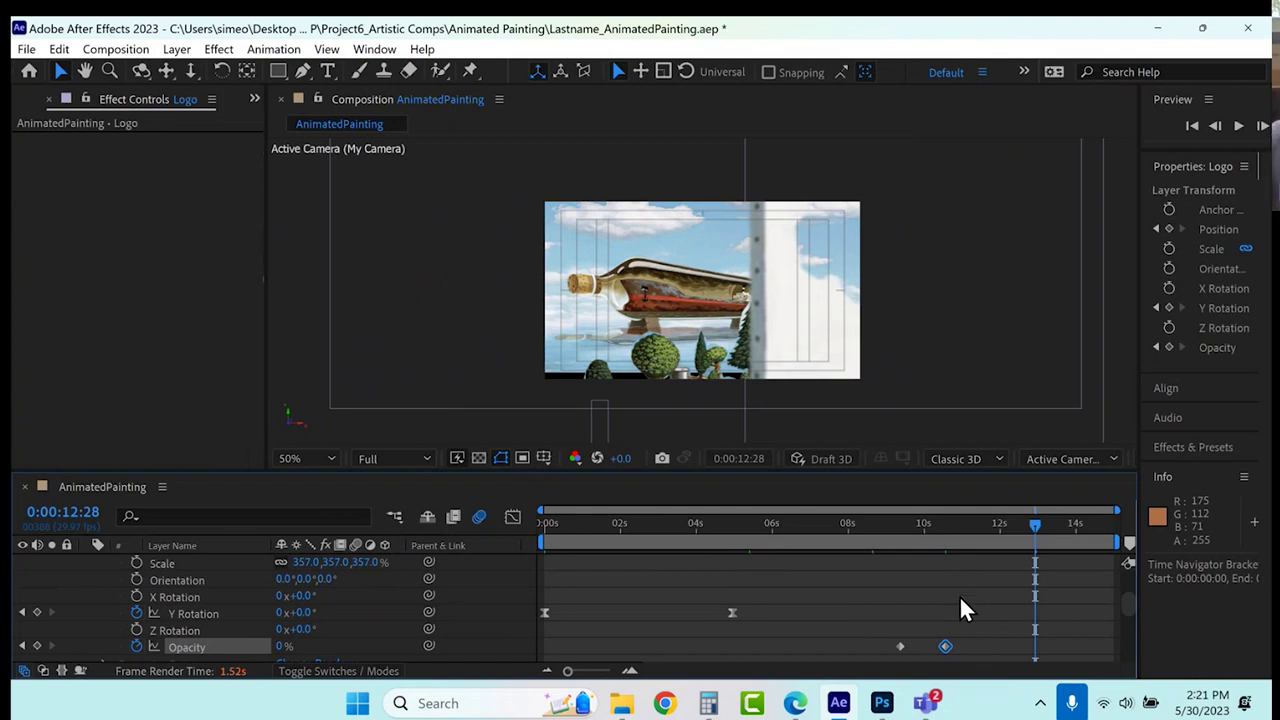
{"action": "key", "text": "ctrl+s"}
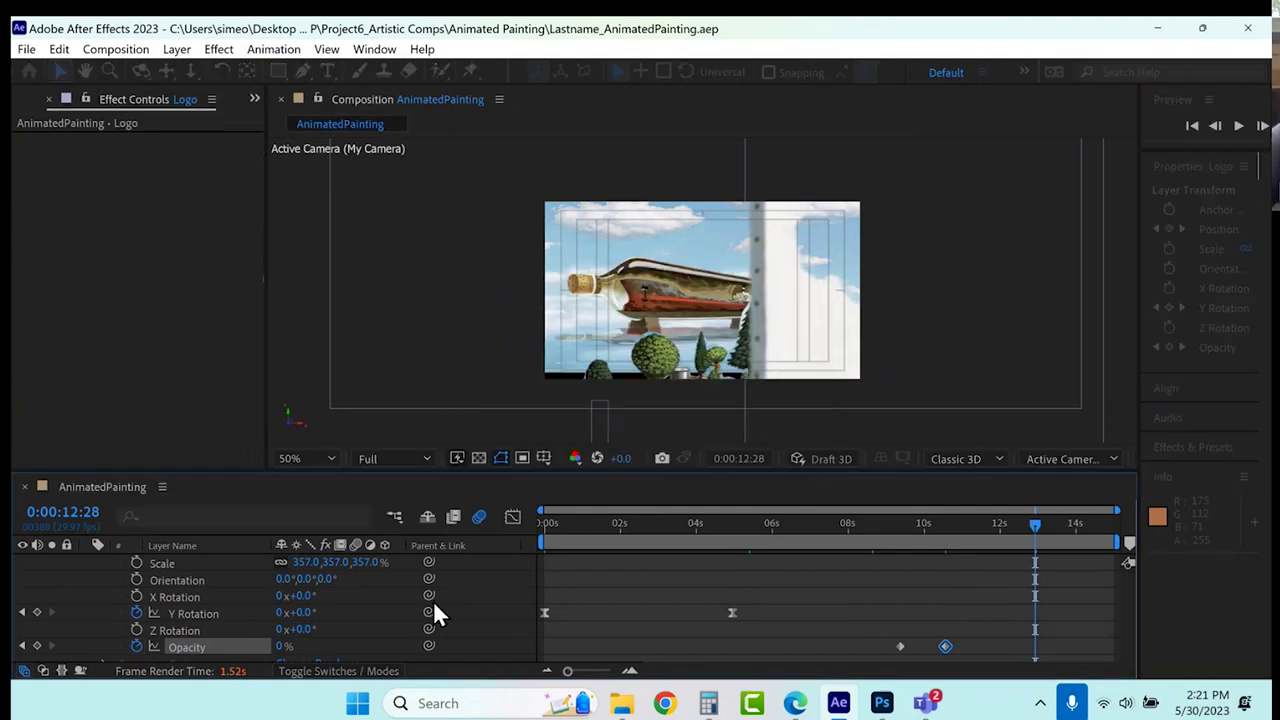
Collapse the Logo's Transform, move the original Painting layer to the top, and delete it.
{"action": "scroll", "coordinate": [117, 588], "scroll_direction": "up", "scroll_amount": 3}
{"action": "left_click", "coordinate": [87, 579]}
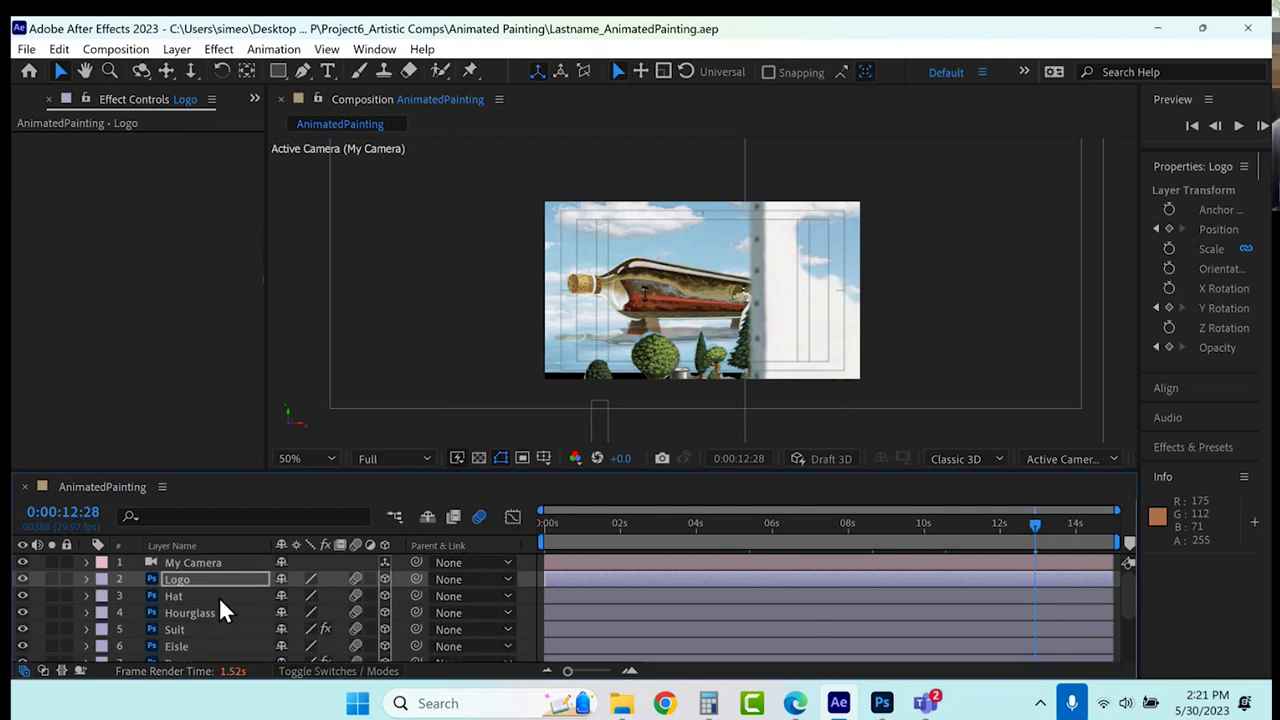
{"action": "scroll", "coordinate": [210, 595], "scroll_direction": "down", "scroll_amount": 3}
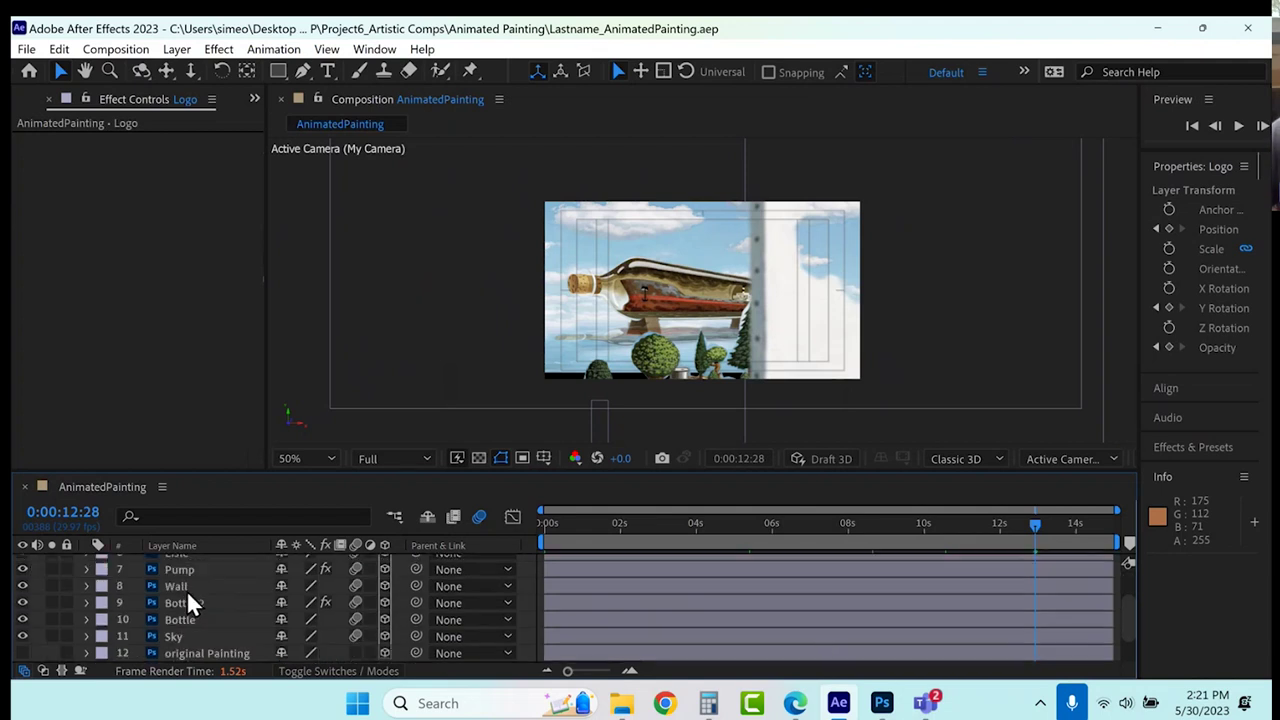
{"action": "left_click", "coordinate": [201, 652]}
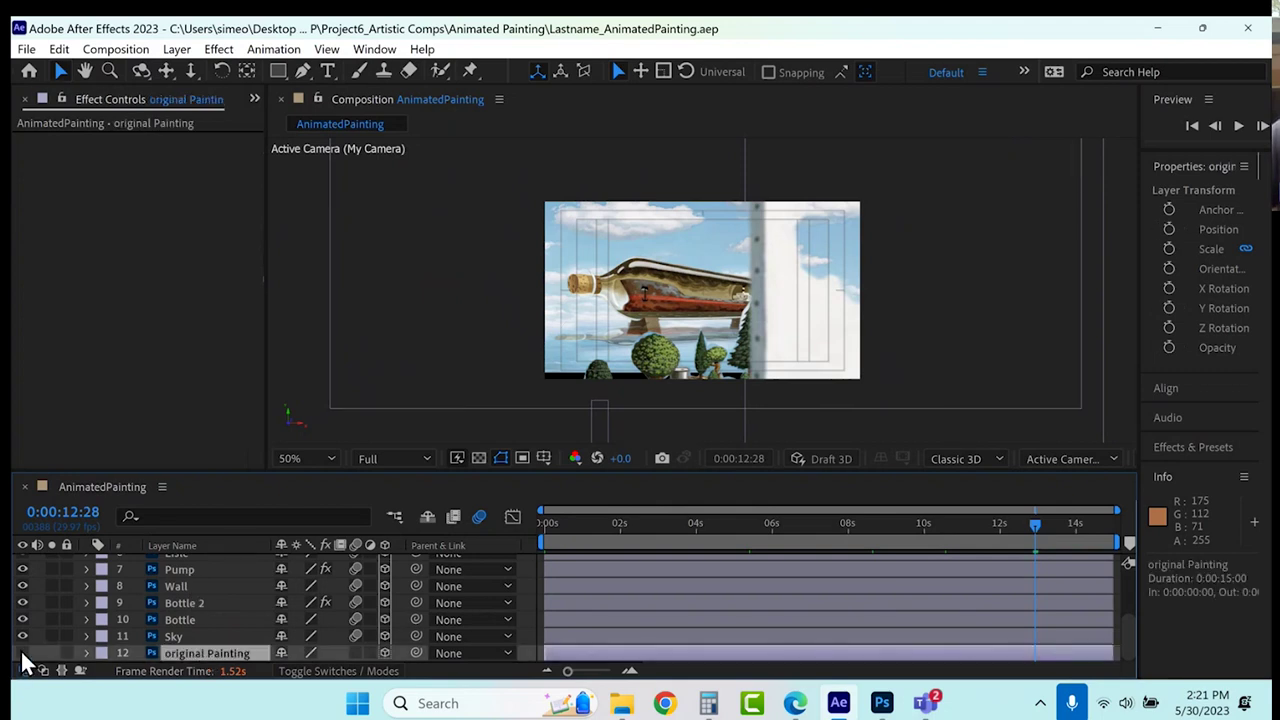
{"action": "mouse_move", "coordinate": [206, 652]}
{"action": "left_mouse_down"}
{"action": "mouse_move", "coordinate": [194, 551]}
{"action": "mouse_move", "coordinate": [200, 566]}
{"action": "left_mouse_up"}
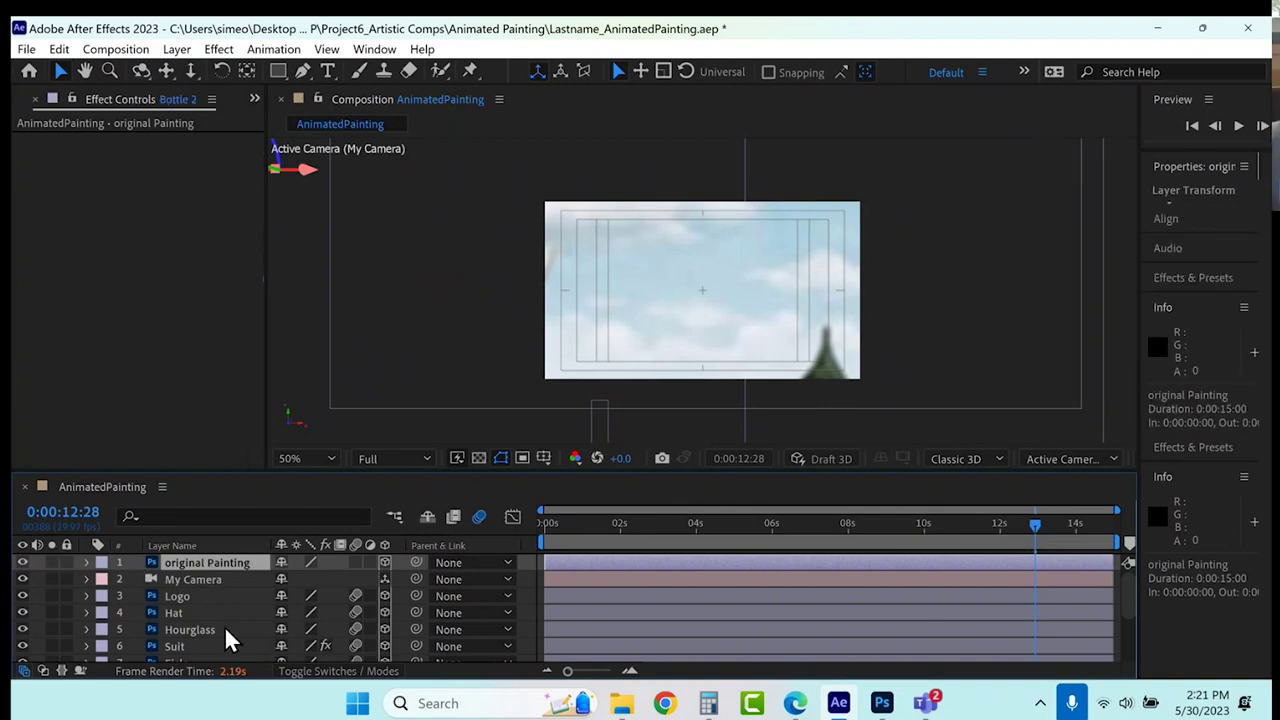
{"action": "key", "text": "Delete"}
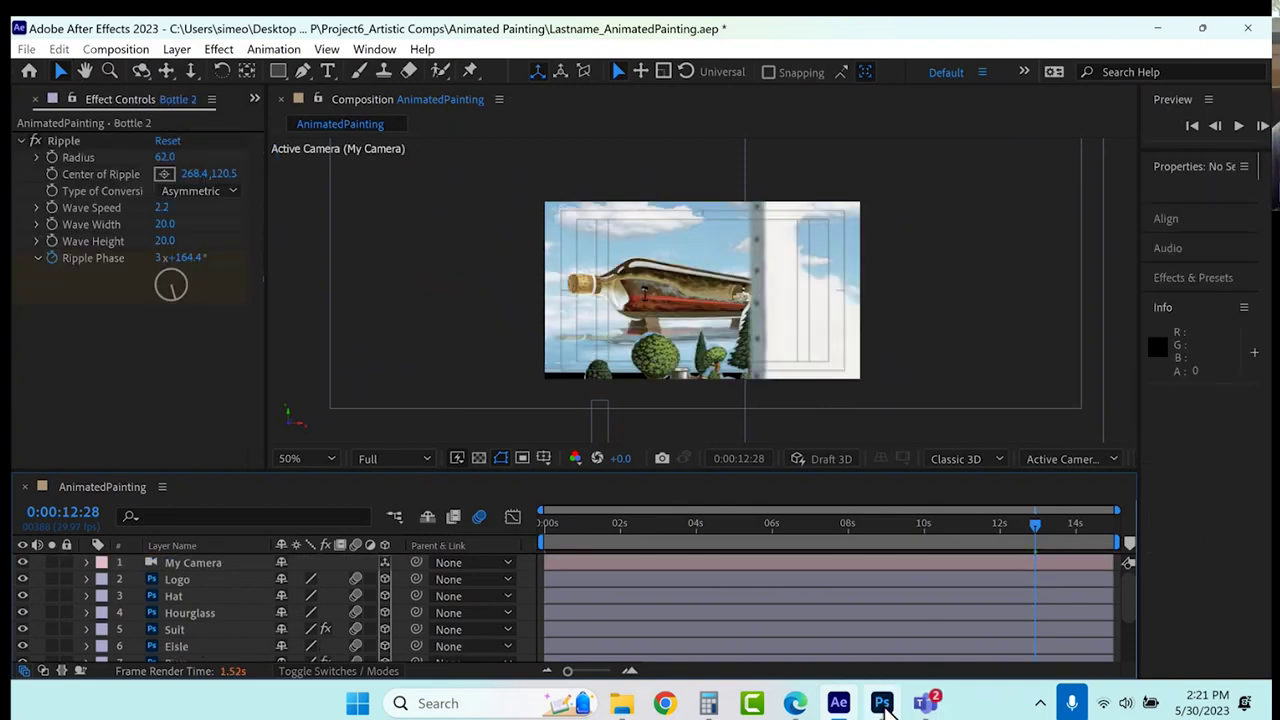
In Photoshop, hide the Suit, Eisle, Pump, Wall and Bottle layers, then return to After Effects.
{"action": "left_click", "coordinate": [925, 704]}
{"action": "left_click", "coordinate": [882, 704]}
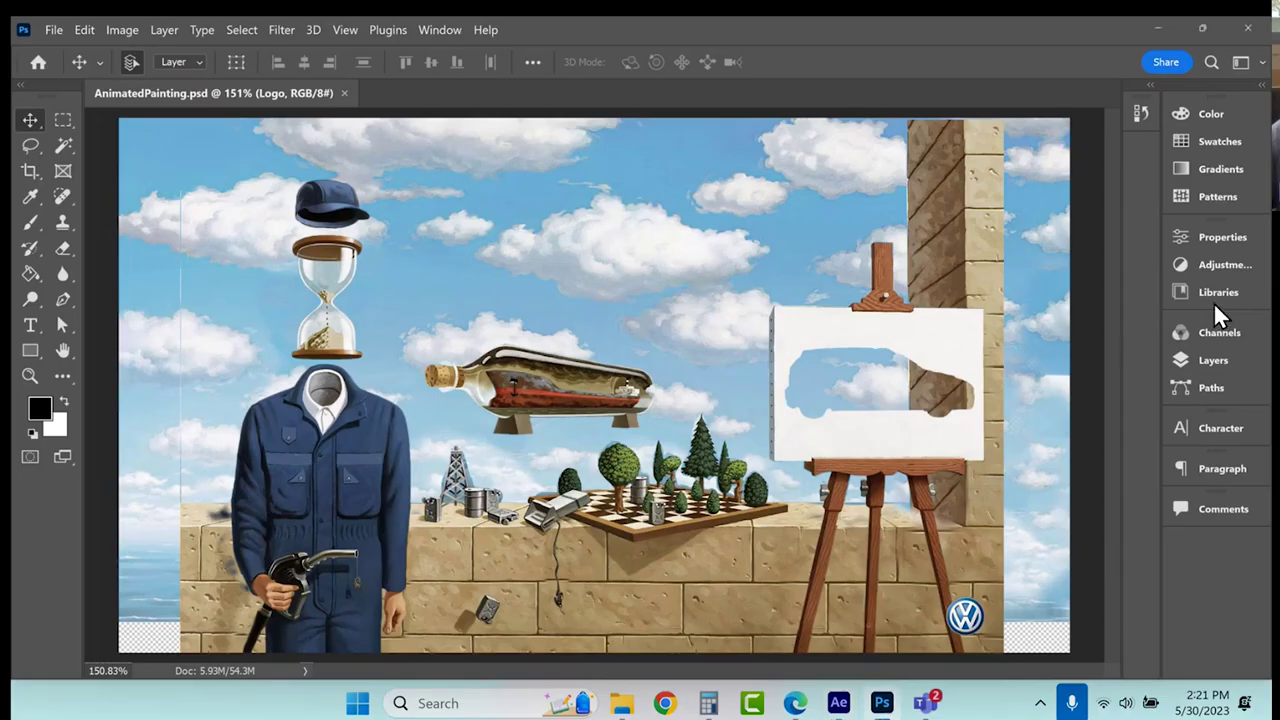
{"action": "left_click", "coordinate": [1213, 360]}
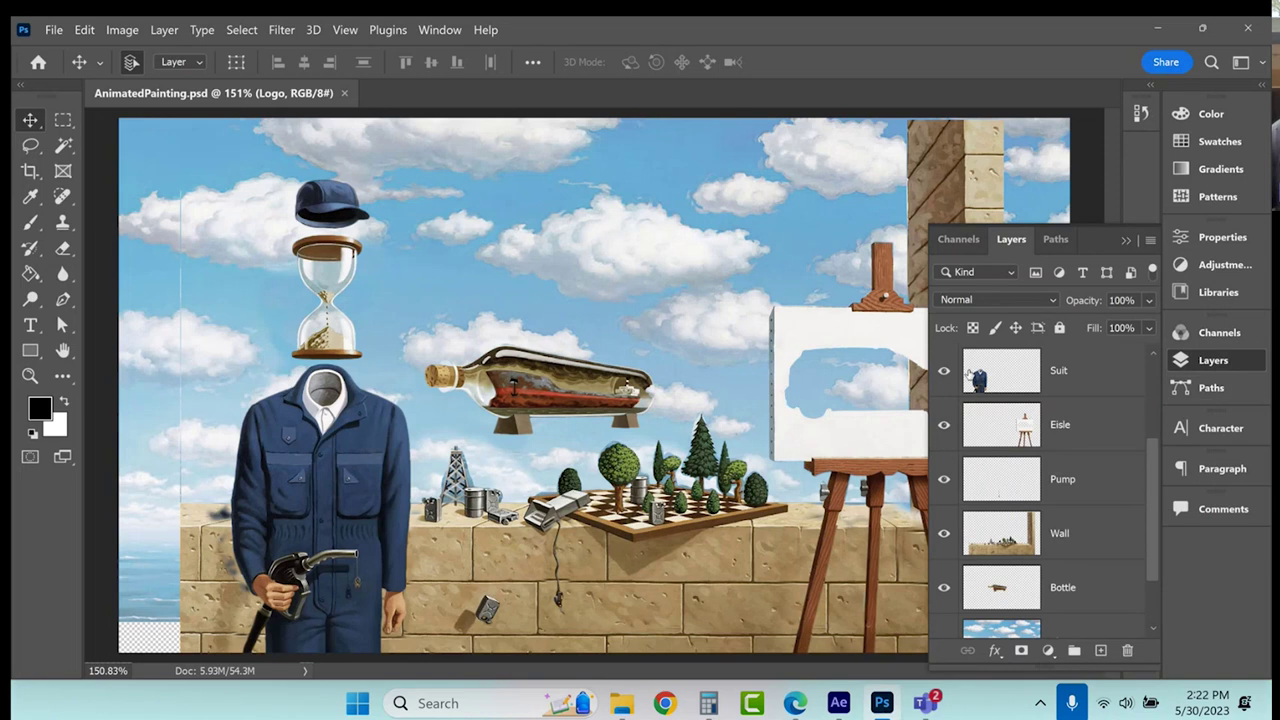
{"action": "left_click_drag", "start_coordinate": [943, 372], "coordinate": [944, 607]}
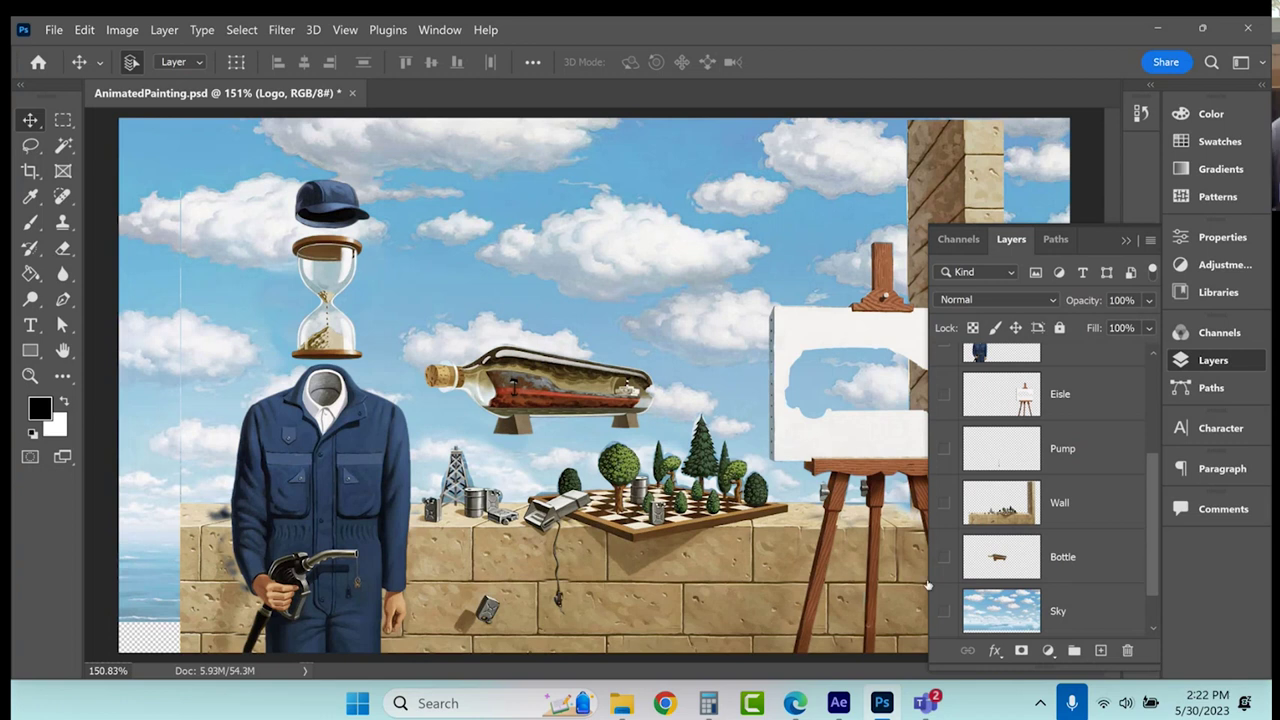
{"action": "key", "text": "alt+Tab"}
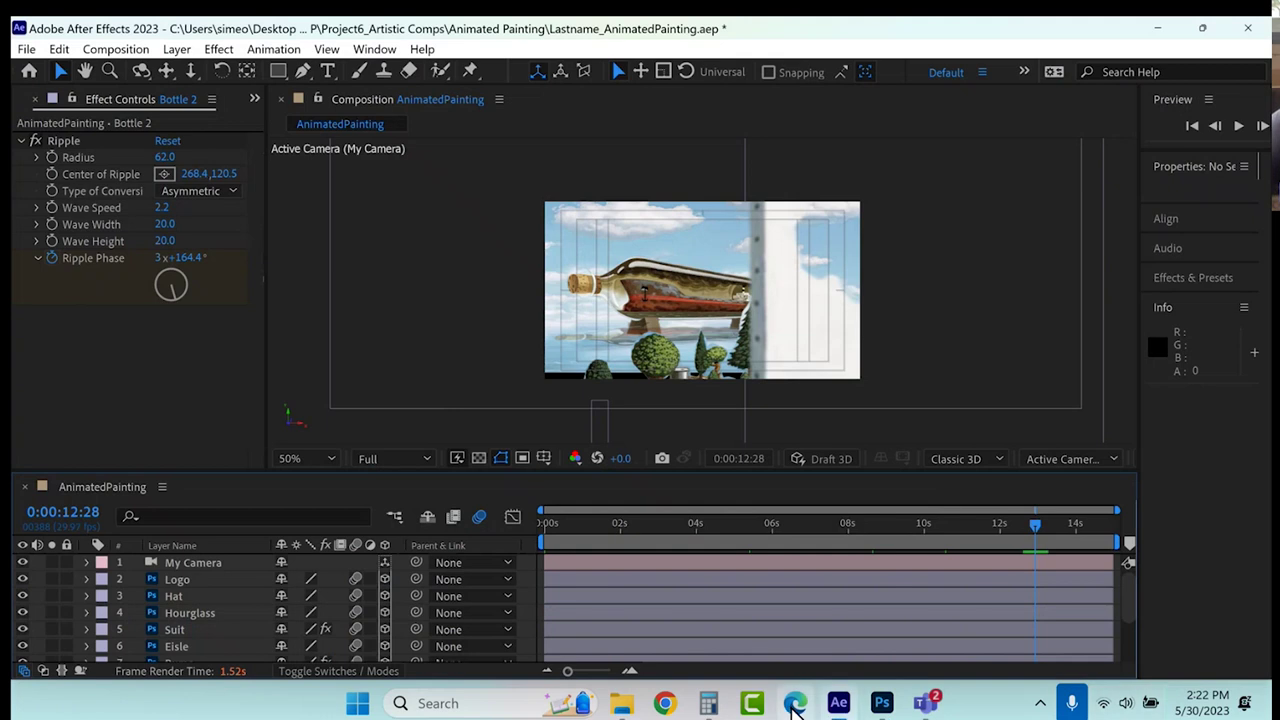
Select the My Camera layer and choose the Horizontal Type tool.
{"action": "left_click", "coordinate": [182, 563]}
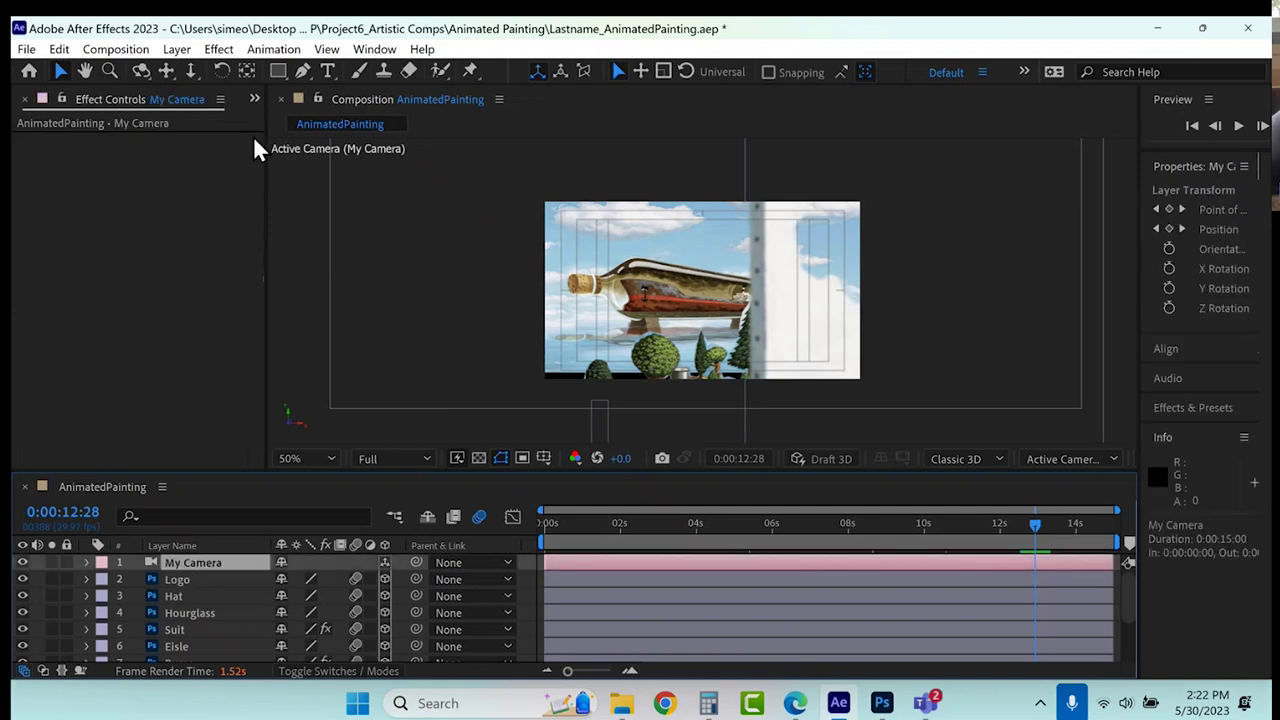
{"action": "left_click", "coordinate": [329, 72]}
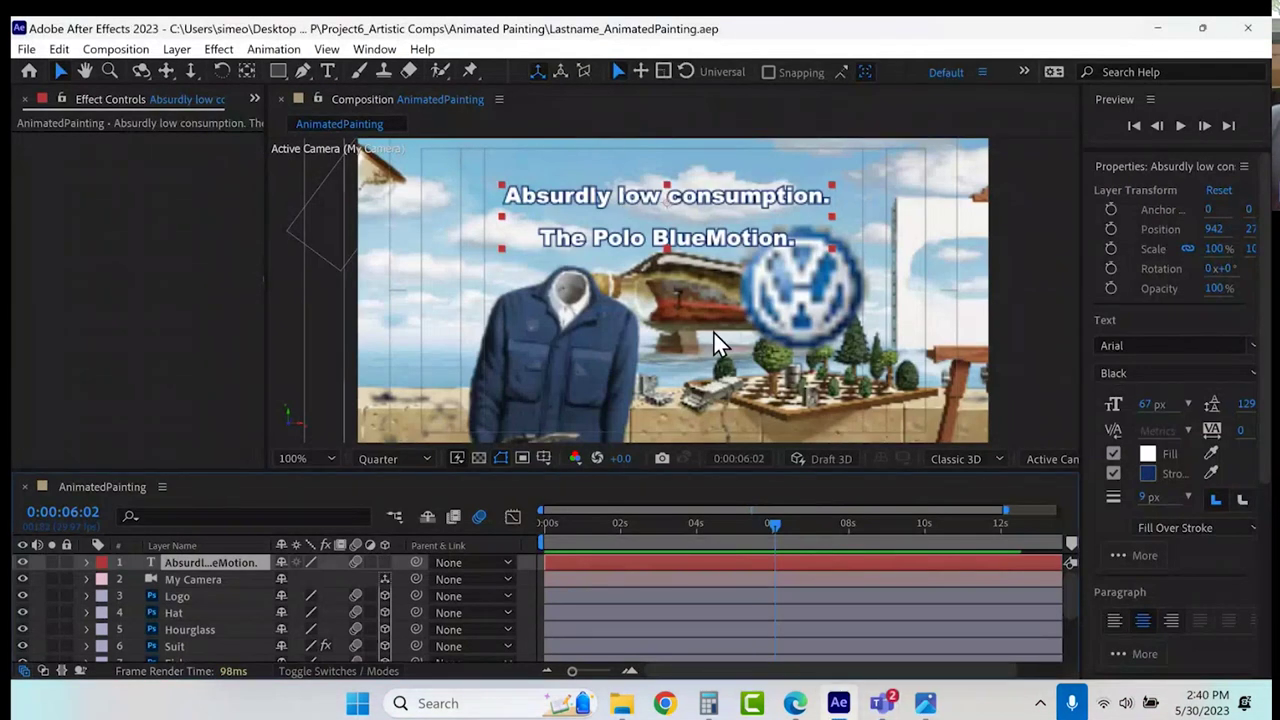
View original Painting.jpg in Photos to check the tagline, then close the image.
{"action": "left_click", "coordinate": [928, 705]}
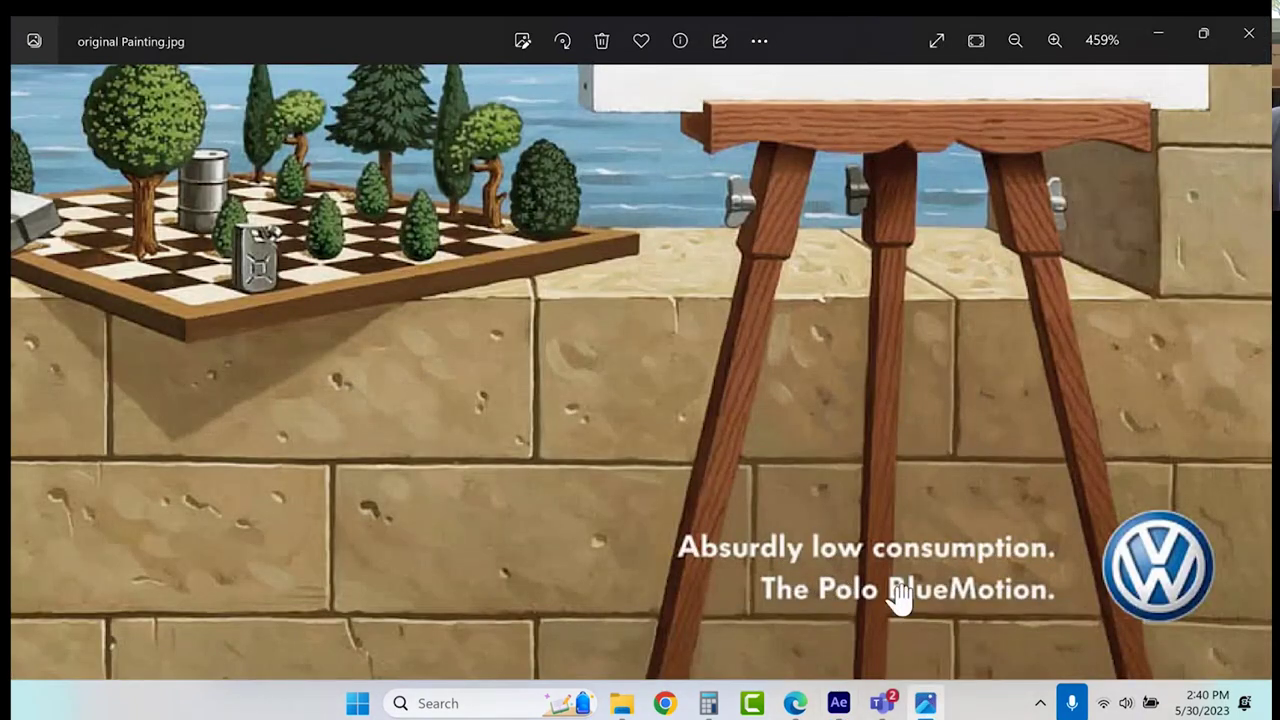
{"action": "left_click", "coordinate": [845, 690]}
{"action": "left_click", "coordinate": [925, 703]}
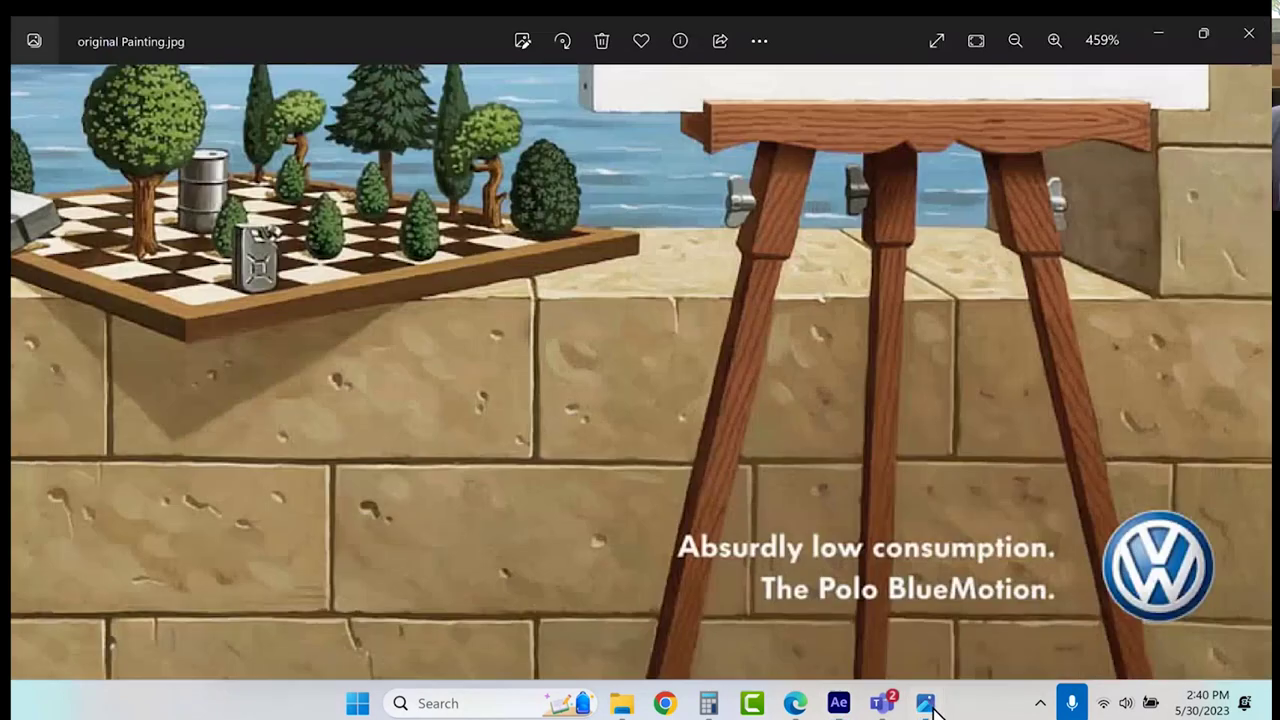
{"action": "left_click", "coordinate": [1248, 38]}
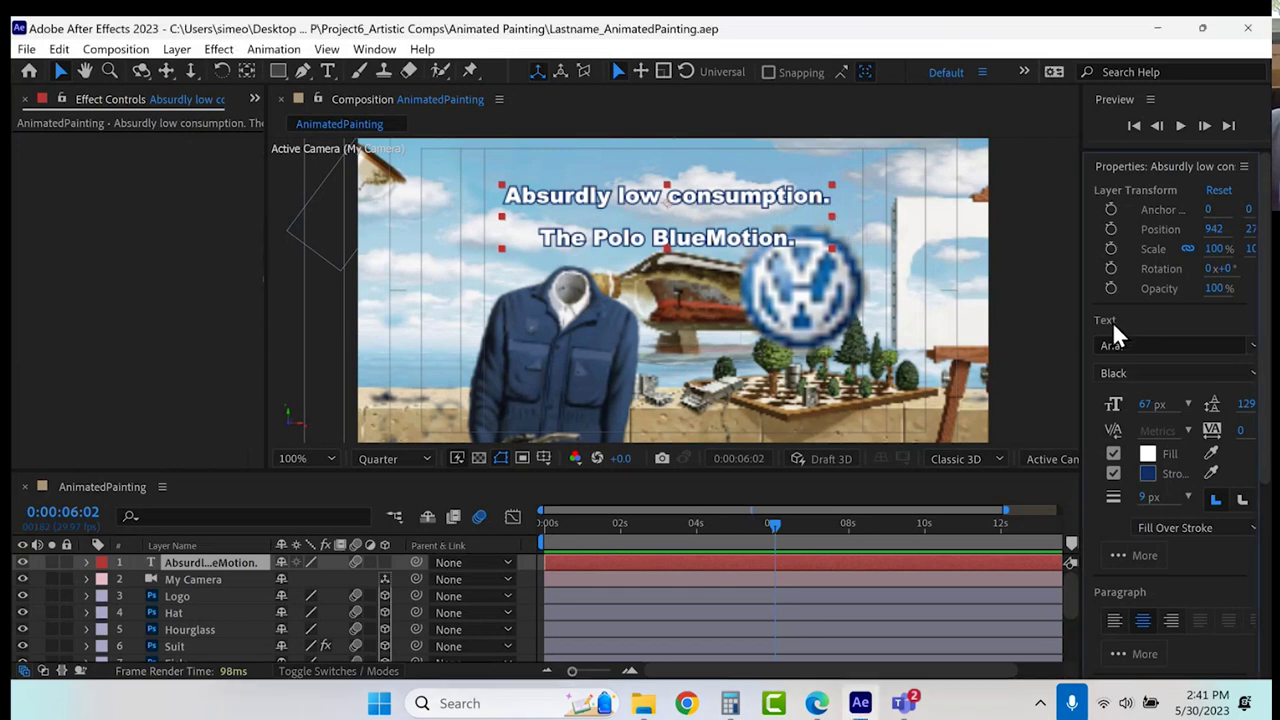
Set the time to 0:00:05:28 and browse Effects & Presets to Animation Presets > Text > Animate In.
{"action": "left_click", "coordinate": [1140, 168]}
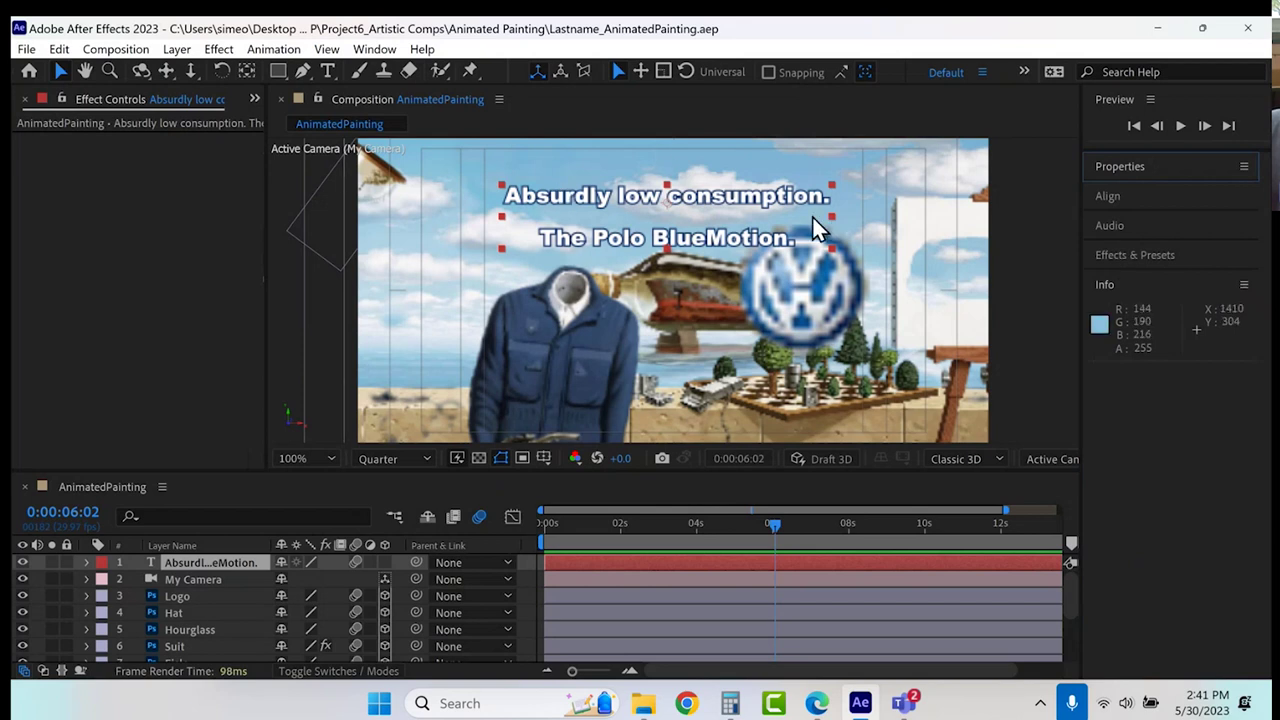
{"action": "left_click_drag", "start_coordinate": [779, 526], "coordinate": [771, 524]}
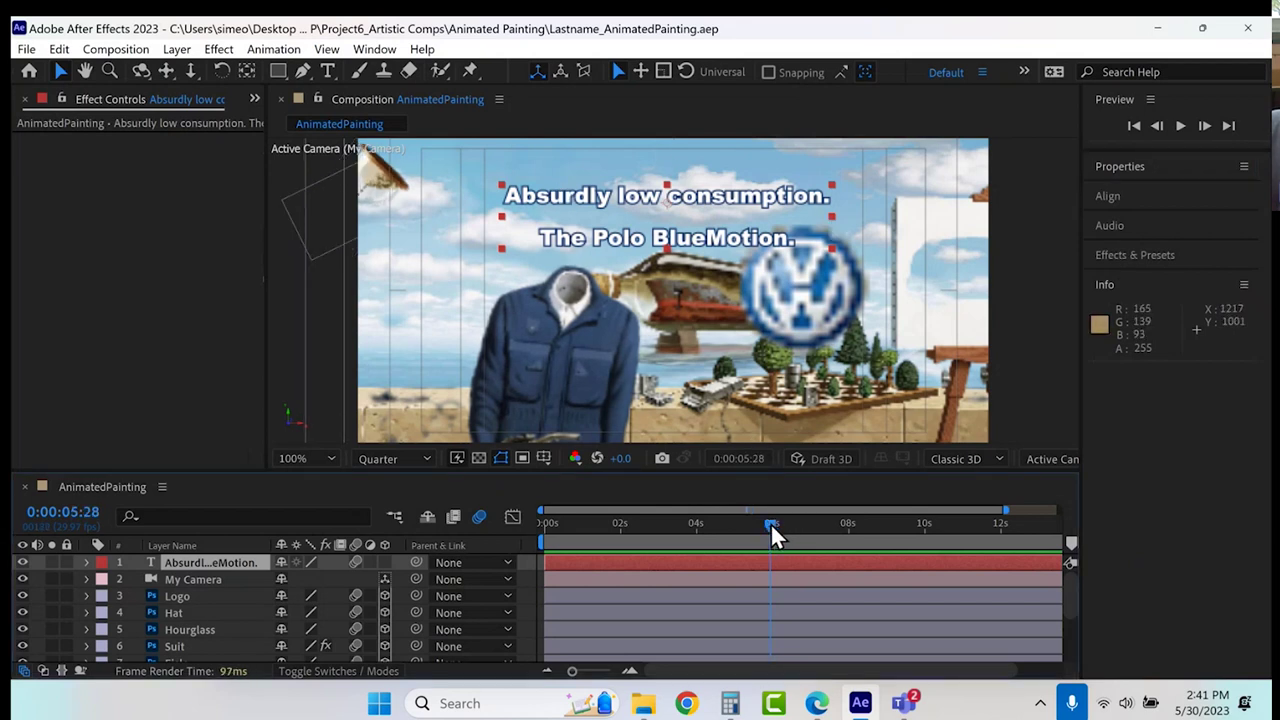
{"action": "left_click", "coordinate": [1108, 256]}
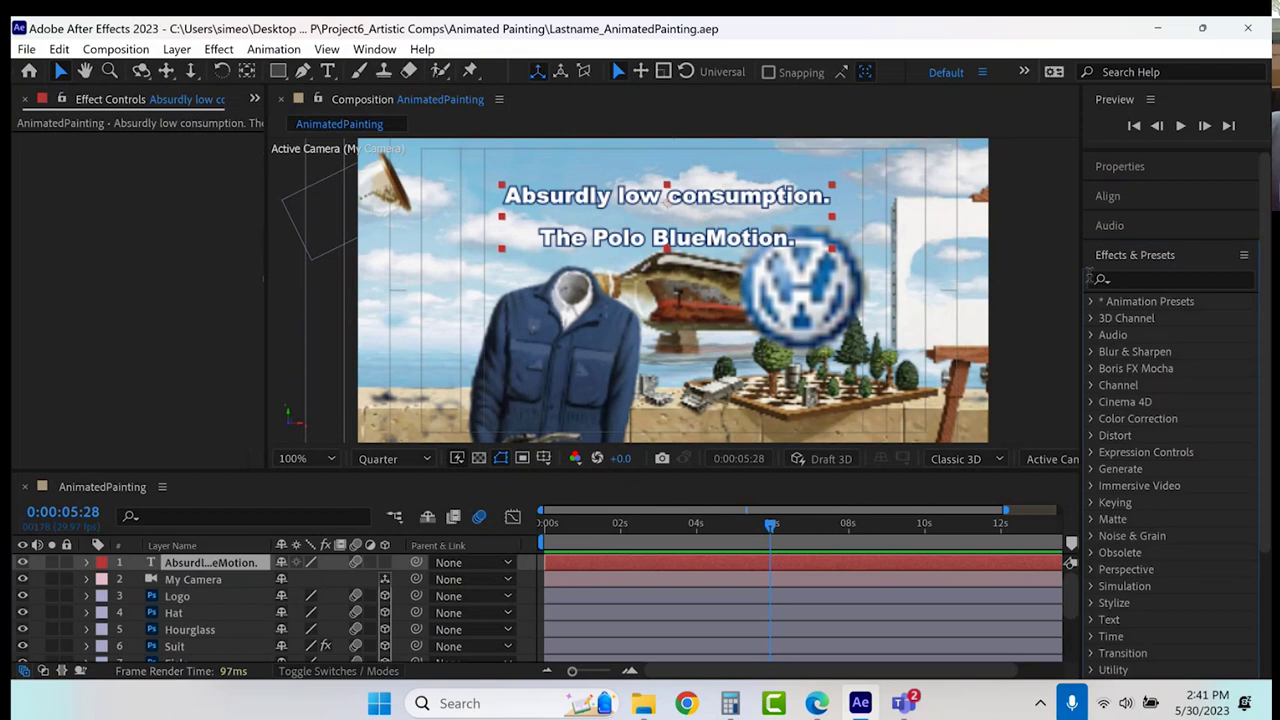
{"action": "left_click", "coordinate": [1093, 302]}
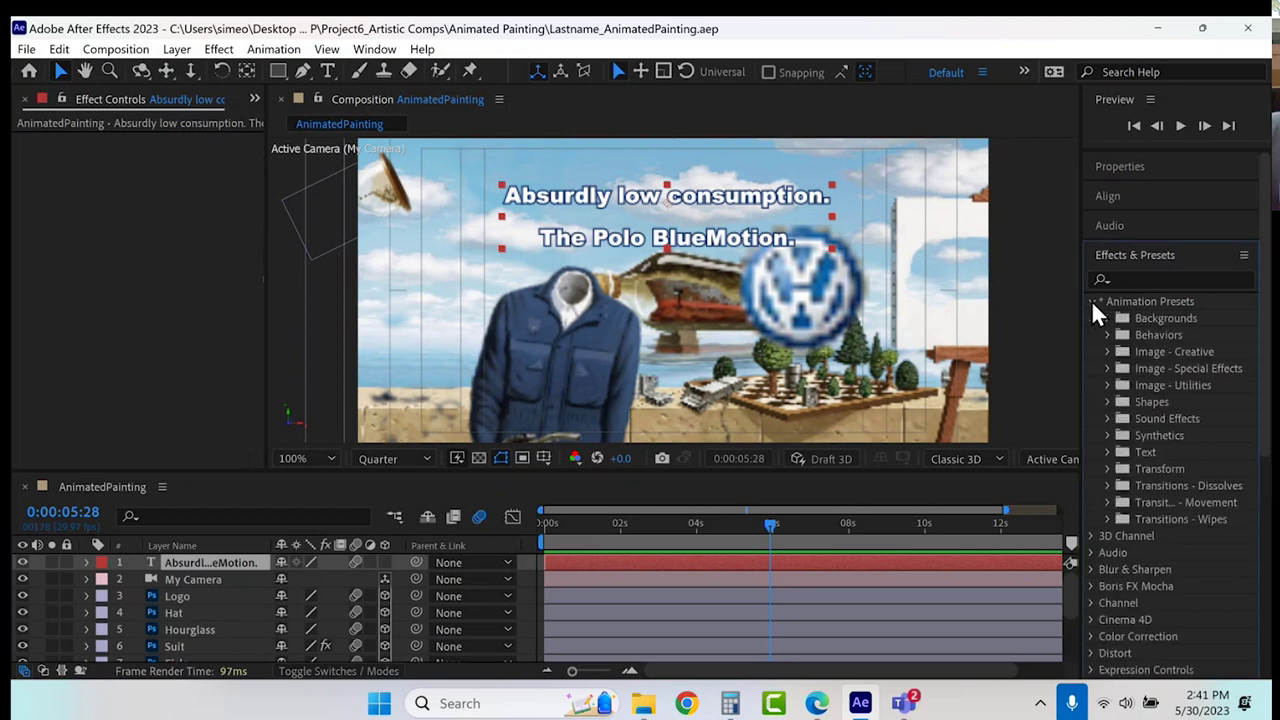
{"action": "left_click", "coordinate": [1108, 452]}
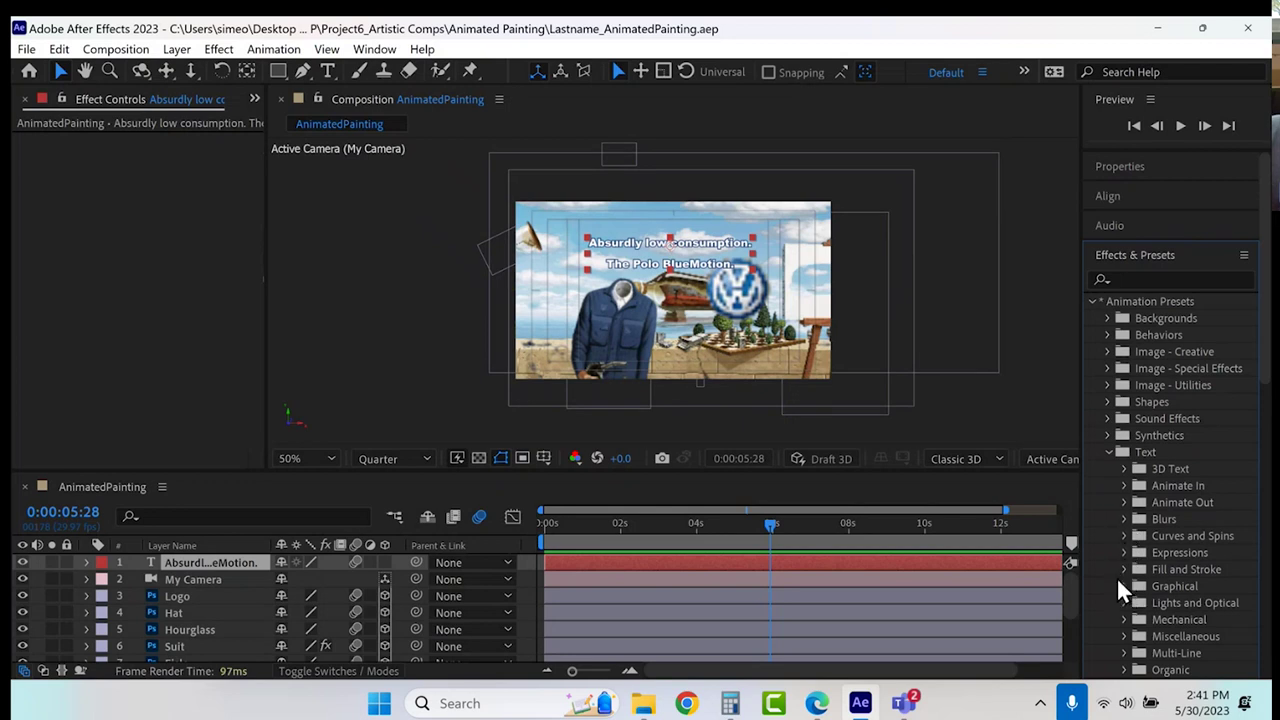
{"action": "left_click", "coordinate": [1124, 485]}
Apply the Spin In By Word preset to the tagline text layer.
{"action": "scroll", "coordinate": [1091, 525], "scroll_direction": "down", "scroll_amount": 2}
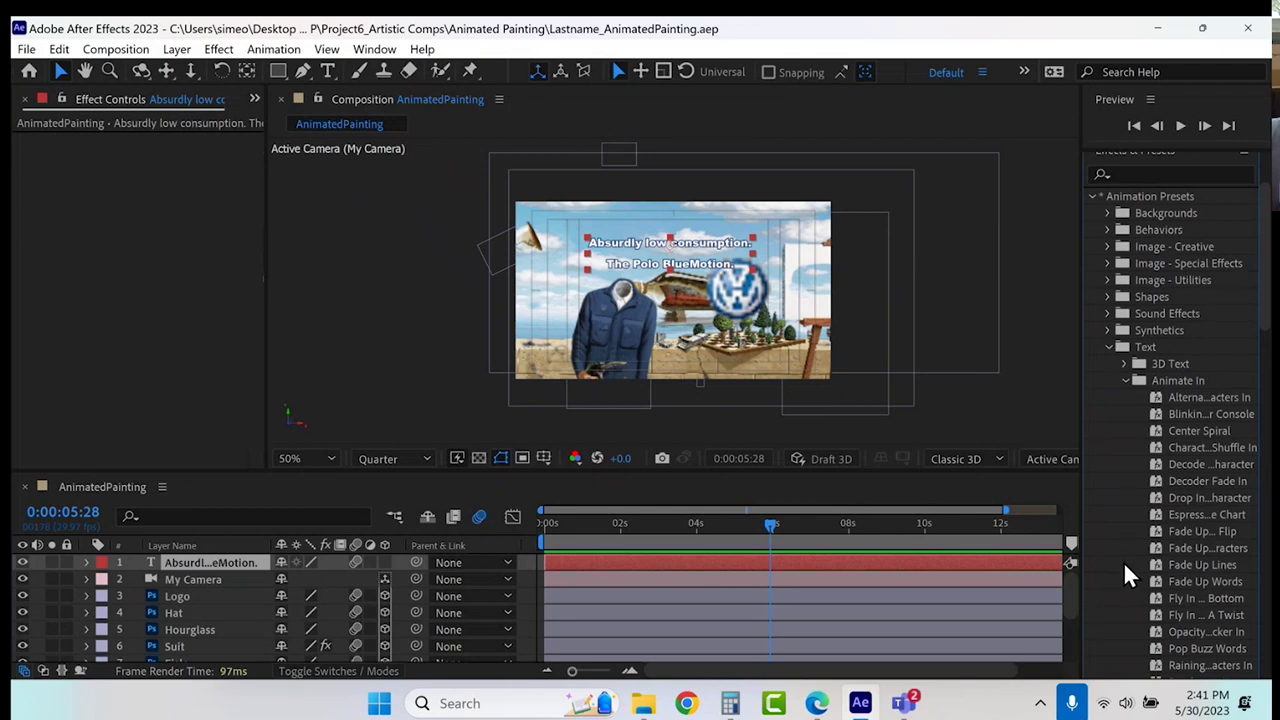
{"action": "left_click", "coordinate": [1160, 617]}
{"action": "scroll", "coordinate": [1128, 601], "scroll_direction": "down", "scroll_amount": 2}
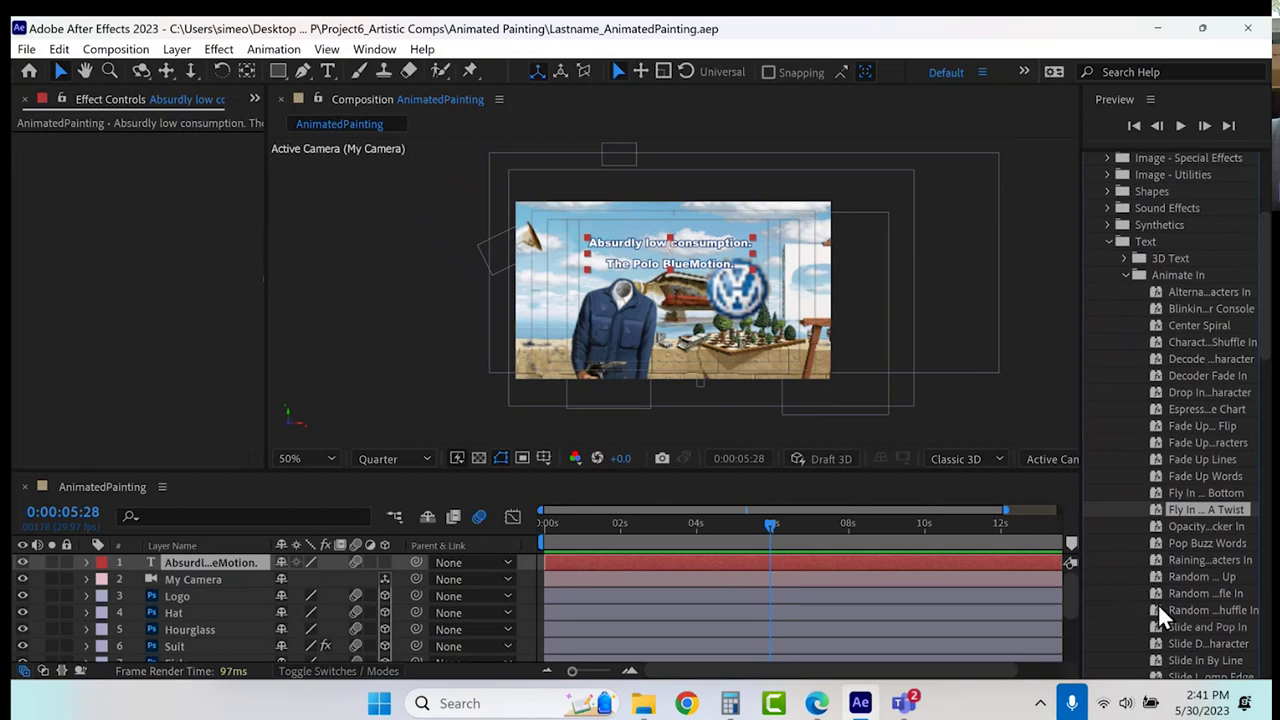
{"action": "scroll", "coordinate": [1109, 590], "scroll_direction": "down", "scroll_amount": 1}
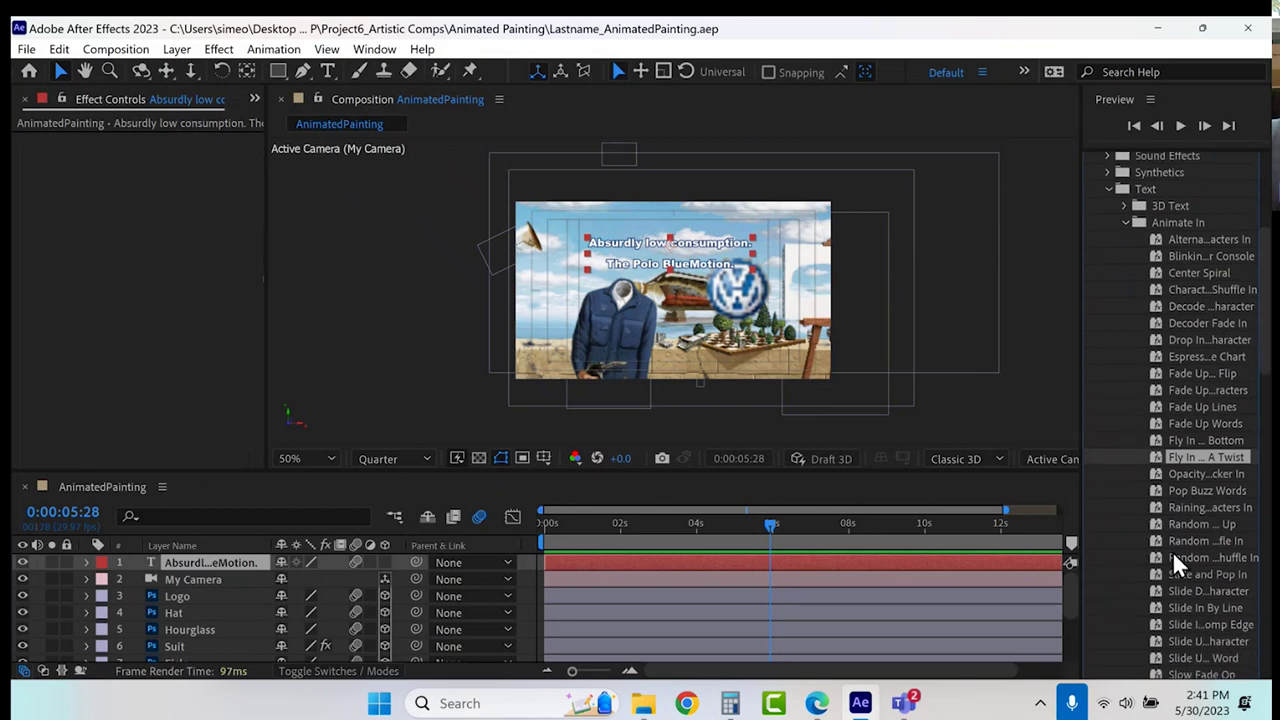
{"action": "scroll", "coordinate": [1180, 590], "scroll_direction": "down", "scroll_amount": 2}
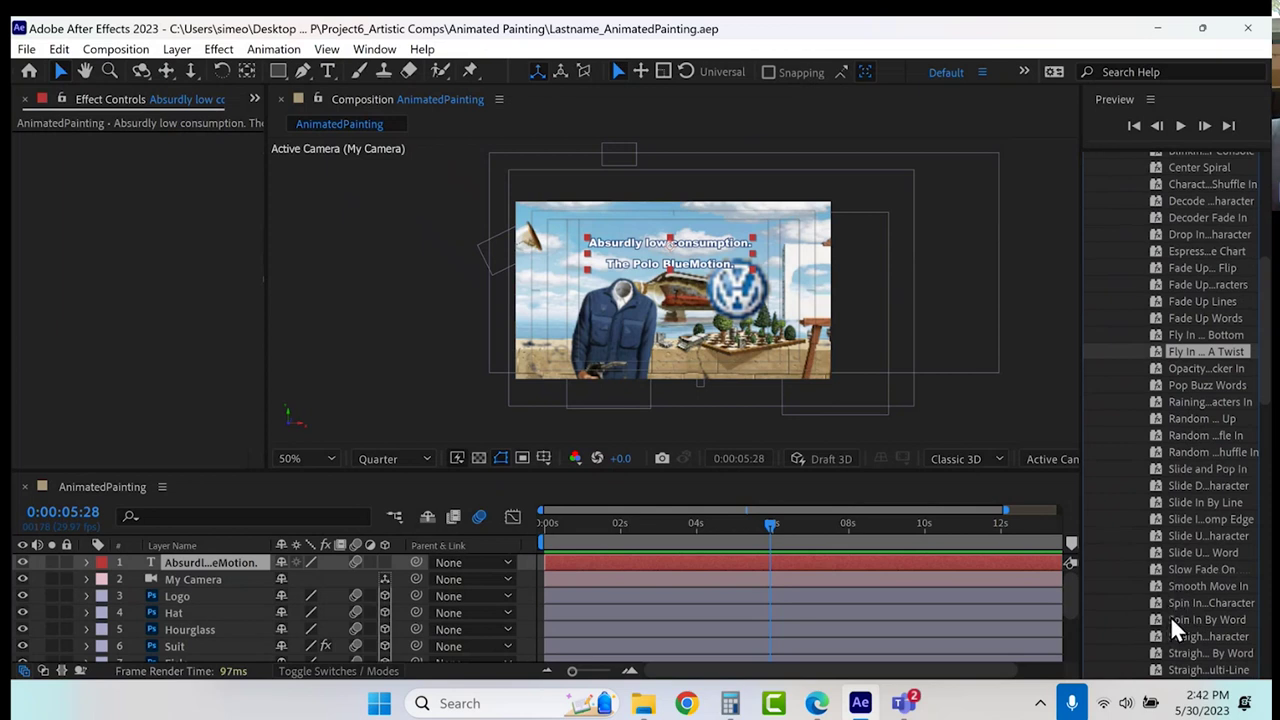
{"action": "left_click_drag", "start_coordinate": [1170, 618], "coordinate": [785, 565]}
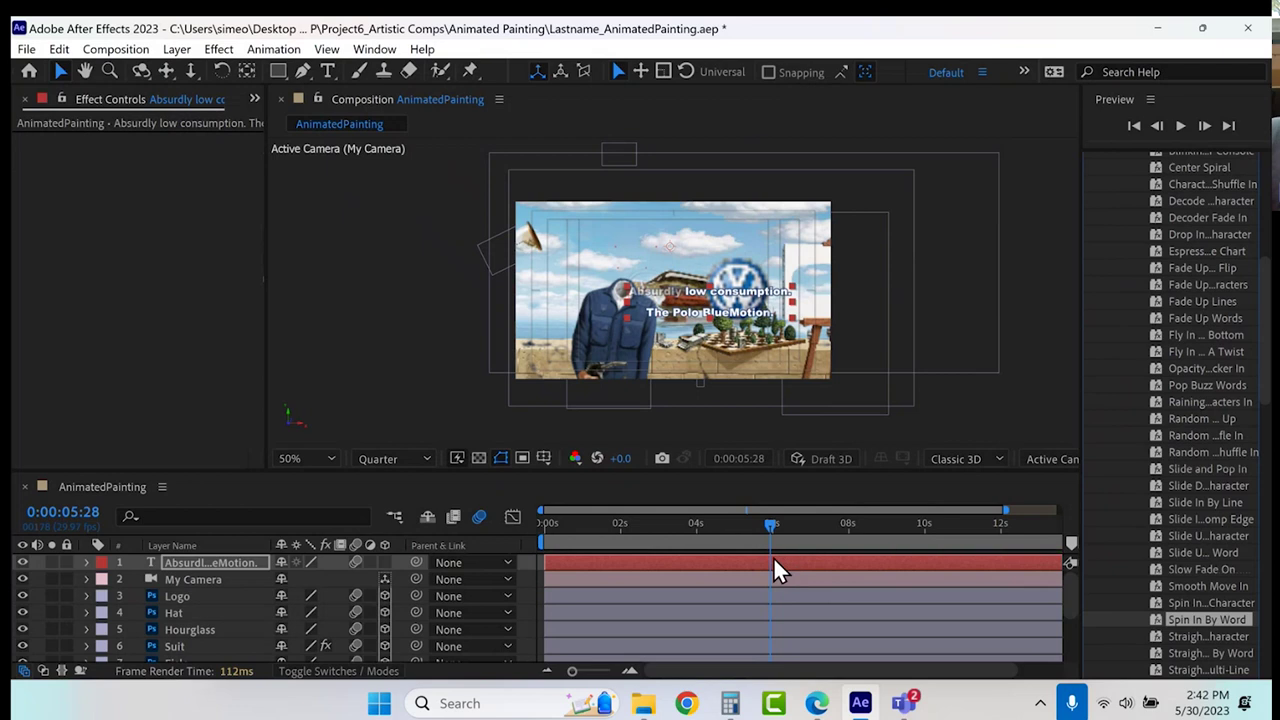
Preview the tagline spin at 0:00:05:14, expand its text animator, and shift Position left and down.
{"action": "left_click_drag", "start_coordinate": [768, 519], "coordinate": [805, 526]}
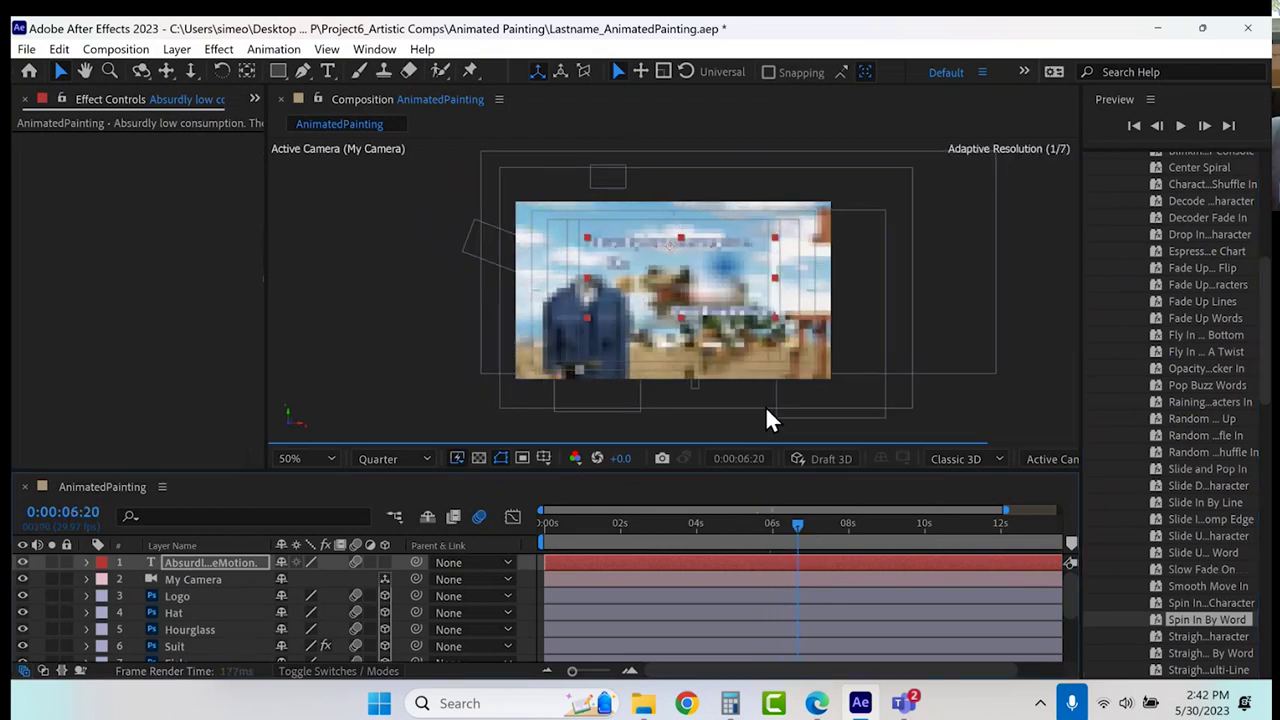
{"action": "left_click", "coordinate": [752, 524]}
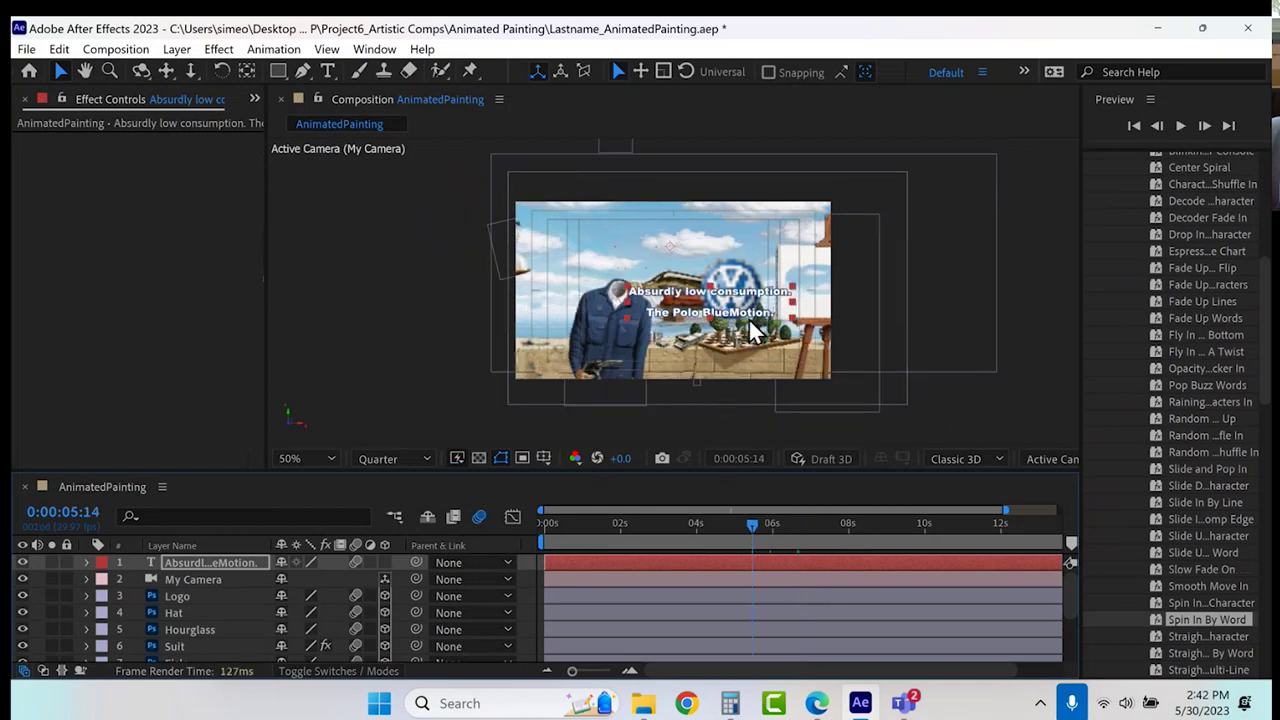
{"action": "left_click", "coordinate": [86, 562]}
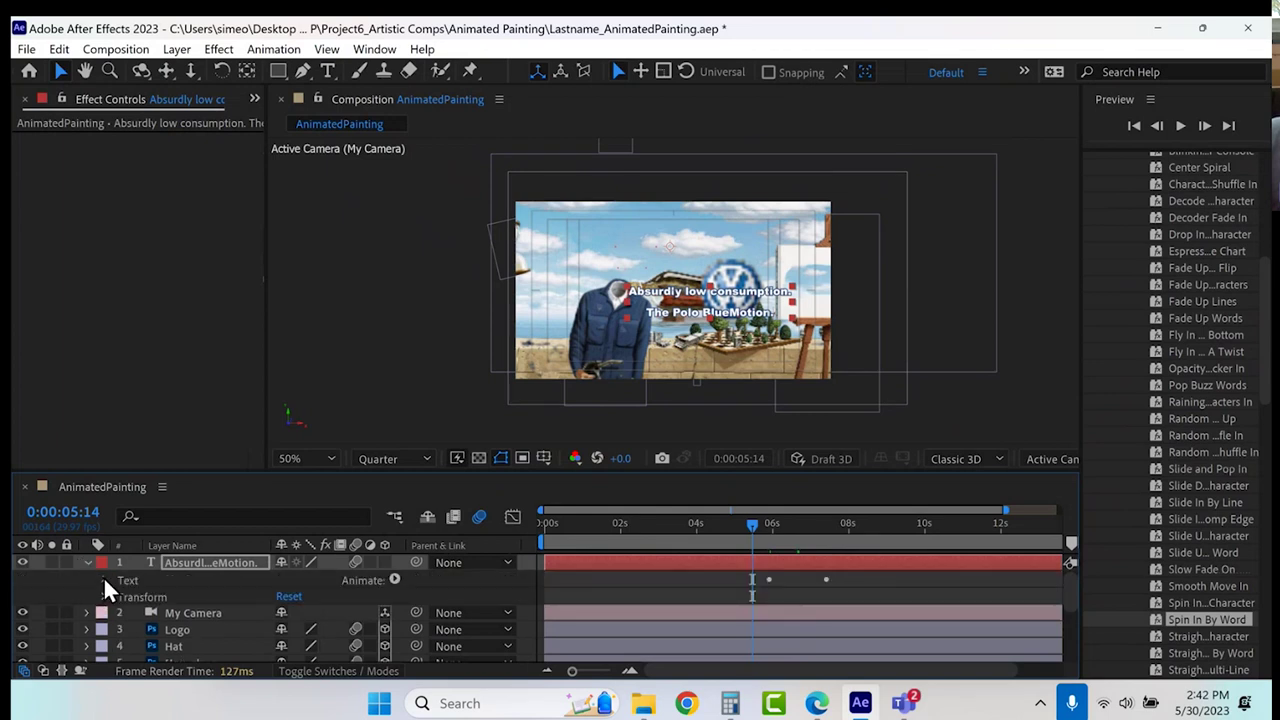
{"action": "left_click", "coordinate": [103, 577]}
{"action": "scroll", "coordinate": [101, 585], "scroll_direction": "down", "scroll_amount": 5}
{"action": "scroll", "coordinate": [132, 590], "scroll_direction": "up", "scroll_amount": 2}
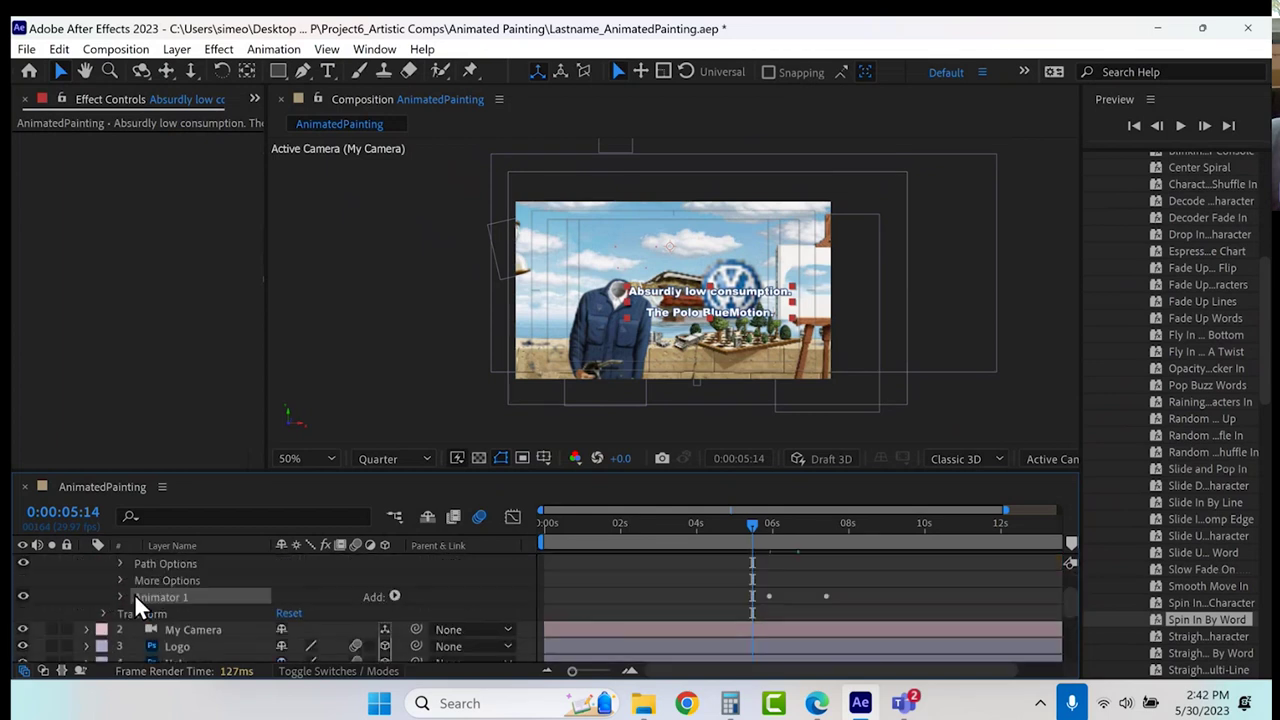
{"action": "left_click", "coordinate": [120, 596]}
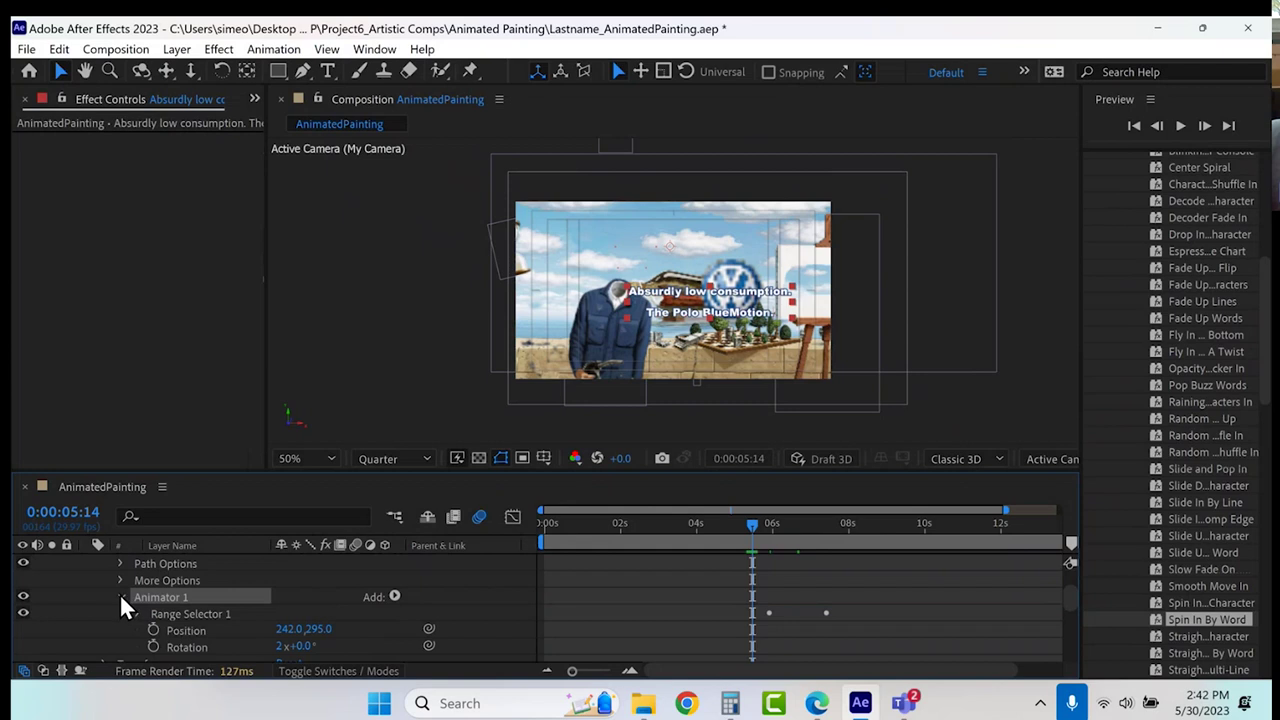
{"action": "scroll", "coordinate": [119, 593], "scroll_direction": "down", "scroll_amount": 2}
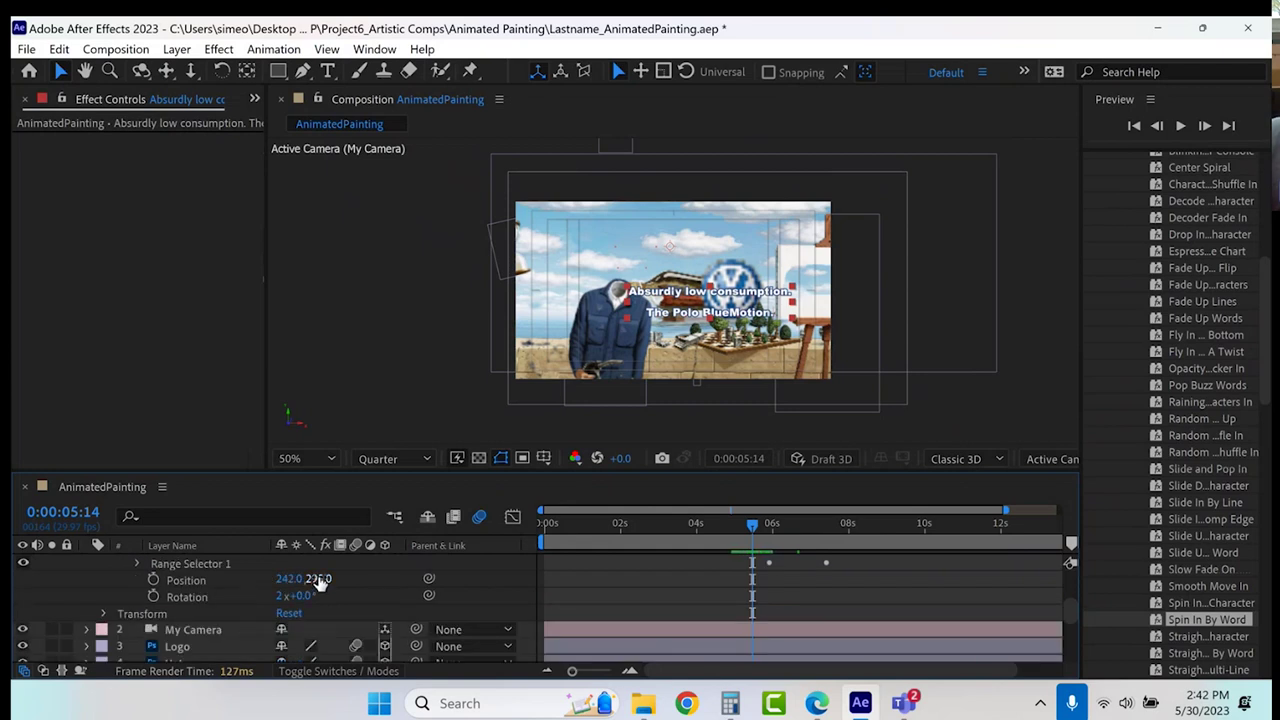
{"action": "left_click_drag", "start_coordinate": [293, 582], "coordinate": [99, 576]}
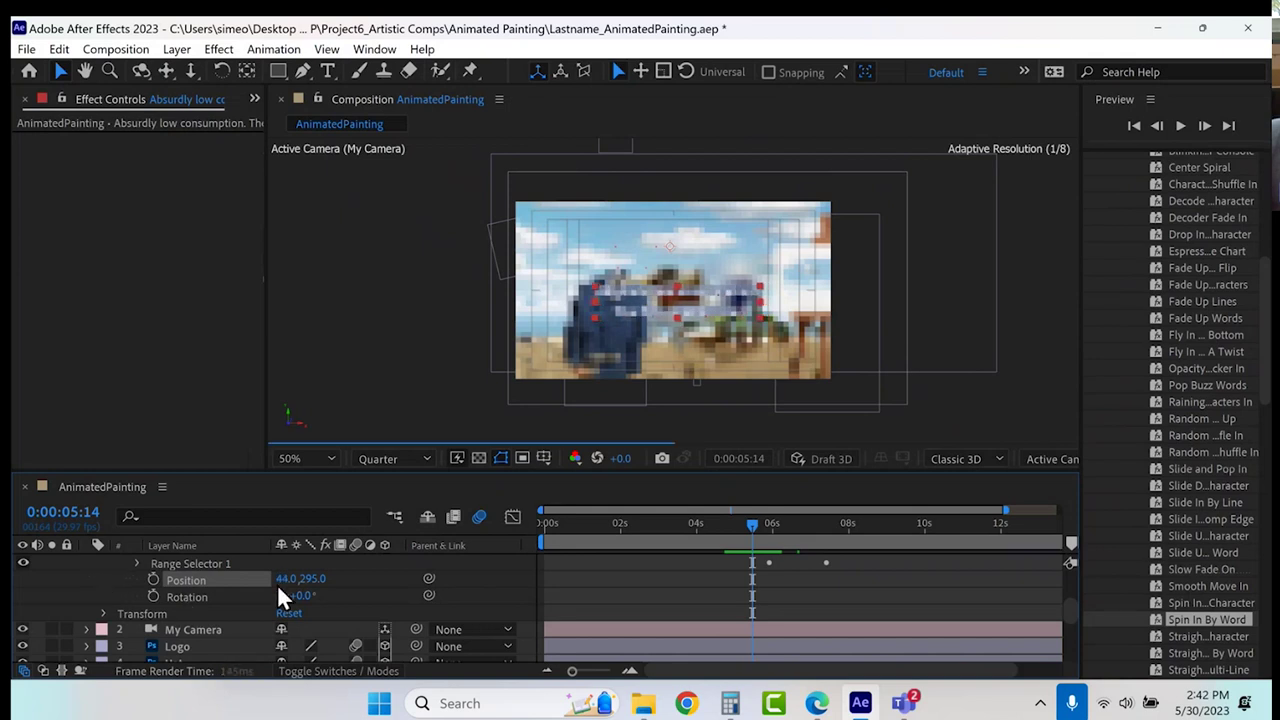
{"action": "left_click_drag", "start_coordinate": [310, 579], "coordinate": [882, 647]}
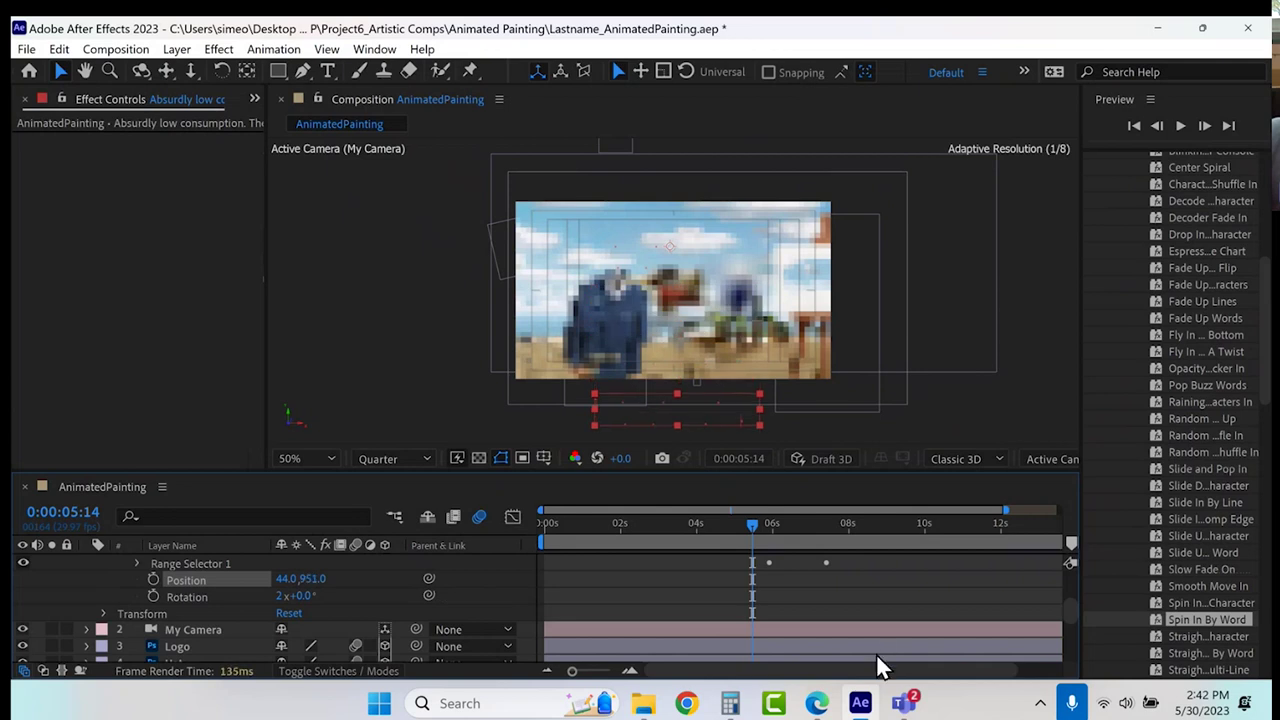
Apply Easy Ease to both Range Selector 1 Start keyframes.
{"action": "left_click", "coordinate": [136, 563]}
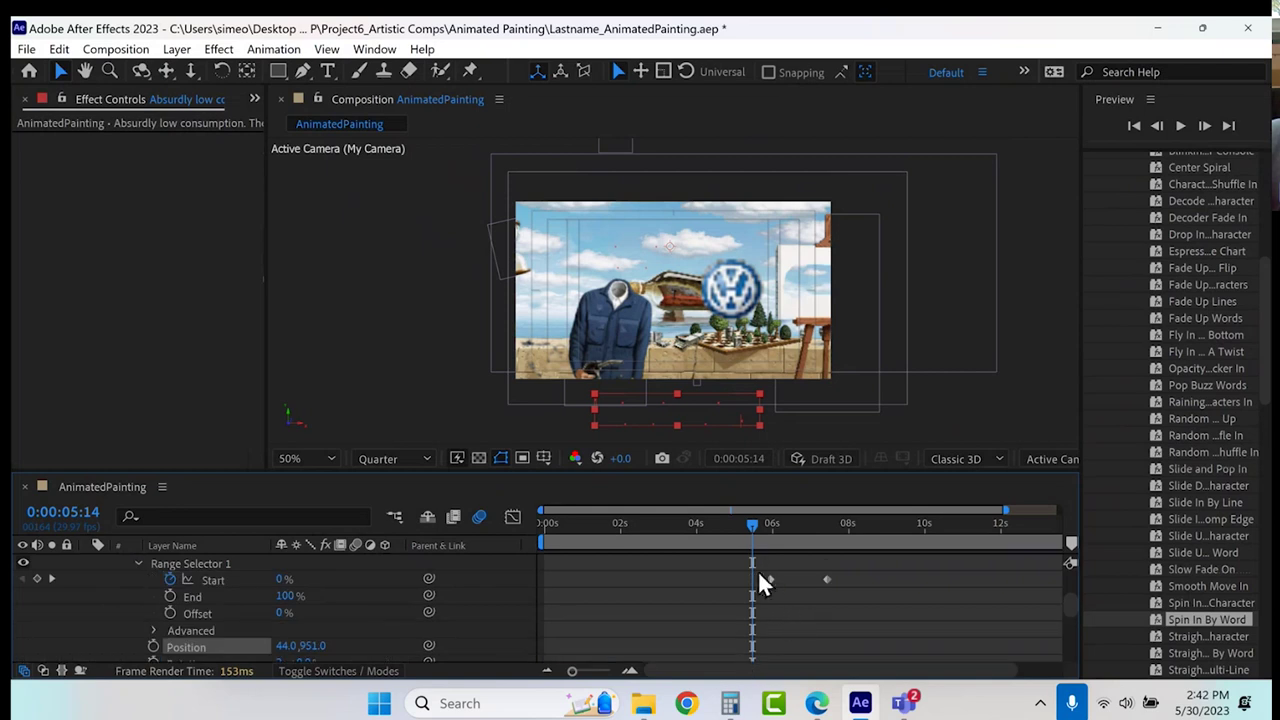
{"action": "left_click_drag", "start_coordinate": [863, 563], "coordinate": [754, 596]}
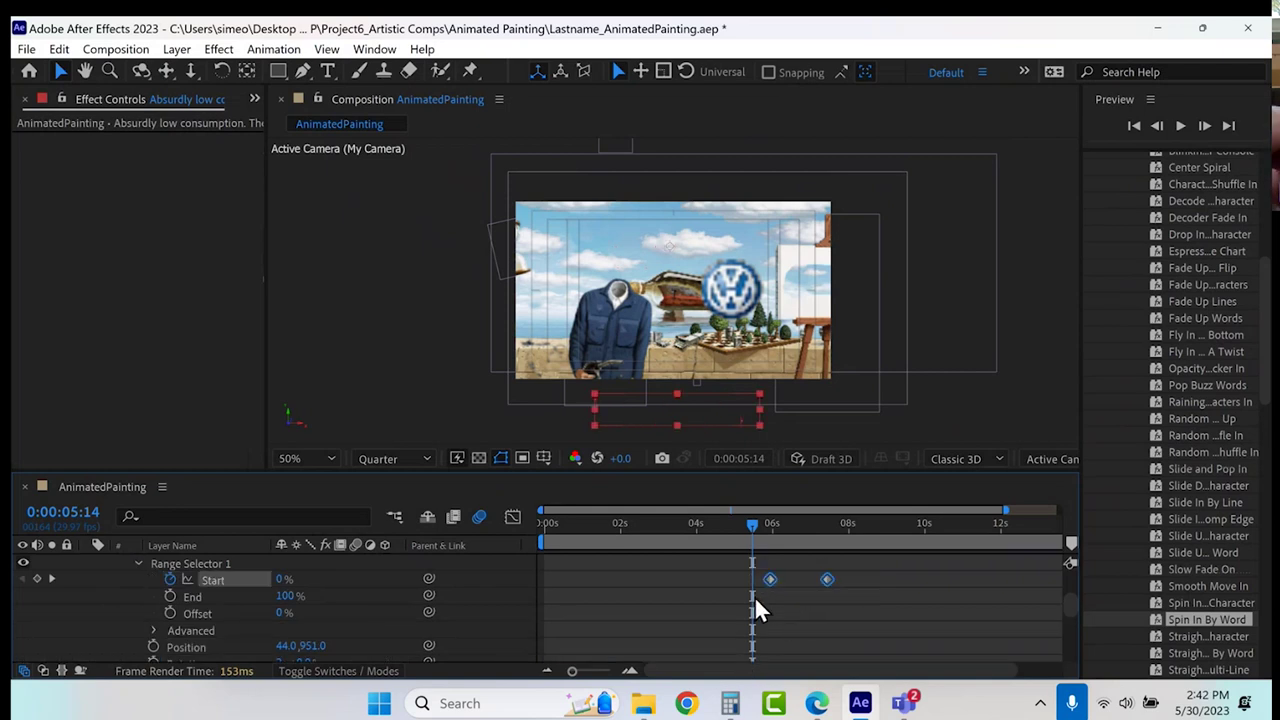
{"action": "key", "text": "F10"}
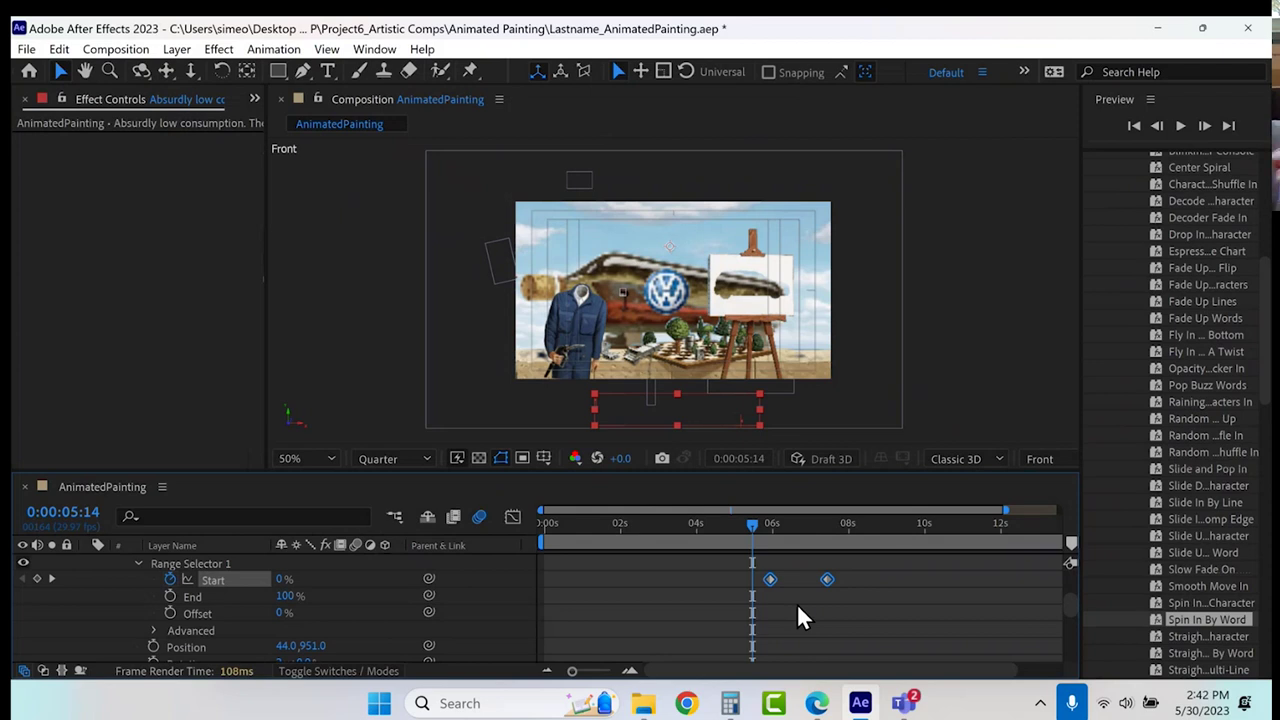
{"action": "key", "text": "F9"}
{"action": "left_click", "coordinate": [849, 579]}
Scrub through the eased word spin to check how it finishes.
{"action": "left_click_drag", "start_coordinate": [780, 519], "coordinate": [794, 526]}
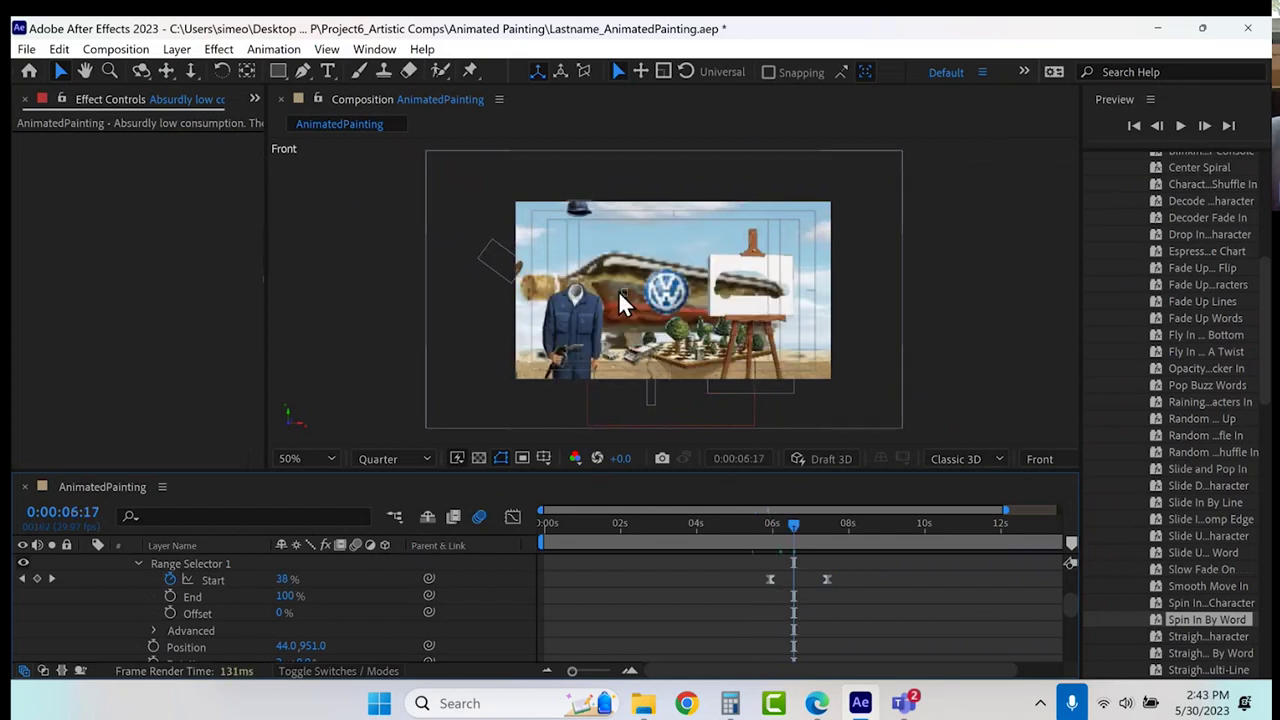
{"action": "left_click", "coordinate": [813, 521]}
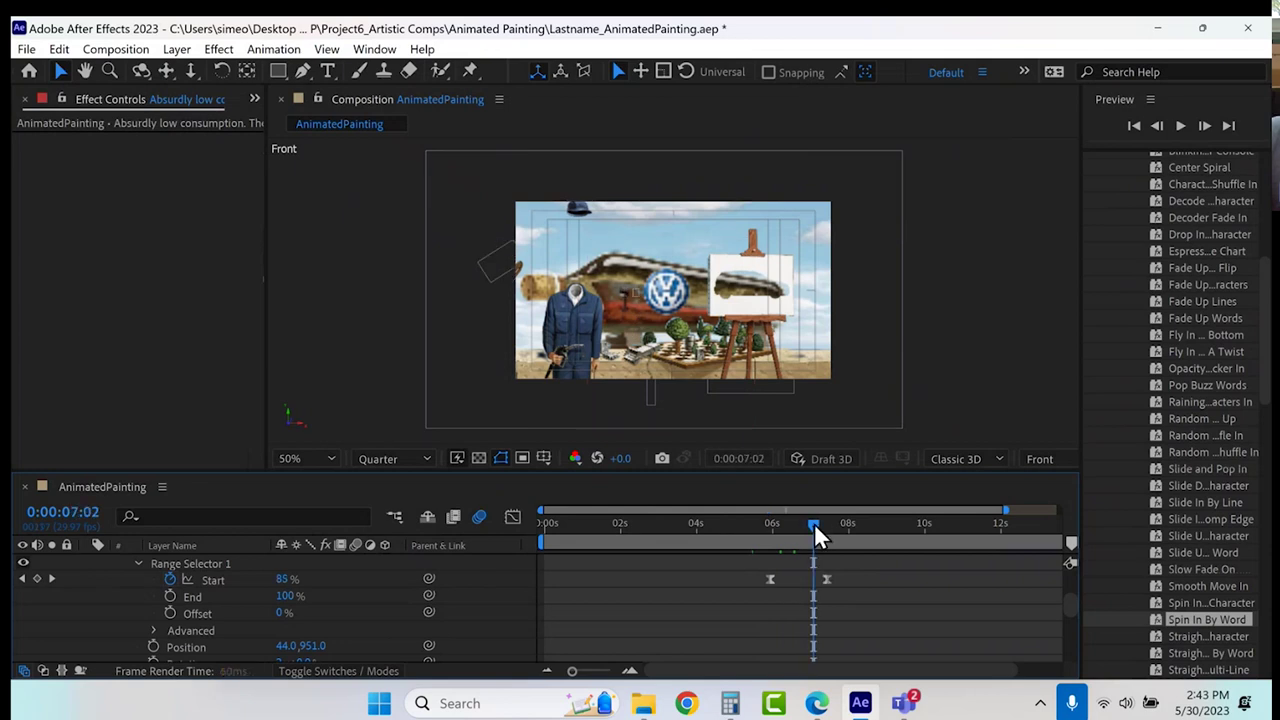
{"action": "left_click_drag", "start_coordinate": [814, 523], "coordinate": [824, 525]}
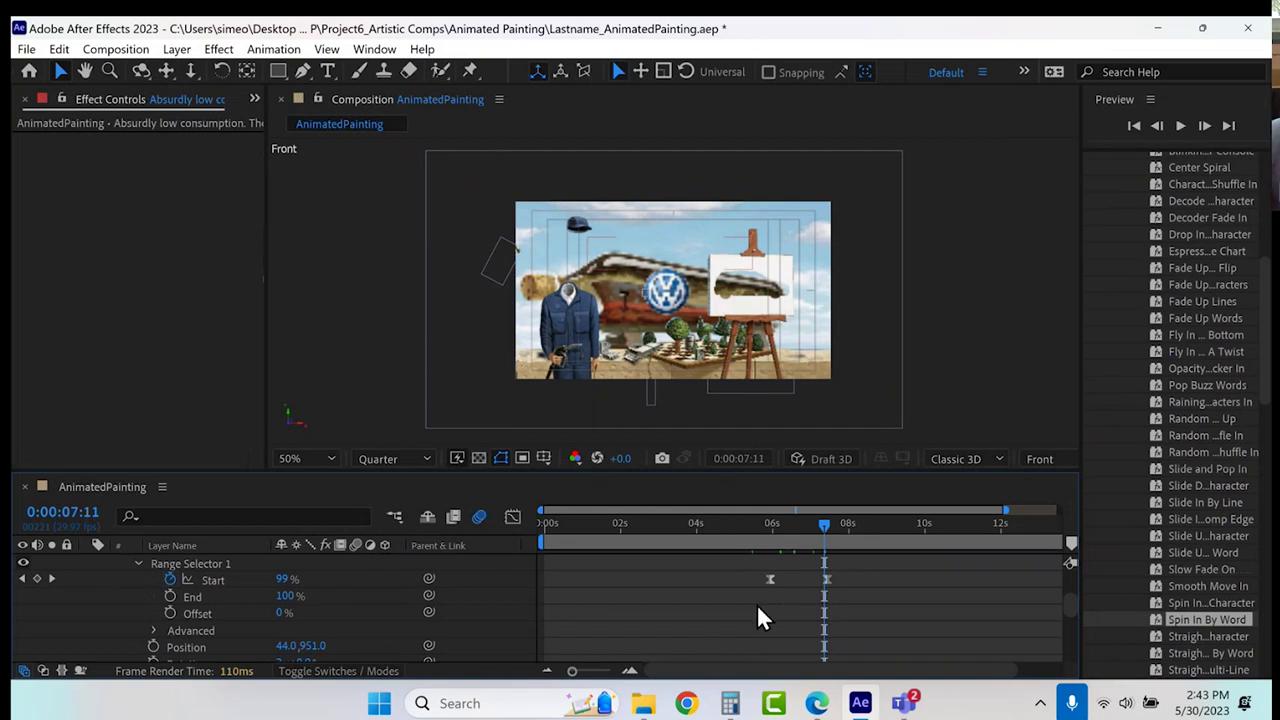
{"action": "scroll", "coordinate": [325, 607], "scroll_direction": "down", "scroll_amount": 2}
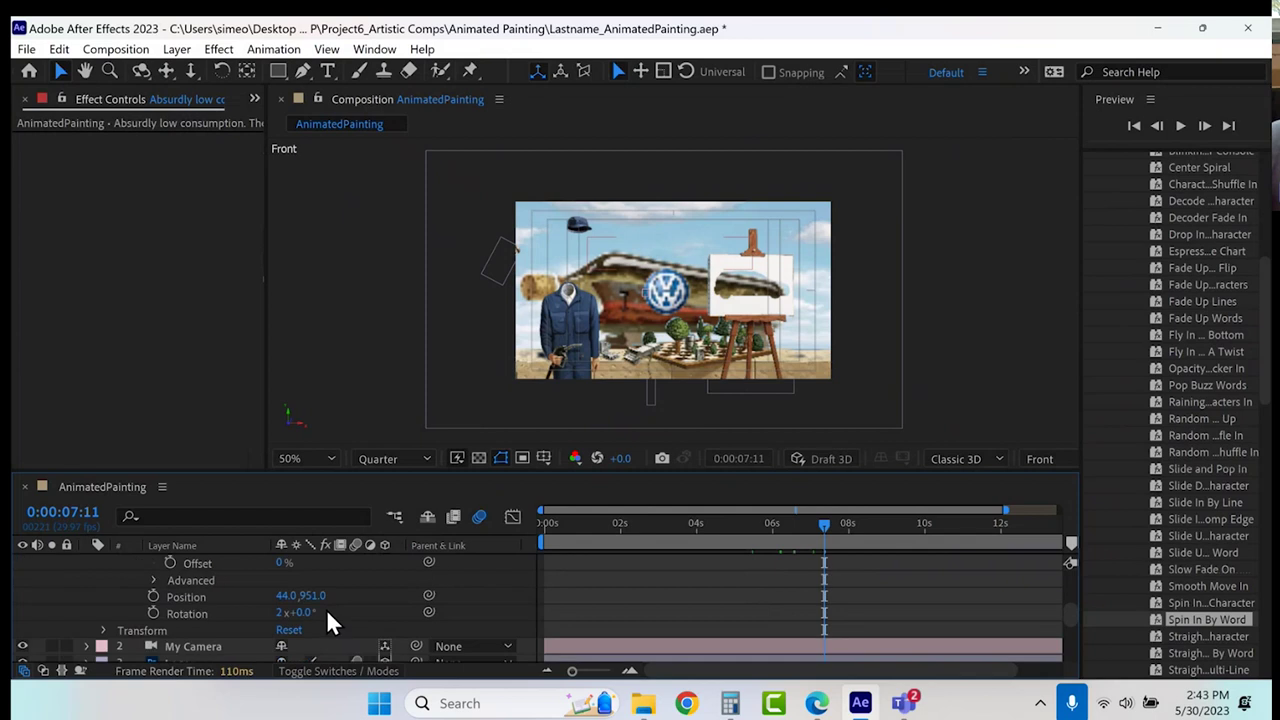
Restore the animator Position to 242,295 at 0:00:05:14 and replay the words spinning in.
{"action": "left_click", "coordinate": [755, 549]}
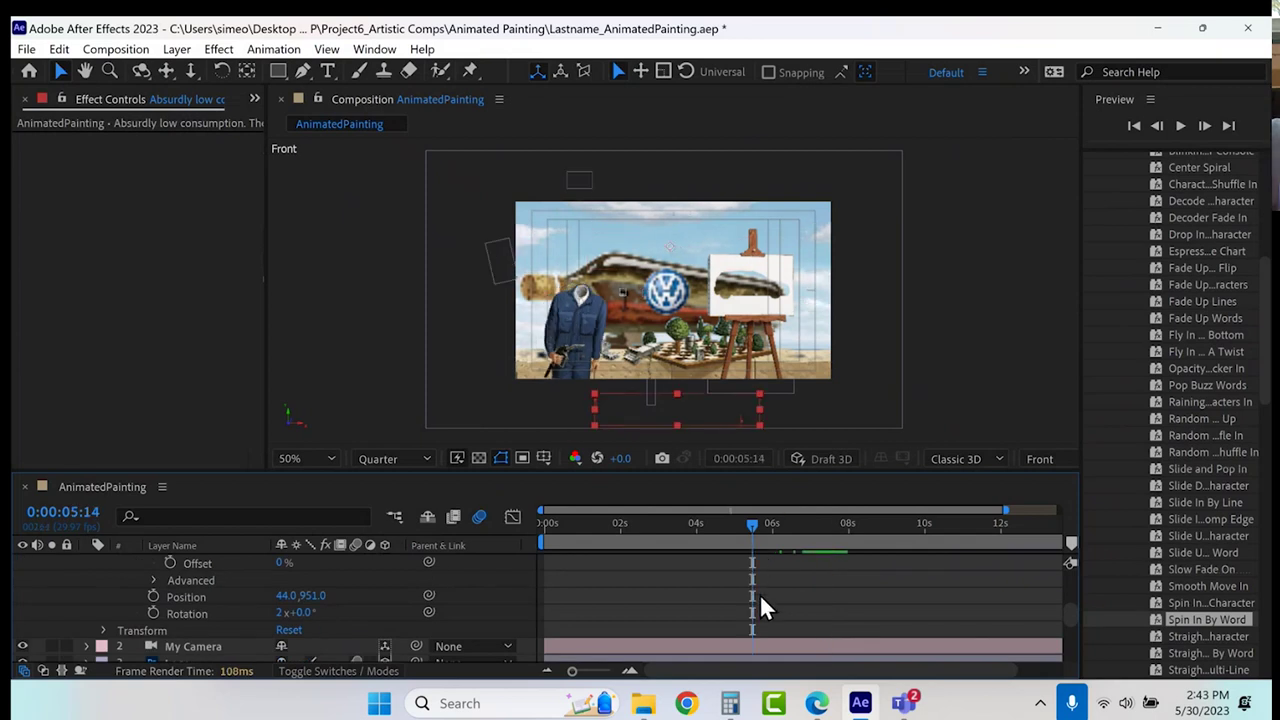
{"action": "left_click", "coordinate": [760, 597]}
{"action": "key", "text": "ctrl+z"}
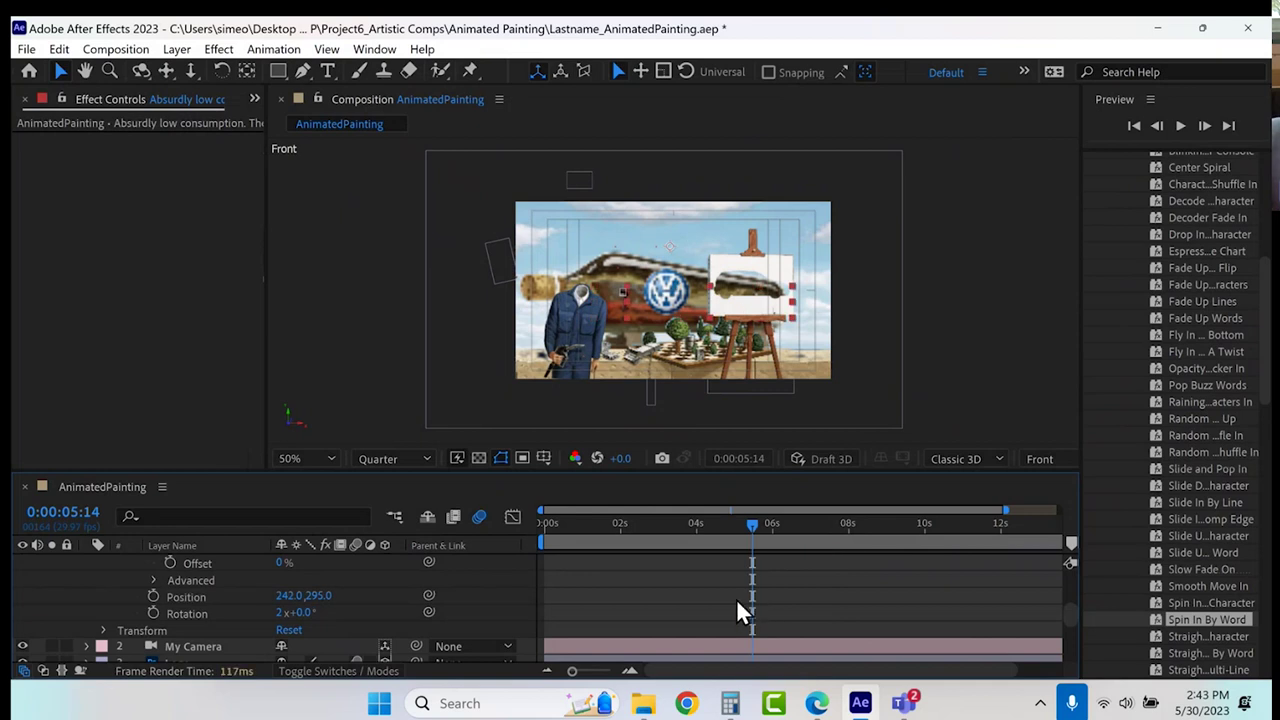
{"action": "left_click", "coordinate": [795, 524]}
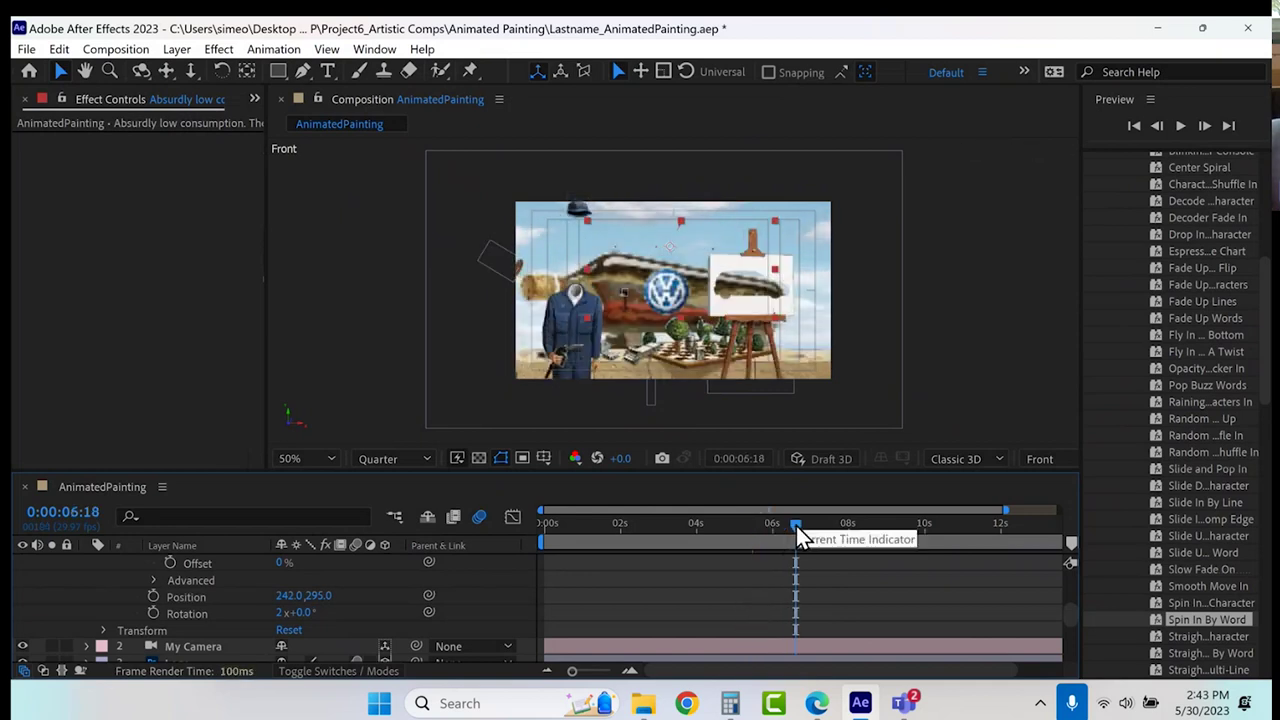
{"action": "left_click_drag", "start_coordinate": [794, 525], "coordinate": [831, 533]}
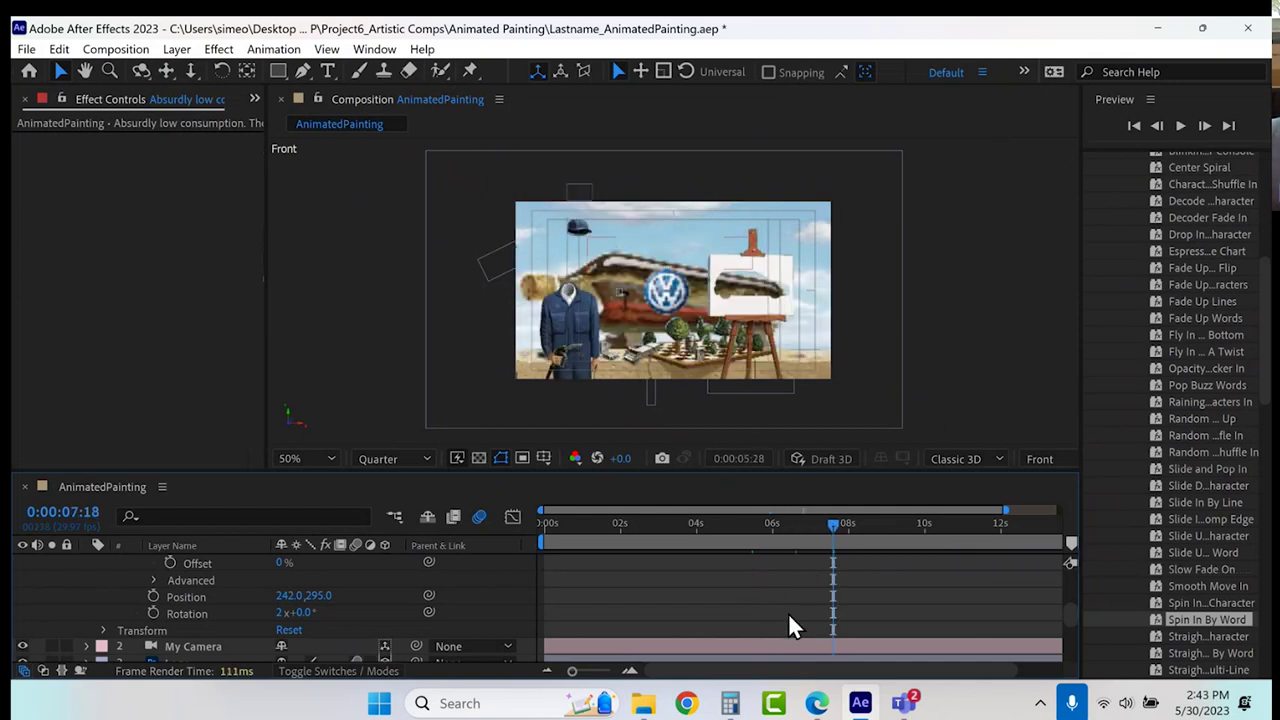
{"action": "key", "text": "ctrl+z"}
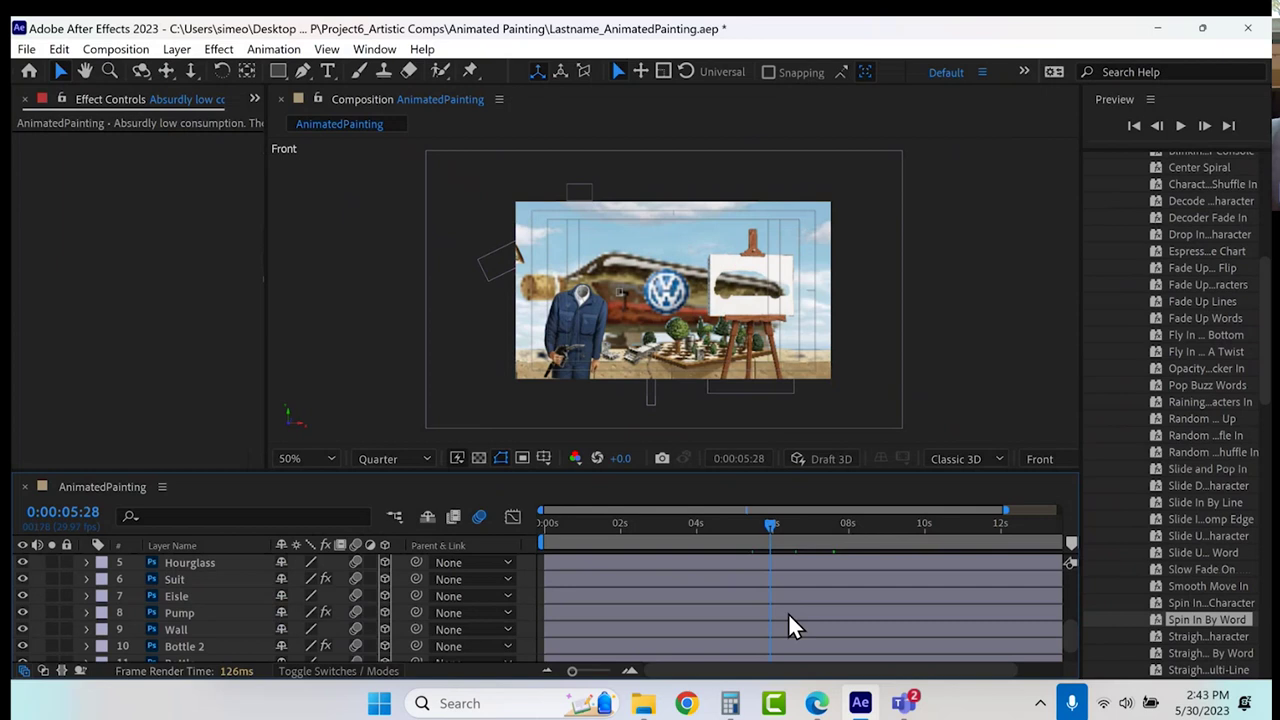
{"action": "key", "text": "ctrl+z"}
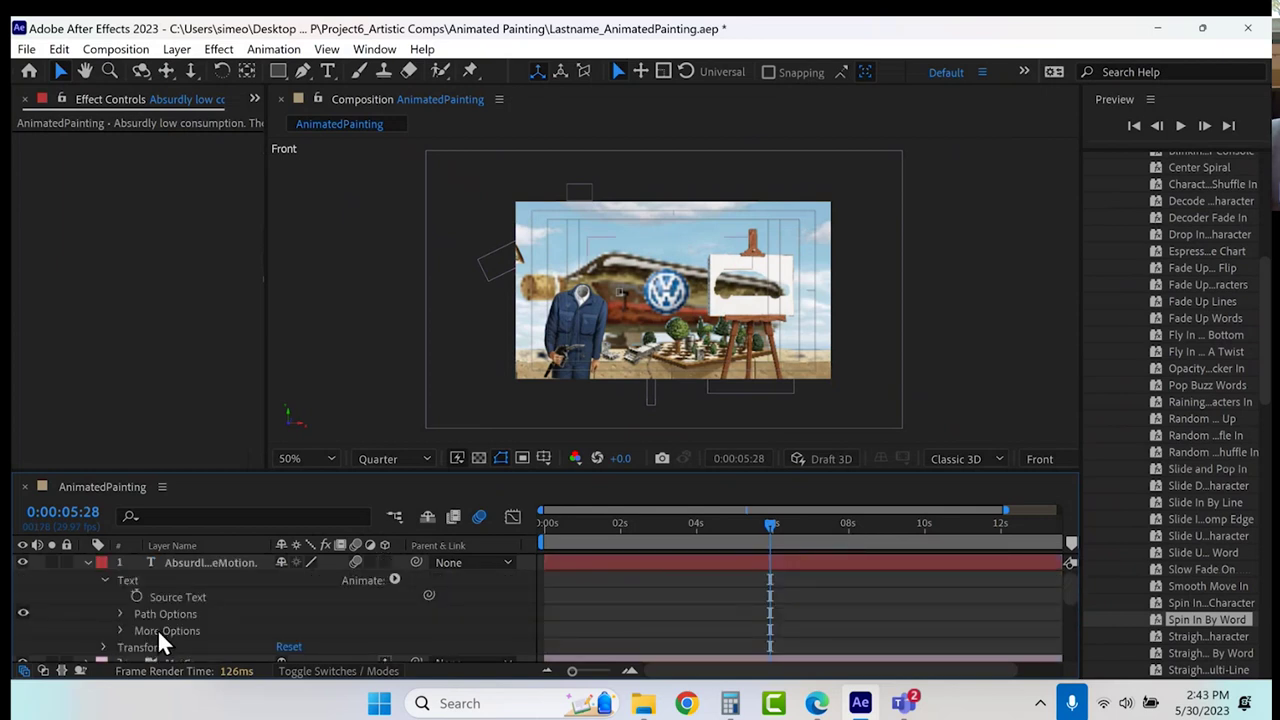
At 0:00:07:10, select the tagline text layer and reveal its Transform properties.
{"action": "left_click", "coordinate": [824, 519]}
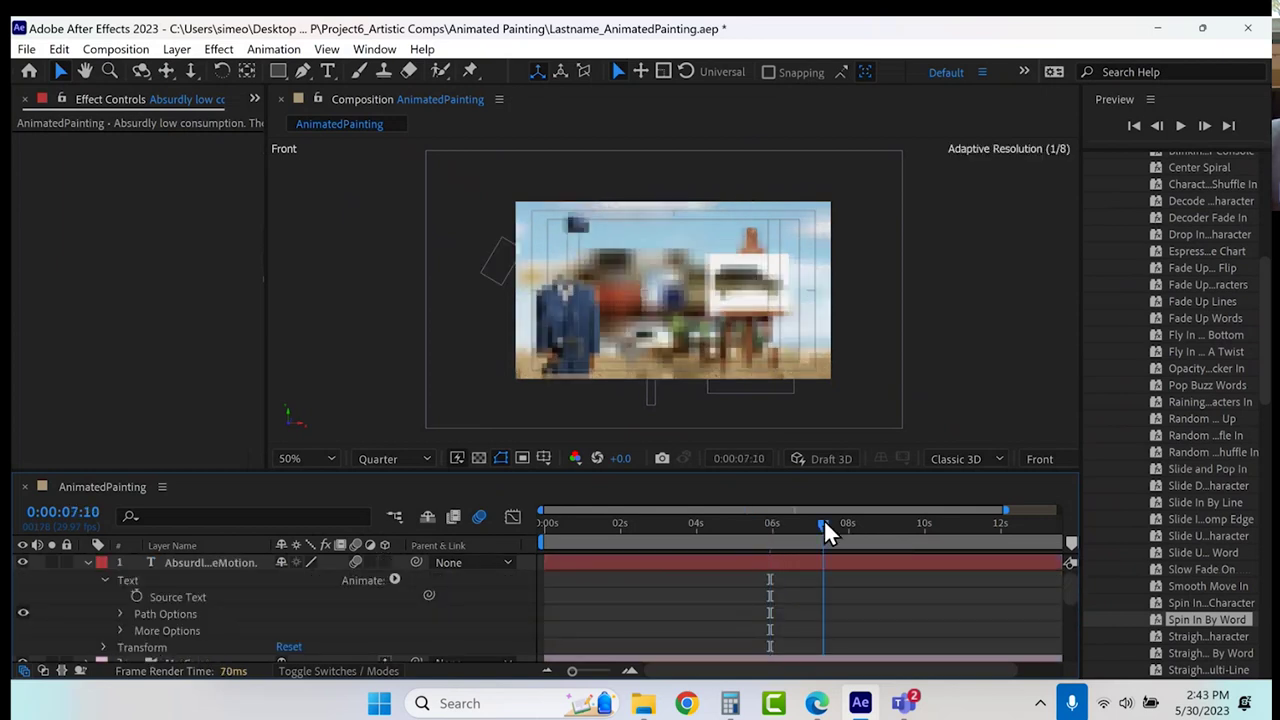
{"action": "left_click", "coordinate": [778, 567]}
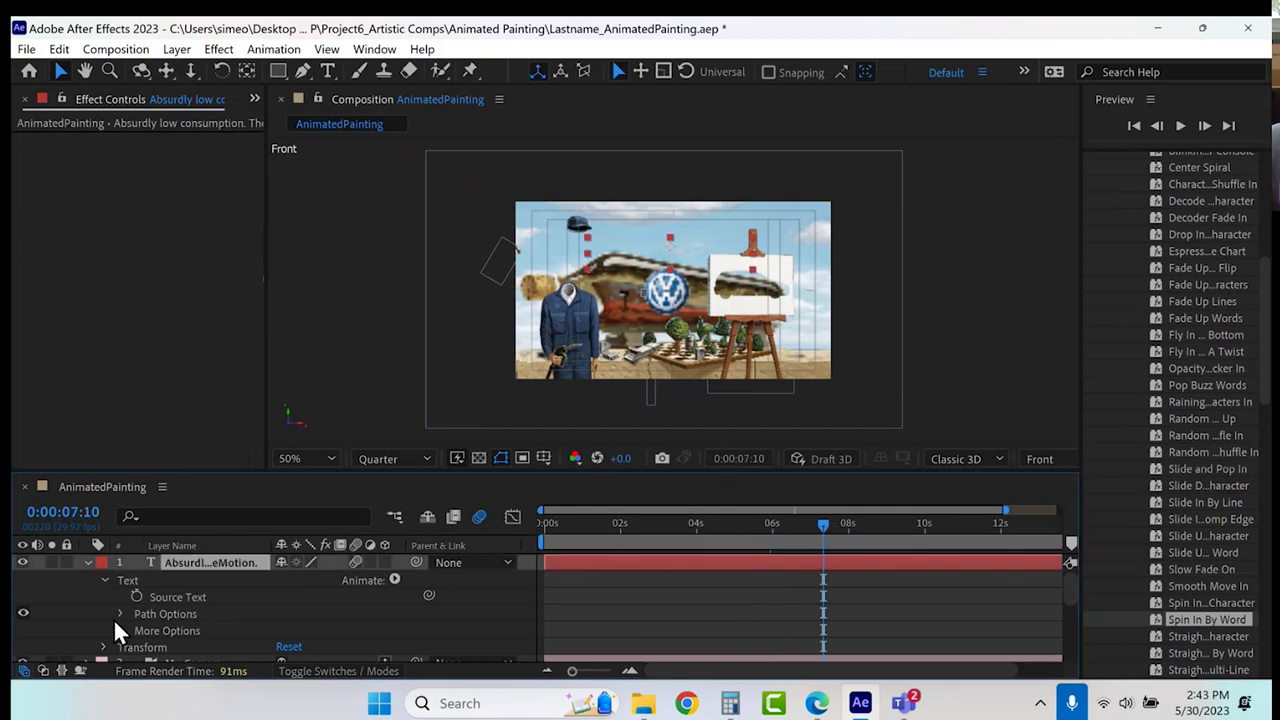
{"action": "left_click", "coordinate": [104, 647]}
{"action": "scroll", "coordinate": [95, 611], "scroll_direction": "down", "scroll_amount": 5}
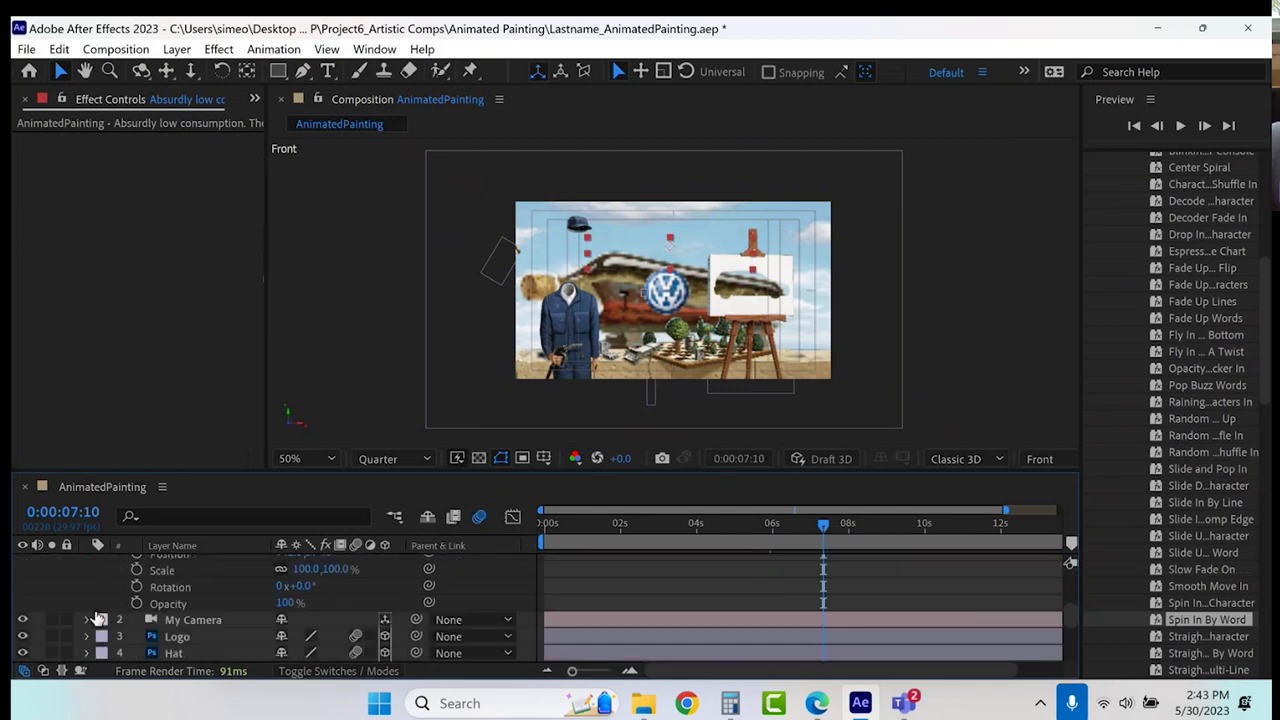
{"action": "scroll", "coordinate": [573, 587], "scroll_direction": "up", "scroll_amount": 4}
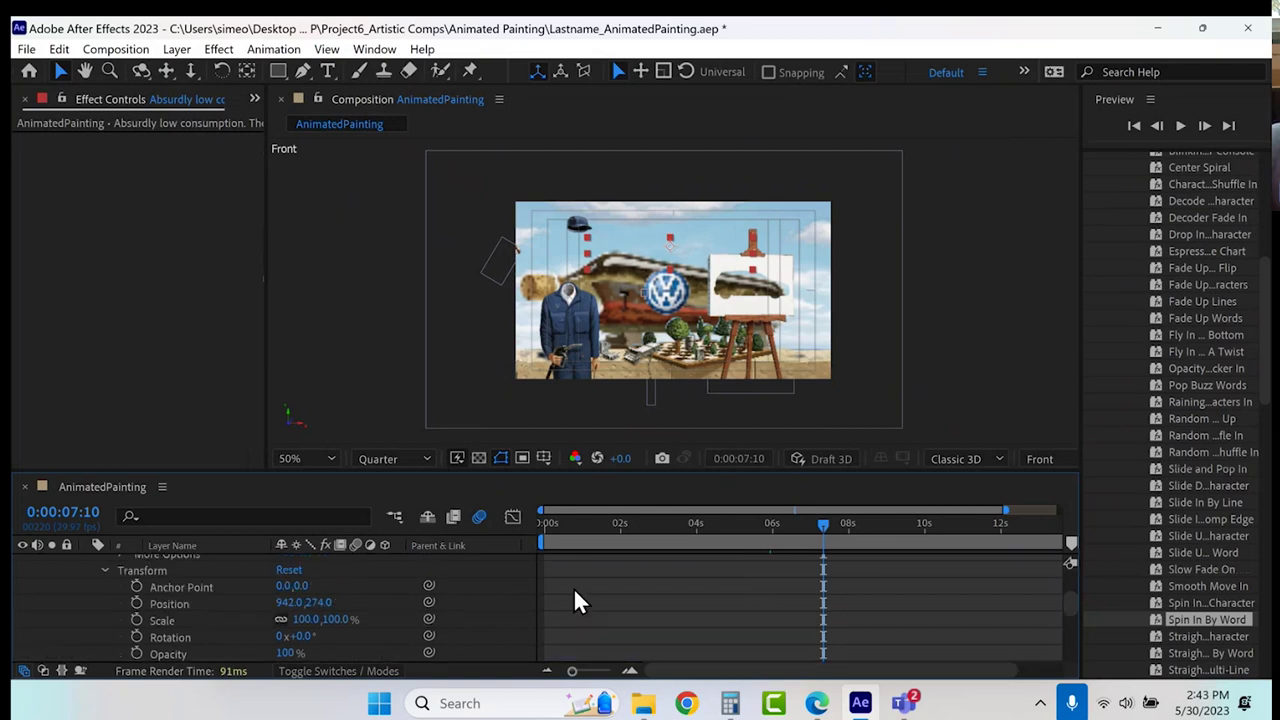
{"action": "scroll", "coordinate": [572, 600], "scroll_direction": "up", "scroll_amount": 2}
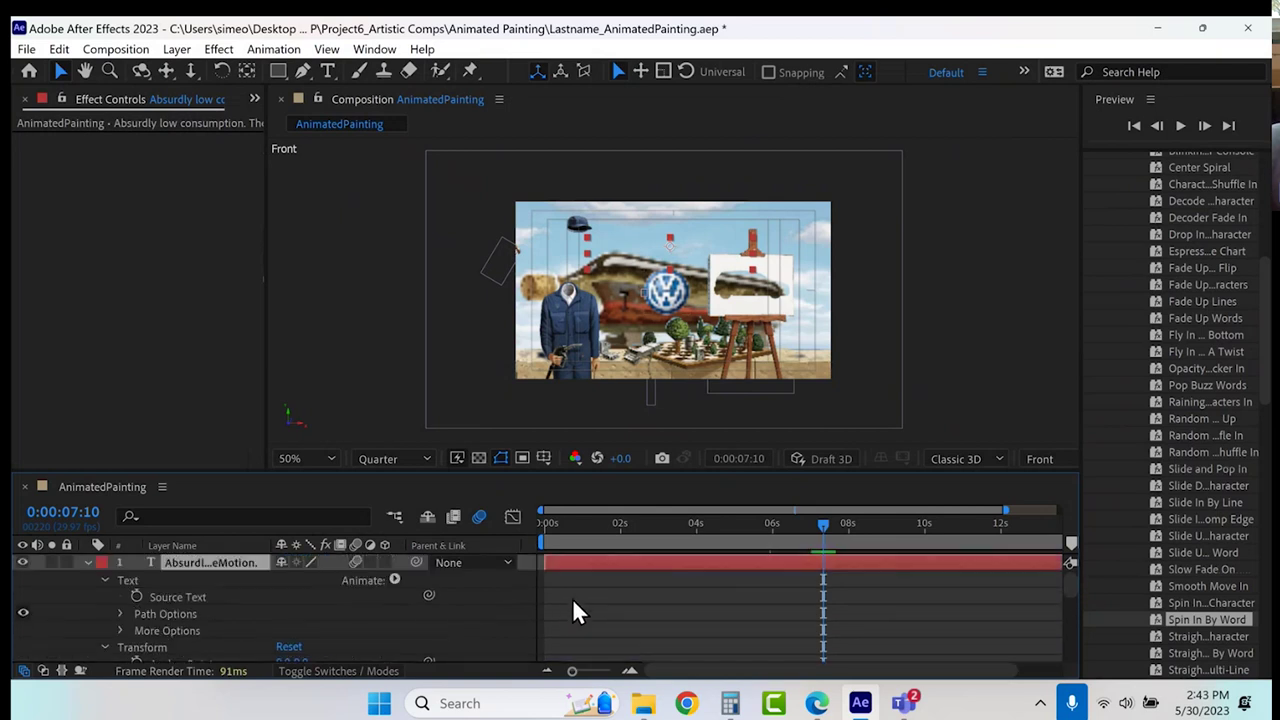
Edit the tagline text and step back to the keyframe at 0:00:06:02.
{"action": "double_click", "coordinate": [222, 560]}
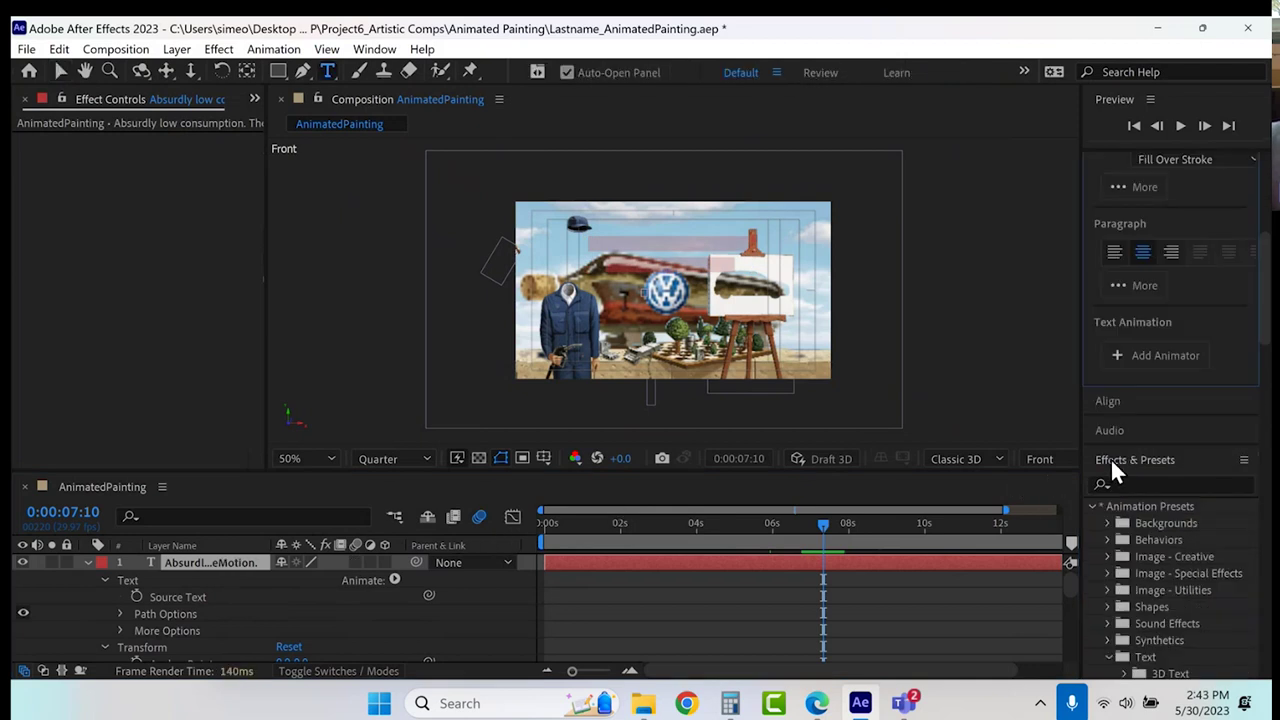
{"action": "scroll", "coordinate": [1137, 326], "scroll_direction": "up", "scroll_amount": 3}
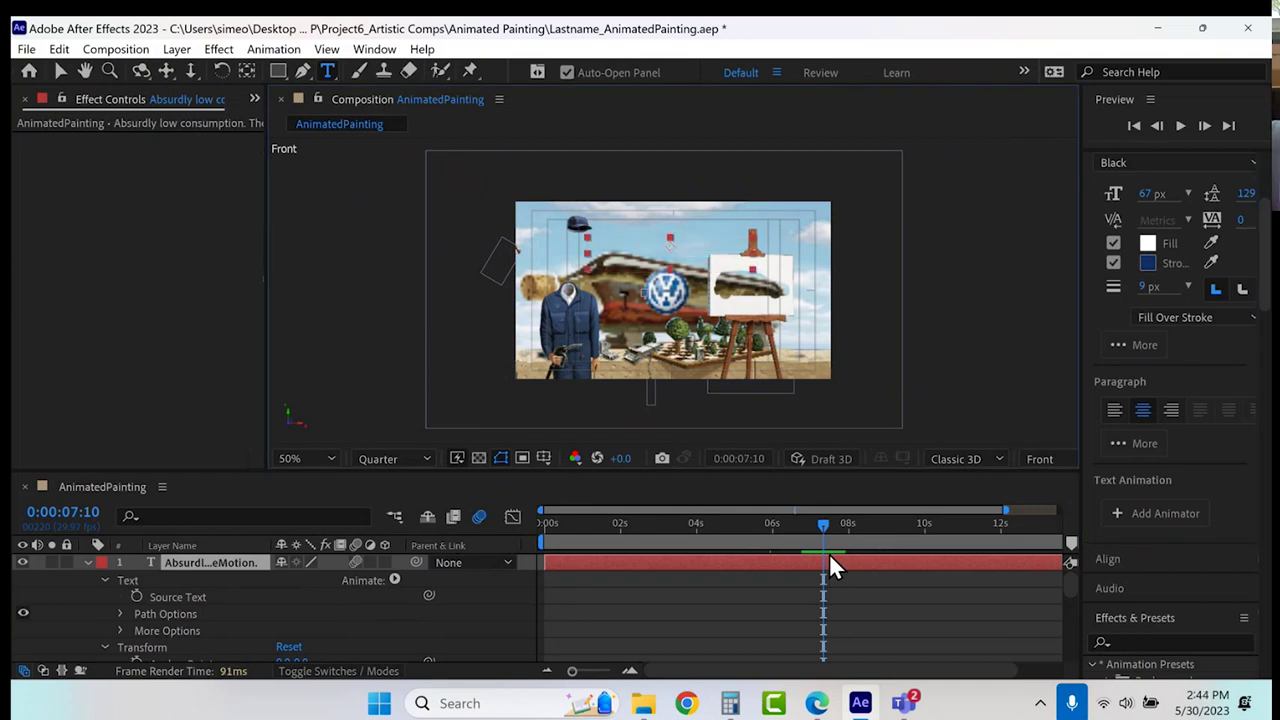
{"action": "key", "text": "j"}
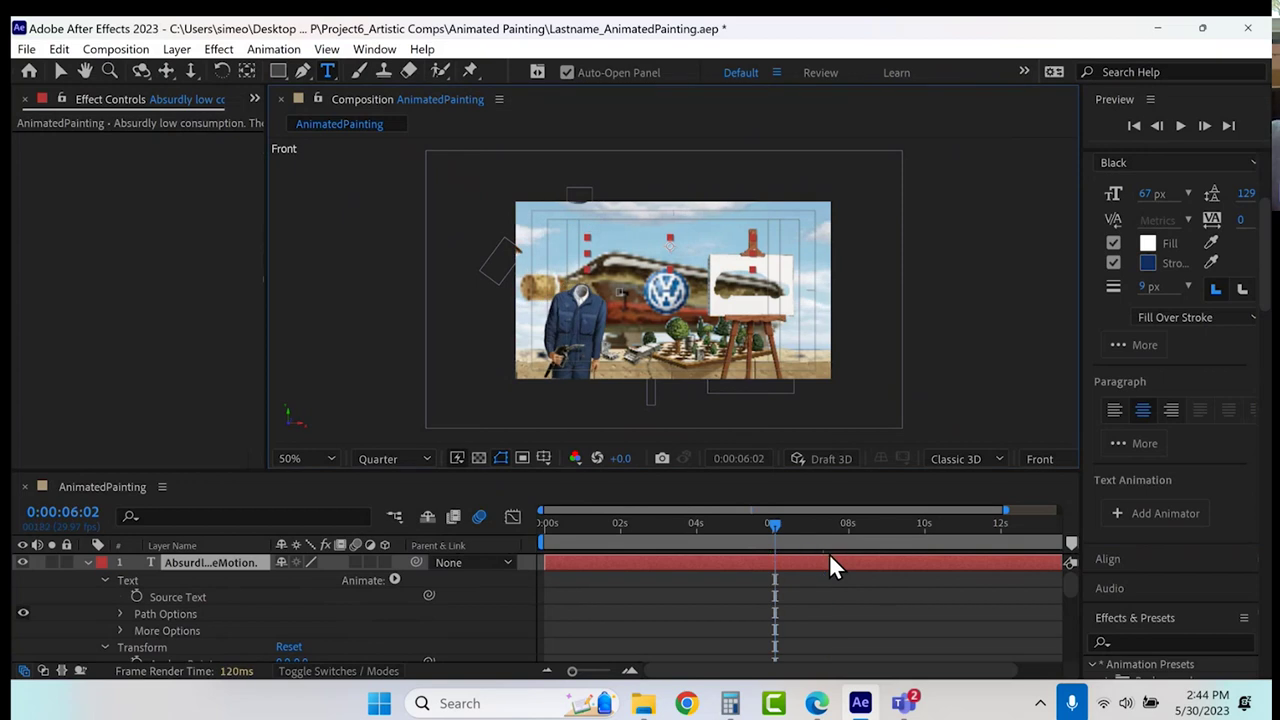
{"action": "left_click", "coordinate": [842, 528]}
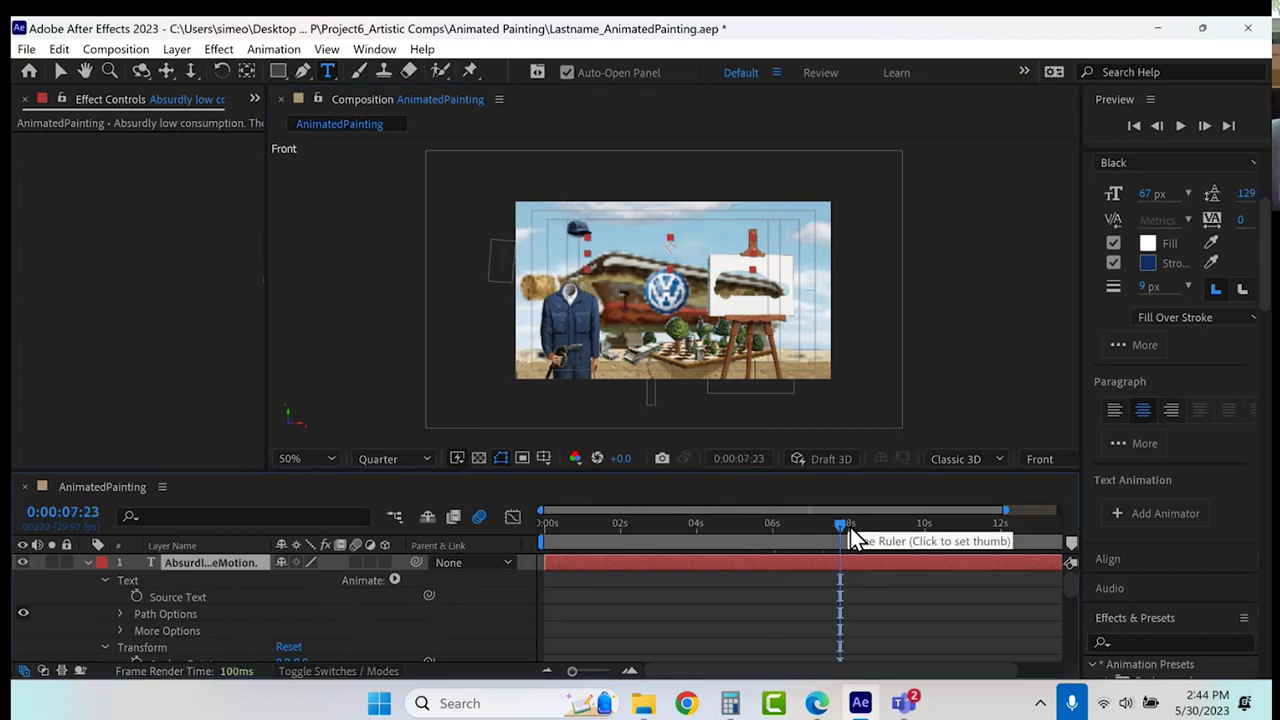
{"action": "key", "text": "j"}
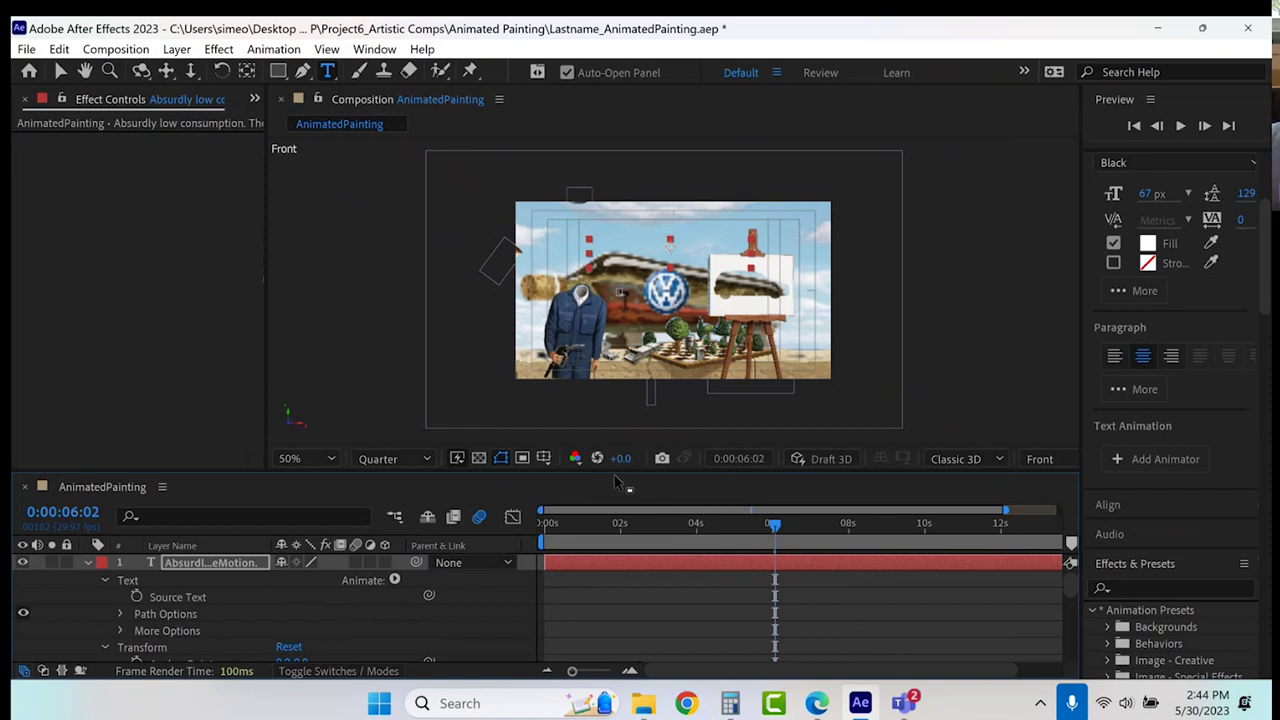
Redo the undone value and text changes to restore the stroke, then select the tagline layer.
{"action": "left_click", "coordinate": [59, 49]}
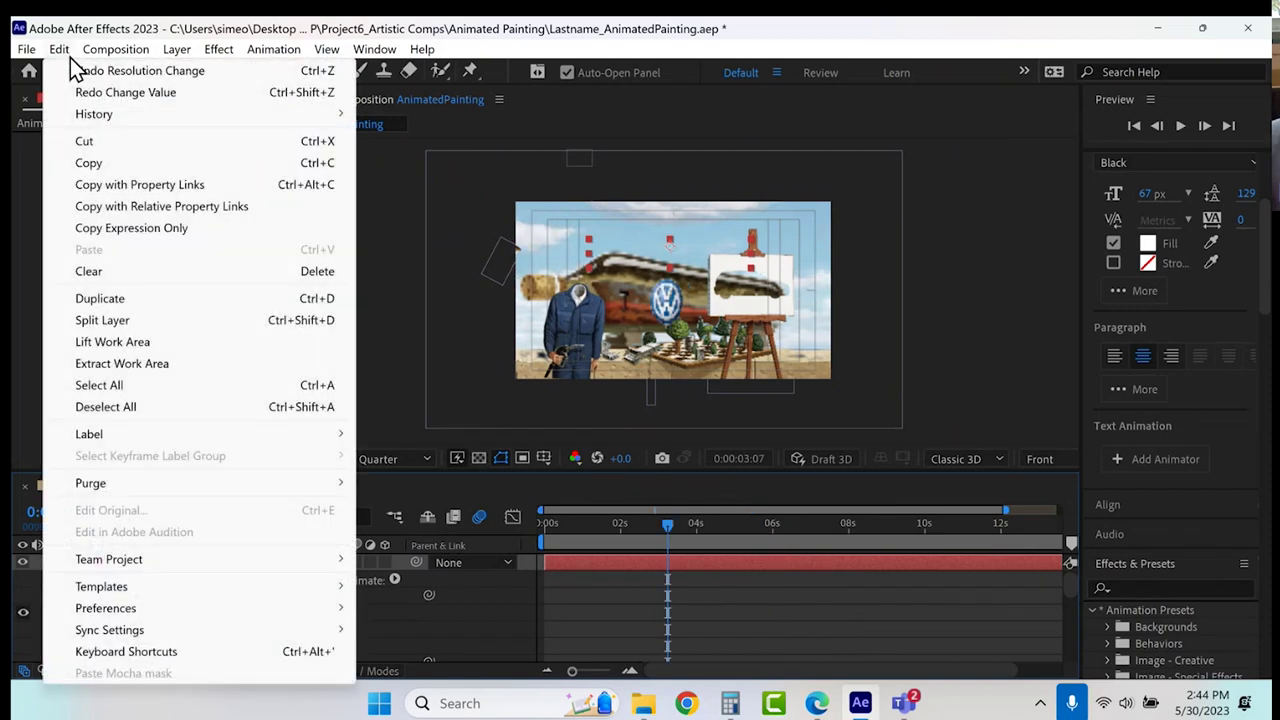
{"action": "left_click", "coordinate": [95, 92]}
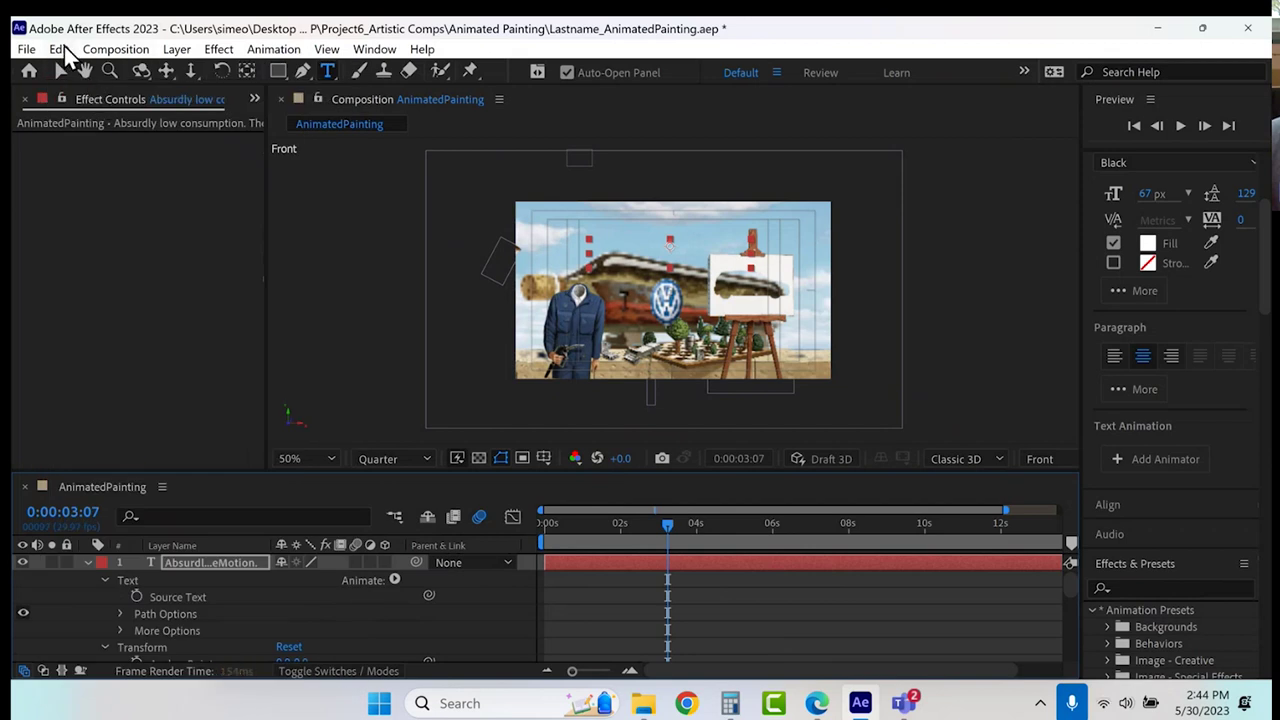
{"action": "left_click", "coordinate": [61, 48]}
{"action": "left_click", "coordinate": [86, 92]}
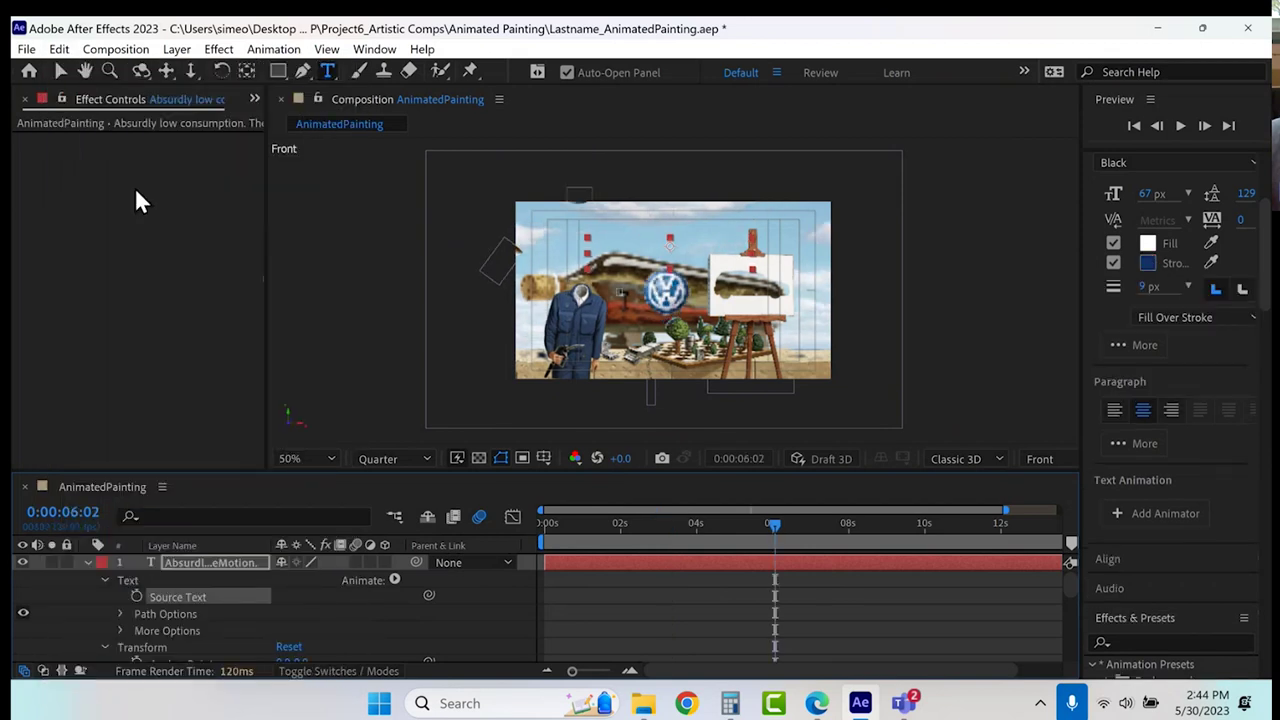
{"action": "left_click", "coordinate": [651, 566]}
Show the full 14-second timeline, remove the tagline text and its layer, and select My Camera.
{"action": "left_click_drag", "start_coordinate": [870, 521], "coordinate": [919, 523]}
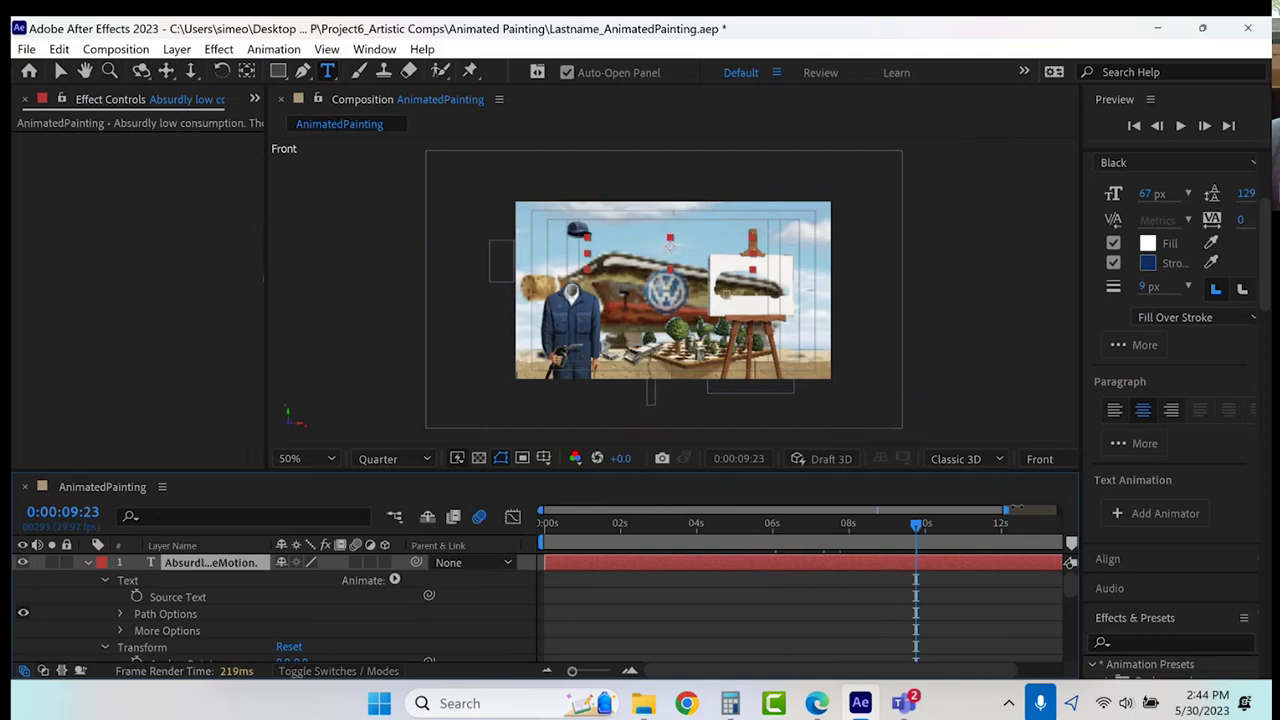
{"action": "left_click_drag", "start_coordinate": [1012, 509], "coordinate": [1088, 513]}
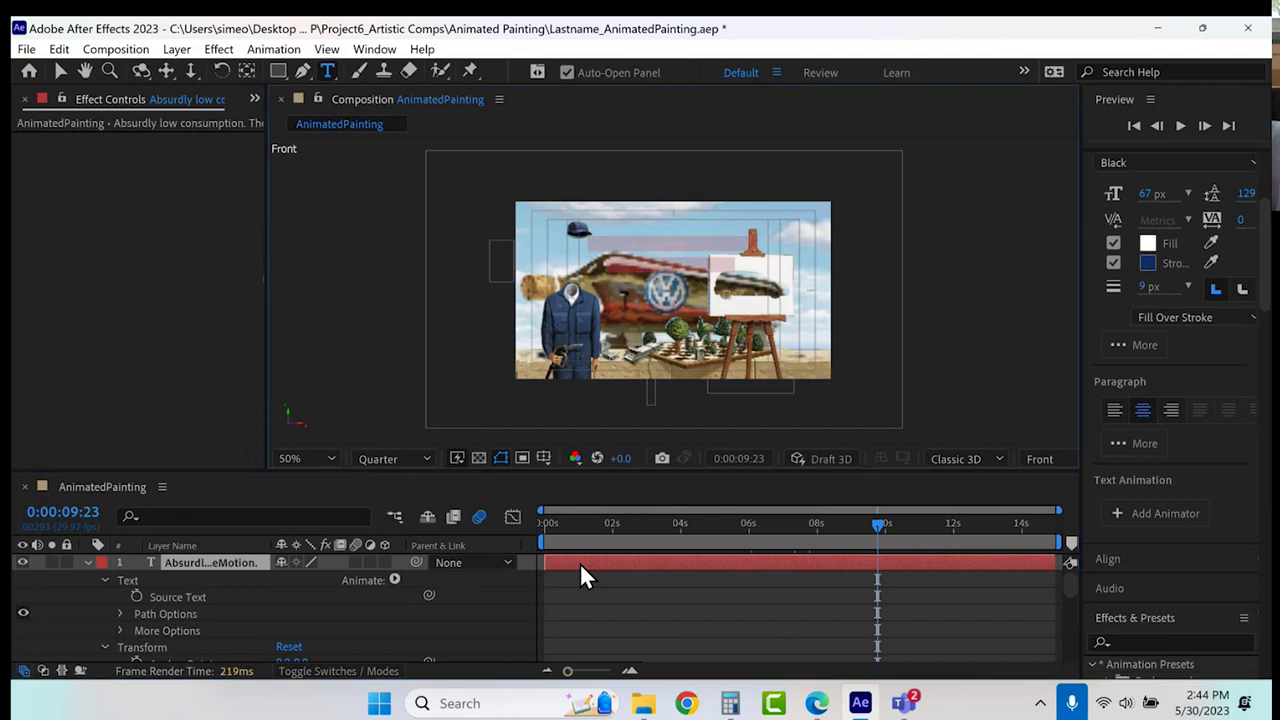
{"action": "key", "text": "BackSpace"}
{"action": "key", "text": "Delete"}
{"action": "left_click", "coordinate": [626, 562]}
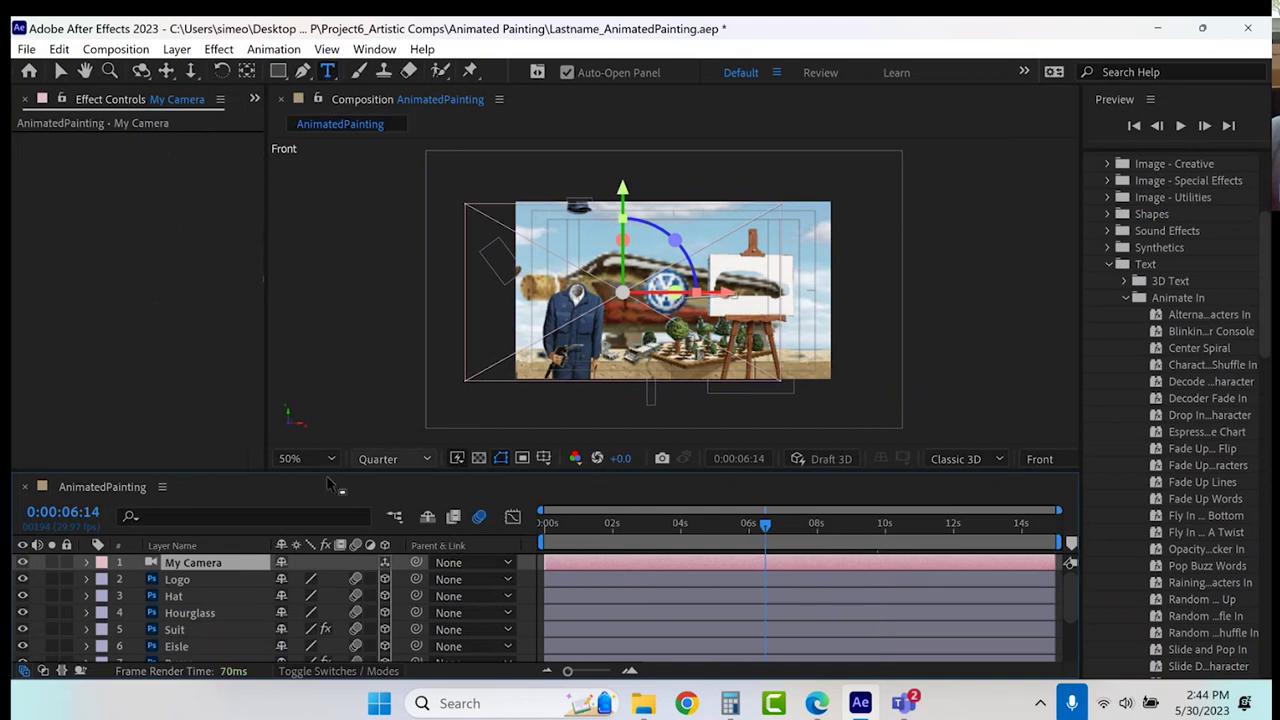
Paste the tagline into a new text layer in the composition.
{"action": "left_click", "coordinate": [59, 71]}
{"action": "left_click", "coordinate": [374, 278]}
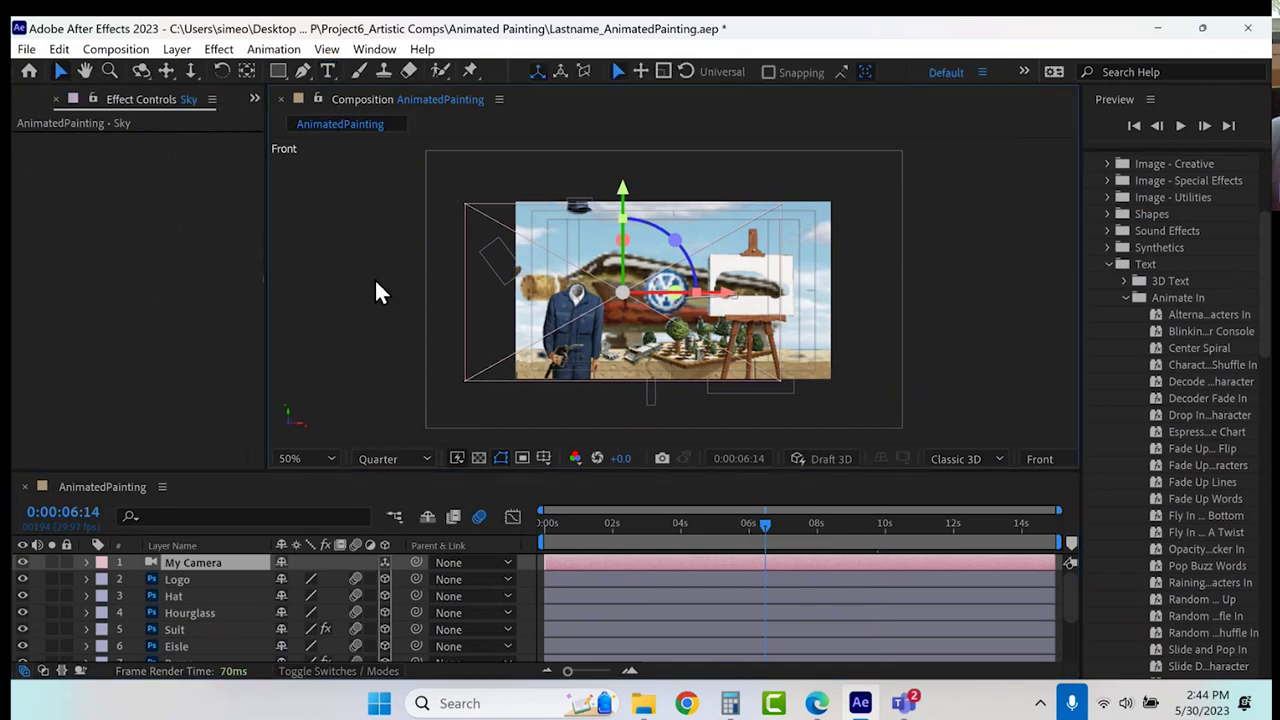
{"action": "left_click", "coordinate": [329, 73]}
{"action": "left_click", "coordinate": [655, 270]}
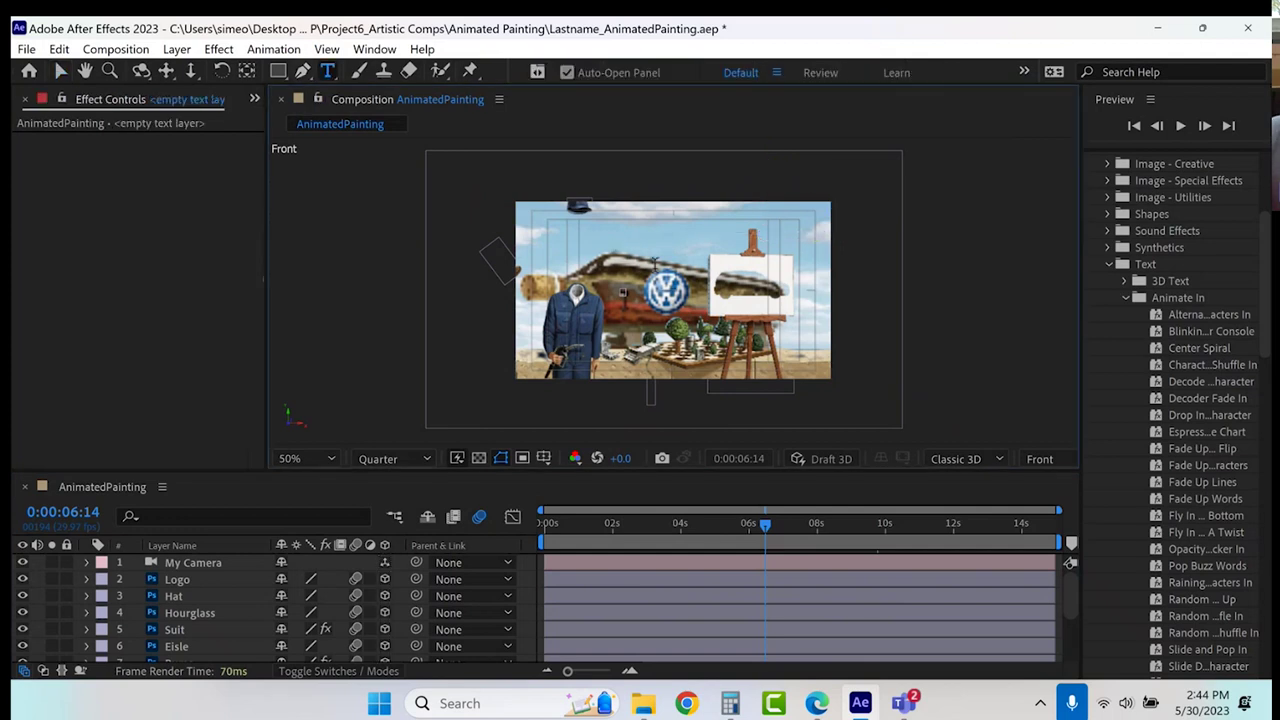
{"action": "key", "text": "ctrl+v"}
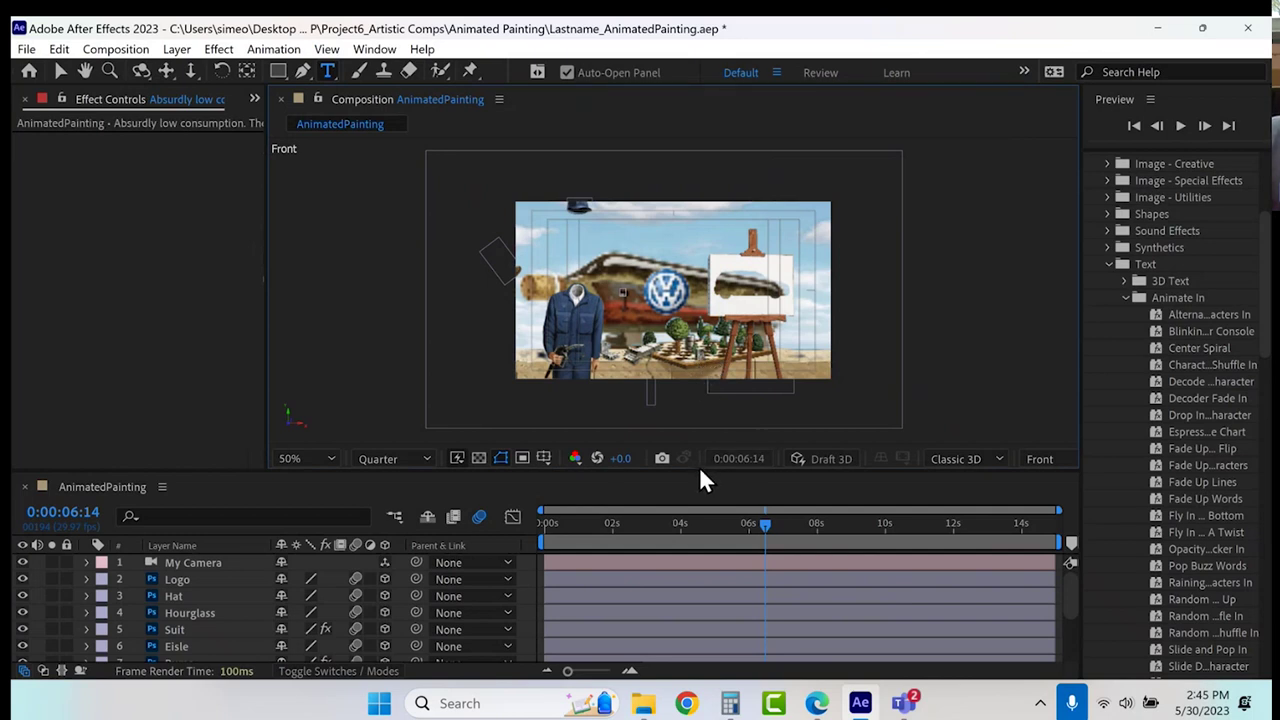
Paste the tagline again from the Edit menu, then reselect the Sky layer.
{"action": "left_click", "coordinate": [64, 50]}
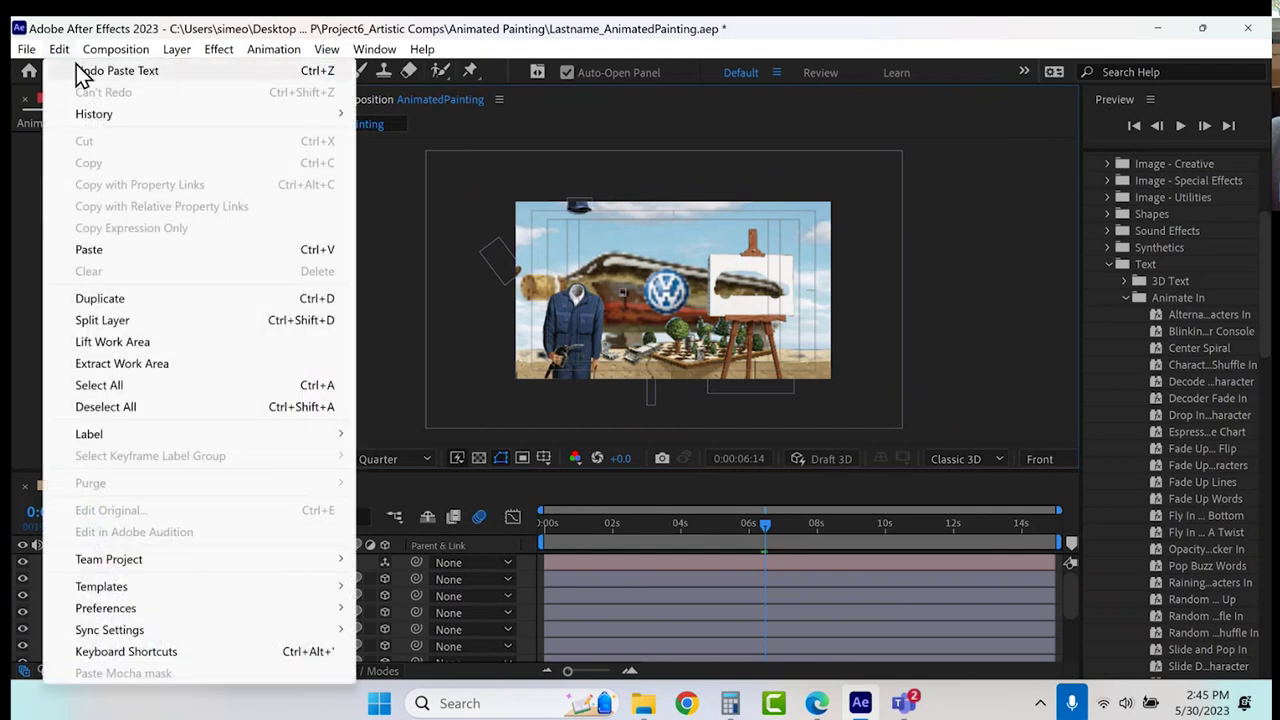
{"action": "left_click", "coordinate": [138, 253]}
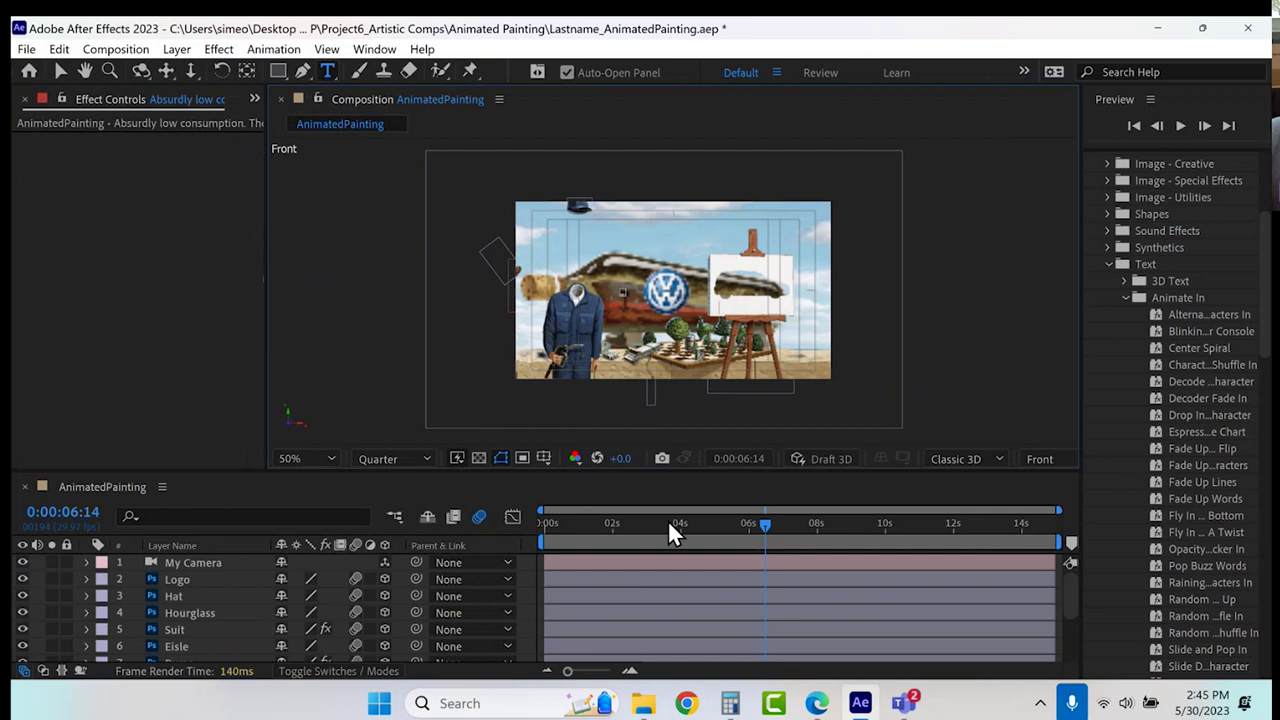
{"action": "left_click", "coordinate": [687, 562]}
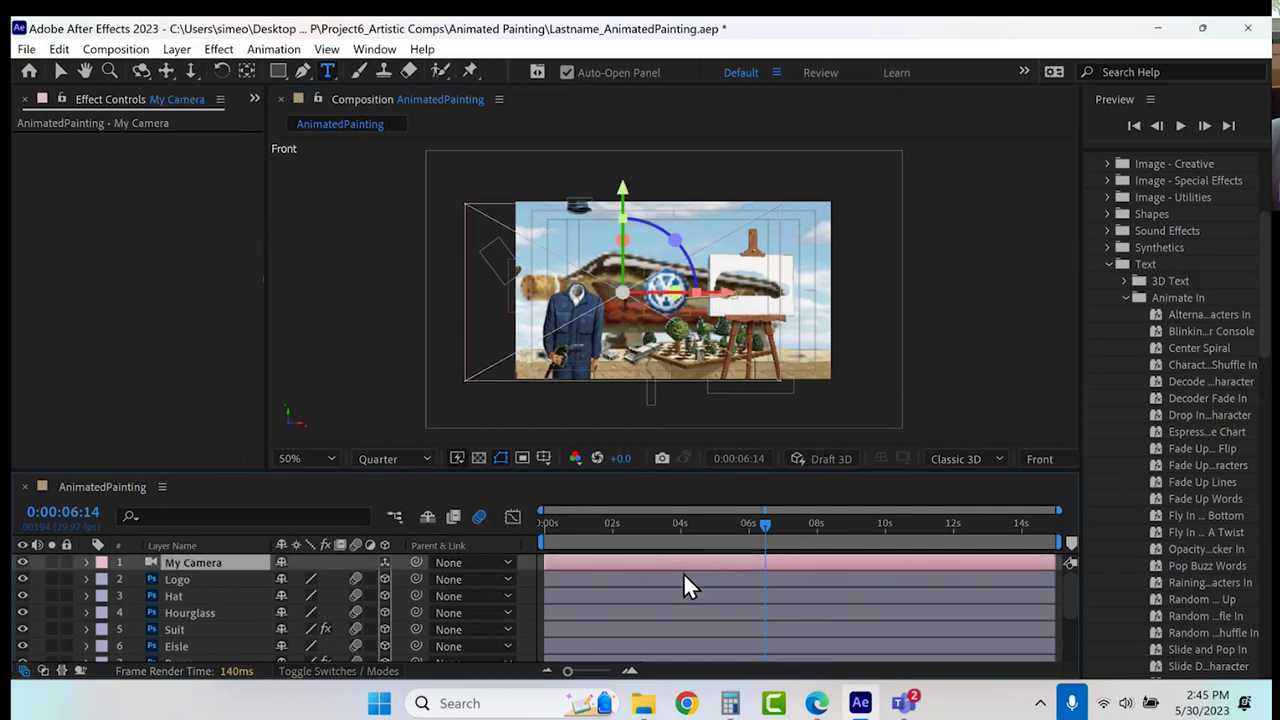
{"action": "left_click", "coordinate": [60, 71]}
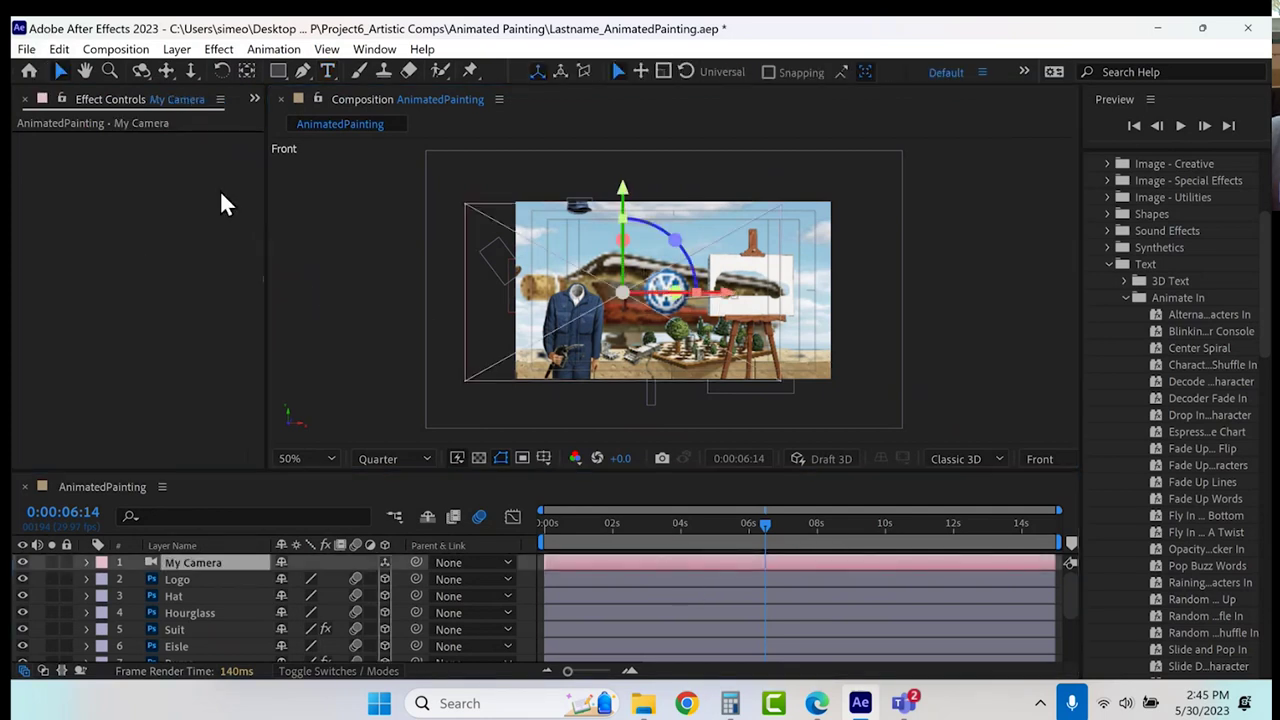
{"action": "left_click", "coordinate": [410, 283]}
Delete the extra empty text layer and move the tagline layer above My Camera.
{"action": "left_click", "coordinate": [178, 50]}
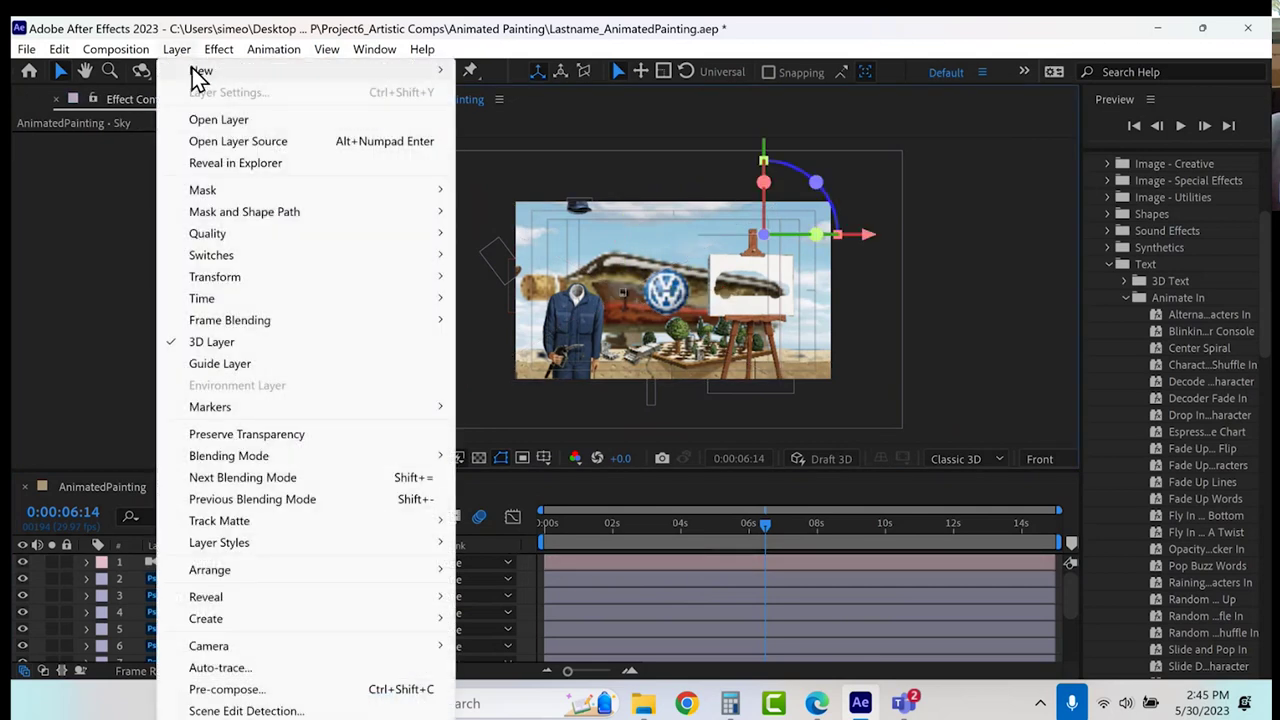
{"action": "mouse_move", "coordinate": [197, 76]}
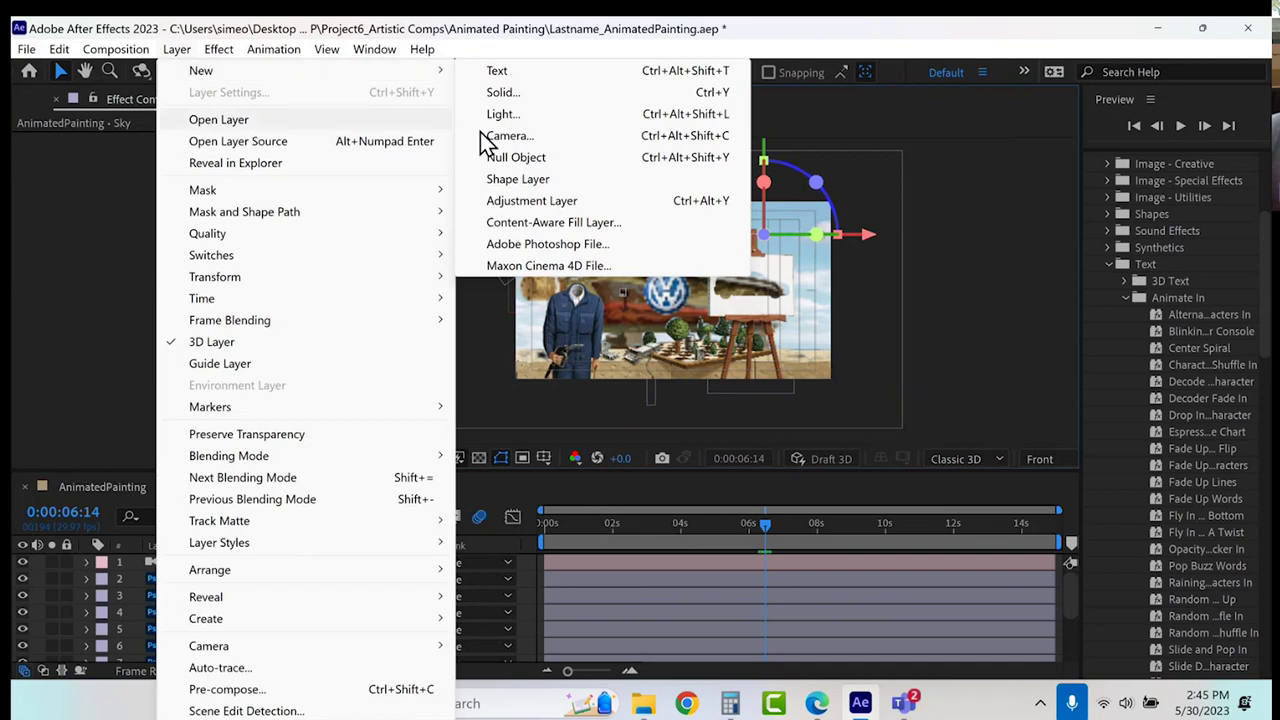
{"action": "left_click", "coordinate": [526, 71]}
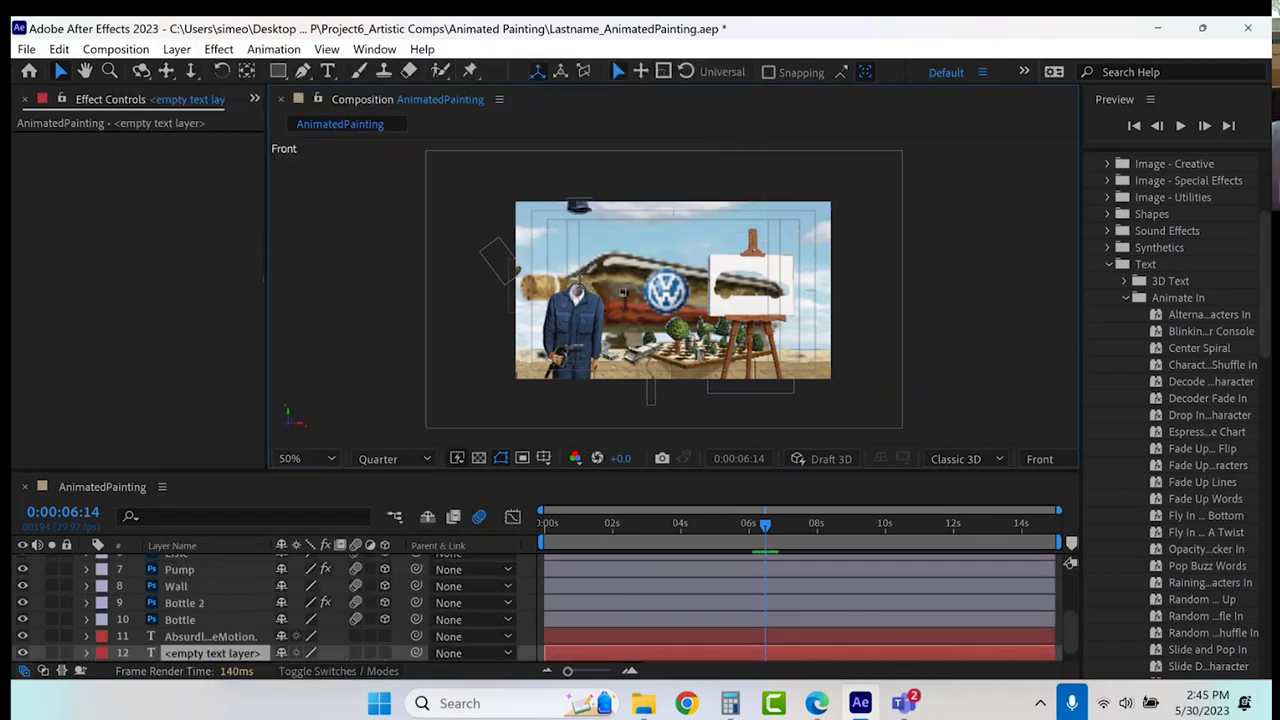
{"action": "left_click", "coordinate": [220, 650]}
{"action": "key", "text": "Delete"}
{"action": "left_click_drag", "start_coordinate": [208, 630], "coordinate": [190, 562]}
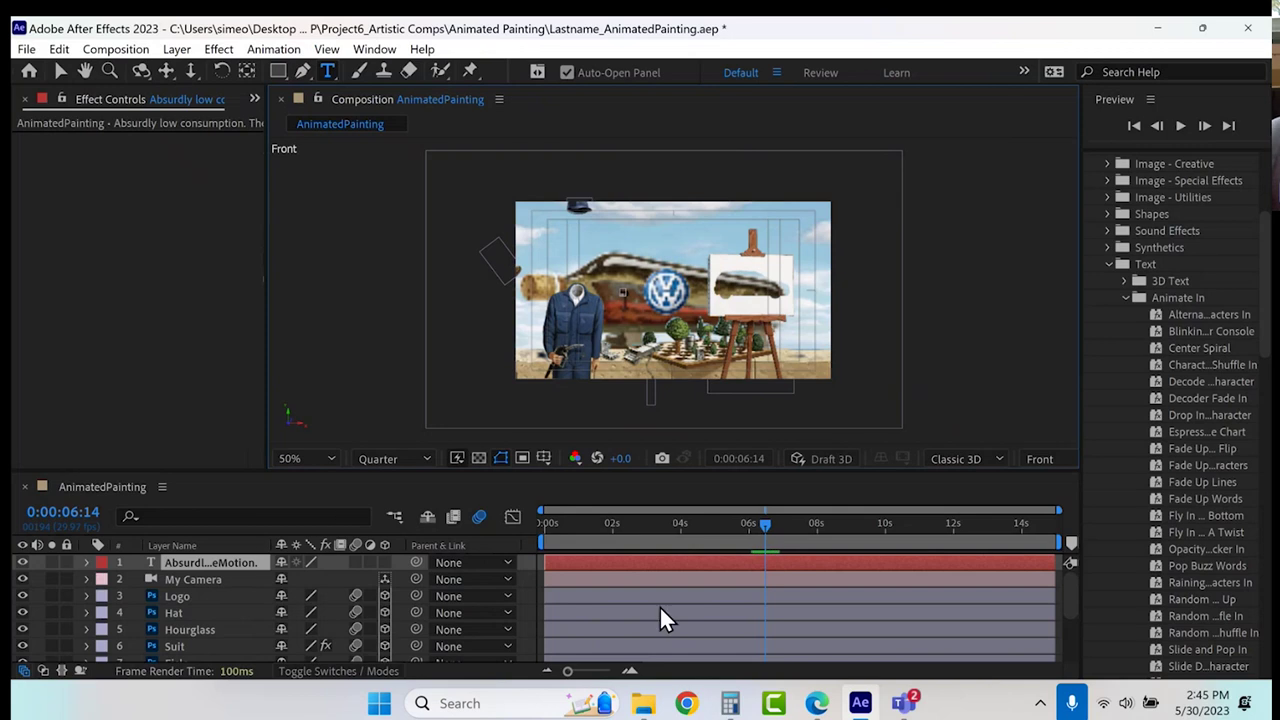
Delete the tagline text layer and type 'The Blue' into a new text layer.
{"action": "scroll", "coordinate": [1143, 379], "scroll_direction": "up", "scroll_amount": 5}
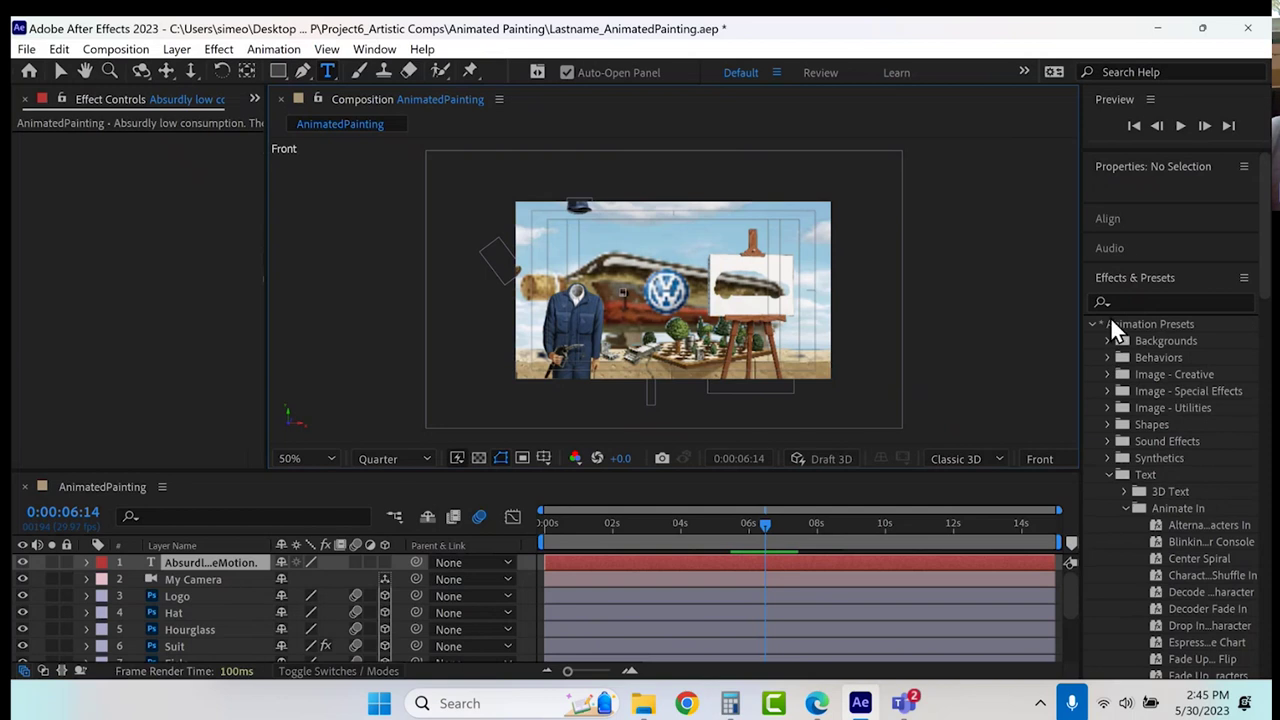
{"action": "scroll", "coordinate": [1112, 300], "scroll_direction": "down", "scroll_amount": 20}
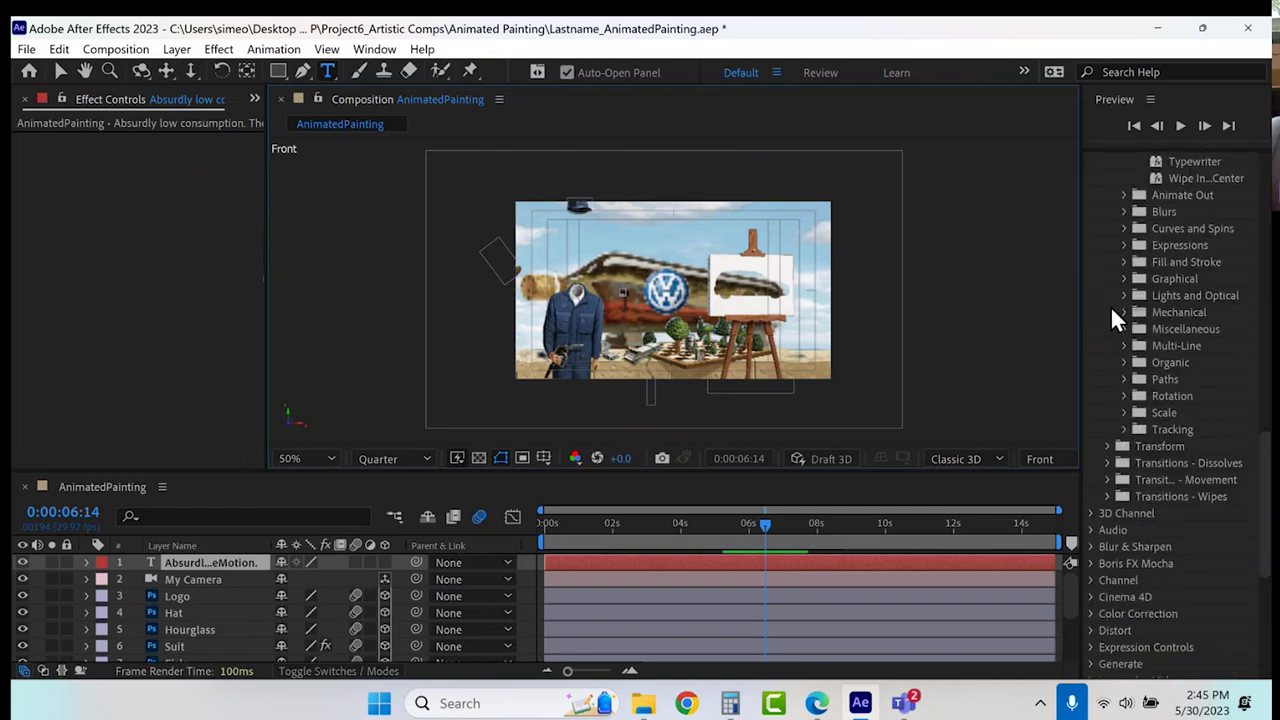
{"action": "scroll", "coordinate": [1110, 305], "scroll_direction": "down", "scroll_amount": 8}
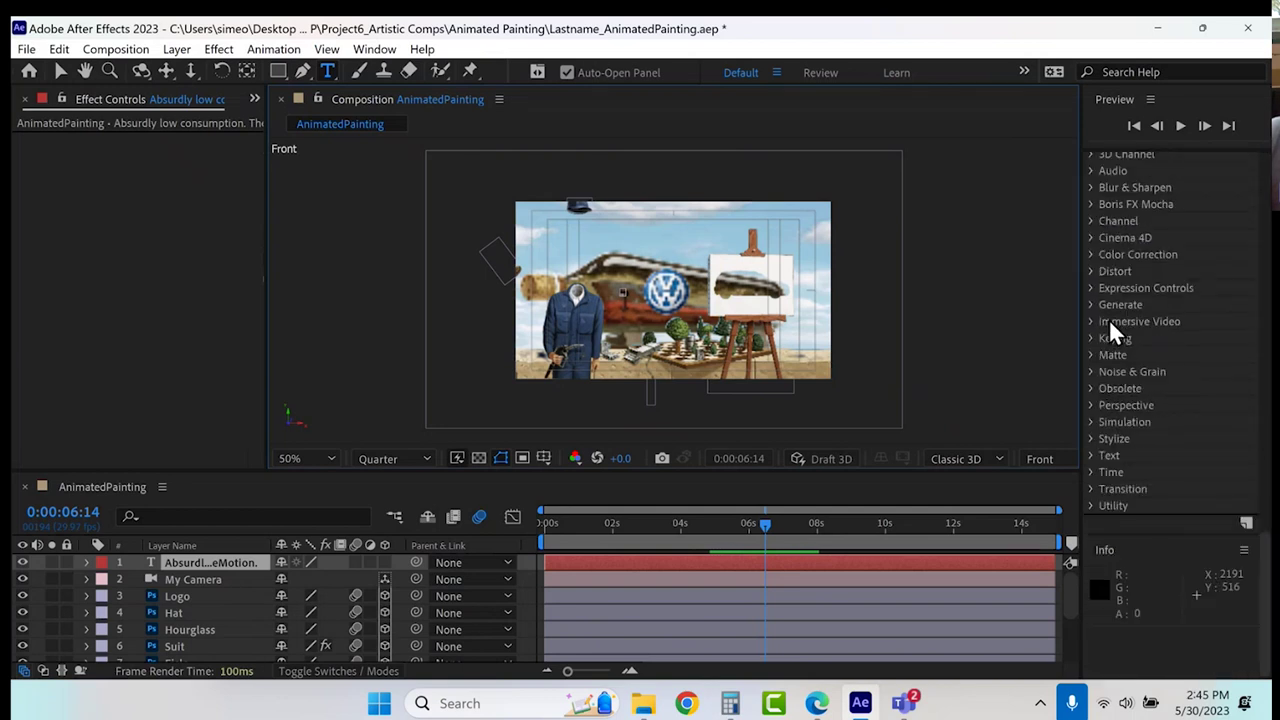
{"action": "scroll", "coordinate": [1108, 320], "scroll_direction": "up", "scroll_amount": 20}
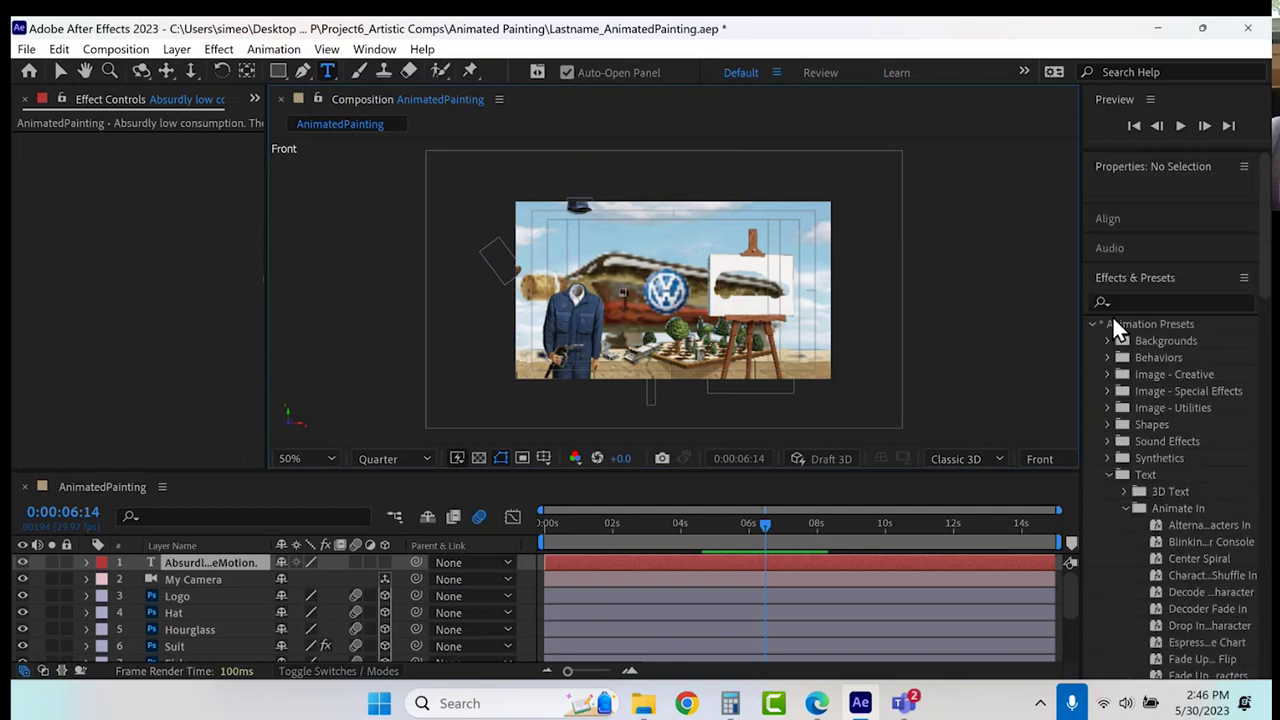
{"action": "left_click", "coordinate": [672, 578]}
{"action": "left_click", "coordinate": [677, 563]}
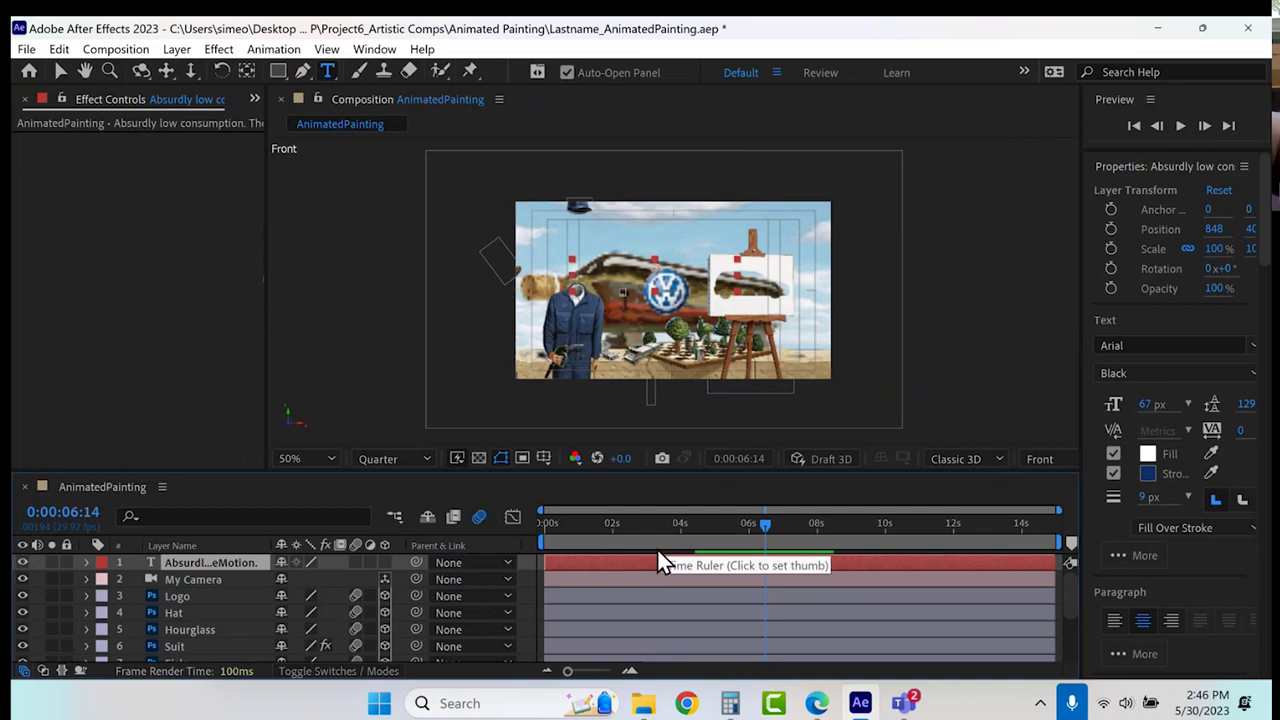
{"action": "key", "text": "Delete"}
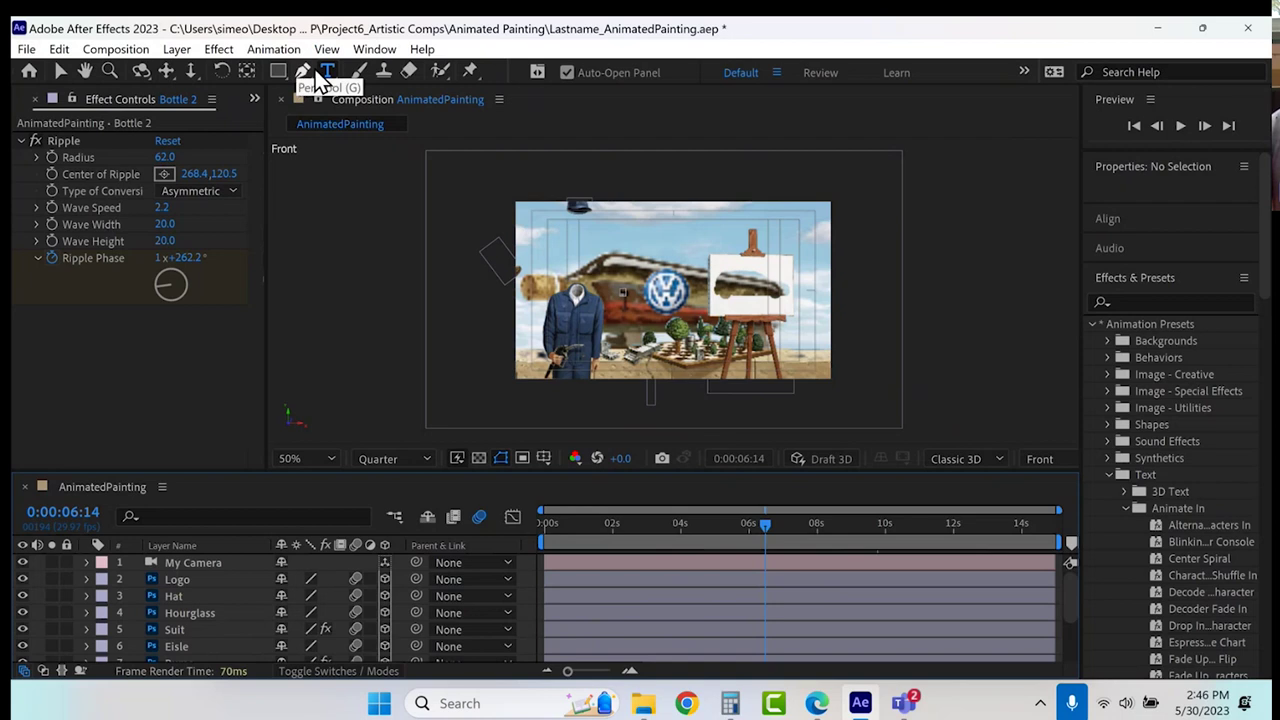
{"action": "left_click", "coordinate": [666, 250]}
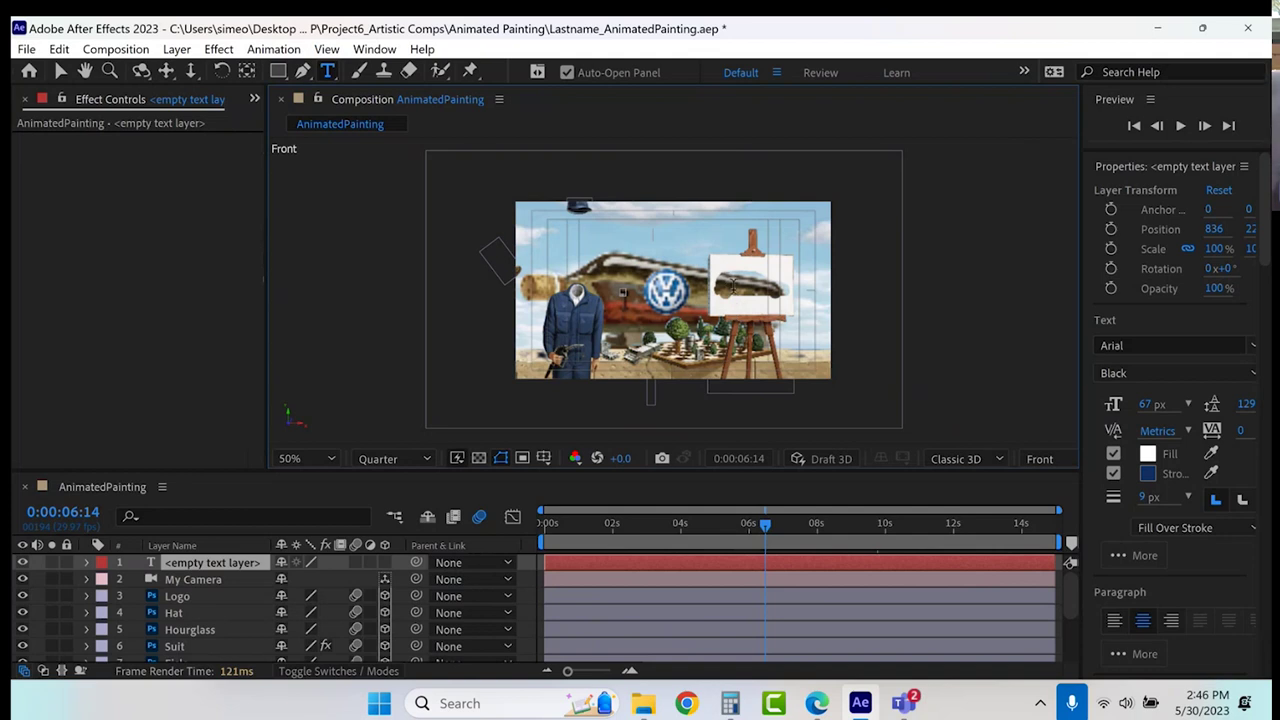
{"action": "type", "text": "The Blue"}
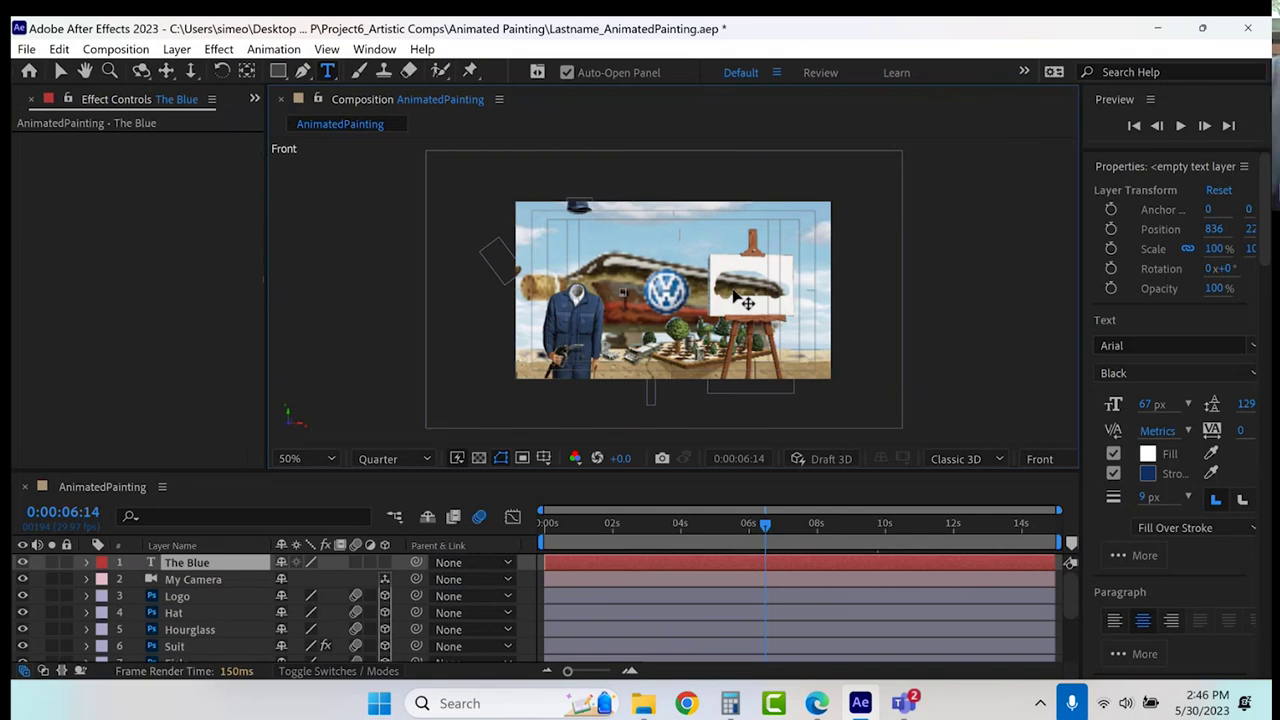
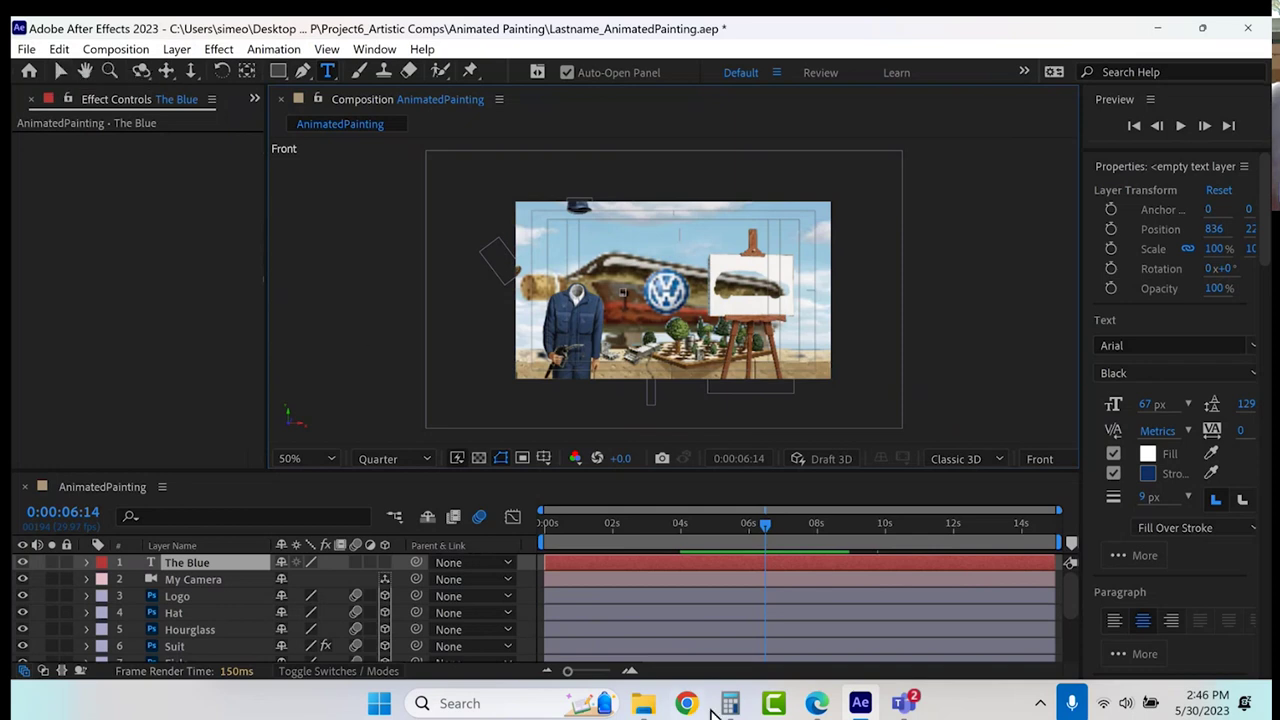
Delete The Blue text layer, leaving My Camera as the top layer of AnimatedPainting.
{"action": "left_click", "coordinate": [673, 560]}
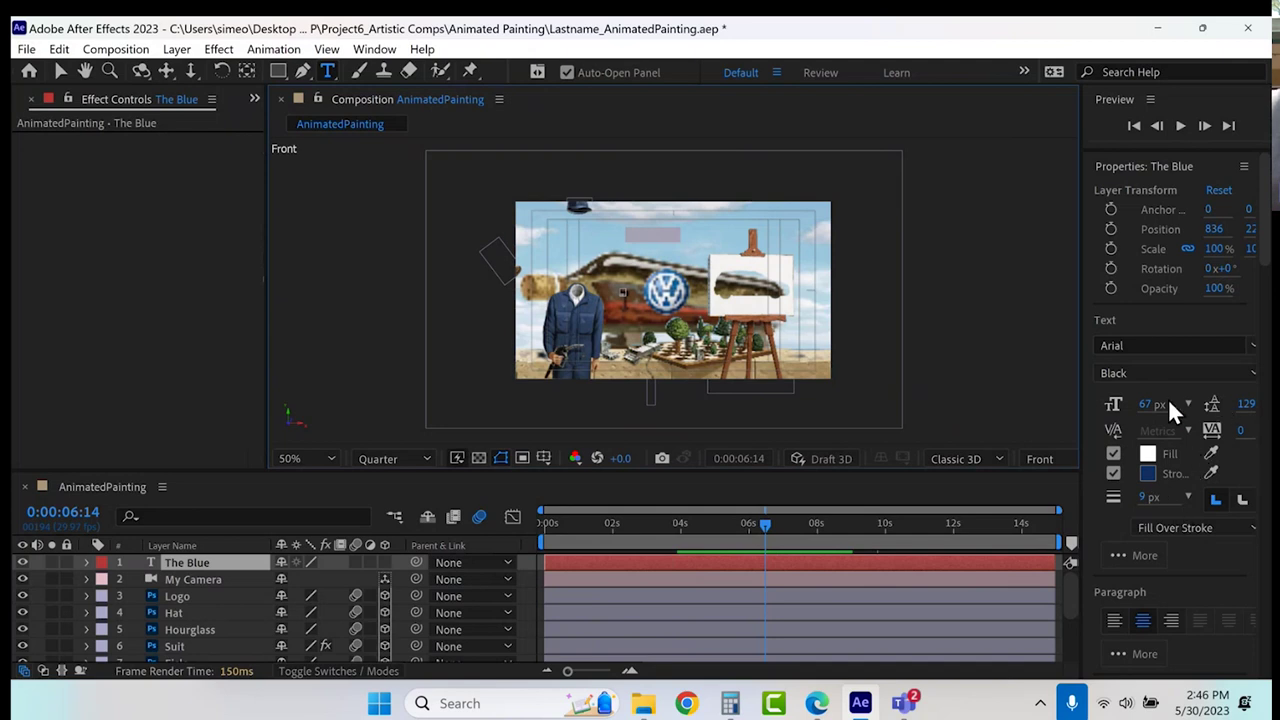
{"action": "left_click", "coordinate": [638, 576]}
{"action": "left_click", "coordinate": [639, 566]}
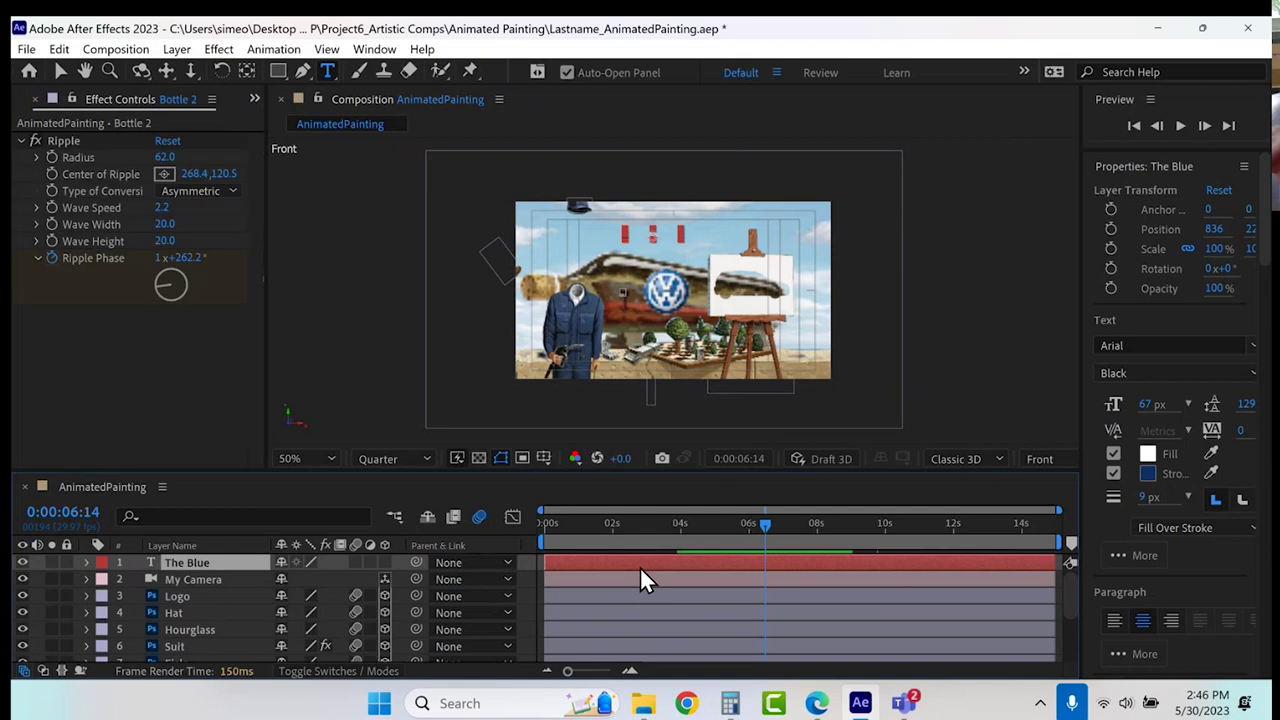
{"action": "key", "text": "Delete"}
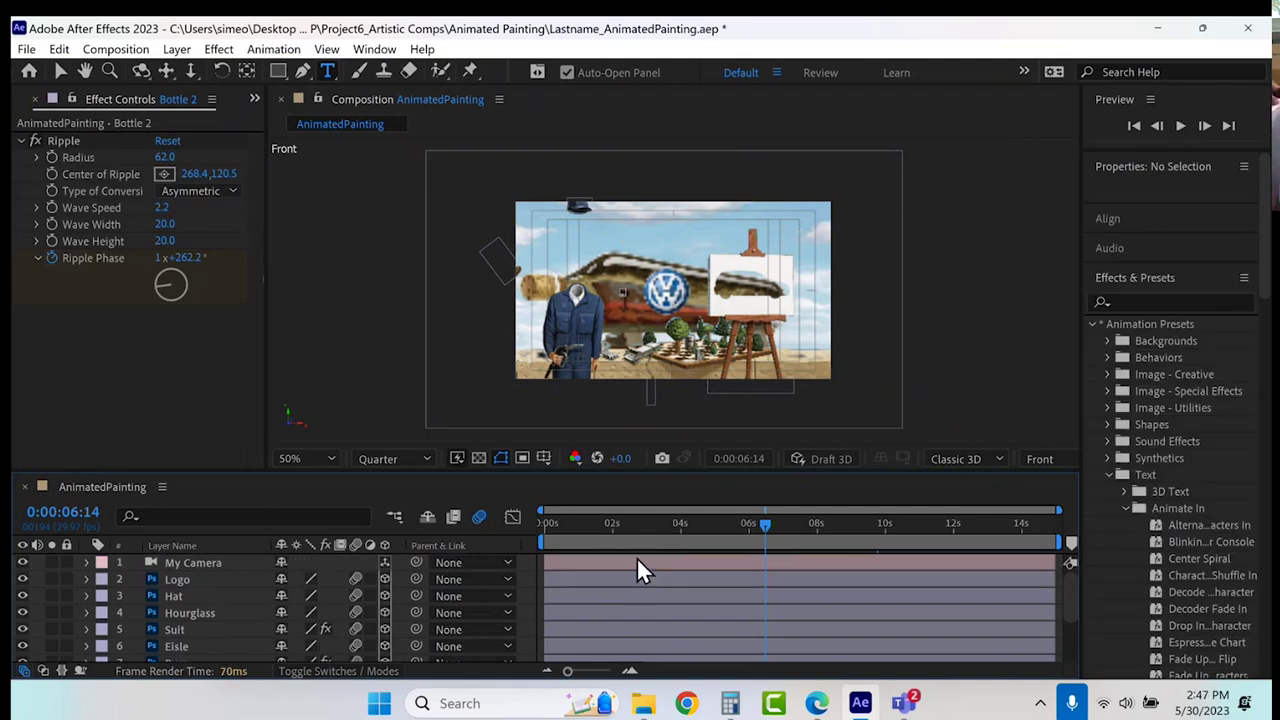
{"action": "left_click", "coordinate": [114, 50]}
Create a new Comp 1 and paste the slogan 'Absurdly low consumption. The Polo BlueMotion.' as text.
{"action": "left_click", "coordinate": [127, 76]}
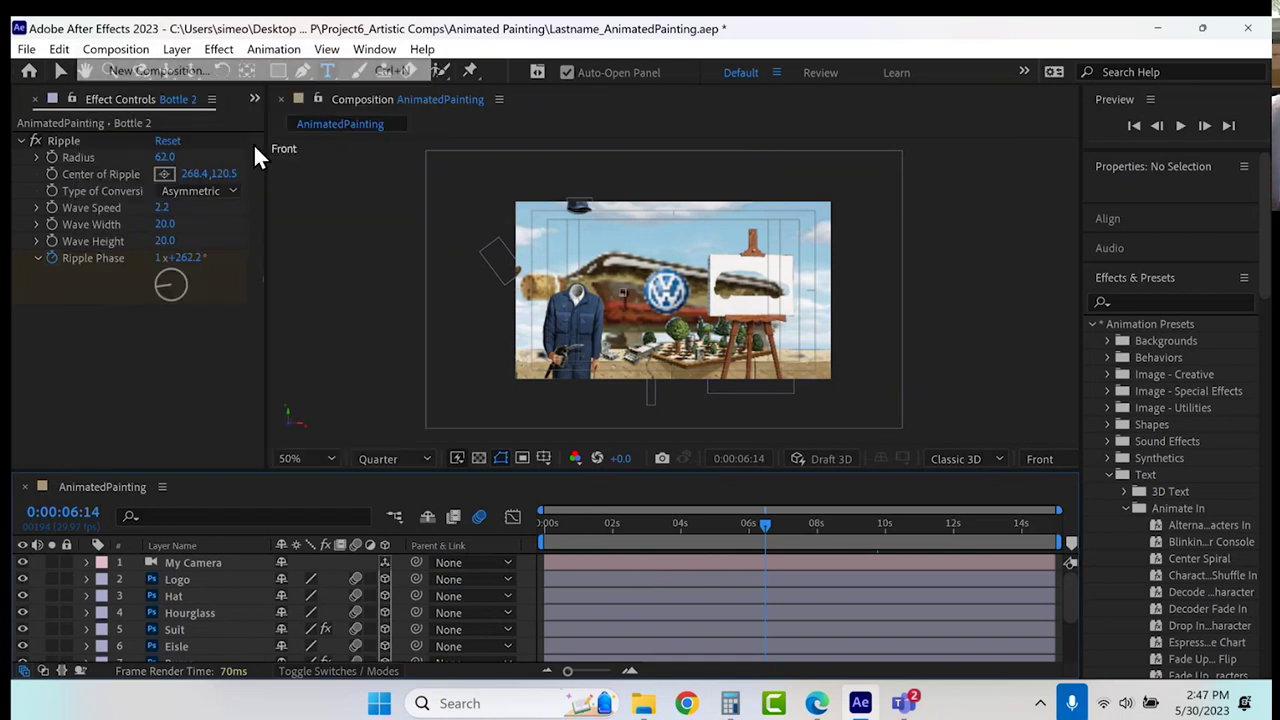
{"action": "left_click", "coordinate": [777, 586]}
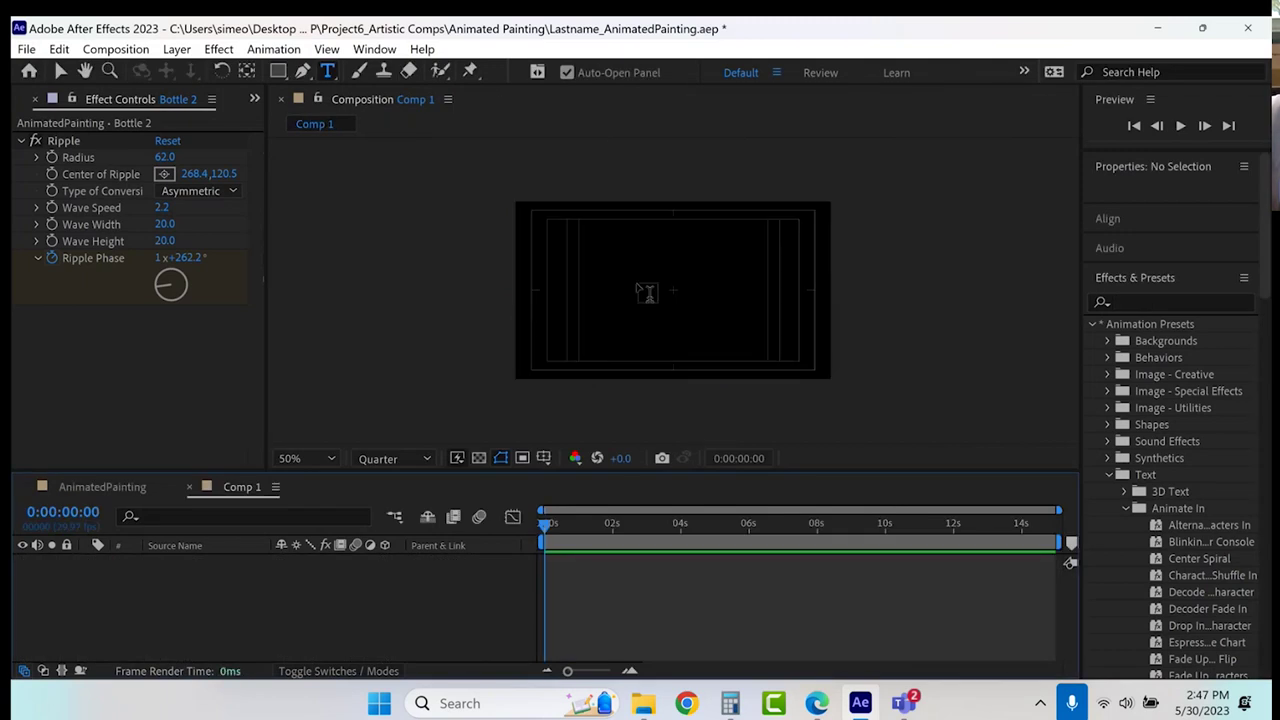
{"action": "left_click", "coordinate": [658, 289]}
{"action": "type", "text": "Absurdly low consumption. The Polo BlueMotion."}
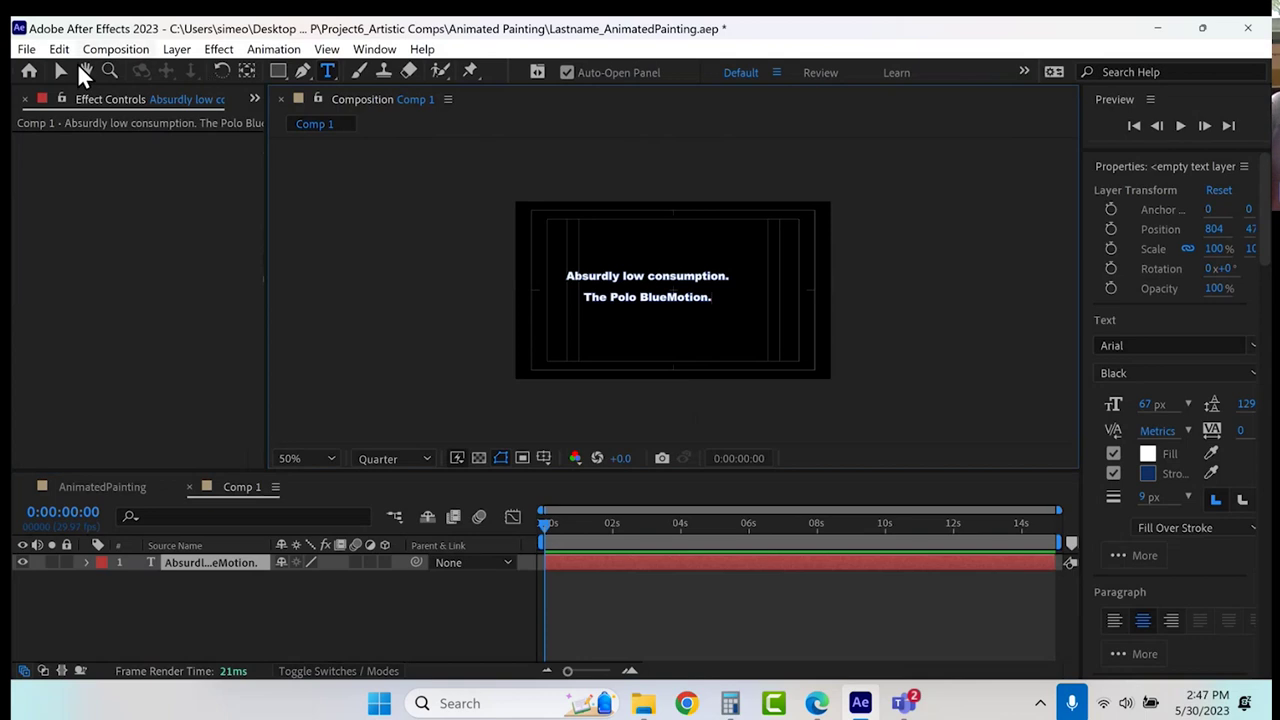
{"action": "key", "text": "Escape"}
Nudge the slogan slightly right and set the current time to 0:00:07:26.
{"action": "key", "text": "v"}
{"action": "mouse_move", "coordinate": [636, 298]}
{"action": "left_mouse_down"}
{"action": "mouse_move", "coordinate": [662, 311]}
{"action": "mouse_move", "coordinate": [655, 298]}
{"action": "left_mouse_up"}
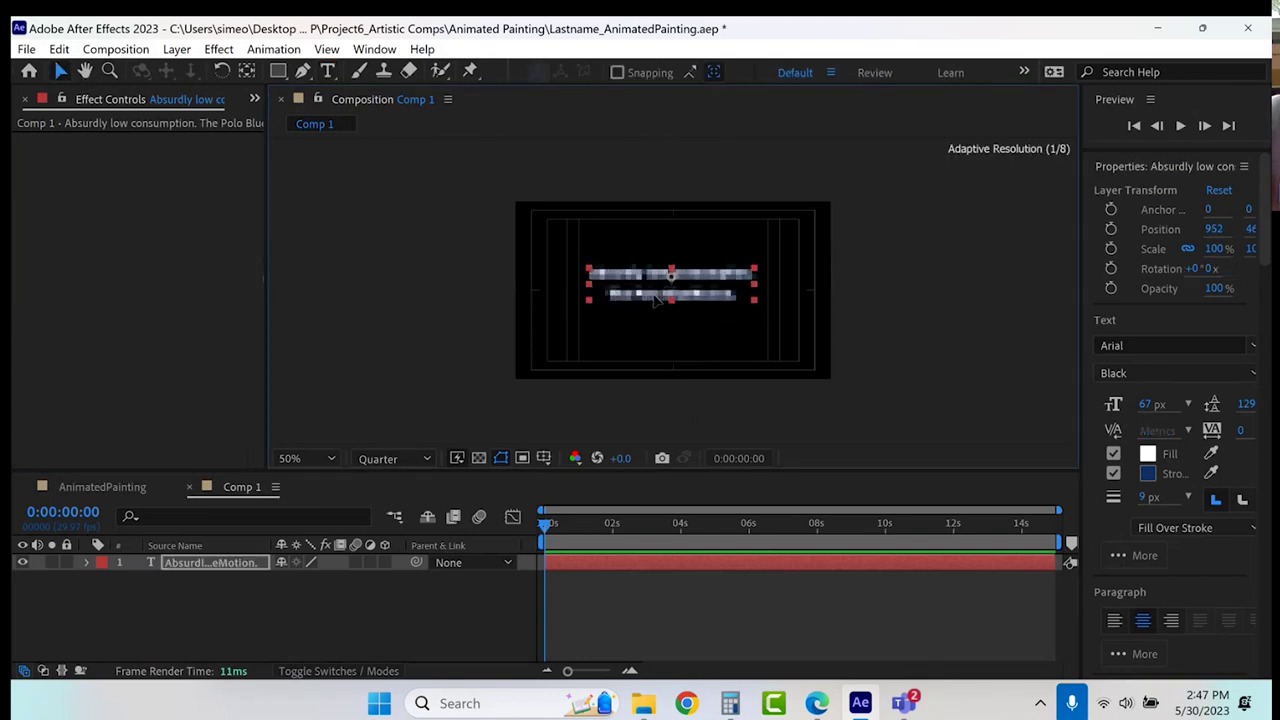
{"action": "left_click", "coordinate": [812, 523]}
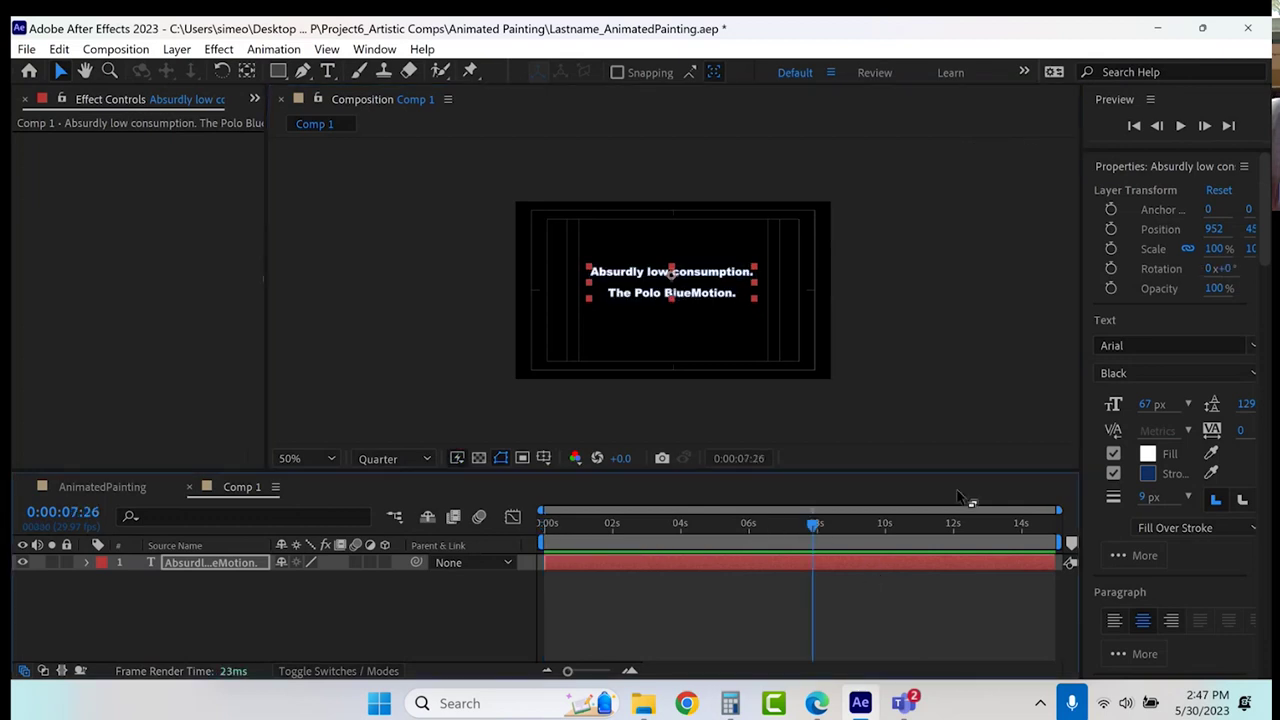
Apply the Spin In By Word preset to the slogan layer.
{"action": "scroll", "coordinate": [1147, 371], "scroll_direction": "down", "scroll_amount": 15}
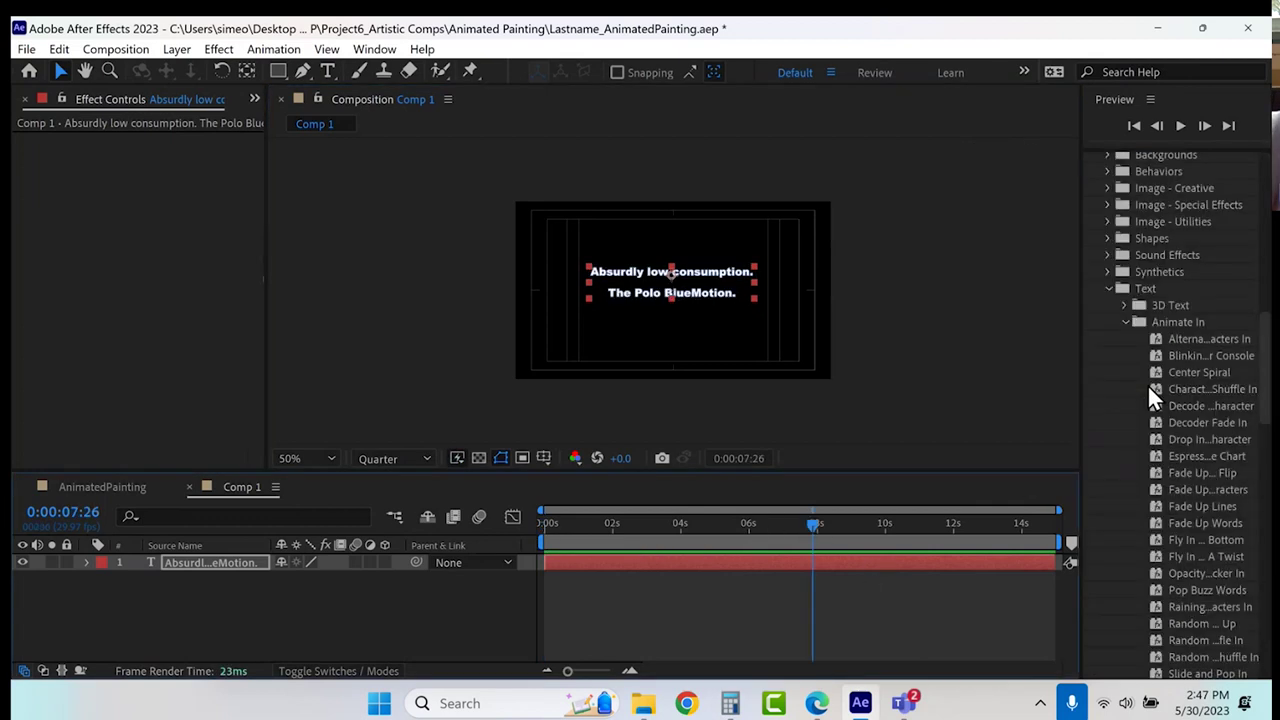
{"action": "scroll", "coordinate": [1138, 397], "scroll_direction": "down", "scroll_amount": 4}
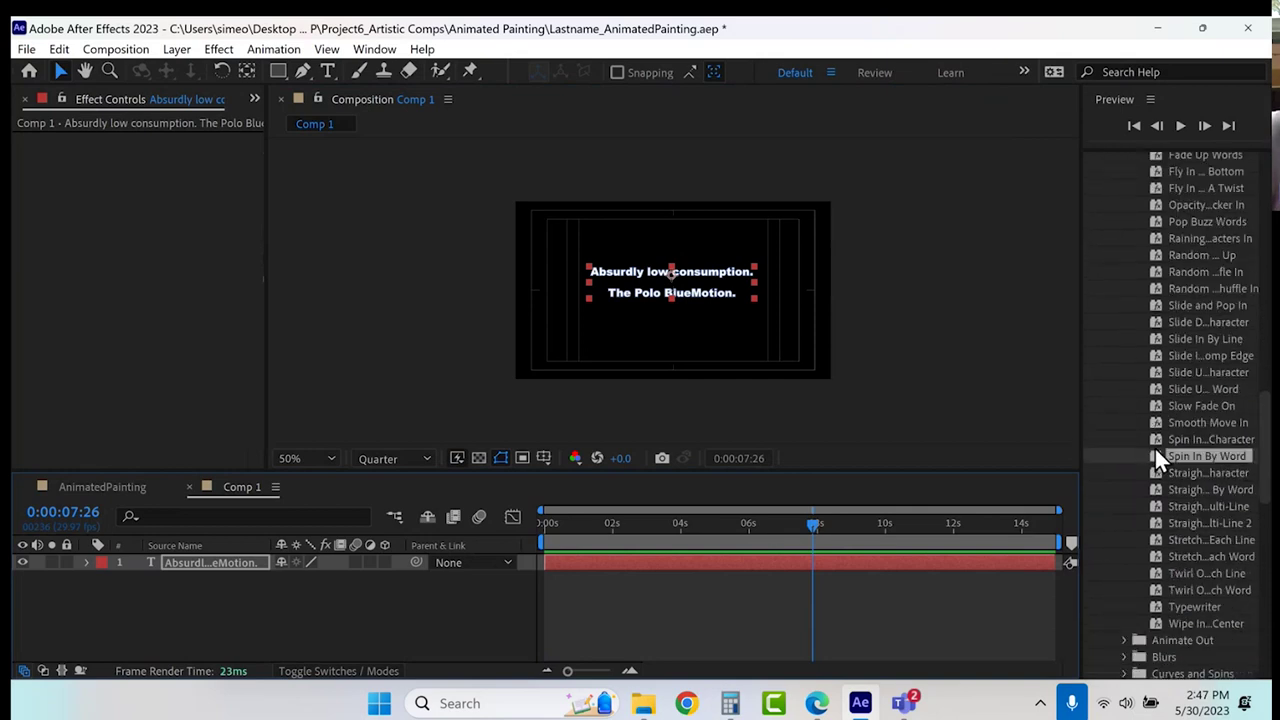
{"action": "left_click_drag", "start_coordinate": [1158, 455], "coordinate": [818, 570]}
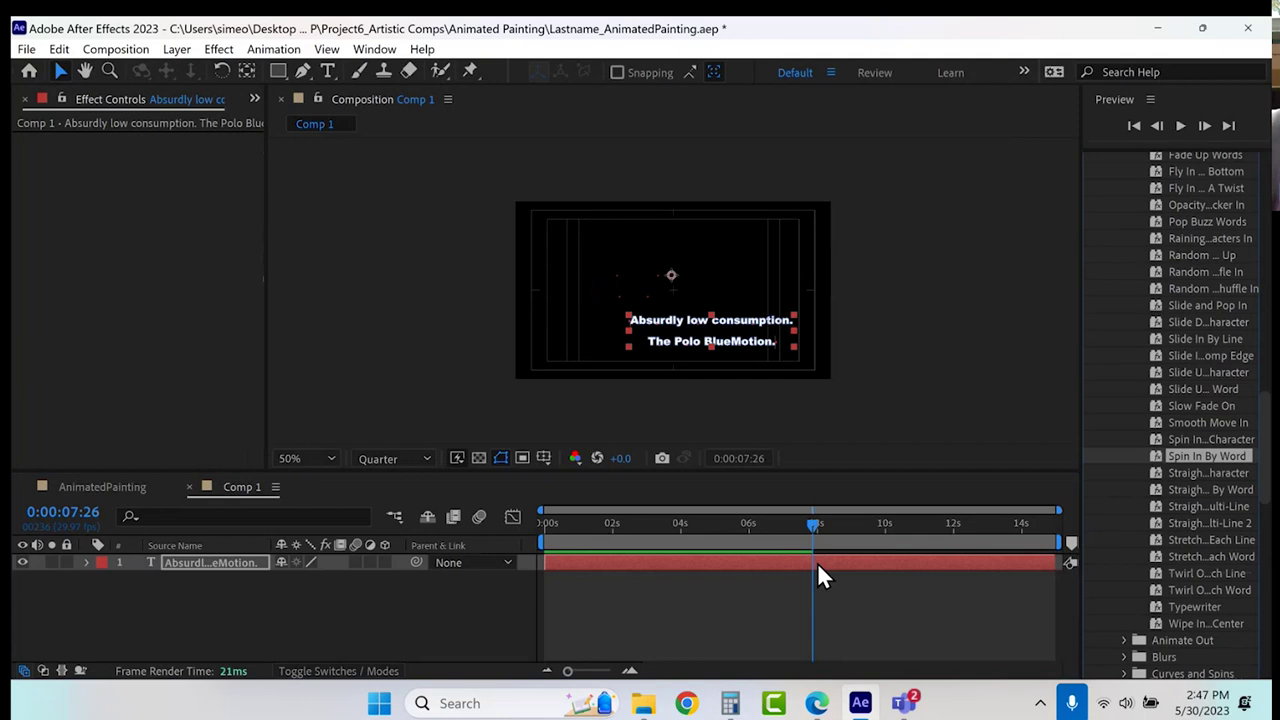
Set Animator 1's Position to 12, 688 so the words start below the frame.
{"action": "left_click", "coordinate": [86, 562]}
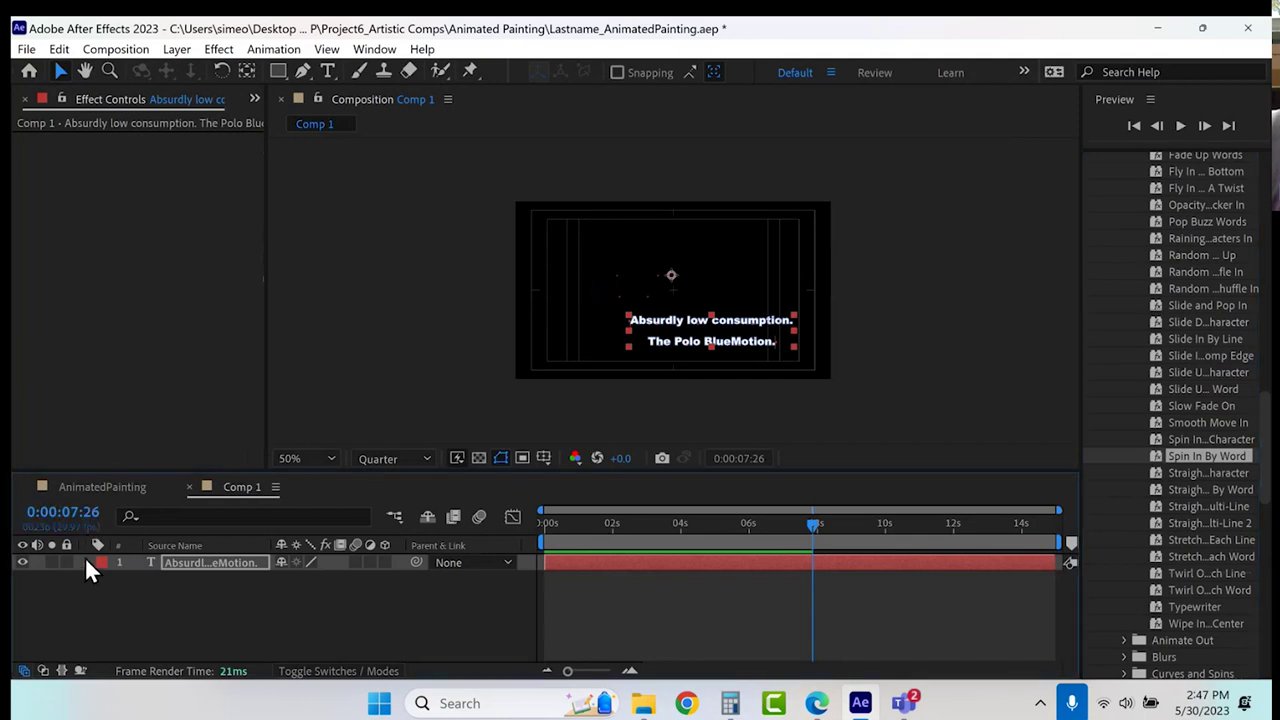
{"action": "left_click", "coordinate": [103, 580]}
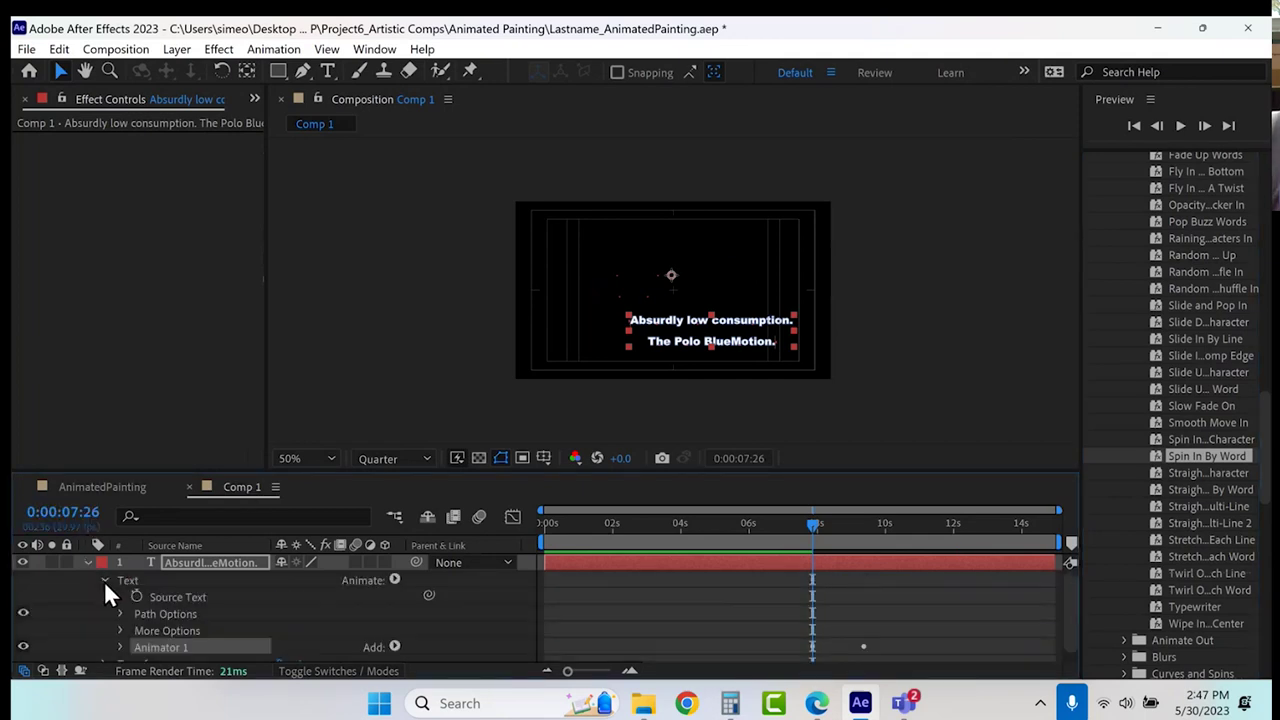
{"action": "scroll", "coordinate": [100, 585], "scroll_direction": "down", "scroll_amount": 1}
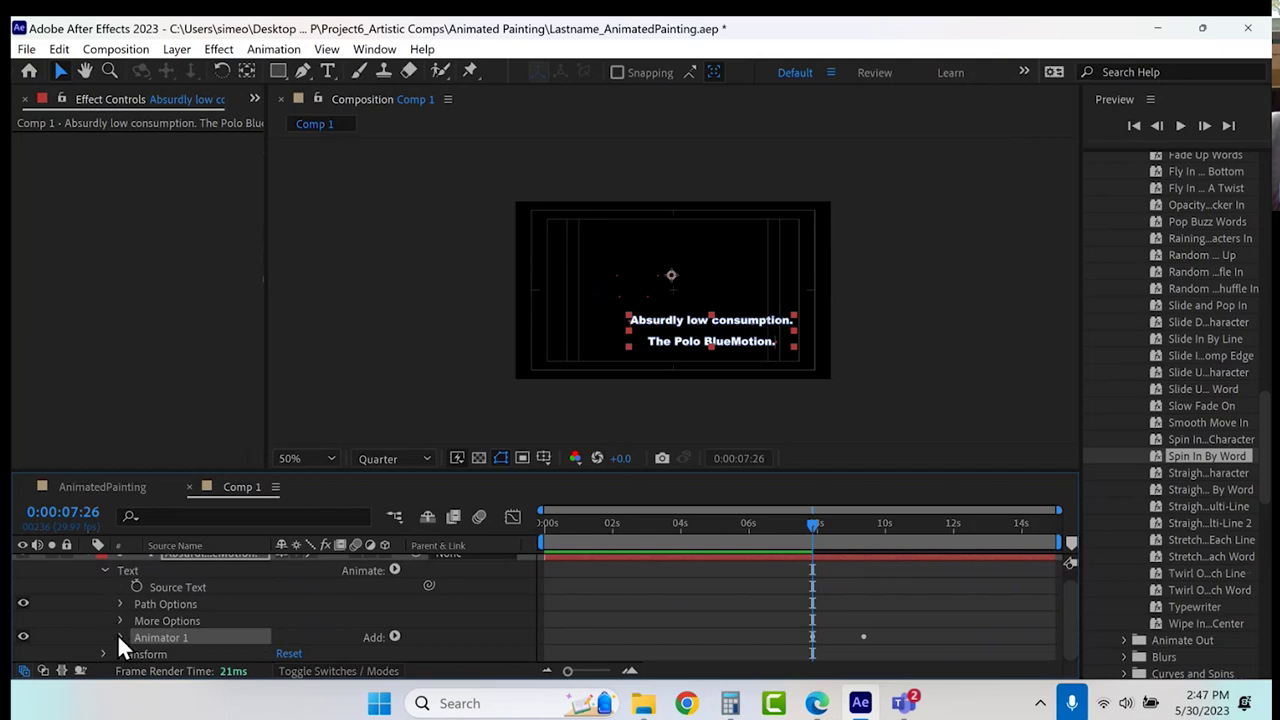
{"action": "left_click", "coordinate": [120, 637]}
{"action": "scroll", "coordinate": [116, 627], "scroll_direction": "down", "scroll_amount": 2}
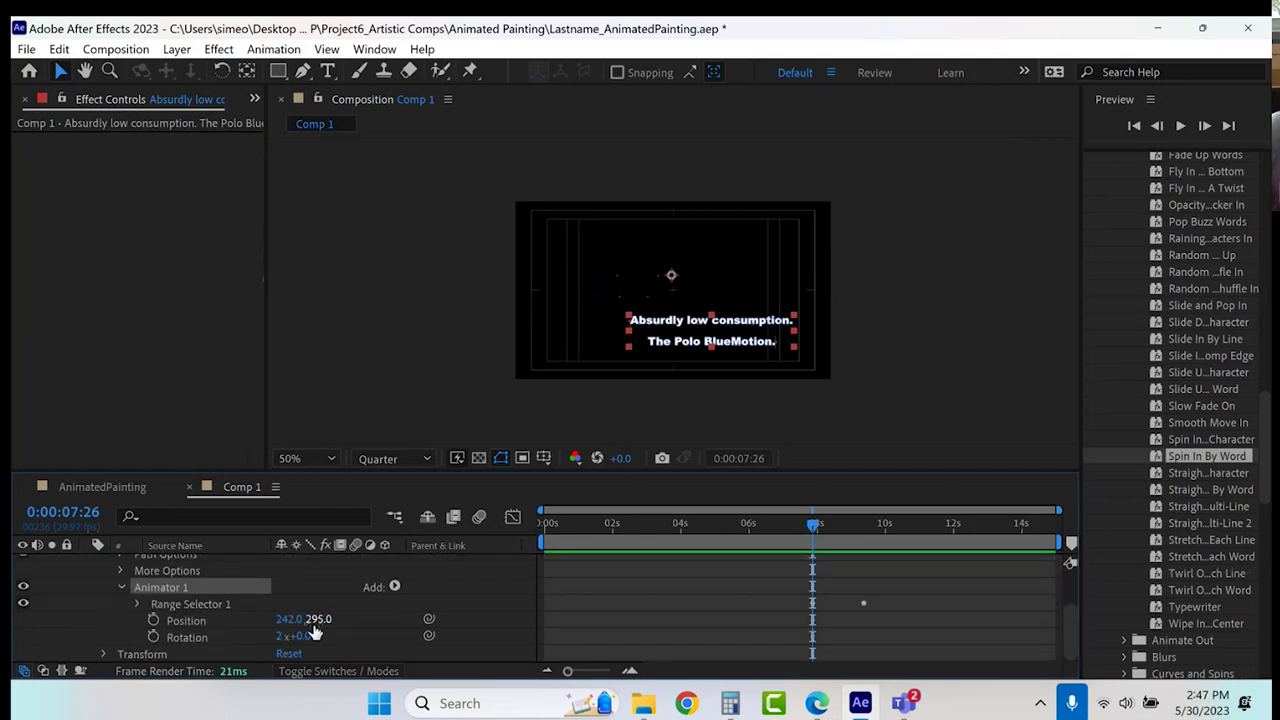
{"action": "left_click_drag", "start_coordinate": [314, 622], "coordinate": [530, 622]}
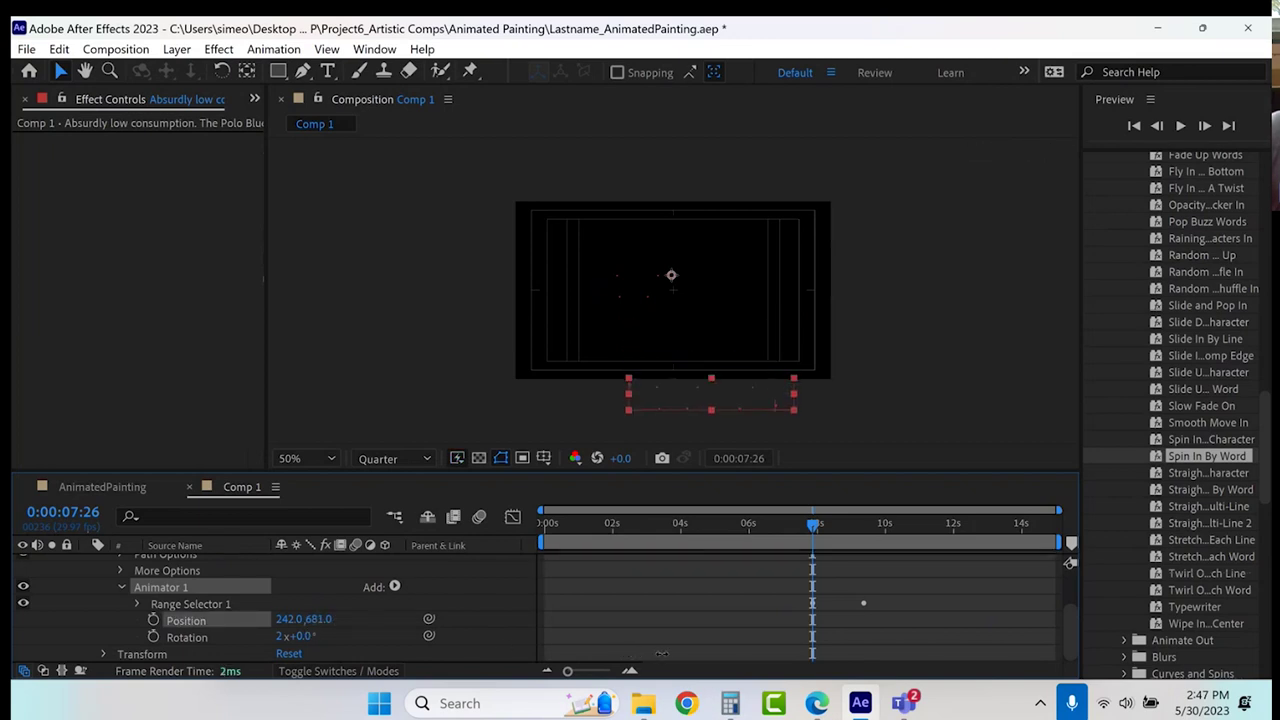
{"action": "left_click", "coordinate": [257, 606]}
{"action": "left_click", "coordinate": [289, 619]}
{"action": "type", "text": "34"}
{"action": "key", "text": "Return"}
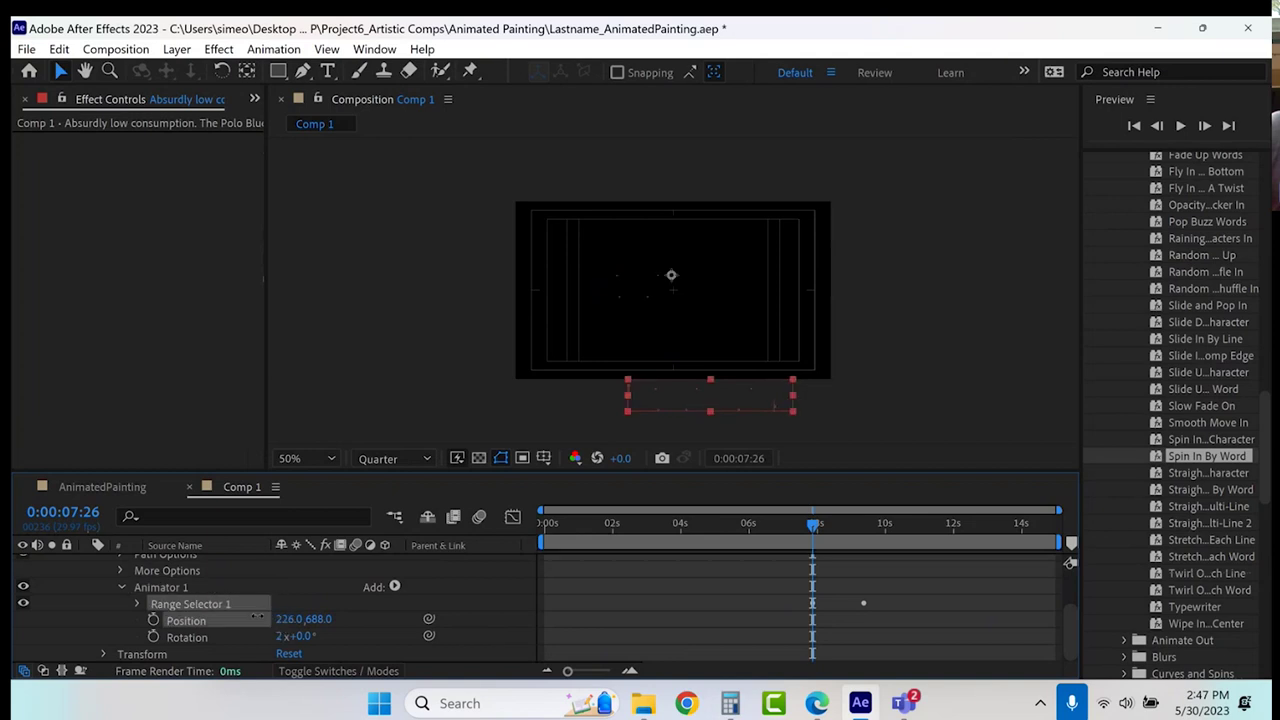
{"action": "left_click_drag", "start_coordinate": [289, 619], "coordinate": [267, 619]}
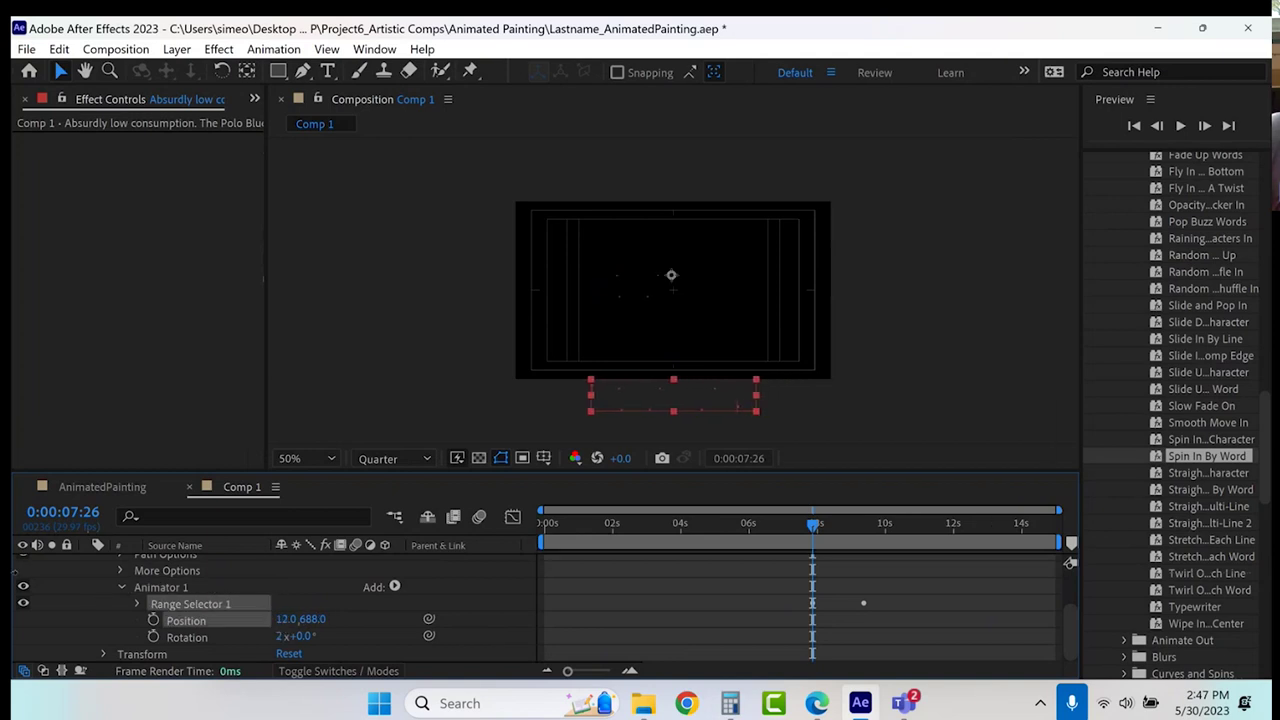
Apply Easy Ease to both Range Selector Start keyframes and preview the spin-in.
{"action": "left_click", "coordinate": [138, 604]}
{"action": "left_click_drag", "start_coordinate": [893, 590], "coordinate": [782, 612]}
{"action": "key", "text": "F9"}
{"action": "mouse_move", "coordinate": [816, 518]}
{"action": "left_mouse_down"}
{"action": "mouse_move", "coordinate": [868, 531]}
{"action": "mouse_move", "coordinate": [795, 520]}
{"action": "mouse_move", "coordinate": [864, 519]}
{"action": "left_mouse_up"}
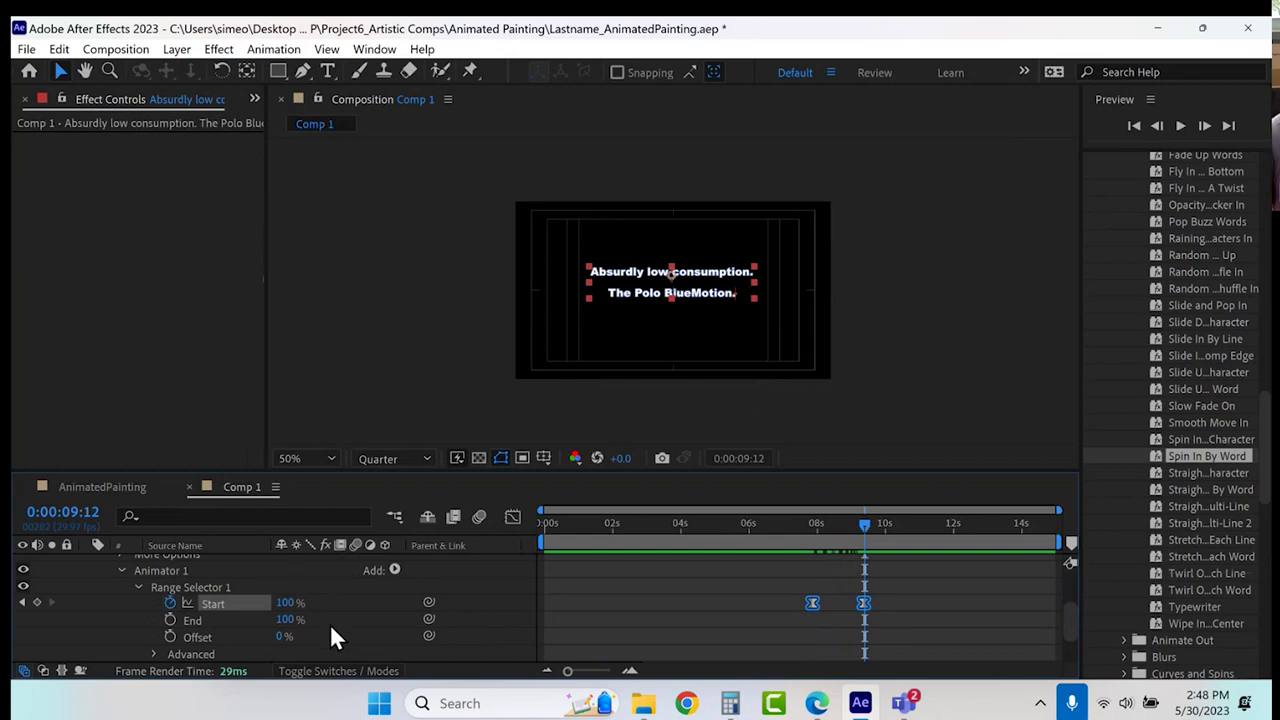
Enable motion blur on the slogan layer and preview the blurred spin.
{"action": "scroll", "coordinate": [325, 615], "scroll_direction": "up", "scroll_amount": 2}
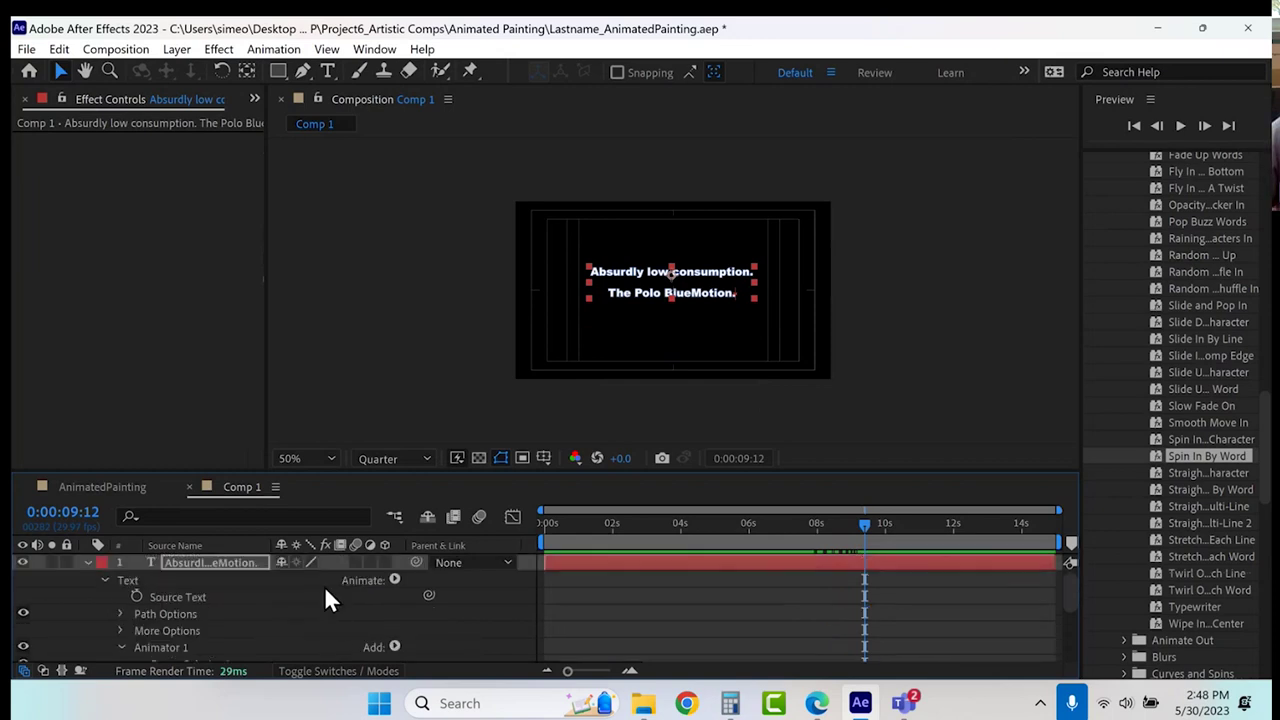
{"action": "left_click", "coordinate": [355, 562]}
{"action": "mouse_move", "coordinate": [862, 524]}
{"action": "left_mouse_down"}
{"action": "mouse_move", "coordinate": [849, 537]}
{"action": "mouse_move", "coordinate": [847, 524]}
{"action": "mouse_move", "coordinate": [865, 523]}
{"action": "left_mouse_up"}
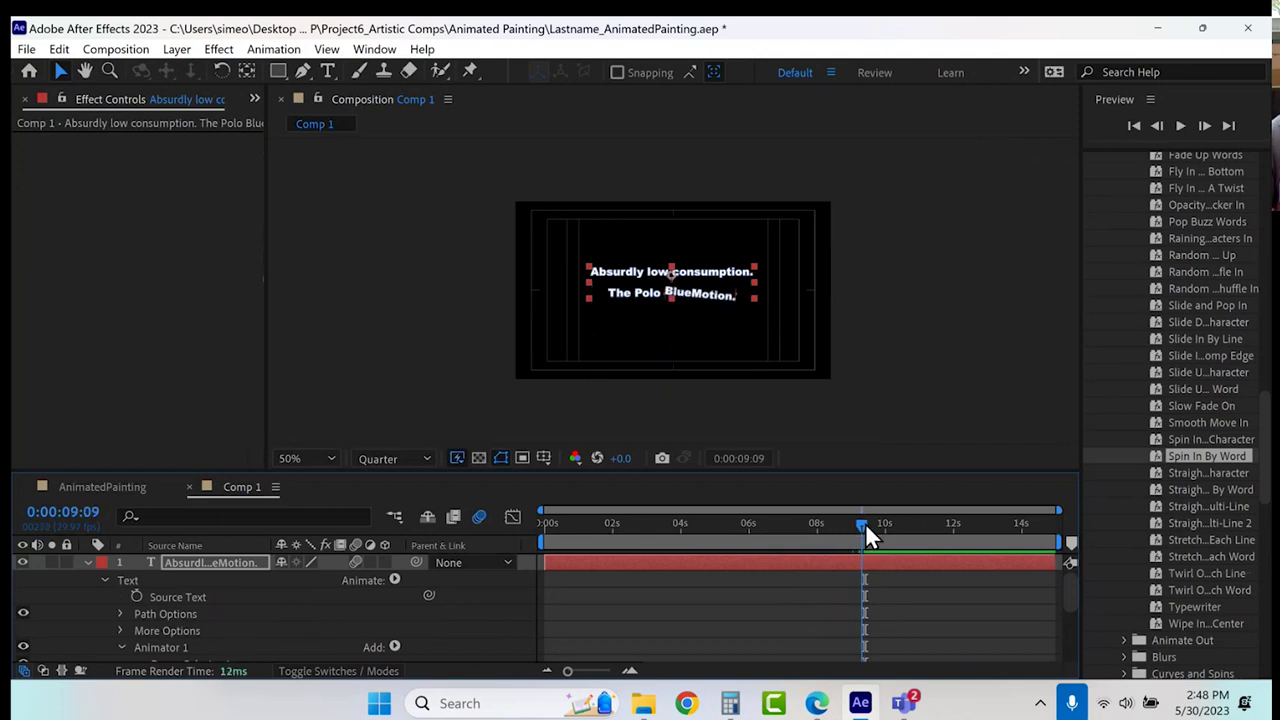
{"action": "left_click", "coordinate": [86, 563]}
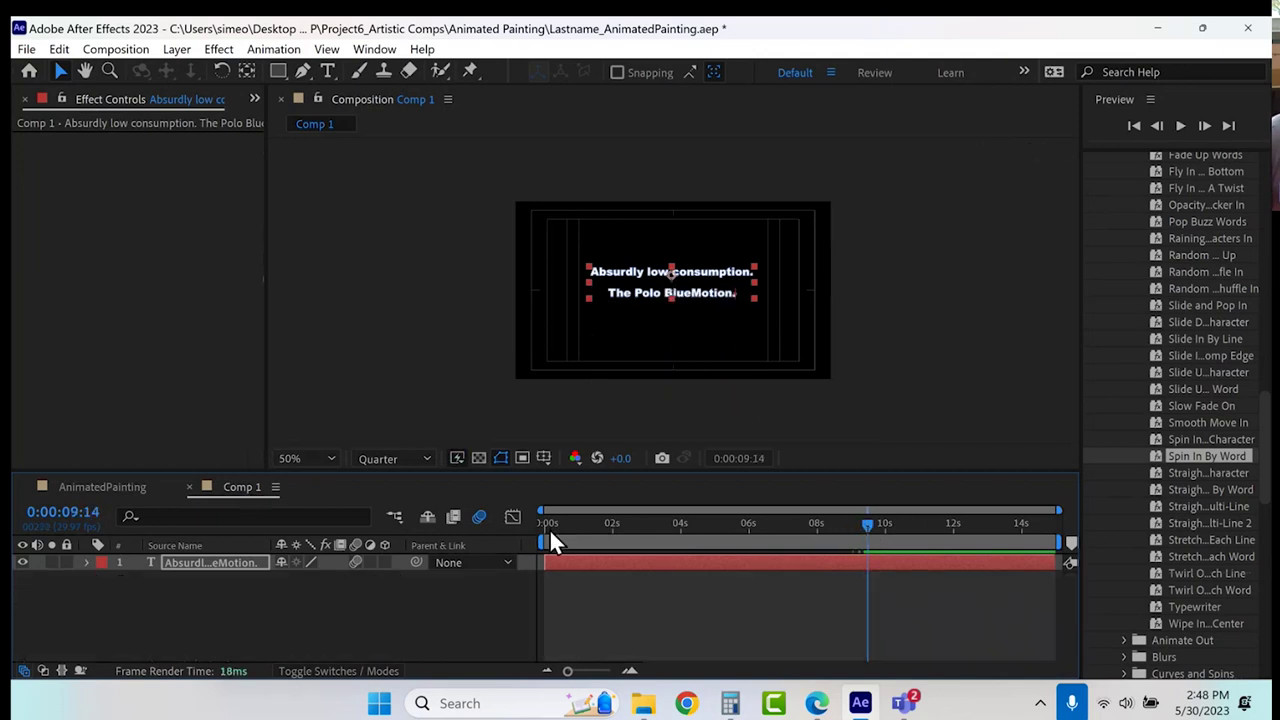
Bring up the Project panel alongside the AnimatedPainting composition.
{"action": "left_click", "coordinate": [81, 483]}
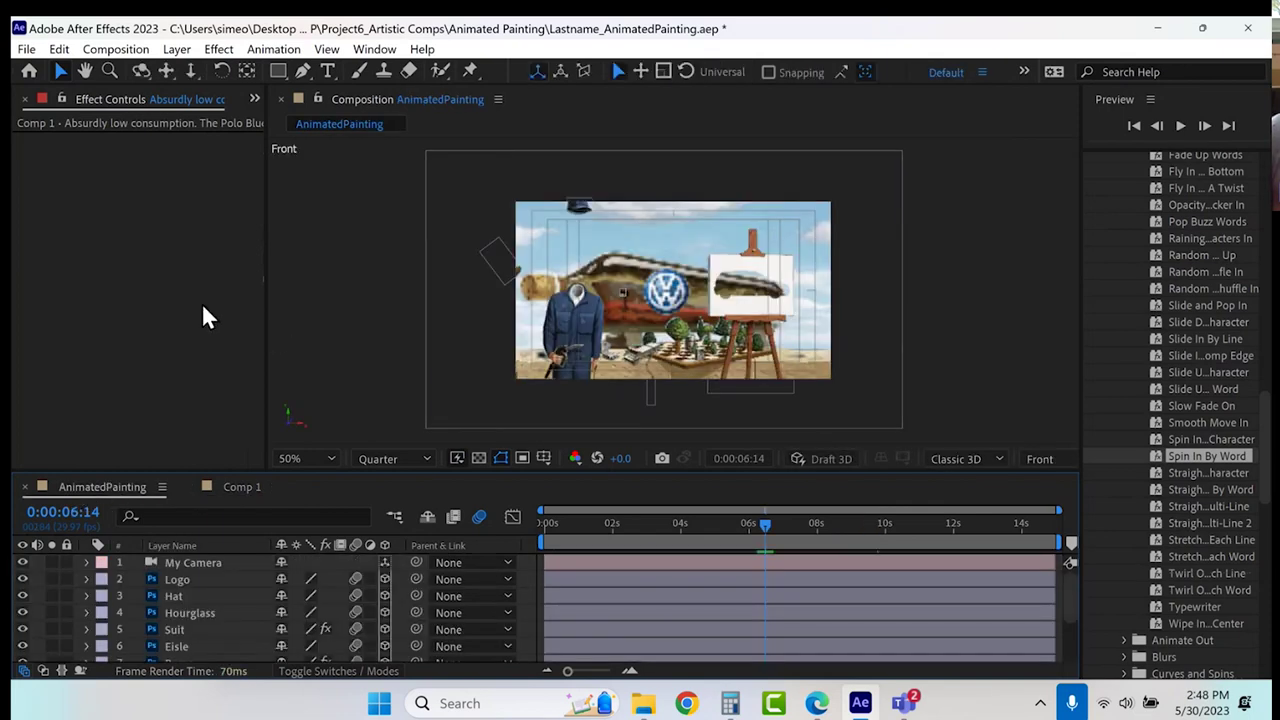
{"action": "left_click", "coordinate": [256, 98]}
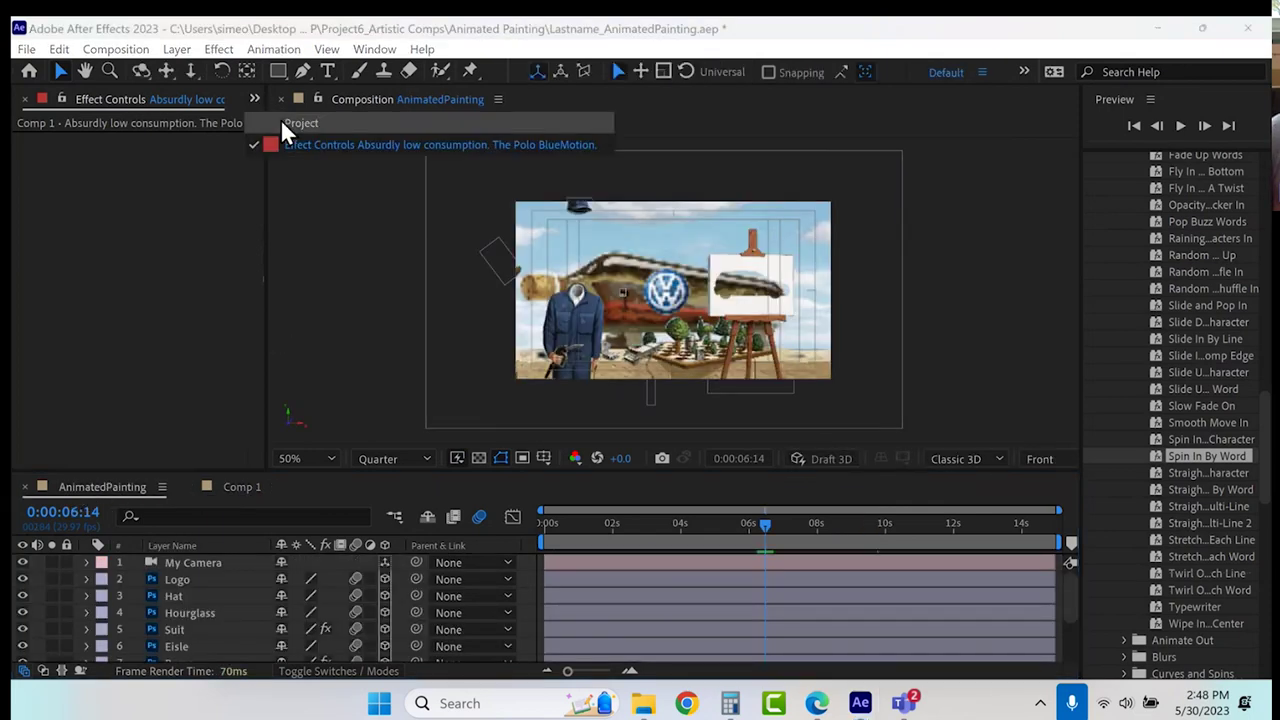
{"action": "left_click", "coordinate": [280, 118]}
{"action": "left_click", "coordinate": [236, 487]}
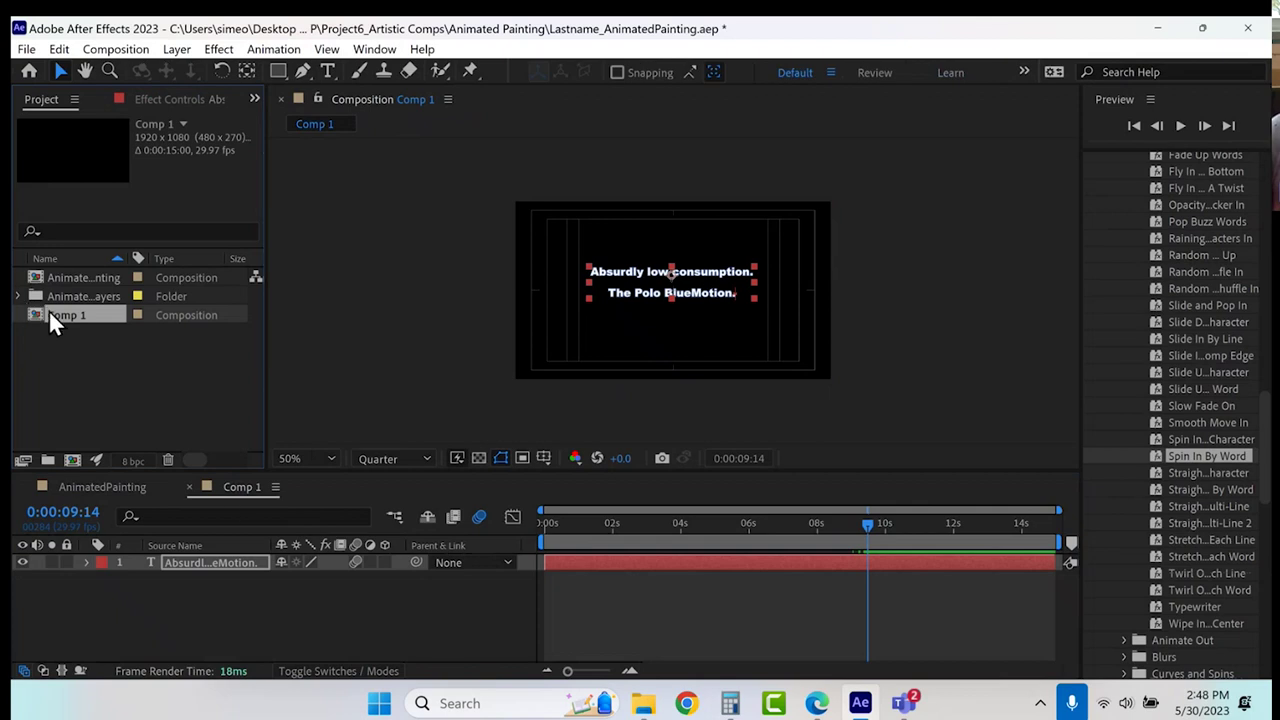
Rename Comp 1 to 'Animated Text' and return to the AnimatedPainting timeline.
{"action": "right_click", "coordinate": [49, 310]}
{"action": "left_click", "coordinate": [189, 629]}
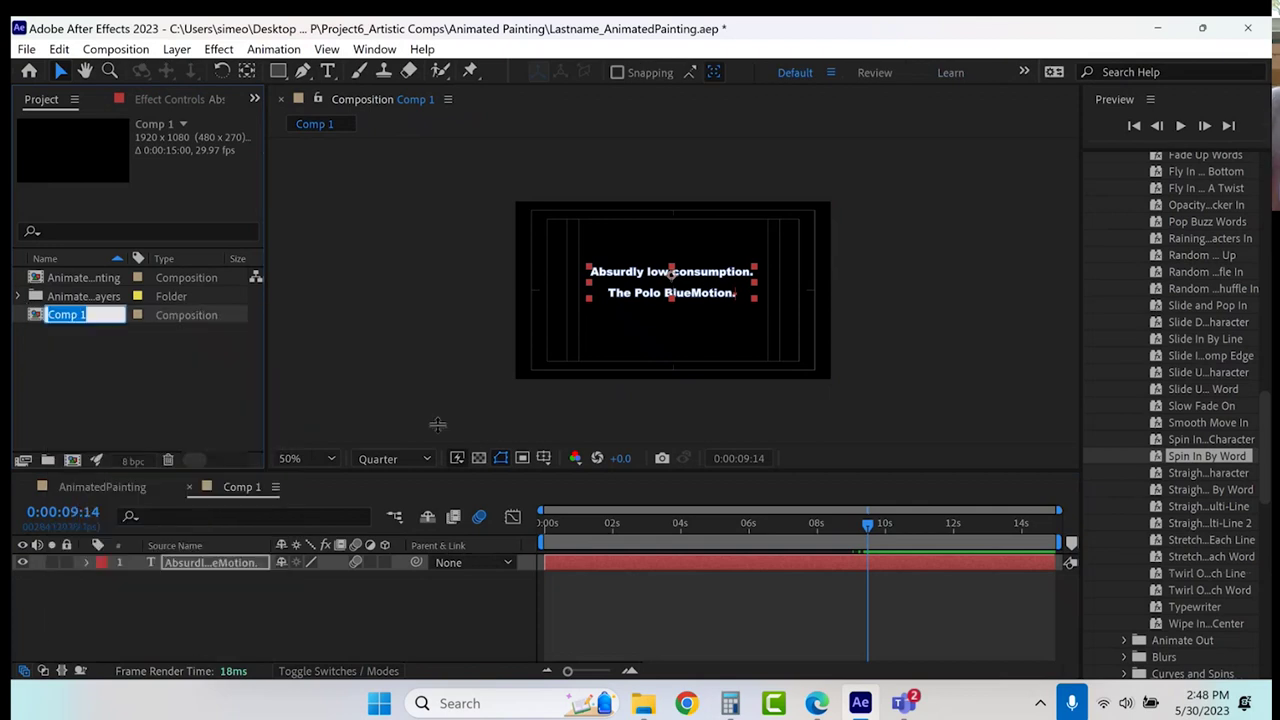
{"action": "type", "text": "Animated Text"}
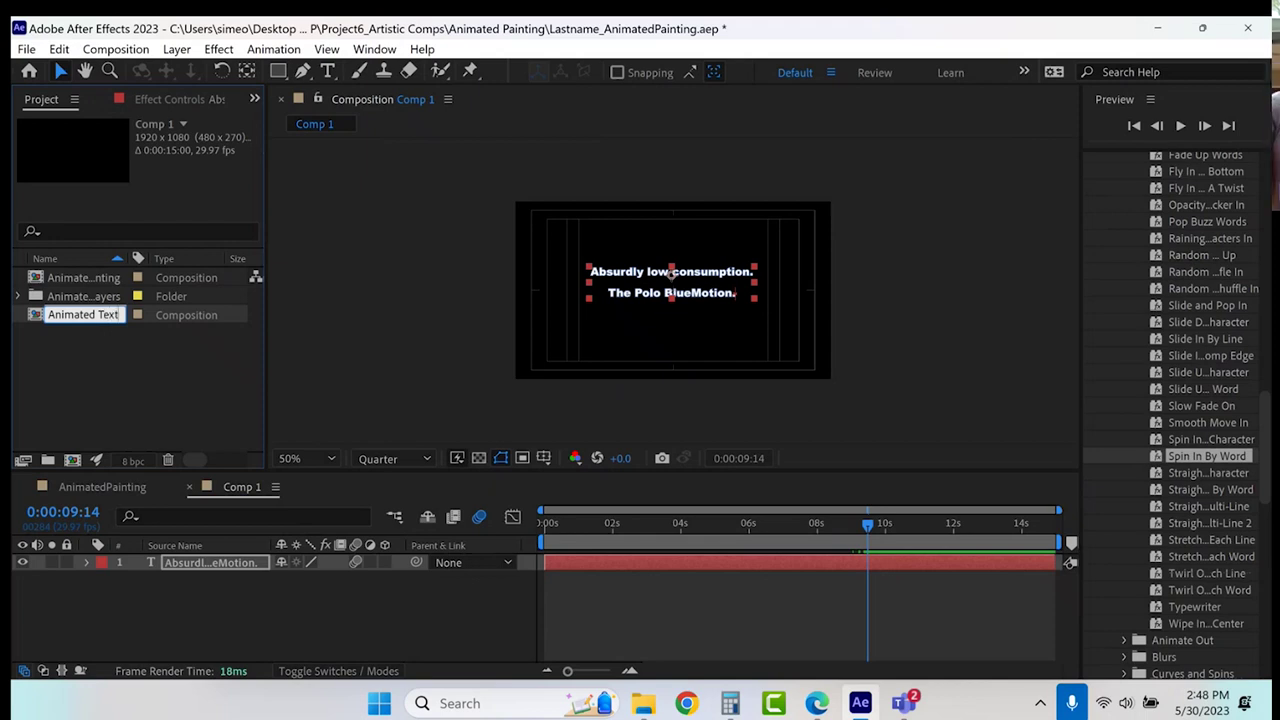
{"action": "key", "text": "Return"}
{"action": "left_click_drag", "start_coordinate": [94, 275], "coordinate": [115, 490]}
{"action": "left_click", "coordinate": [115, 483]}
Add Animated Text as a layer in AnimatedPainting and make it a 3D layer.
{"action": "left_click_drag", "start_coordinate": [118, 541], "coordinate": [120, 556]}
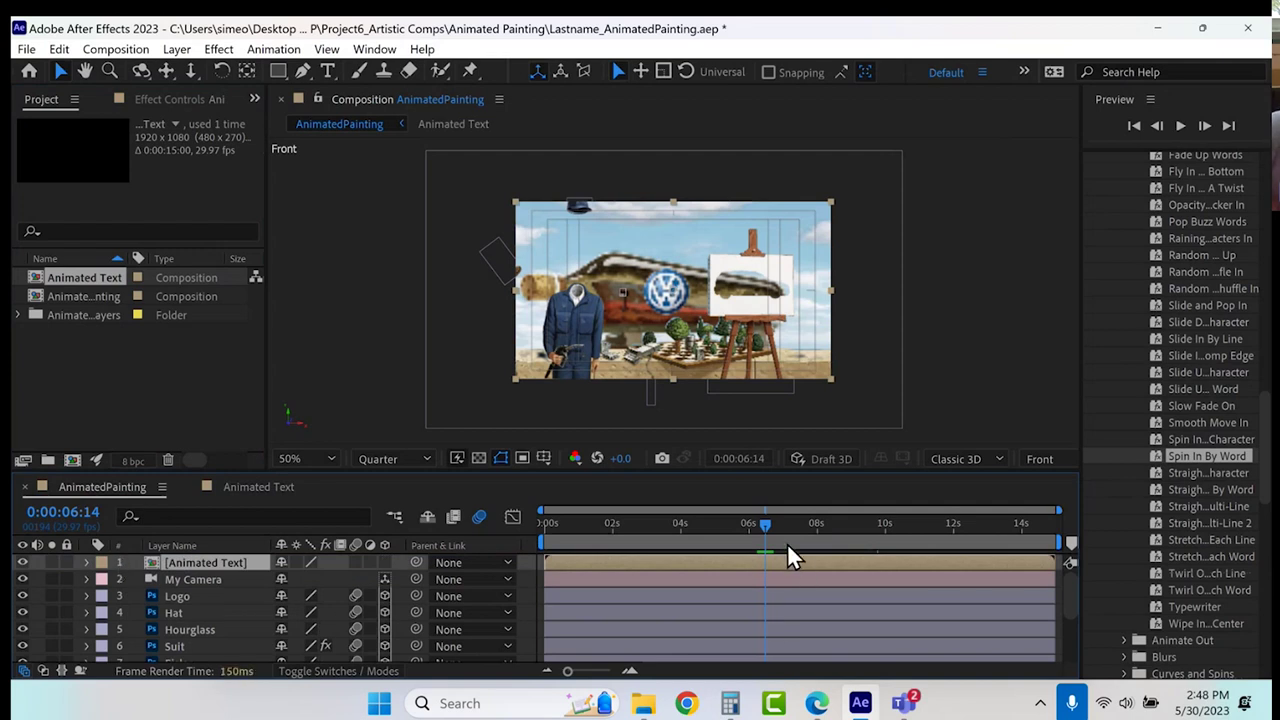
{"action": "left_click_drag", "start_coordinate": [788, 522], "coordinate": [923, 528]}
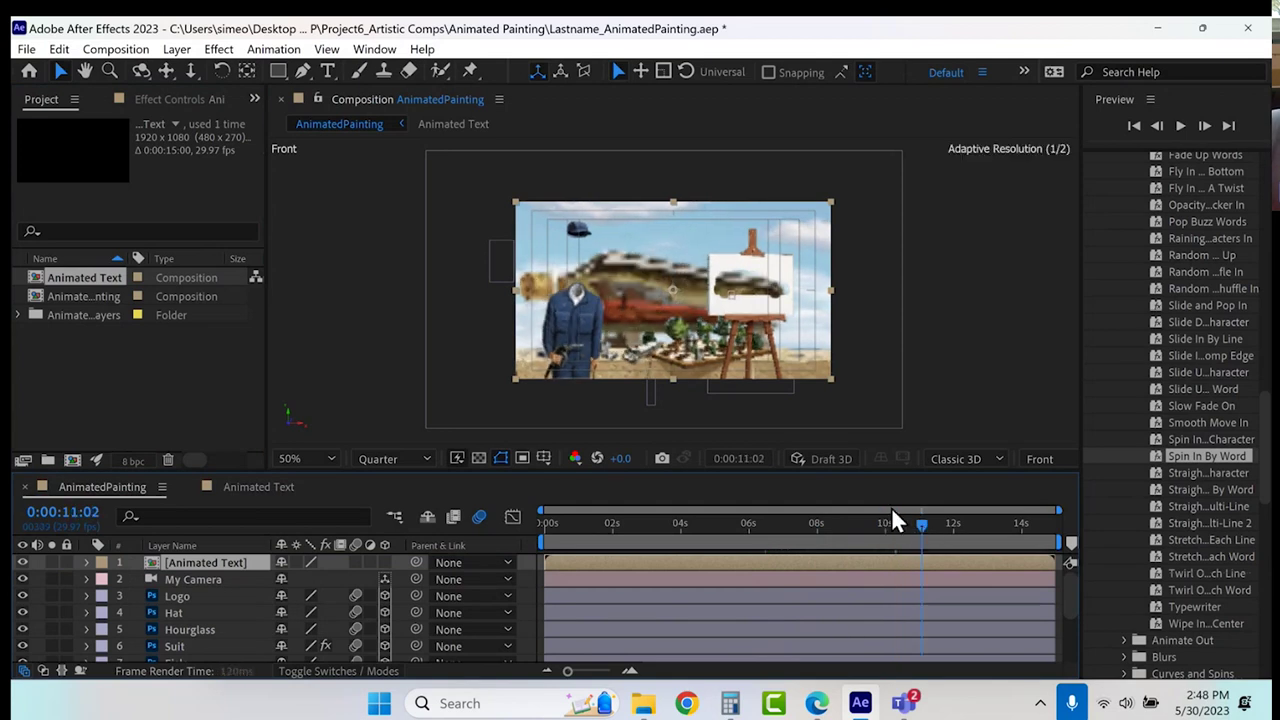
{"action": "key", "text": "slash"}
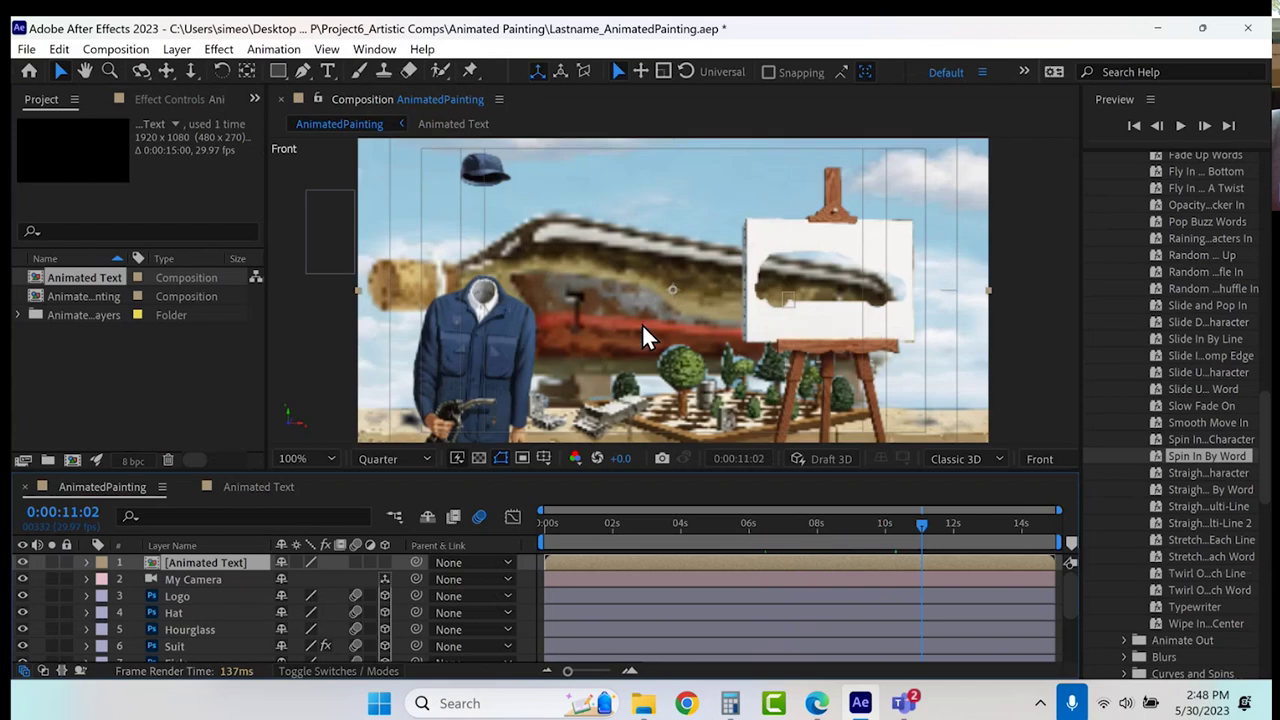
{"action": "left_click", "coordinate": [182, 577]}
{"action": "left_click", "coordinate": [192, 563]}
{"action": "left_click", "coordinate": [385, 562]}
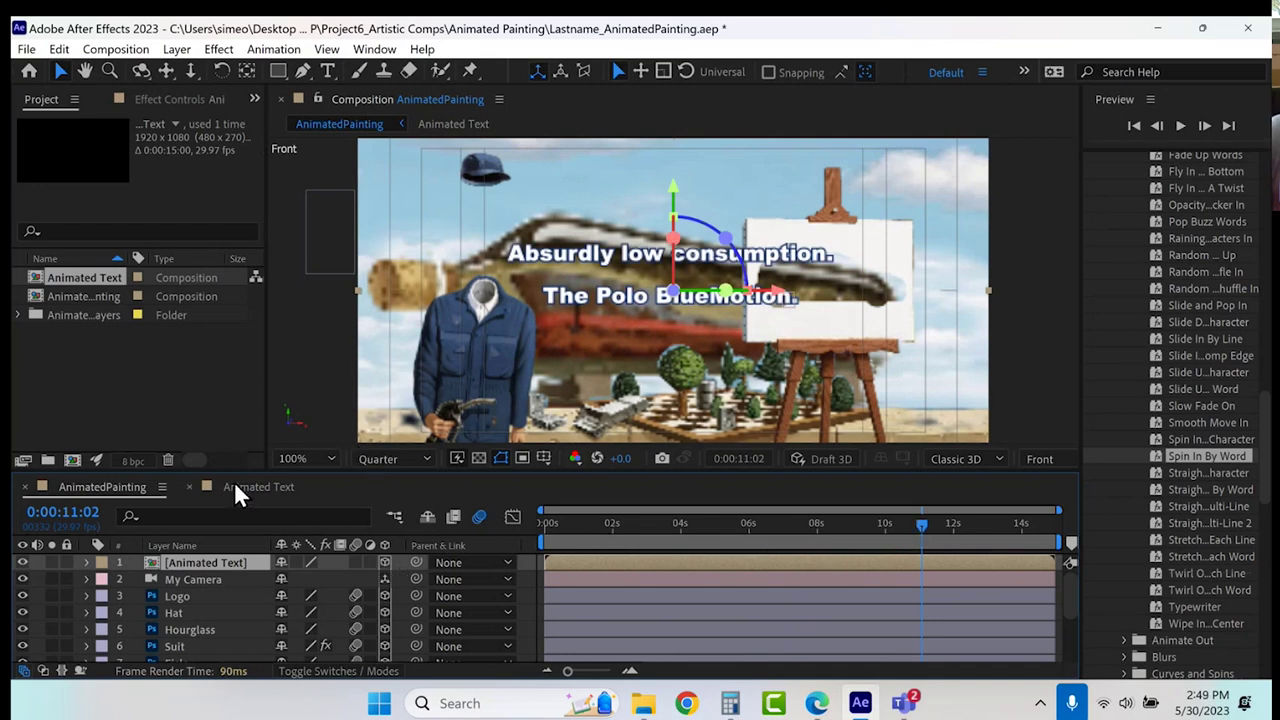
Preview the composition and set the 3D view to My Camera.
{"action": "left_click_drag", "start_coordinate": [931, 523], "coordinate": [942, 521]}
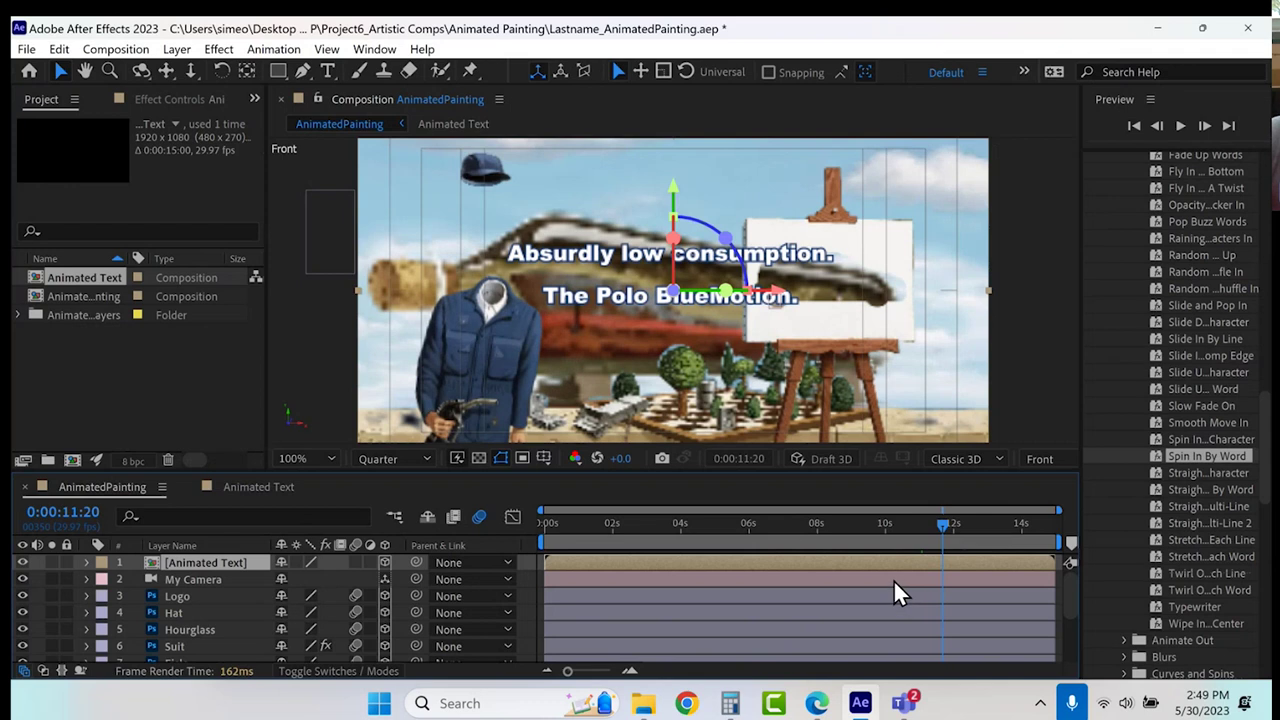
{"action": "left_click", "coordinate": [588, 520]}
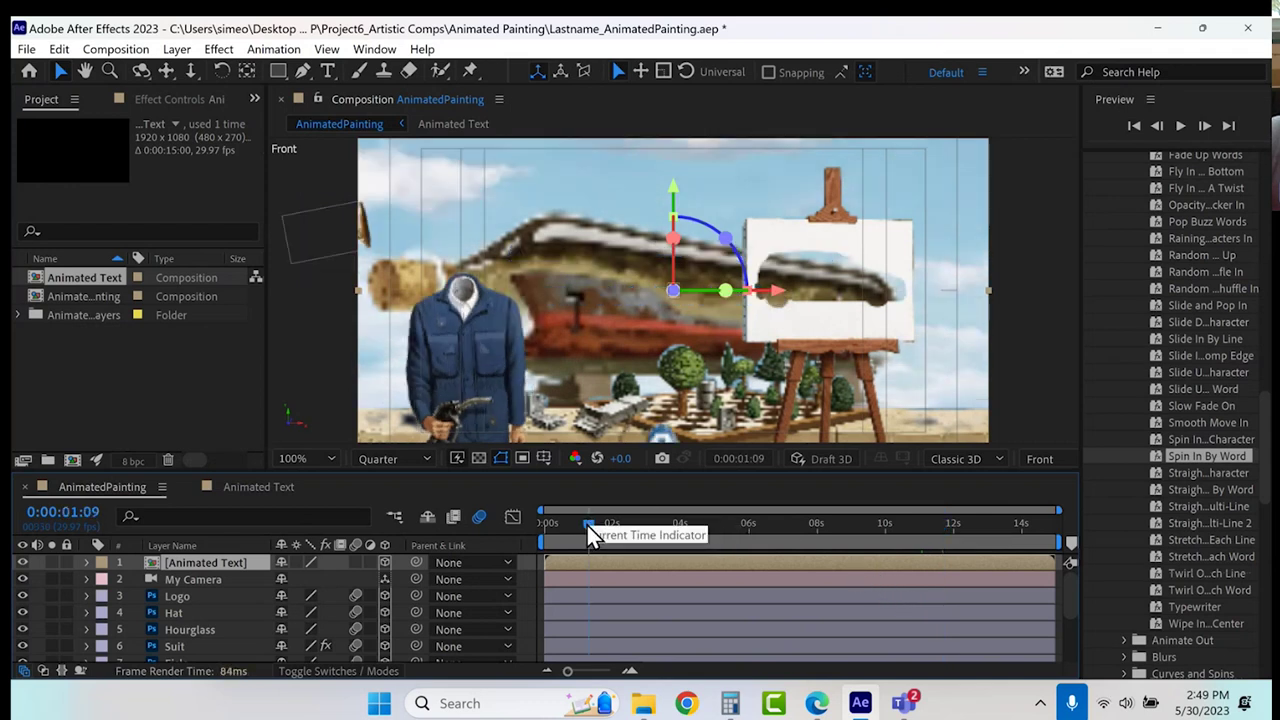
{"action": "left_click_drag", "start_coordinate": [587, 525], "coordinate": [530, 521]}
{"action": "key", "text": "space"}
{"action": "left_click_drag", "start_coordinate": [695, 514], "coordinate": [785, 518]}
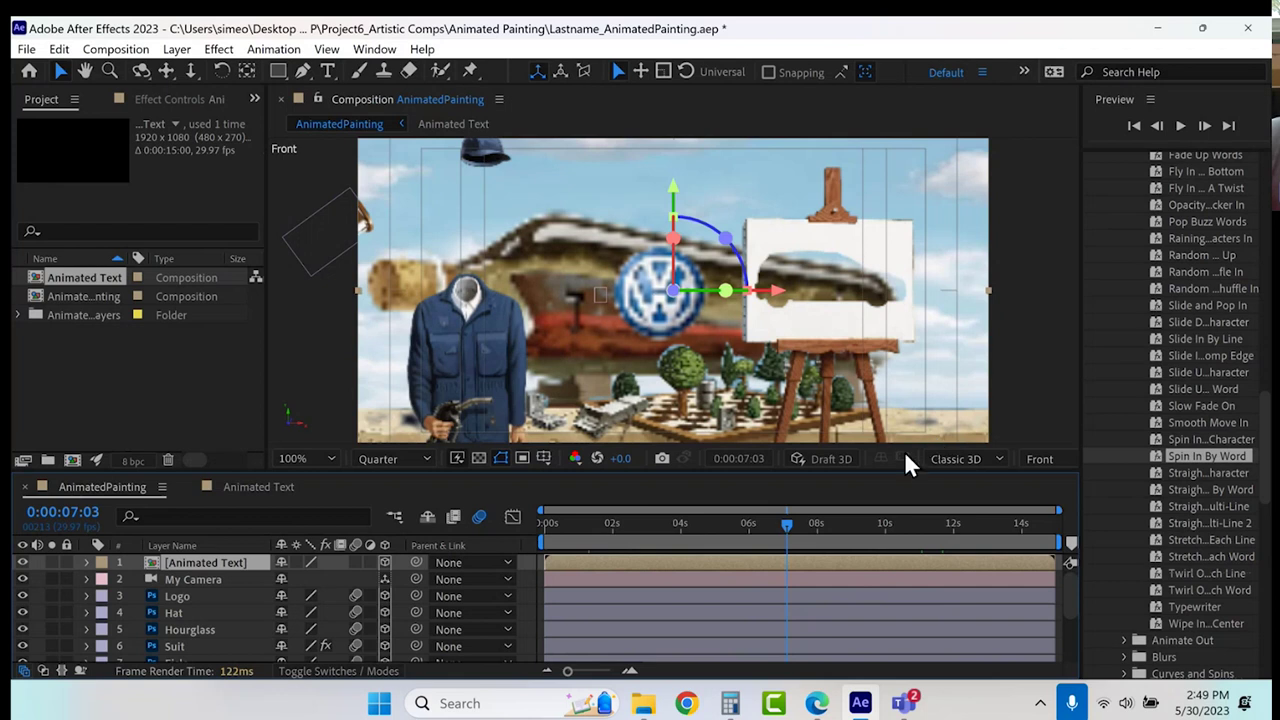
{"action": "left_click", "coordinate": [1027, 459]}
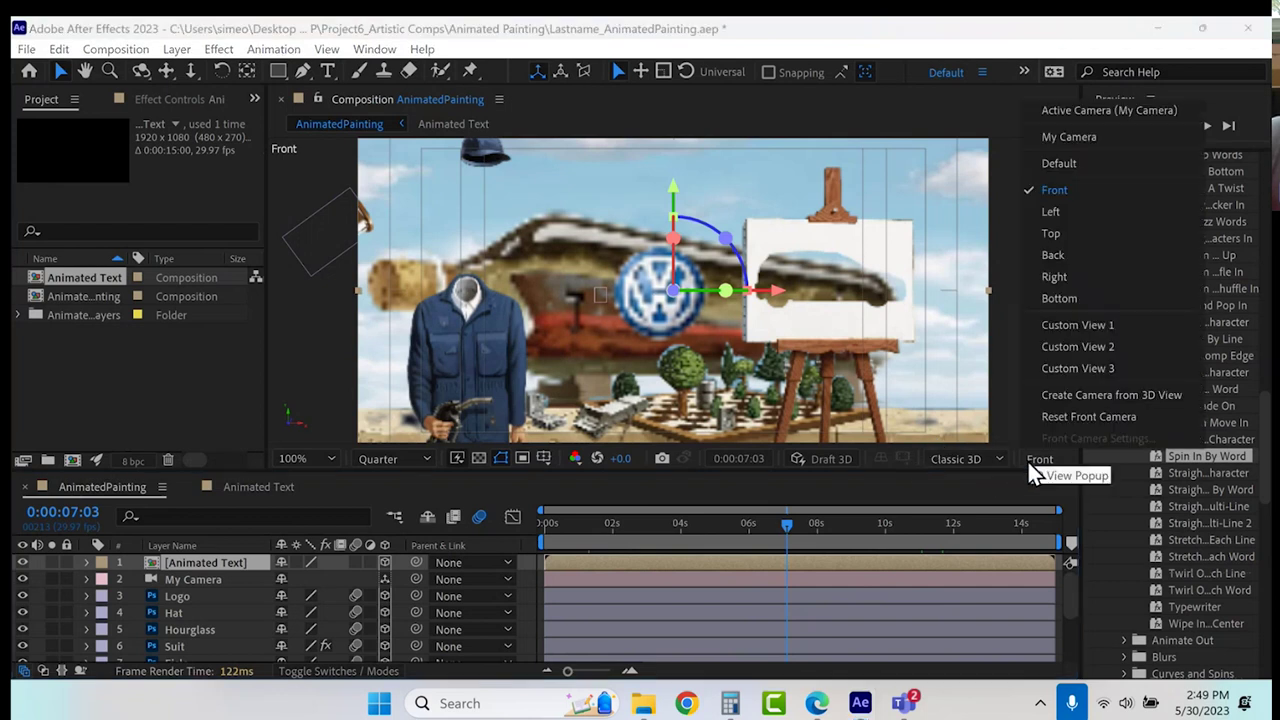
{"action": "left_click", "coordinate": [1081, 136]}
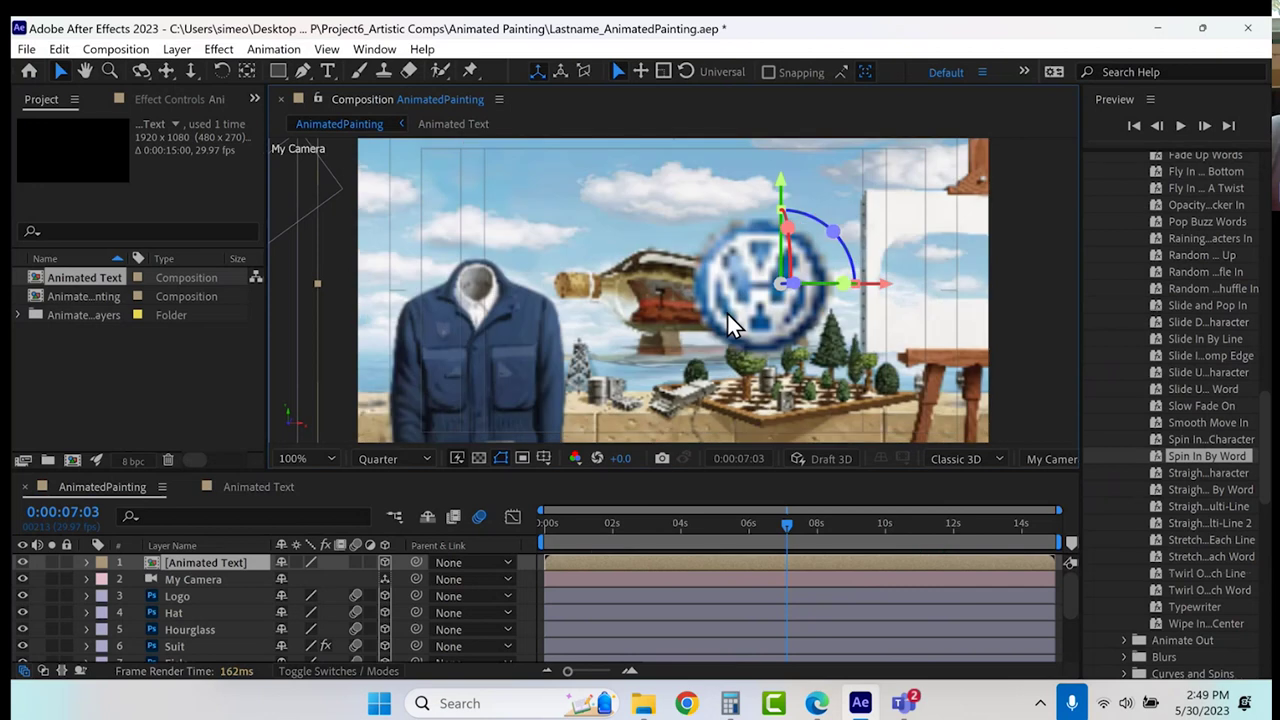
Scale the Animated Text layer to 48%, undoing an accidental upward position change.
{"action": "left_click_drag", "start_coordinate": [785, 524], "coordinate": [894, 545]}
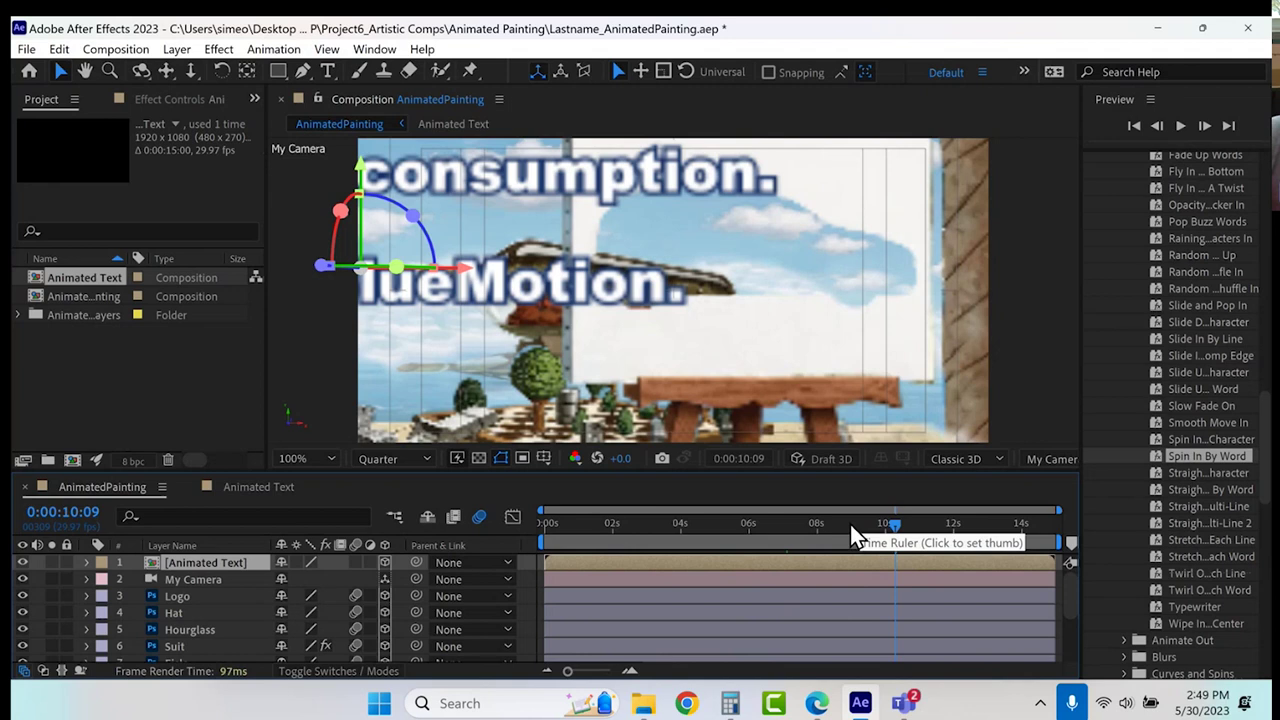
{"action": "left_click", "coordinate": [103, 578]}
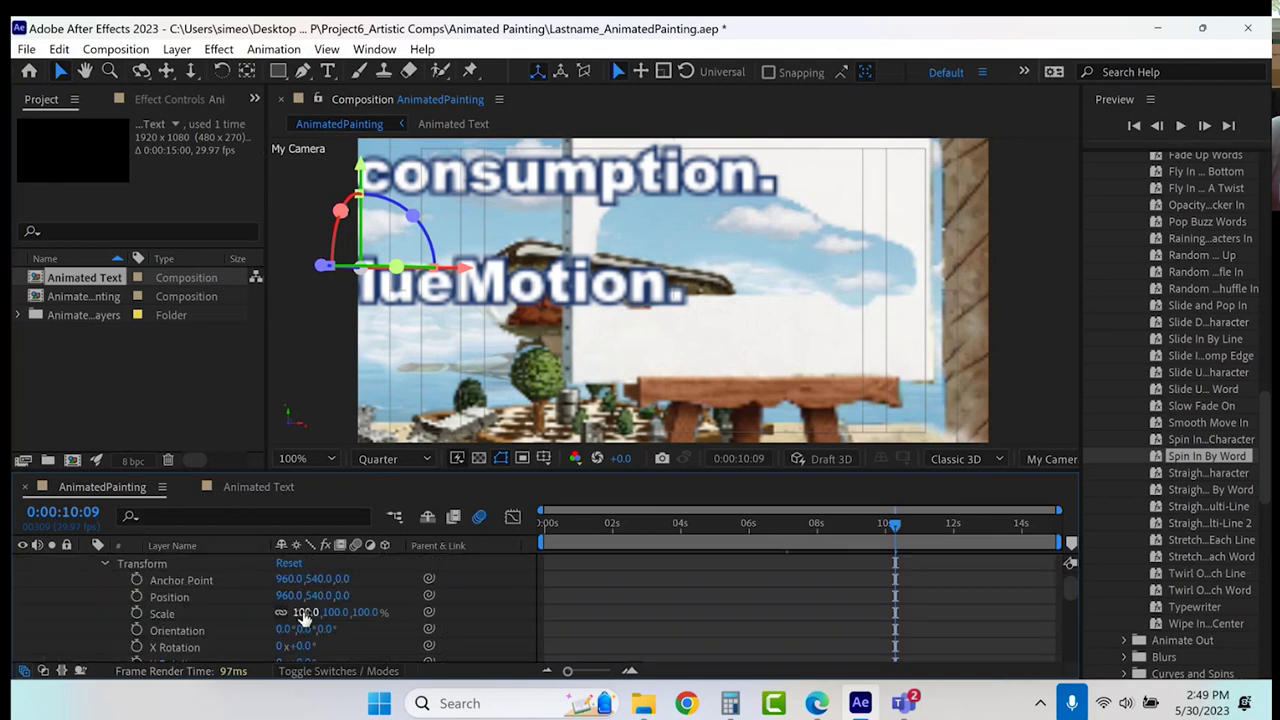
{"action": "left_click_drag", "start_coordinate": [295, 606], "coordinate": [233, 593]}
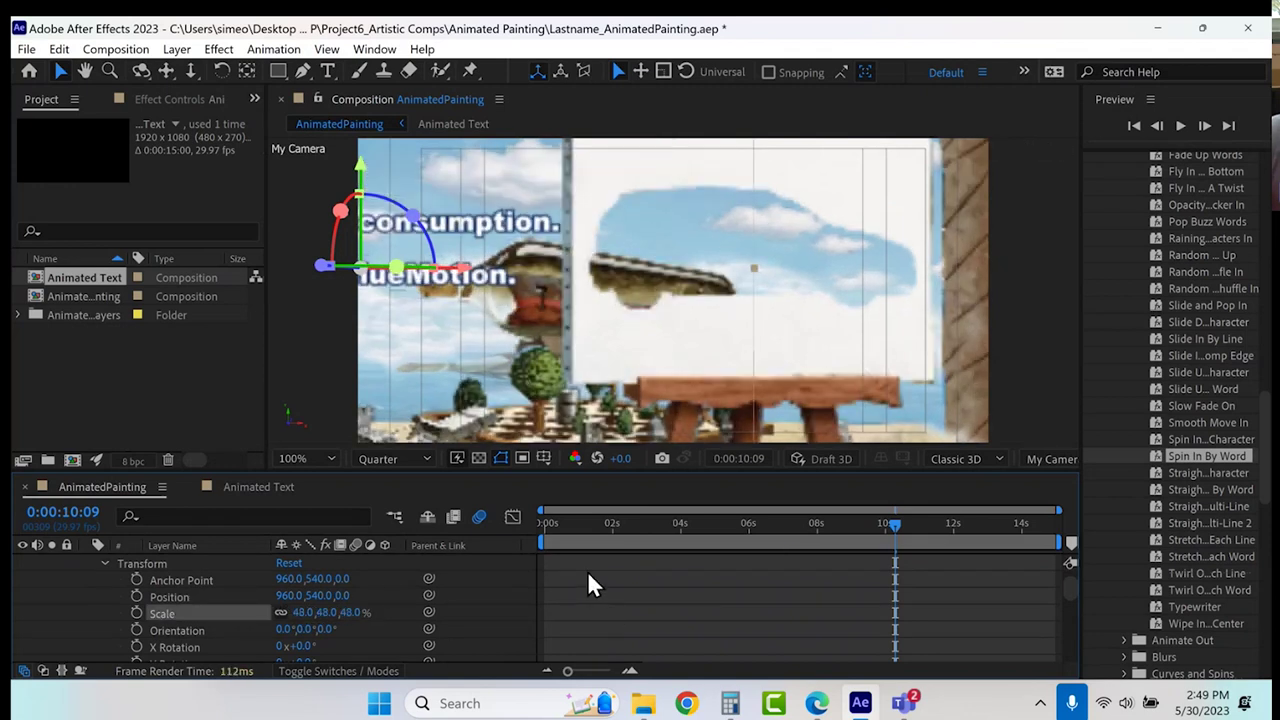
{"action": "left_click_drag", "start_coordinate": [886, 529], "coordinate": [804, 512]}
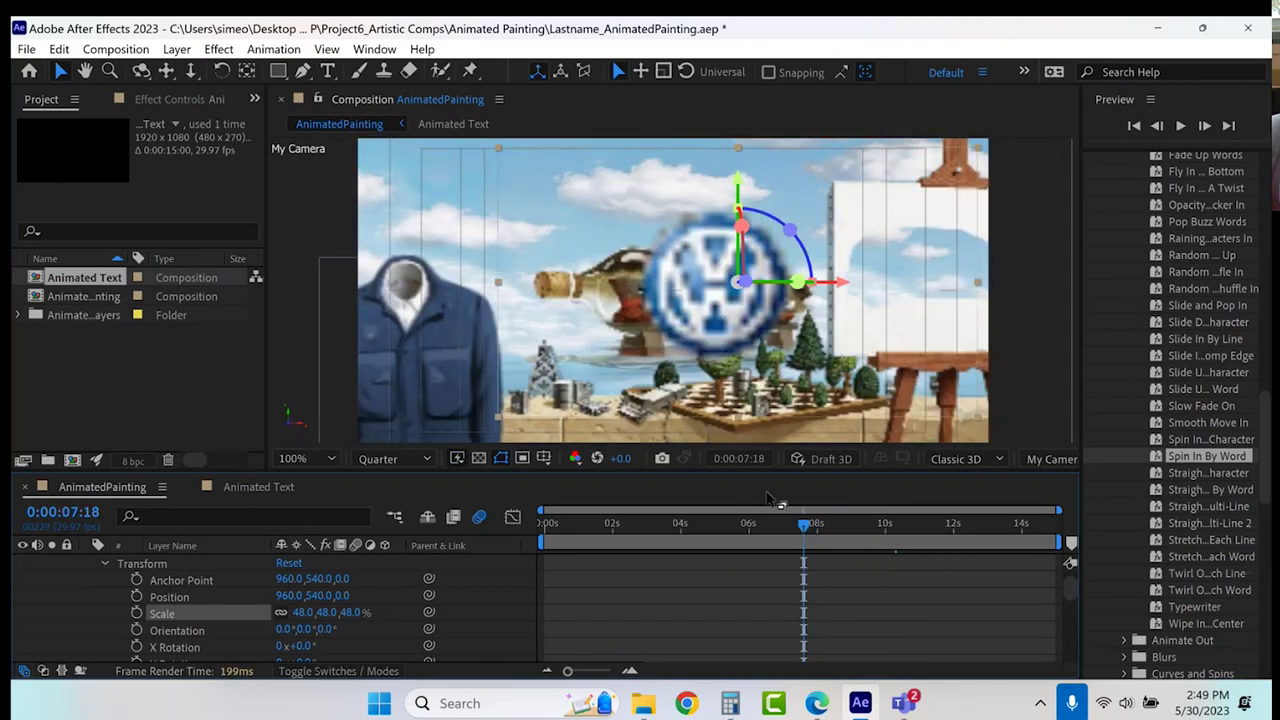
{"action": "left_click_drag", "start_coordinate": [736, 180], "coordinate": [736, 158]}
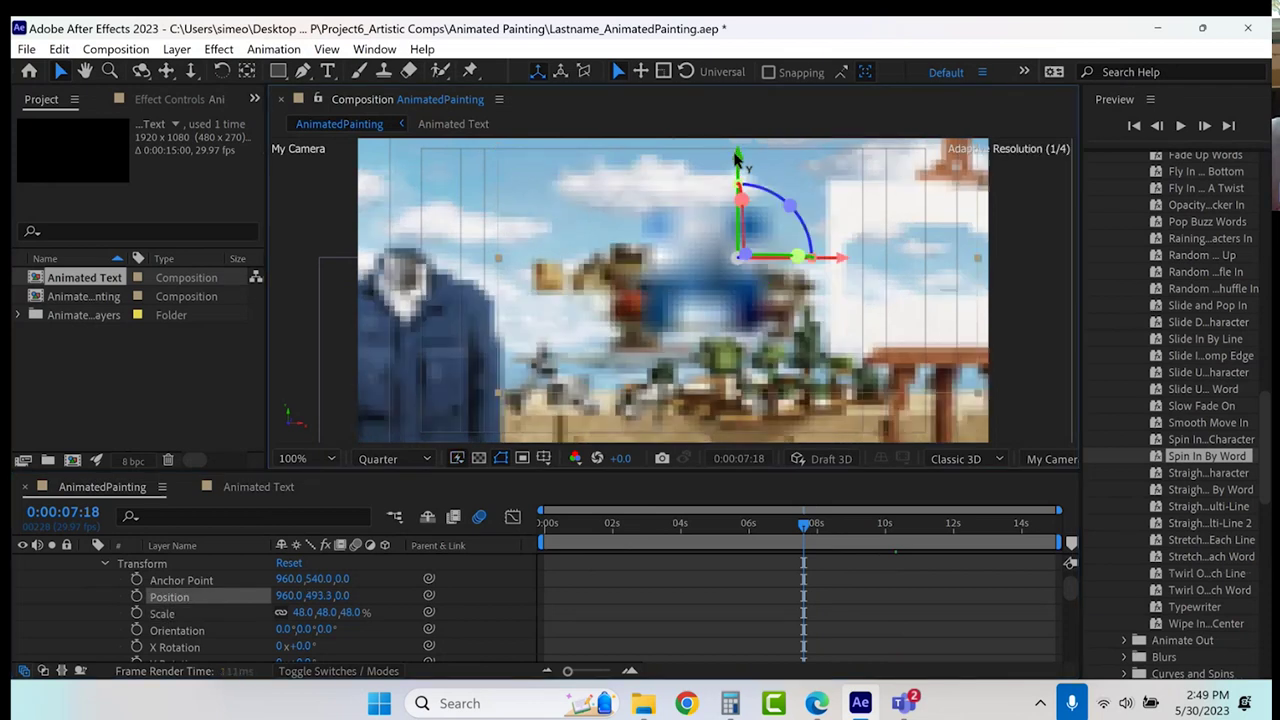
{"action": "key", "text": "ctrl+z"}
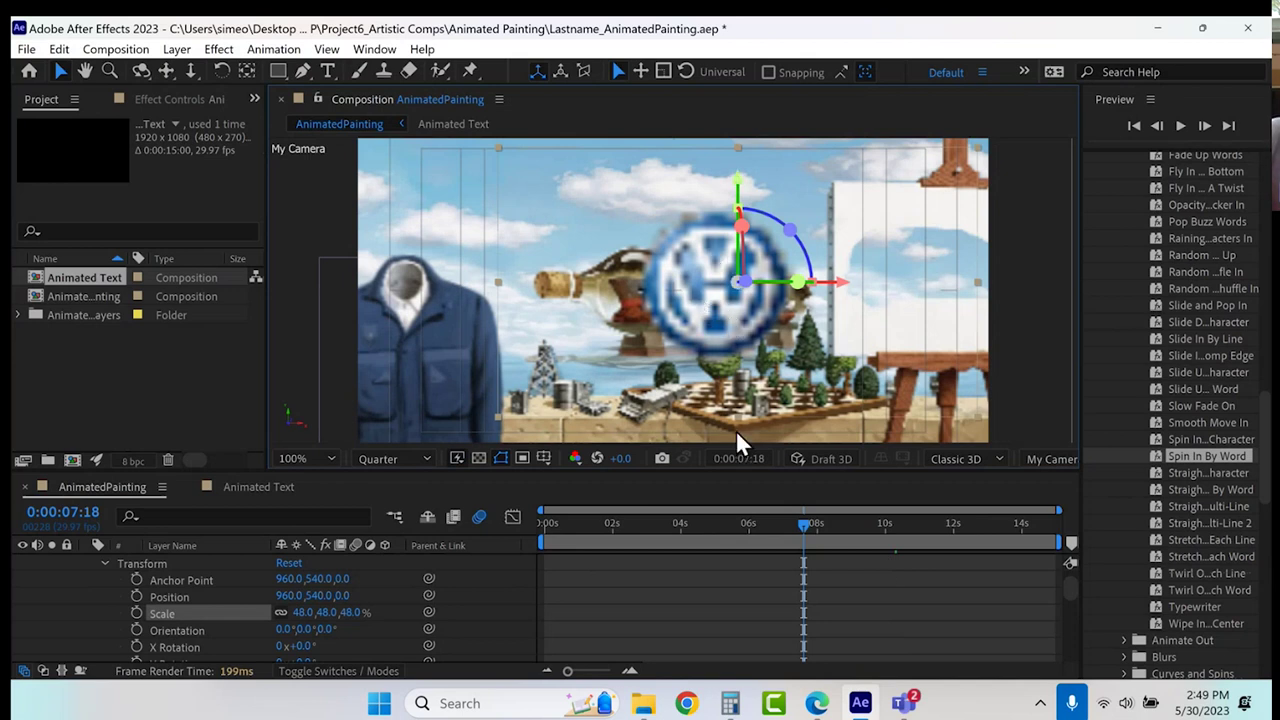
{"action": "scroll", "coordinate": [686, 581], "scroll_direction": "up", "scroll_amount": 1}
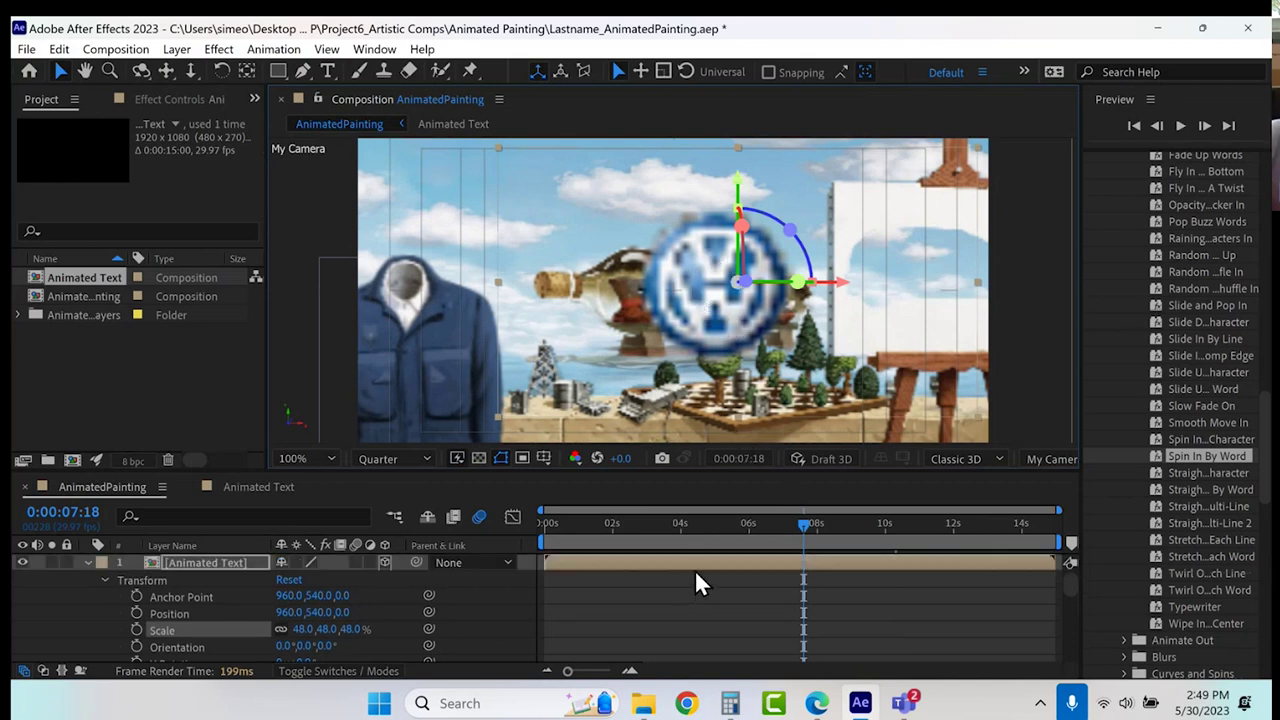
Delay the Animated Text layer to start about 1.5 seconds in, checking it at 9–13 seconds.
{"action": "left_click_drag", "start_coordinate": [693, 570], "coordinate": [763, 566]}
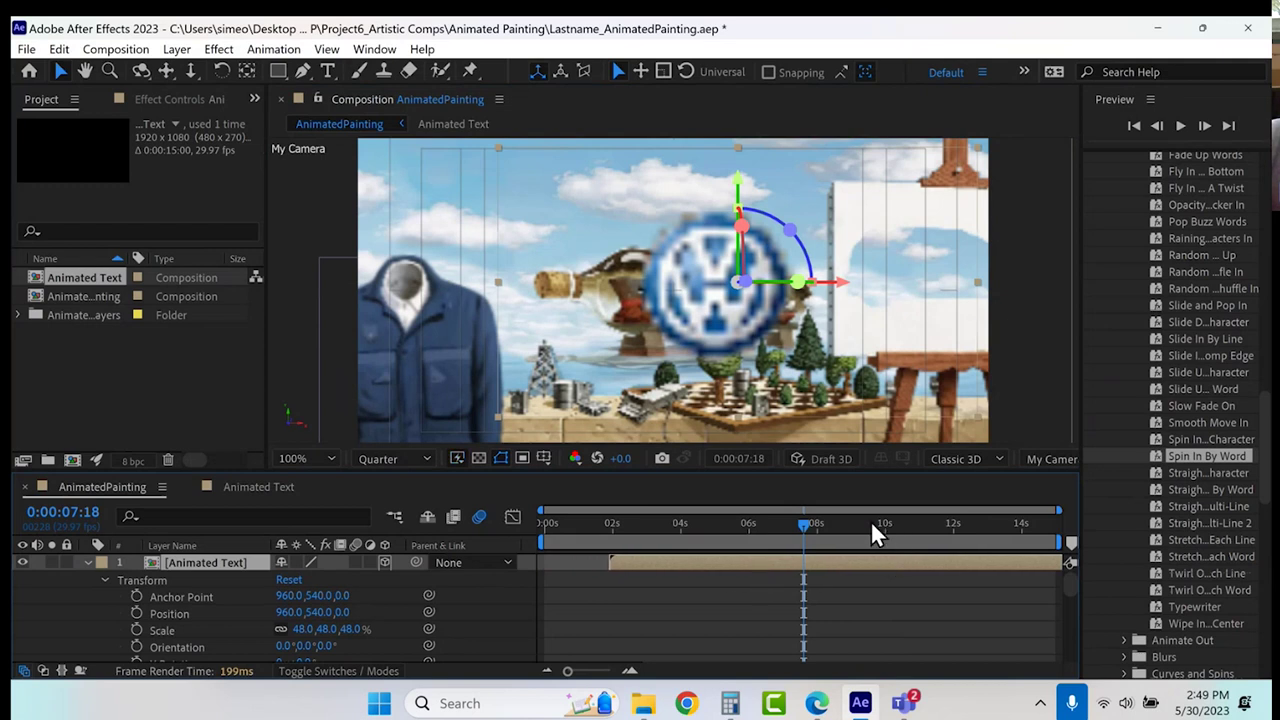
{"action": "left_click", "coordinate": [860, 523]}
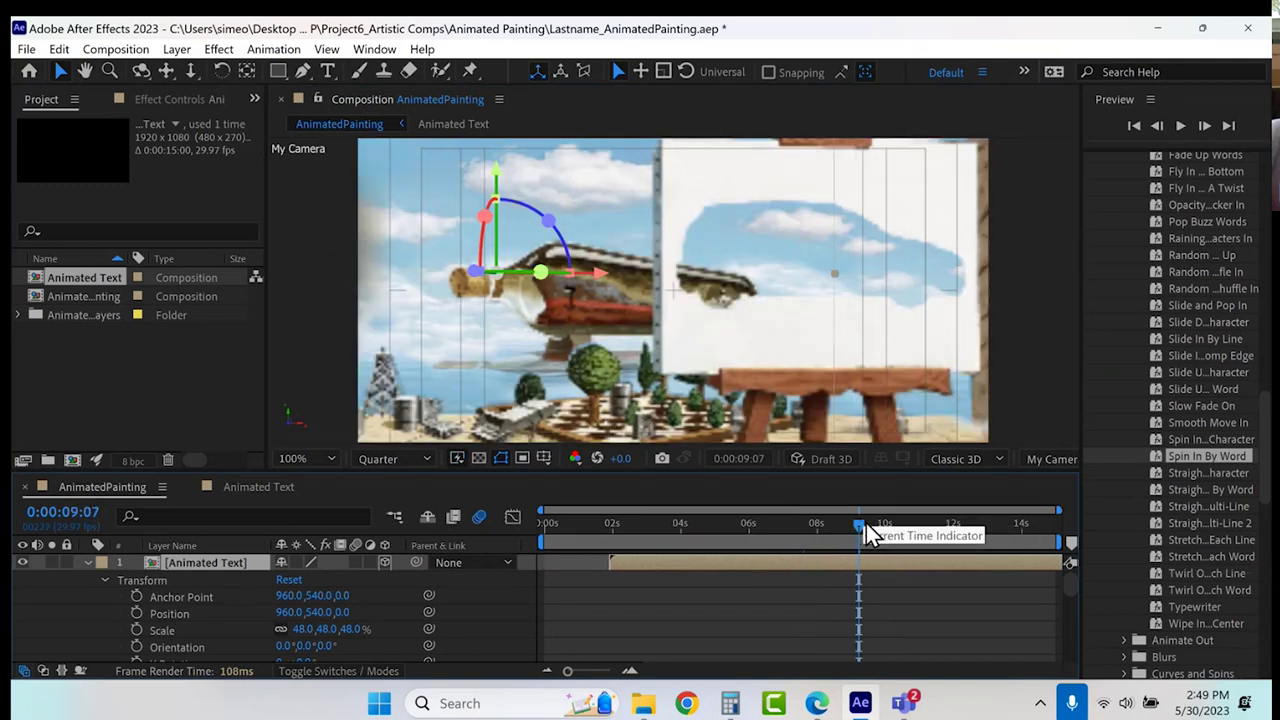
{"action": "left_click", "coordinate": [911, 523]}
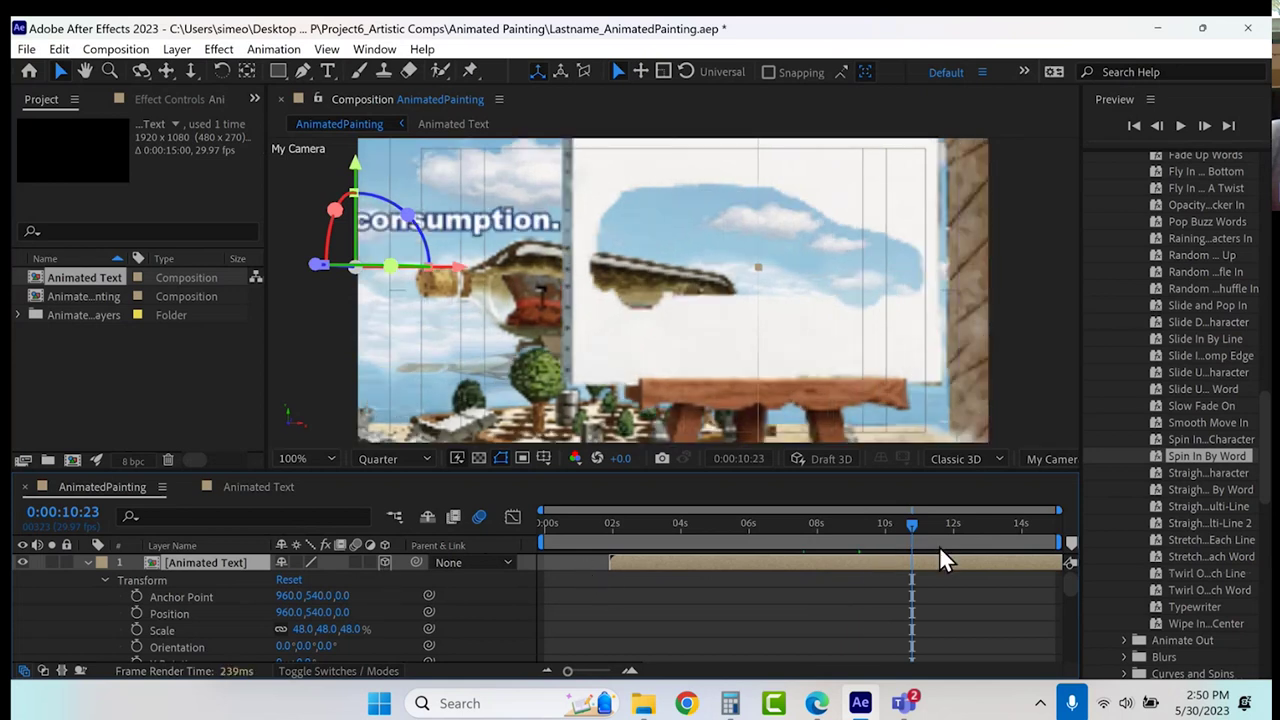
{"action": "left_click", "coordinate": [953, 521]}
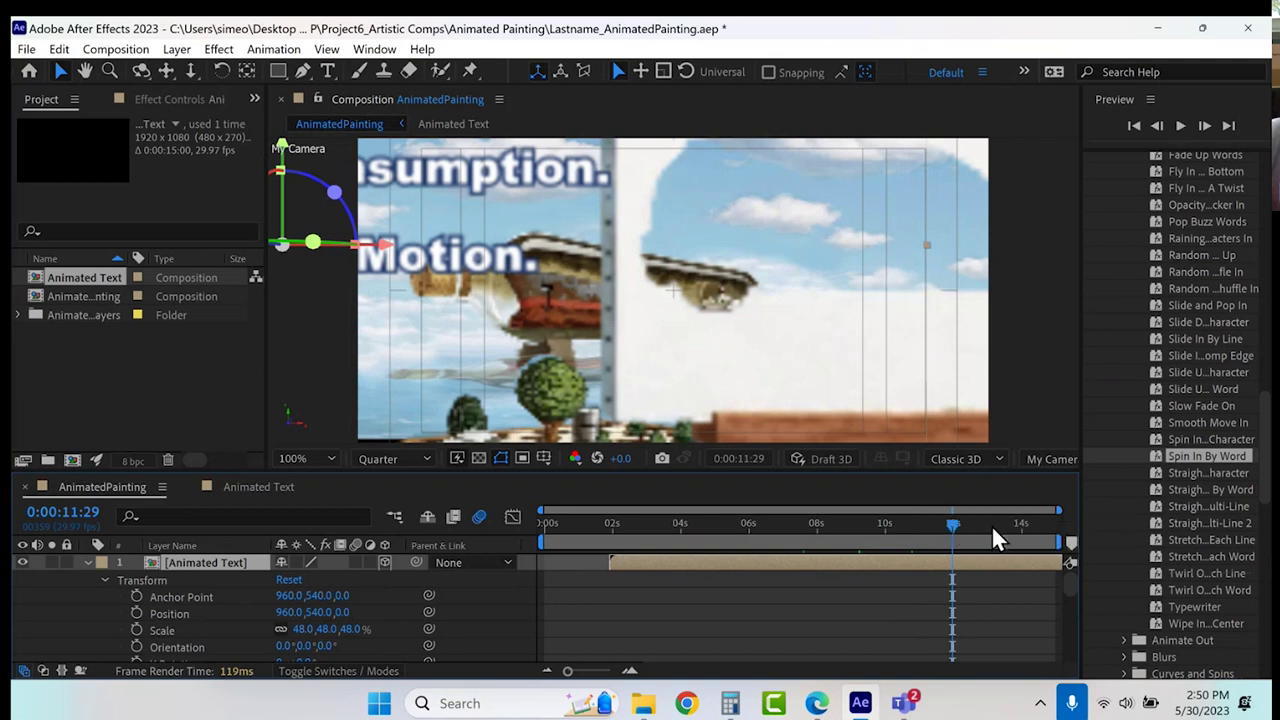
{"action": "left_click", "coordinate": [991, 525]}
{"action": "left_click_drag", "start_coordinate": [985, 524], "coordinate": [947, 519]}
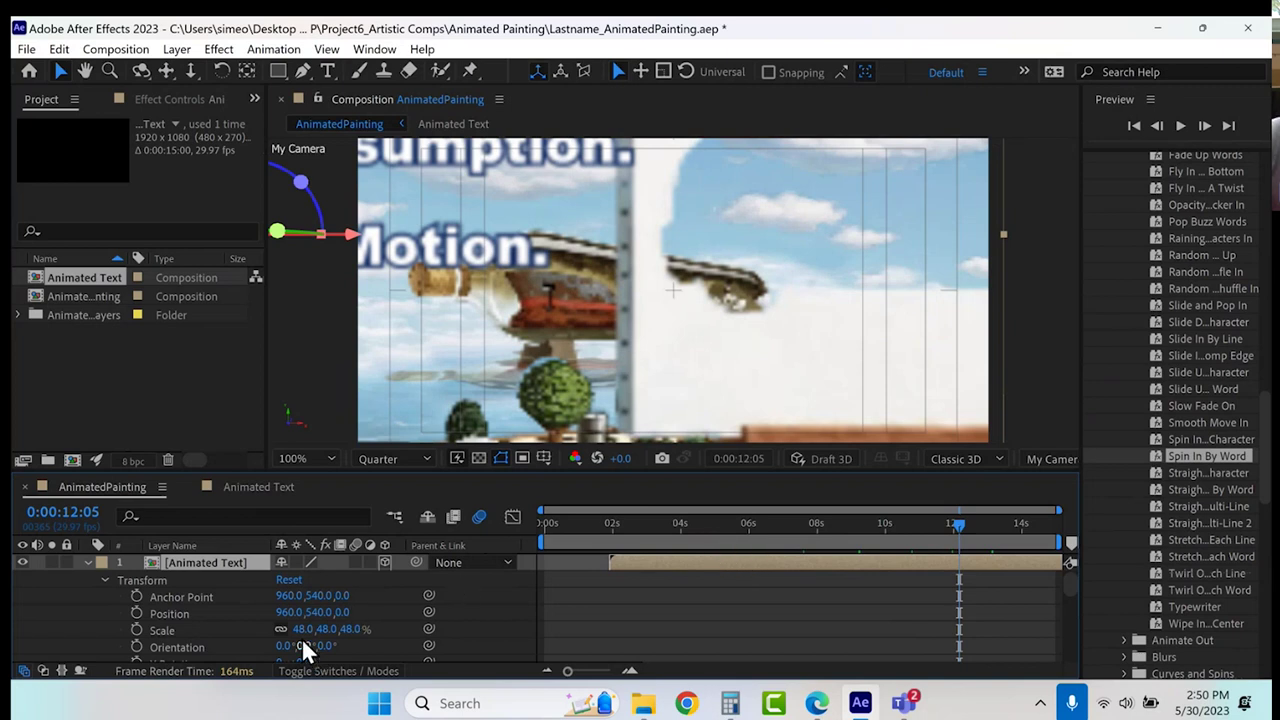
Set the Animated Text layer's Scale to 97% and review the slogan around 8–11.5 seconds.
{"action": "mouse_move", "coordinate": [300, 629]}
{"action": "left_mouse_down"}
{"action": "mouse_move", "coordinate": [265, 621]}
{"action": "mouse_move", "coordinate": [283, 634]}
{"action": "left_mouse_up"}
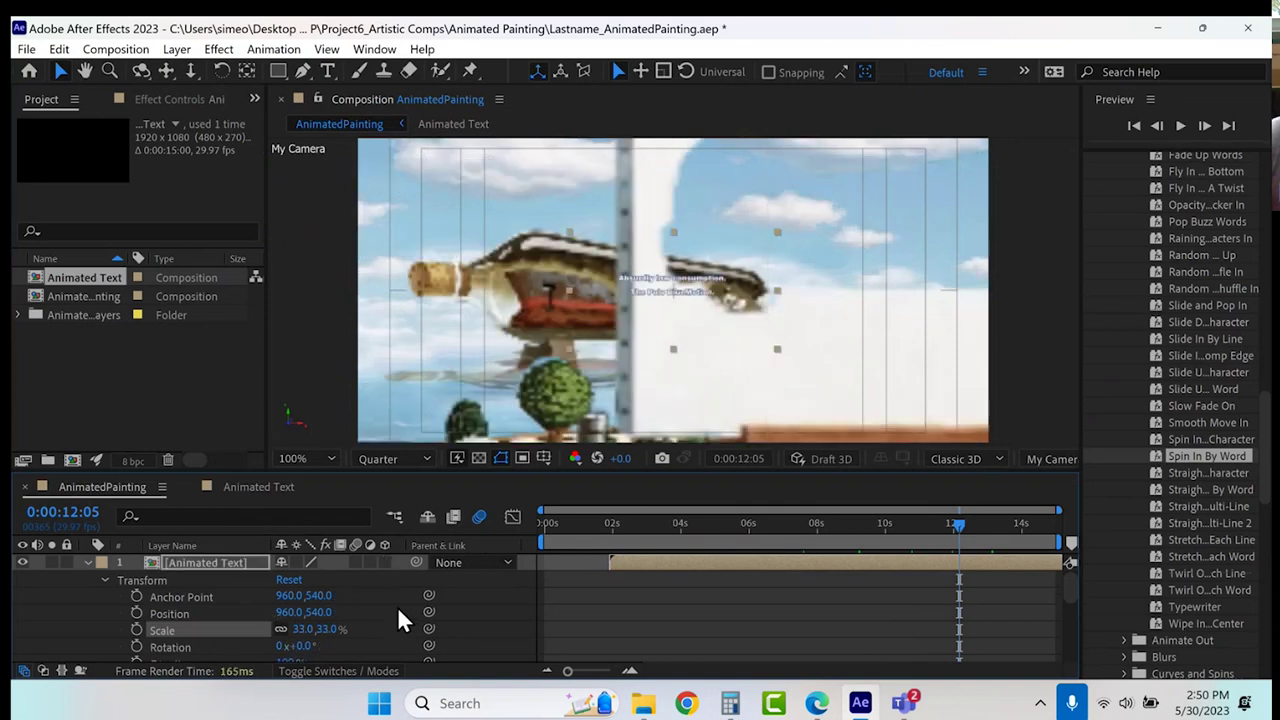
{"action": "left_click_drag", "start_coordinate": [300, 634], "coordinate": [465, 615]}
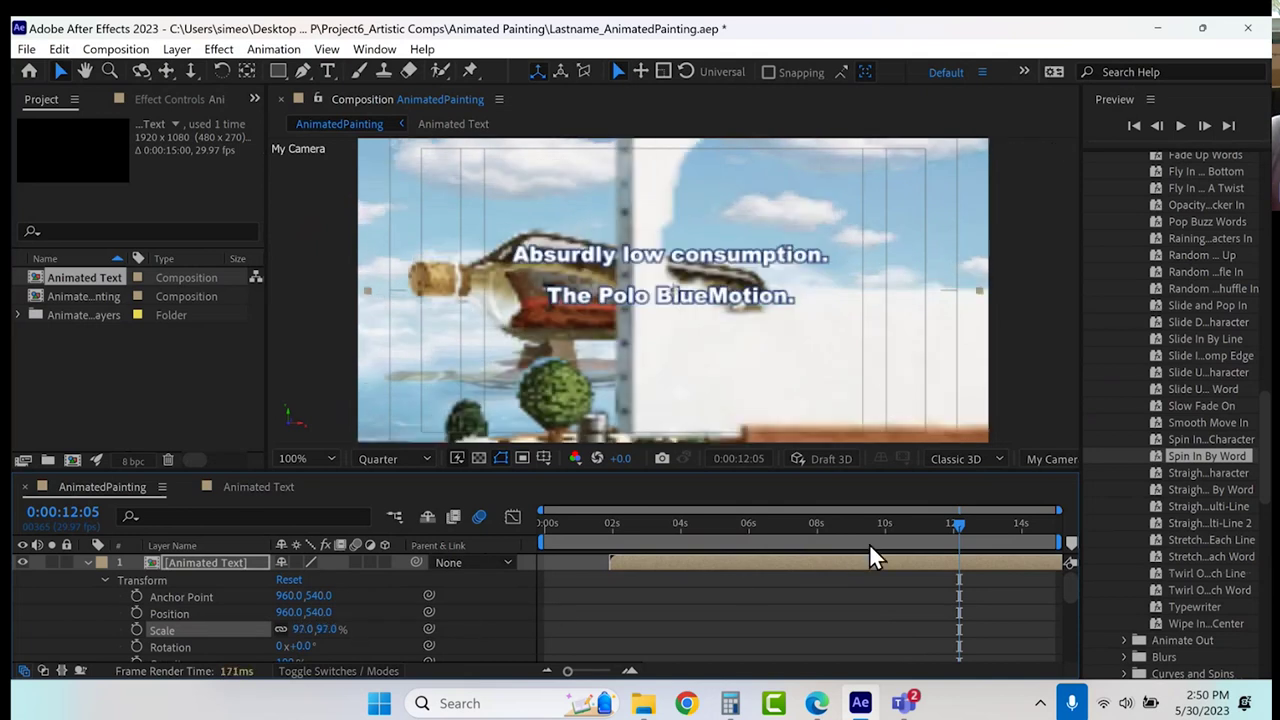
{"action": "left_click", "coordinate": [823, 526]}
{"action": "left_click_drag", "start_coordinate": [823, 526], "coordinate": [944, 508]}
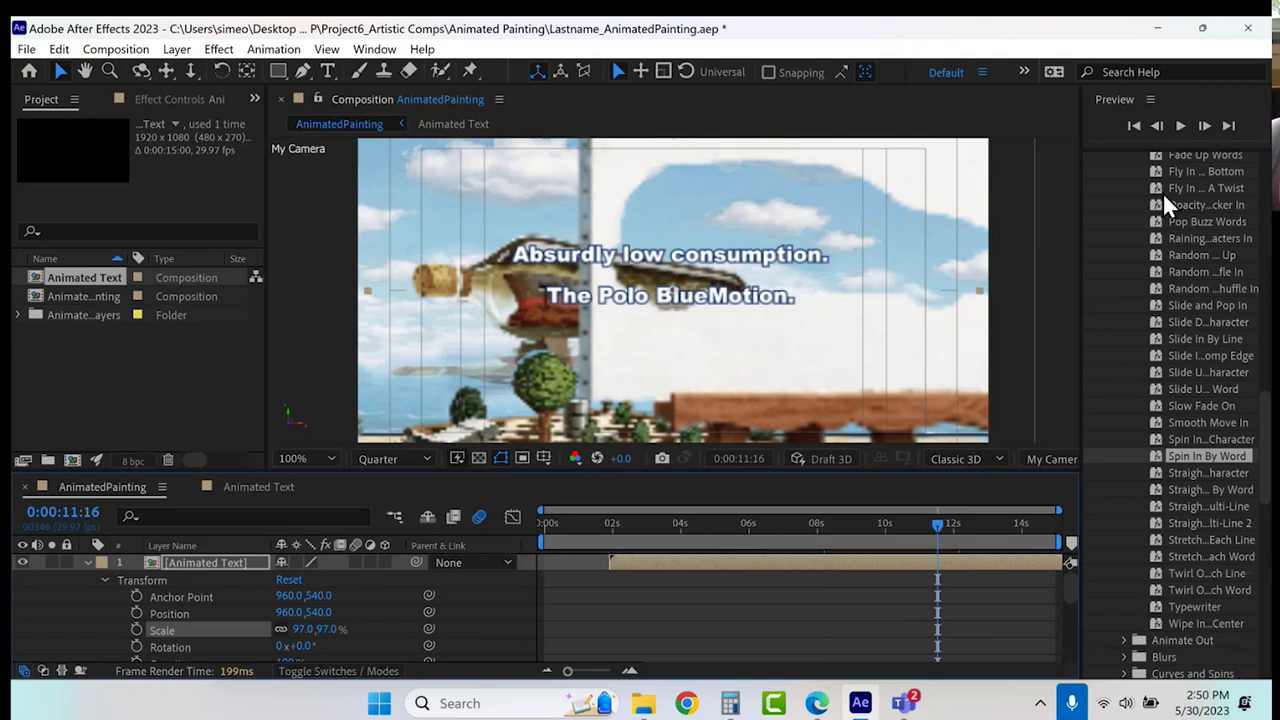
Apply the Blurs > Evaporate text preset to the Animated Text layer and preview it near 12 seconds.
{"action": "scroll", "coordinate": [1155, 300], "scroll_direction": "up", "scroll_amount": 5}
{"action": "left_click", "coordinate": [1124, 162]}
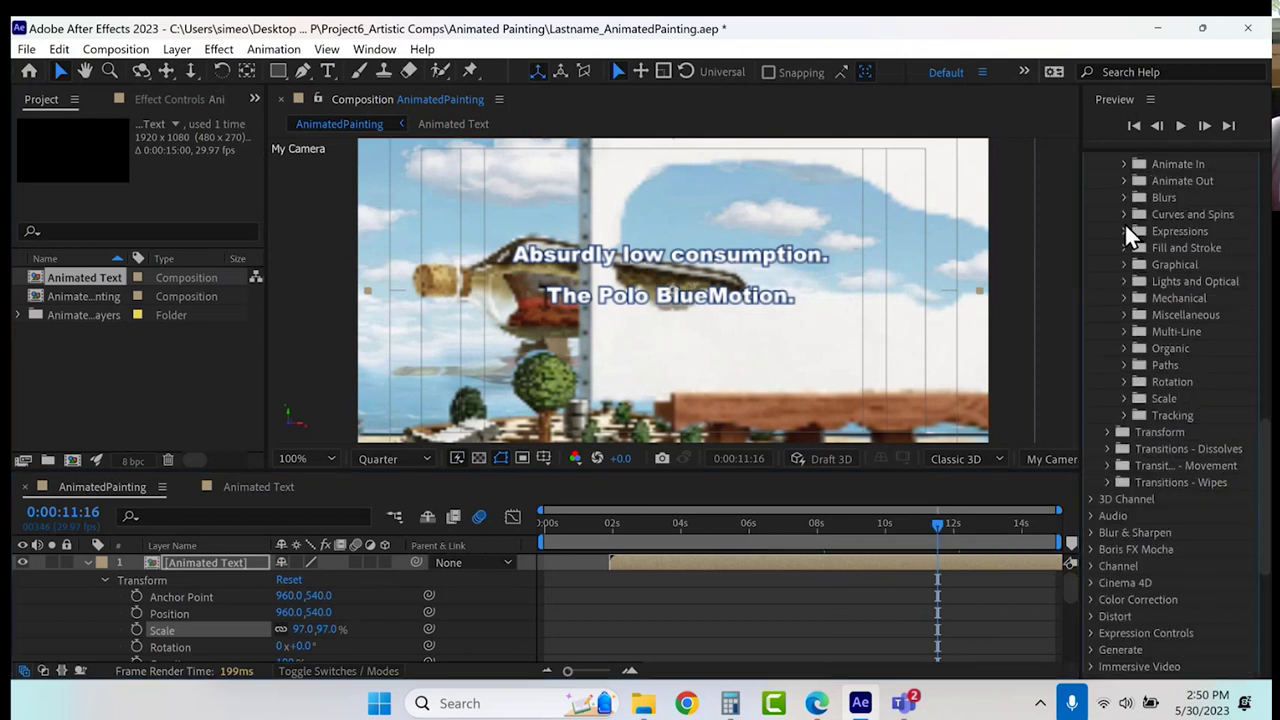
{"action": "left_click", "coordinate": [1124, 197]}
{"action": "scroll", "coordinate": [1140, 300], "scroll_direction": "up", "scroll_amount": 1}
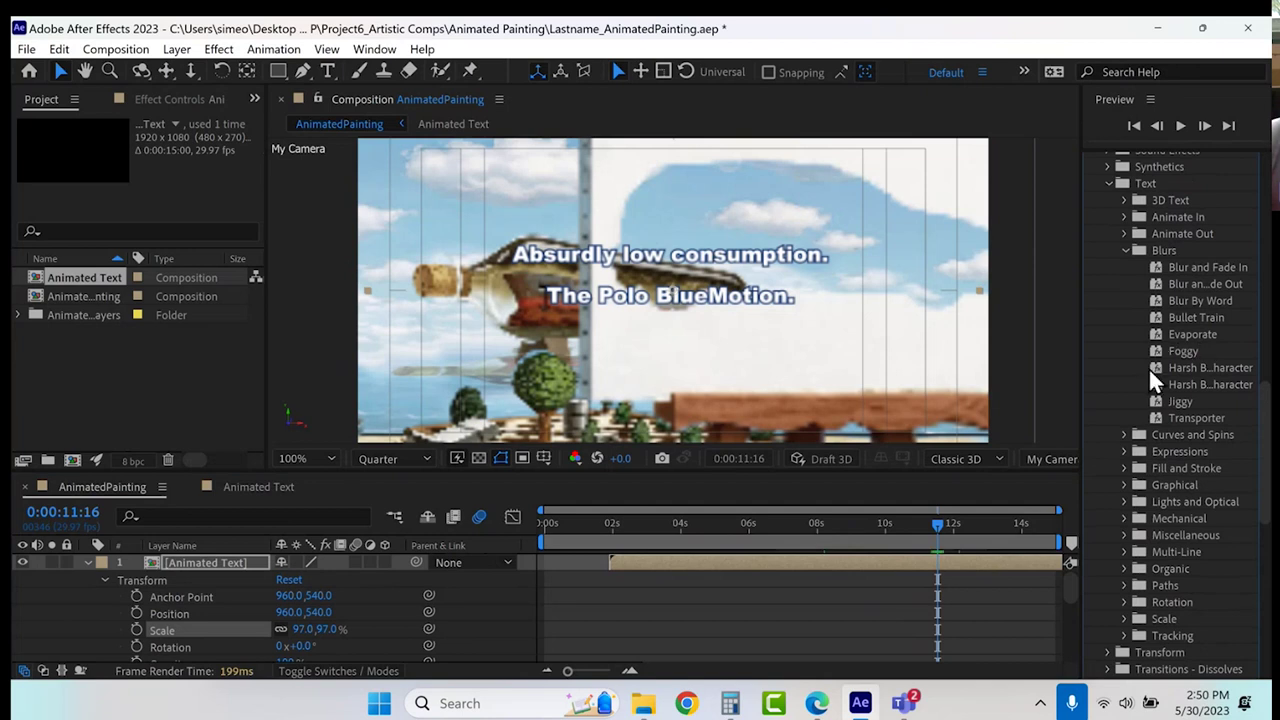
{"action": "left_click_drag", "start_coordinate": [1156, 333], "coordinate": [937, 568]}
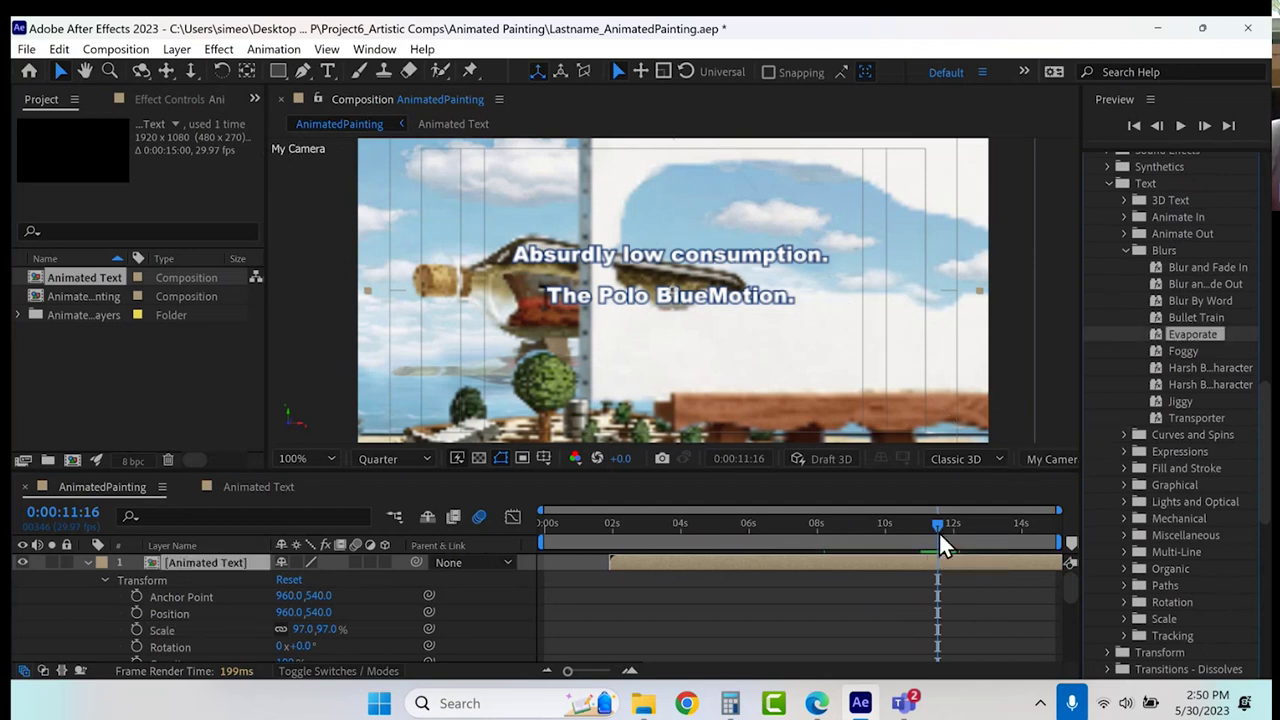
{"action": "left_click_drag", "start_coordinate": [938, 524], "coordinate": [979, 521]}
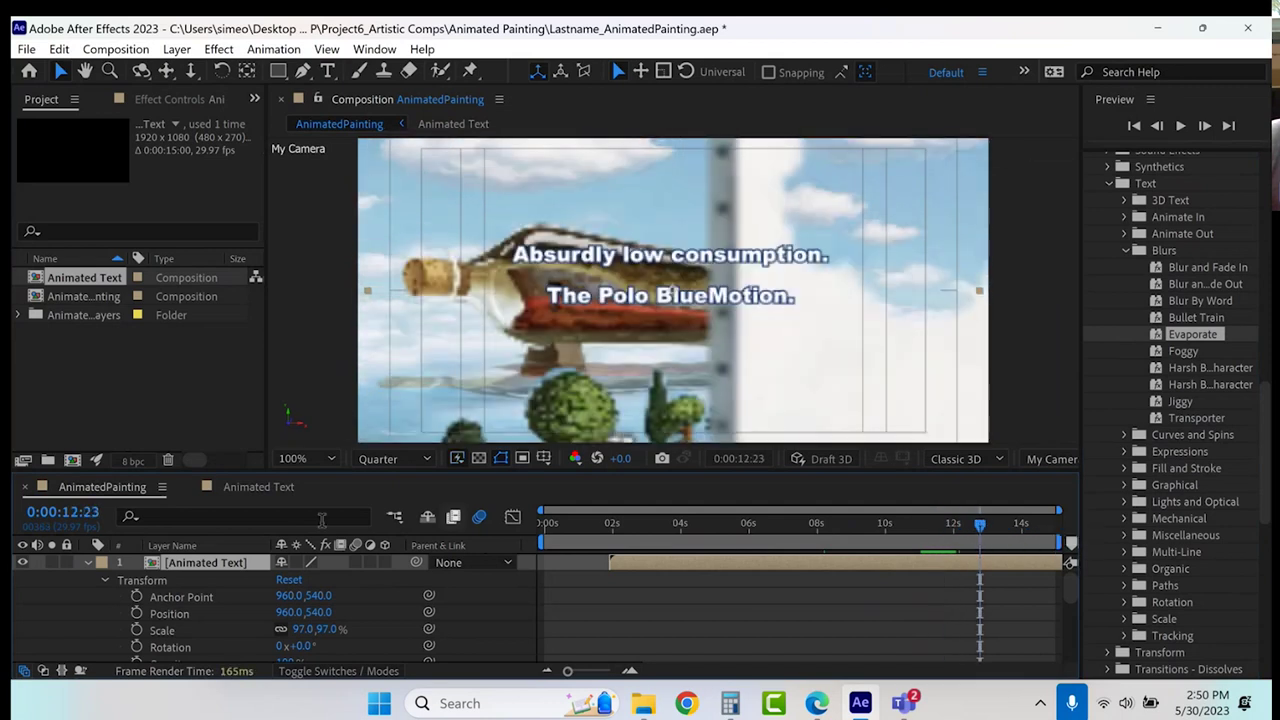
Switch to the Animated Text composition.
{"action": "scroll", "coordinate": [100, 593], "scroll_direction": "down", "scroll_amount": 3}
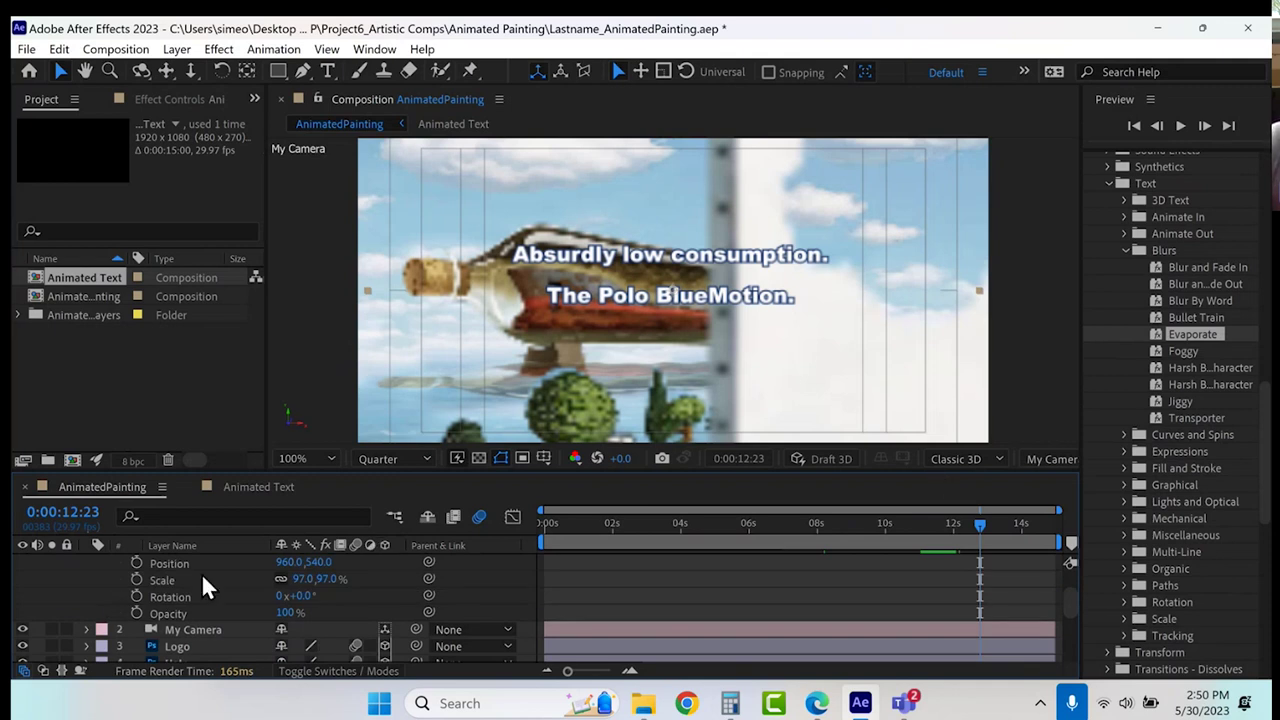
{"action": "scroll", "coordinate": [230, 590], "scroll_direction": "up", "scroll_amount": 3}
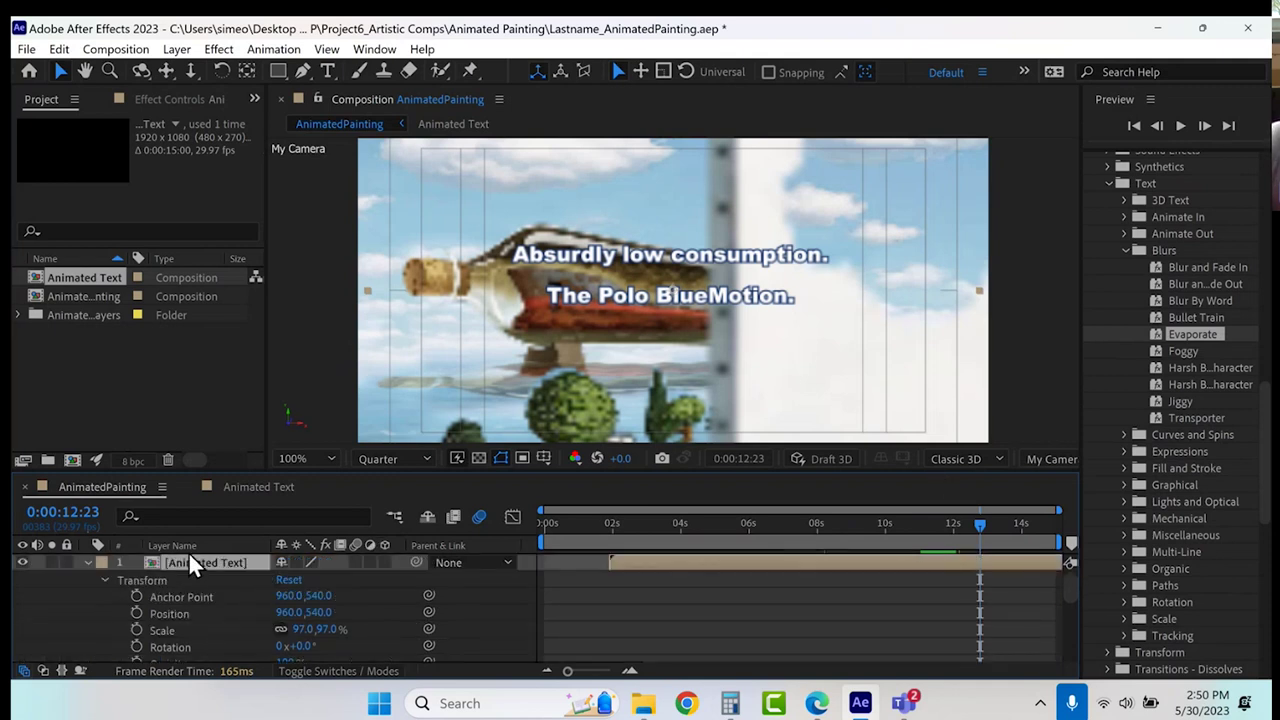
{"action": "left_click", "coordinate": [230, 490]}
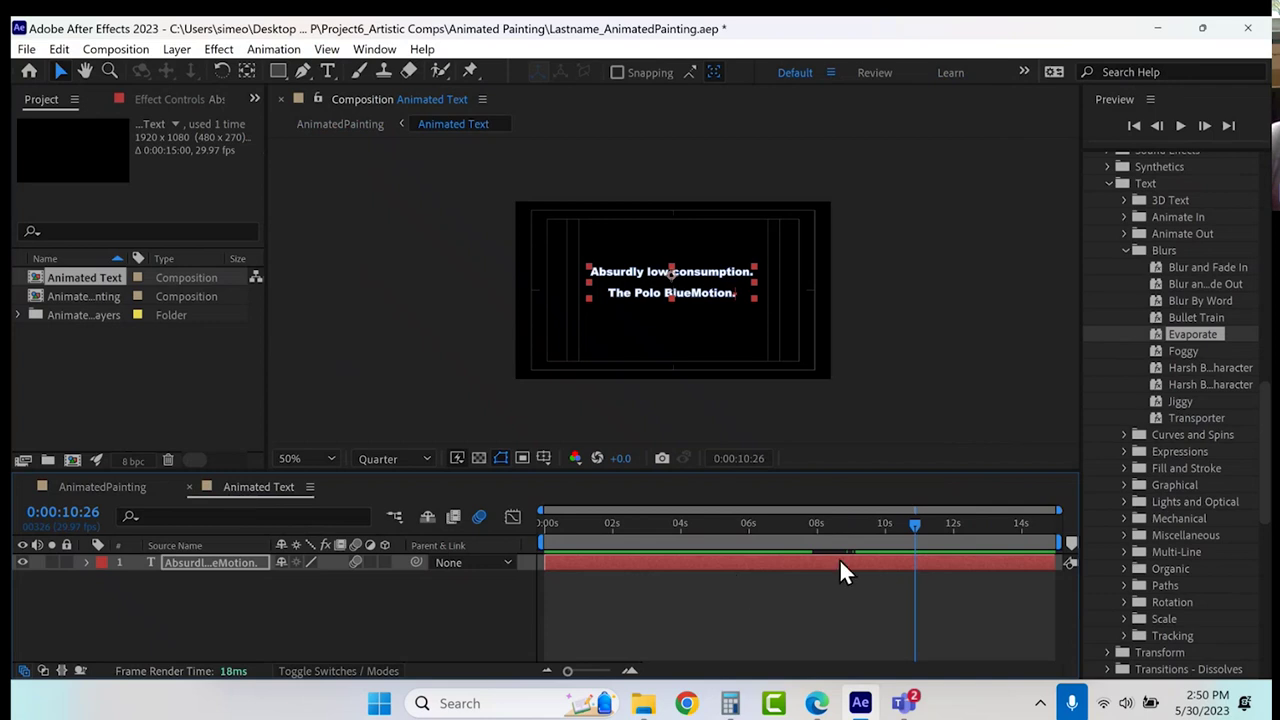
Preview the evaporating slogan near 12 seconds and reveal its Transform properties.
{"action": "left_click_drag", "start_coordinate": [1163, 332], "coordinate": [918, 561]}
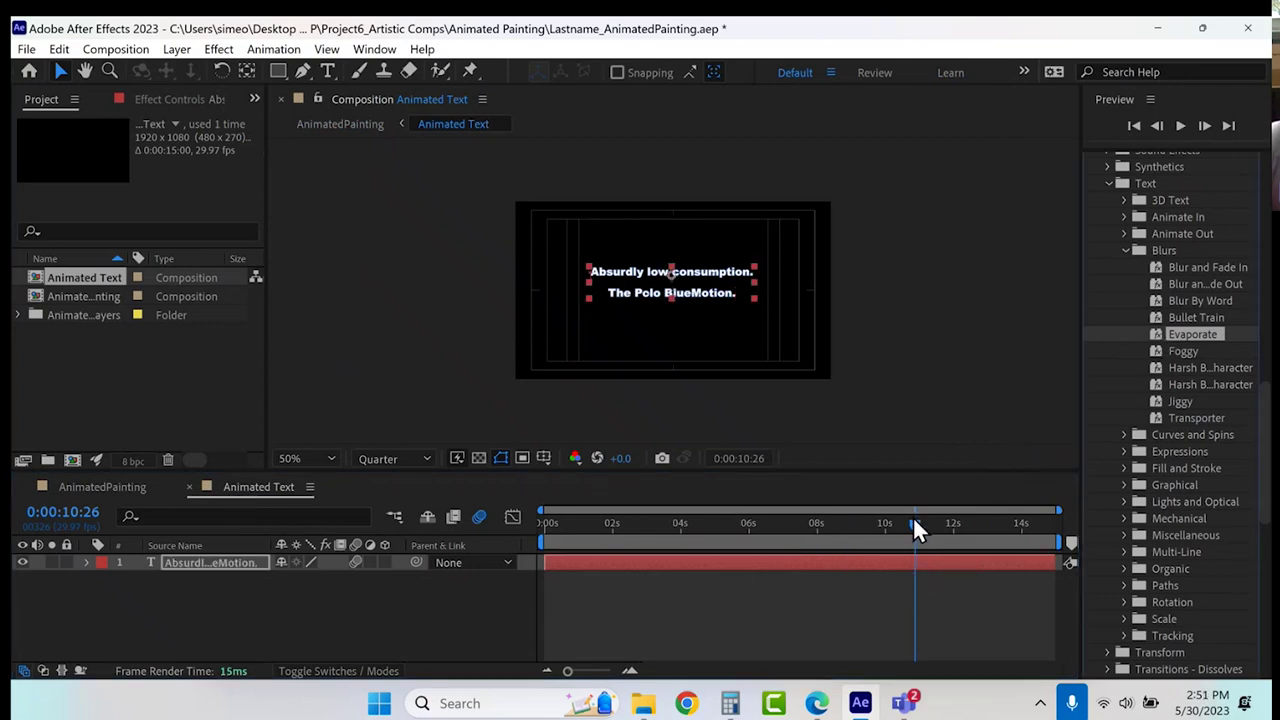
{"action": "left_click_drag", "start_coordinate": [912, 517], "coordinate": [934, 537]}
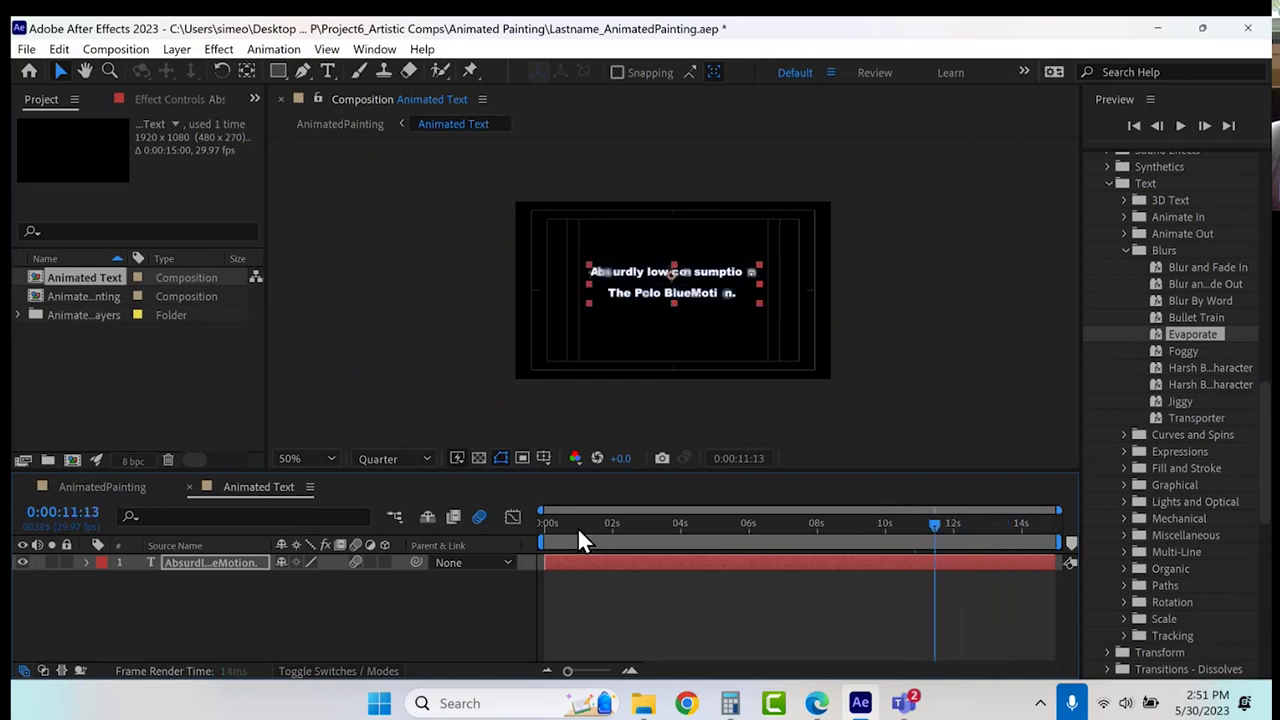
{"action": "left_click", "coordinate": [84, 564]}
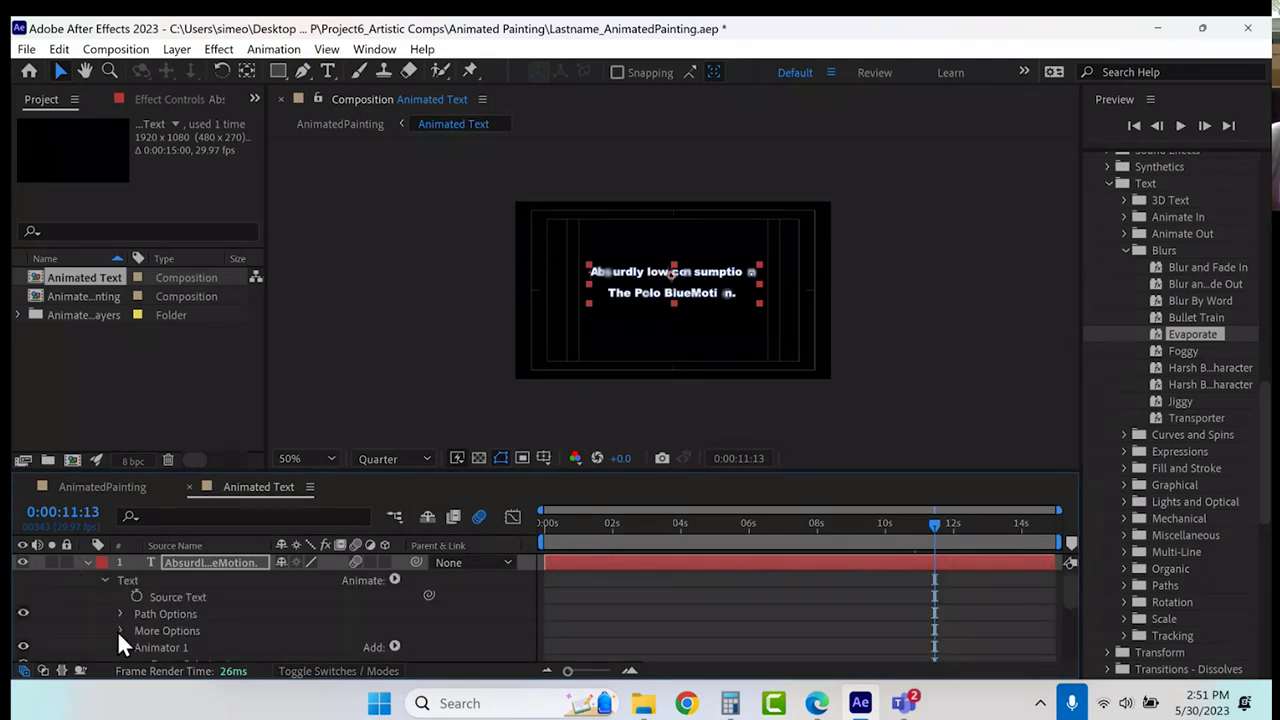
{"action": "scroll", "coordinate": [120, 630], "scroll_direction": "down", "scroll_amount": 3}
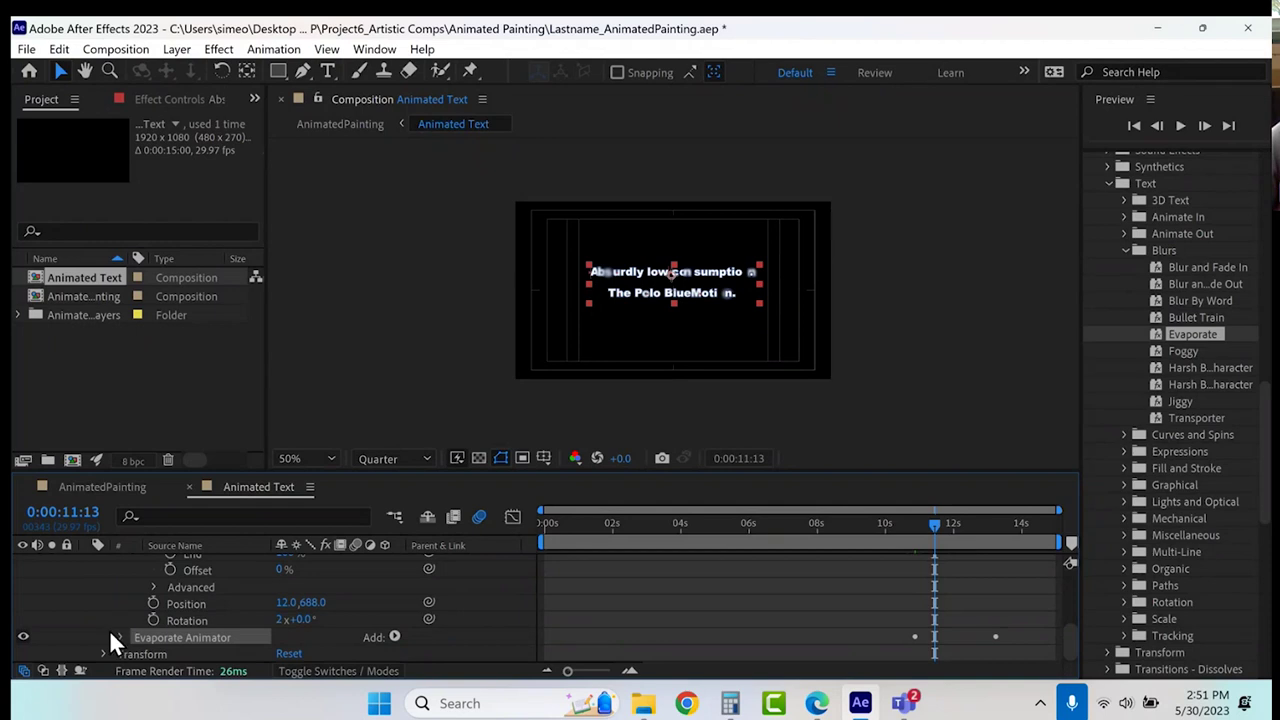
{"action": "left_click", "coordinate": [105, 653]}
{"action": "scroll", "coordinate": [116, 641], "scroll_direction": "down", "scroll_amount": 2}
Keyframe the slogan's Opacity from 100% at 11:13 to 0% at 12:15.
{"action": "left_click", "coordinate": [136, 652]}
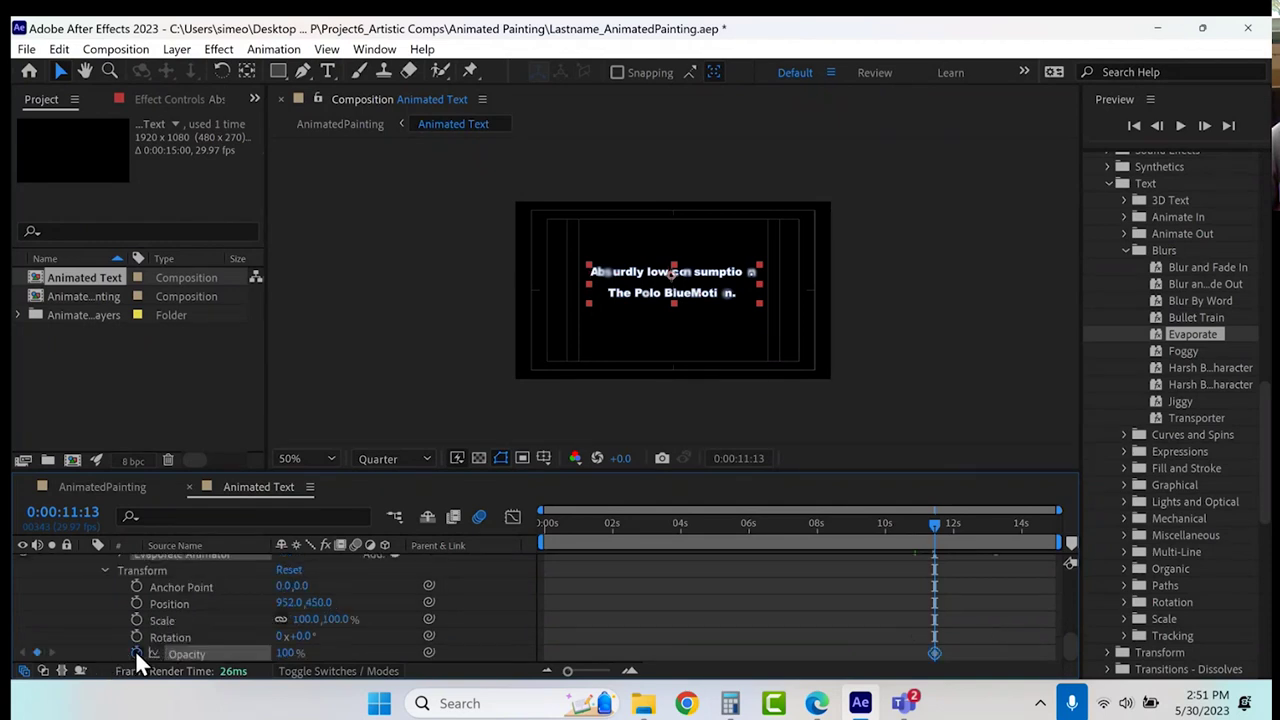
{"action": "left_click", "coordinate": [969, 526]}
{"action": "left_click_drag", "start_coordinate": [287, 652], "coordinate": [28, 490]}
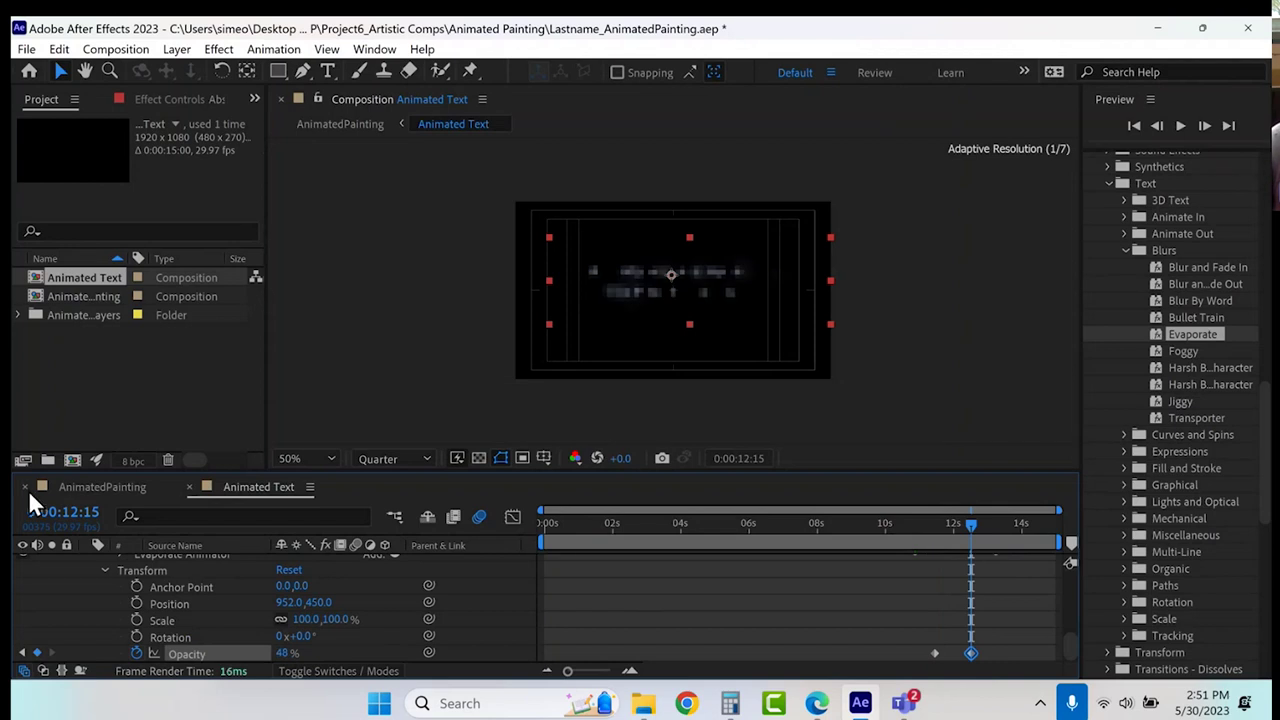
{"action": "left_click_drag", "start_coordinate": [274, 652], "coordinate": [62, 512]}
{"action": "left_click", "coordinate": [92, 485]}
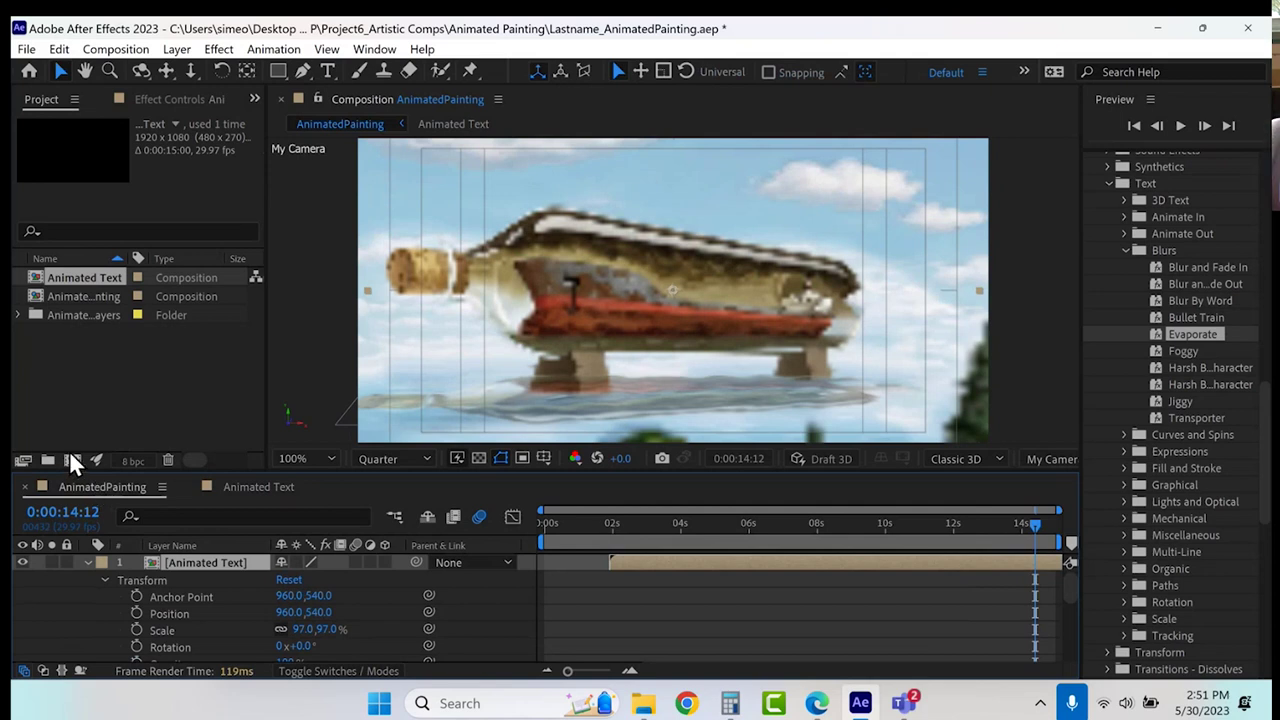
Collapse the Animated Text layer and nudge its bar slightly right so it starts later.
{"action": "left_click", "coordinate": [89, 562]}
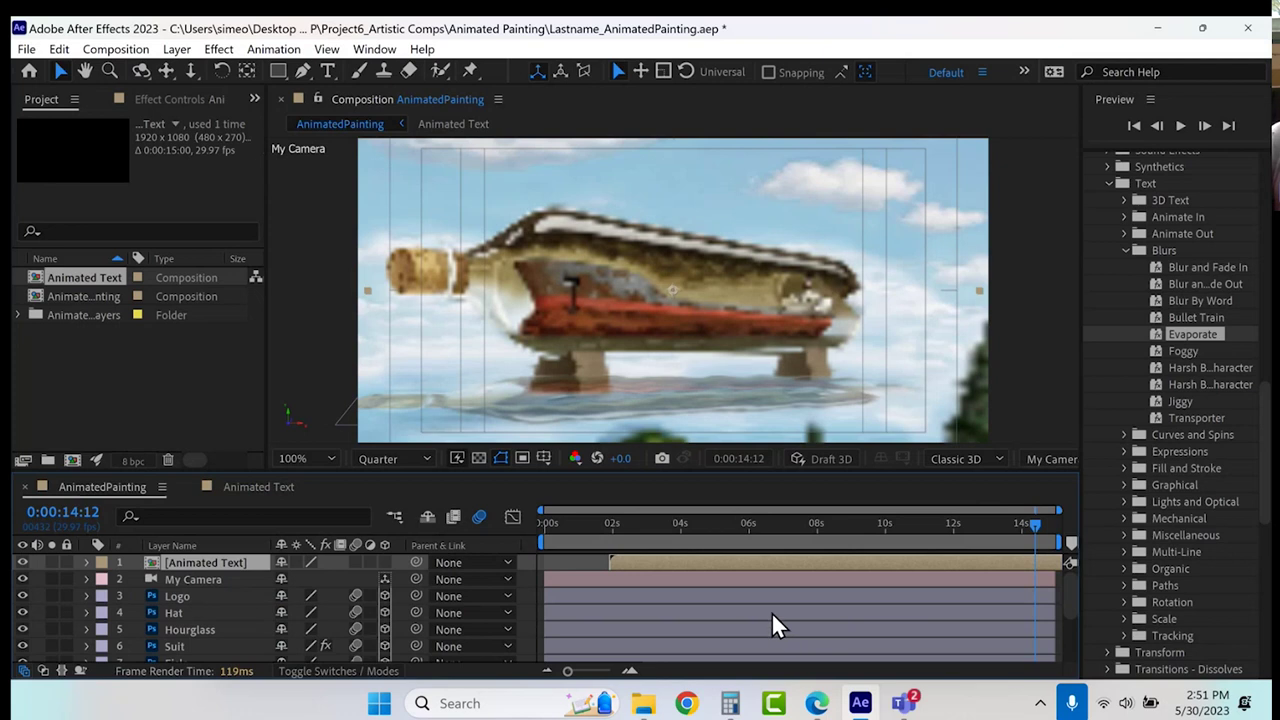
{"action": "left_click_drag", "start_coordinate": [798, 559], "coordinate": [811, 562]}
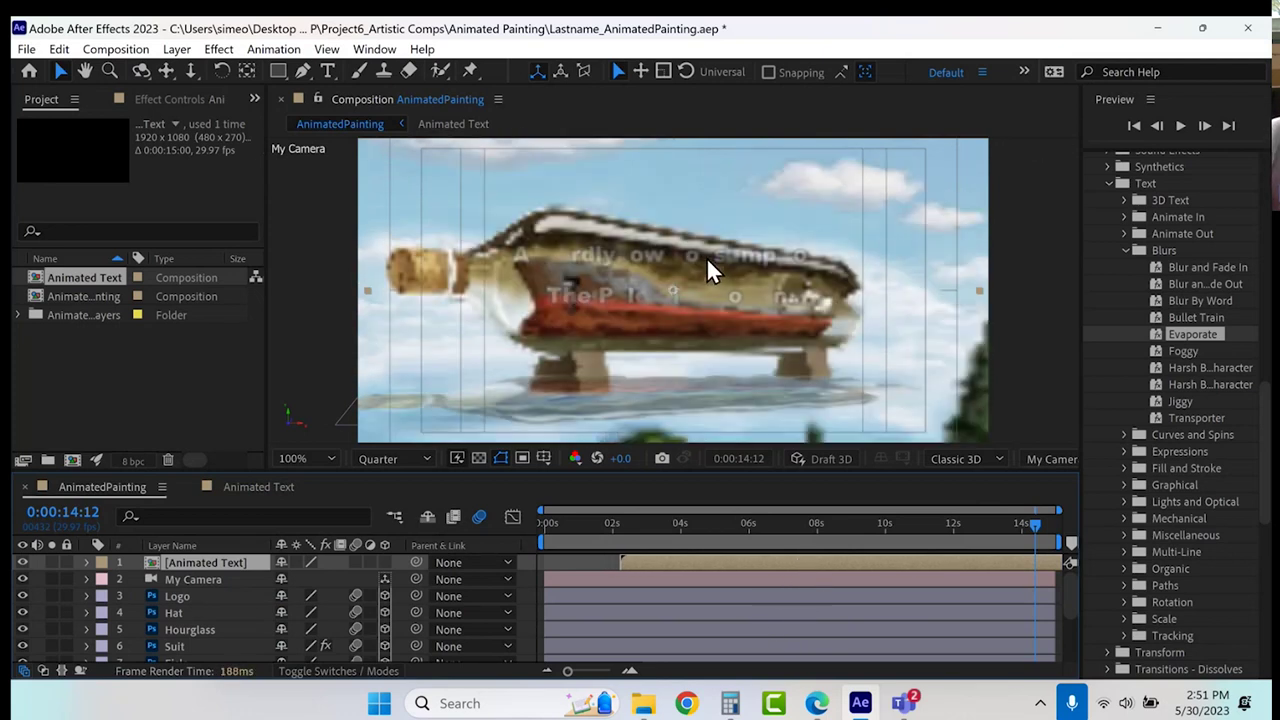
{"action": "left_click", "coordinate": [144, 50]}
Create a new composition named 'Output Comp' and add AnimatedPainting to it as a layer.
{"action": "left_click", "coordinate": [147, 71]}
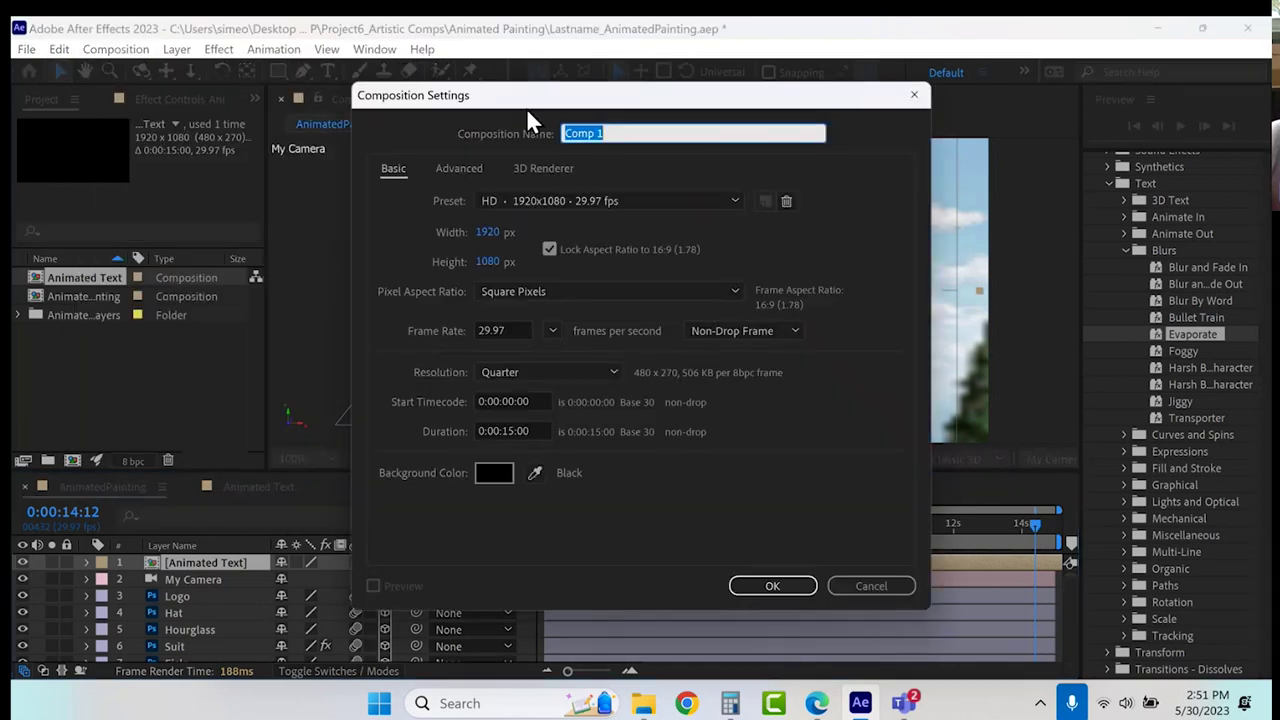
{"action": "type", "text": "Output Comp"}
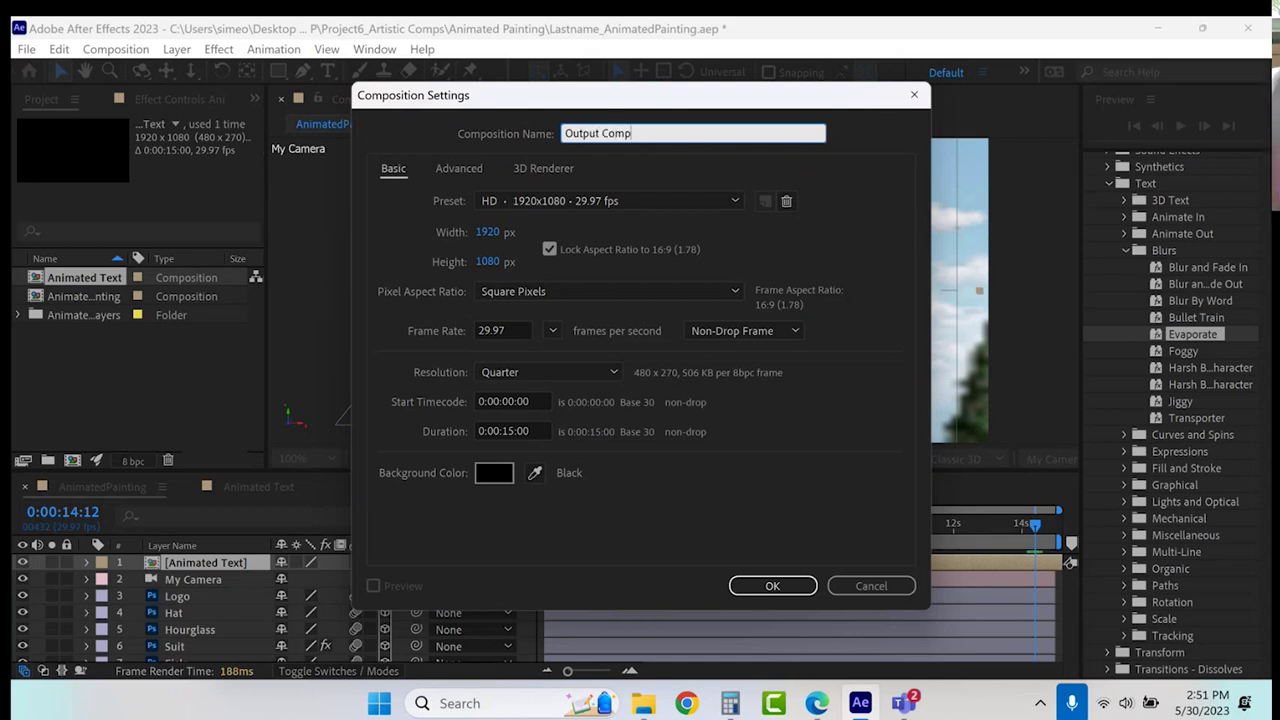
{"action": "left_click", "coordinate": [781, 580]}
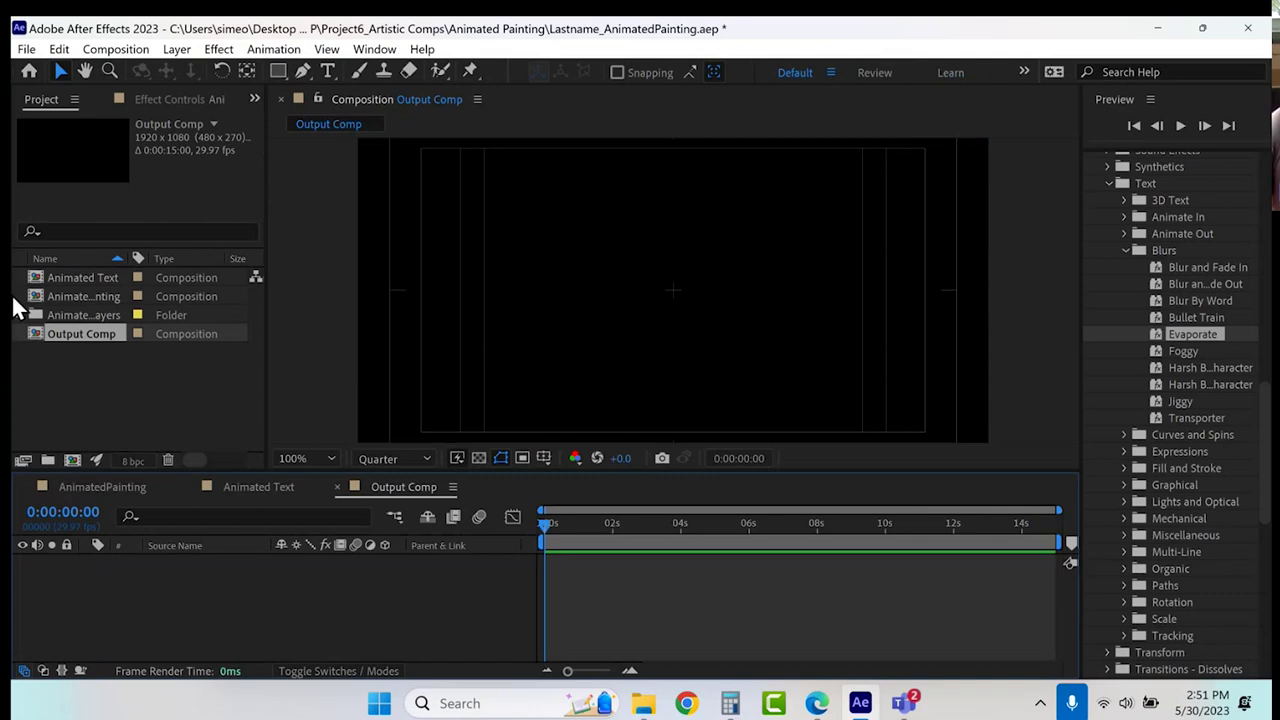
{"action": "left_click", "coordinate": [59, 292]}
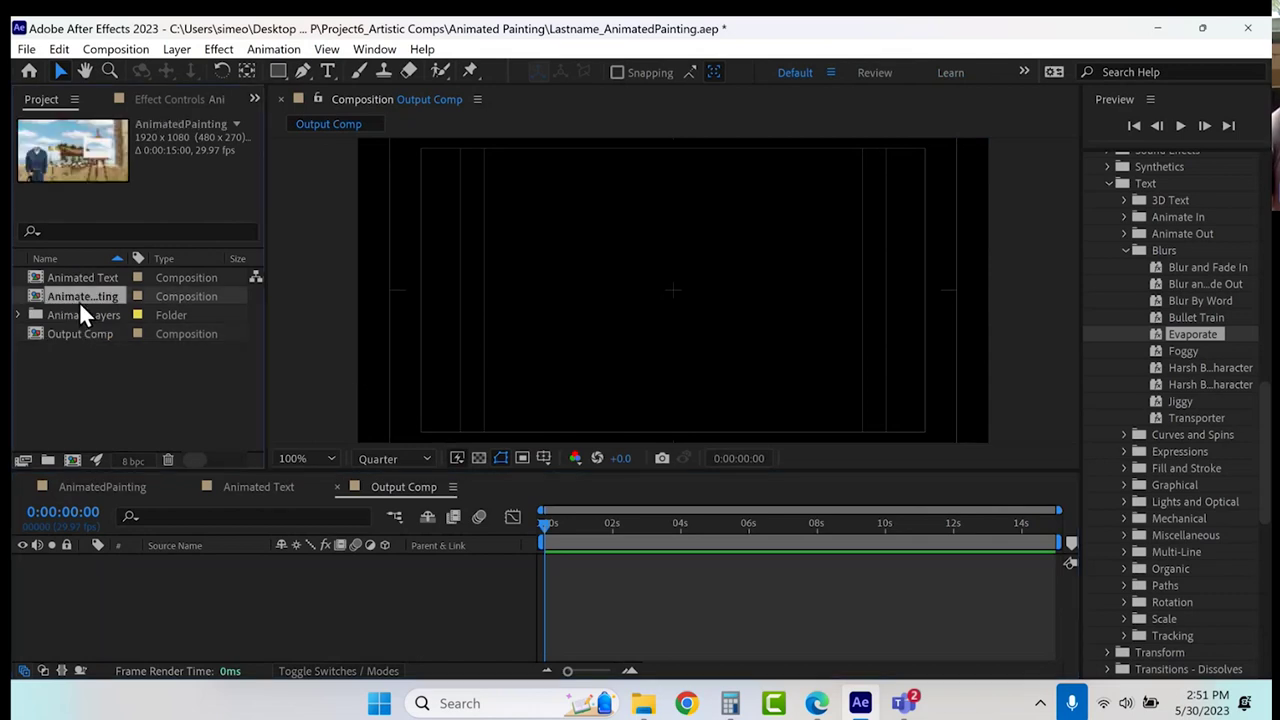
{"action": "mouse_move", "coordinate": [78, 294]}
{"action": "left_mouse_down"}
{"action": "mouse_move", "coordinate": [177, 616]}
{"action": "mouse_move", "coordinate": [173, 602]}
{"action": "left_mouse_up"}
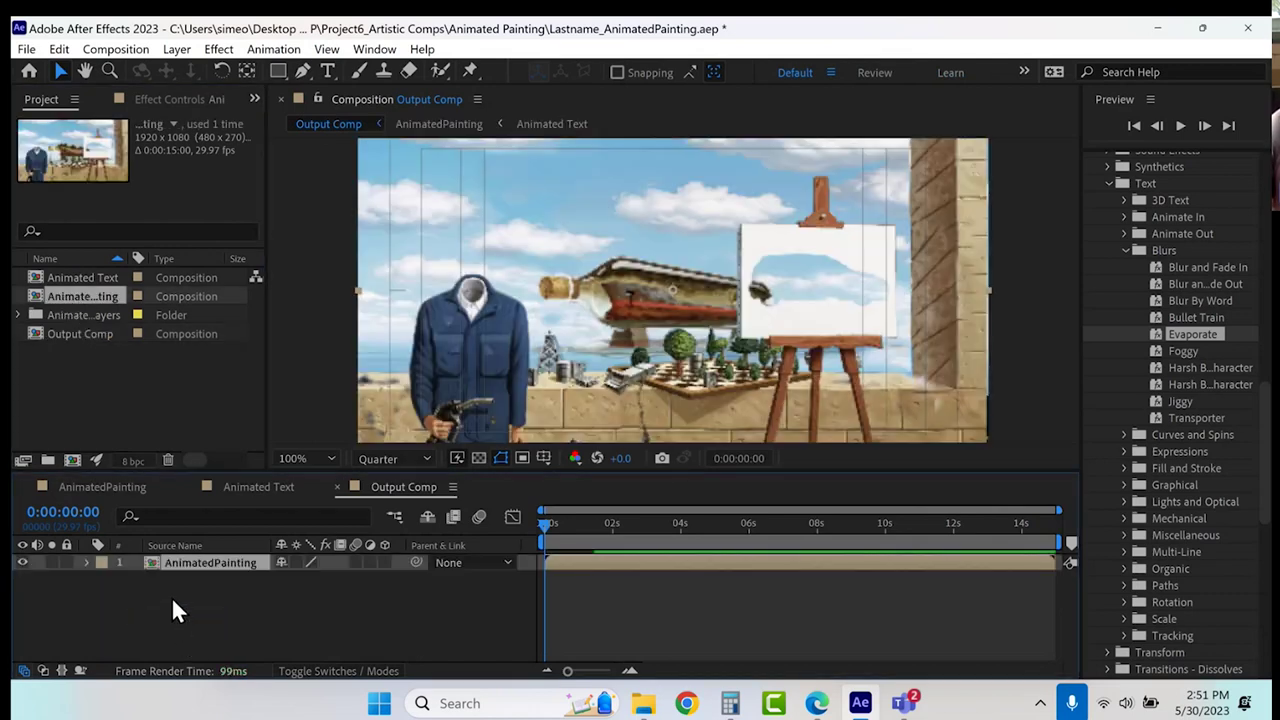
Keyframe AnimatedPainting's opacity at 9% at 0:00, rising to 100% at 0:14.
{"action": "left_click", "coordinate": [86, 563]}
{"action": "left_click", "coordinate": [102, 580]}
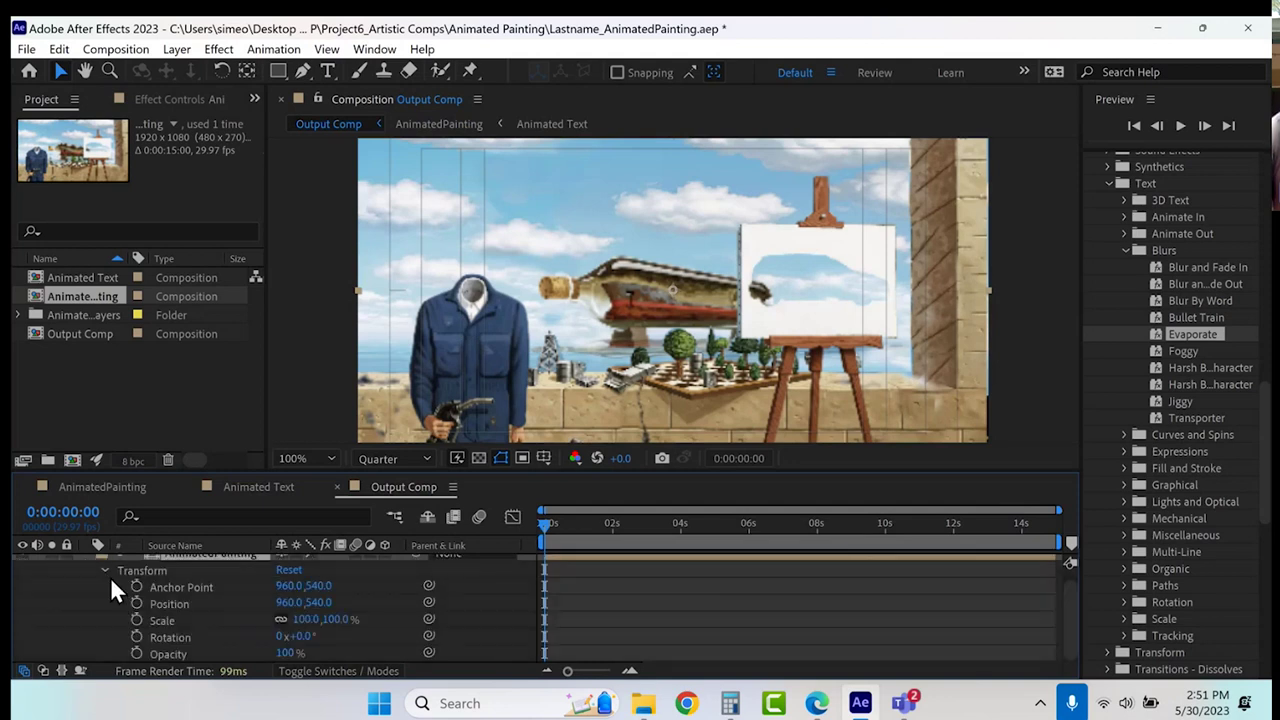
{"action": "left_click", "coordinate": [560, 527]}
{"action": "left_click", "coordinate": [137, 652]}
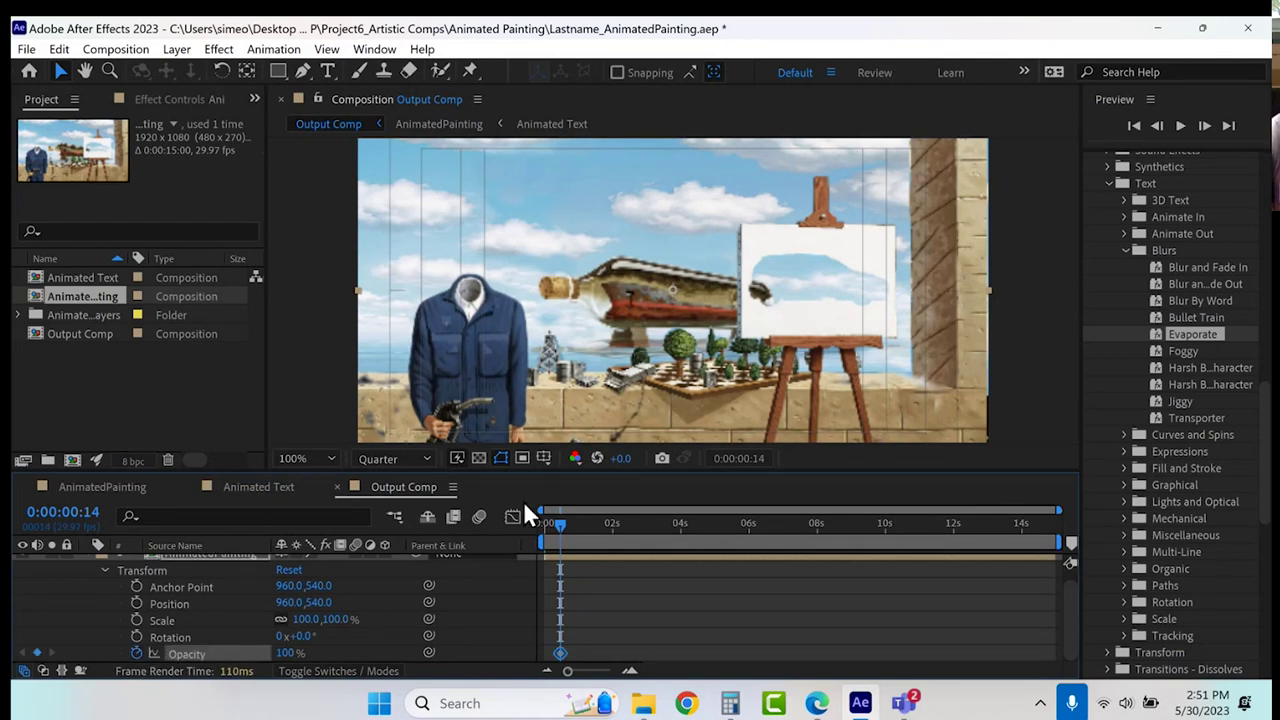
{"action": "left_click_drag", "start_coordinate": [555, 521], "coordinate": [520, 526]}
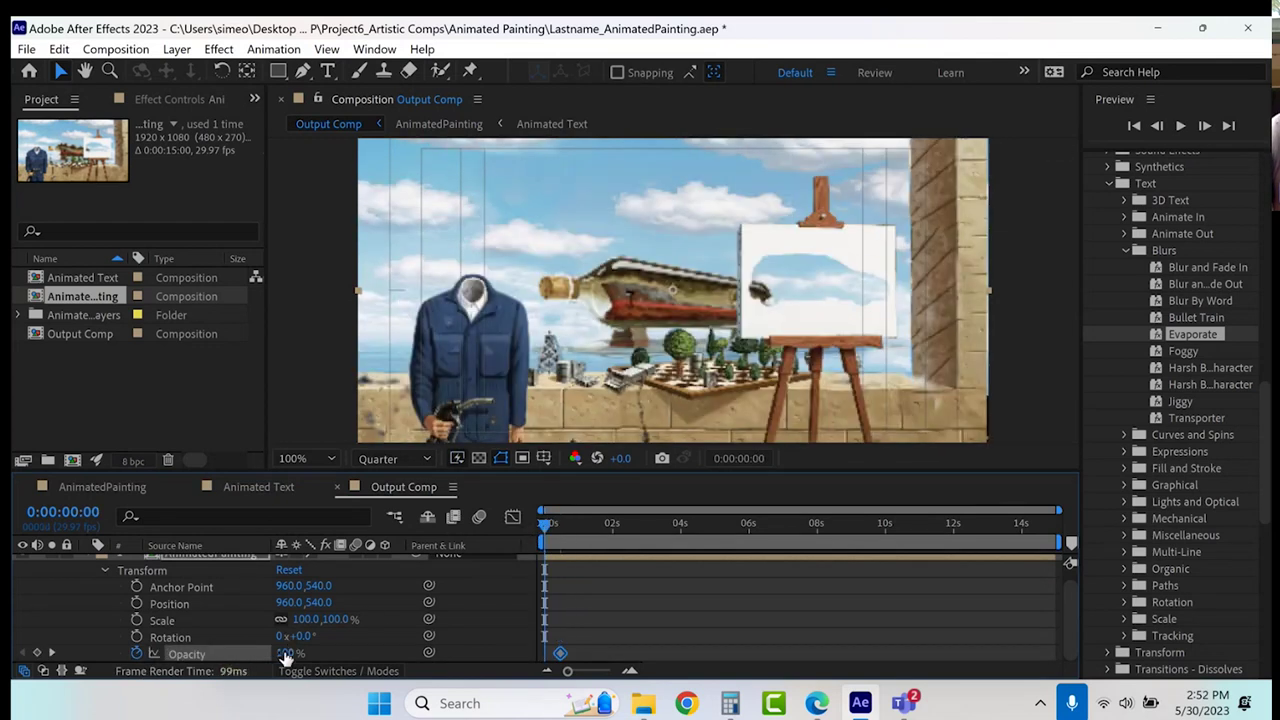
{"action": "left_click_drag", "start_coordinate": [285, 652], "coordinate": [194, 652]}
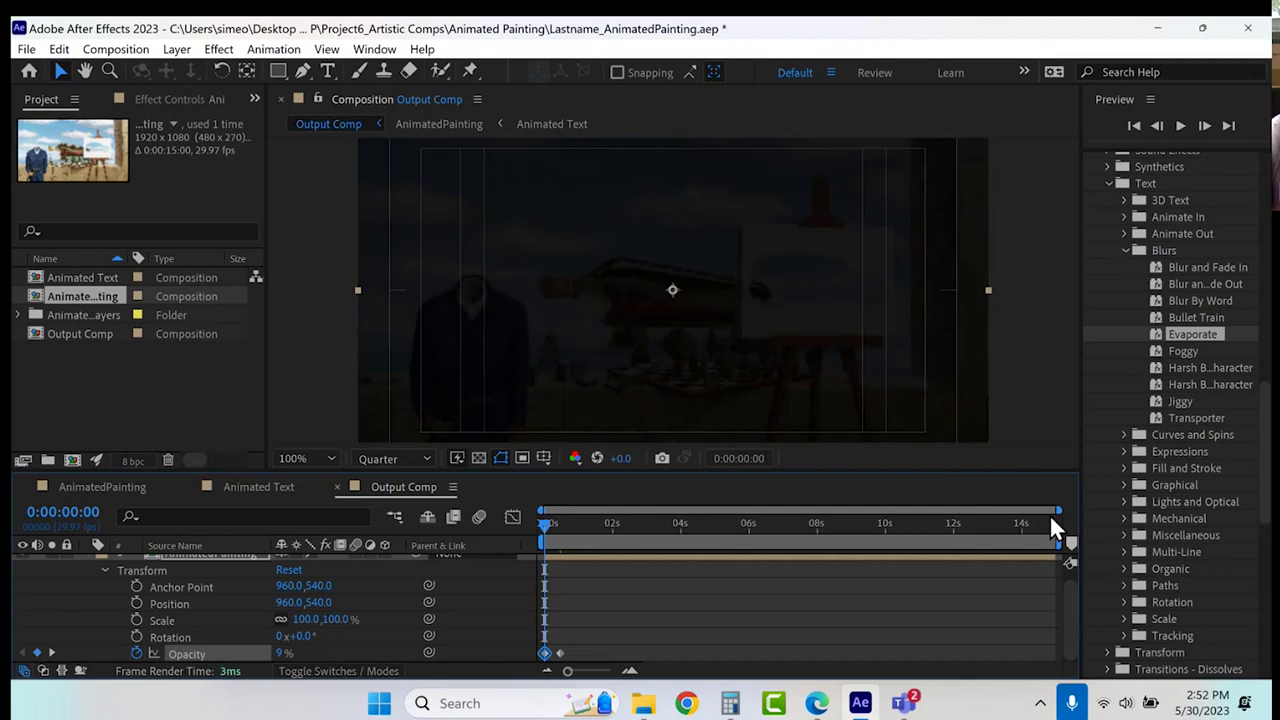
Add opacity keyframes of 100% at 14:14 and 0% at 14:29, then save the project.
{"action": "left_click", "coordinate": [1038, 522]}
{"action": "left_click", "coordinate": [37, 651]}
{"action": "left_click_drag", "start_coordinate": [1031, 520], "coordinate": [1057, 529]}
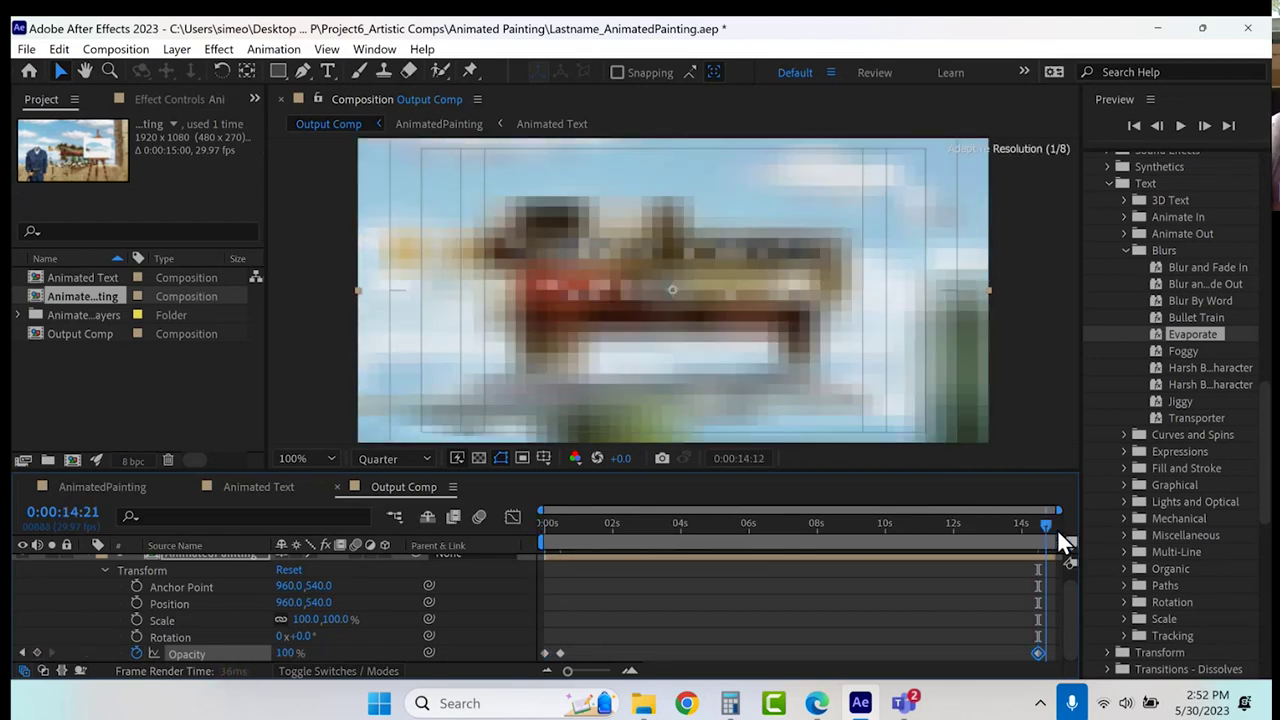
{"action": "left_click_drag", "start_coordinate": [285, 652], "coordinate": [212, 641]}
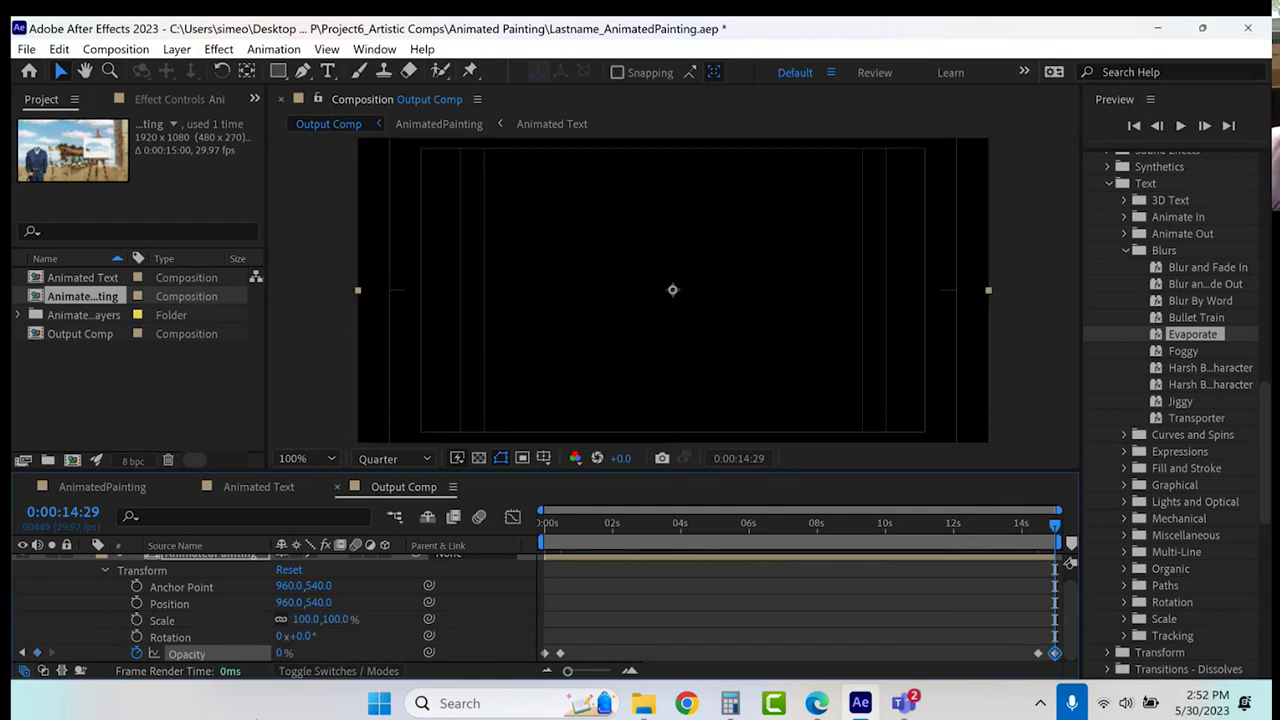
{"action": "left_click", "coordinate": [767, 530]}
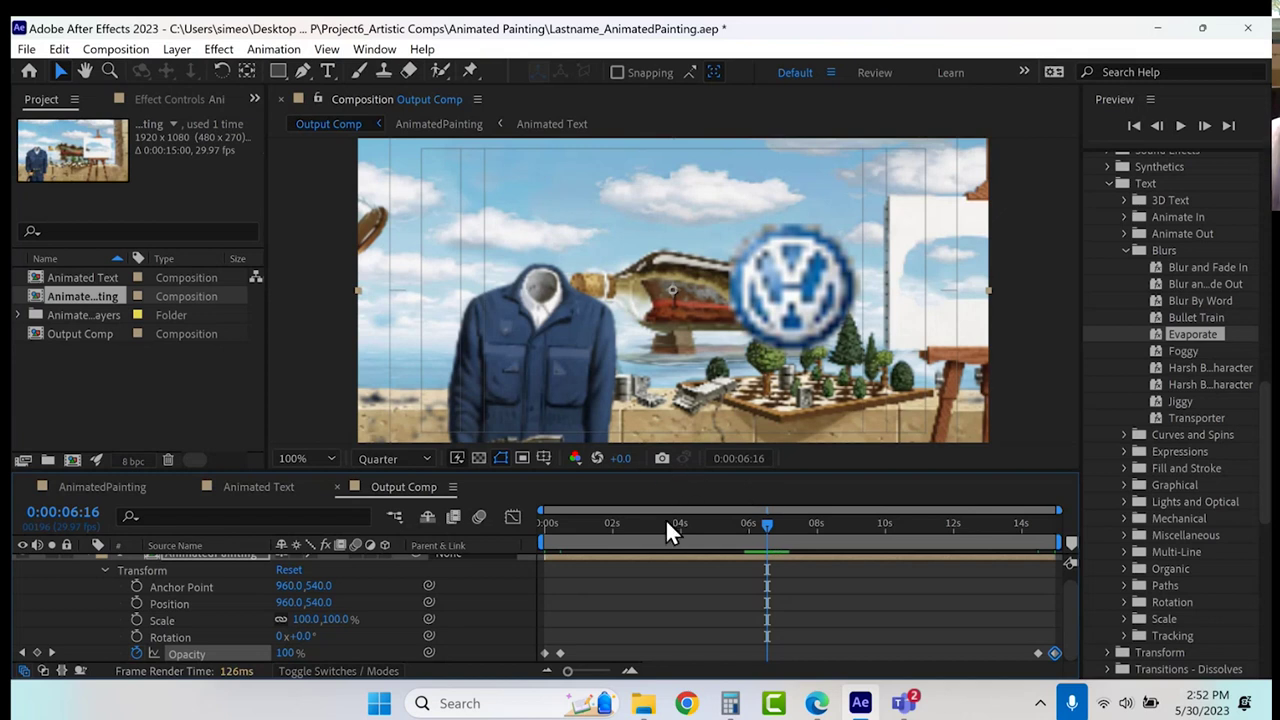
{"action": "scroll", "coordinate": [701, 289], "scroll_direction": "down", "scroll_amount": 2}
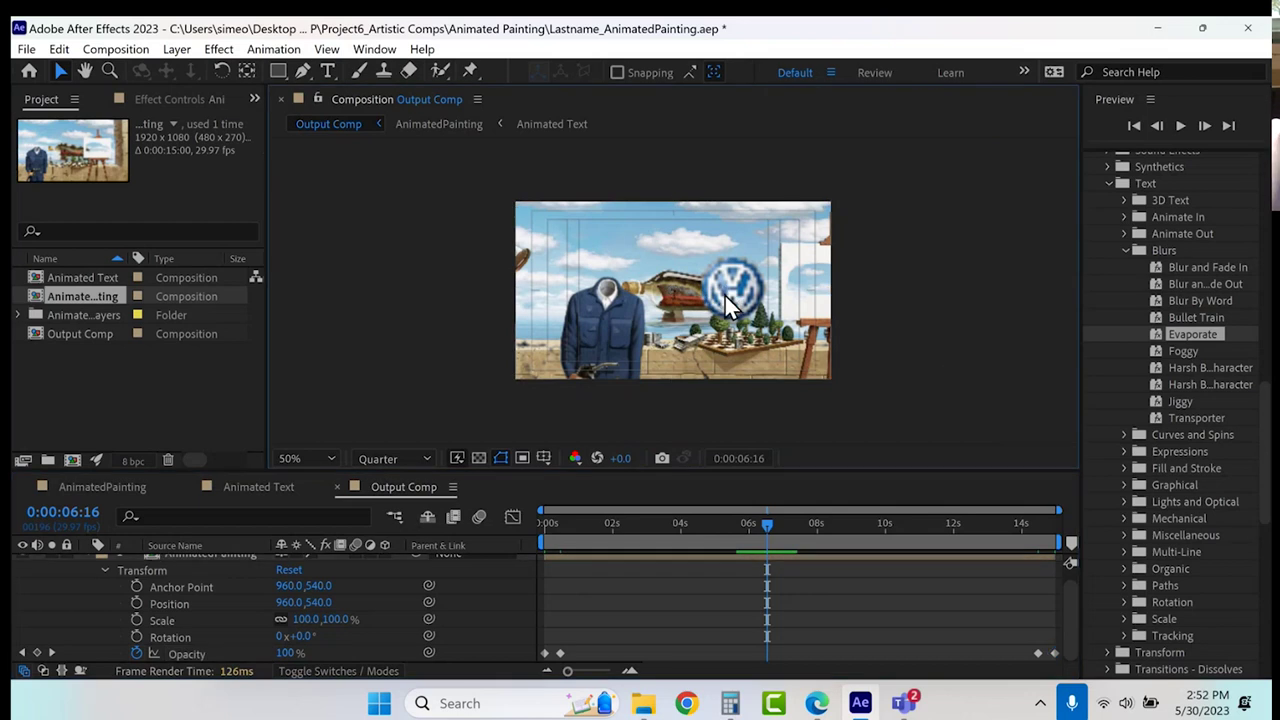
{"action": "key", "text": "ctrl+s"}
Send Output Comp to the Adobe Media Encoder queue via File > Export.
{"action": "left_click", "coordinate": [27, 50]}
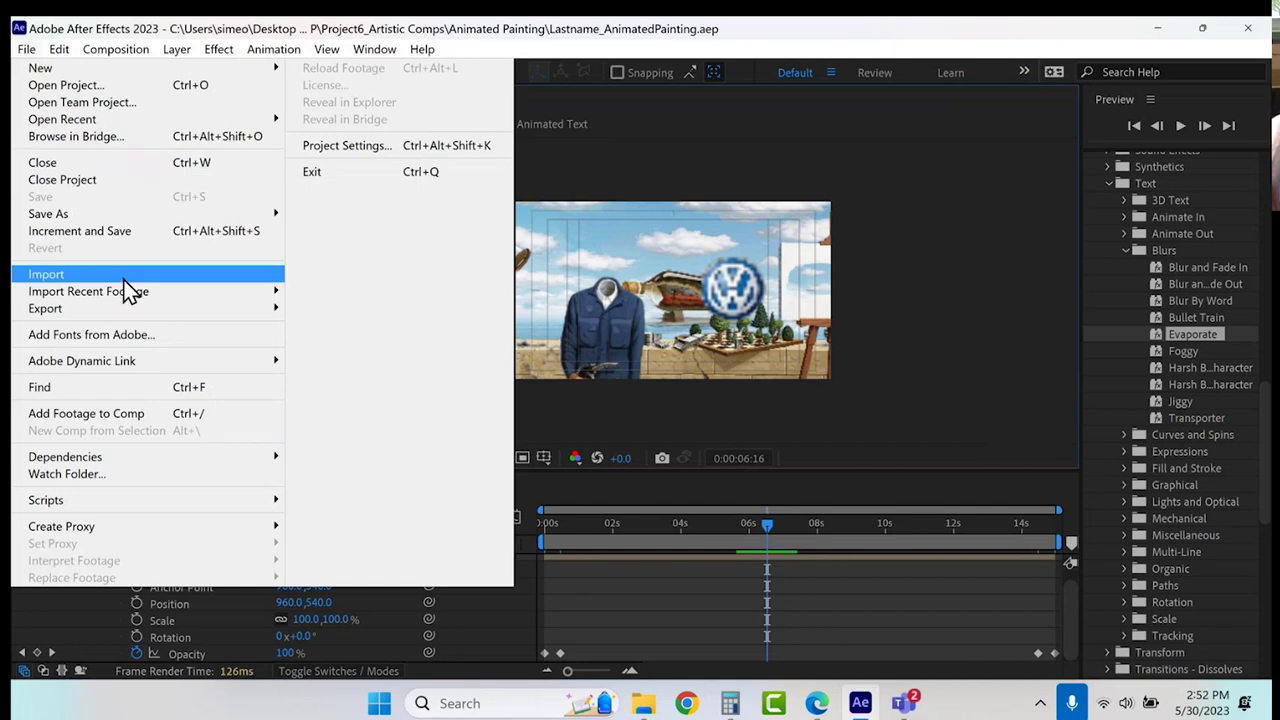
{"action": "mouse_move", "coordinate": [130, 308]}
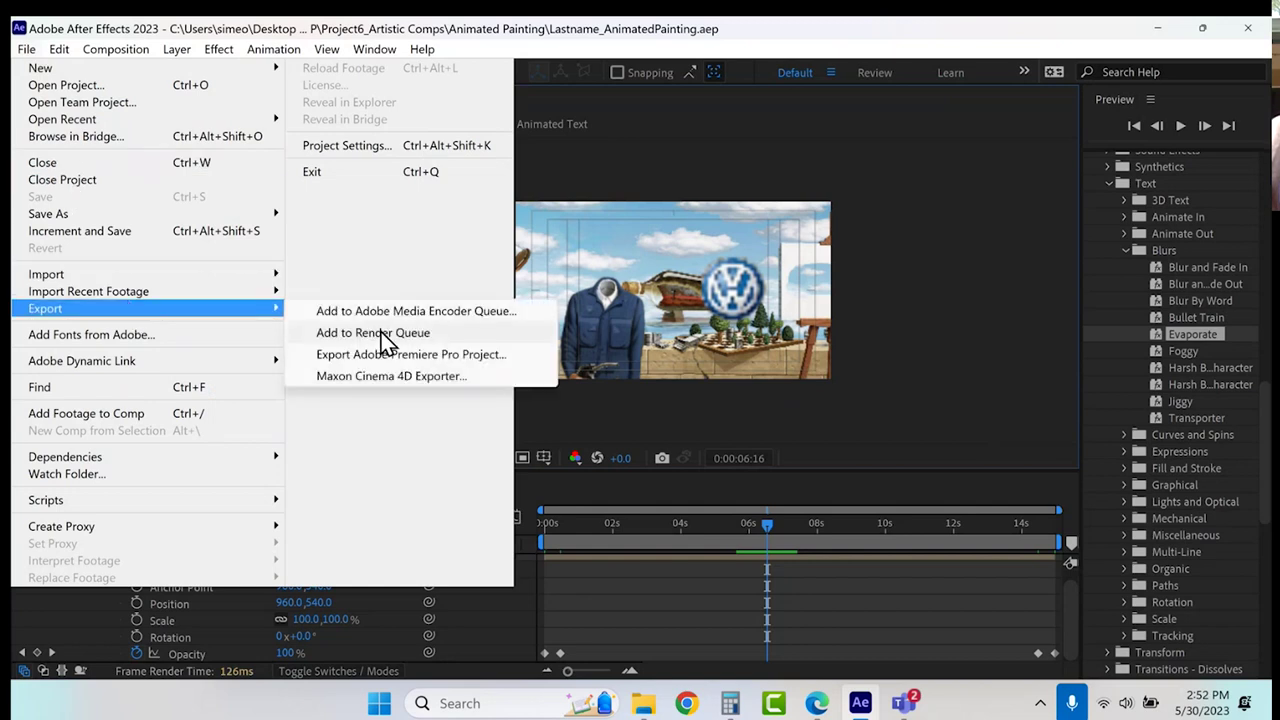
{"action": "left_click", "coordinate": [482, 312]}
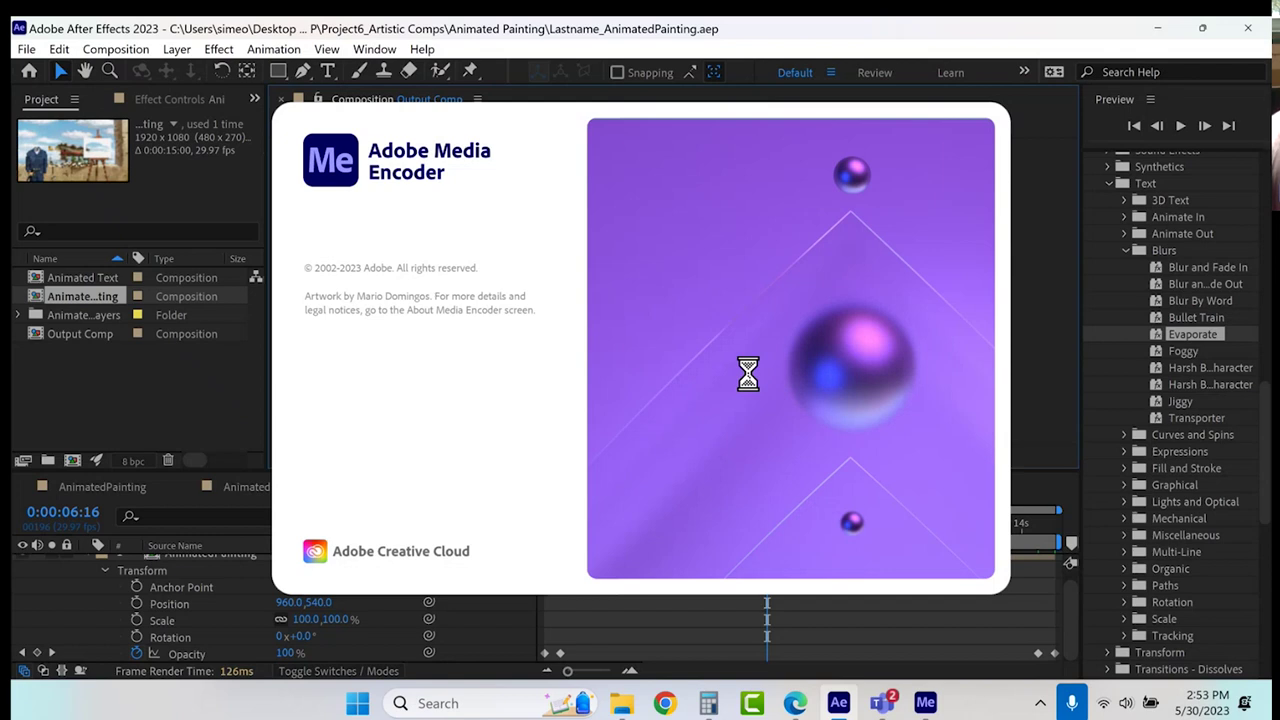
Check Media Encoder, then purge all memory and disk cache from the Edit menu.
{"action": "left_click", "coordinate": [846, 702]}
{"action": "left_click", "coordinate": [844, 702]}
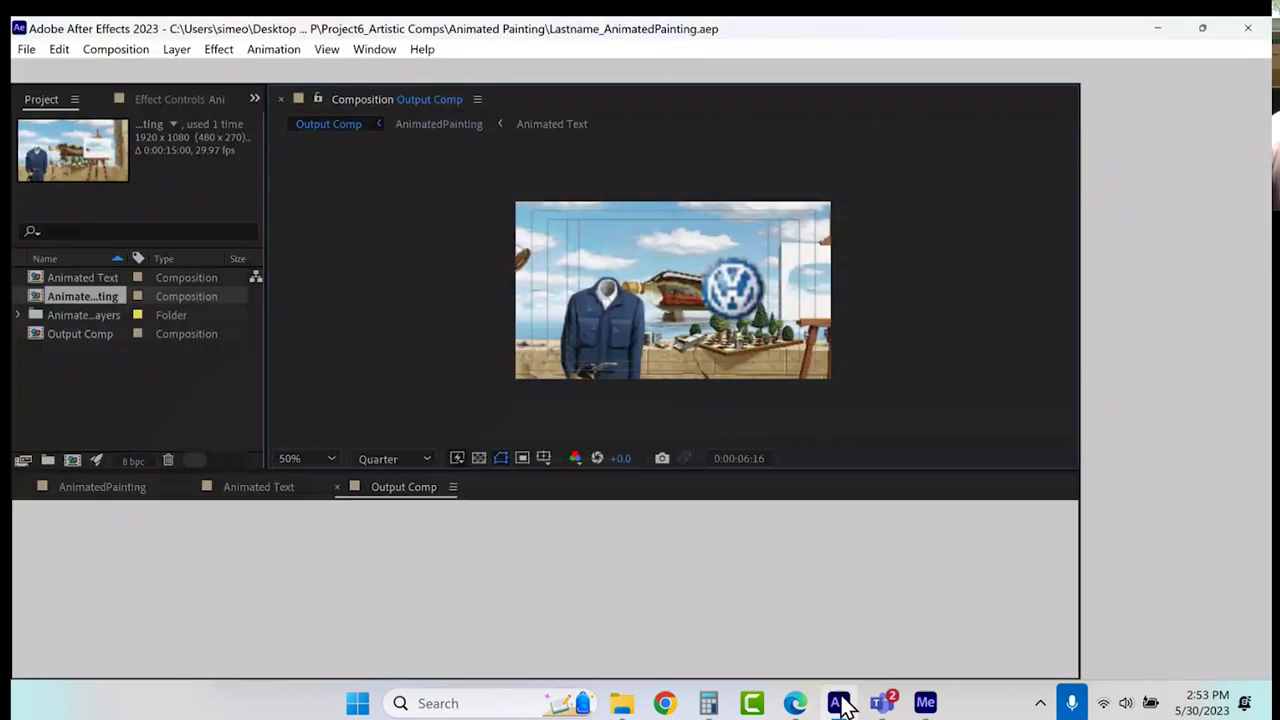
{"action": "left_click", "coordinate": [59, 50]}
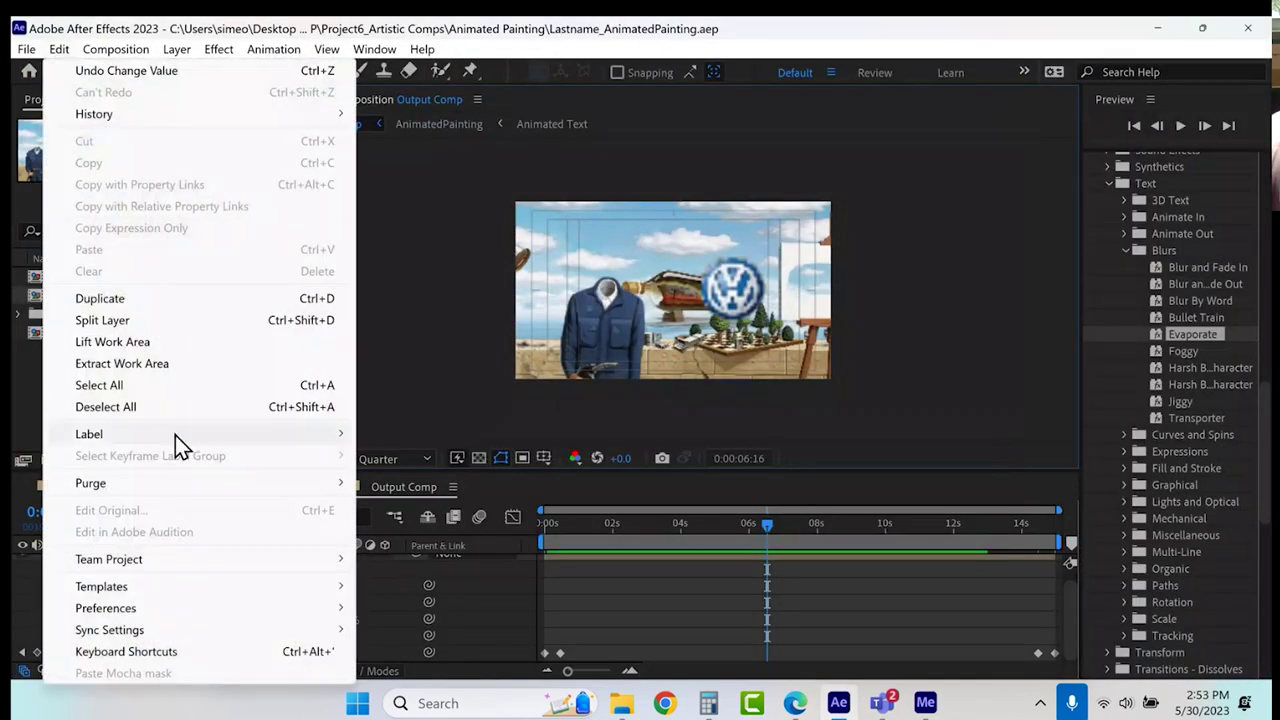
{"action": "mouse_move", "coordinate": [190, 487]}
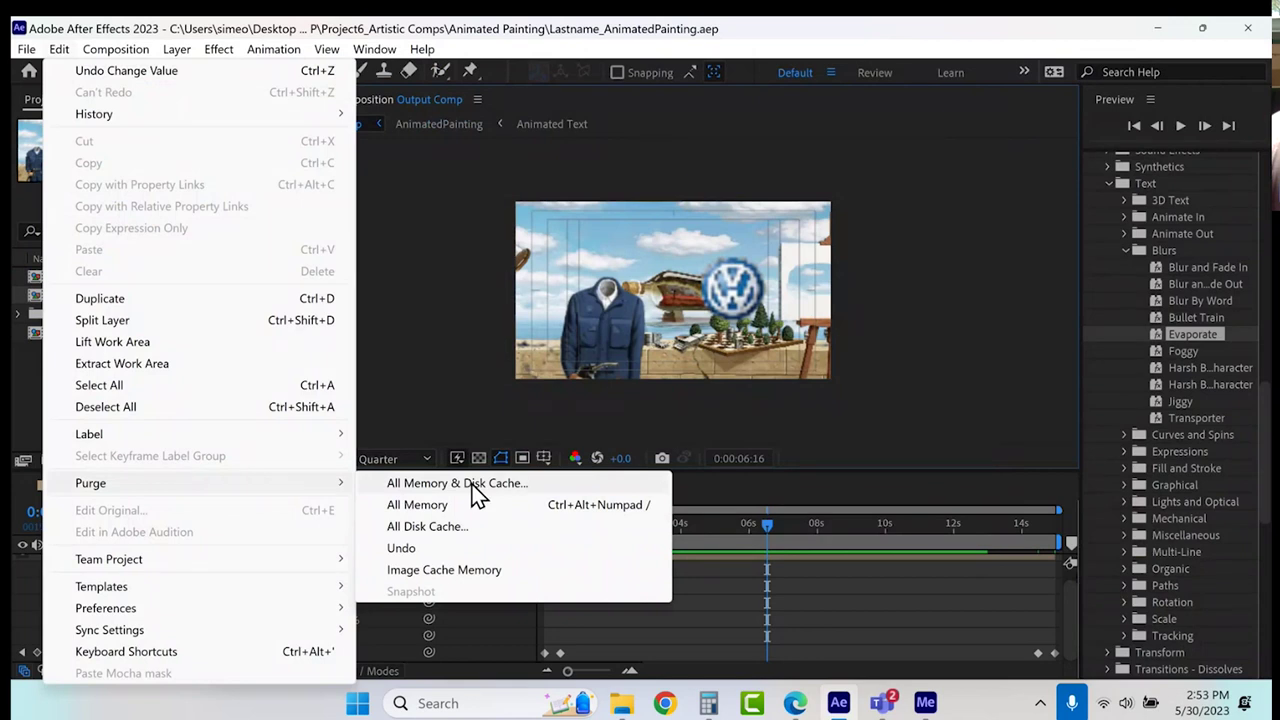
{"action": "left_click", "coordinate": [472, 501]}
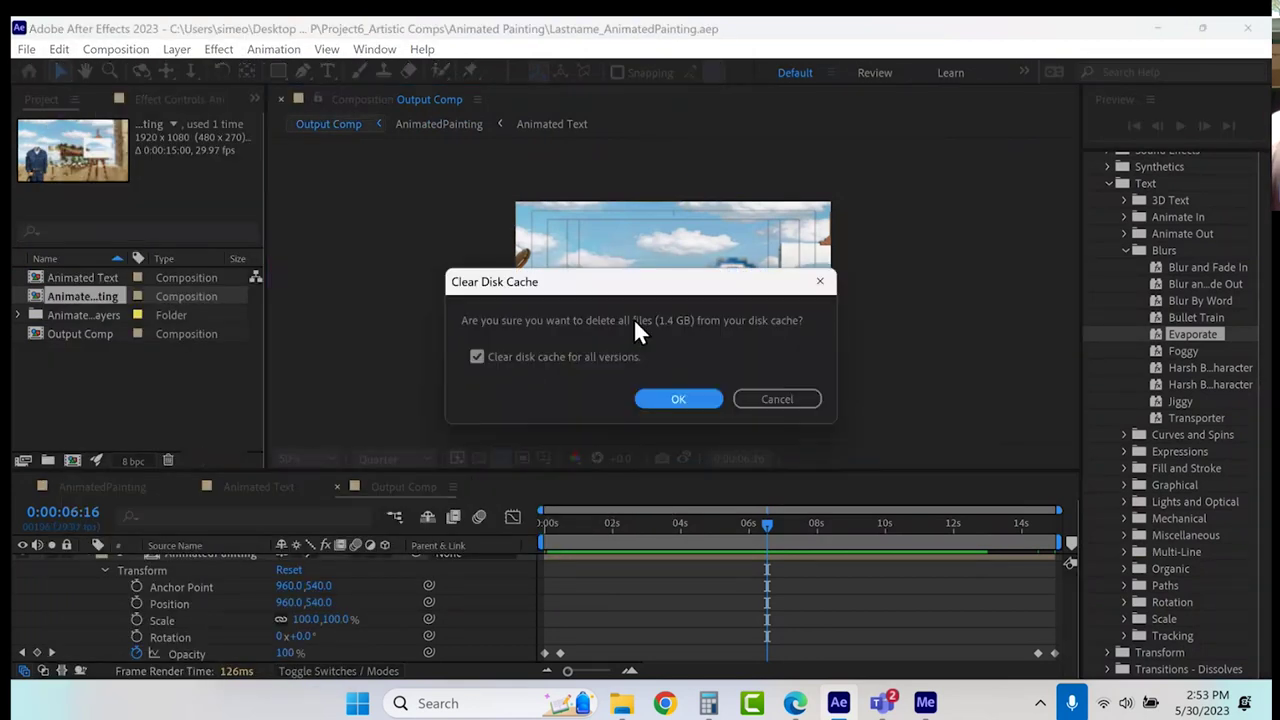
Confirm clearing the 1.4 GB disk cache and open Output Comp's H.264 export settings.
{"action": "left_click", "coordinate": [692, 400]}
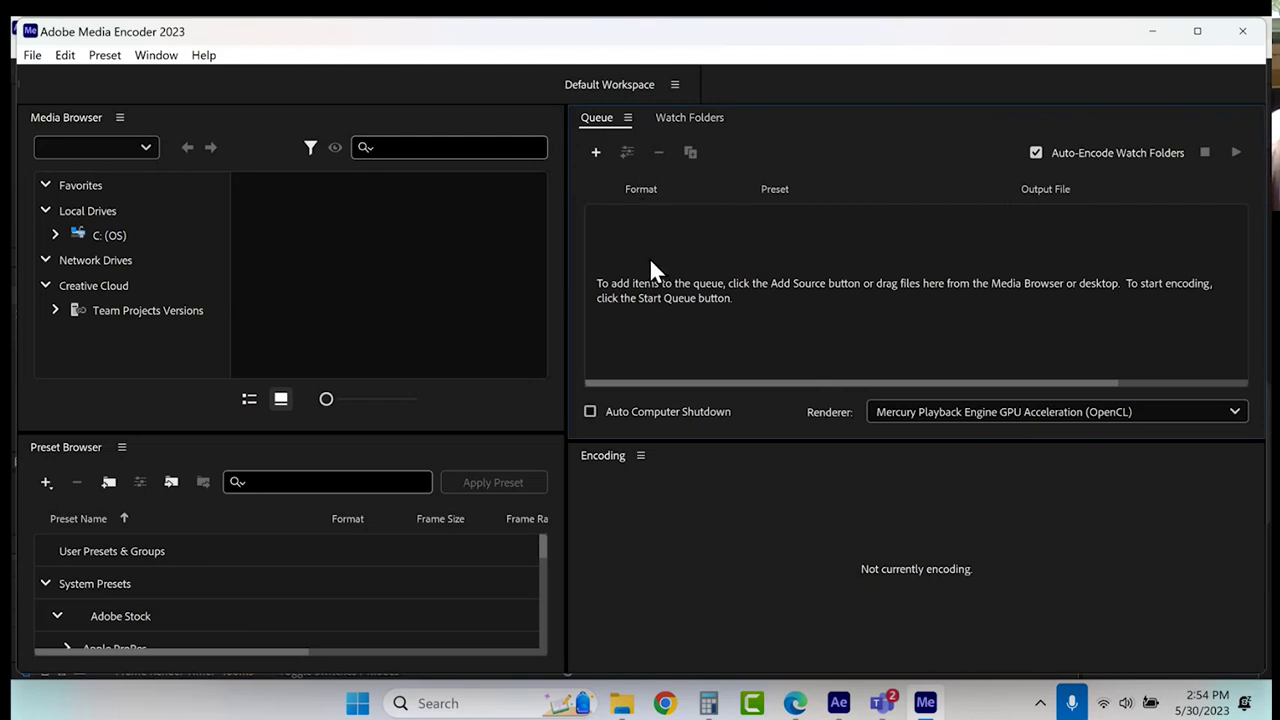
{"action": "left_click", "coordinate": [595, 153]}
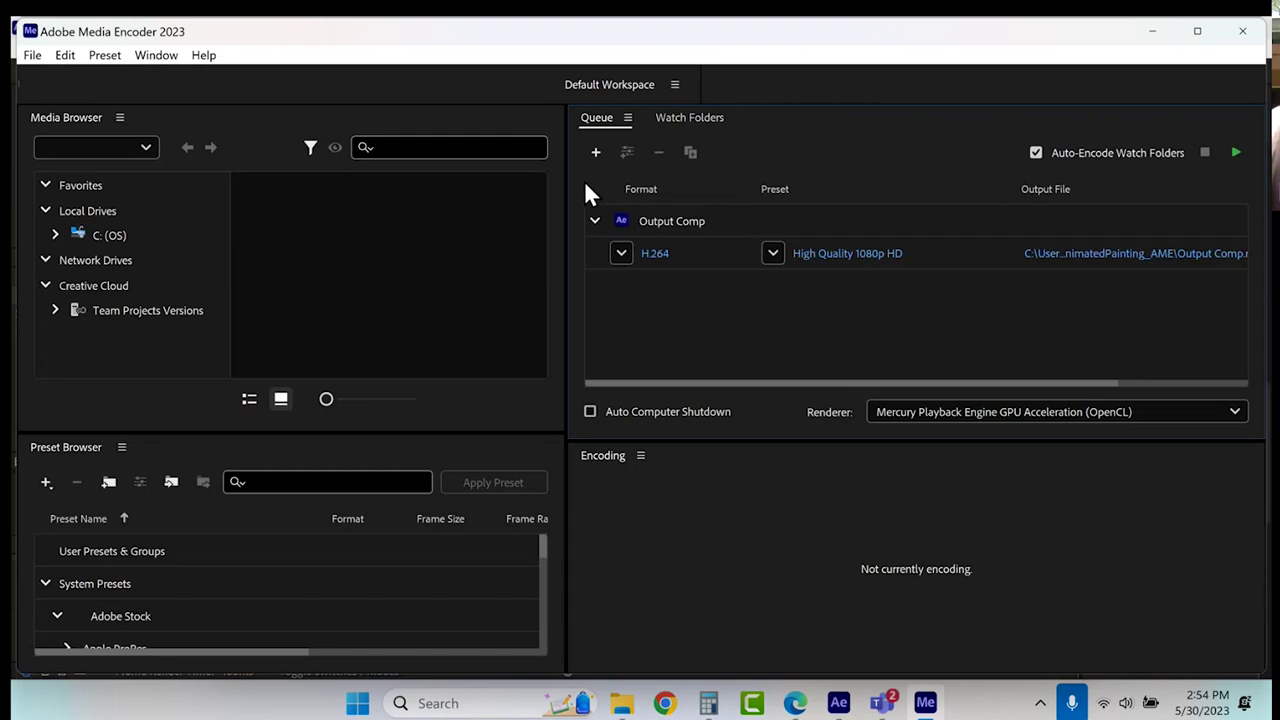
{"action": "left_click", "coordinate": [660, 254]}
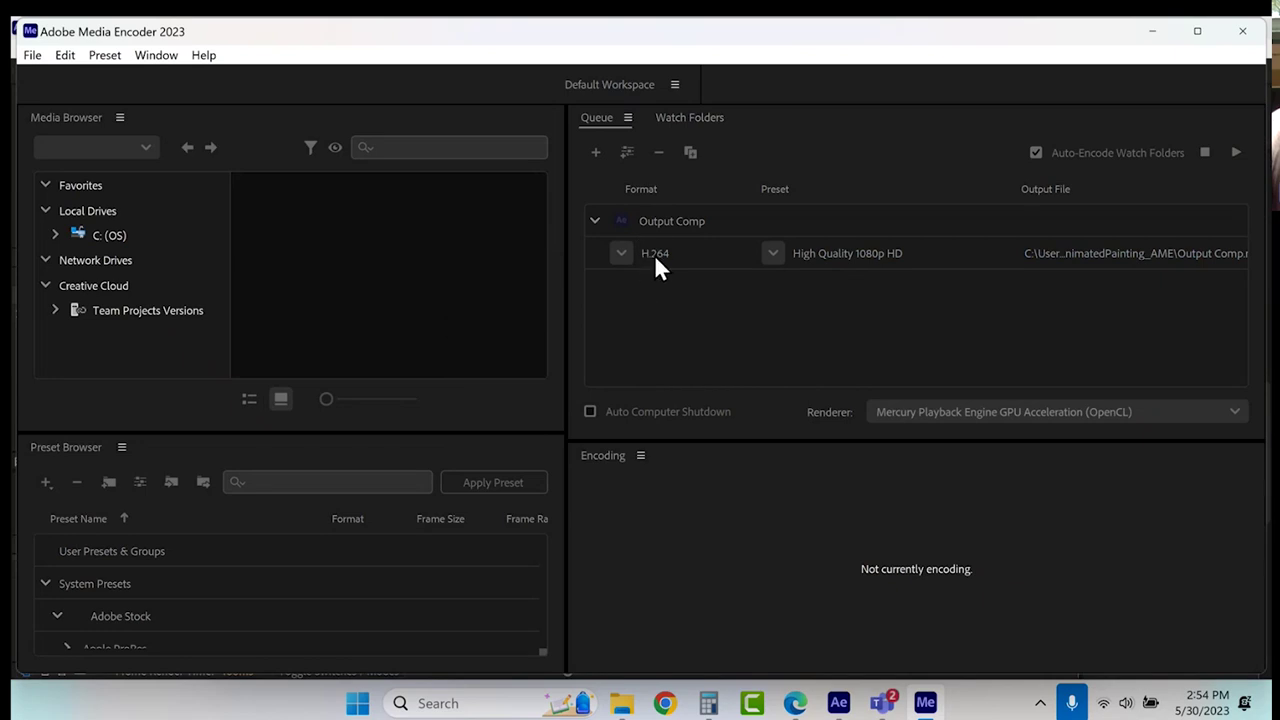
Switch Output Comp's export preset from High Quality 1080p HD to YouTube 1080p Full HD.
{"action": "left_click", "coordinate": [654, 254]}
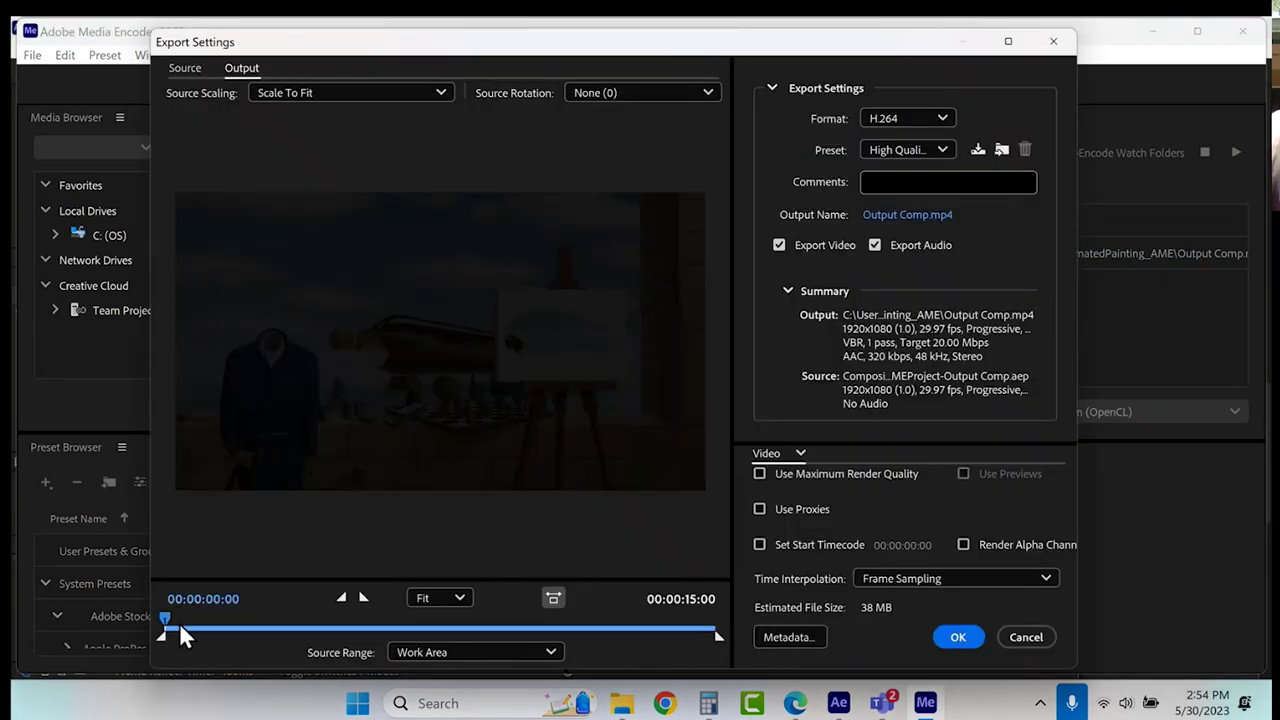
{"action": "left_click_drag", "start_coordinate": [166, 614], "coordinate": [367, 622]}
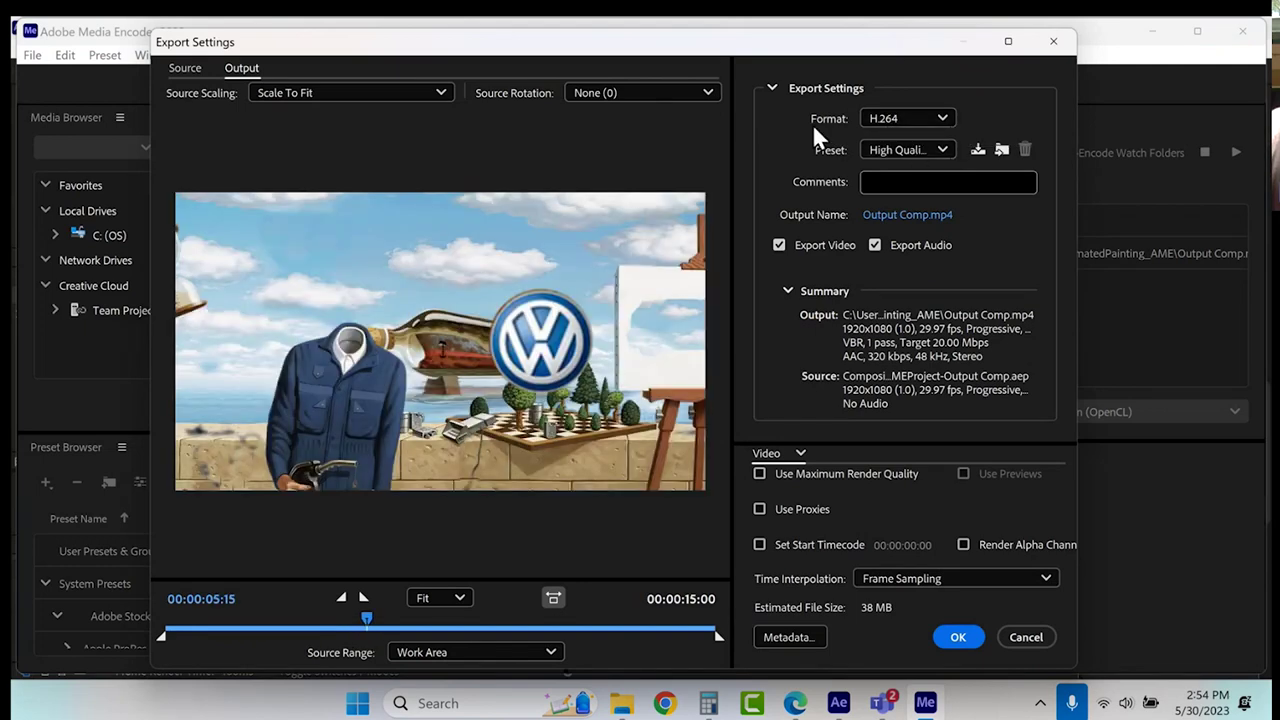
{"action": "left_click", "coordinate": [915, 148]}
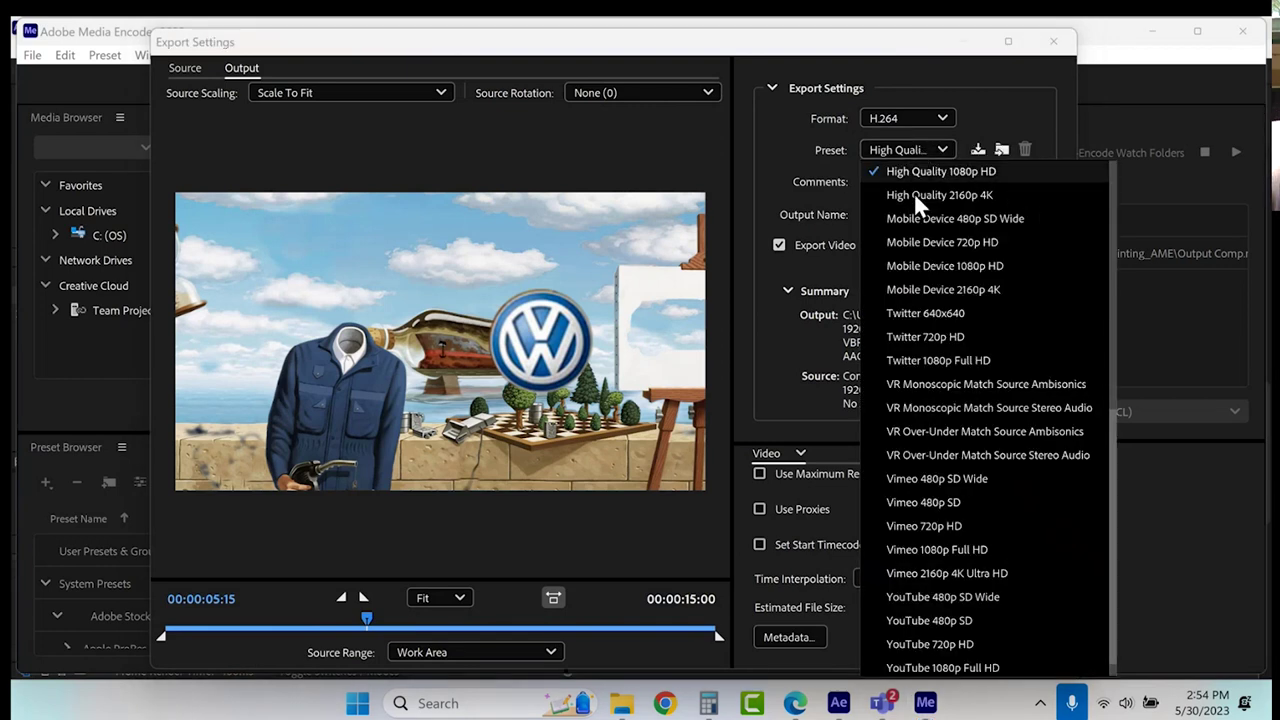
{"action": "scroll", "coordinate": [968, 441], "scroll_direction": "down", "scroll_amount": 1}
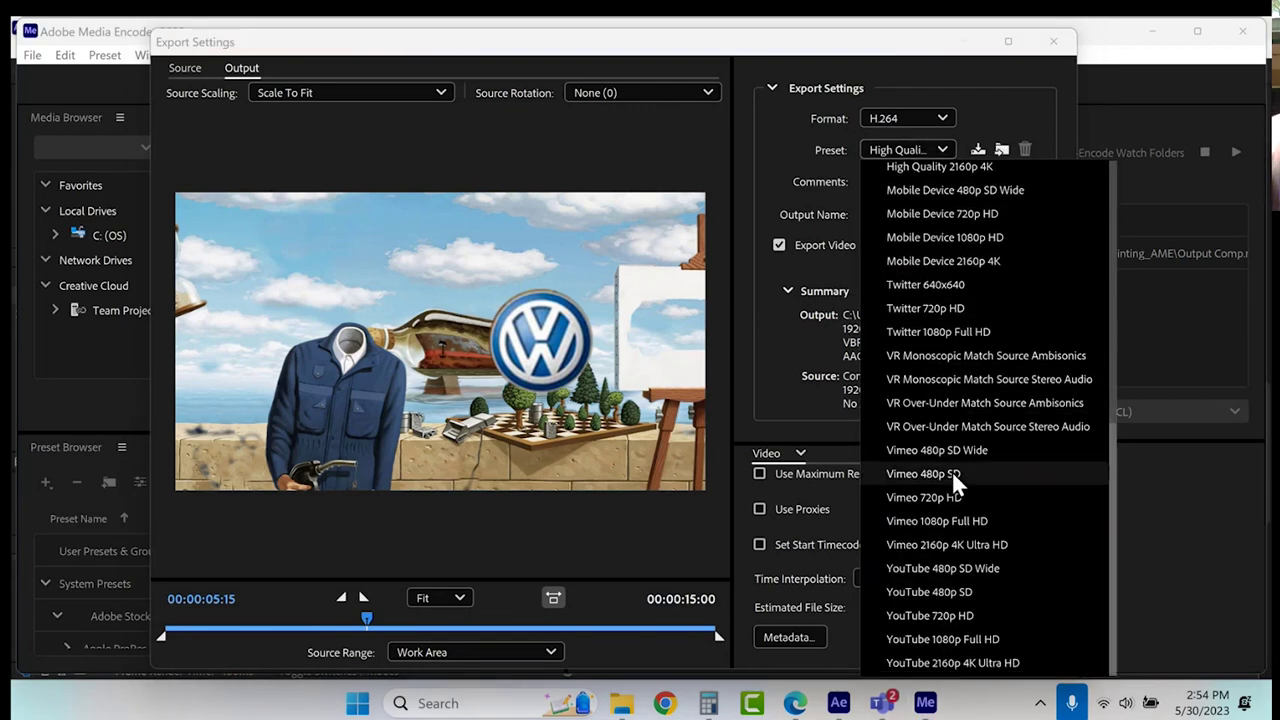
{"action": "left_click", "coordinate": [937, 640]}
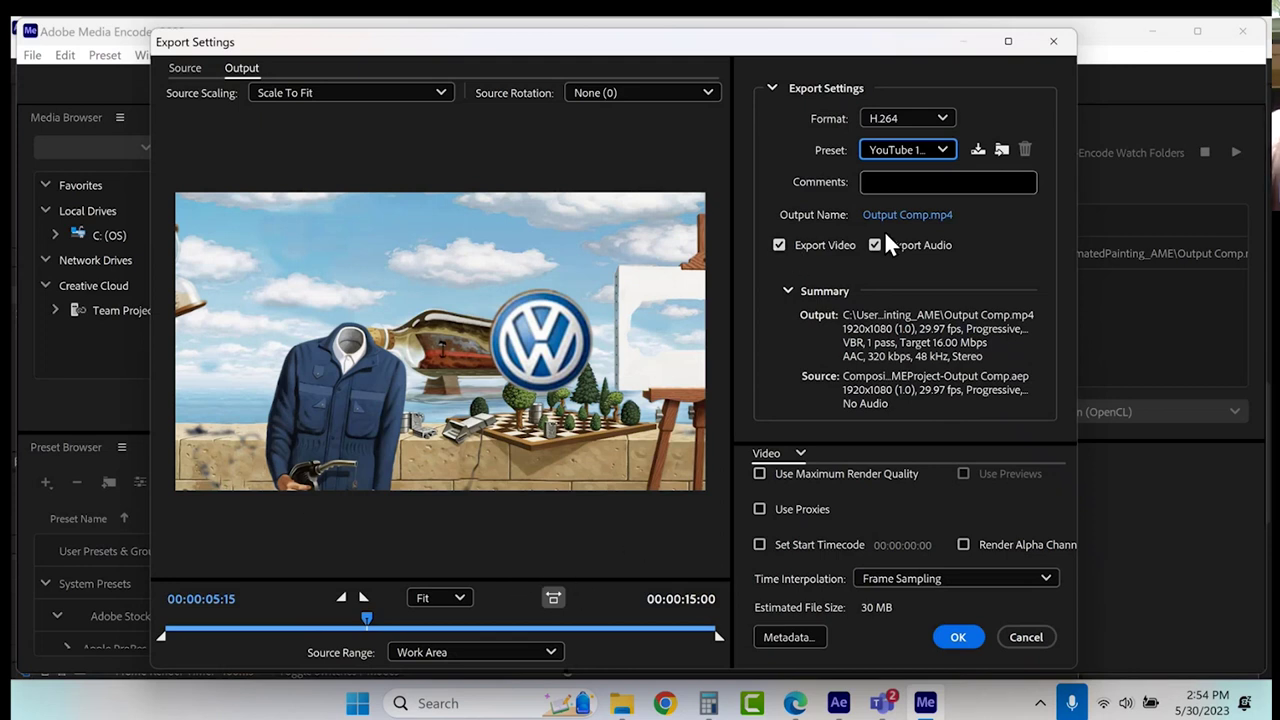
Save the output as Lastname_AnimatedPainting in the Animated Painting folder and start the queue.
{"action": "left_click", "coordinate": [912, 215]}
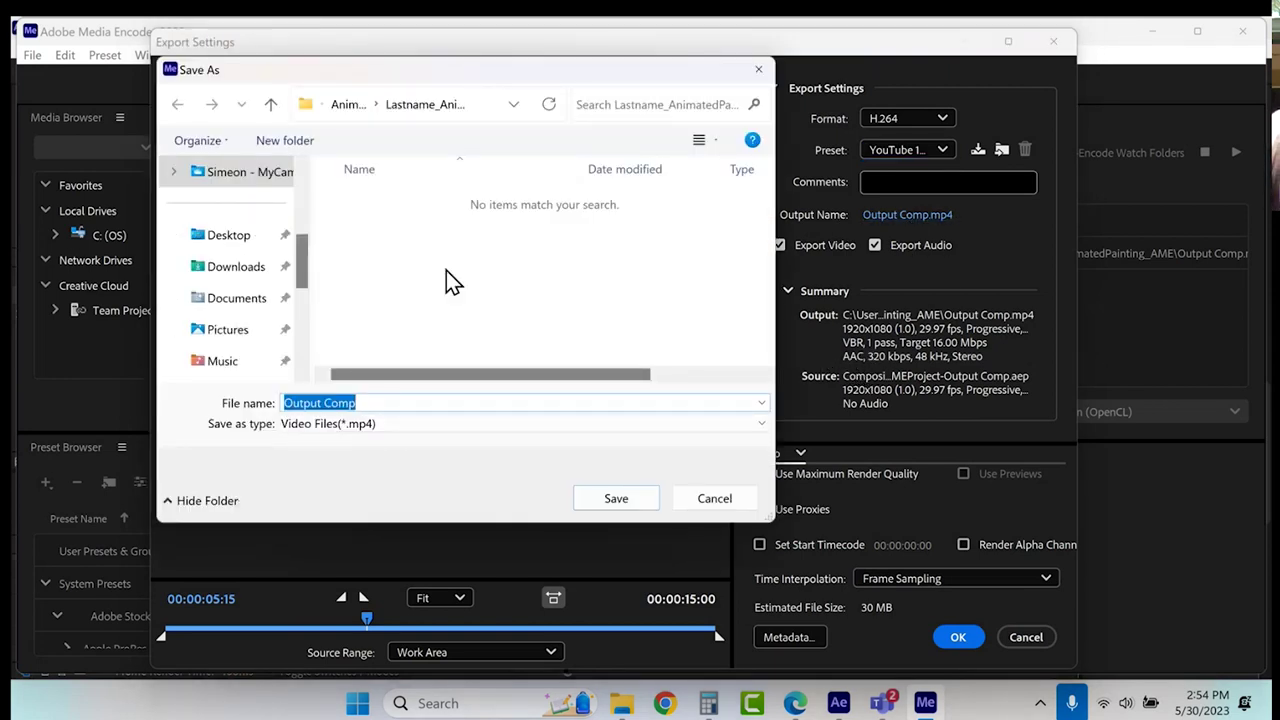
{"action": "left_click", "coordinate": [349, 108]}
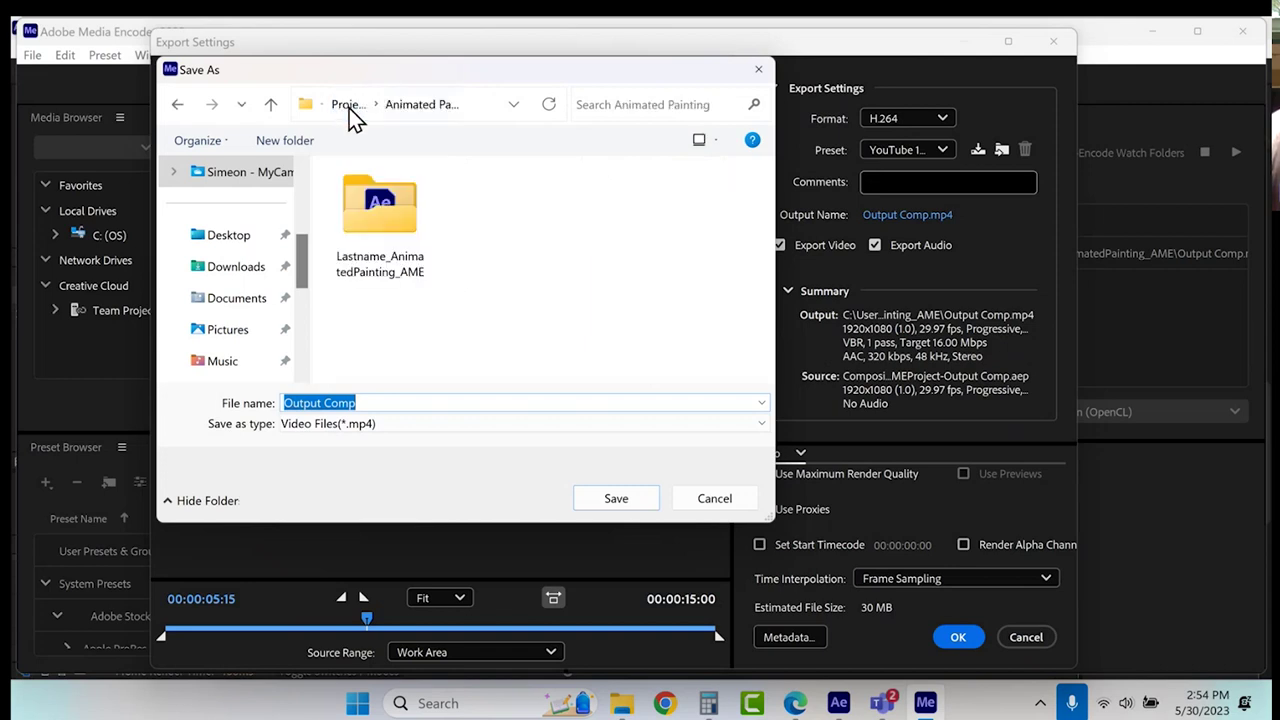
{"action": "left_click", "coordinate": [349, 108]}
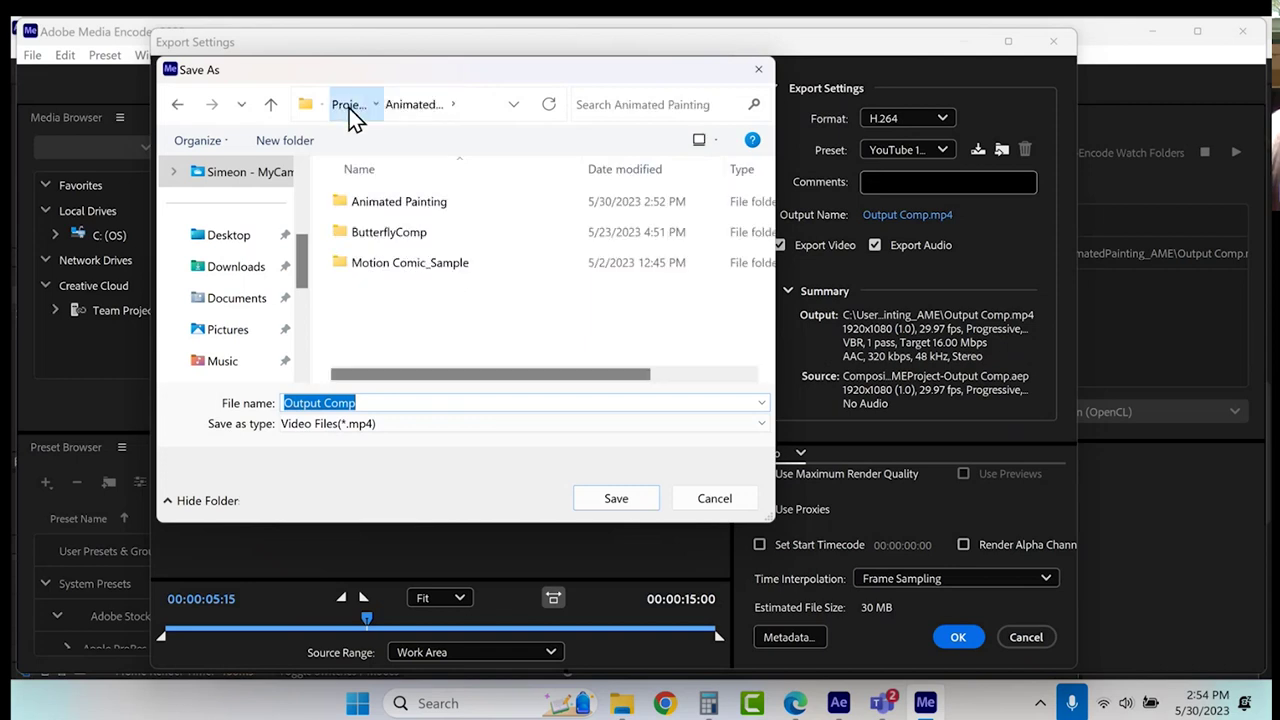
{"action": "double_click", "coordinate": [366, 199]}
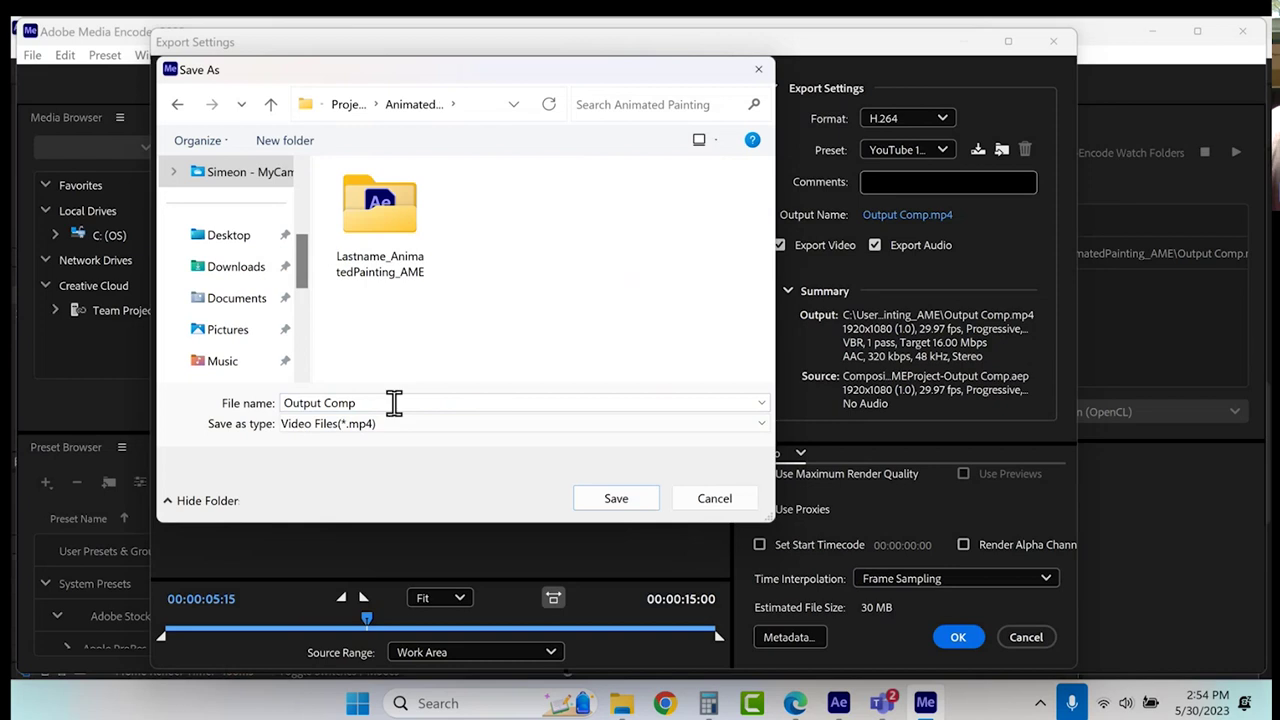
{"action": "left_click", "coordinate": [391, 401]}
{"action": "type", "text": "Last"}
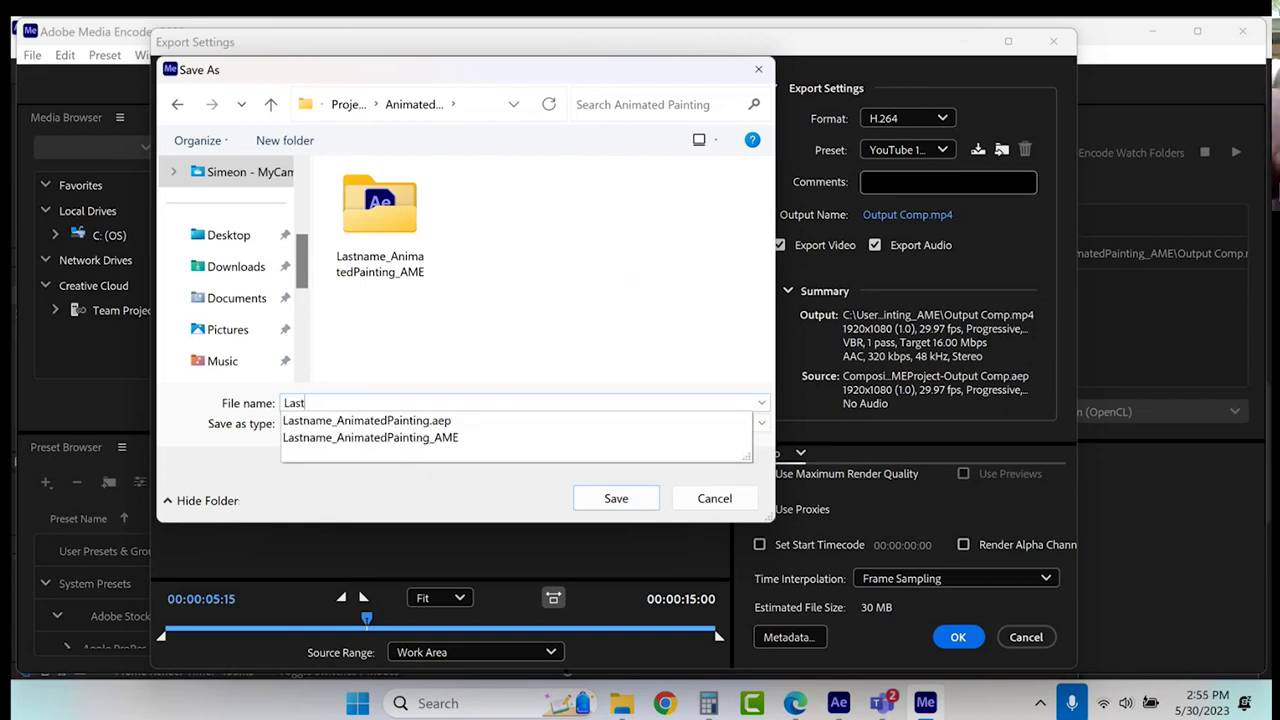
{"action": "type", "text": "name_Animated"}
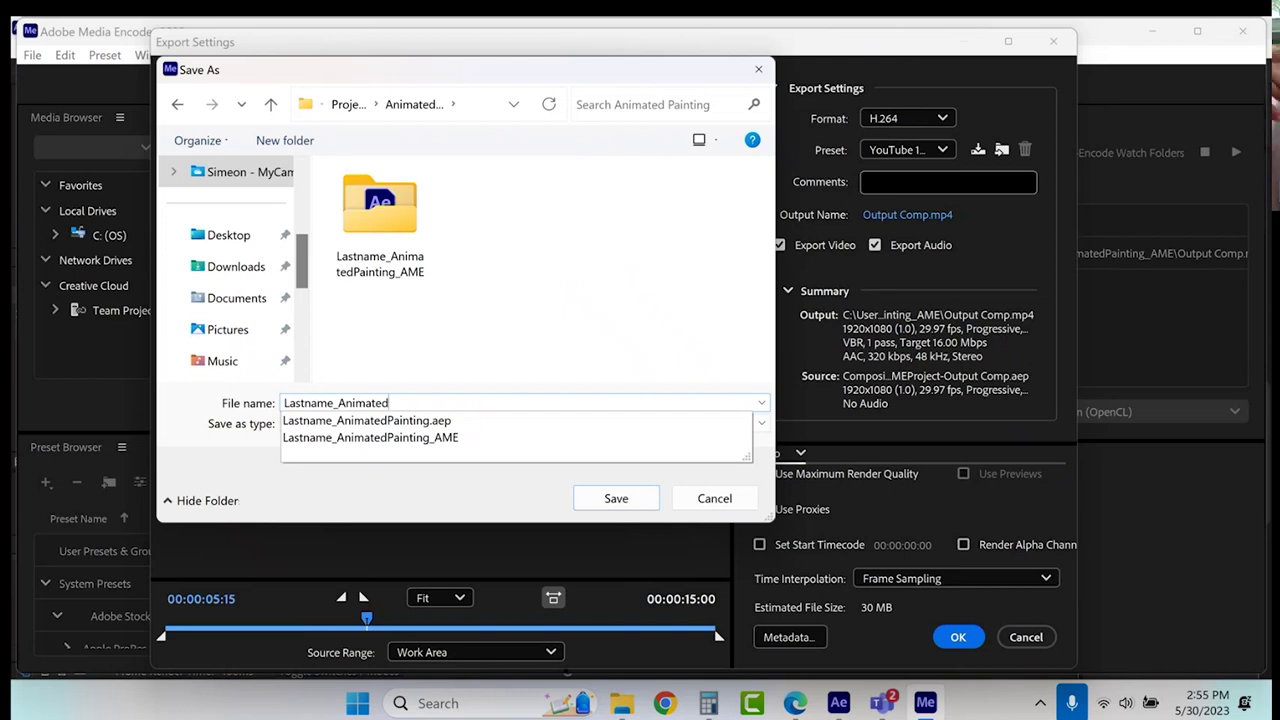
{"action": "type", "text": "Painting"}
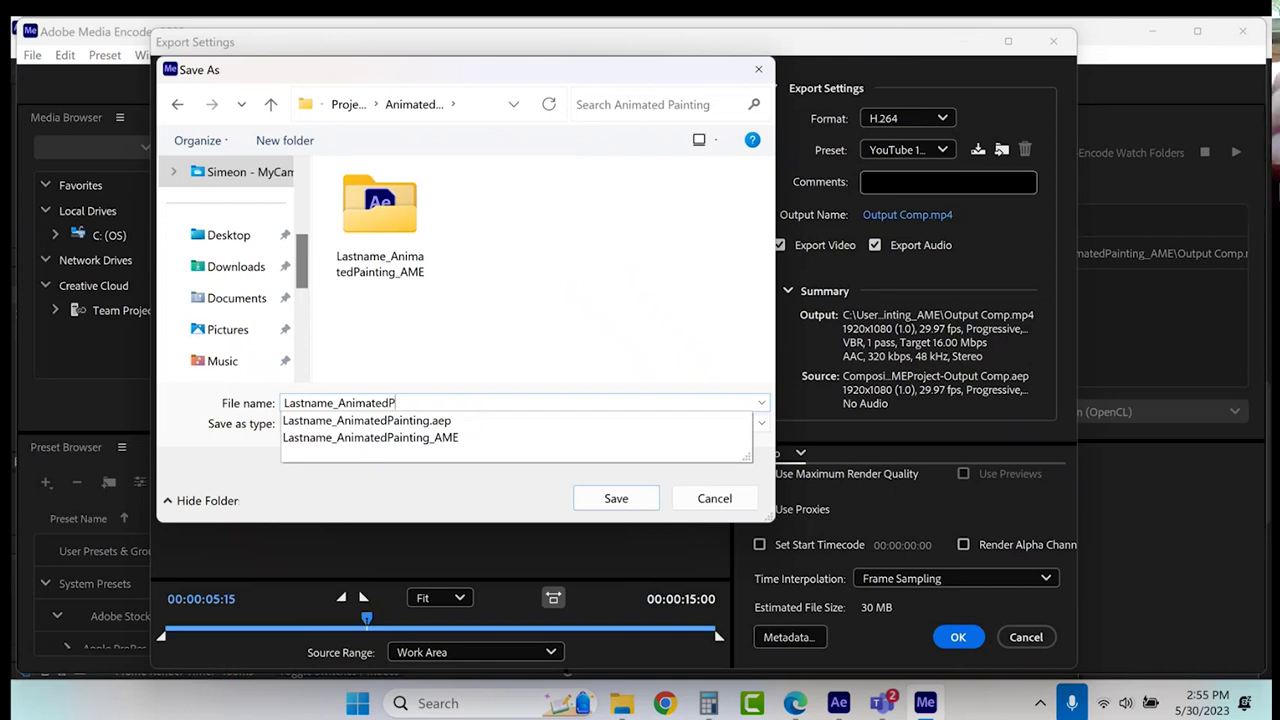
{"action": "left_click", "coordinate": [616, 500]}
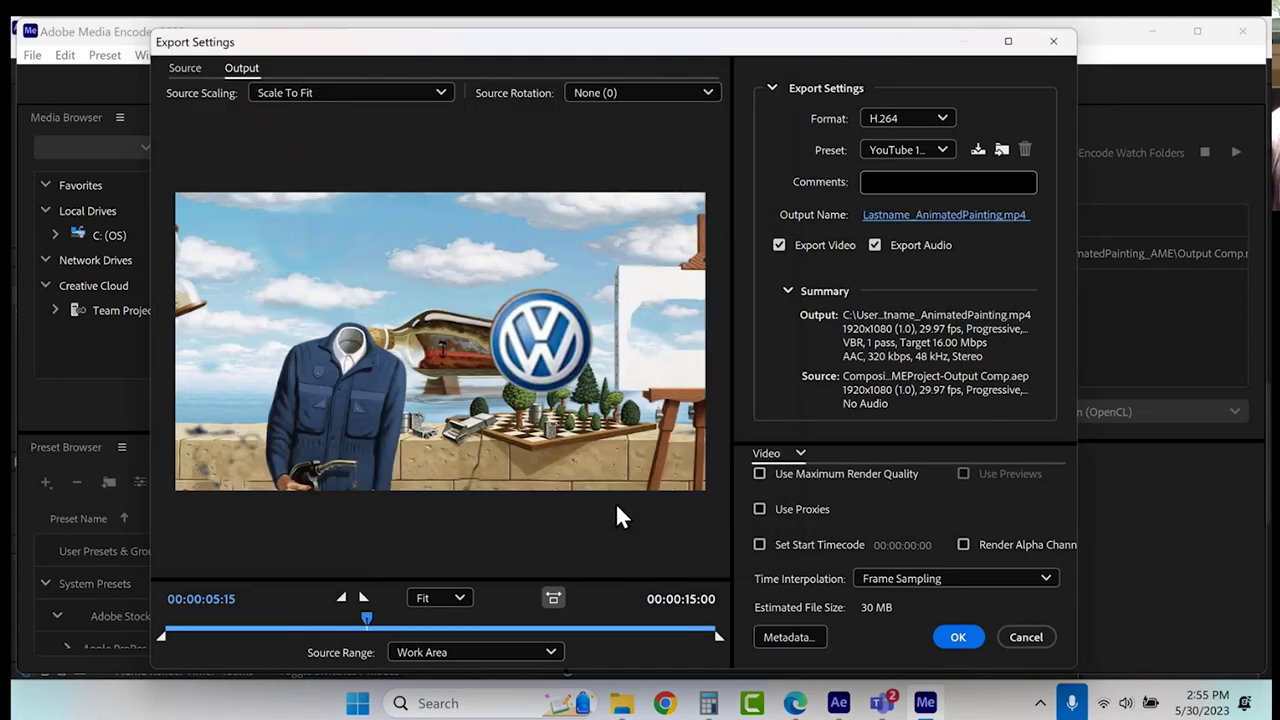
{"action": "left_click", "coordinate": [966, 637]}
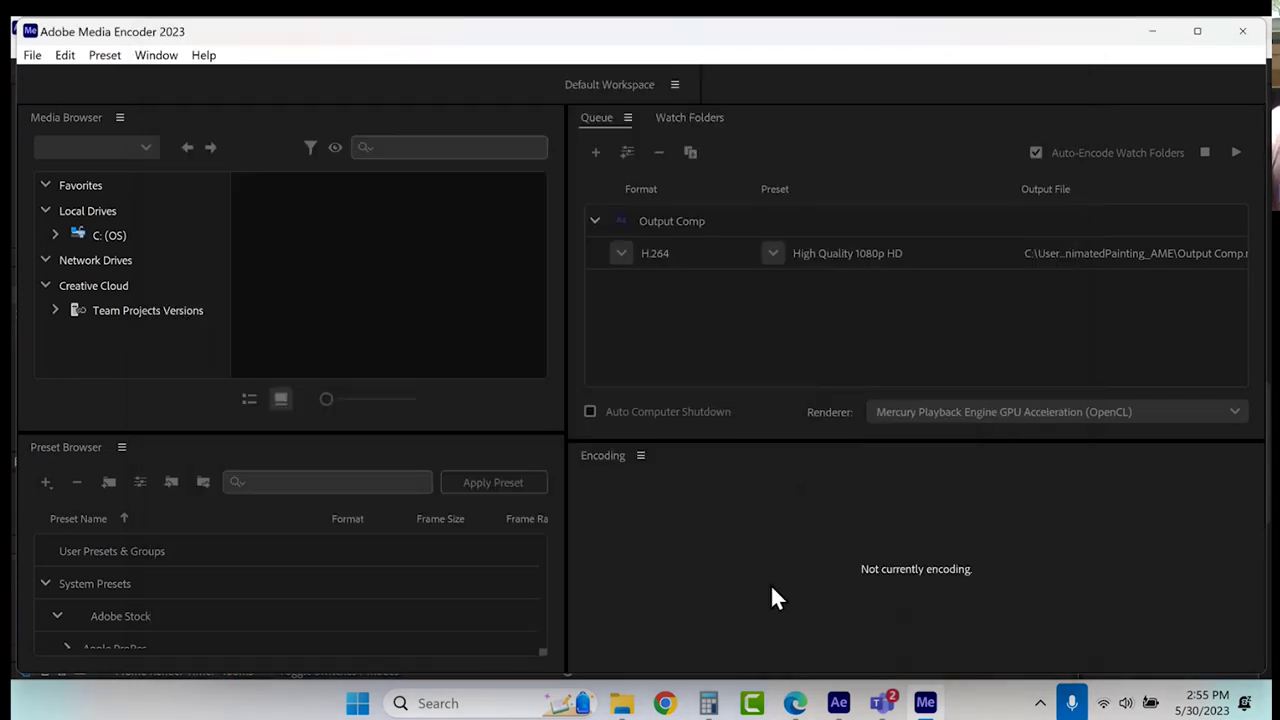
{"action": "left_click", "coordinate": [1236, 152]}
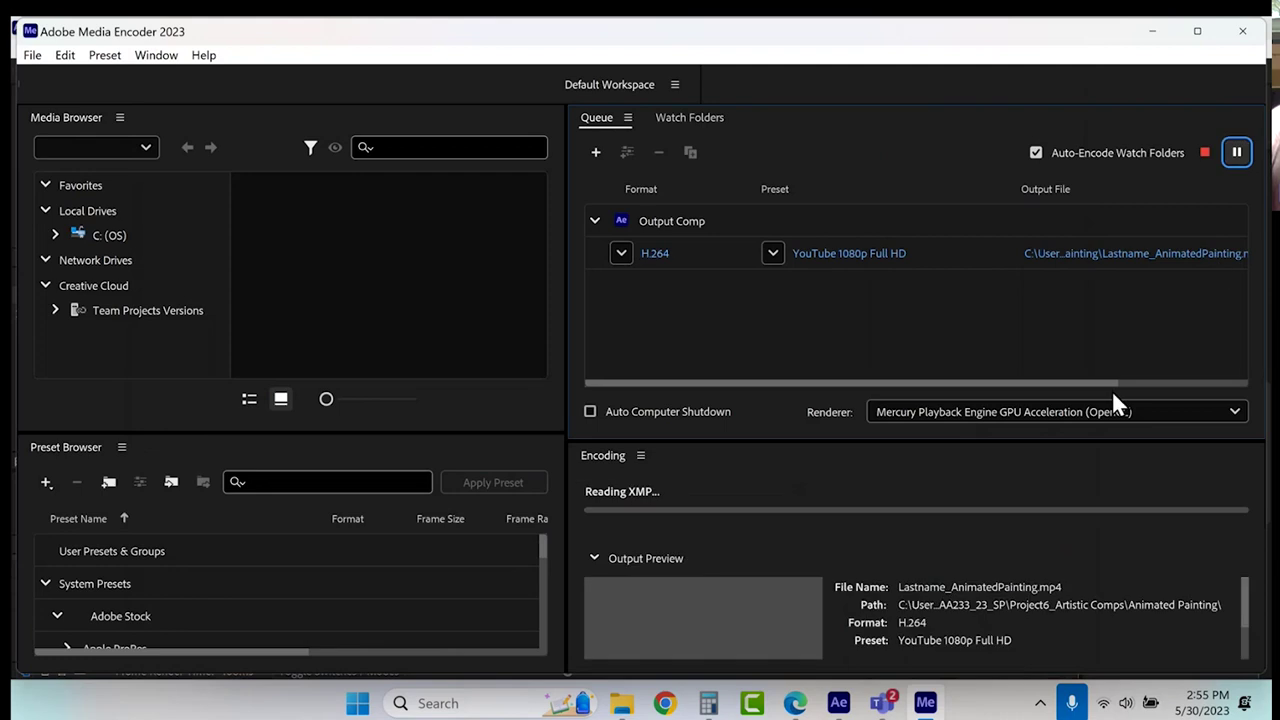